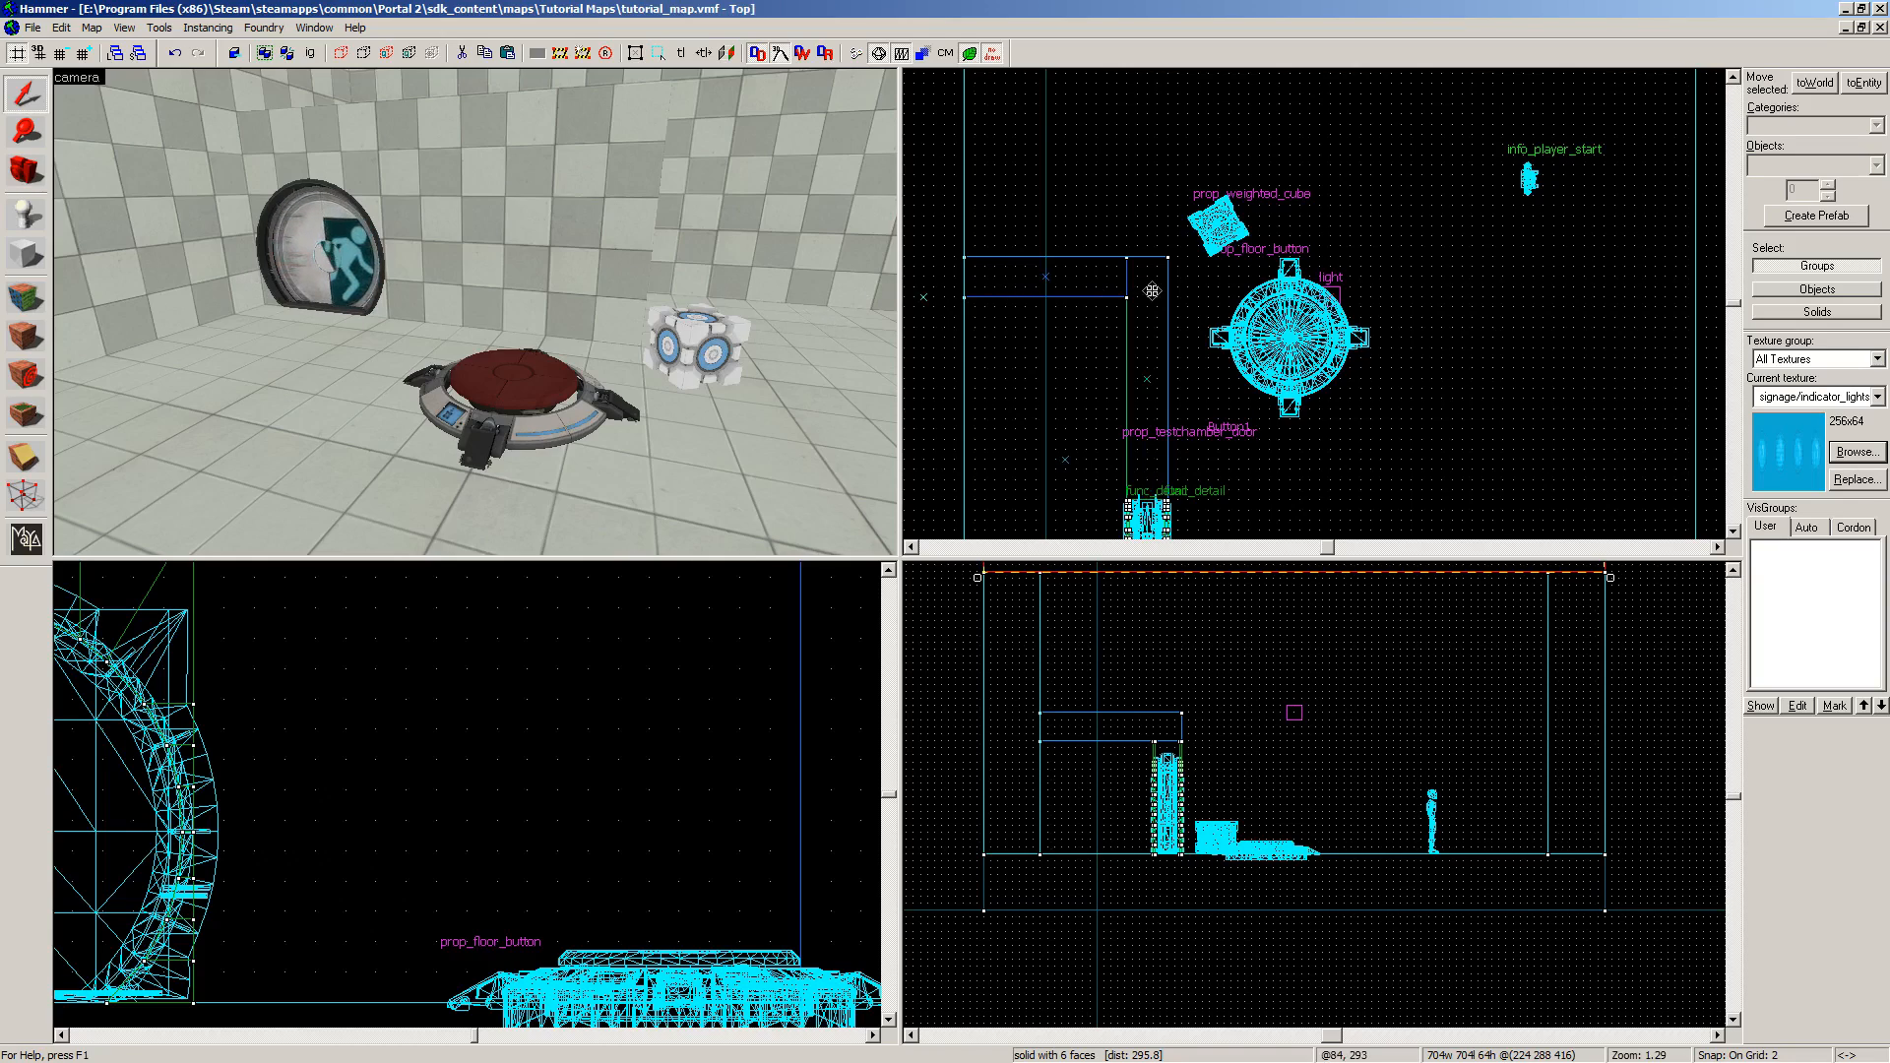
# Step: Open the texture browser and filter the textures by "indicator"
pyautogui.click(1855, 455)
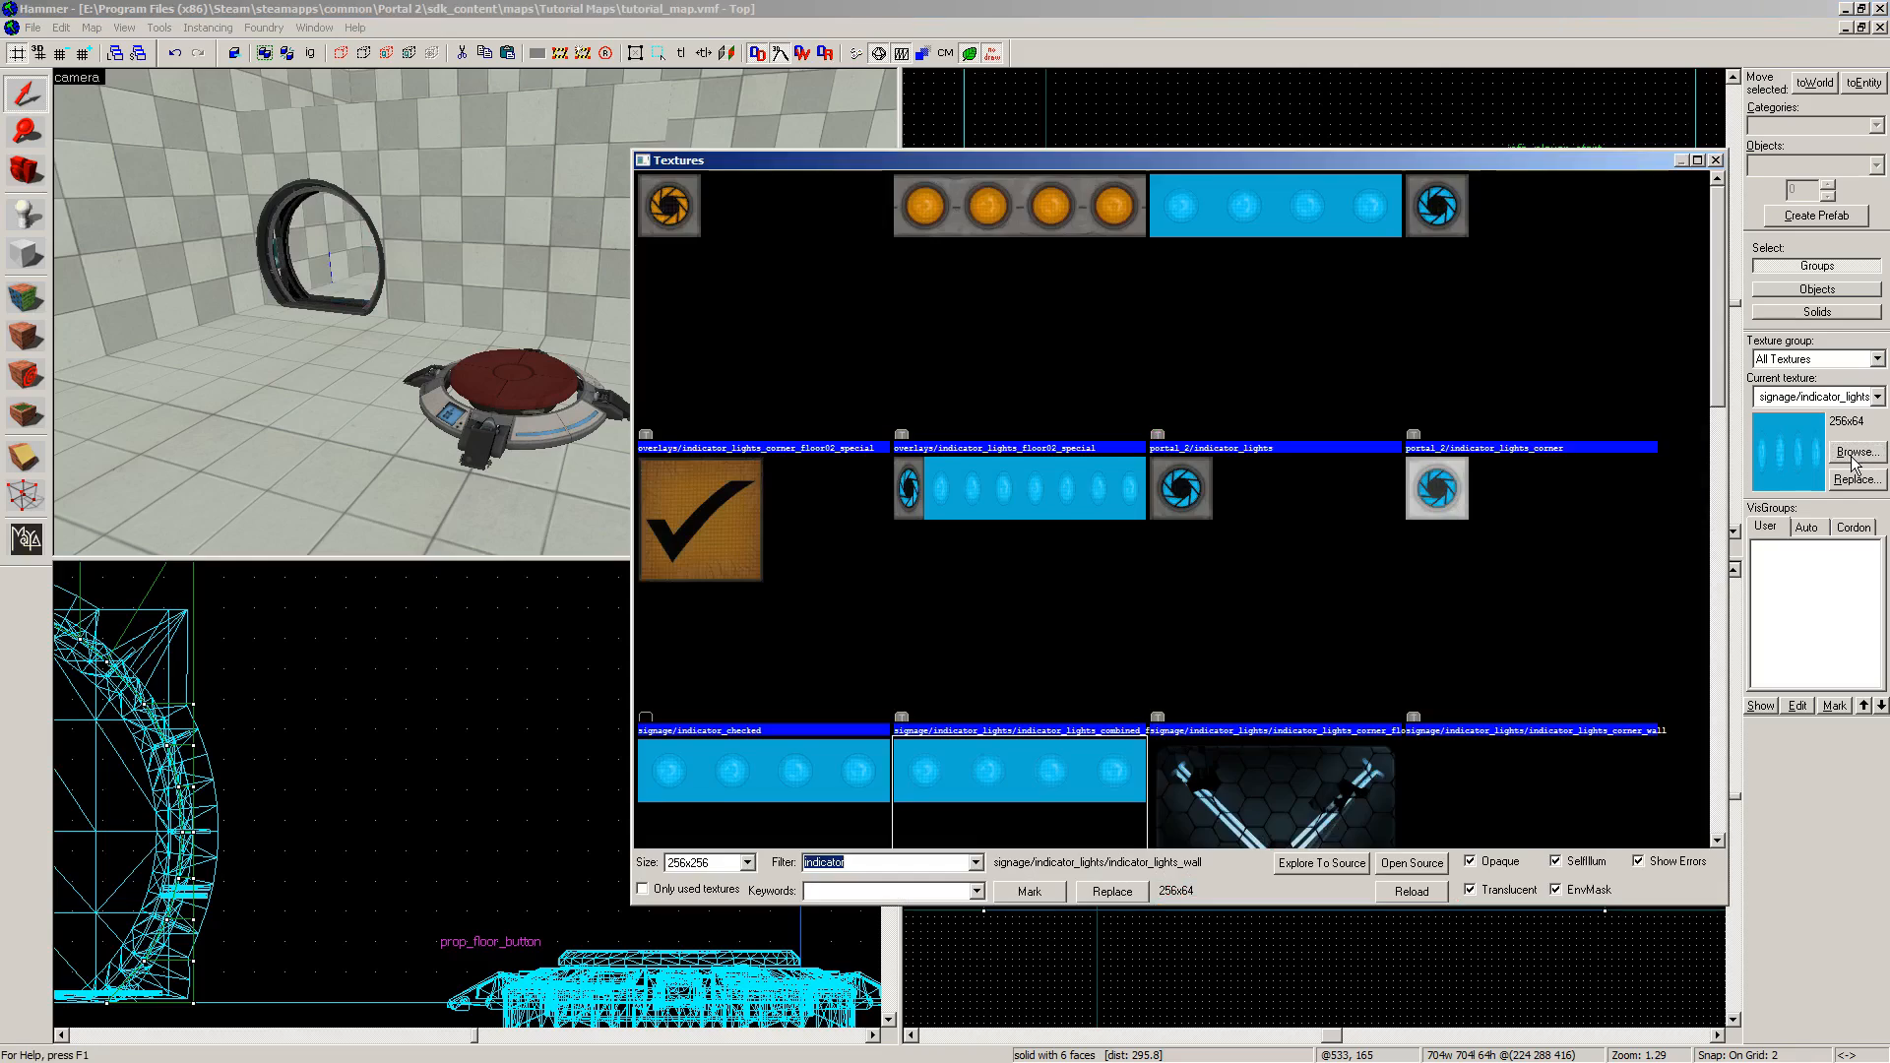
pyautogui.moveTo(905, 163); pyautogui.dragTo(423, 112)
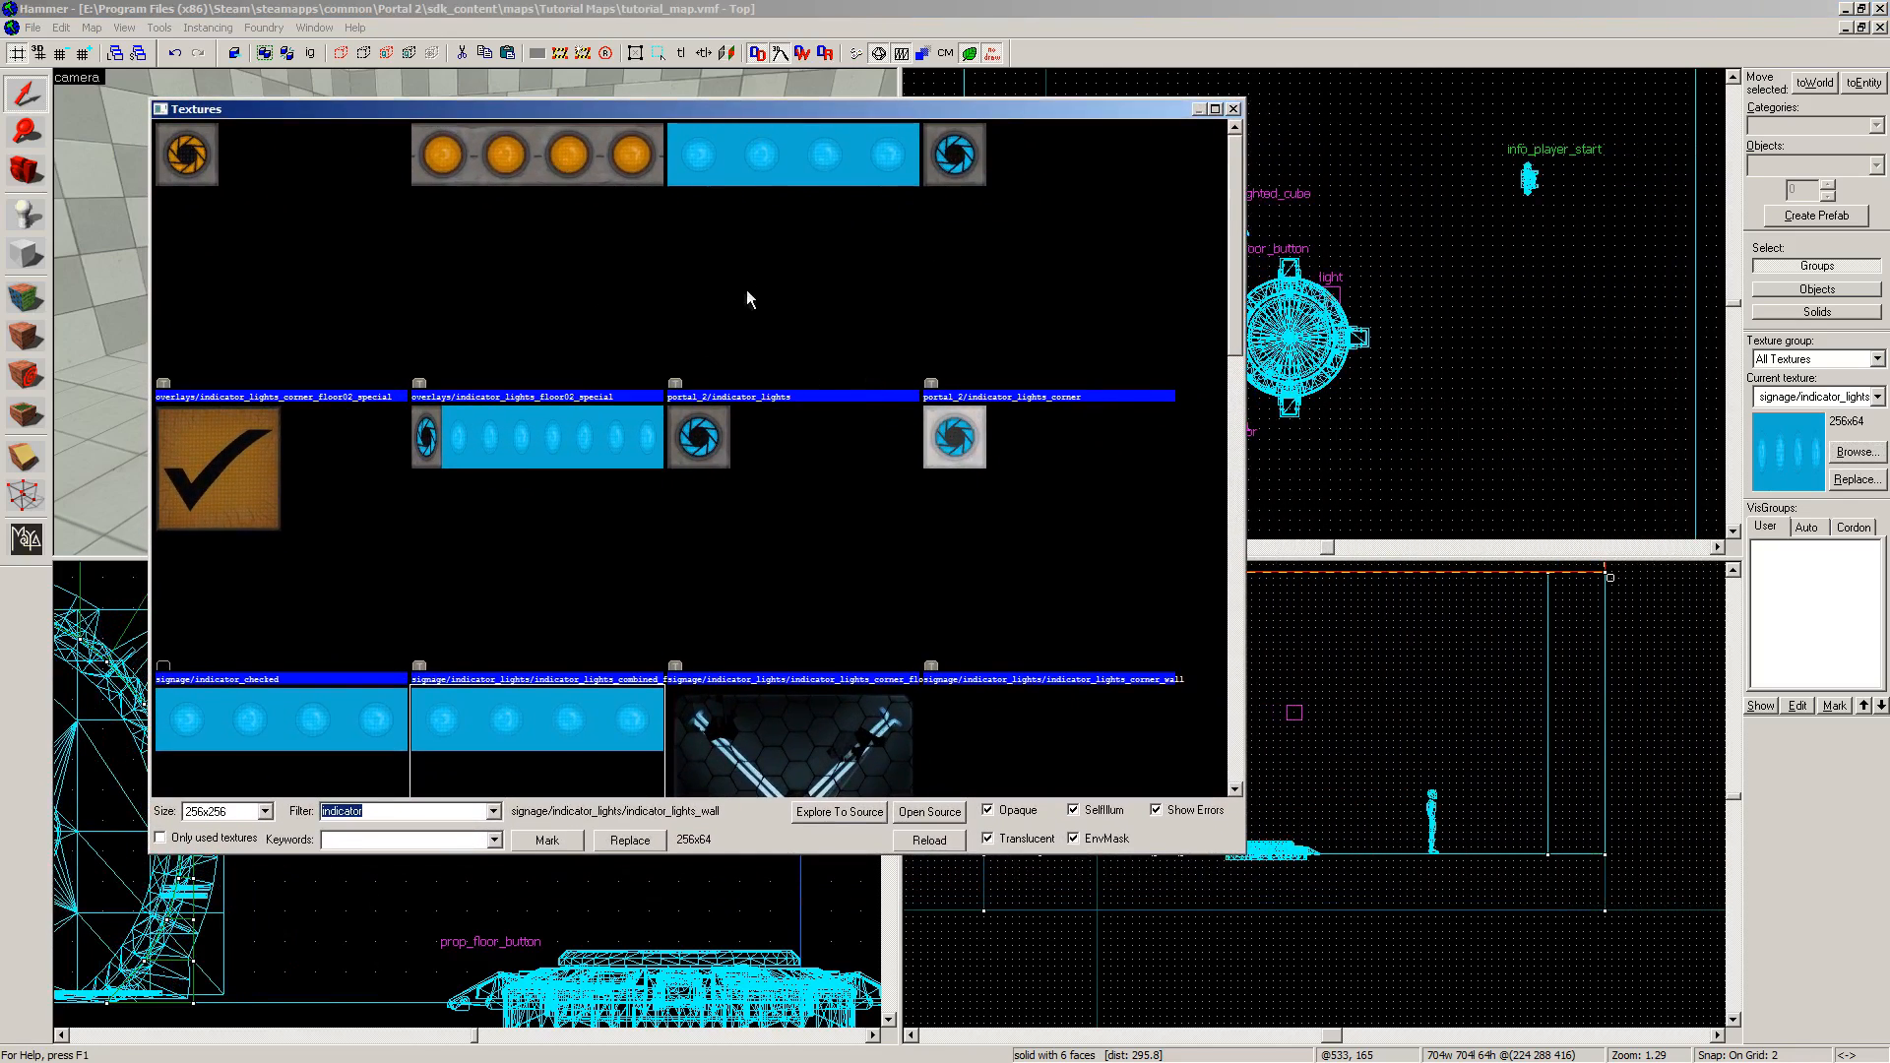
pyautogui.press('BackSpace')
pyautogui.click(635, 551)
pyautogui.scroll(5, 620, 559)
pyautogui.click(383, 815)
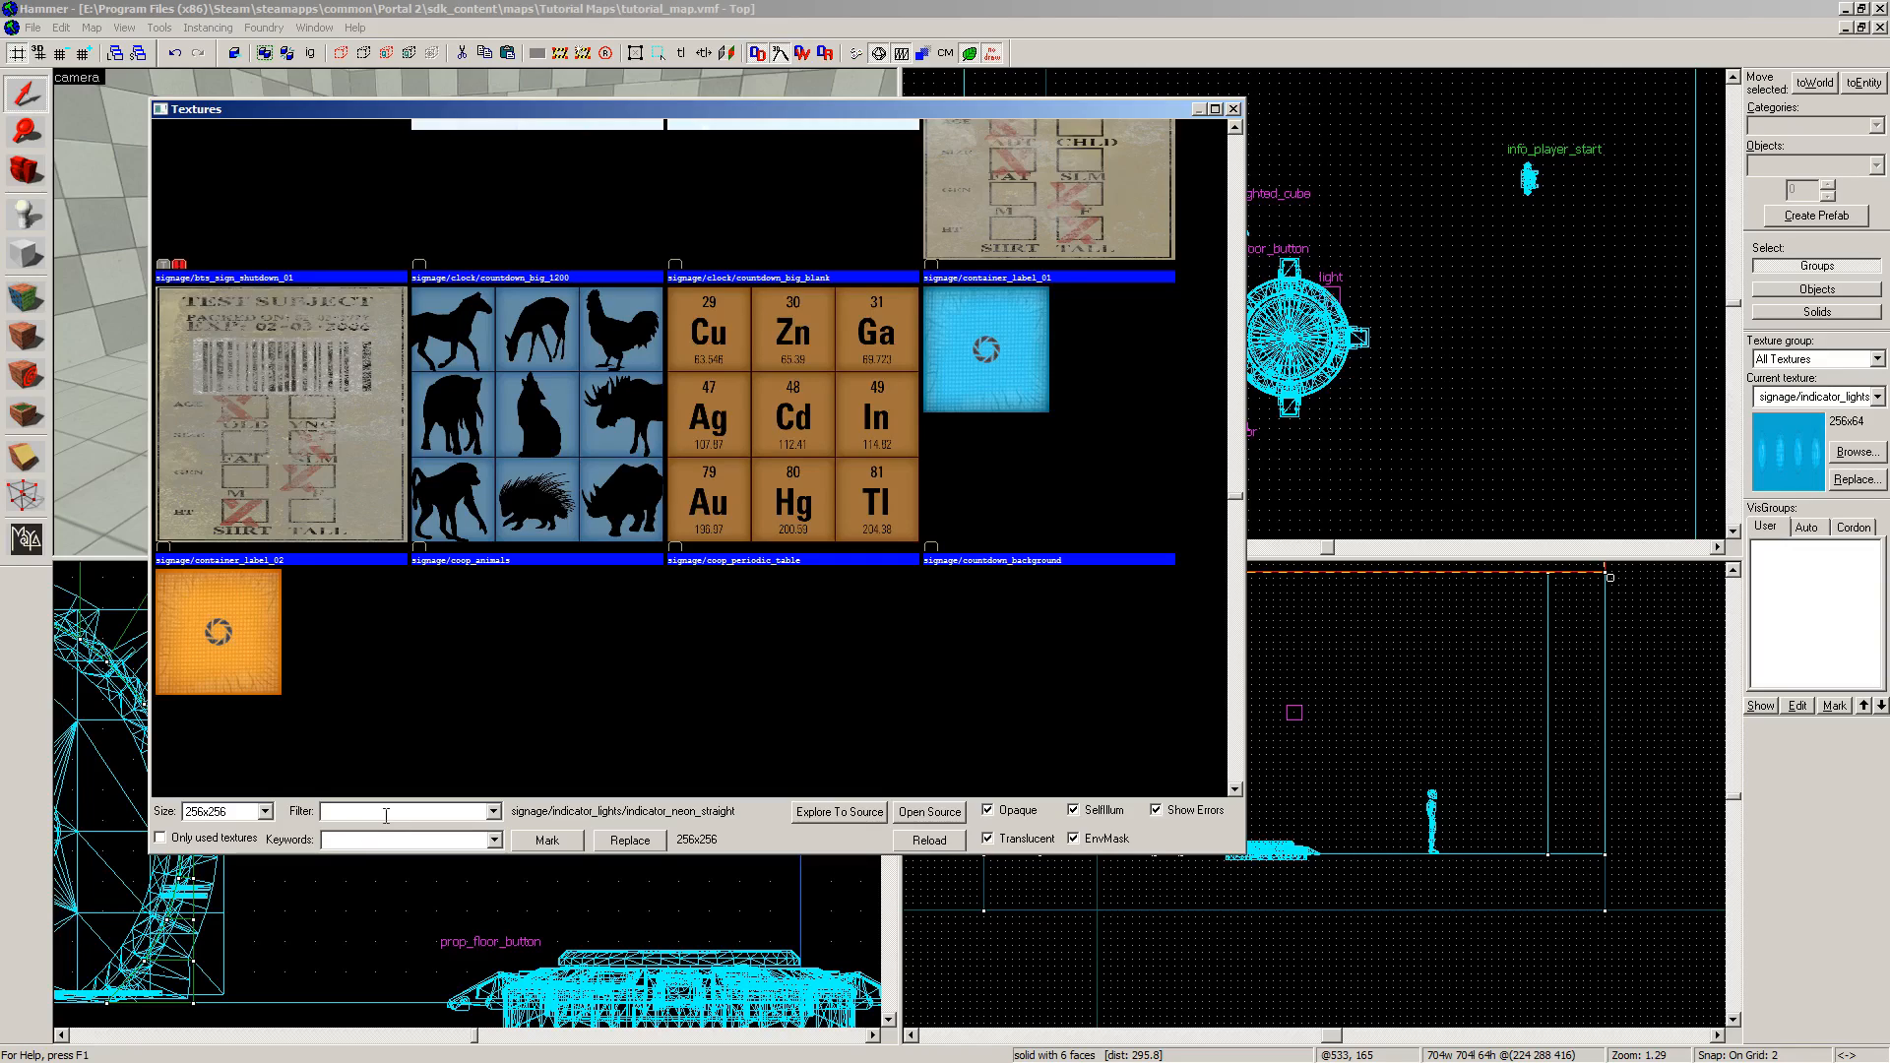
pyautogui.write('indicator')
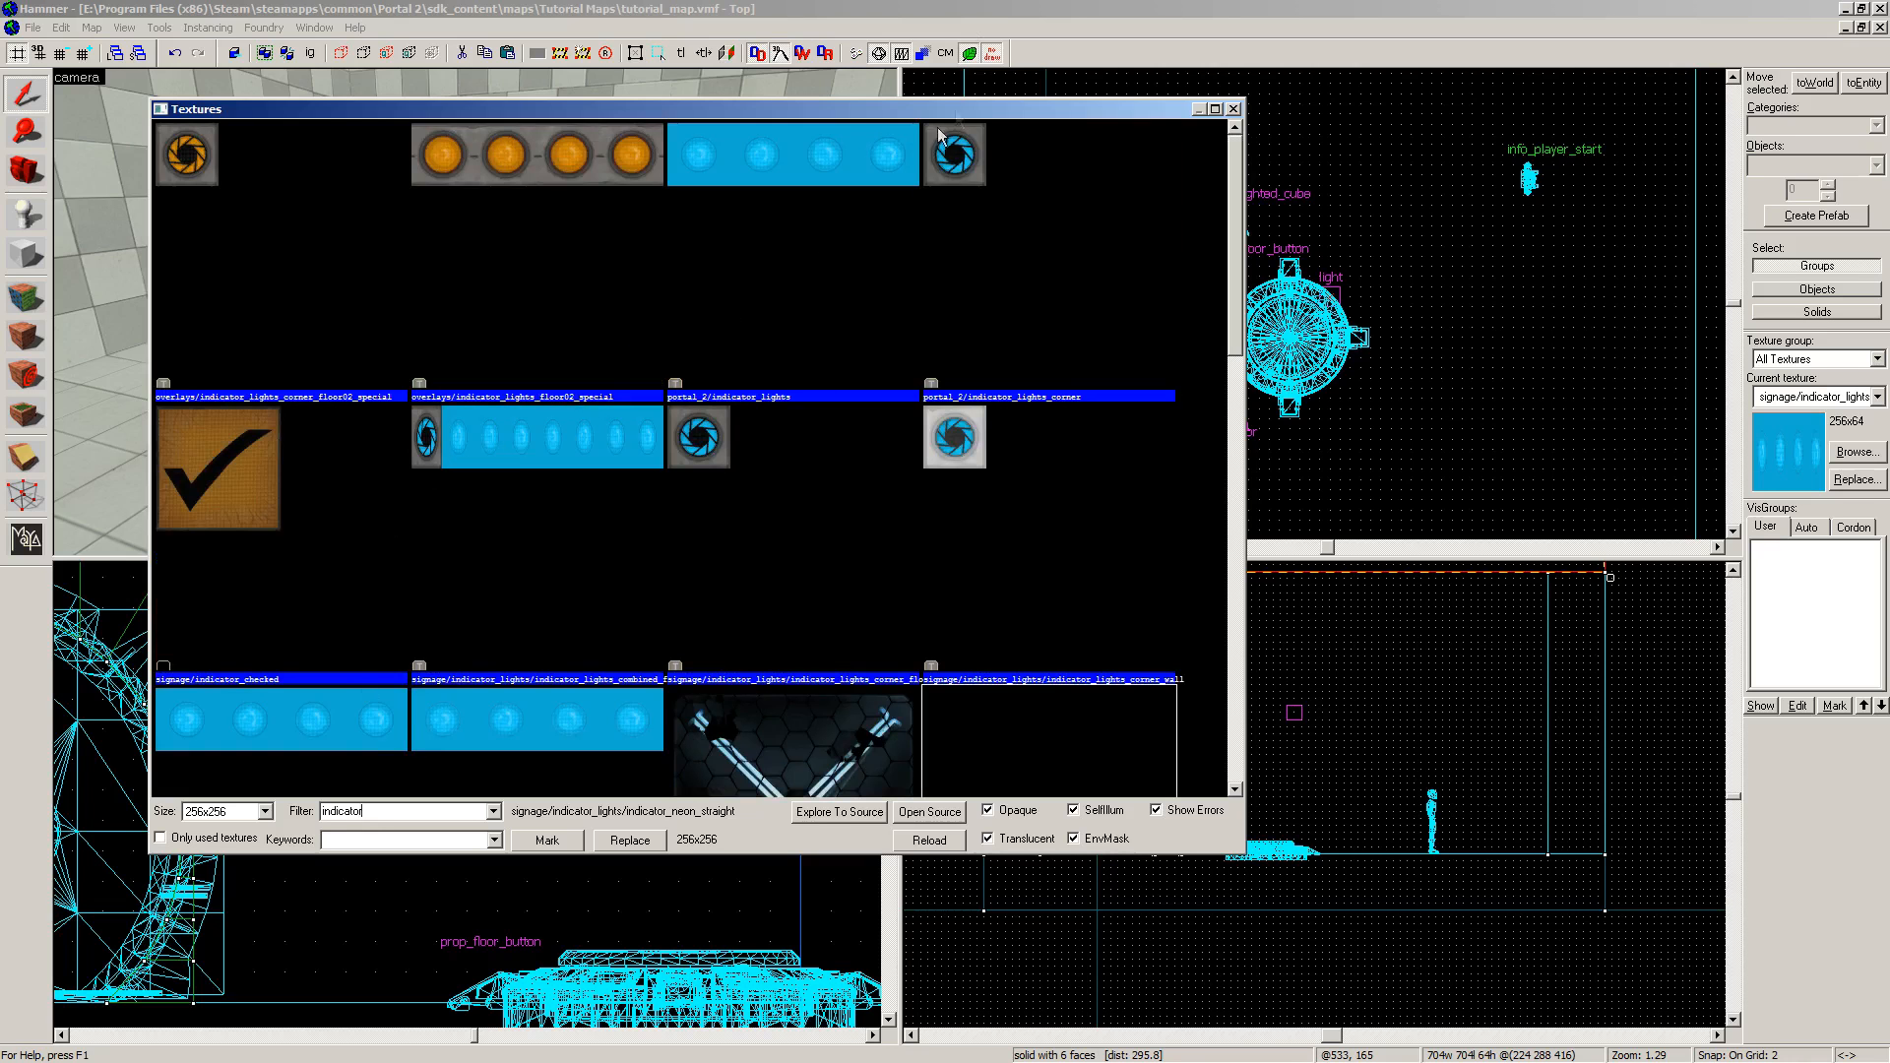
# Step: Set signage/indicator_lights/indicator_lights_wall as the current texture
pyautogui.click(784, 311)
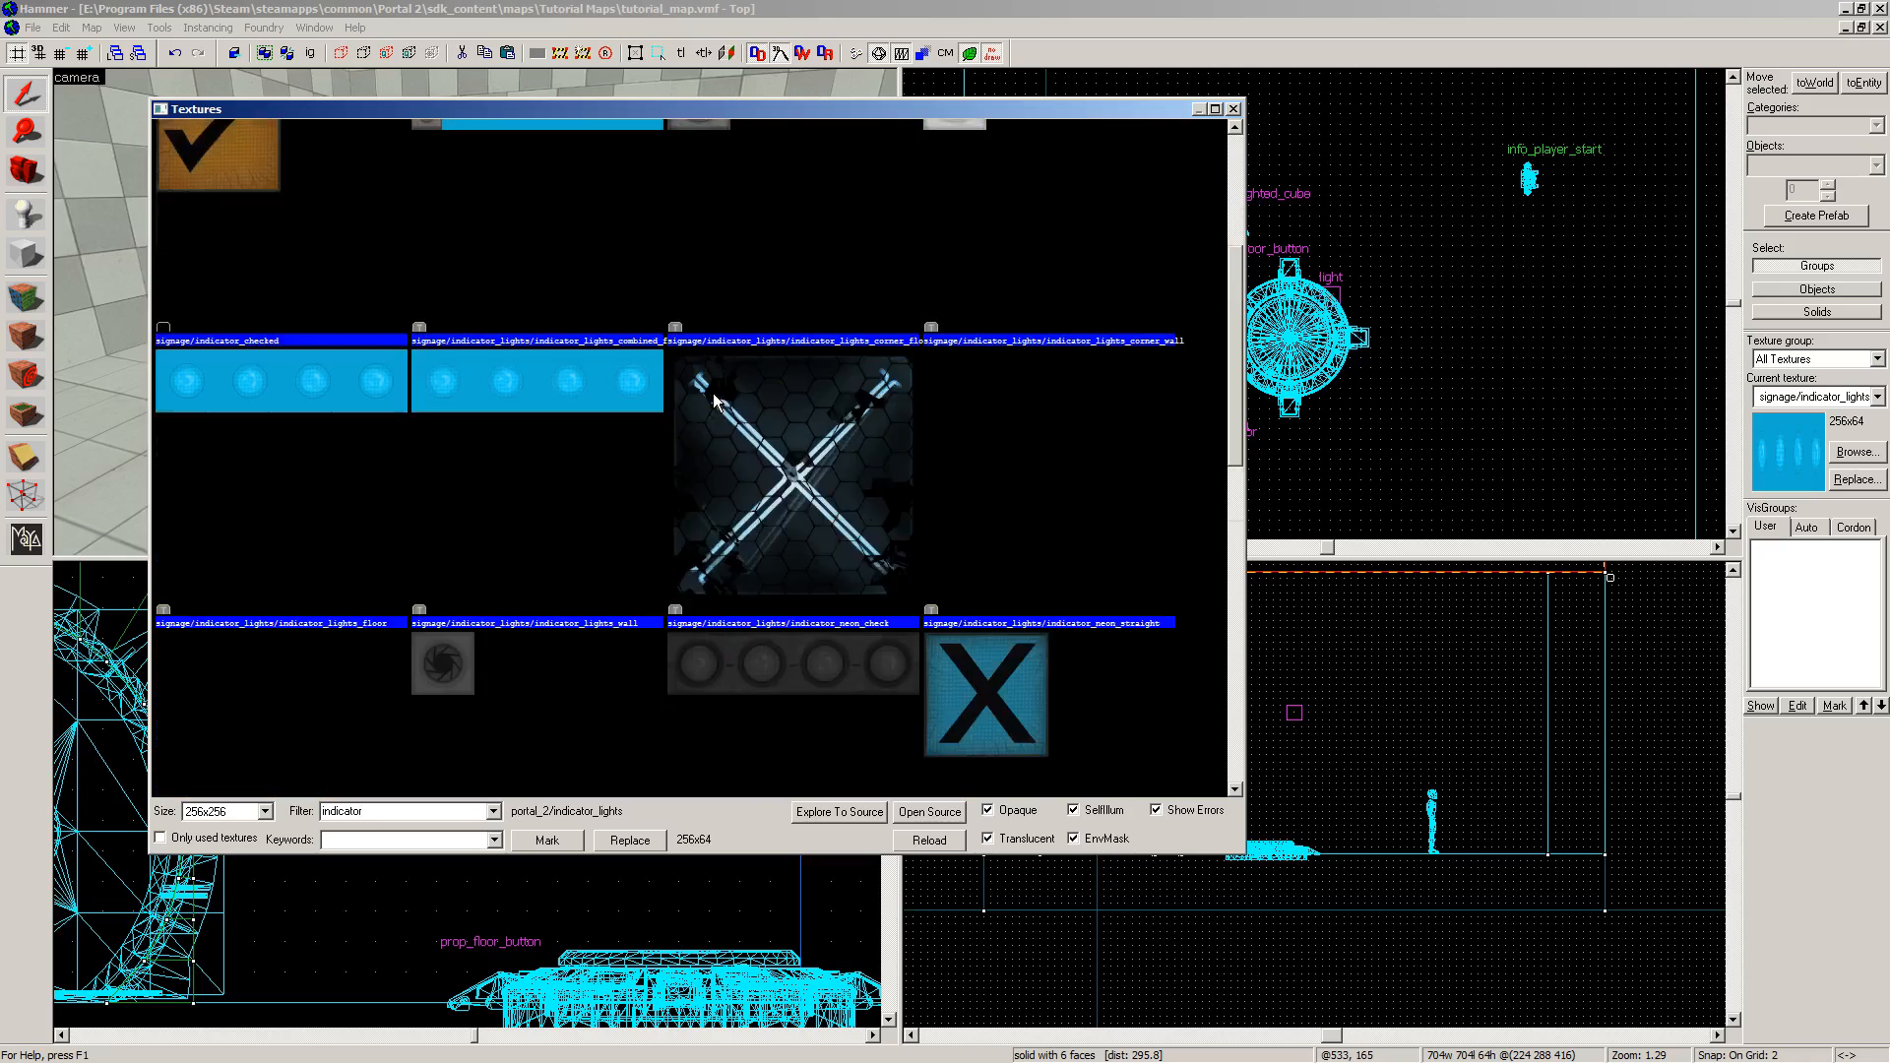
pyautogui.scroll(-2, 713, 404)
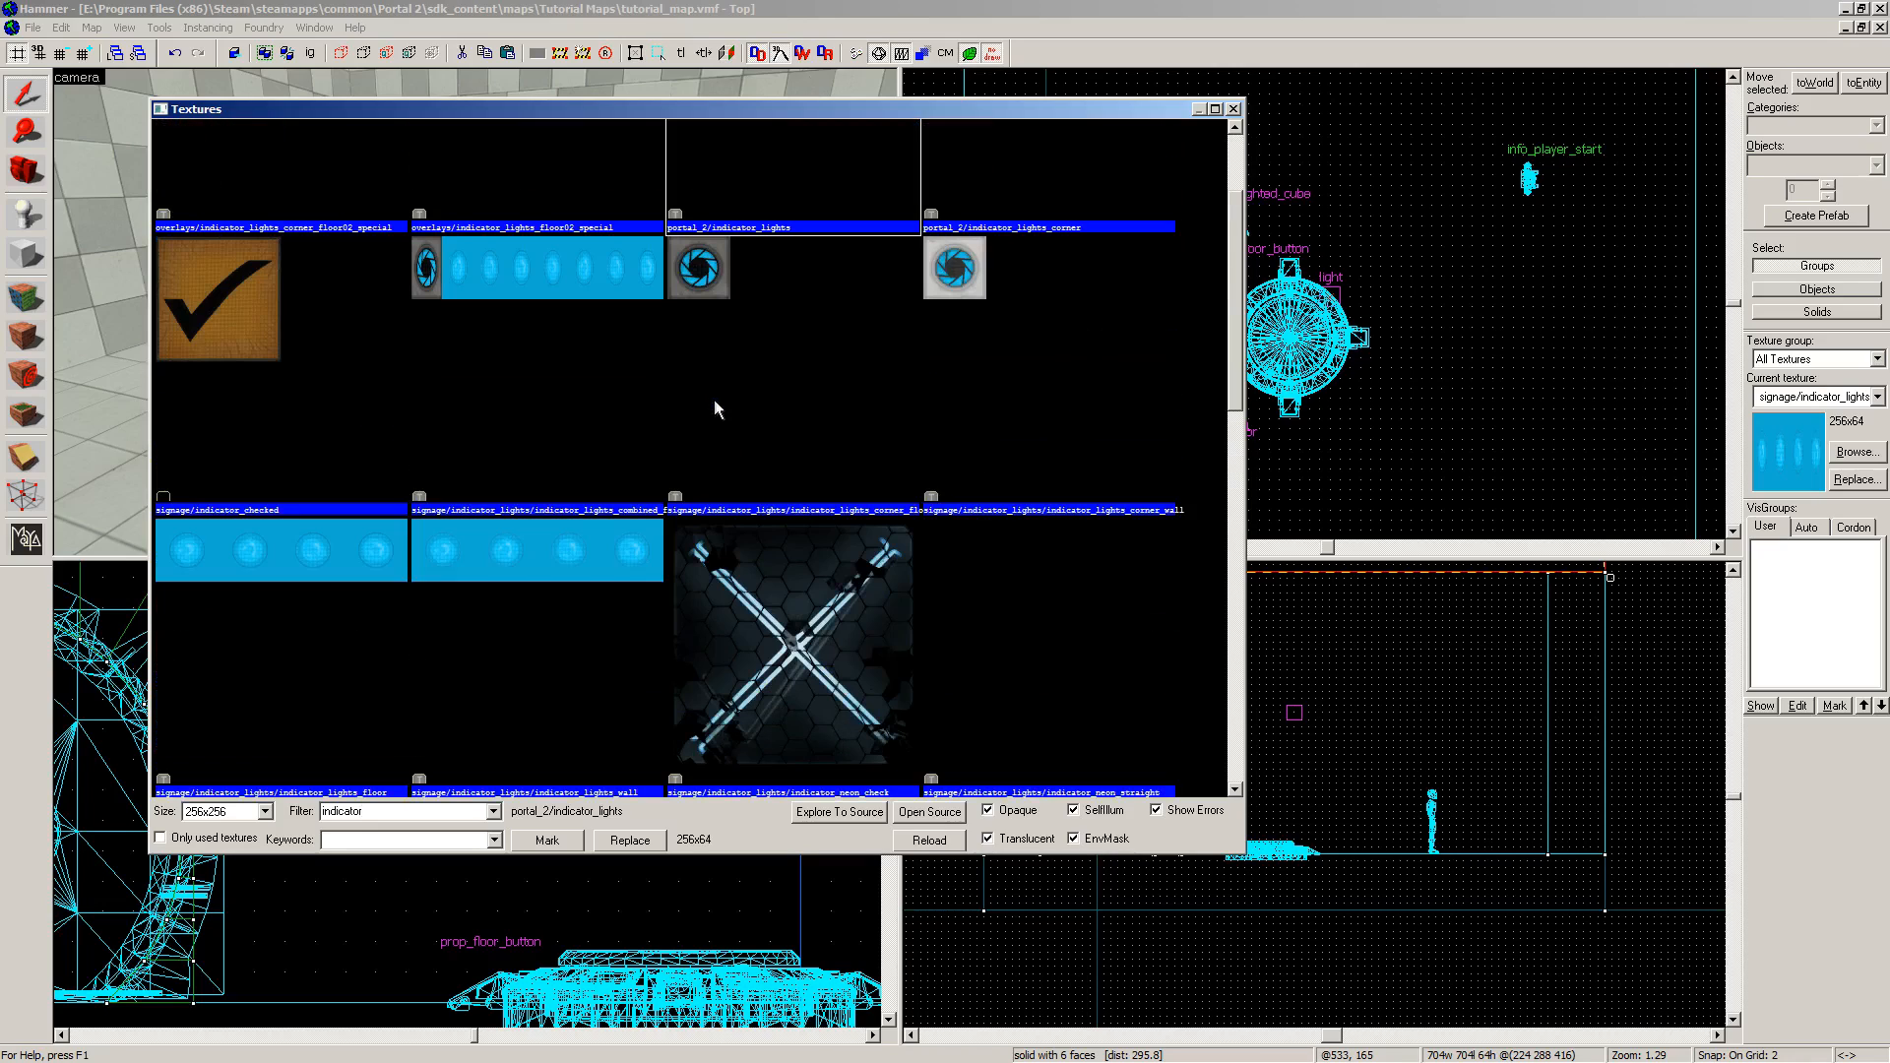
pyautogui.scroll(-2, 497, 473)
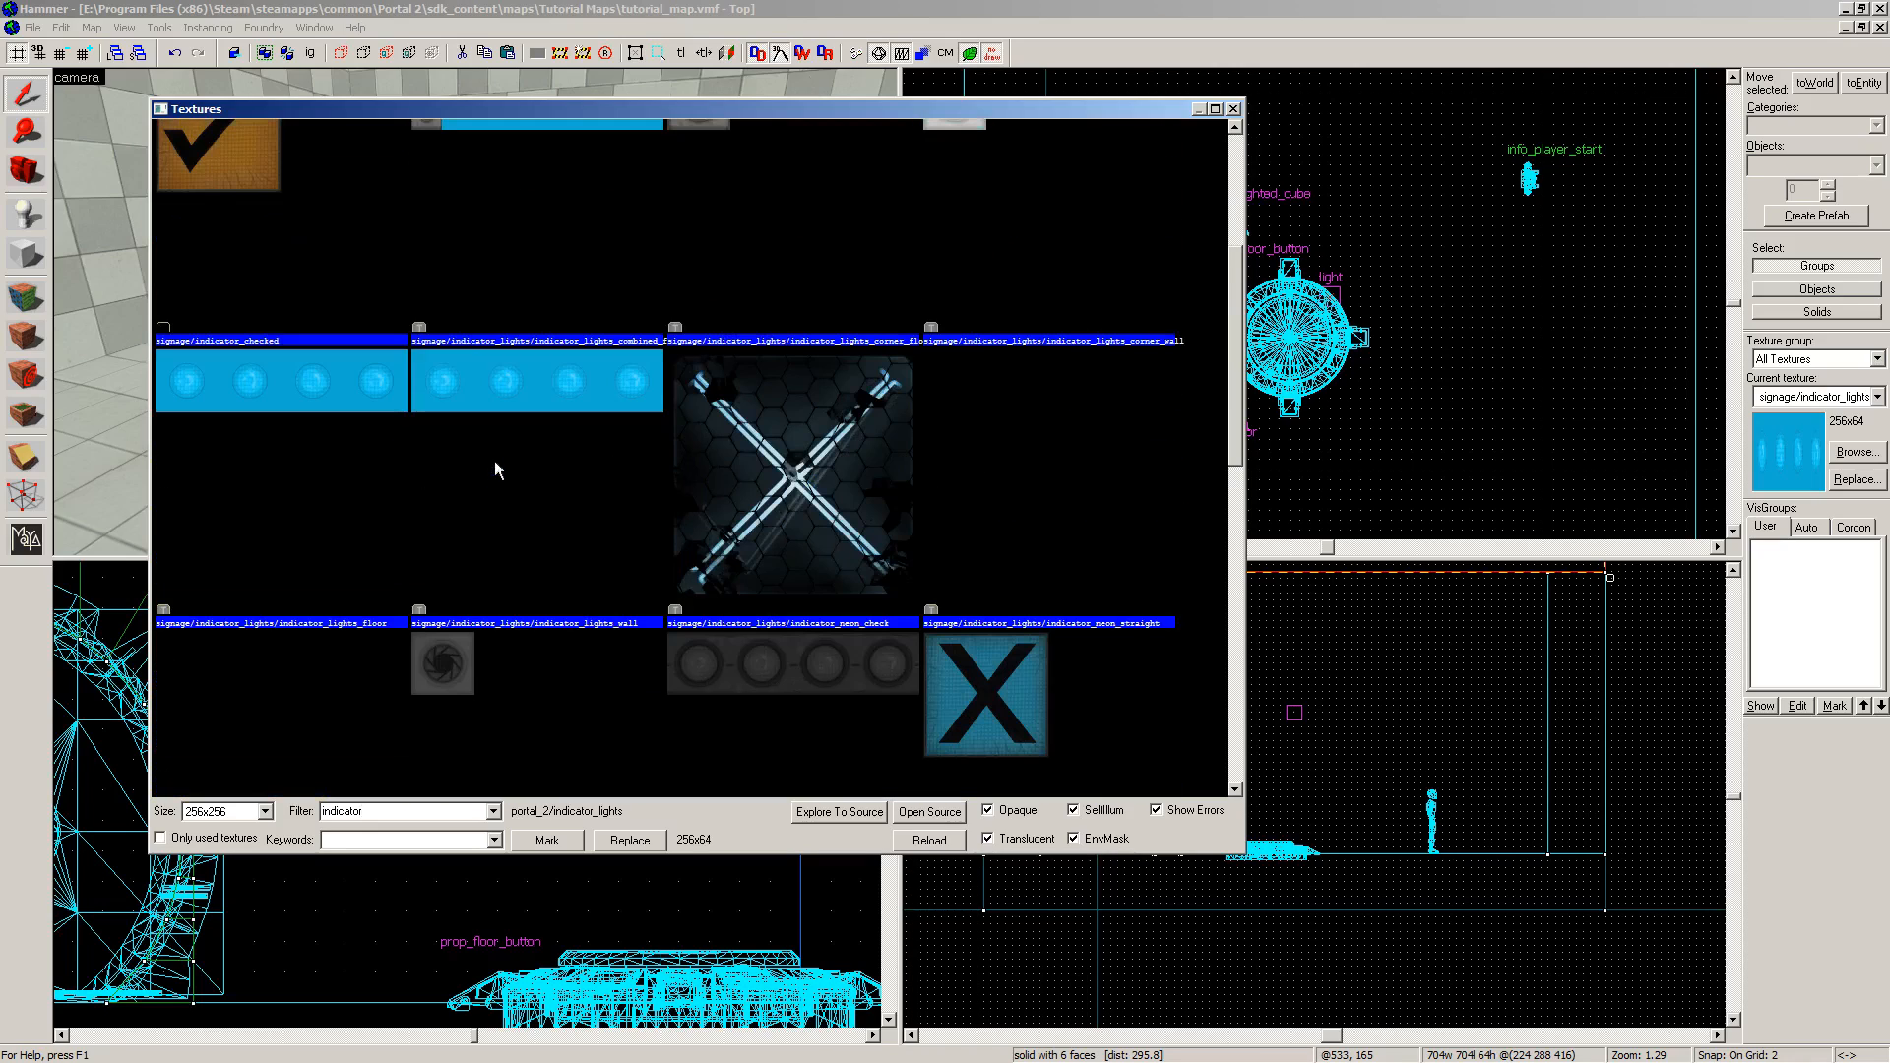
pyautogui.click(557, 461)
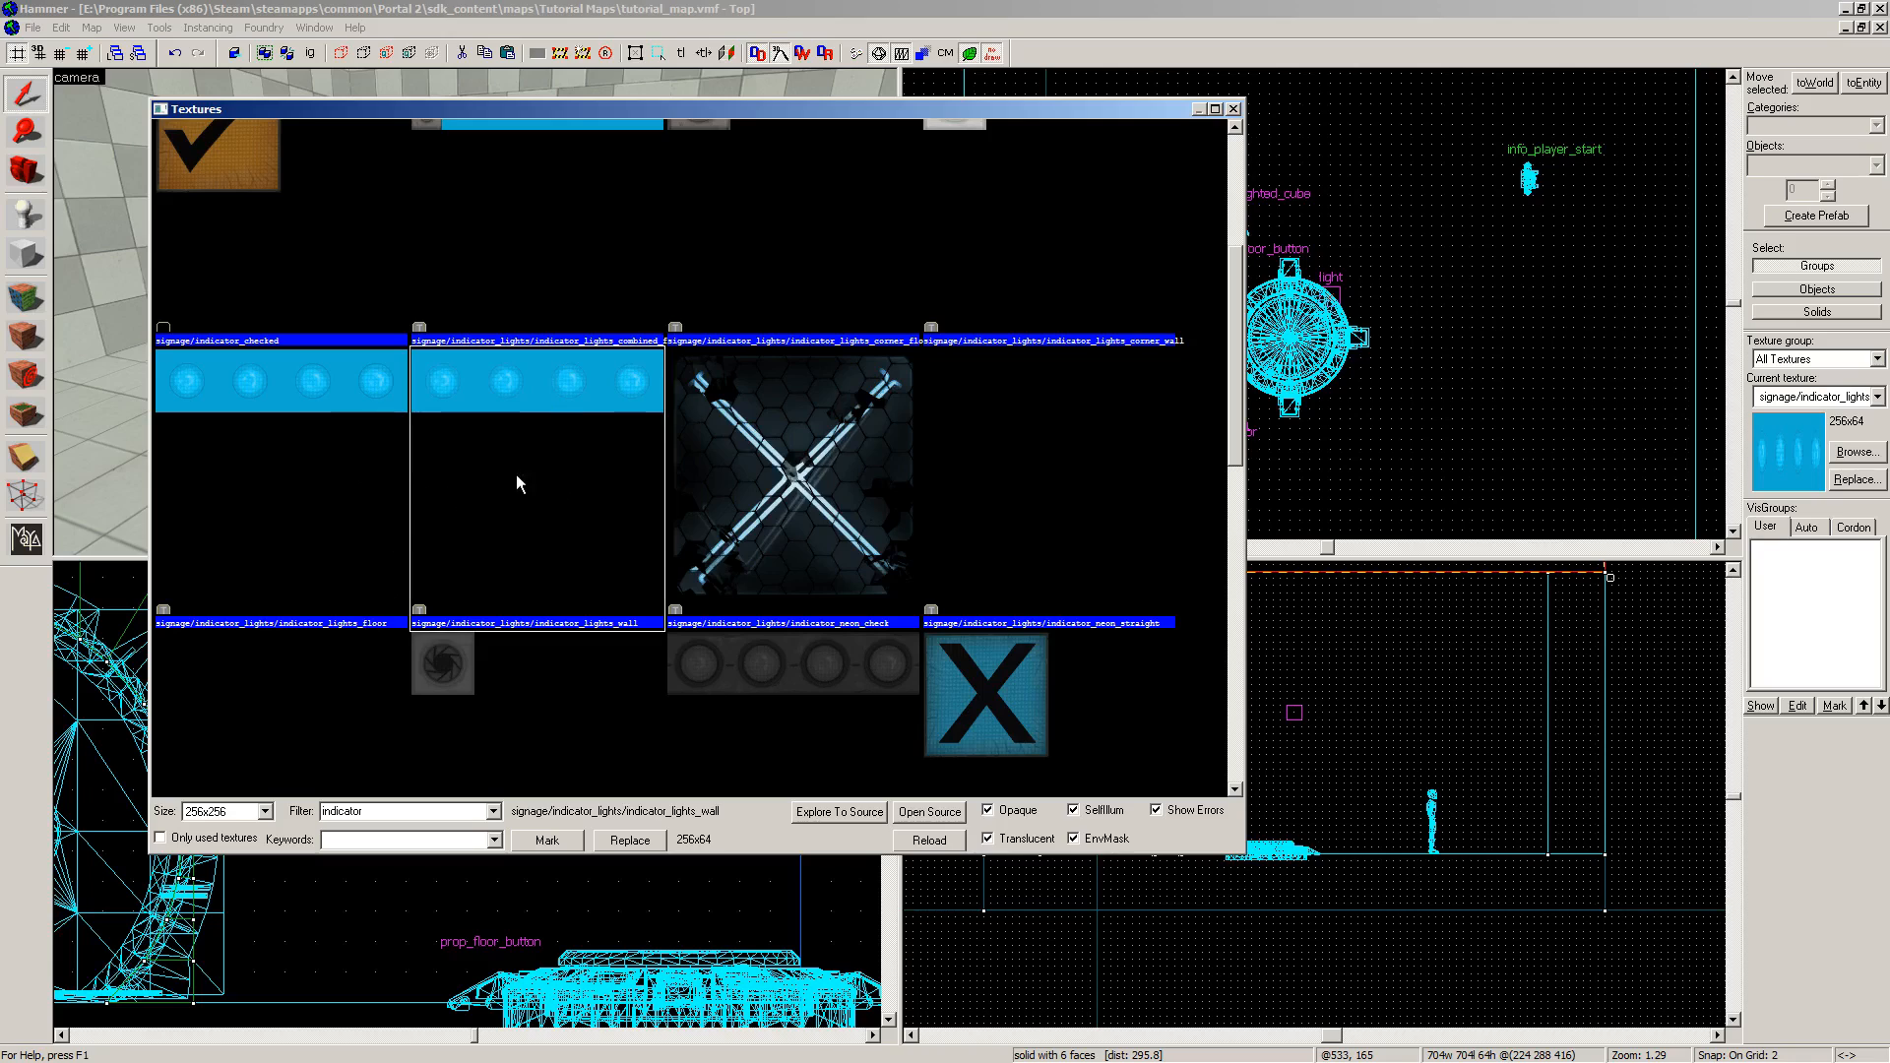
pyautogui.doubleClick(545, 397)
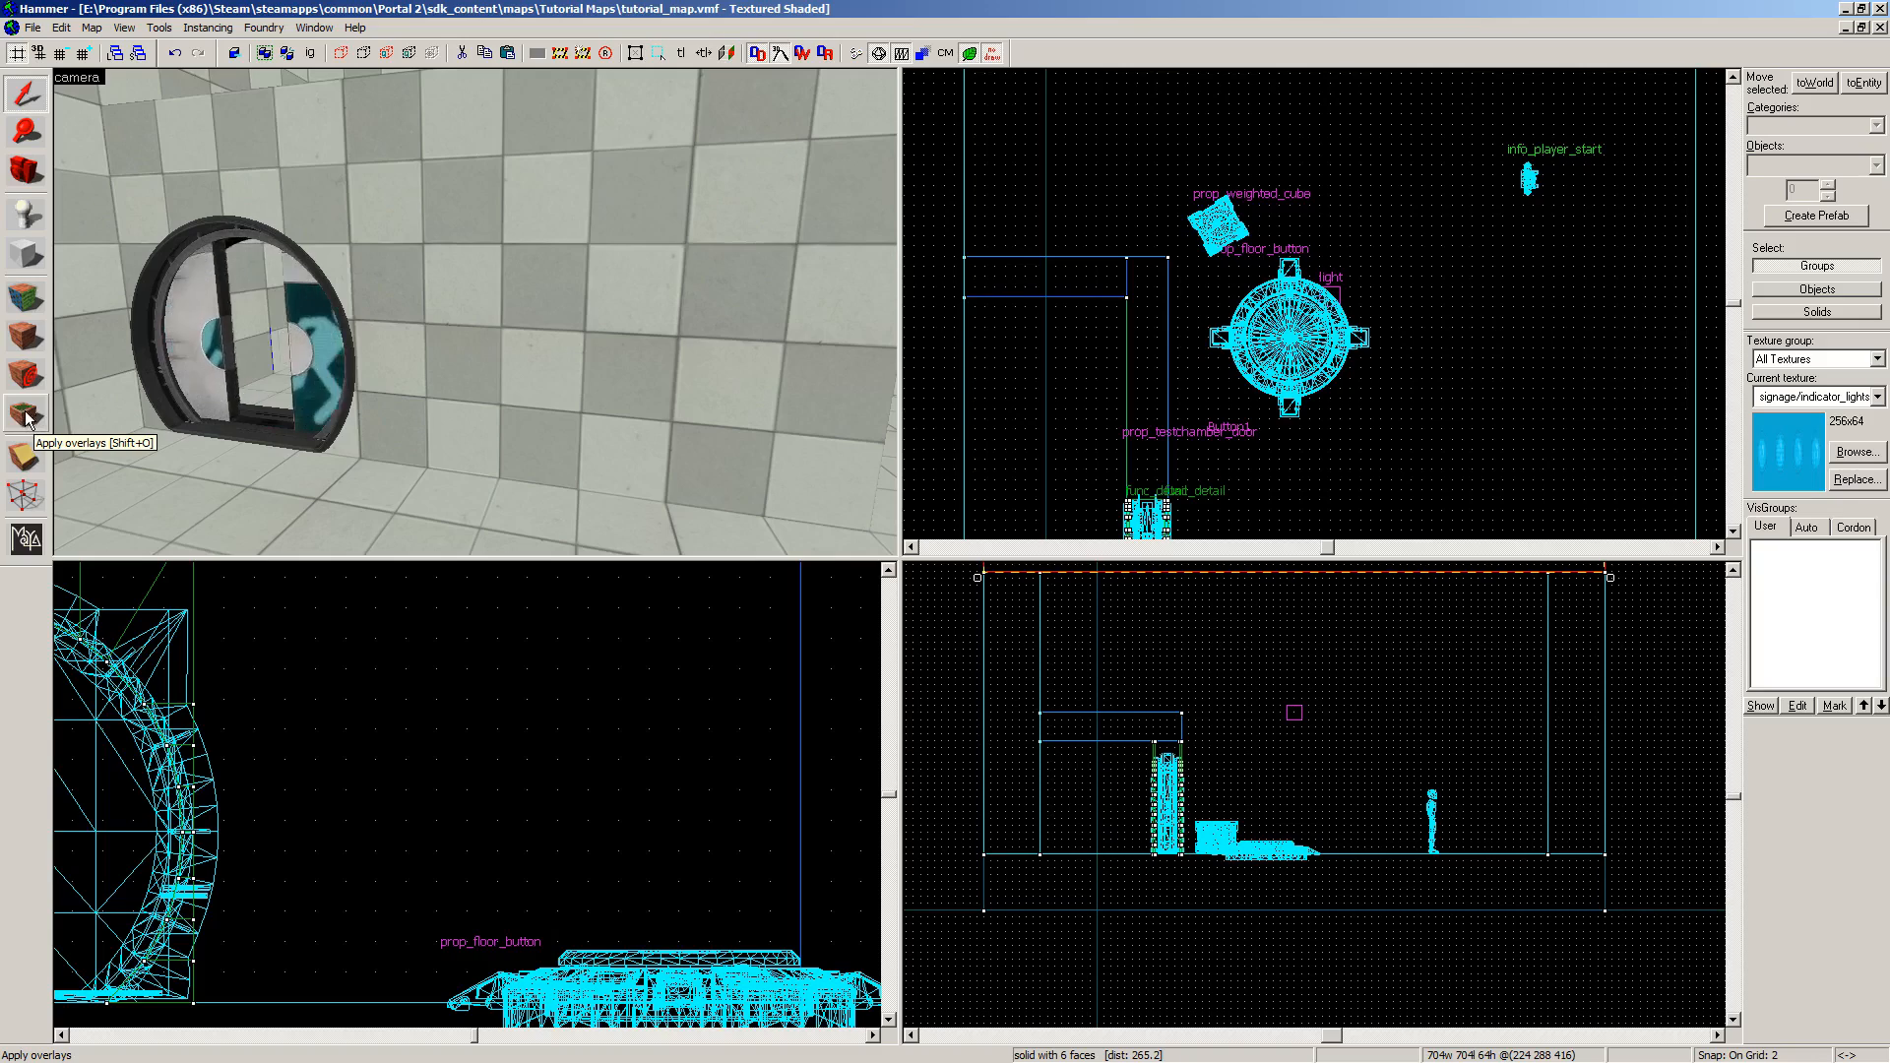
# Step: Place an indicator lights overlay on the wall beside the chamber door and return to the Selection tool
pyautogui.click(27, 418)
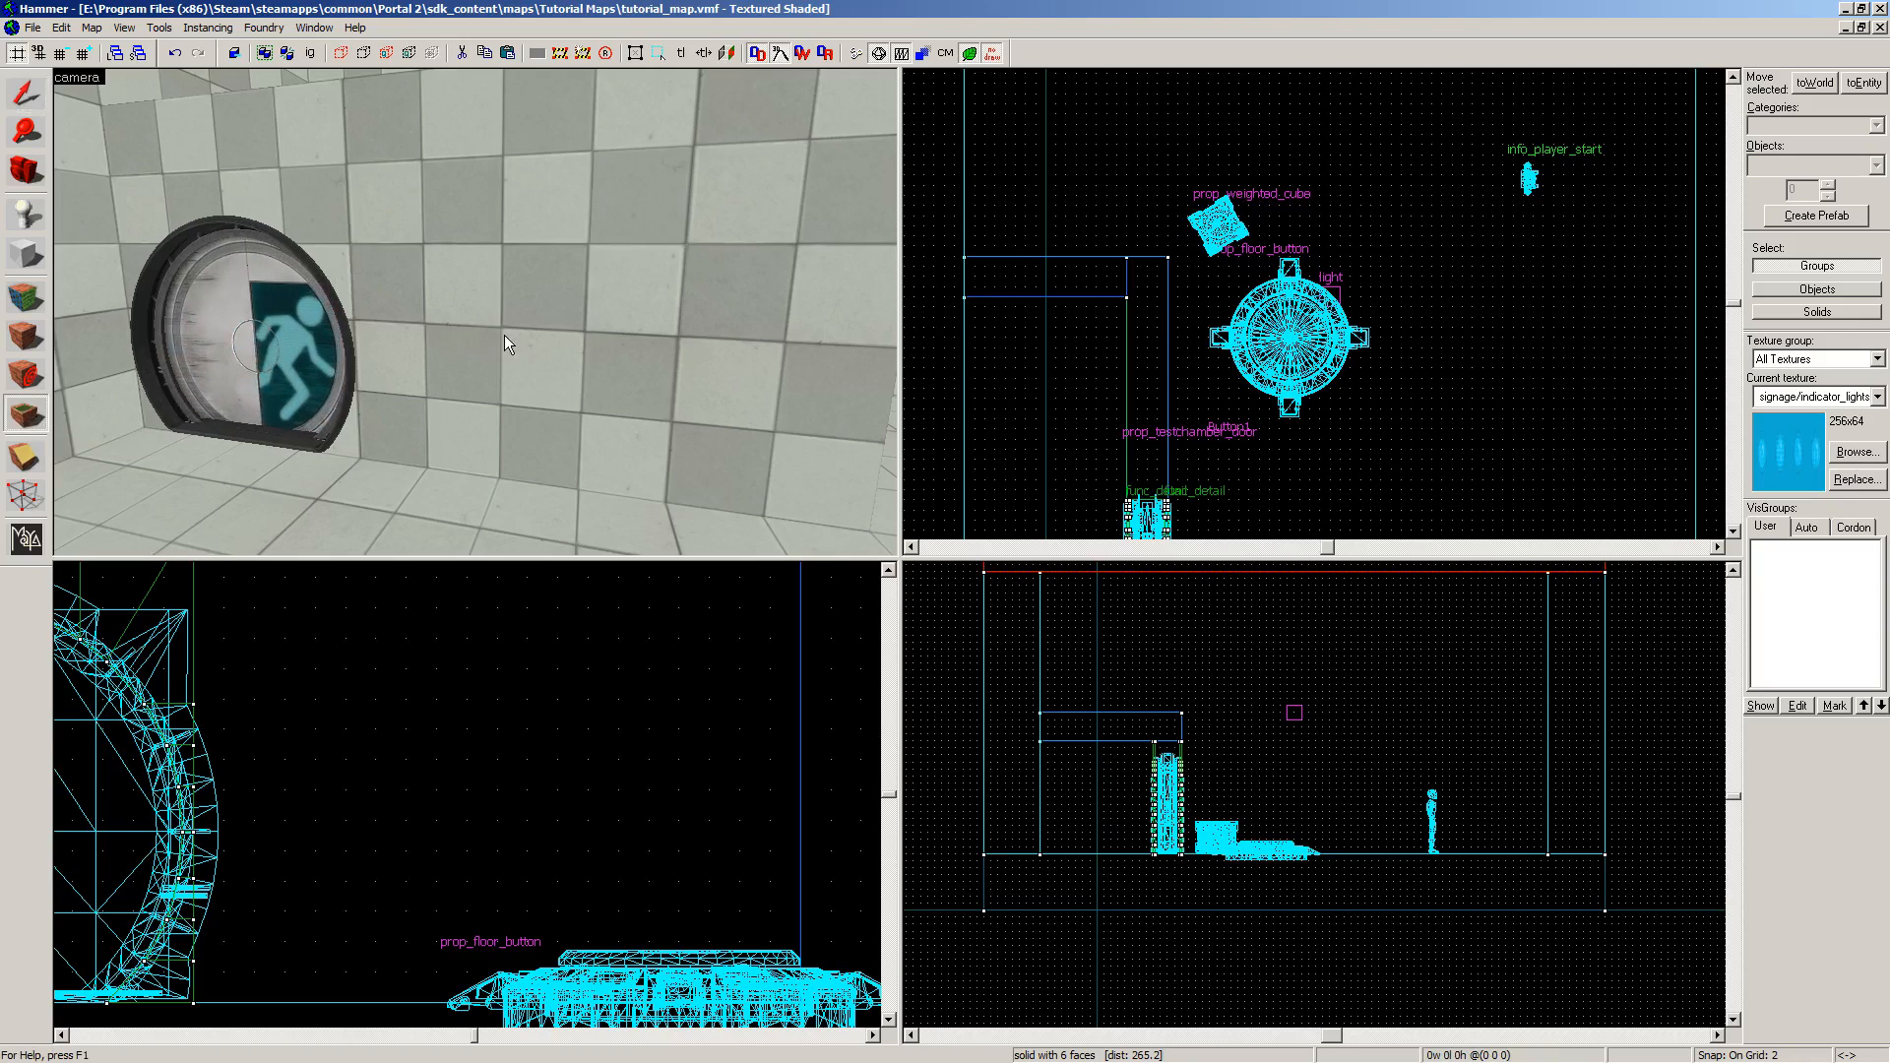
pyautogui.scroll(2, 560, 295)
pyautogui.scroll(-2, 561, 297)
pyautogui.click(483, 327)
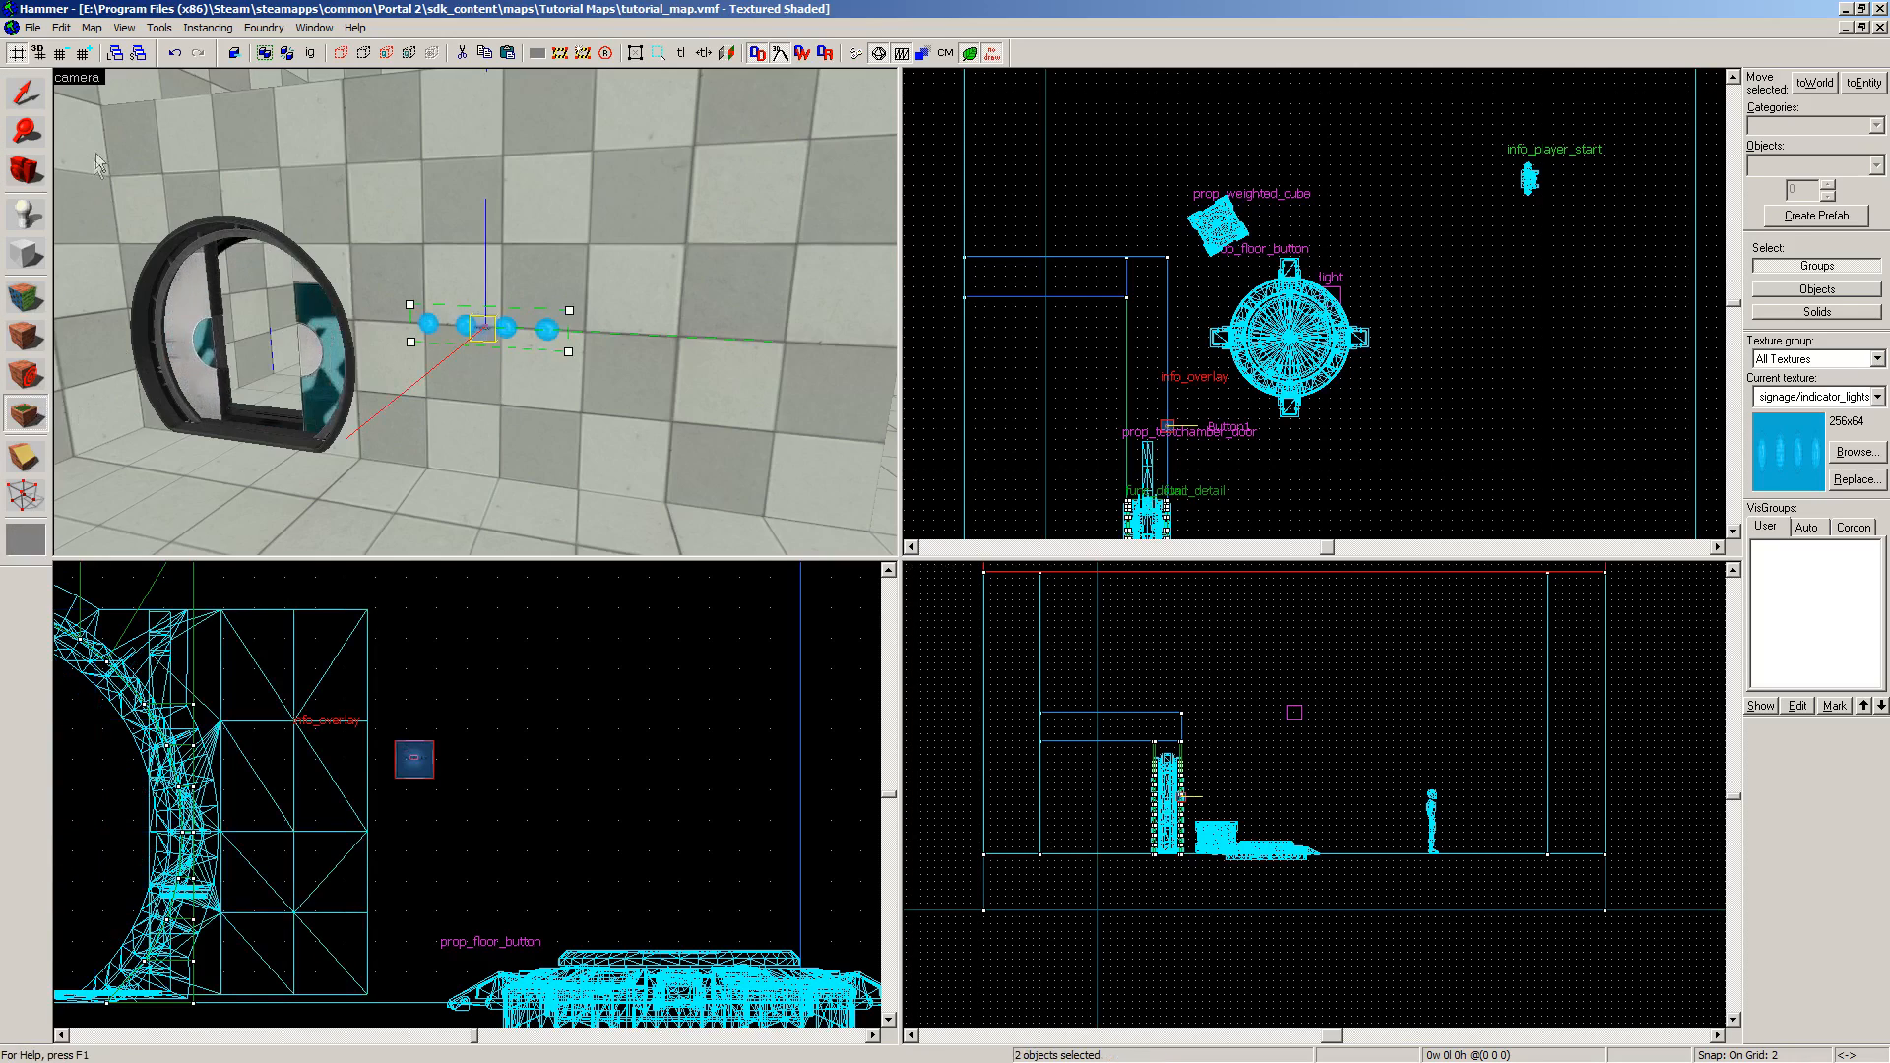
pyautogui.hotkey('shift', 's')
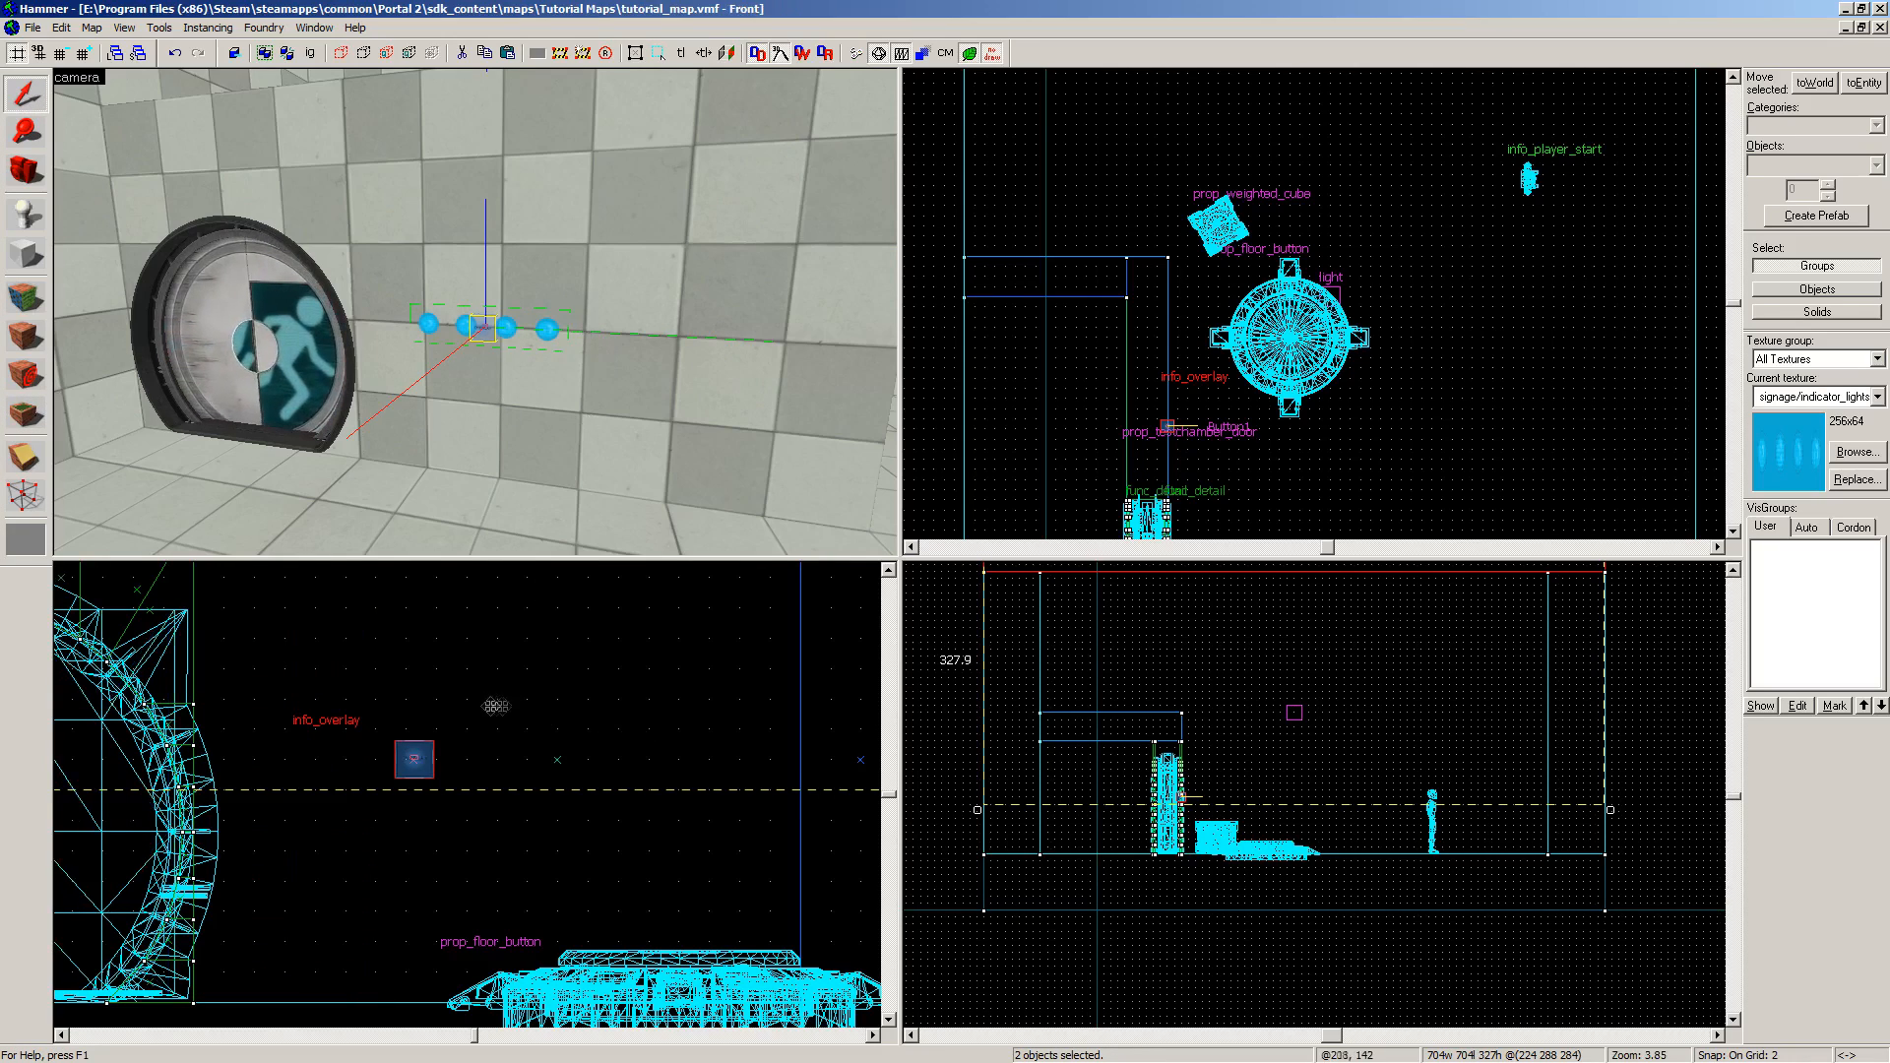
# Step: Examine the indicator light overlay's position on the wall relative to the door, floor button and surrounding room
pyautogui.scroll(-4, 492, 708)
pyautogui.scroll(-3, 642, 342)
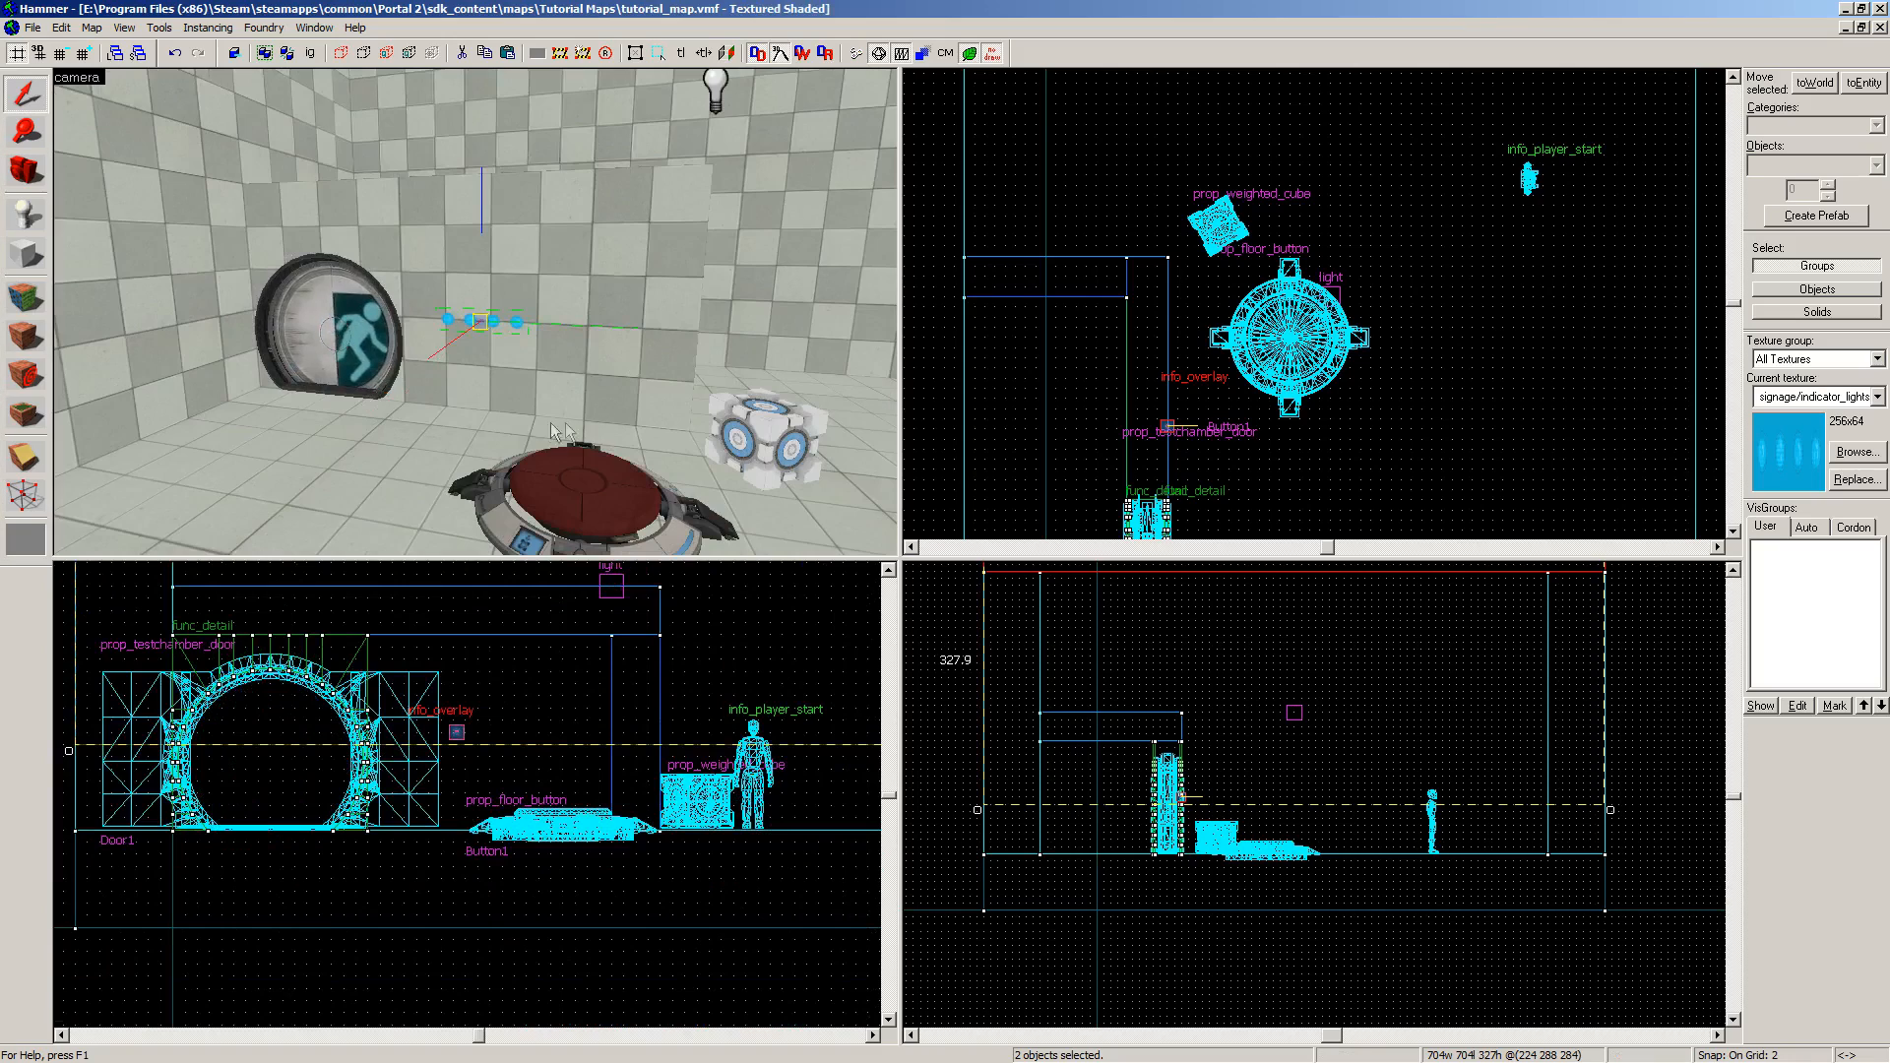
pyautogui.scroll(3, 522, 393)
pyautogui.scroll(-5, 518, 264)
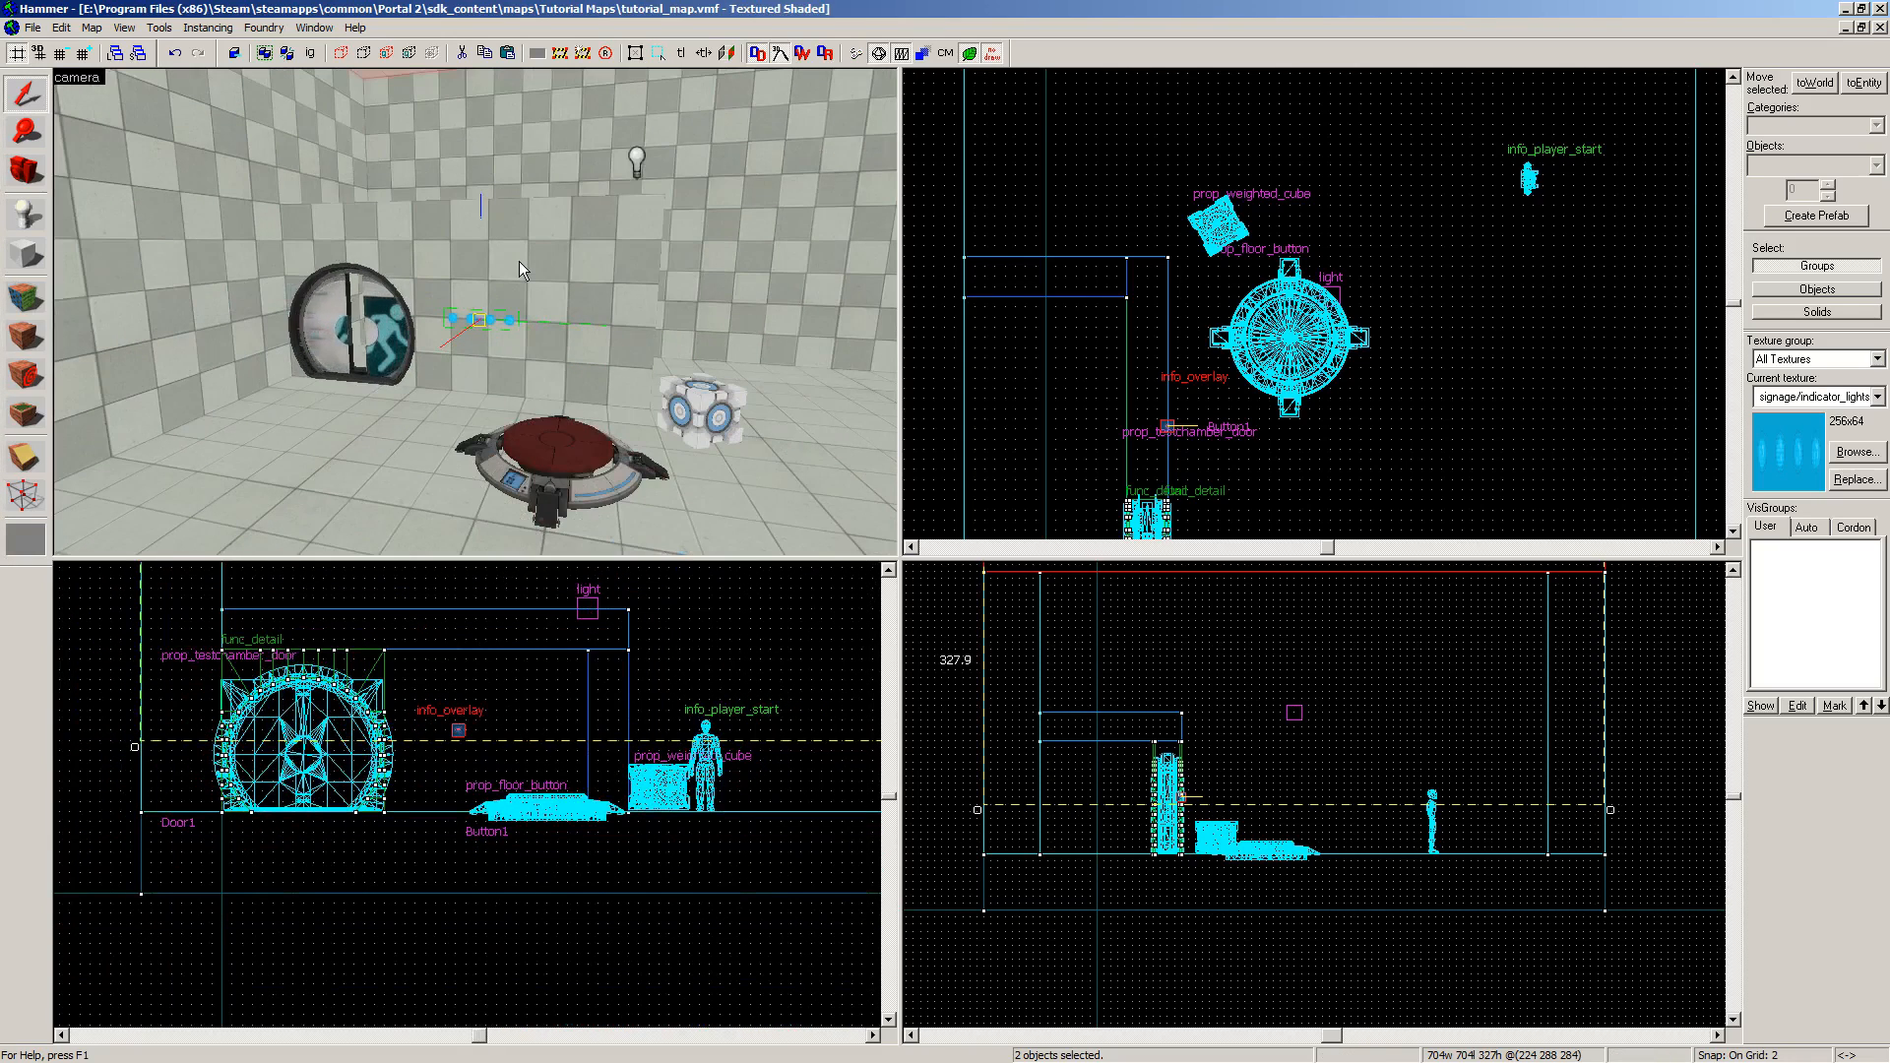
pyautogui.scroll(-10, 518, 262)
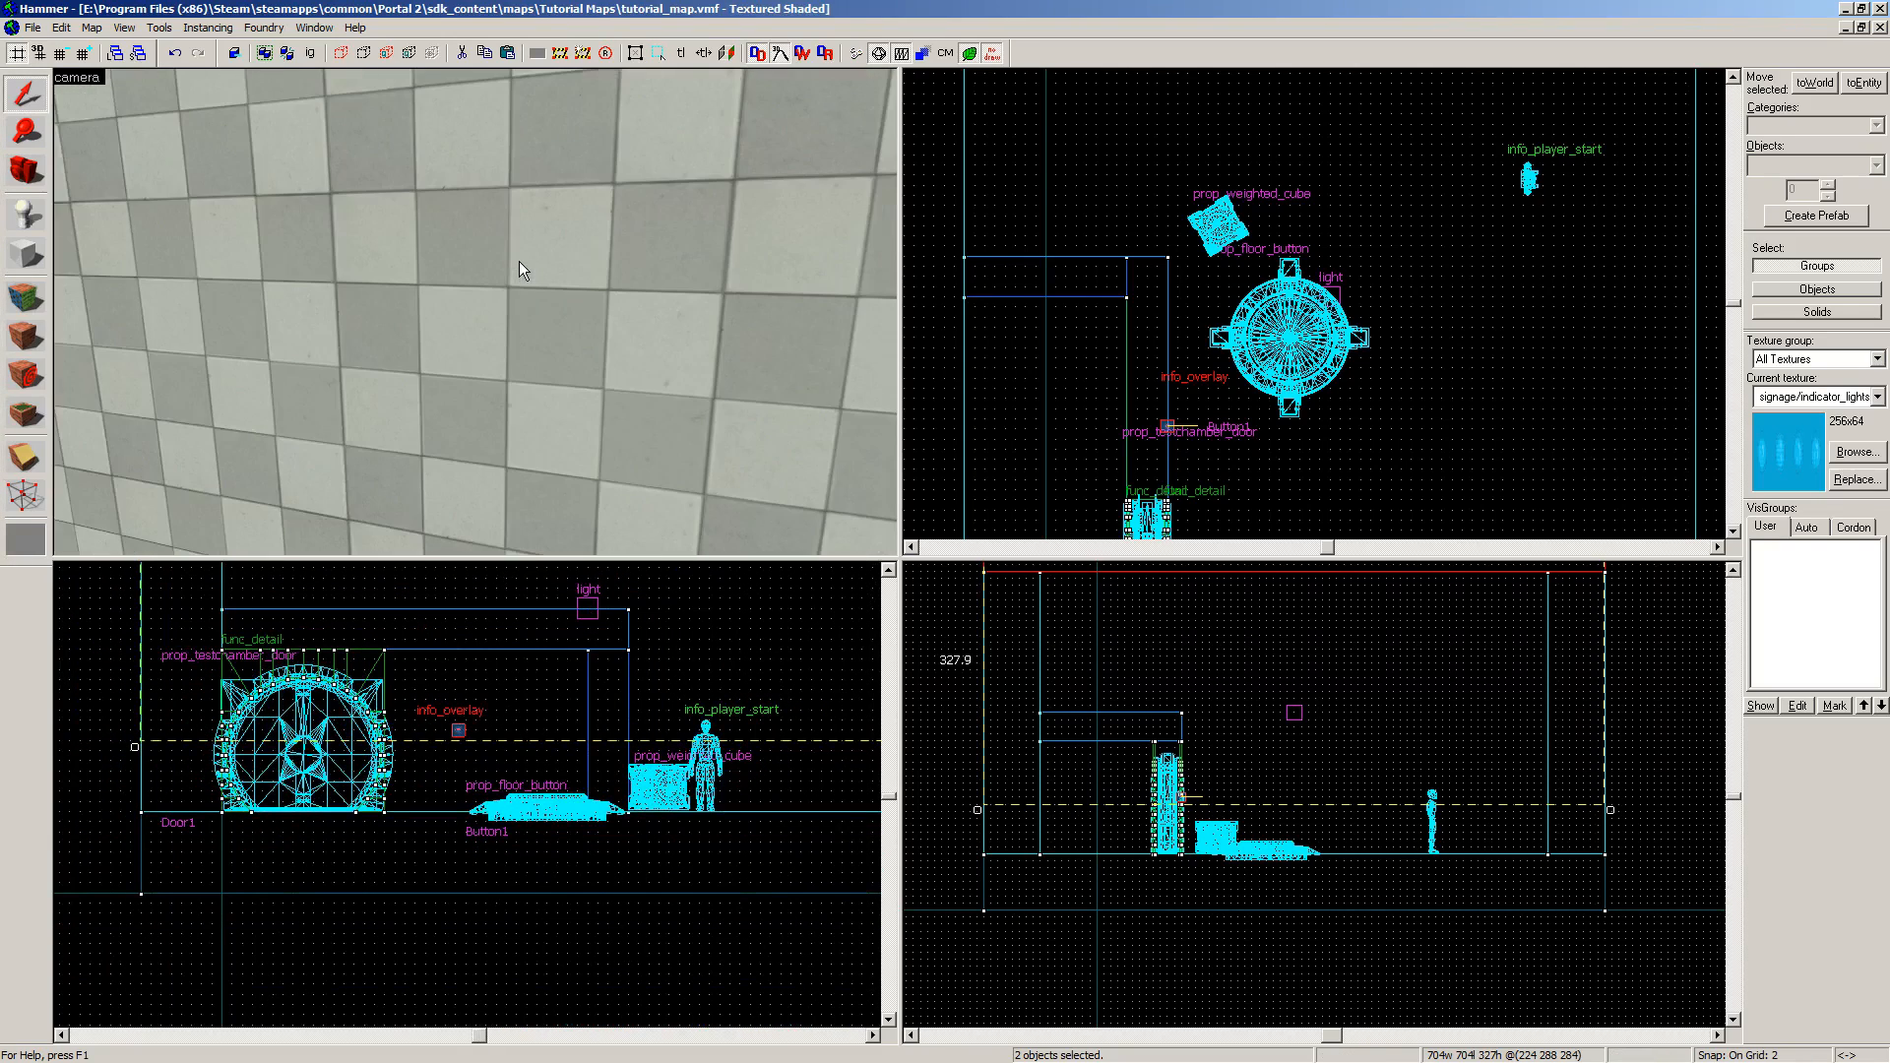
pyautogui.scroll(15, 518, 262)
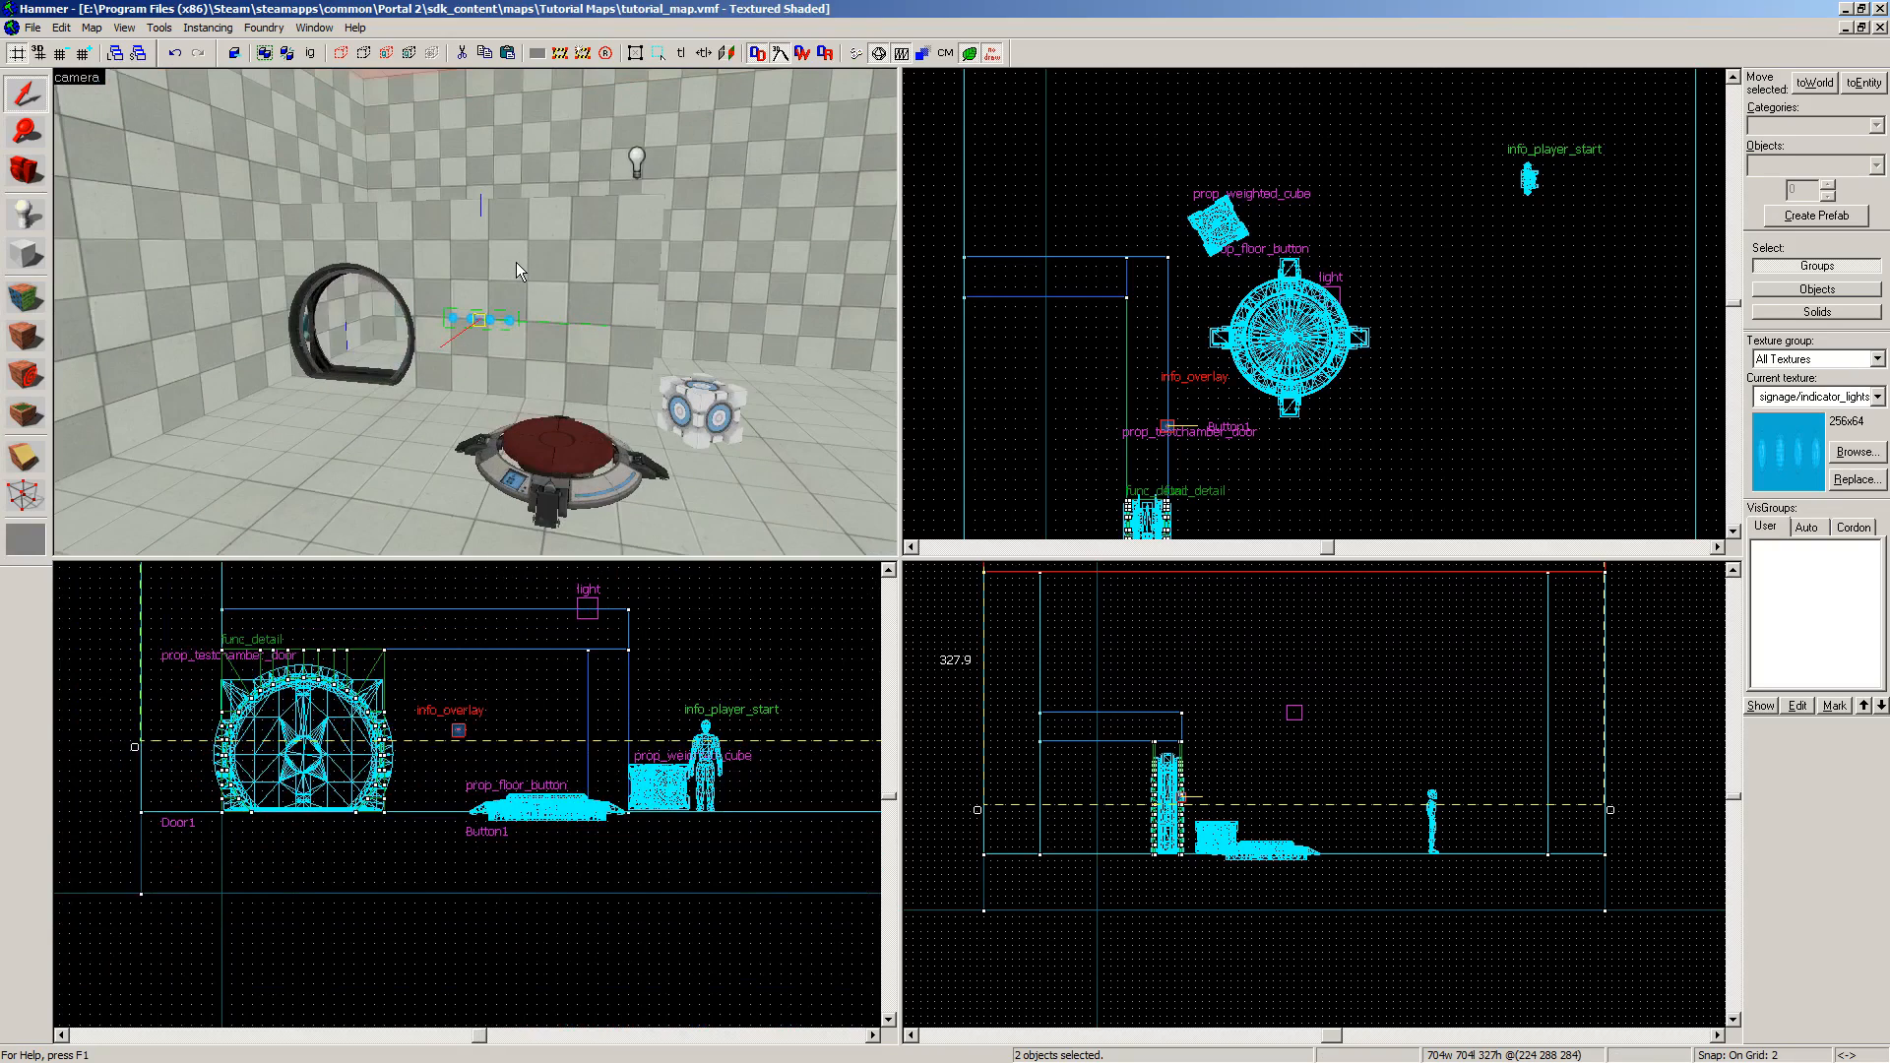
pyautogui.scroll(-6, 516, 262)
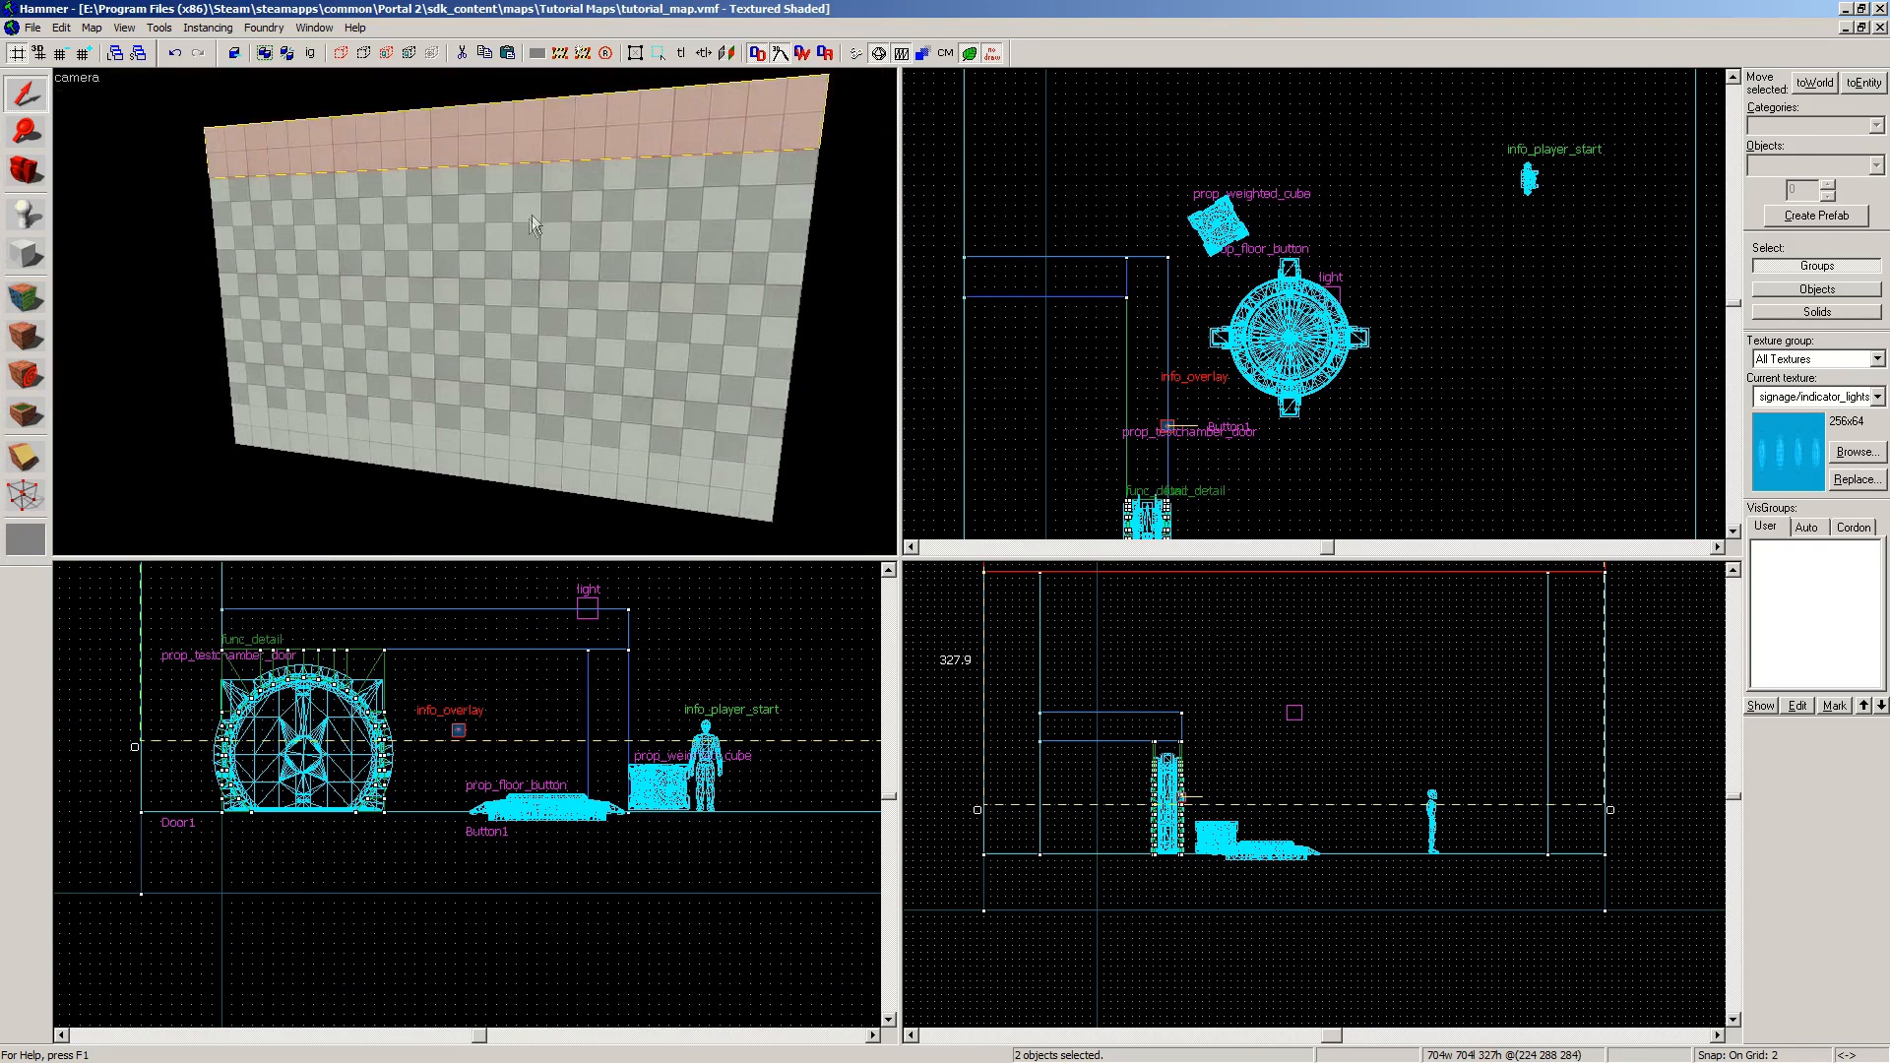
pyautogui.moveTo(535, 223); pyautogui.dragTo(565, 239, button='middle')
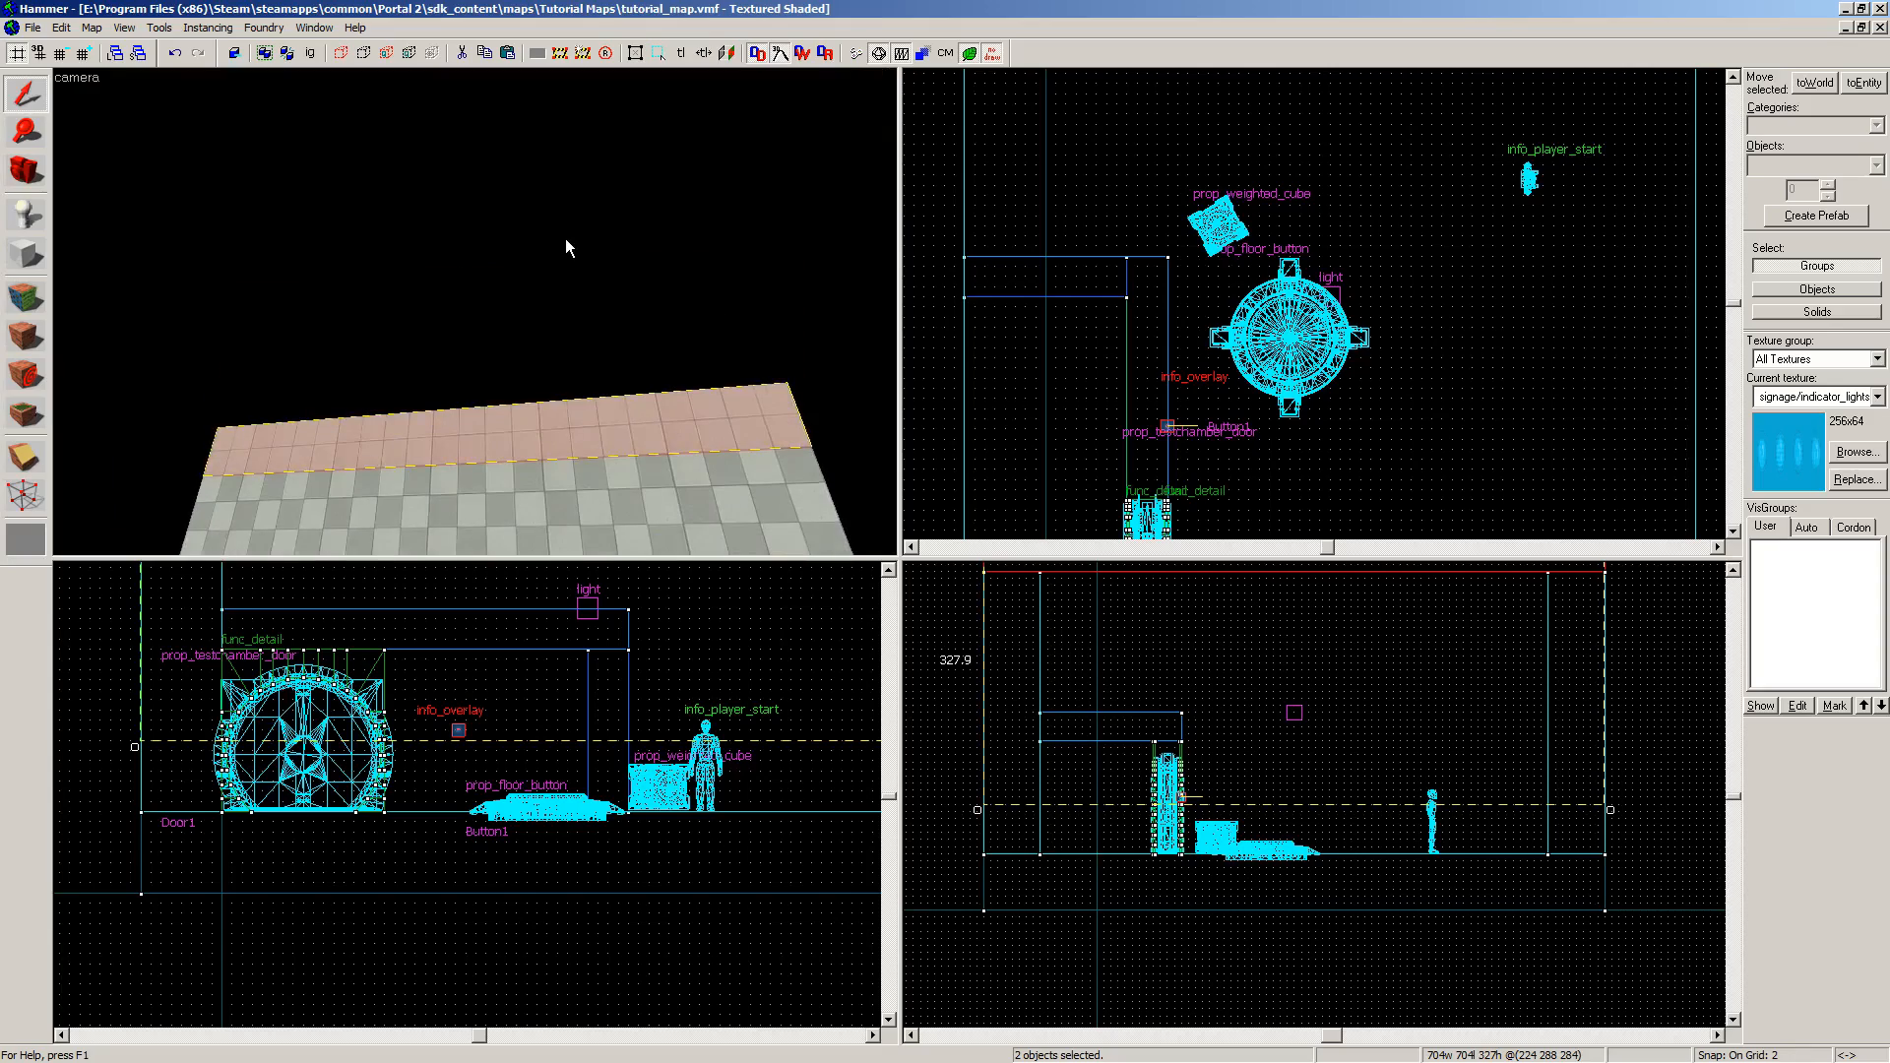
pyautogui.scroll(4, 565, 238)
pyautogui.scroll(10, 565, 238)
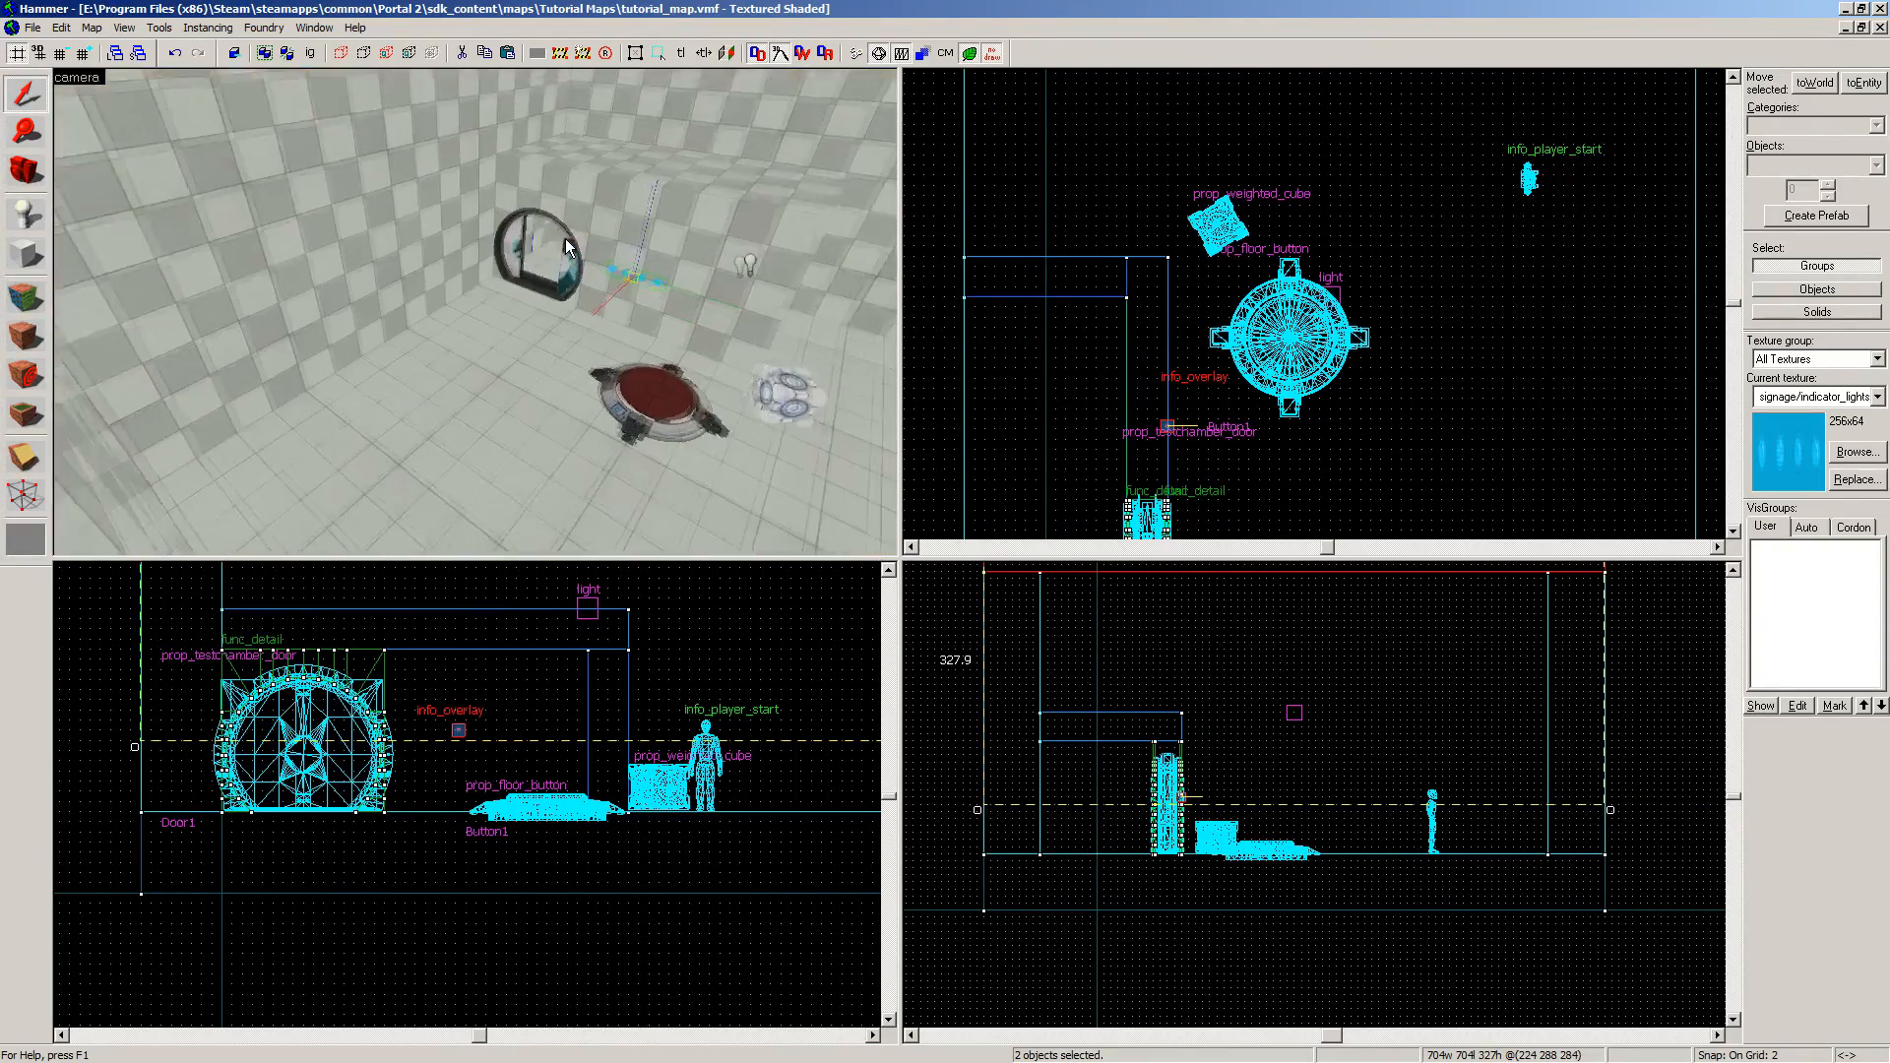
pyautogui.press('w')
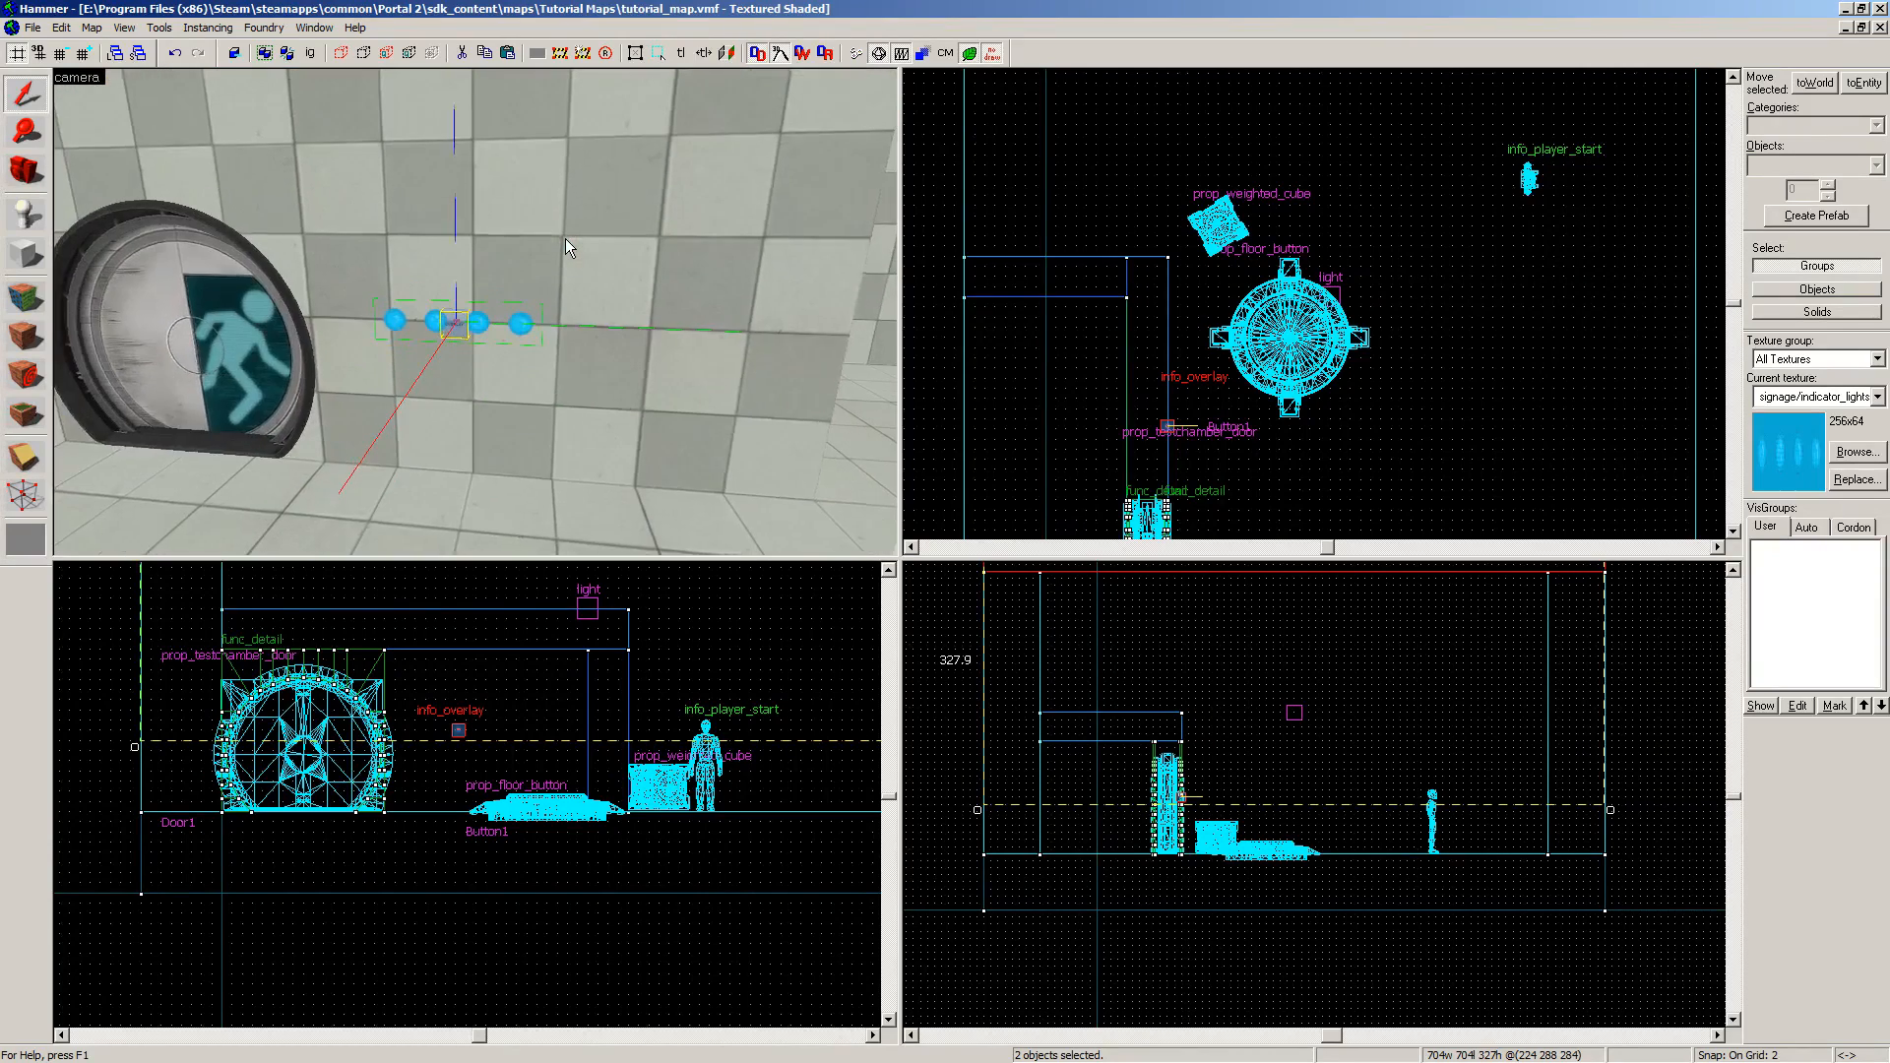
pyautogui.press('w')
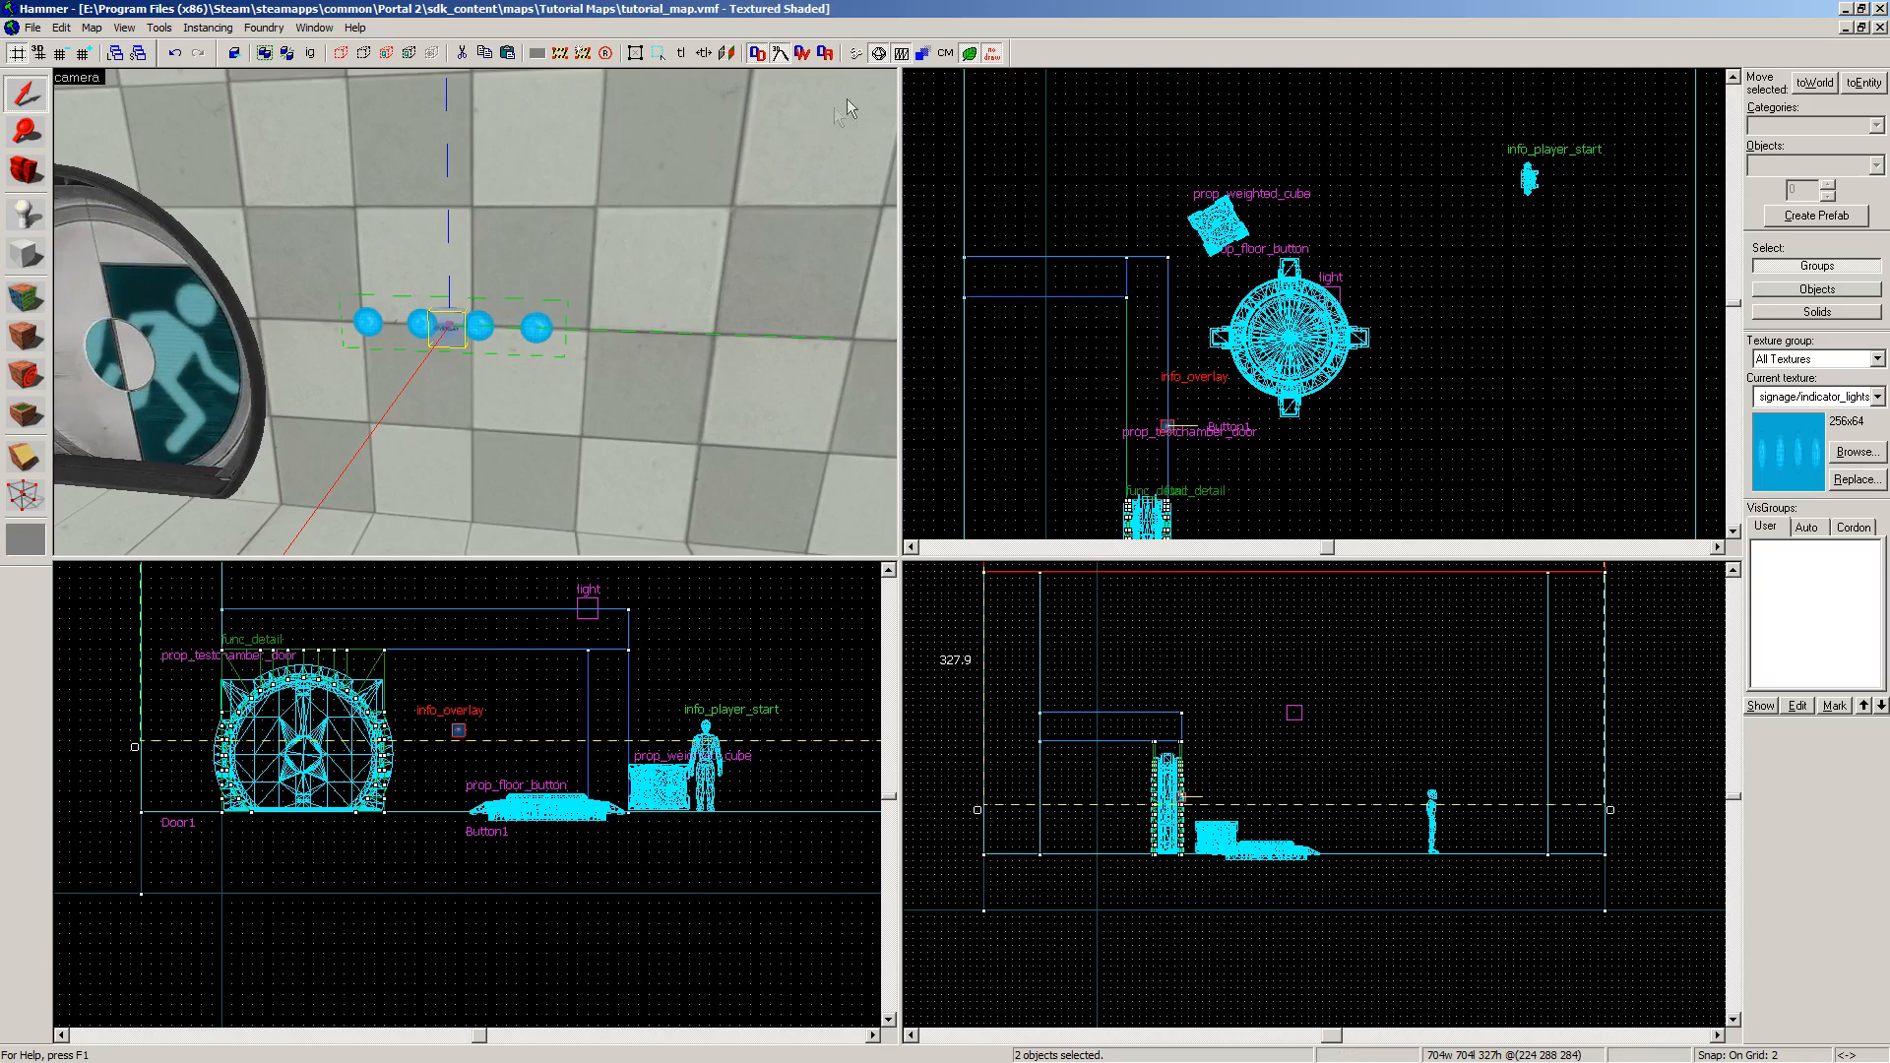
# Step: Select the indicator light overlay and rotate it 90 degrees so the strip runs vertically on the wall
pyautogui.click(851, 129)
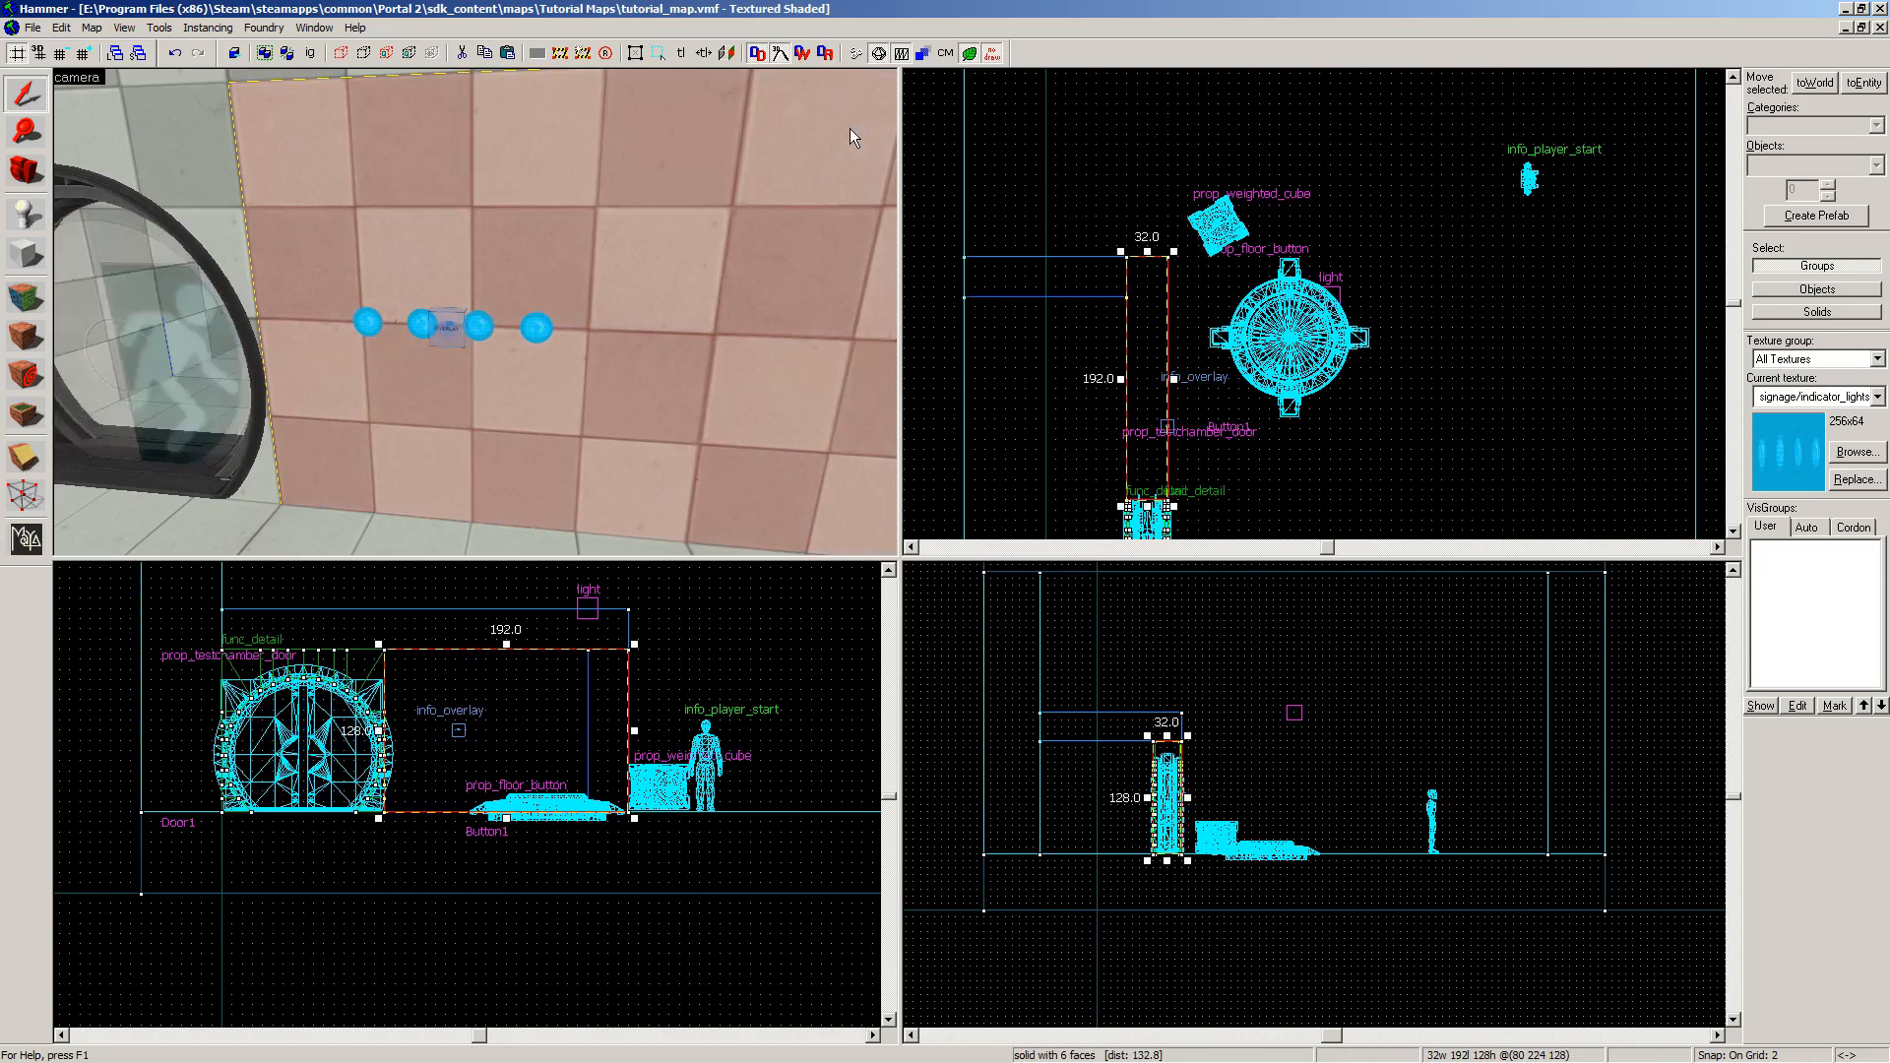
pyautogui.click(451, 327)
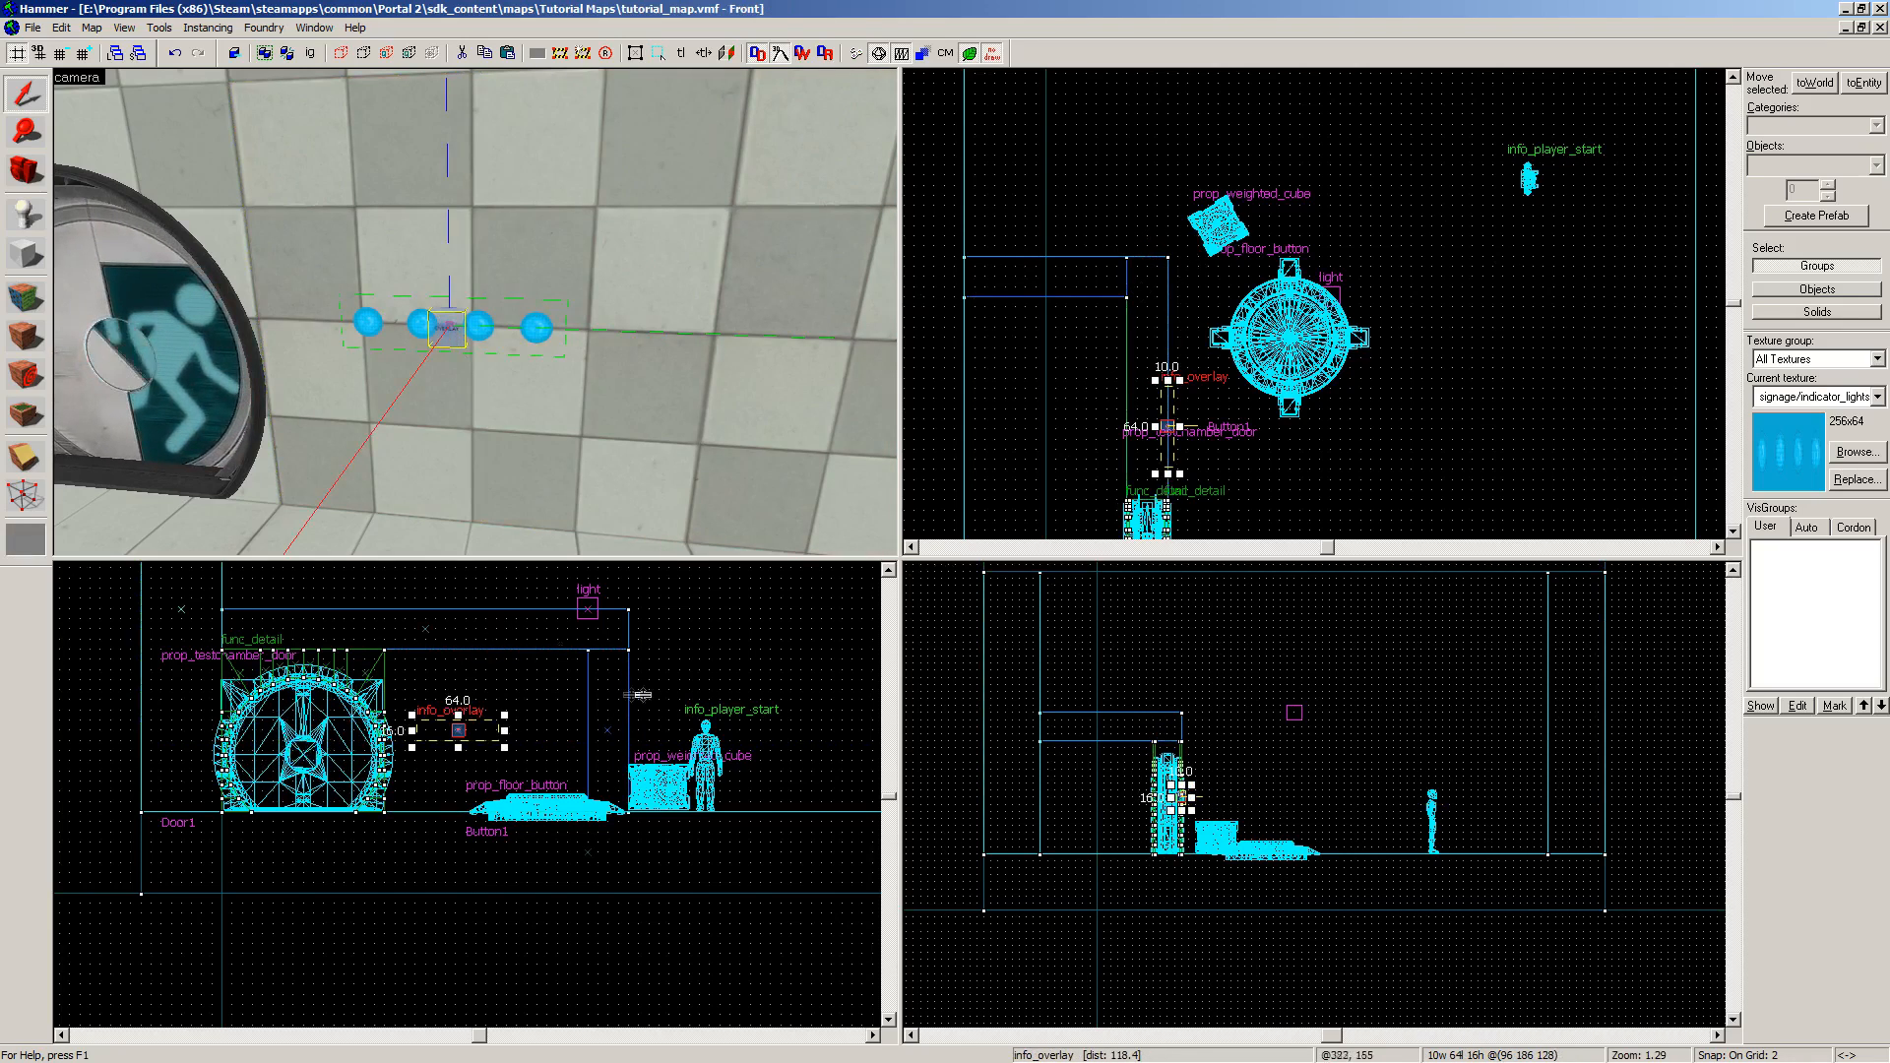
pyautogui.scroll(5, 482, 733)
pyautogui.scroll(1, 493, 737)
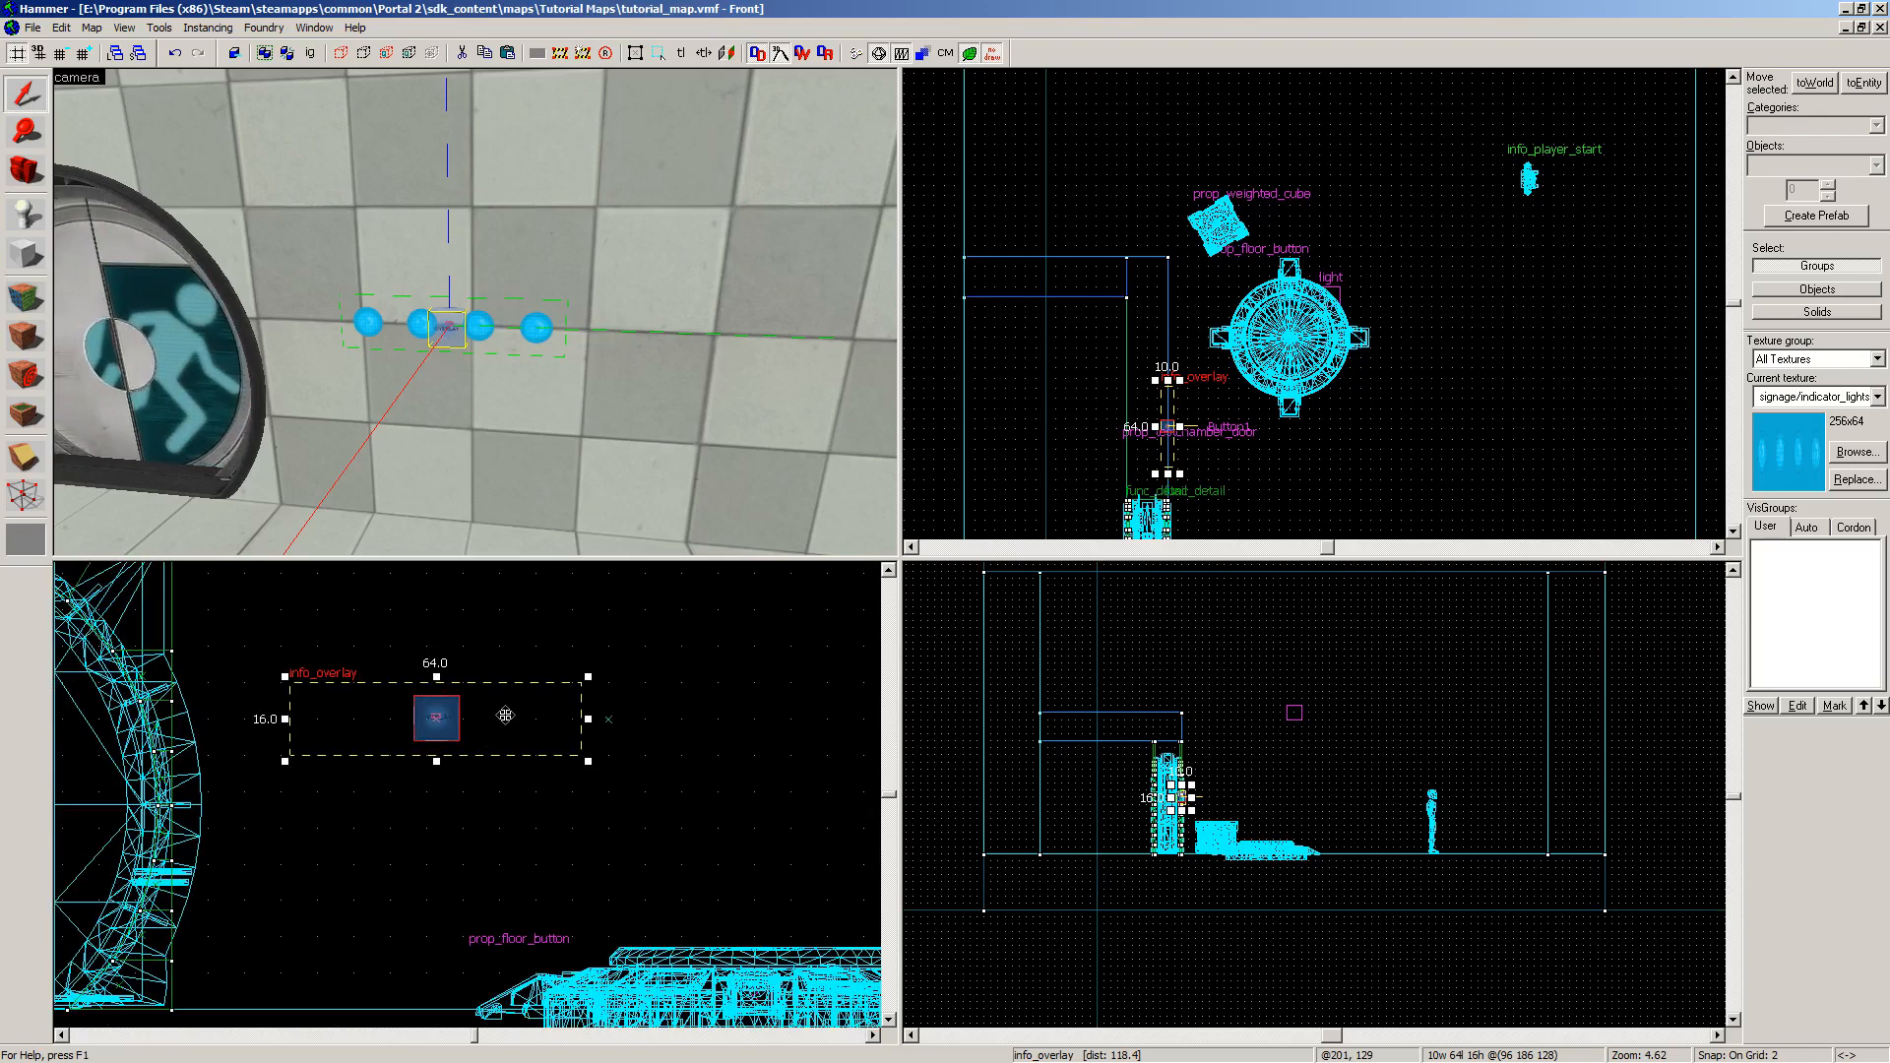
pyautogui.scroll(-2, 516, 725)
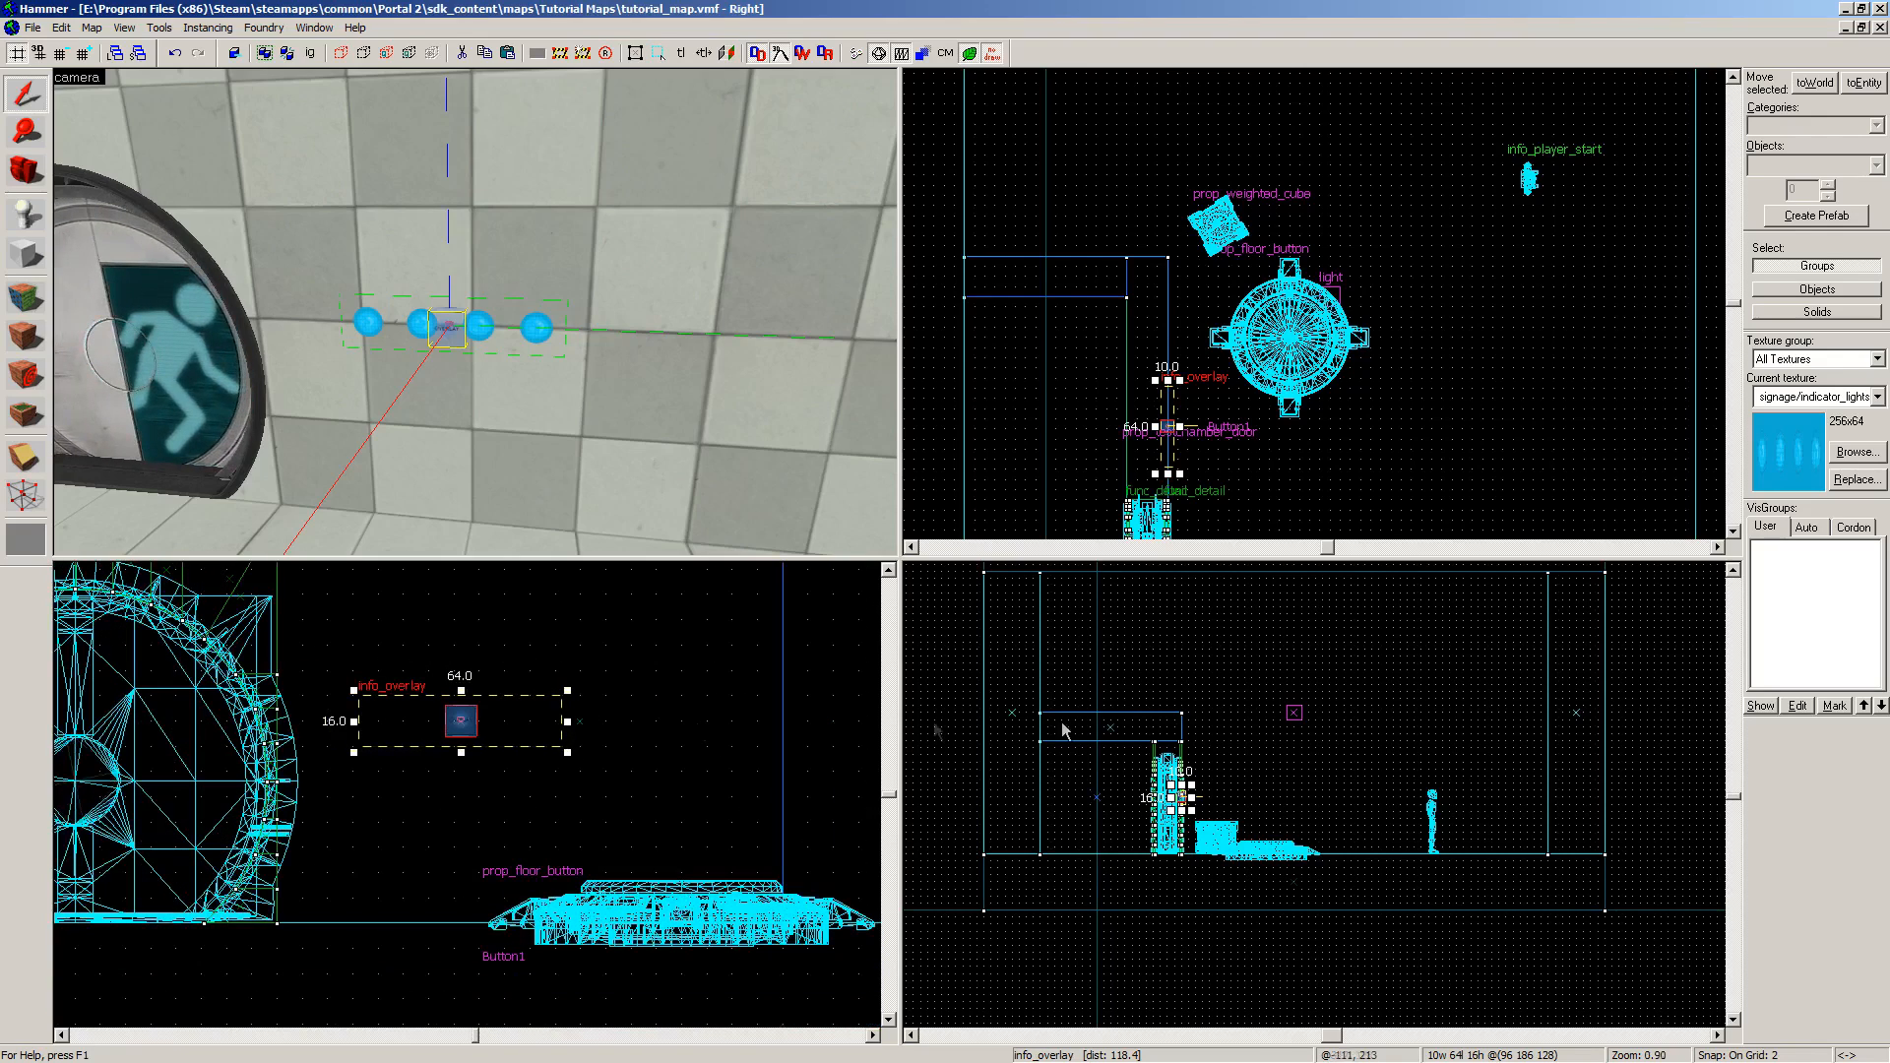
pyautogui.scroll(-2, 1280, 709)
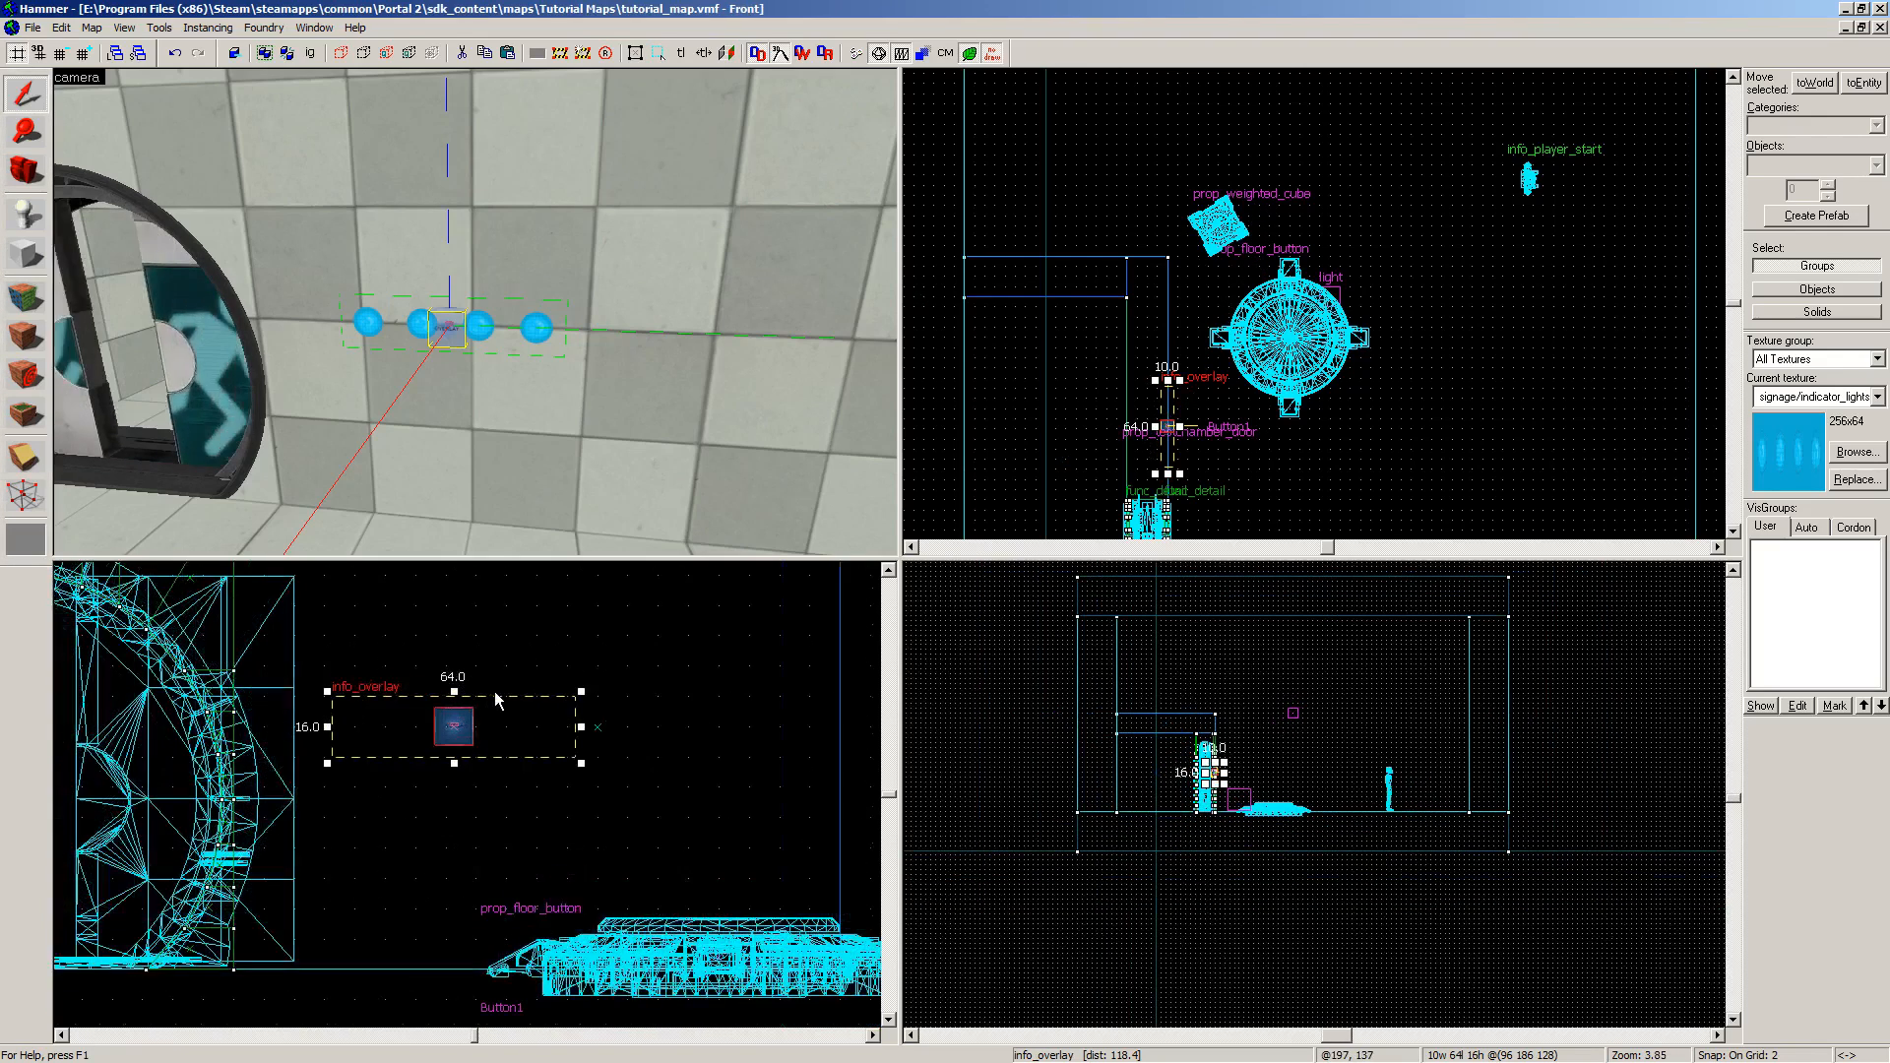
pyautogui.scroll(3, 494, 691)
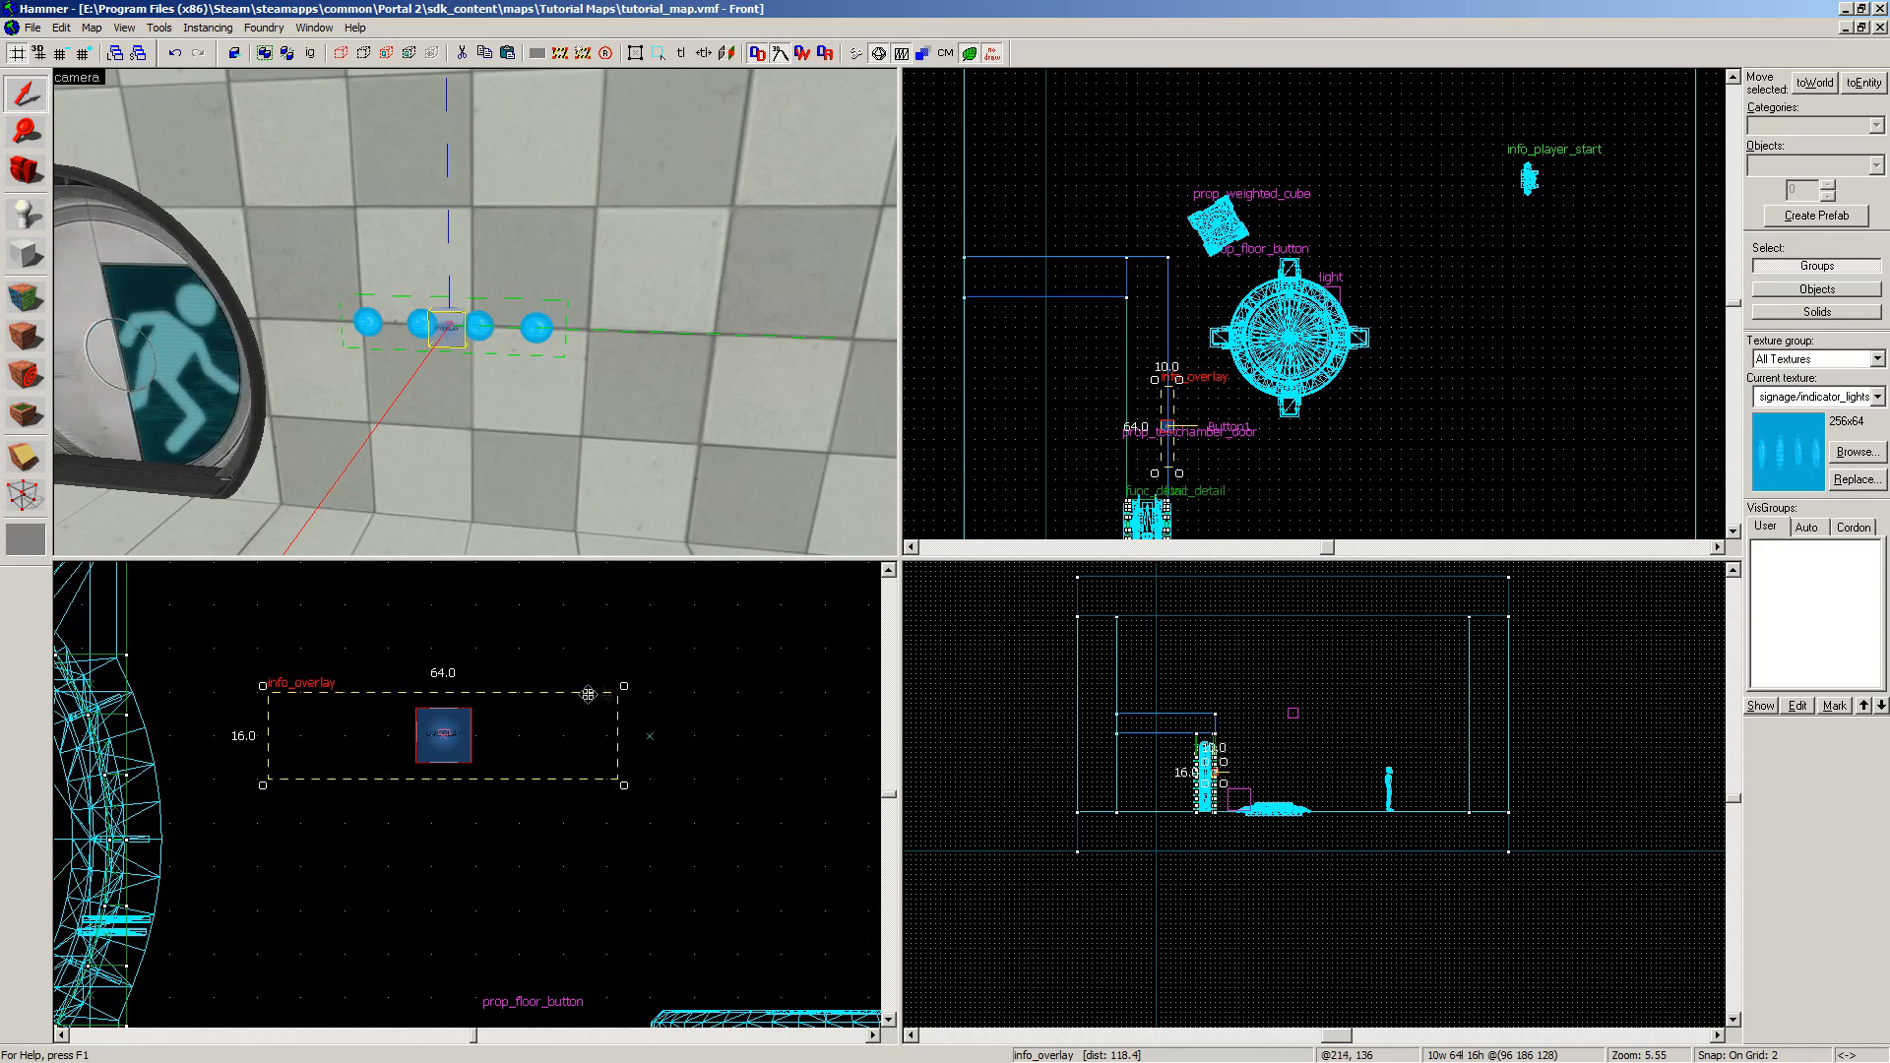
pyautogui.moveTo(625, 688); pyautogui.dragTo(493, 915)
pyautogui.click(618, 304)
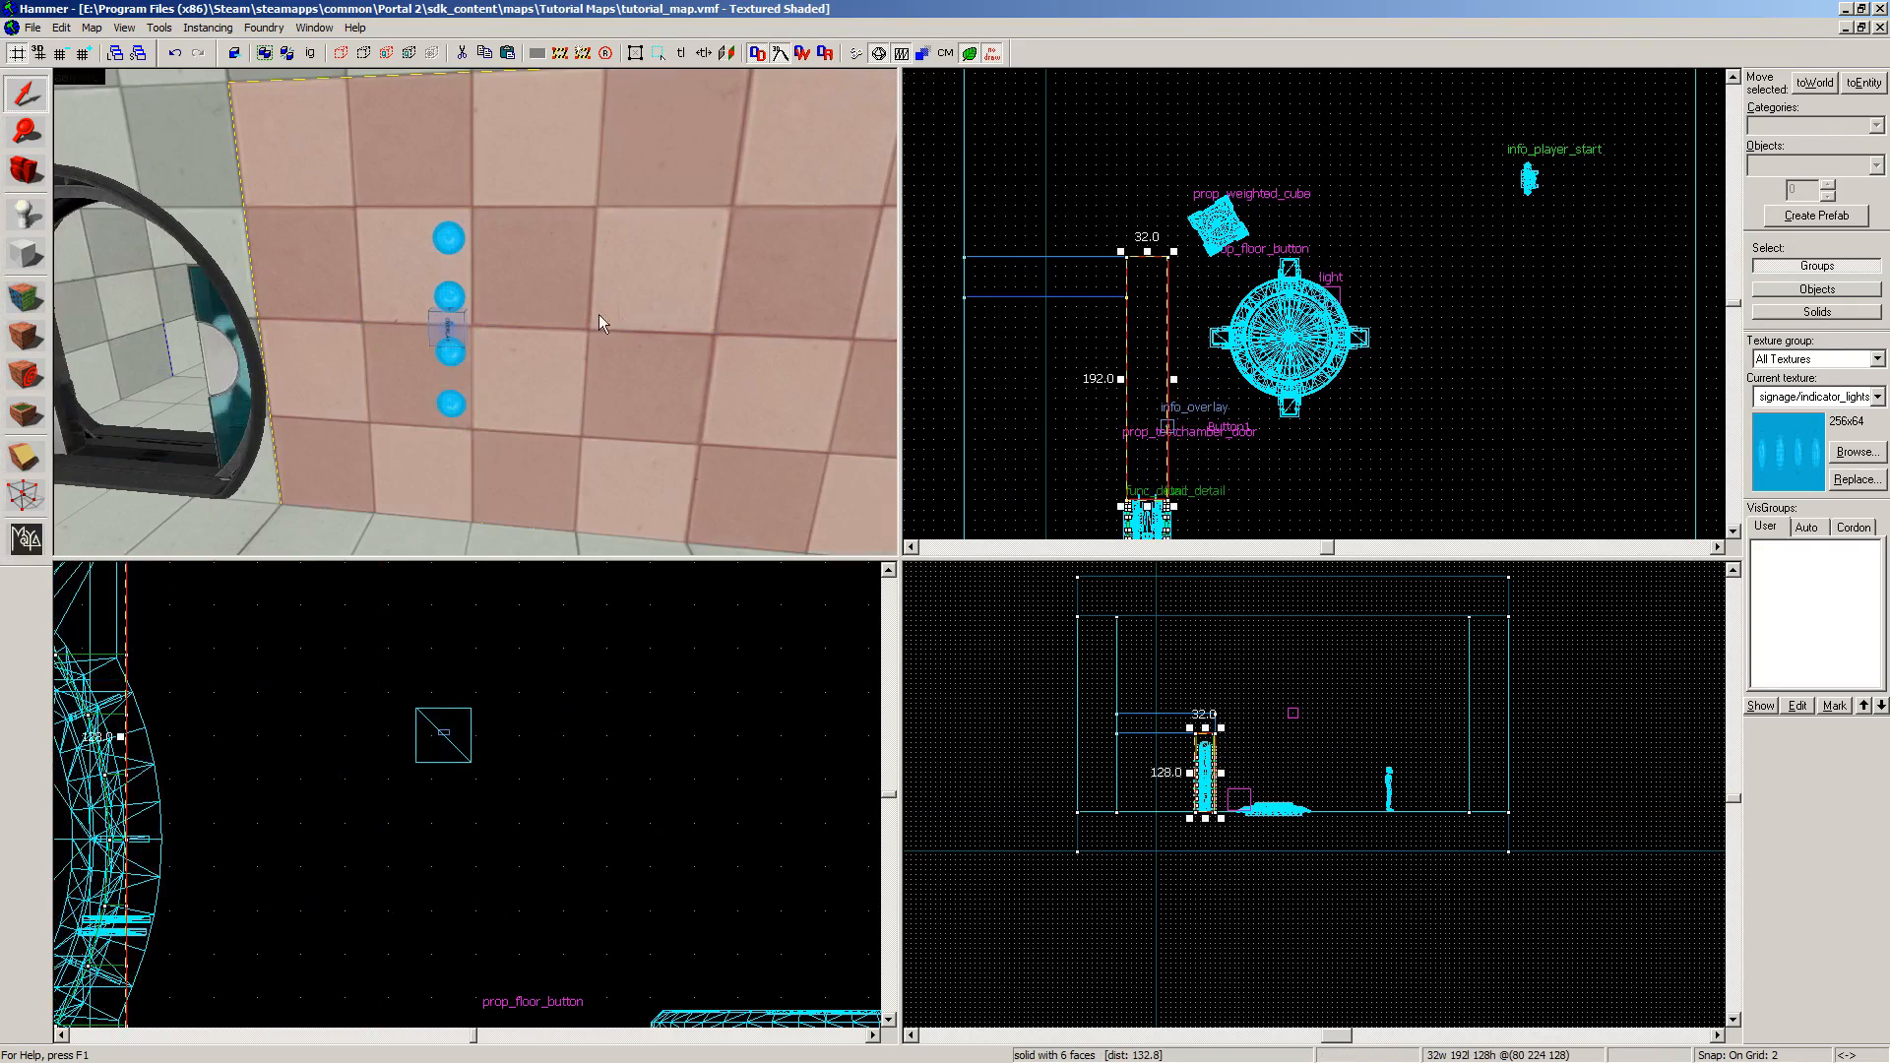
# Step: Move the vertical indicator light overlay closer to the door and down until its lower end meets the floor
pyautogui.click(447, 329)
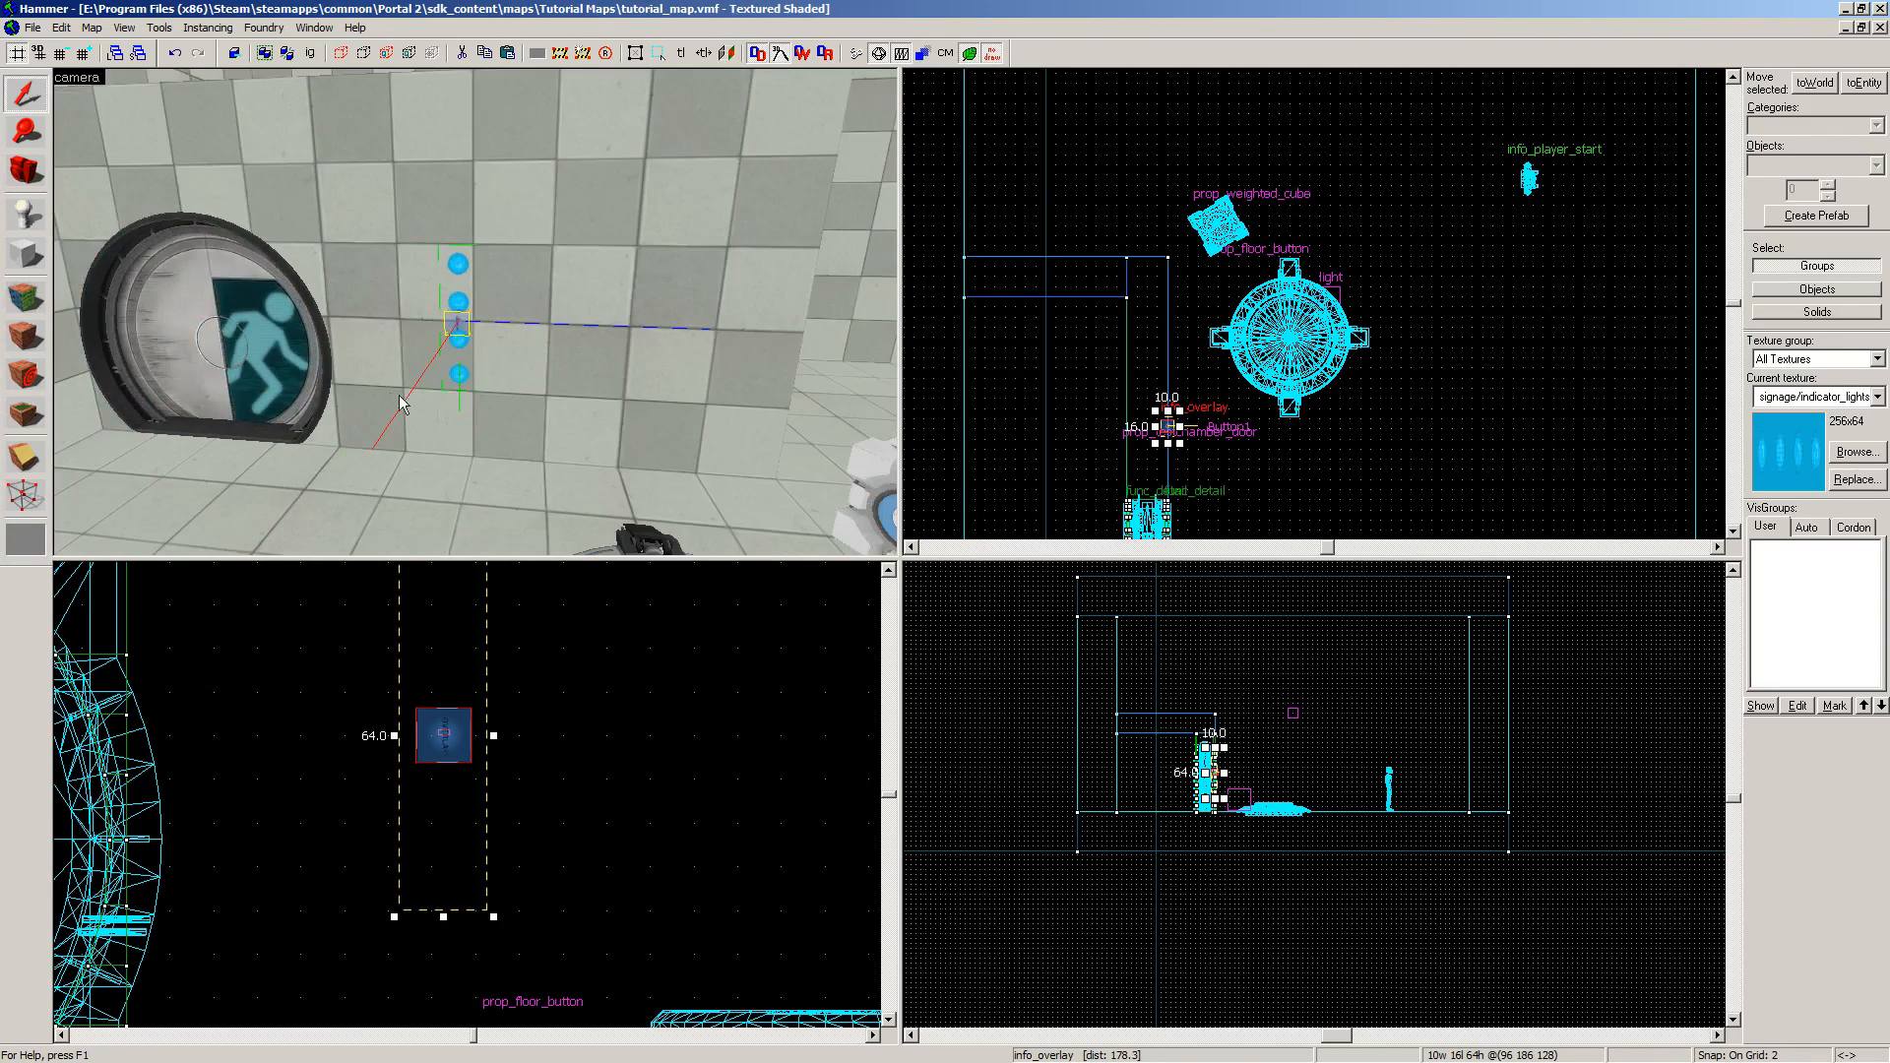
pyautogui.scroll(-3, 458, 665)
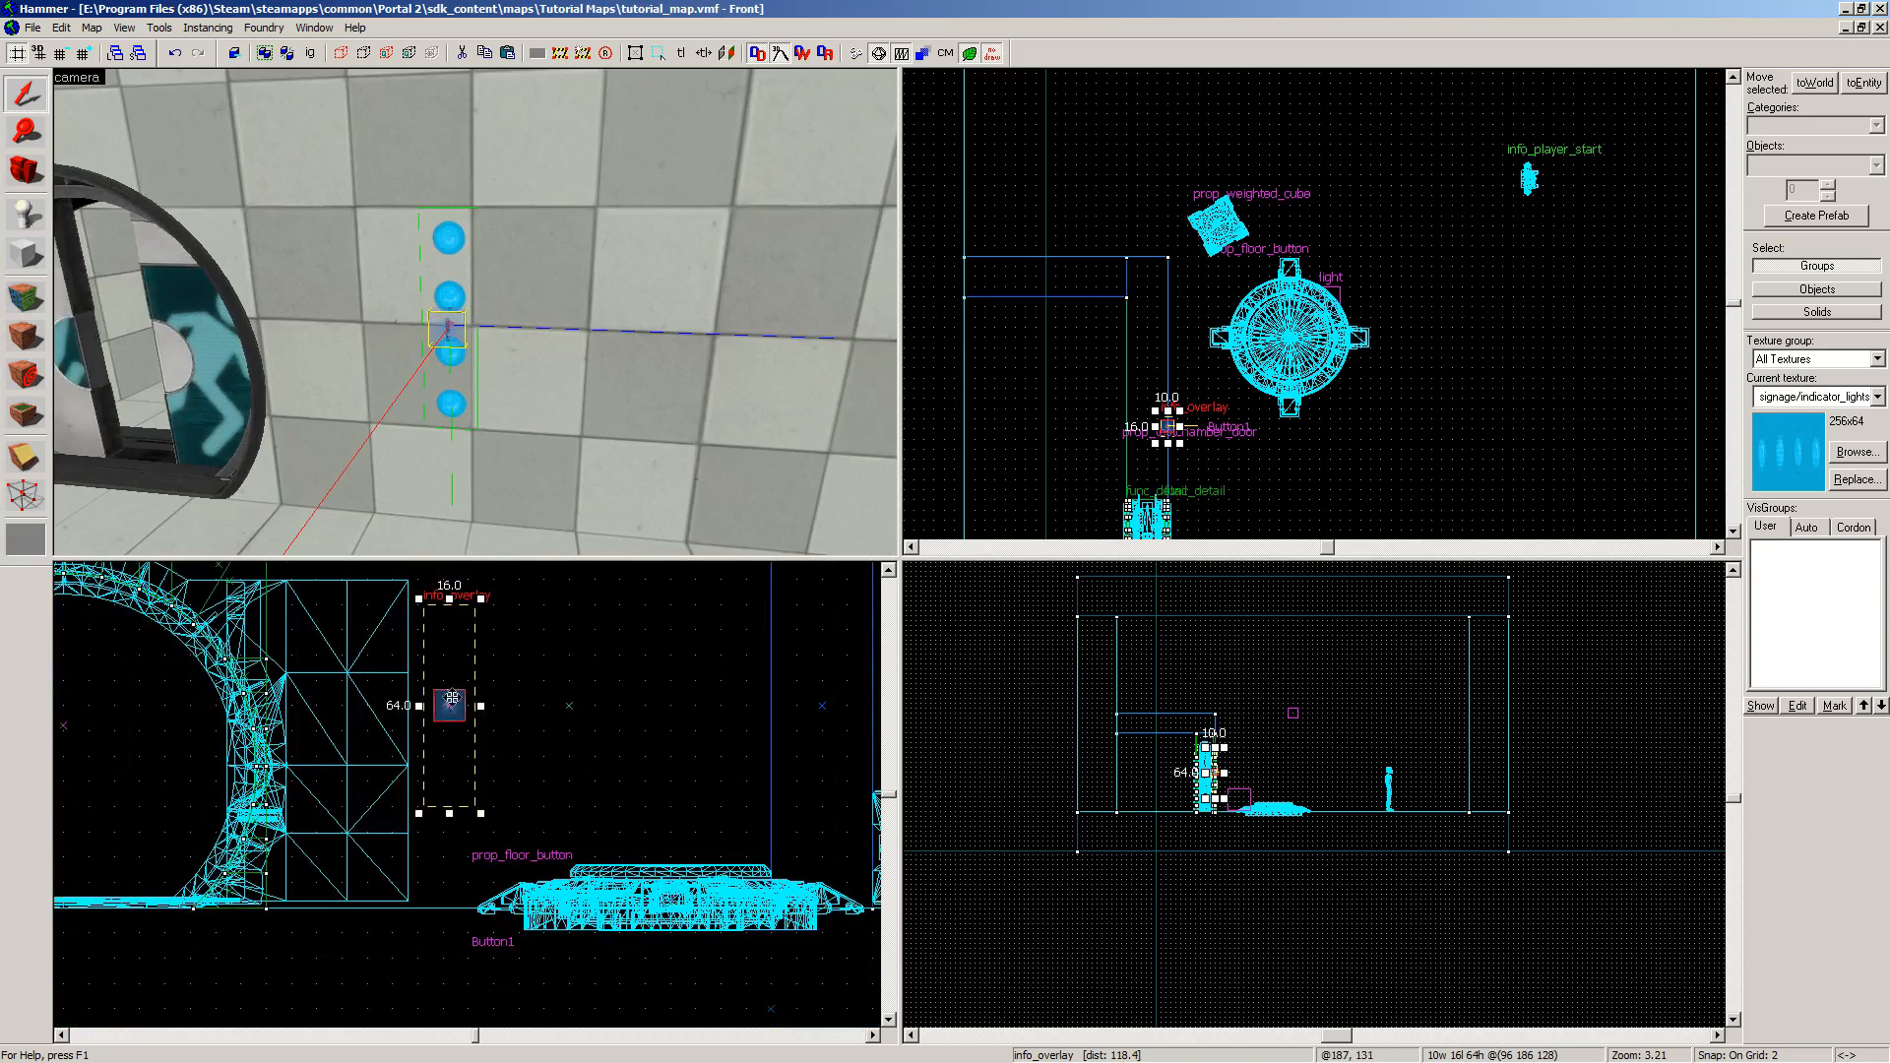
pyautogui.moveTo(451, 662); pyautogui.dragTo(372, 763)
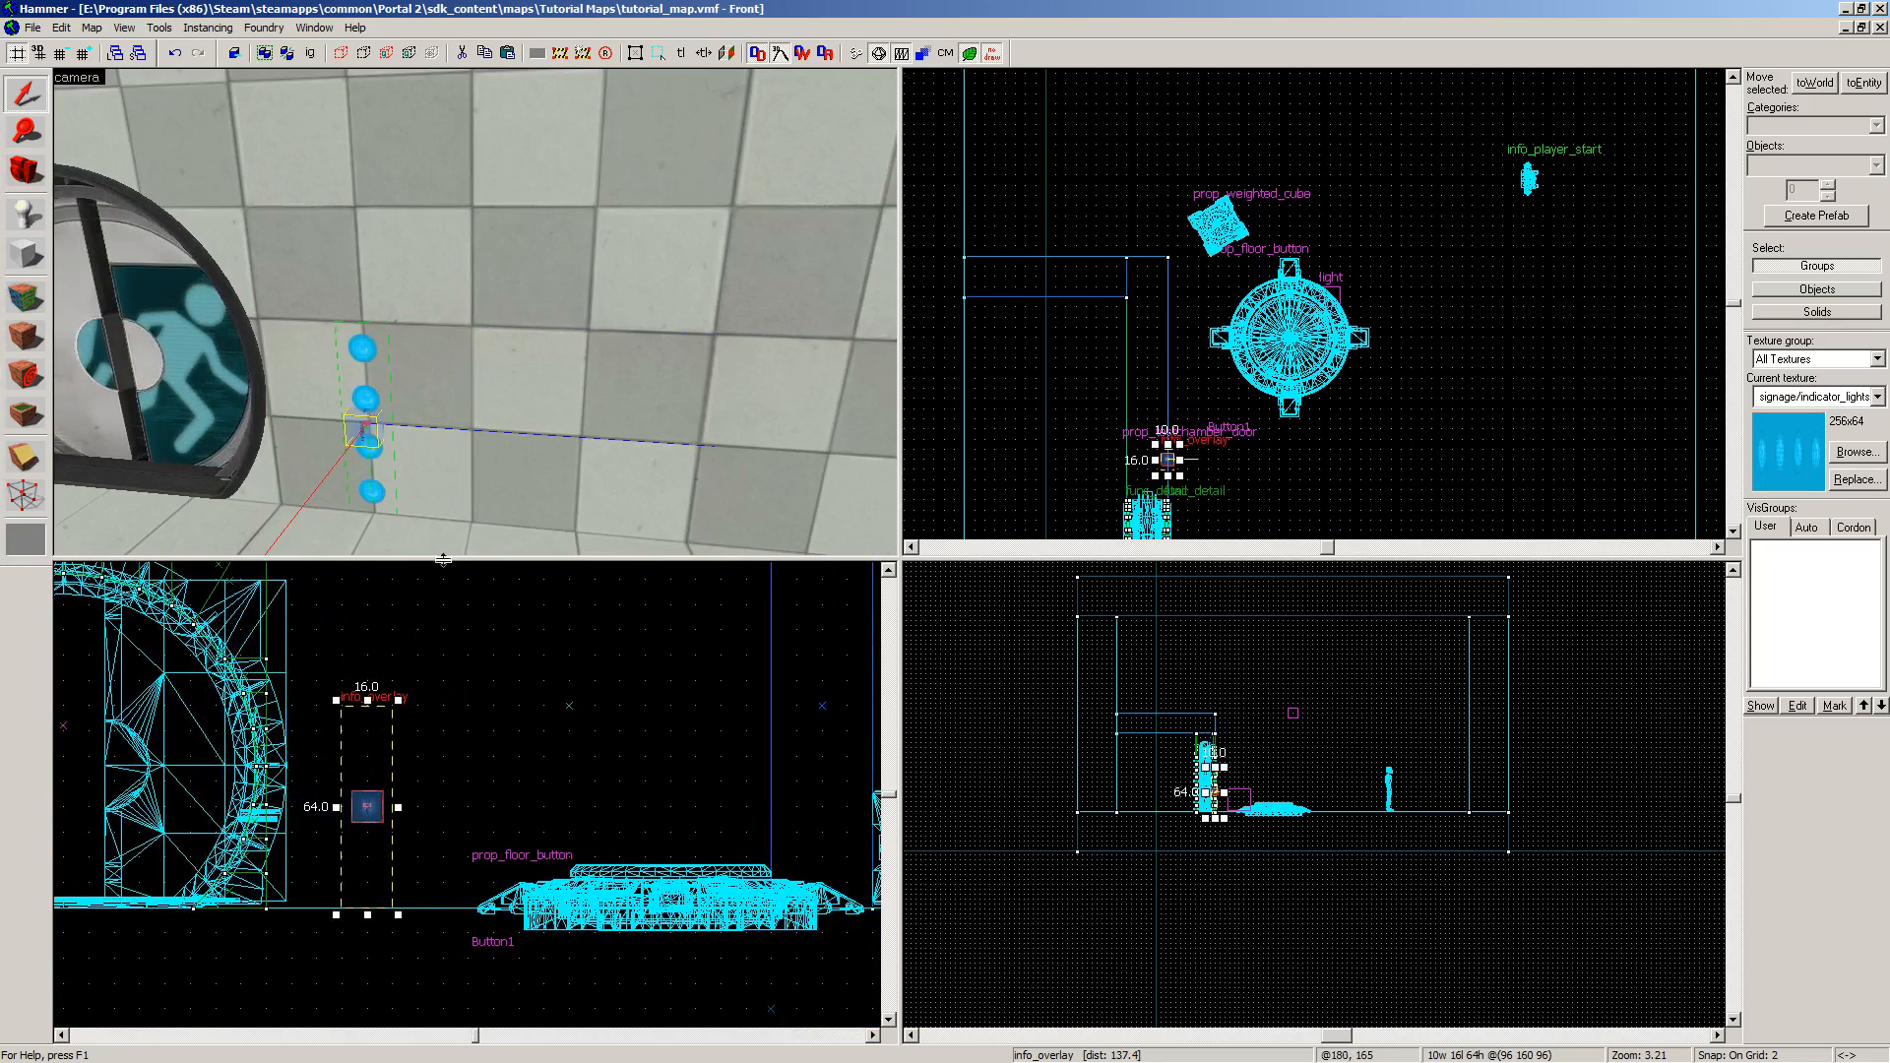
pyautogui.click(577, 240)
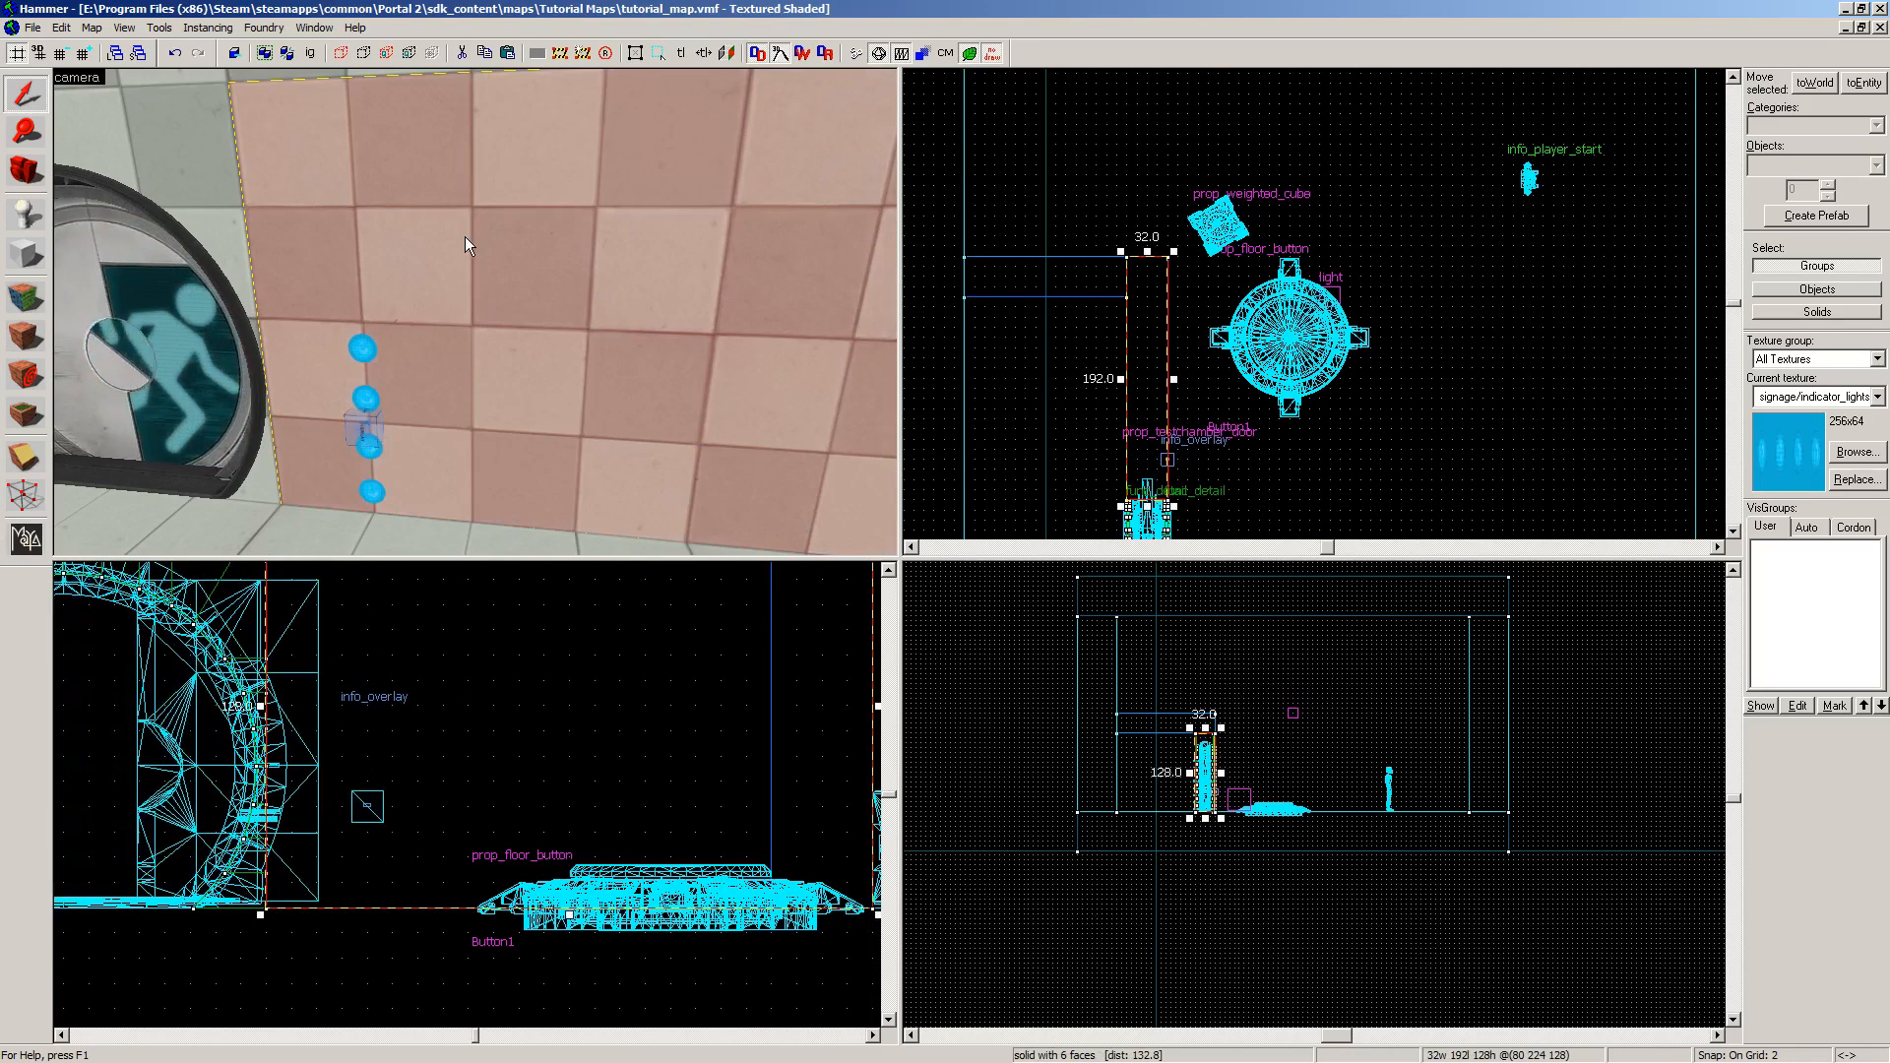
pyautogui.scroll(-1, 464, 236)
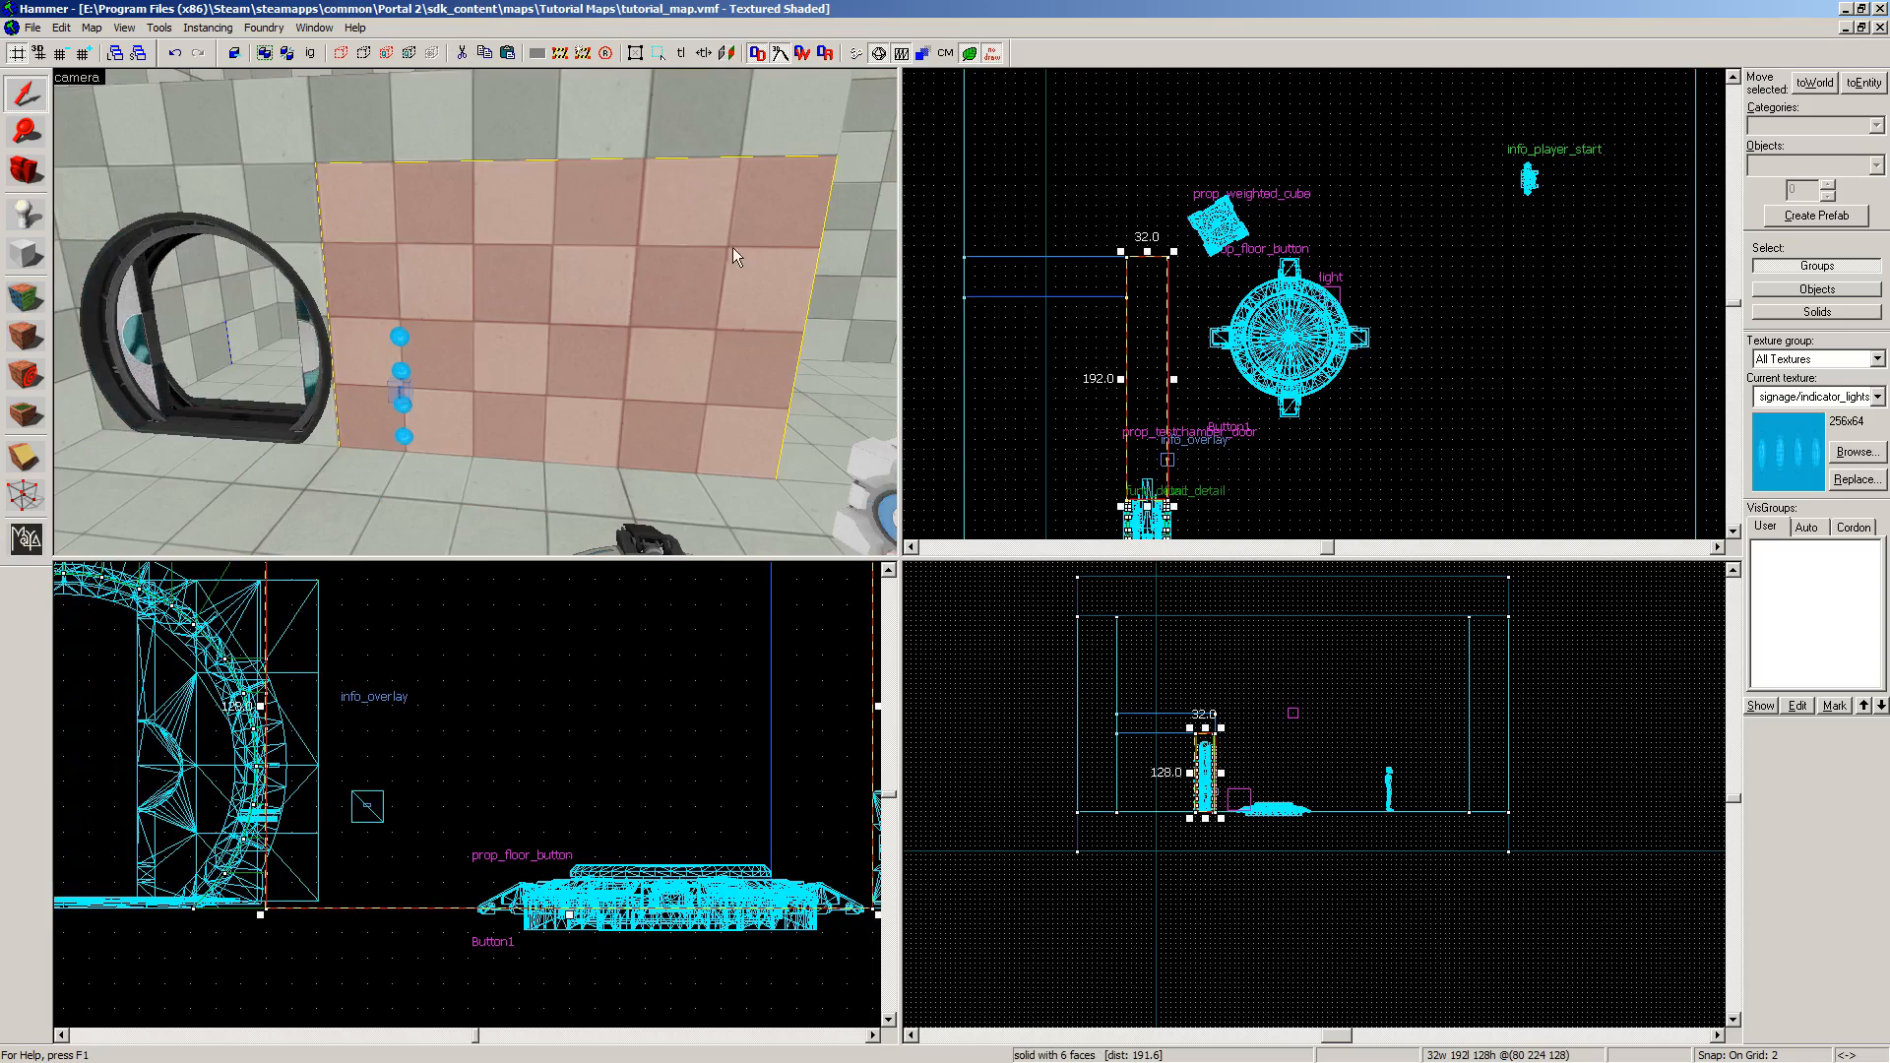
pyautogui.click(841, 239)
pyautogui.press('z')
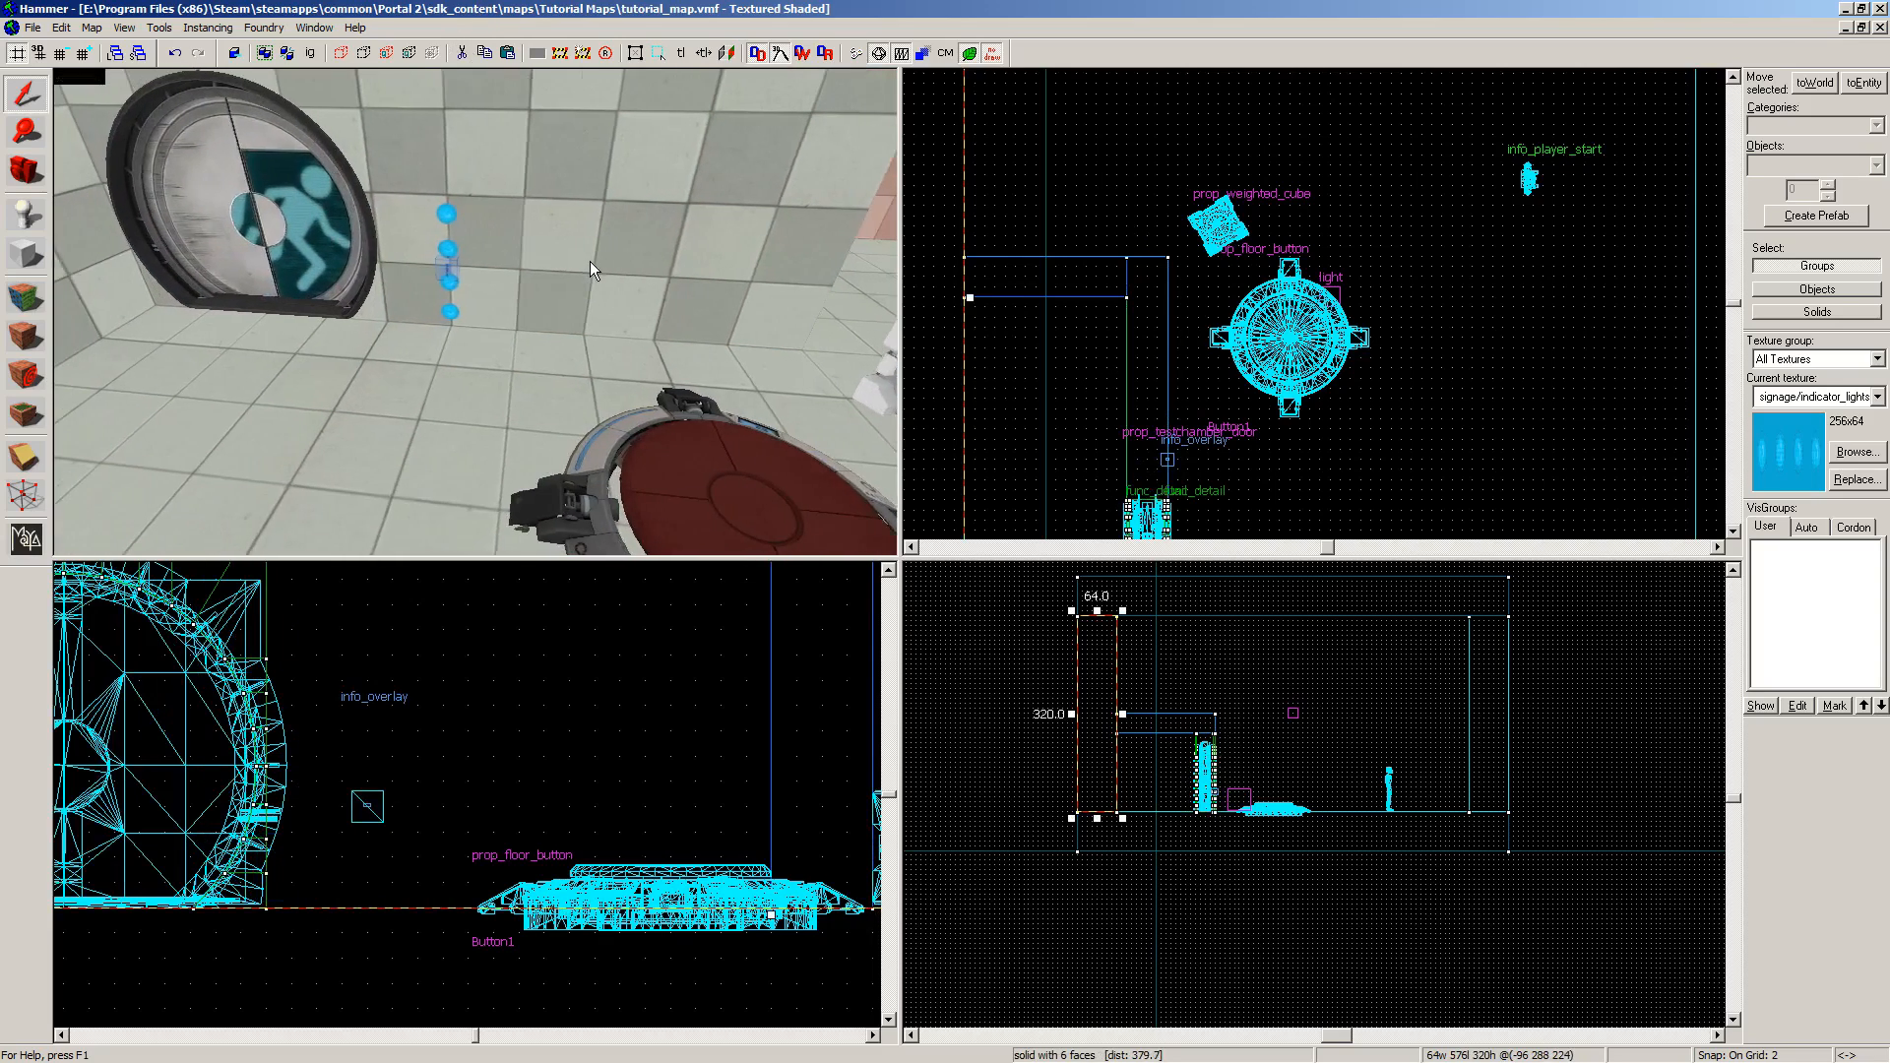
pyautogui.press('w')
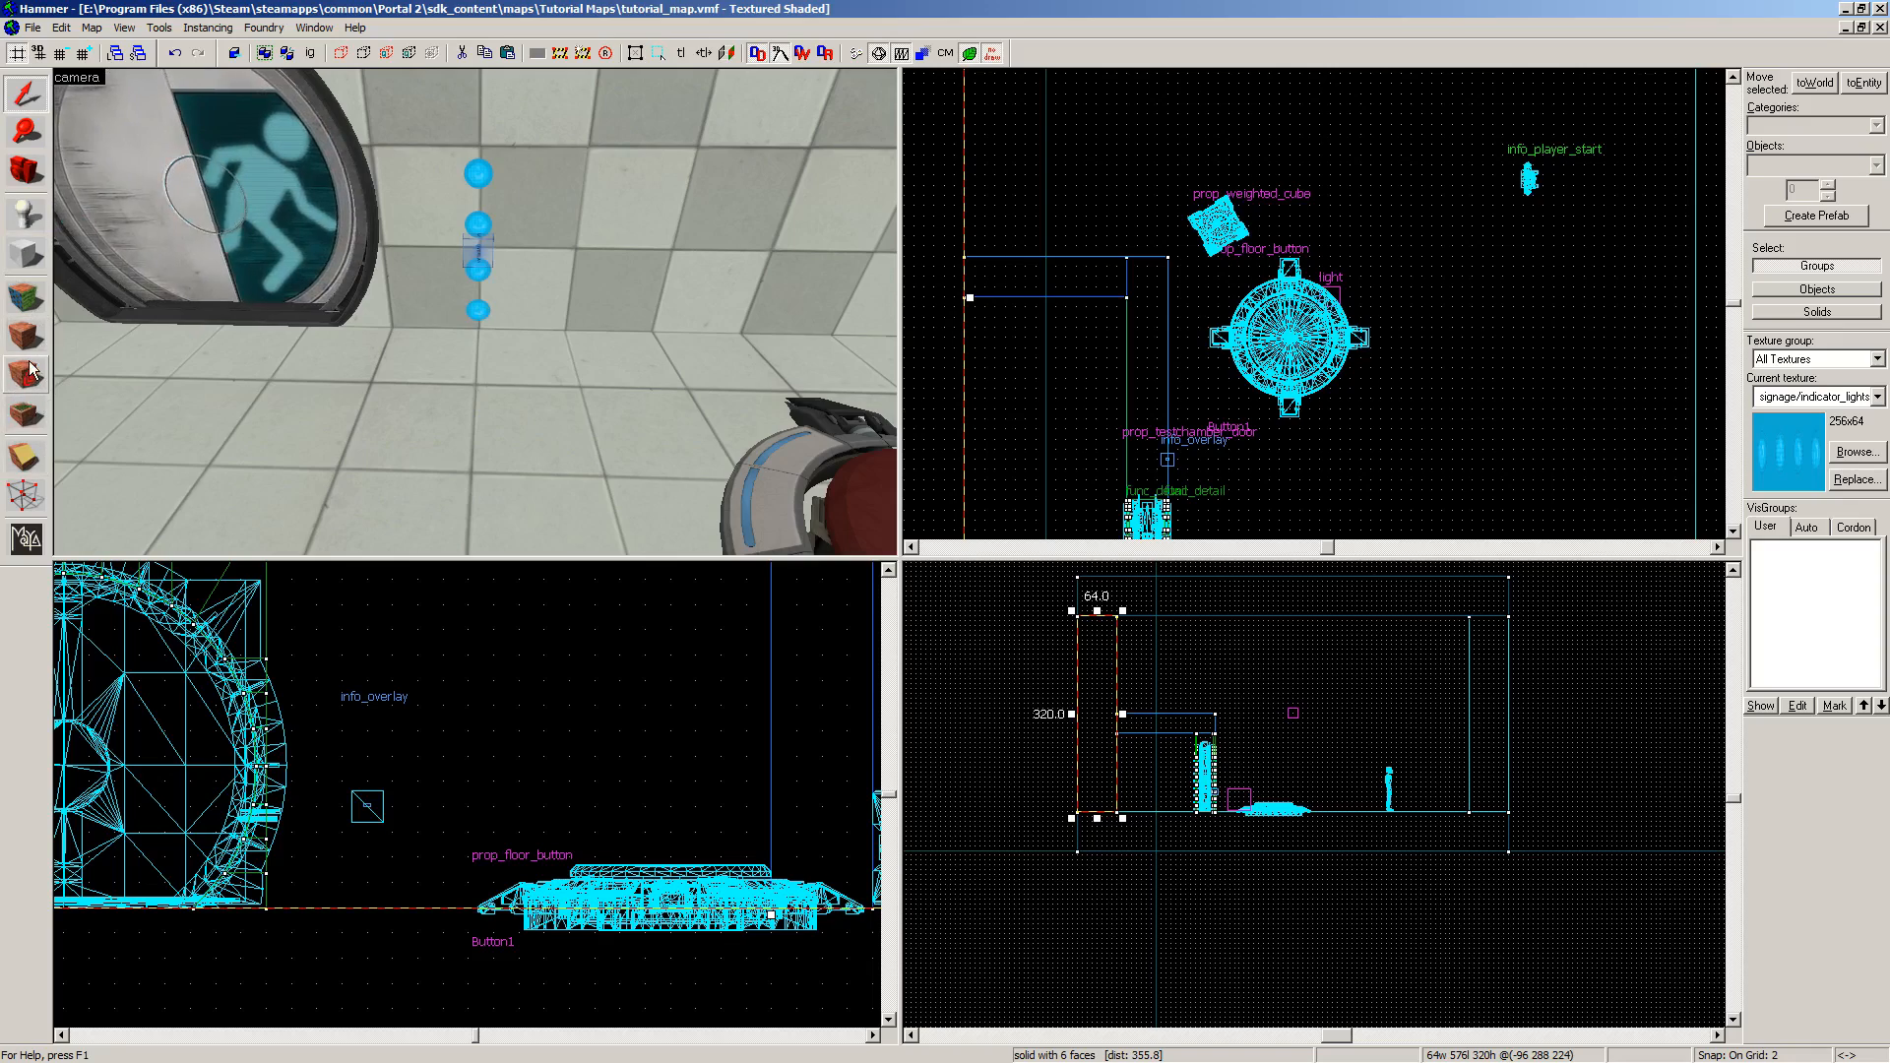
# Step: Activate the Overlay tool and choose the signage/indicator_lights/indicator_lights_floor texture for it
pyautogui.click(32, 414)
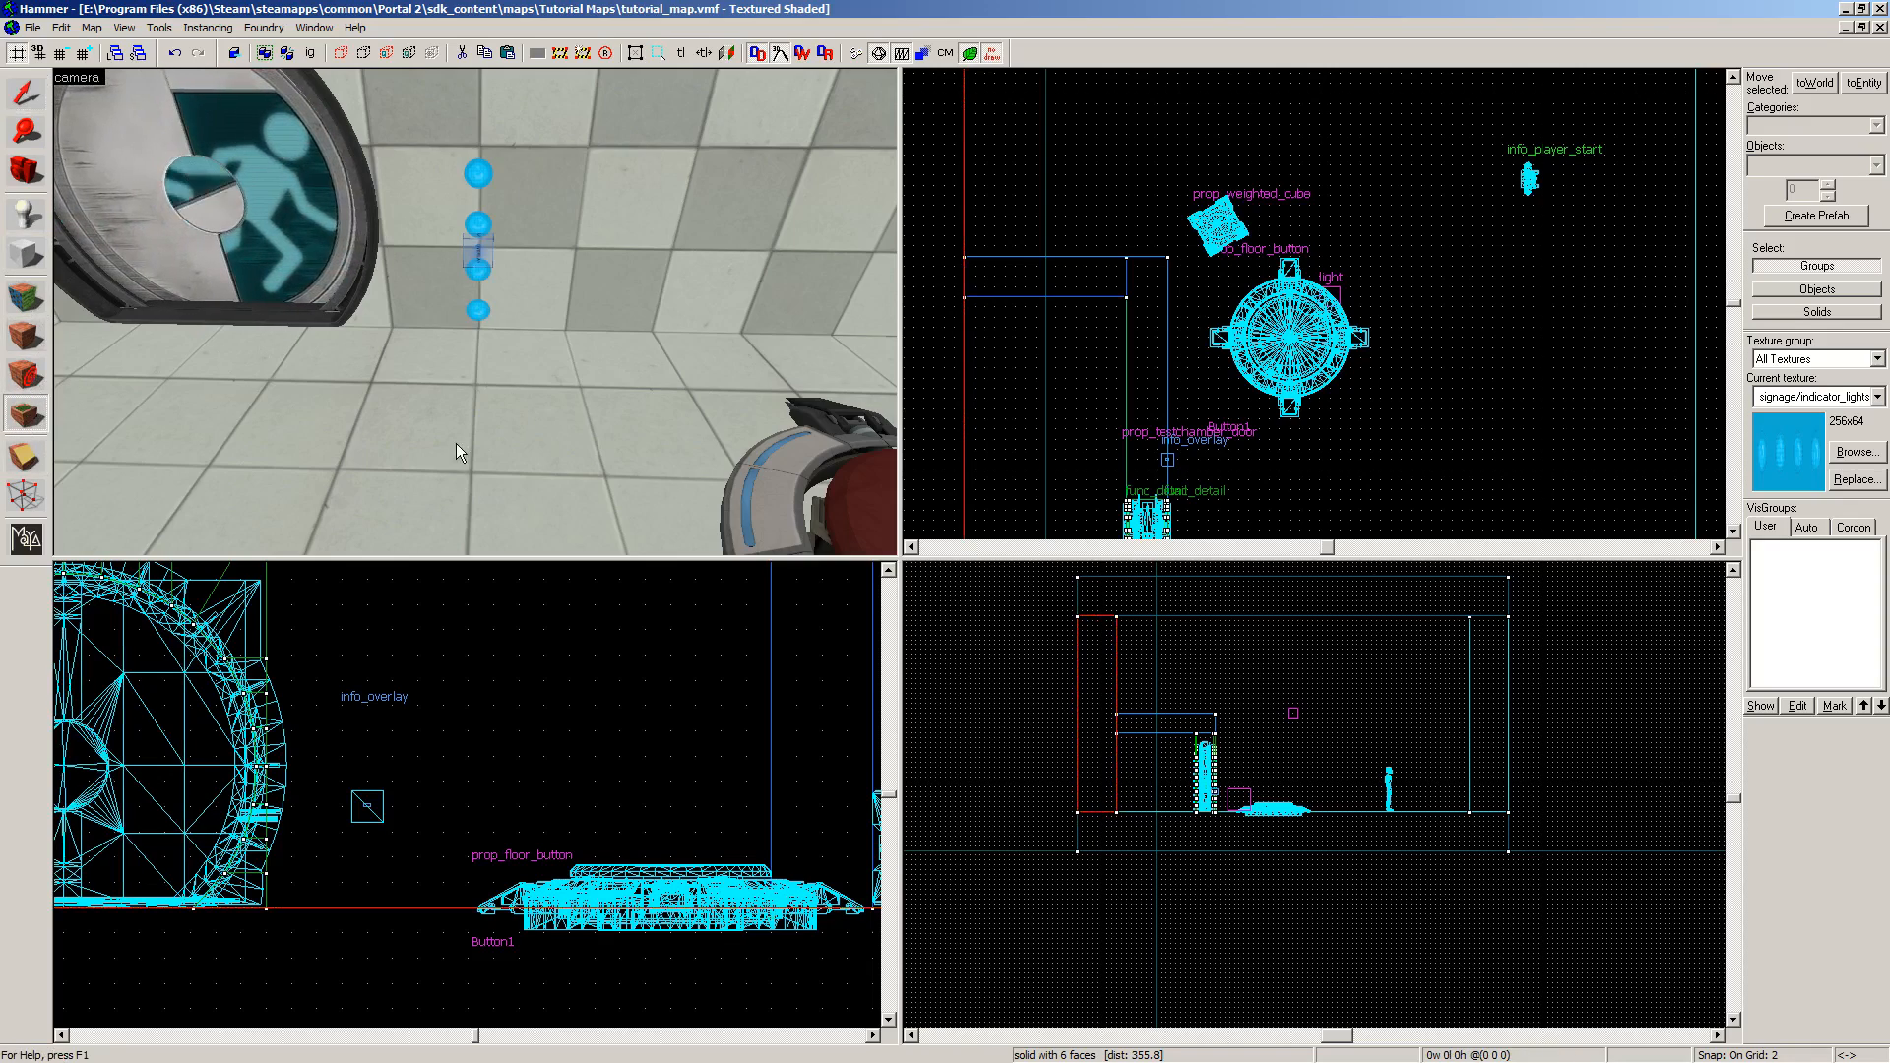
pyautogui.click(1857, 455)
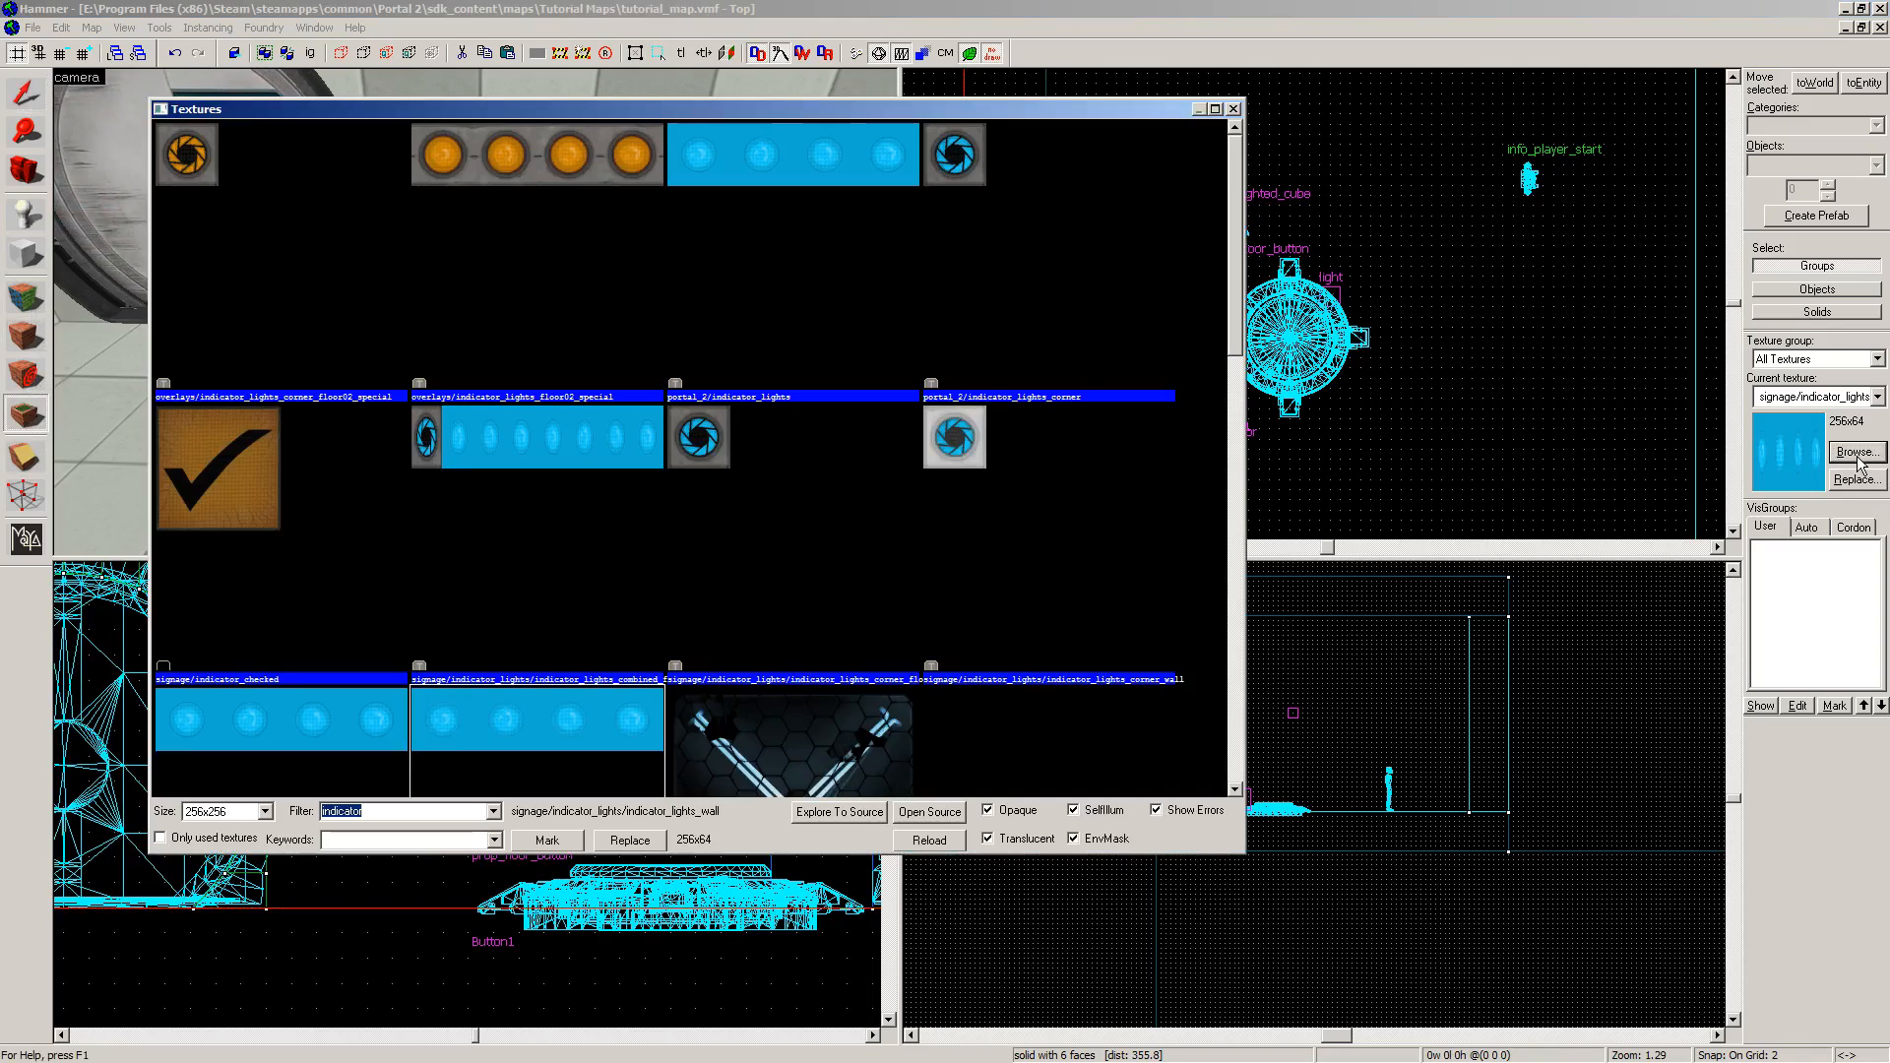
pyautogui.click(545, 724)
pyautogui.scroll(-3, 545, 722)
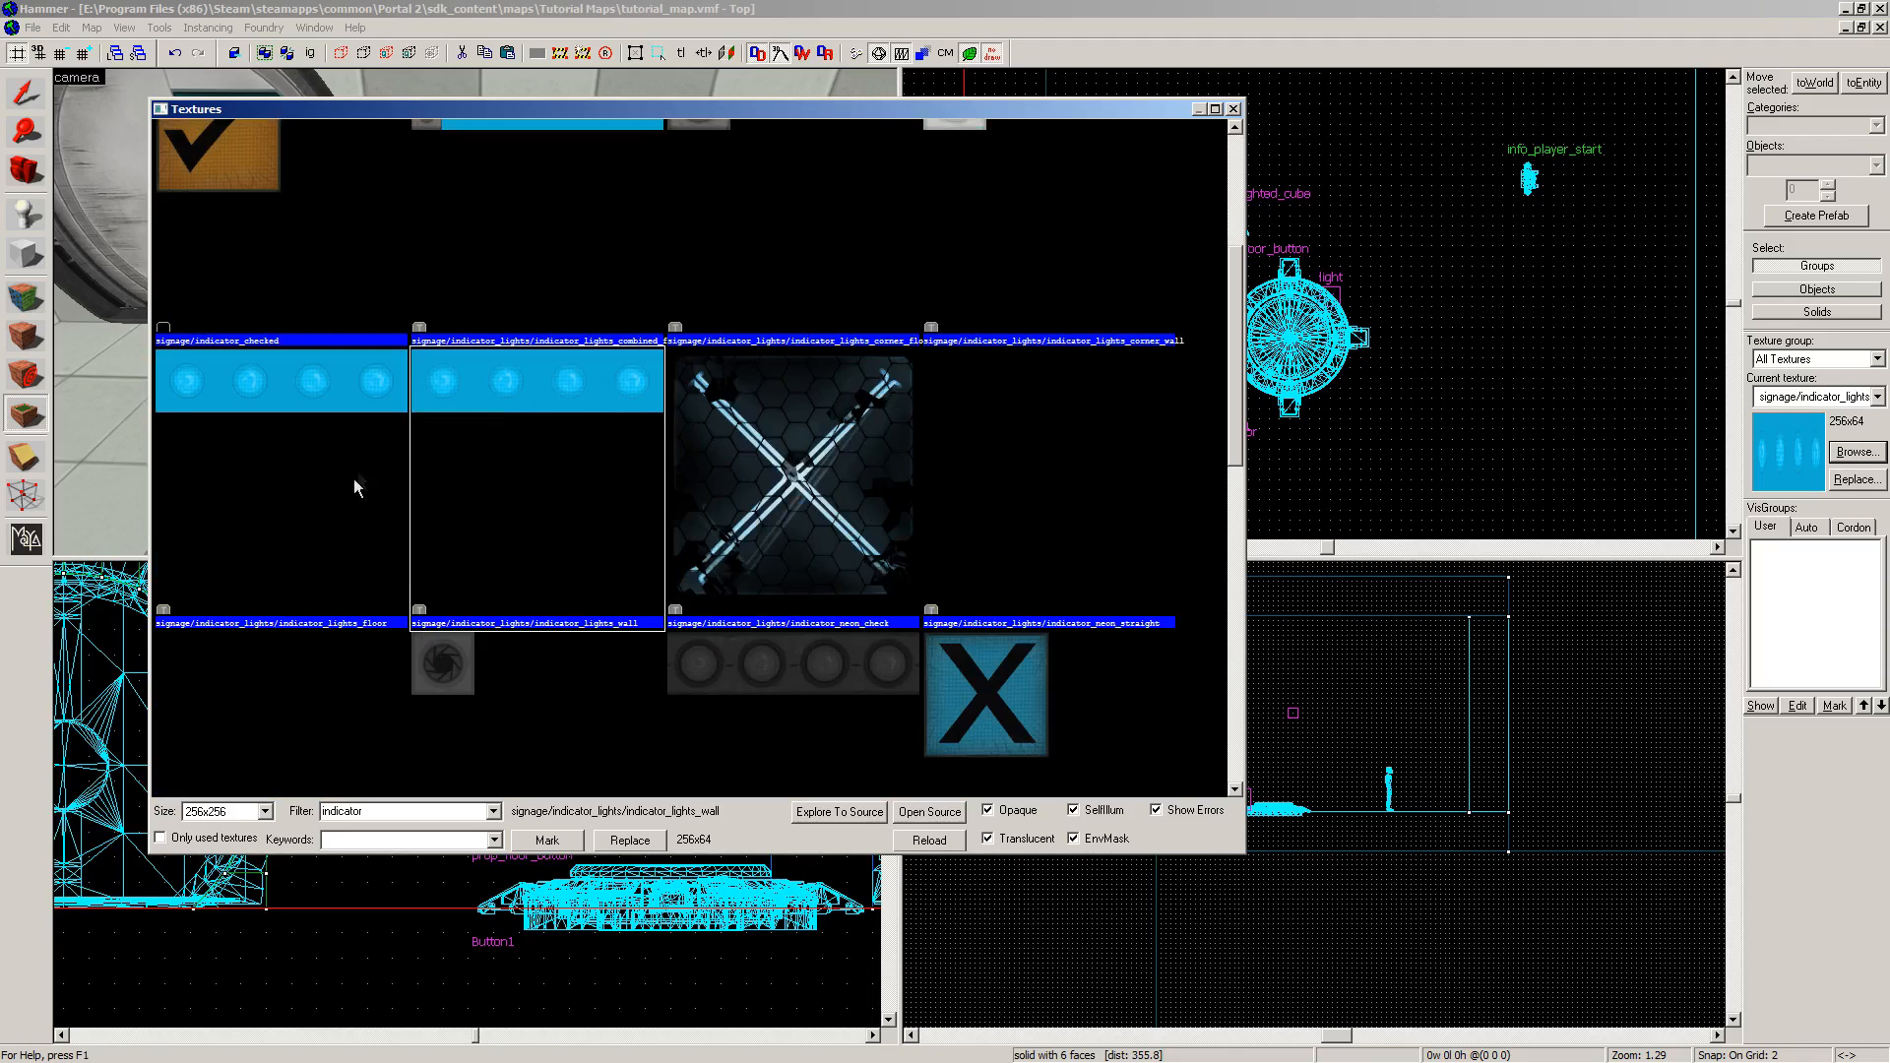
pyautogui.doubleClick(353, 450)
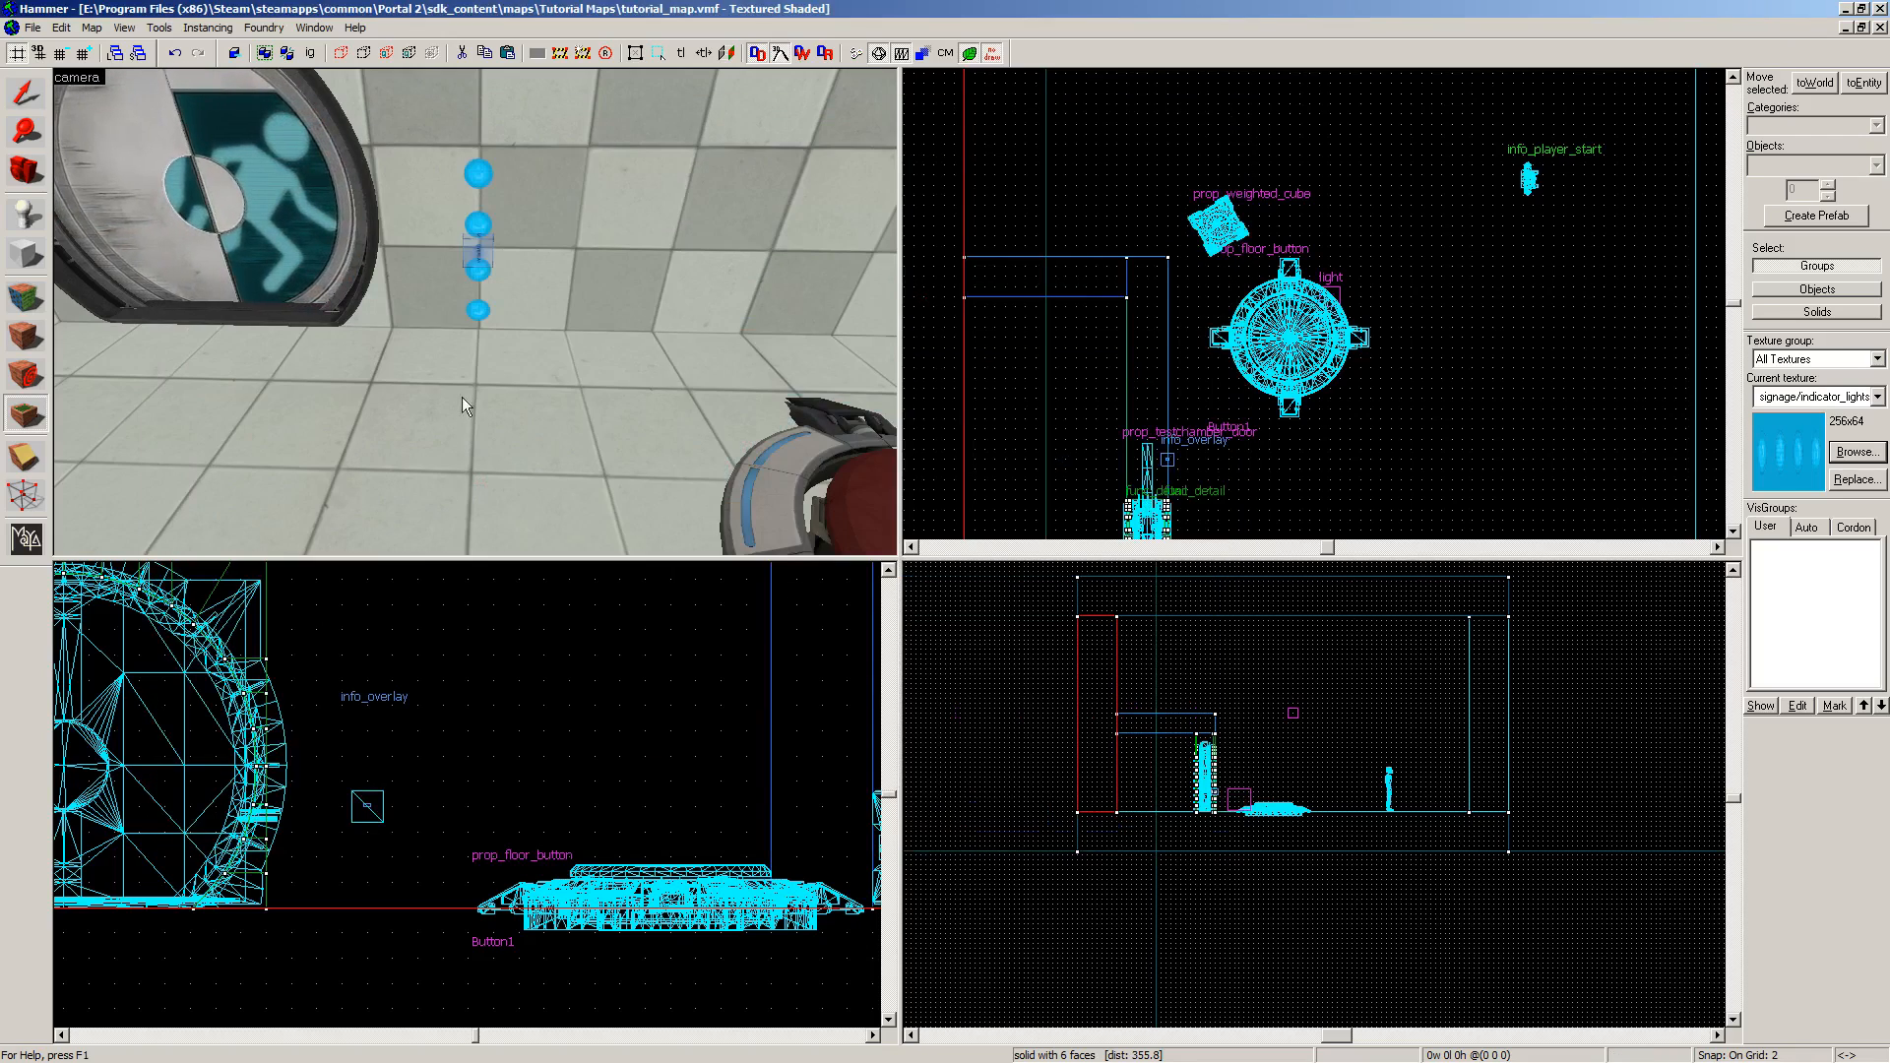
# Step: Place a floor indicator lights overlay just below the vertical wall strip and return to the Selection tool
pyautogui.click(467, 408)
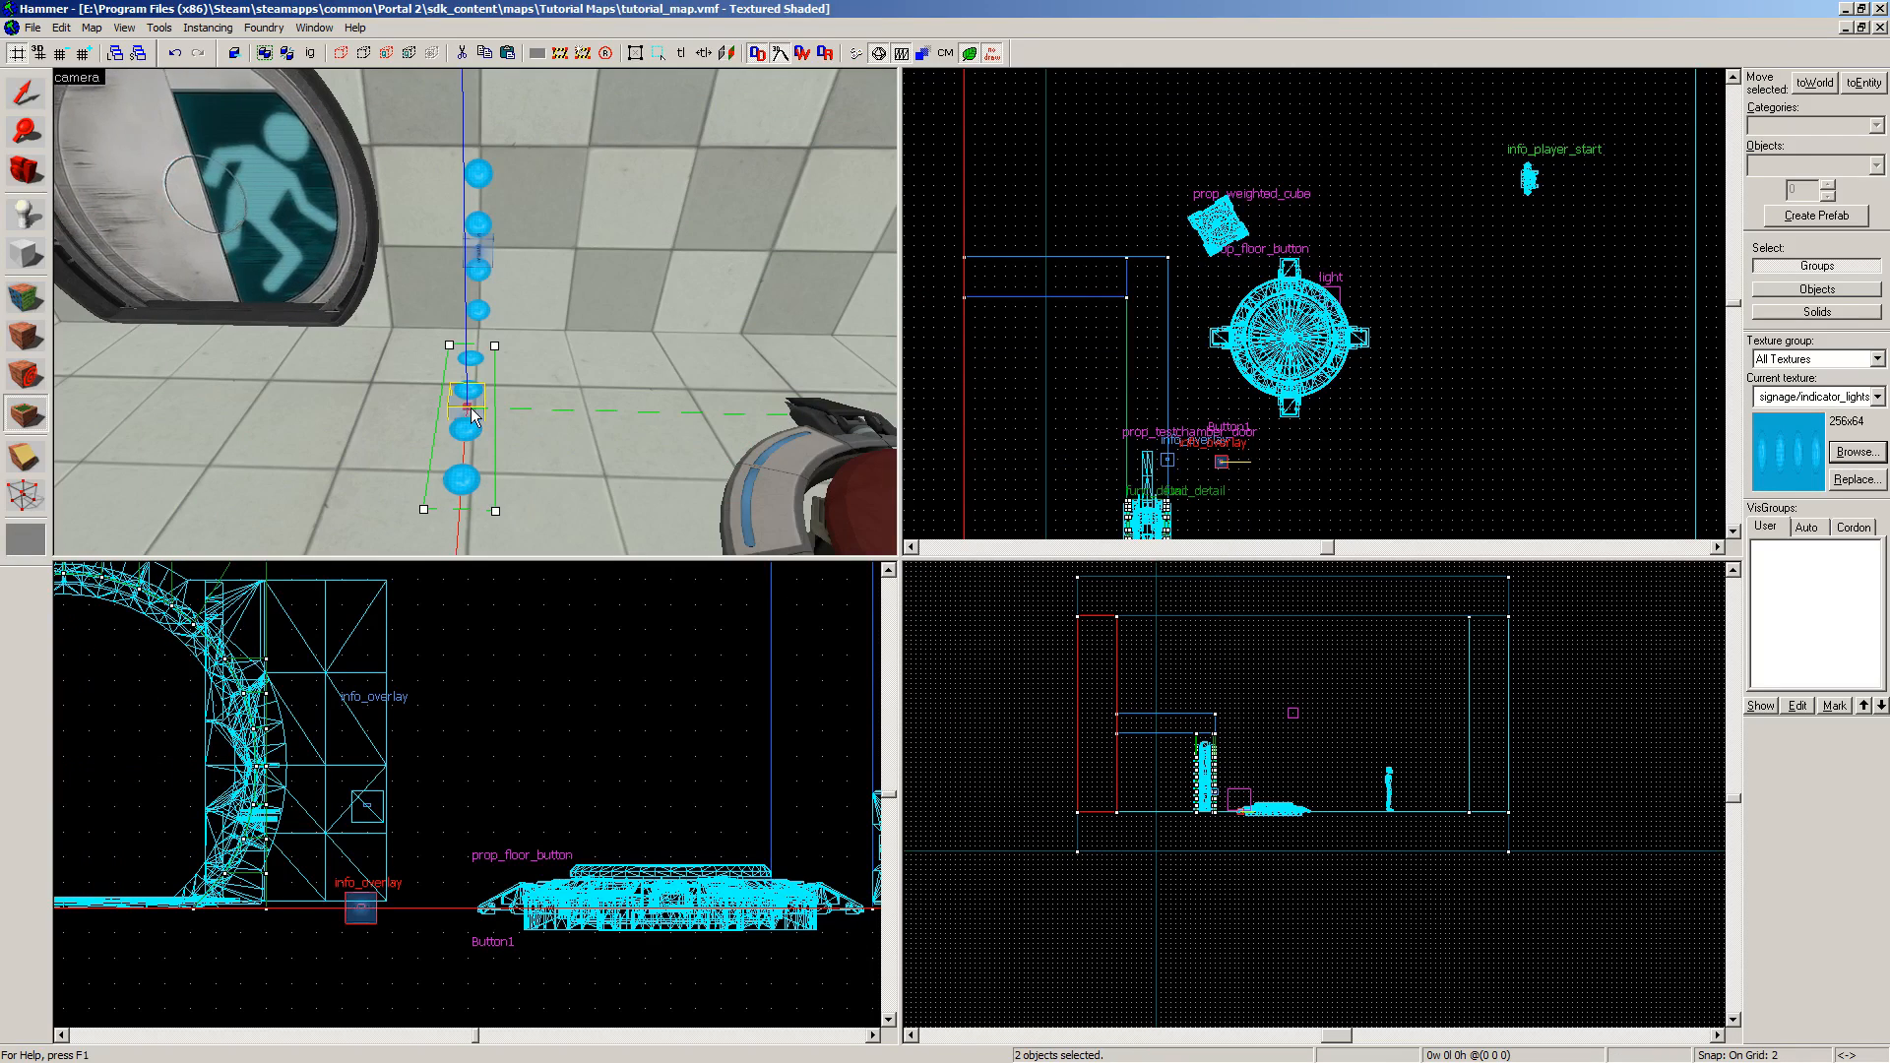
pyautogui.press('z')
pyautogui.press('d')
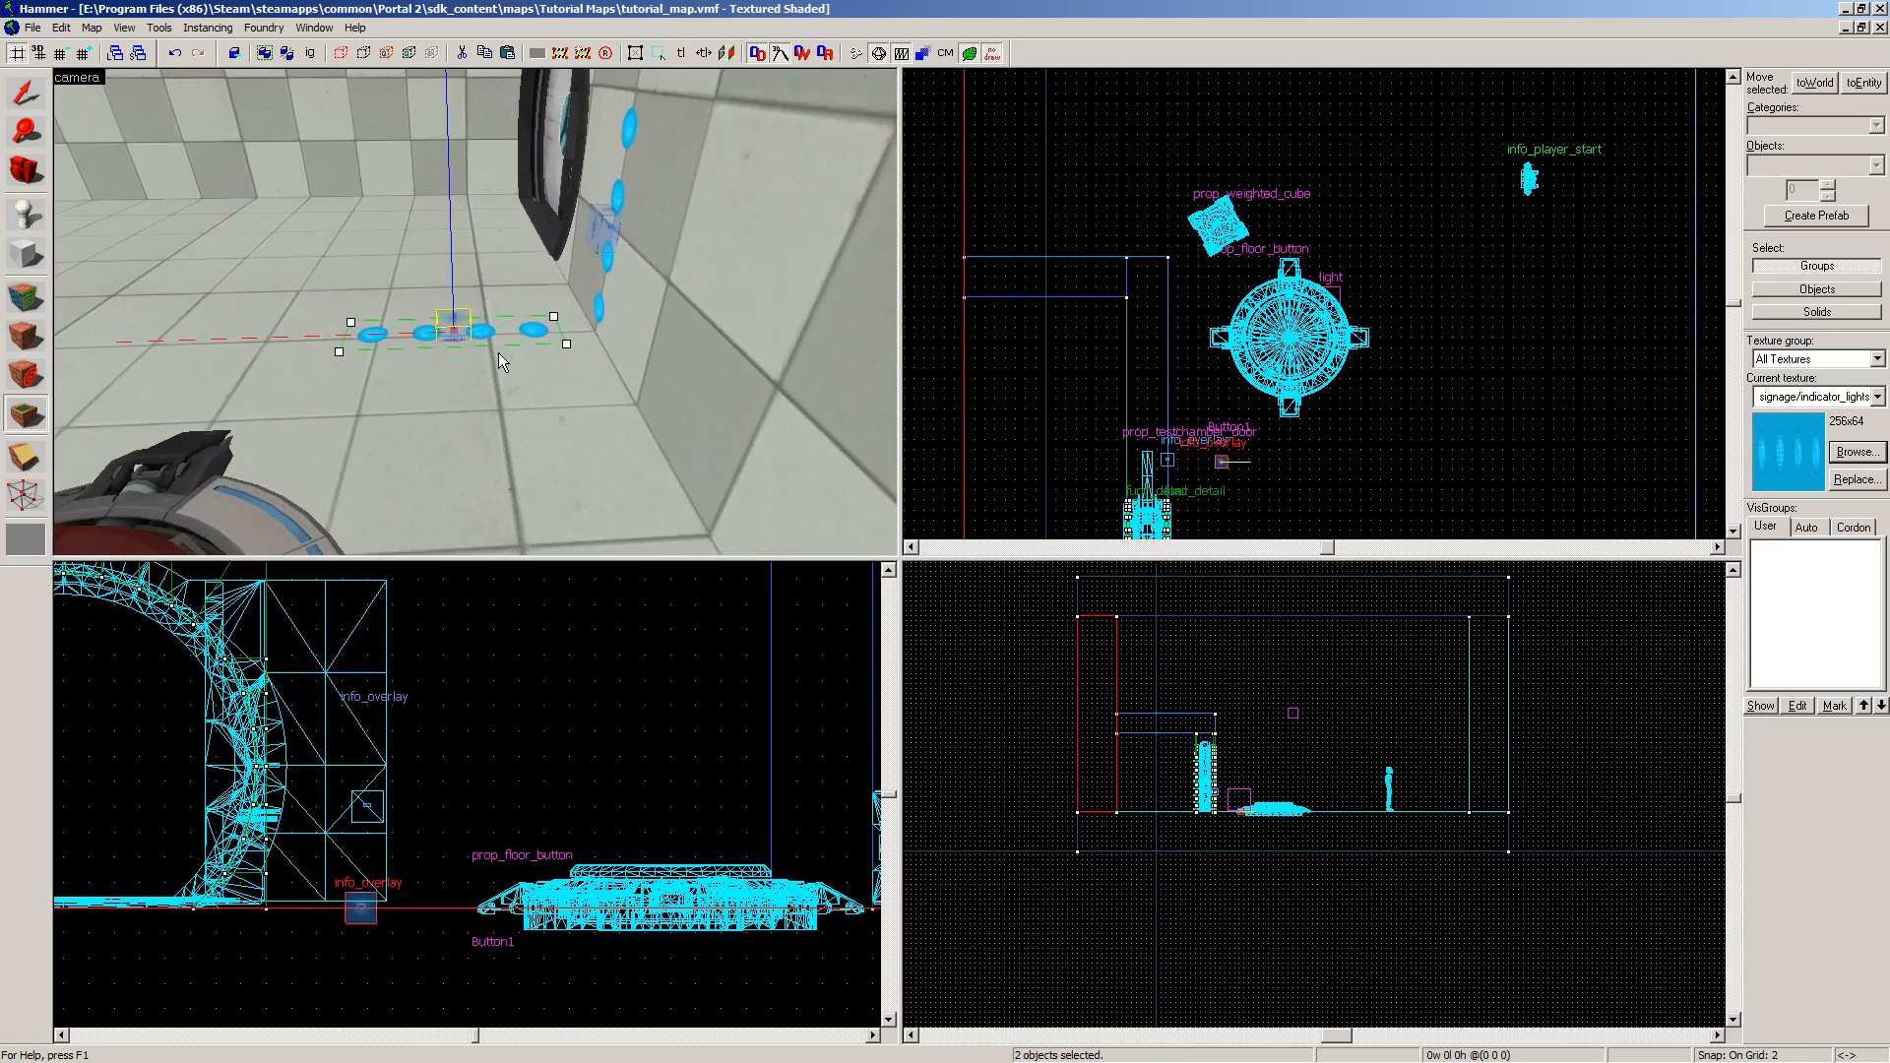
pyautogui.press('z')
pyautogui.click(25, 93)
# Step: Align the floor light strip with the wall strip so that its end meets the base of the wall
pyautogui.scroll(-2, 1160, 297)
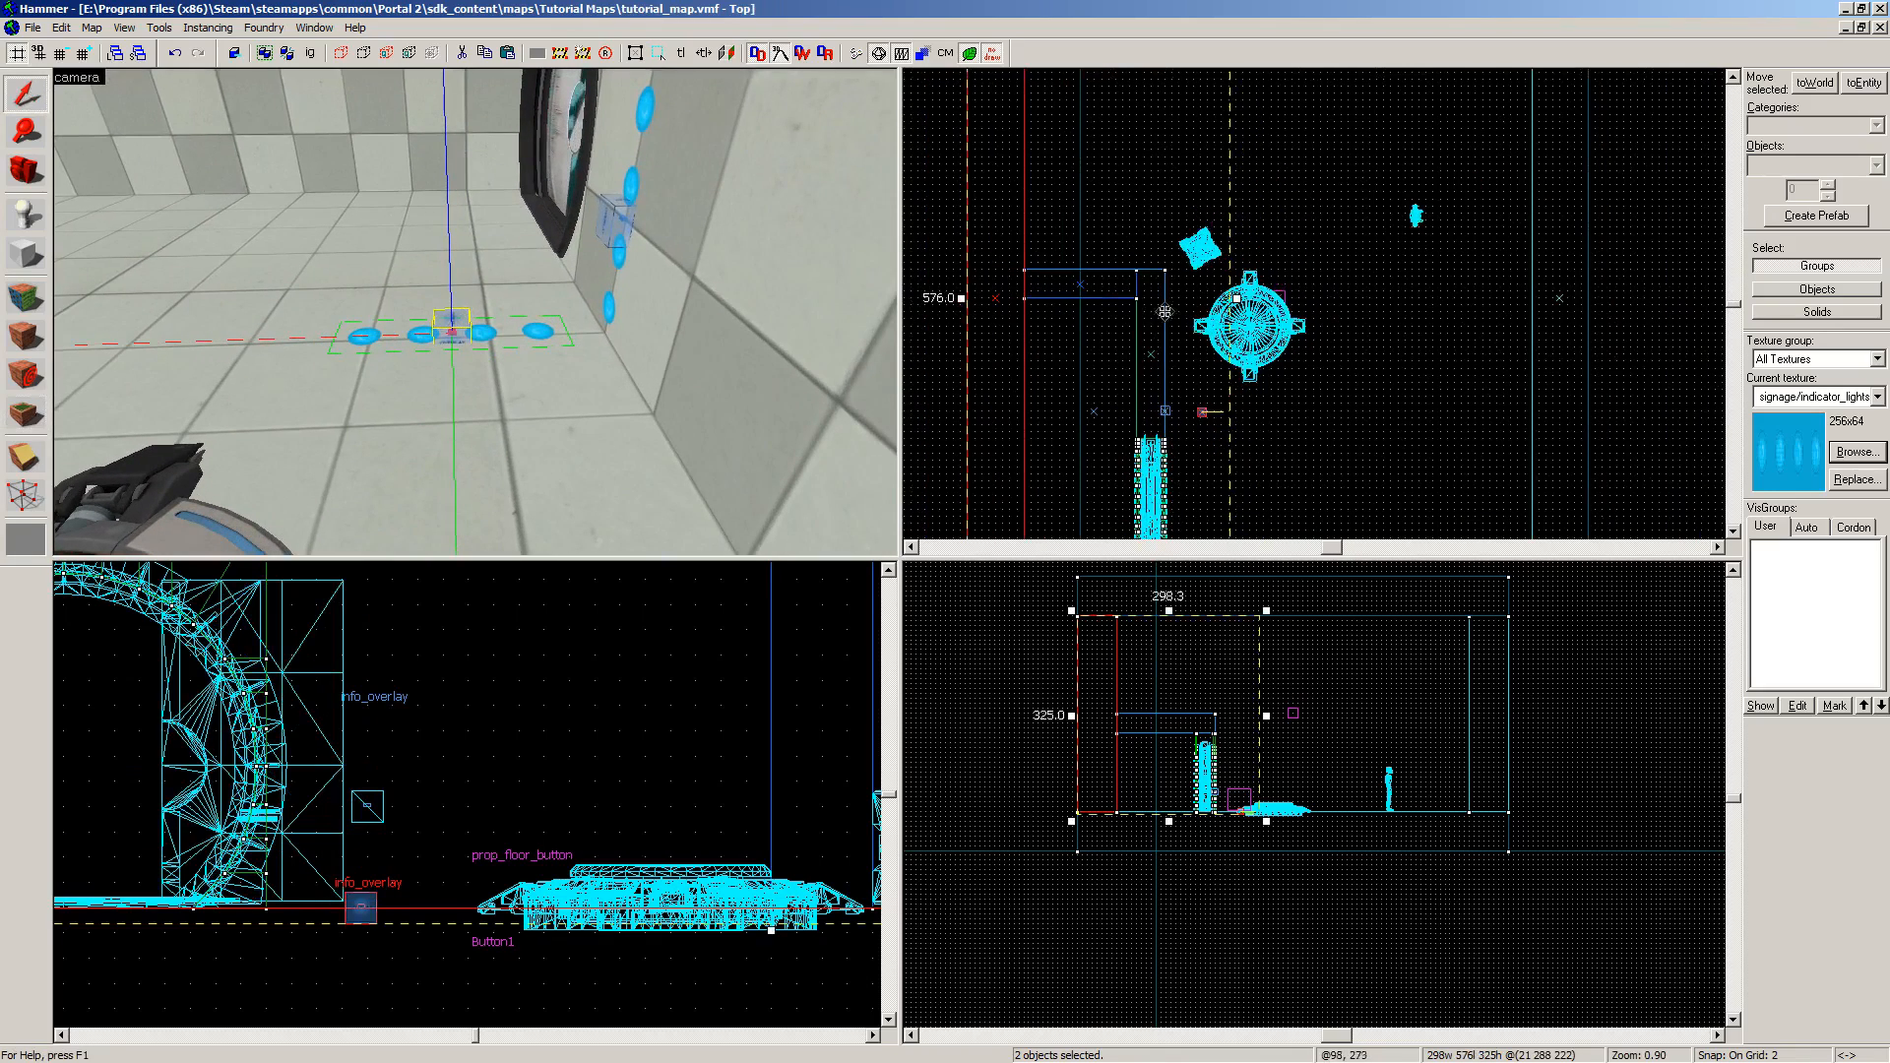
pyautogui.click(727, 242)
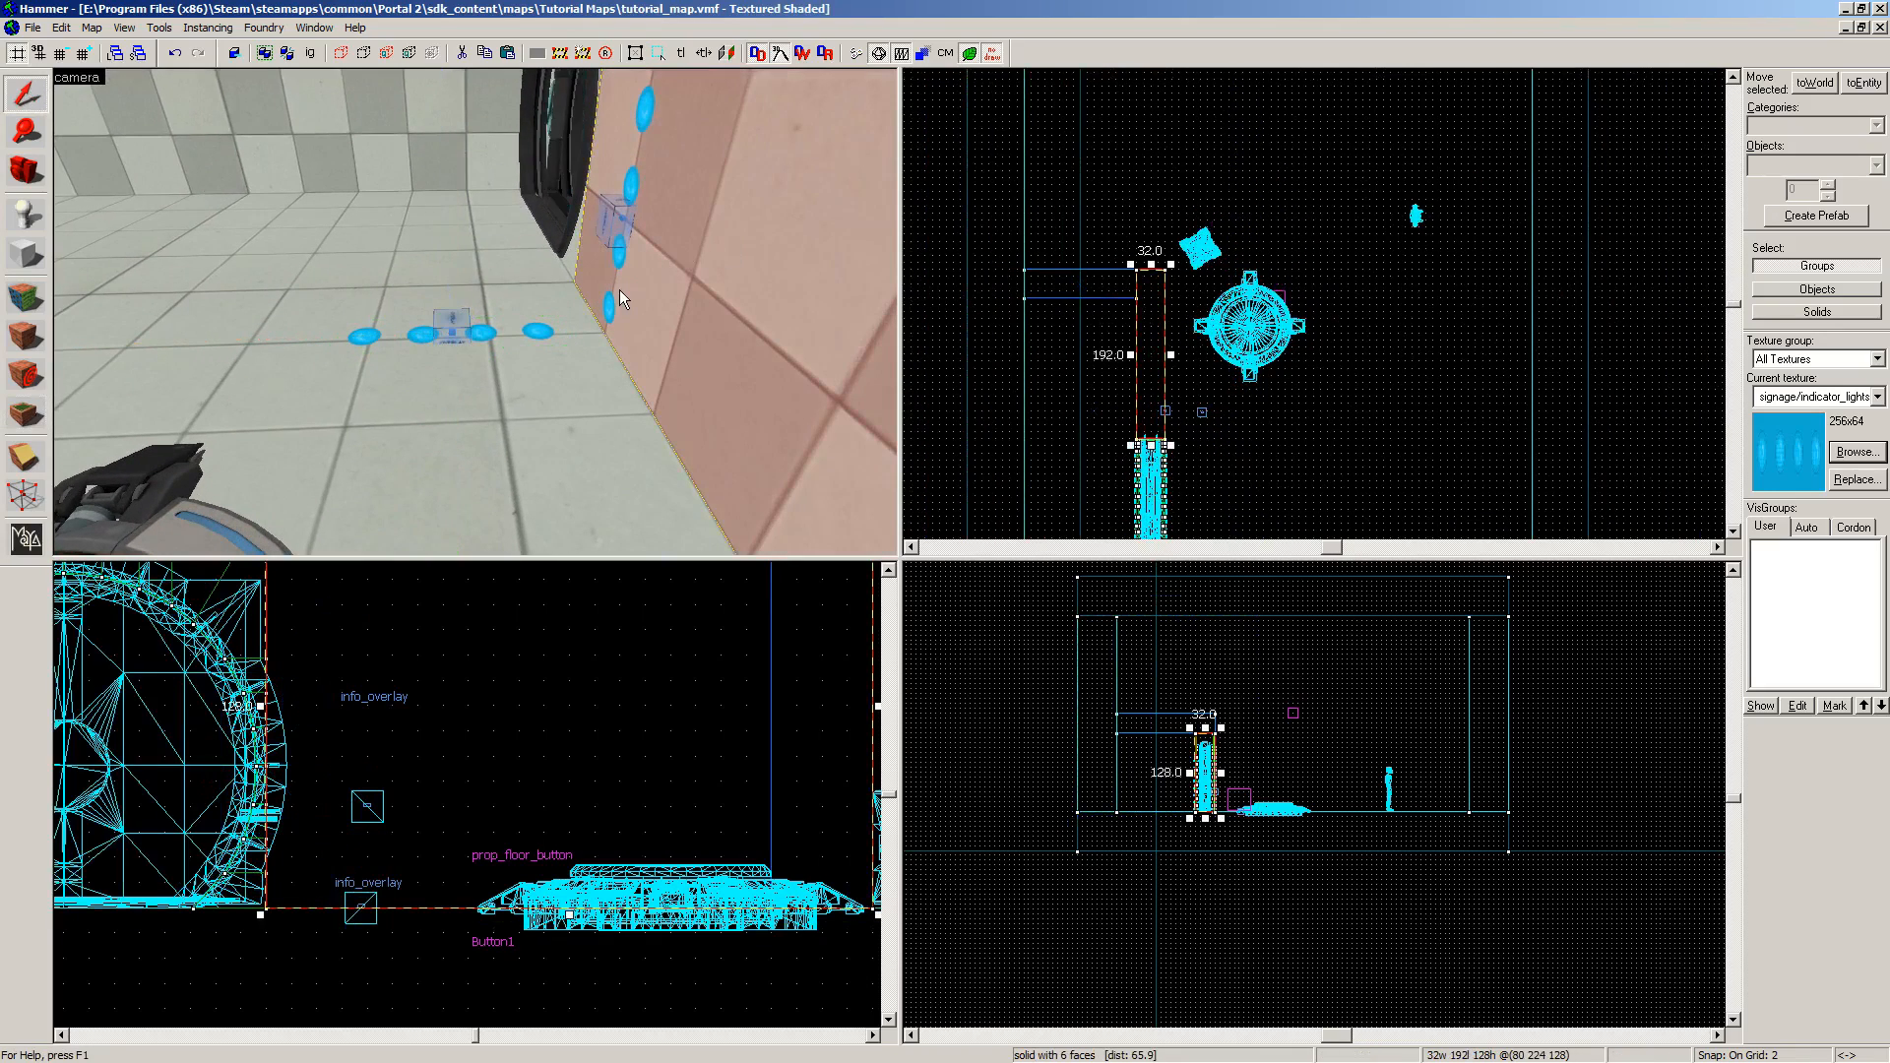
pyautogui.press('z')
pyautogui.press('a')
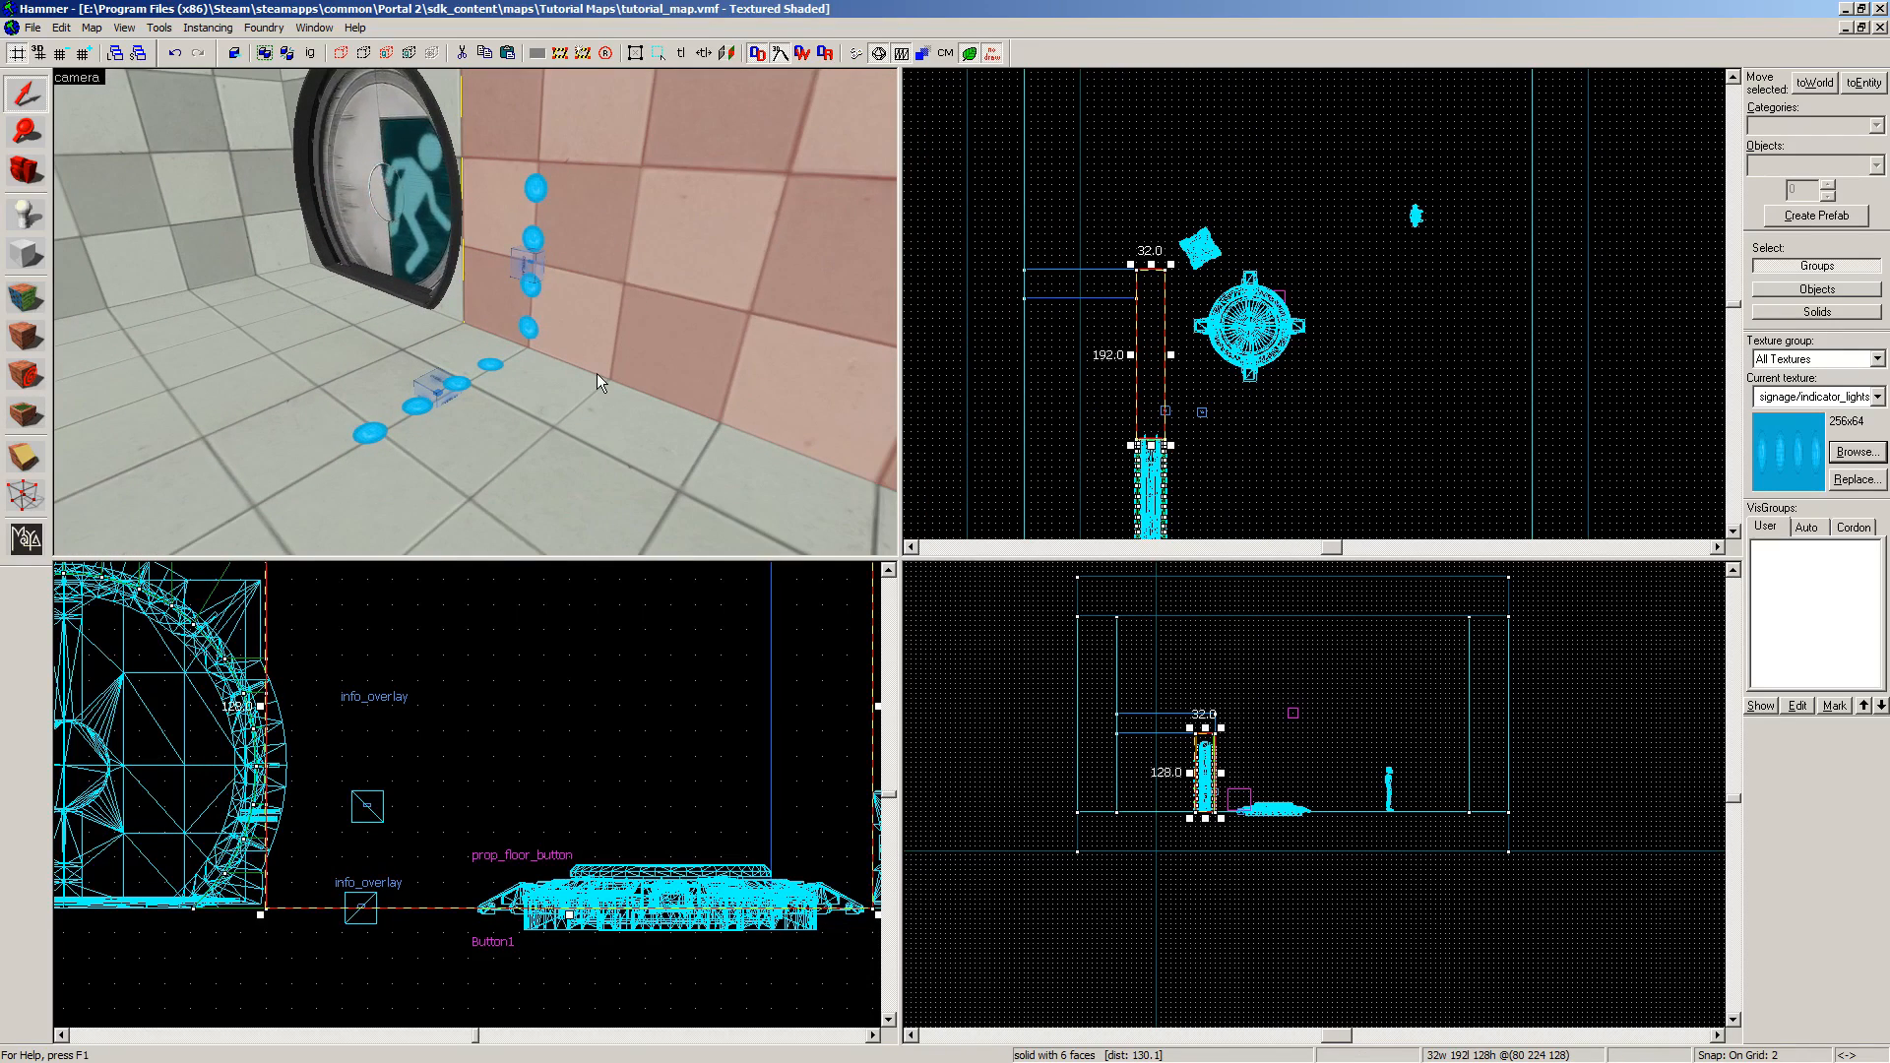
pyautogui.click(443, 389)
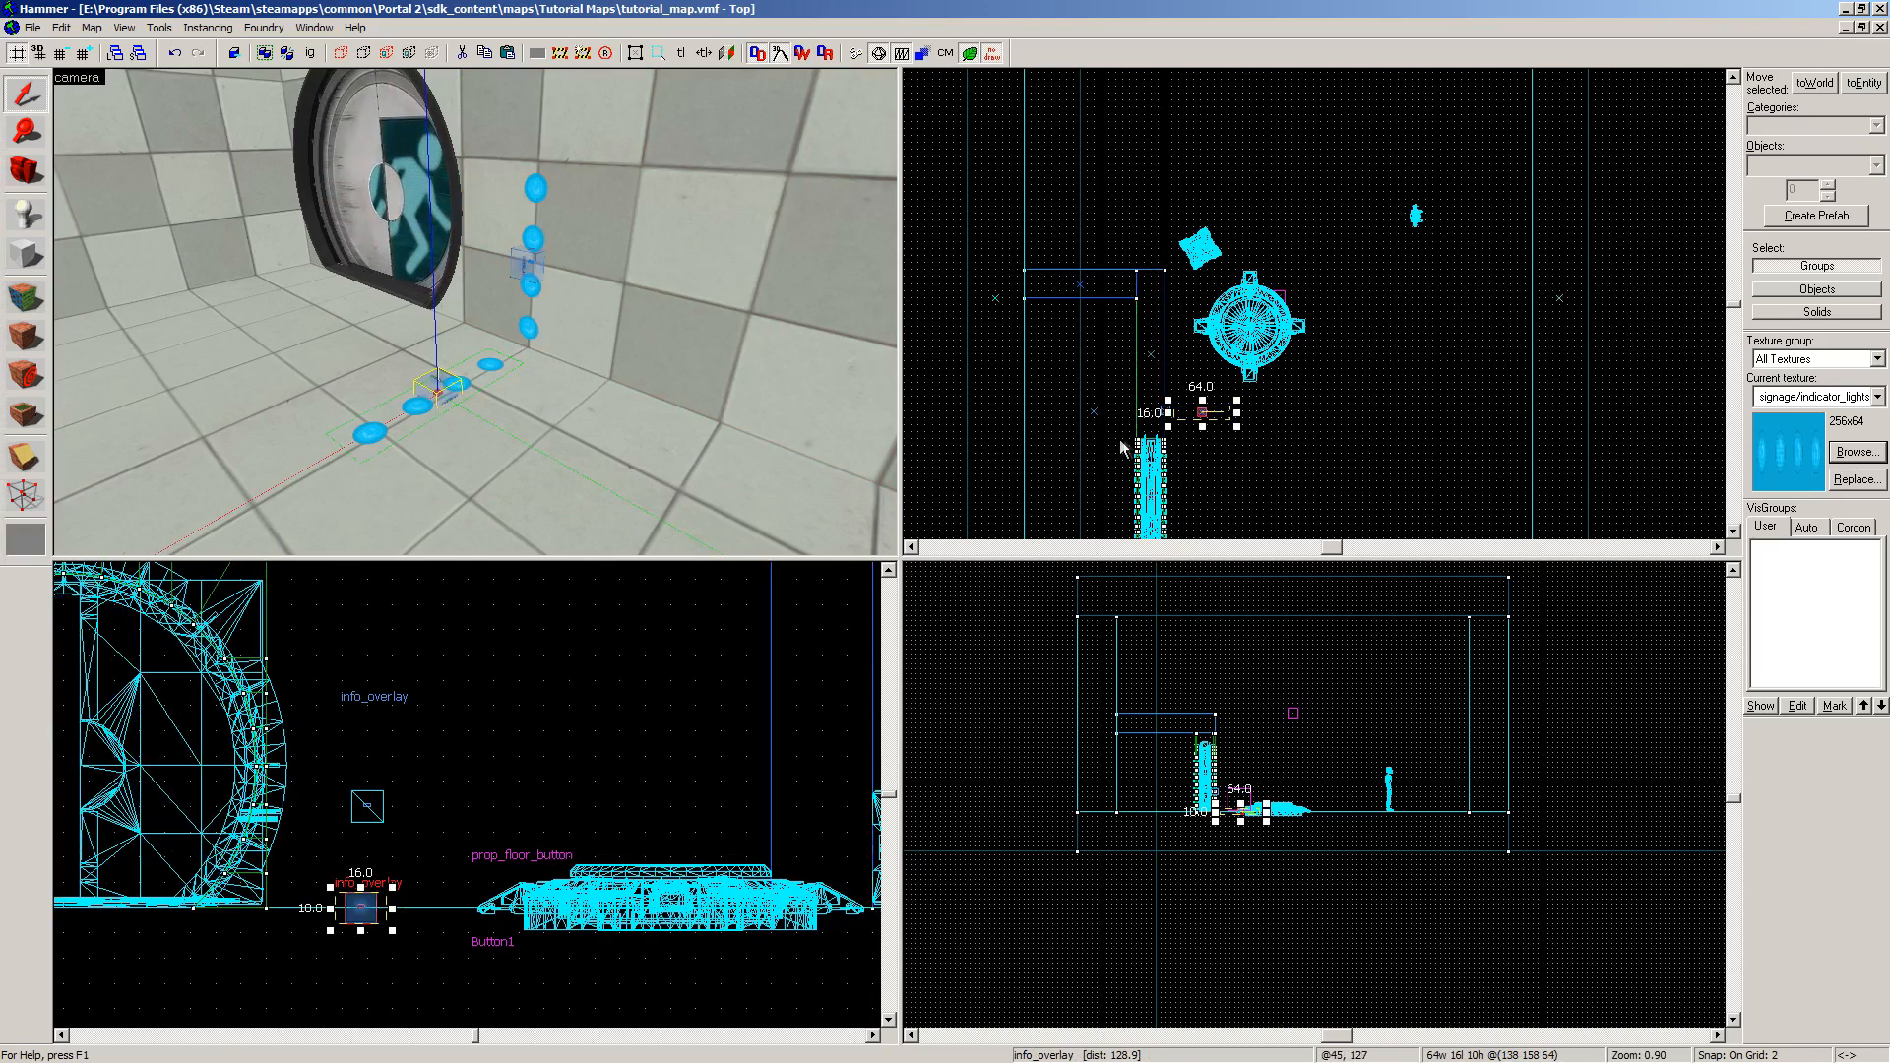
pyautogui.scroll(10, 1172, 394)
pyautogui.moveTo(1176, 374); pyautogui.dragTo(1177, 358)
pyautogui.press('w')
pyautogui.press('d')
pyautogui.press('w')
pyautogui.press('z')
pyautogui.moveTo(1142, 383); pyautogui.dragTo(1077, 384)
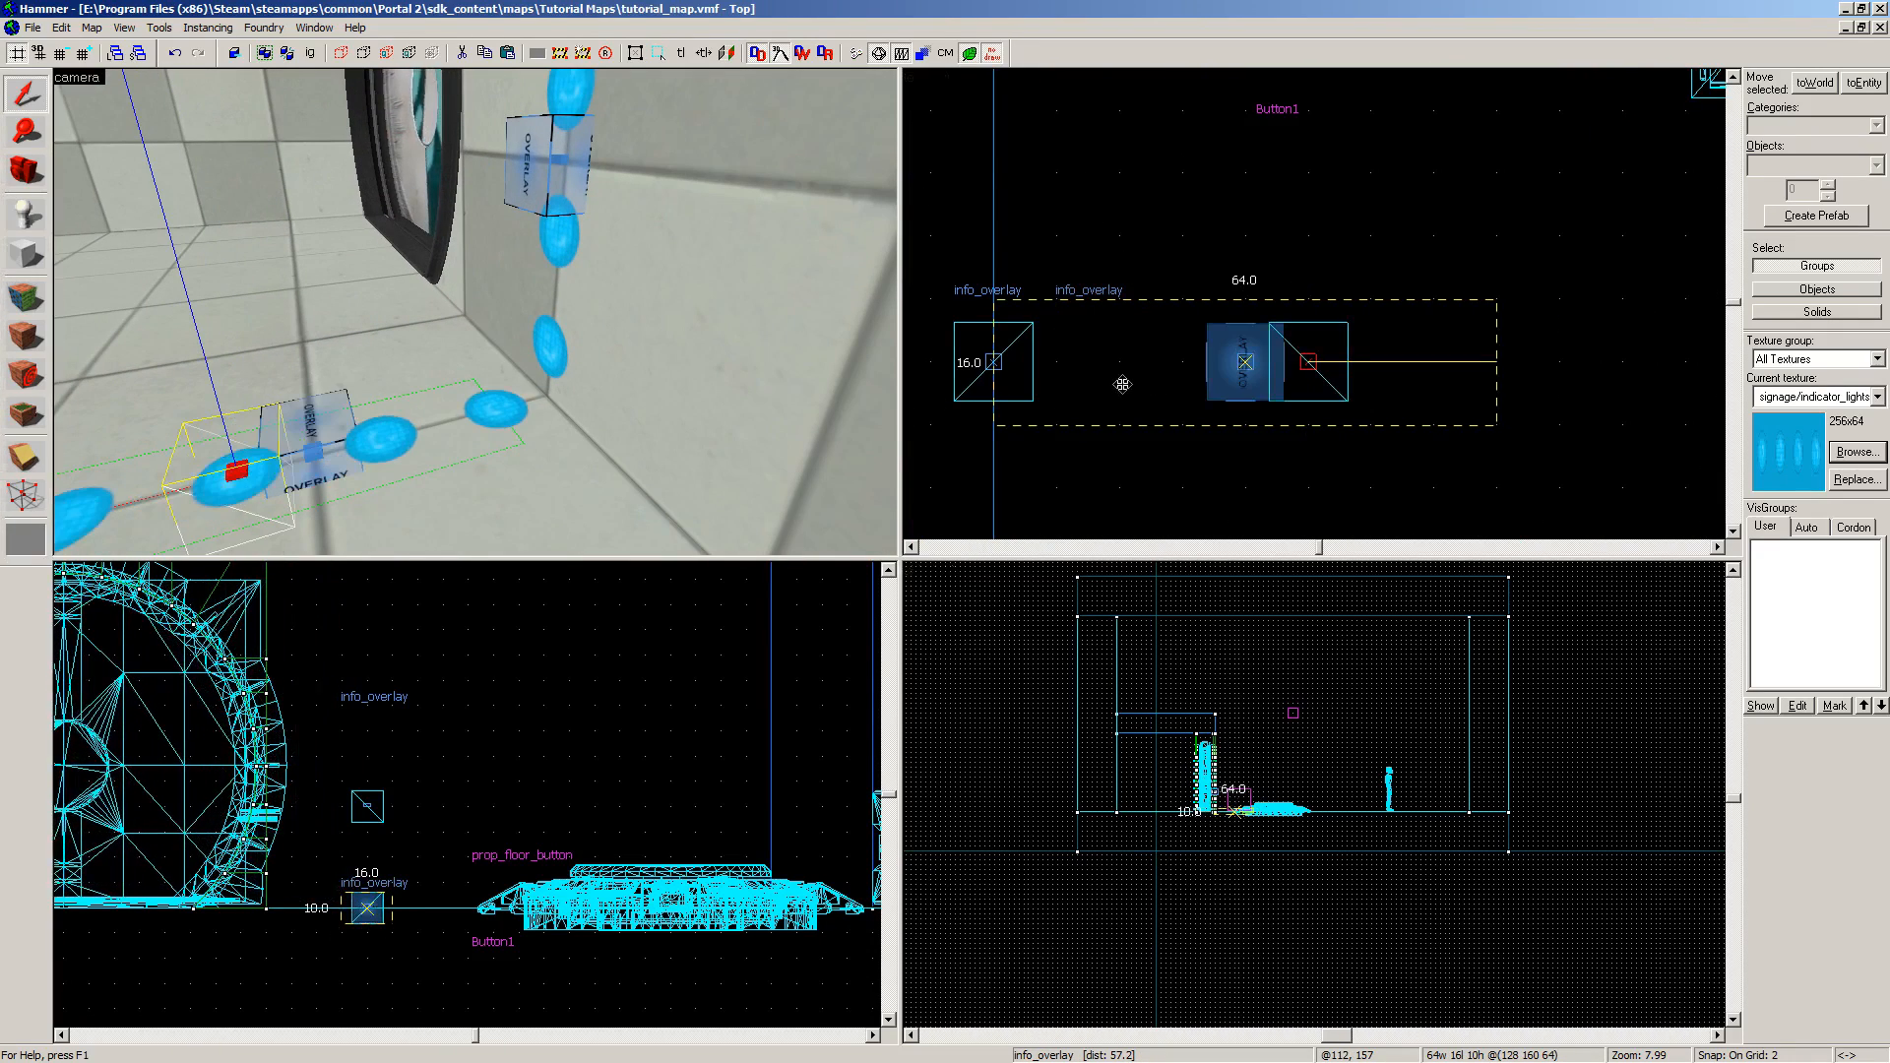
# Step: Try to duplicate the floor light strip by dragging out a copy farther from the wall
pyautogui.click(789, 270)
pyautogui.press('z')
pyautogui.press('s')
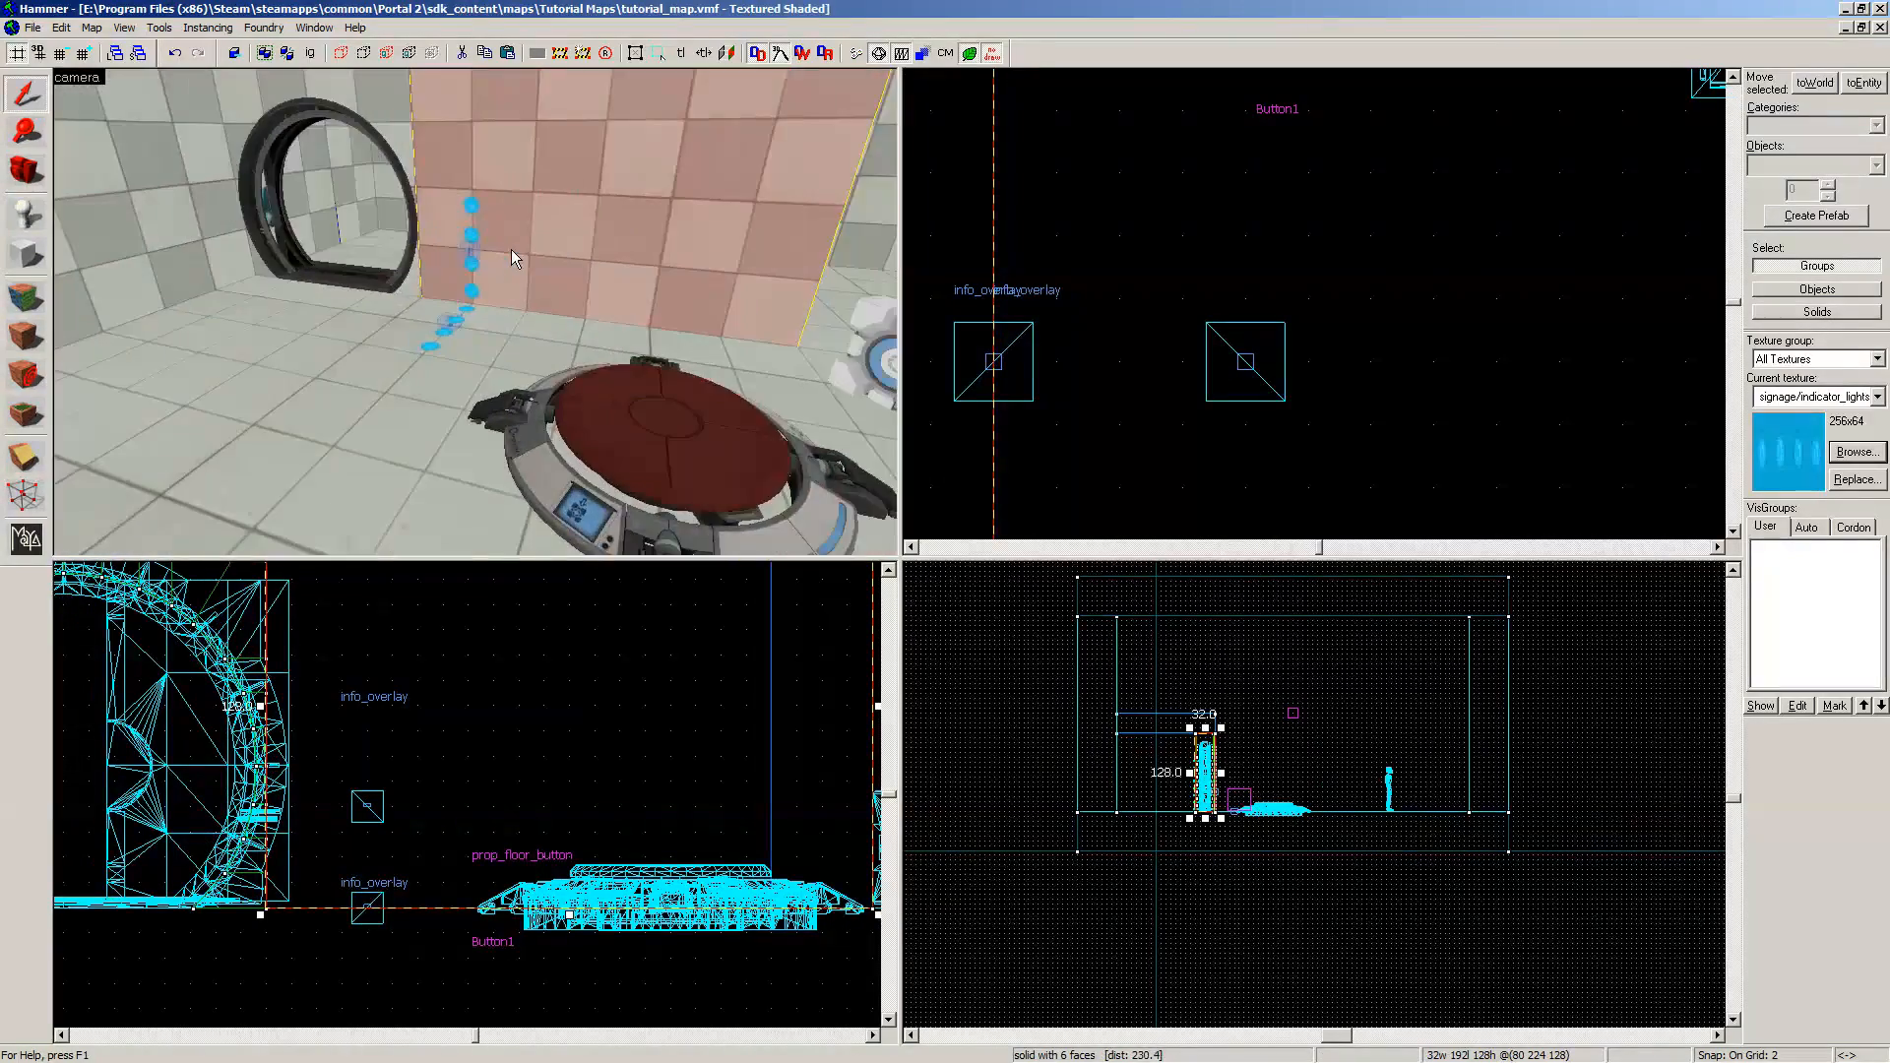
pyautogui.press('z')
pyautogui.click(429, 318)
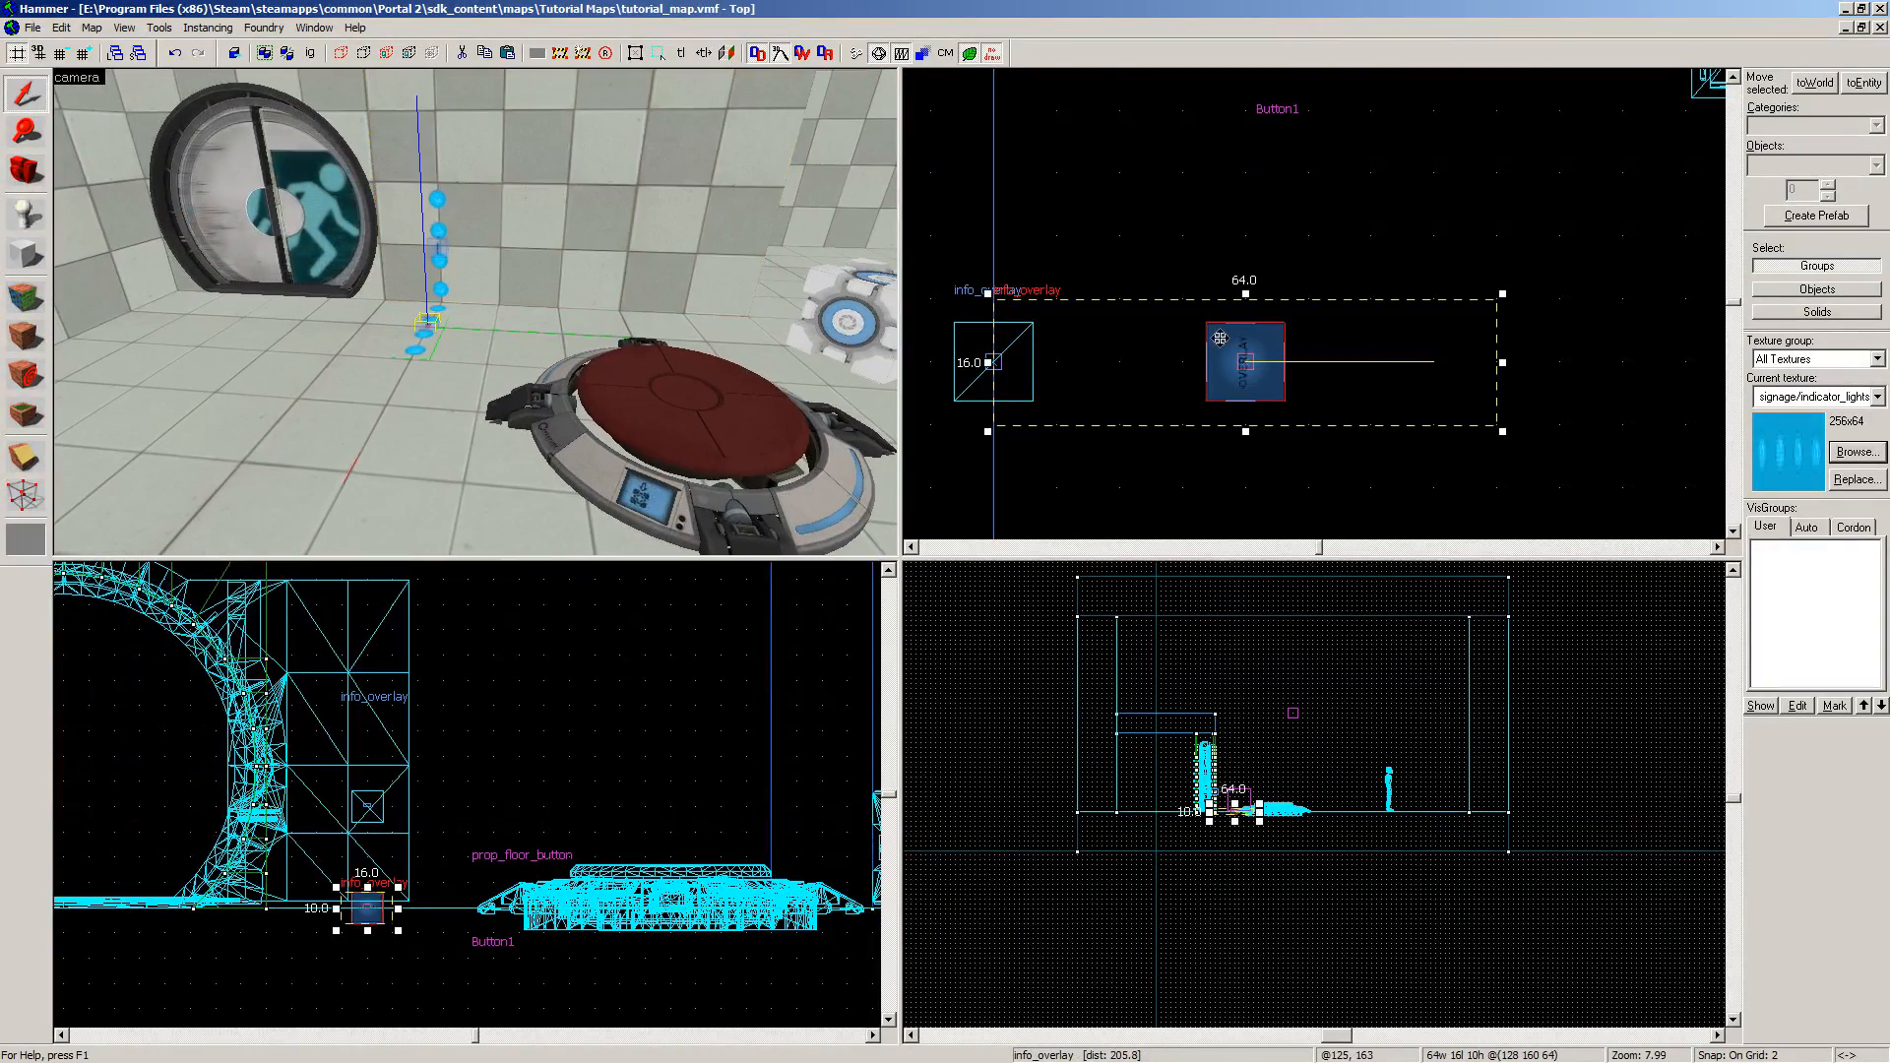
pyautogui.scroll(-4, 1392, 384)
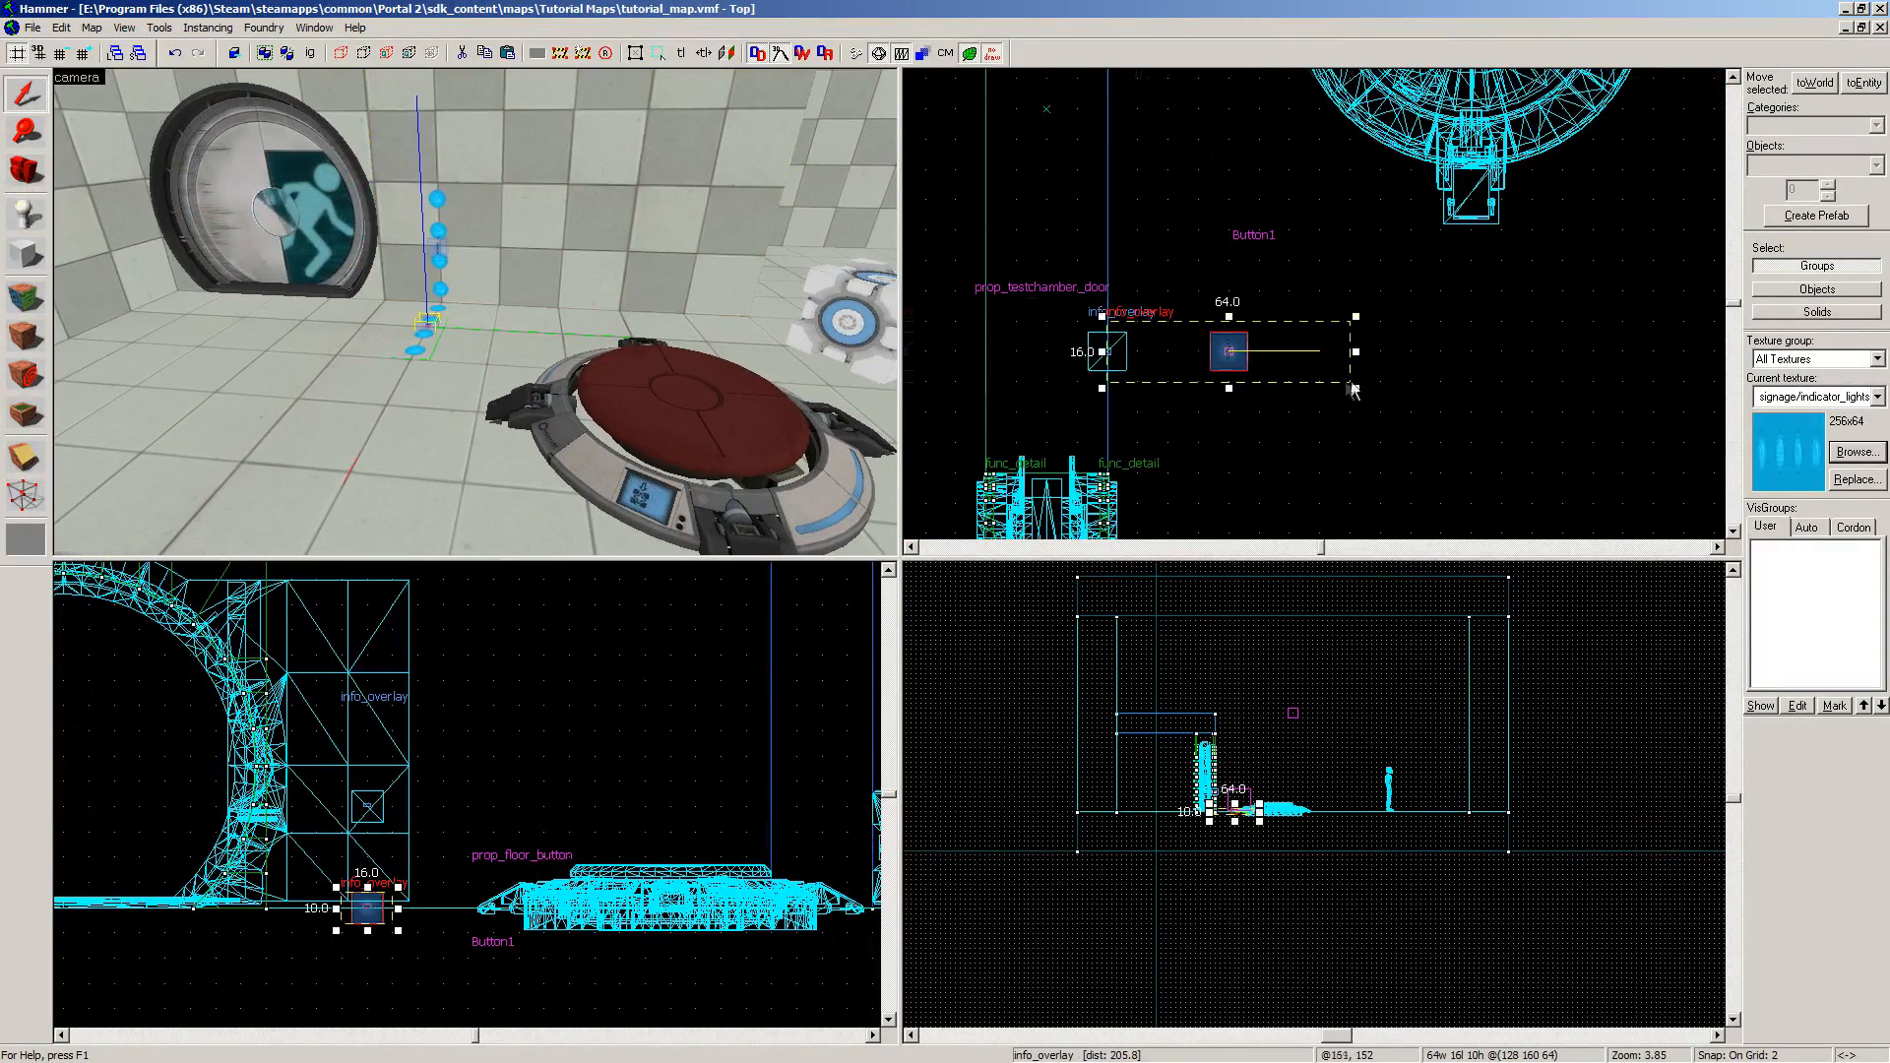
pyautogui.press('Right')
pyautogui.press('Right')
pyautogui.press('Left')
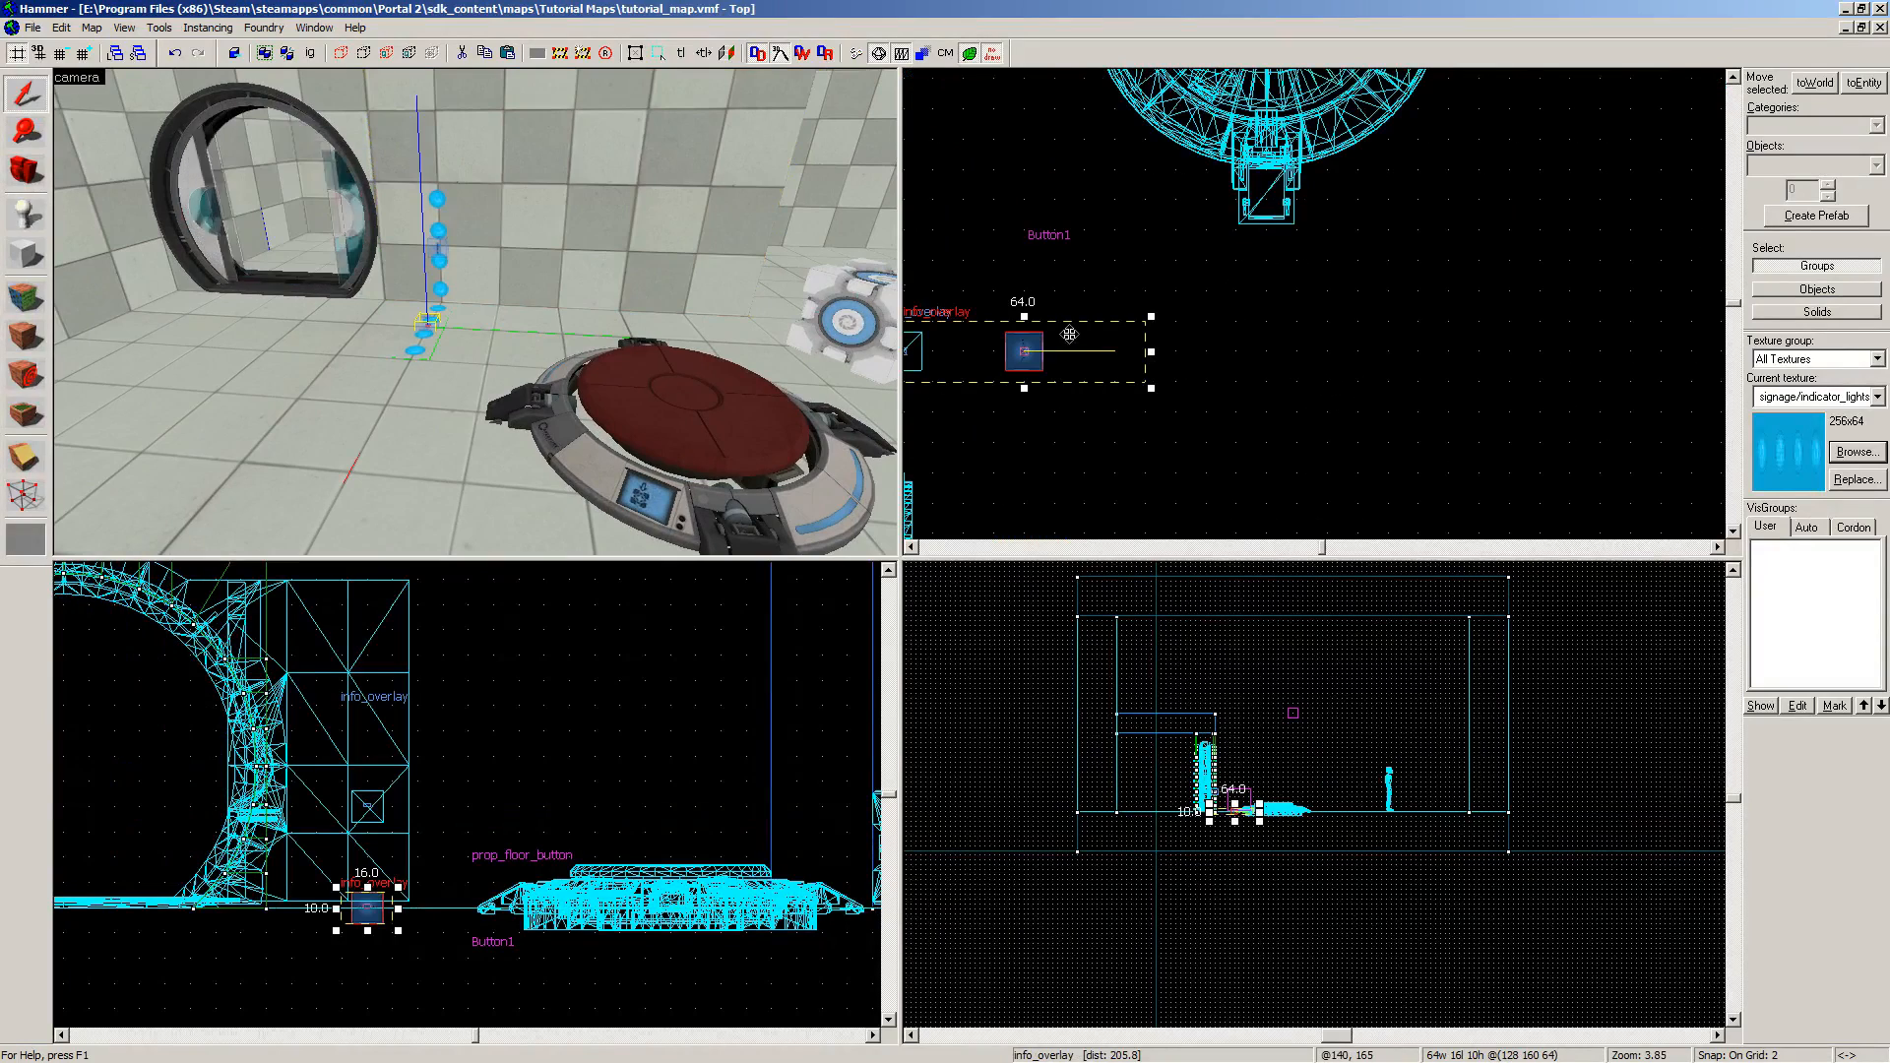
pyautogui.scroll(1, 571, 339)
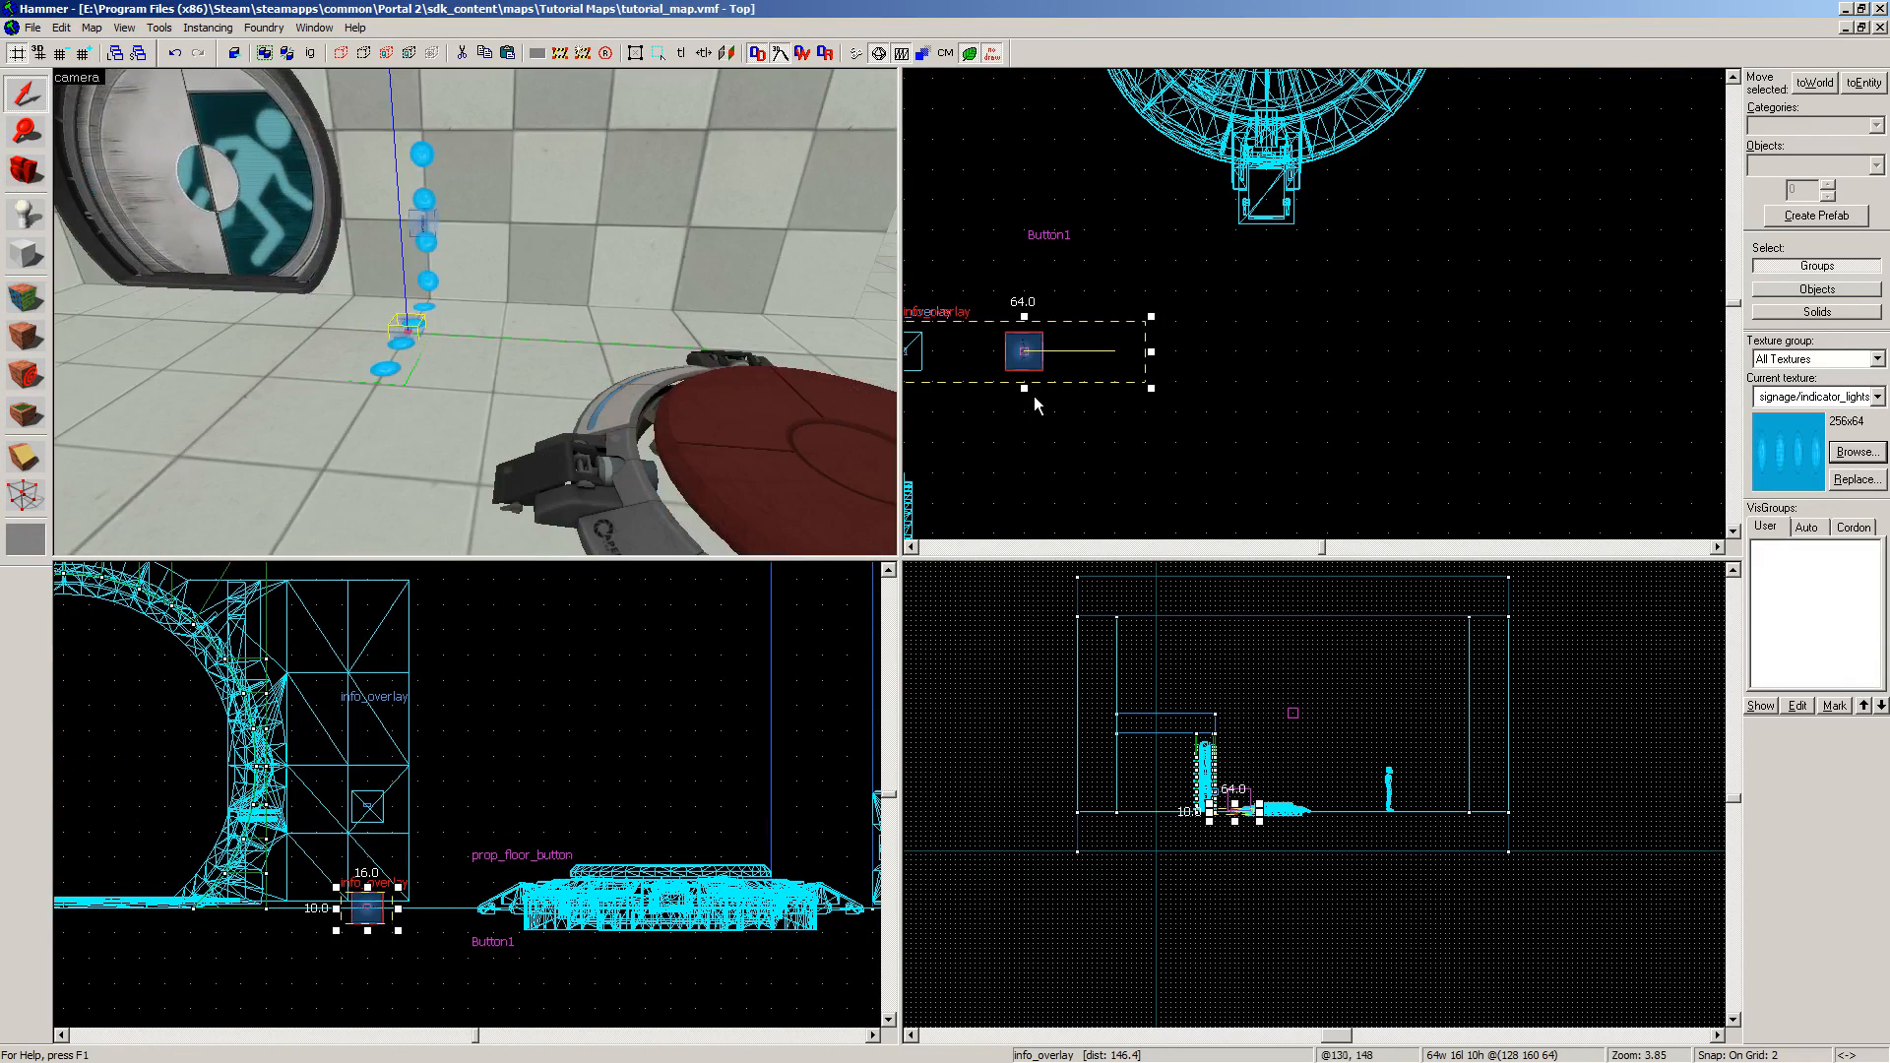
pyautogui.moveTo(1046, 367); pyautogui.dragTo(1359, 394)
pyautogui.click(1456, 413)
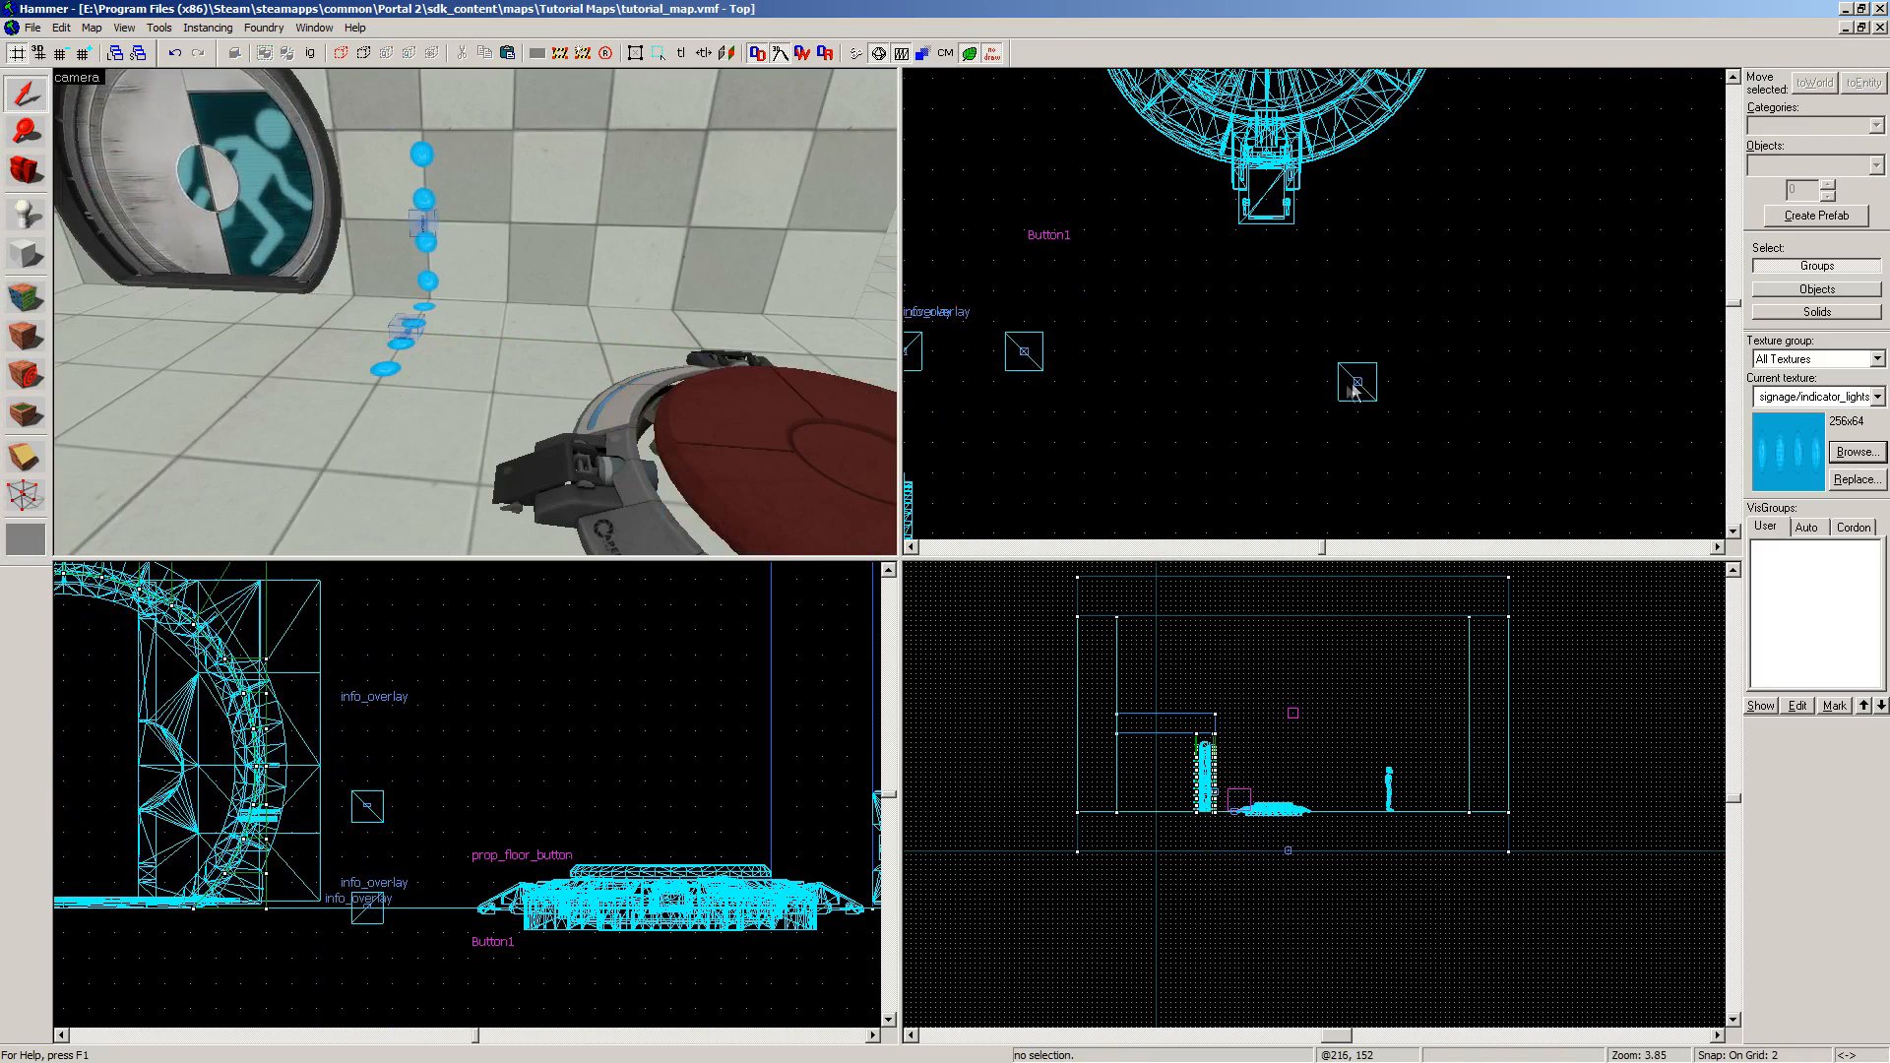
# Step: Discard the duplicated overlay and reselect the original floor light strip
pyautogui.scroll(-3, 429, 387)
pyautogui.scroll(3, 429, 380)
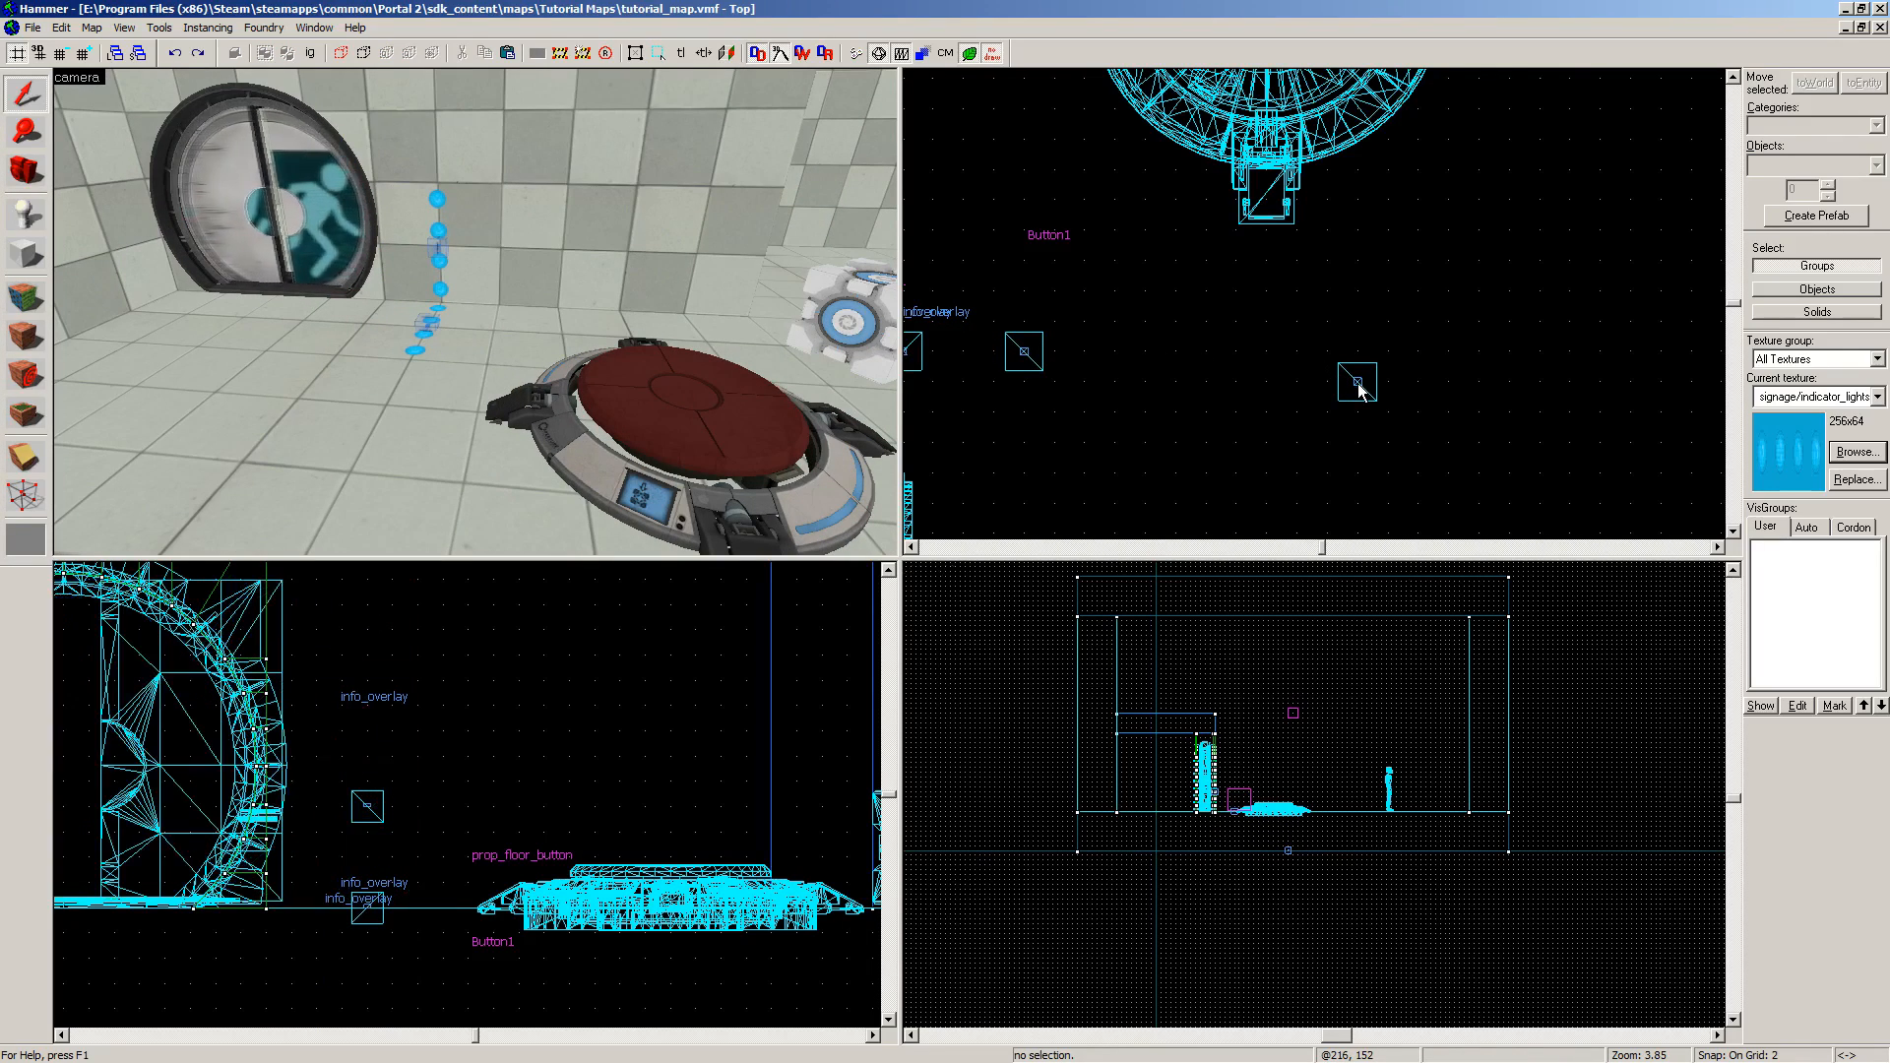
pyautogui.click(430, 329)
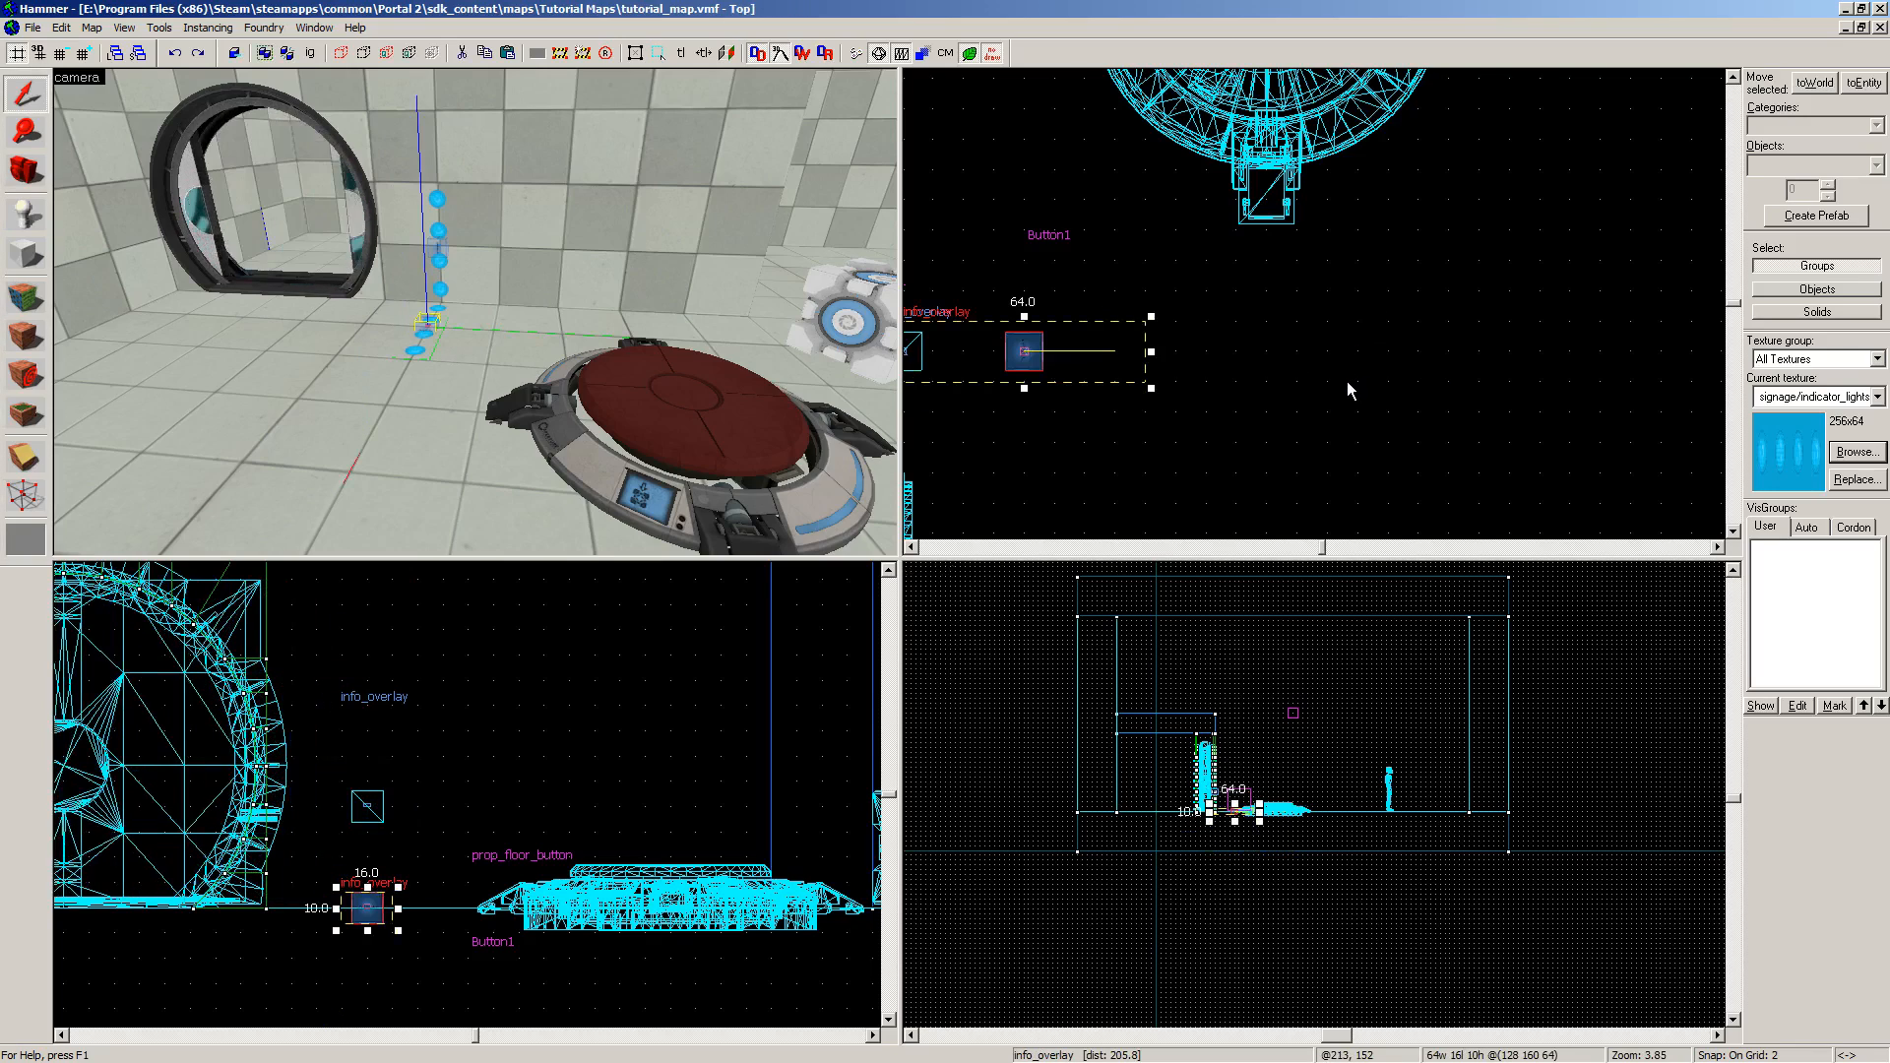
pyautogui.press('w')
pyautogui.click(434, 311)
pyautogui.click(427, 322)
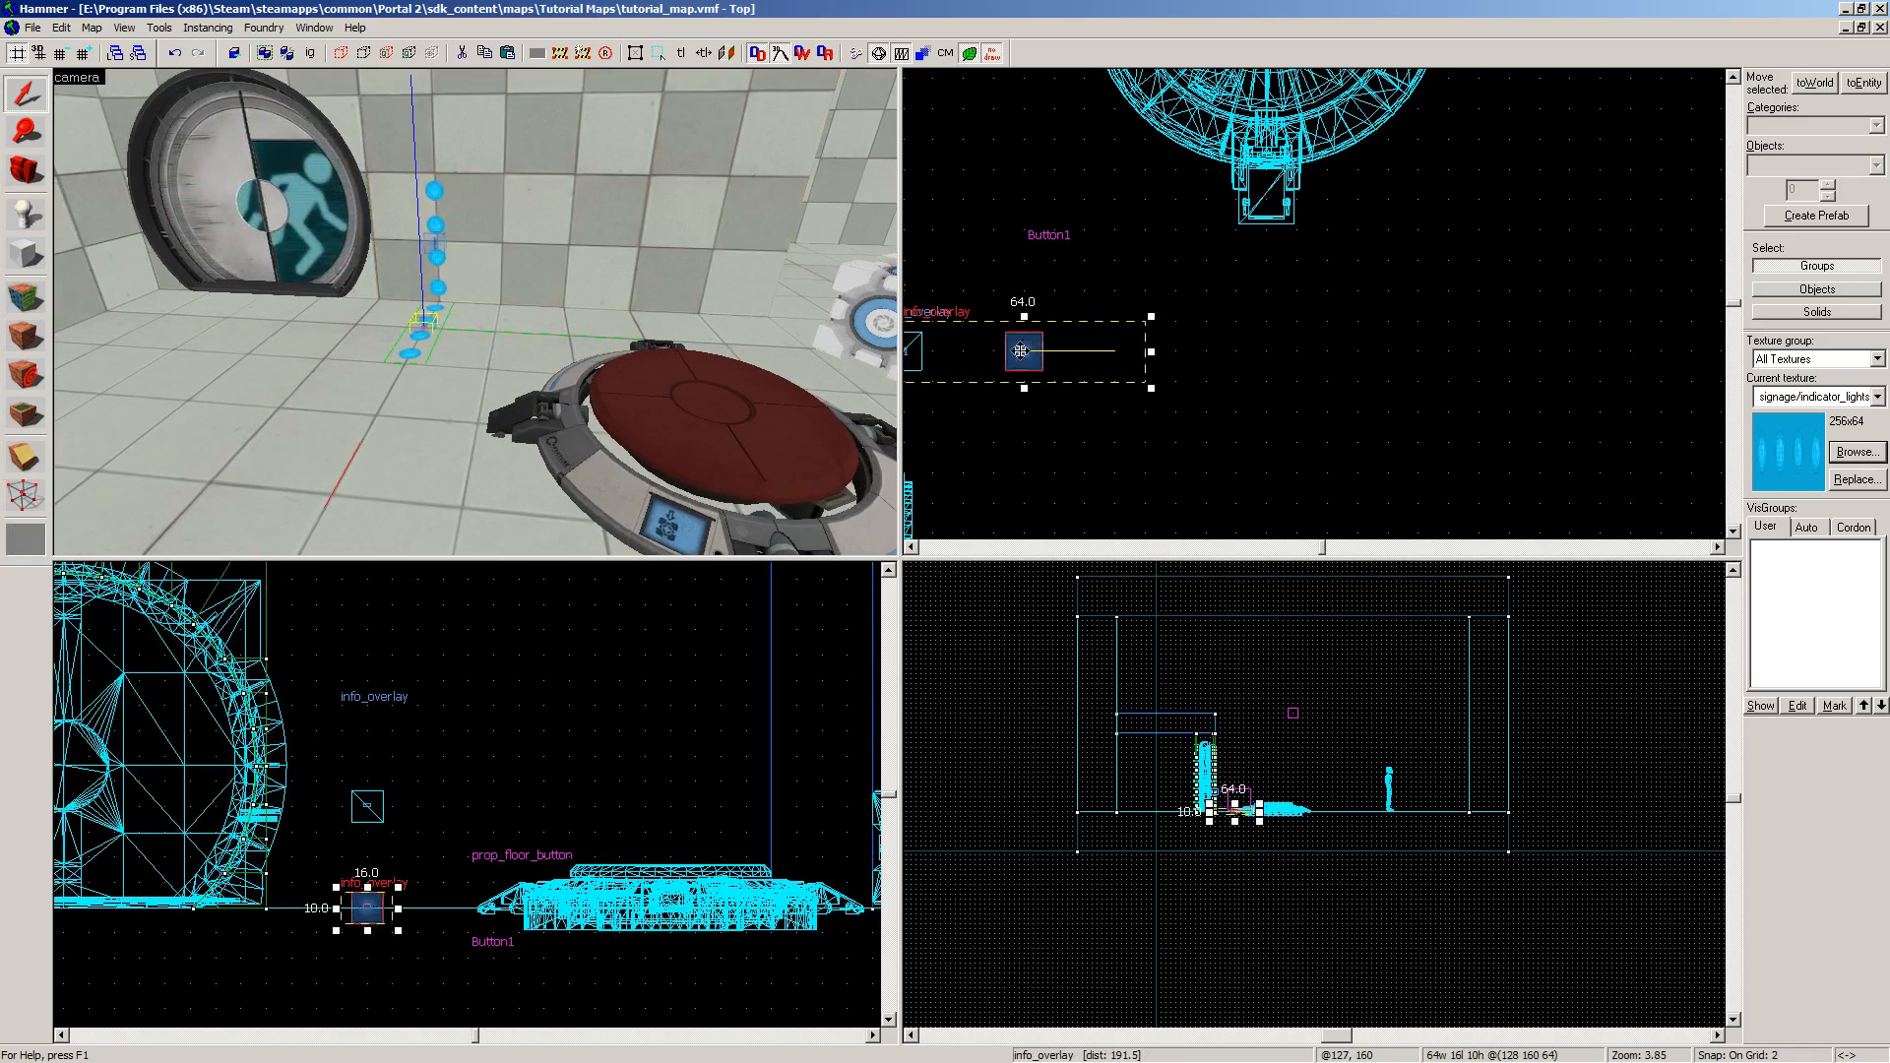
# Step: Place a second floor light strip beyond the first and align it so the two run end to end
pyautogui.click(26, 414)
pyautogui.click(357, 413)
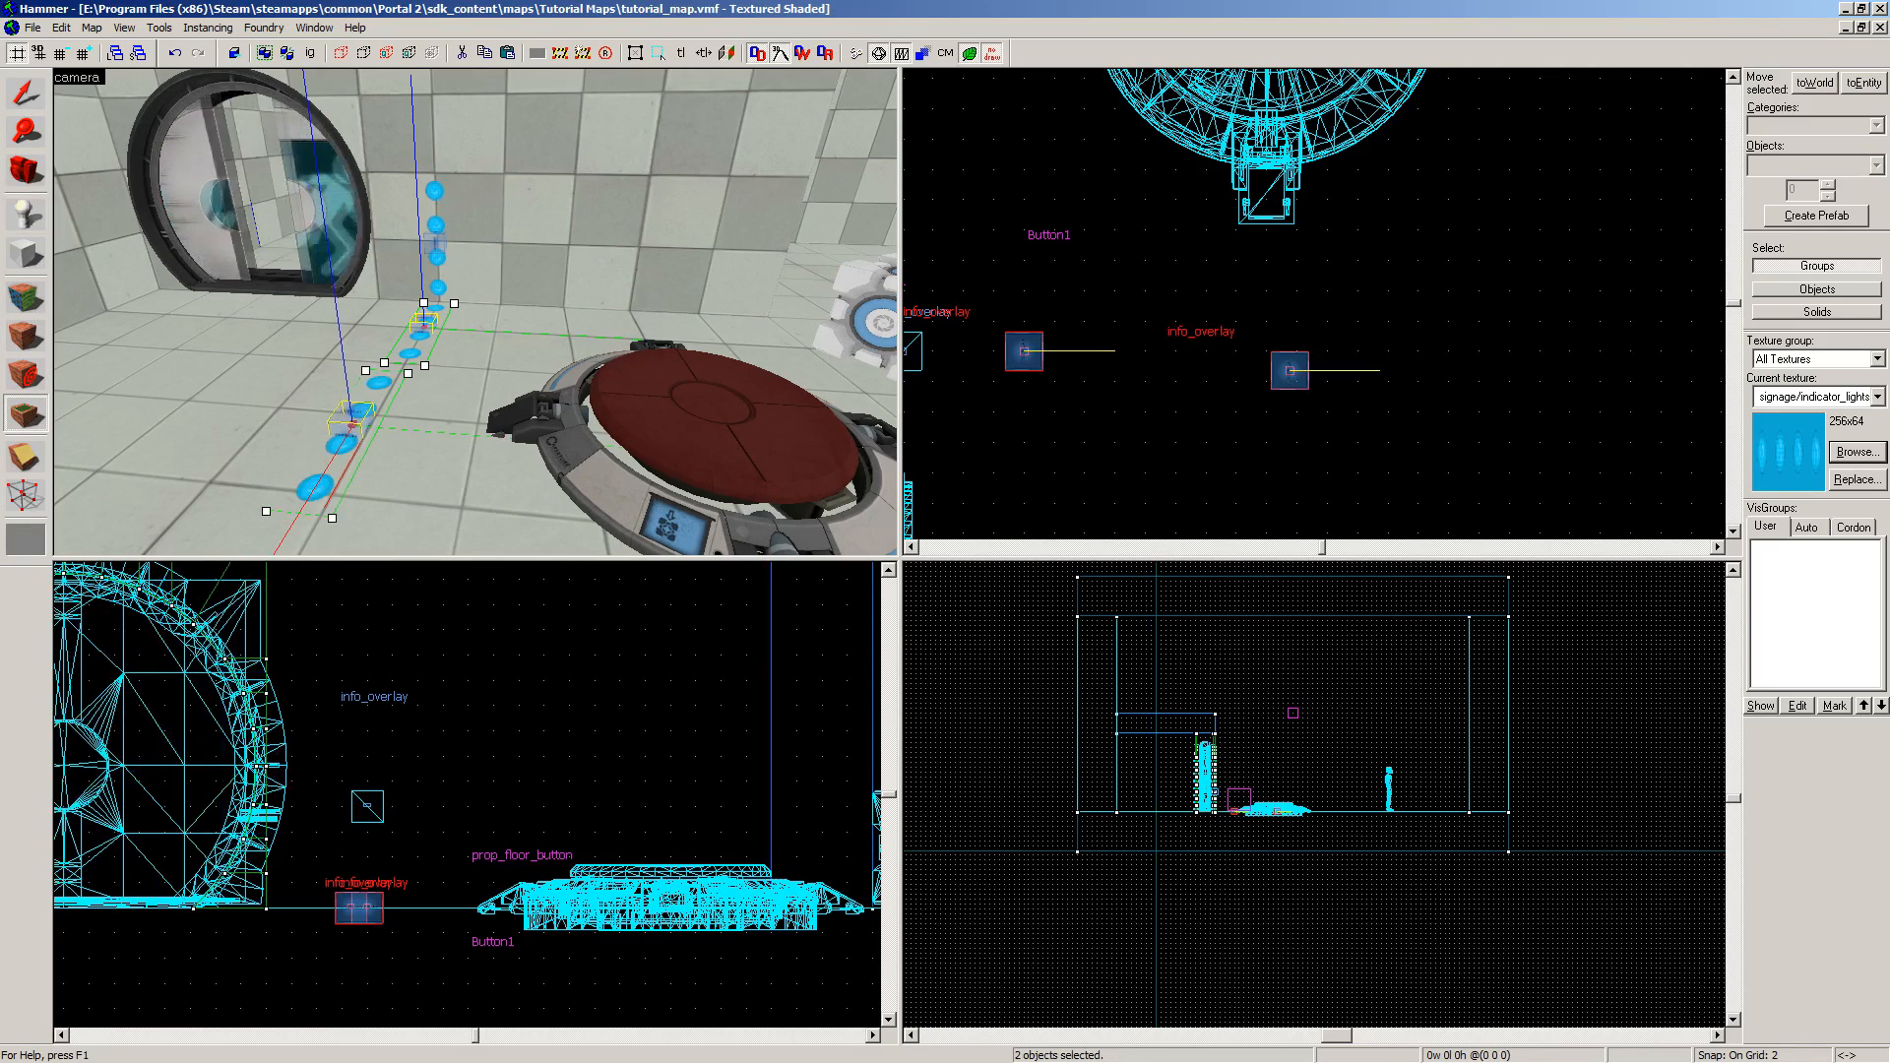
pyautogui.hotkey('shift', 's')
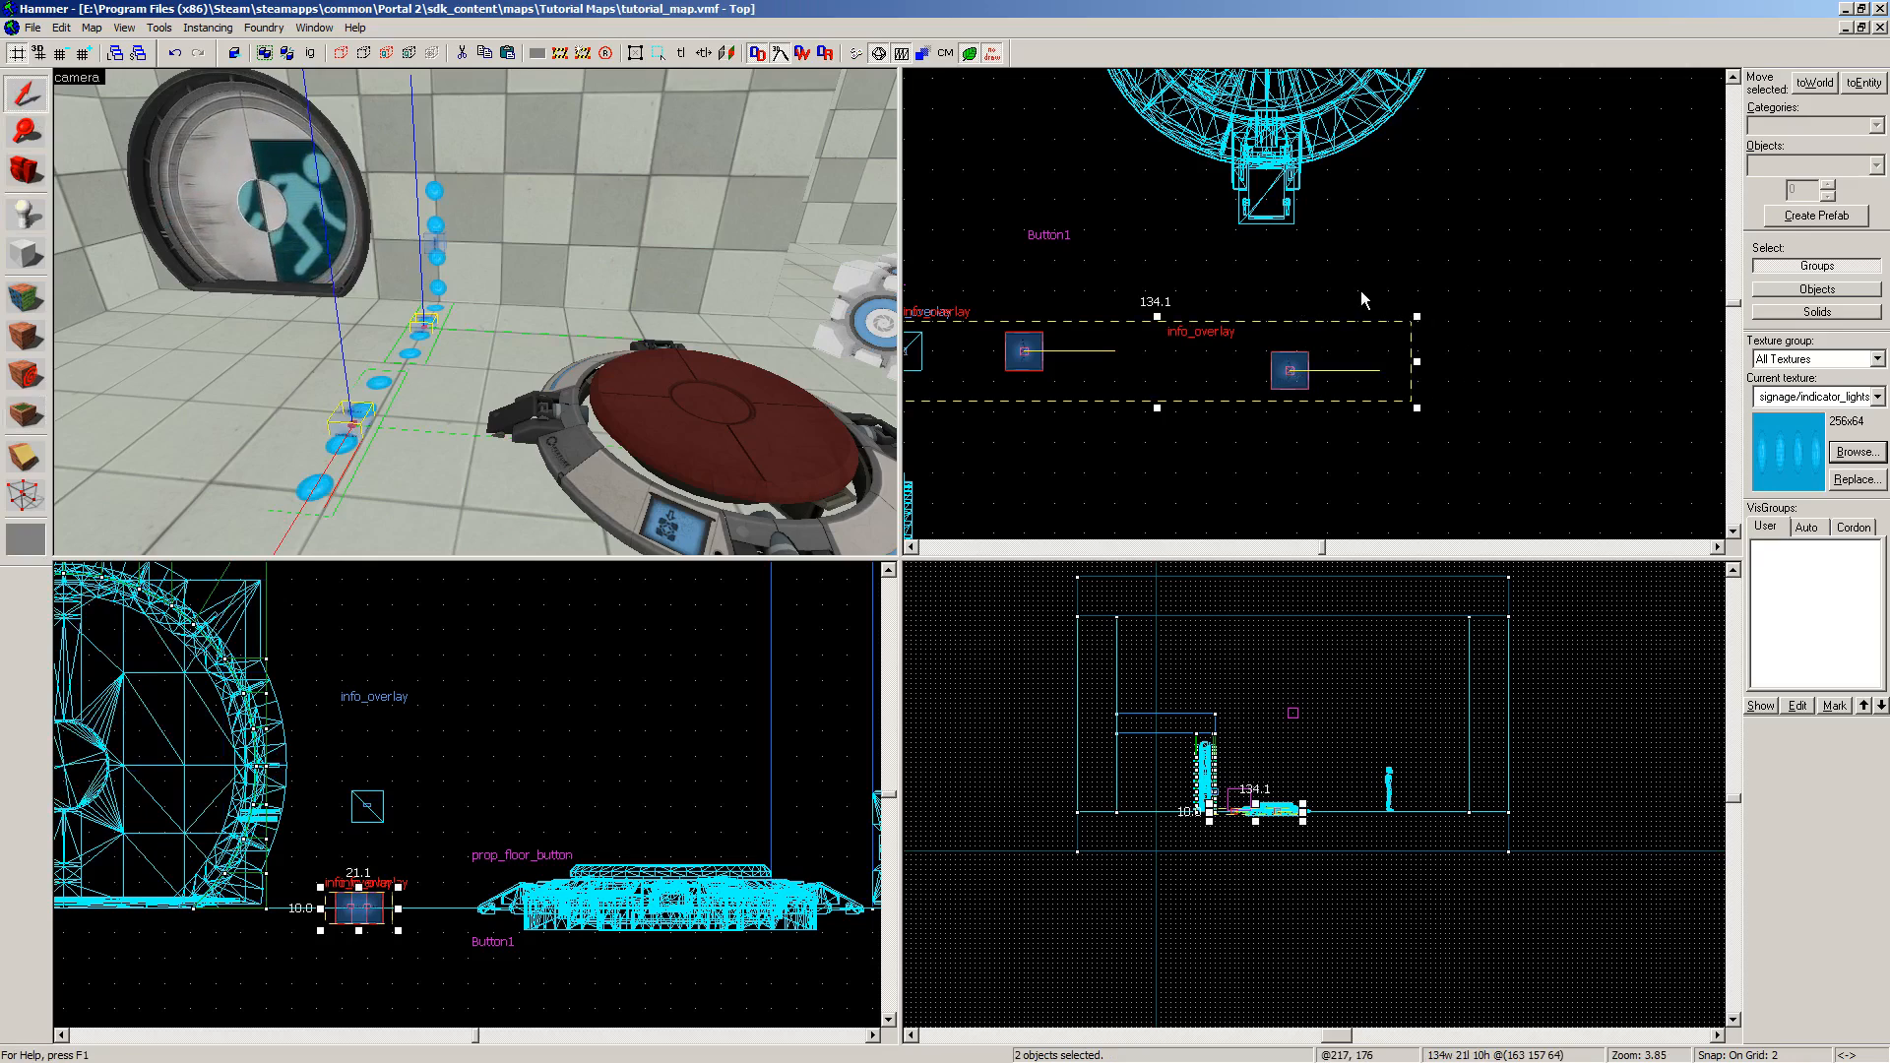
pyautogui.click(1295, 378)
pyautogui.moveTo(1296, 379); pyautogui.dragTo(1271, 369)
pyautogui.click(571, 288)
pyautogui.scroll(-5, 571, 287)
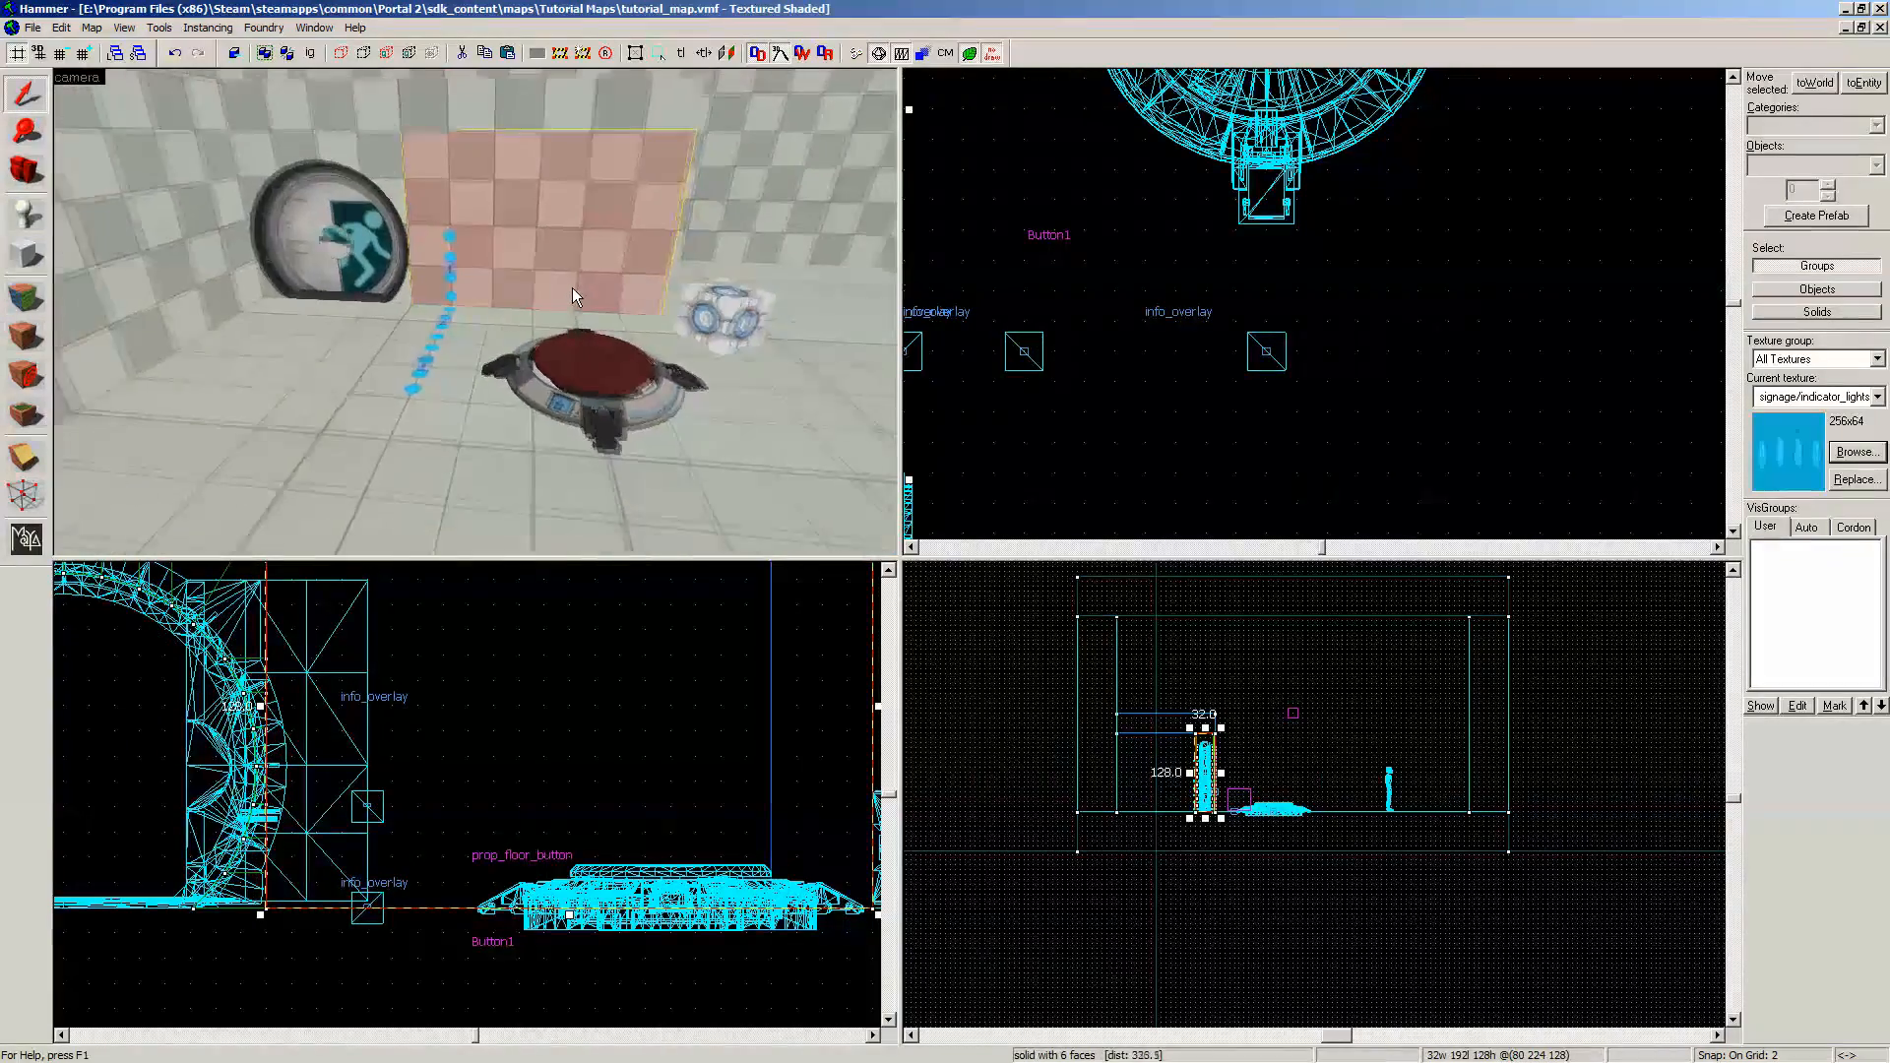
pyautogui.scroll(5, 571, 287)
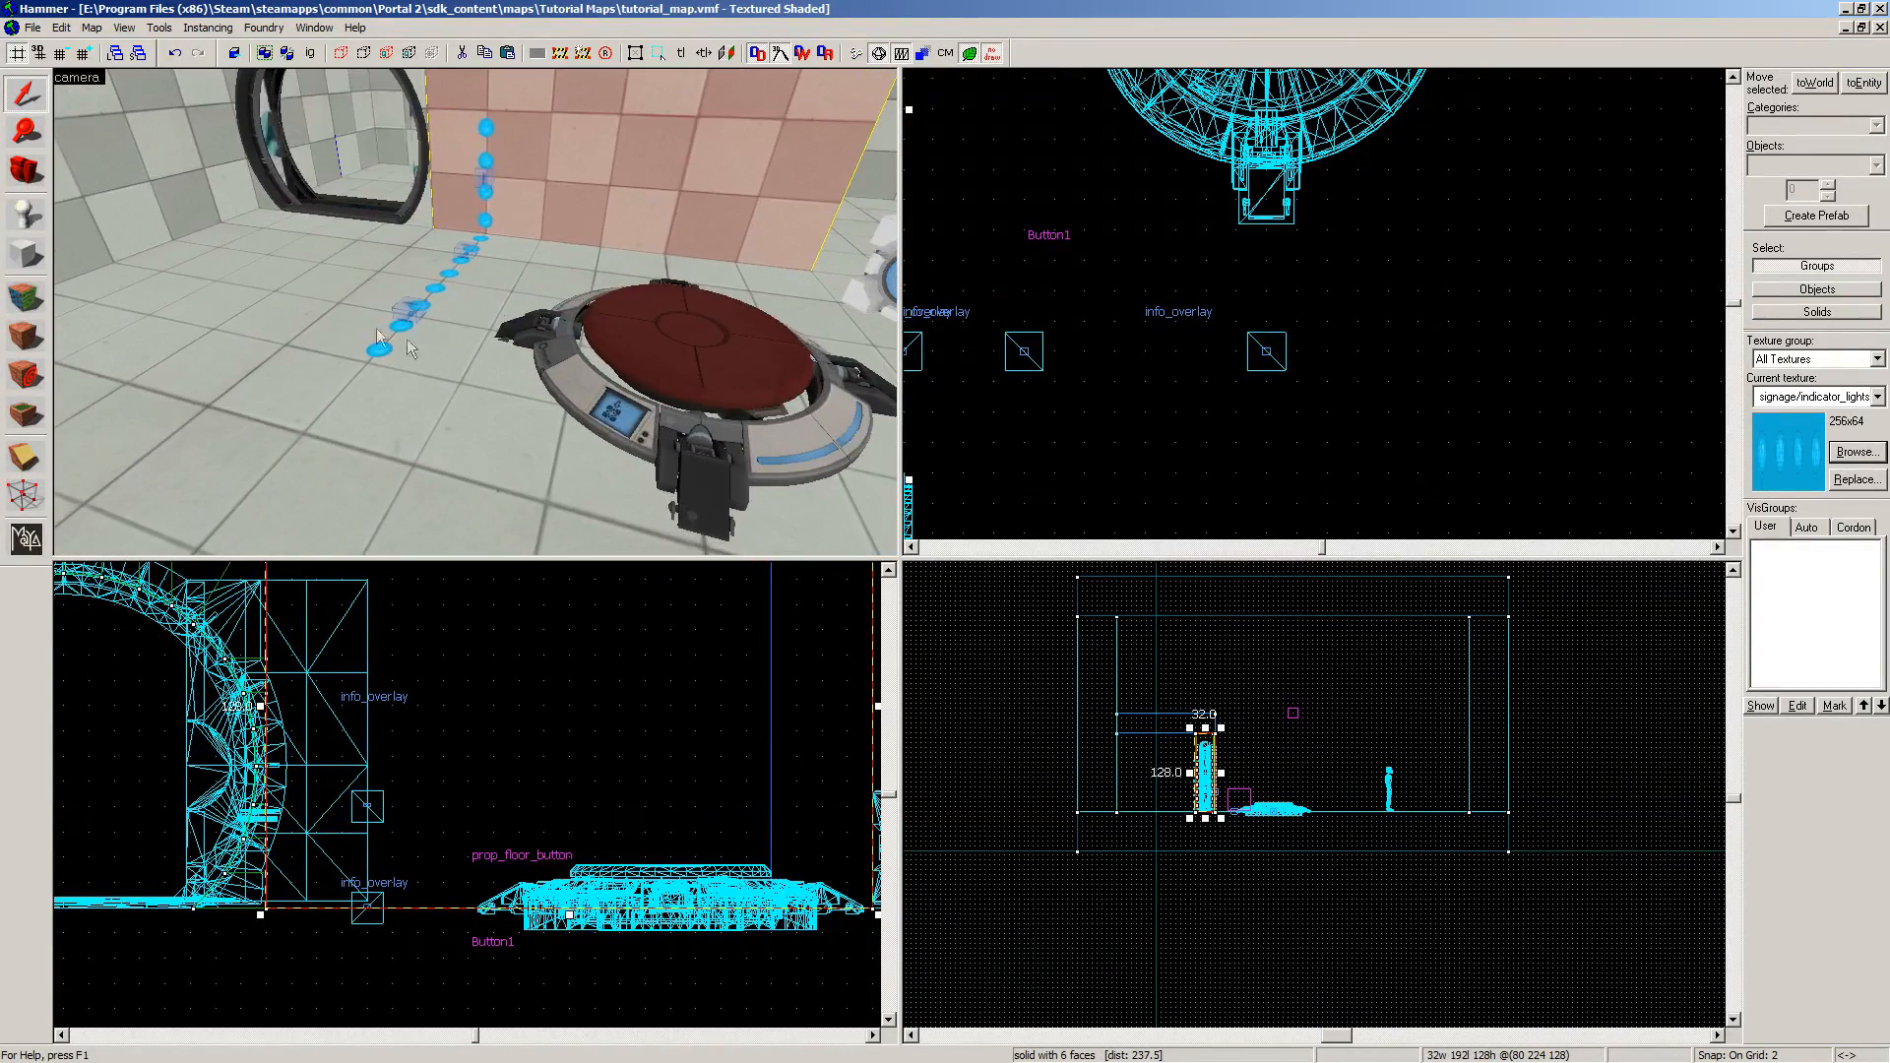
# Step: Place a third floor light strip beside the floor button and return to the Selection tool
pyautogui.click(27, 414)
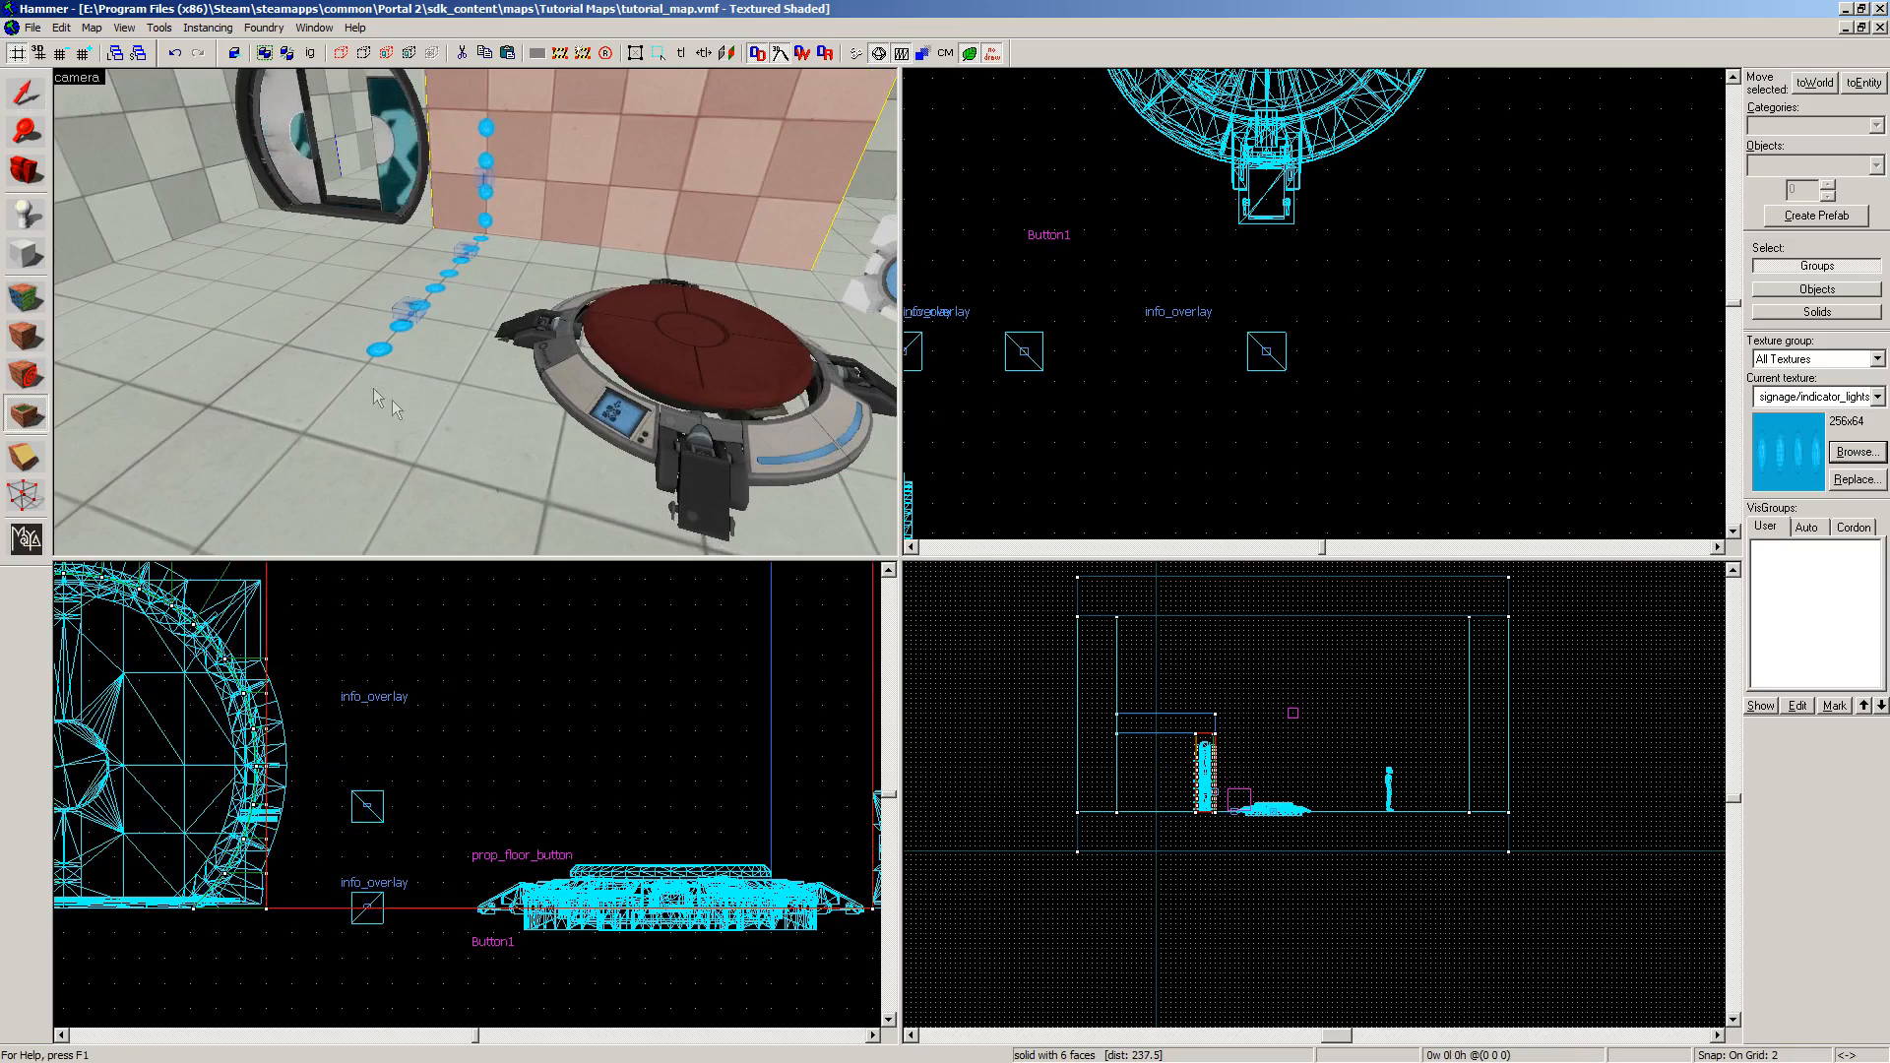
pyautogui.click(431, 443)
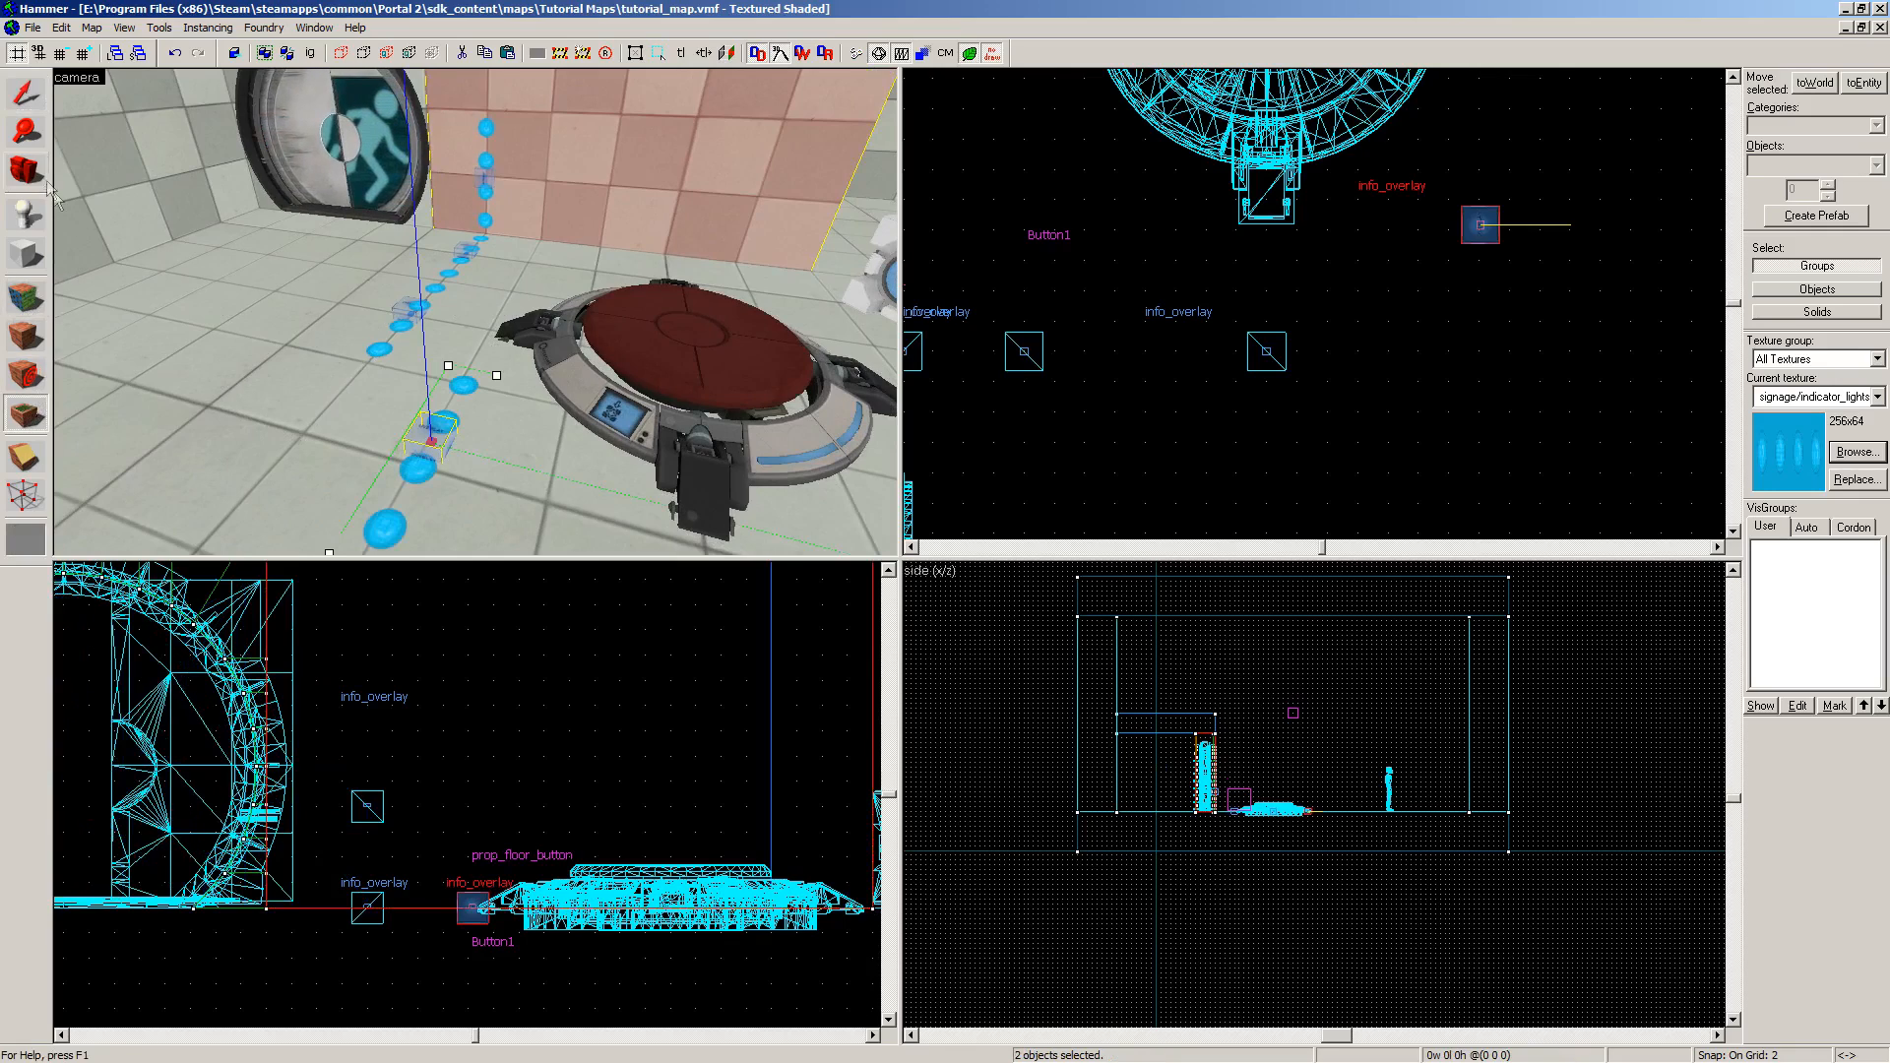
pyautogui.click(22, 90)
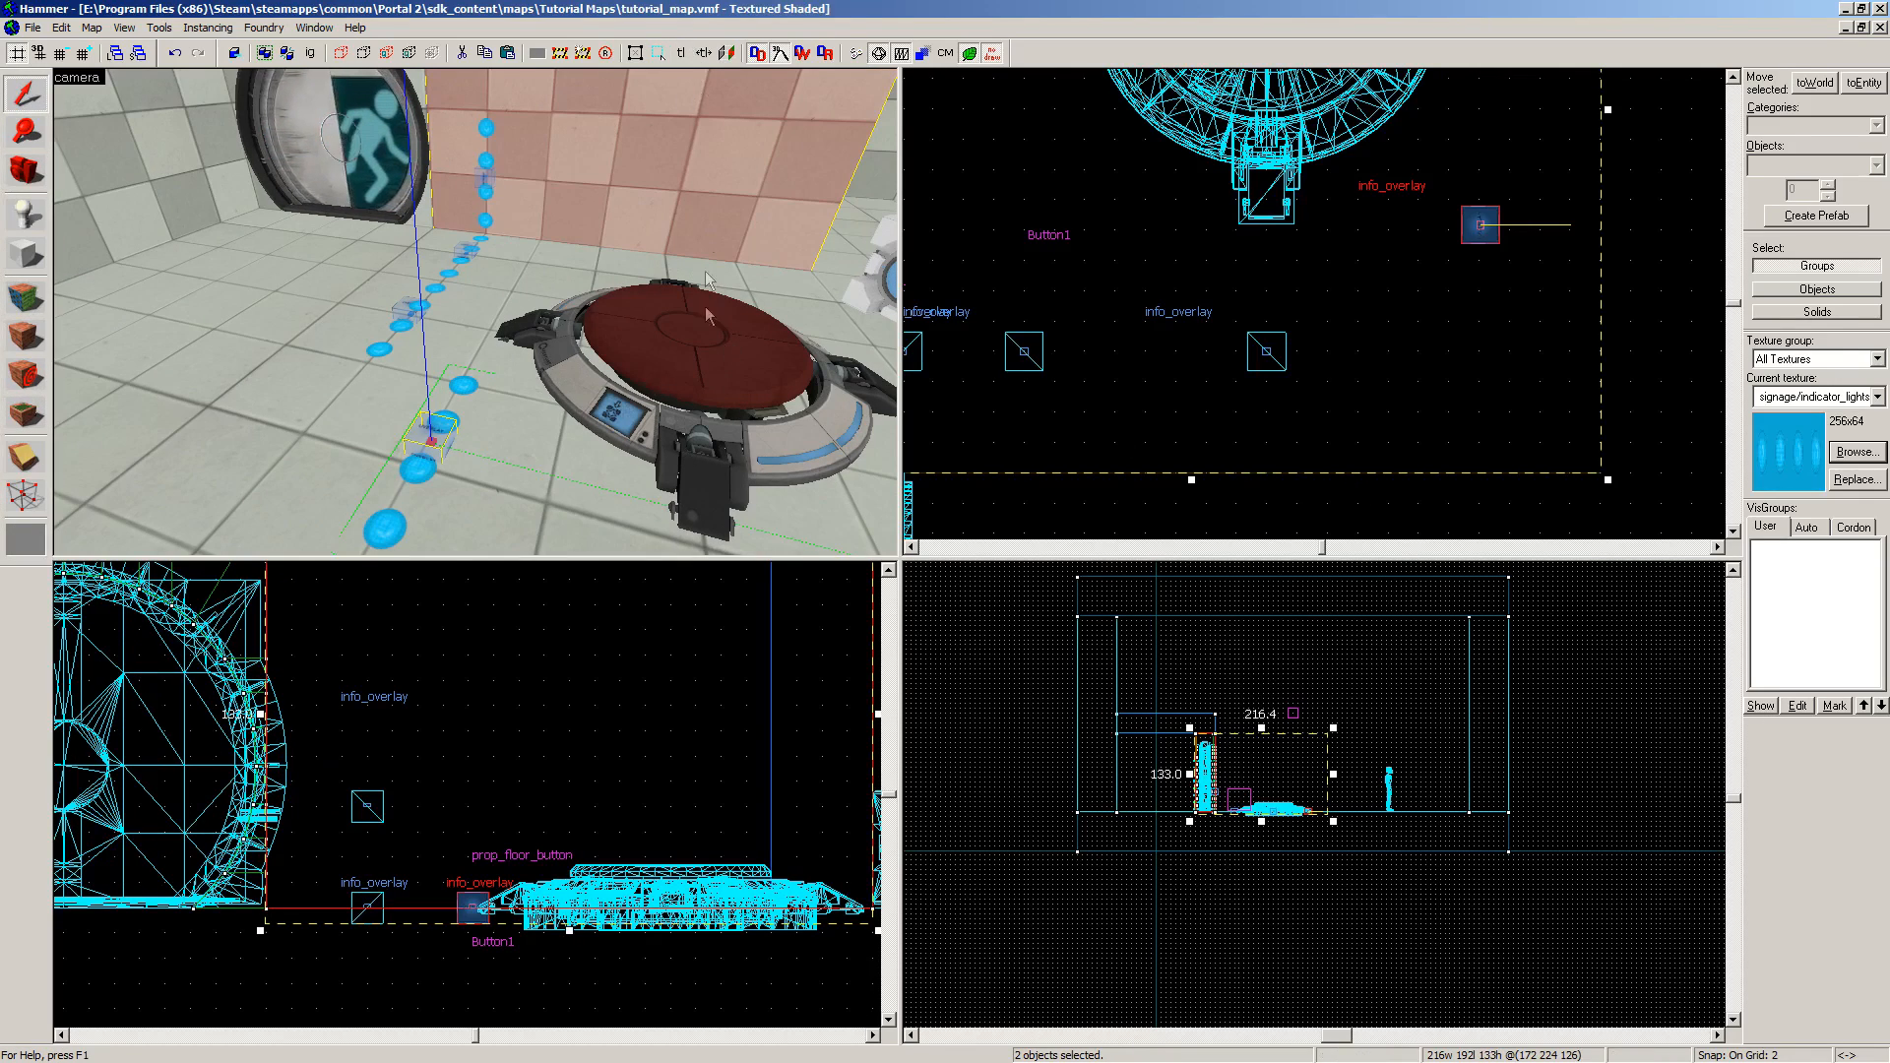
pyautogui.click(653, 316)
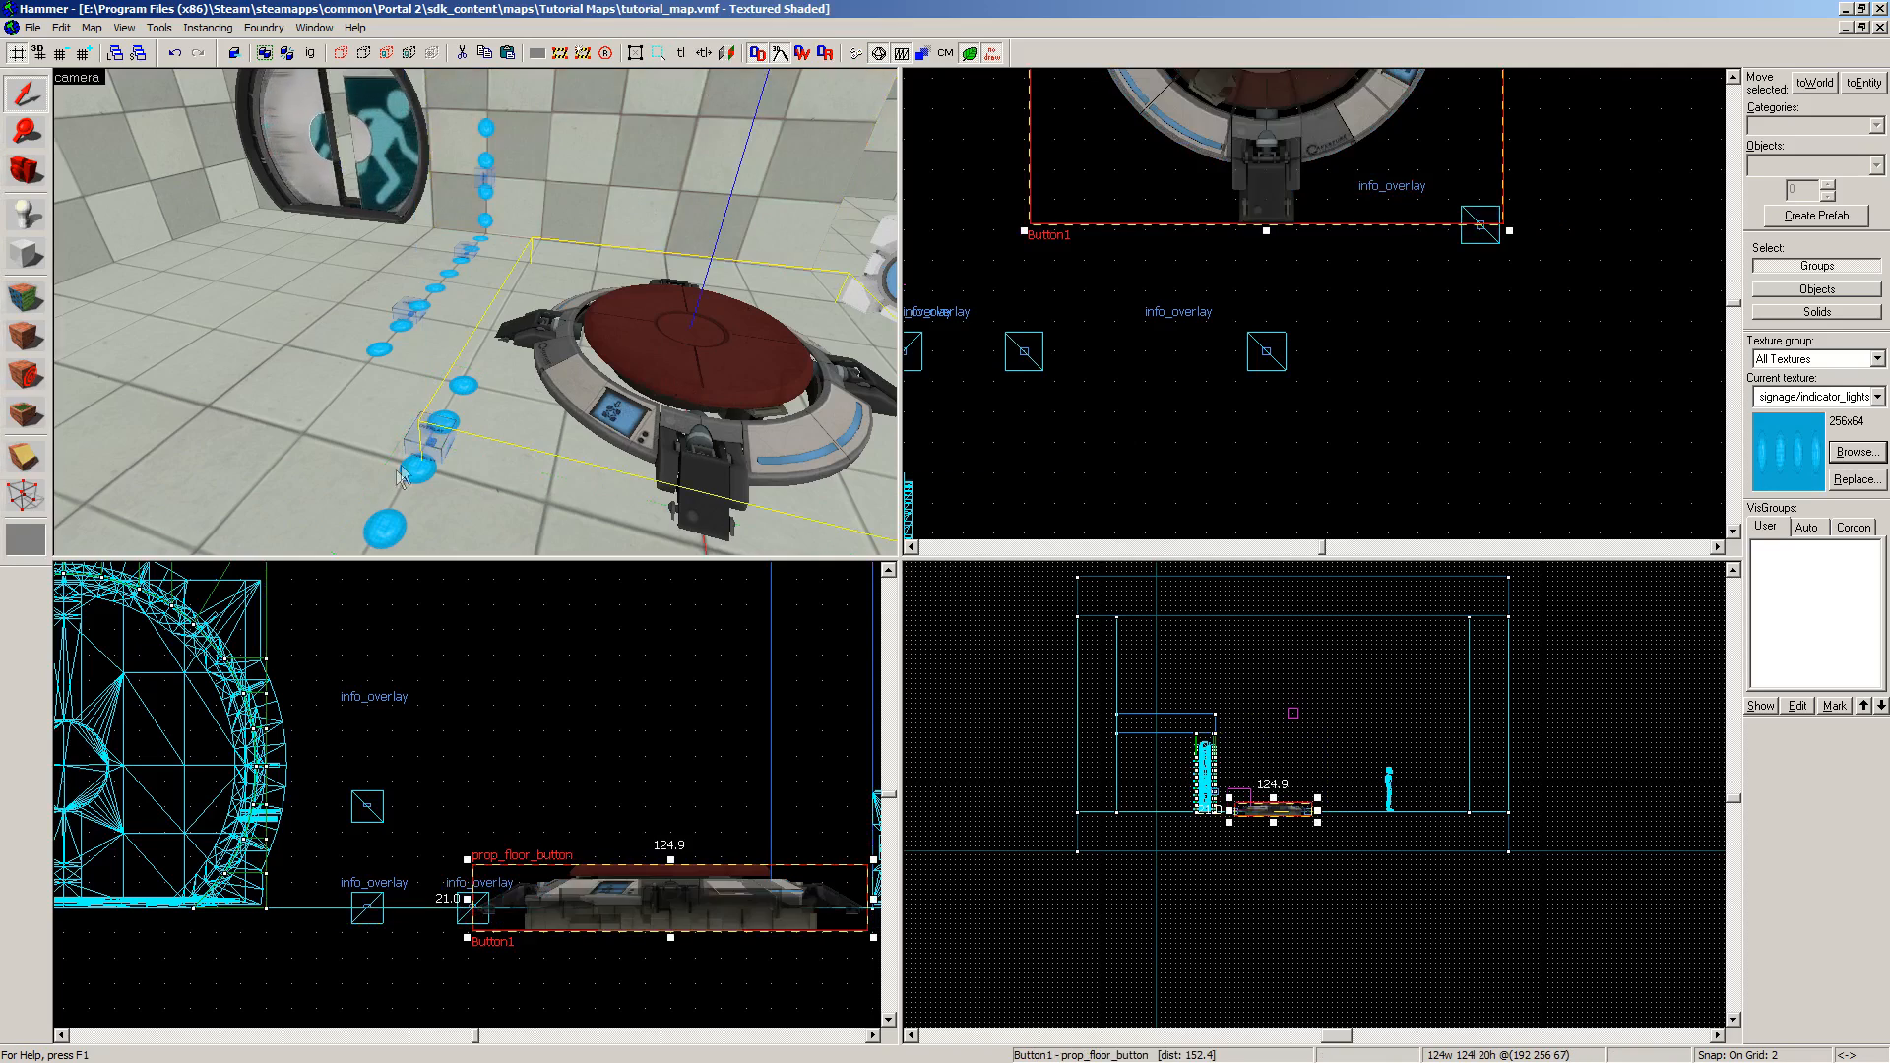
# Step: Rotate the third floor strip 90 degrees and move it between the second strip's end and the floor button
pyautogui.click(431, 442)
pyautogui.scroll(-1, 1300, 270)
pyautogui.click(1551, 222)
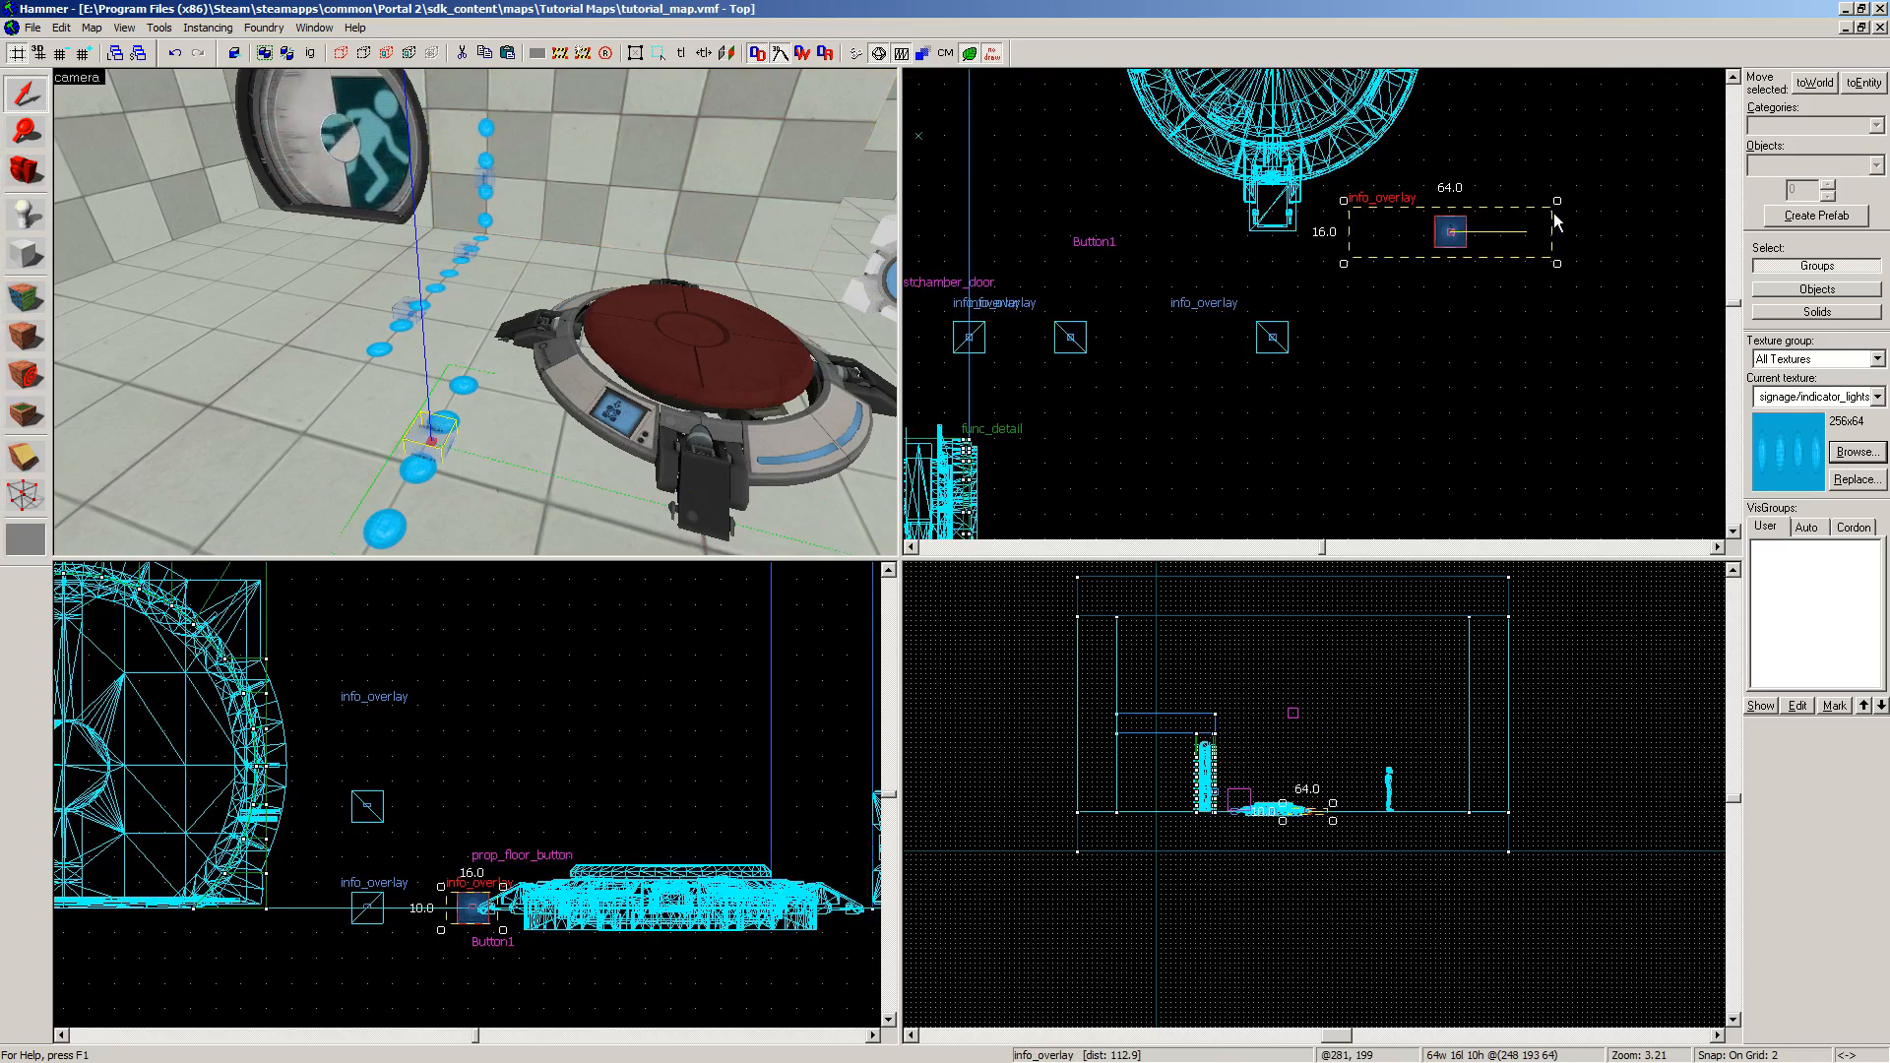
pyautogui.moveTo(1559, 200); pyautogui.dragTo(1479, 329)
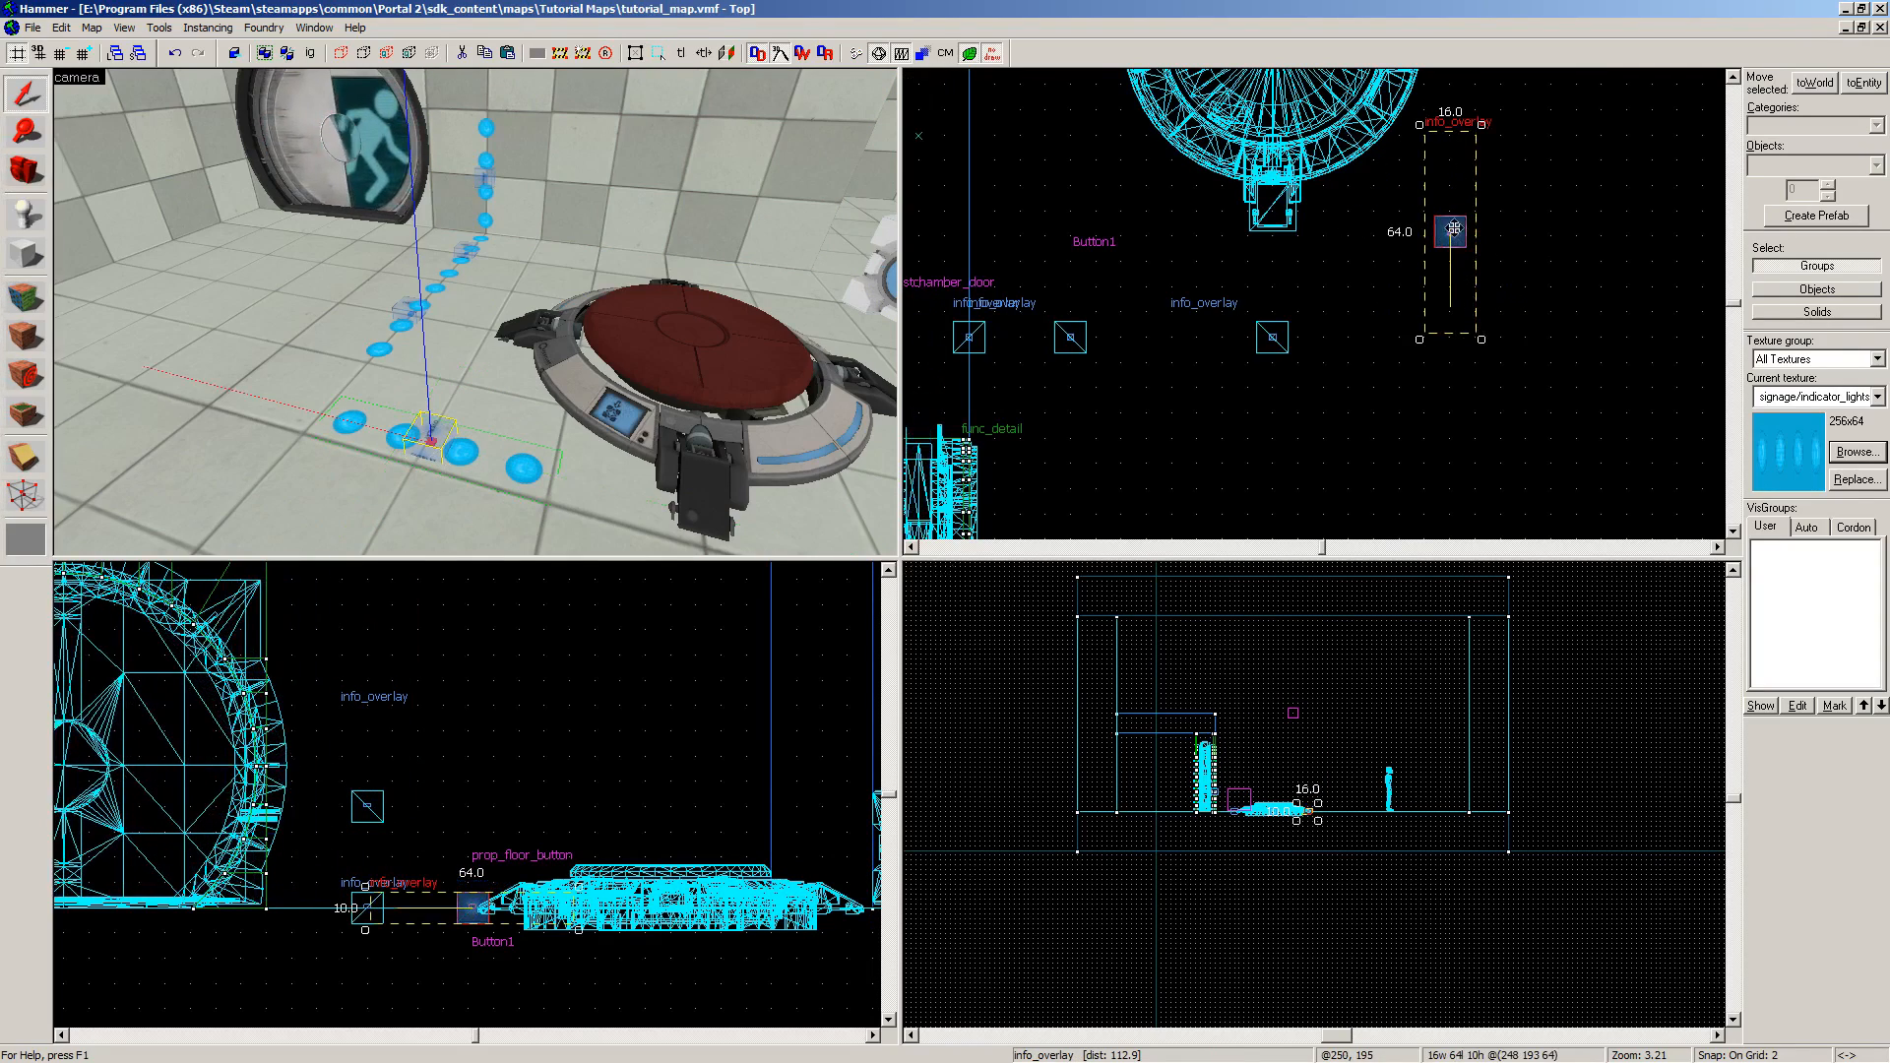
pyautogui.moveTo(1464, 208); pyautogui.dragTo(1349, 249)
pyautogui.click(818, 267)
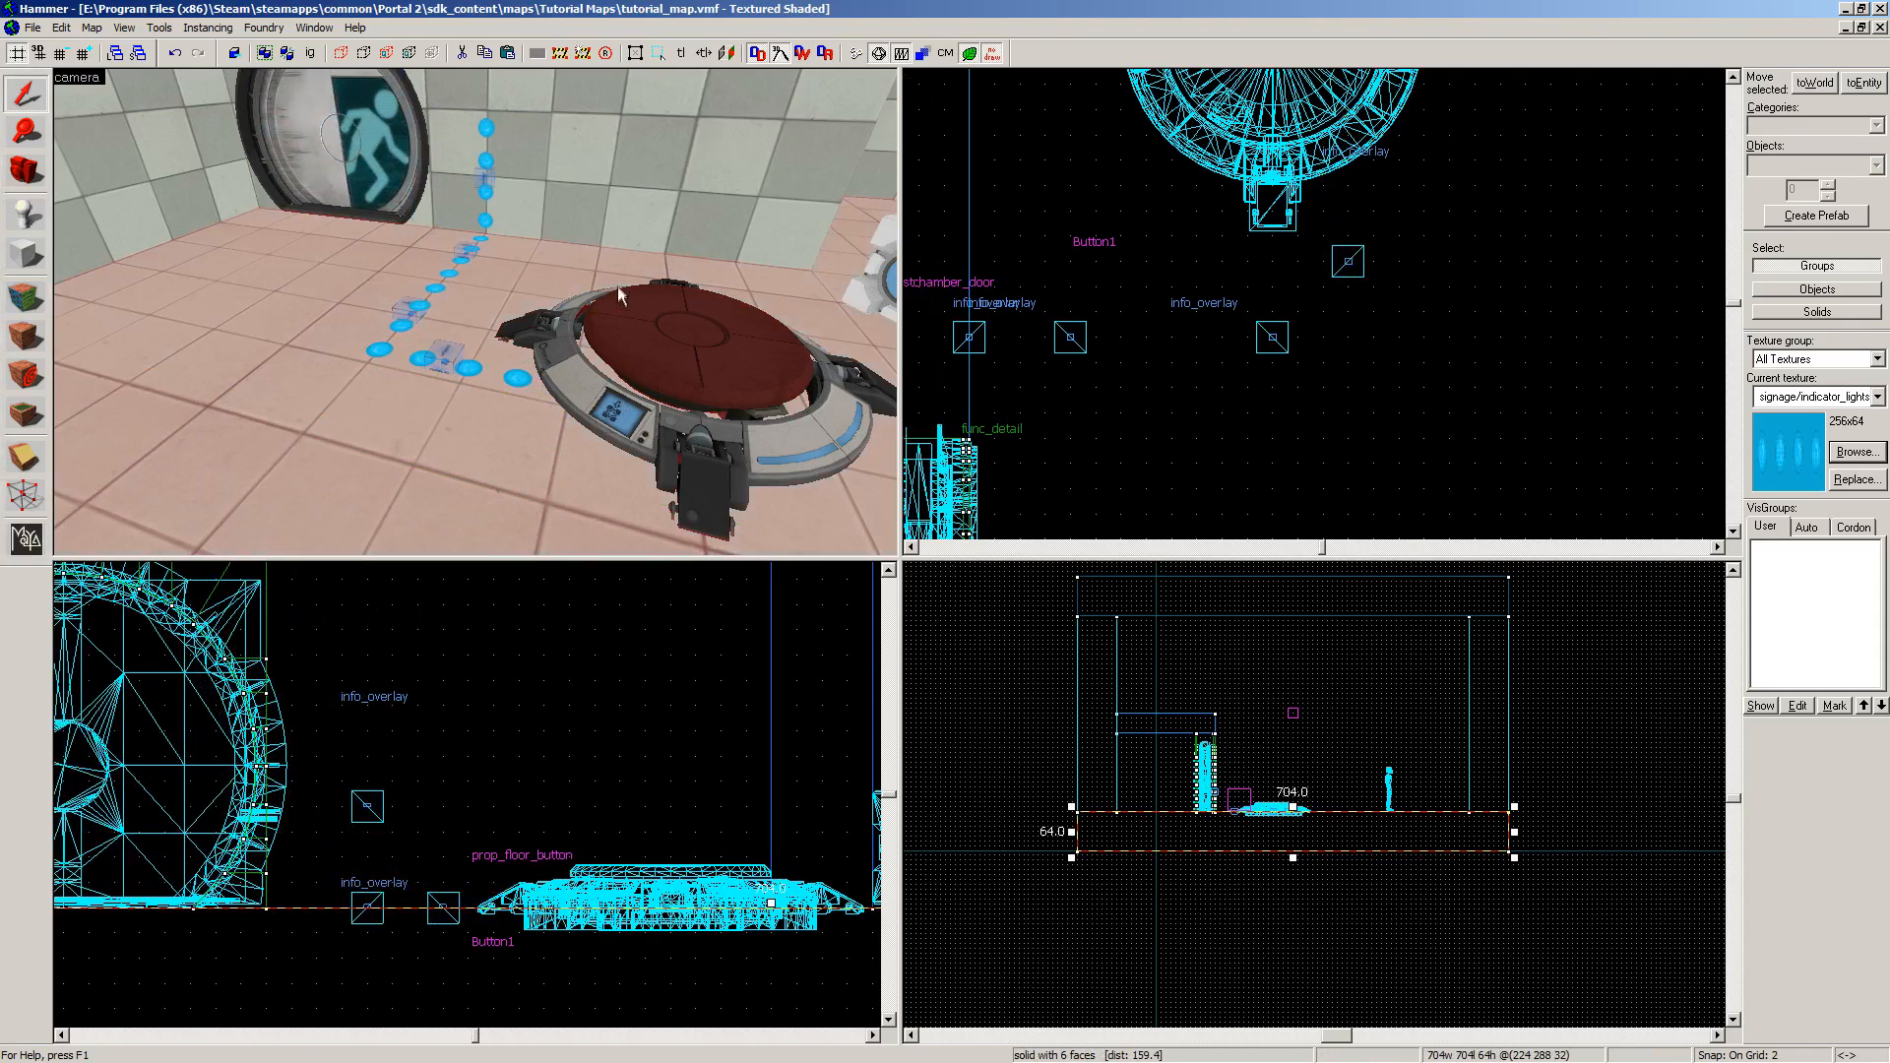
# Step: Examine the run of indicator lights from the floor button to the door and the gap at its corner
pyautogui.press('z')
pyautogui.press('a')
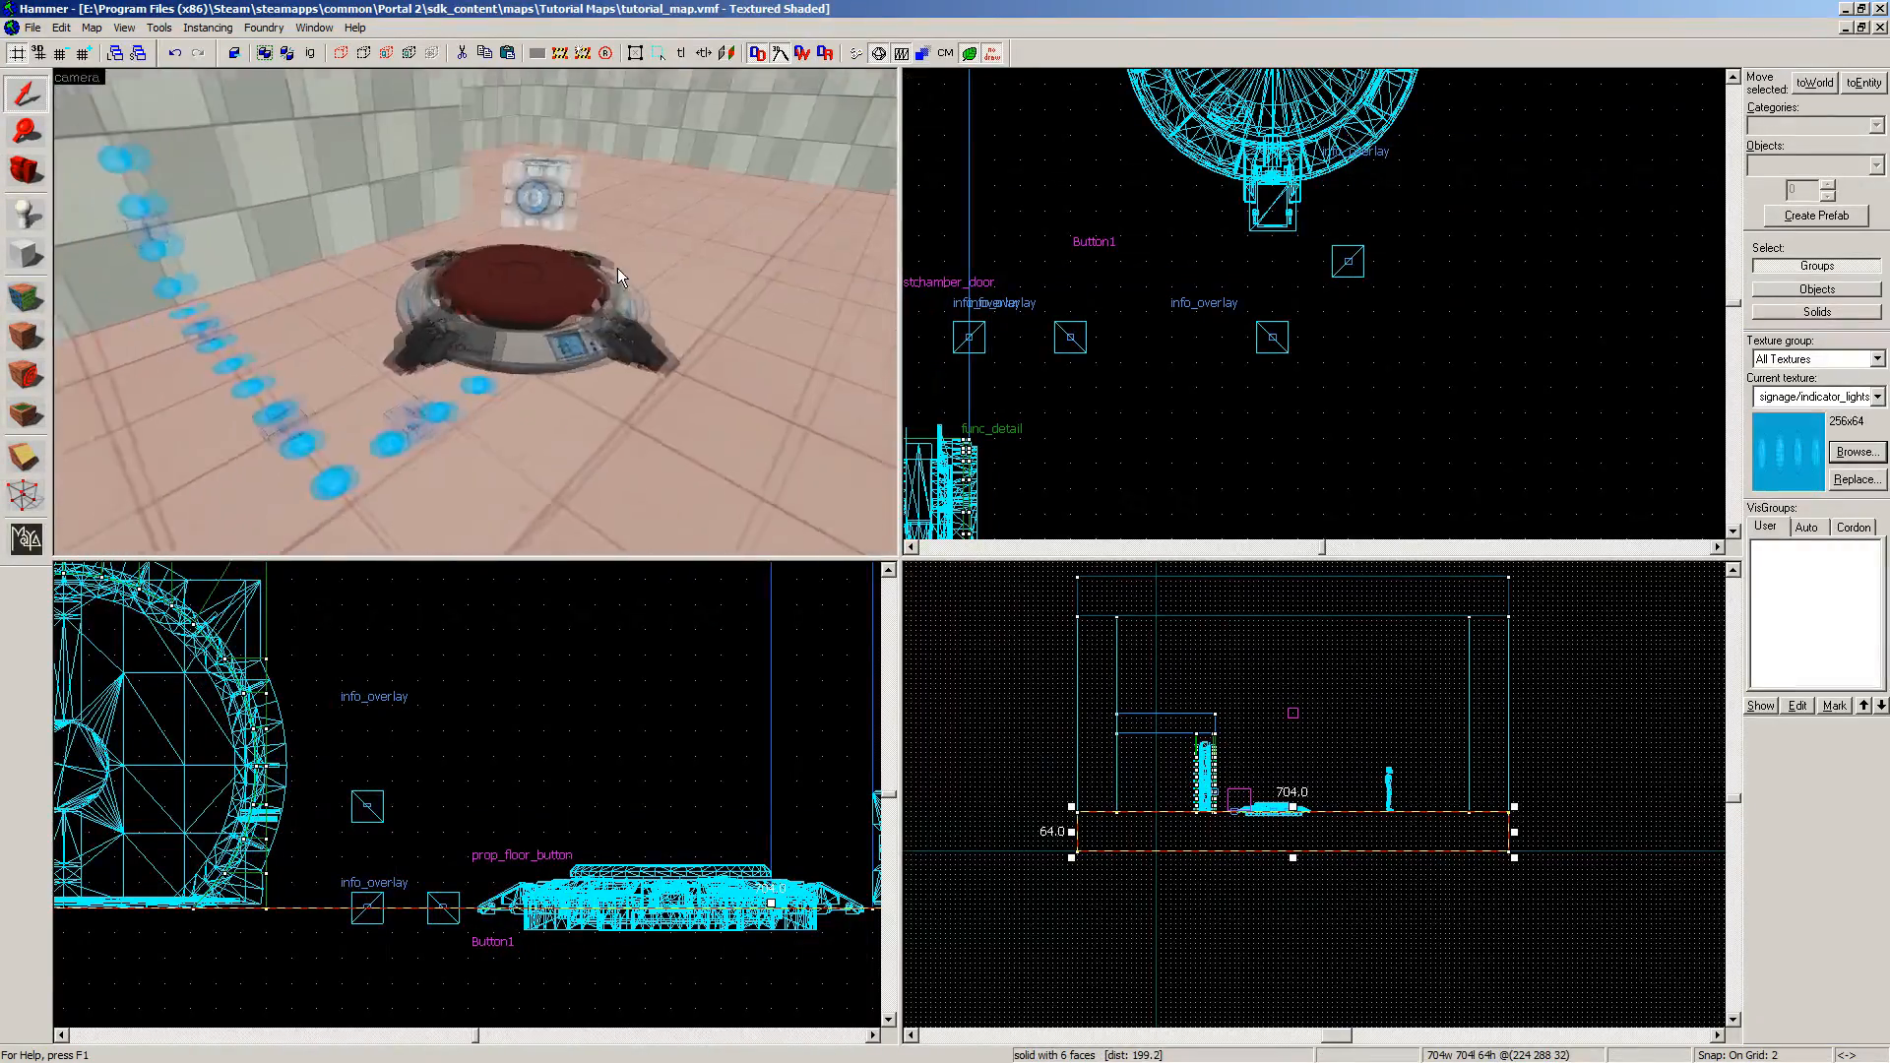
pyautogui.press('s')
pyautogui.press('w')
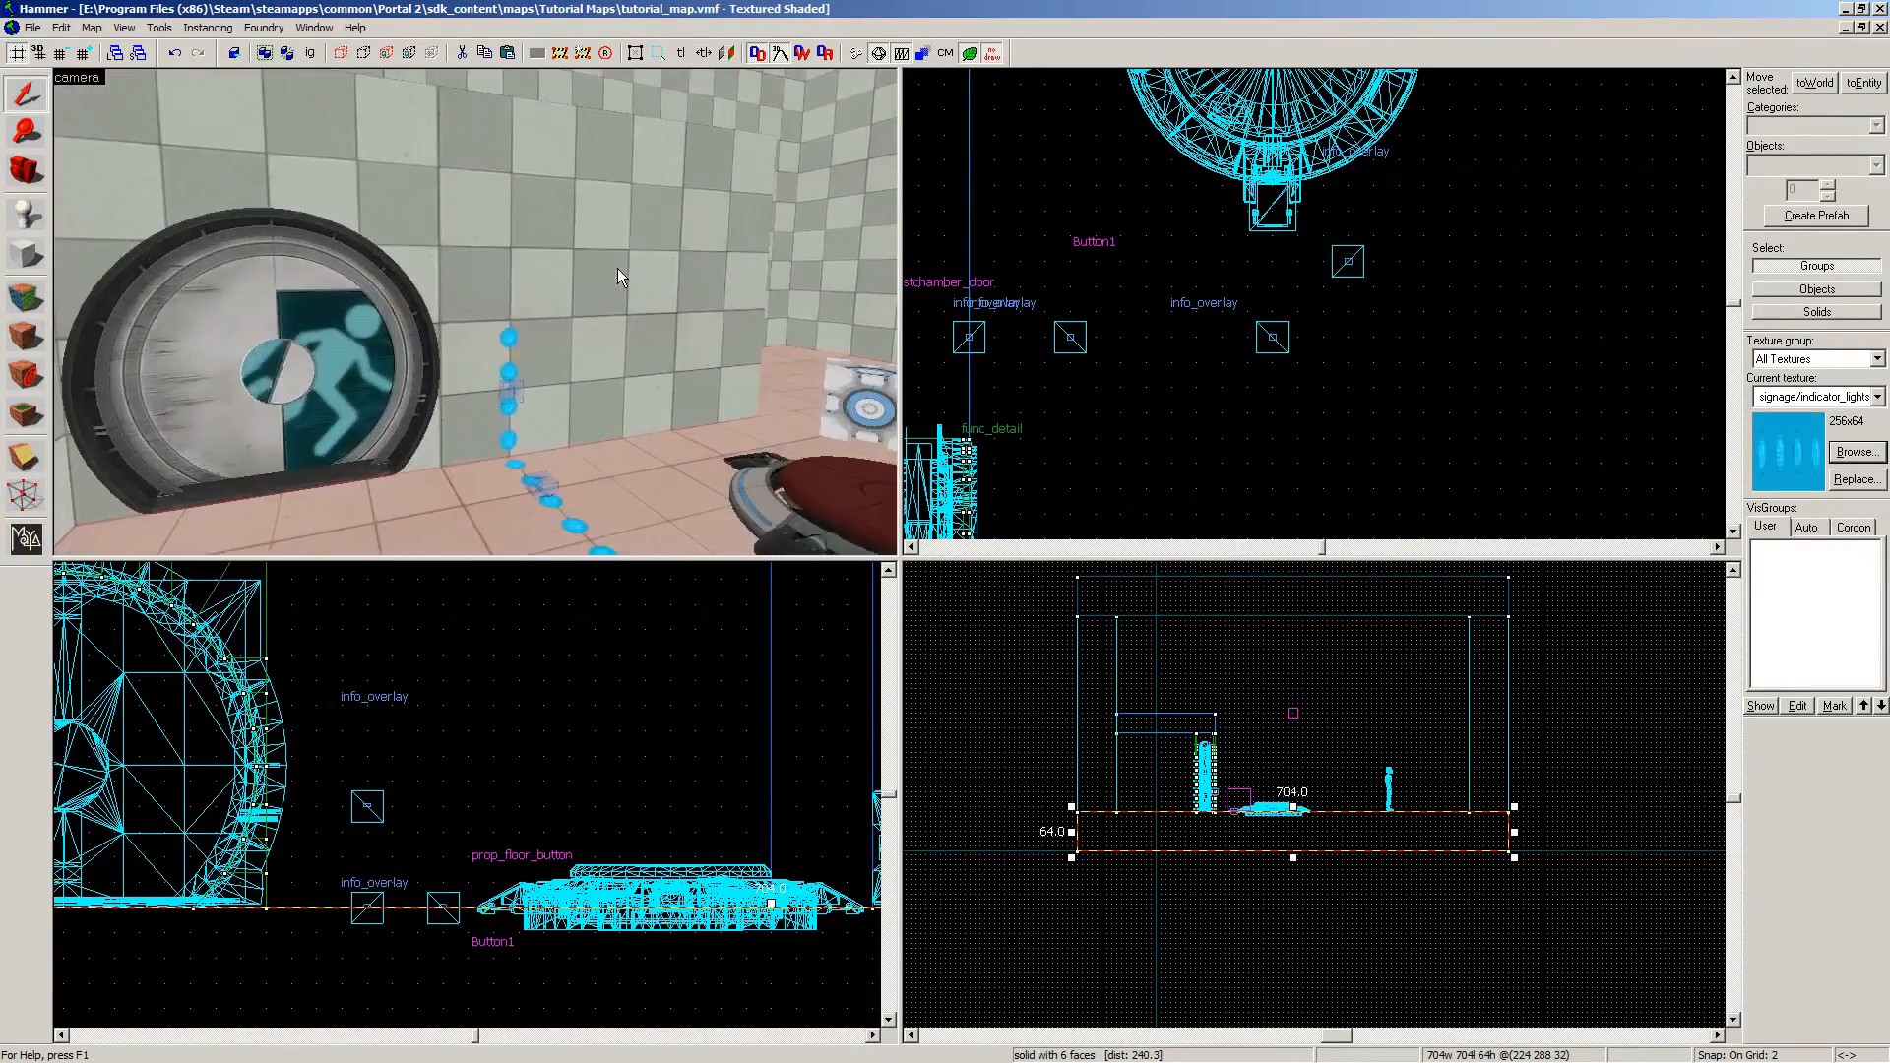
pyautogui.press('d')
pyautogui.press('z')
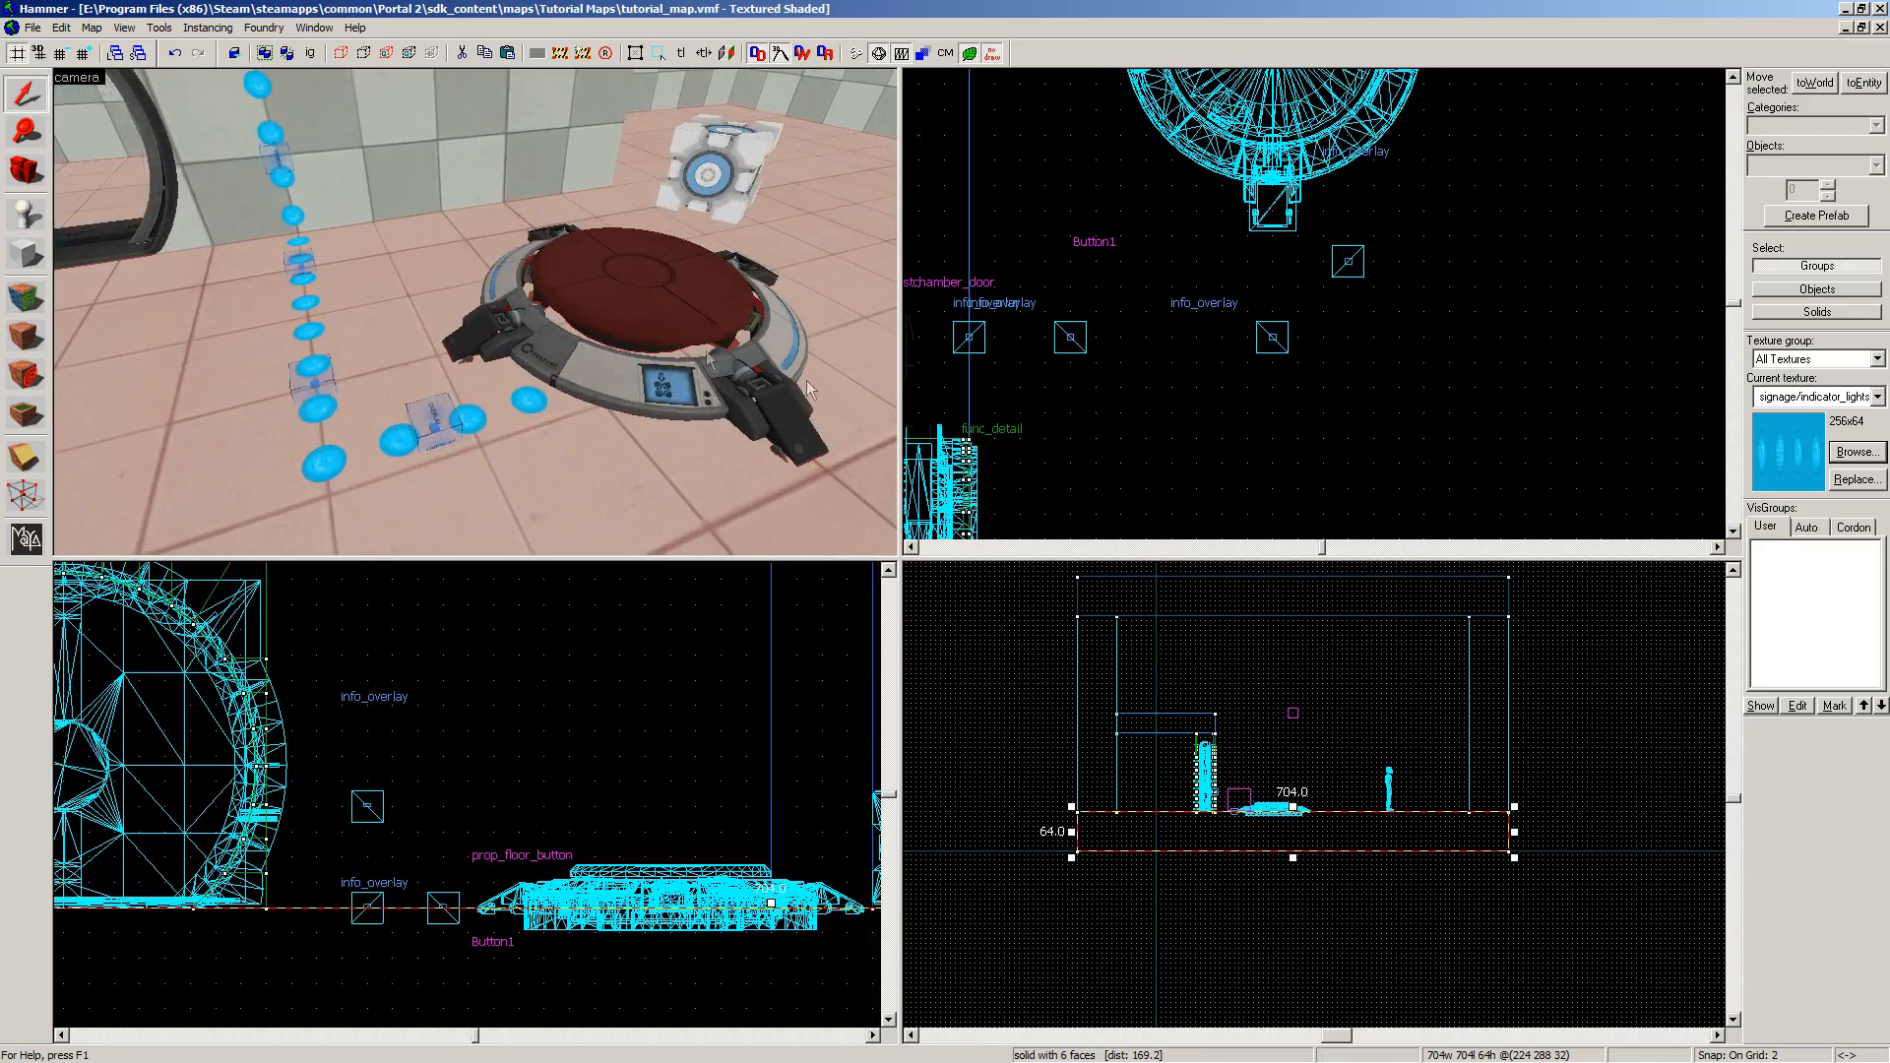
pyautogui.click(879, 128)
pyautogui.press('z')
pyautogui.press('d')
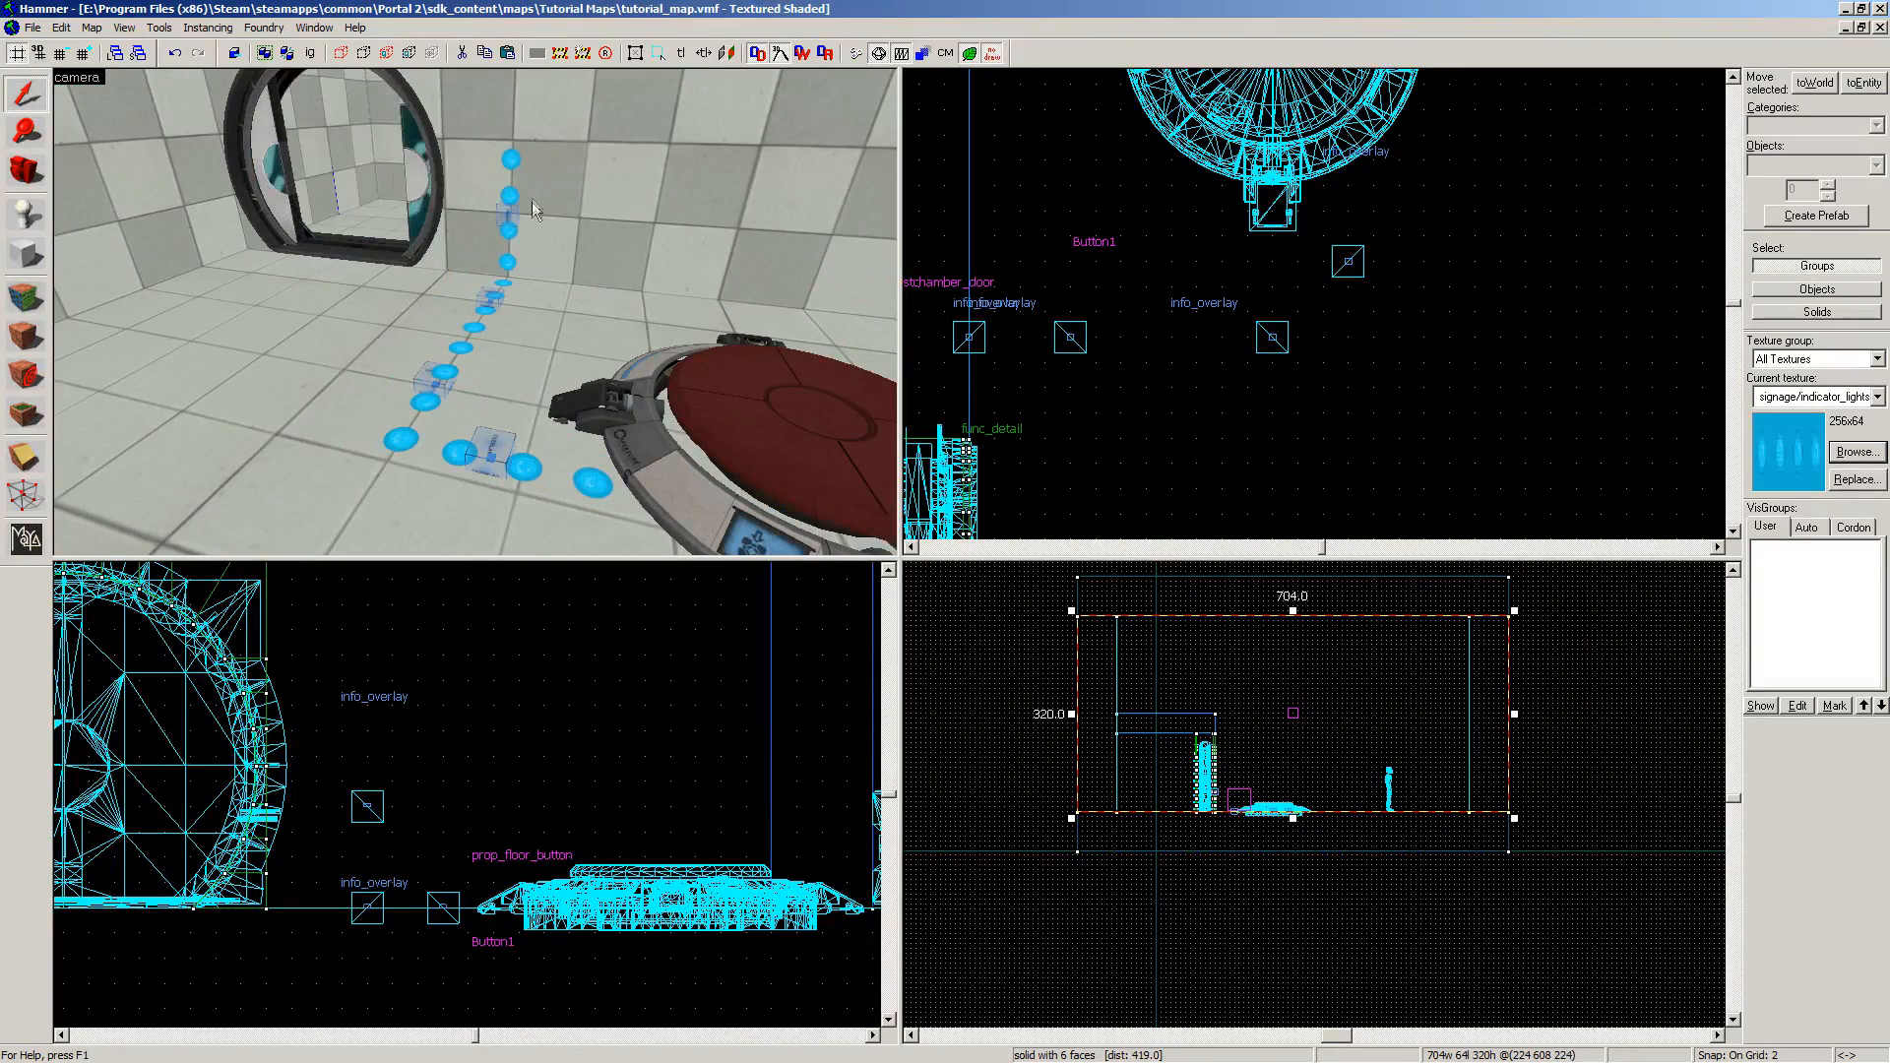
# Step: Select all four indicator light overlays together: the three floor strips and the strip on the wall beside the door
pyautogui.click(509, 218)
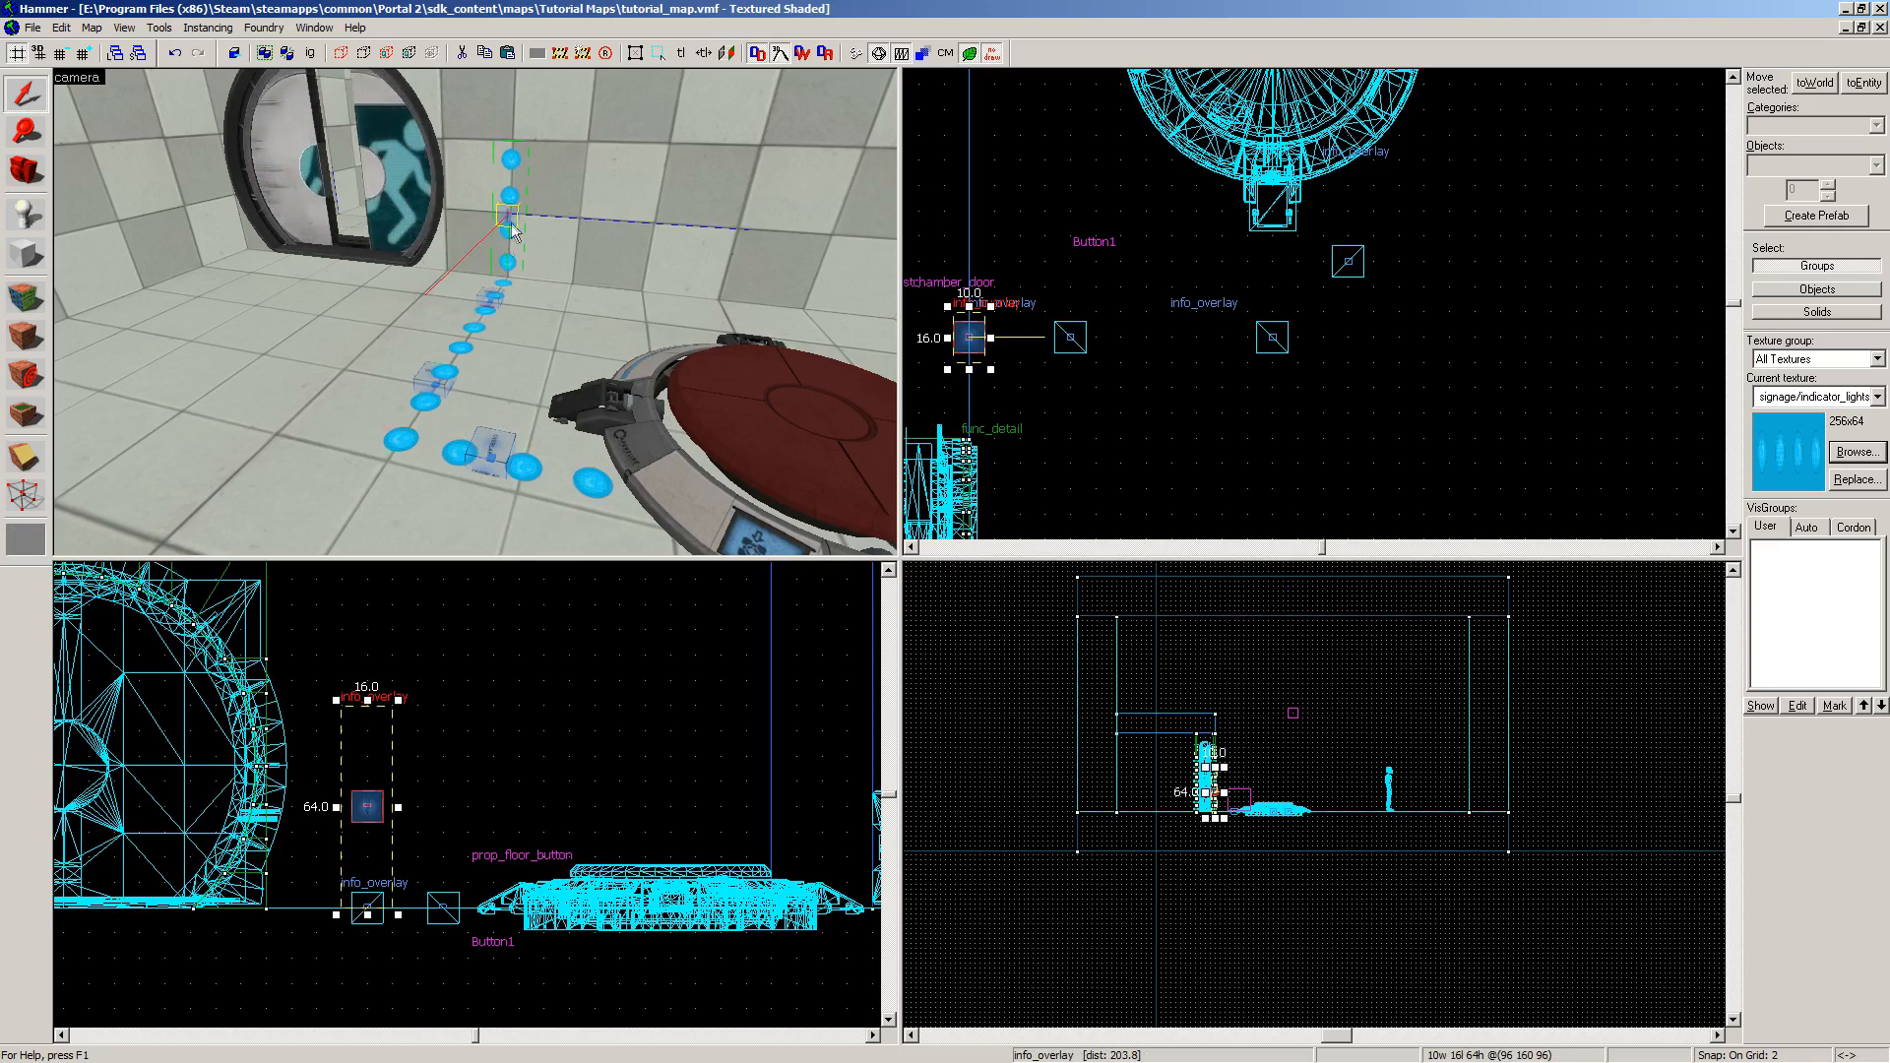
pyautogui.click(494, 455)
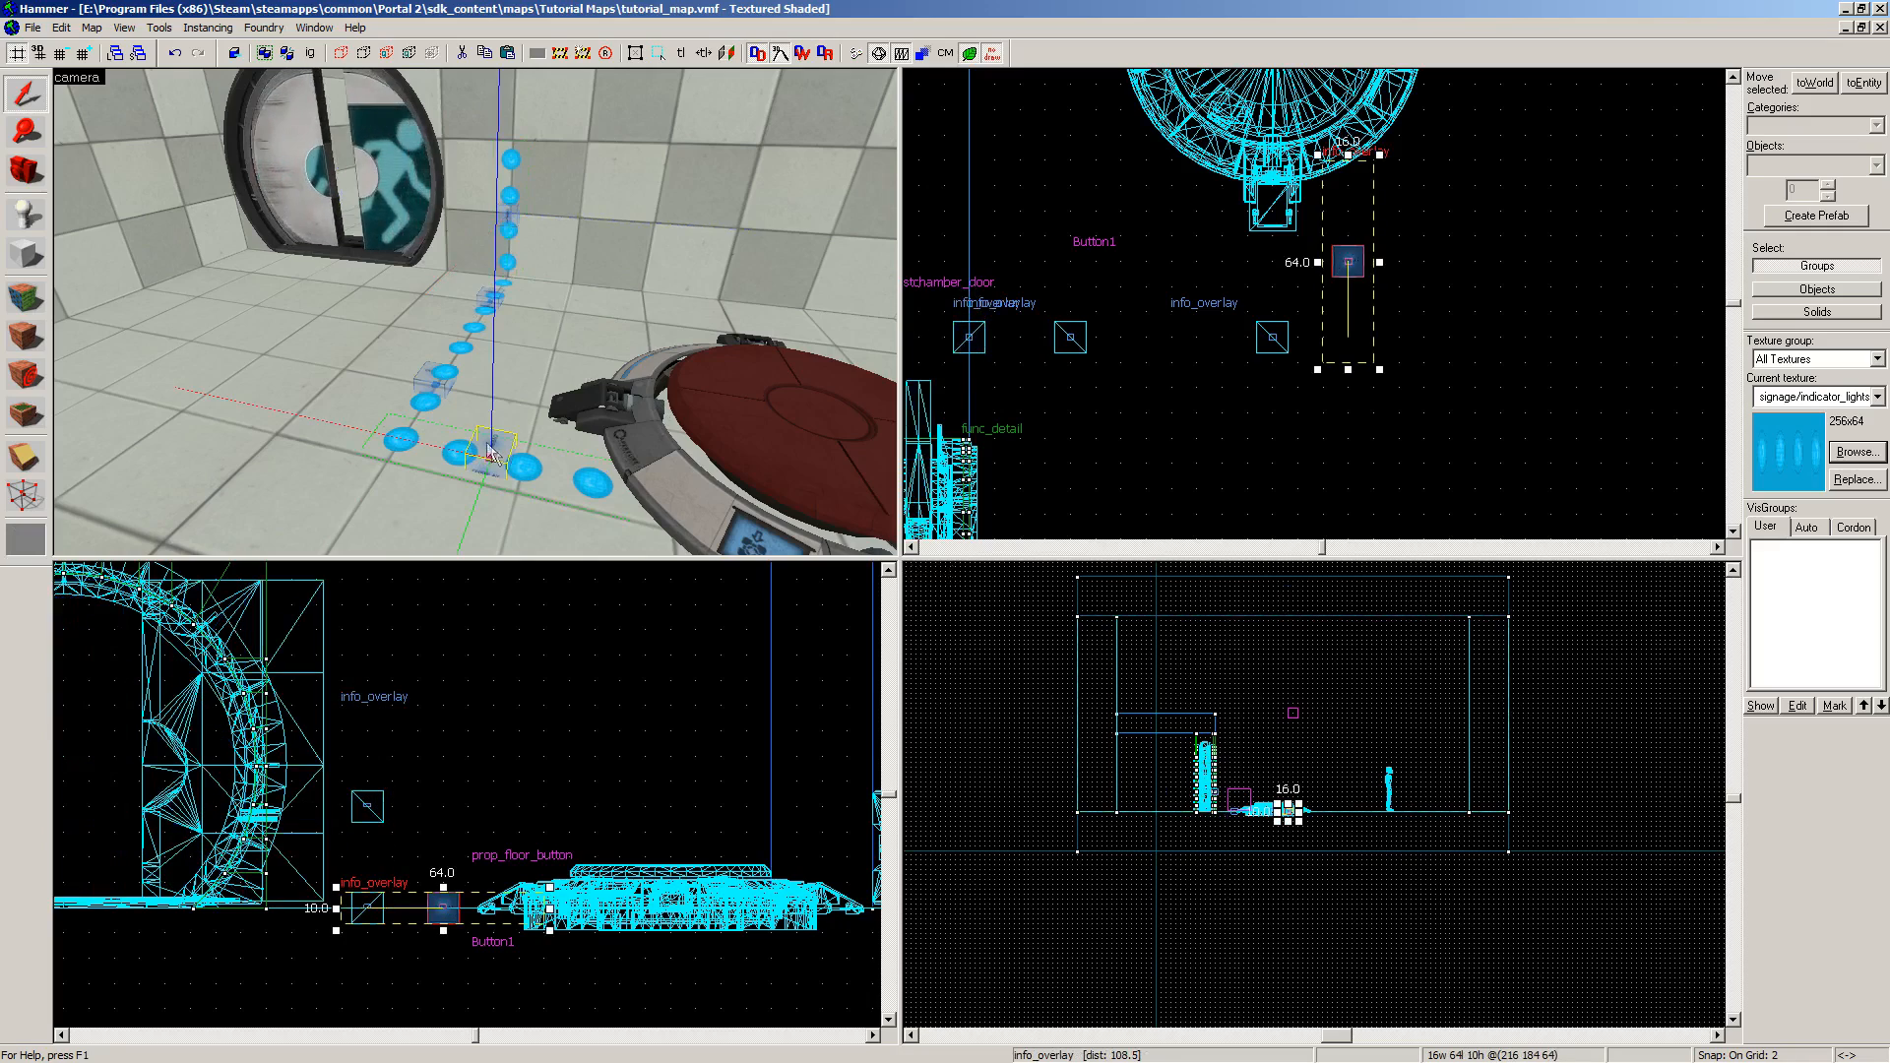
pyautogui.keyDown('ctrl'); pyautogui.click(431, 381); pyautogui.keyUp('ctrl')
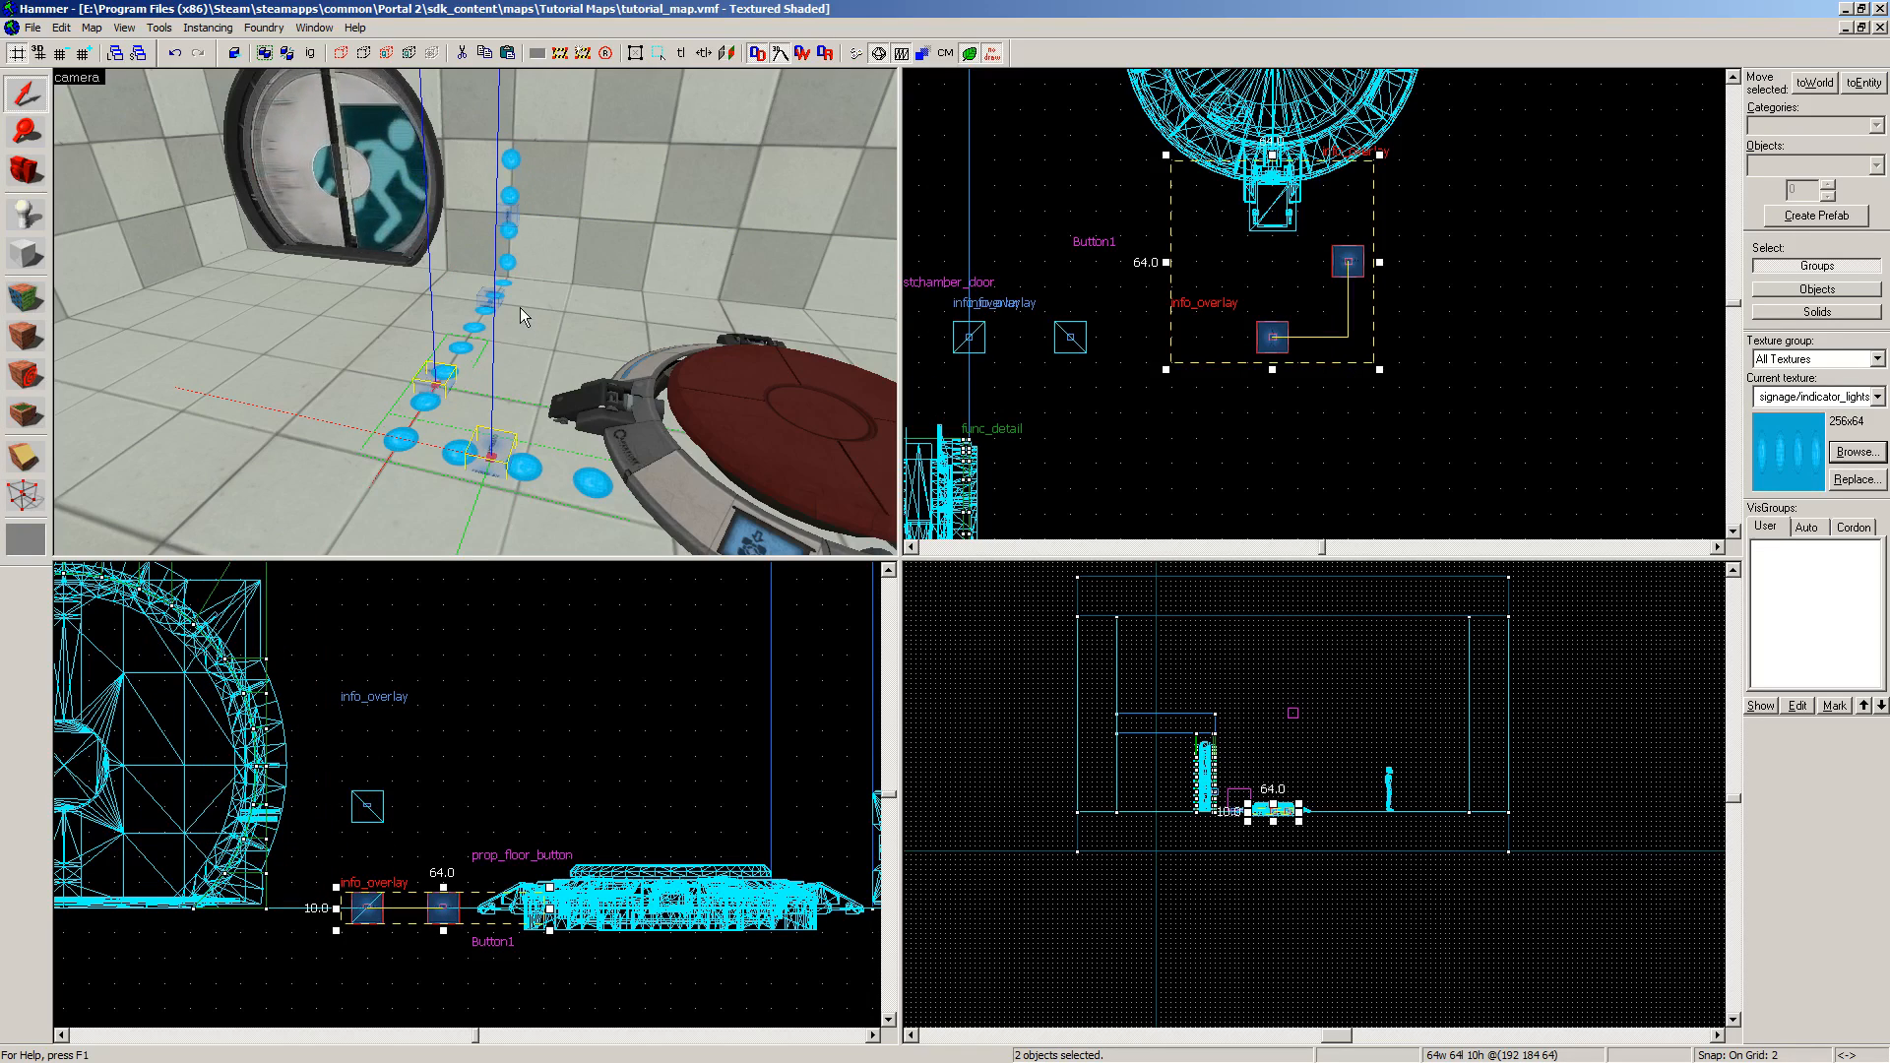
pyautogui.press('z')
pyautogui.press('d')
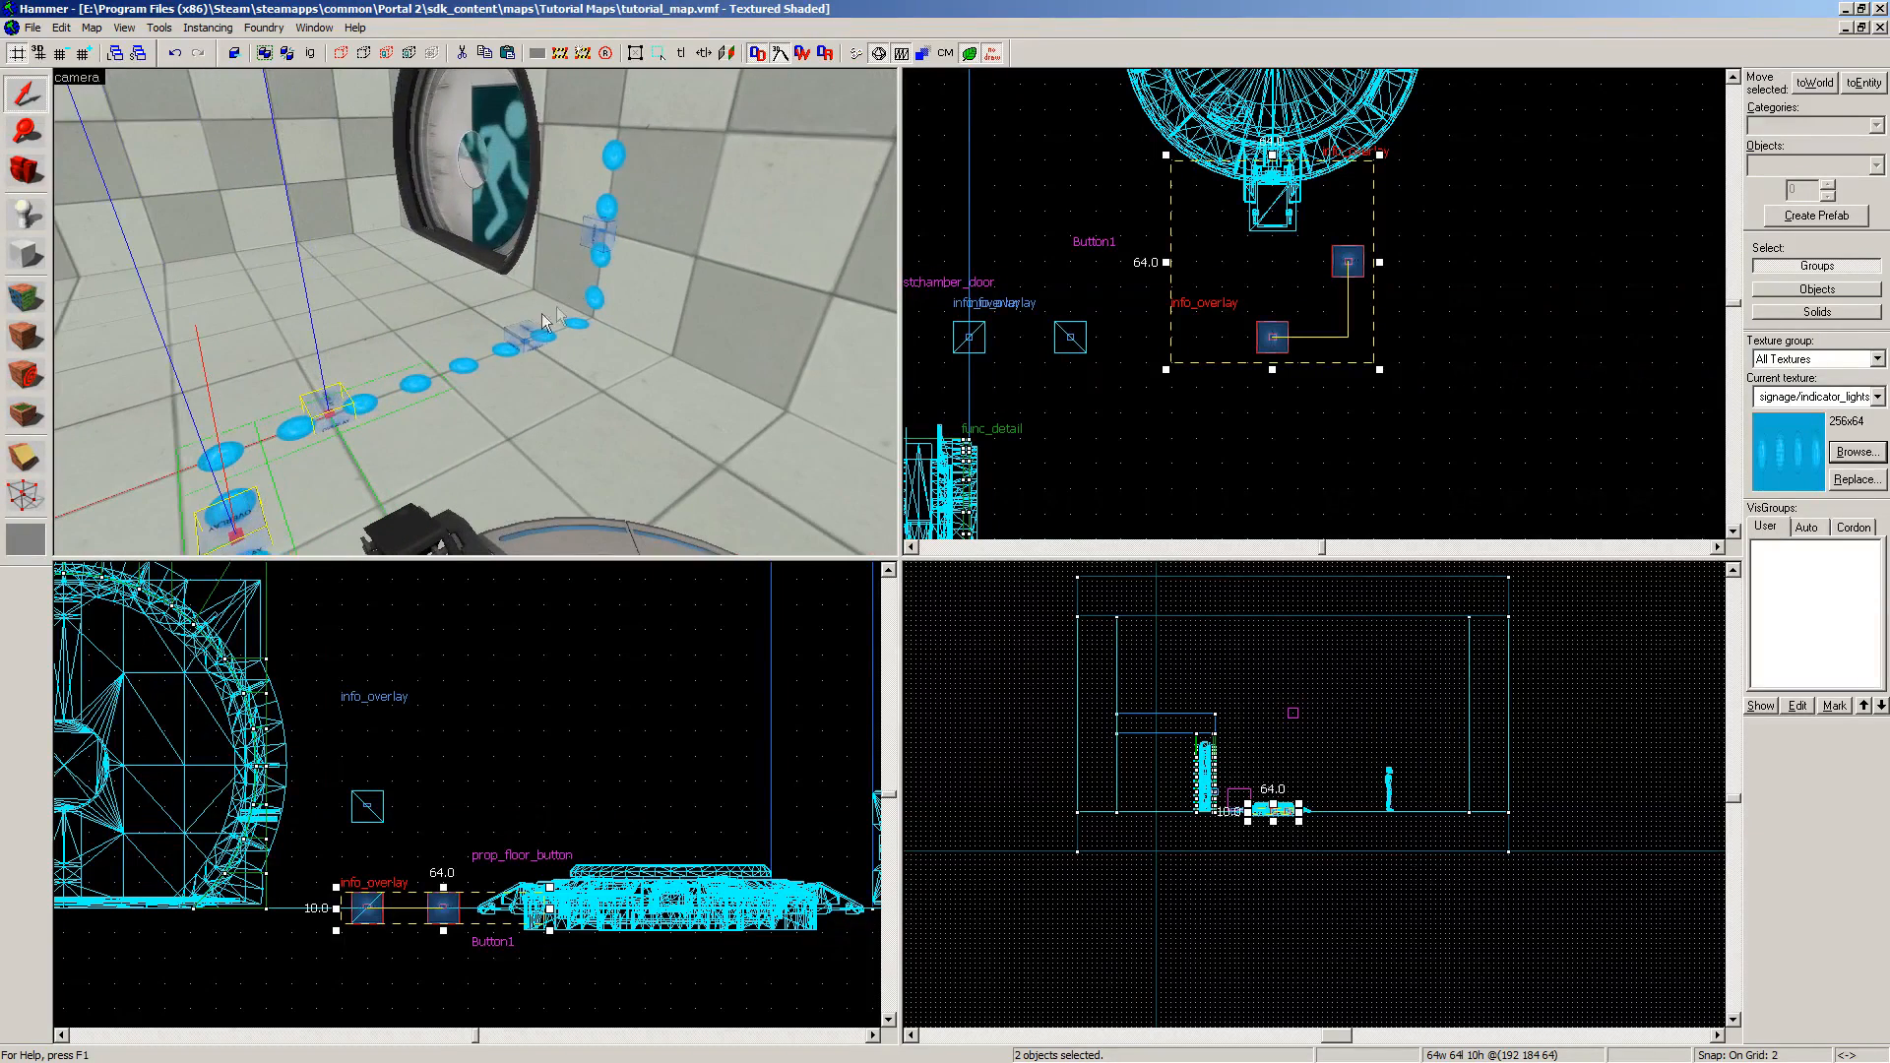
pyautogui.keyDown('ctrl'); pyautogui.click(528, 334); pyautogui.keyUp('ctrl')
pyautogui.keyDown('ctrl'); pyautogui.click(599, 236); pyautogui.keyUp('ctrl')
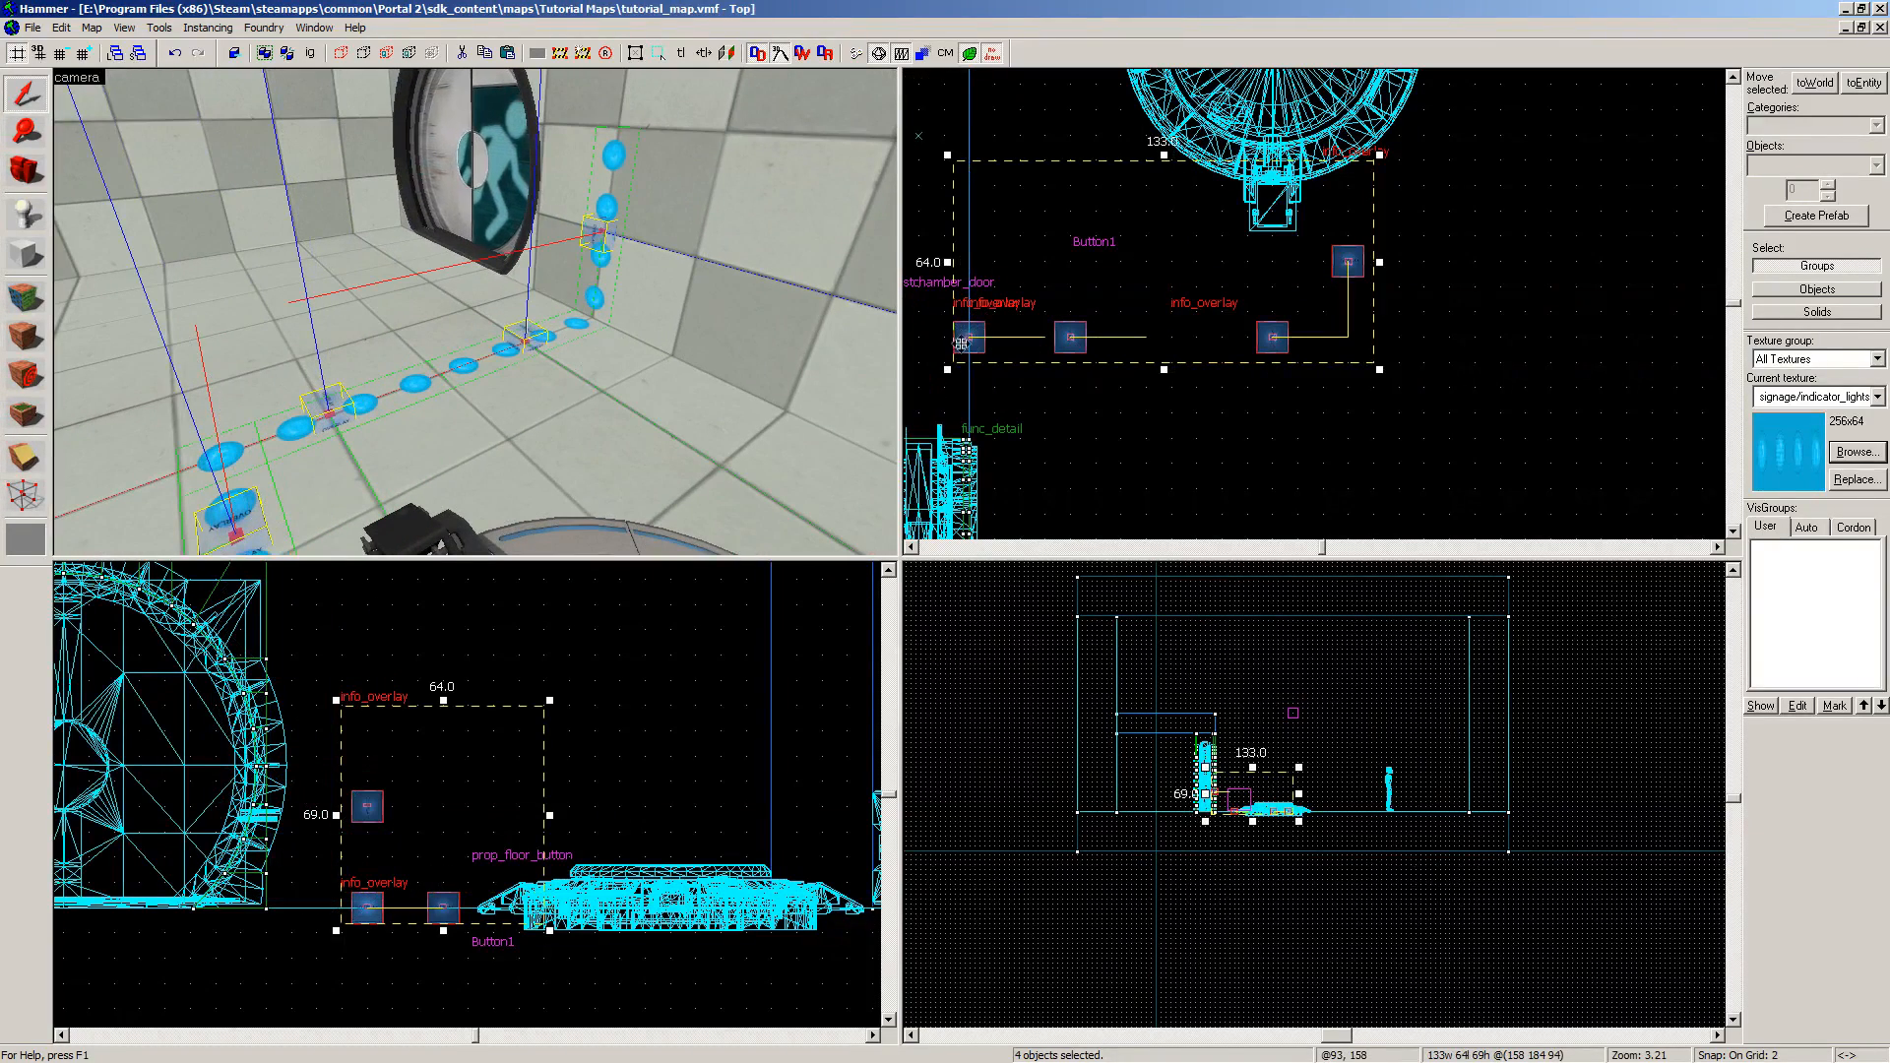
# Step: Give the four selected overlays the shared name indicator_lights in their object properties and apply it
pyautogui.rightClick(371, 805)
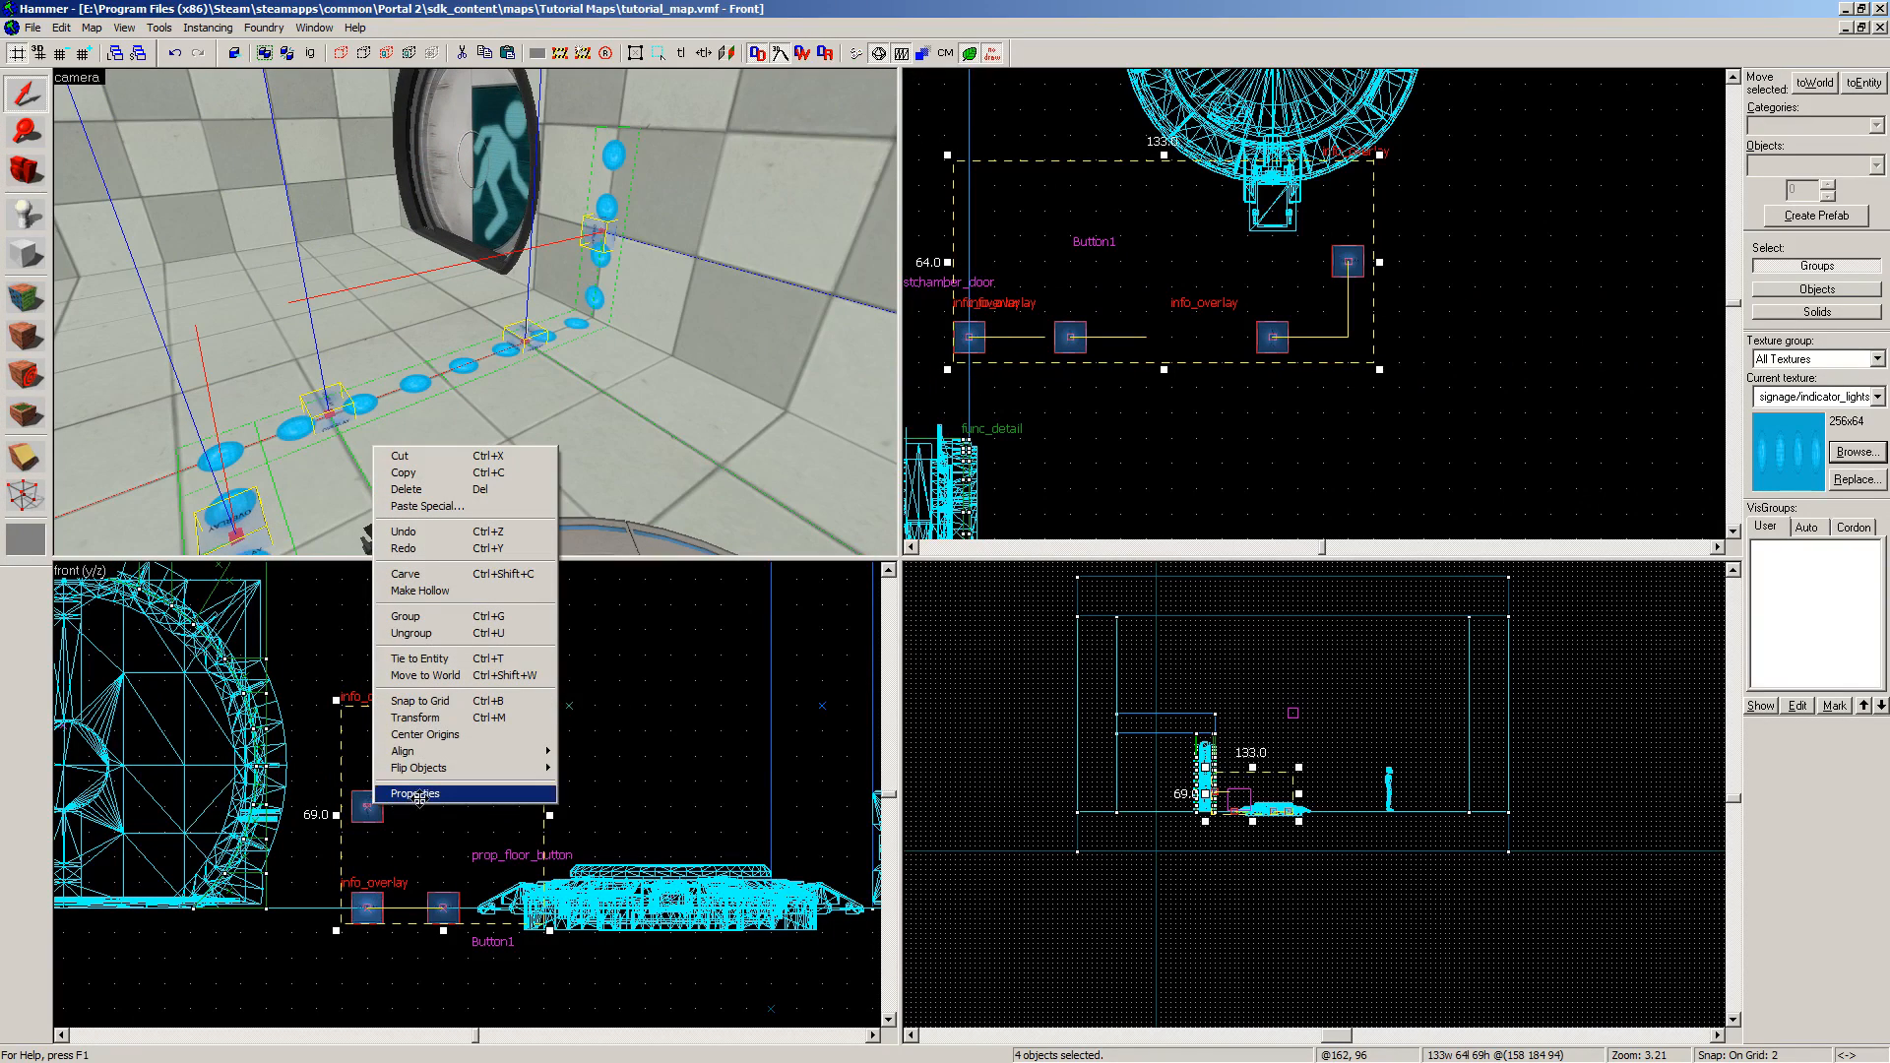
pyautogui.click(417, 794)
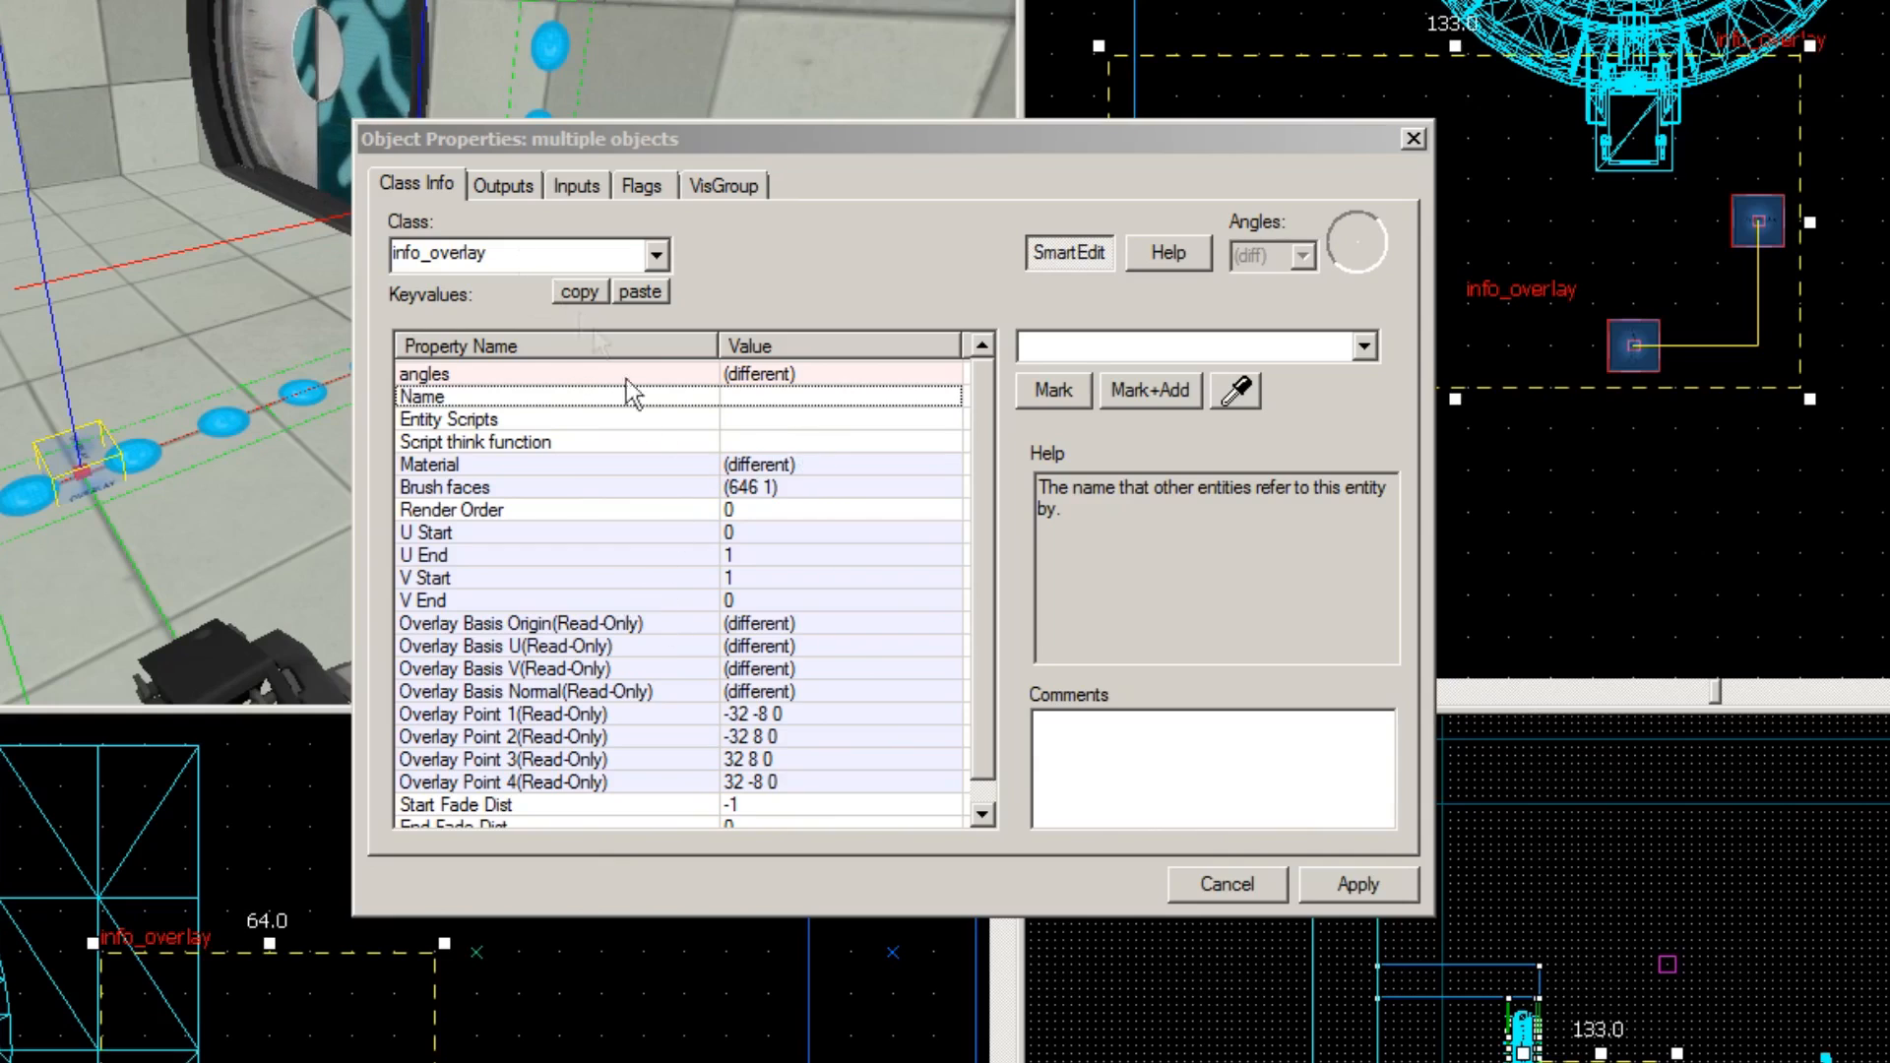
pyautogui.moveTo(689, 147); pyautogui.dragTo(1002, 49)
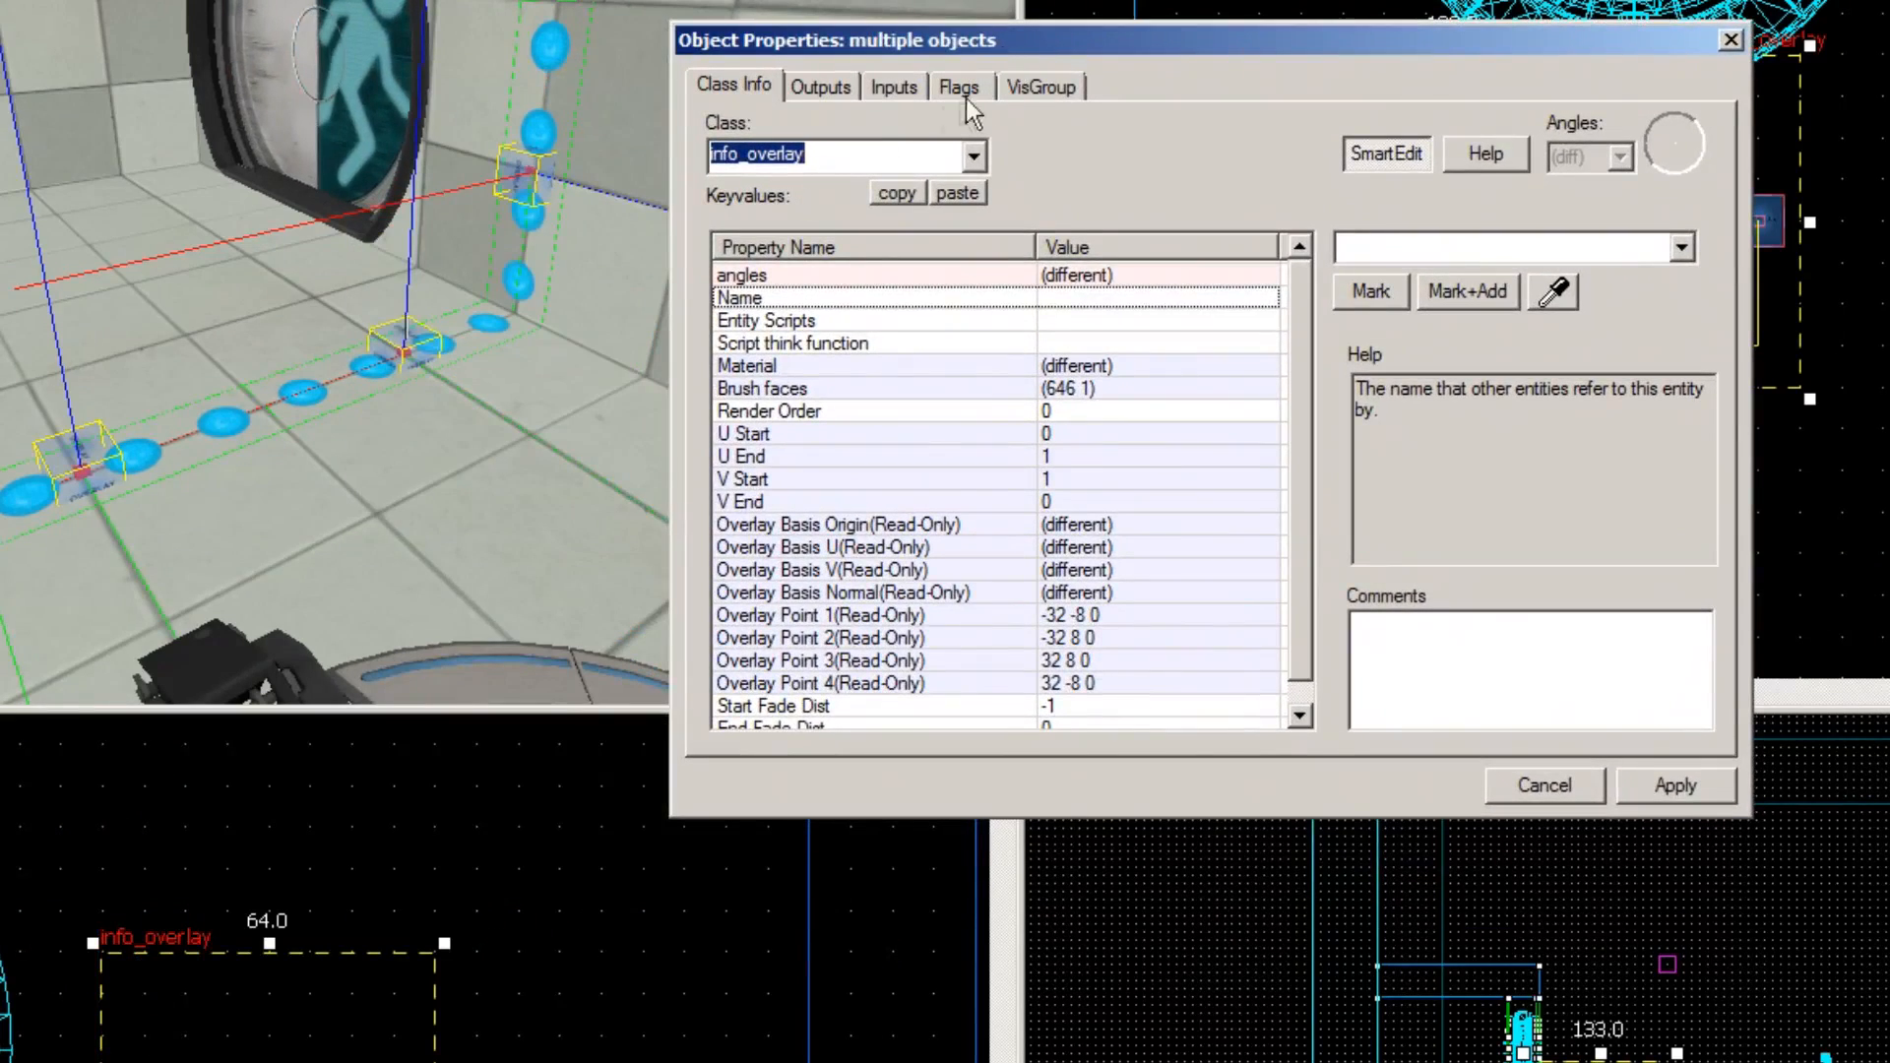
pyautogui.click(1434, 244)
pyautogui.write('indicator_lights')
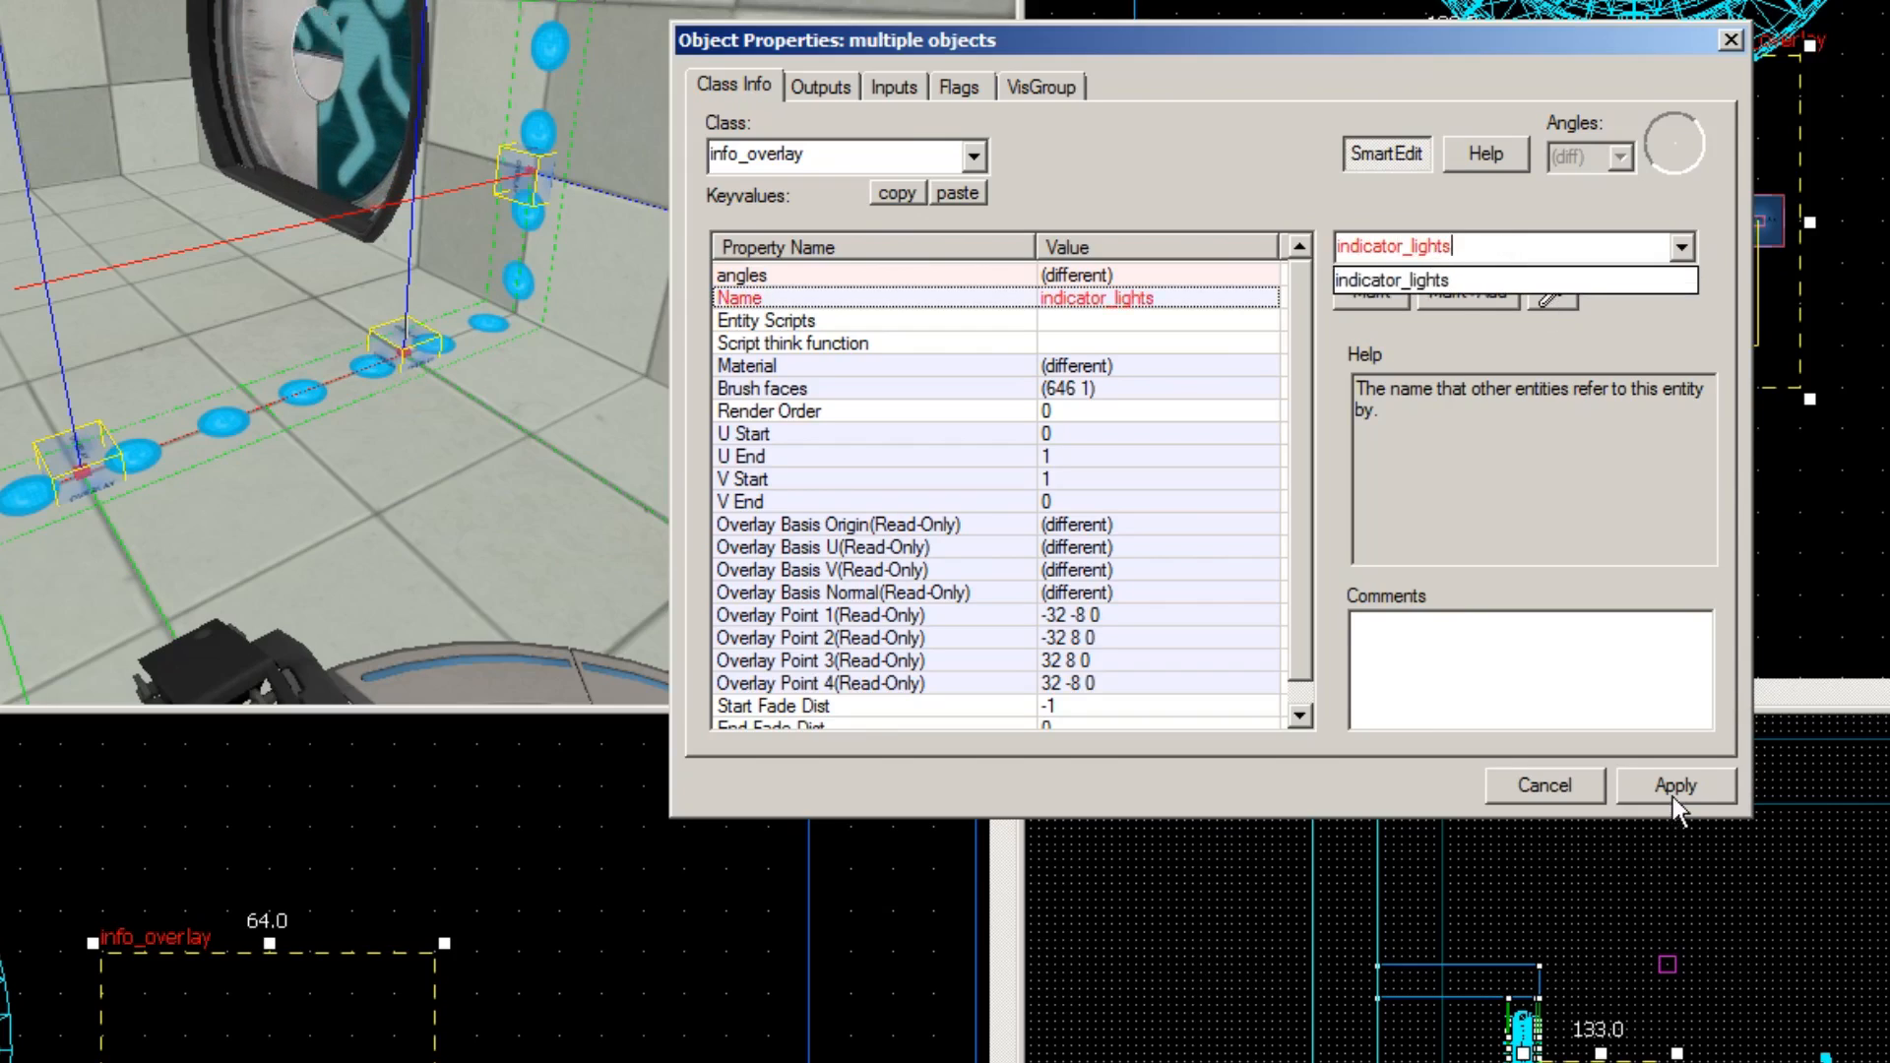
pyautogui.click(1673, 795)
pyautogui.click(1686, 773)
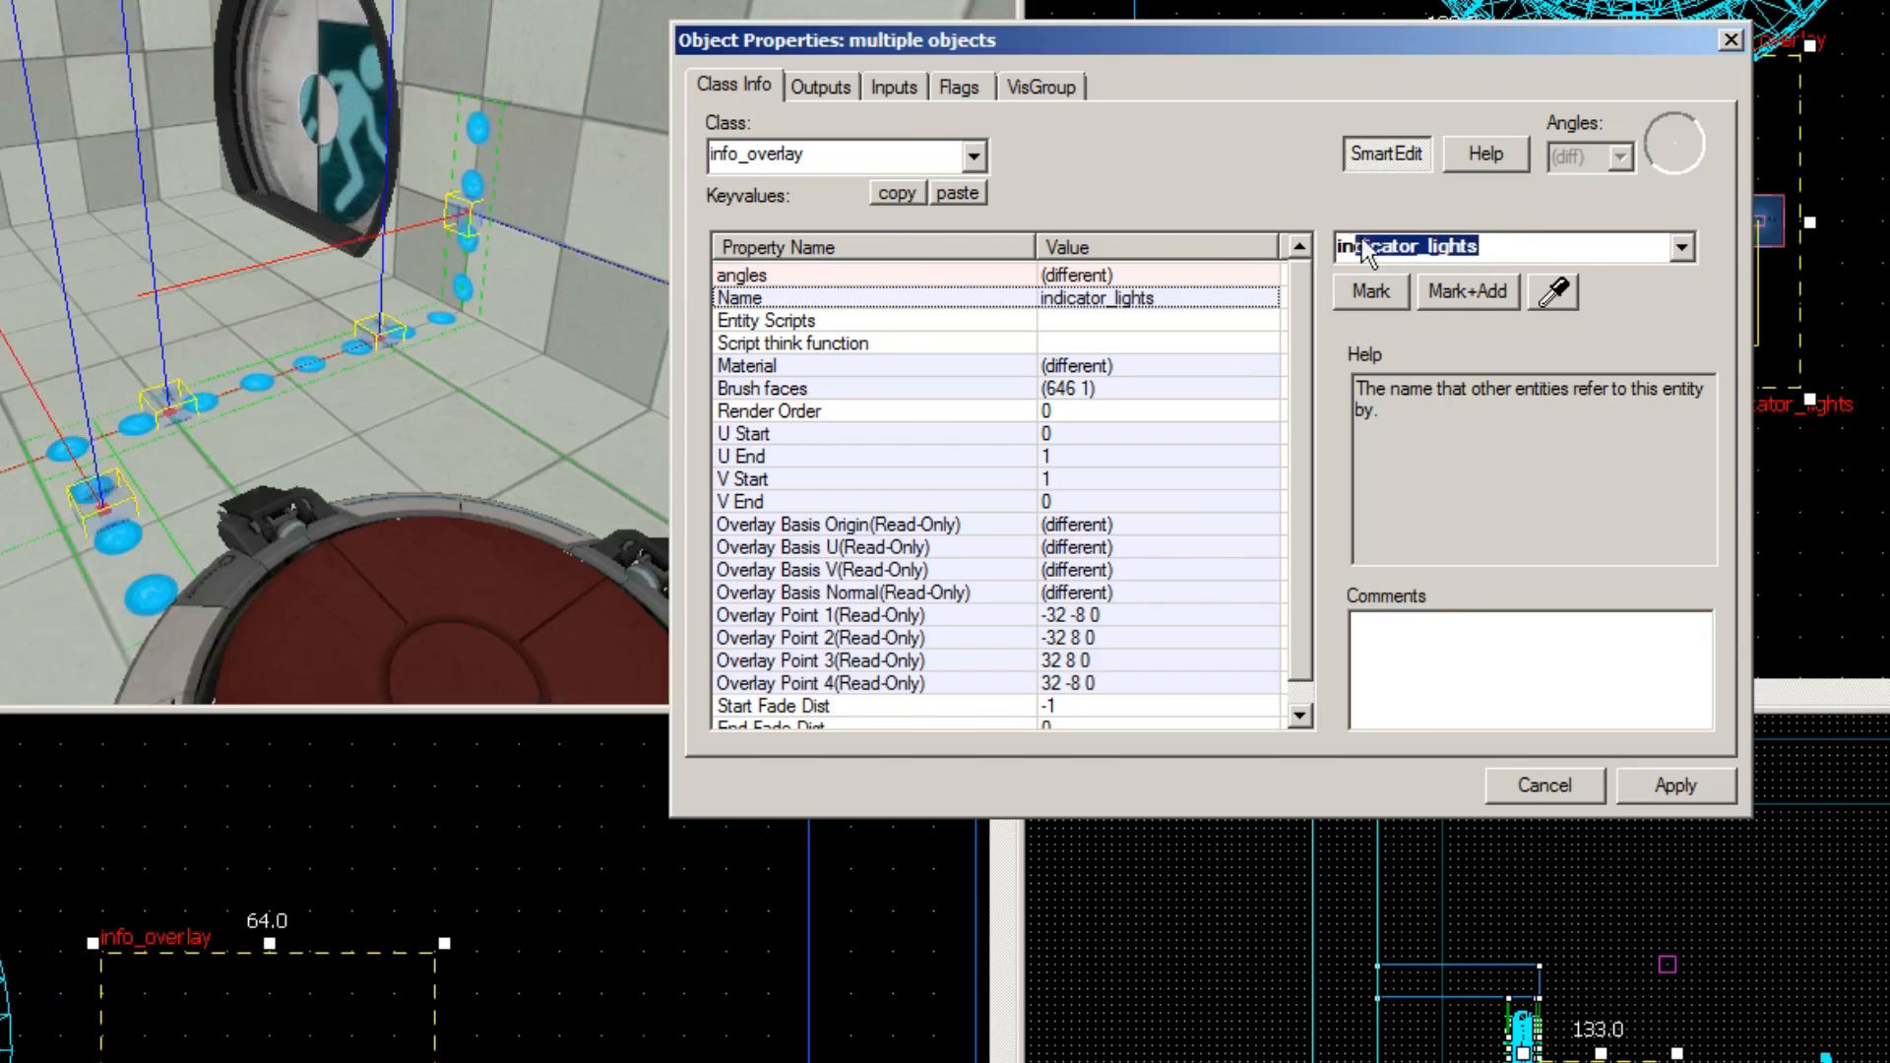
# Step: Compare the shared overlay name with the door's name, inspecting the door and one floor strip in the object properties
pyautogui.click(1547, 245)
pyautogui.moveTo(1526, 246)
pyautogui.mouseDown()
pyautogui.moveTo(1317, 252)
pyautogui.moveTo(1504, 241)
pyautogui.mouseUp()
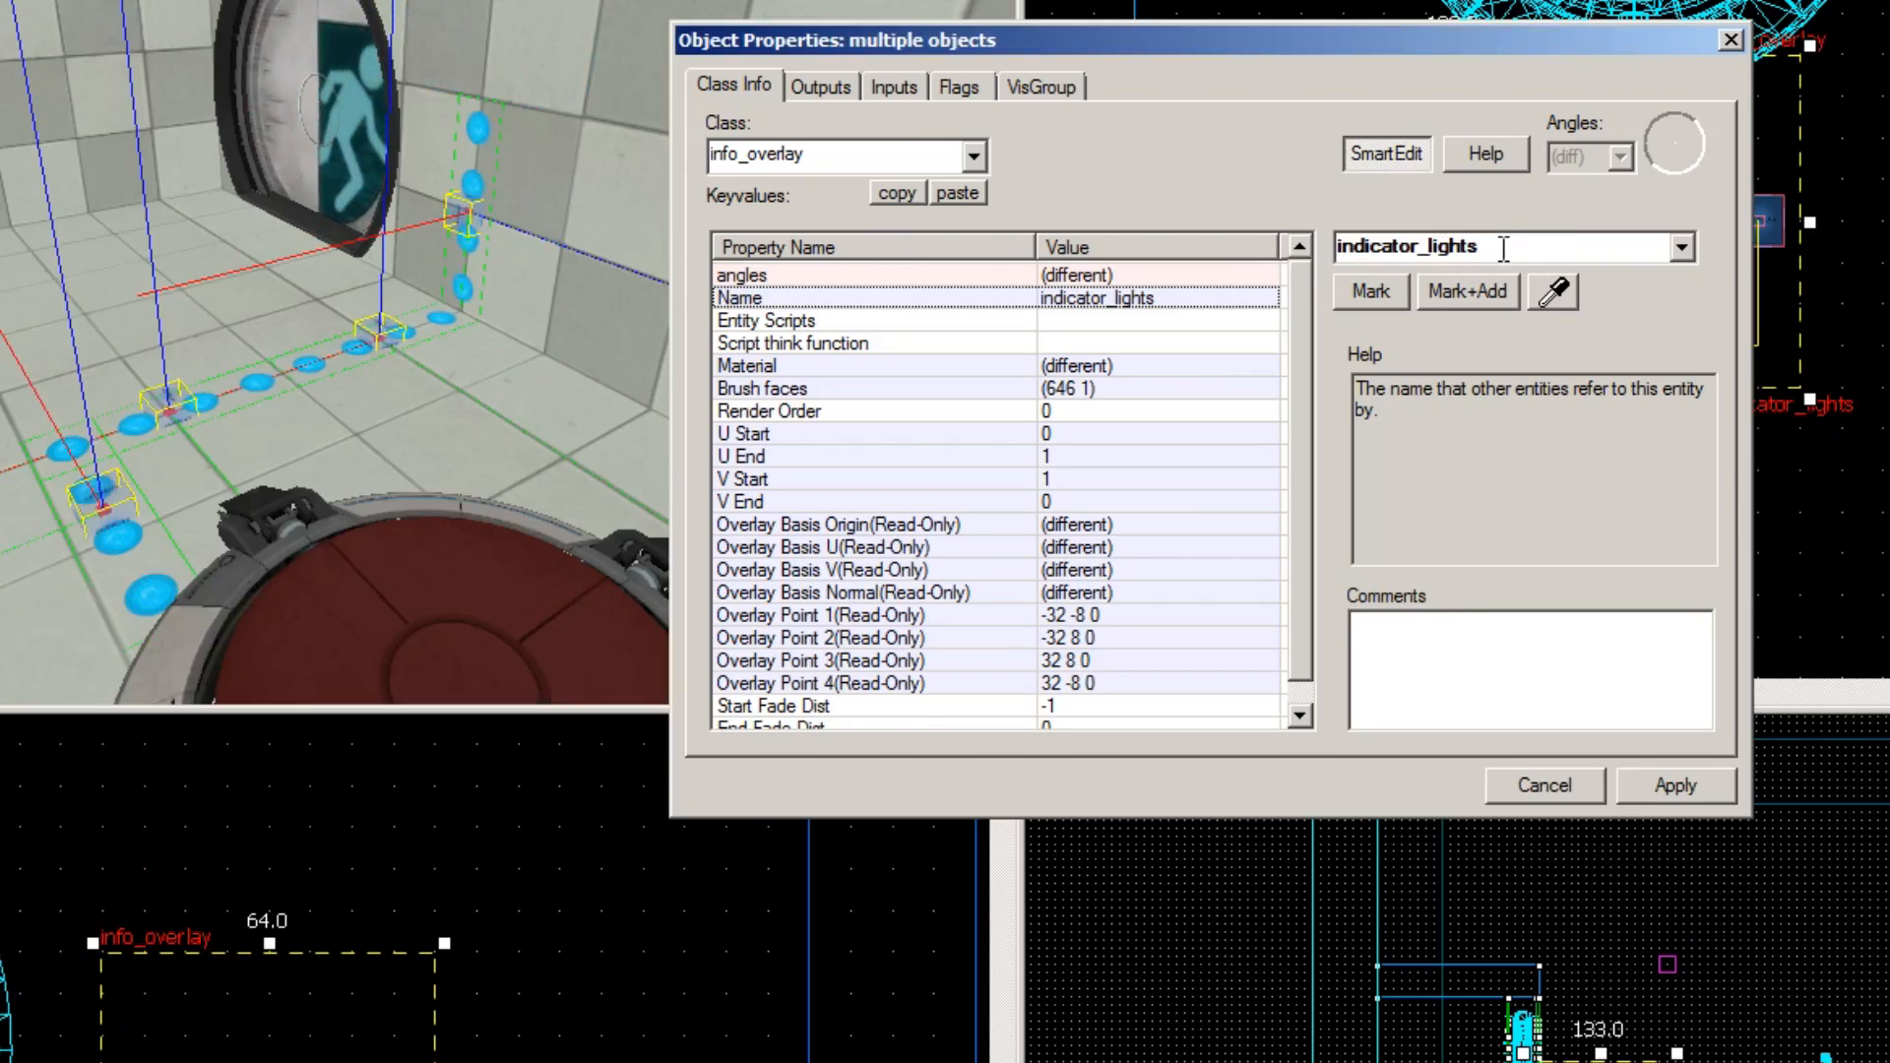
pyautogui.moveTo(1484, 250); pyautogui.dragTo(1522, 257)
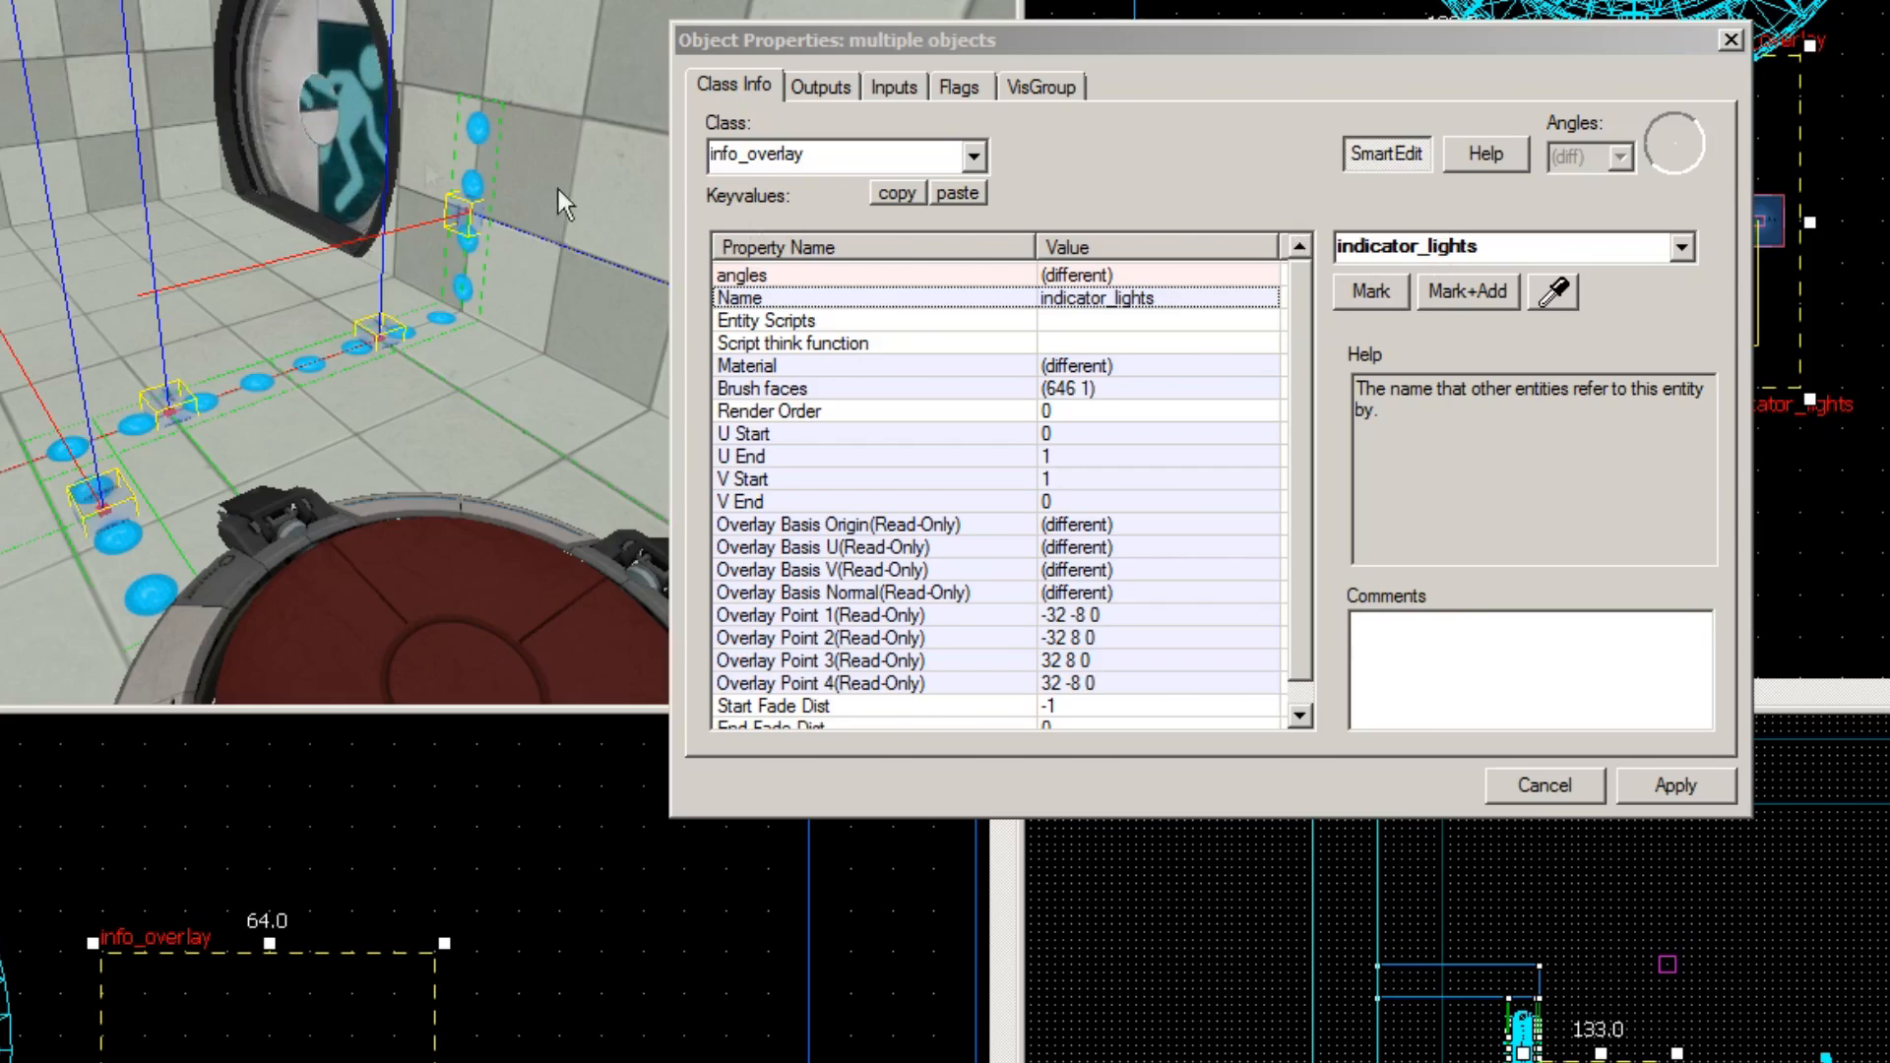
pyautogui.click(299, 31)
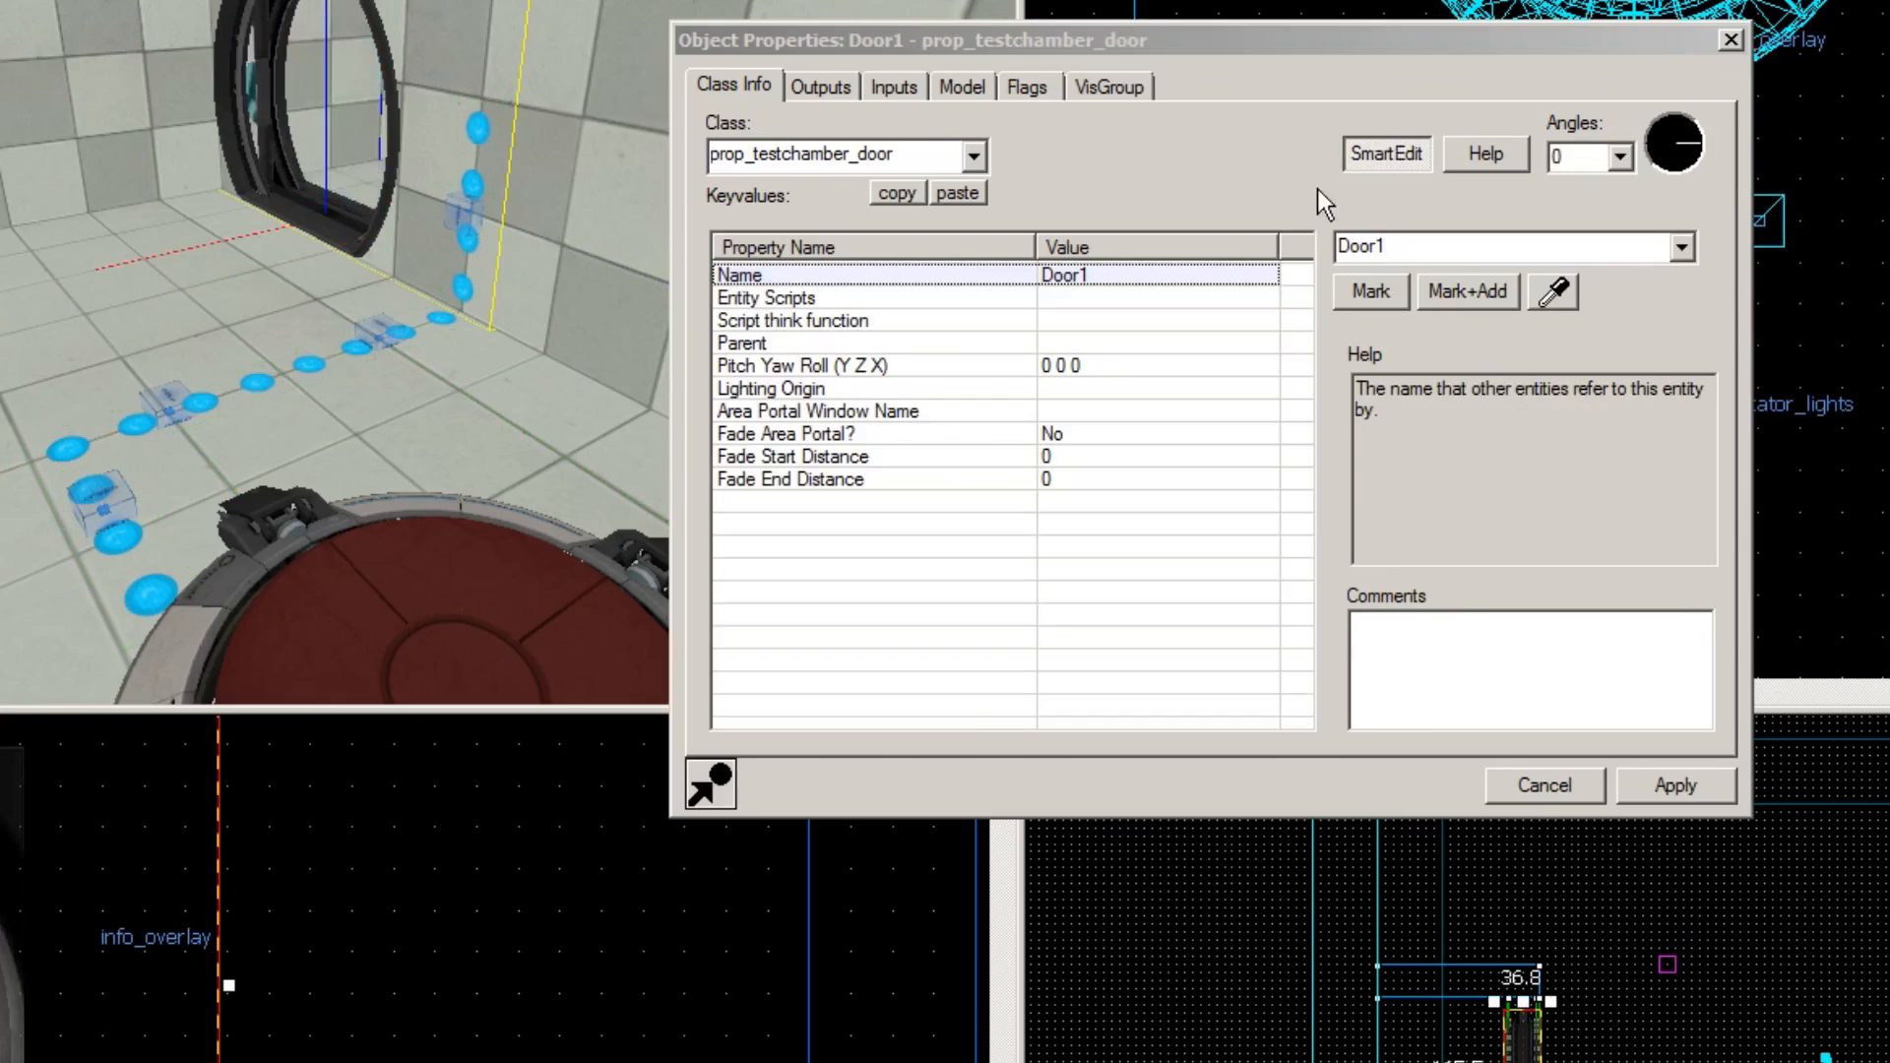
pyautogui.moveTo(1429, 248); pyautogui.dragTo(1285, 246)
pyautogui.click(1412, 253)
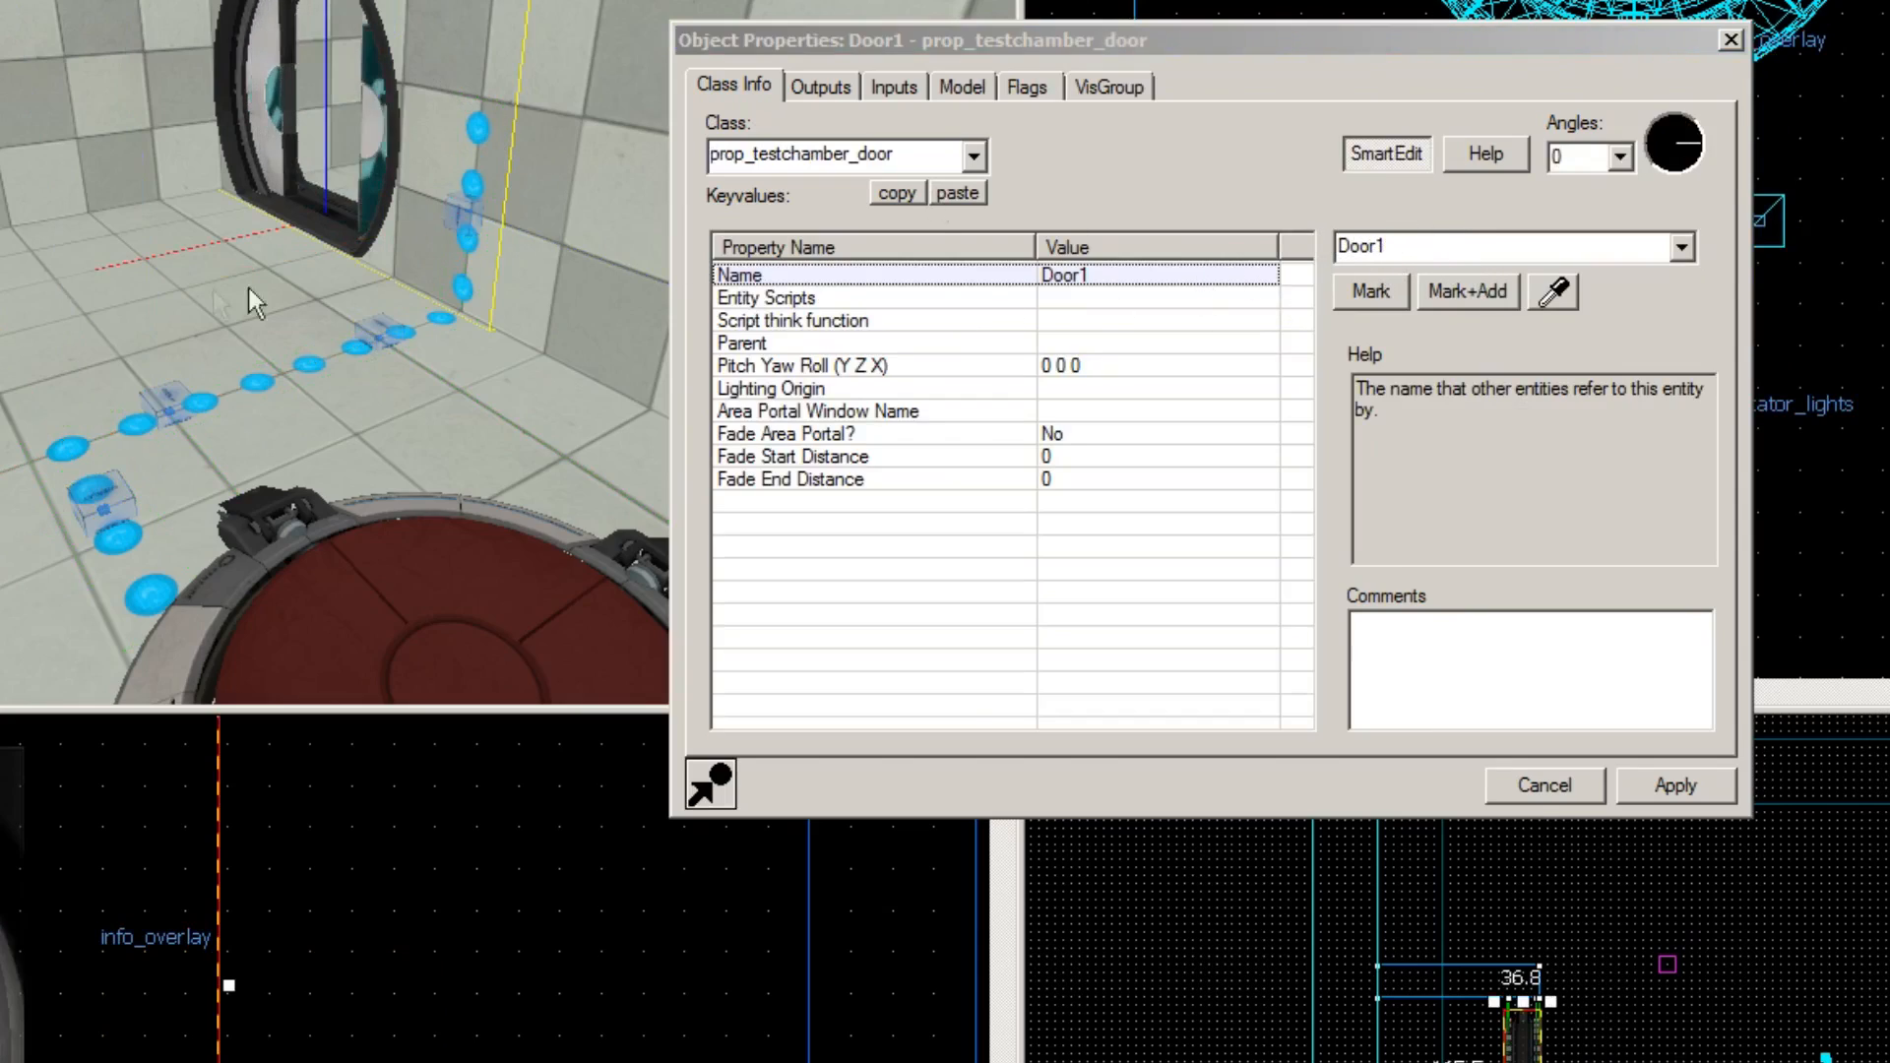
pyautogui.click(177, 399)
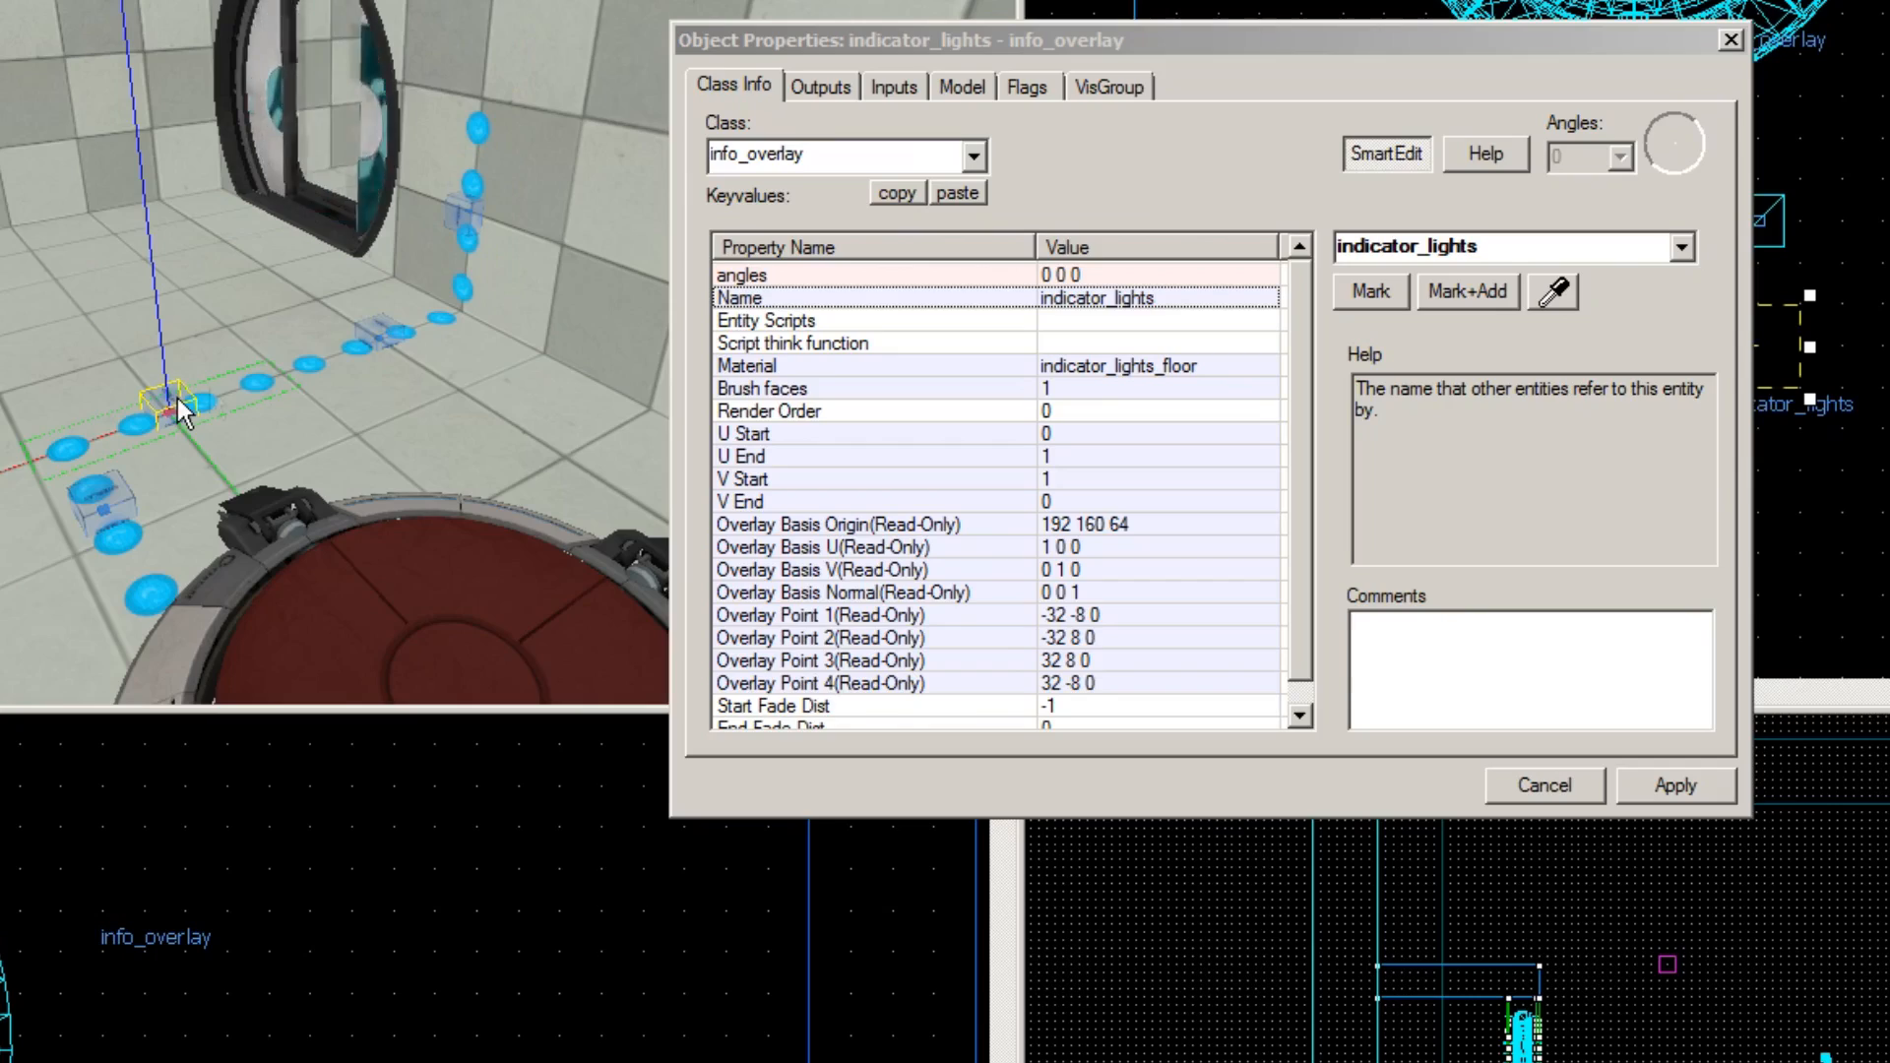
pyautogui.click(1501, 246)
pyautogui.click(1551, 246)
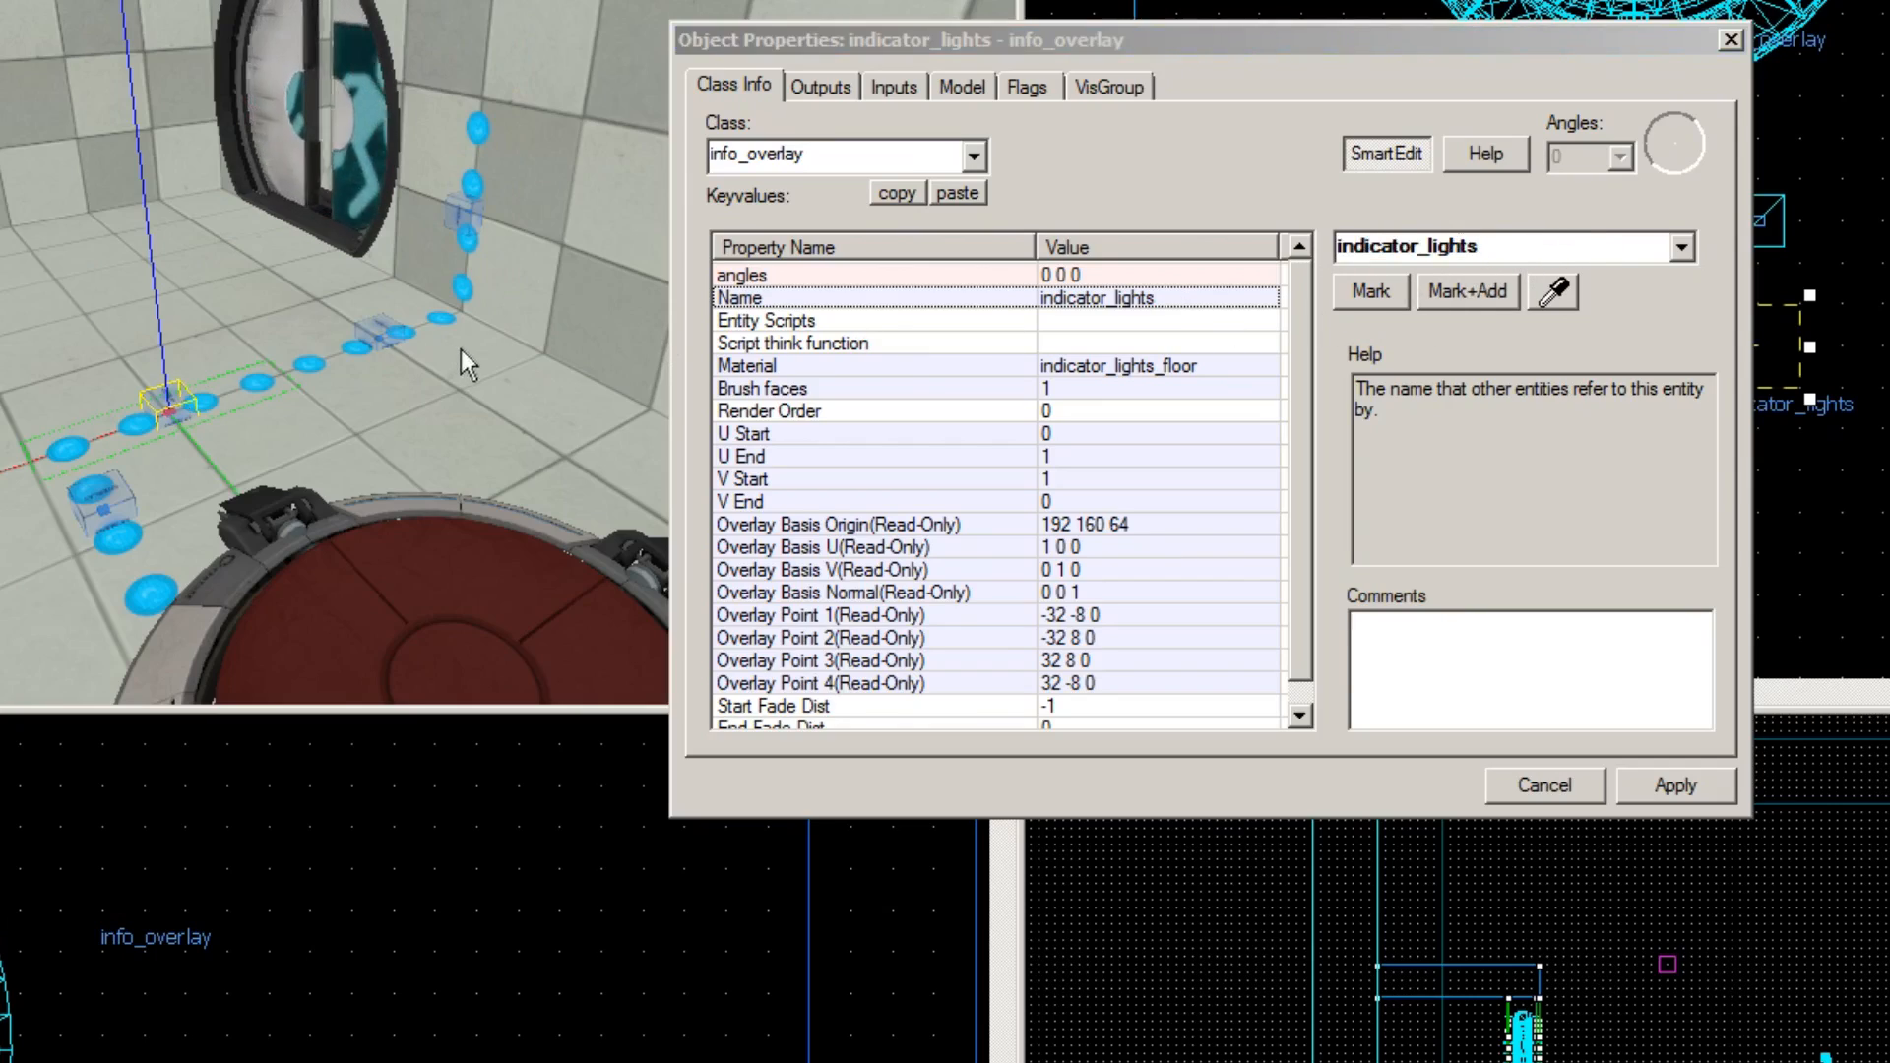
# Step: Check the name of each remaining floor strip and the wall strip, and close the object properties
pyautogui.press('z')
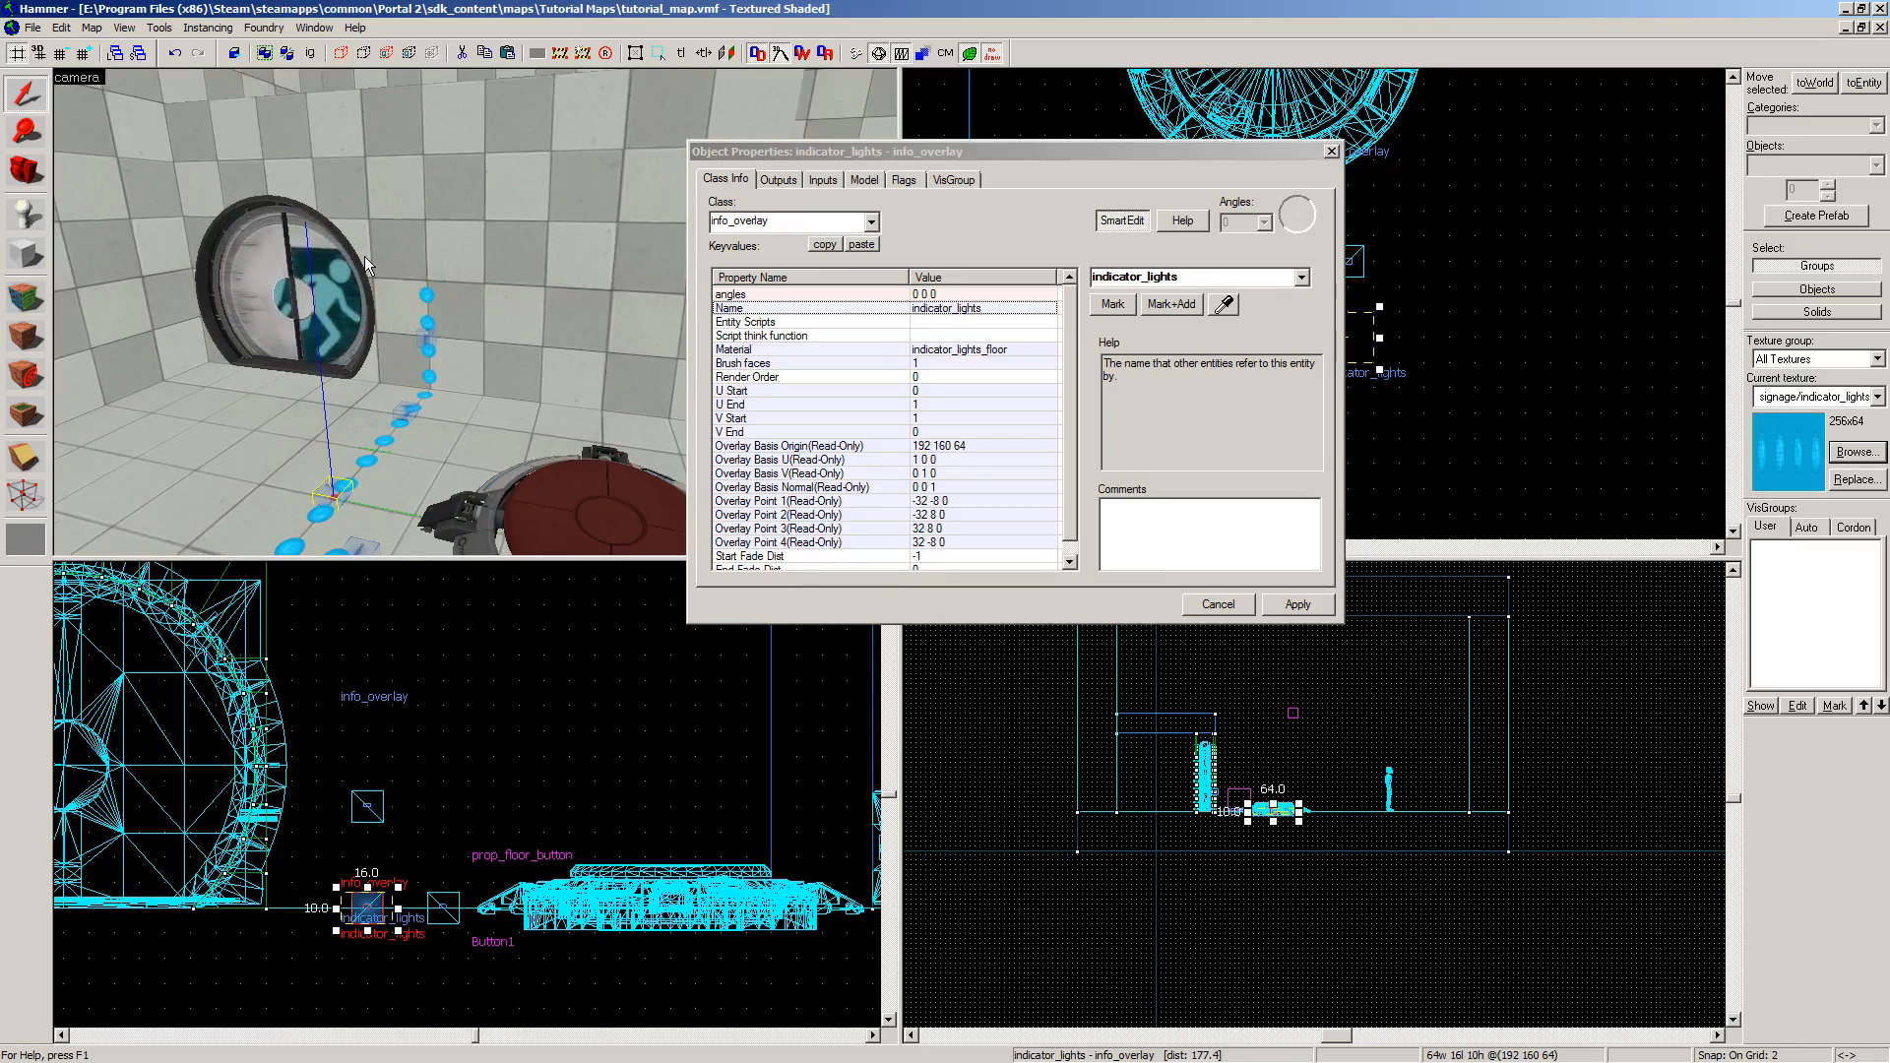
pyautogui.press('w')
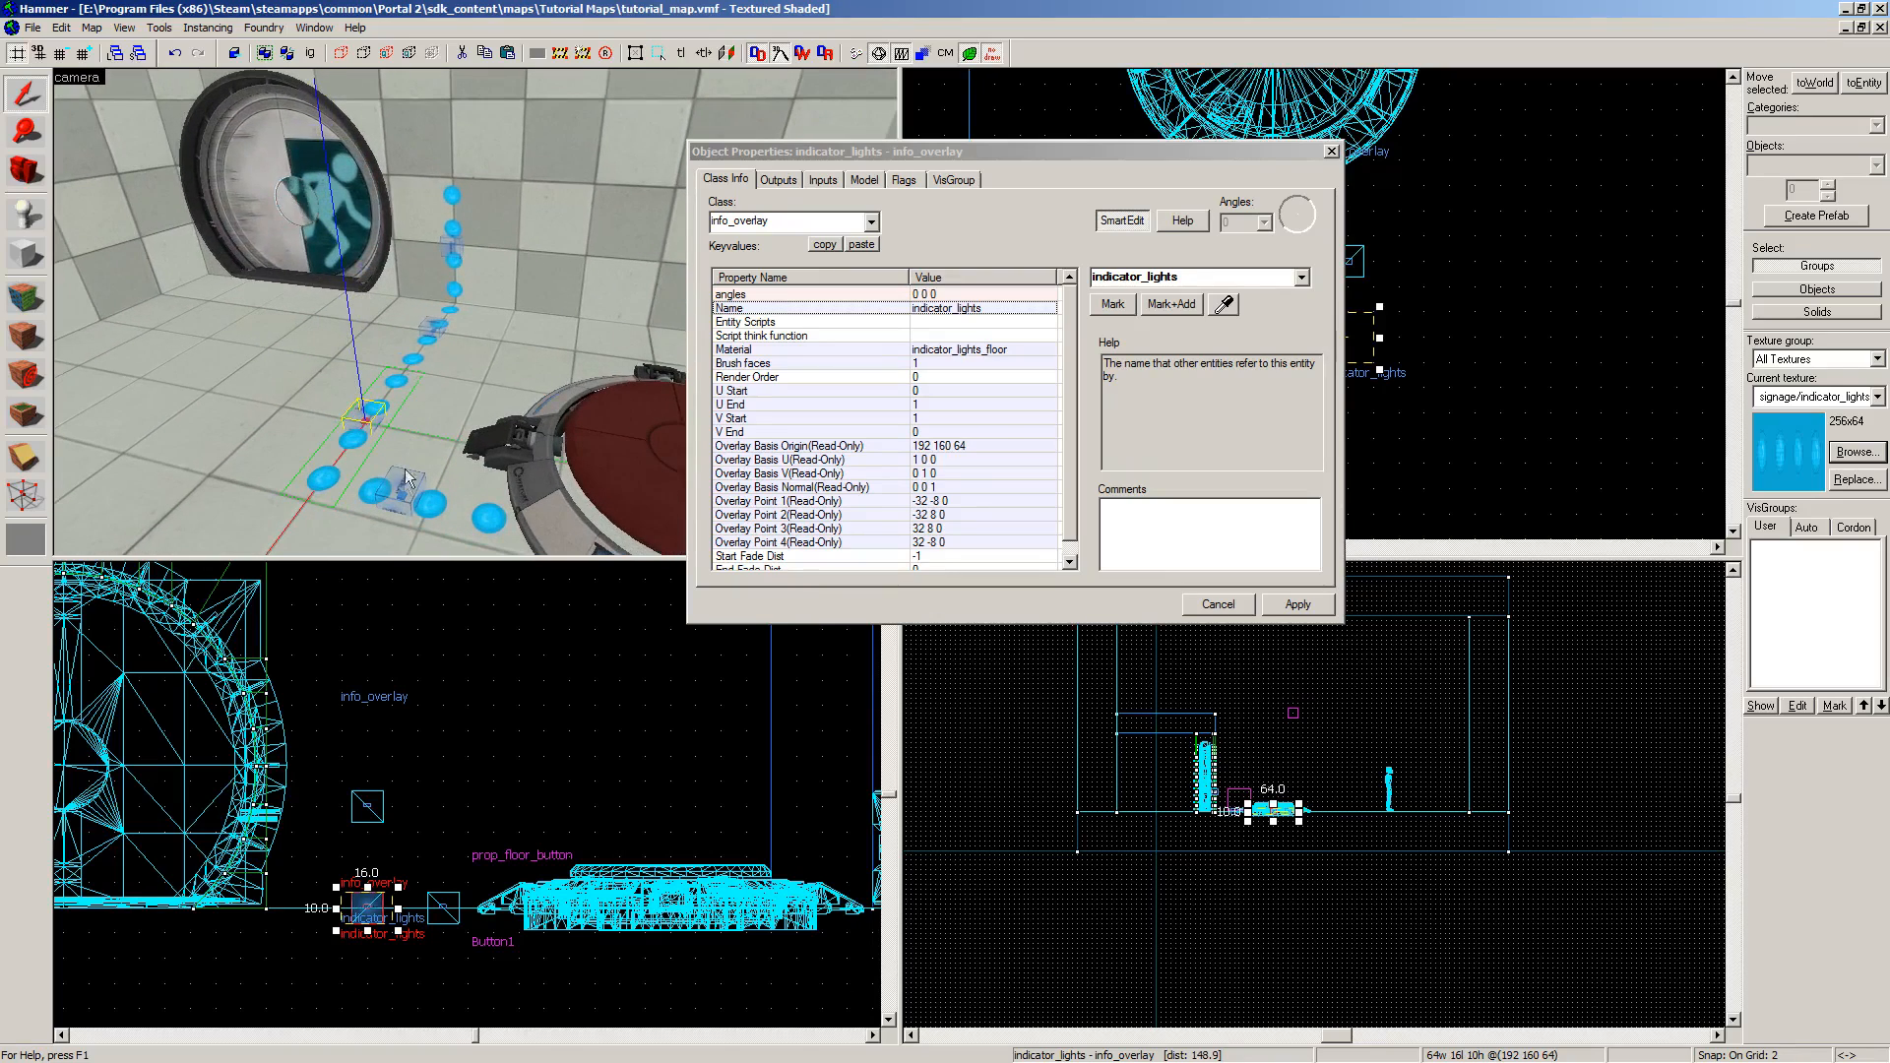
pyautogui.click(433, 333)
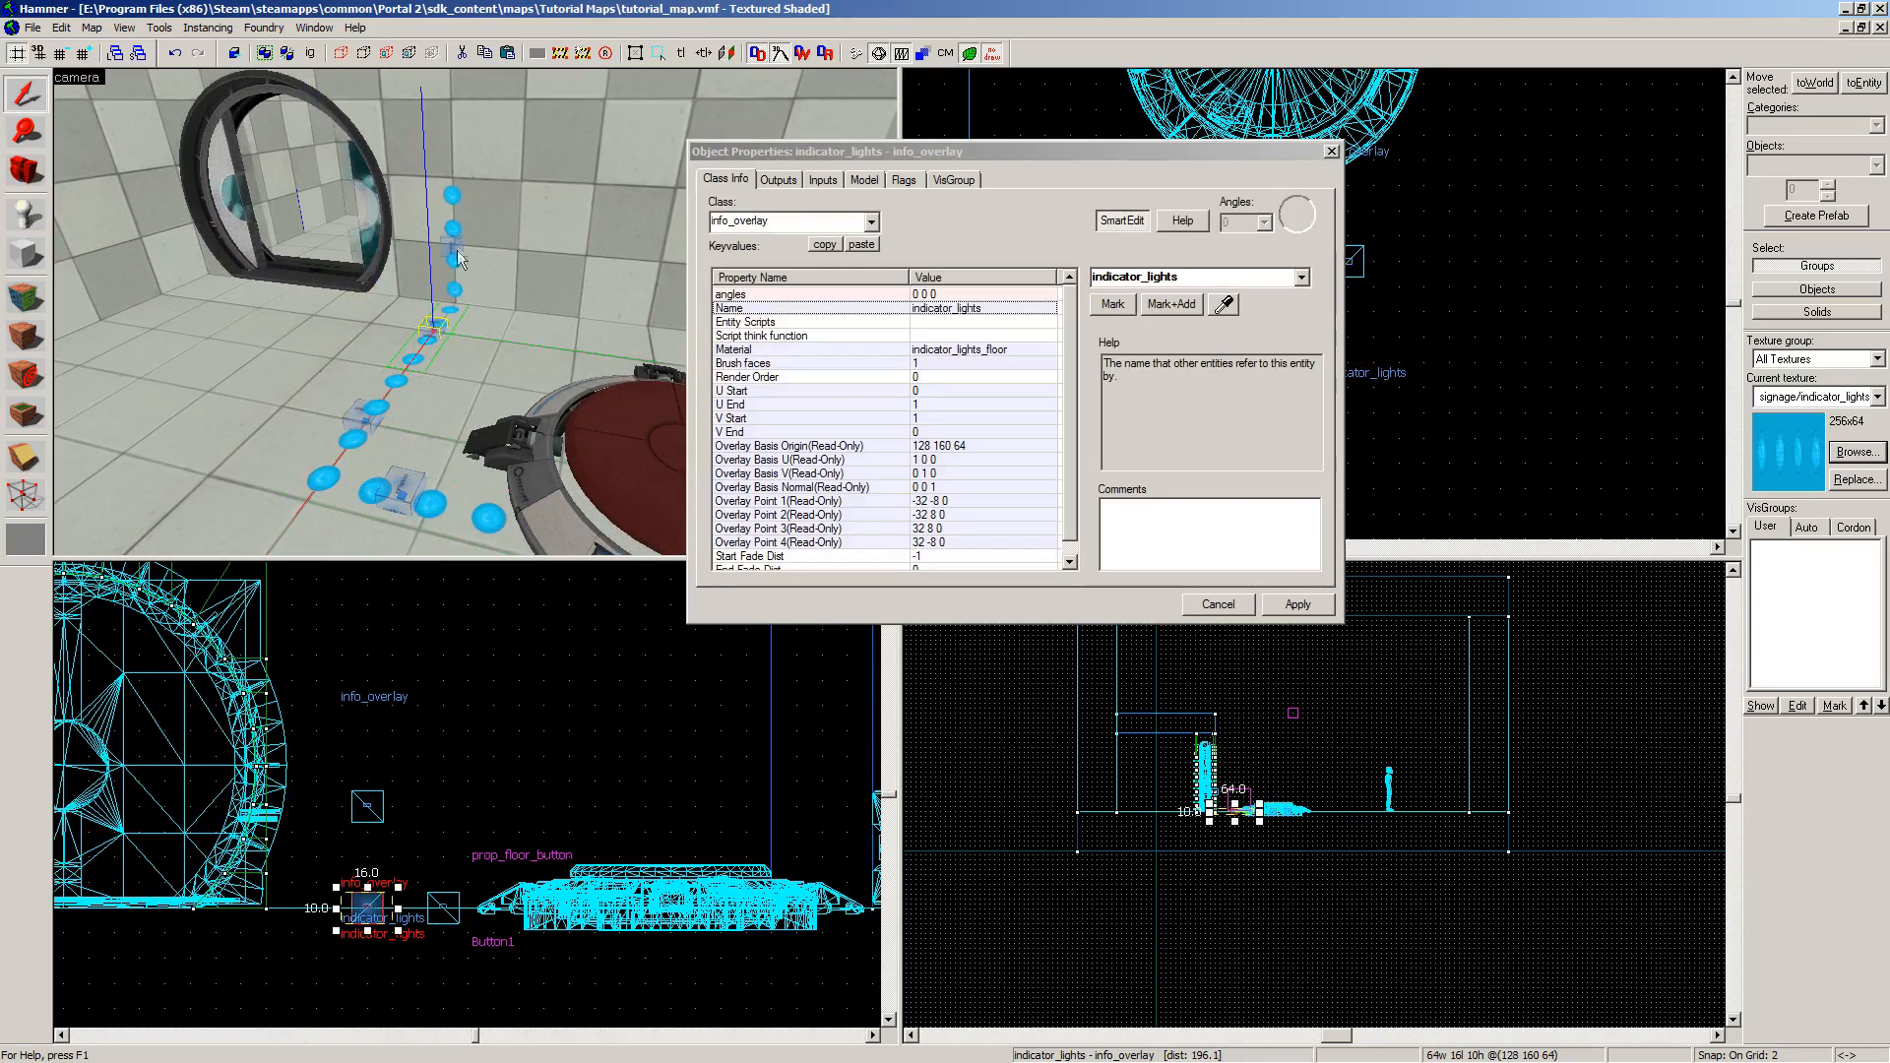
pyautogui.click(452, 245)
pyautogui.click(425, 329)
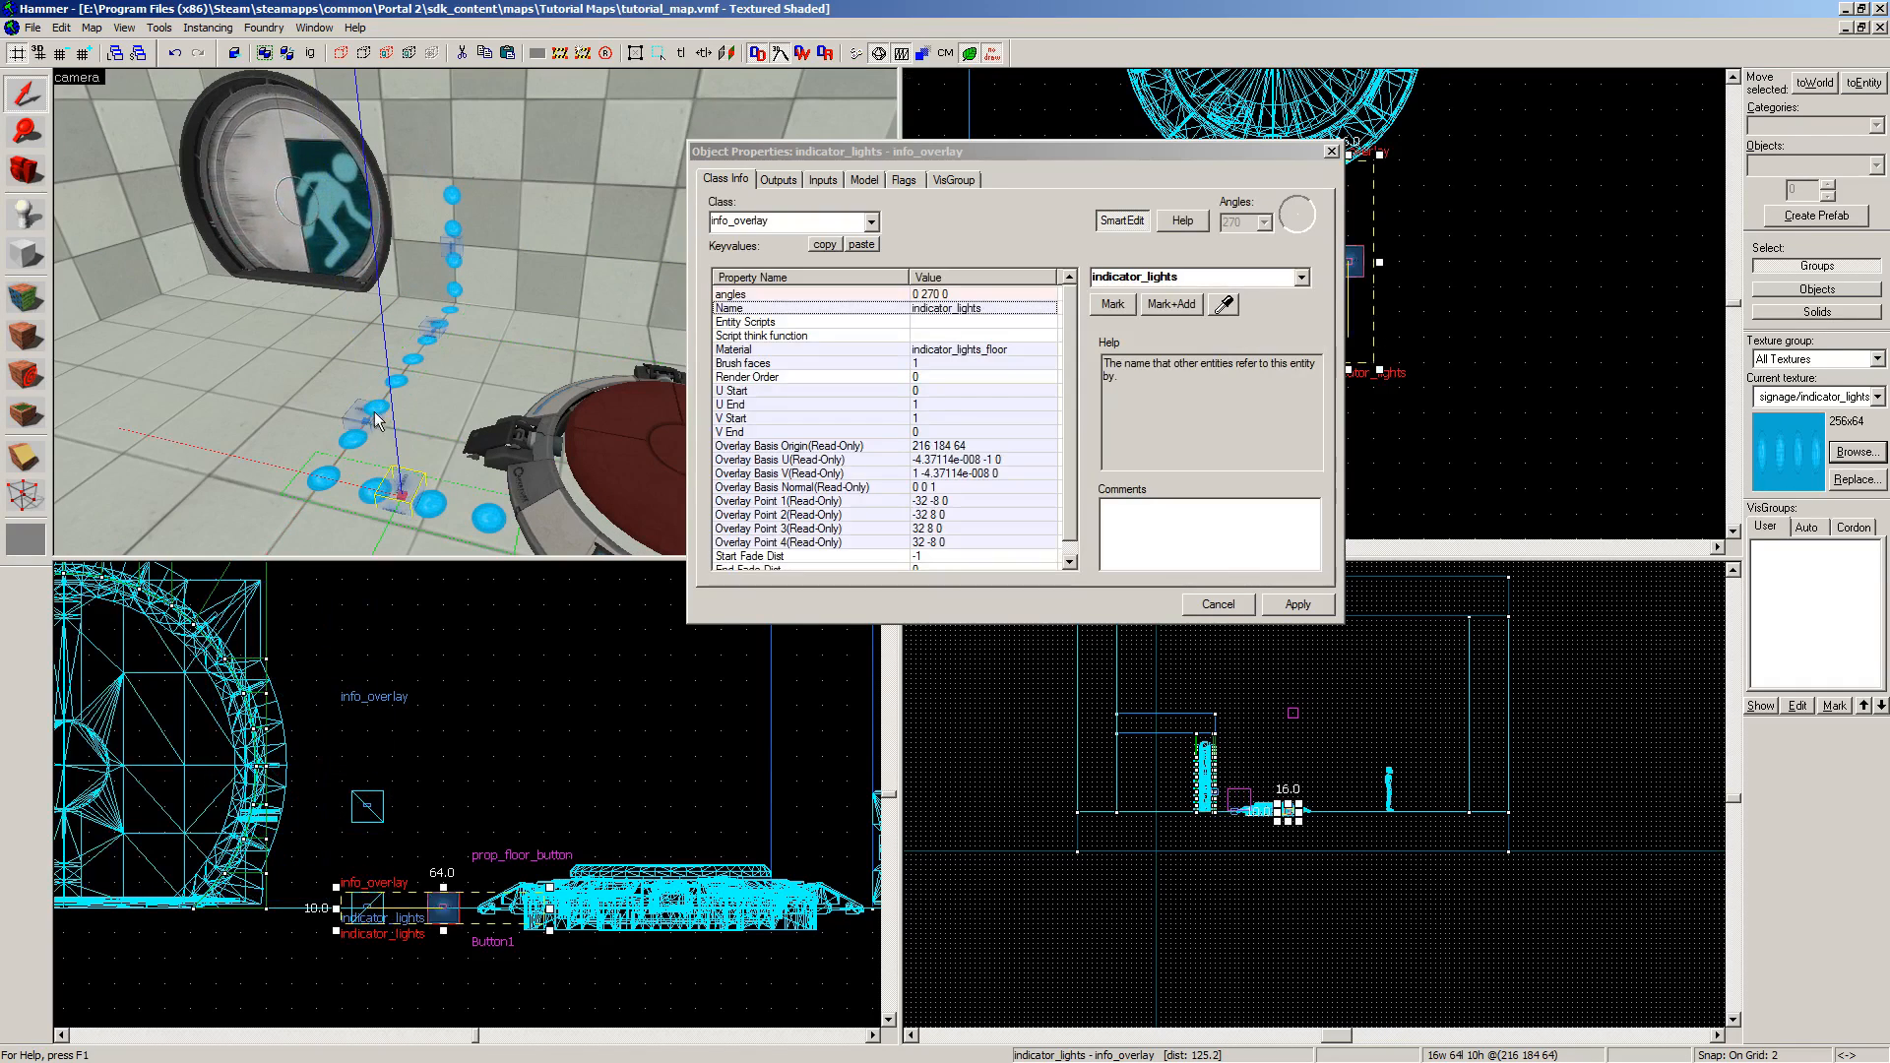
pyautogui.click(452, 258)
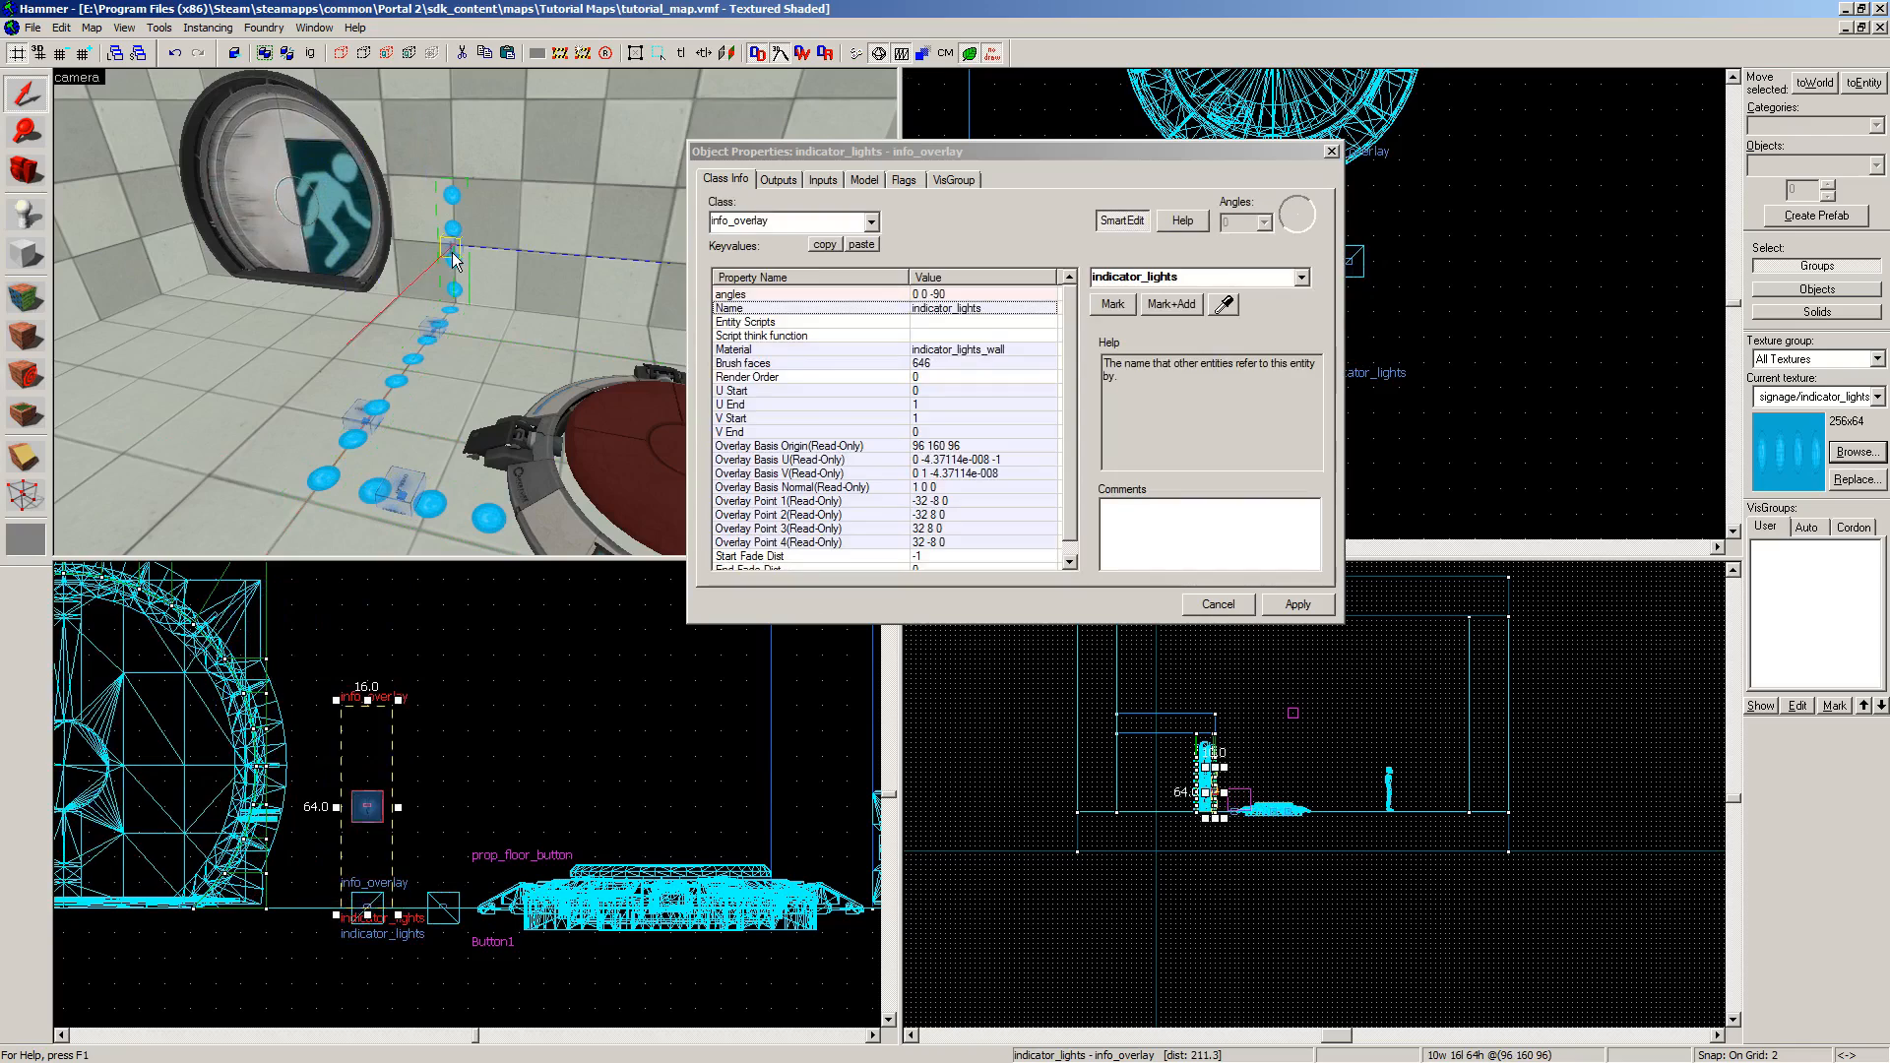
pyautogui.click(571, 297)
pyautogui.press('d')
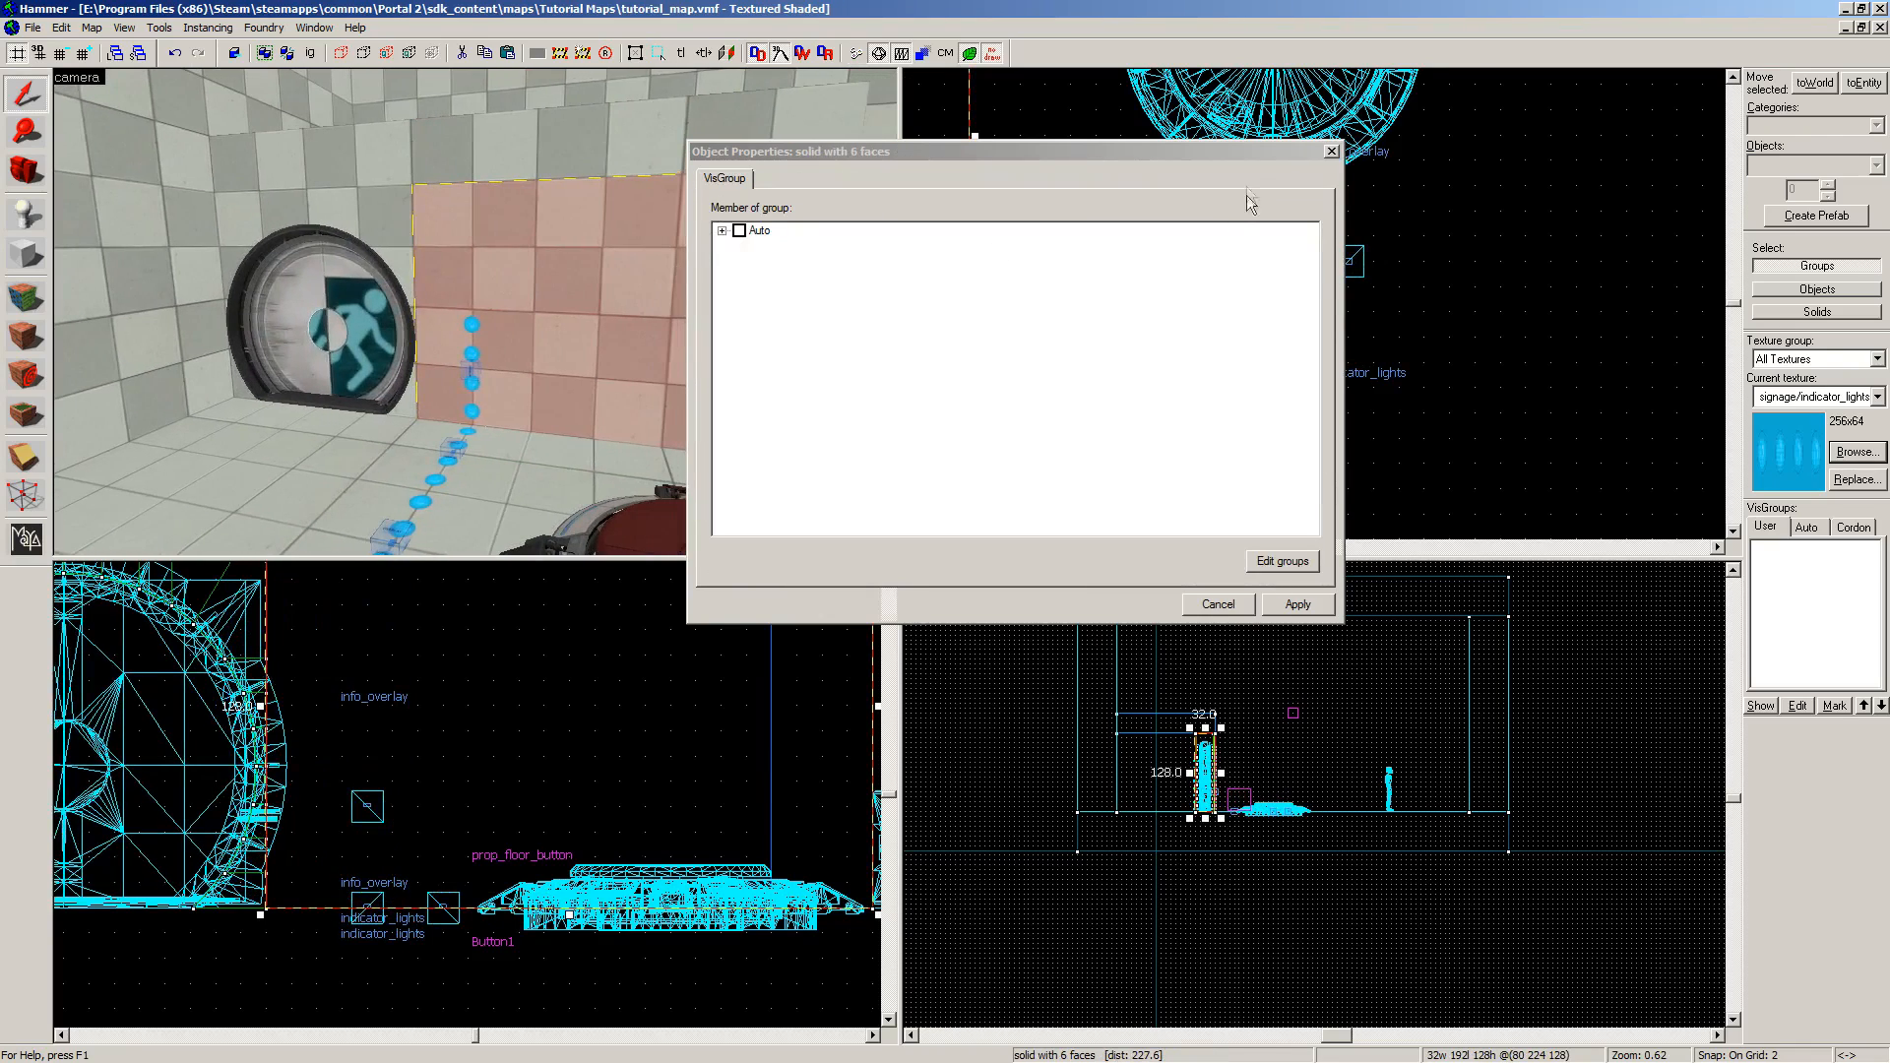
pyautogui.click(1331, 151)
# Step: Place an env_texturetoggle entity on the wall above the indicator lights beside the door and return to the Selection tool
pyautogui.press('s')
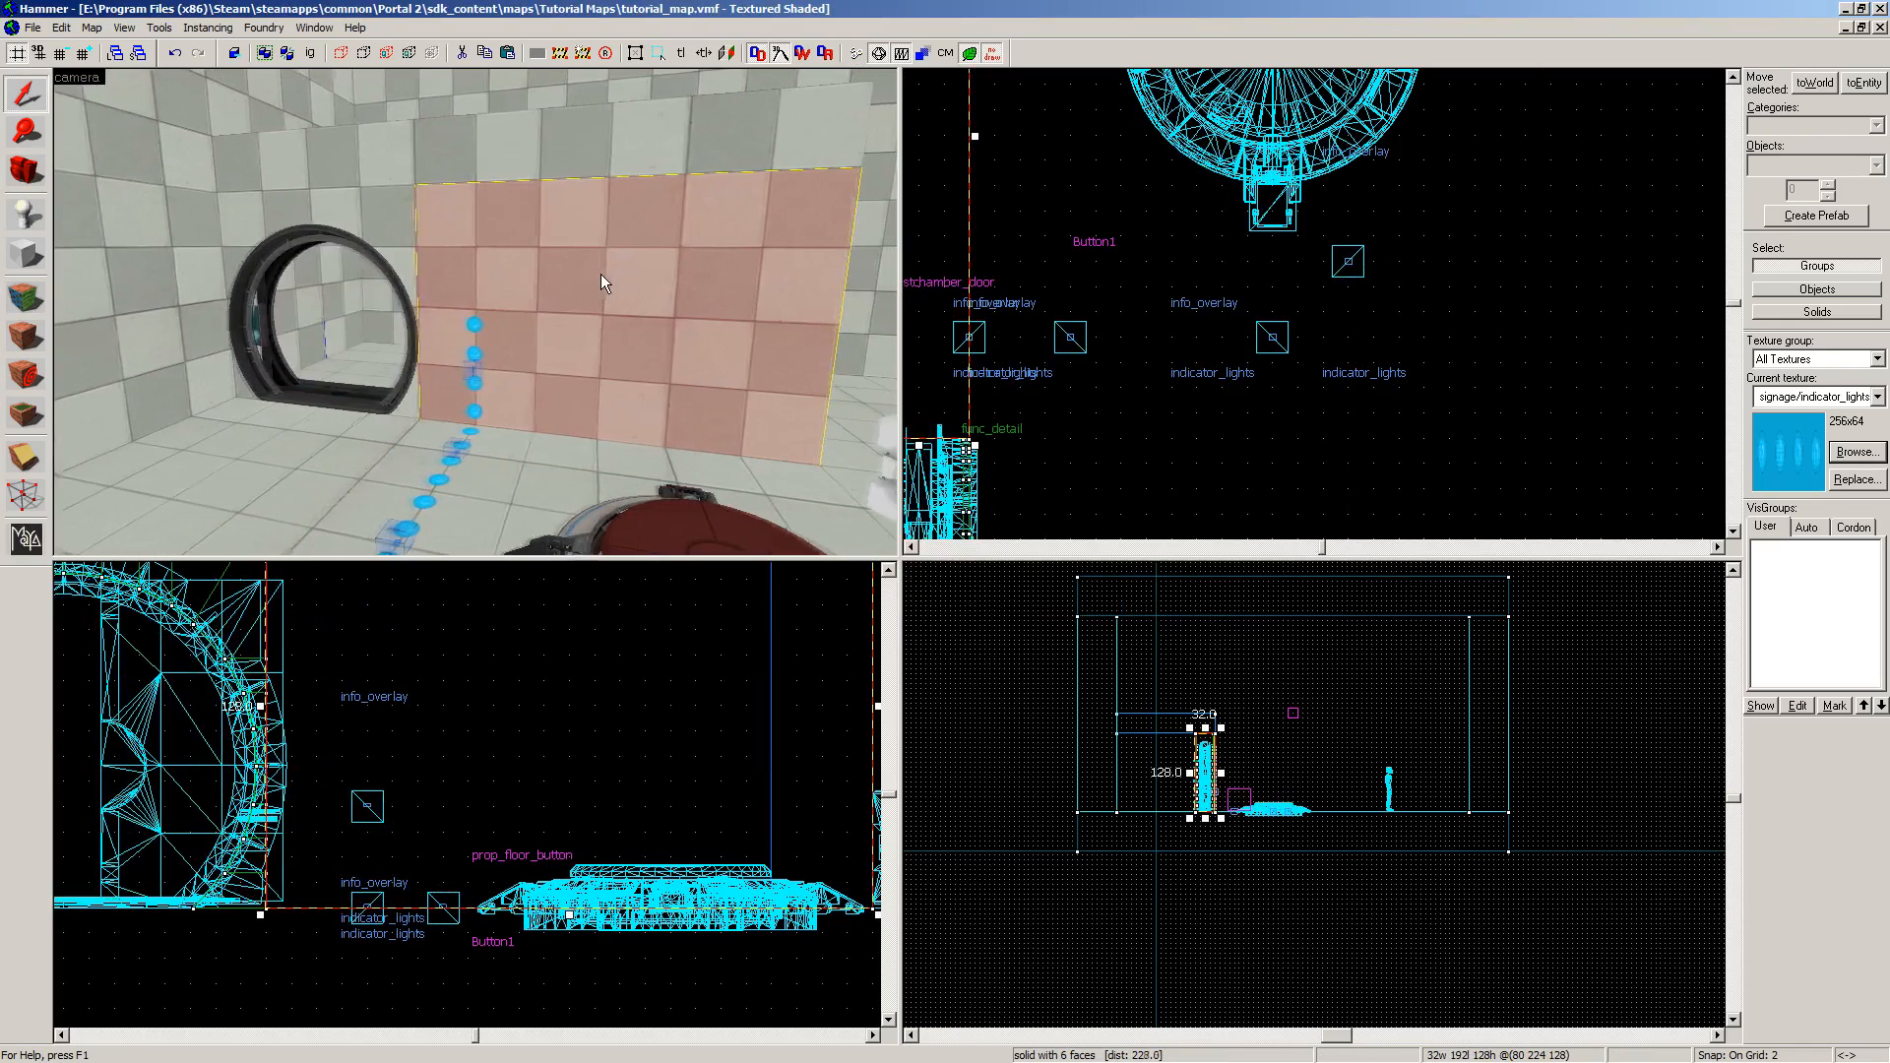
pyautogui.press('Down')
pyautogui.press('w')
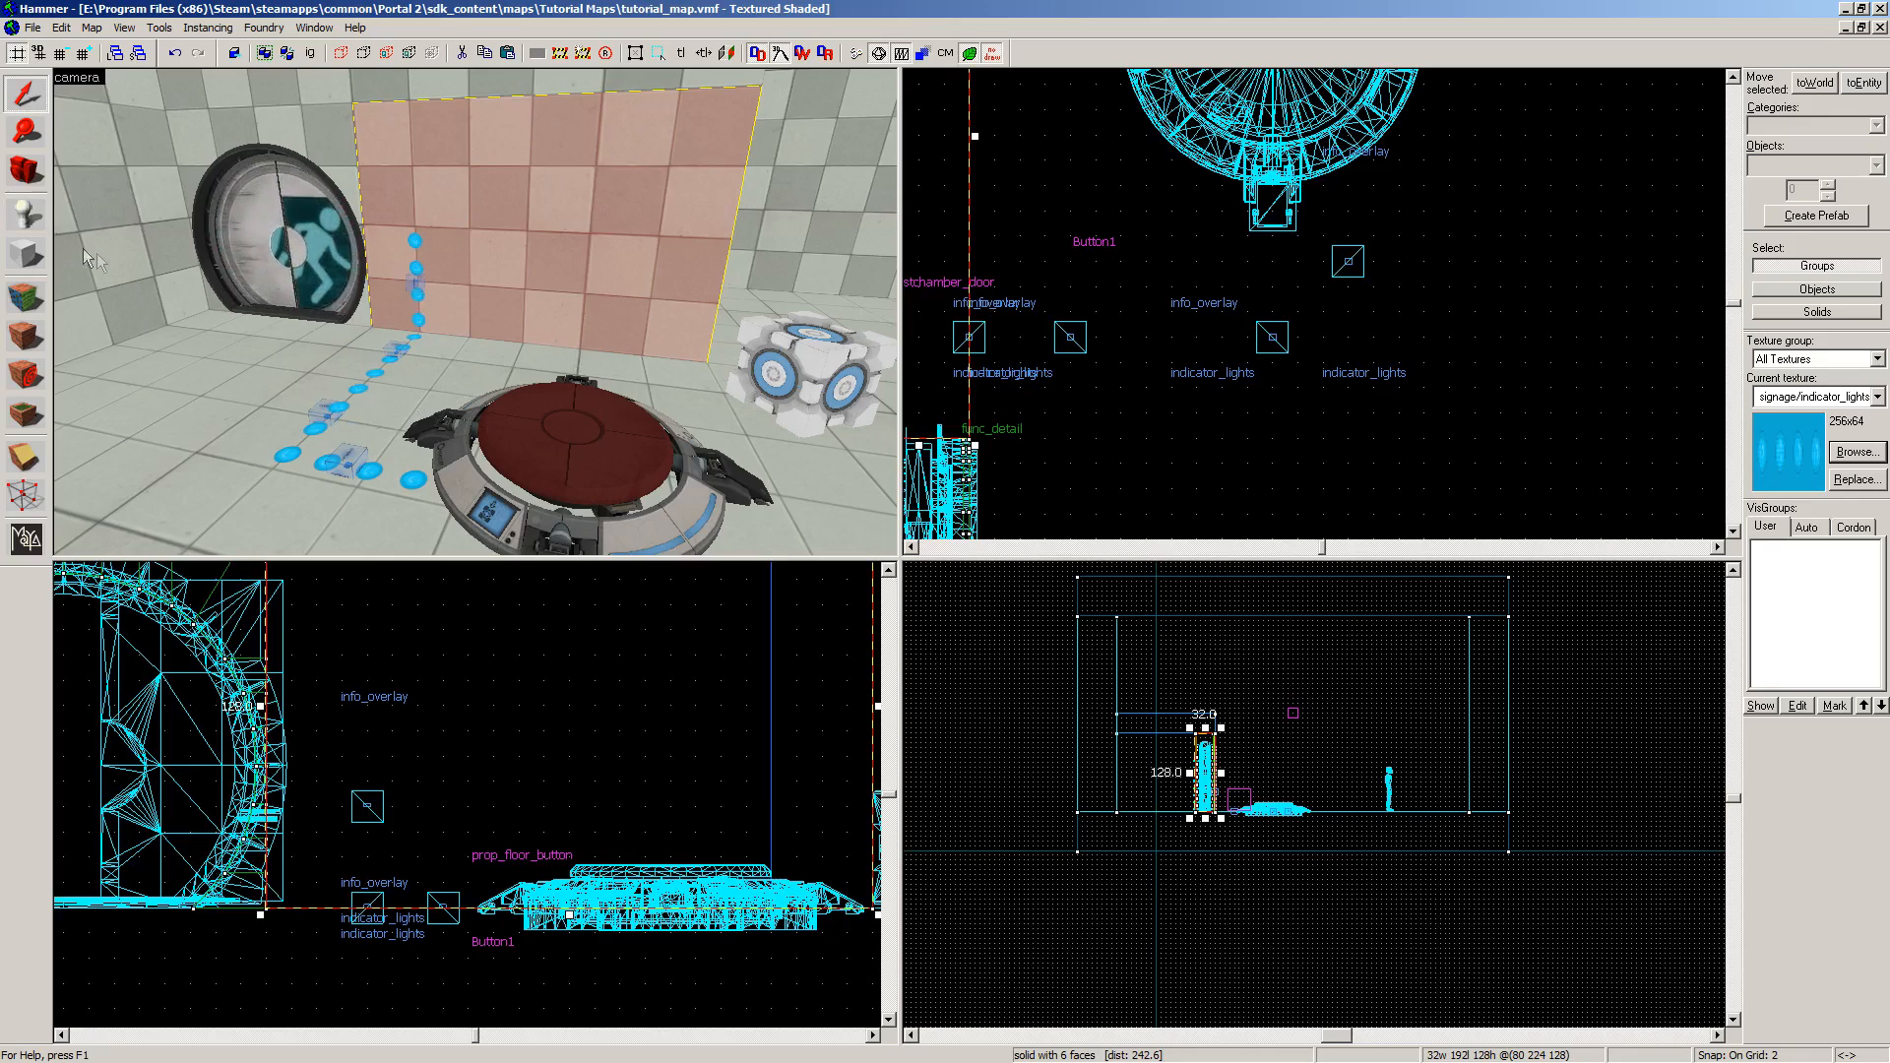
pyautogui.click(27, 219)
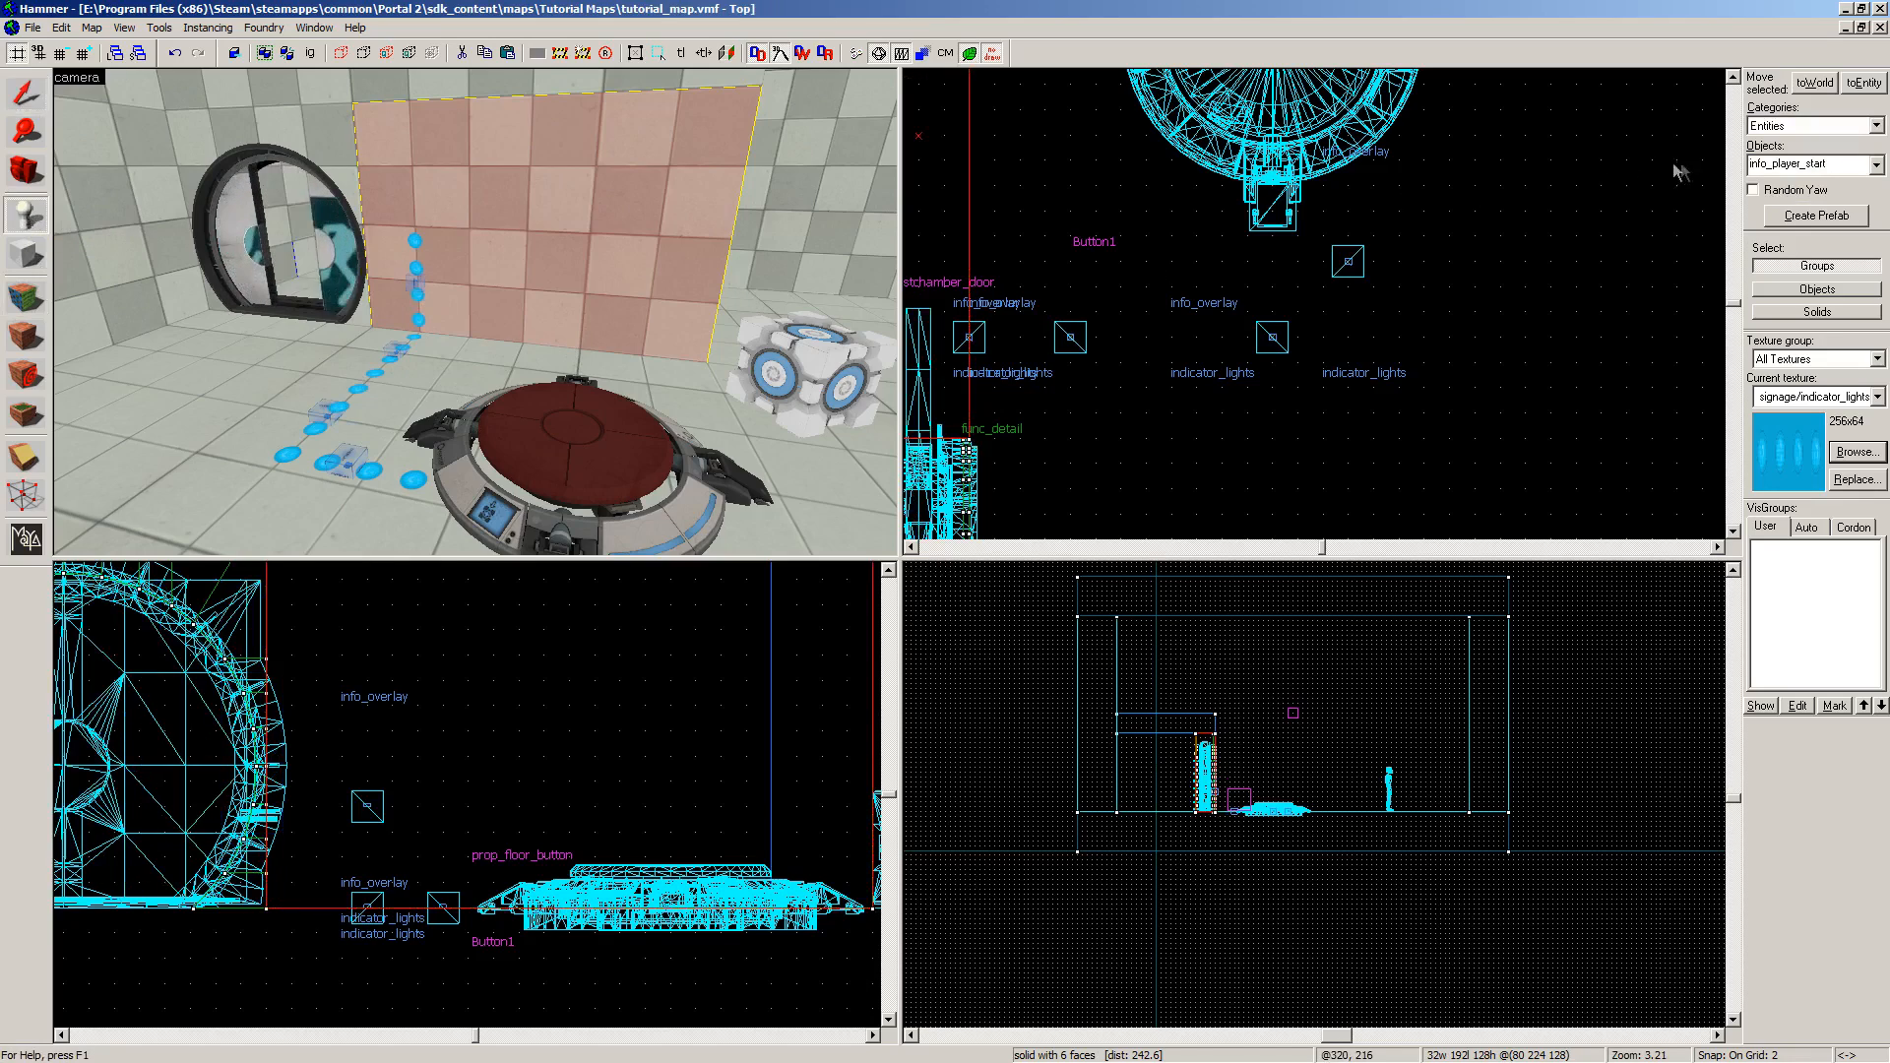
pyautogui.click(1876, 165)
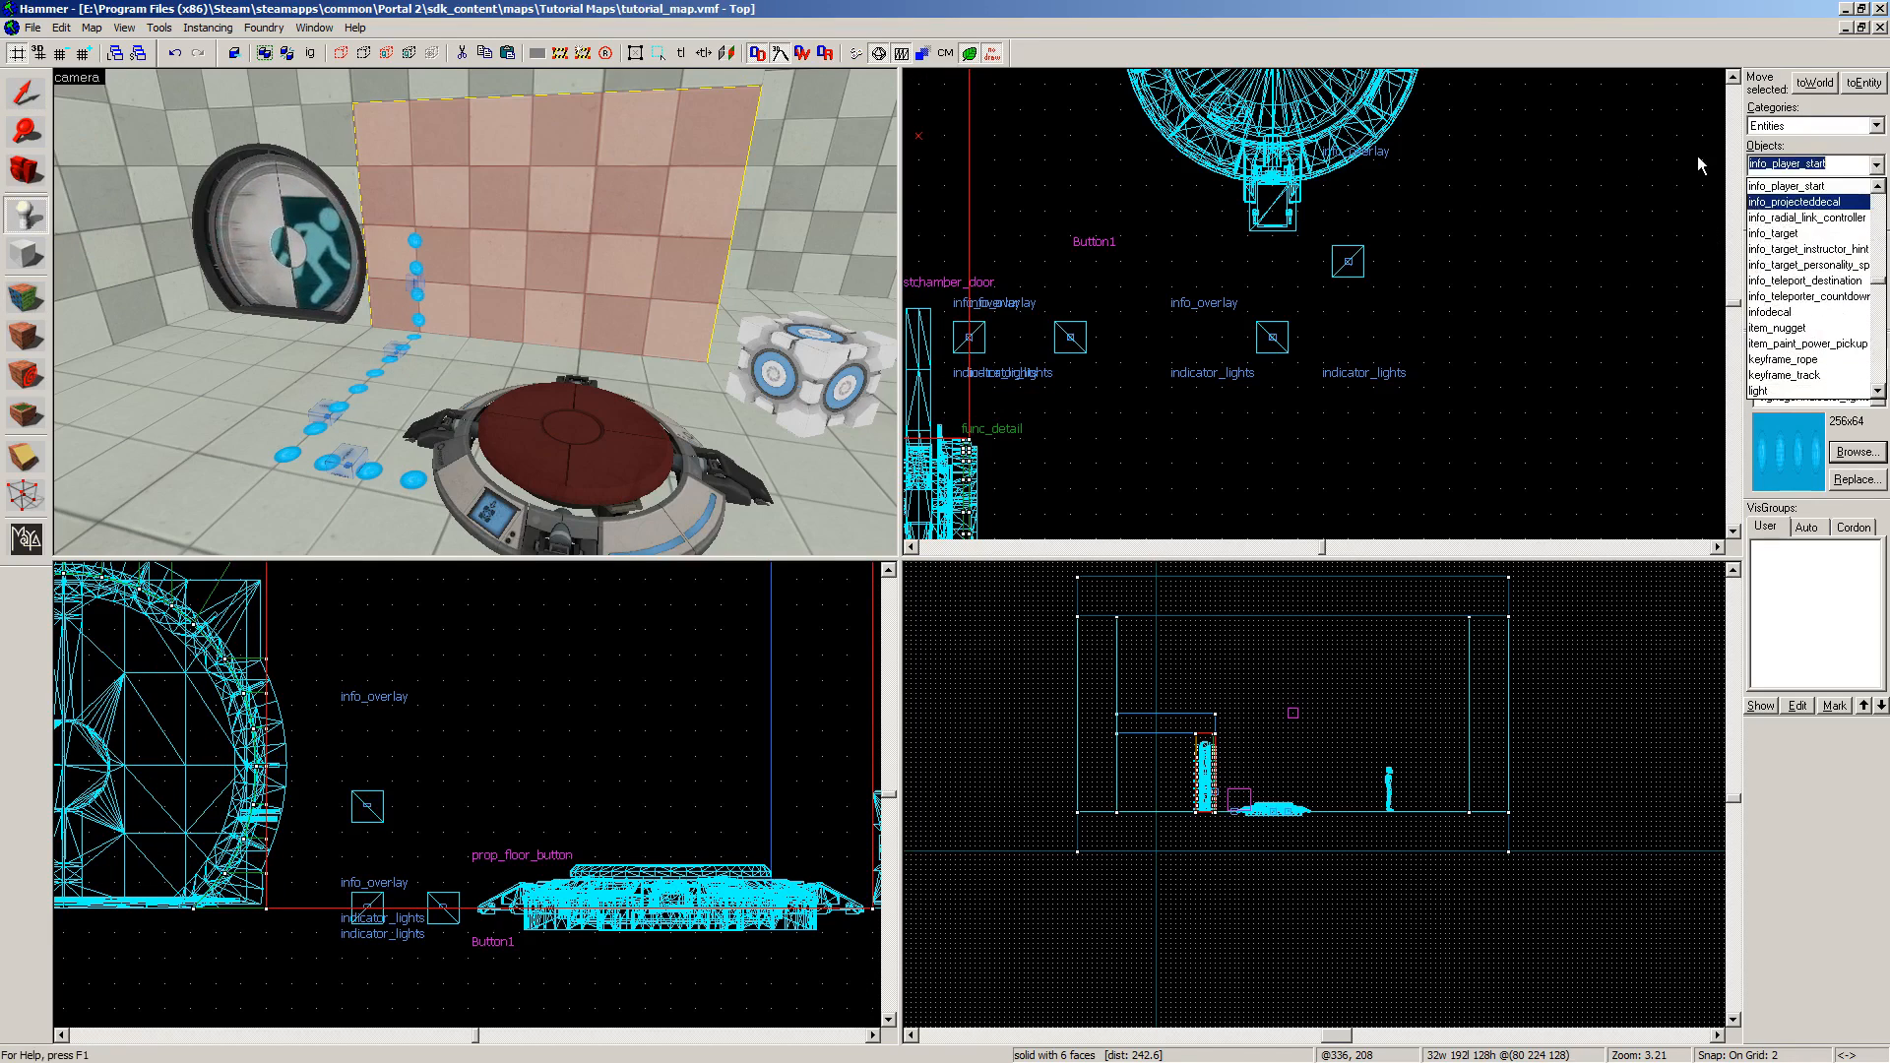
pyautogui.write('texture')
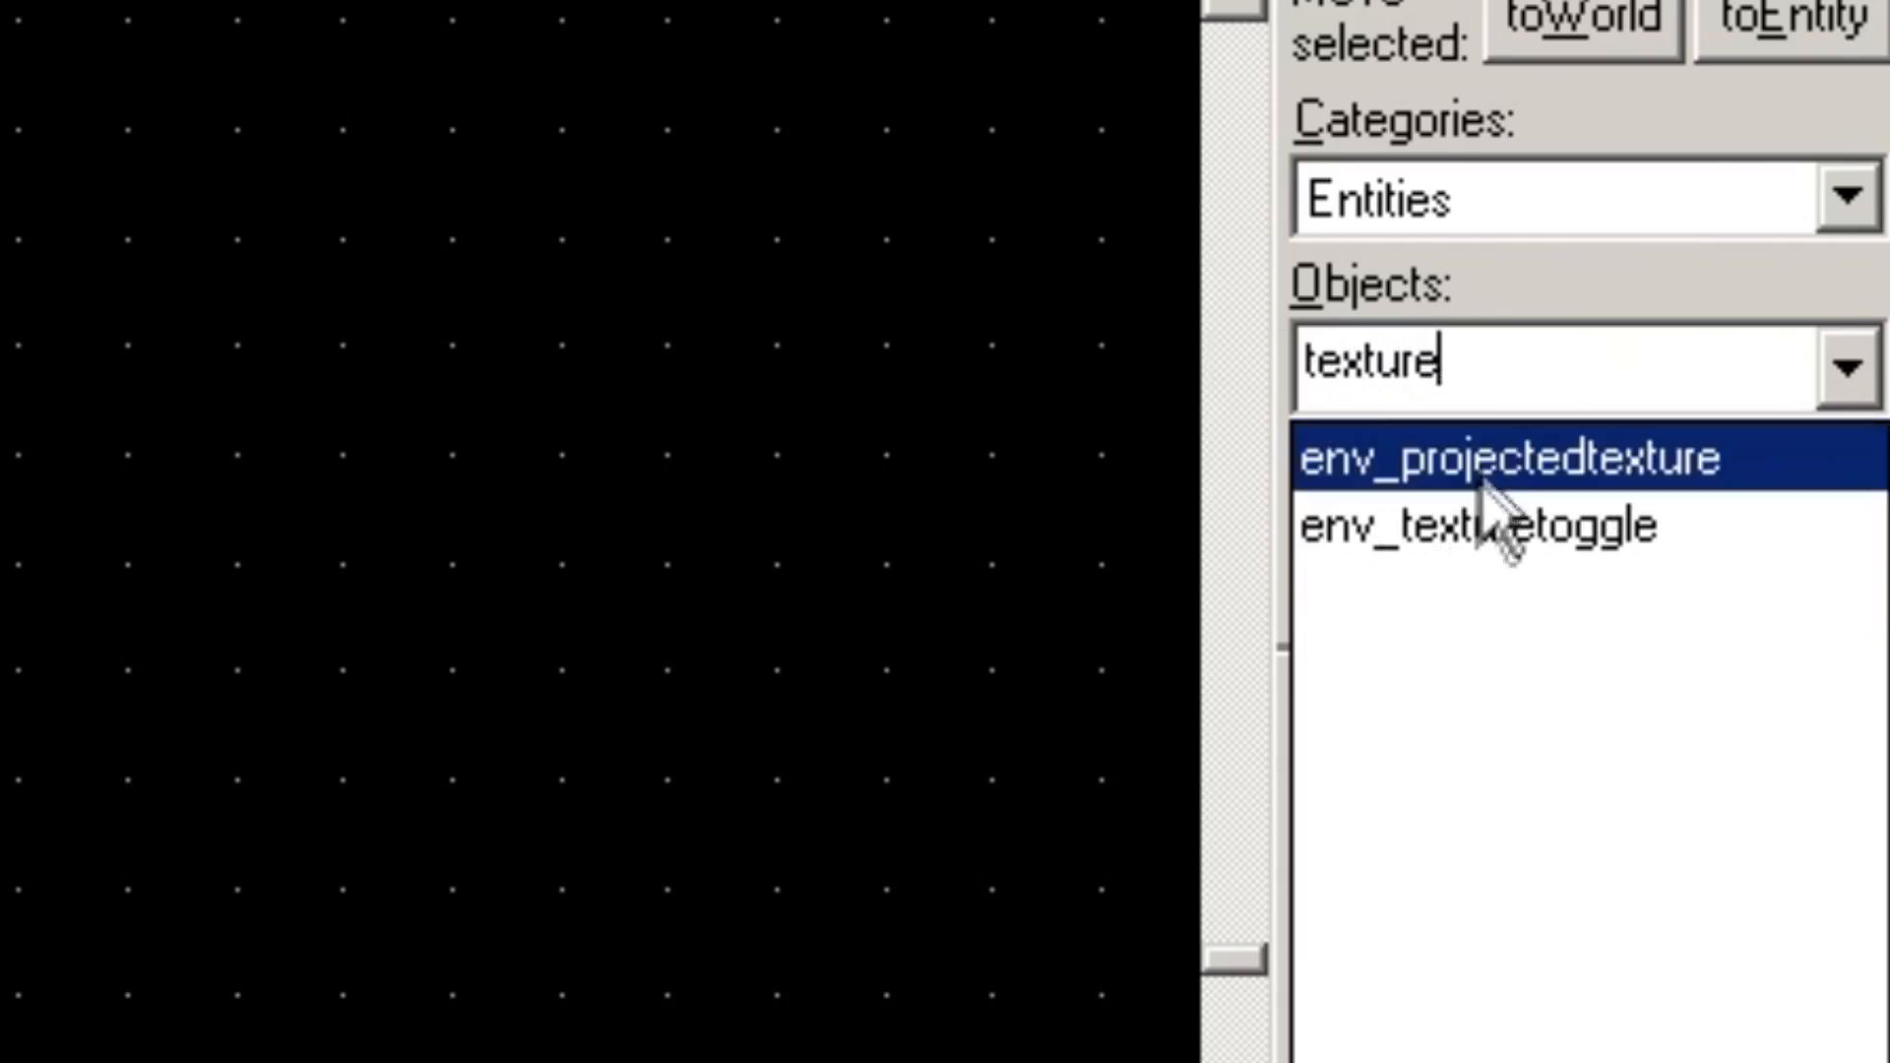
pyautogui.click(1455, 547)
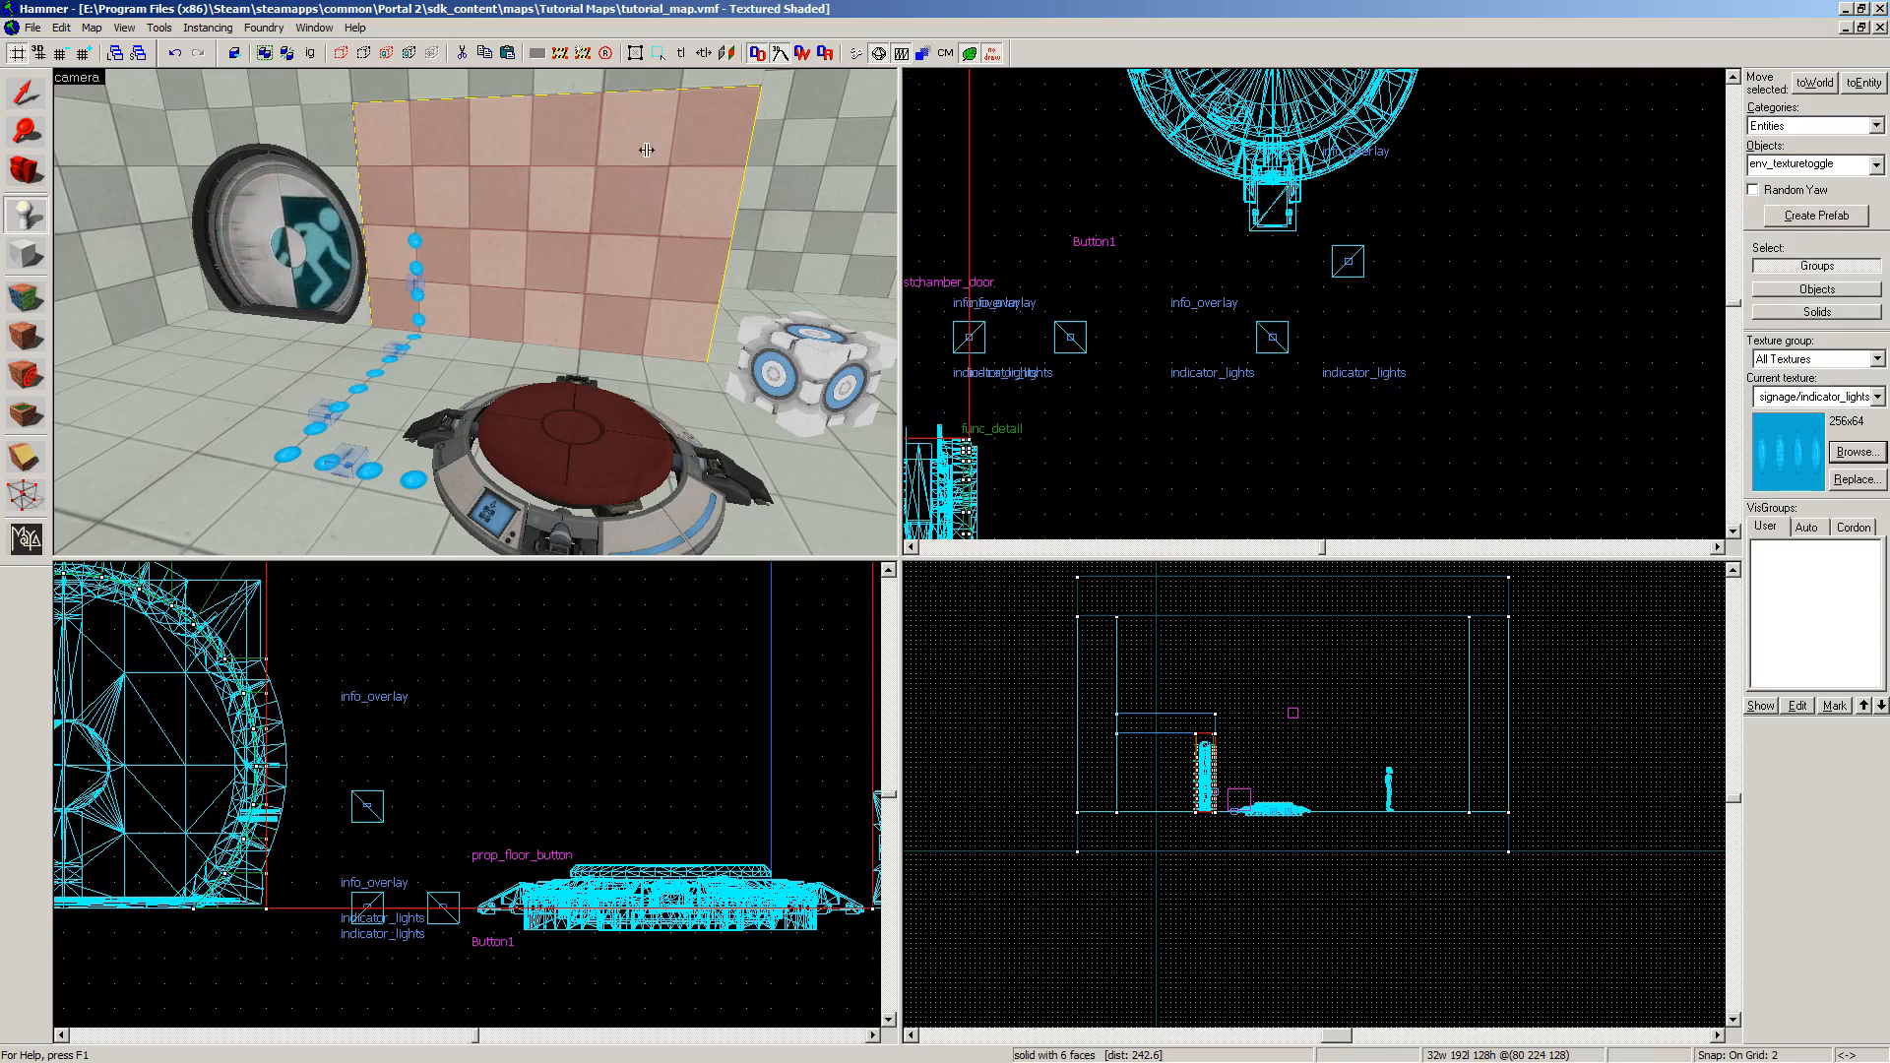
pyautogui.click(483, 179)
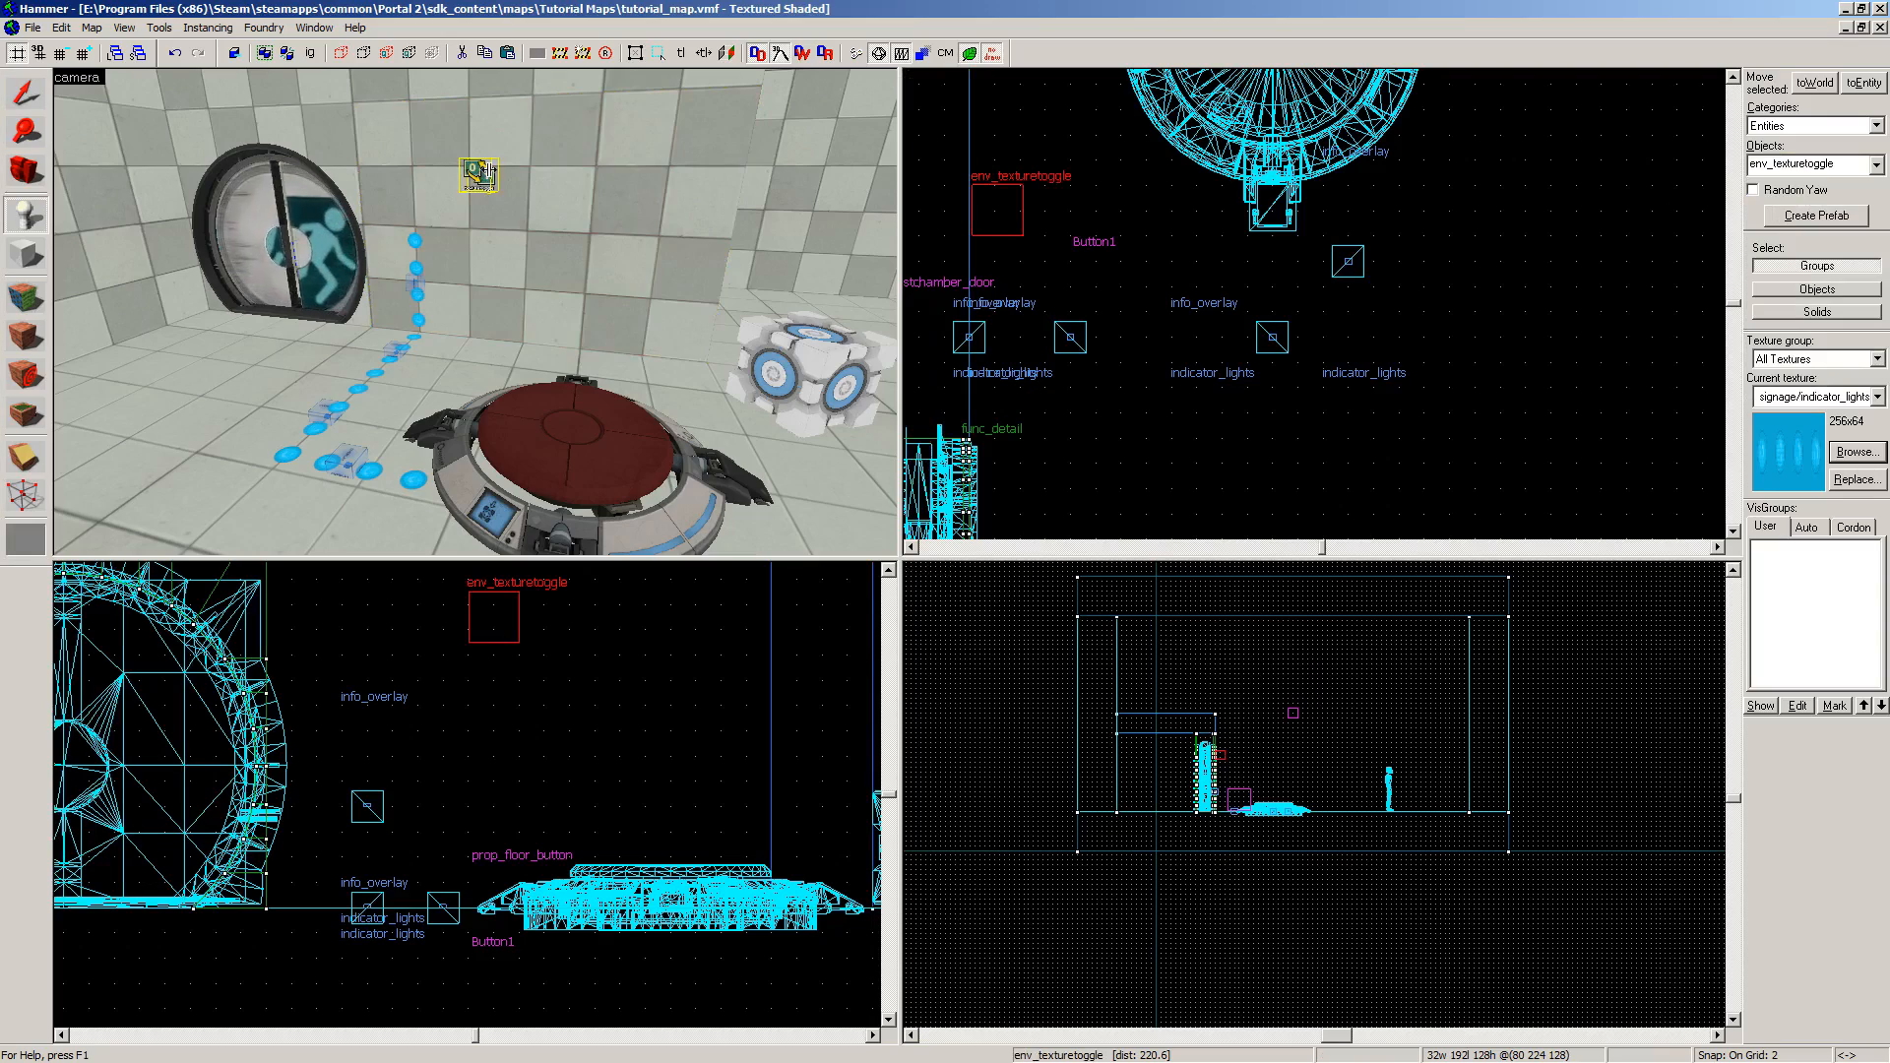
pyautogui.click(21, 96)
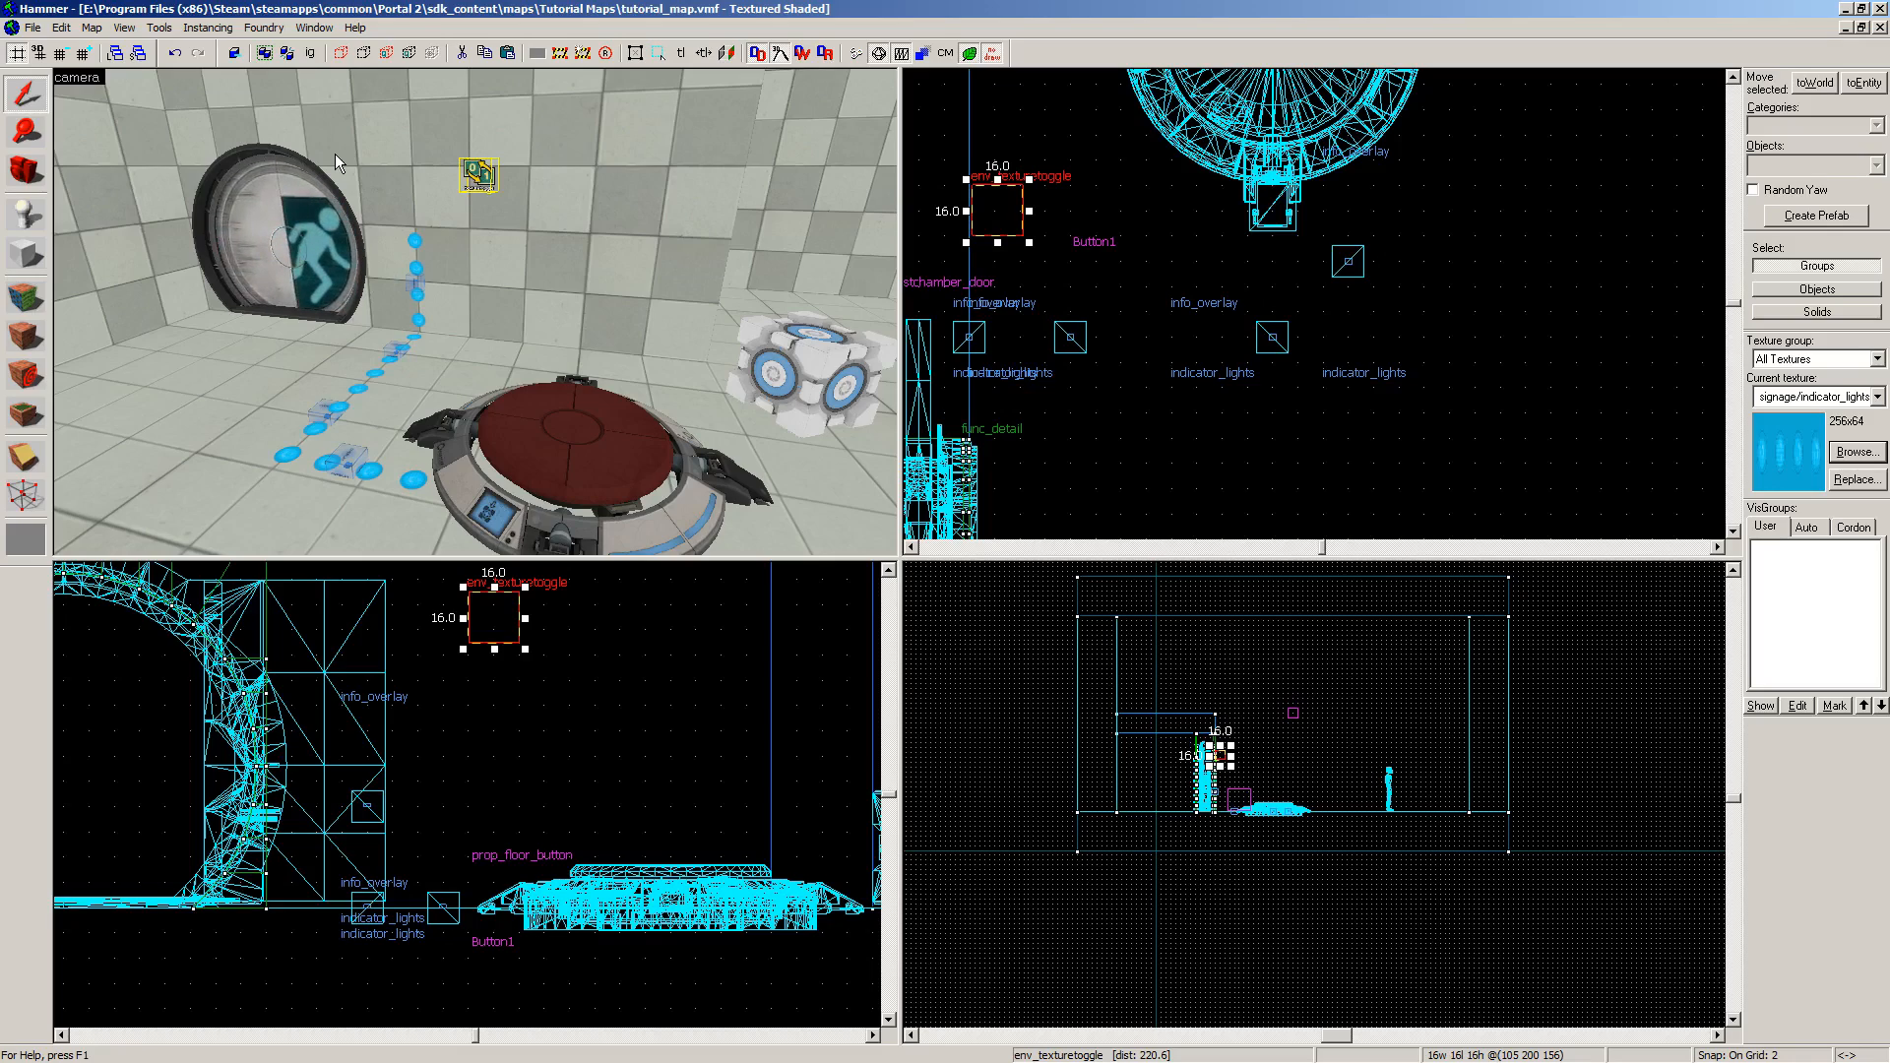
# Step: Set the env_texturetoggle's Target Brush(es) property to indicator_lights in its object properties and apply it
pyautogui.press('z')
pyautogui.press('w')
pyautogui.press('a')
pyautogui.press('z')
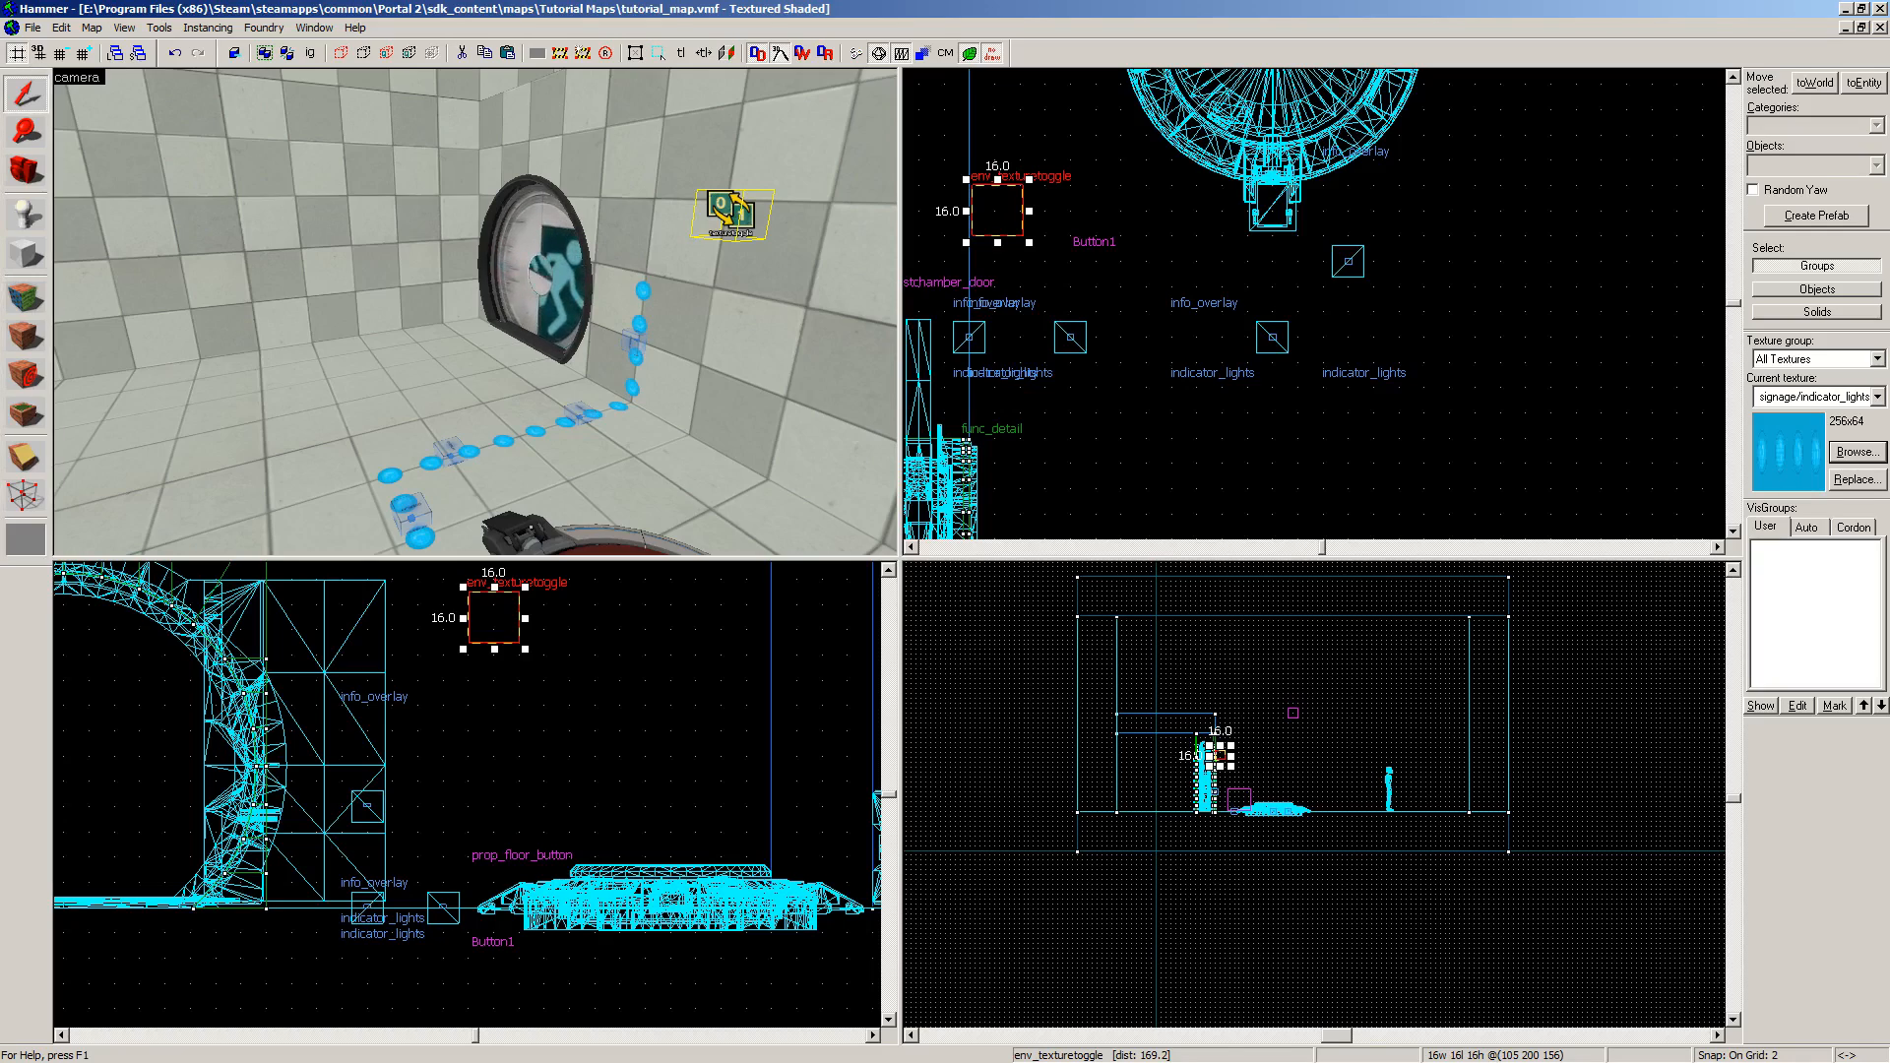
pyautogui.doubleClick(724, 217)
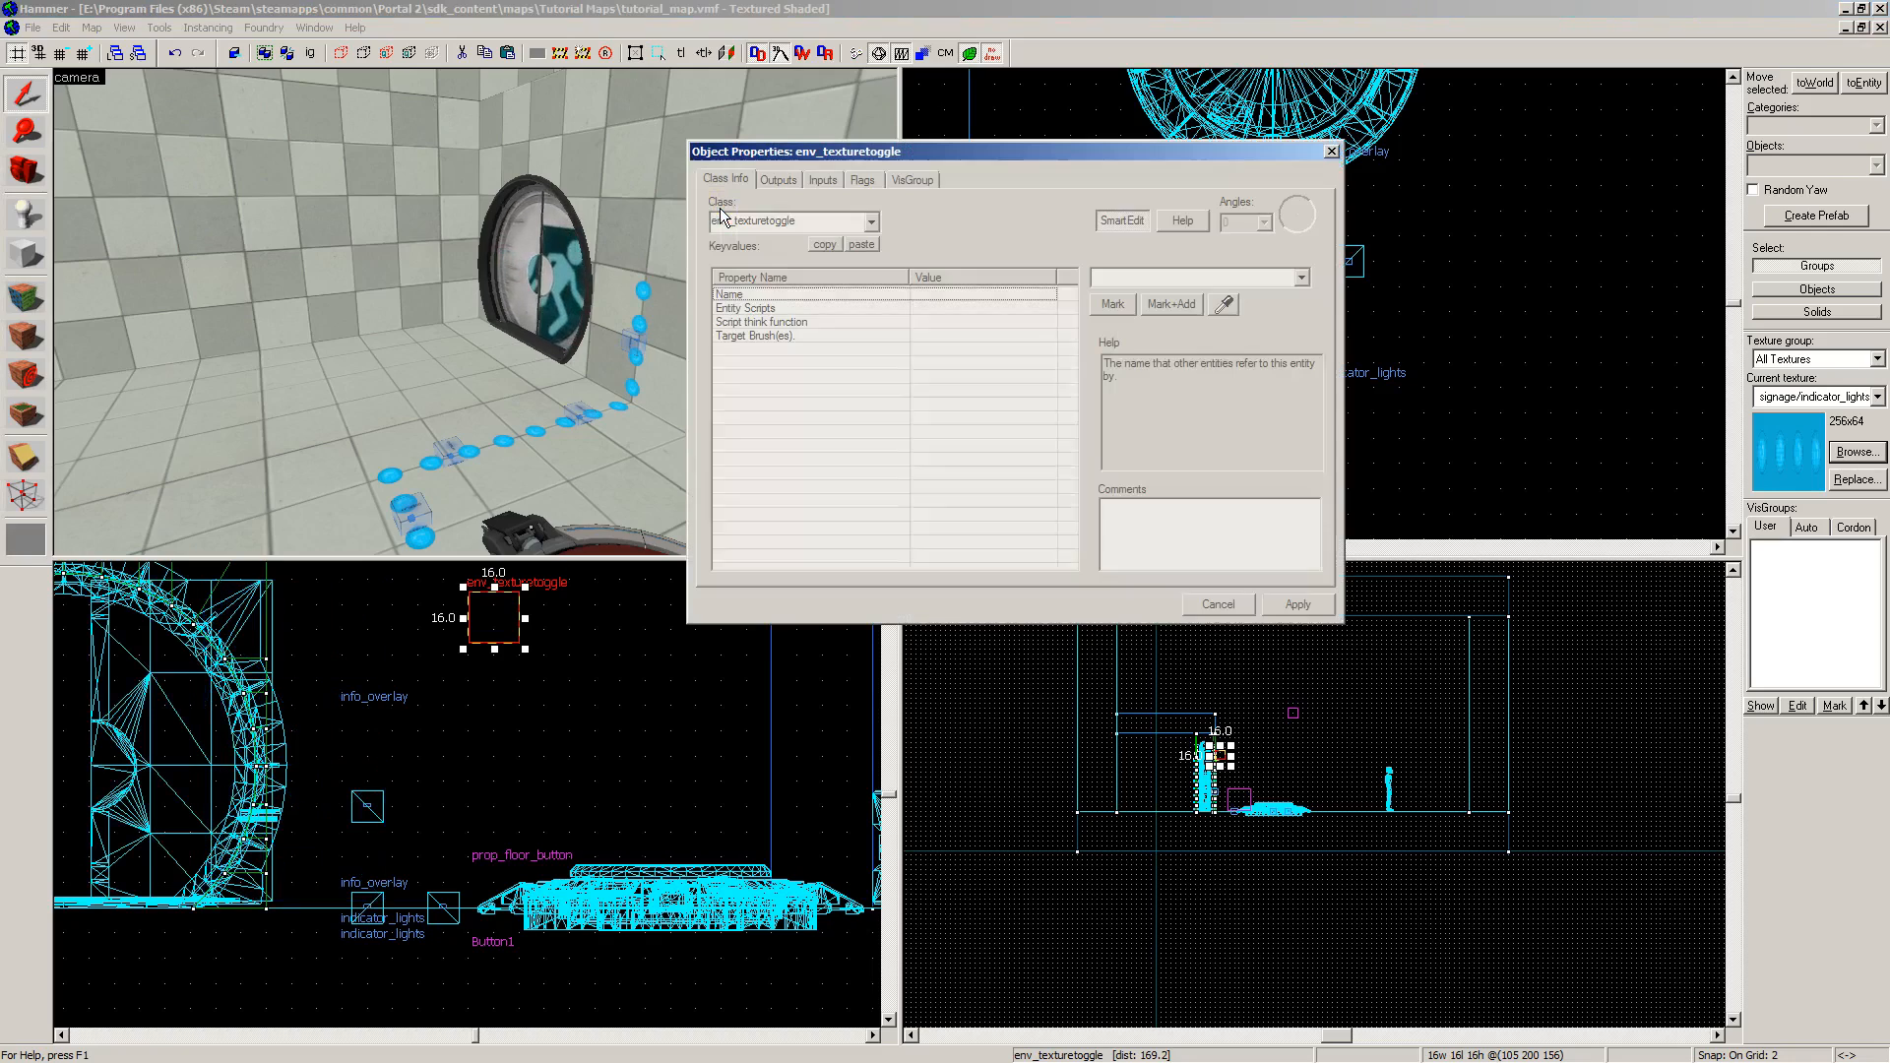
pyautogui.moveTo(819, 145); pyautogui.dragTo(612, 203)
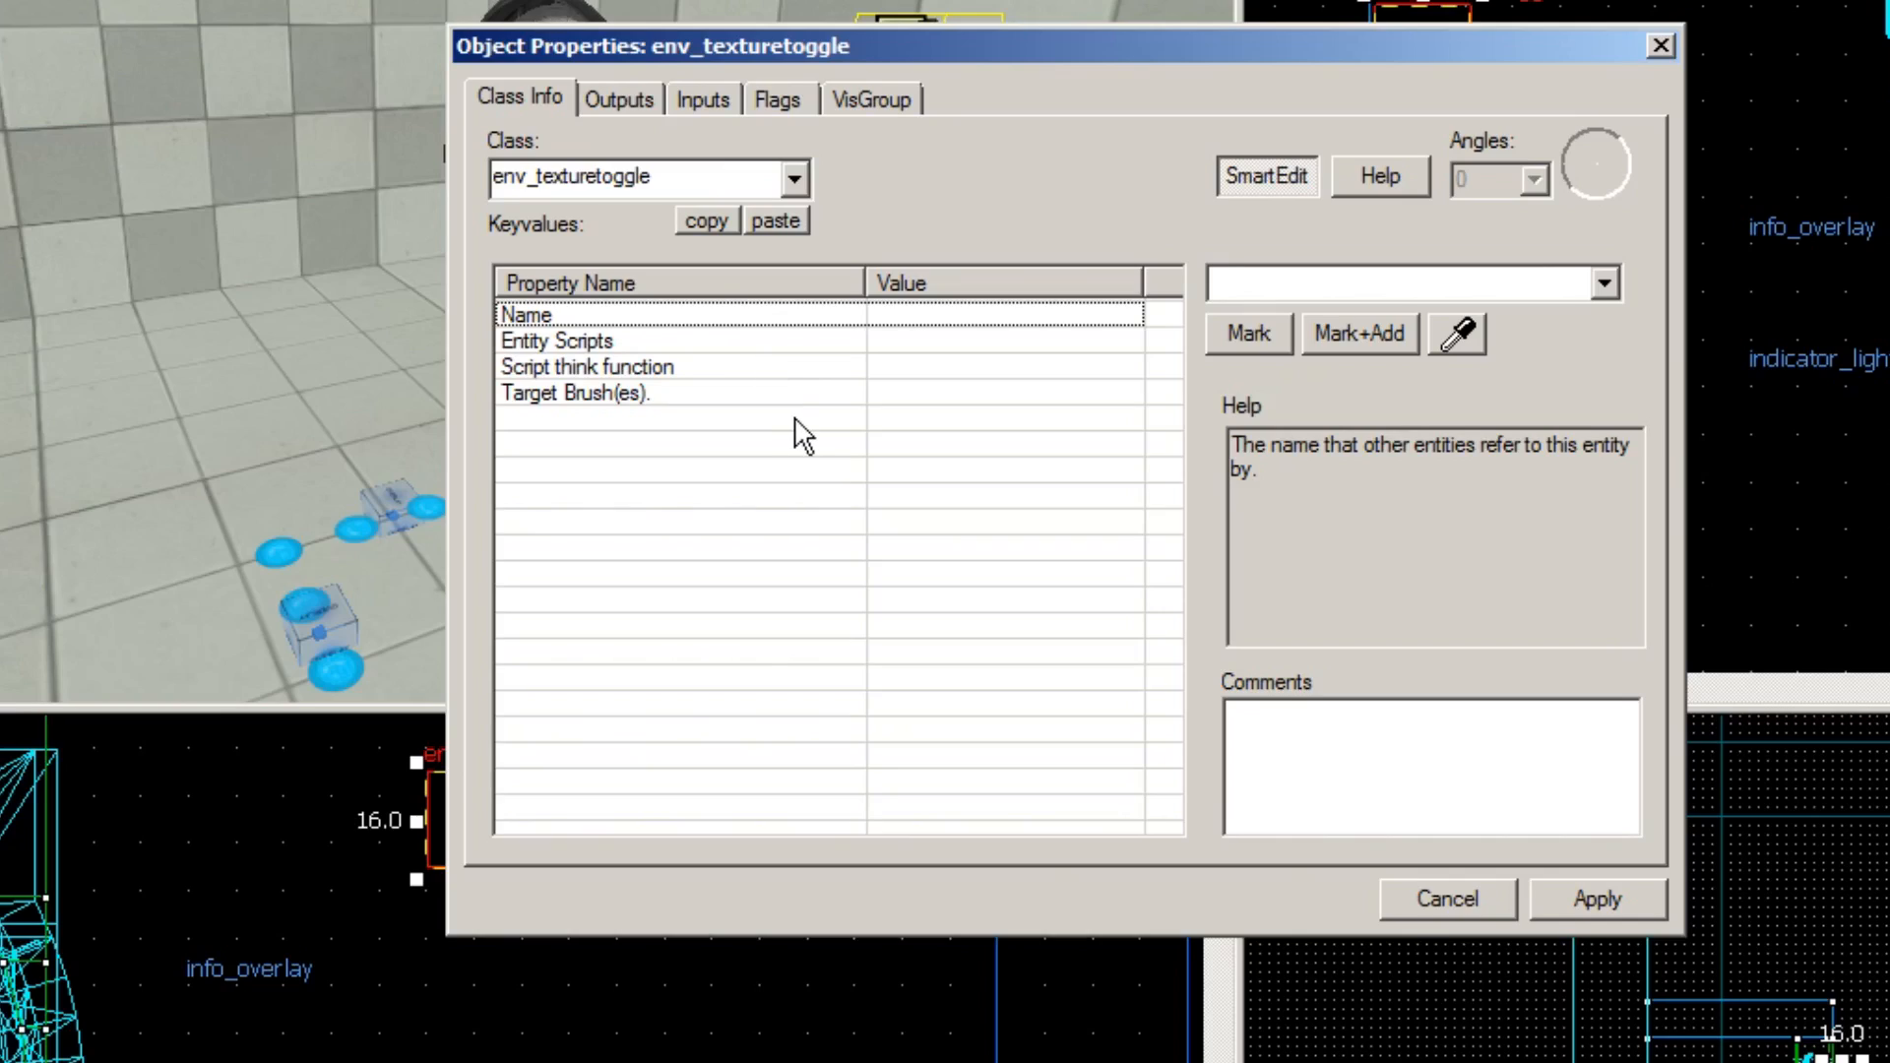
pyautogui.click(732, 397)
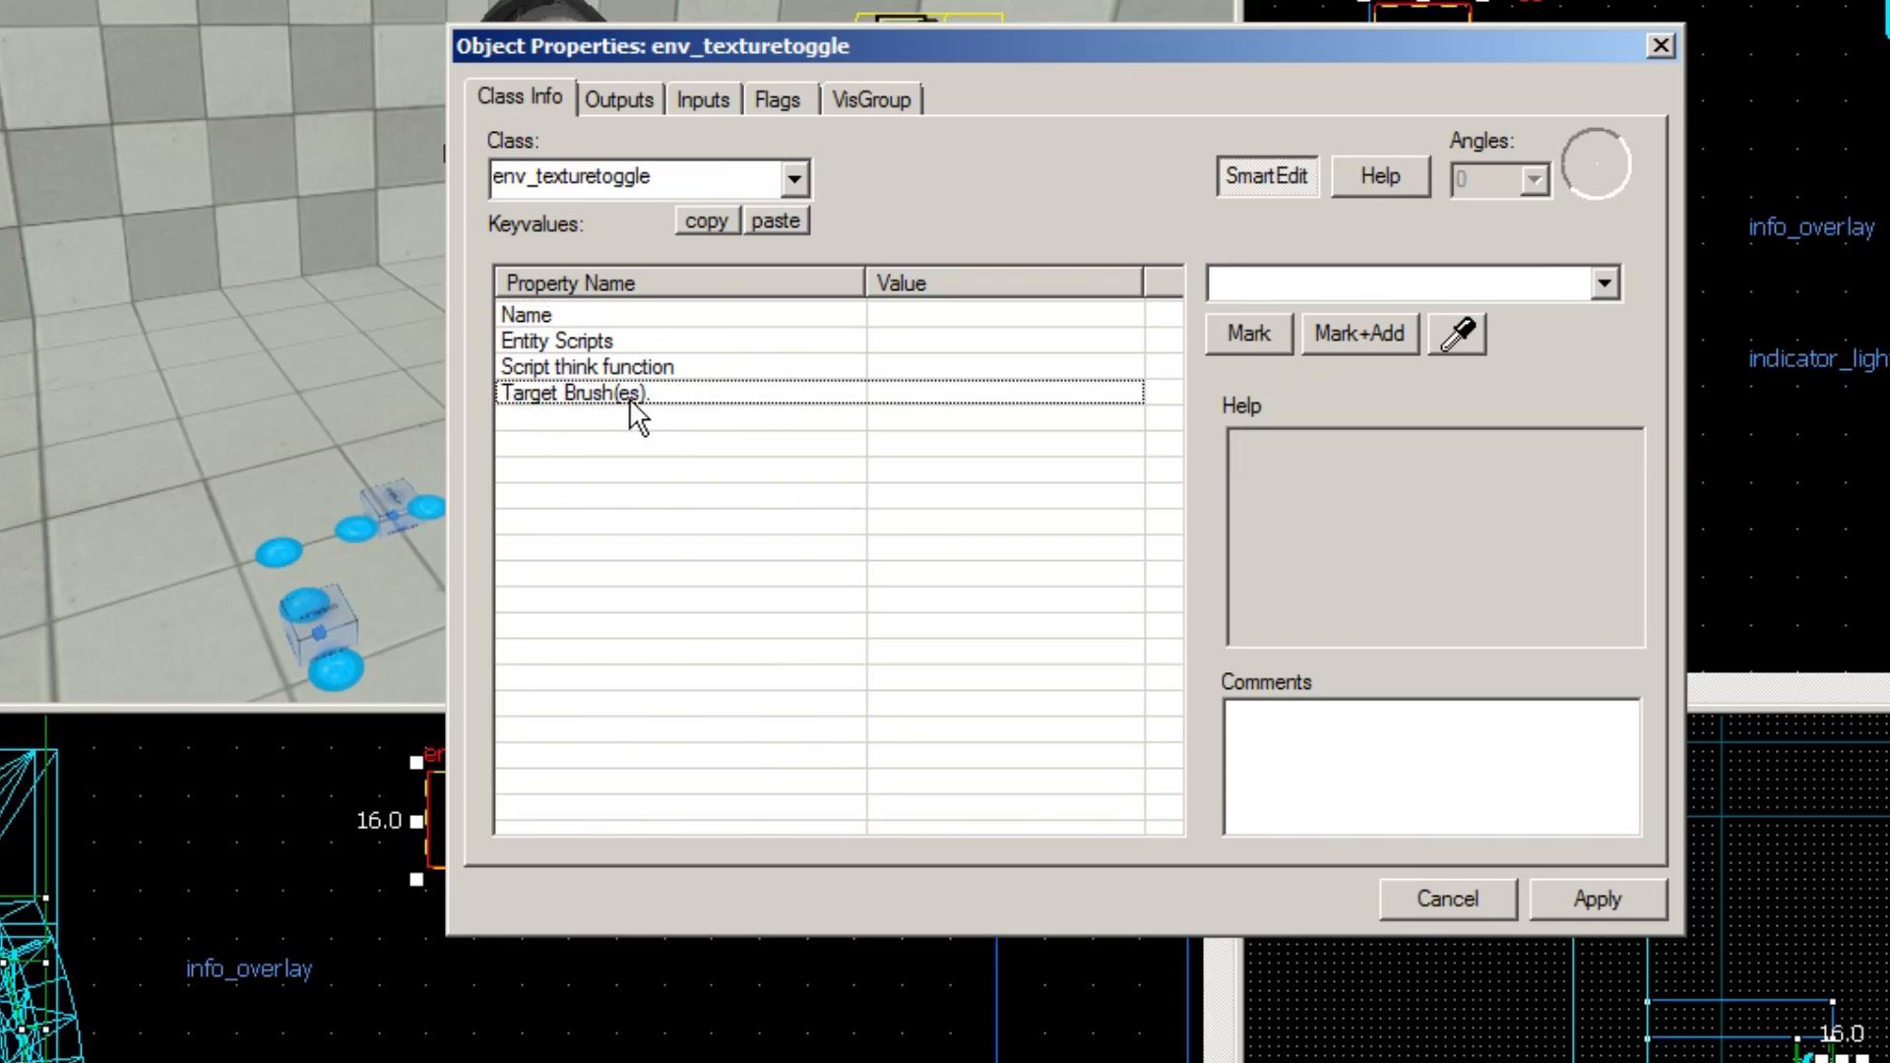
pyautogui.click(1607, 285)
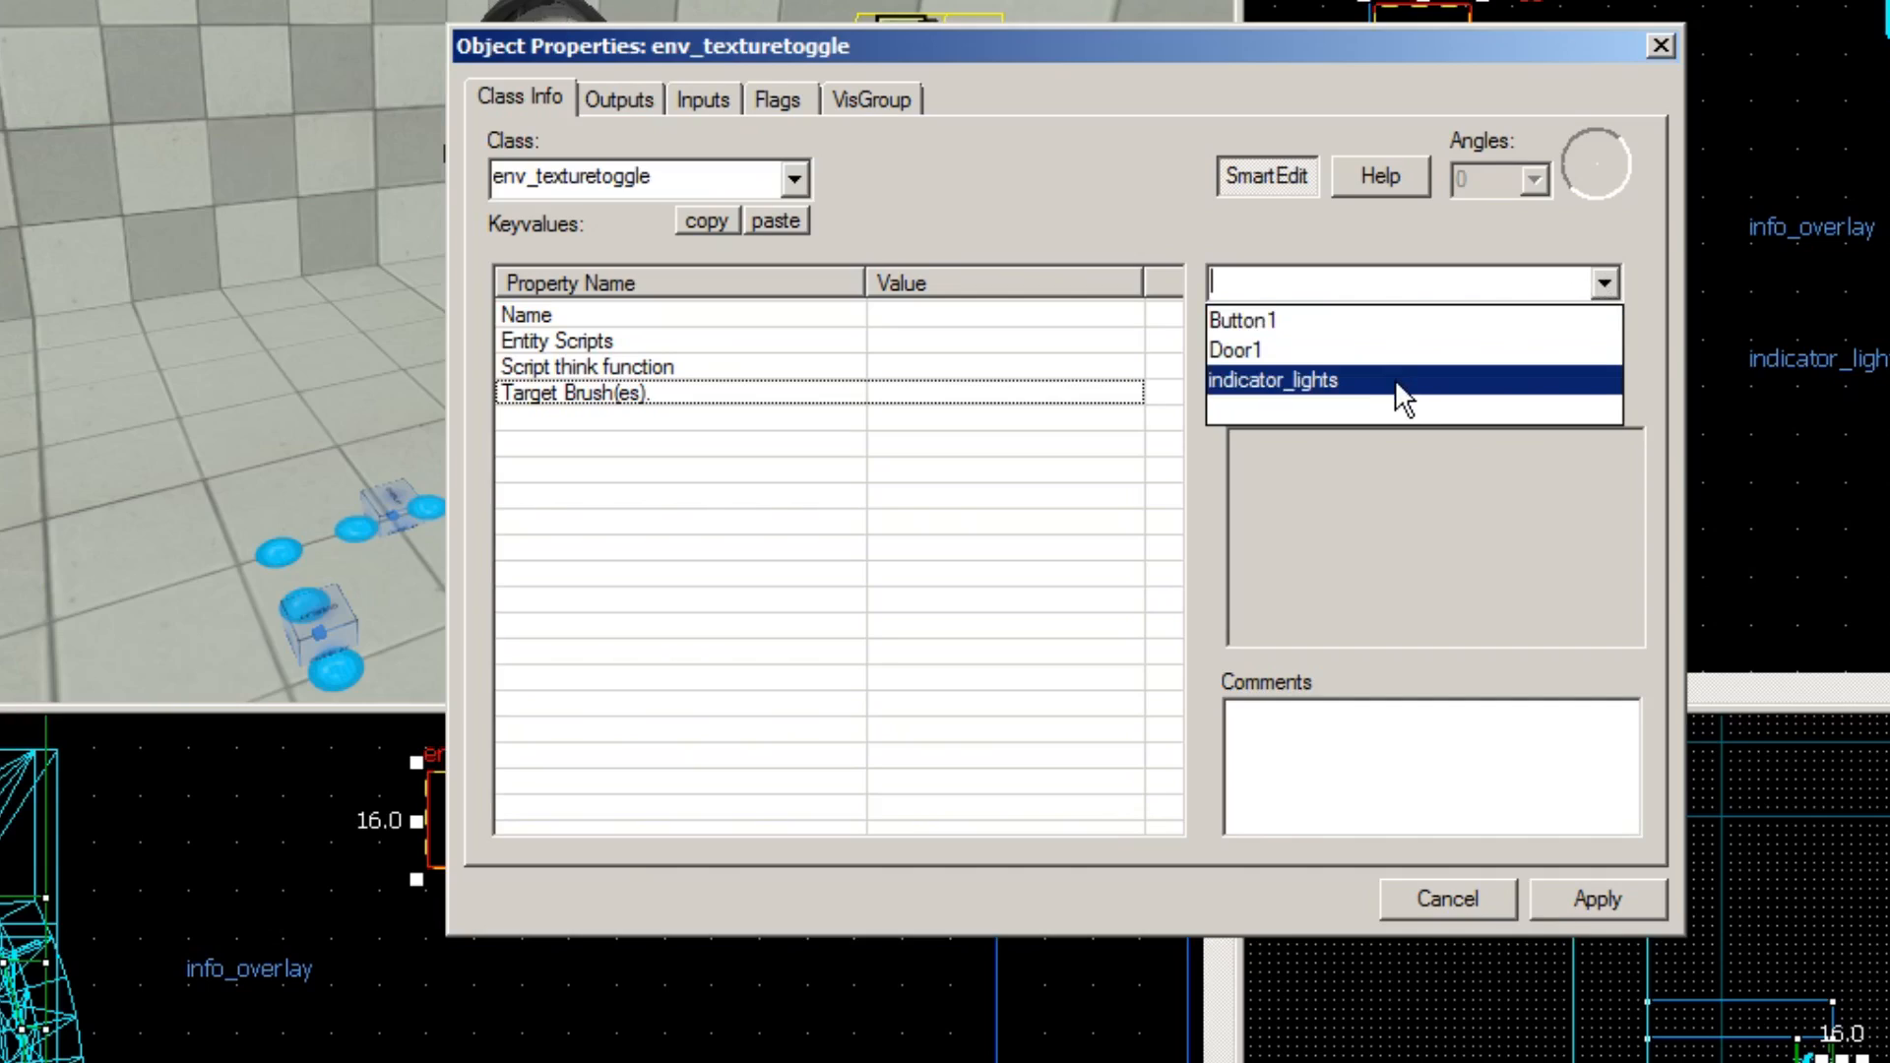
pyautogui.click(1286, 380)
pyautogui.click(1585, 884)
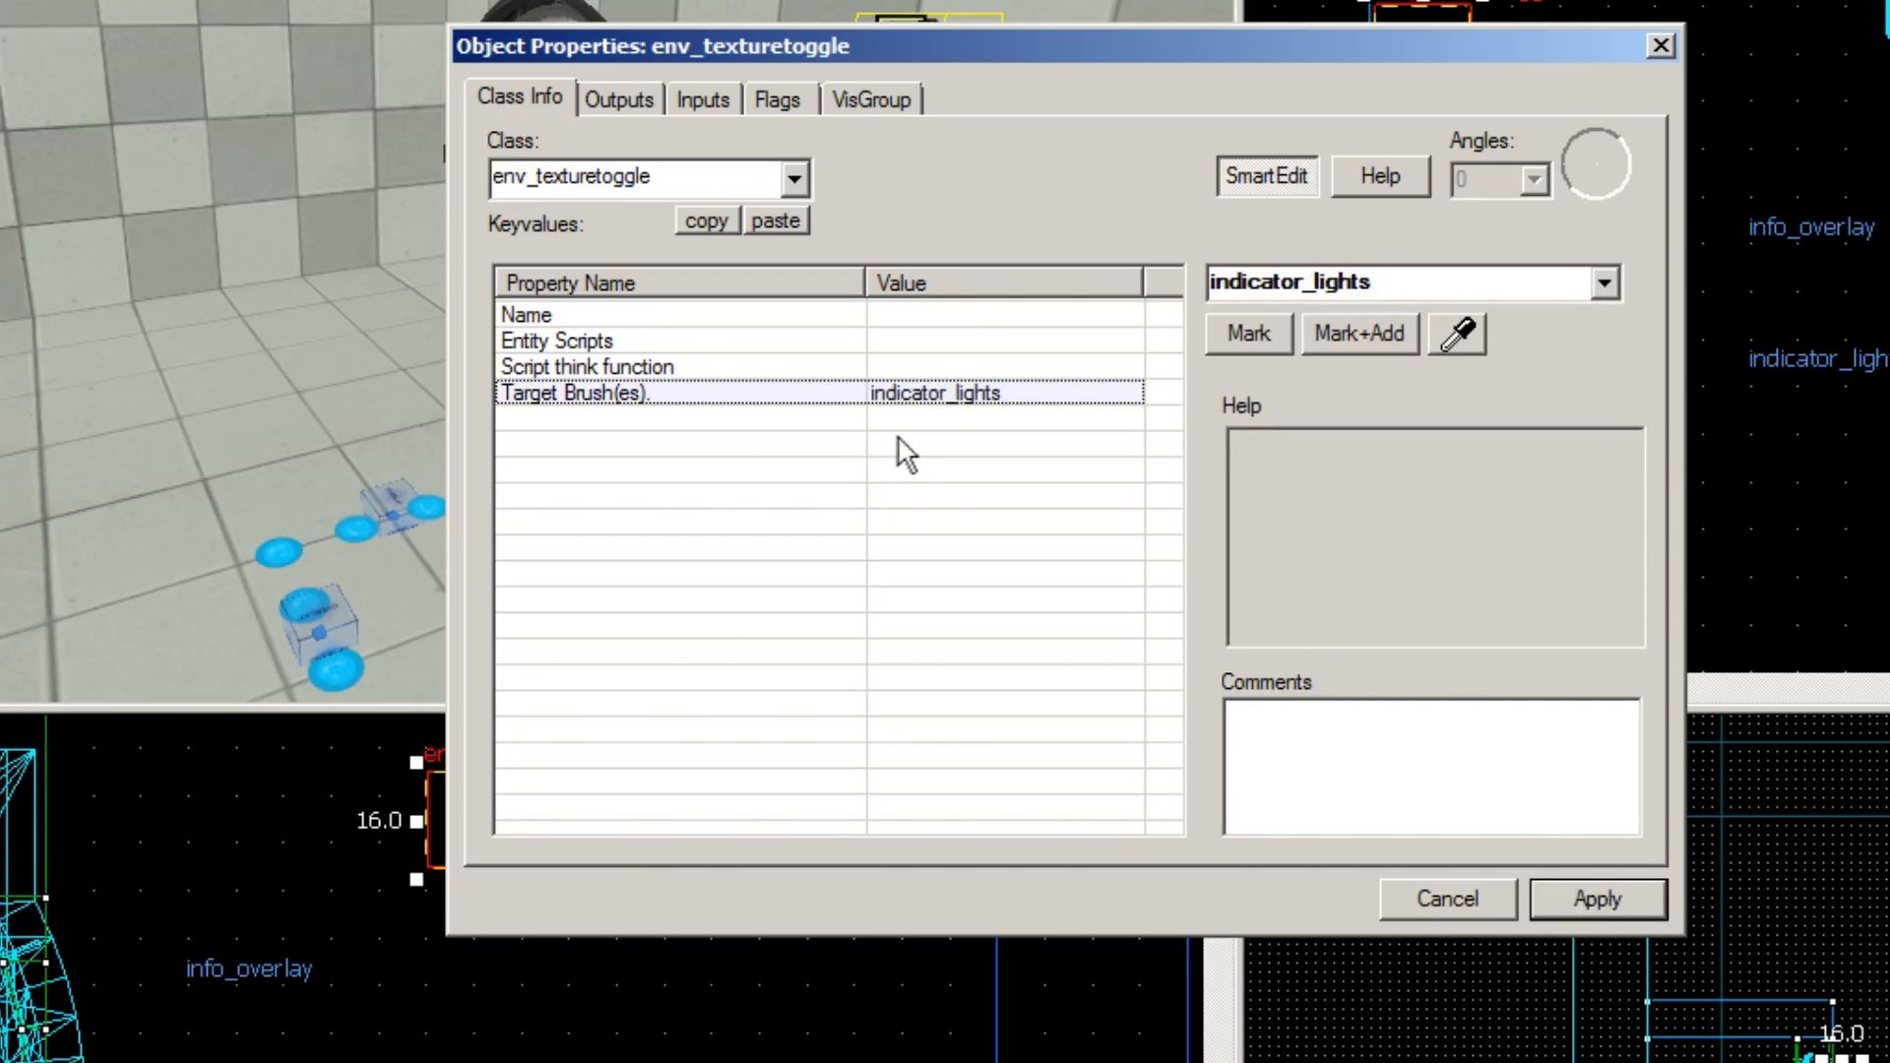
# Step: Name the env_texturetoggle entity indicator_lights_texturetoggle and apply the change
pyautogui.click(825, 316)
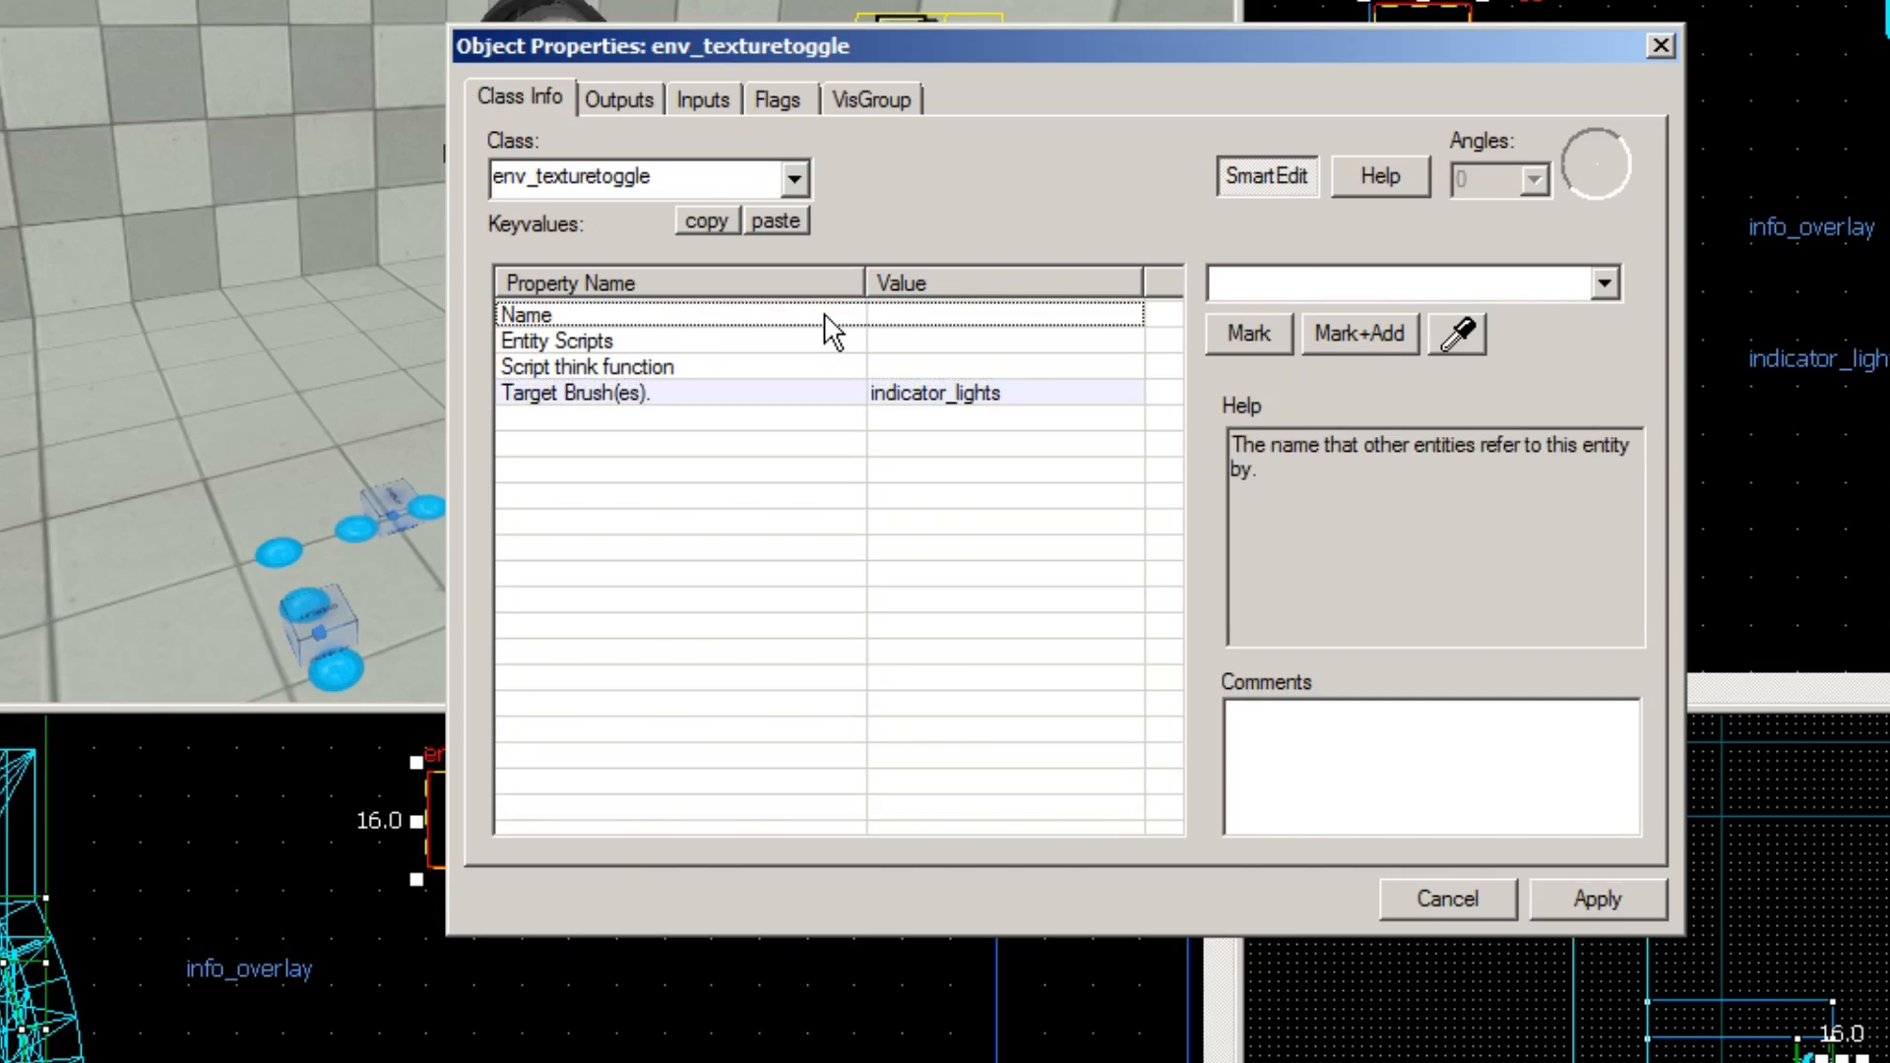
pyautogui.click(1311, 280)
pyautogui.write('i')
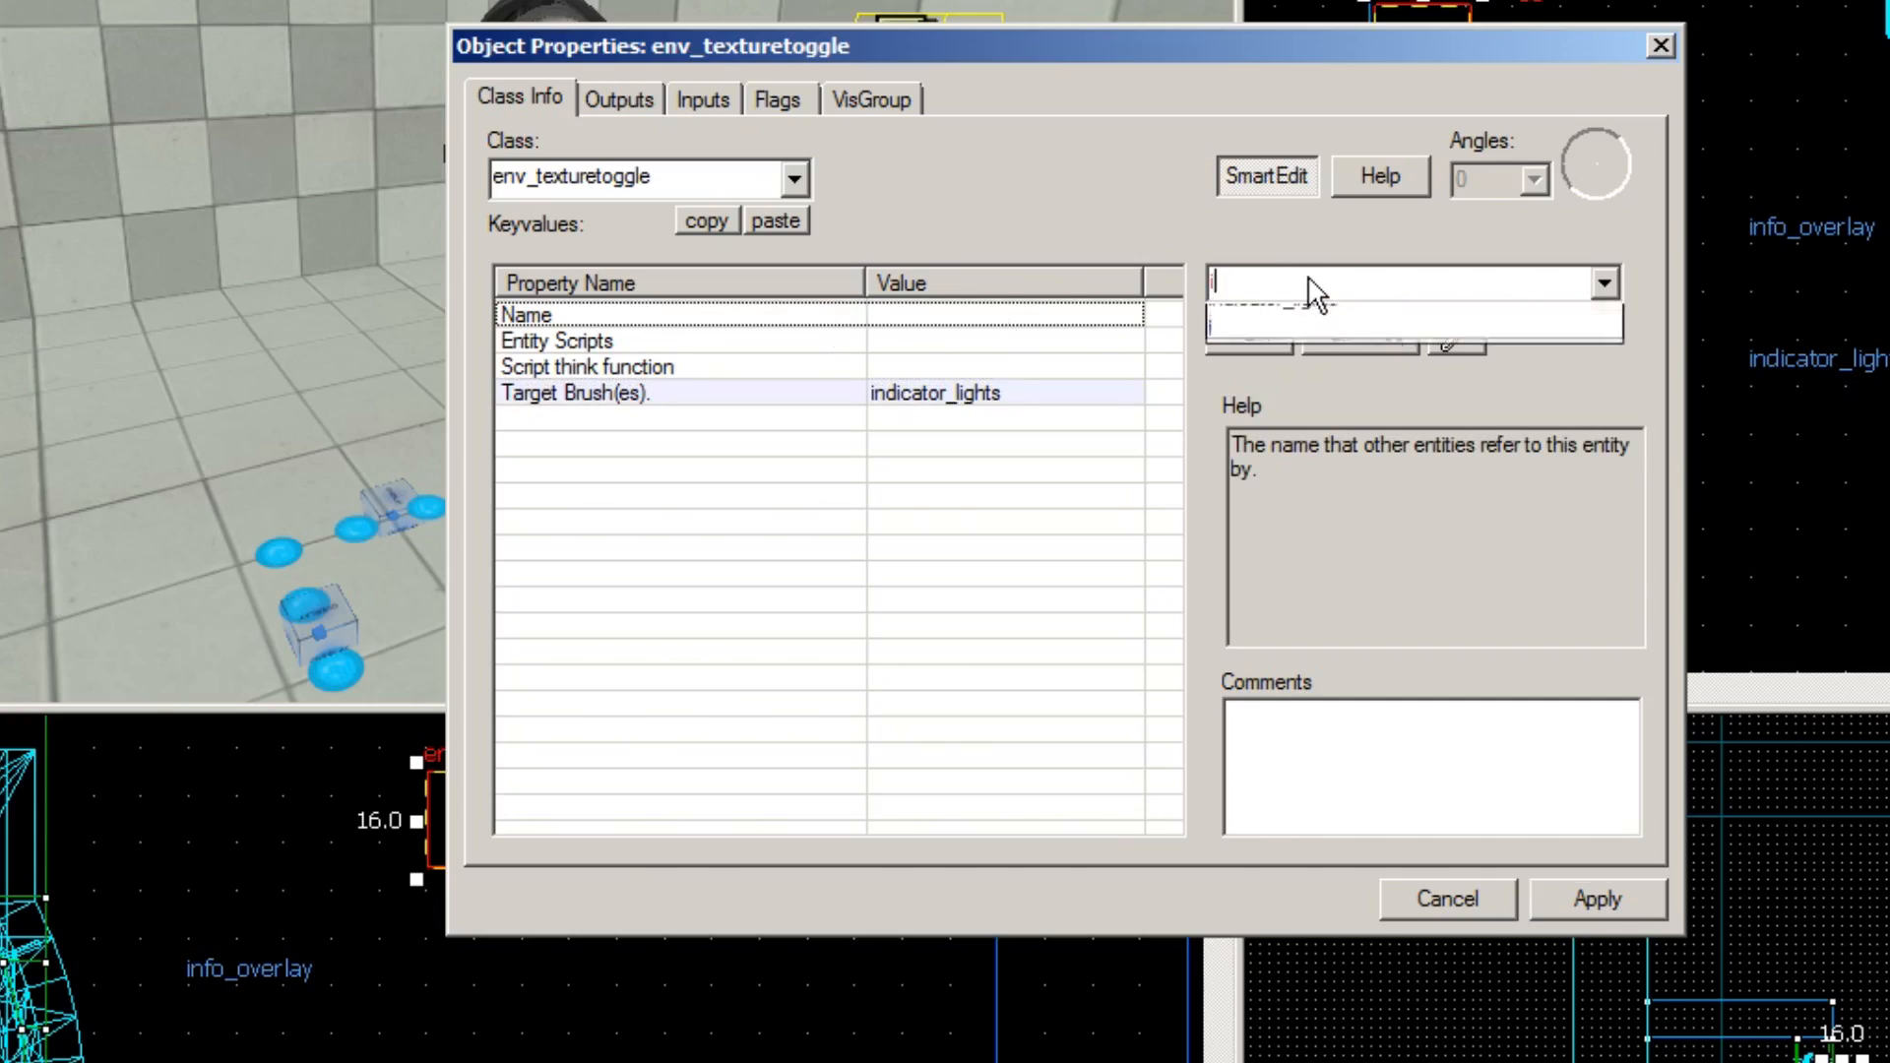
pyautogui.write('ndicator_lights_')
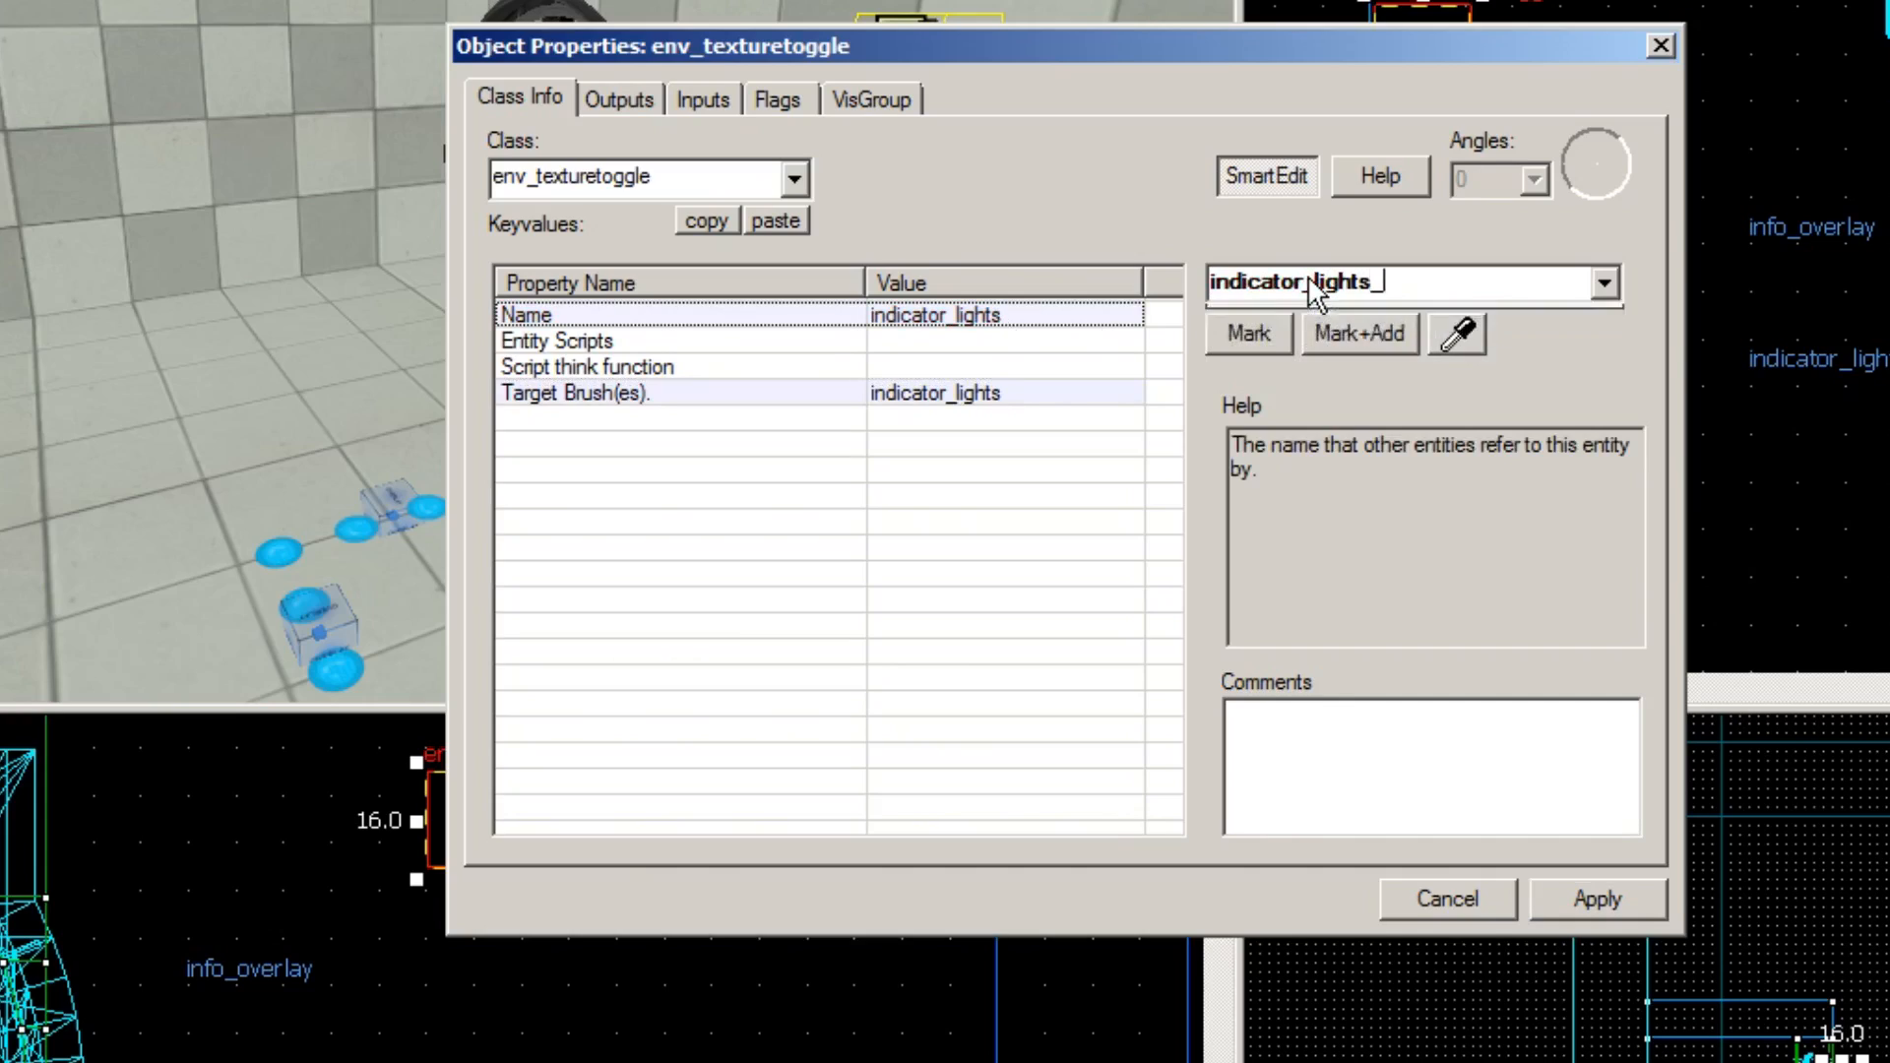
pyautogui.write('texture')
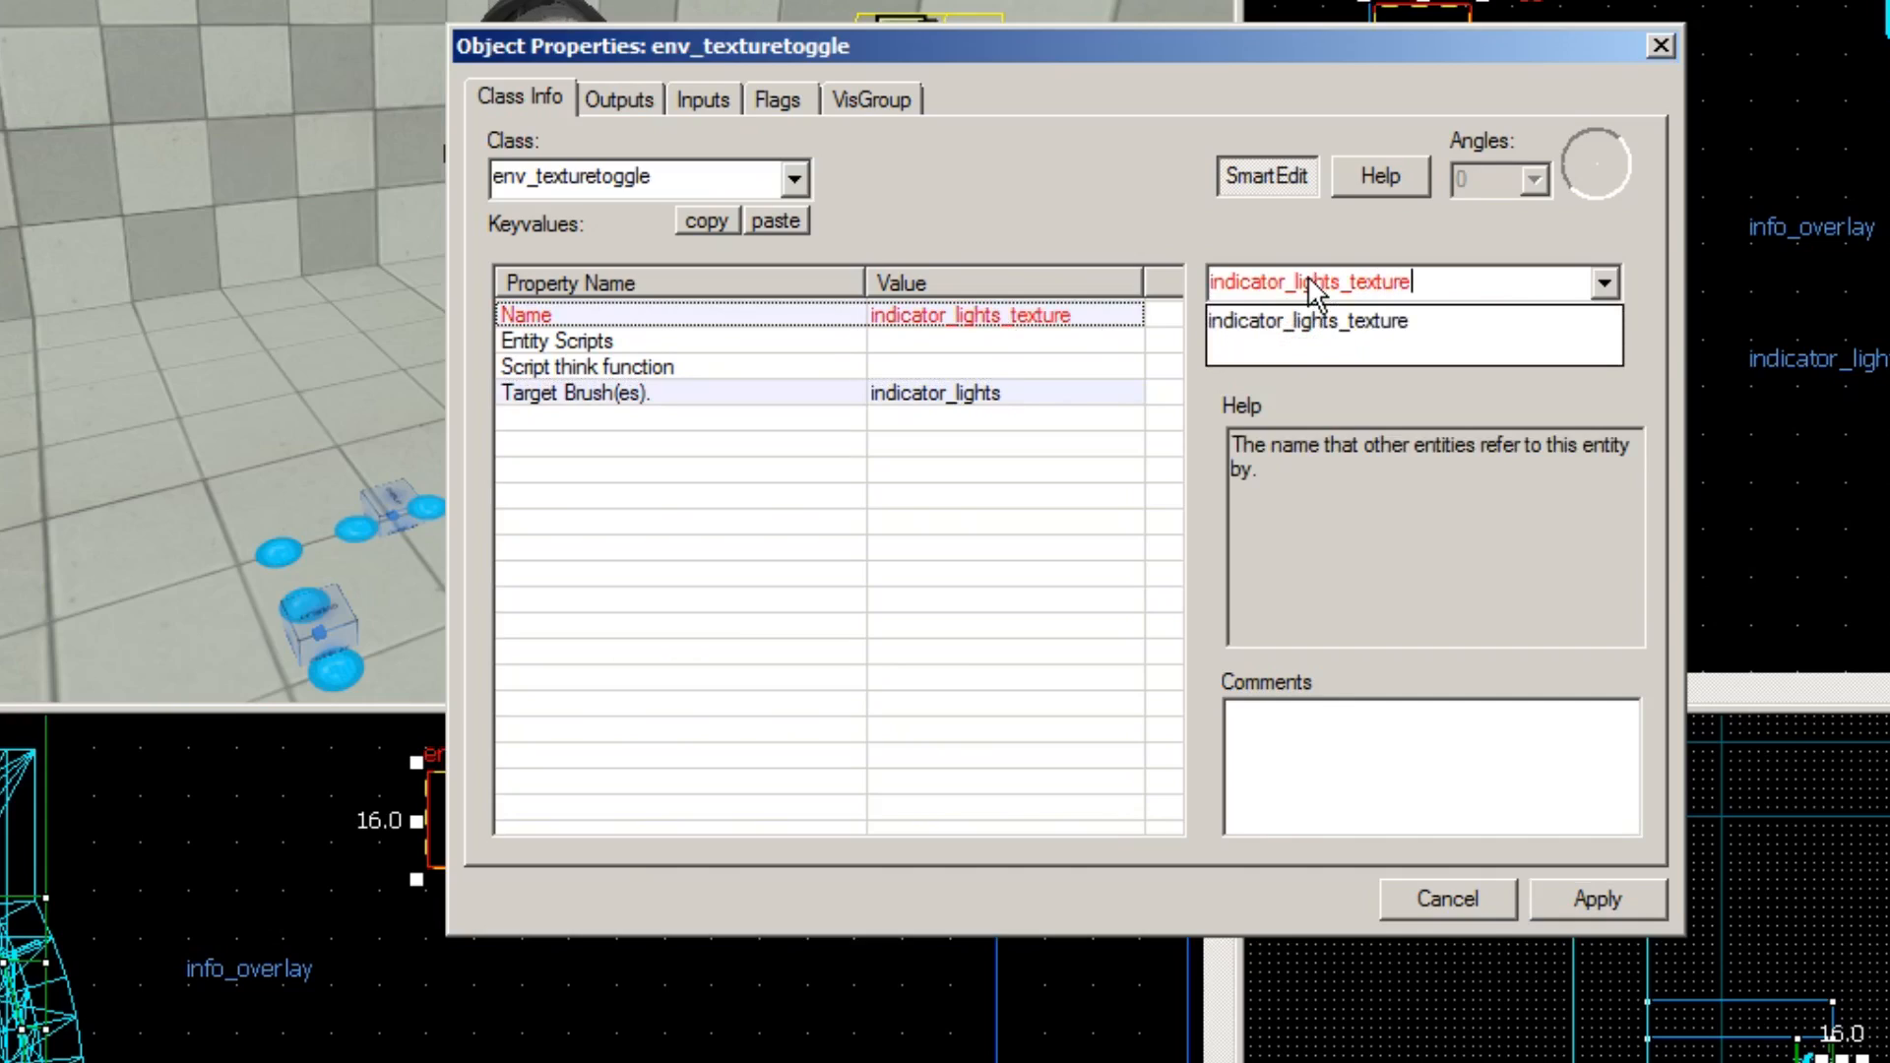
pyautogui.write('toggle')
pyautogui.click(1080, 560)
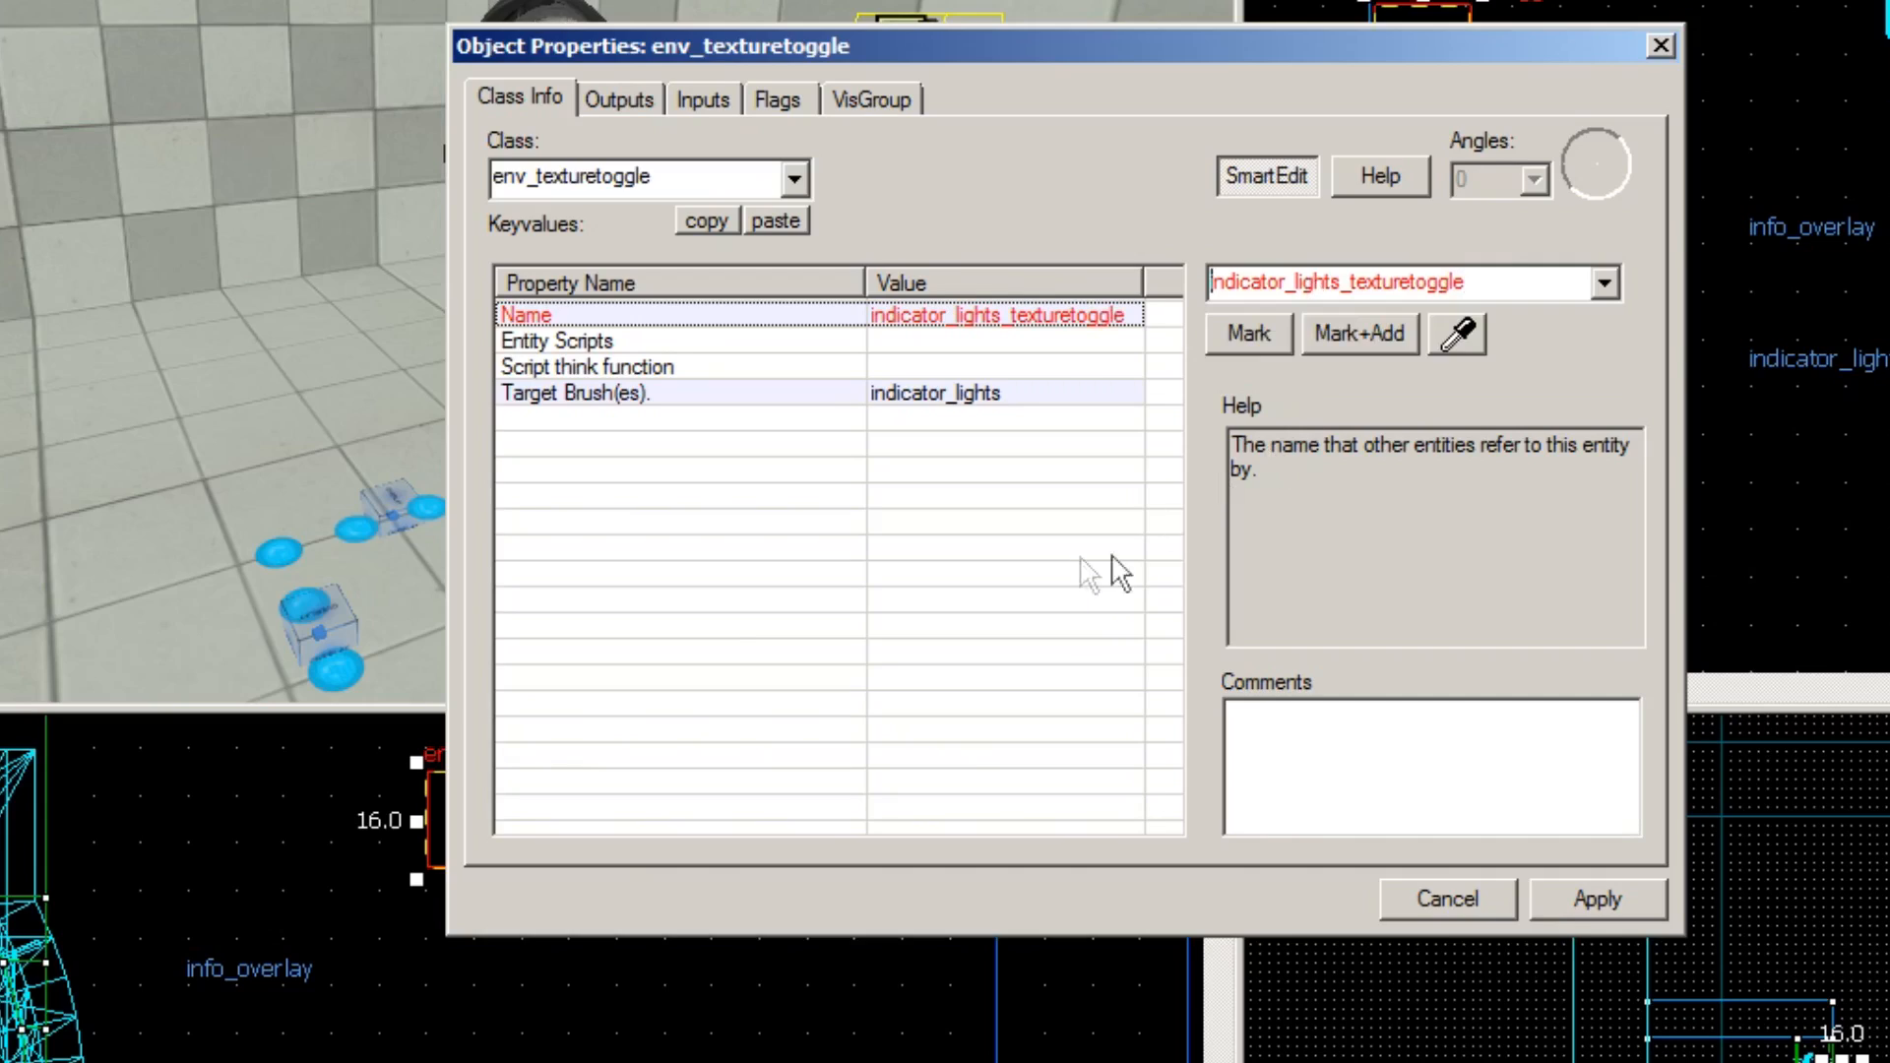
pyautogui.click(1586, 880)
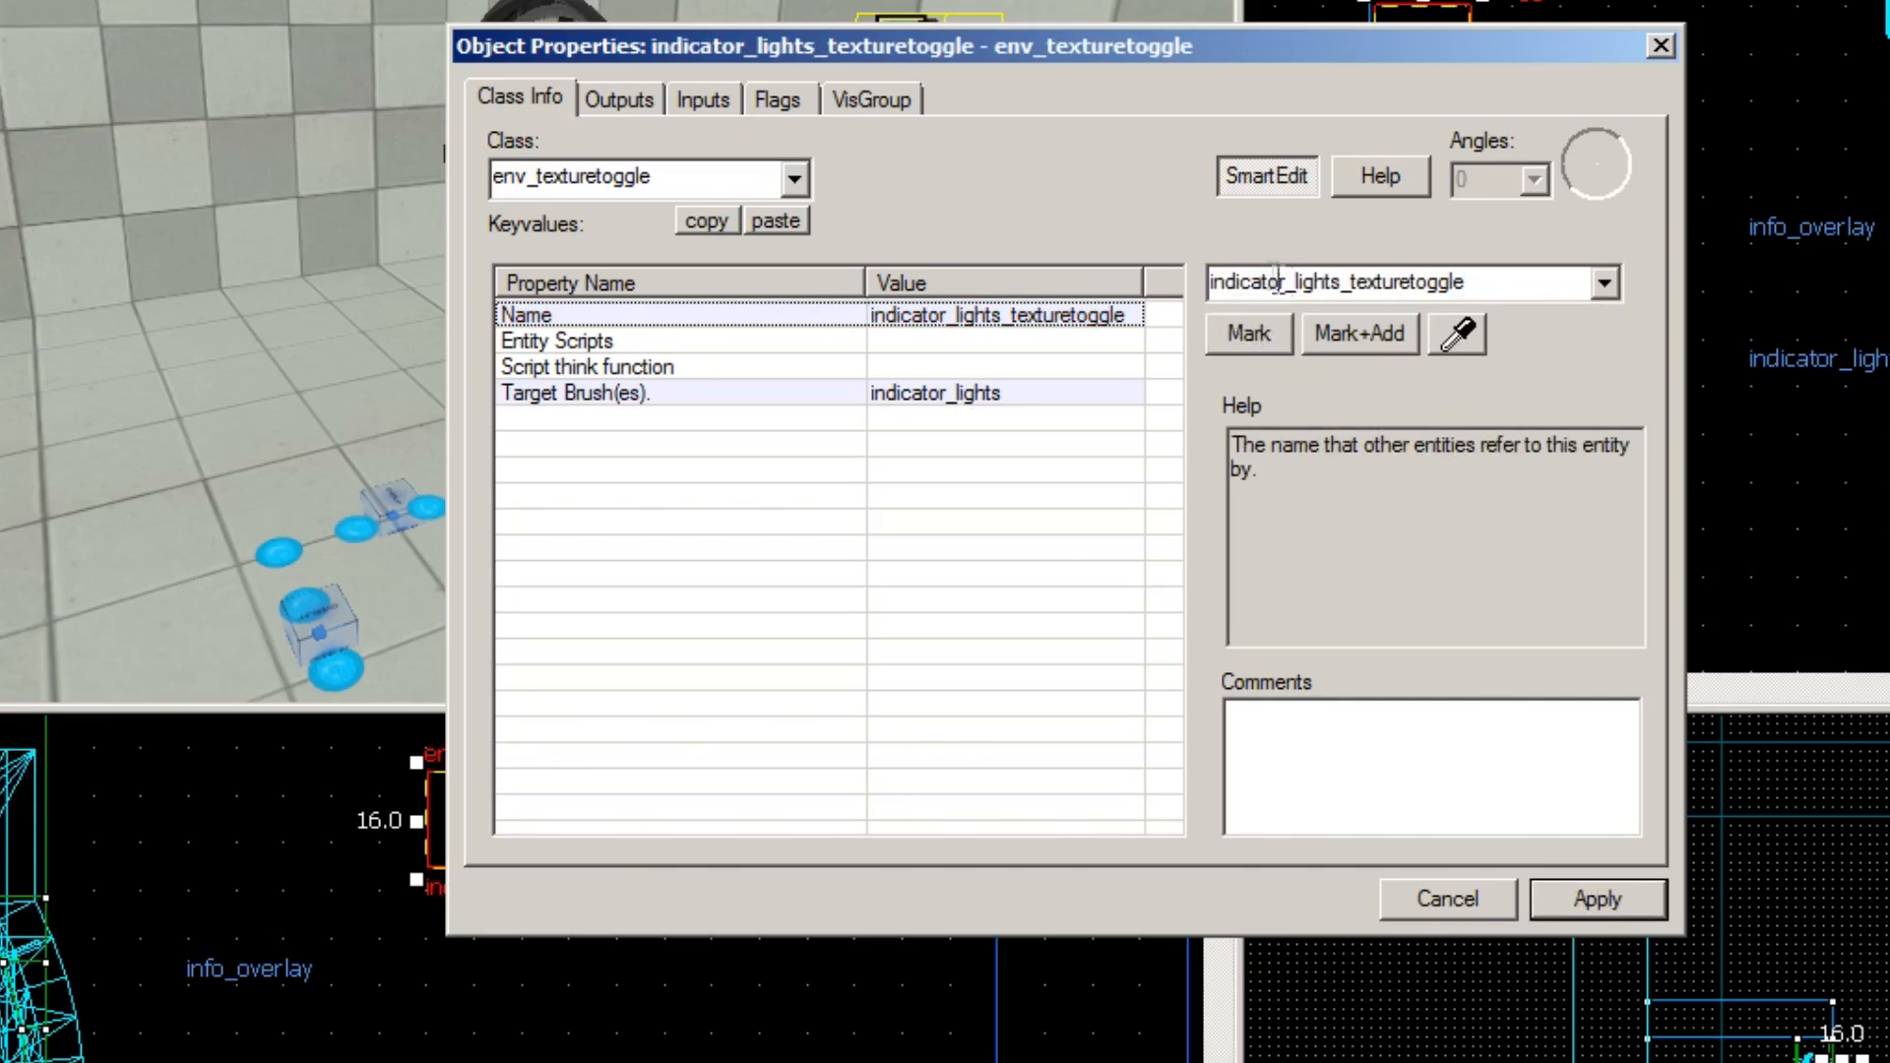
# Step: Review the texturetoggle suffix in the entity's name and close the object properties
pyautogui.doubleClick(1467, 283)
pyautogui.click(1502, 292)
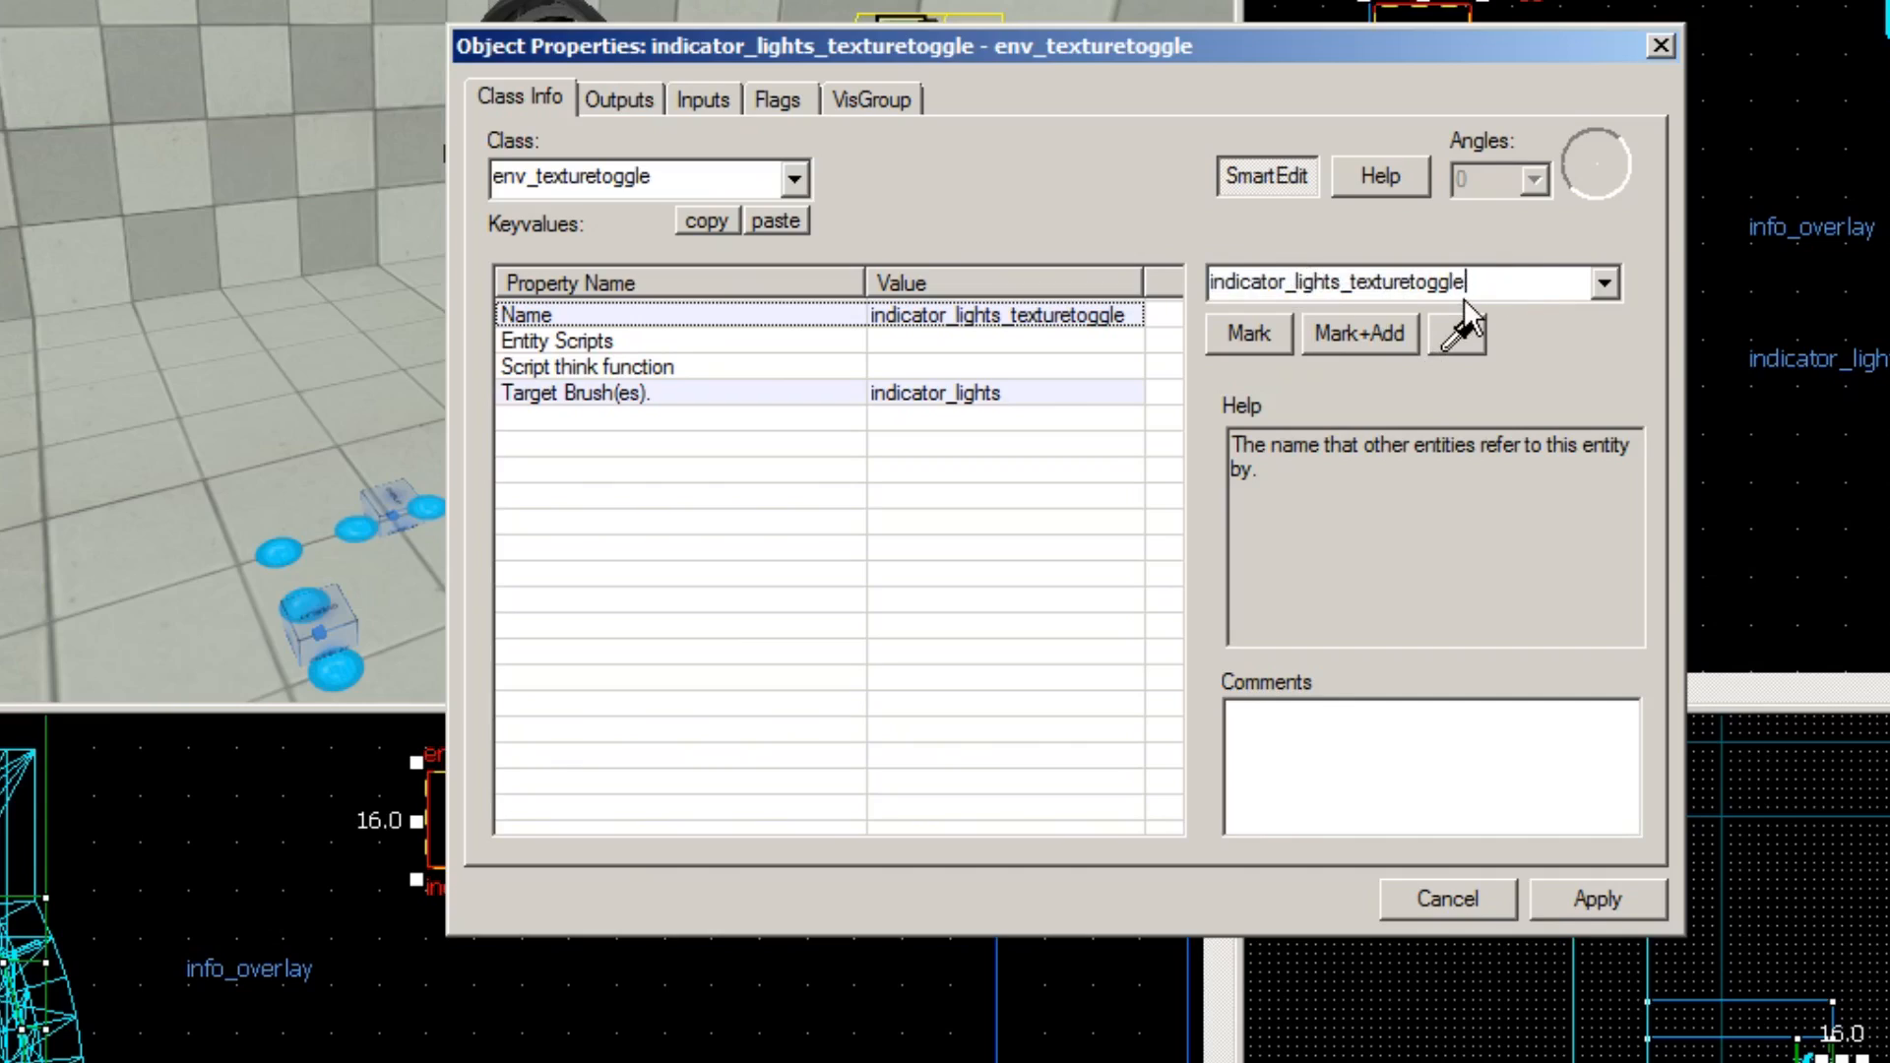
pyautogui.moveTo(1497, 284); pyautogui.dragTo(1330, 295)
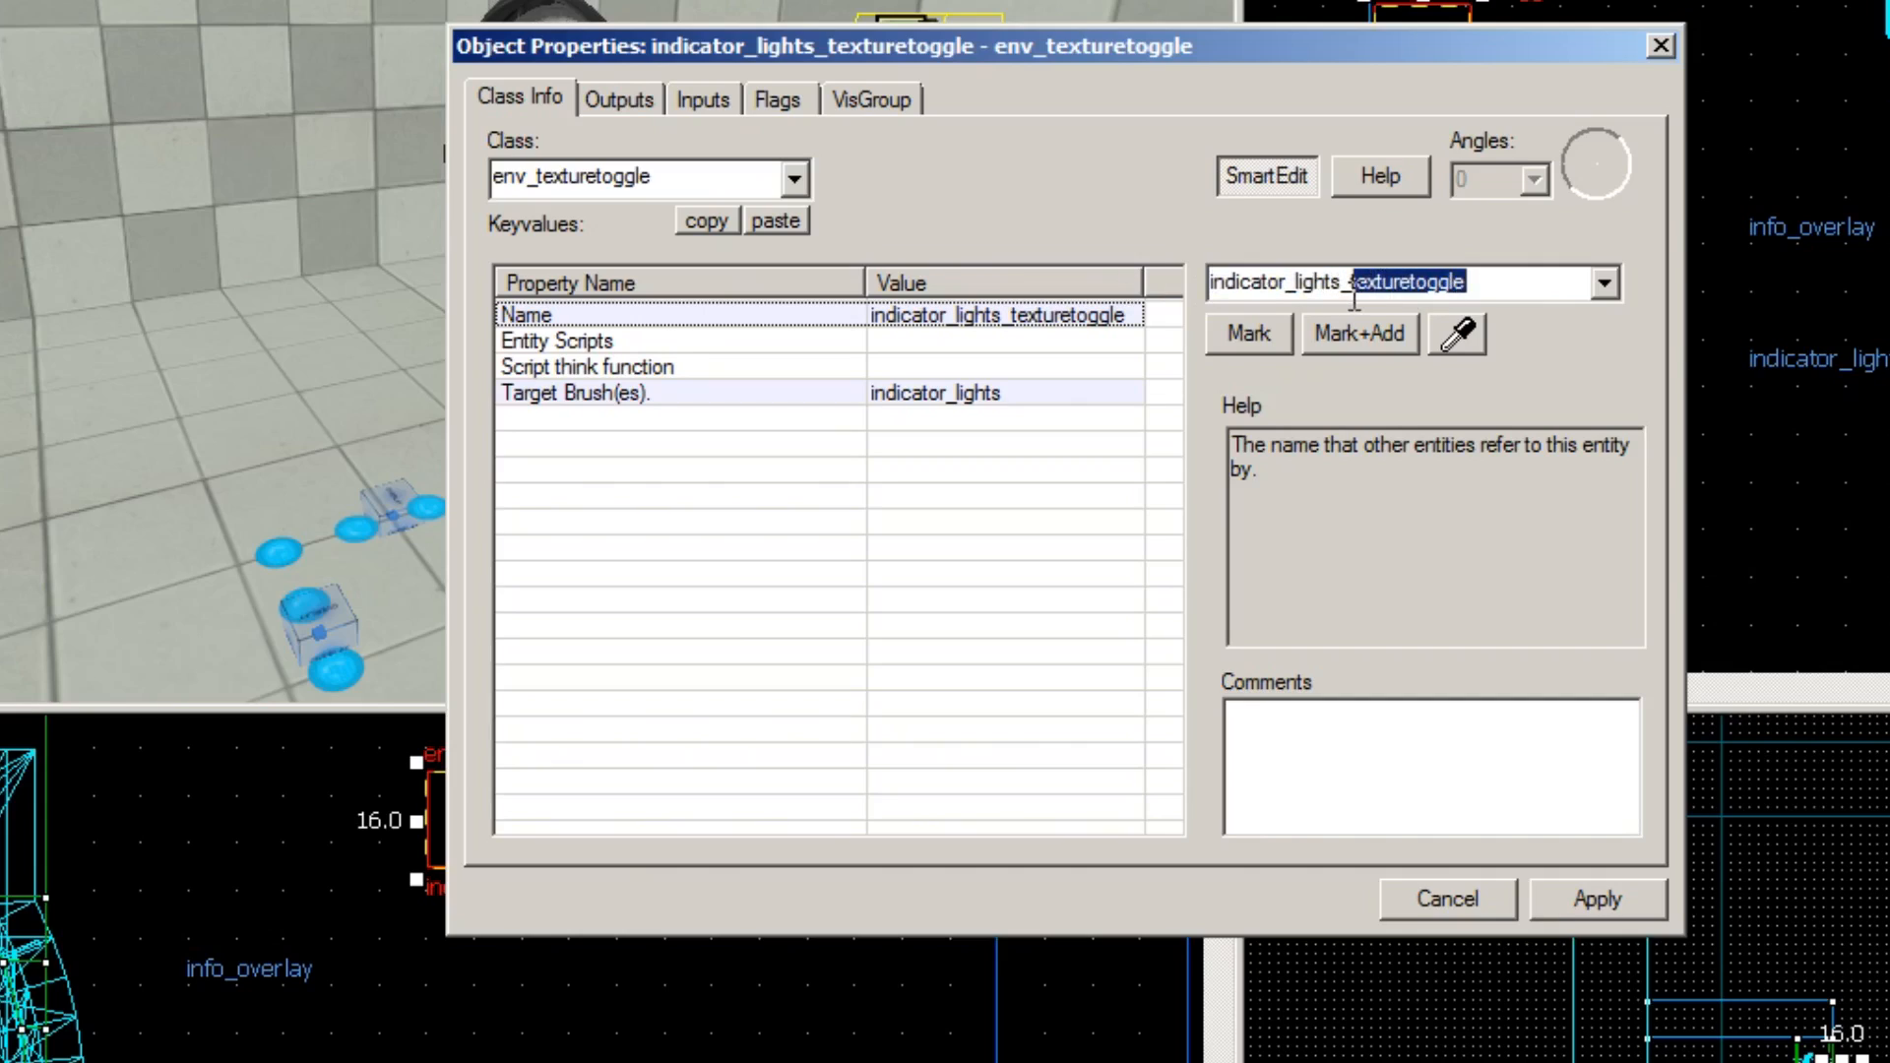
pyautogui.click(1528, 281)
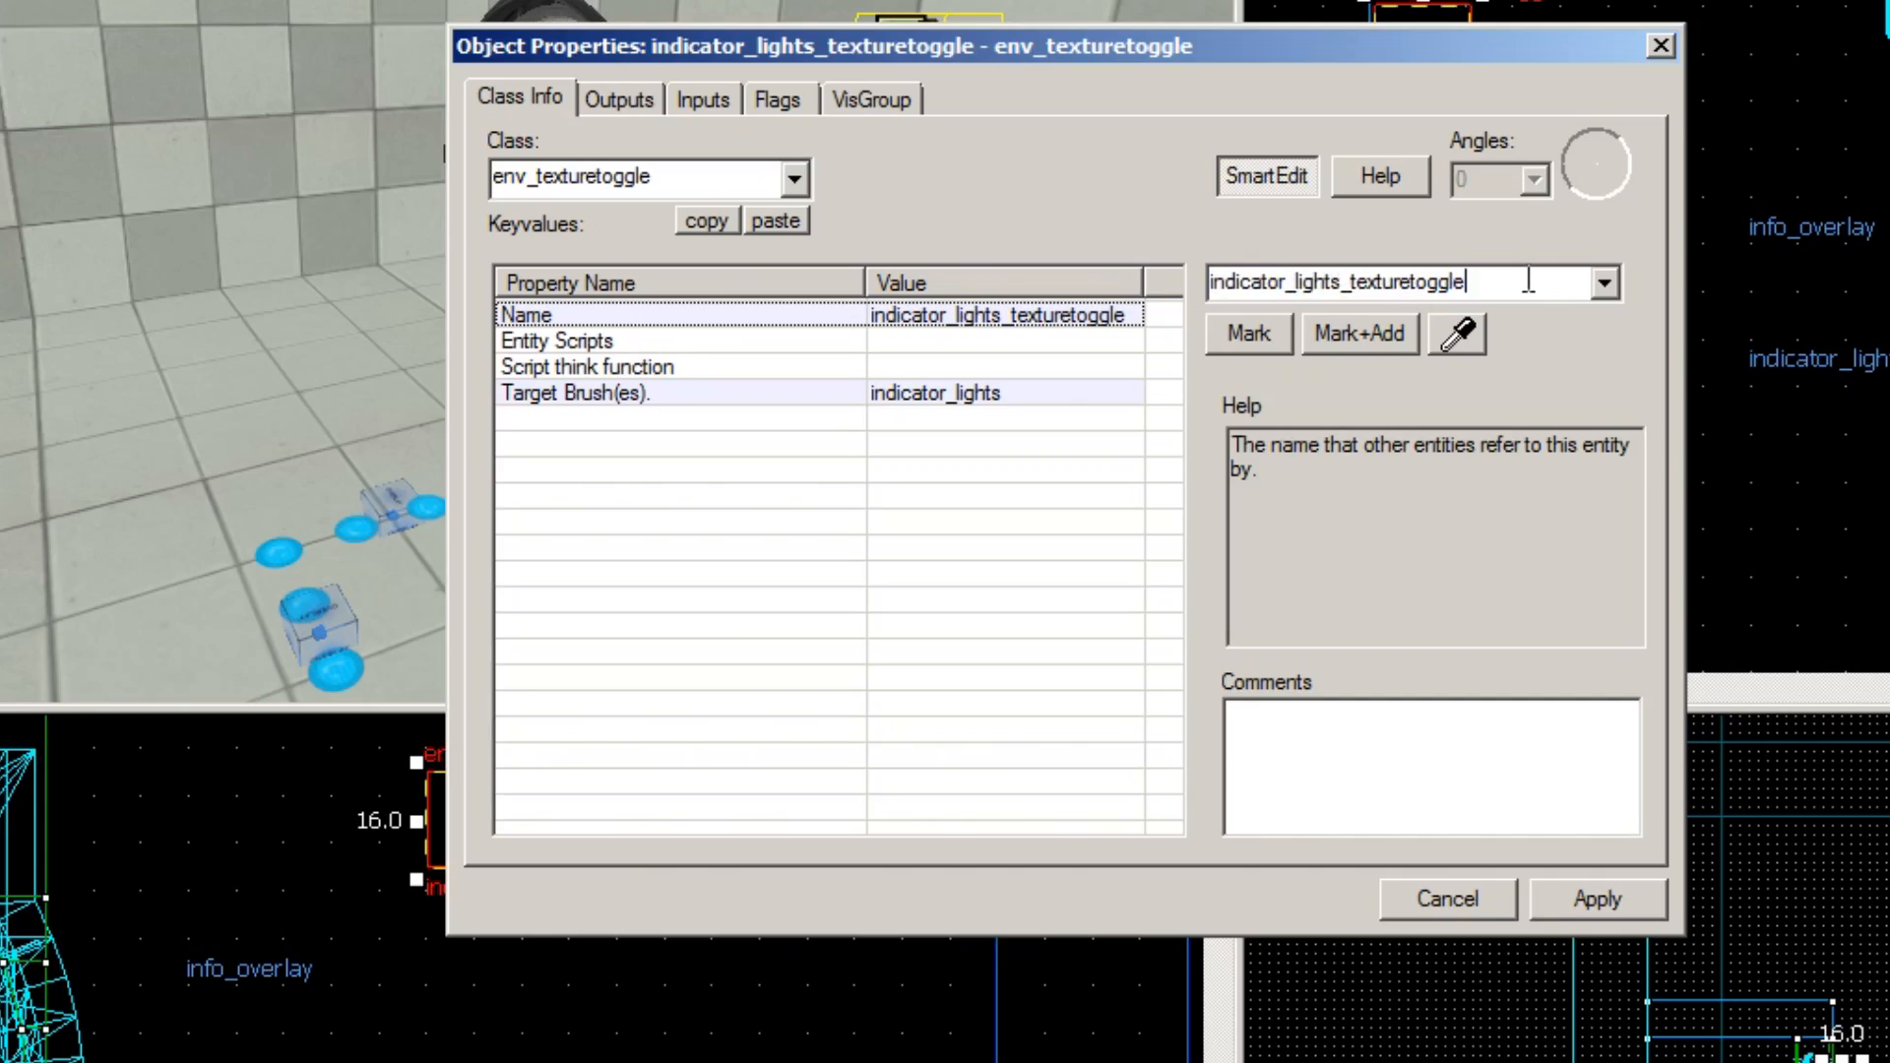
pyautogui.click(1660, 46)
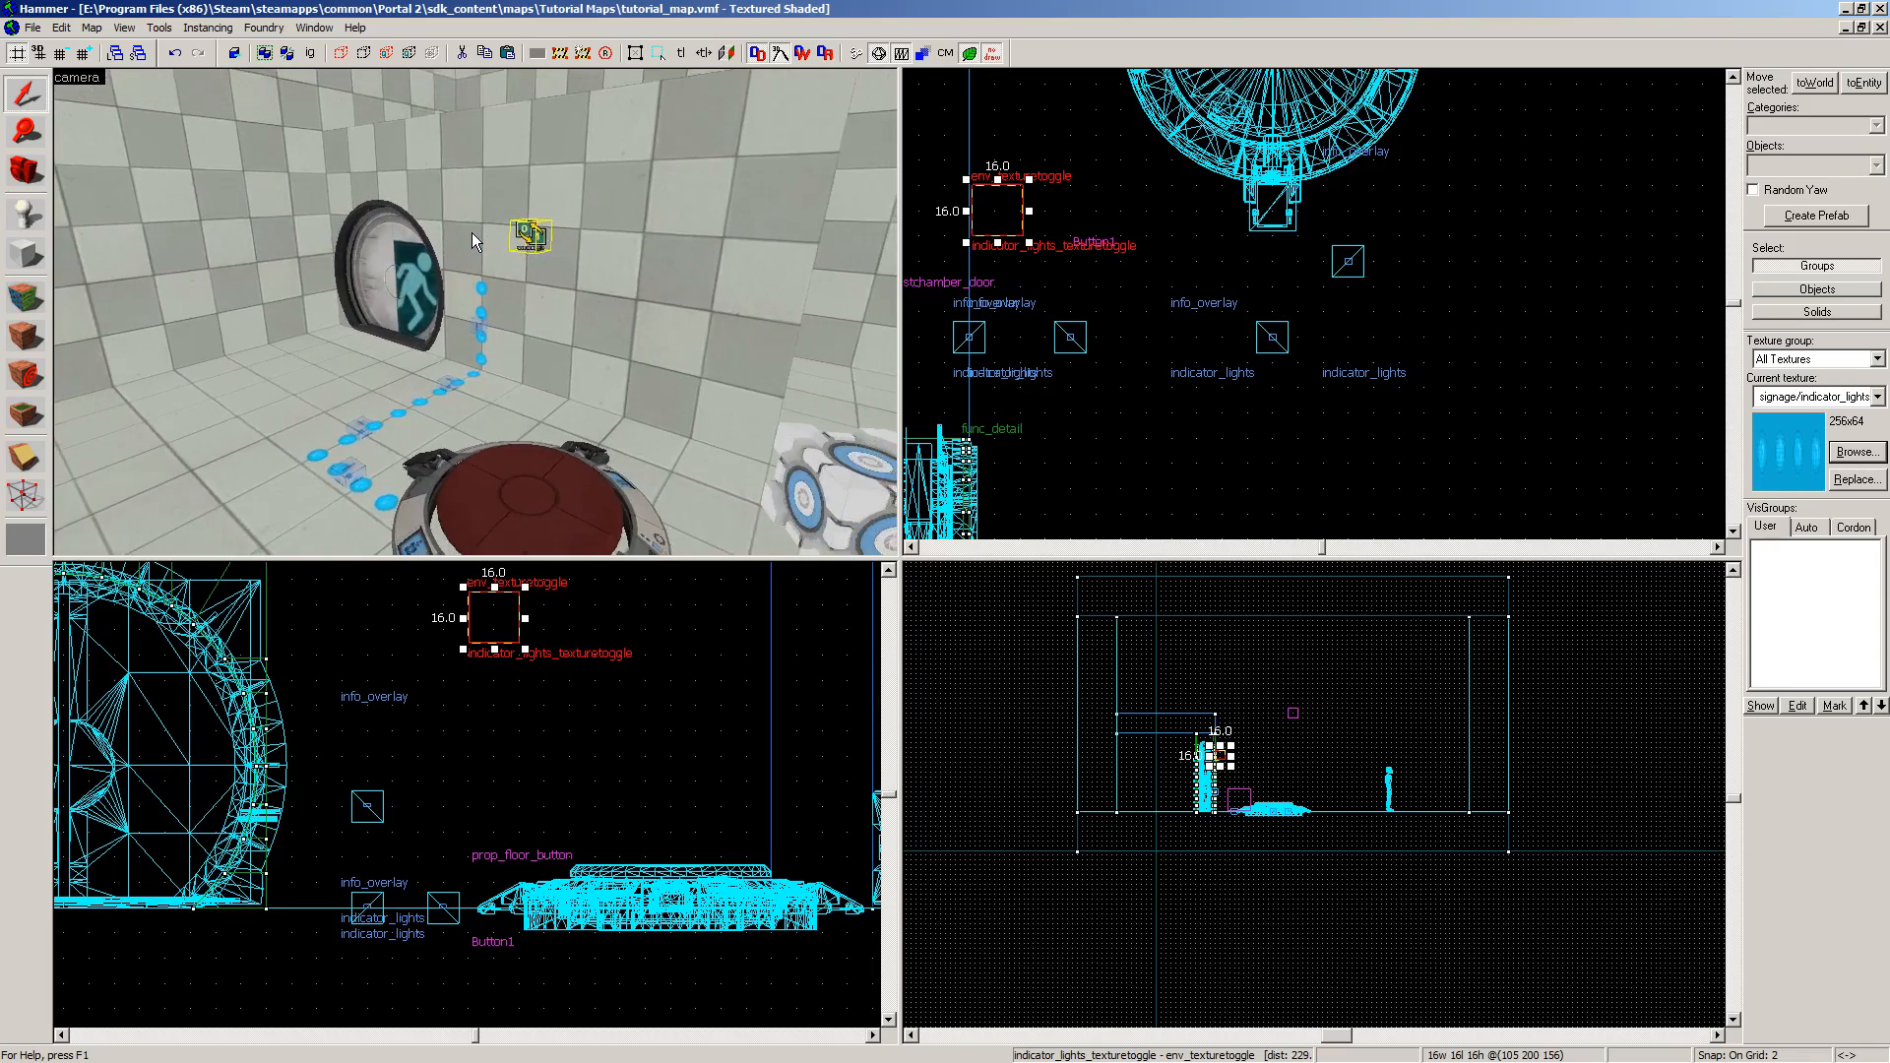
# Step: Open the floor button's outputs and review its existing connections to the door
pyautogui.press('z')
pyautogui.press('z')
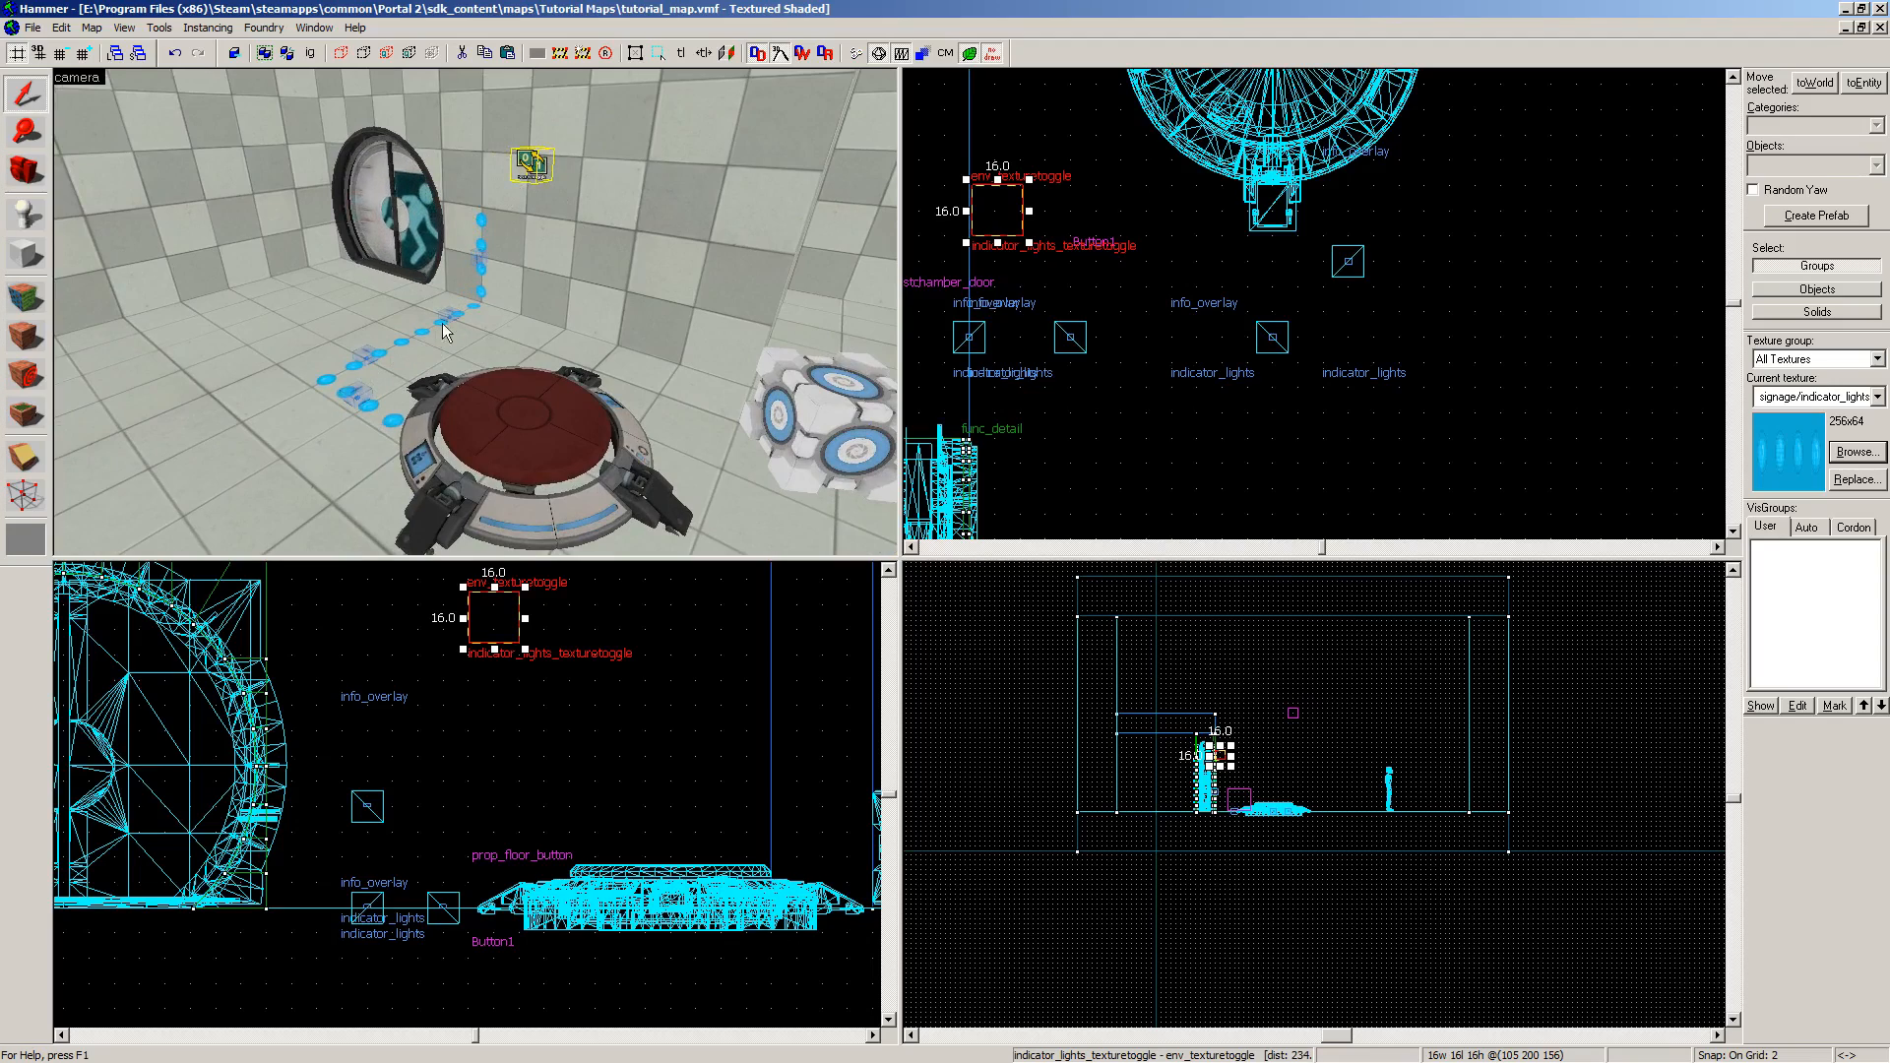
pyautogui.click(513, 421)
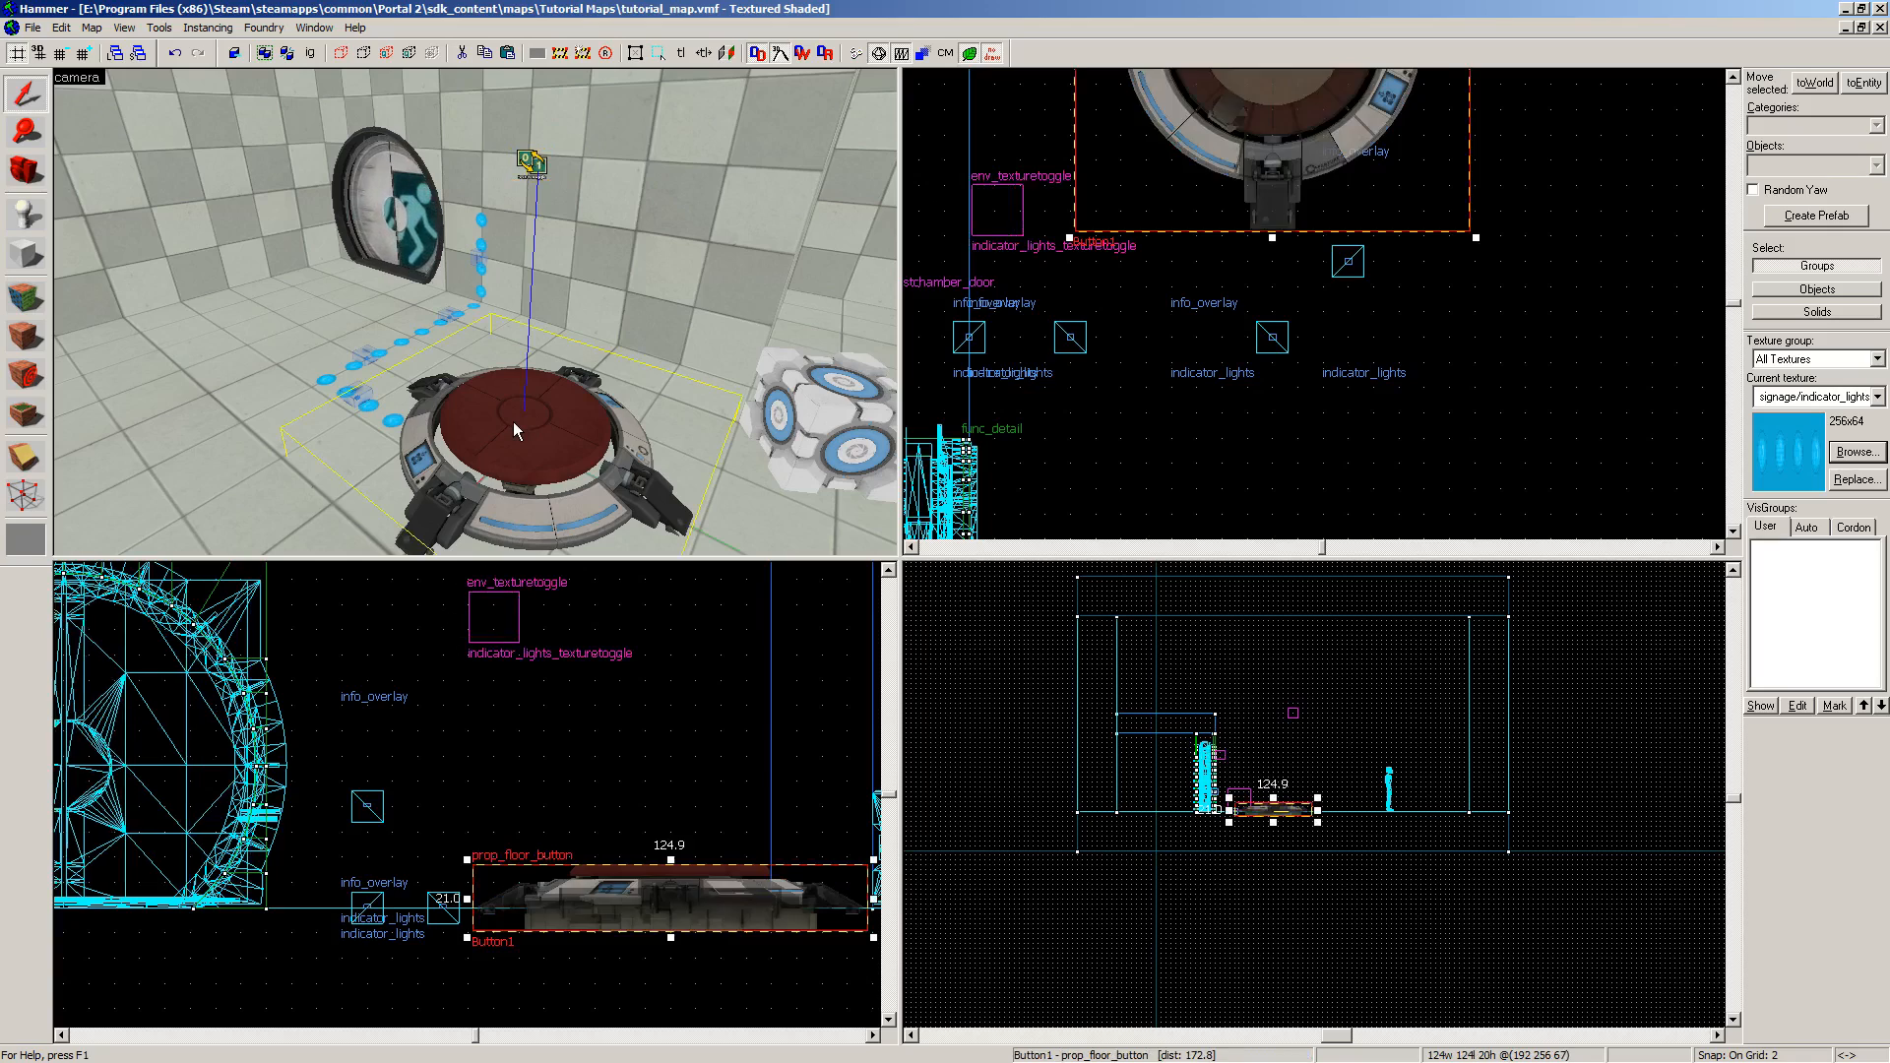
pyautogui.doubleClick(510, 418)
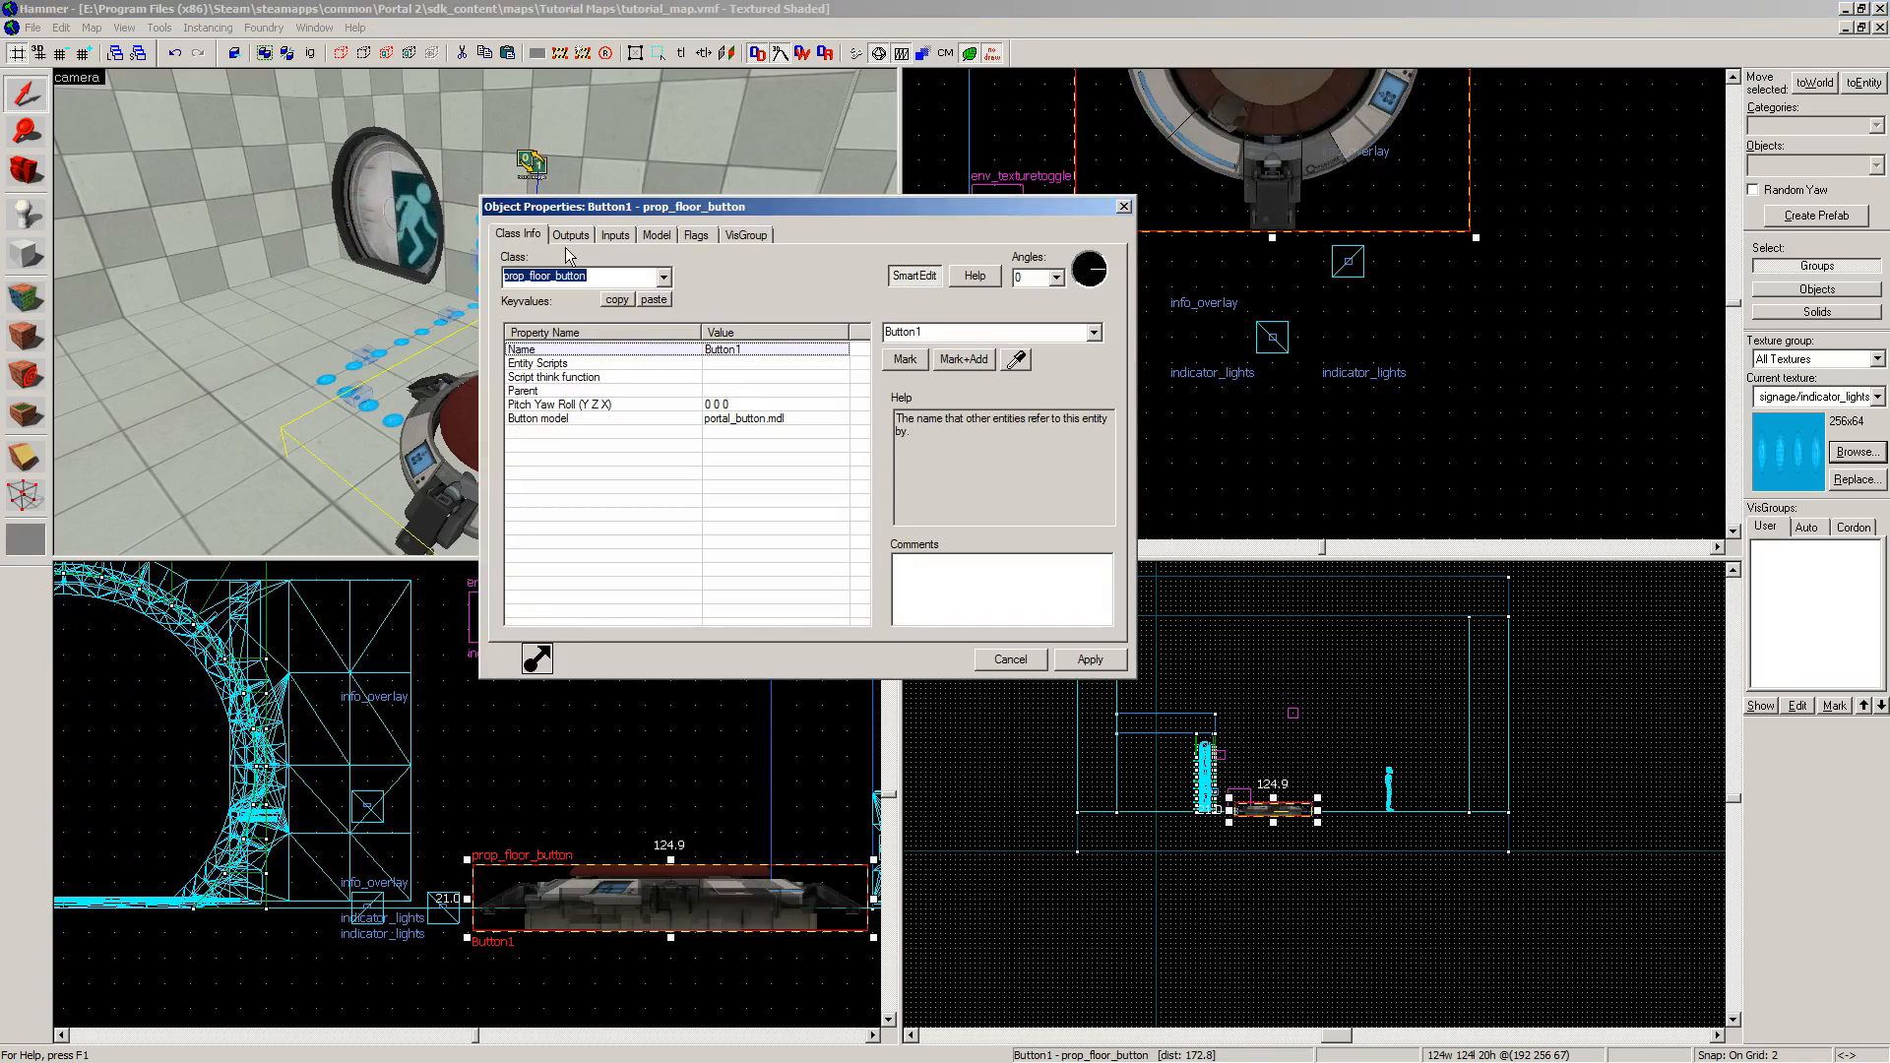
pyautogui.click(570, 234)
pyautogui.click(696, 334)
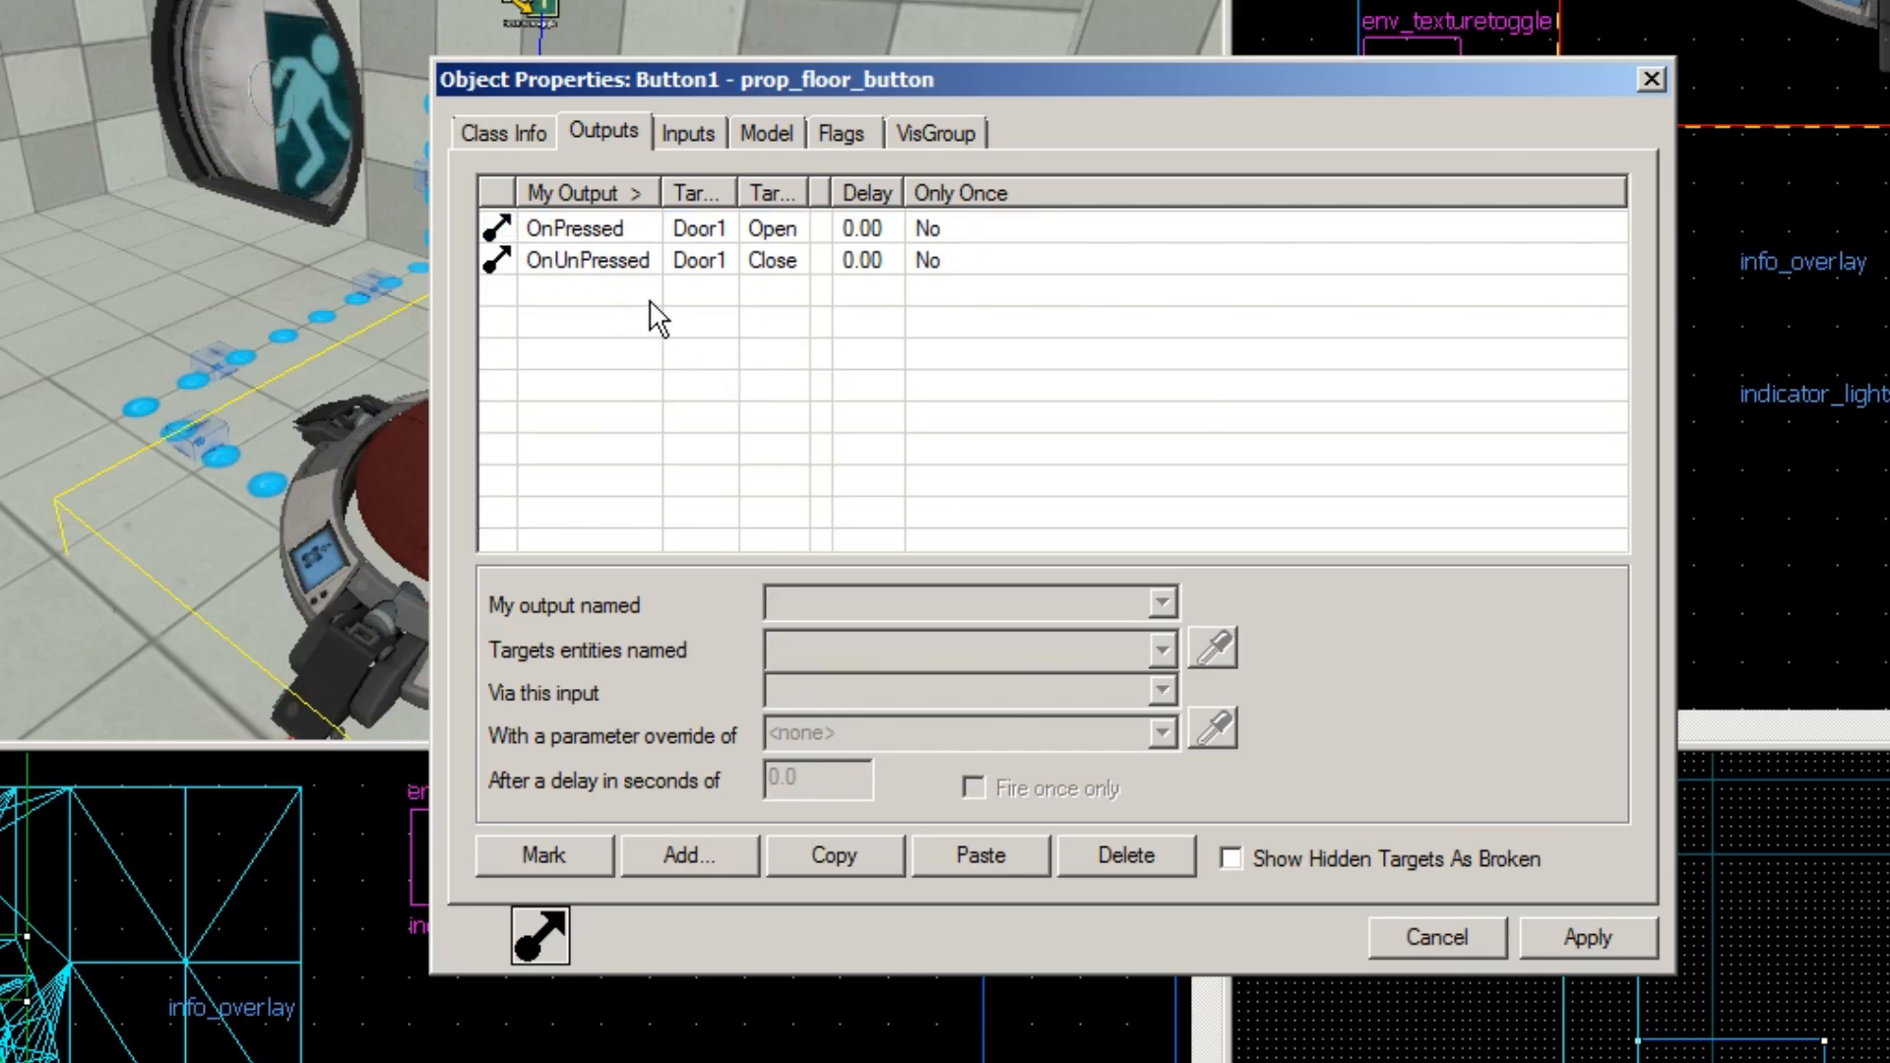
pyautogui.click(556, 236)
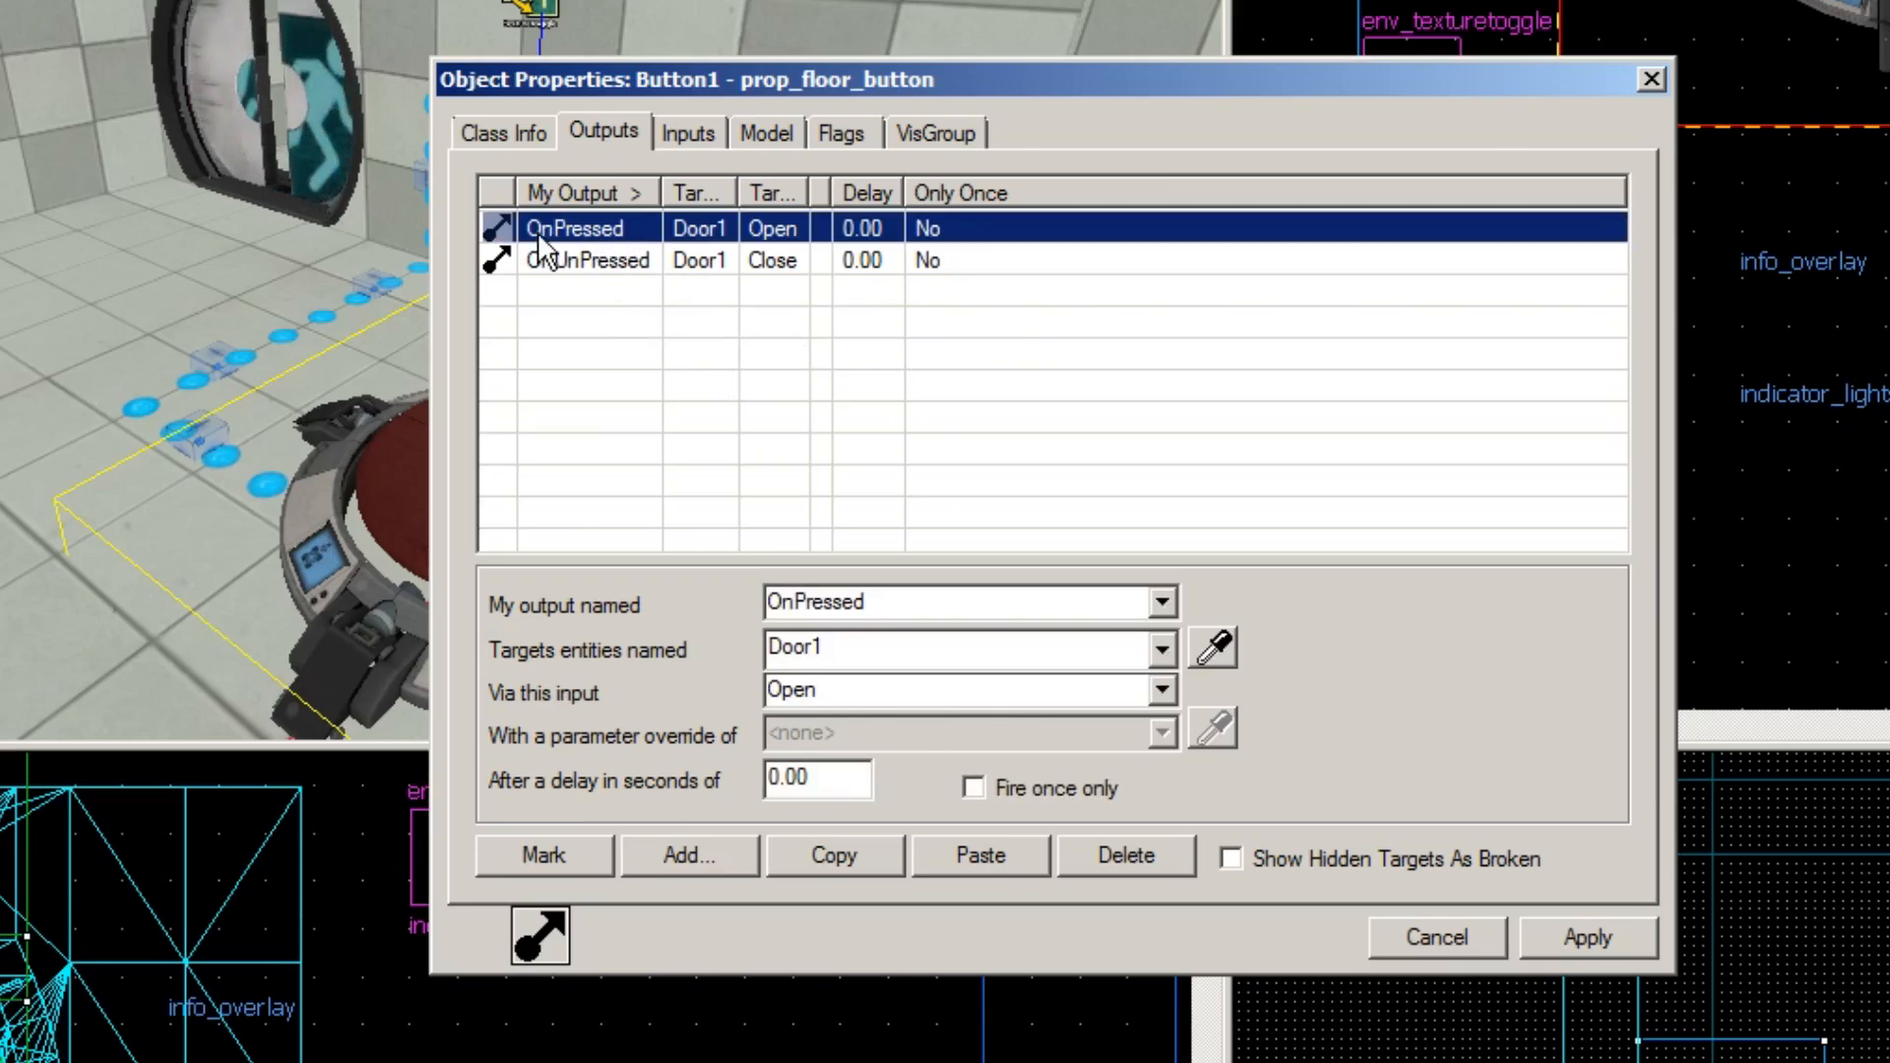
pyautogui.click(631, 316)
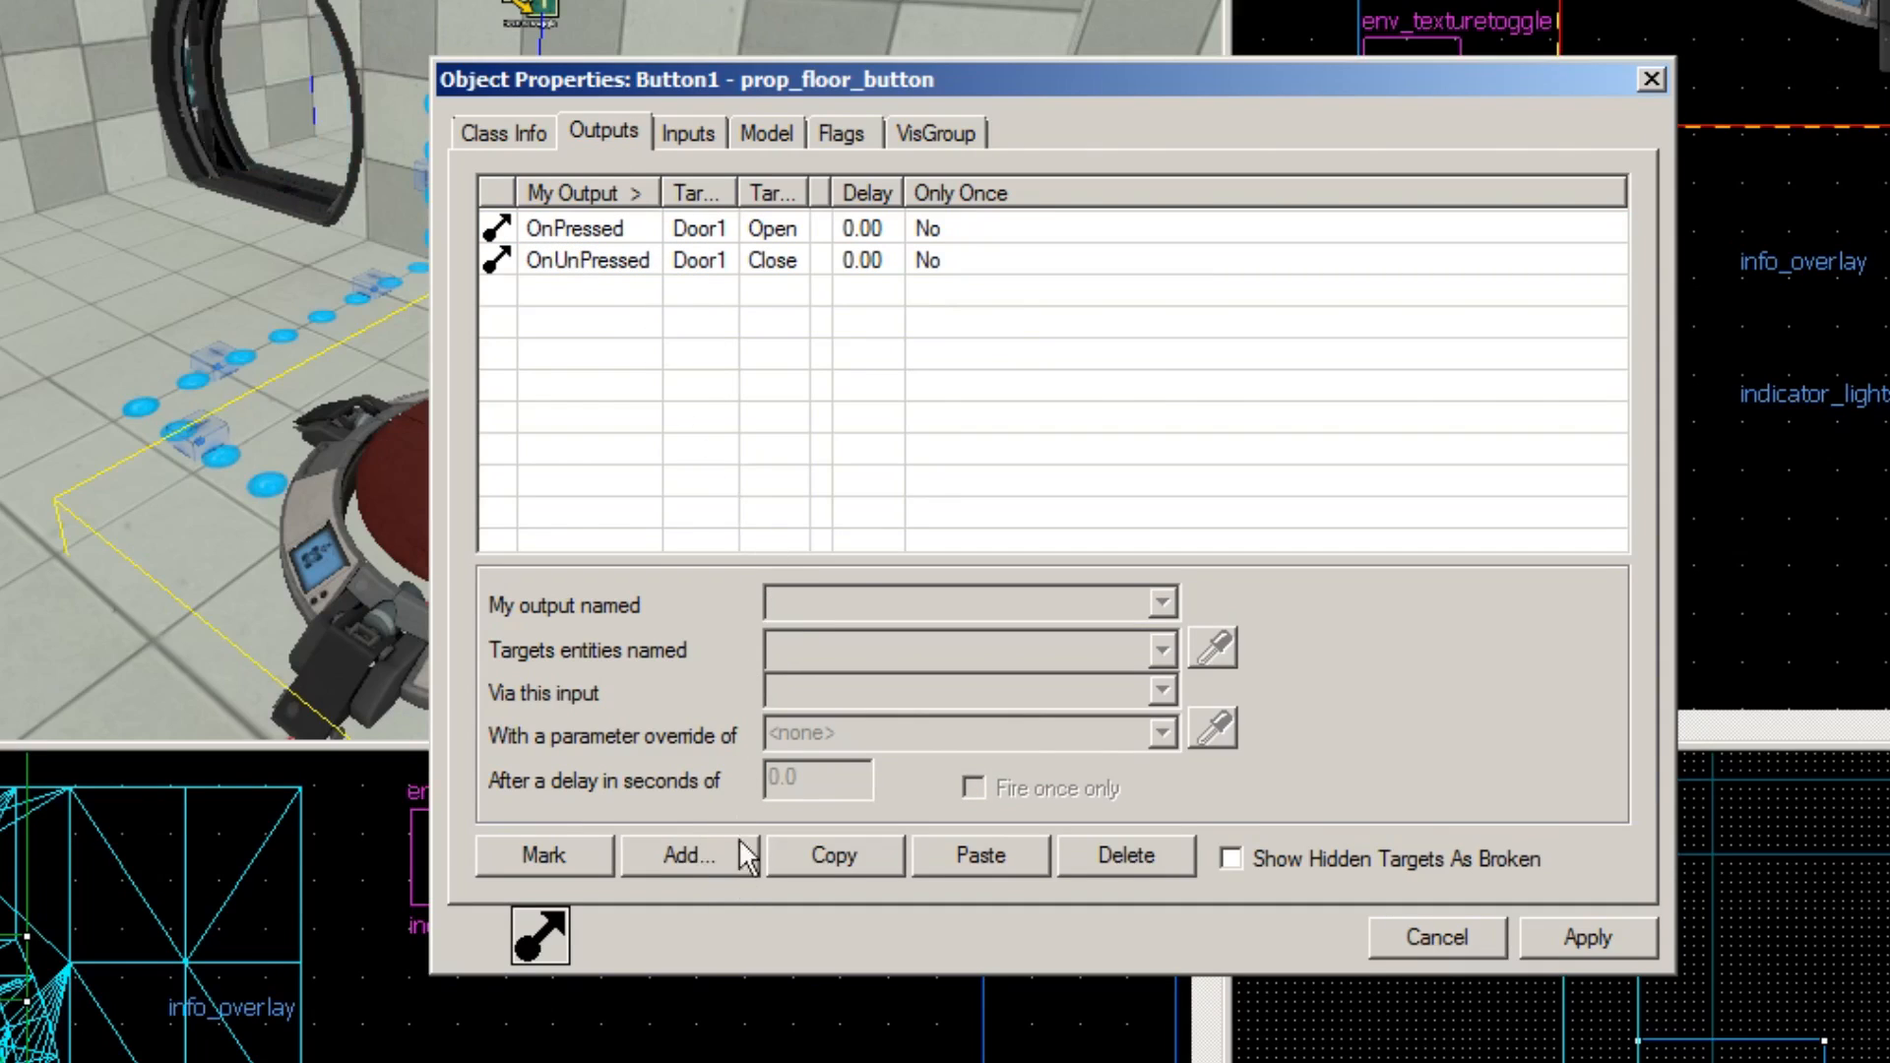
# Step: Add a new output to the floor button and set its event to OnPressed
pyautogui.click(695, 854)
pyautogui.click(680, 289)
pyautogui.click(1164, 603)
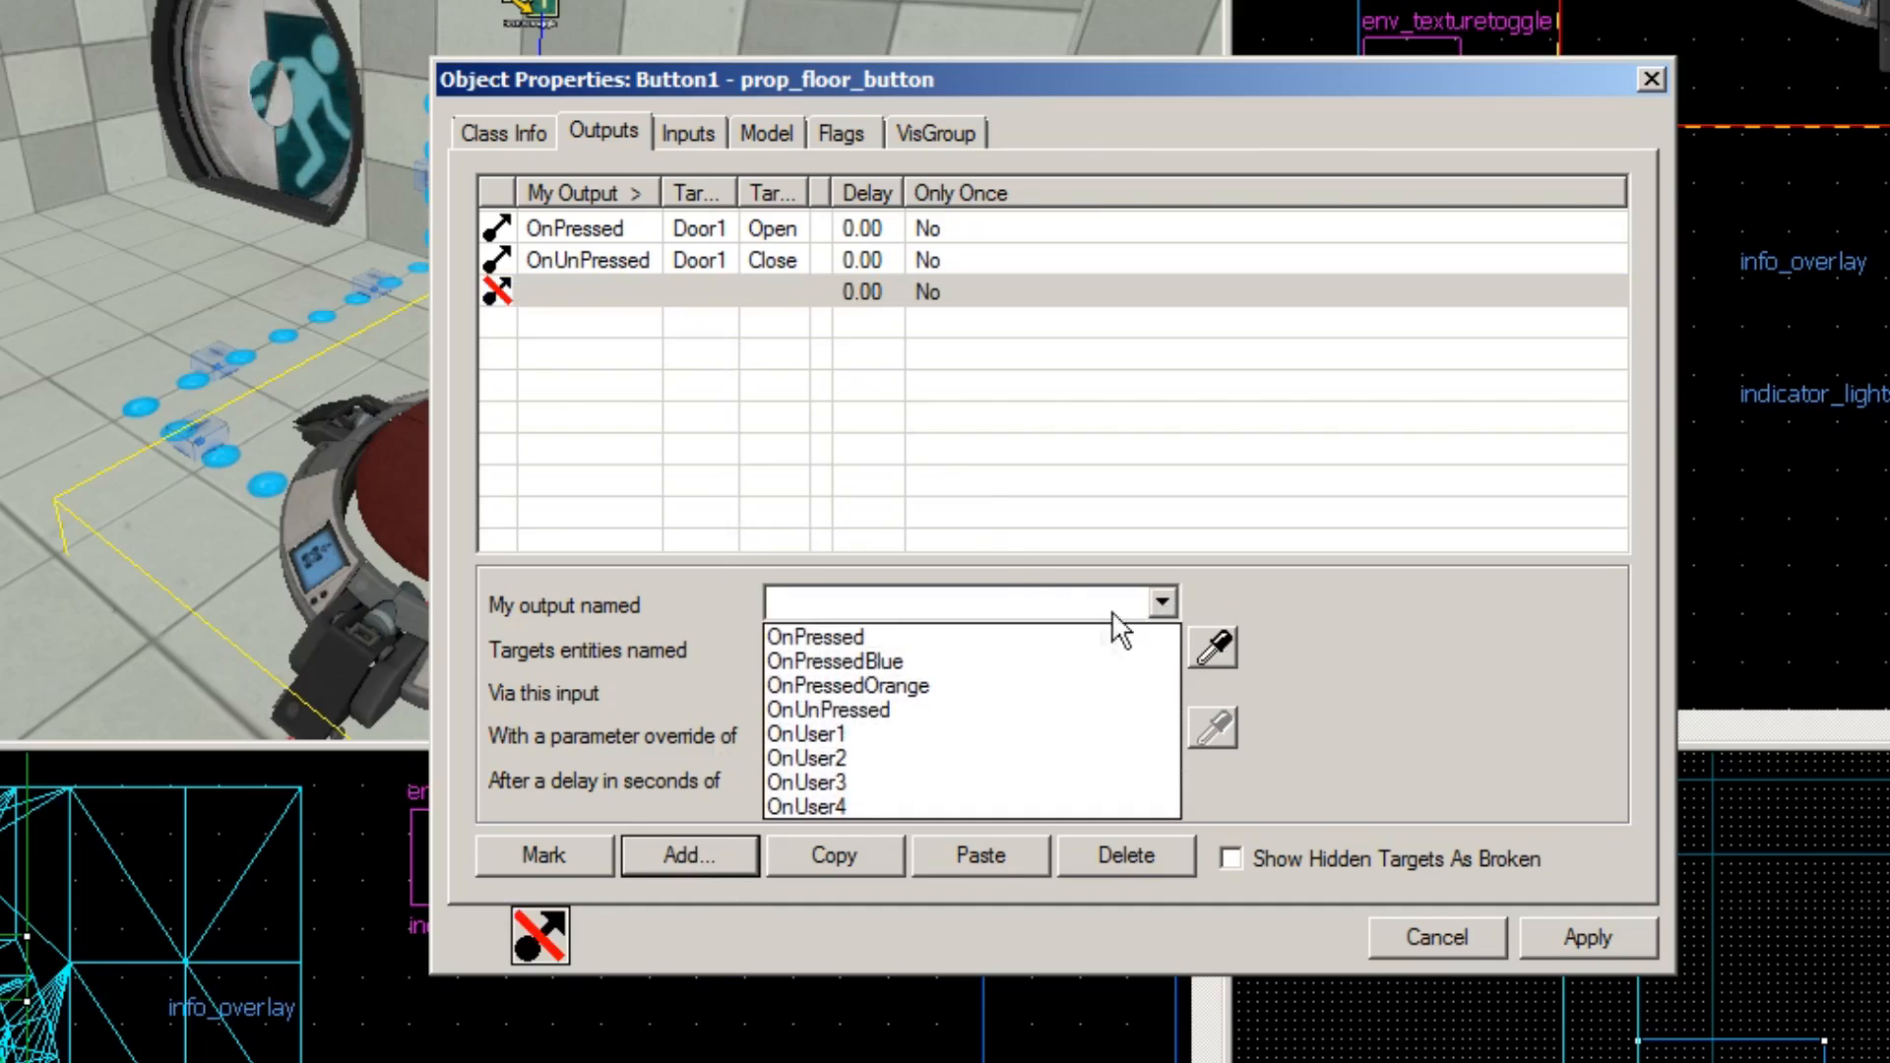
pyautogui.click(880, 640)
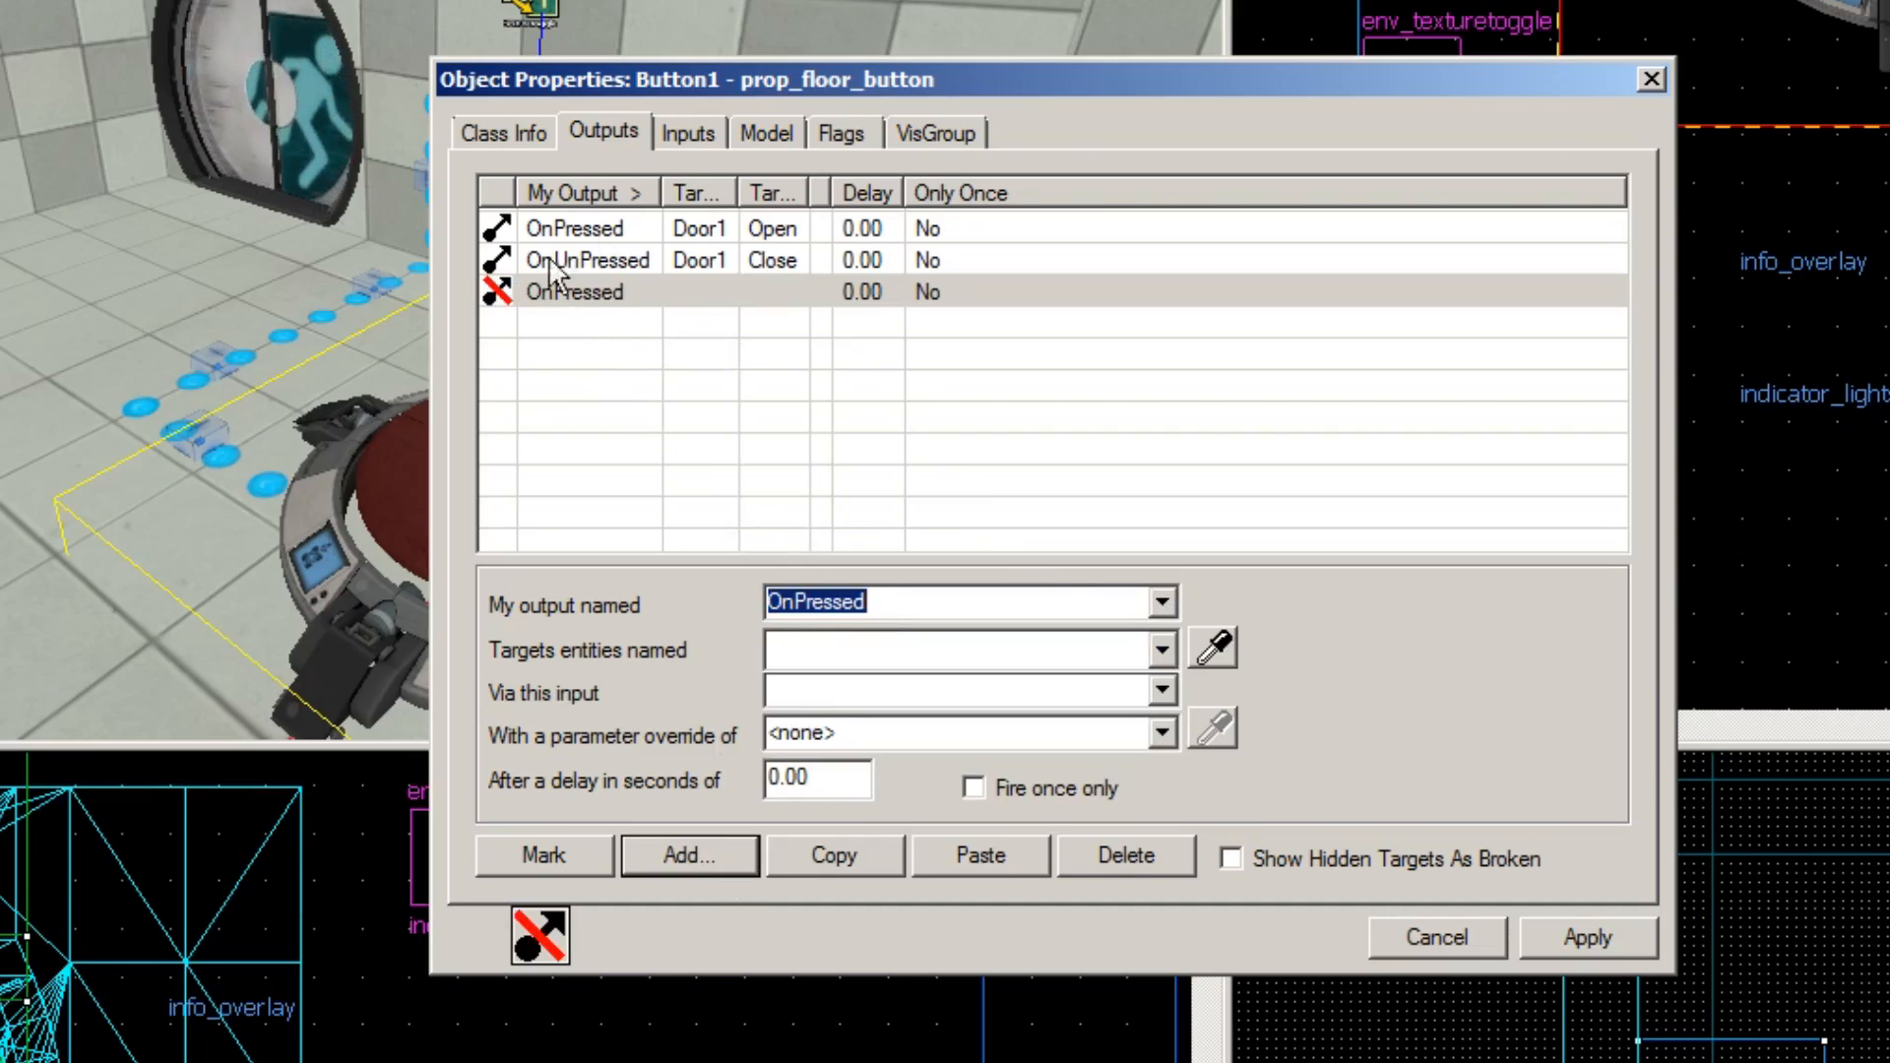
pyautogui.click(581, 296)
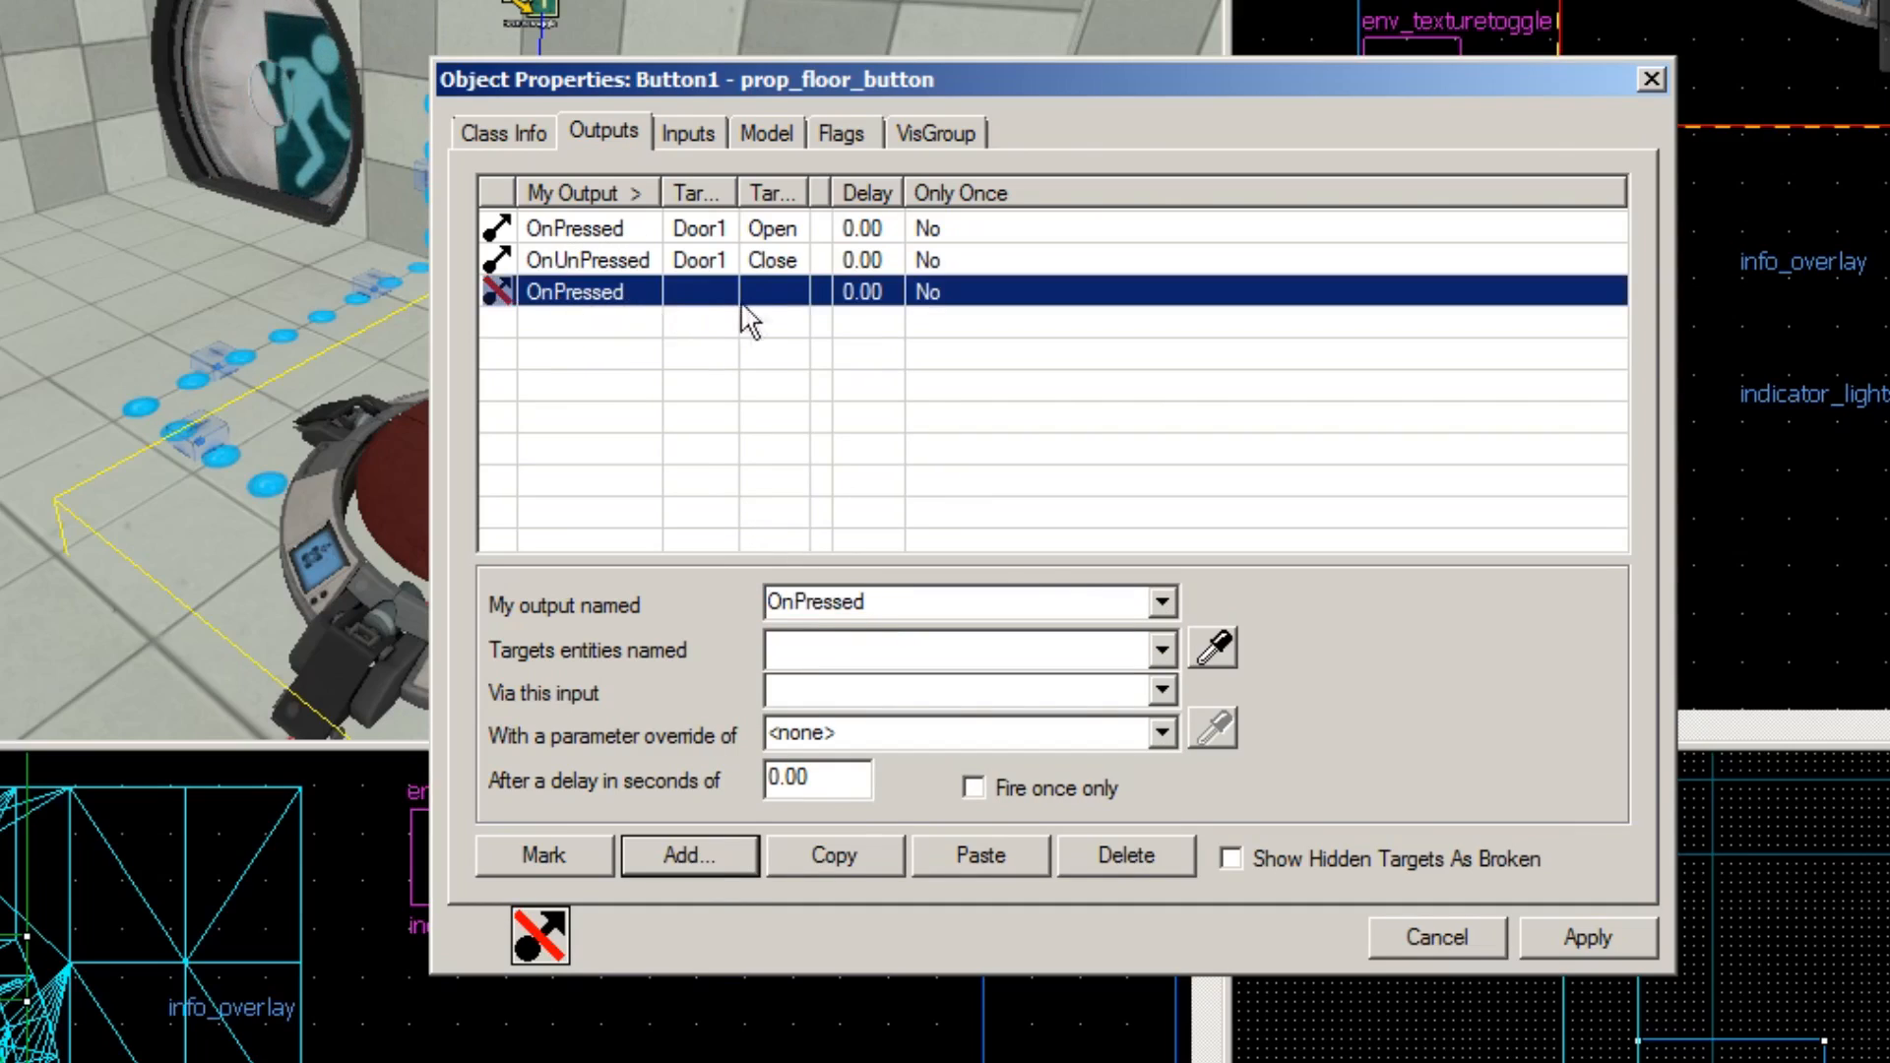
# Step: Compare the new OnPressed output with the button's two door outputs by inspecting each entry
pyautogui.click(599, 230)
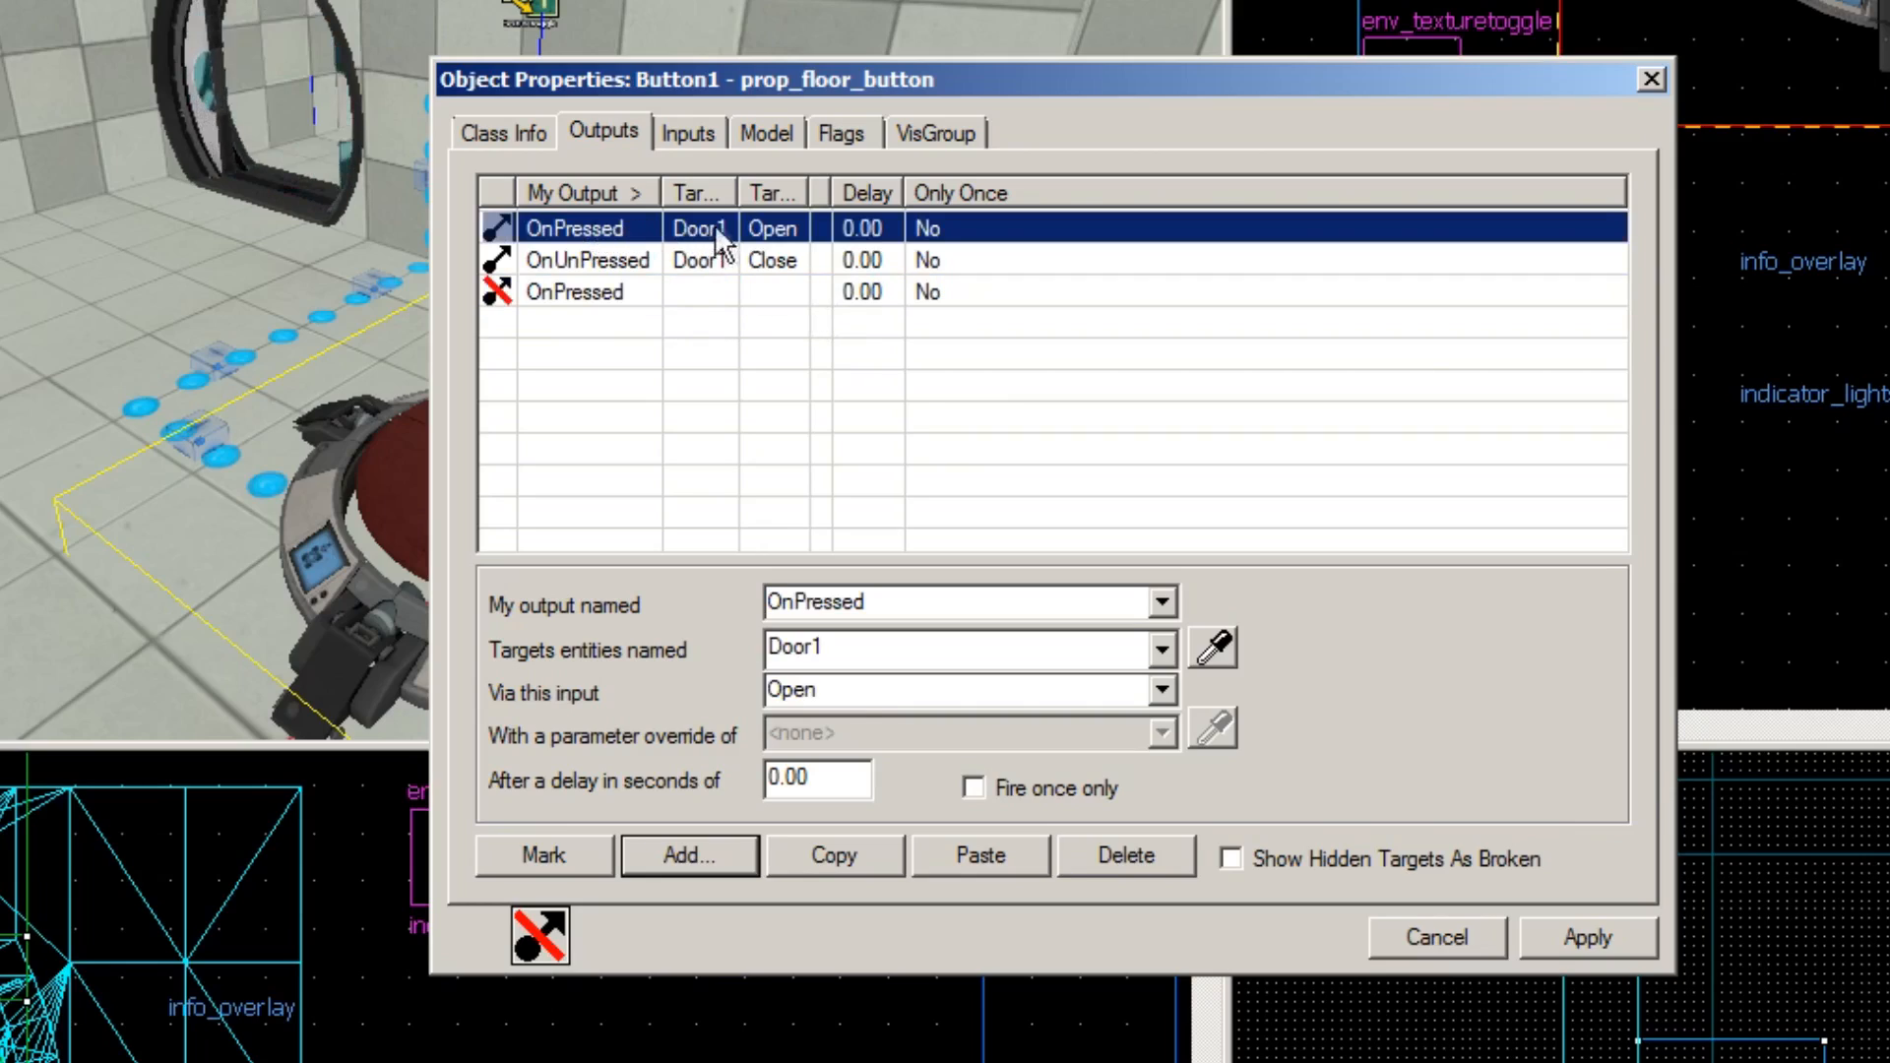
pyautogui.click(586, 258)
pyautogui.click(591, 259)
pyautogui.click(596, 232)
pyautogui.click(601, 254)
pyautogui.click(597, 290)
pyautogui.click(614, 256)
pyautogui.click(610, 229)
pyautogui.click(600, 260)
pyautogui.click(596, 292)
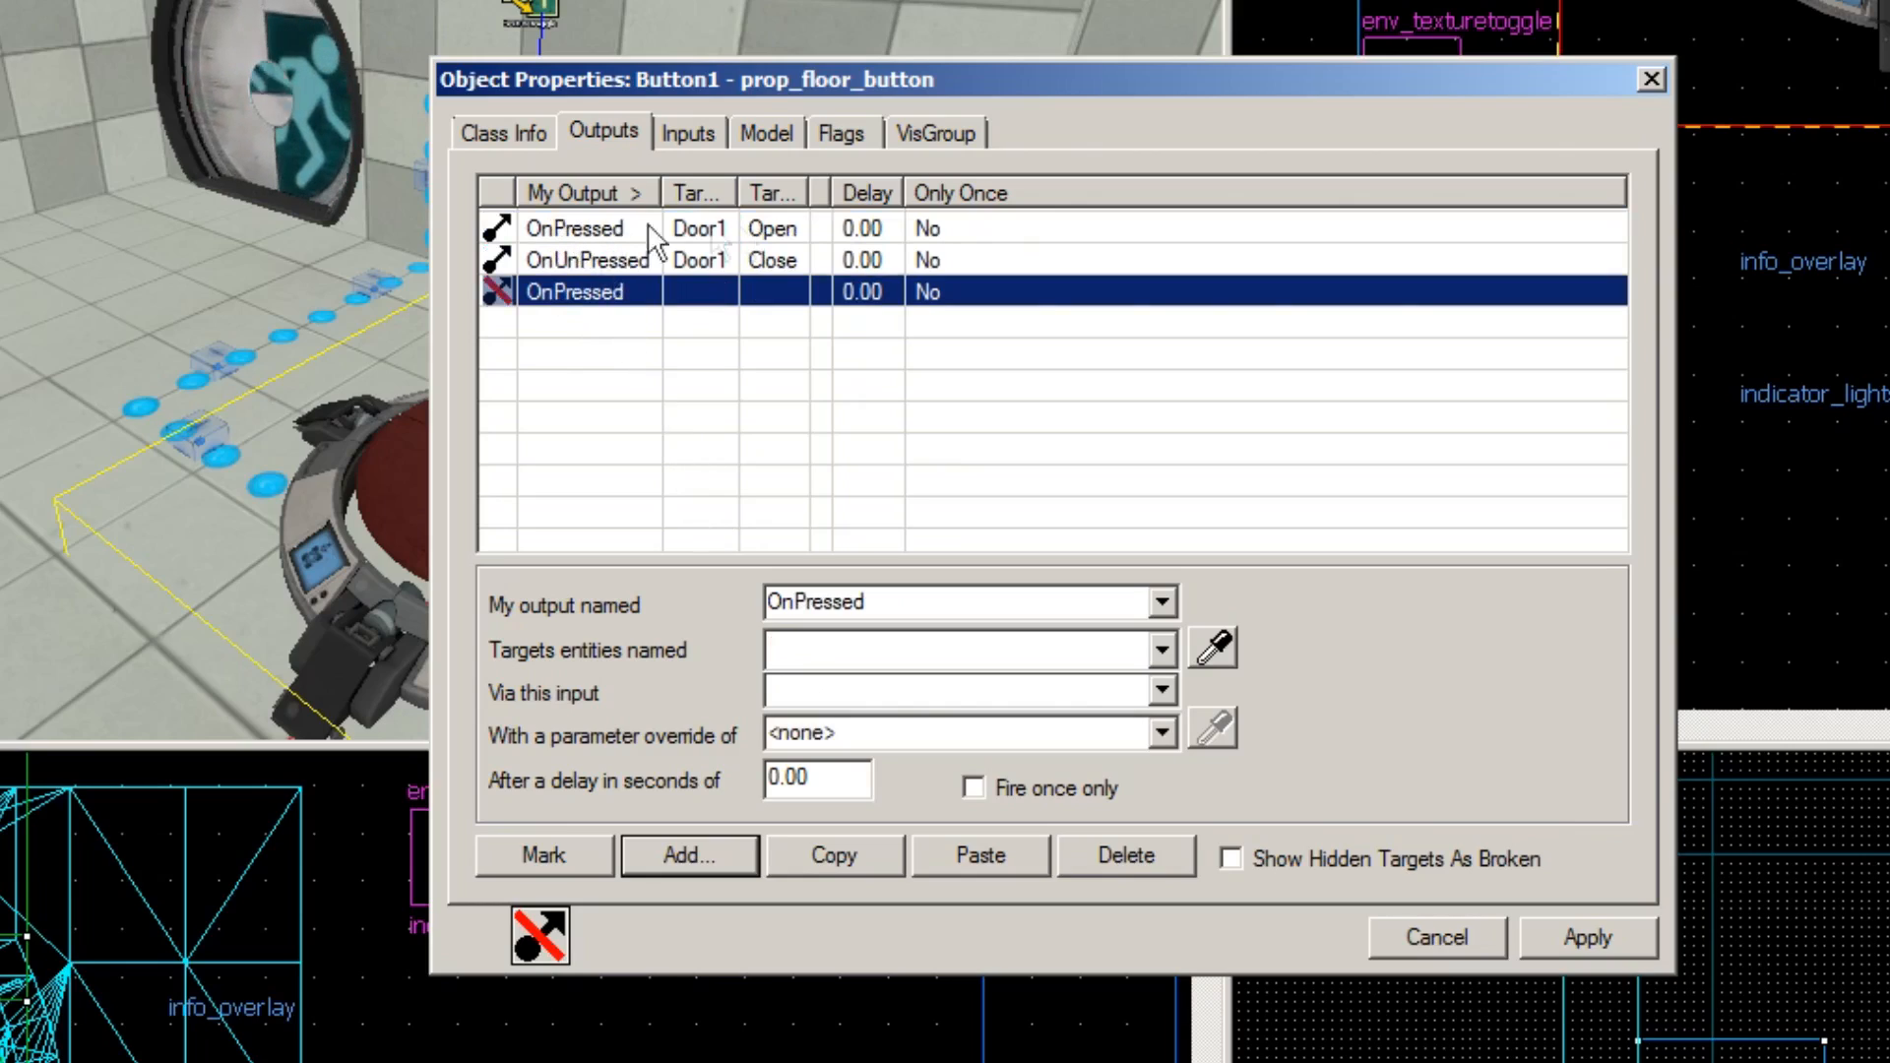
pyautogui.click(499, 224)
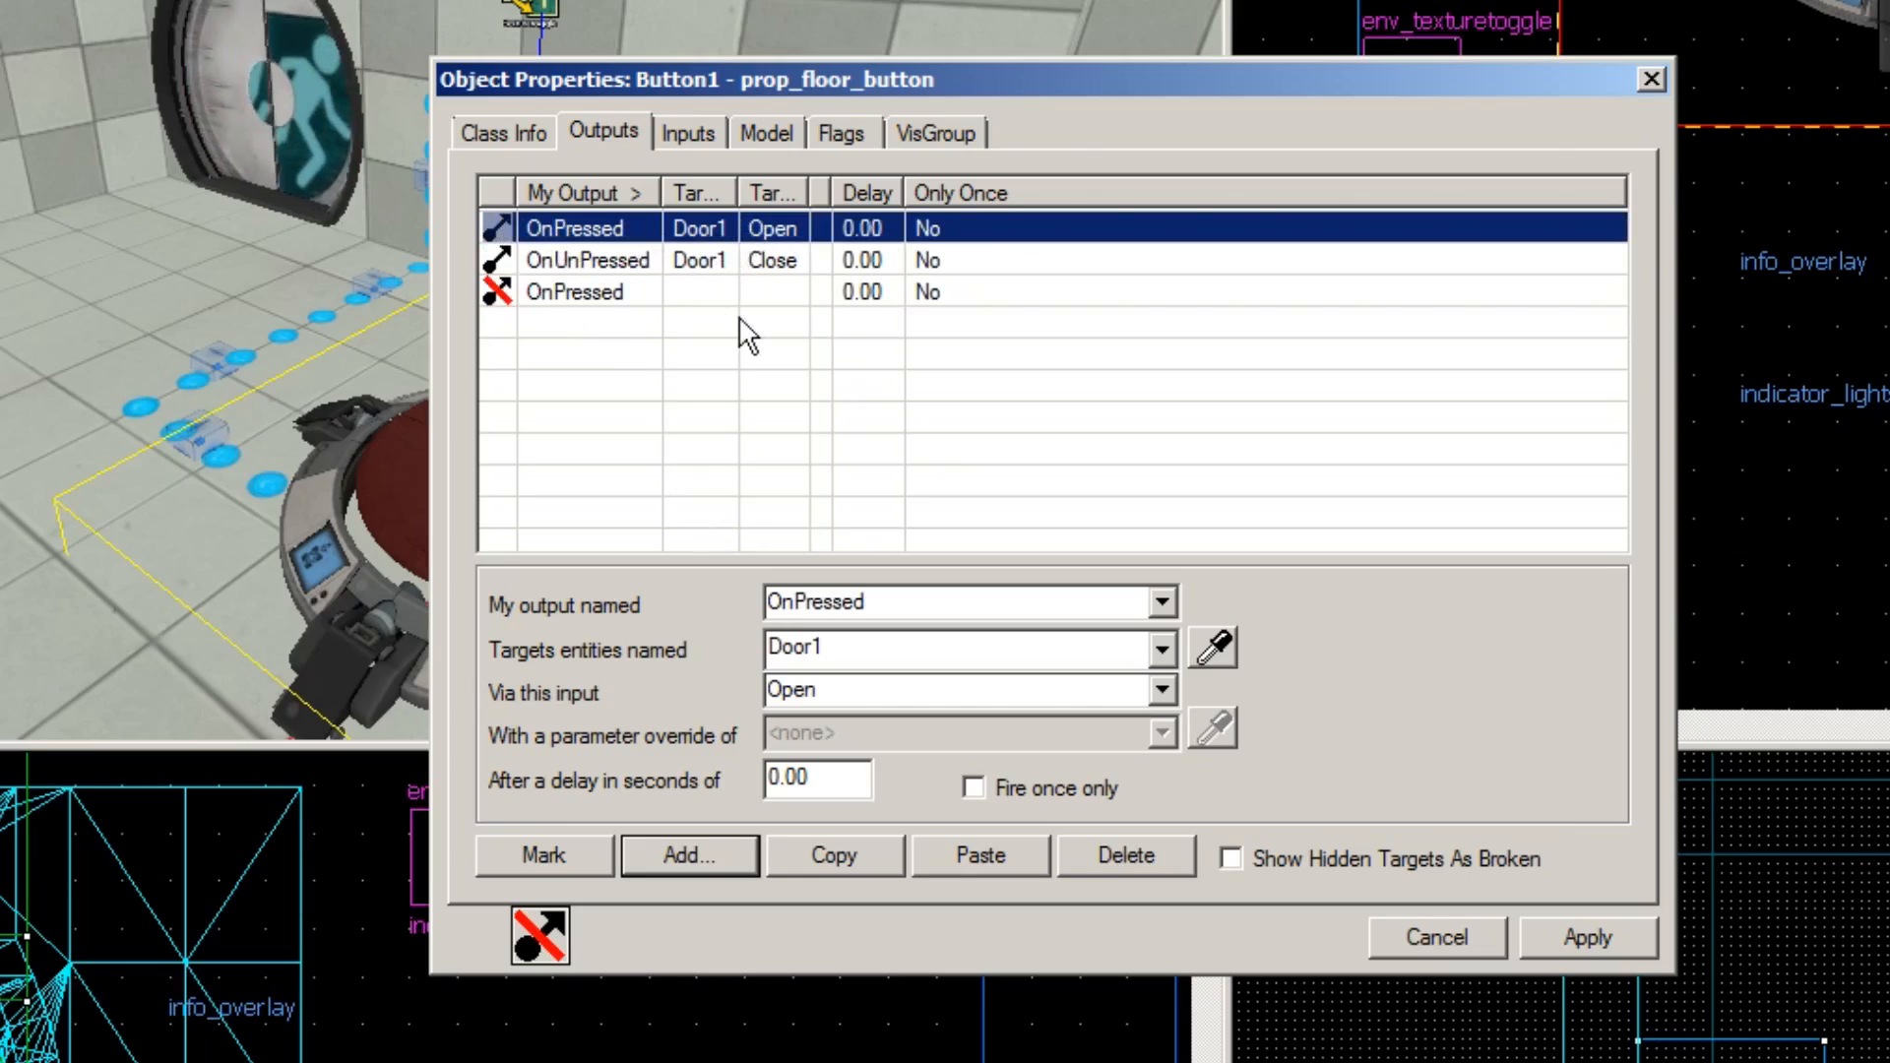
pyautogui.click(619, 292)
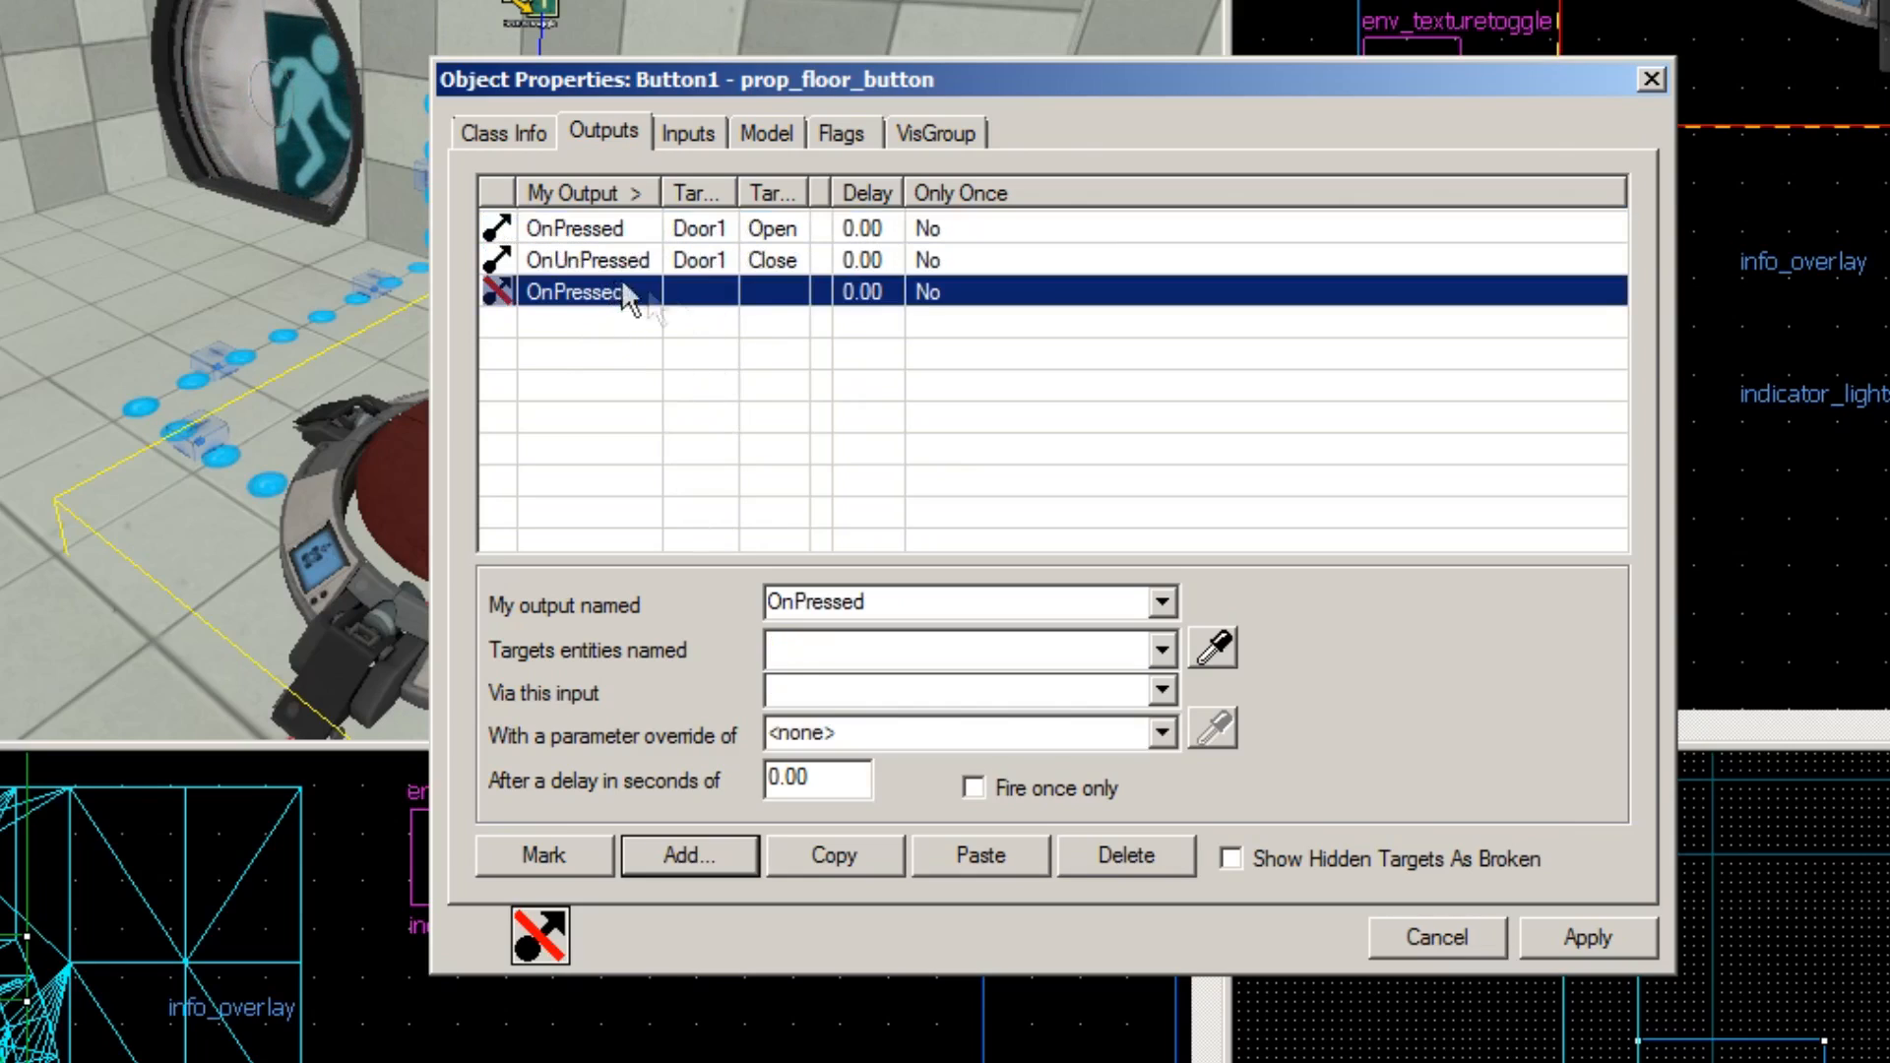
# Step: Target the new OnPressed output at indicator_lights_texturetoggle via the SetTextureIndex input
pyautogui.click(1116, 651)
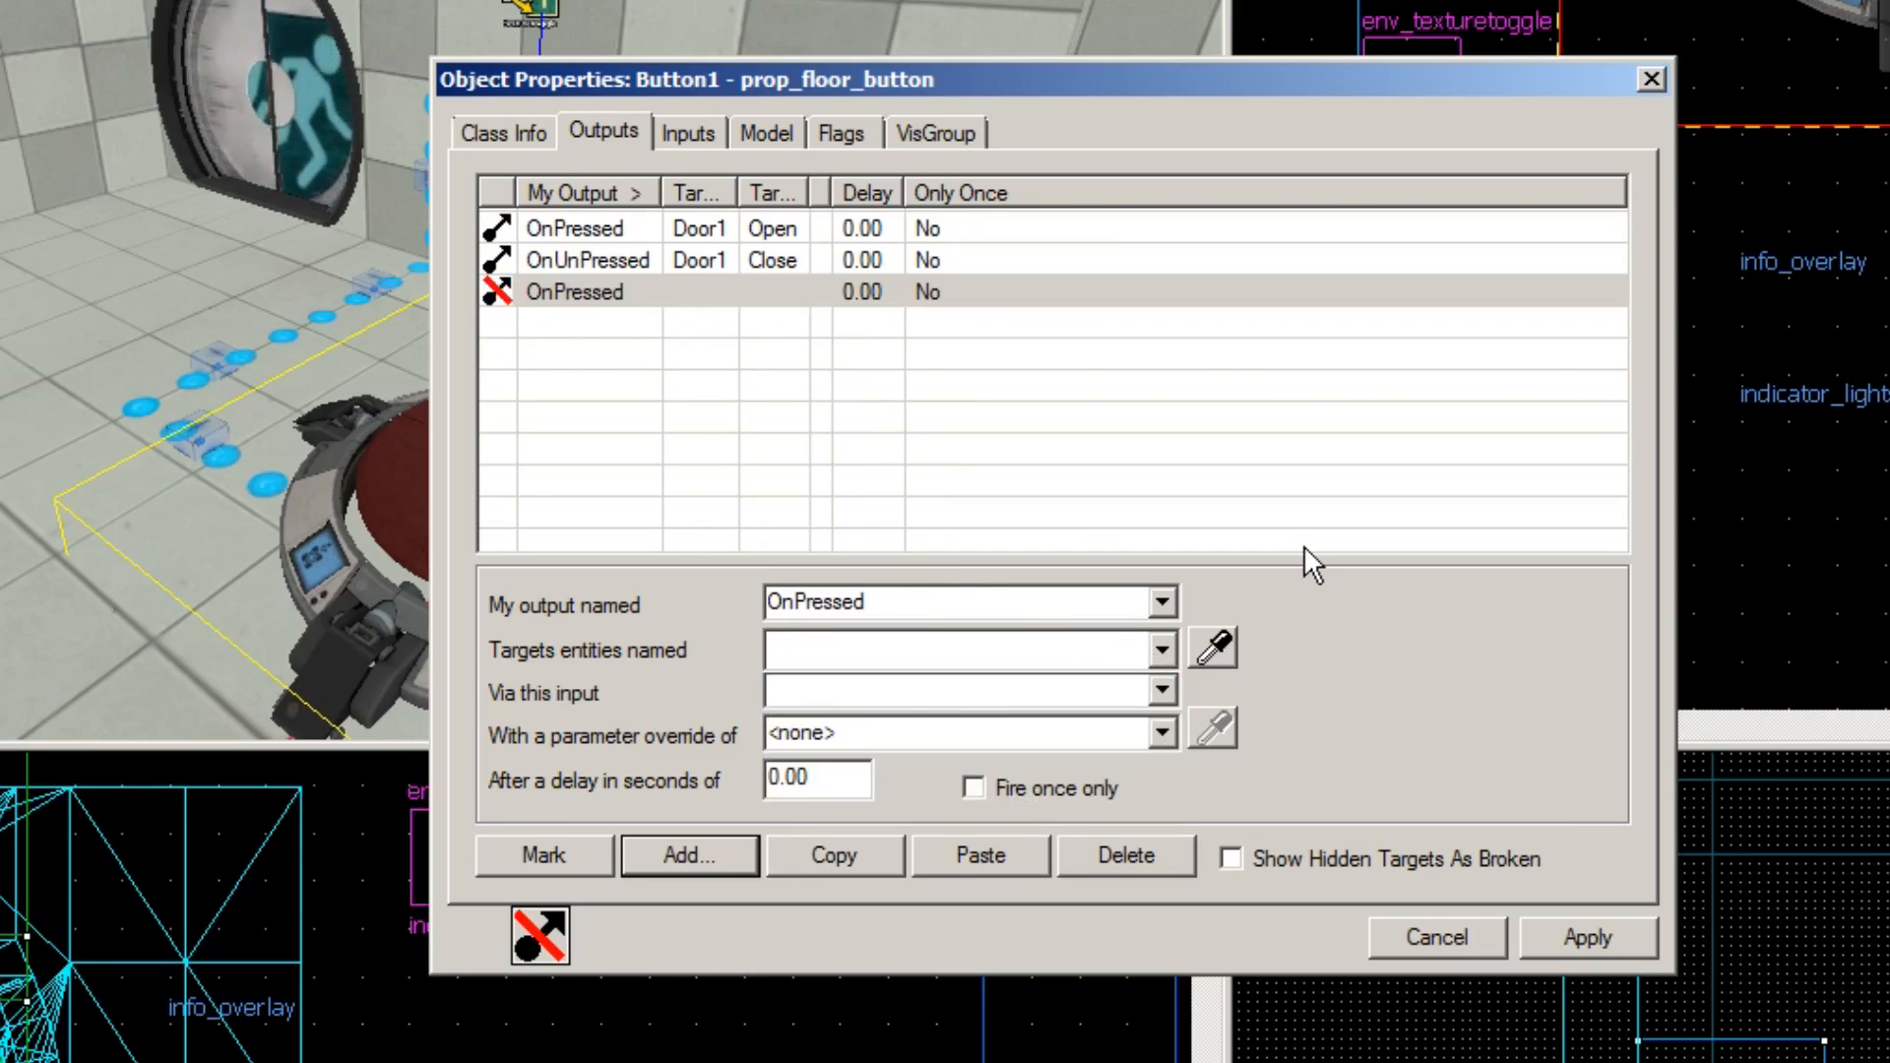
pyautogui.click(1163, 650)
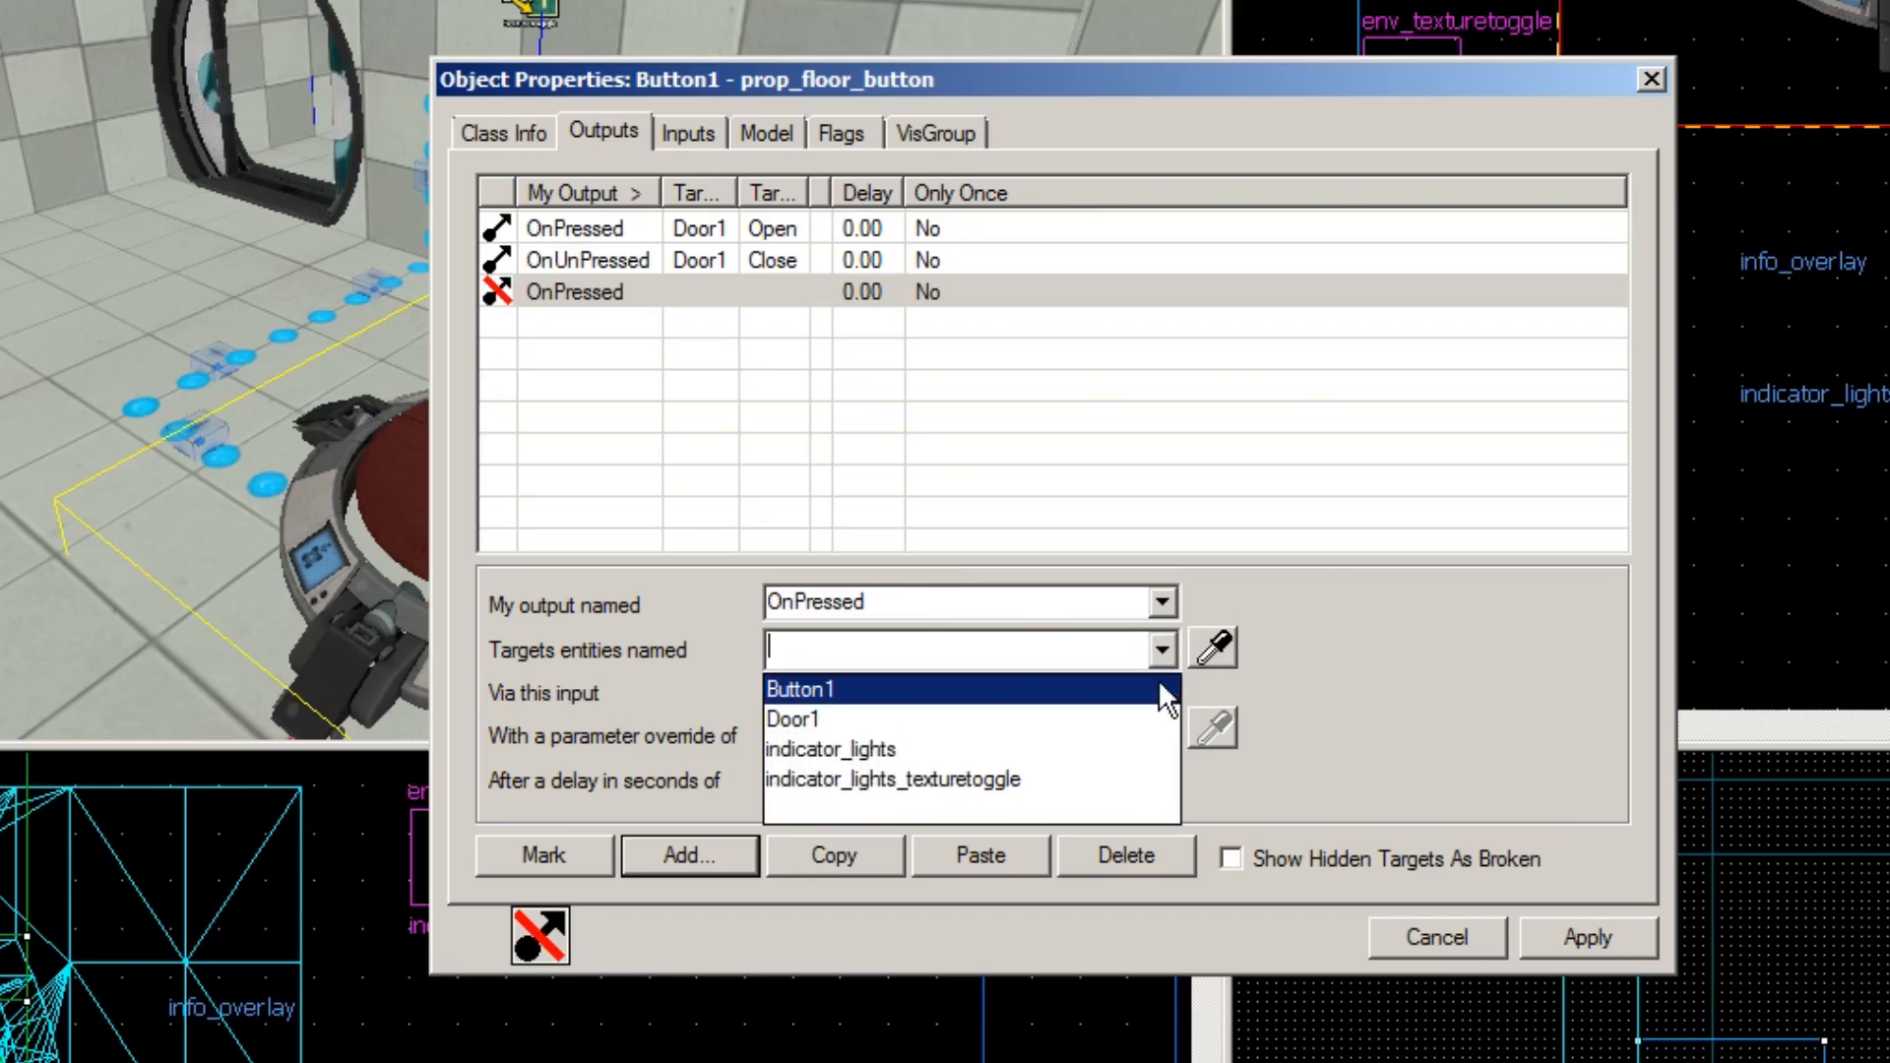
pyautogui.click(943, 777)
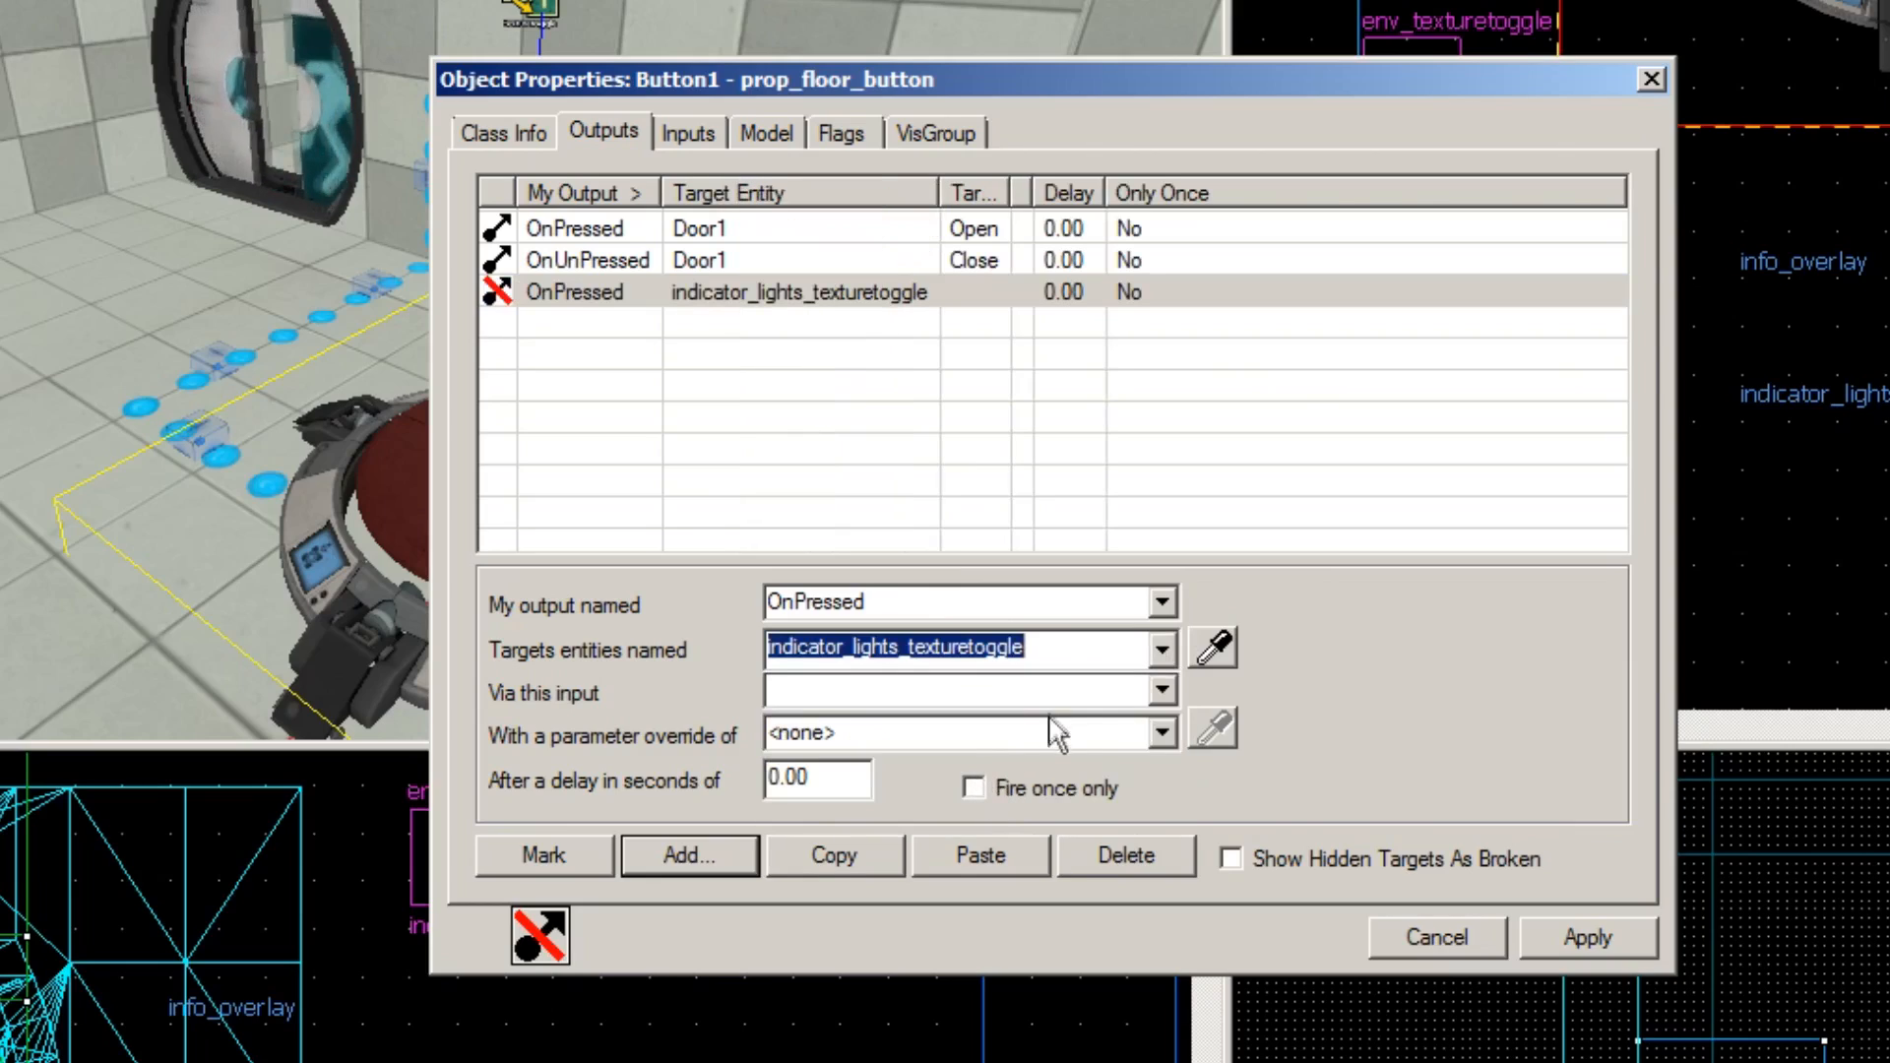
pyautogui.click(1094, 695)
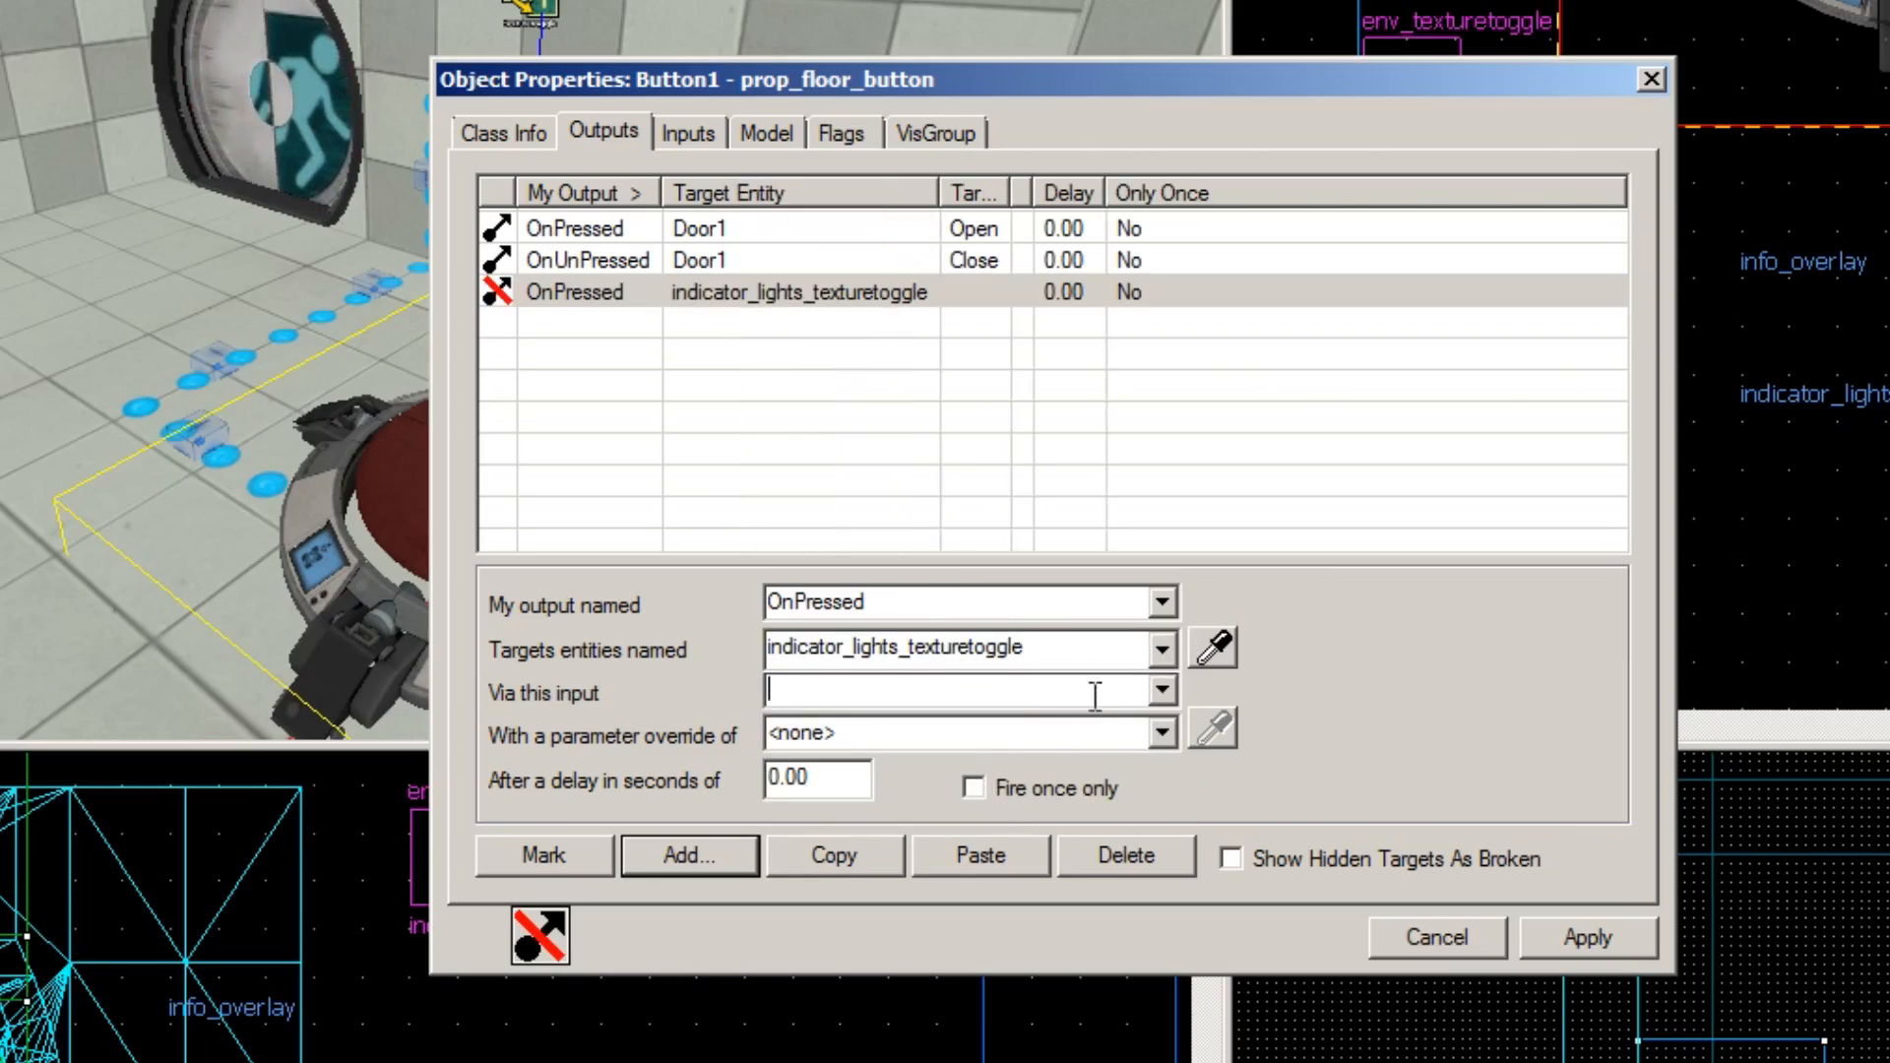
pyautogui.click(1160, 691)
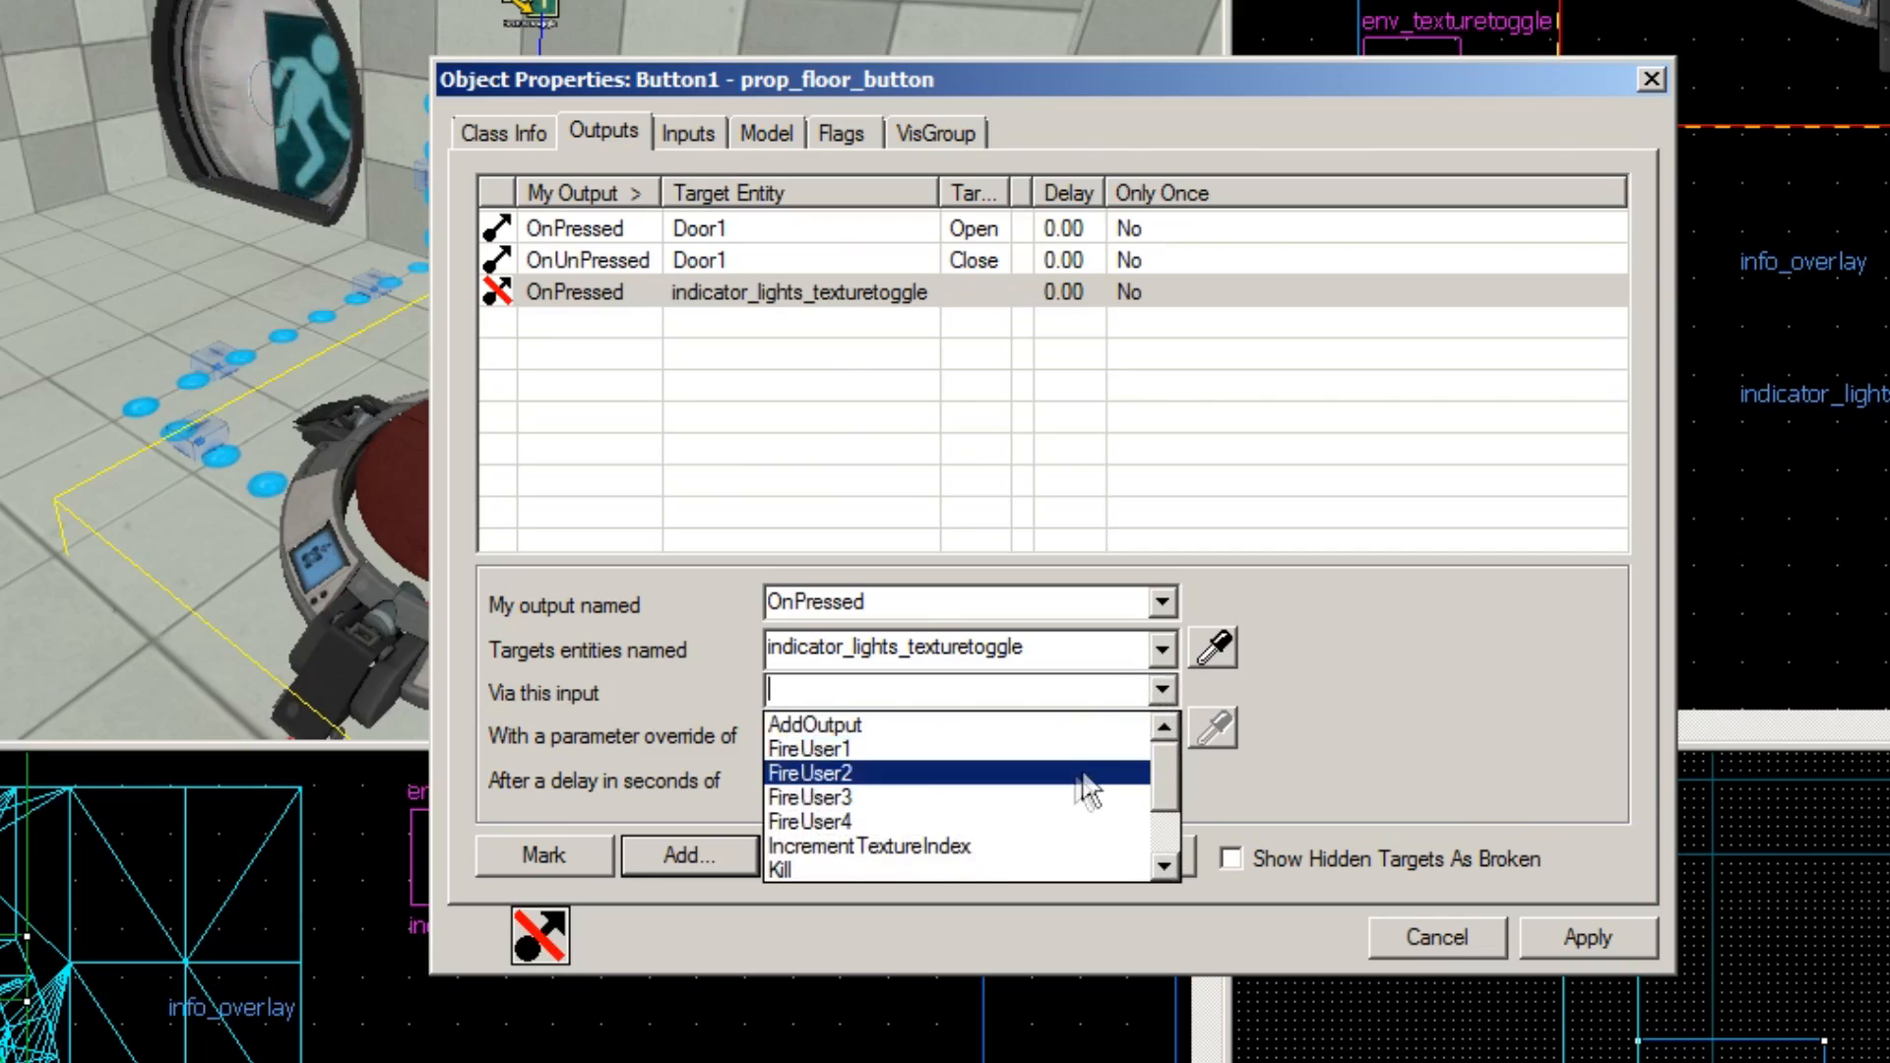
pyautogui.scroll(-2, 1078, 776)
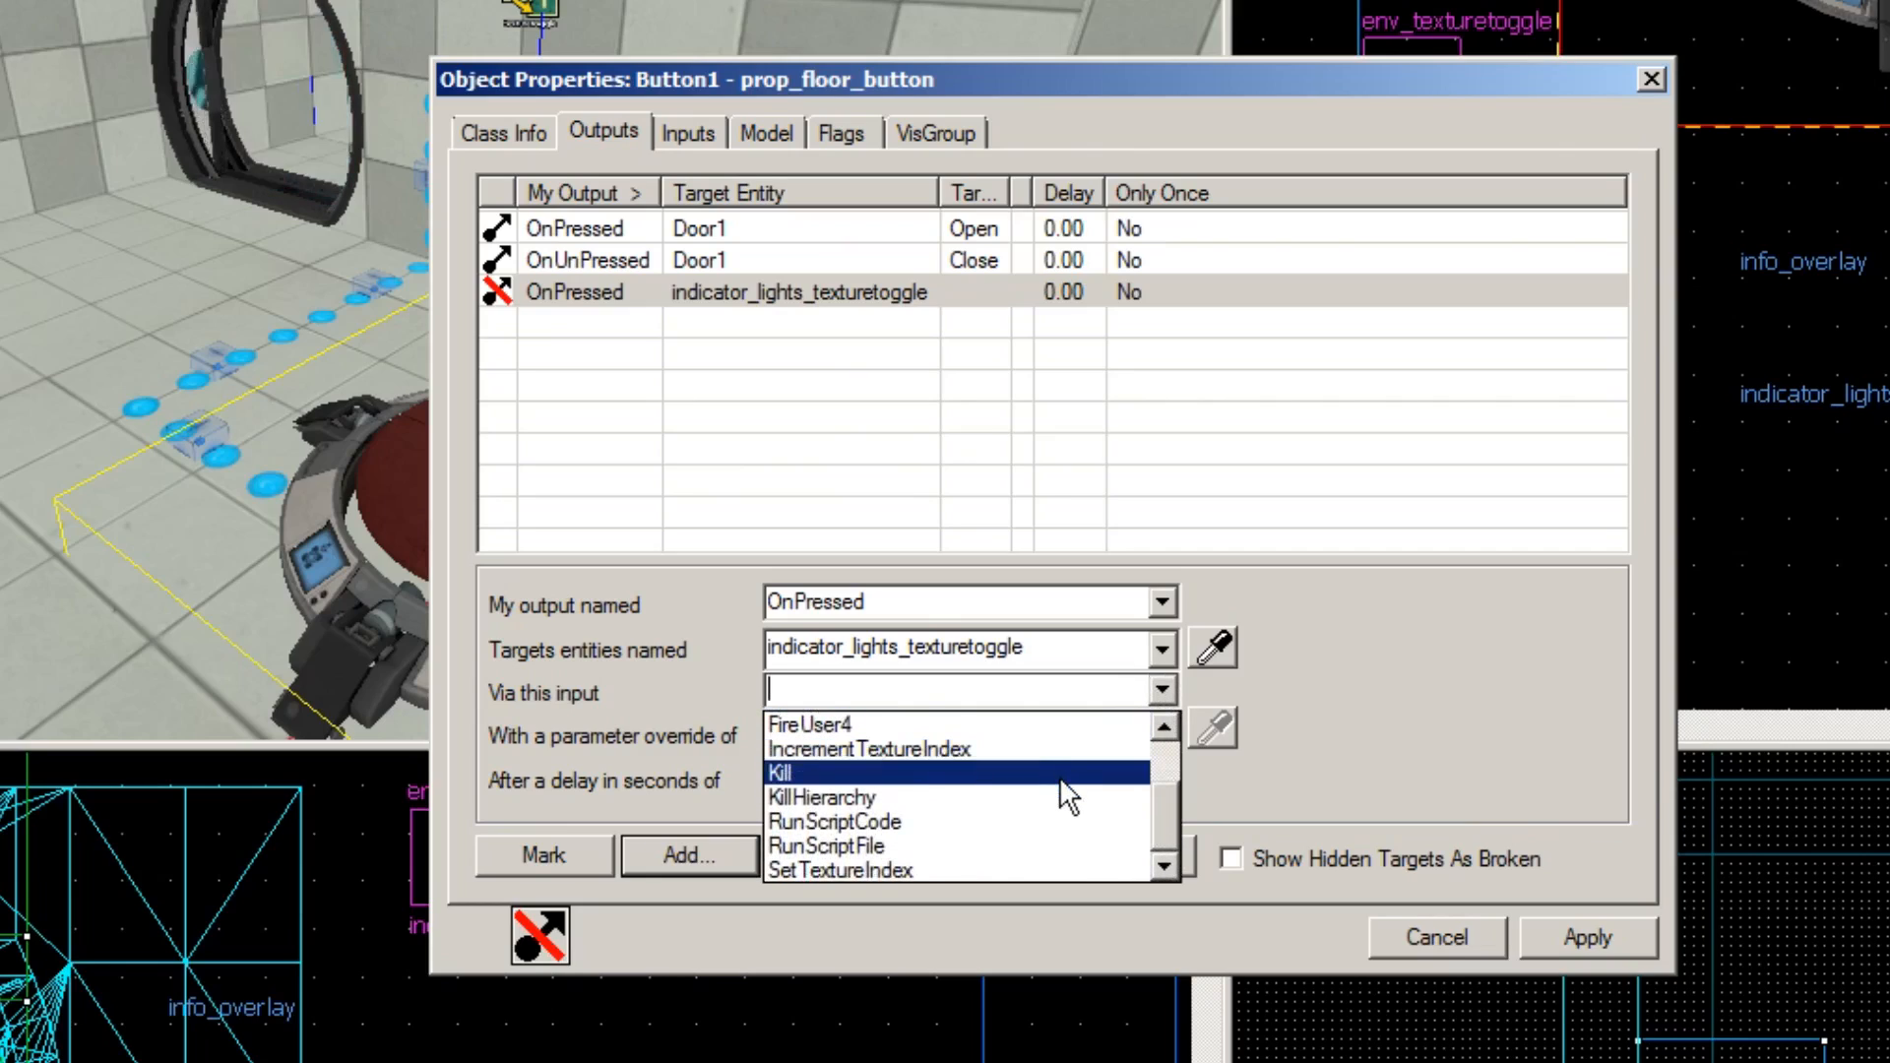
pyautogui.click(943, 870)
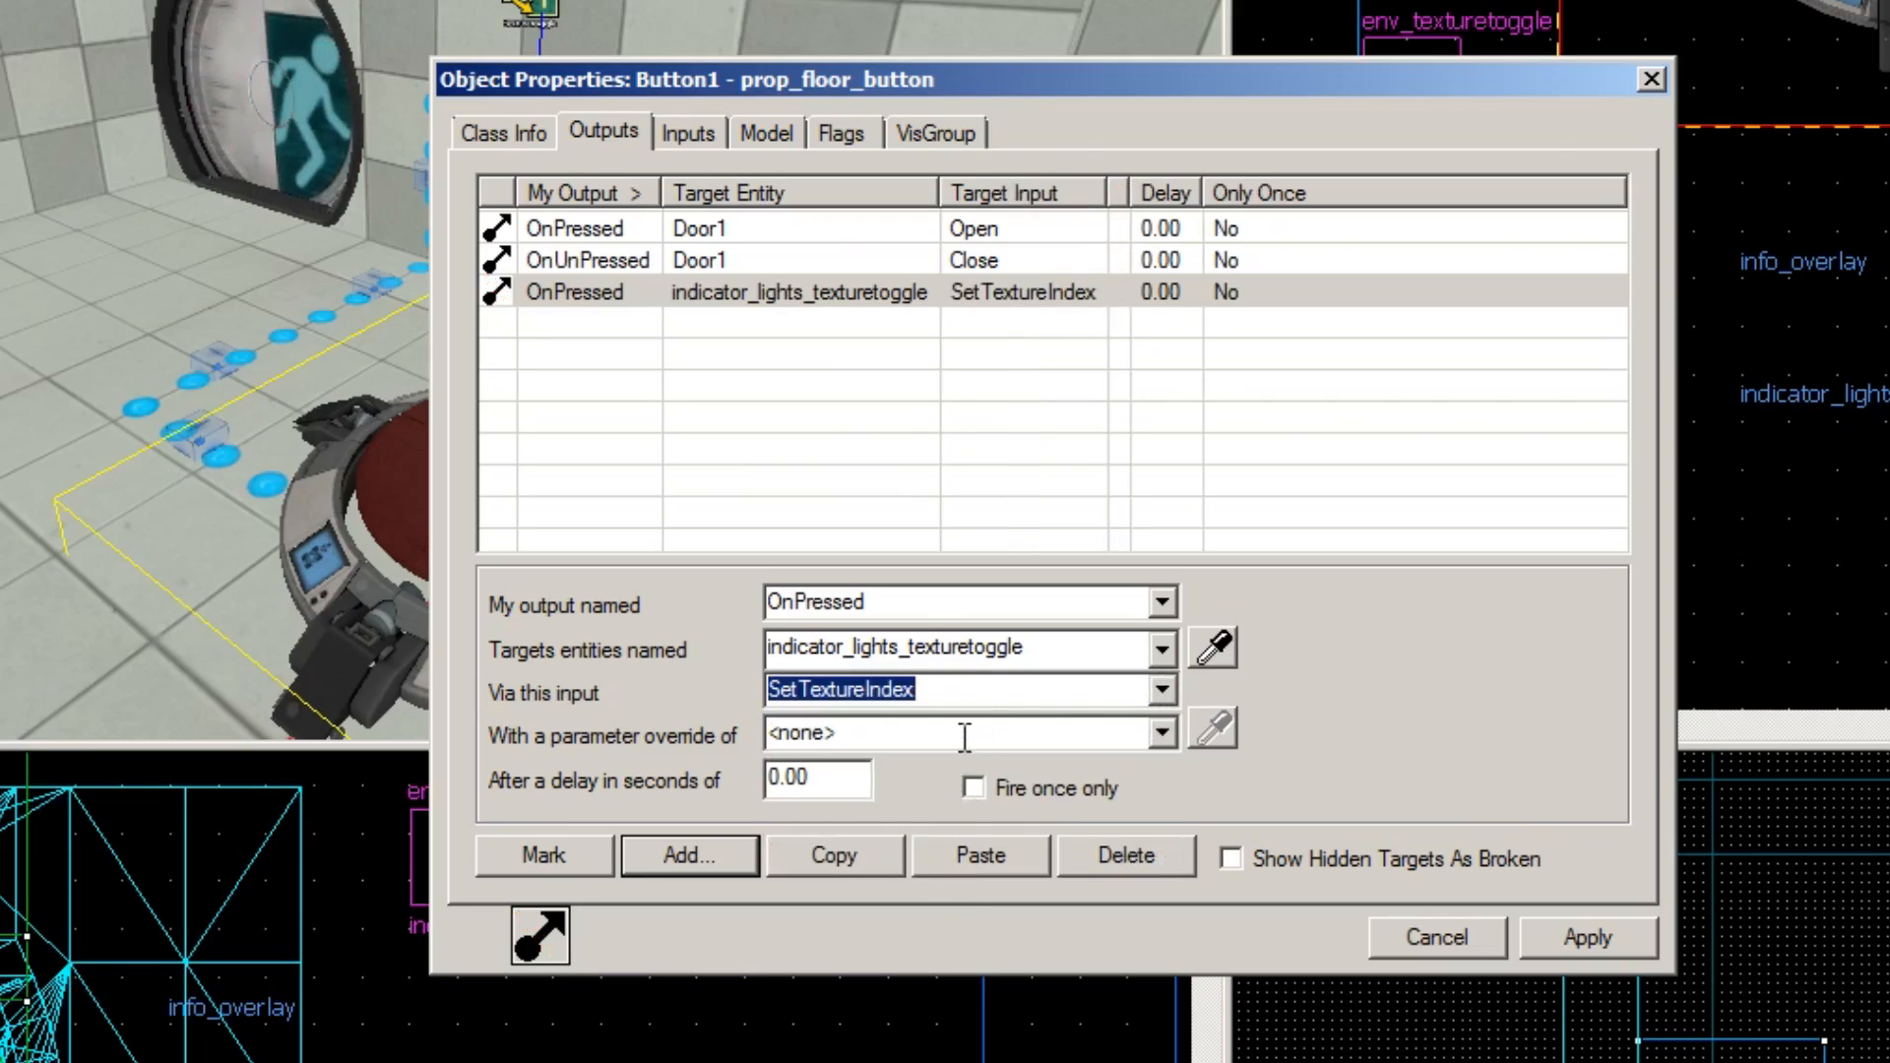
pyautogui.click(1017, 689)
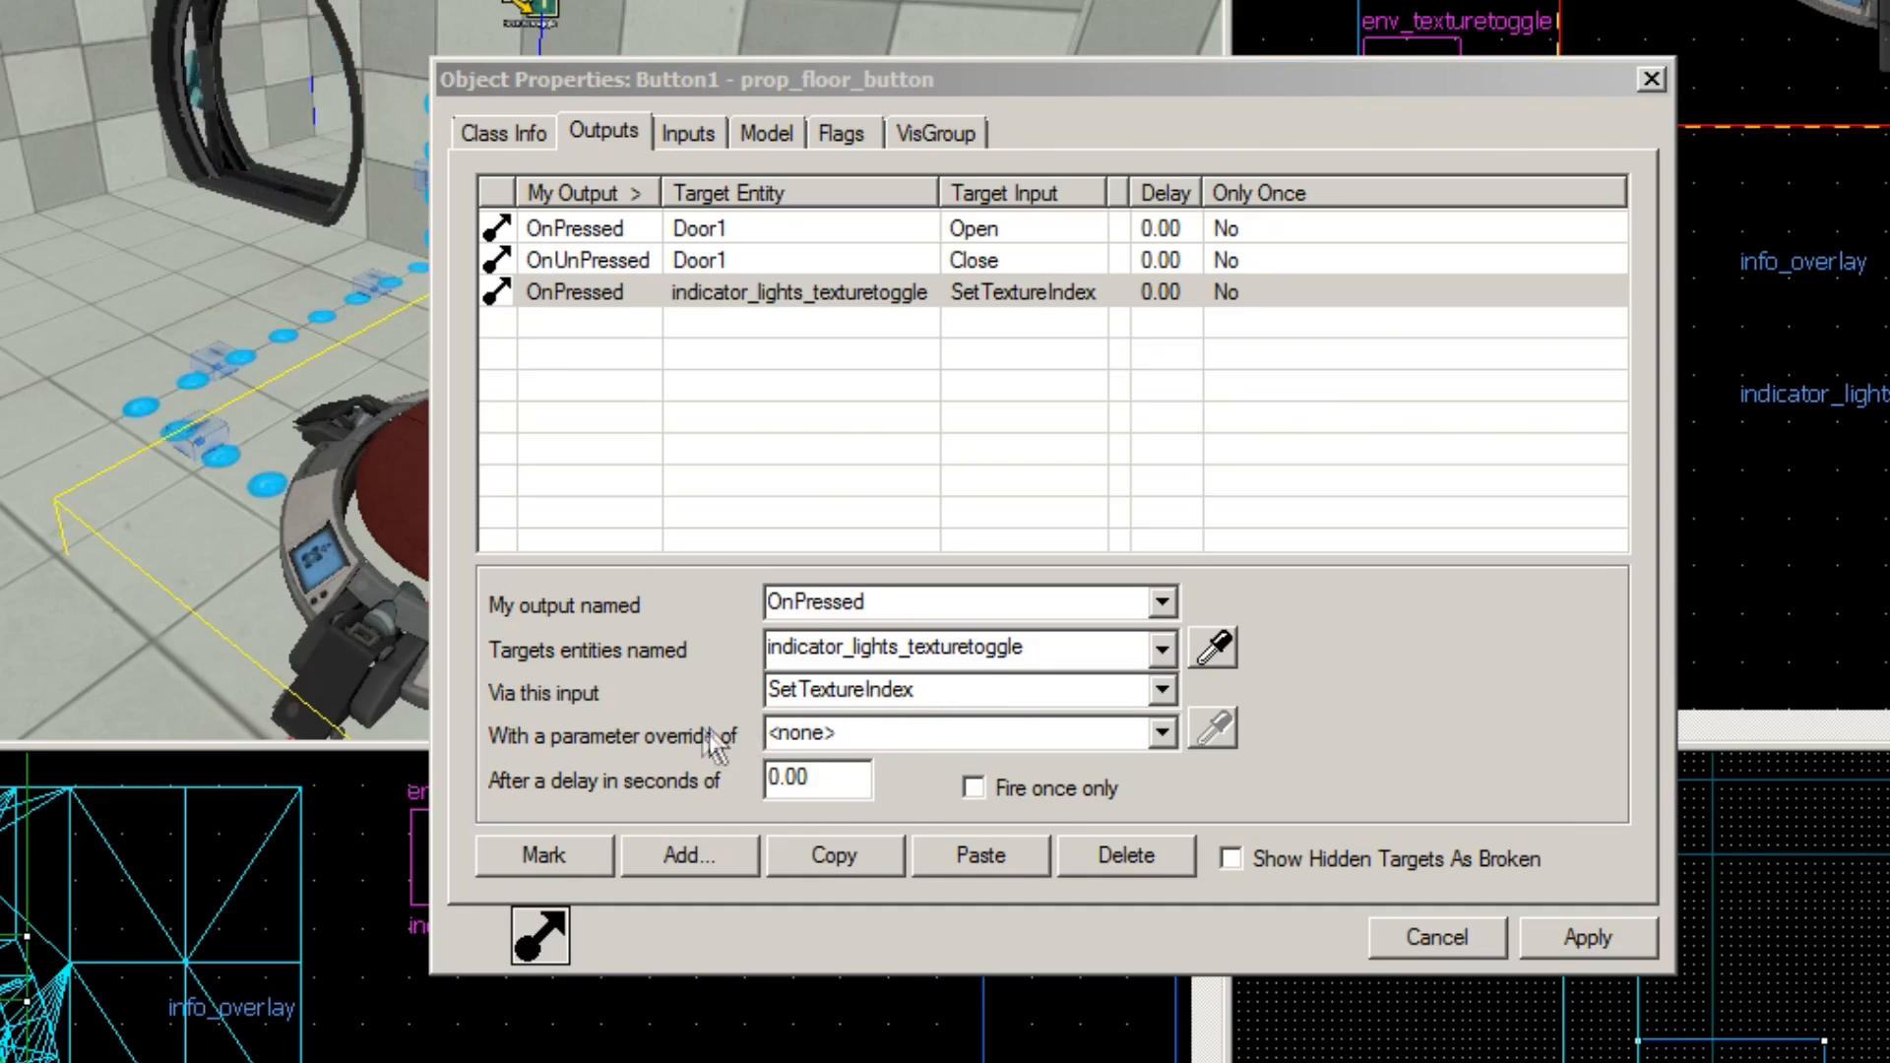
# Step: Set the parameter override of the OnPressed SetTextureIndex output to 1 and apply the change
pyautogui.click(1164, 734)
pyautogui.click(1163, 734)
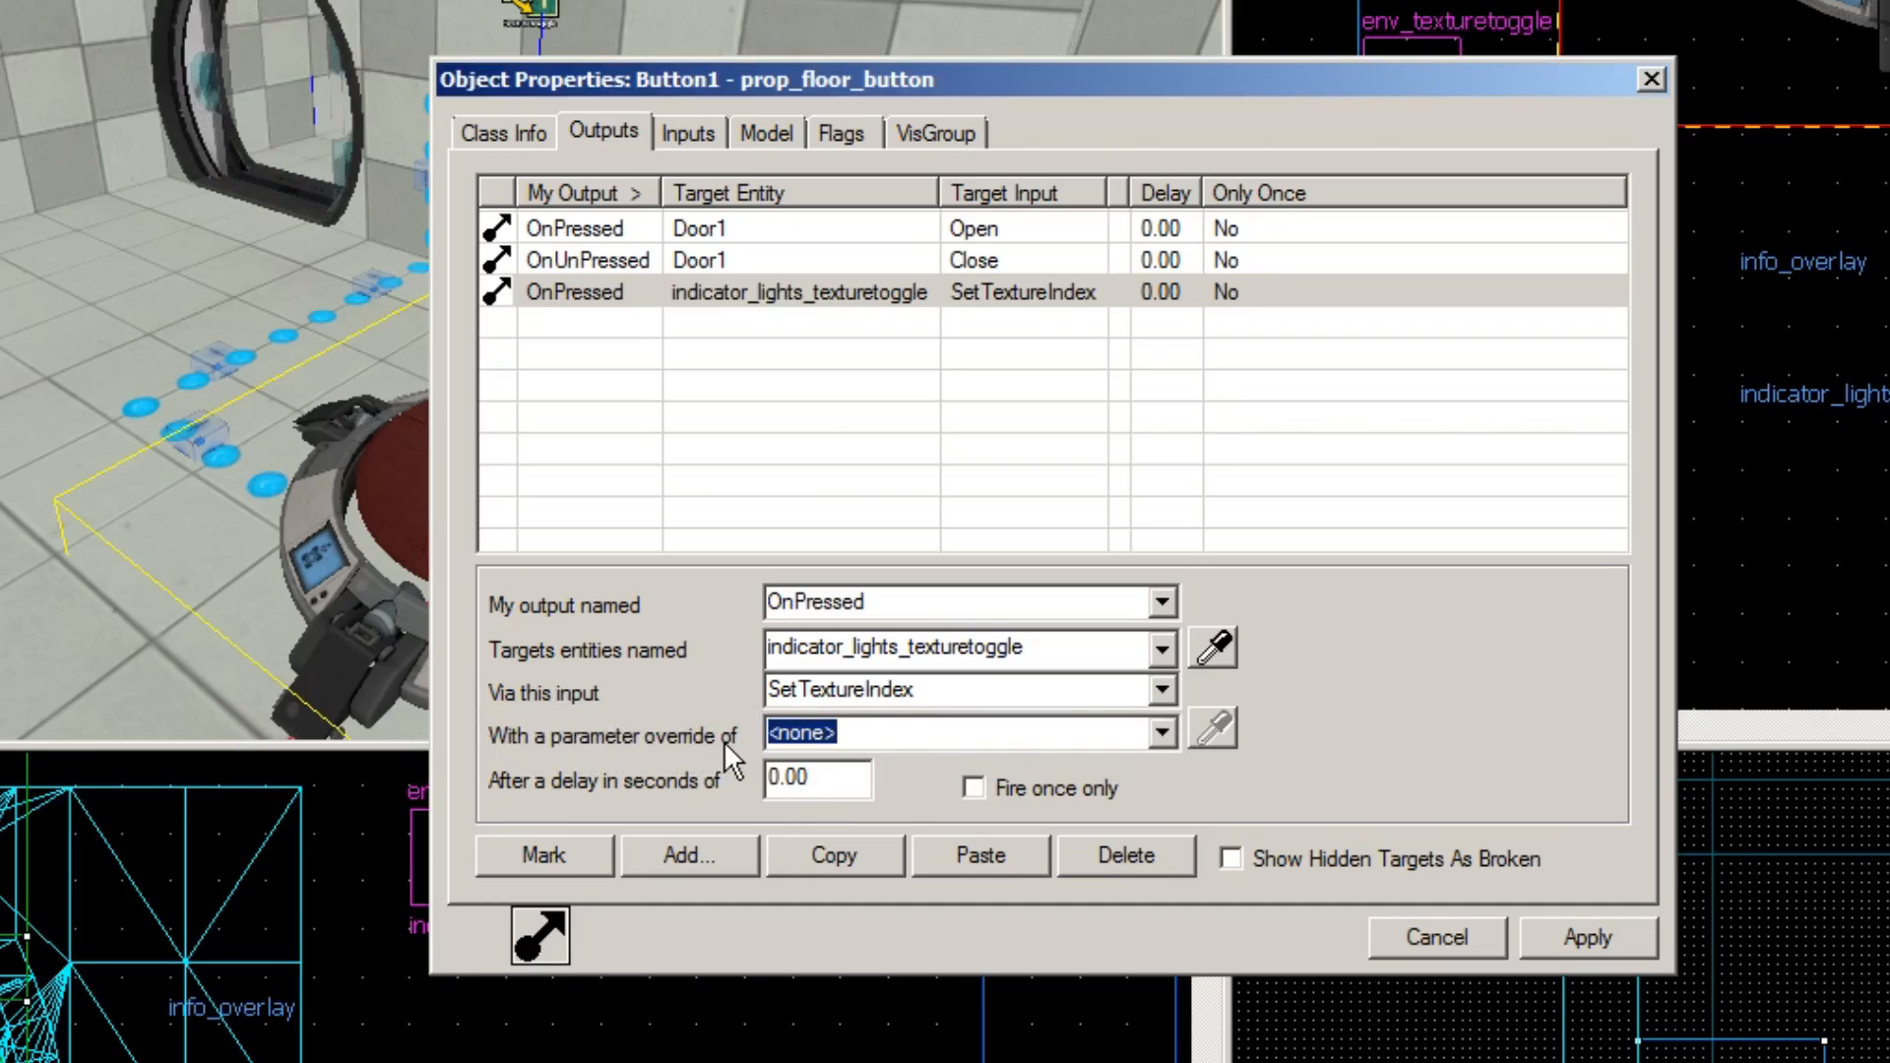
pyautogui.click(899, 740)
pyautogui.moveTo(899, 741); pyautogui.dragTo(710, 775)
pyautogui.press('BackSpace')
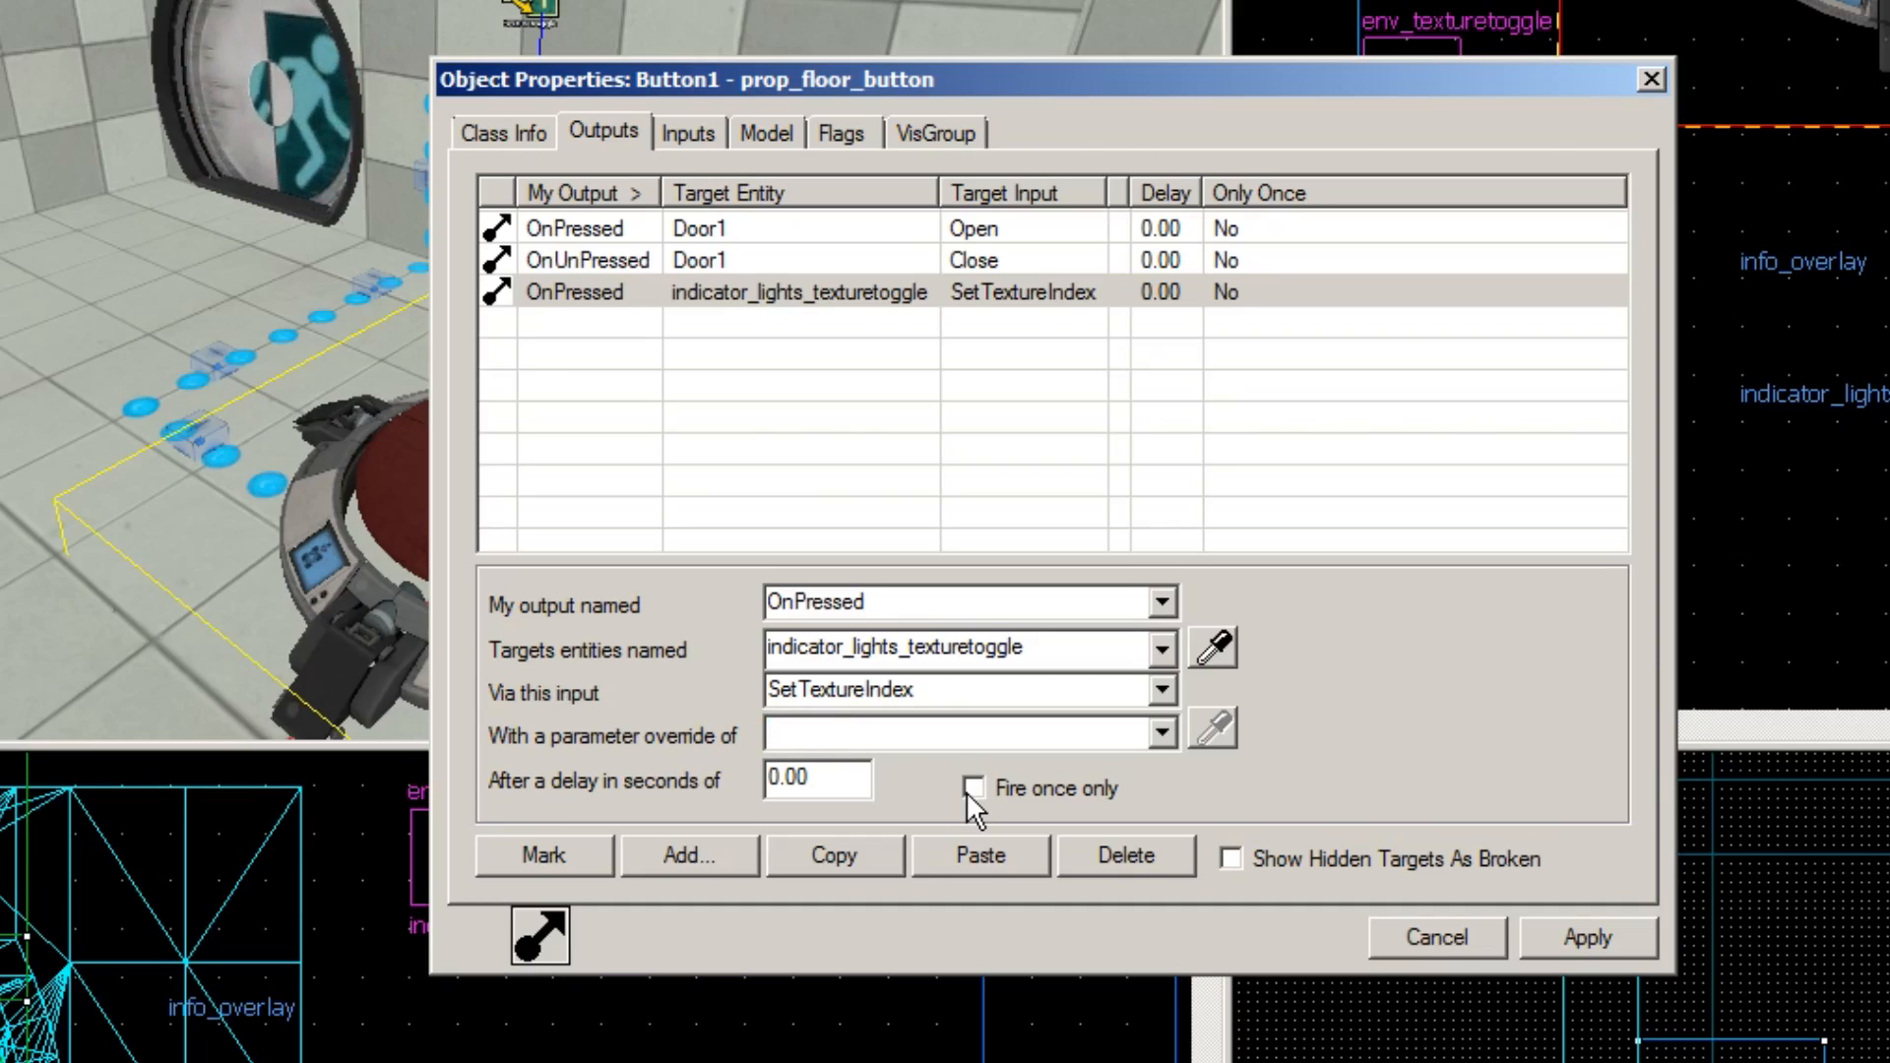
pyautogui.write('0')
pyautogui.press('BackSpace')
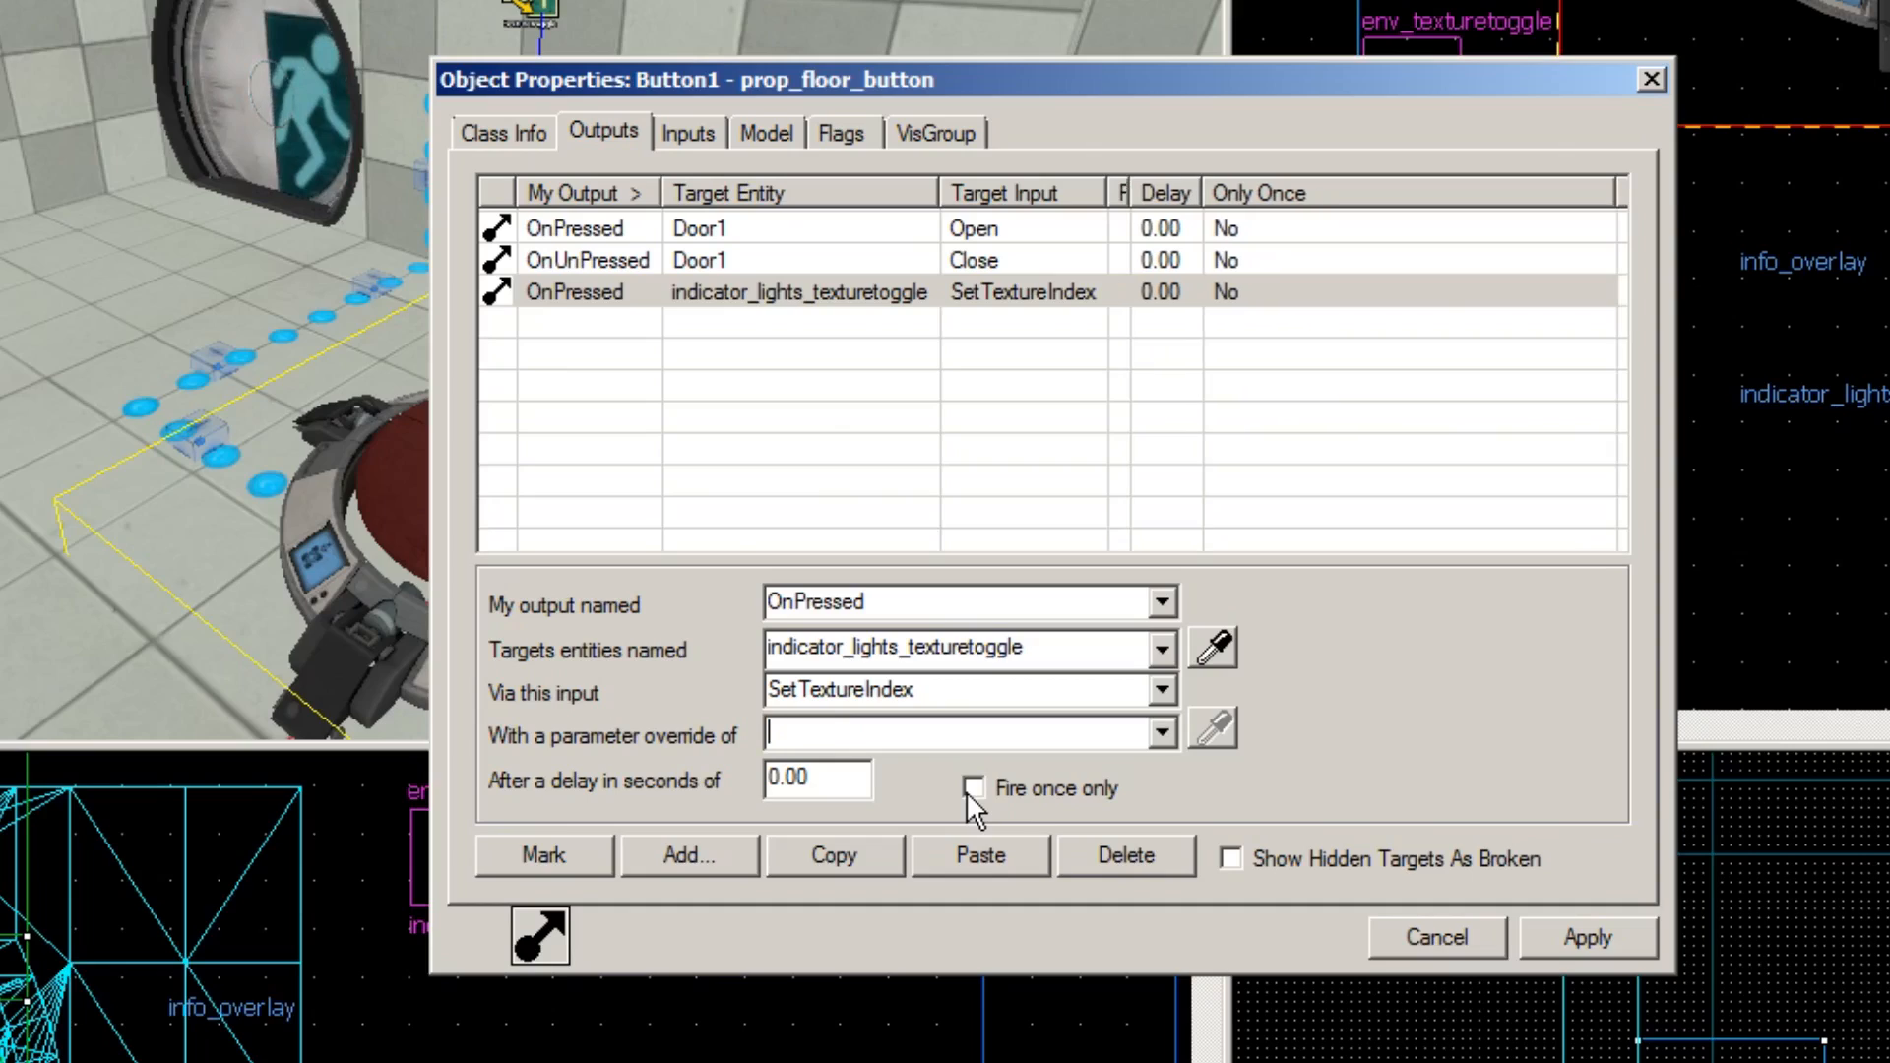
pyautogui.write('1')
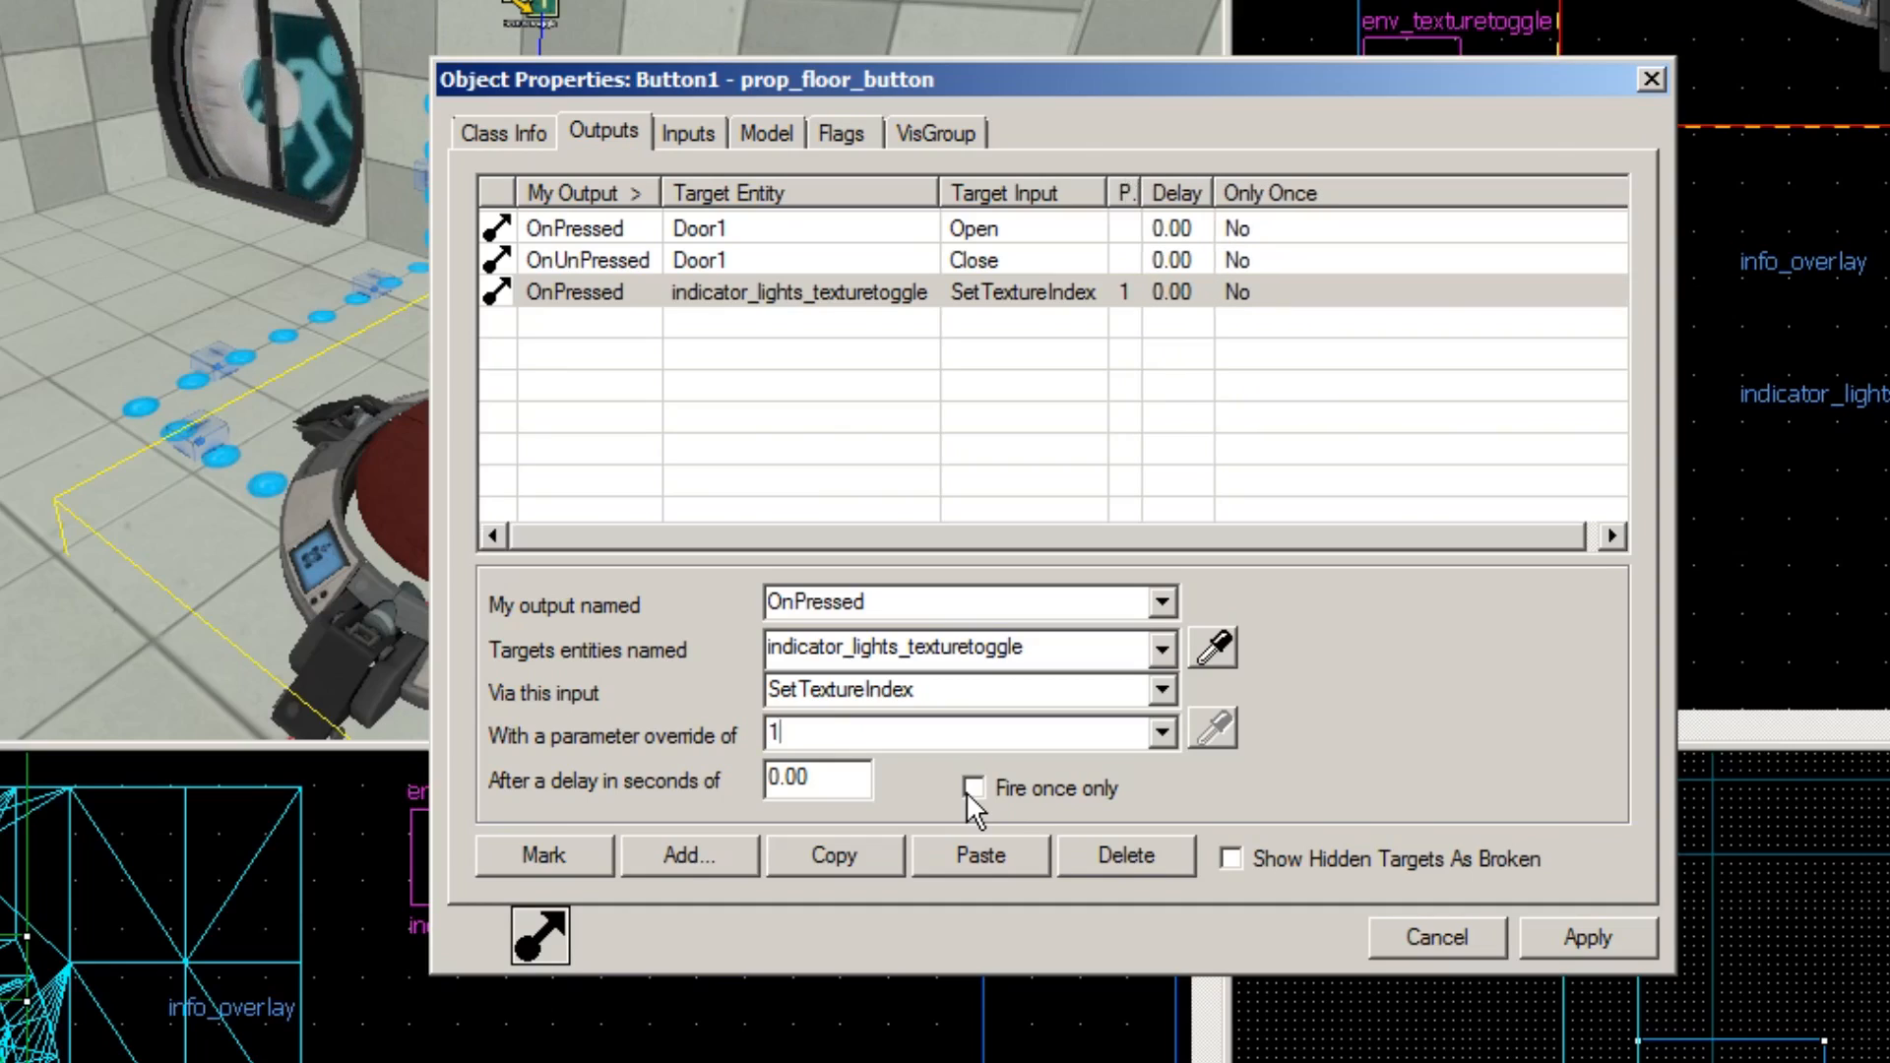
pyautogui.press('BackSpace')
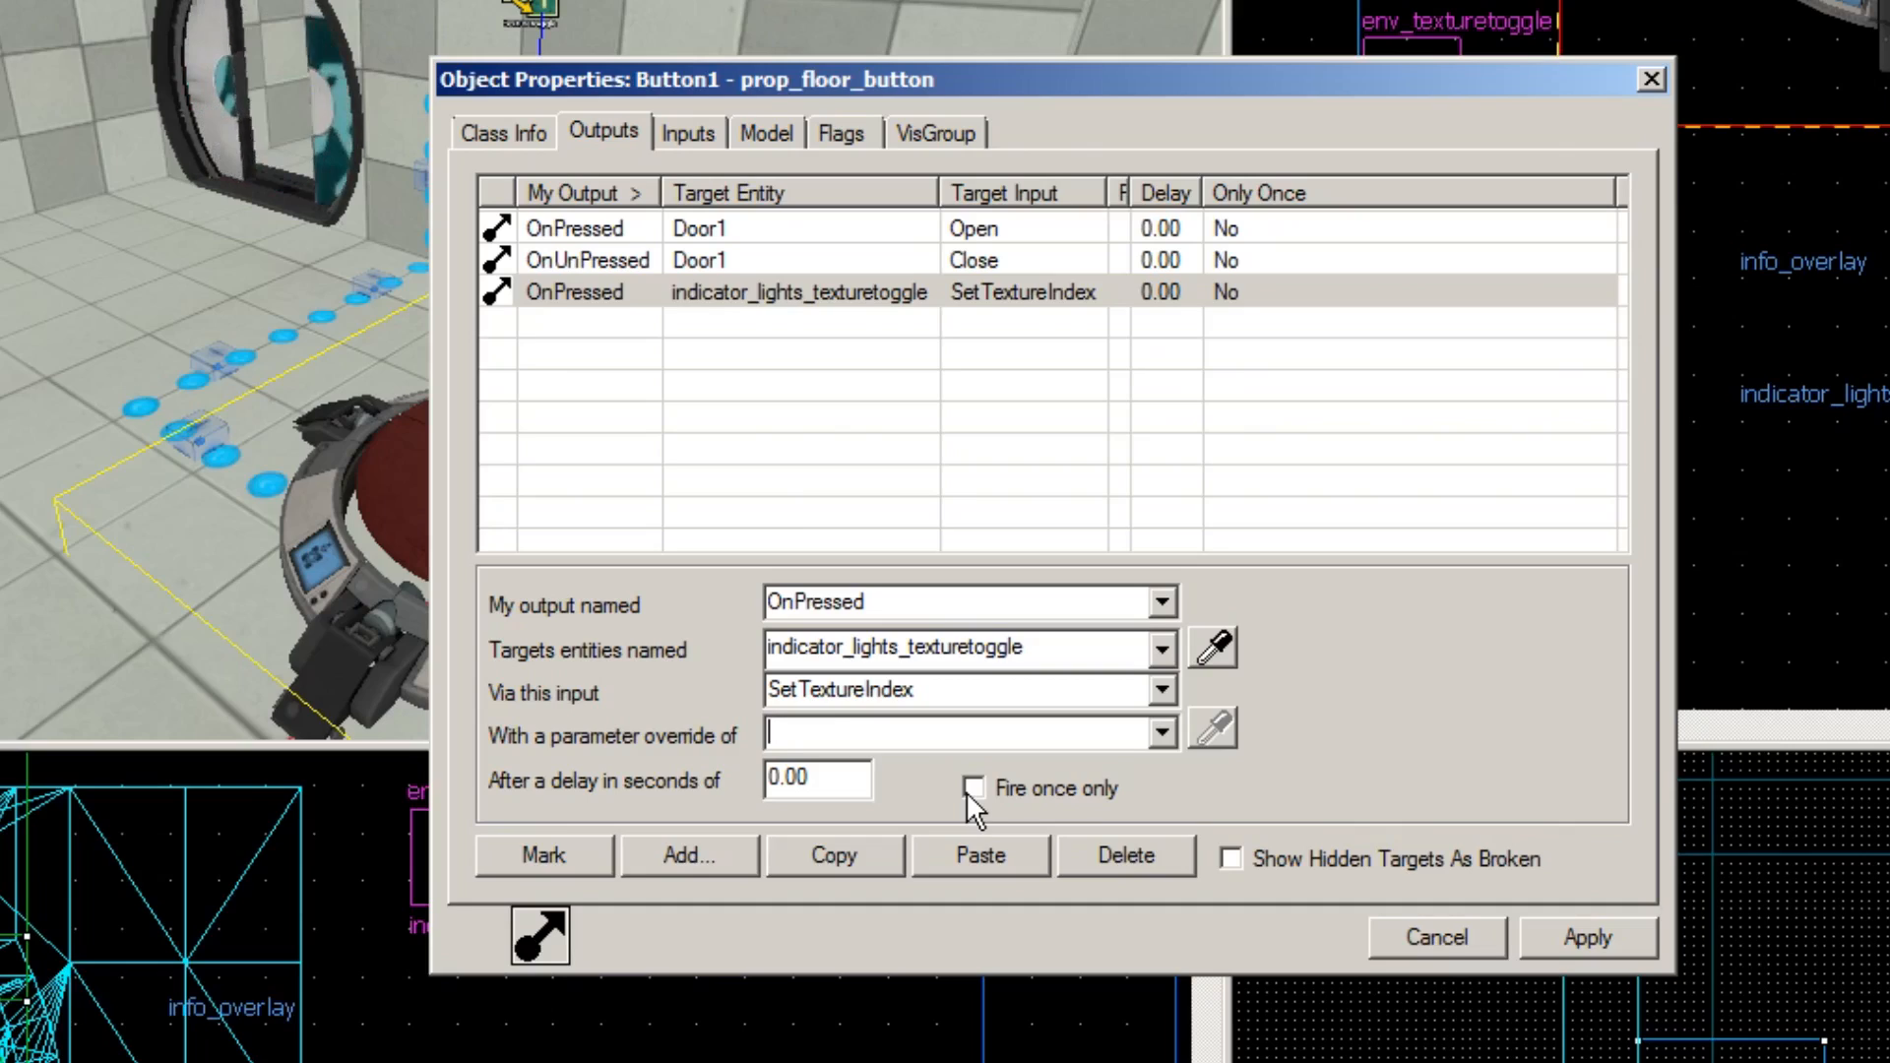
pyautogui.write('1')
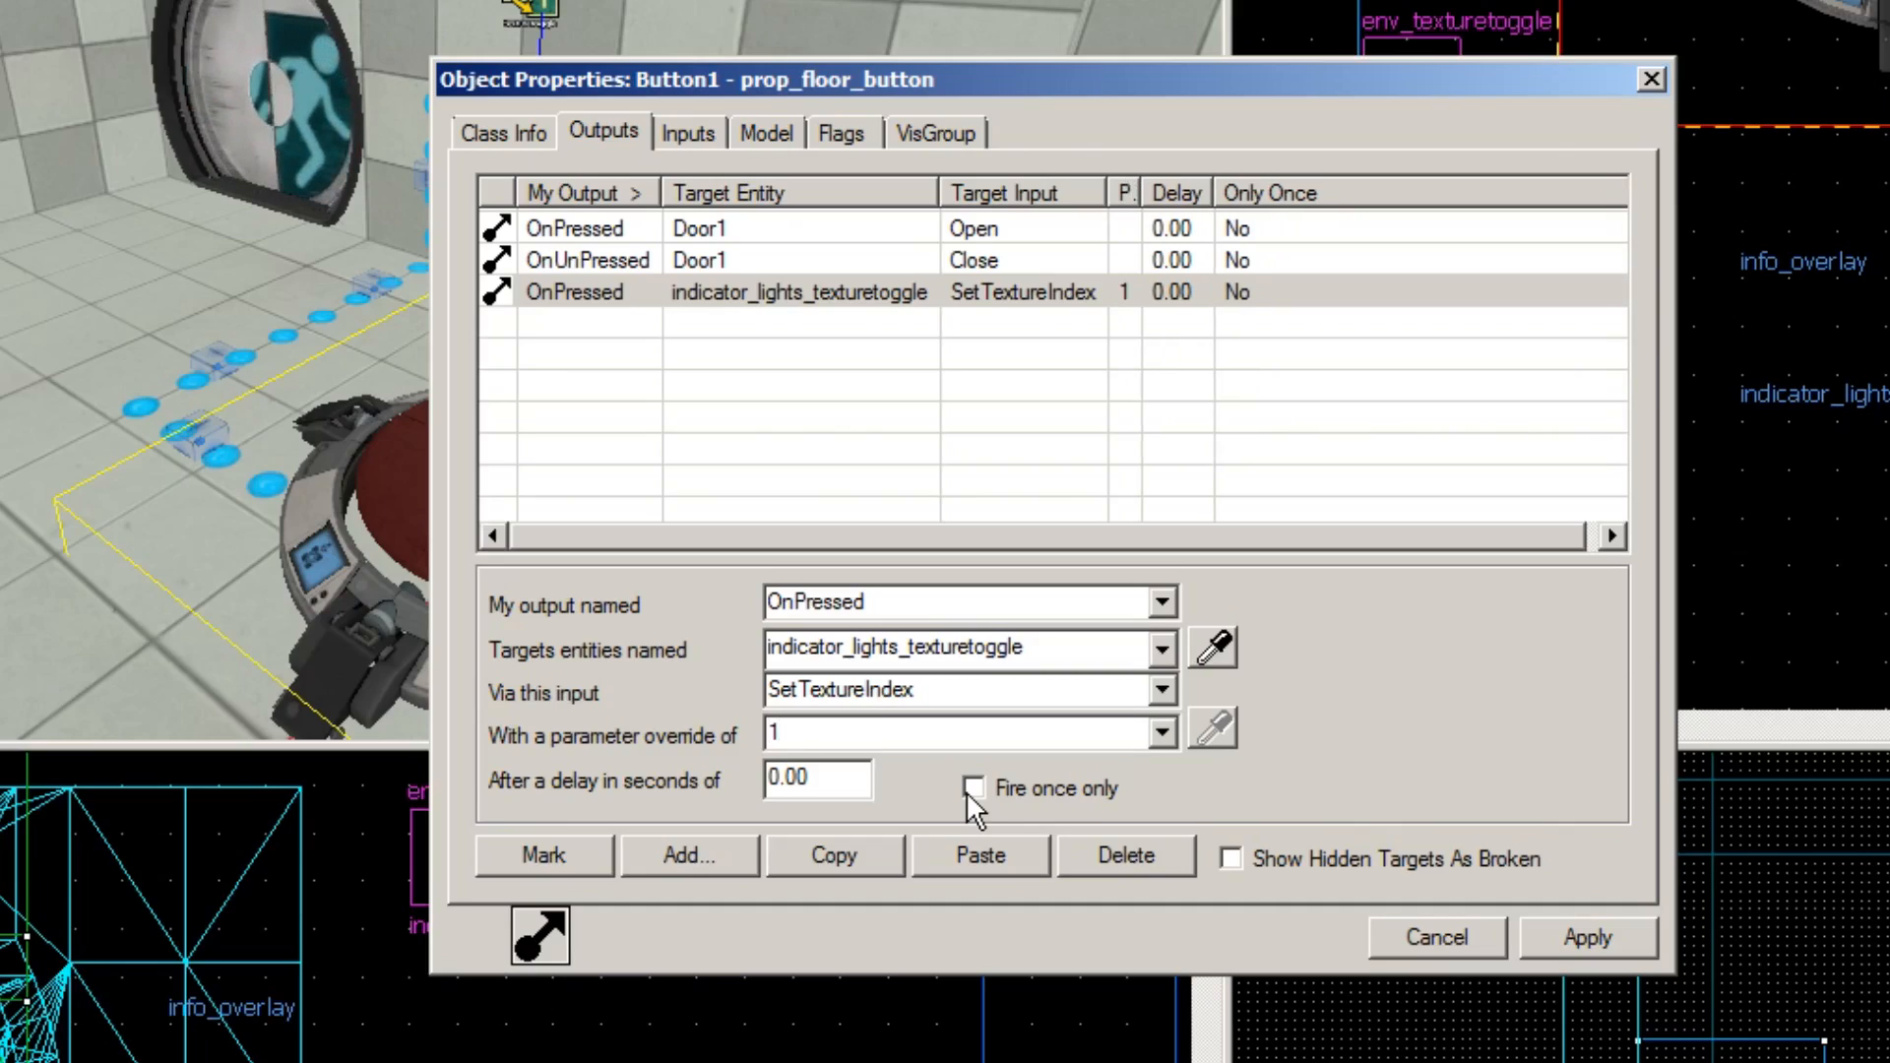
pyautogui.click(1587, 930)
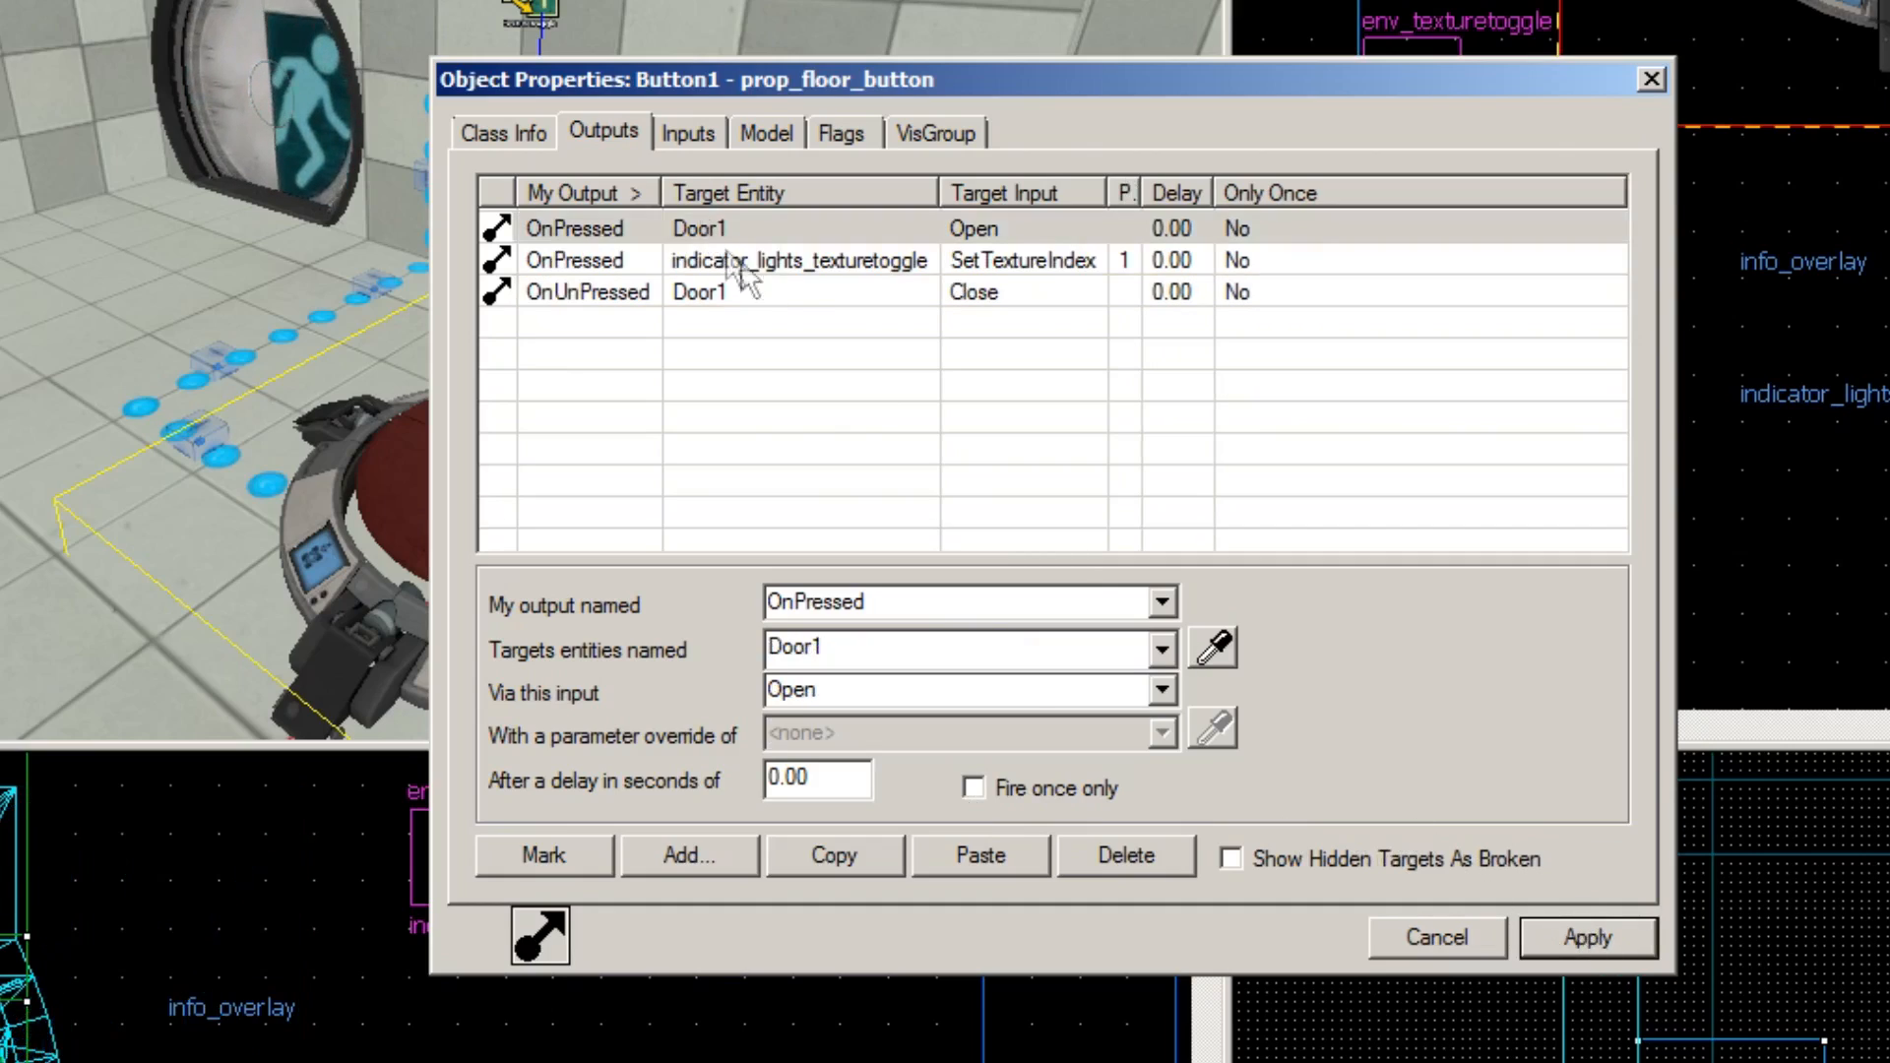
# Step: Review the OnPressed texture toggle output against the indicator lights in the 3D view
pyautogui.click(800, 258)
pyautogui.click(410, 287)
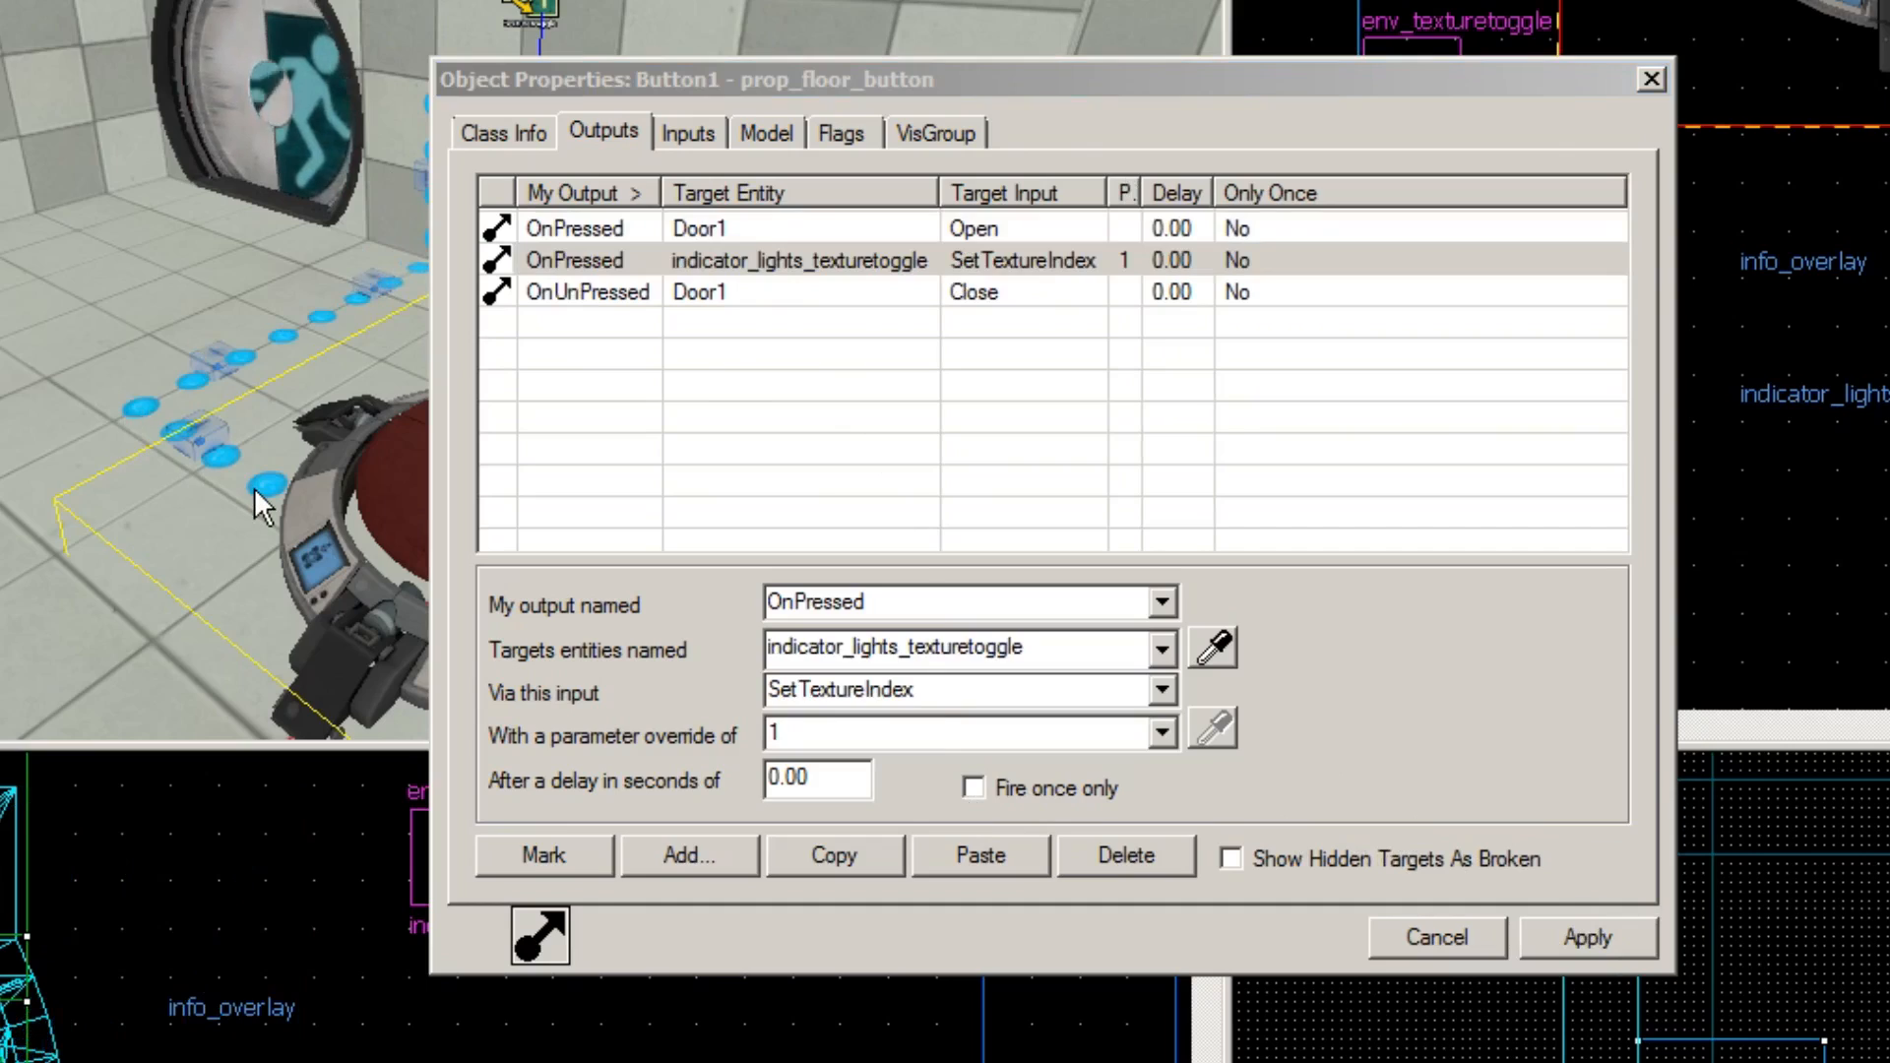
pyautogui.click(952, 245)
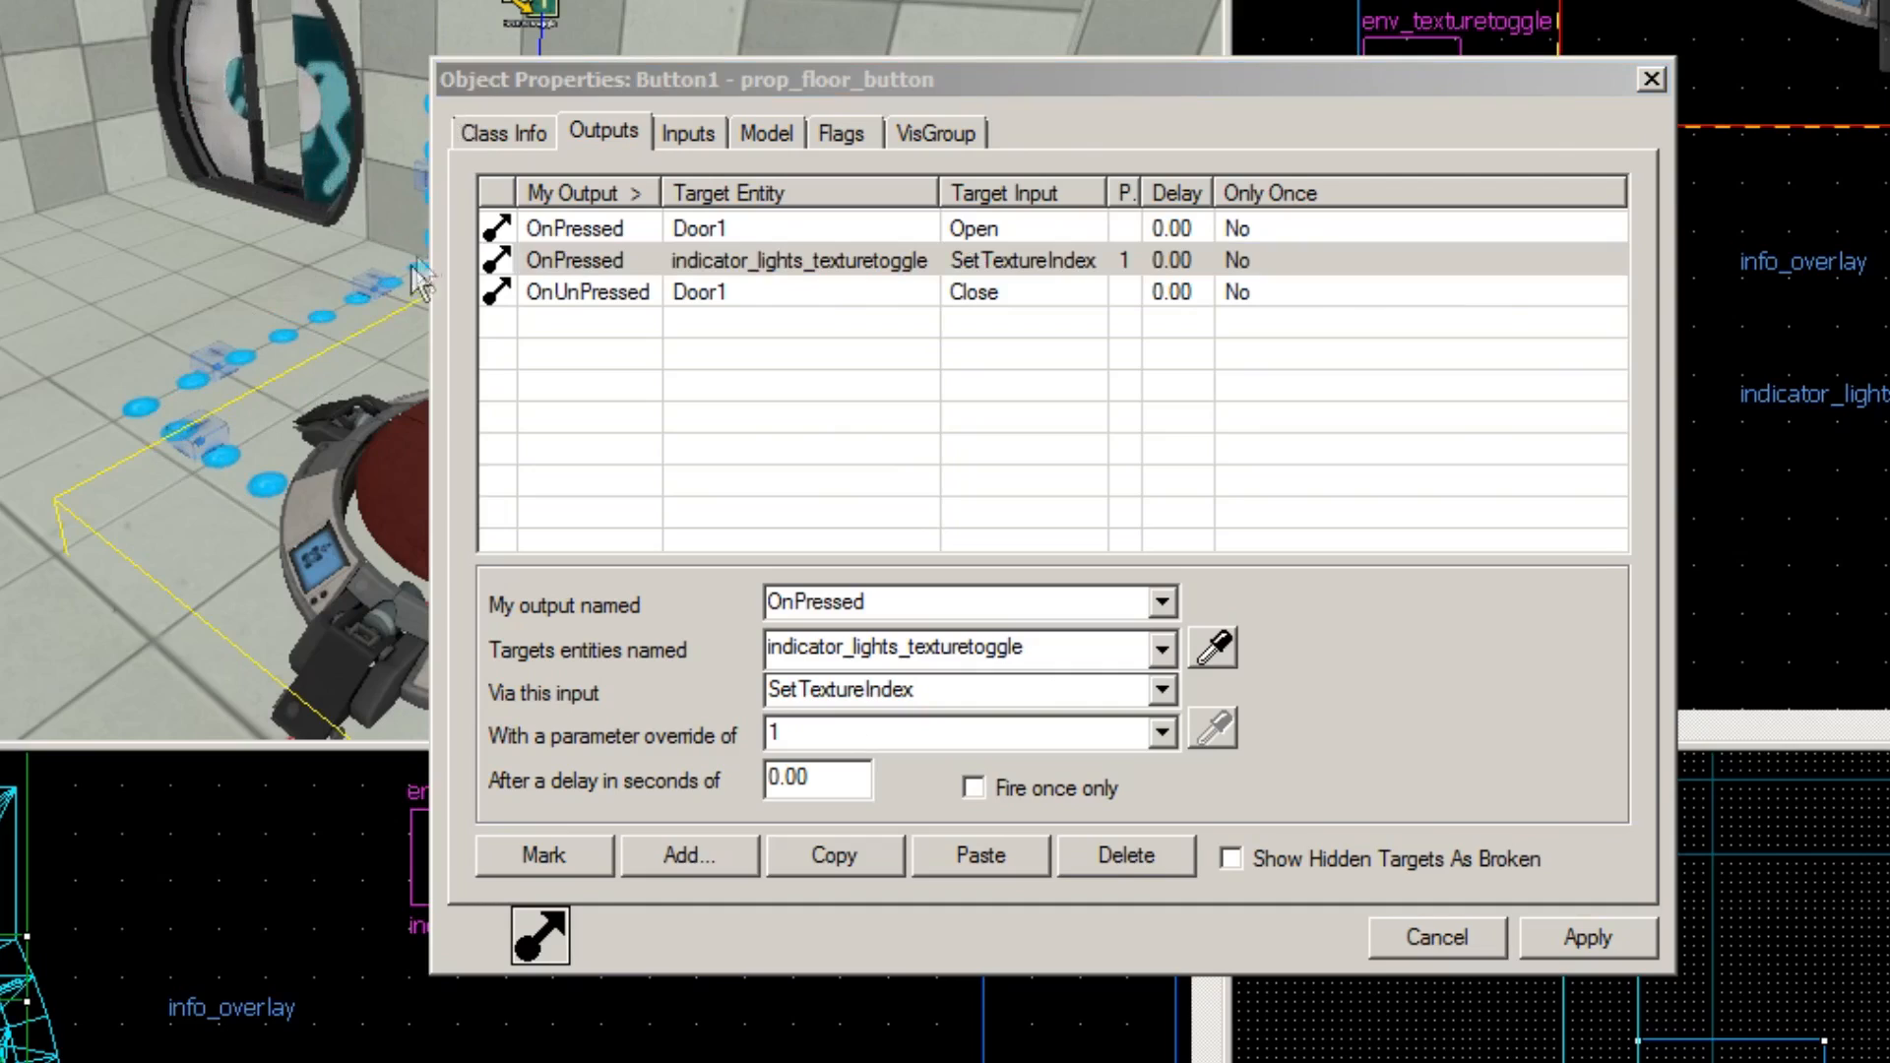
pyautogui.click(635, 260)
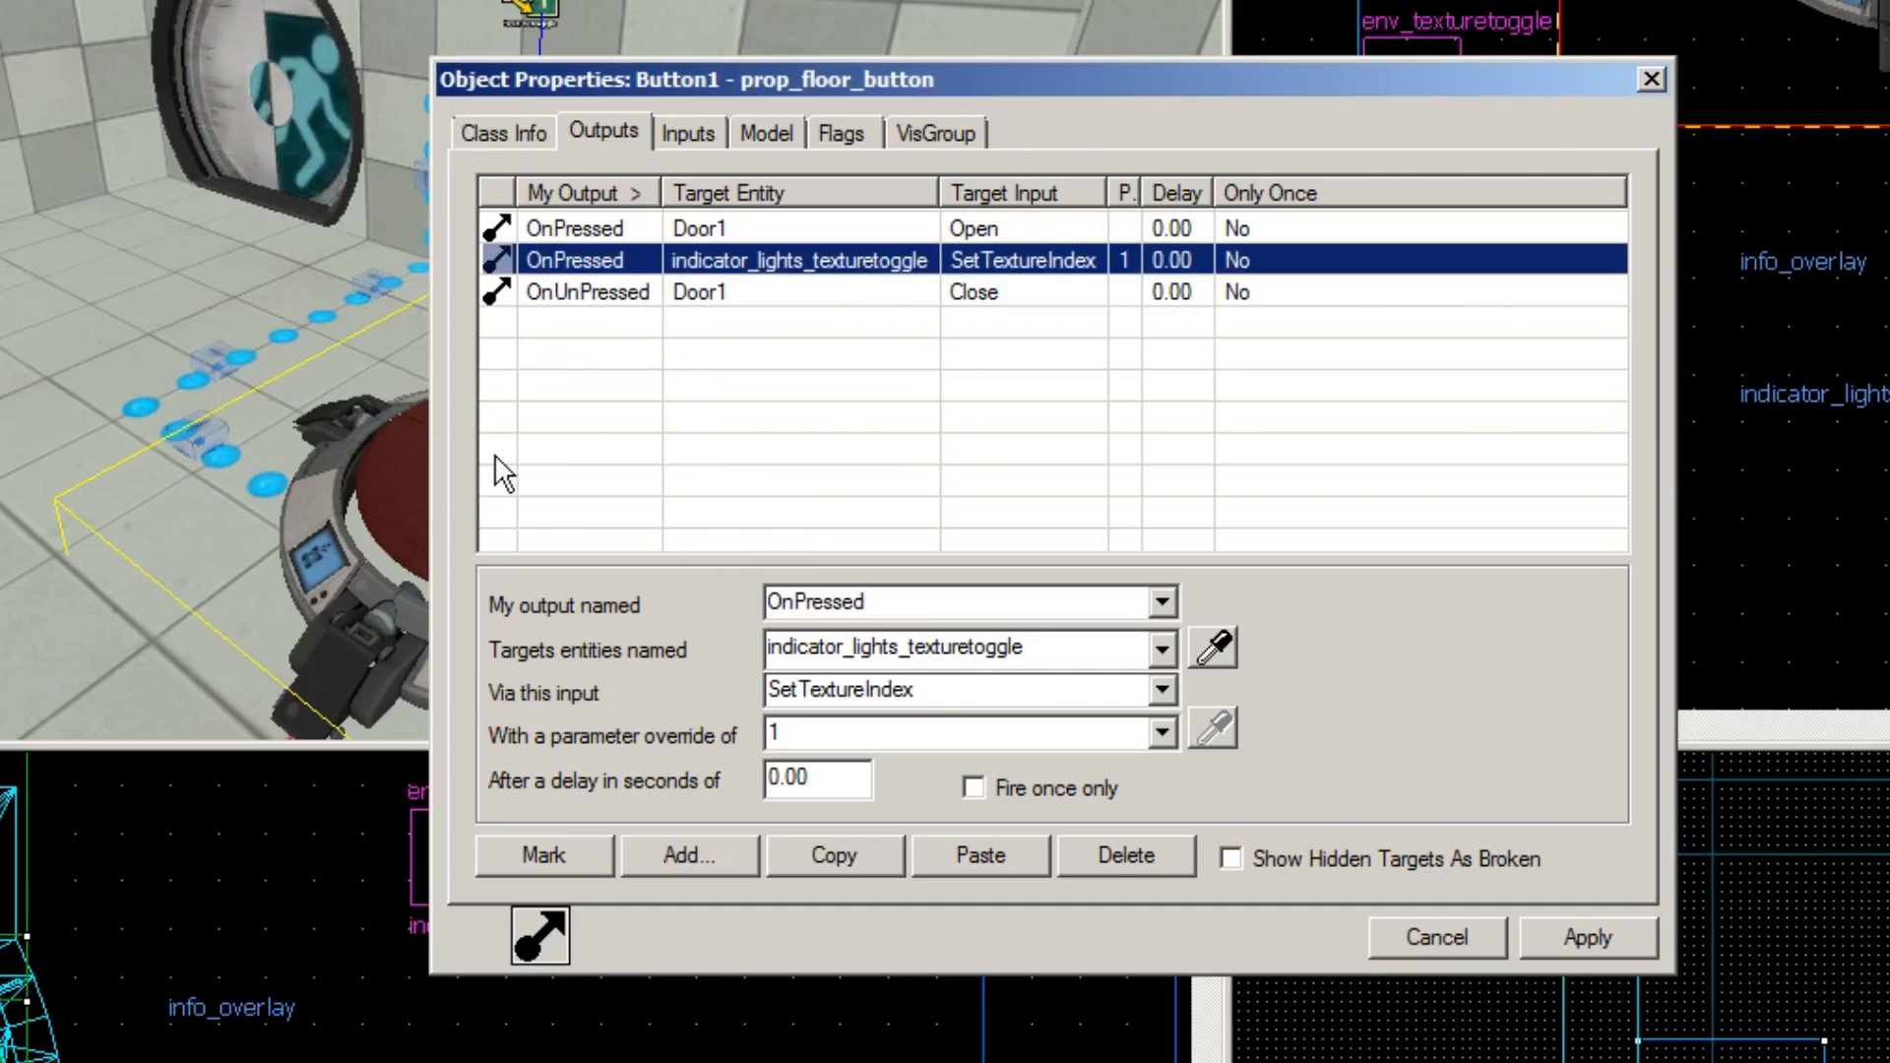
pyautogui.click(633, 258)
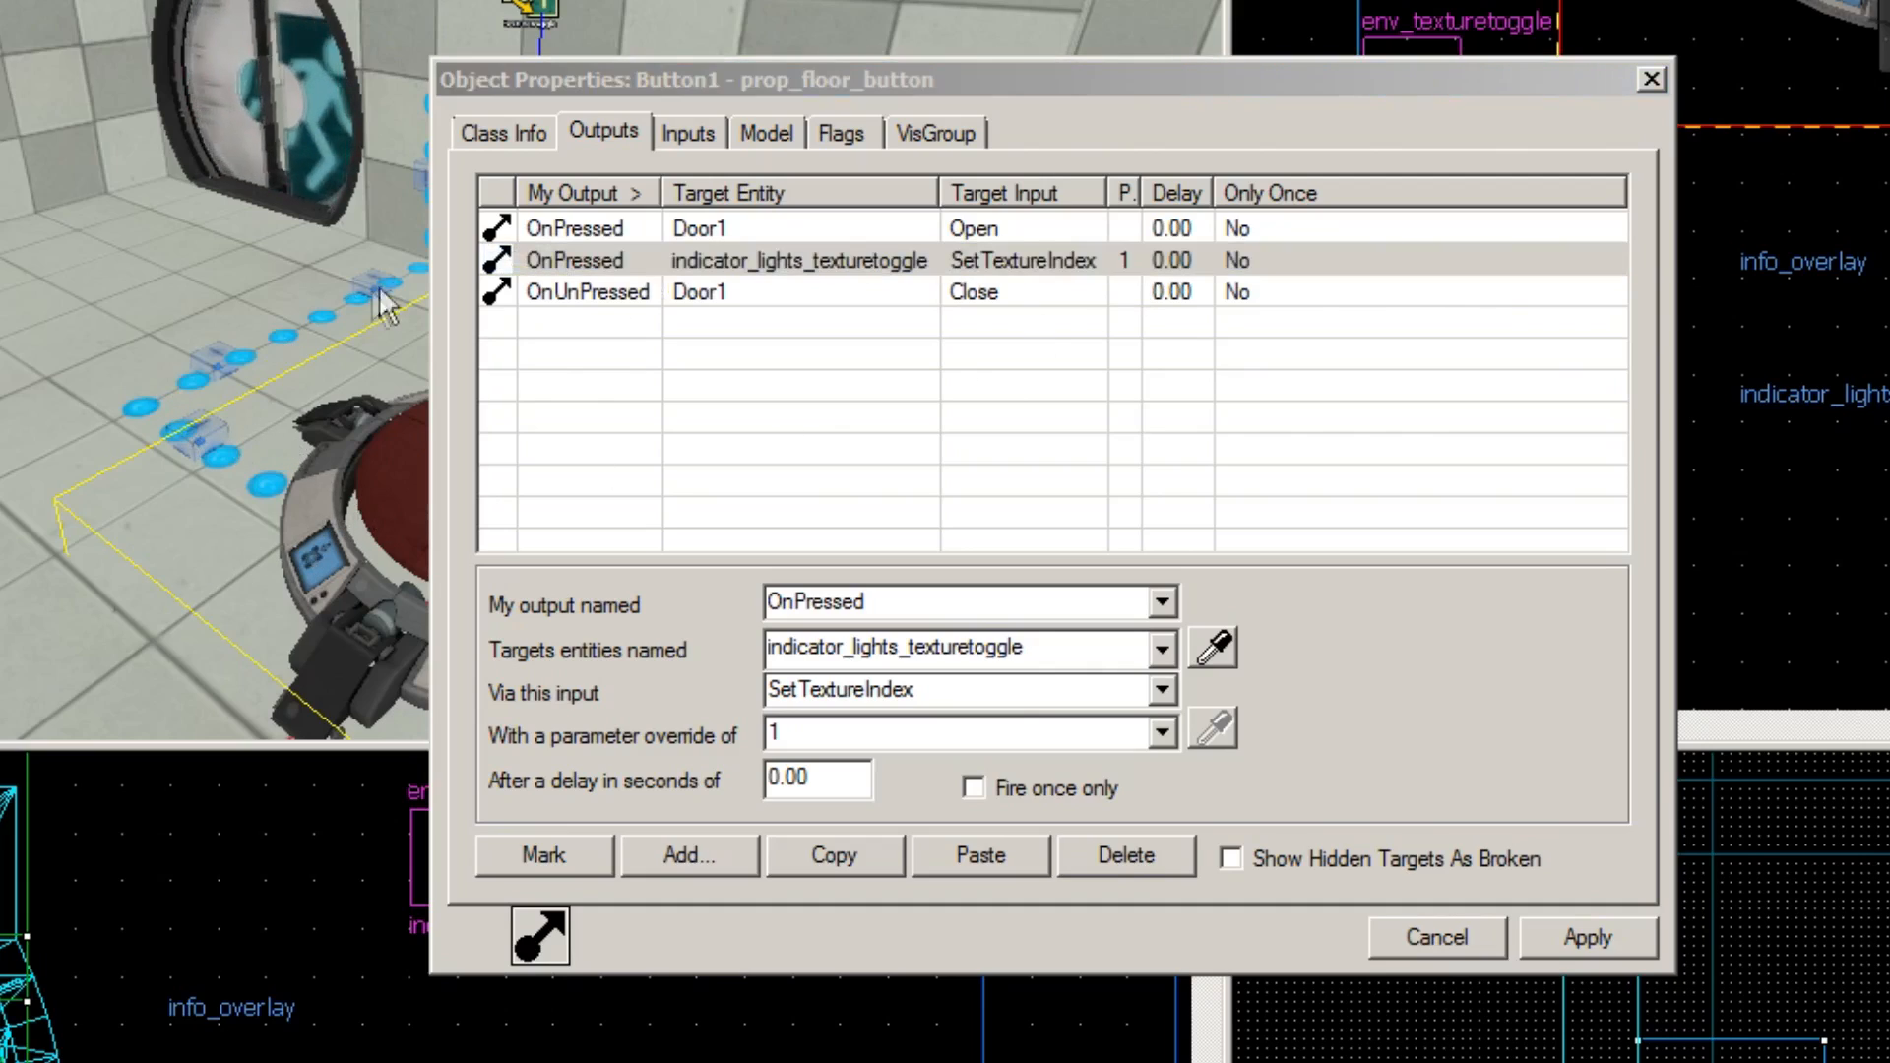
# Step: Add an OnUnPressed output to the floor button that targets indicator_lights_texturetoggle via SetTextureIndex
pyautogui.click(702, 853)
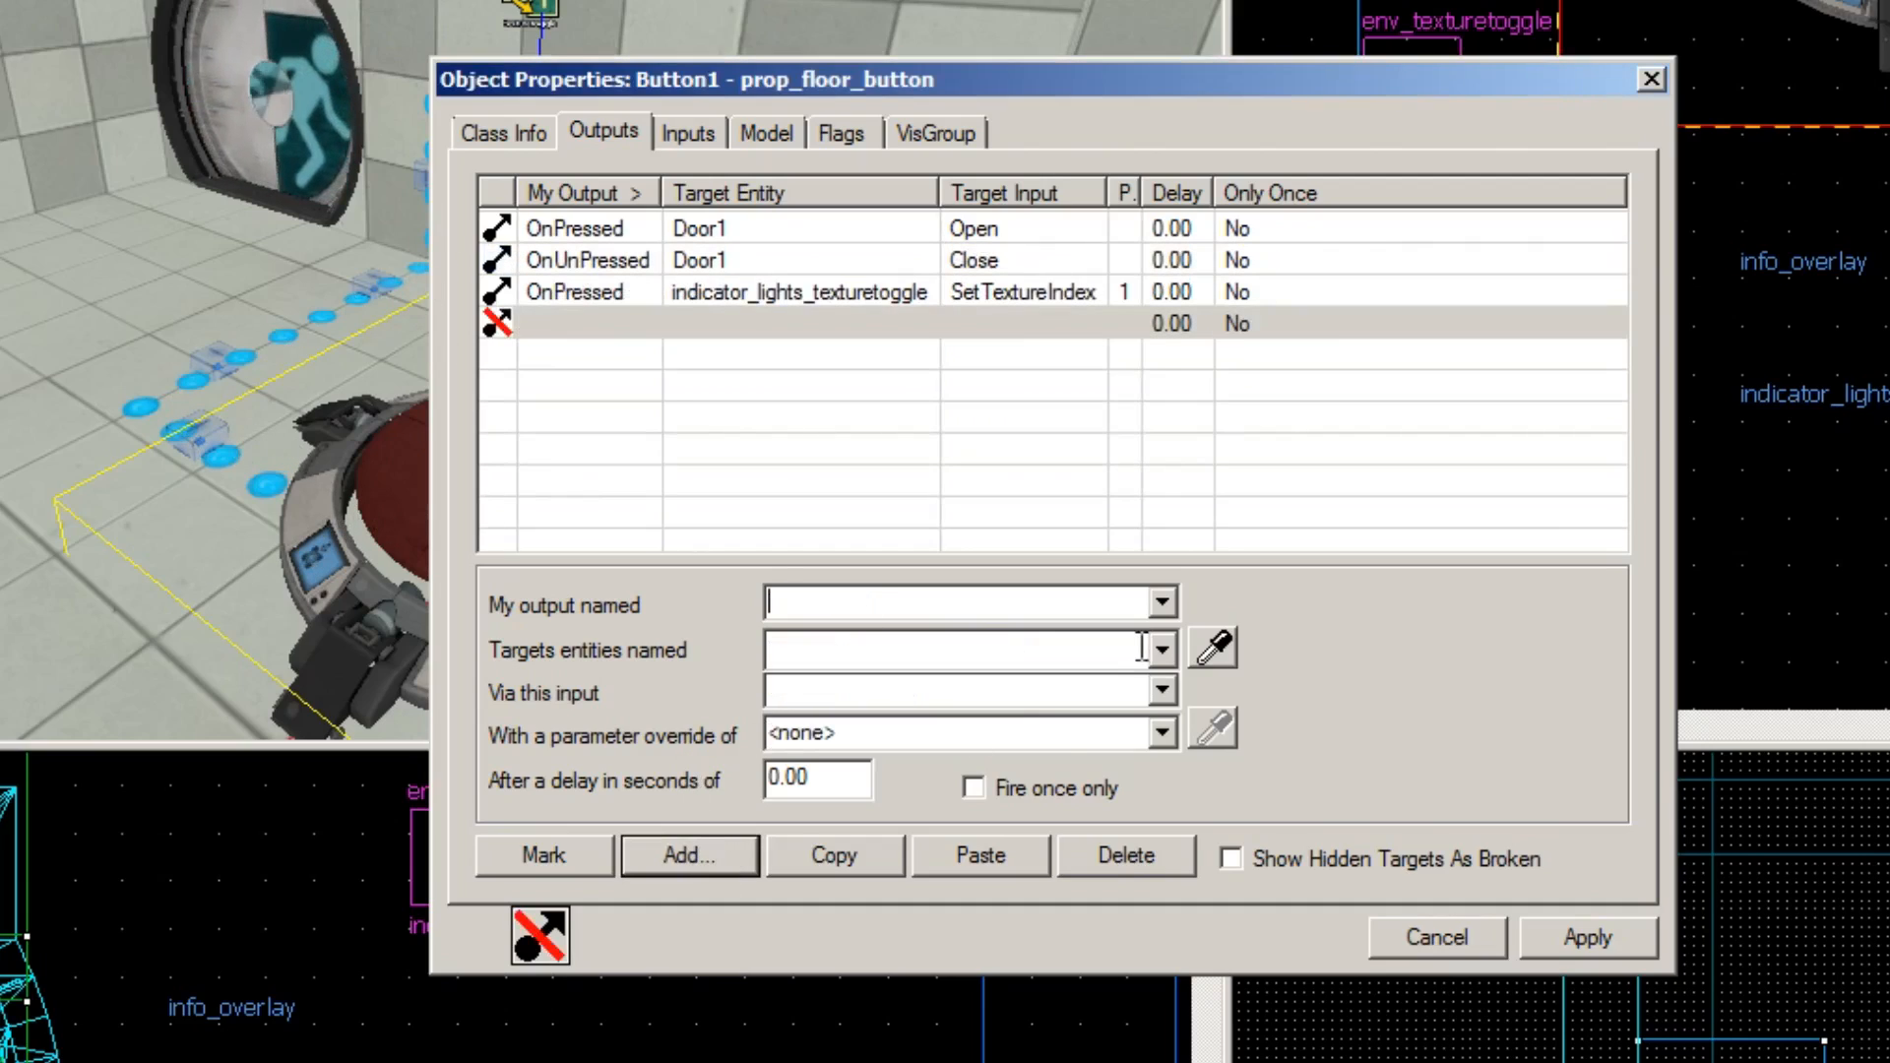
pyautogui.click(1163, 601)
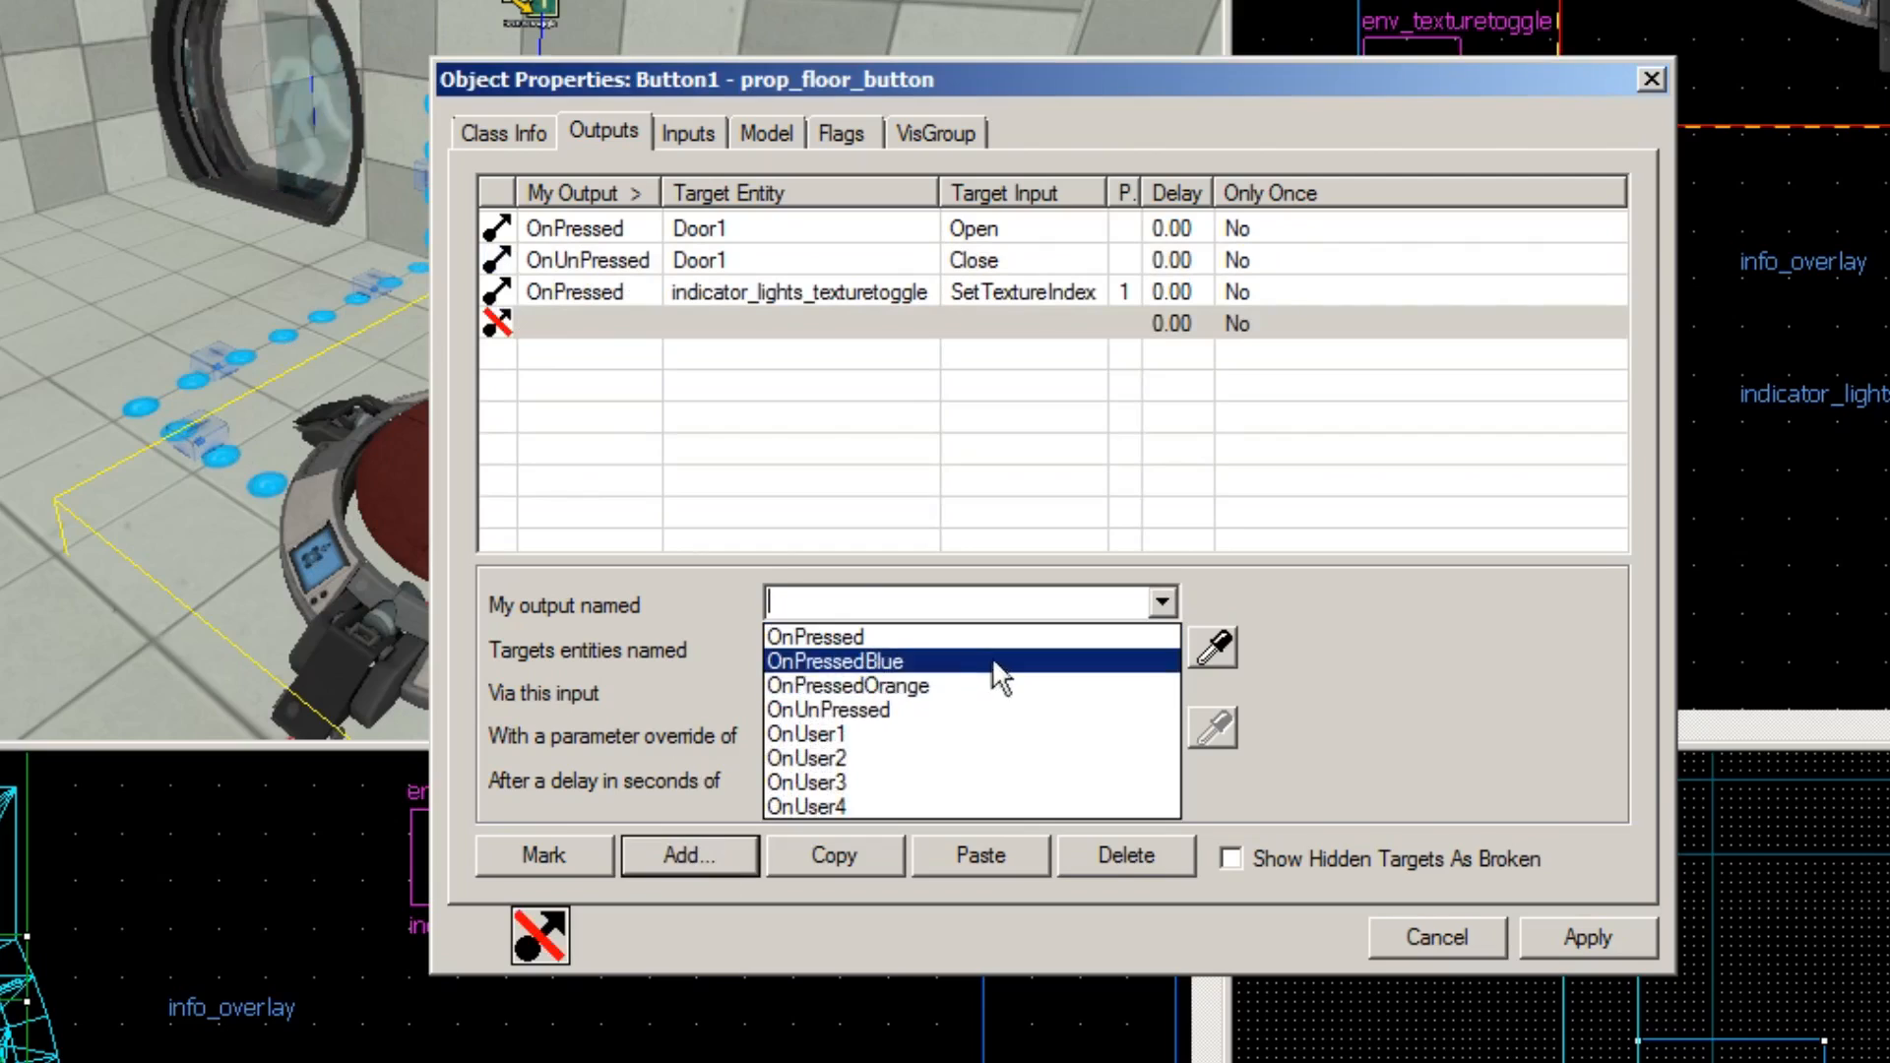
pyautogui.click(980, 708)
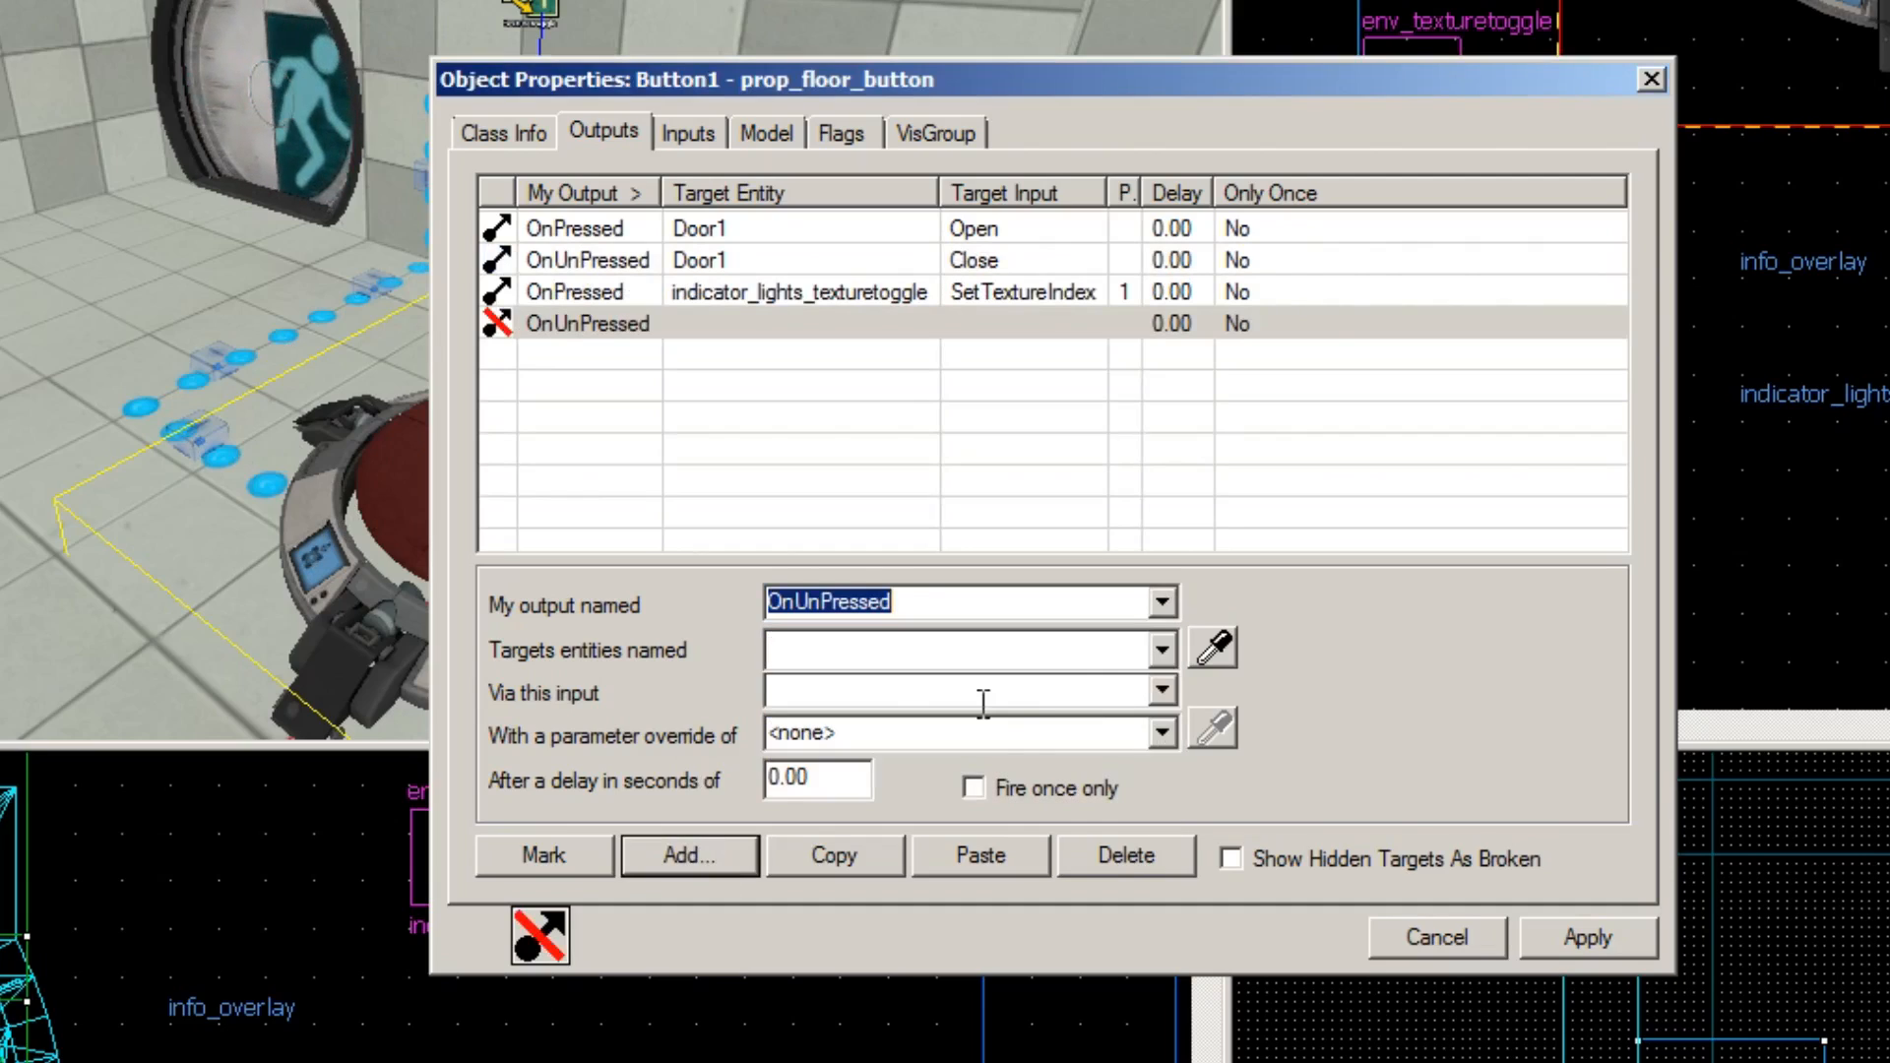
pyautogui.click(1162, 649)
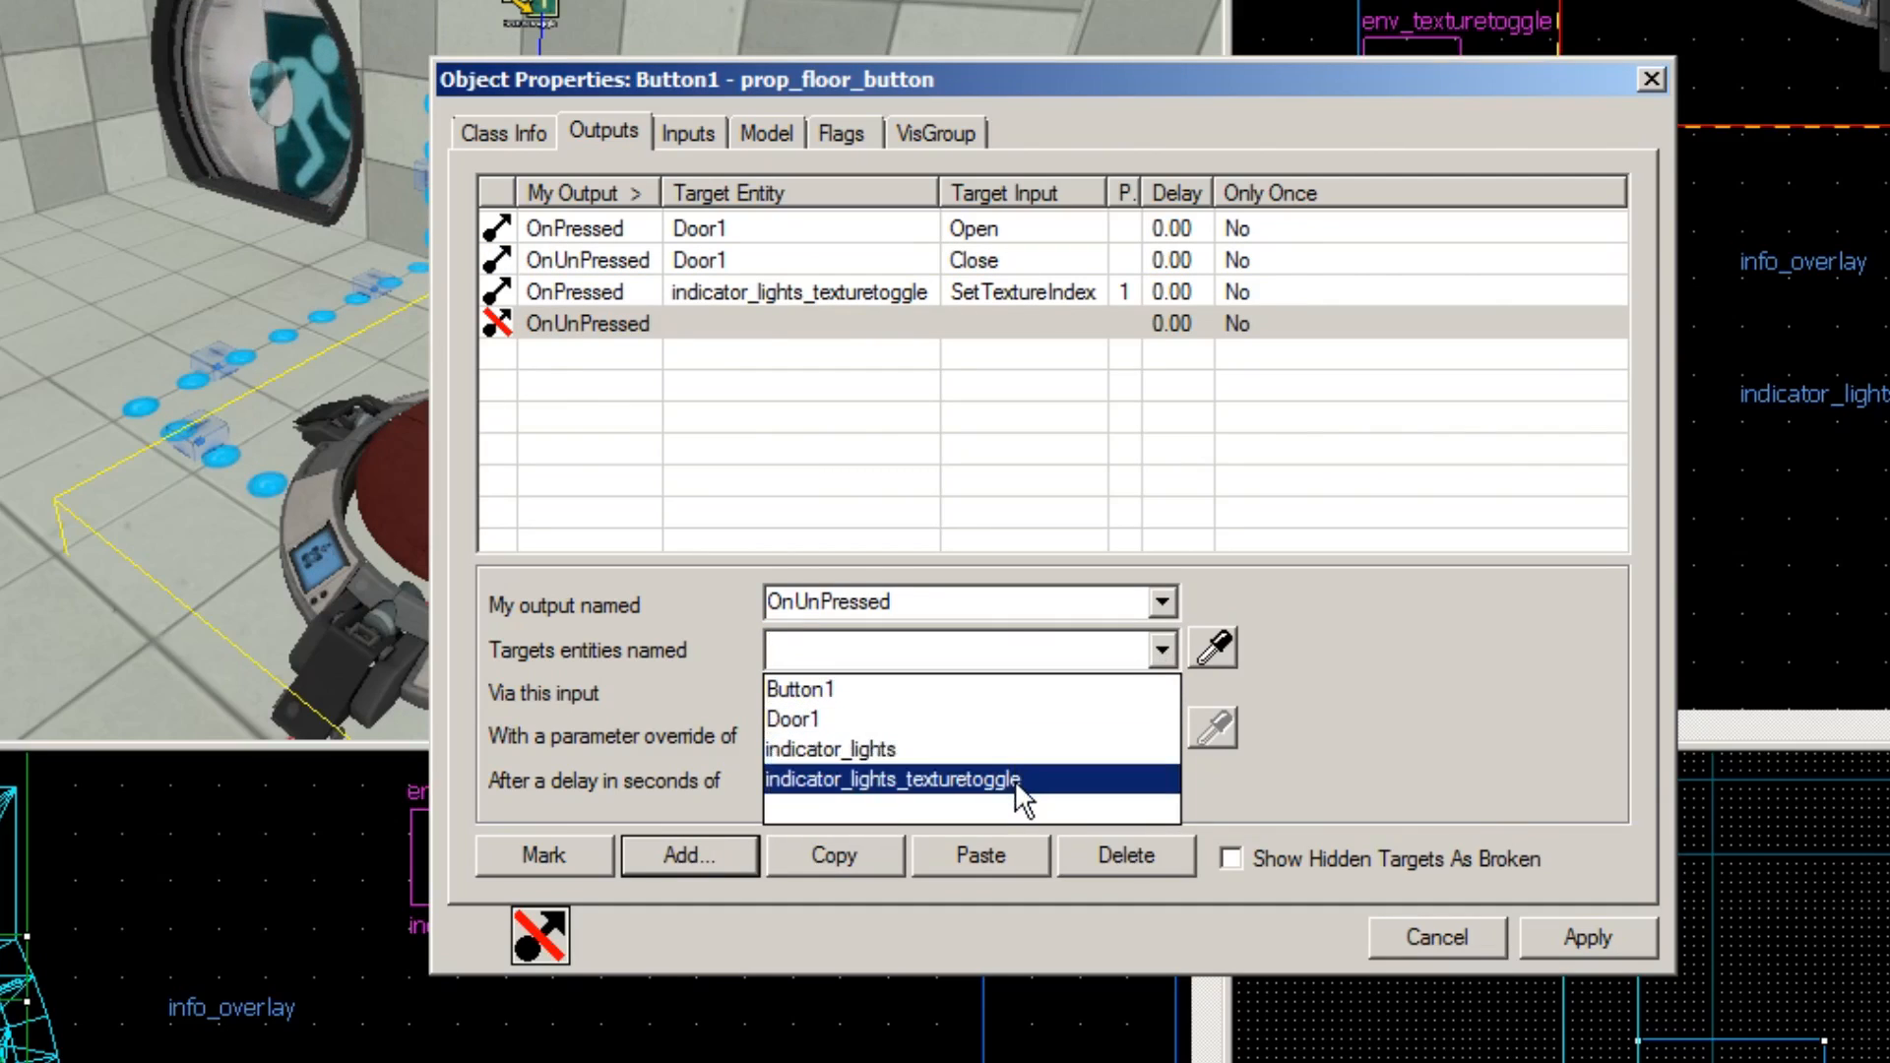
pyautogui.click(1014, 779)
pyautogui.click(1163, 690)
pyautogui.scroll(-2, 984, 832)
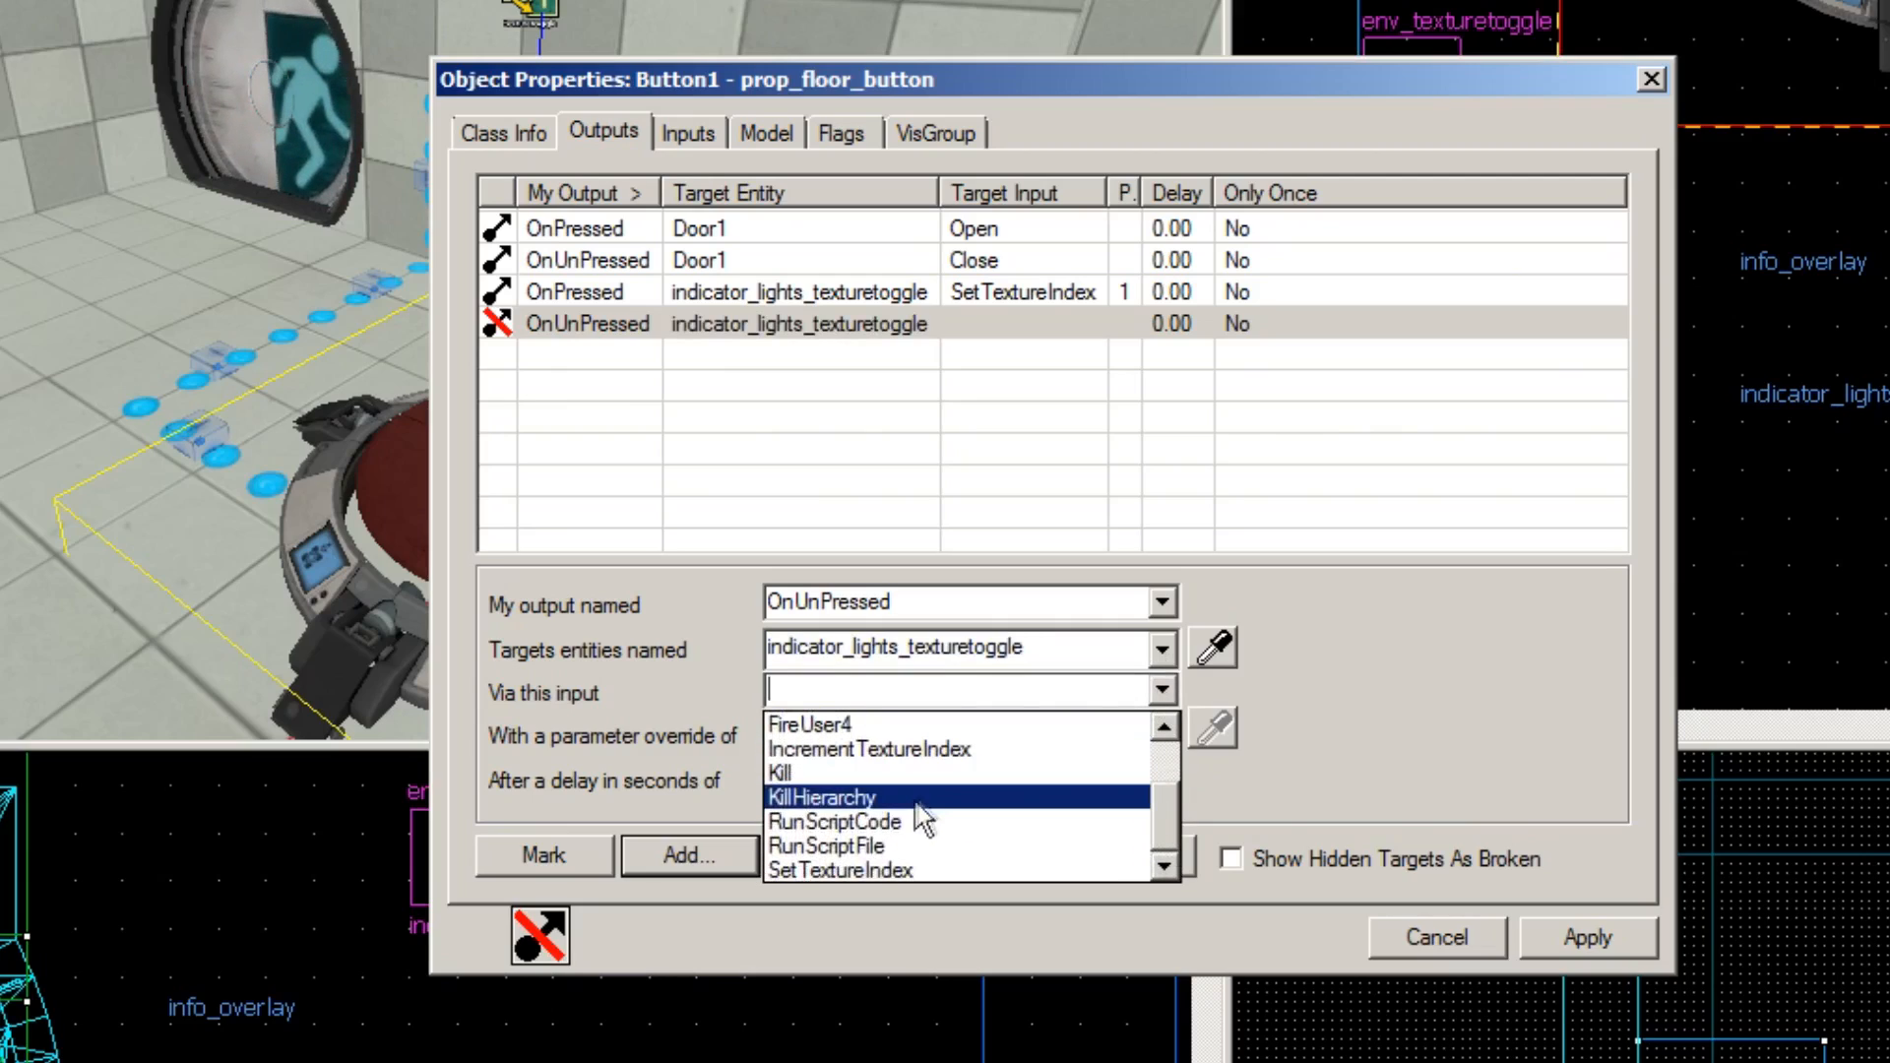
pyautogui.click(898, 867)
# Step: Set the parameter override of the OnUnPressed SetTextureIndex output to 0 and apply the change
pyautogui.click(840, 781)
pyautogui.click(869, 729)
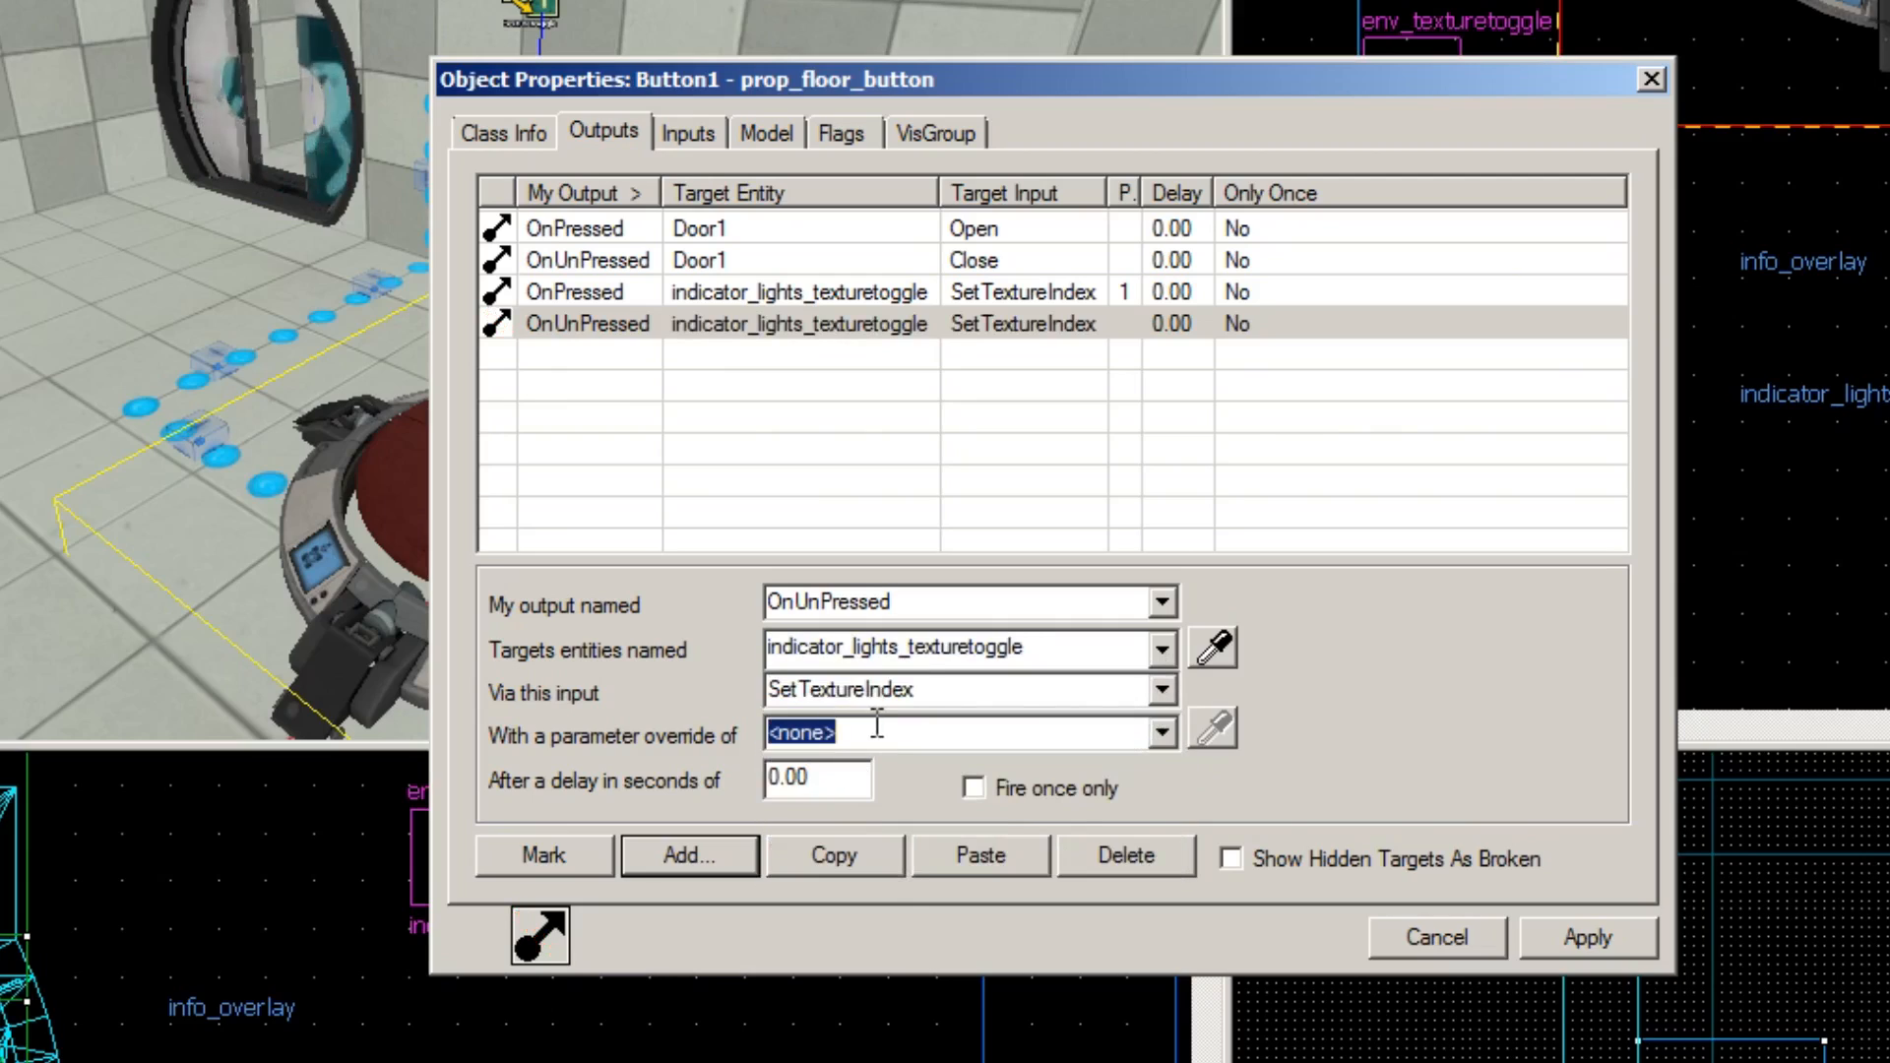
pyautogui.write('90')
pyautogui.press('BackSpace')
pyautogui.press('BackSpace')
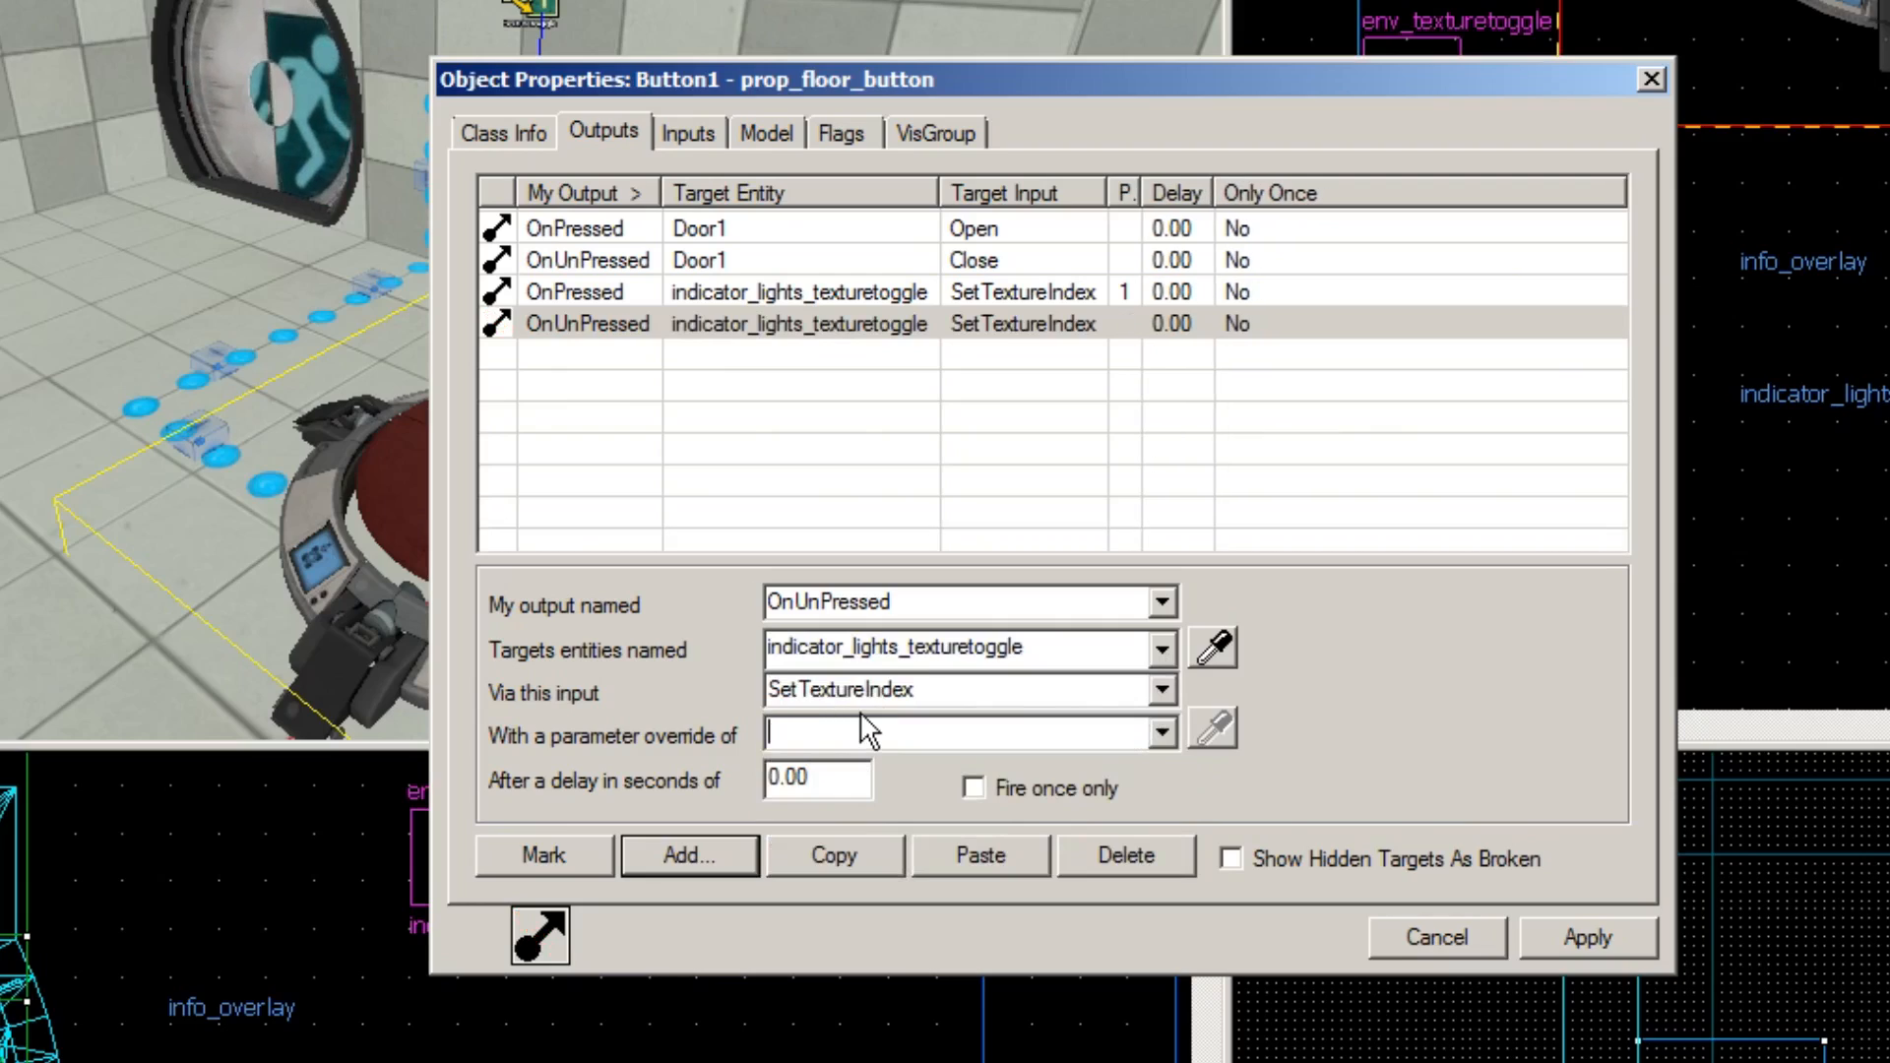
pyautogui.write('0')
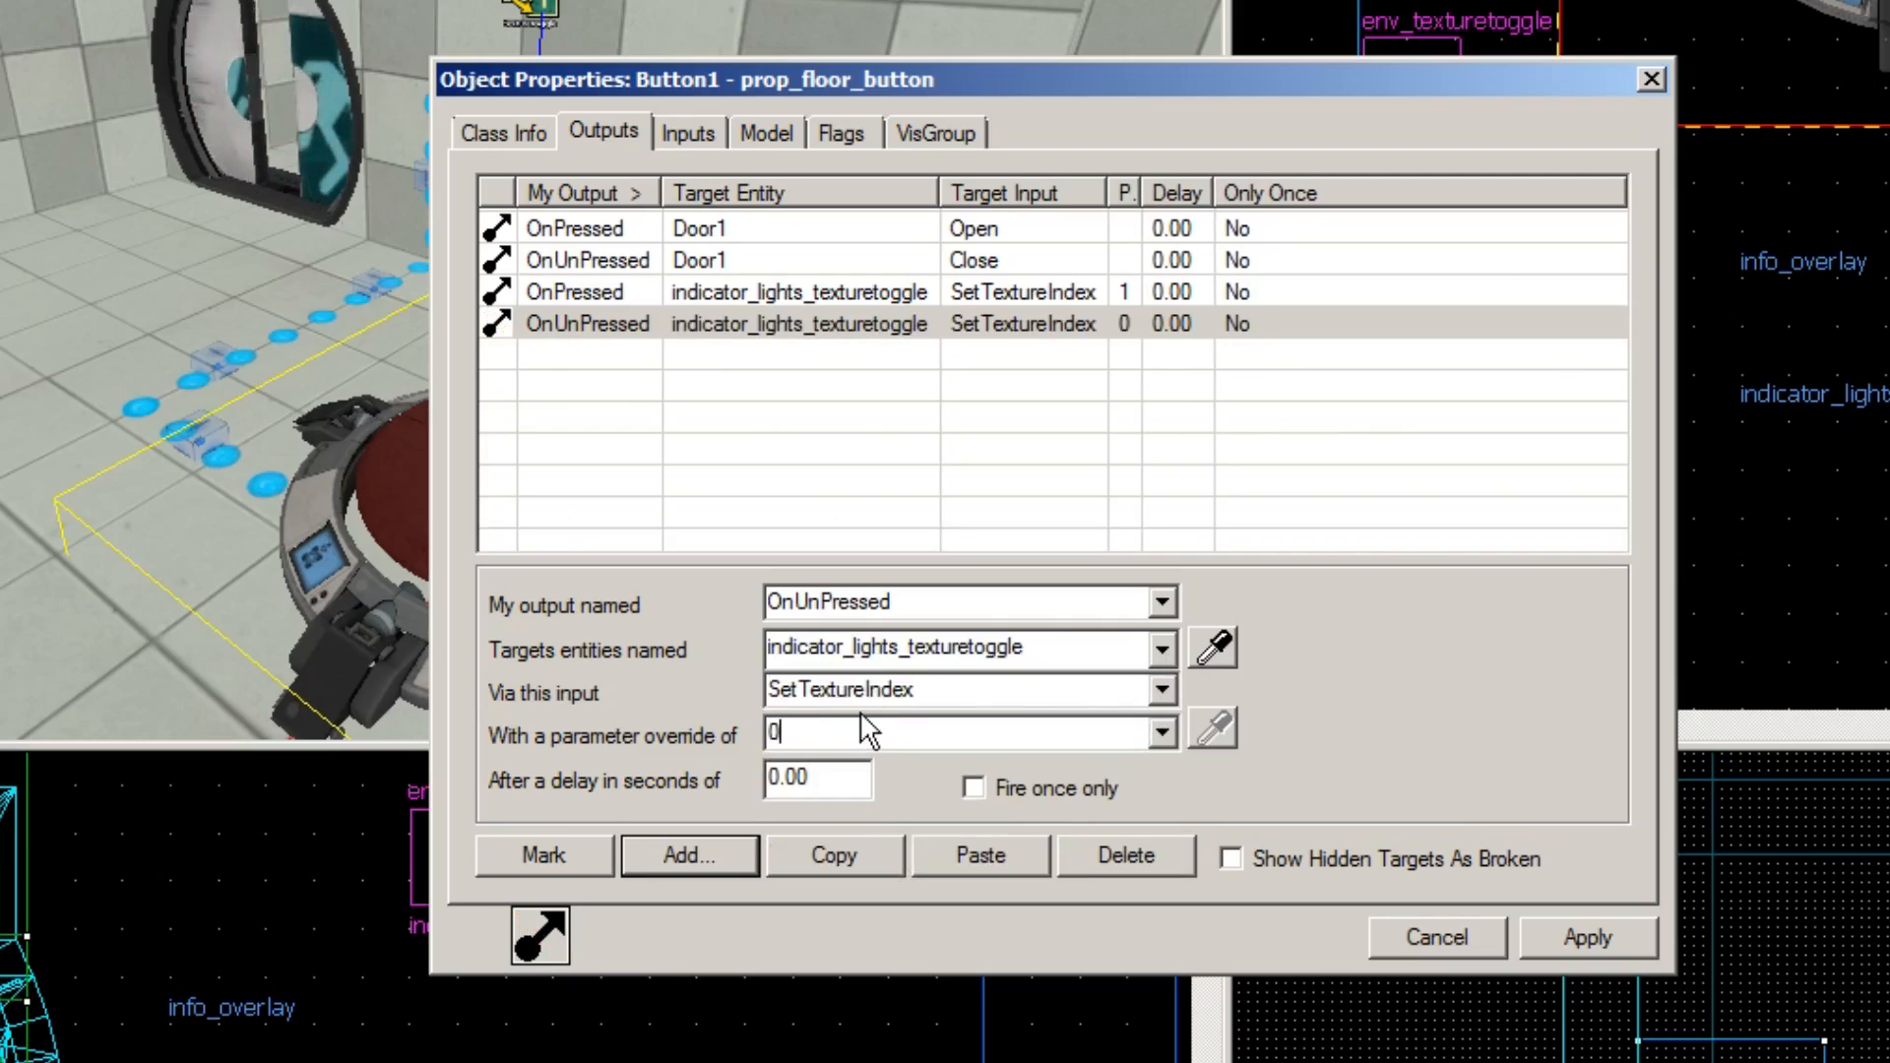
pyautogui.click(1602, 947)
# Step: Review the button's door and texture toggle outputs, apply them and close the object properties
pyautogui.click(1073, 262)
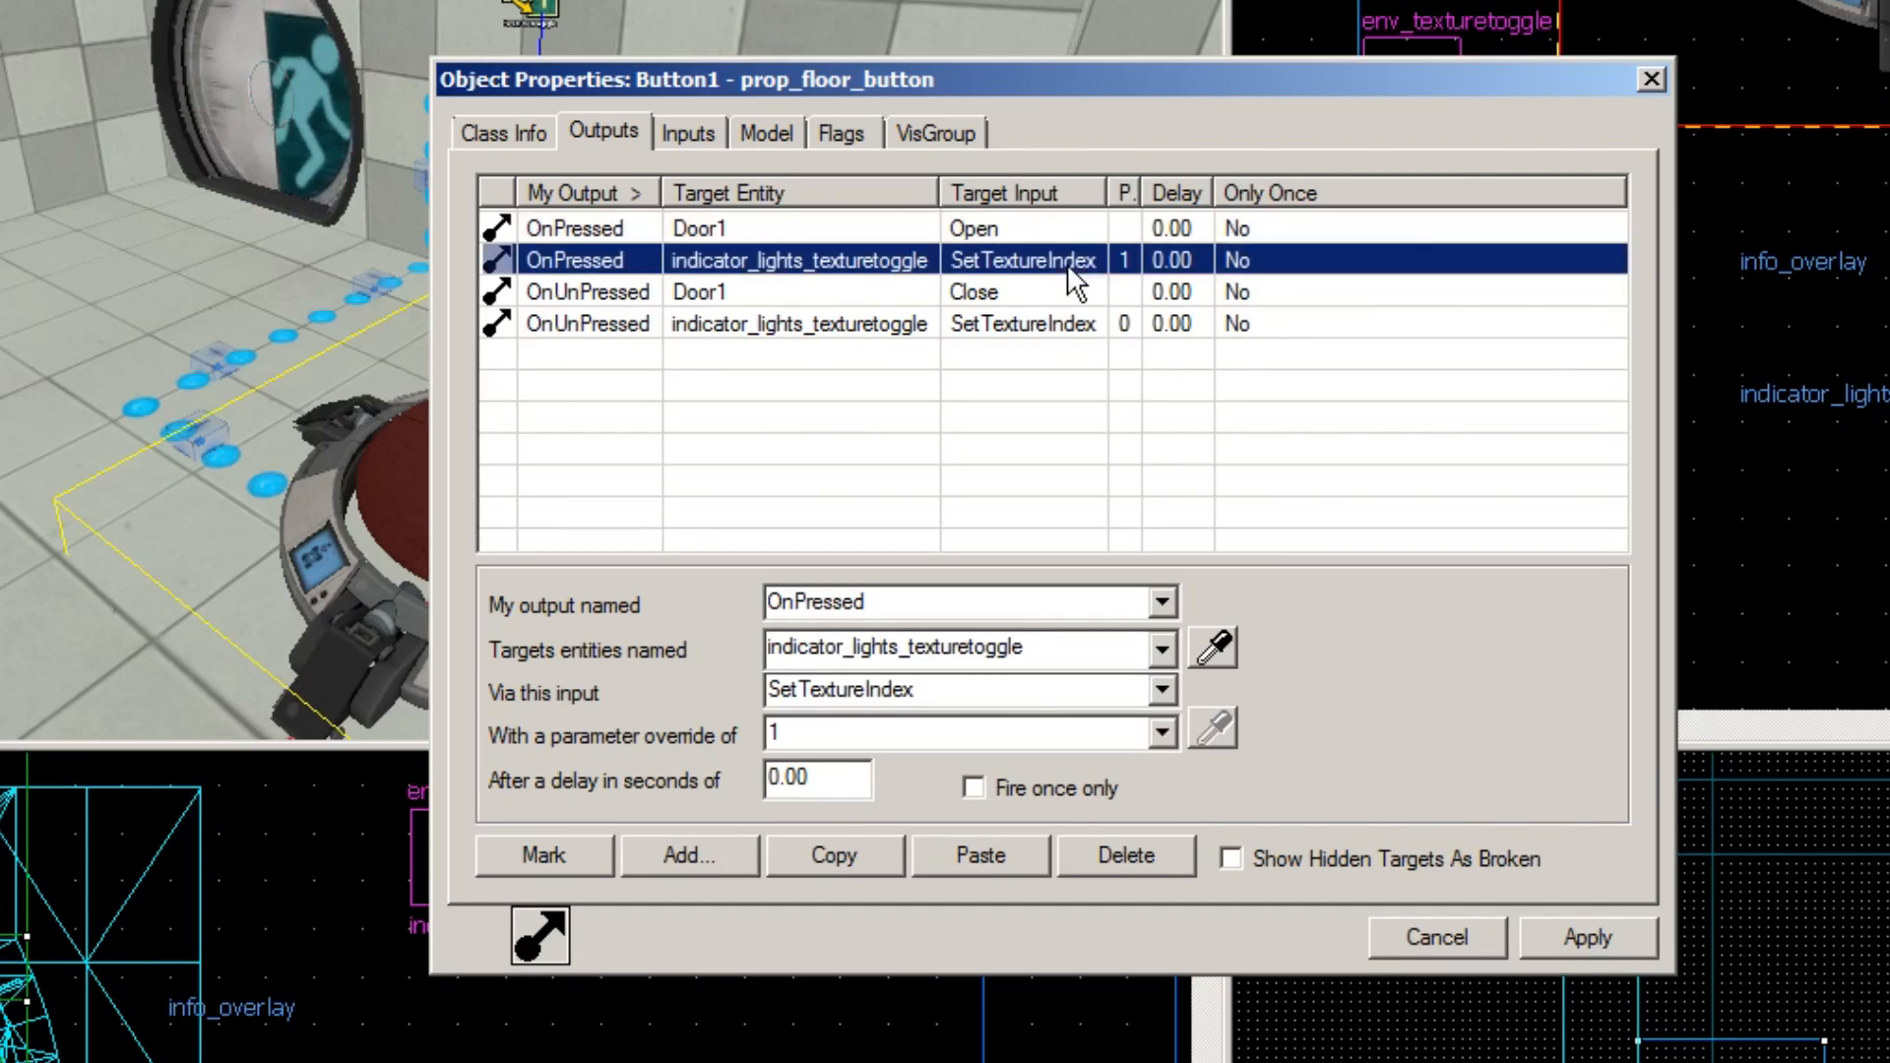
pyautogui.click(1261, 300)
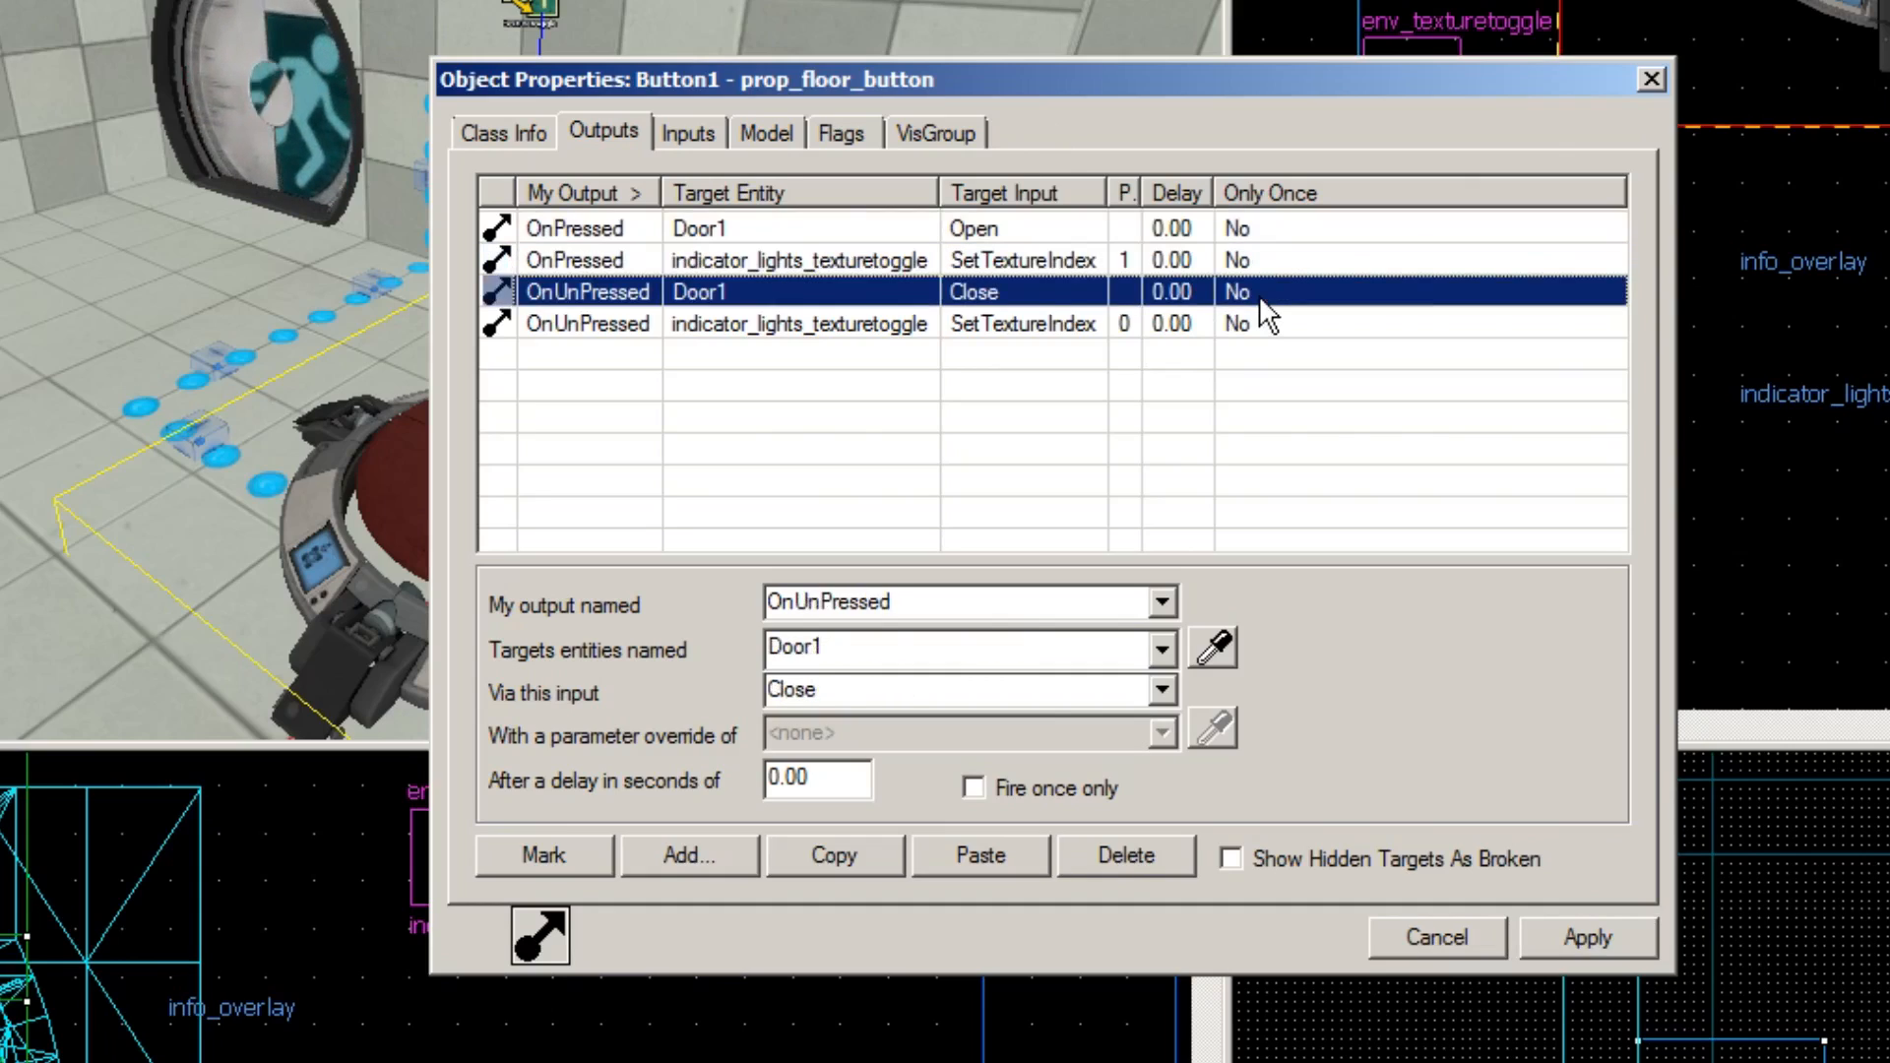
pyautogui.press('Down')
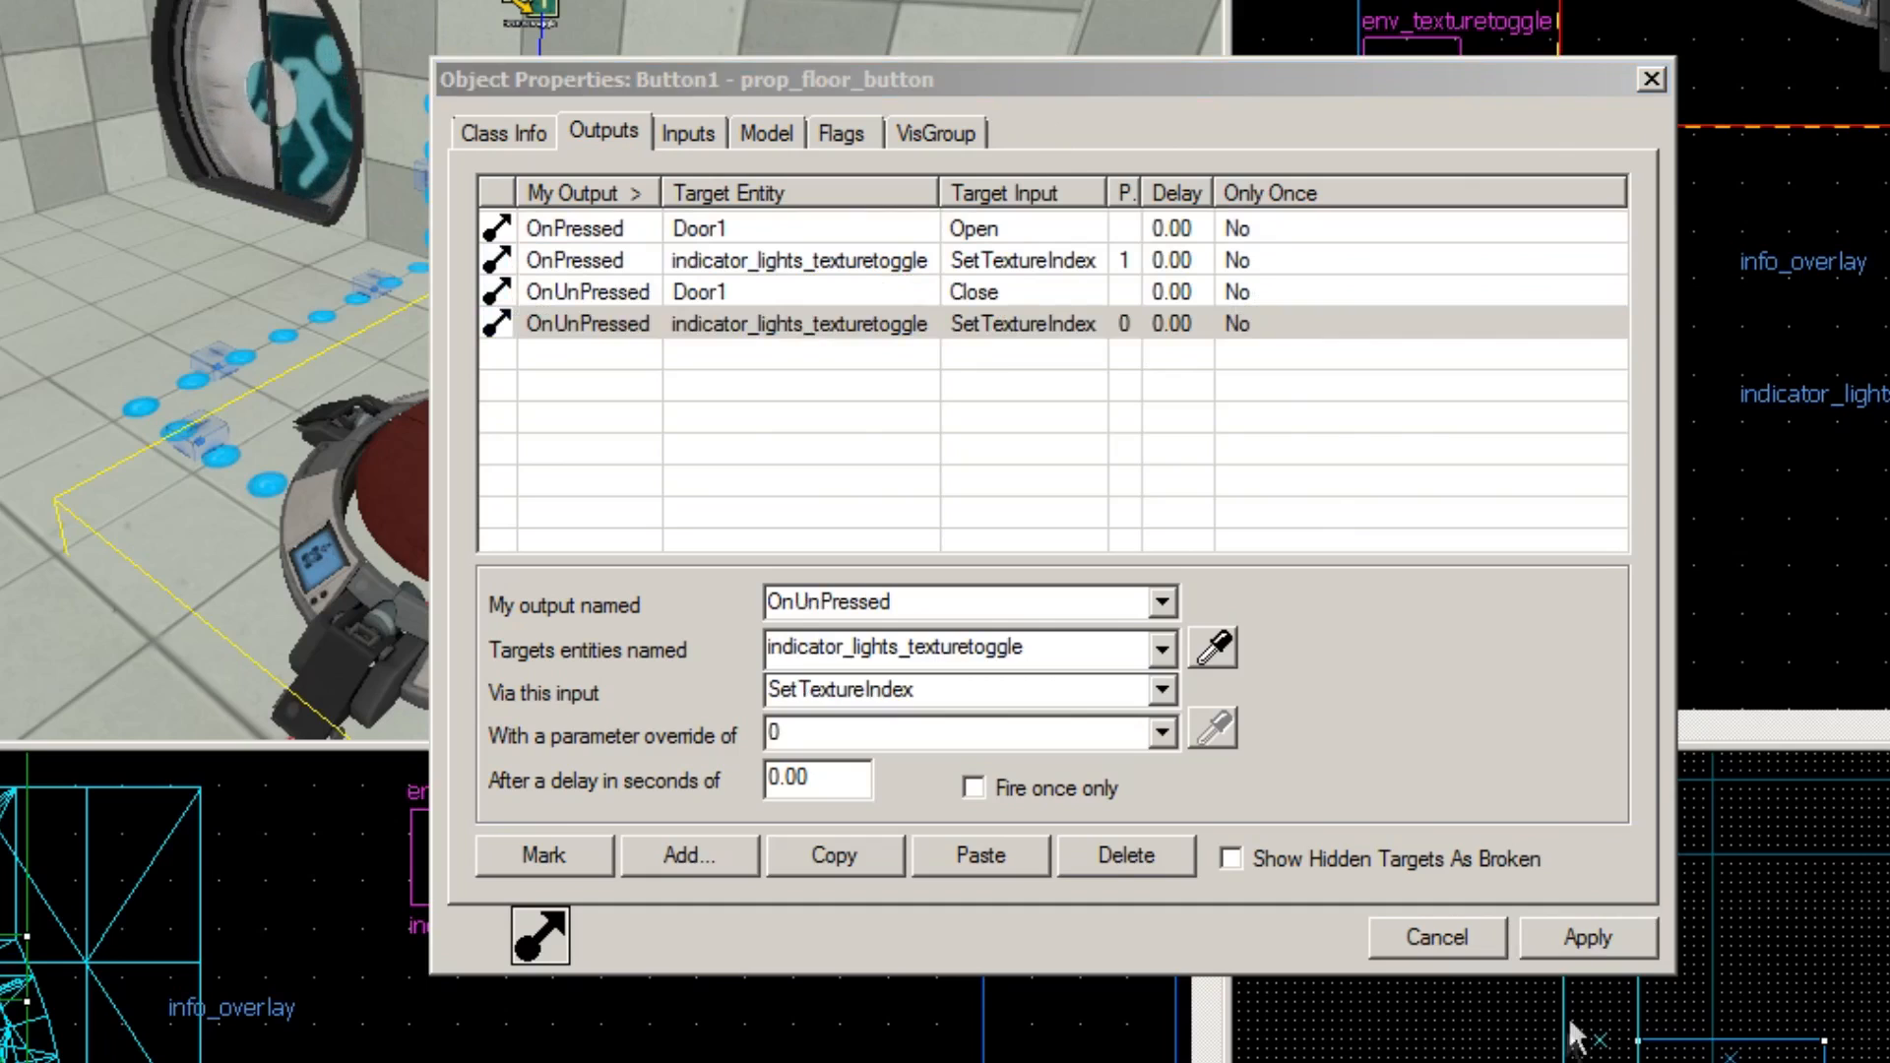
pyautogui.click(1581, 942)
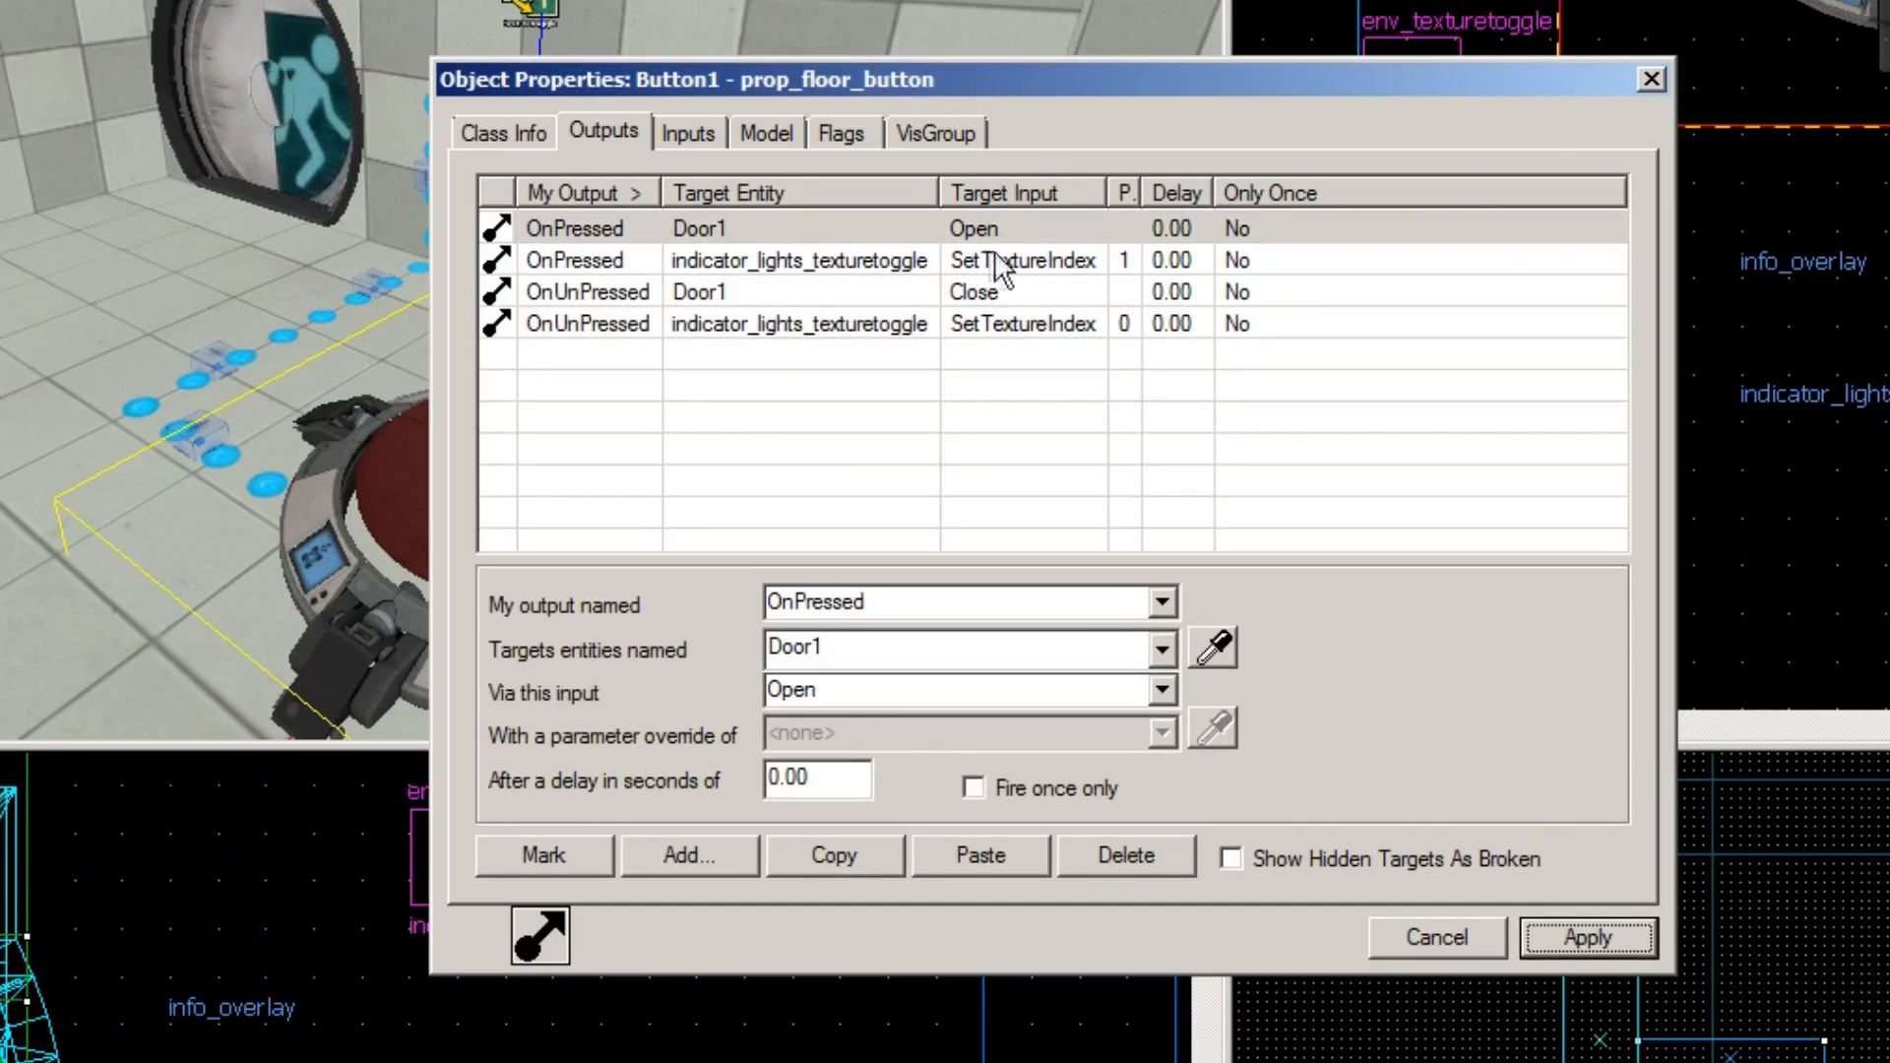
pyautogui.click(1651, 81)
# Step: Check the Target Brush(es) value of the env_texturetoggle entity and close its properties
pyautogui.doubleClick(519, 29)
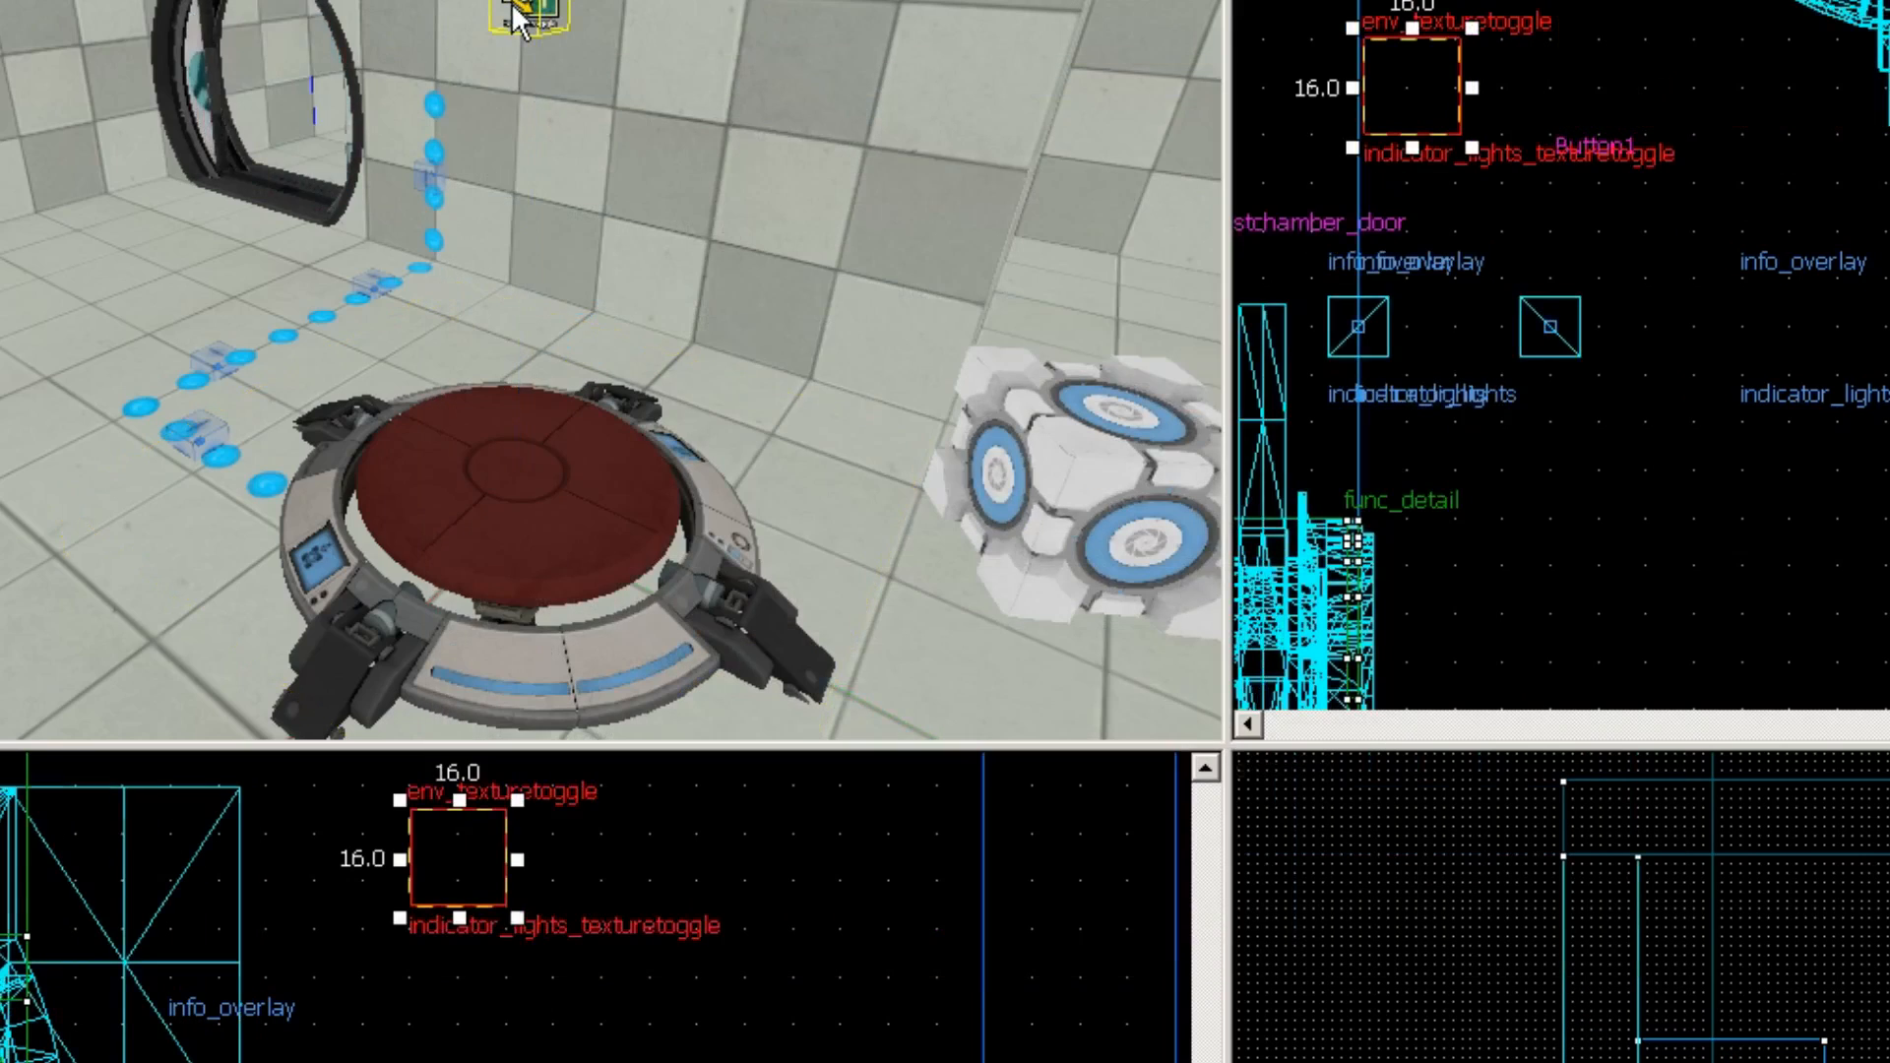
pyautogui.click(668, 428)
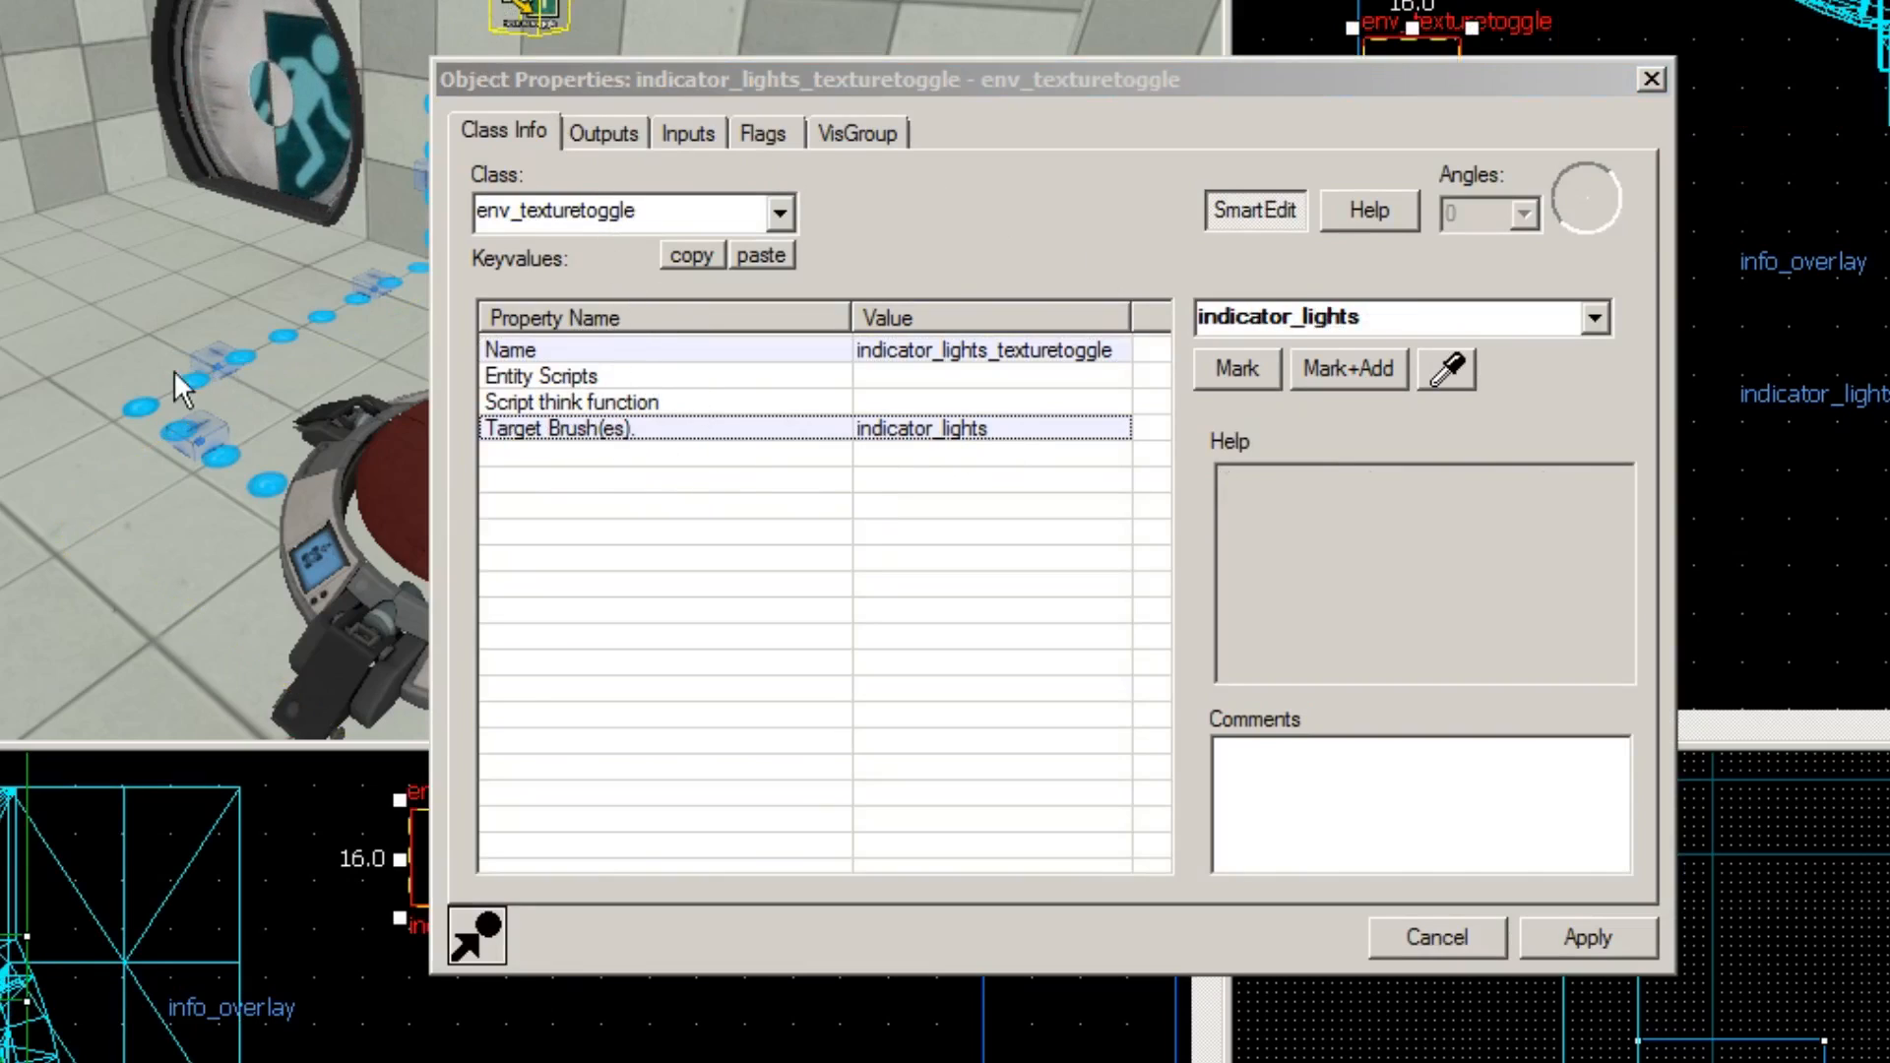
pyautogui.click(1651, 79)
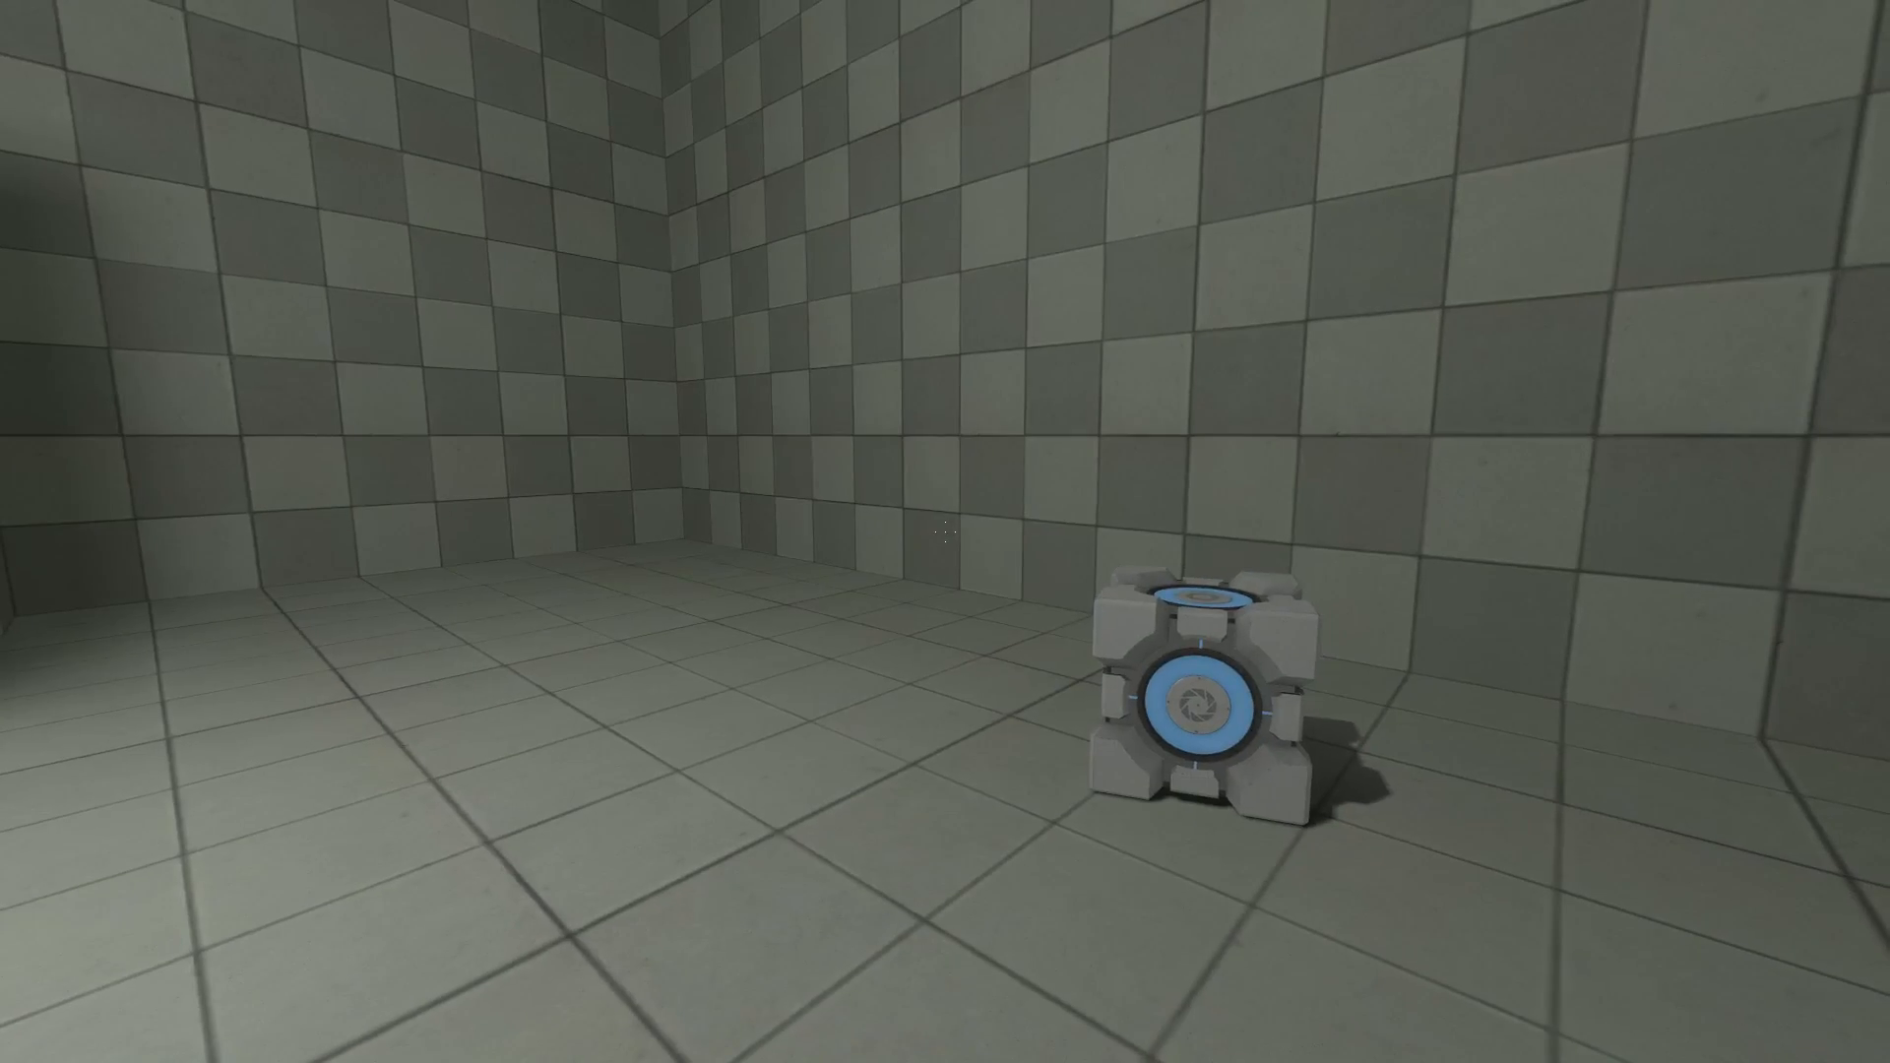
pyautogui.press('w')
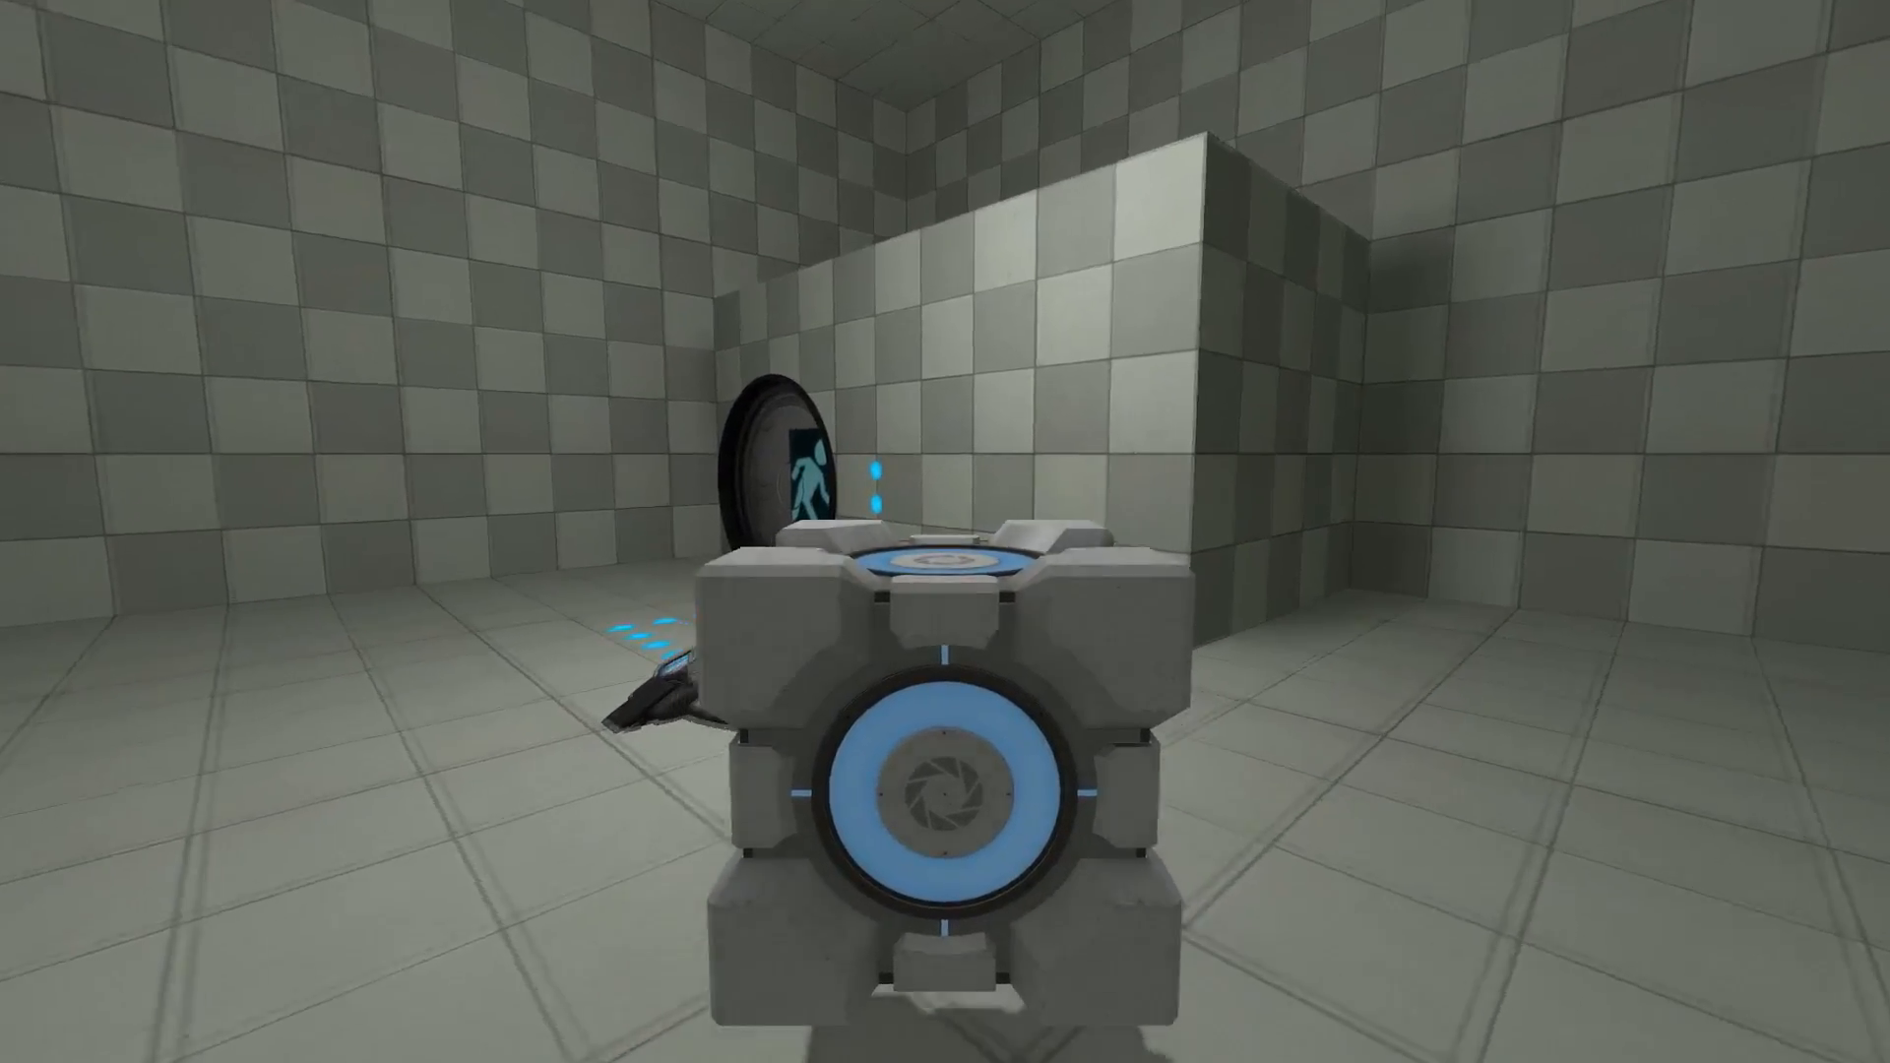
# Step: Place the cube on the floor button in game and check the door and the indicator lights
pyautogui.press('w')
pyautogui.press('e')
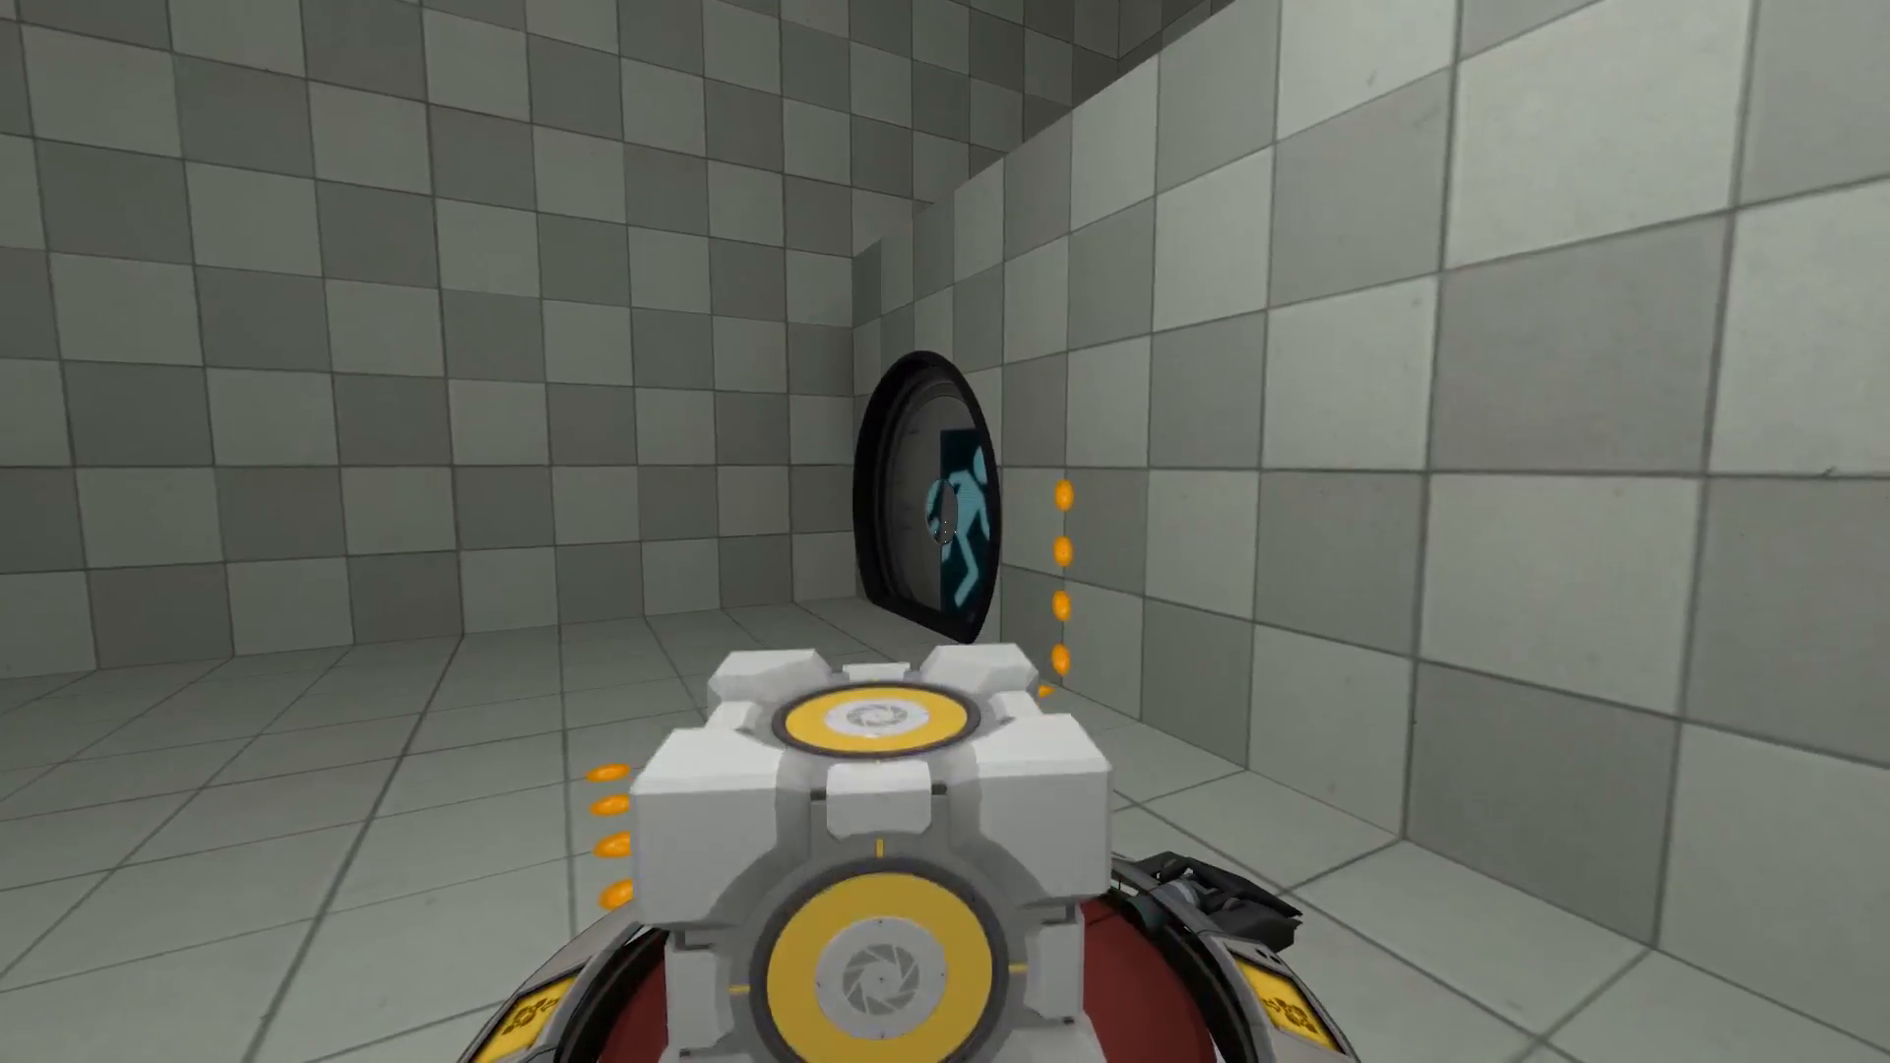
pyautogui.press('a')
pyautogui.press('w')
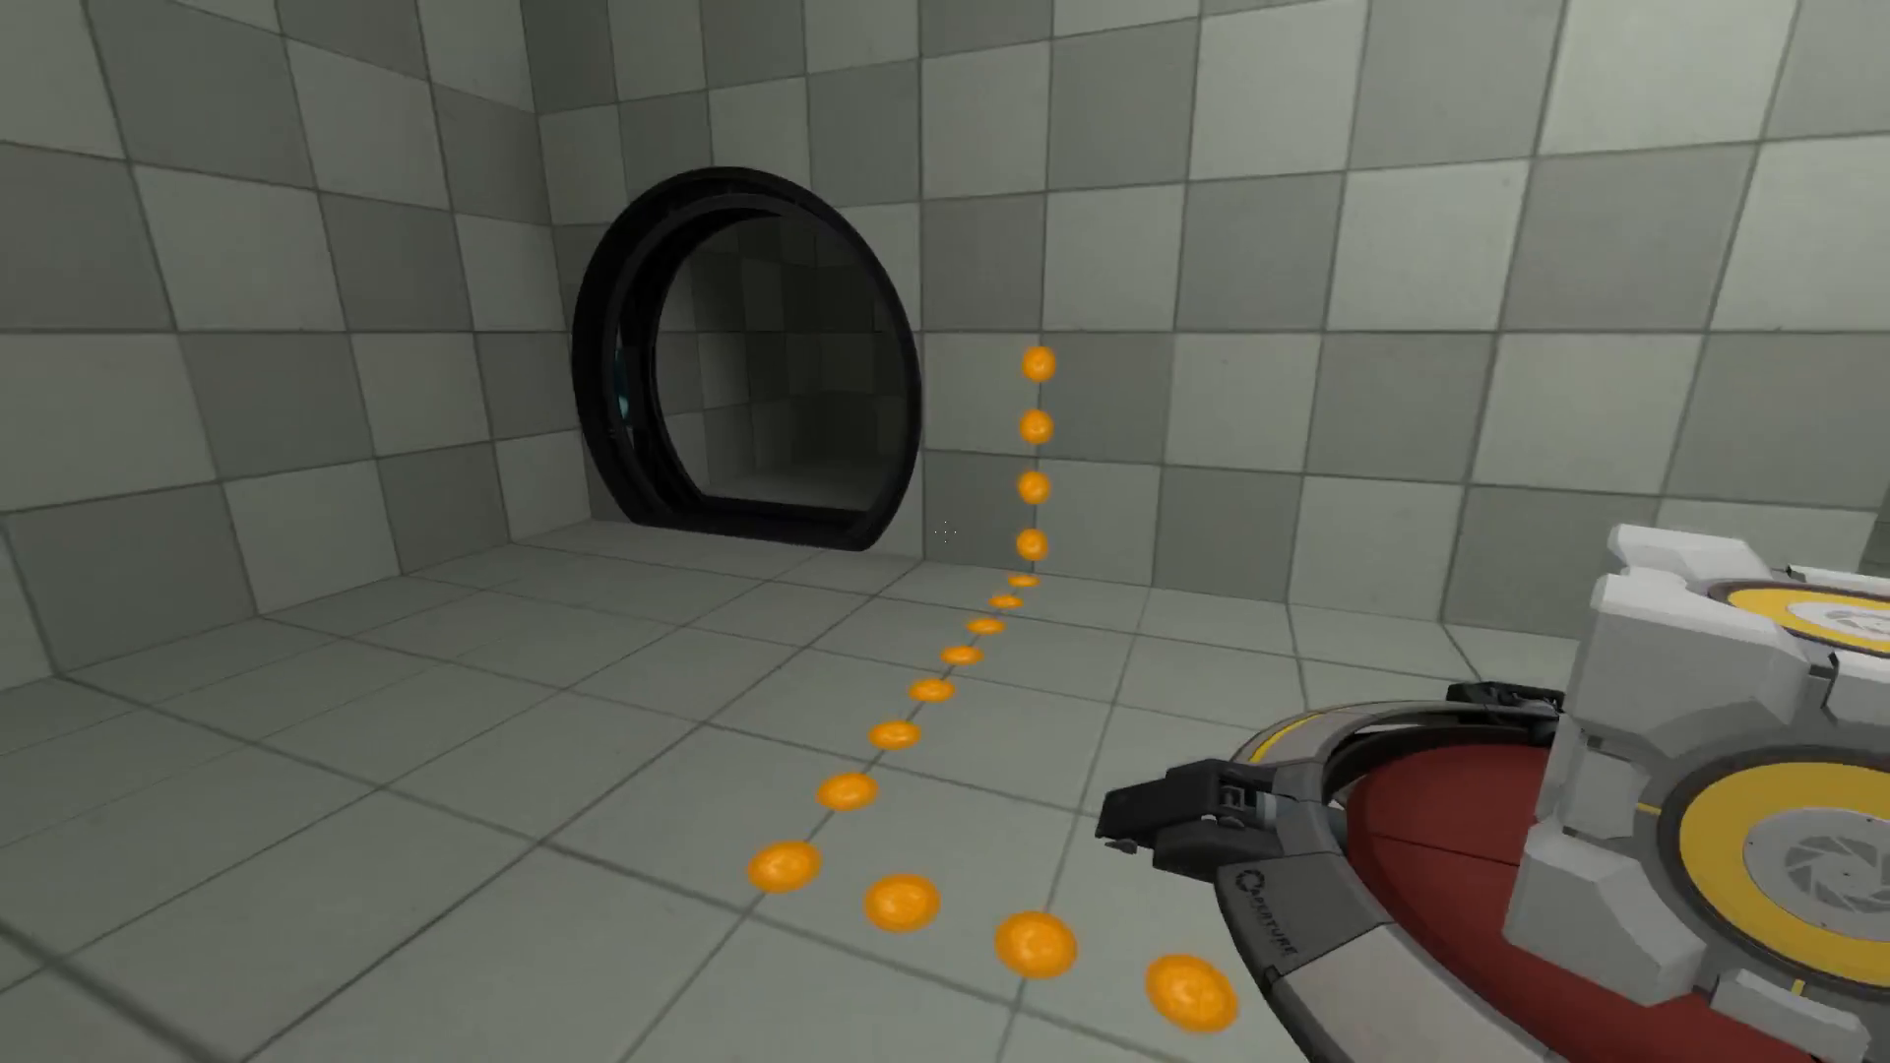
pyautogui.press('a')
pyautogui.press('a')
pyautogui.press('w')
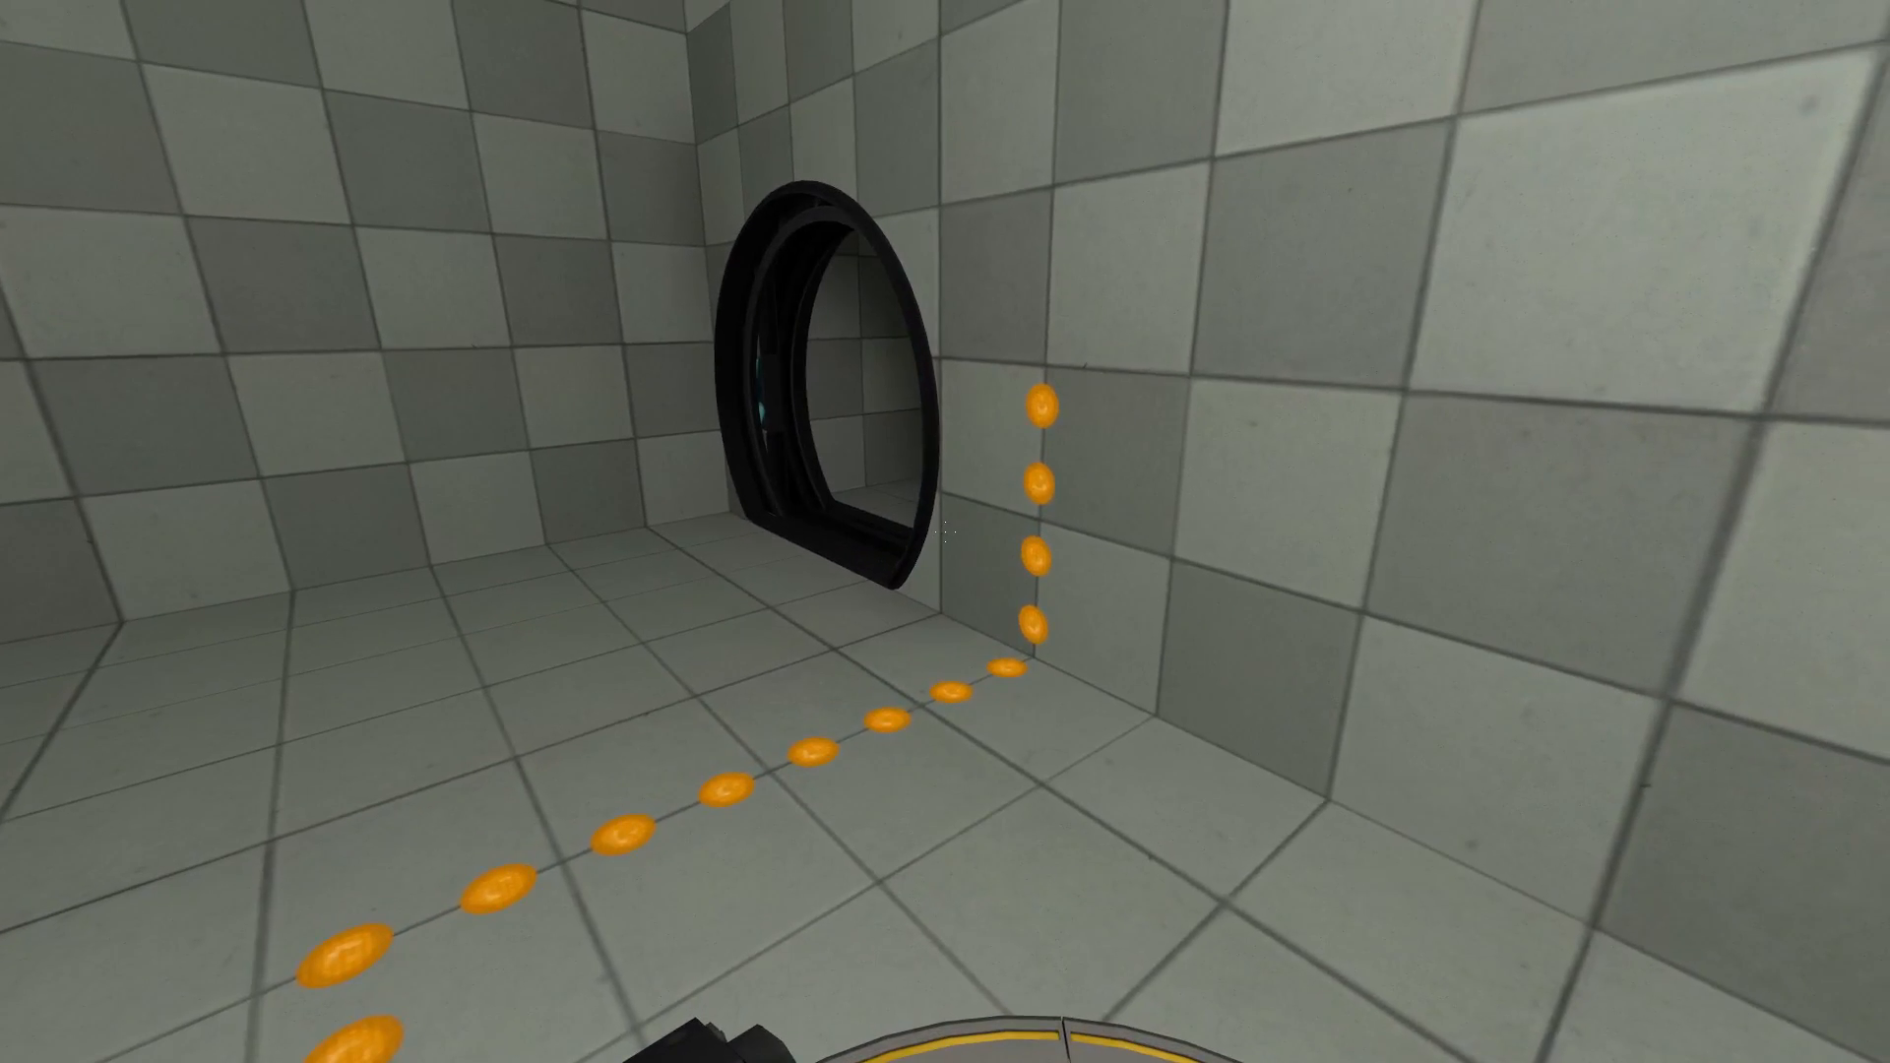
# Step: Step on and off the floor button to check how the indicator lights beside the door switch
pyautogui.press('s')
pyautogui.press('a')
pyautogui.press('w')
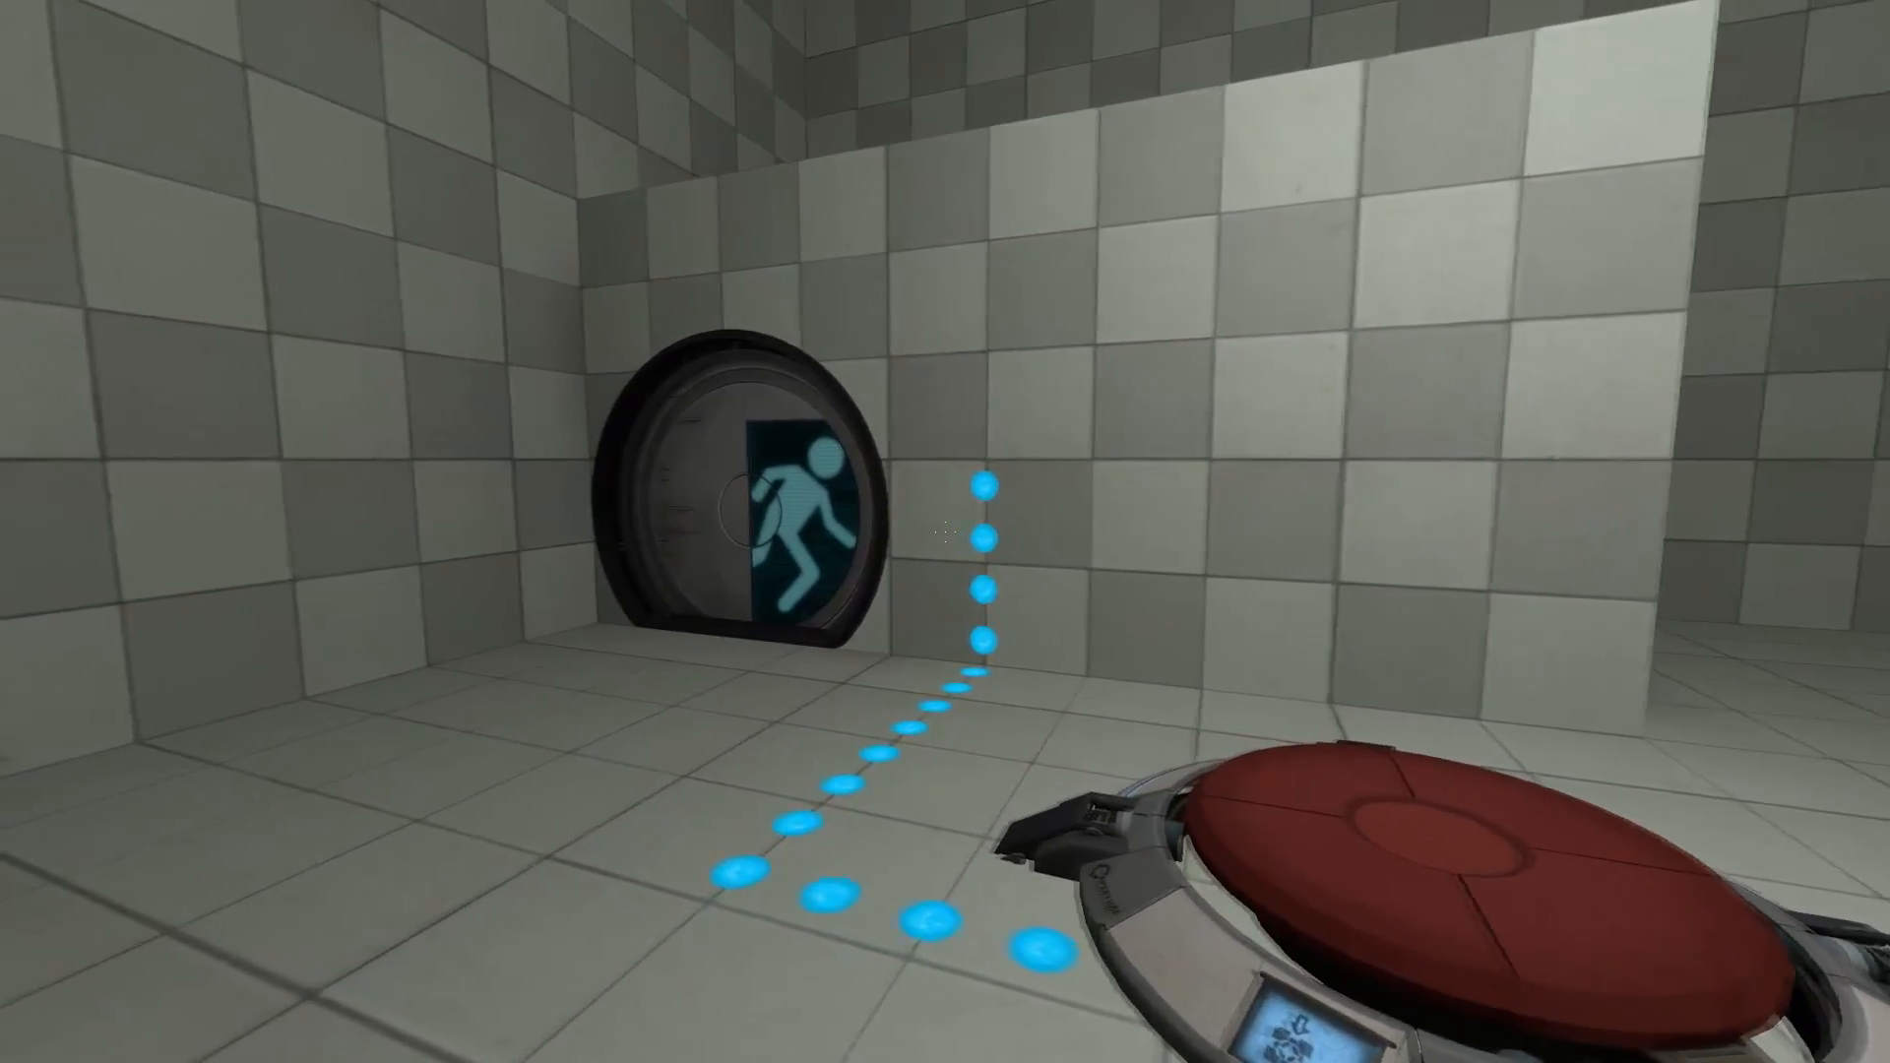
pyautogui.press('a')
pyautogui.press('w')
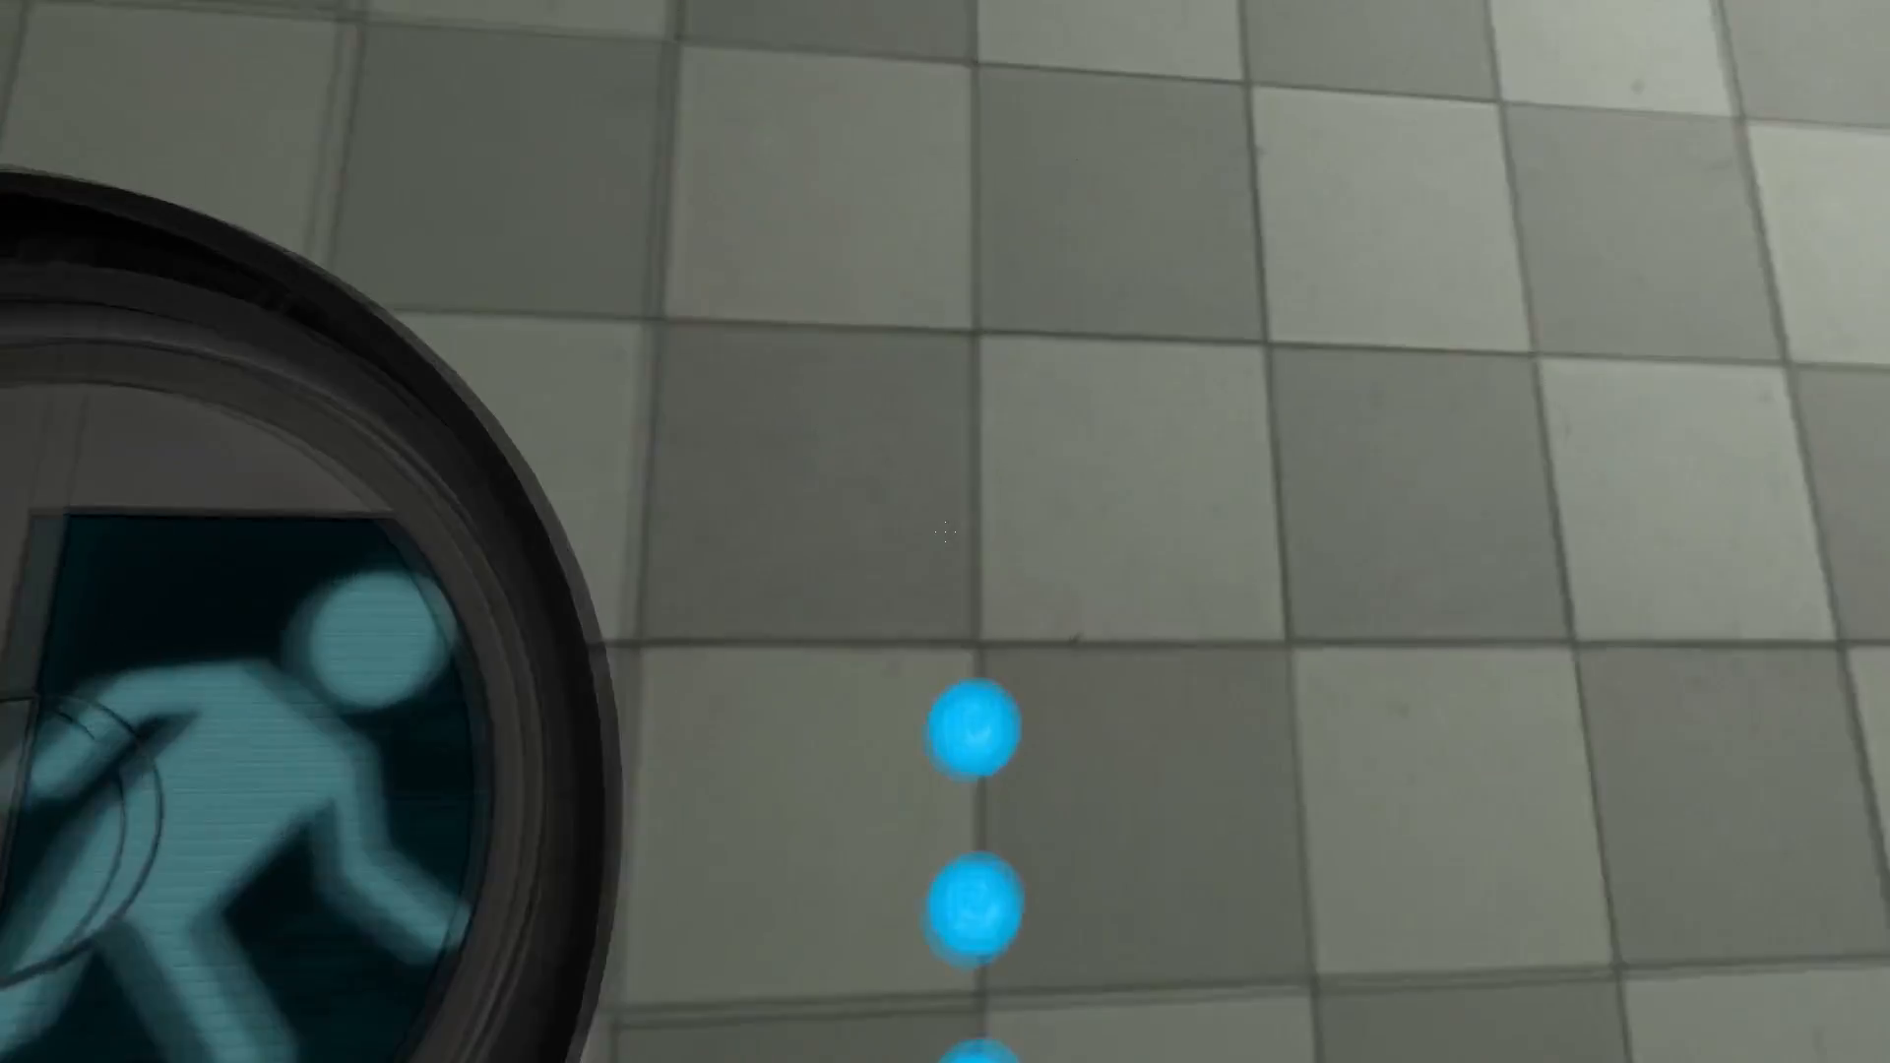
pyautogui.press('s')
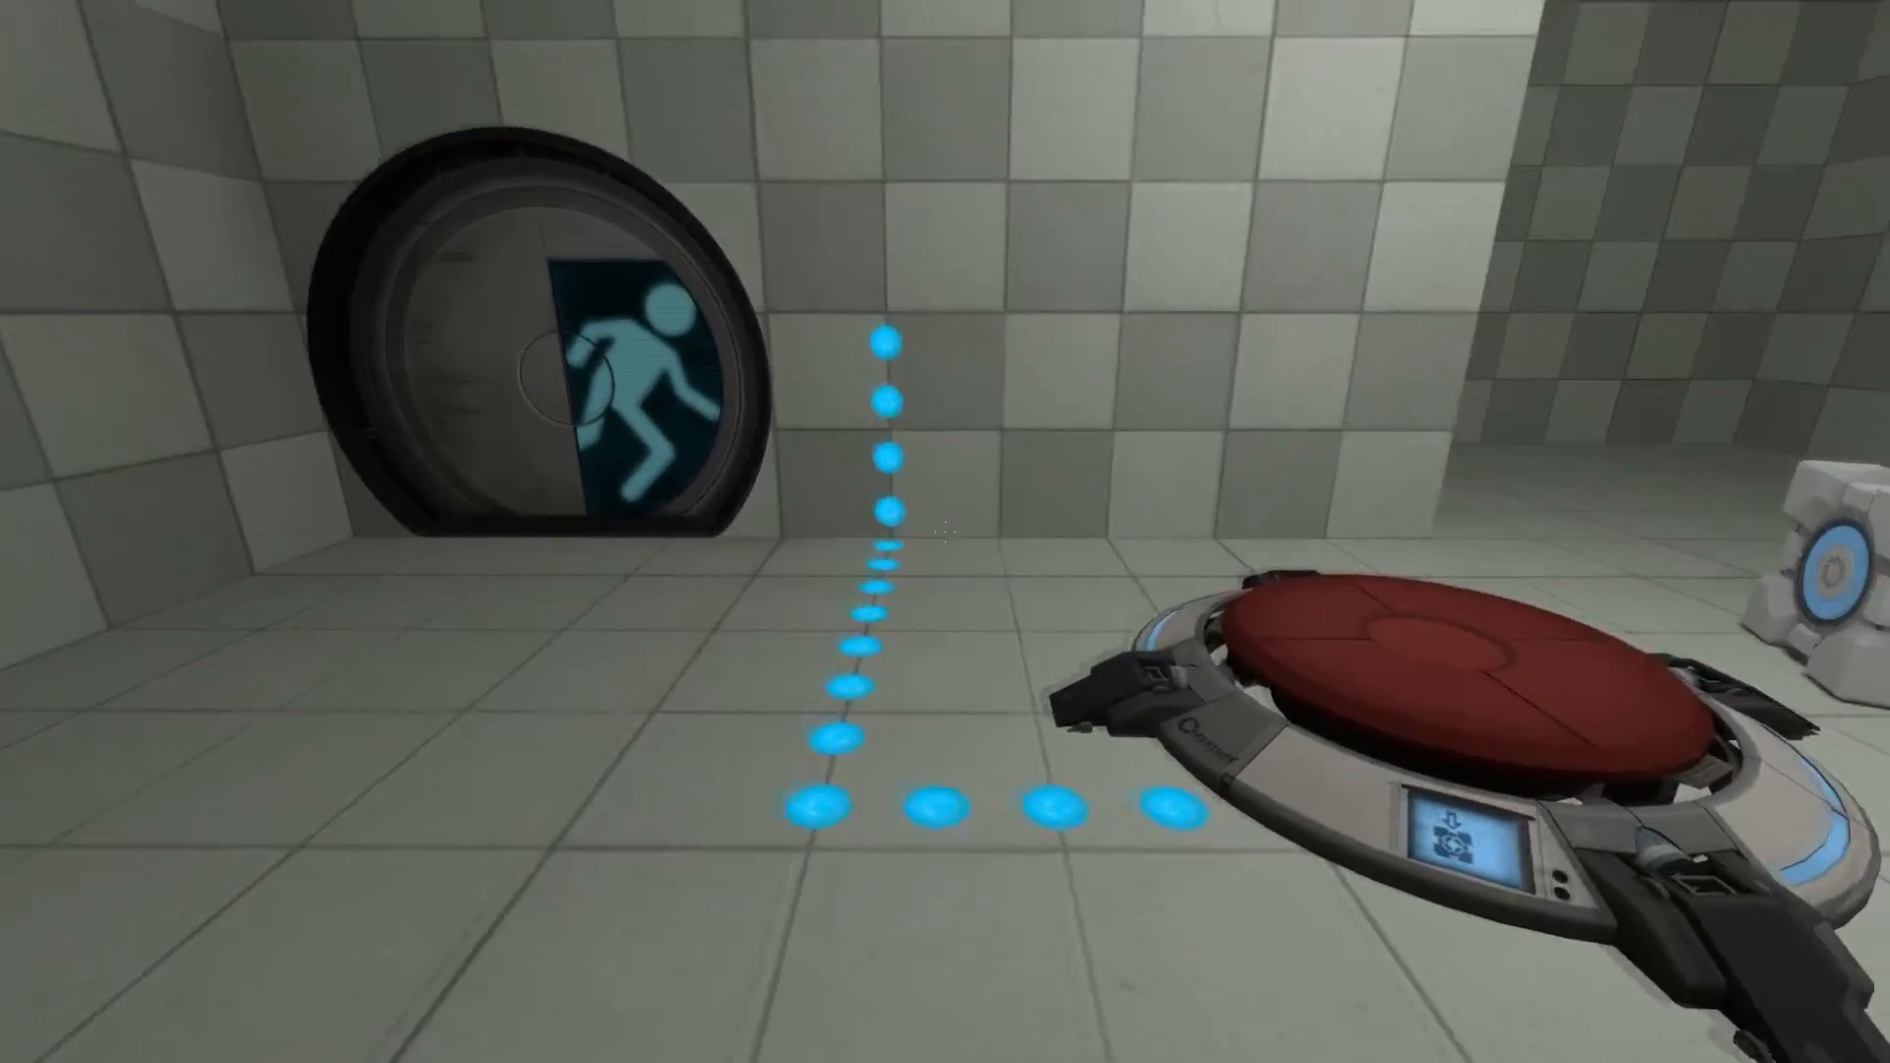
pyautogui.press('w')
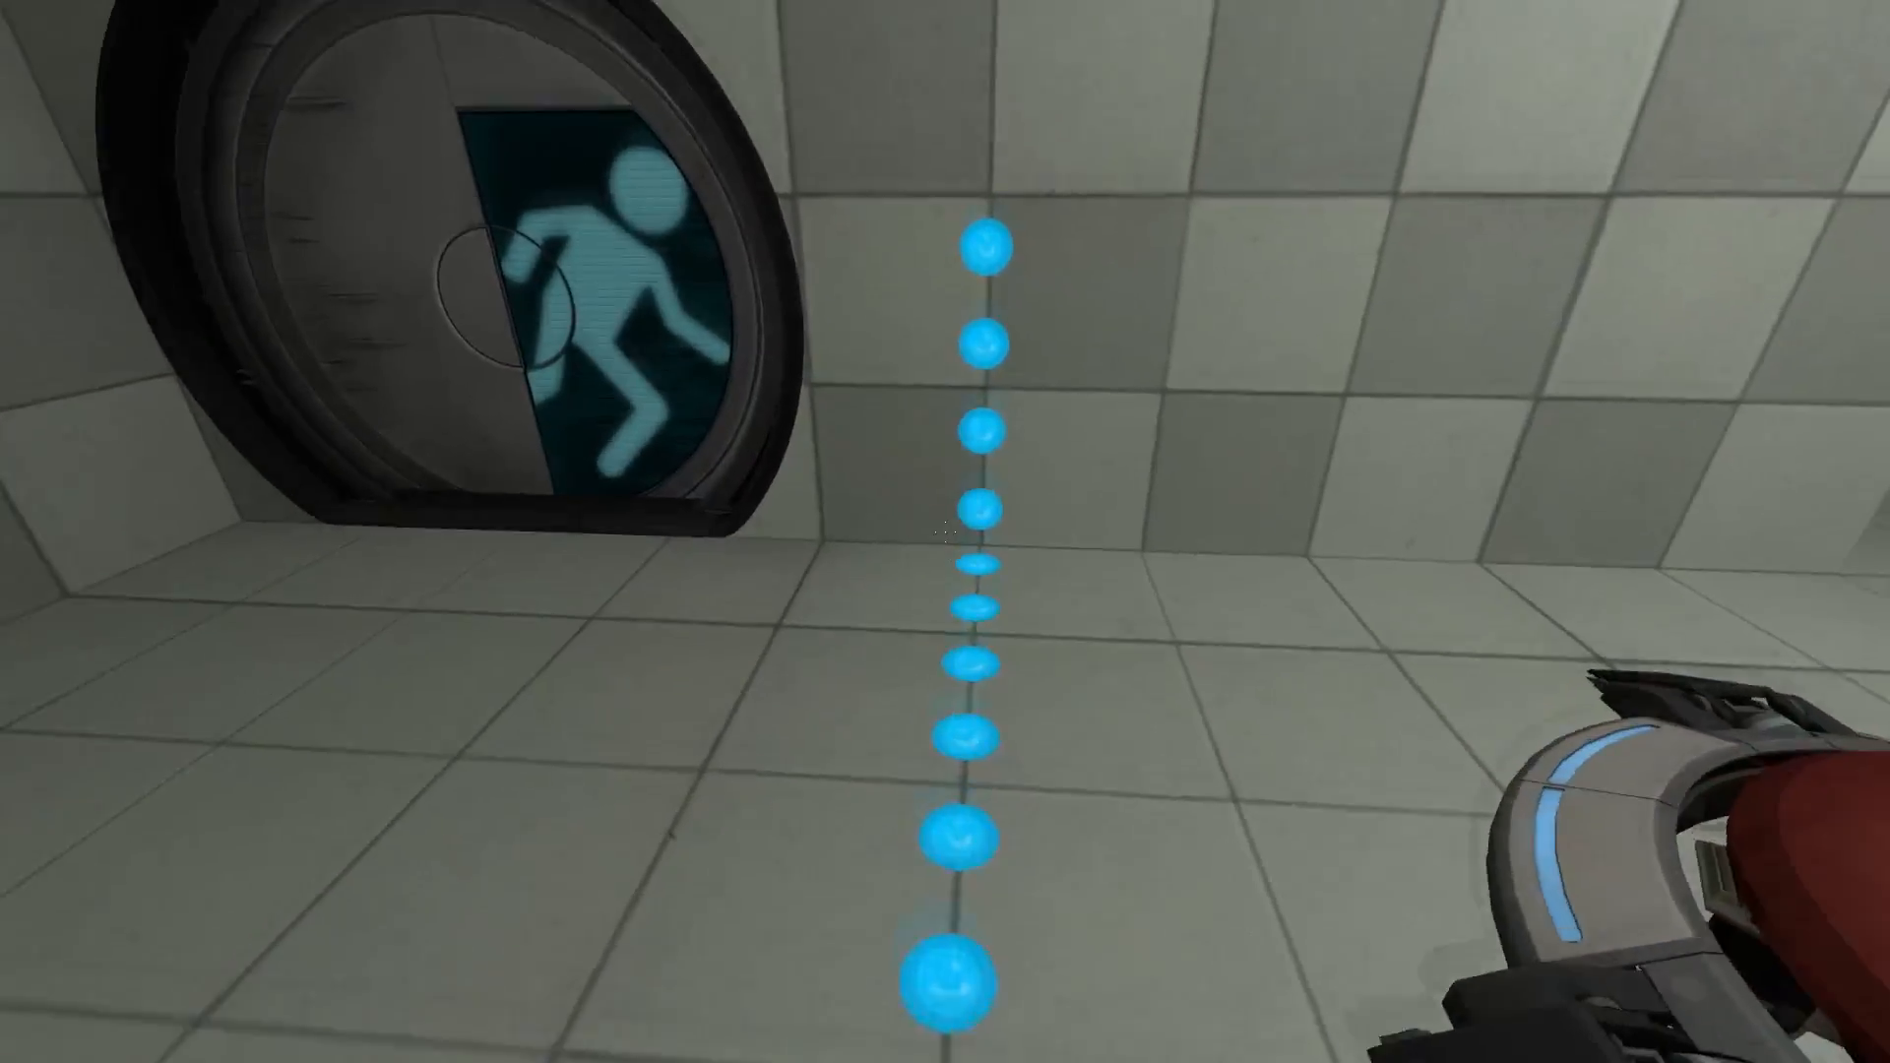
pyautogui.press('s')
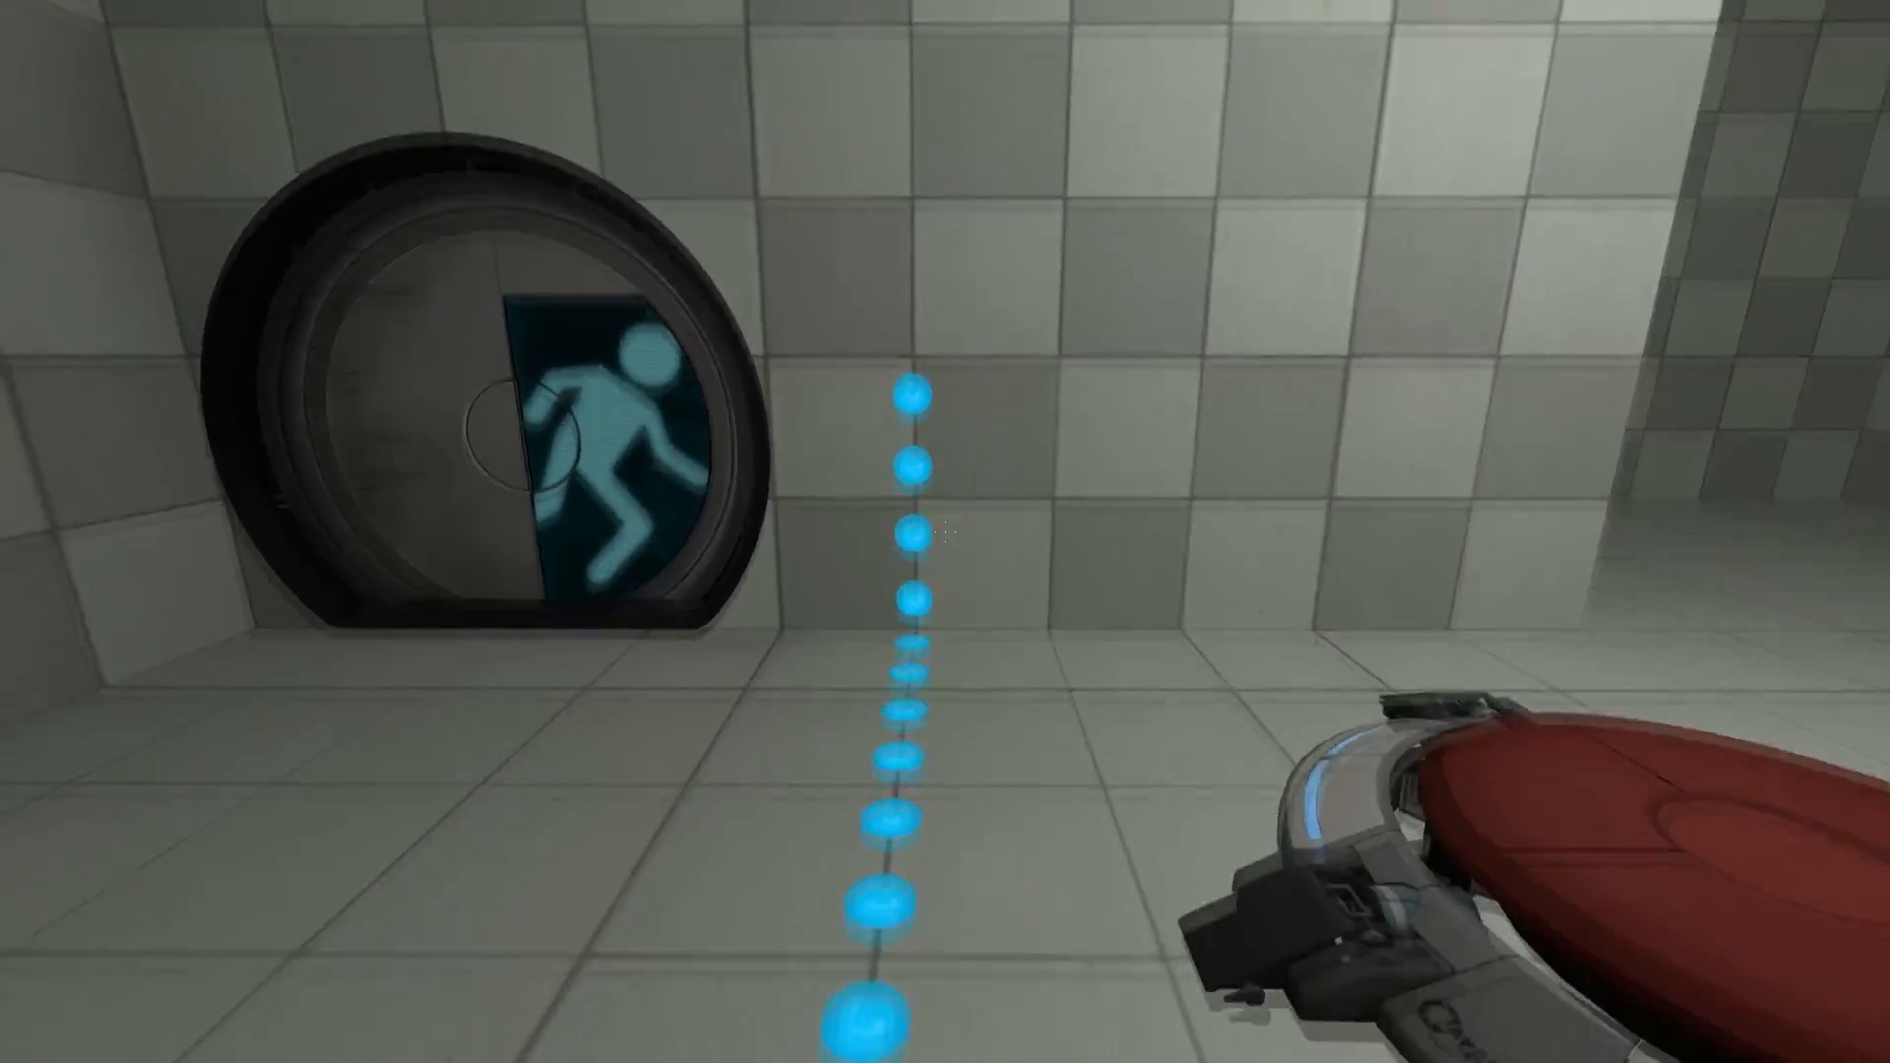
pyautogui.press('d')
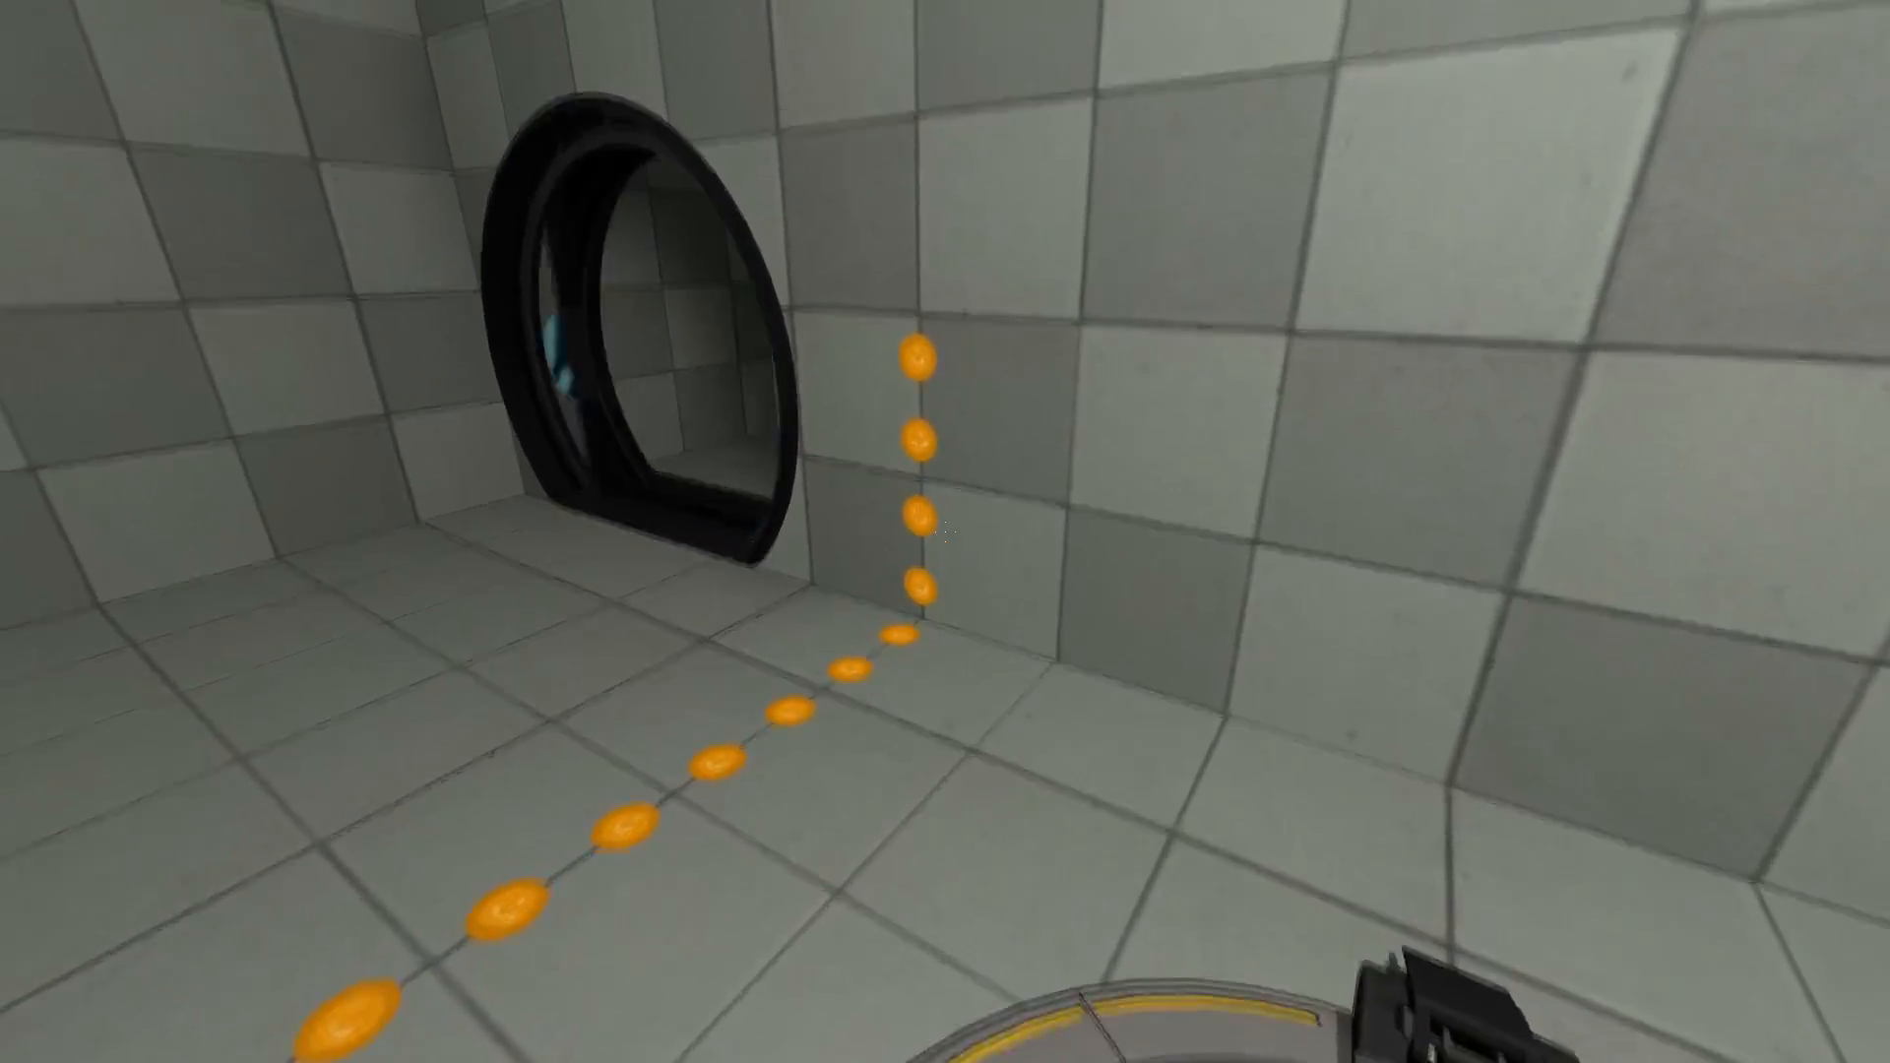
pyautogui.press('s')
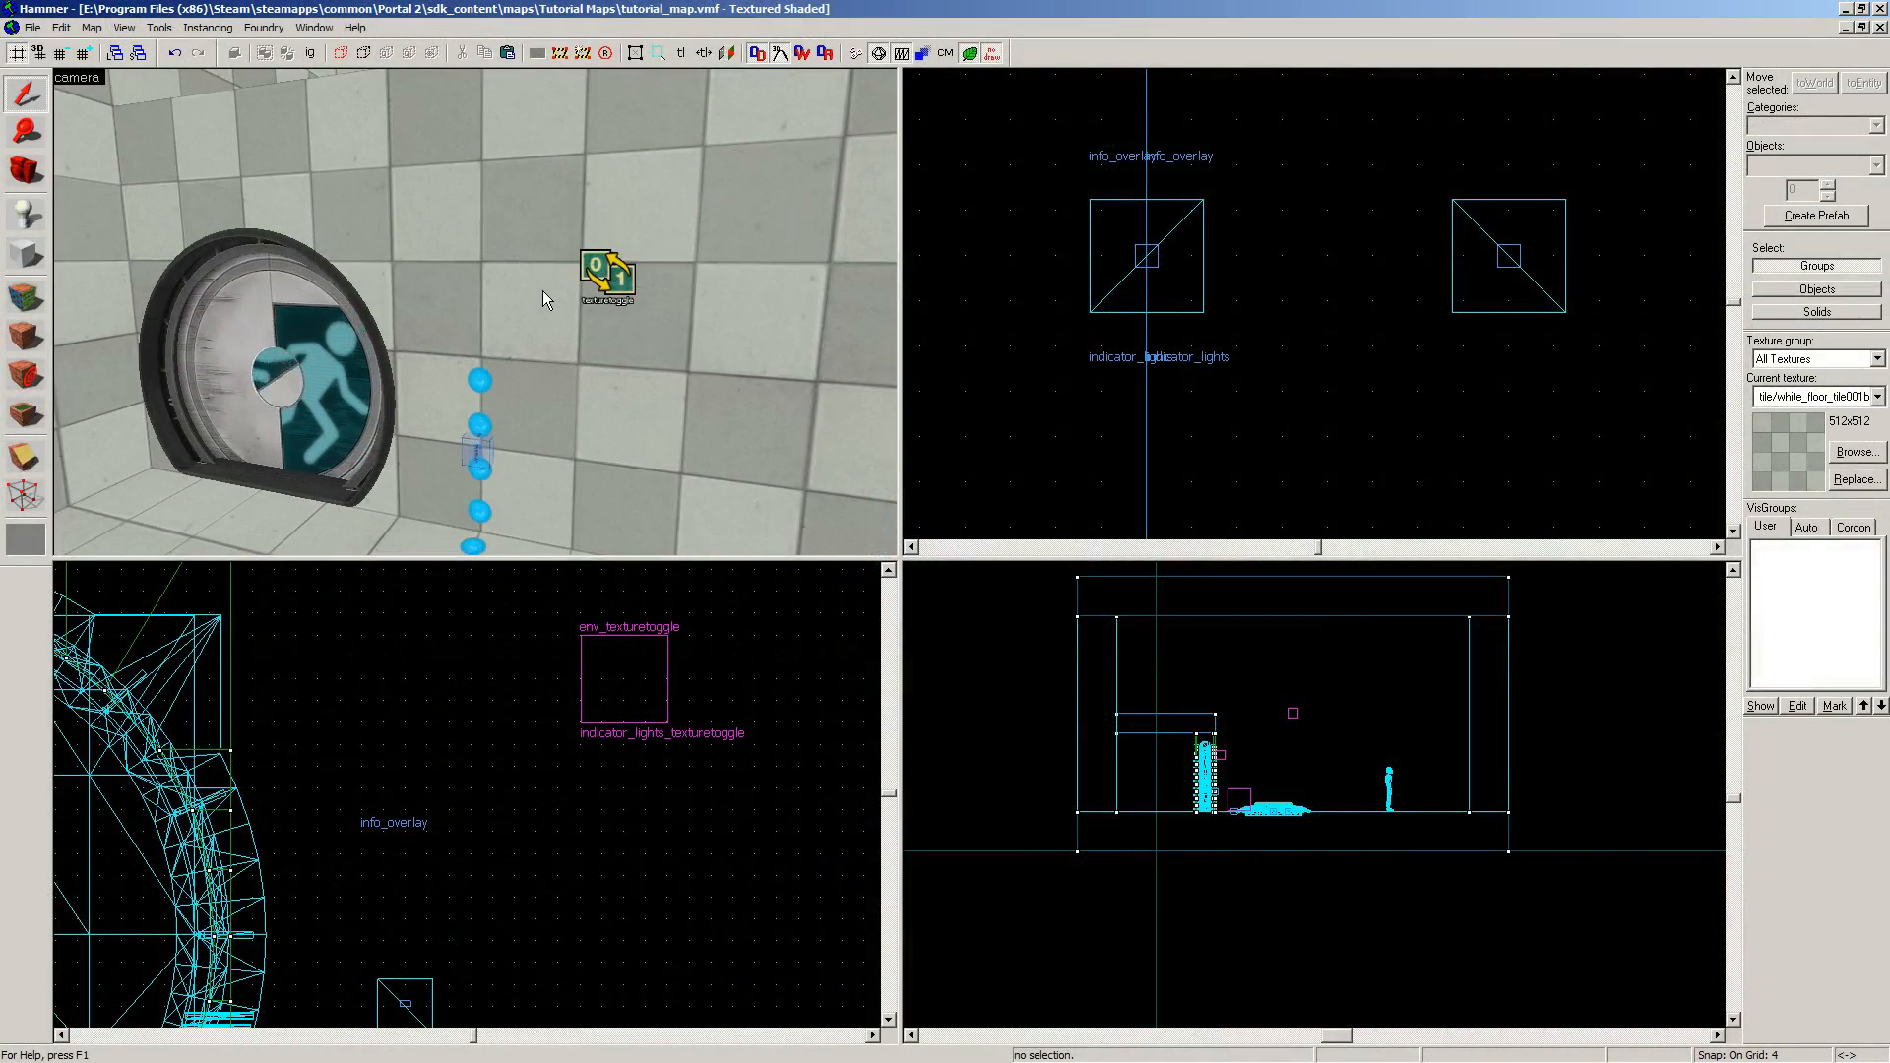
# Step: Switch to Hammer and select the indicator lights info_overlay on the wall beside the door
pyautogui.scroll(1, 500, 299)
pyautogui.scroll(-9, 500, 299)
pyautogui.scroll(5, 500, 299)
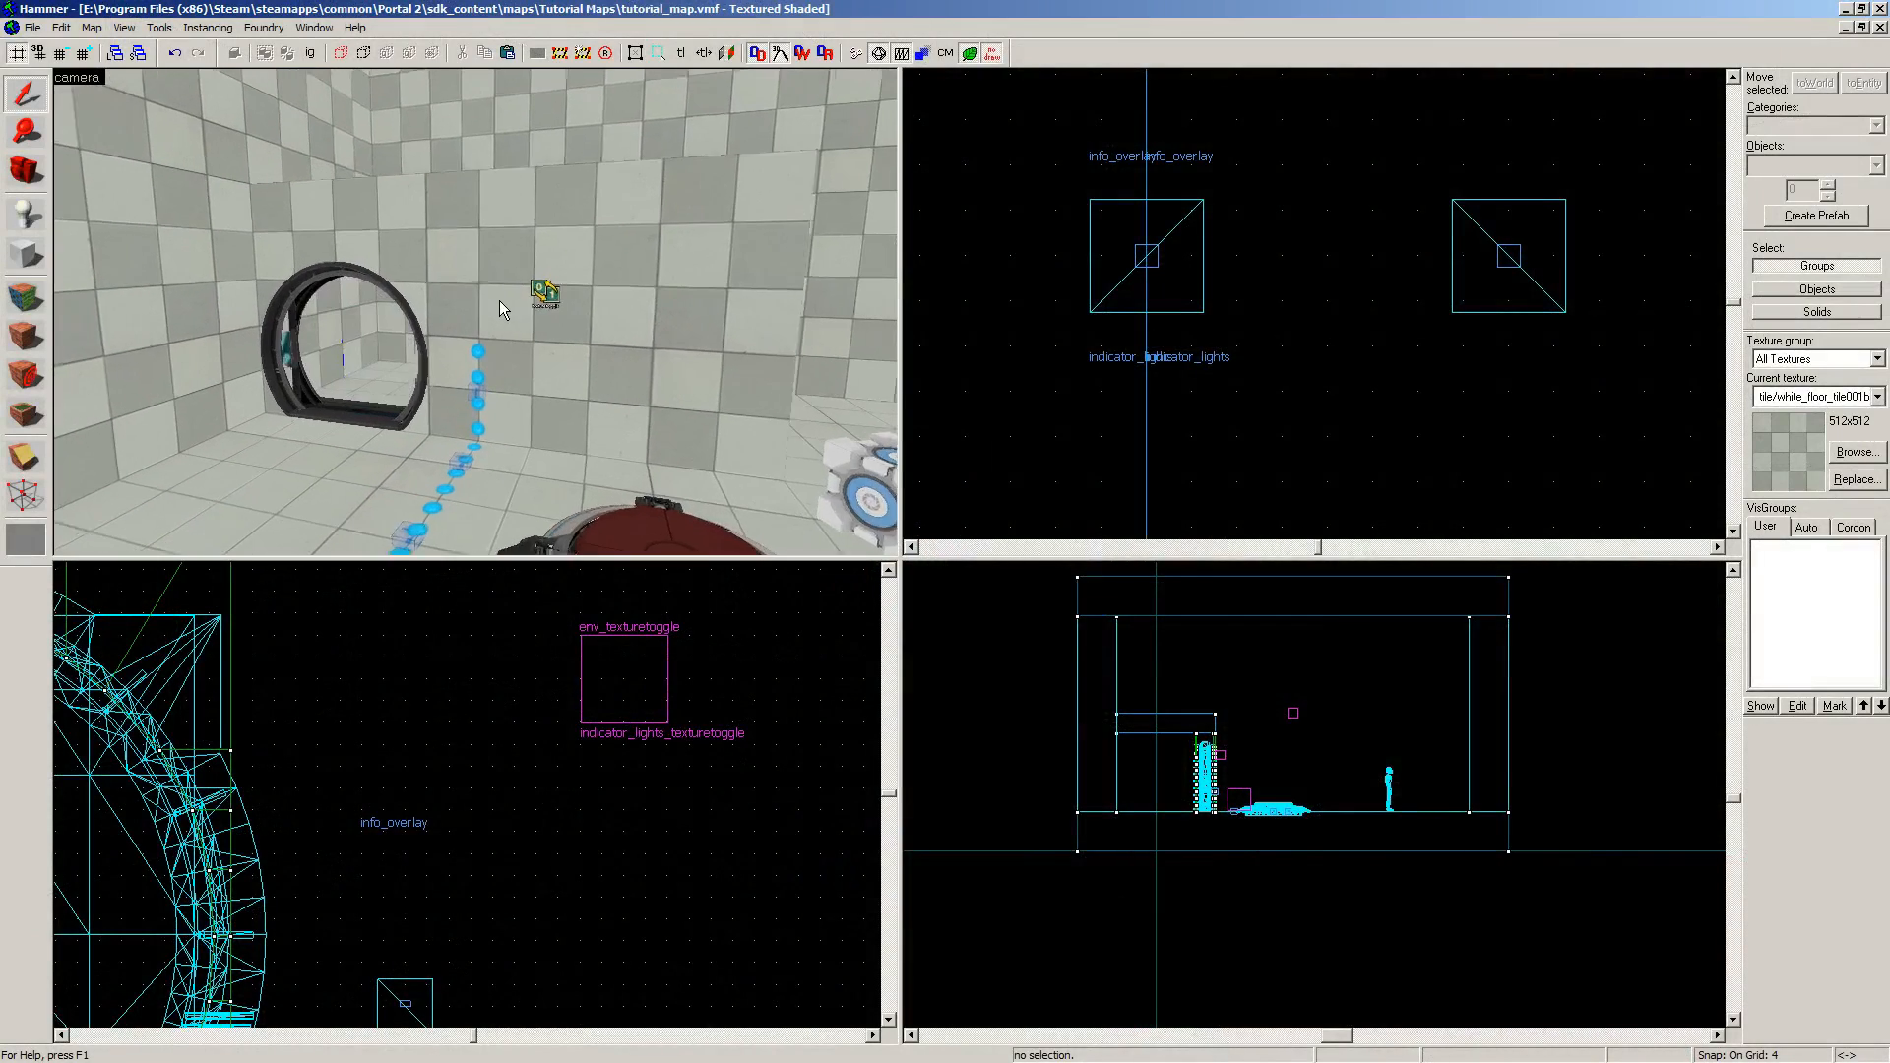
pyautogui.scroll(2, 439, 276)
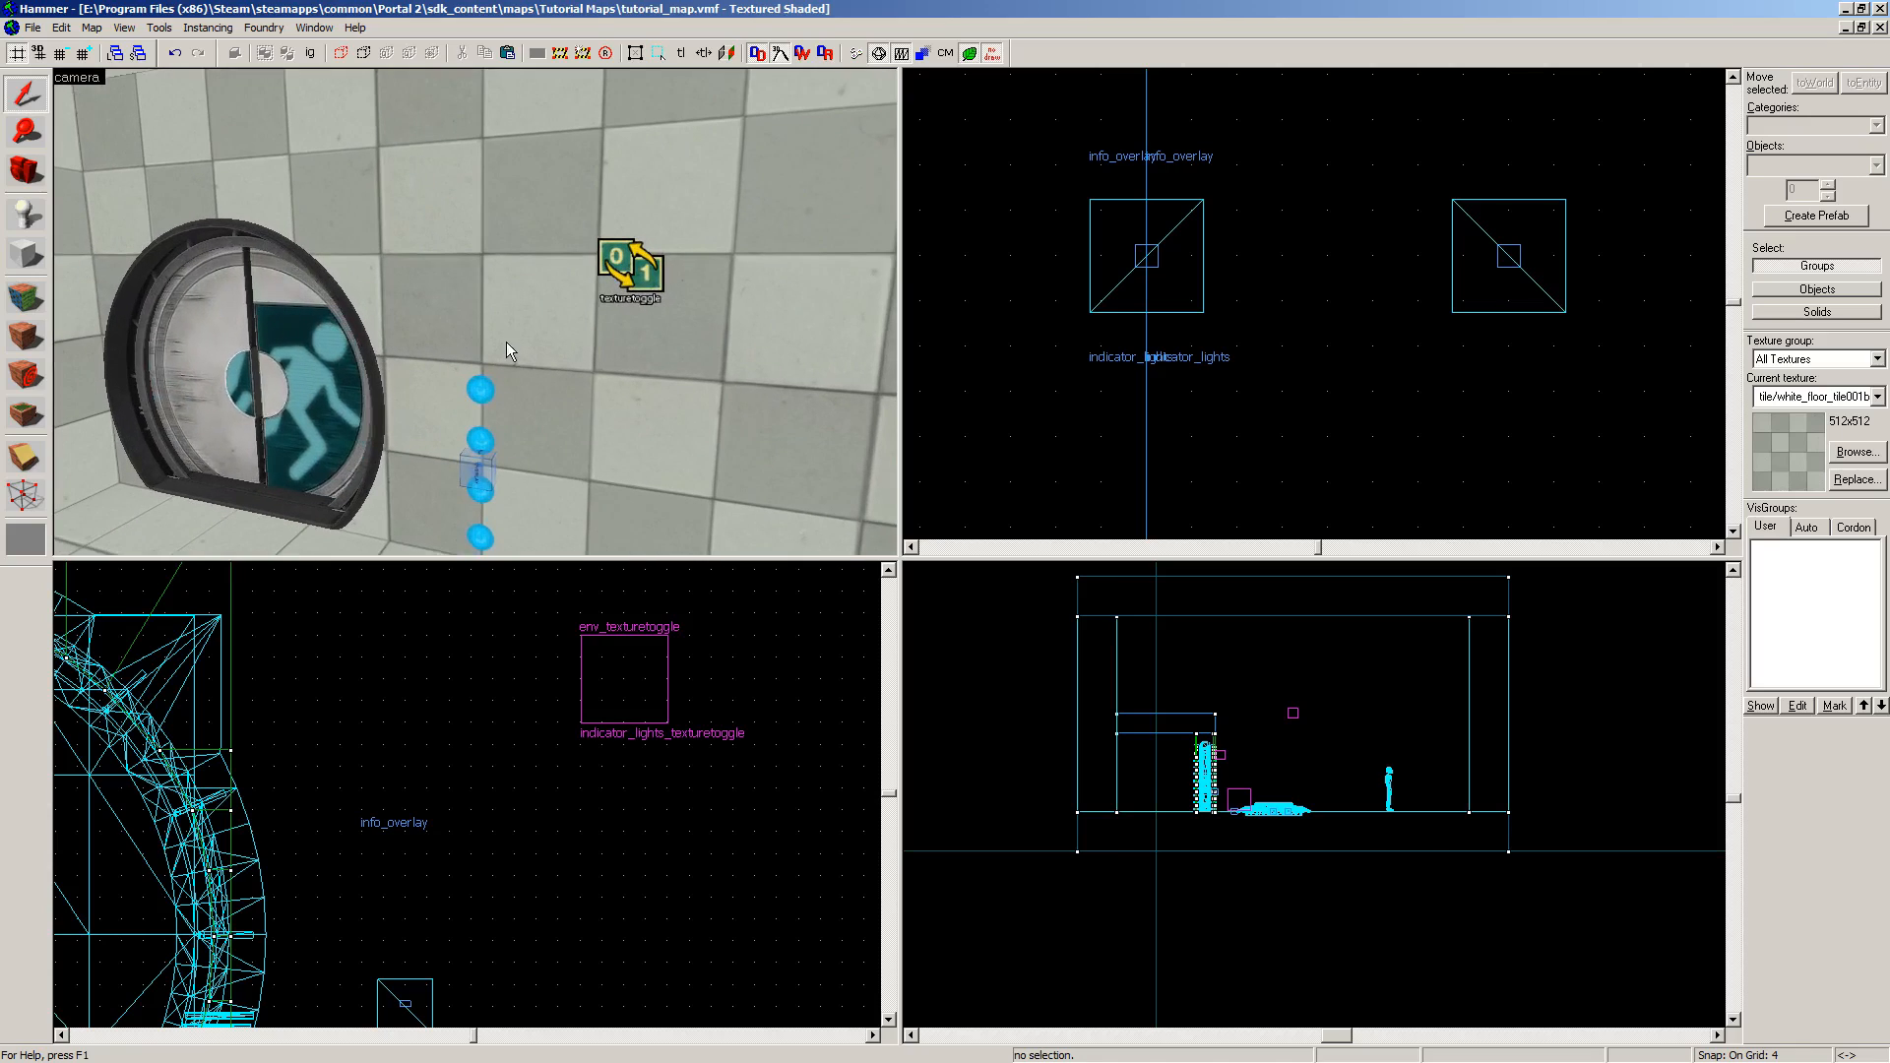
pyautogui.press('s')
pyautogui.press('w')
pyautogui.click(25, 254)
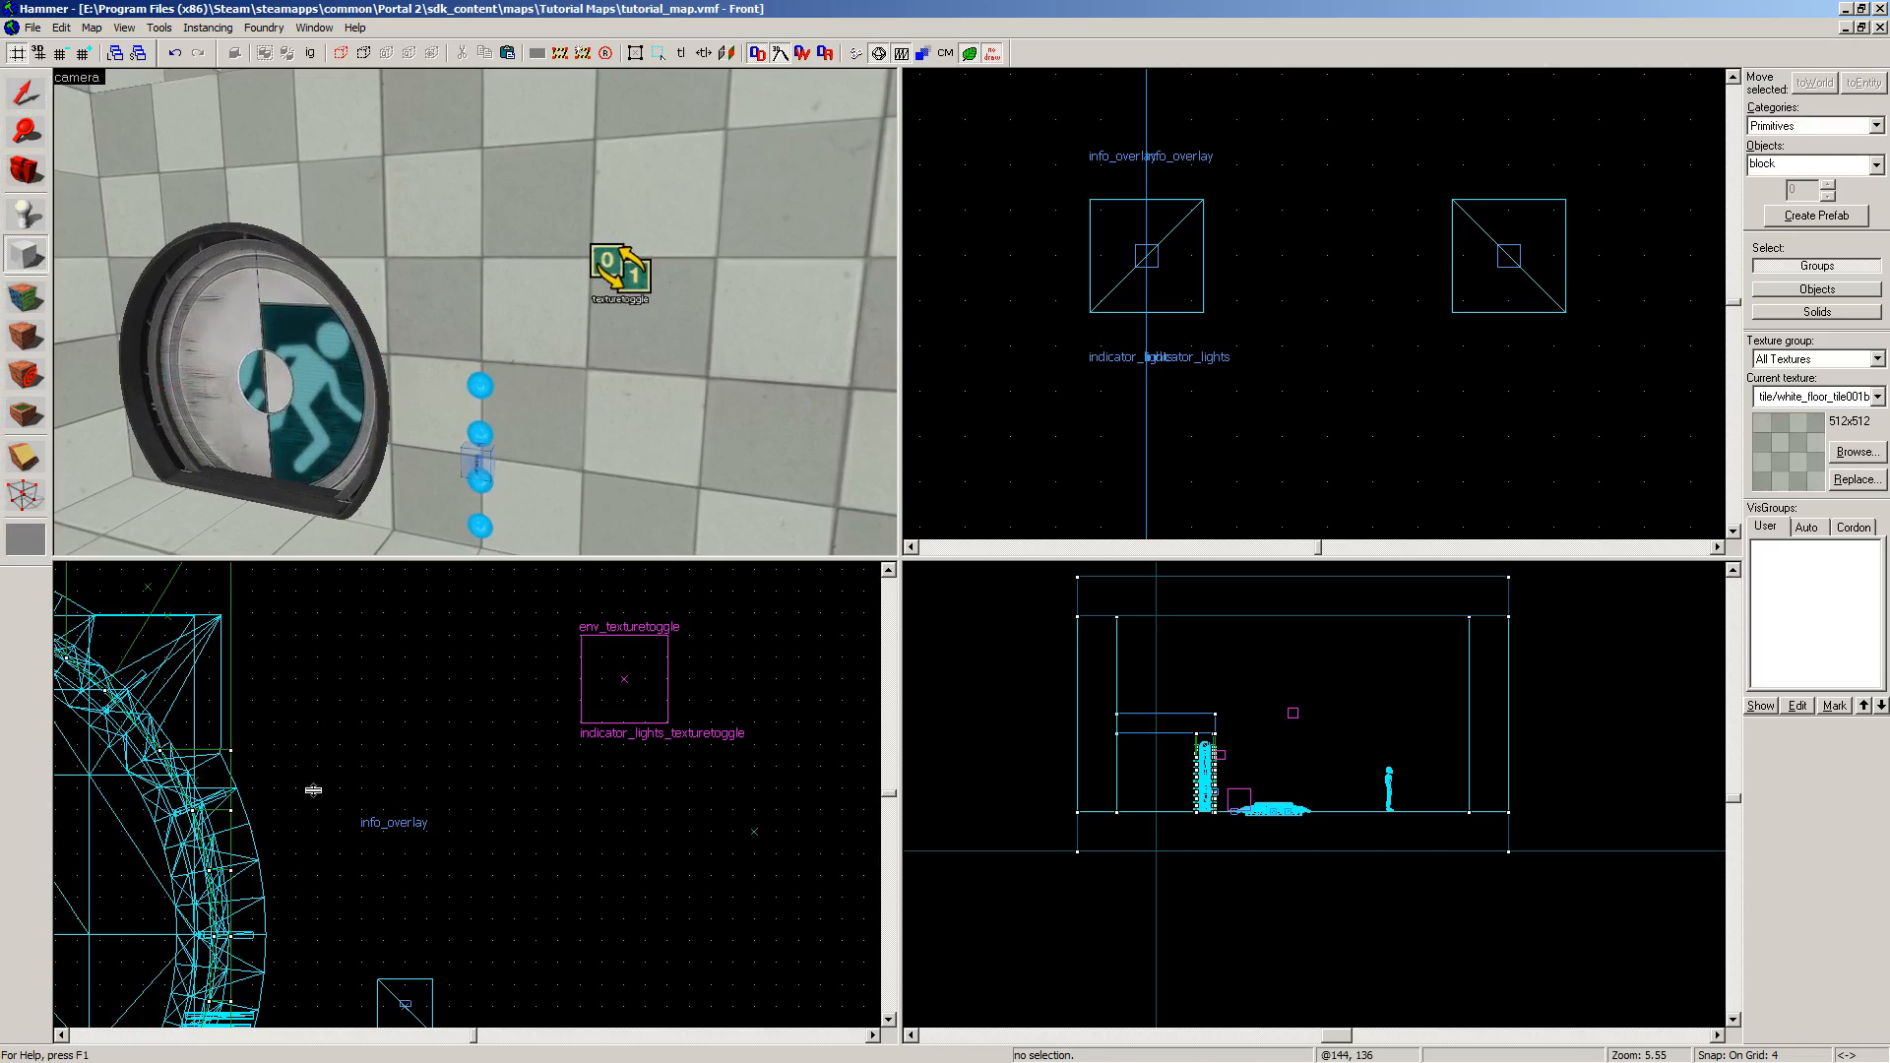
pyautogui.press('Down')
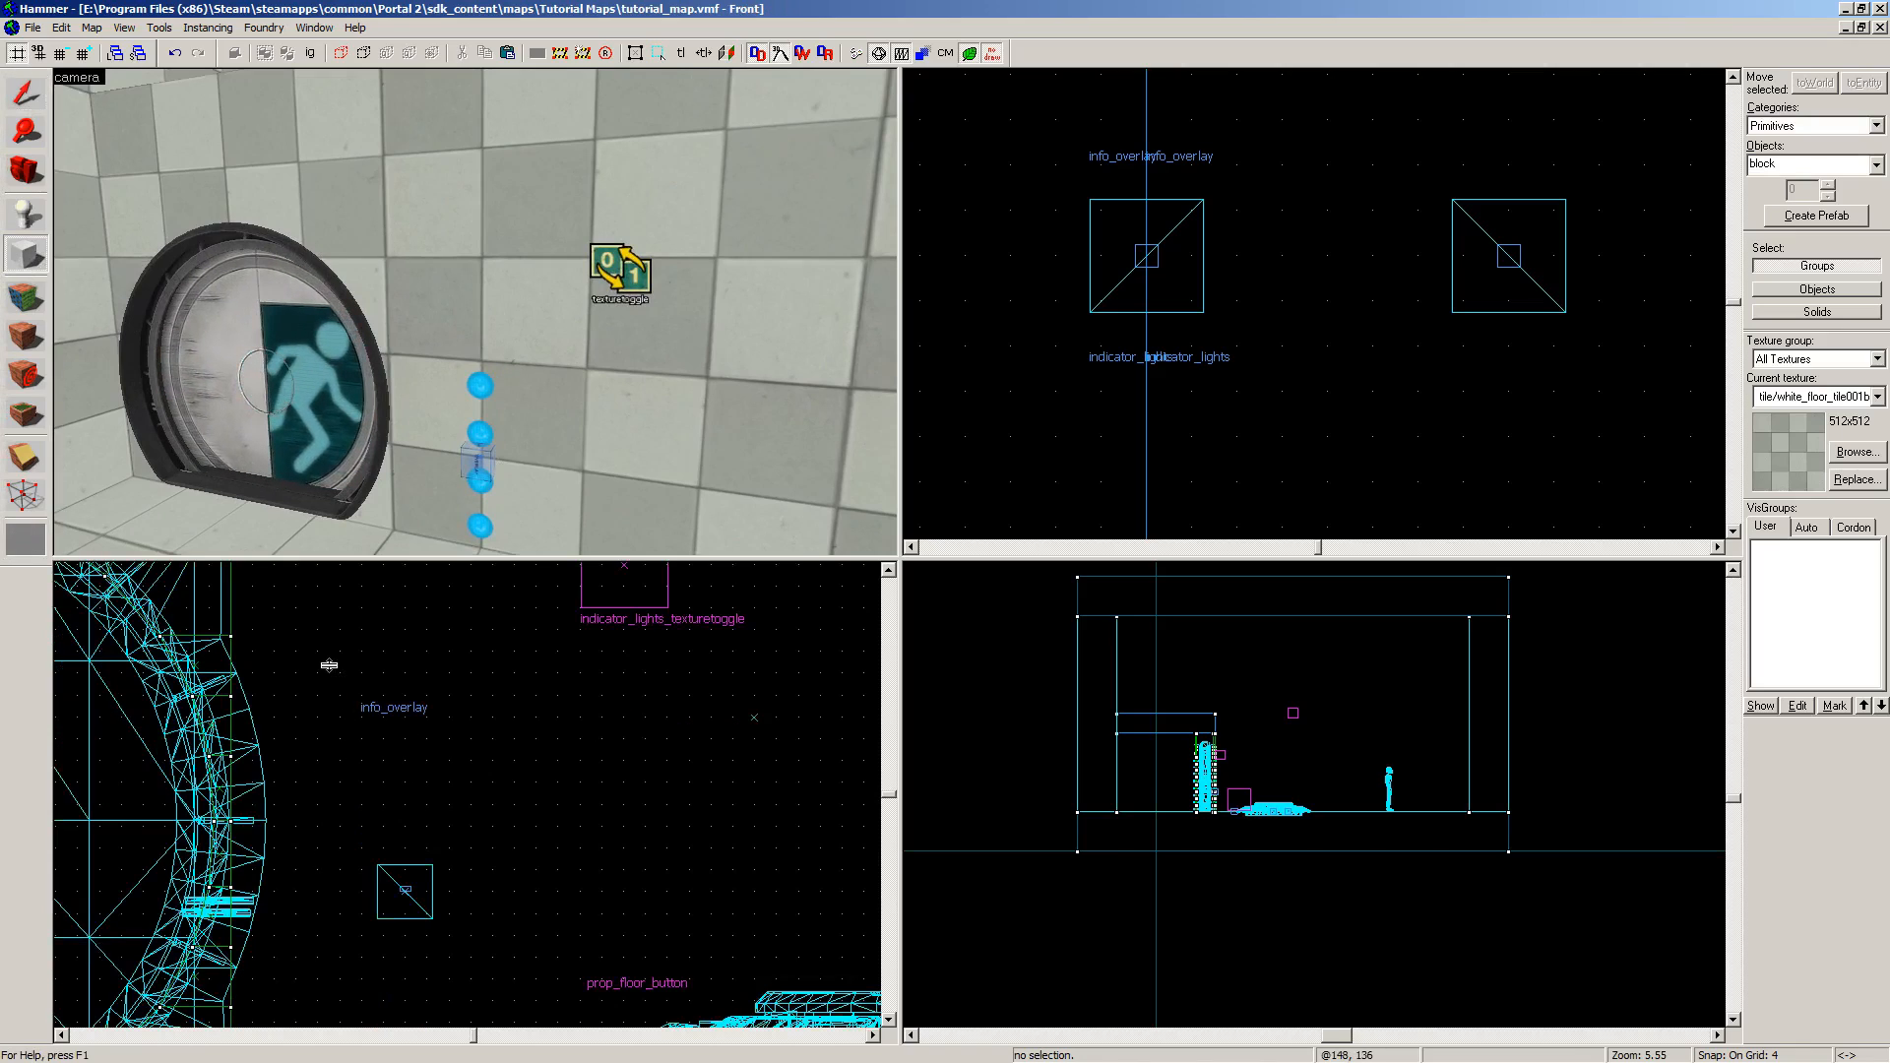
pyautogui.press('Down')
pyautogui.press('Up')
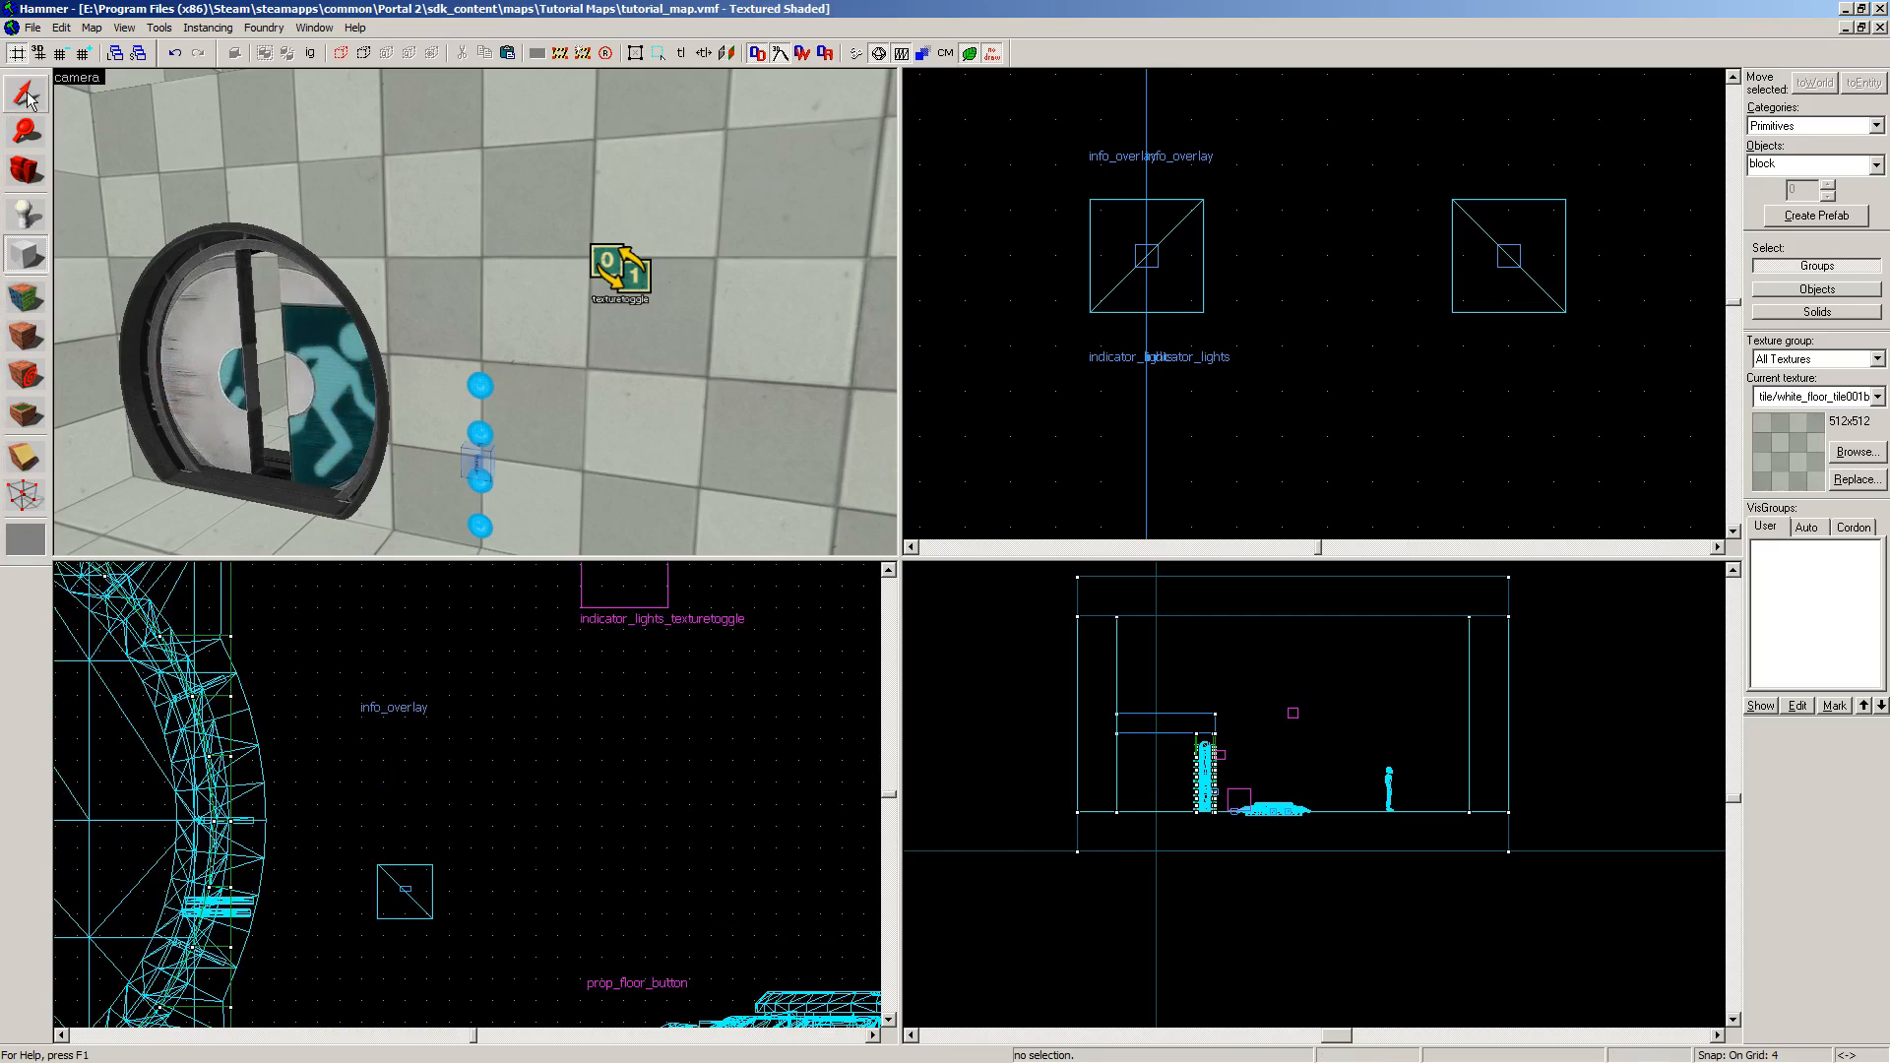
pyautogui.hotkey('shift', 's')
pyautogui.click(482, 461)
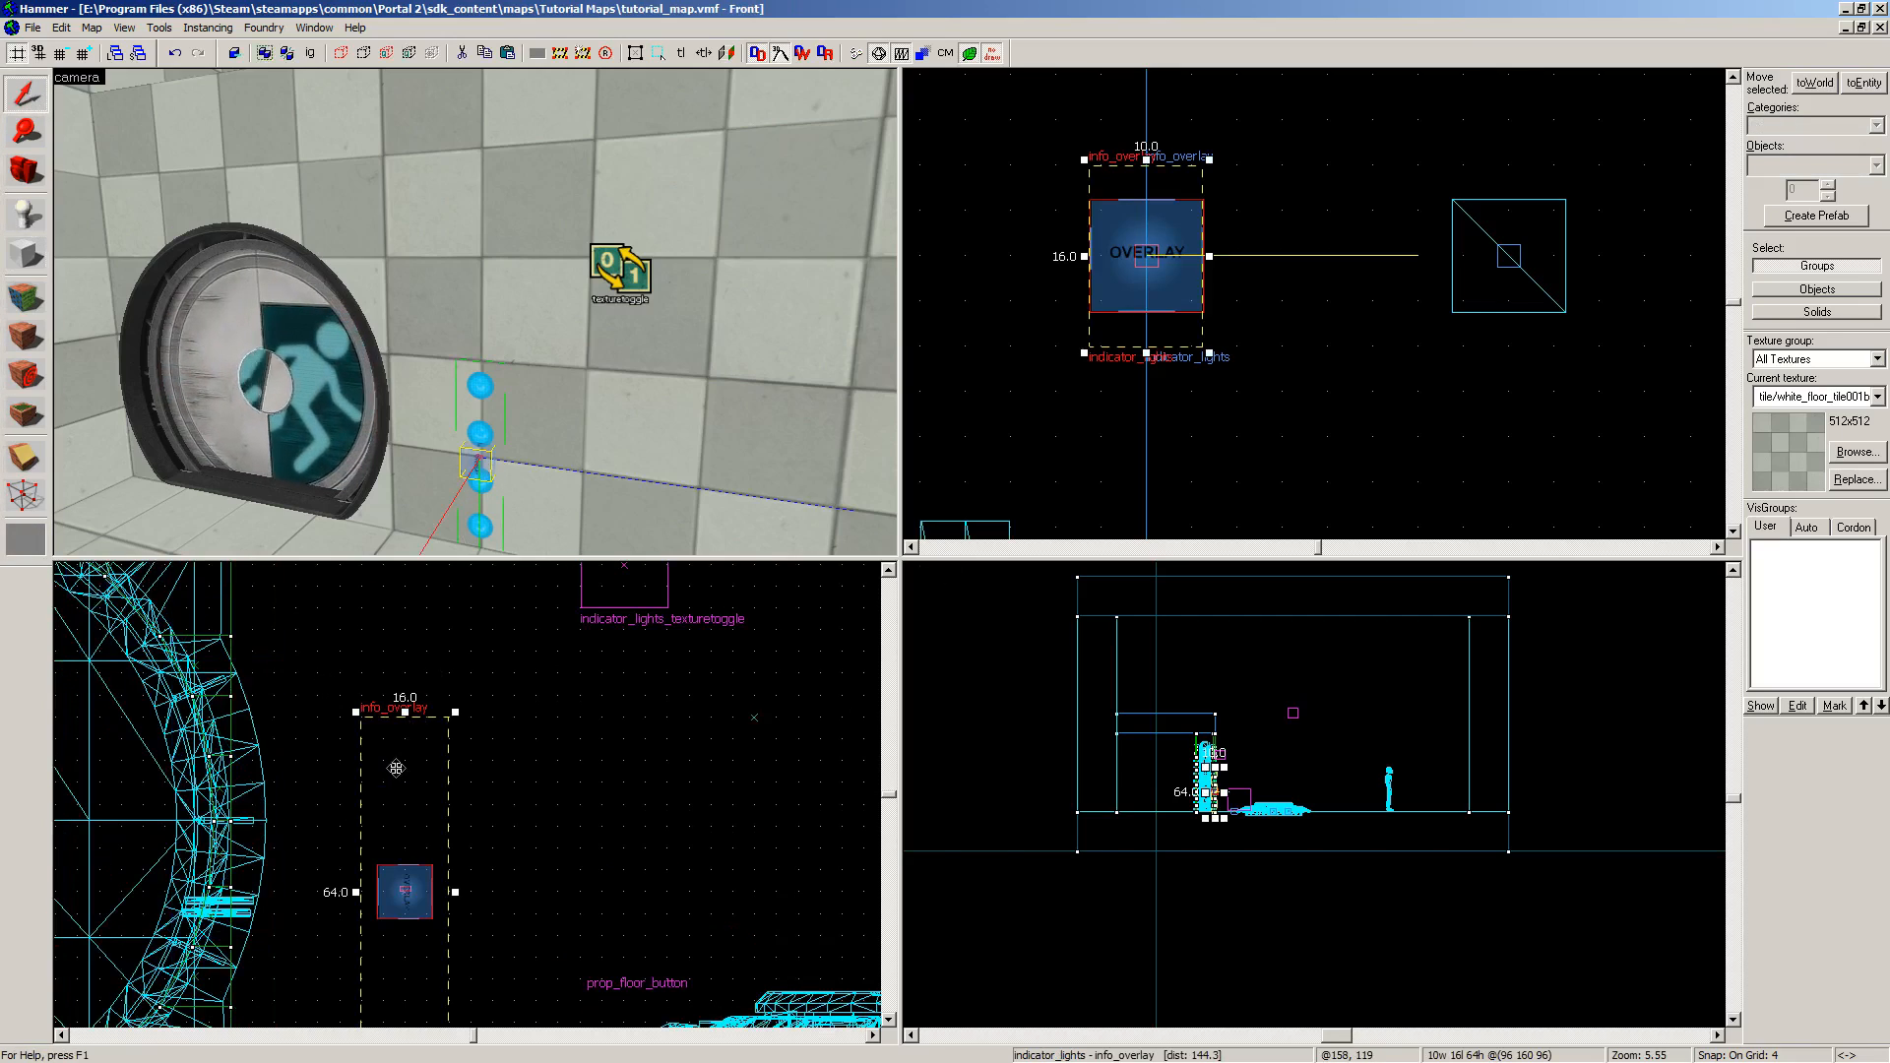
# Step: Outline a new block on the wall above the indicator lights overlay and size its face to 28 by 28 units
pyautogui.press('Up')
pyautogui.press('Up')
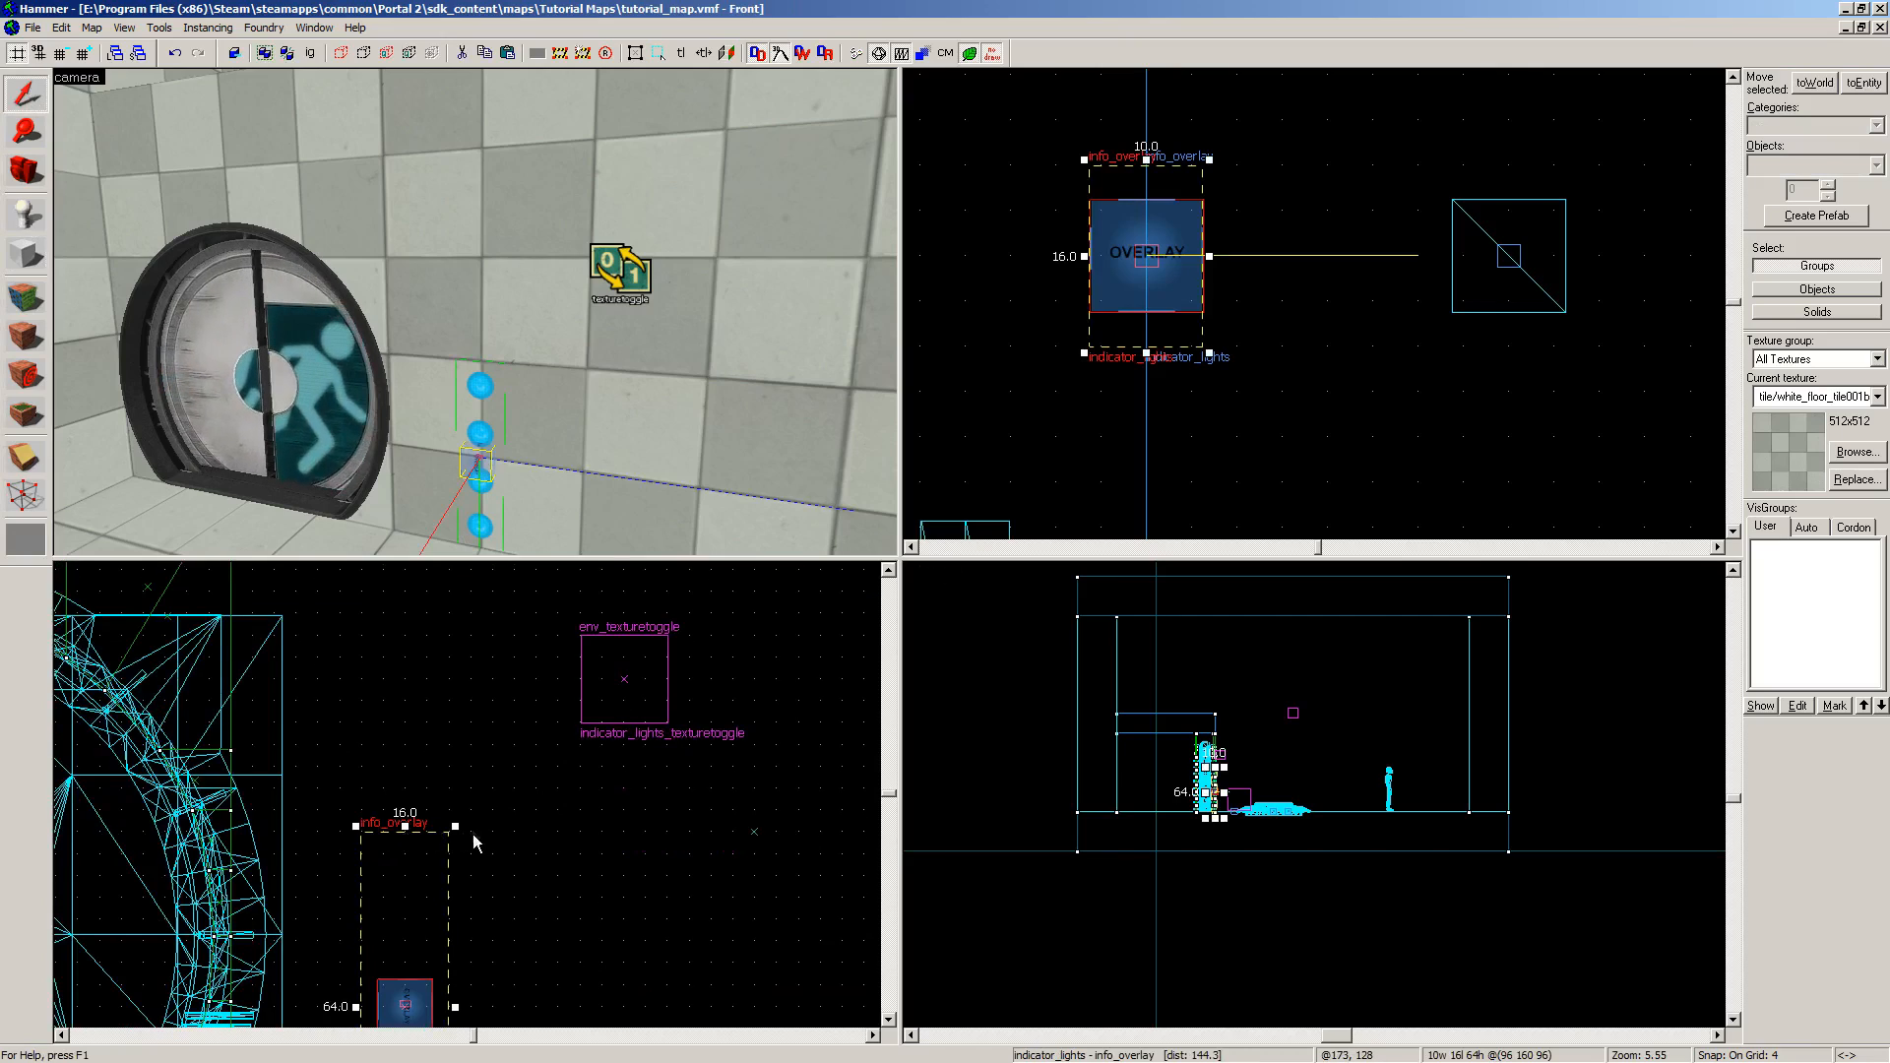
pyautogui.click(26, 258)
pyautogui.moveTo(480, 829); pyautogui.dragTo(276, 623)
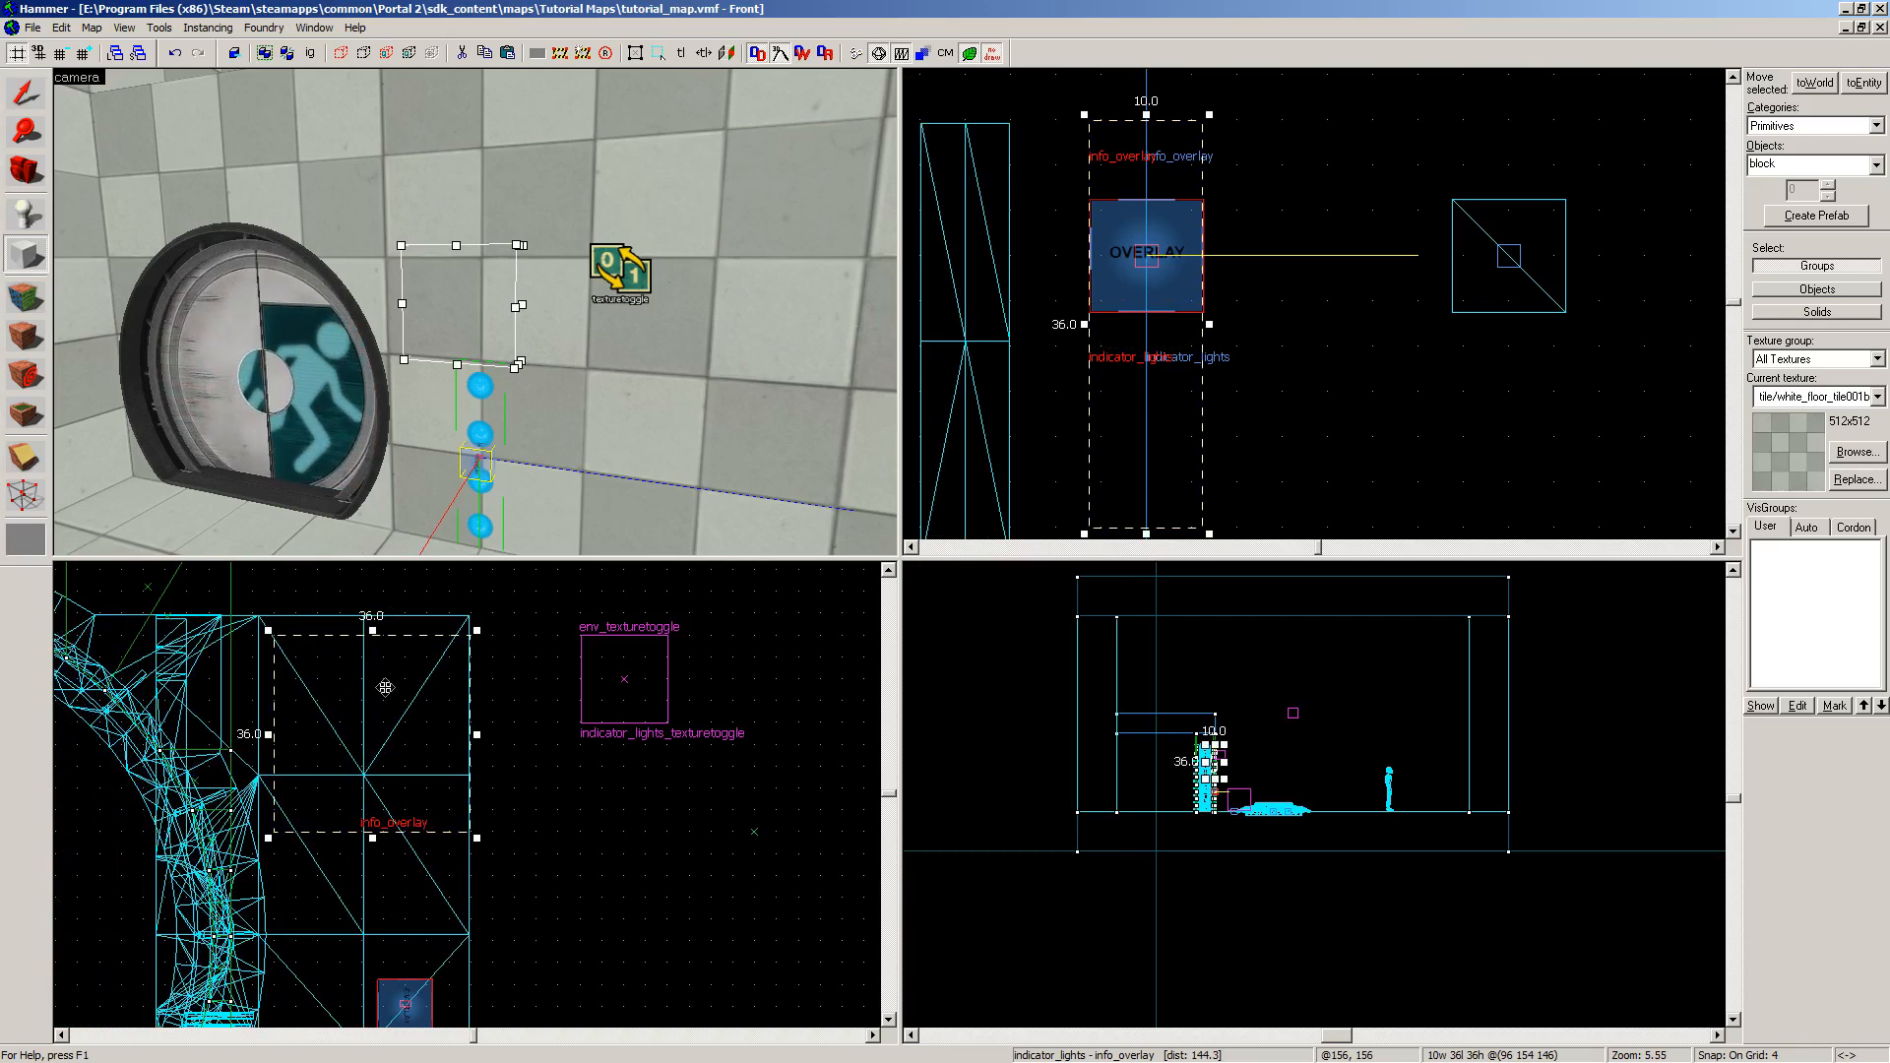
pyautogui.moveTo(379, 693); pyautogui.dragTo(444, 692)
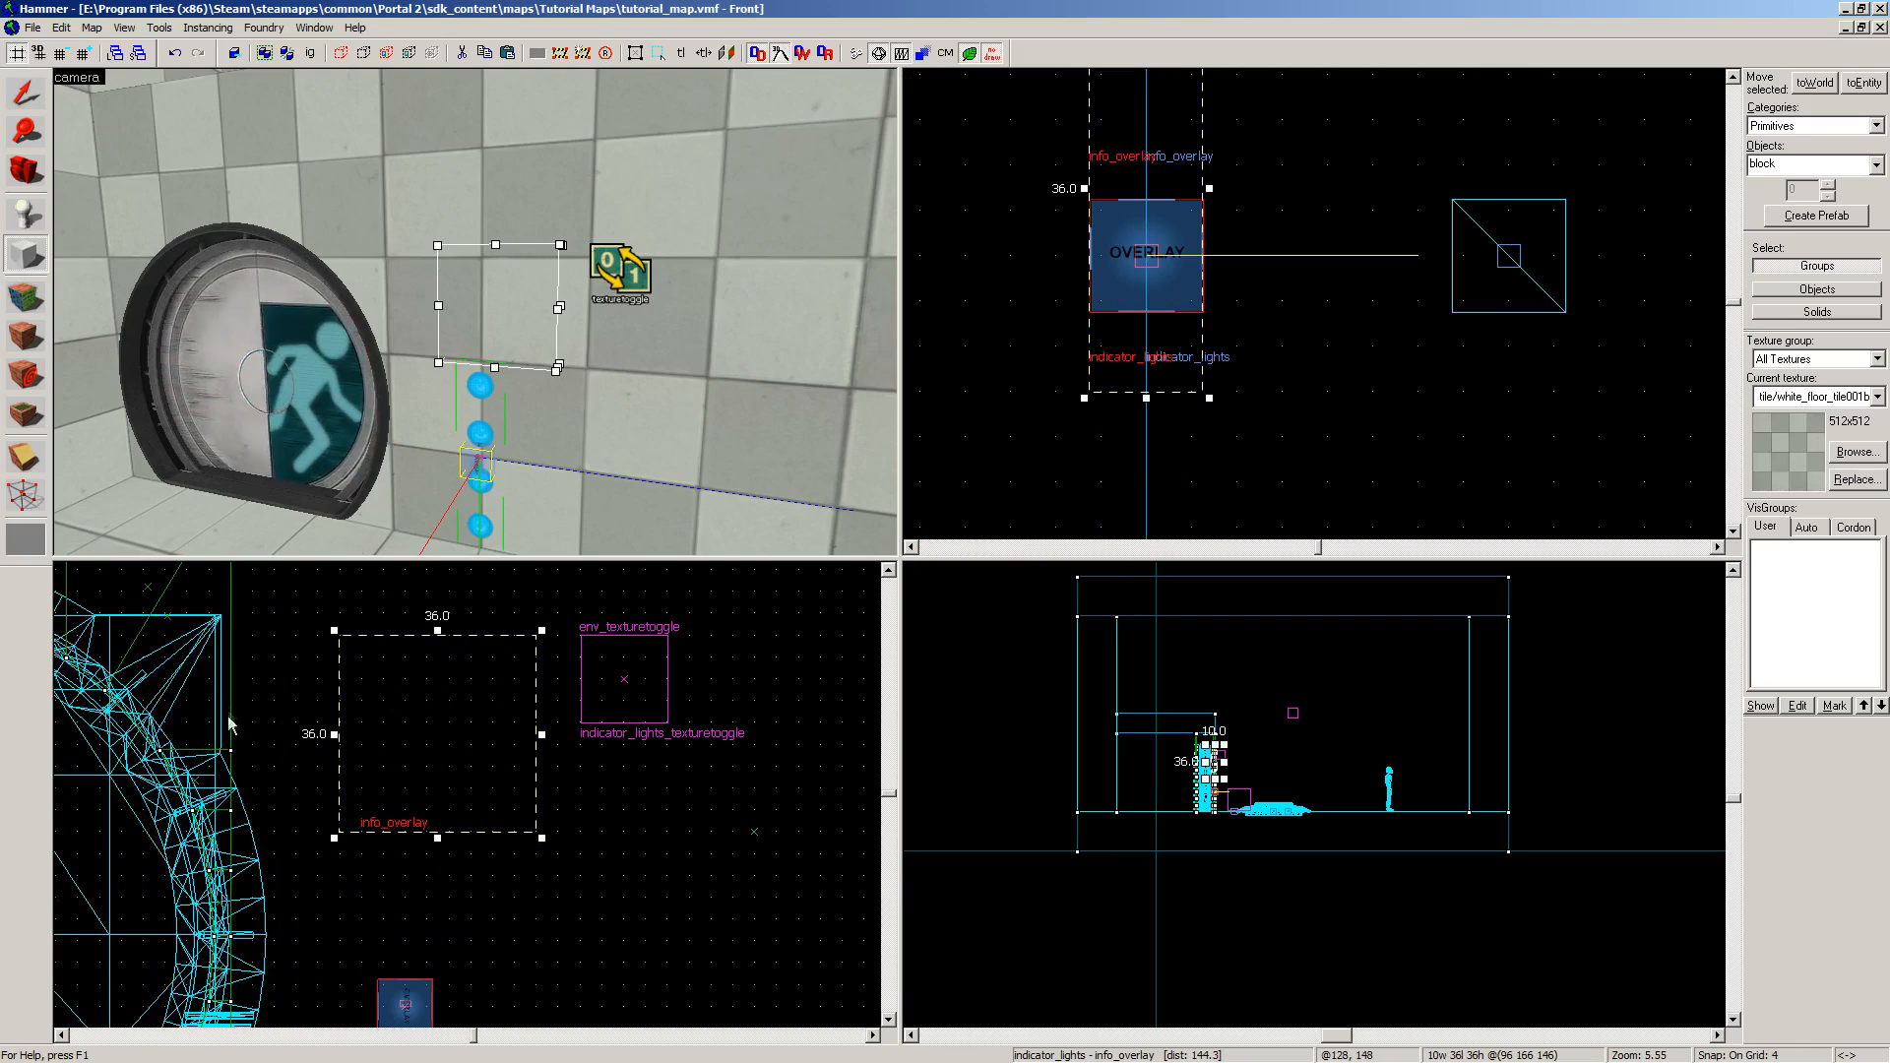
pyautogui.moveTo(450, 707)
pyautogui.mouseDown()
pyautogui.moveTo(485, 705)
pyautogui.moveTo(400, 692)
pyautogui.moveTo(424, 710)
pyautogui.mouseUp()
pyautogui.moveTo(315, 739); pyautogui.dragTo(305, 747)
pyautogui.moveTo(326, 669); pyautogui.dragTo(435, 739)
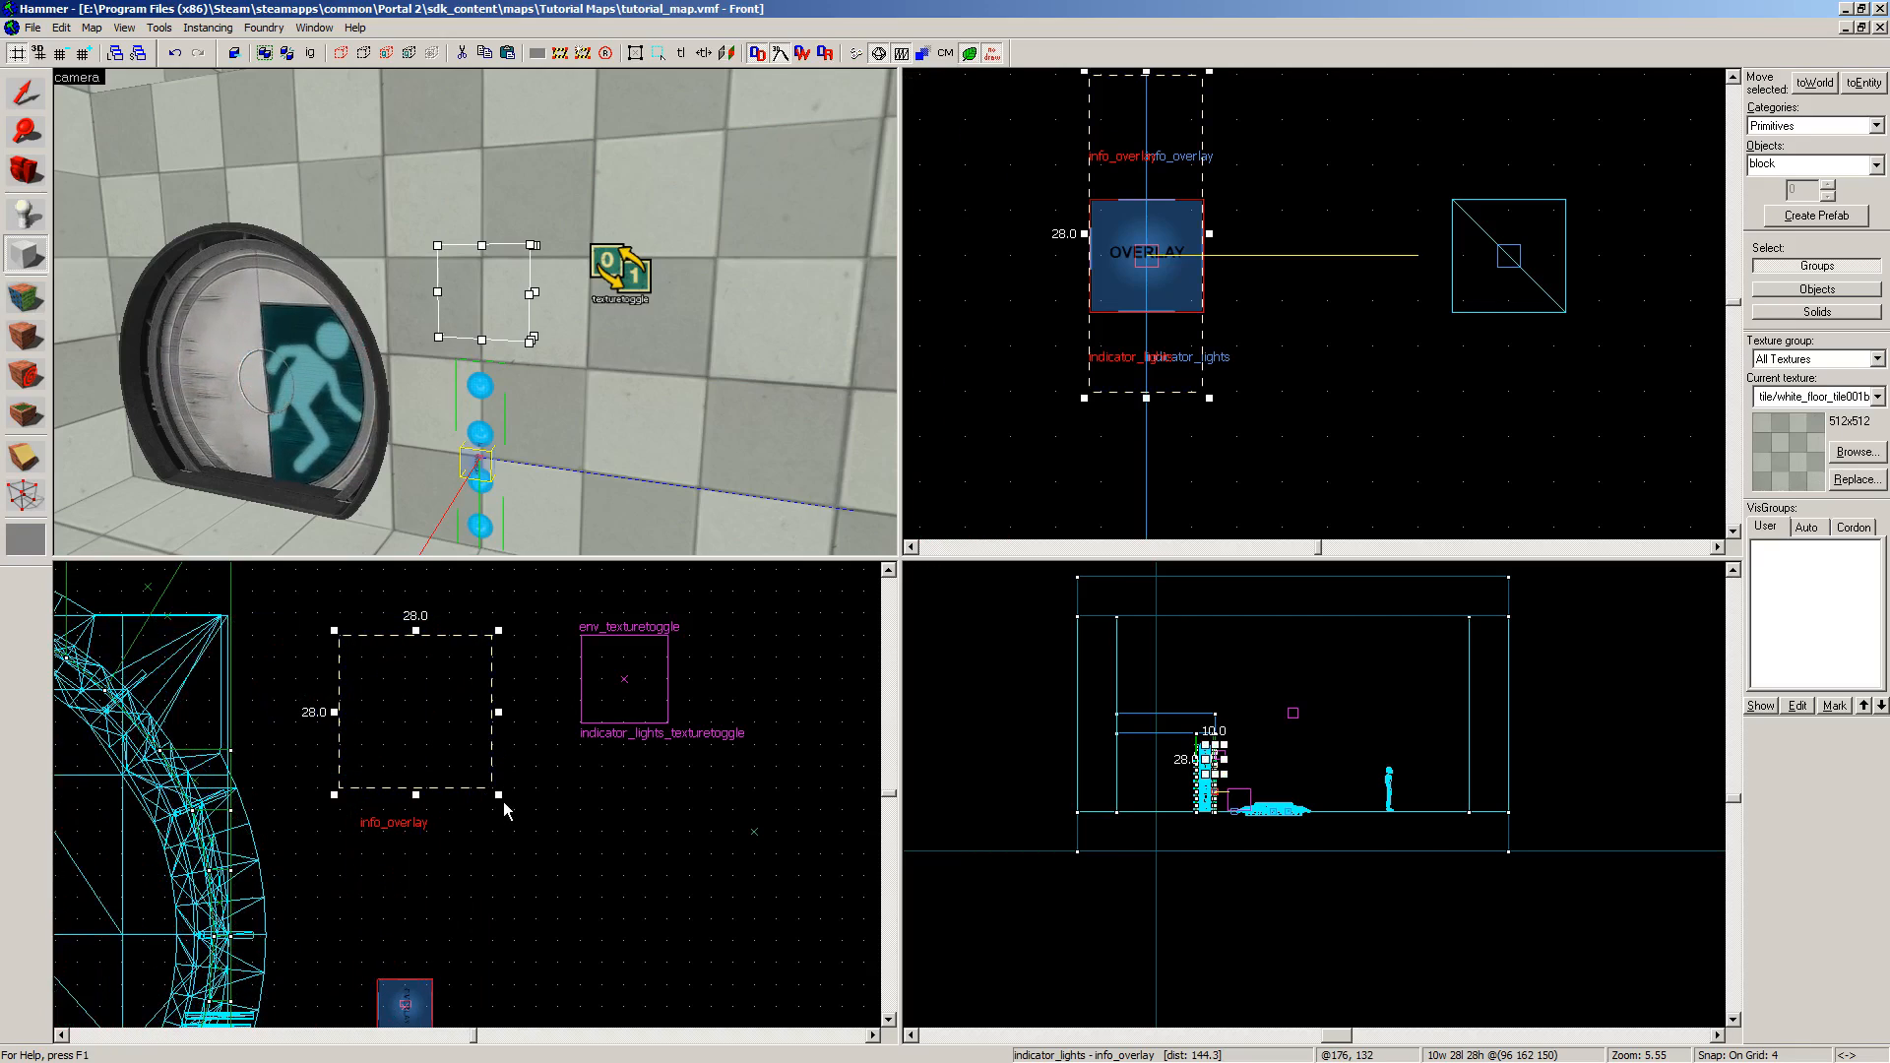
# Step: Reduce the grid to 2 and enlarge the block outline's face to 36 by 36 units
pyautogui.scroll(2, 506, 835)
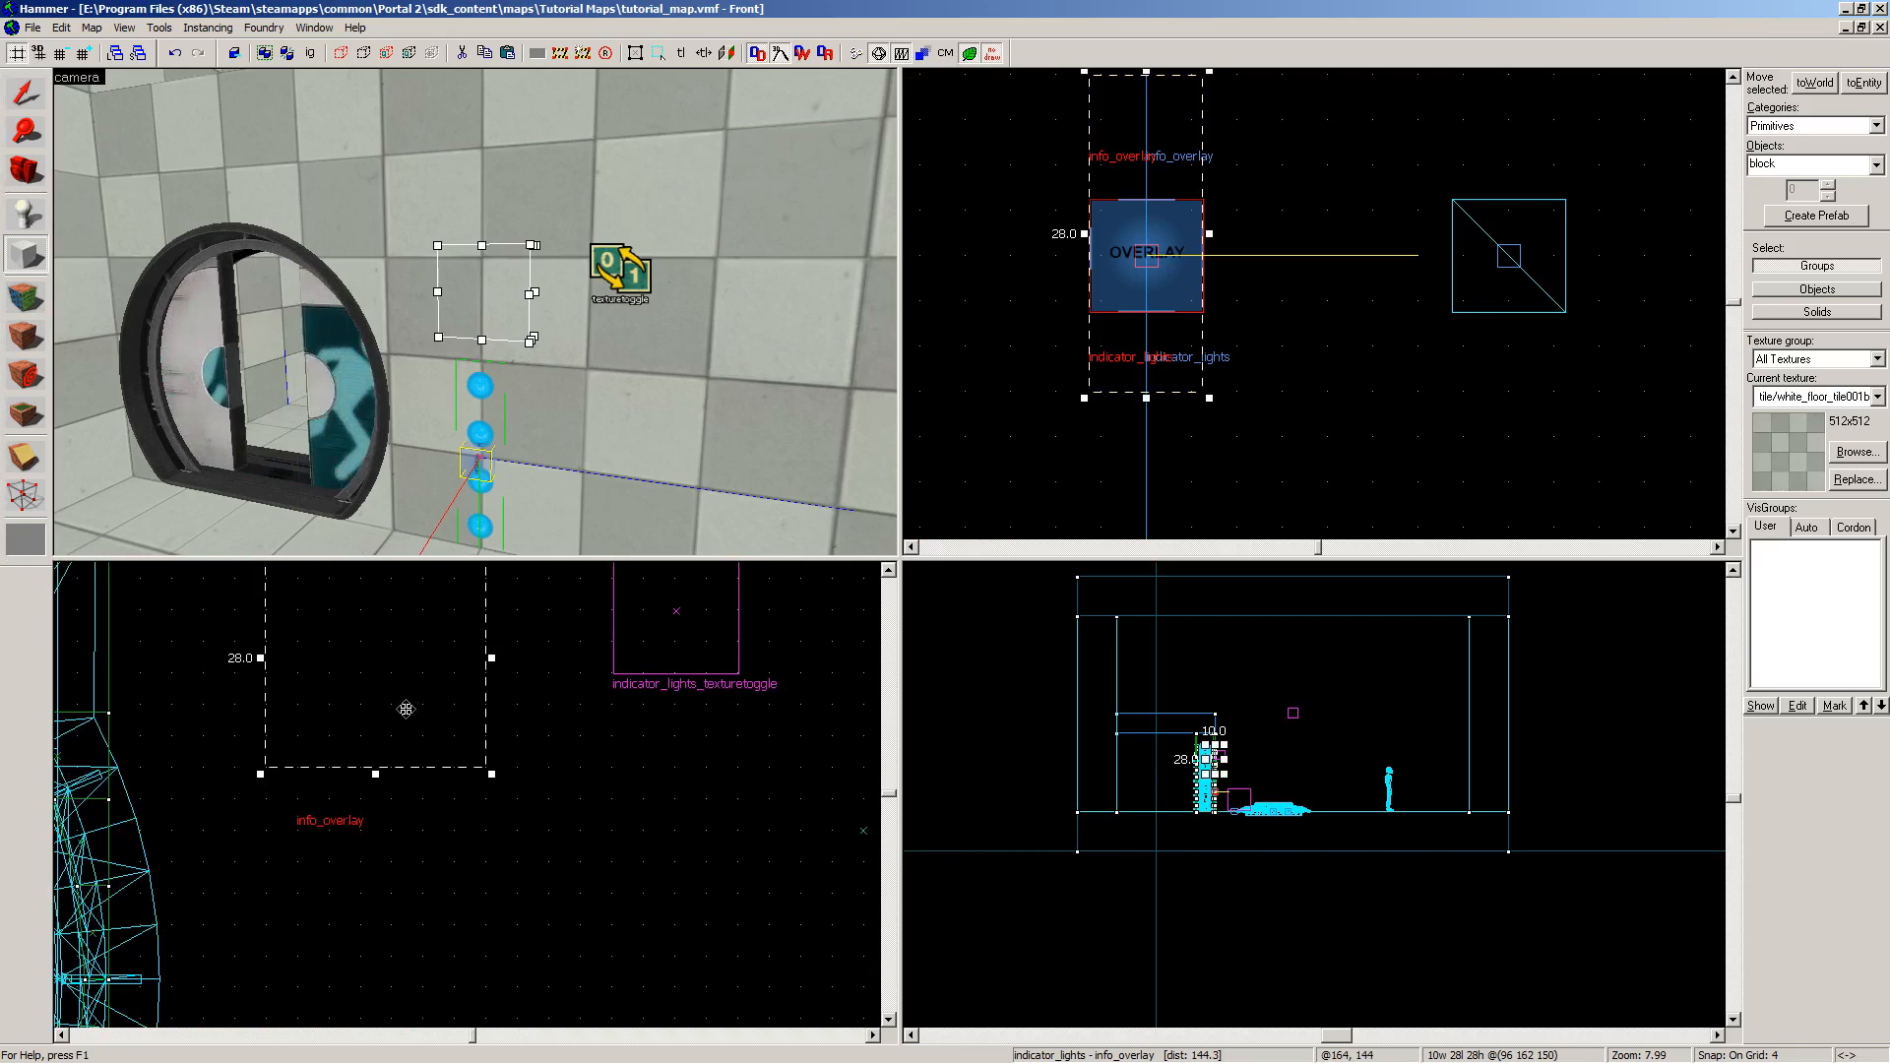
pyautogui.press('Up')
pyautogui.press('[')
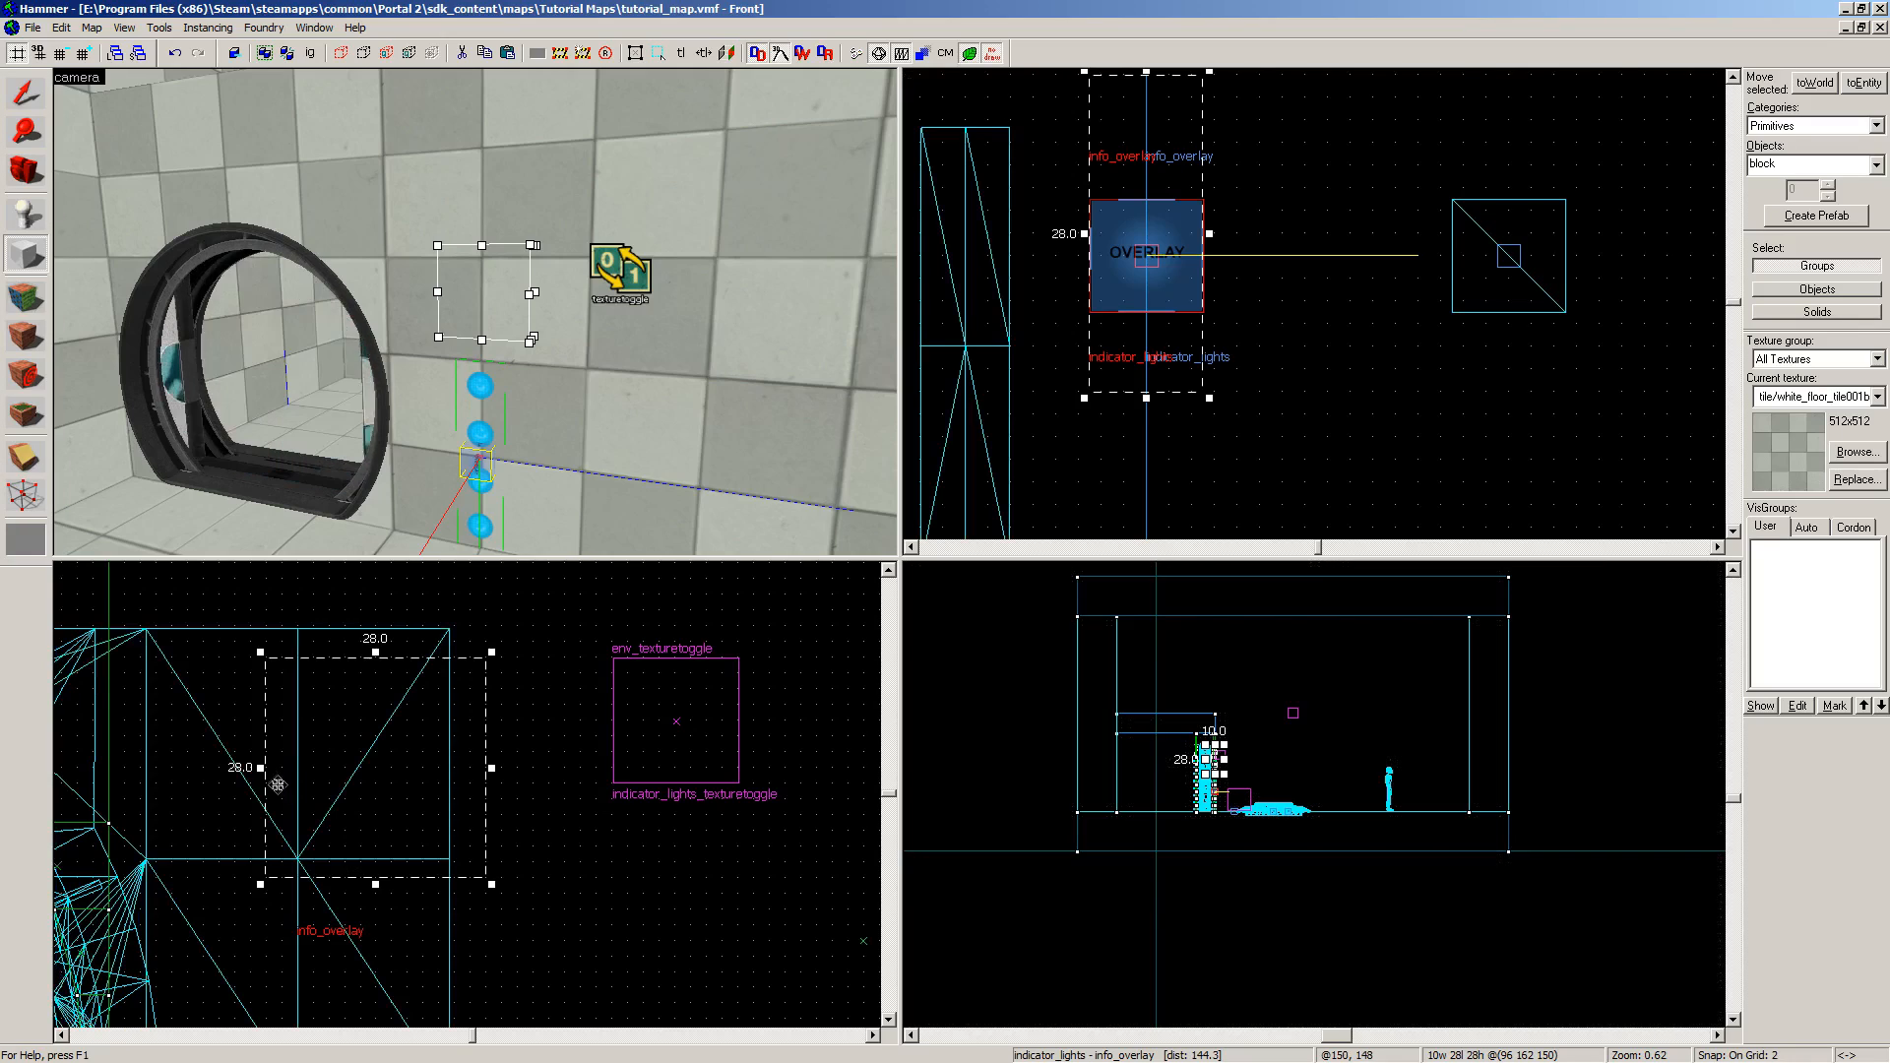
pyautogui.moveTo(261, 767); pyautogui.dragTo(198, 765)
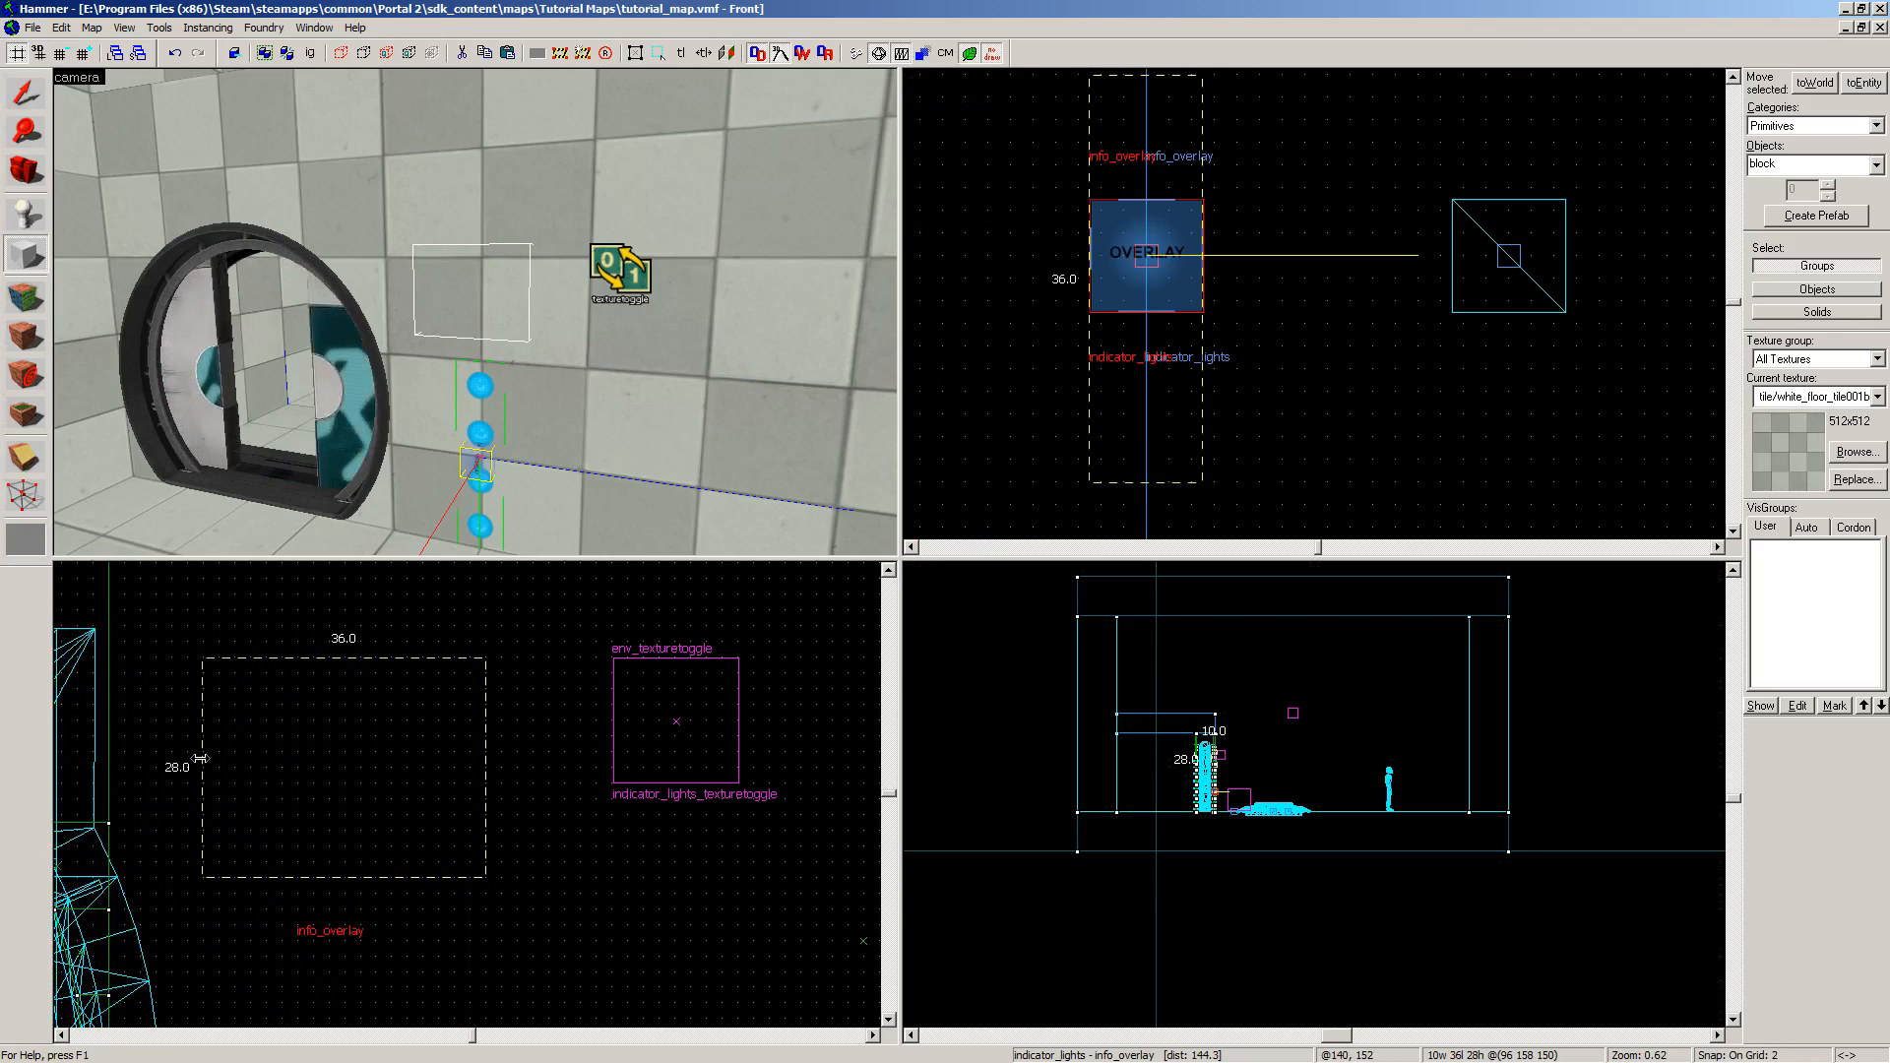
pyautogui.moveTo(364, 640); pyautogui.dragTo(357, 592)
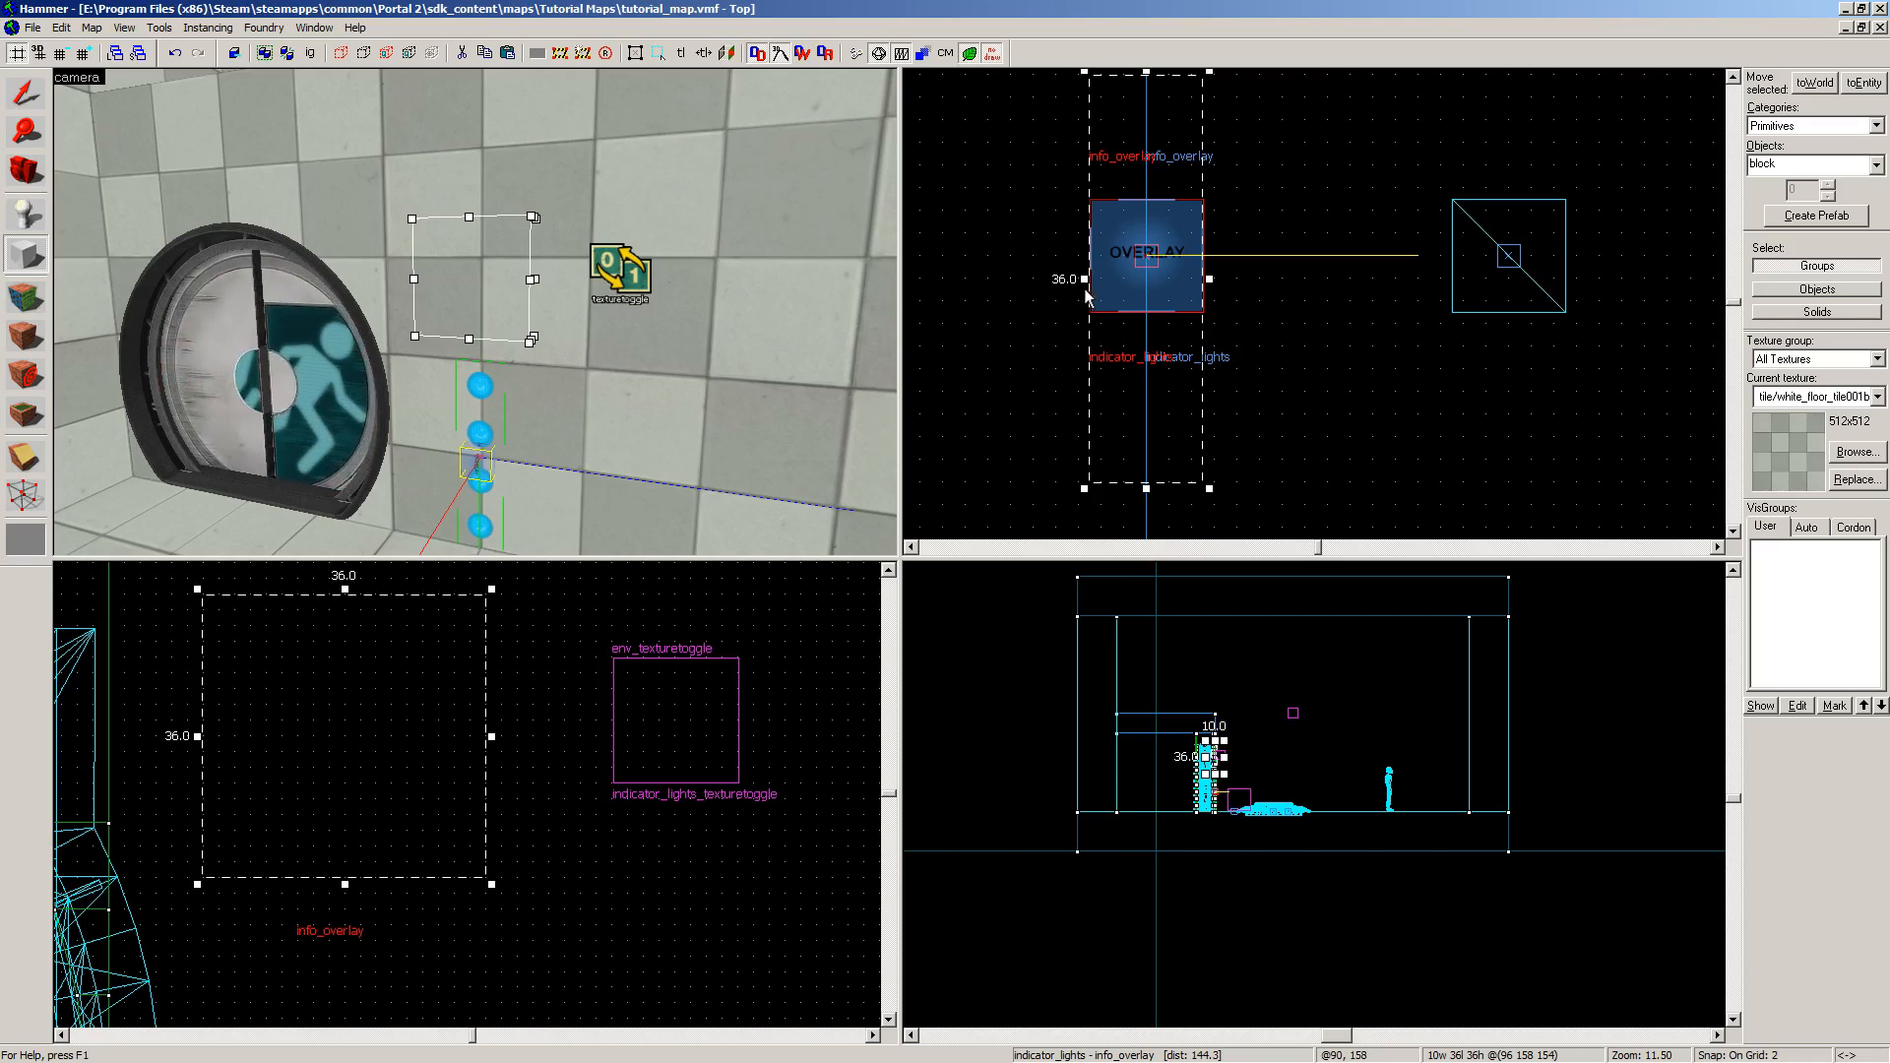
# Step: Thin the block outline to 5 units deep and create the block on the wall above the indicator lights
pyautogui.moveTo(1088, 277)
pyautogui.mouseDown()
pyautogui.moveTo(1170, 258)
pyautogui.moveTo(1147, 258)
pyautogui.mouseUp()
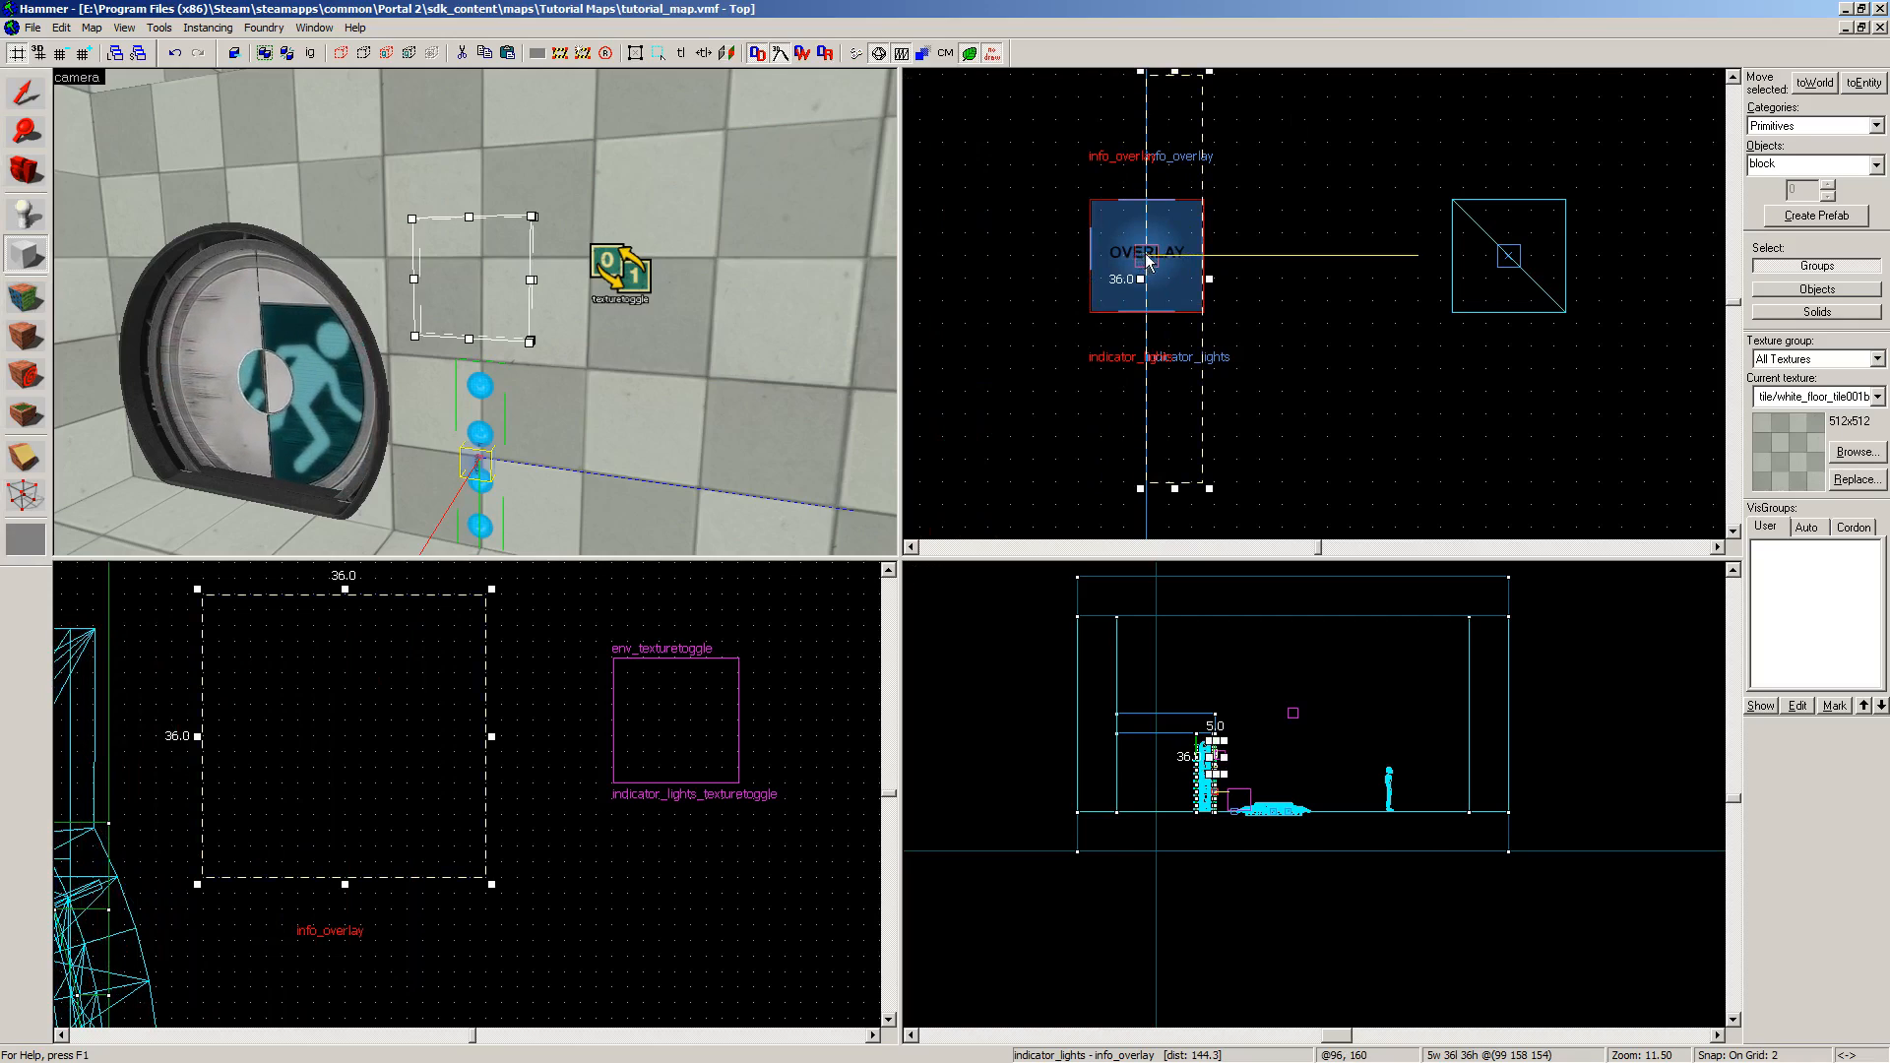
pyautogui.press('Down')
pyautogui.press('Down')
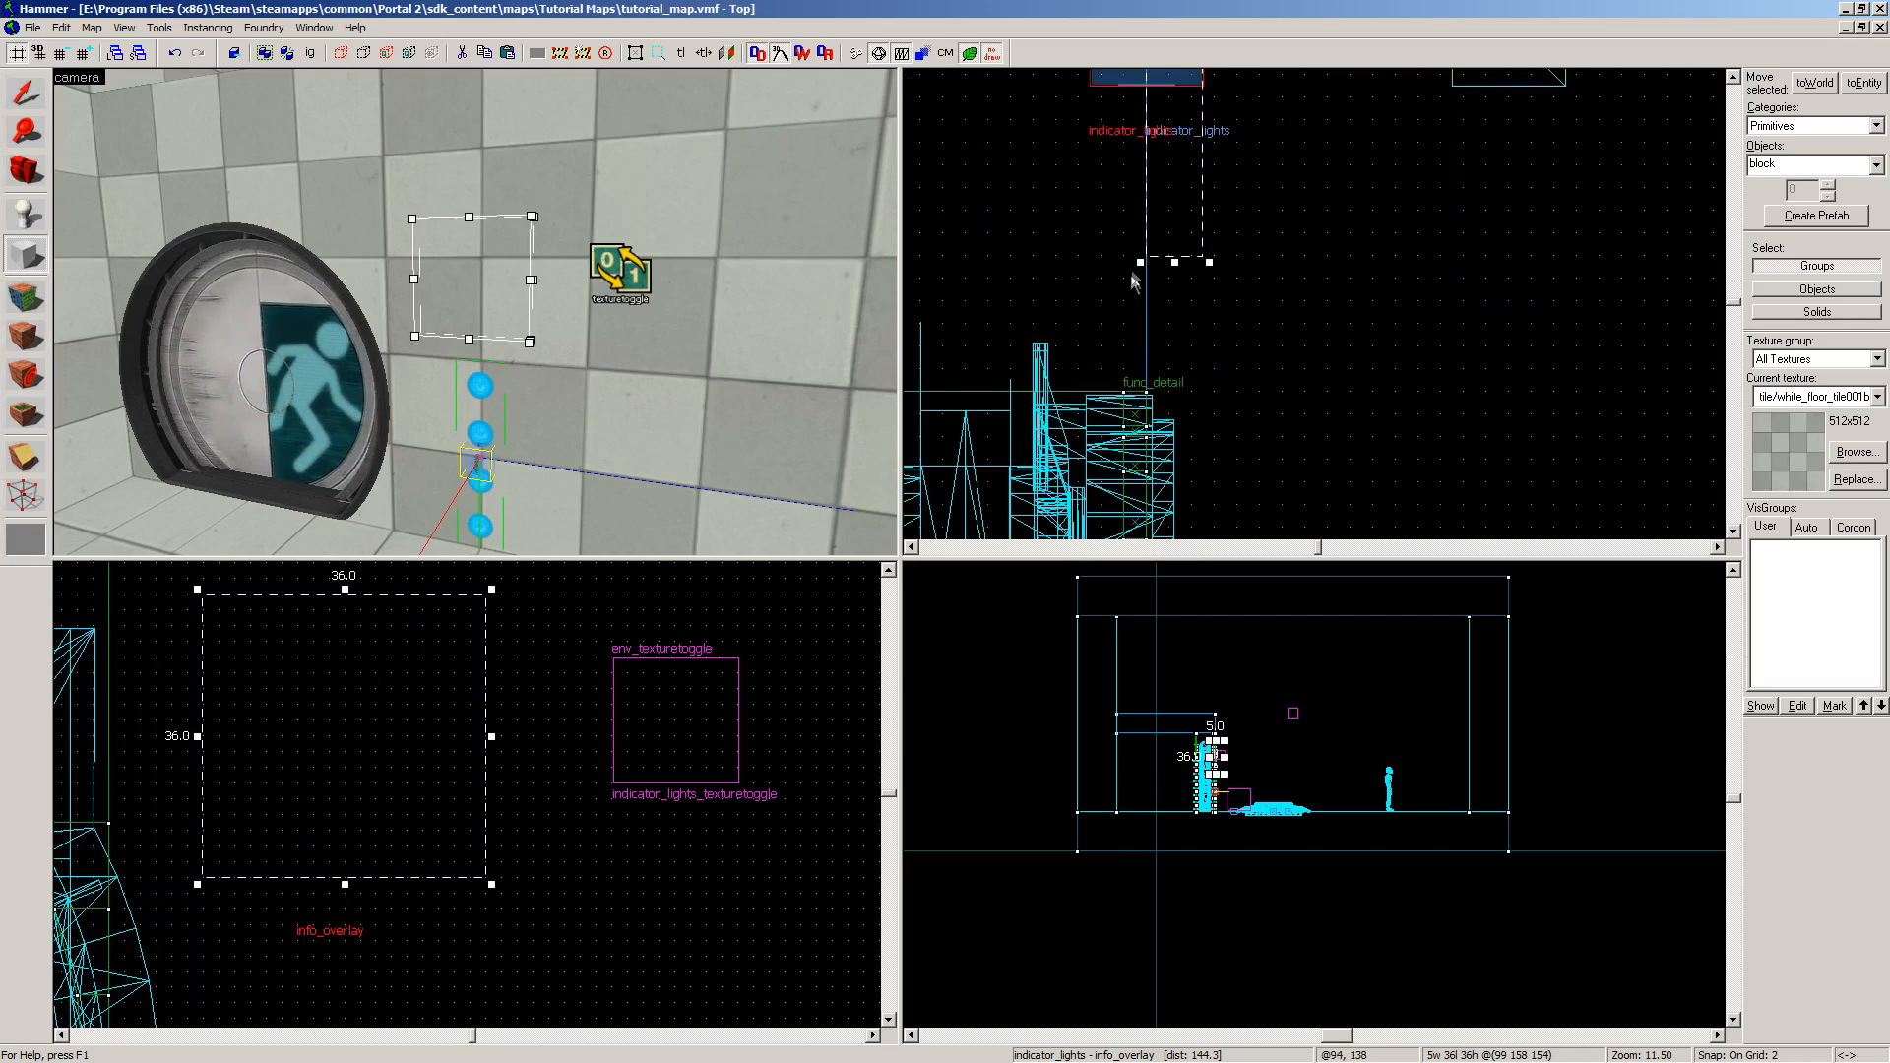
pyautogui.press('Up')
pyautogui.press('Up')
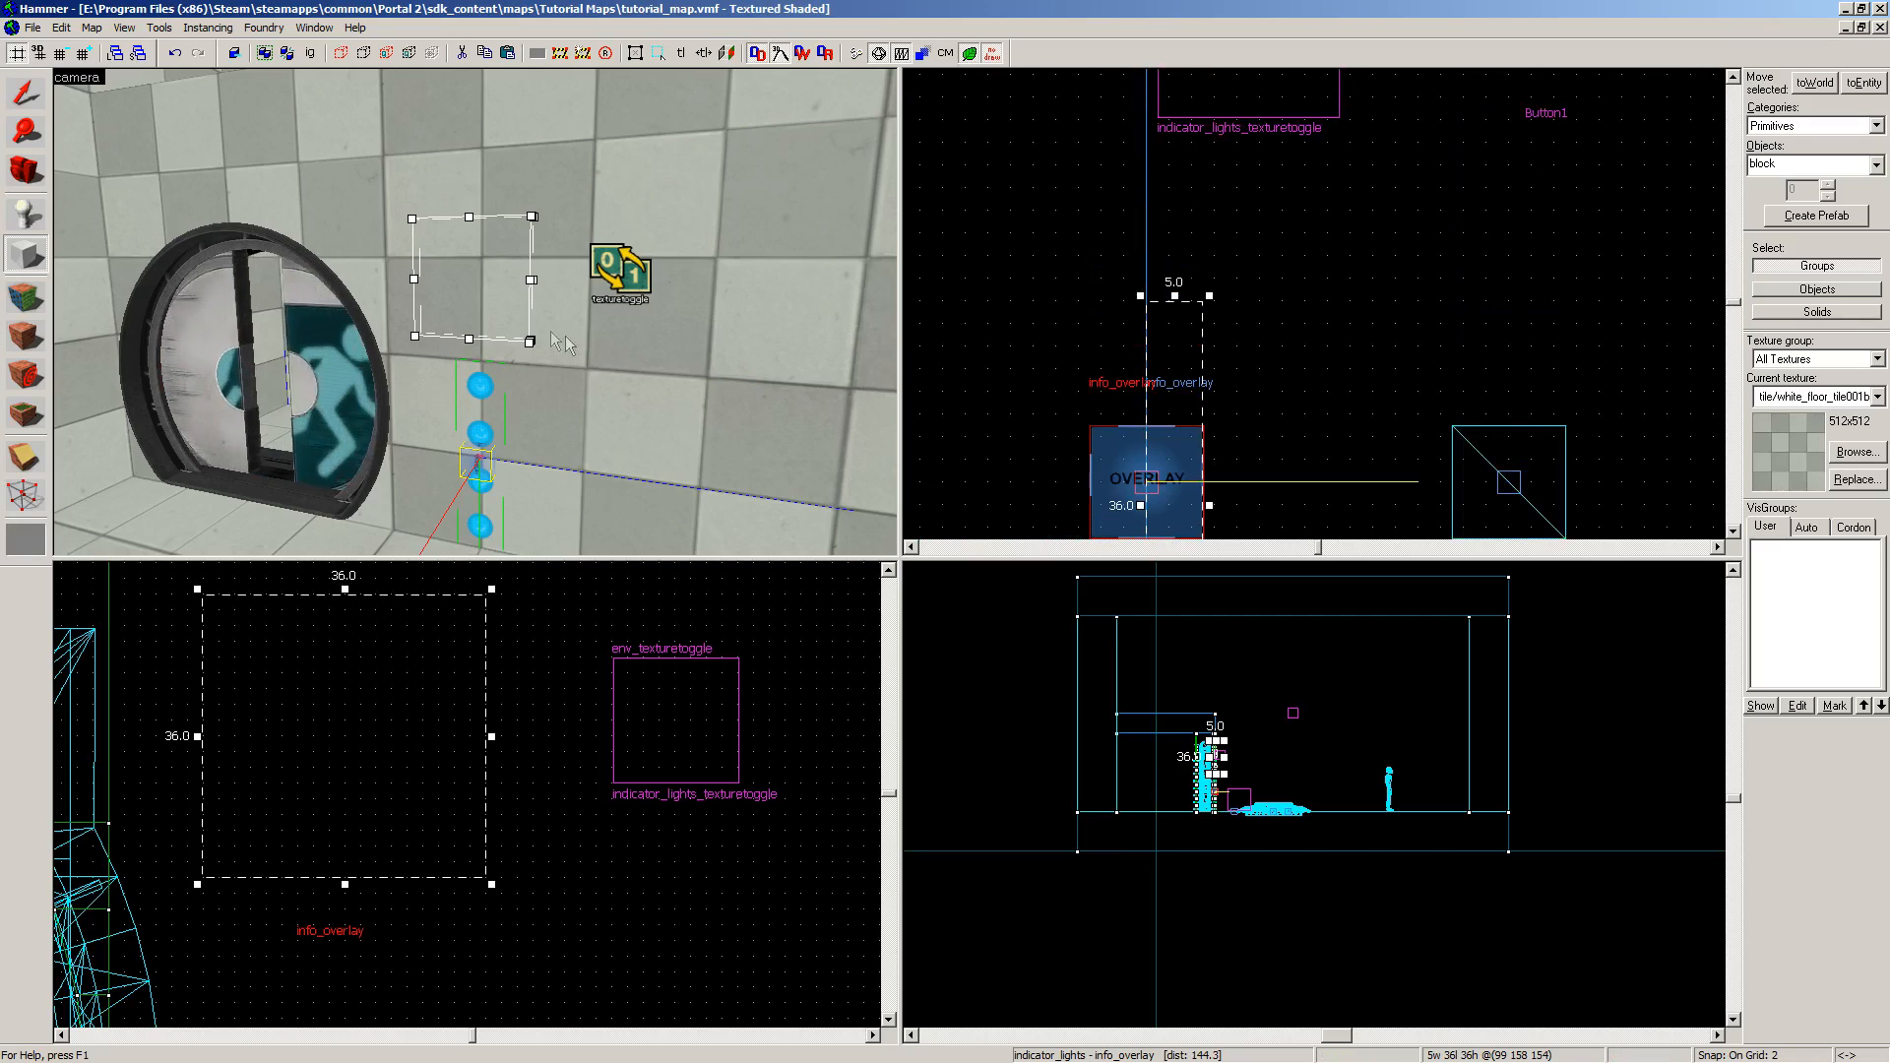
pyautogui.press('Down')
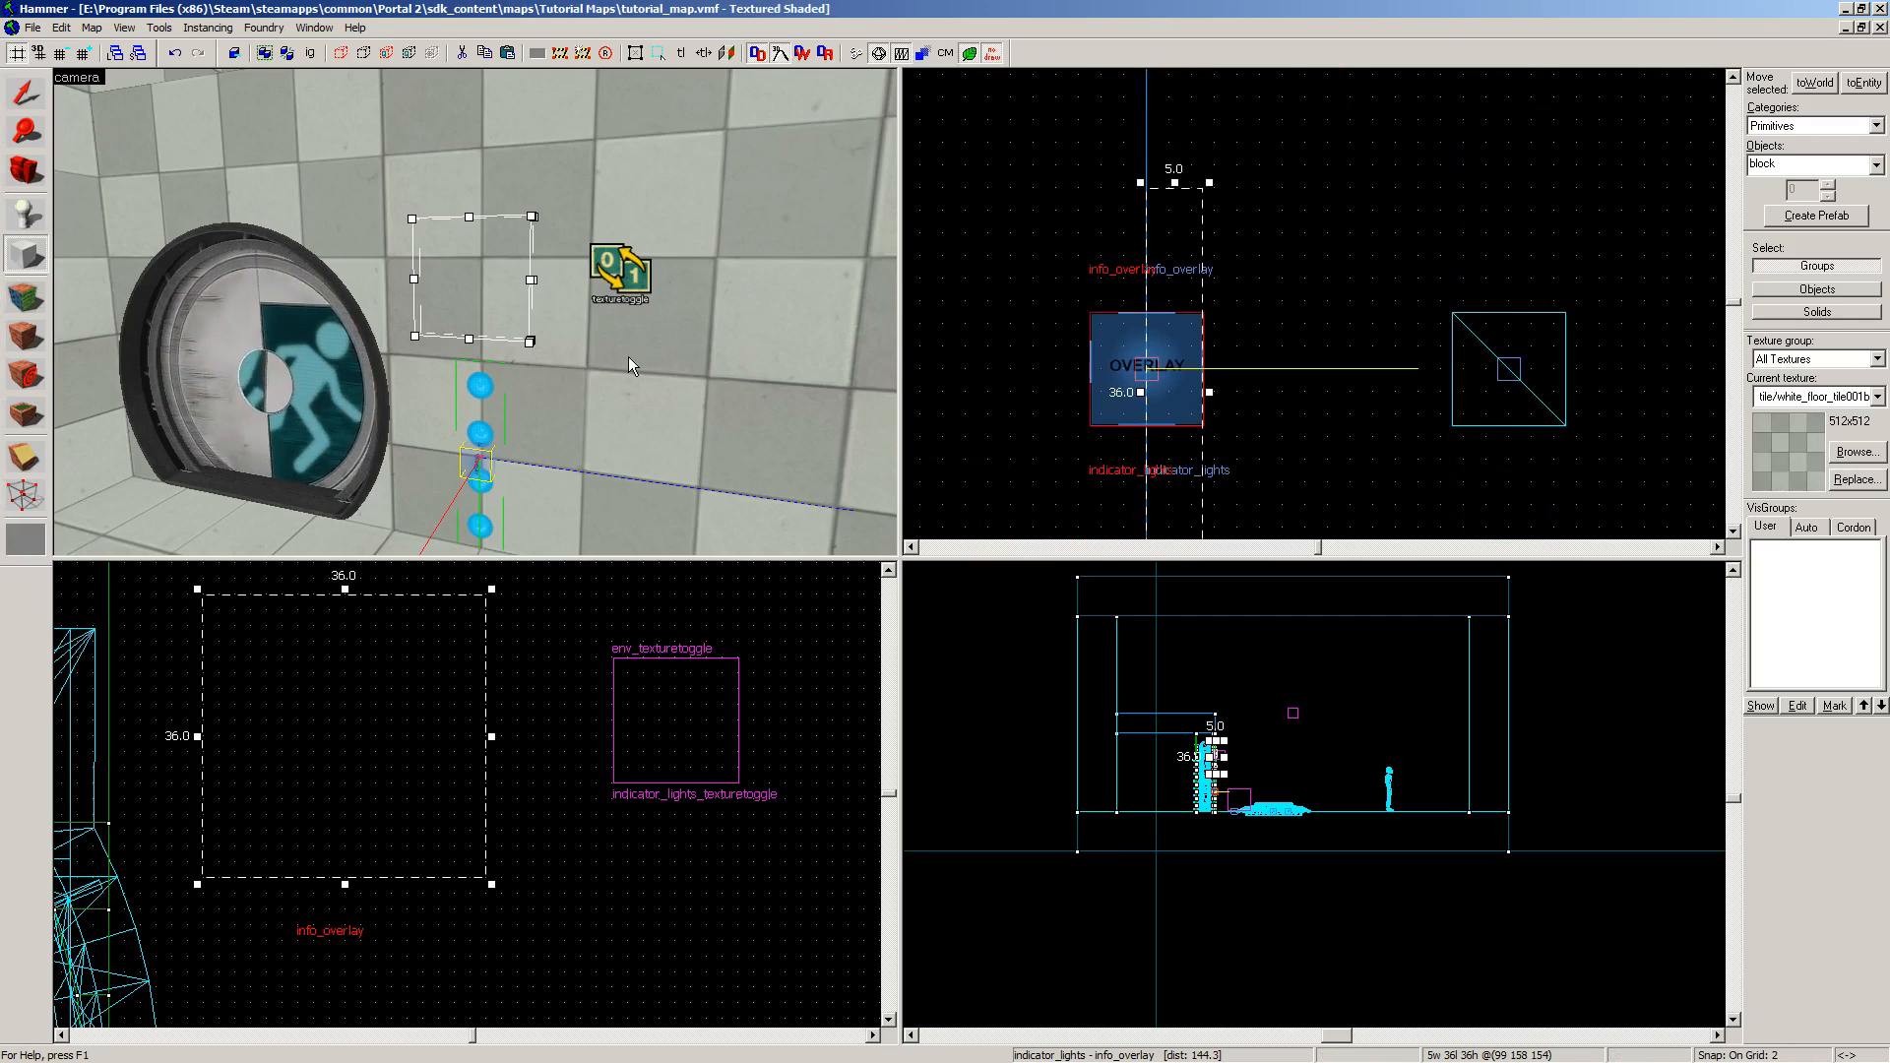
pyautogui.press('Return')
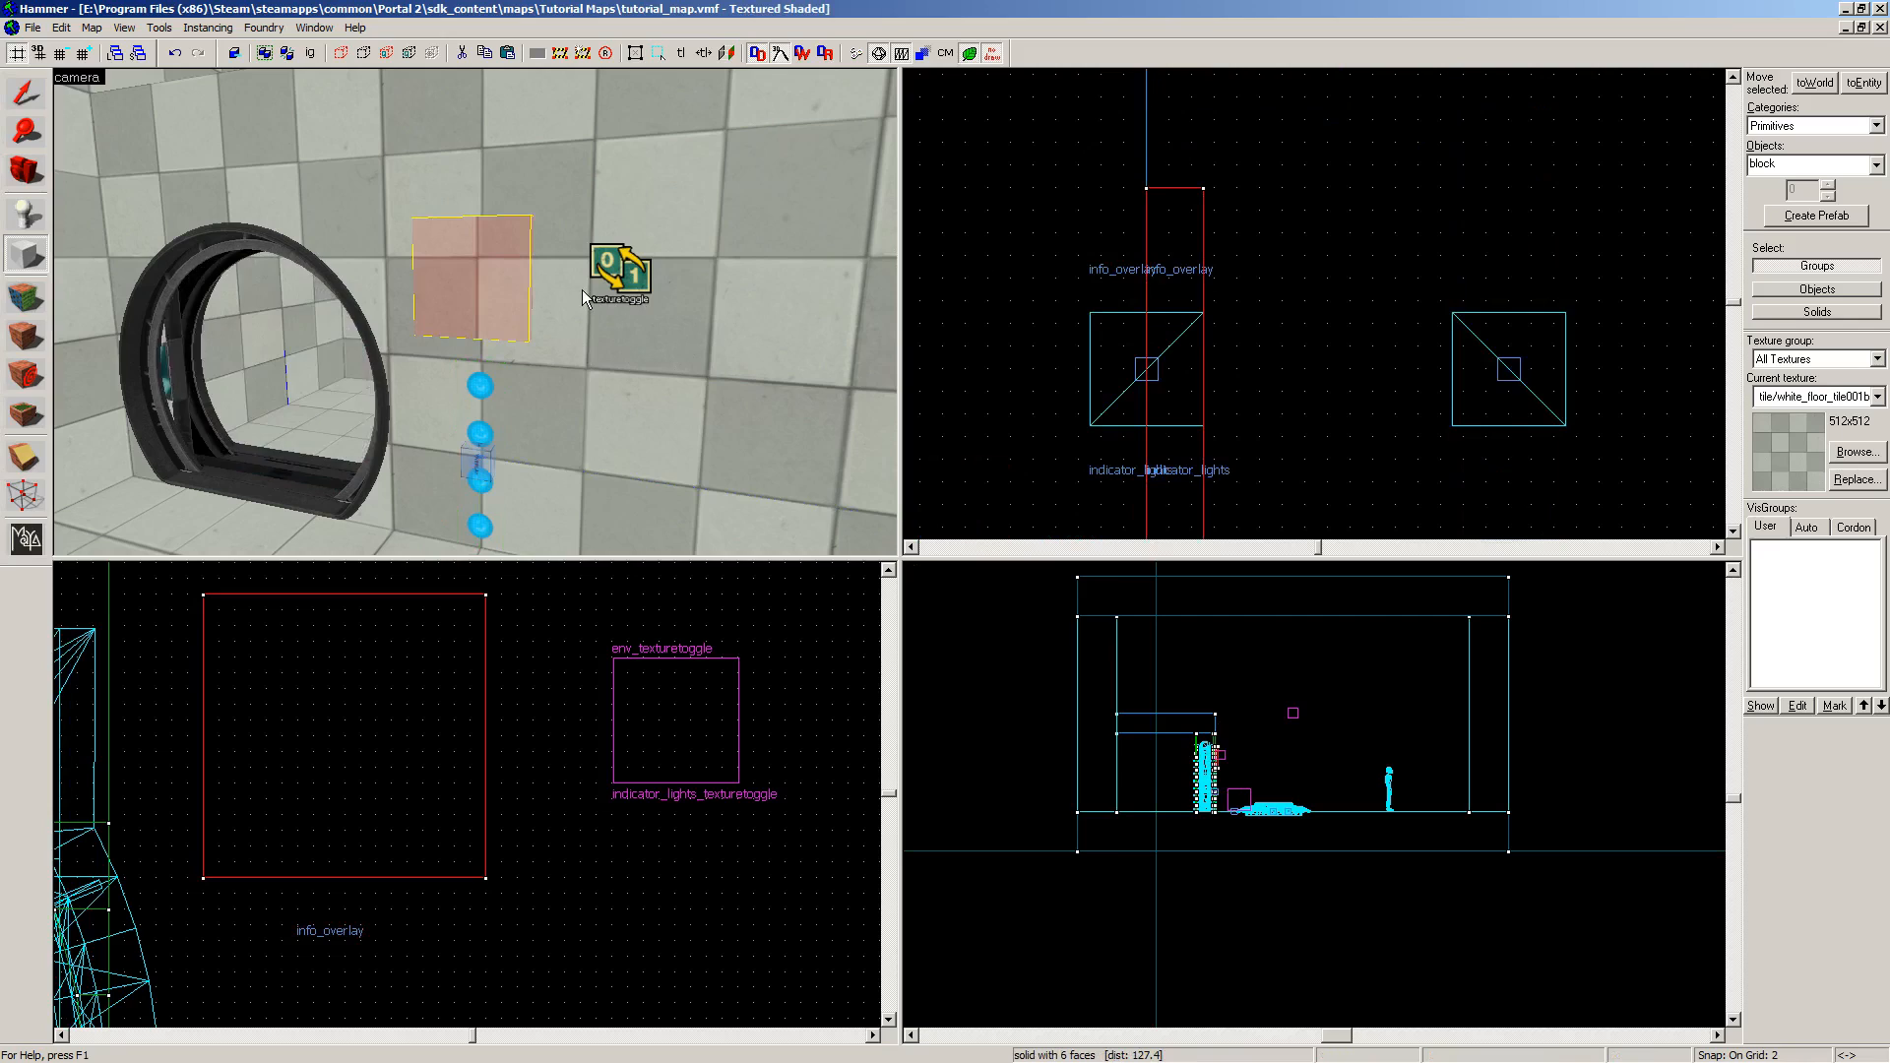
# Step: Move the new block 4 units sideways away from the door and check its position above the indicator lights
pyautogui.press('z')
pyautogui.press('w')
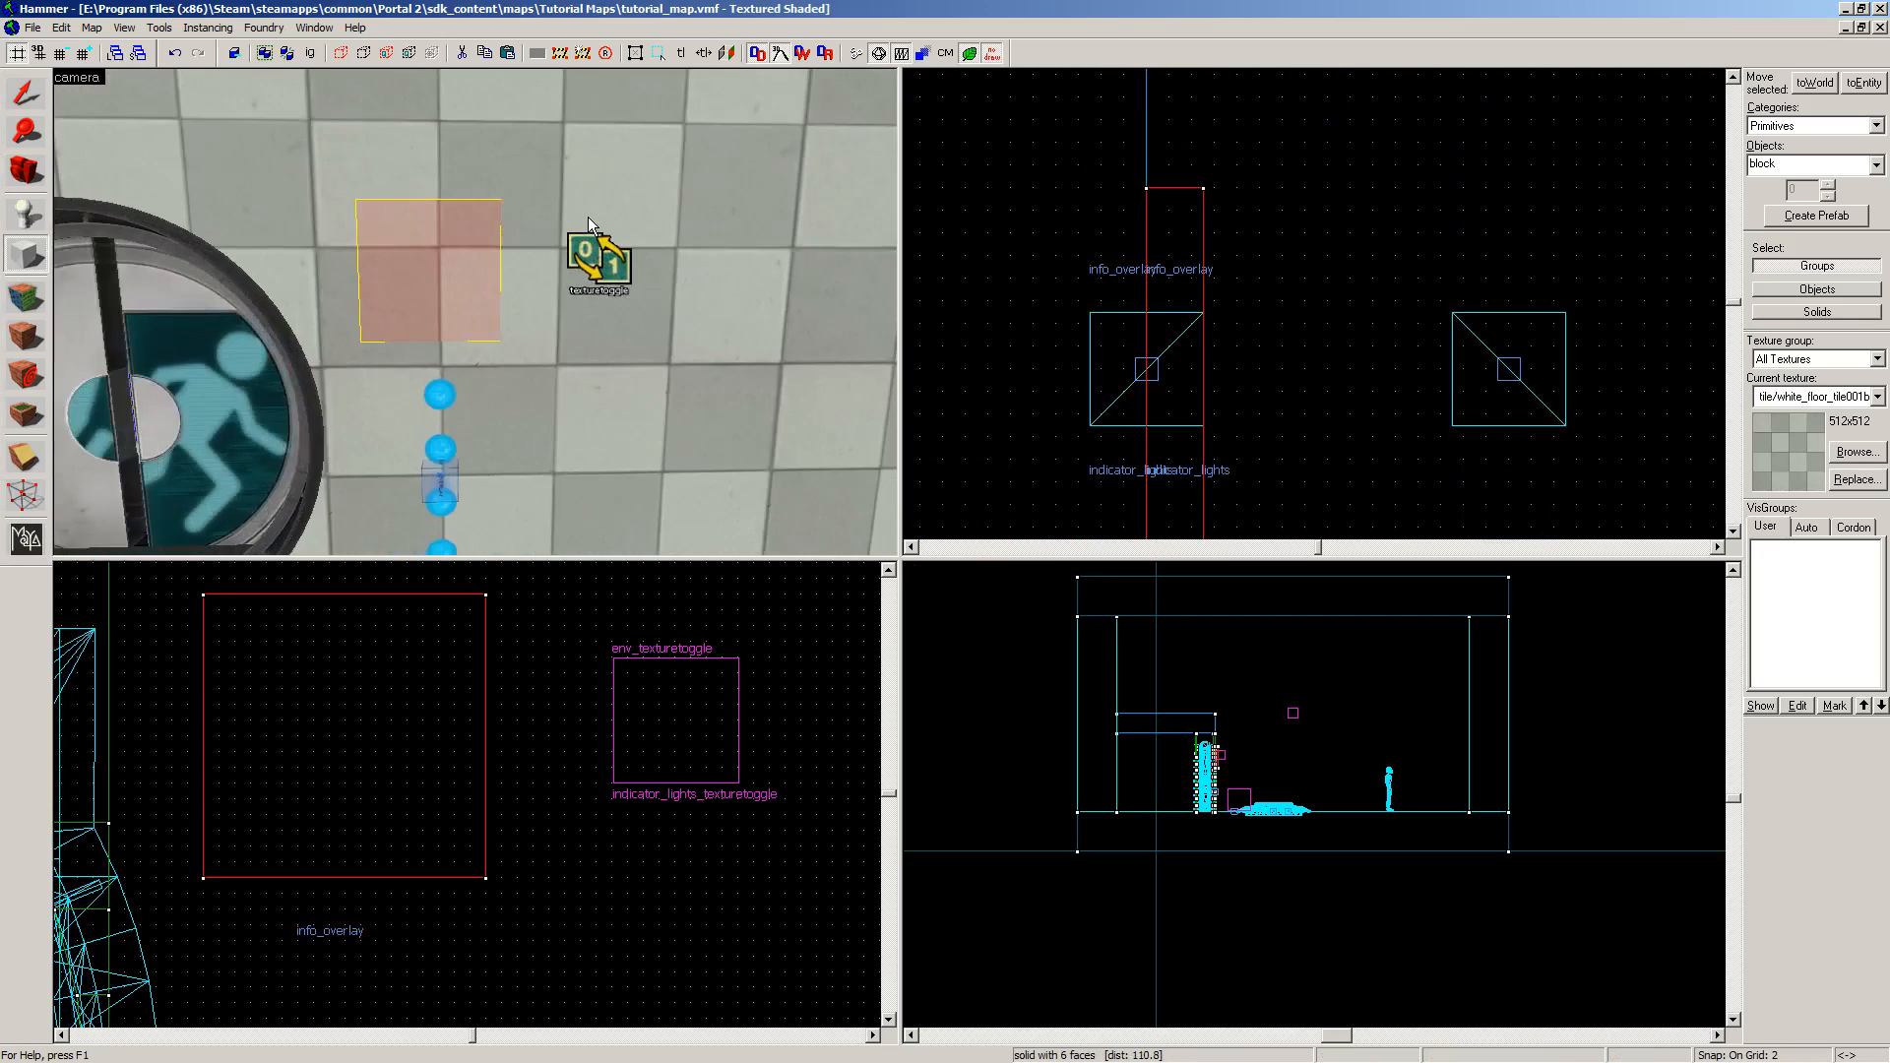
pyautogui.hotkey('shift', 's')
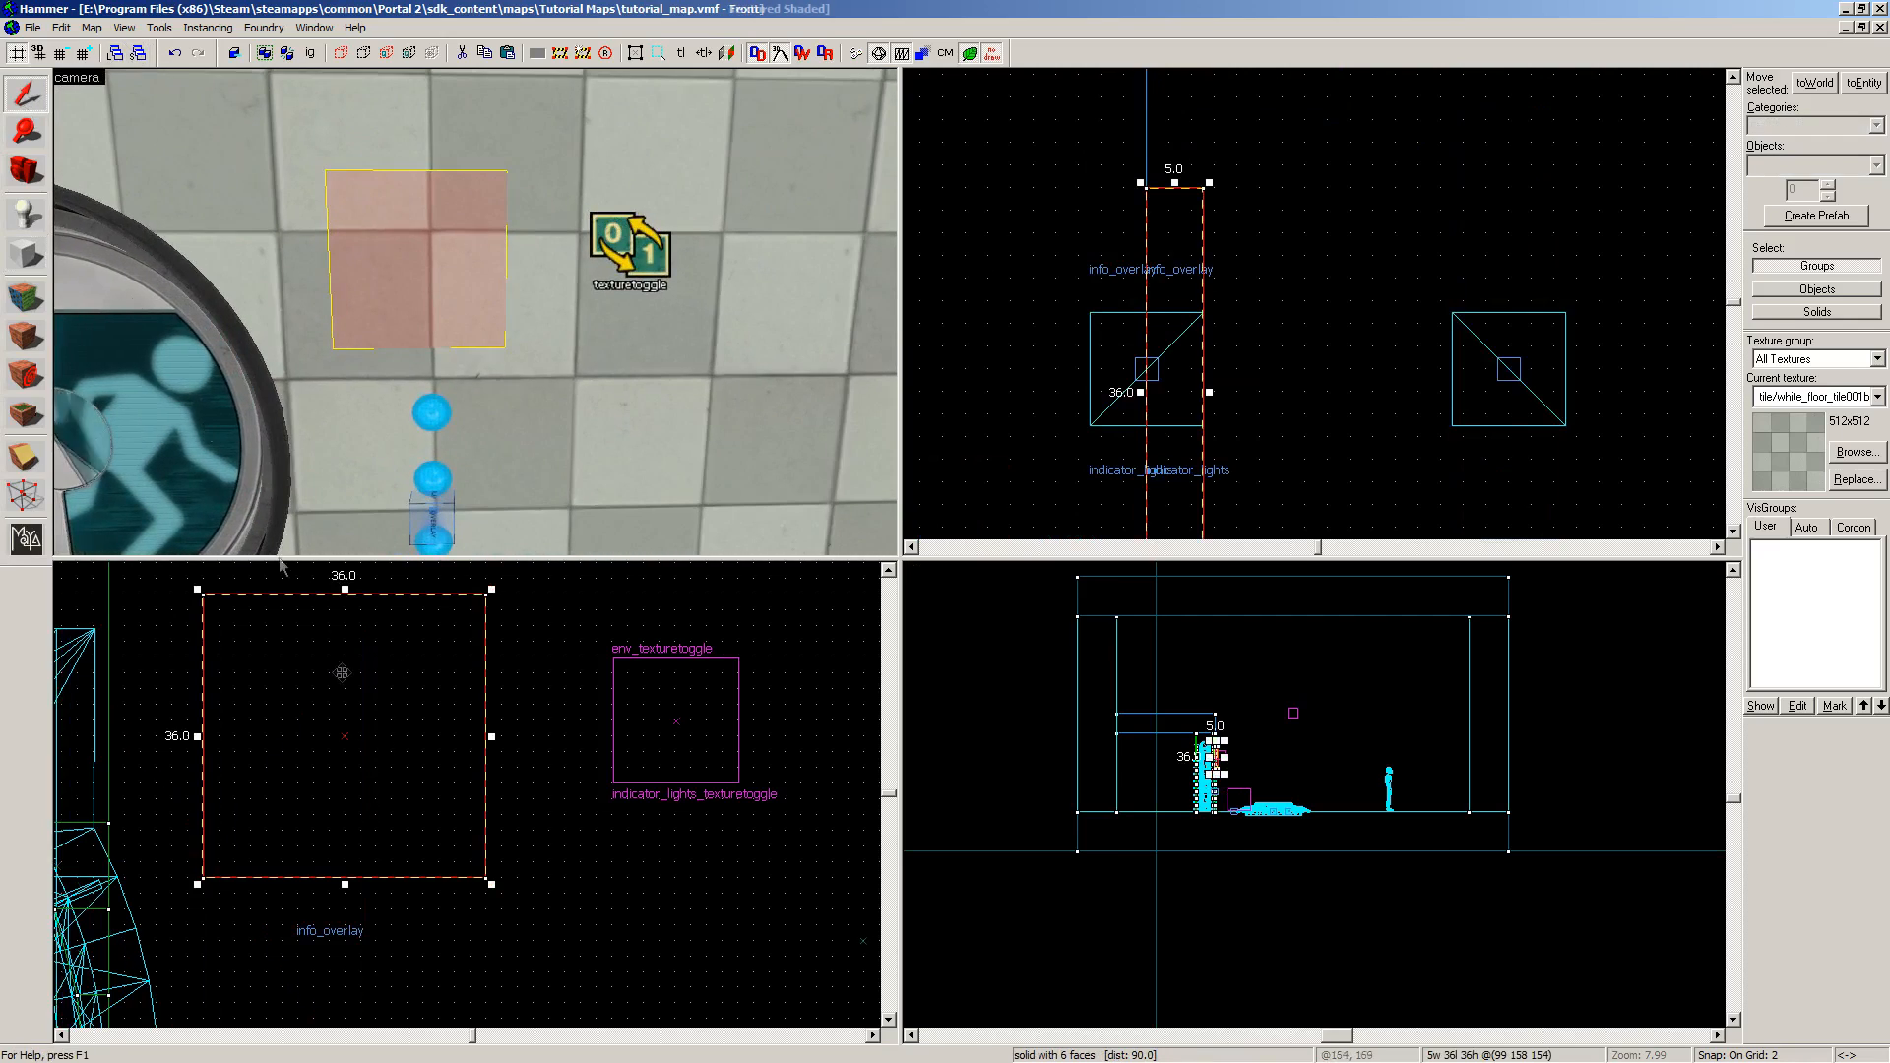
pyautogui.scroll(2, 348, 838)
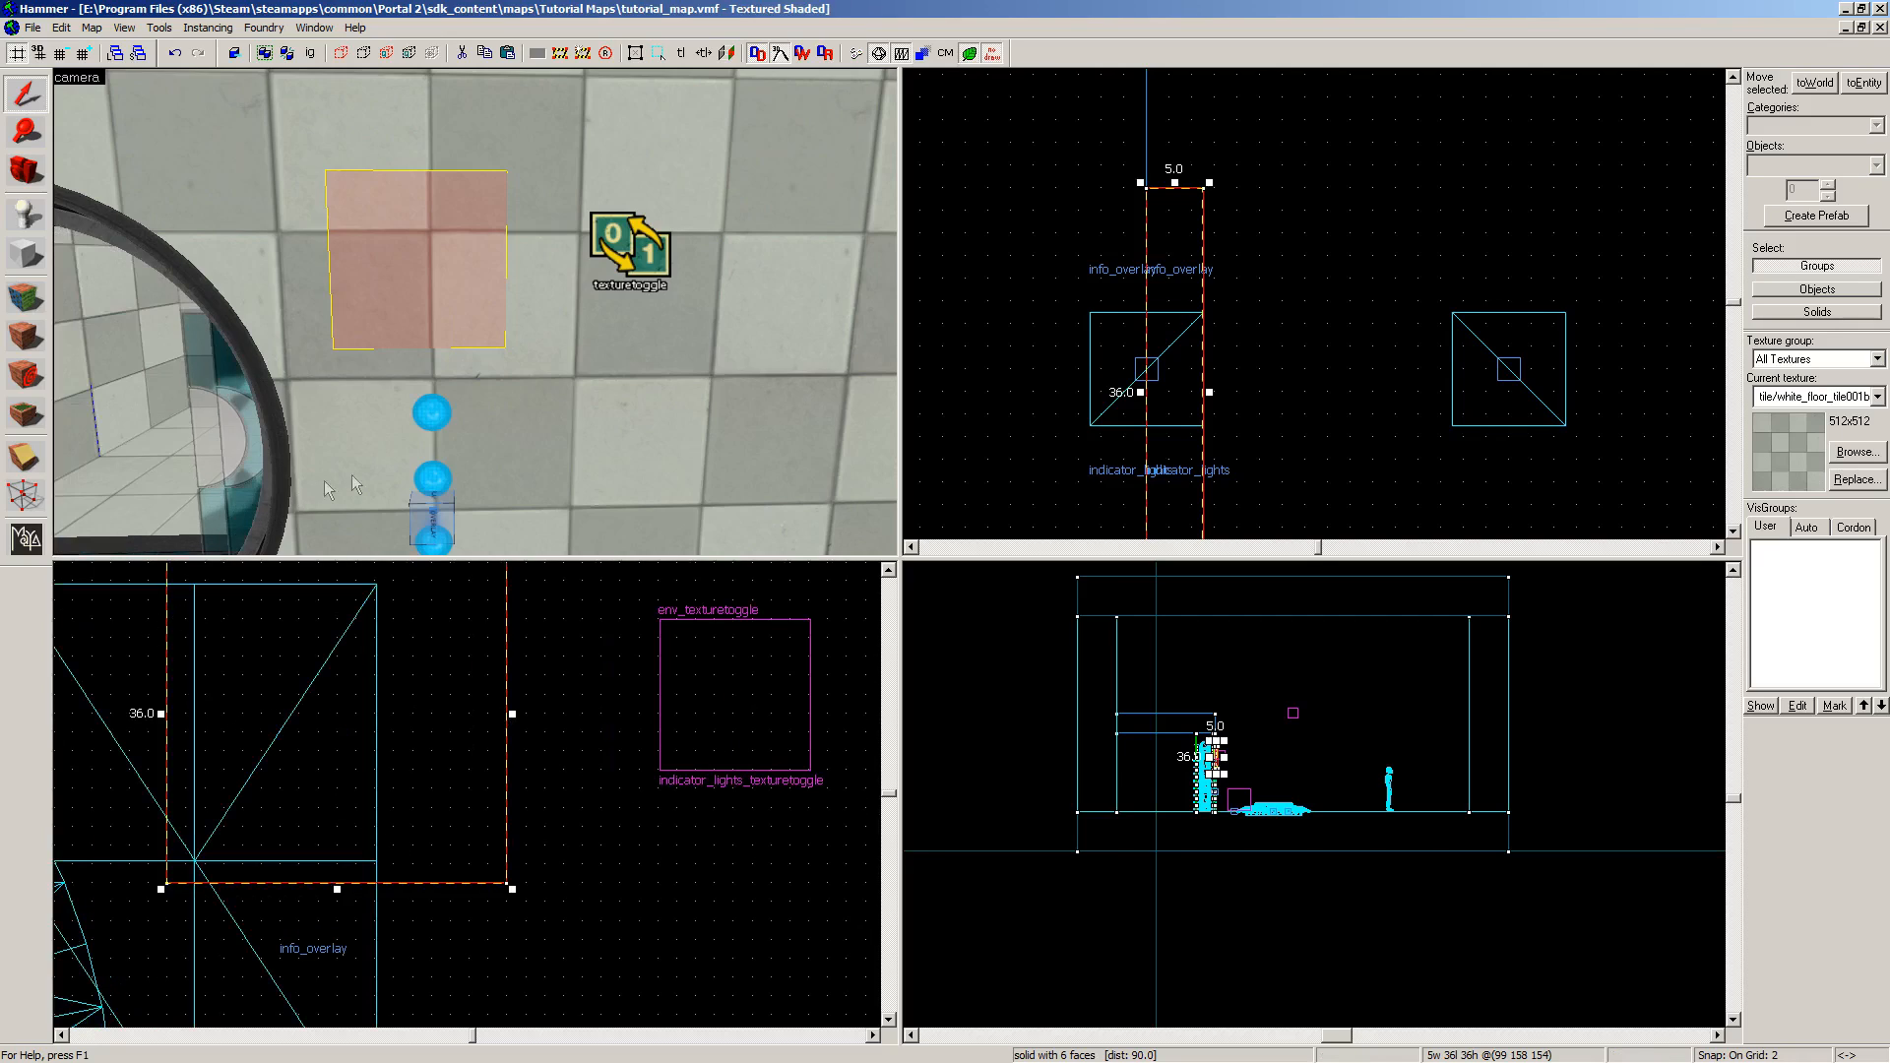
pyautogui.moveTo(412, 806)
pyautogui.mouseDown()
pyautogui.moveTo(456, 810)
pyautogui.moveTo(440, 807)
pyautogui.mouseUp()
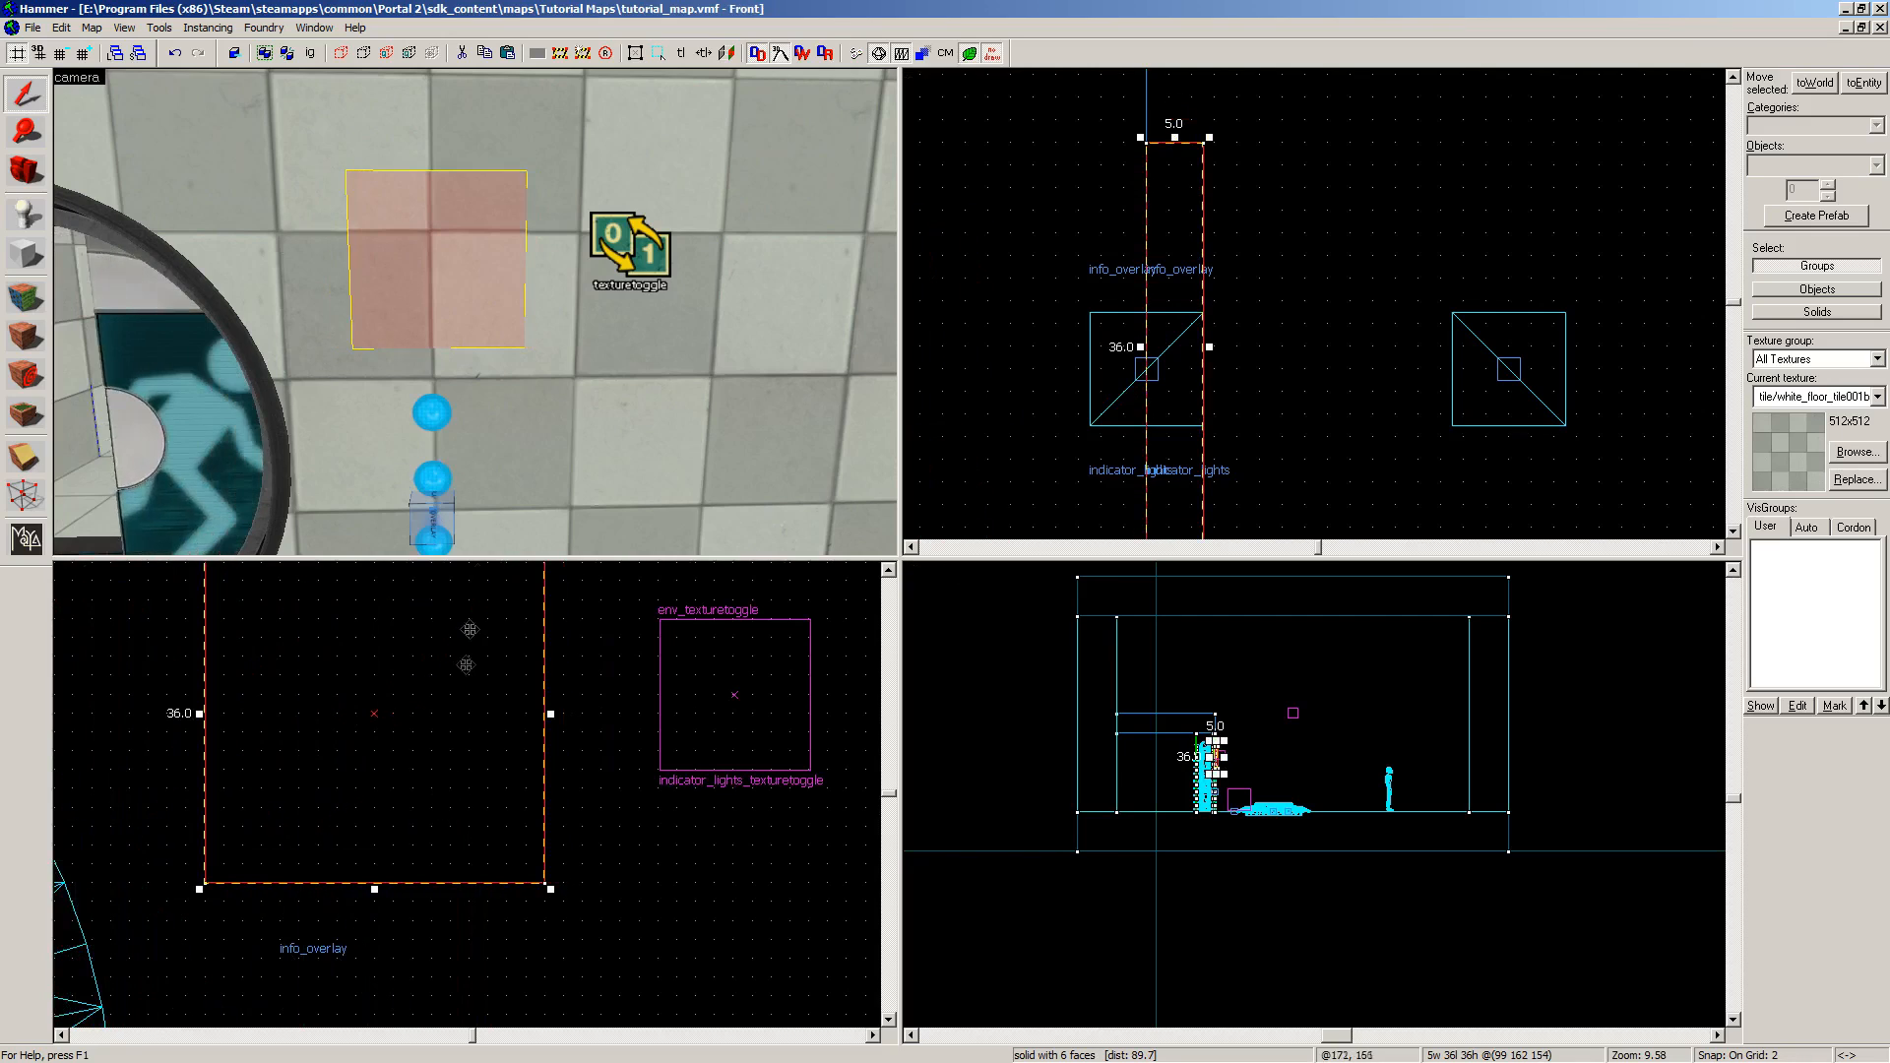
pyautogui.press('z')
pyautogui.press('s')
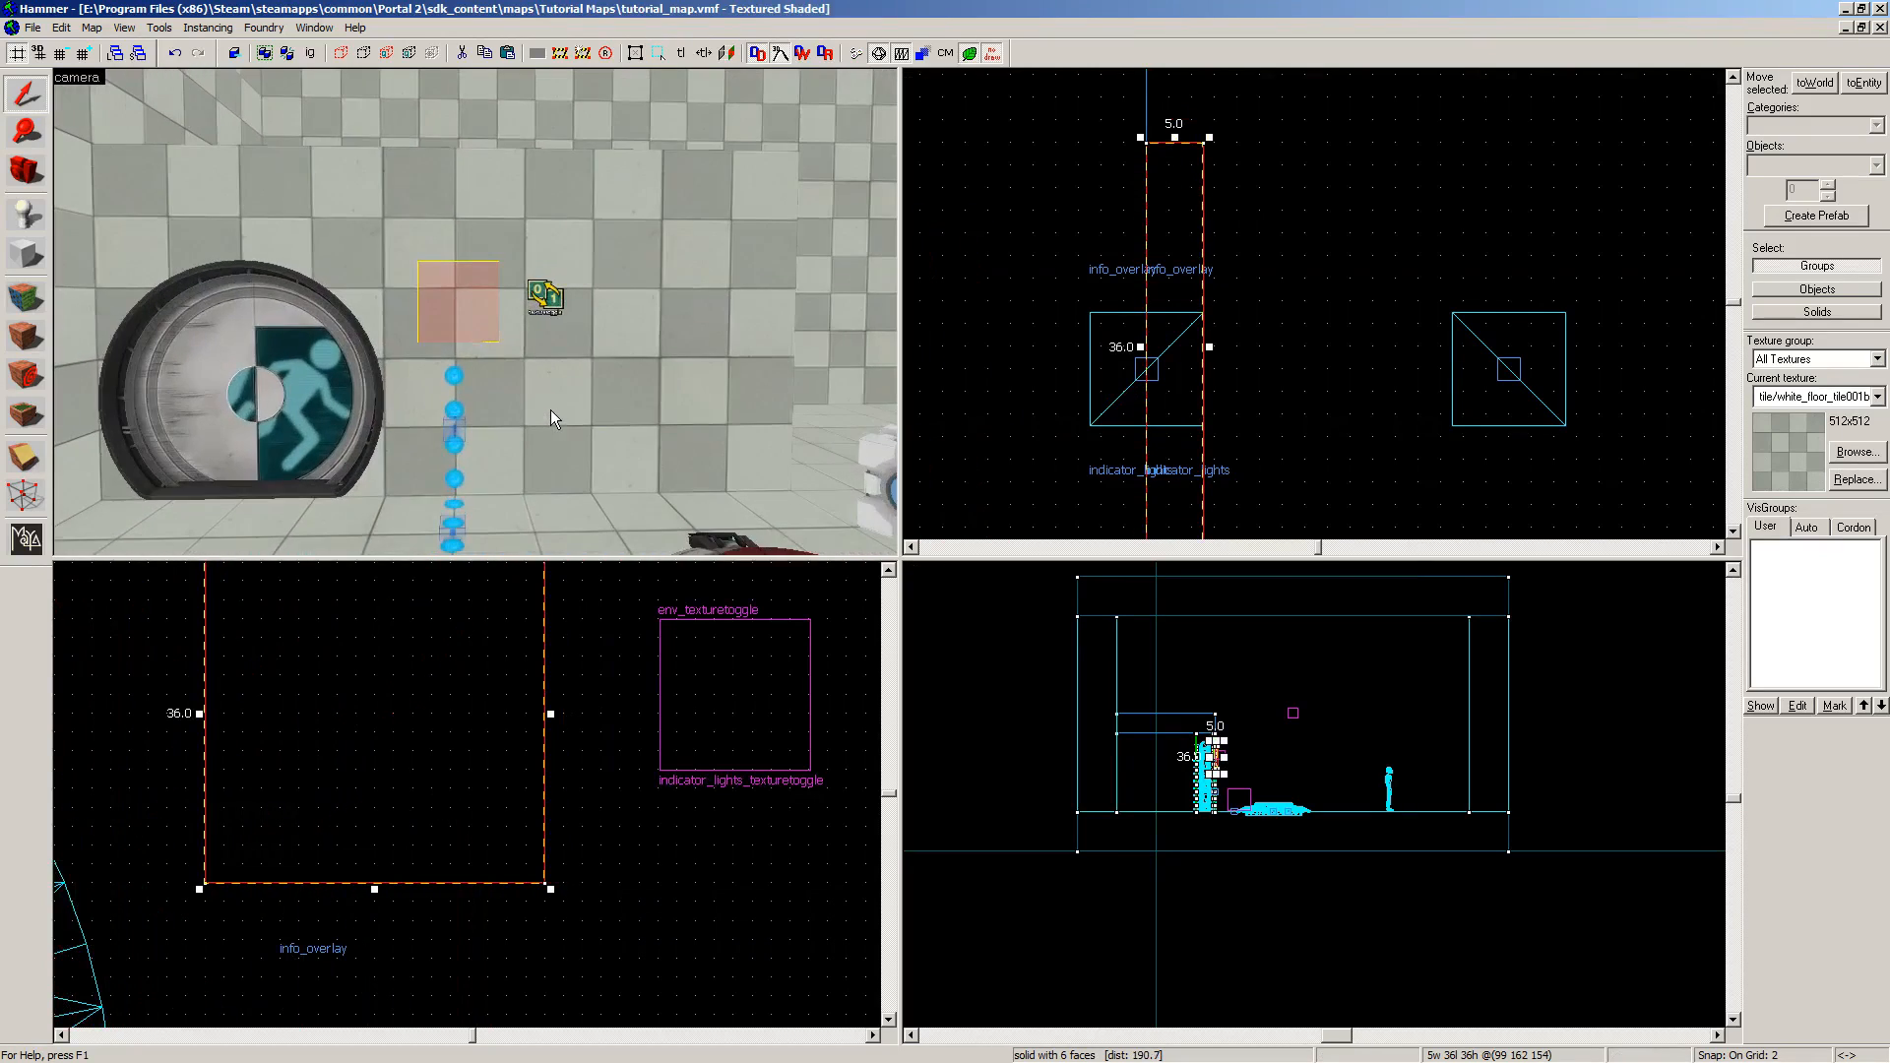
pyautogui.press('w')
pyautogui.press('z')
pyautogui.moveTo(330, 906); pyautogui.dragTo(528, 793, button='middle')
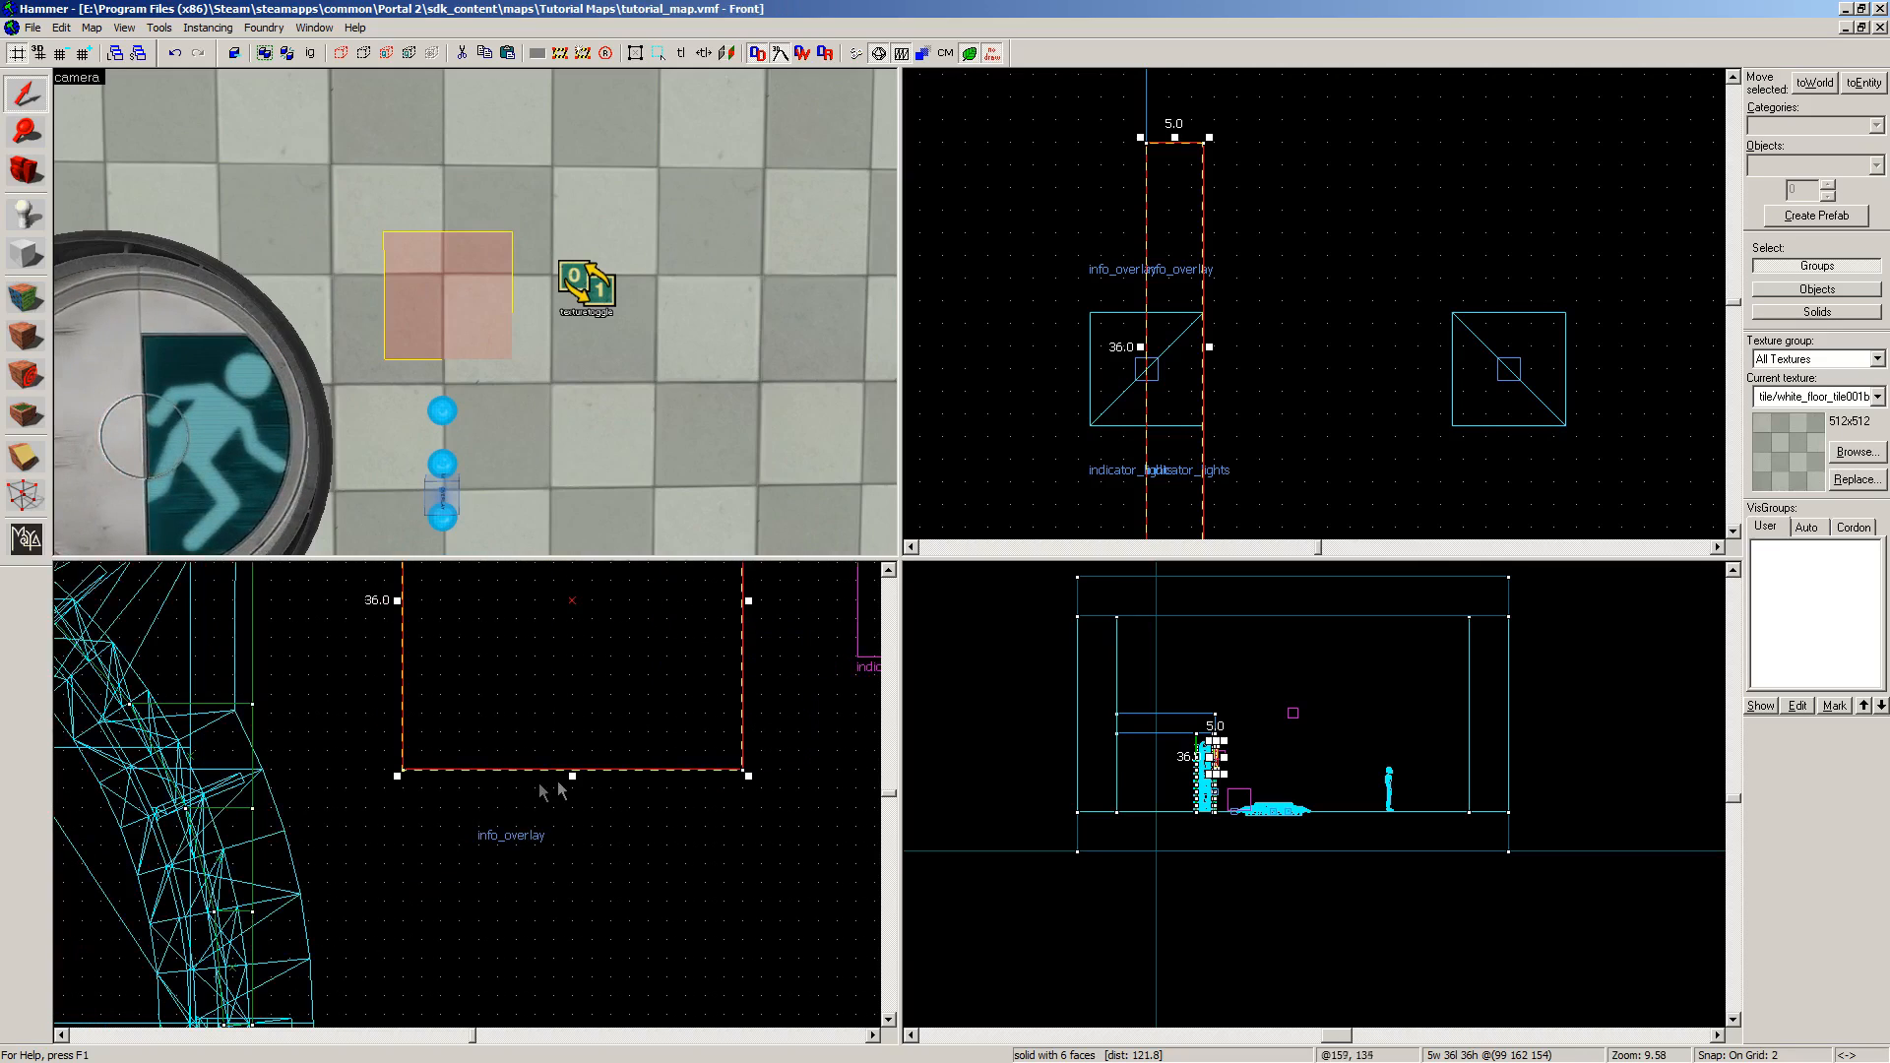
# Step: Reduce the grid to 1 and move the block 7 units down and 1 unit towards the door, directly above the indicator lights
pyautogui.press(']')
pyautogui.moveTo(603, 718)
pyautogui.mouseDown()
pyautogui.moveTo(561, 710)
pyautogui.moveTo(572, 767)
pyautogui.mouseUp()
pyautogui.press('[')
pyautogui.press('[')
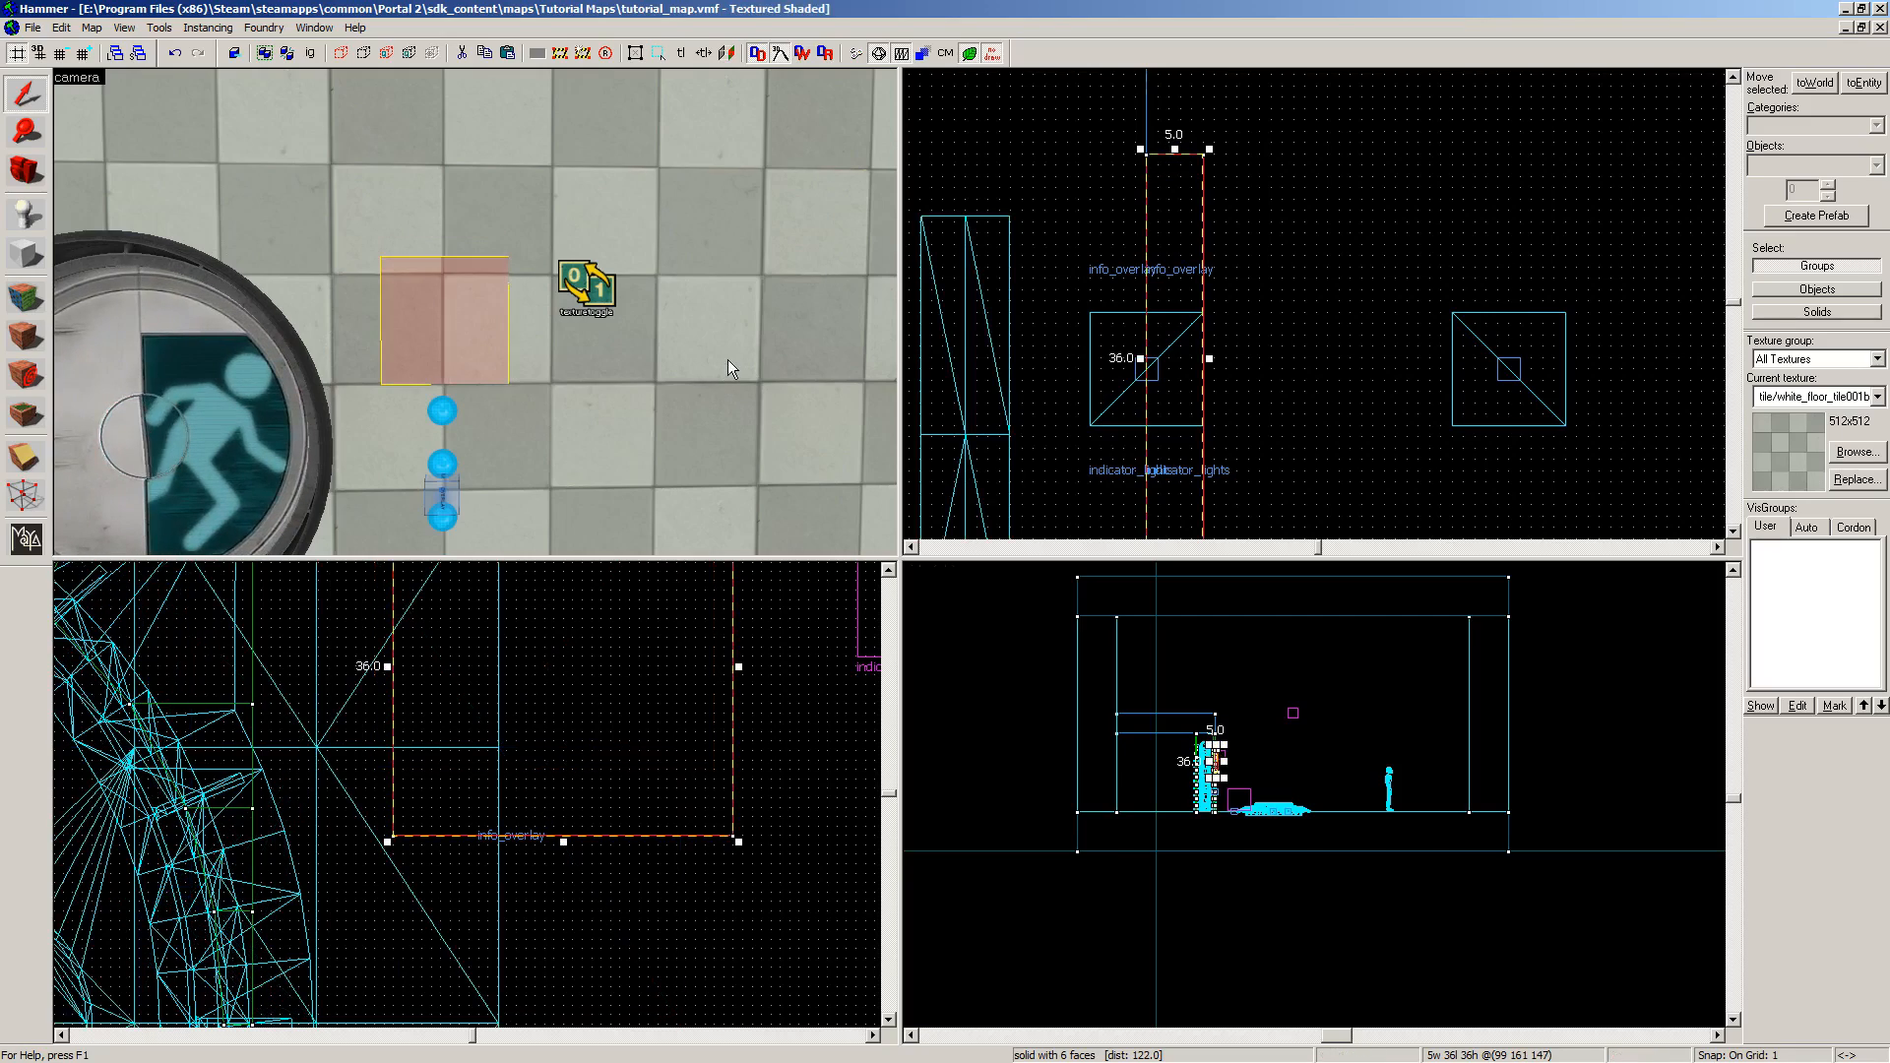
# Step: Examine the block's fit on the wall from farther away and up close, and select the block again
pyautogui.click(626, 337)
pyautogui.press('z')
pyautogui.press('s')
pyautogui.press('z')
pyautogui.click(544, 181)
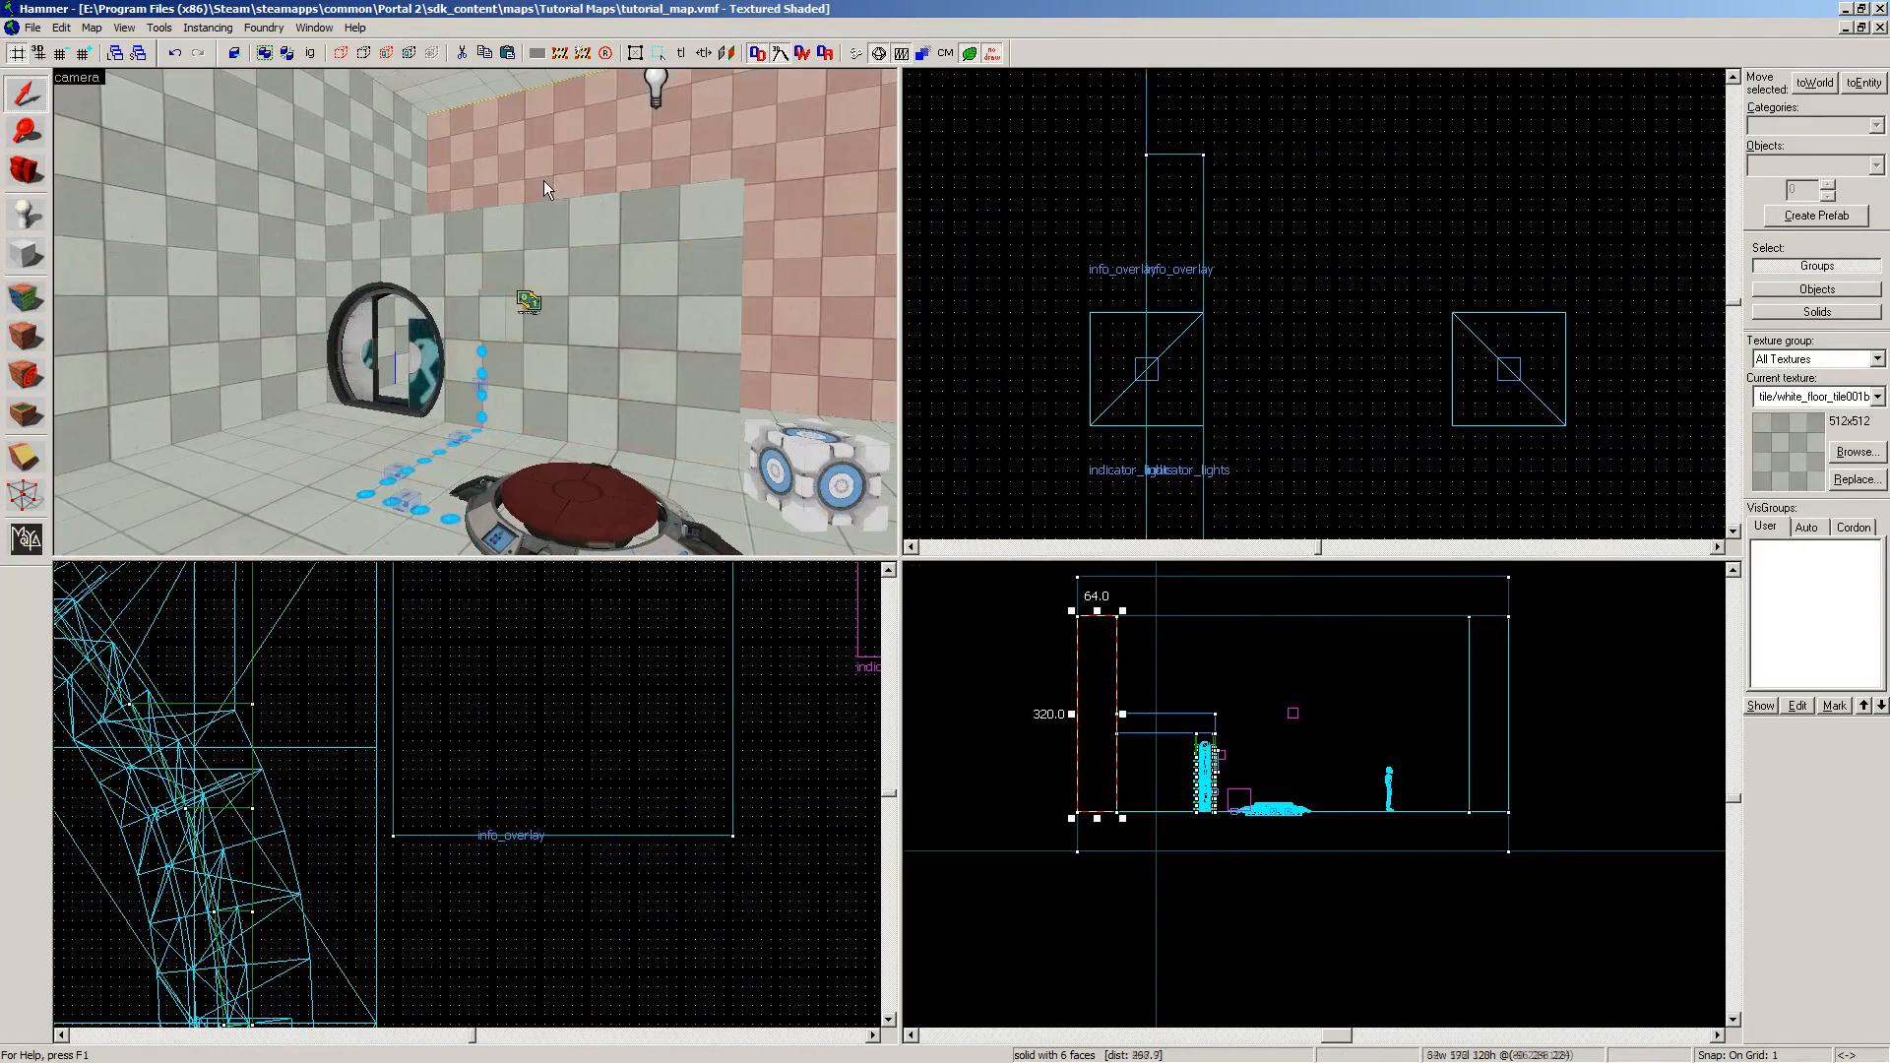
pyautogui.press('w')
pyautogui.press('w')
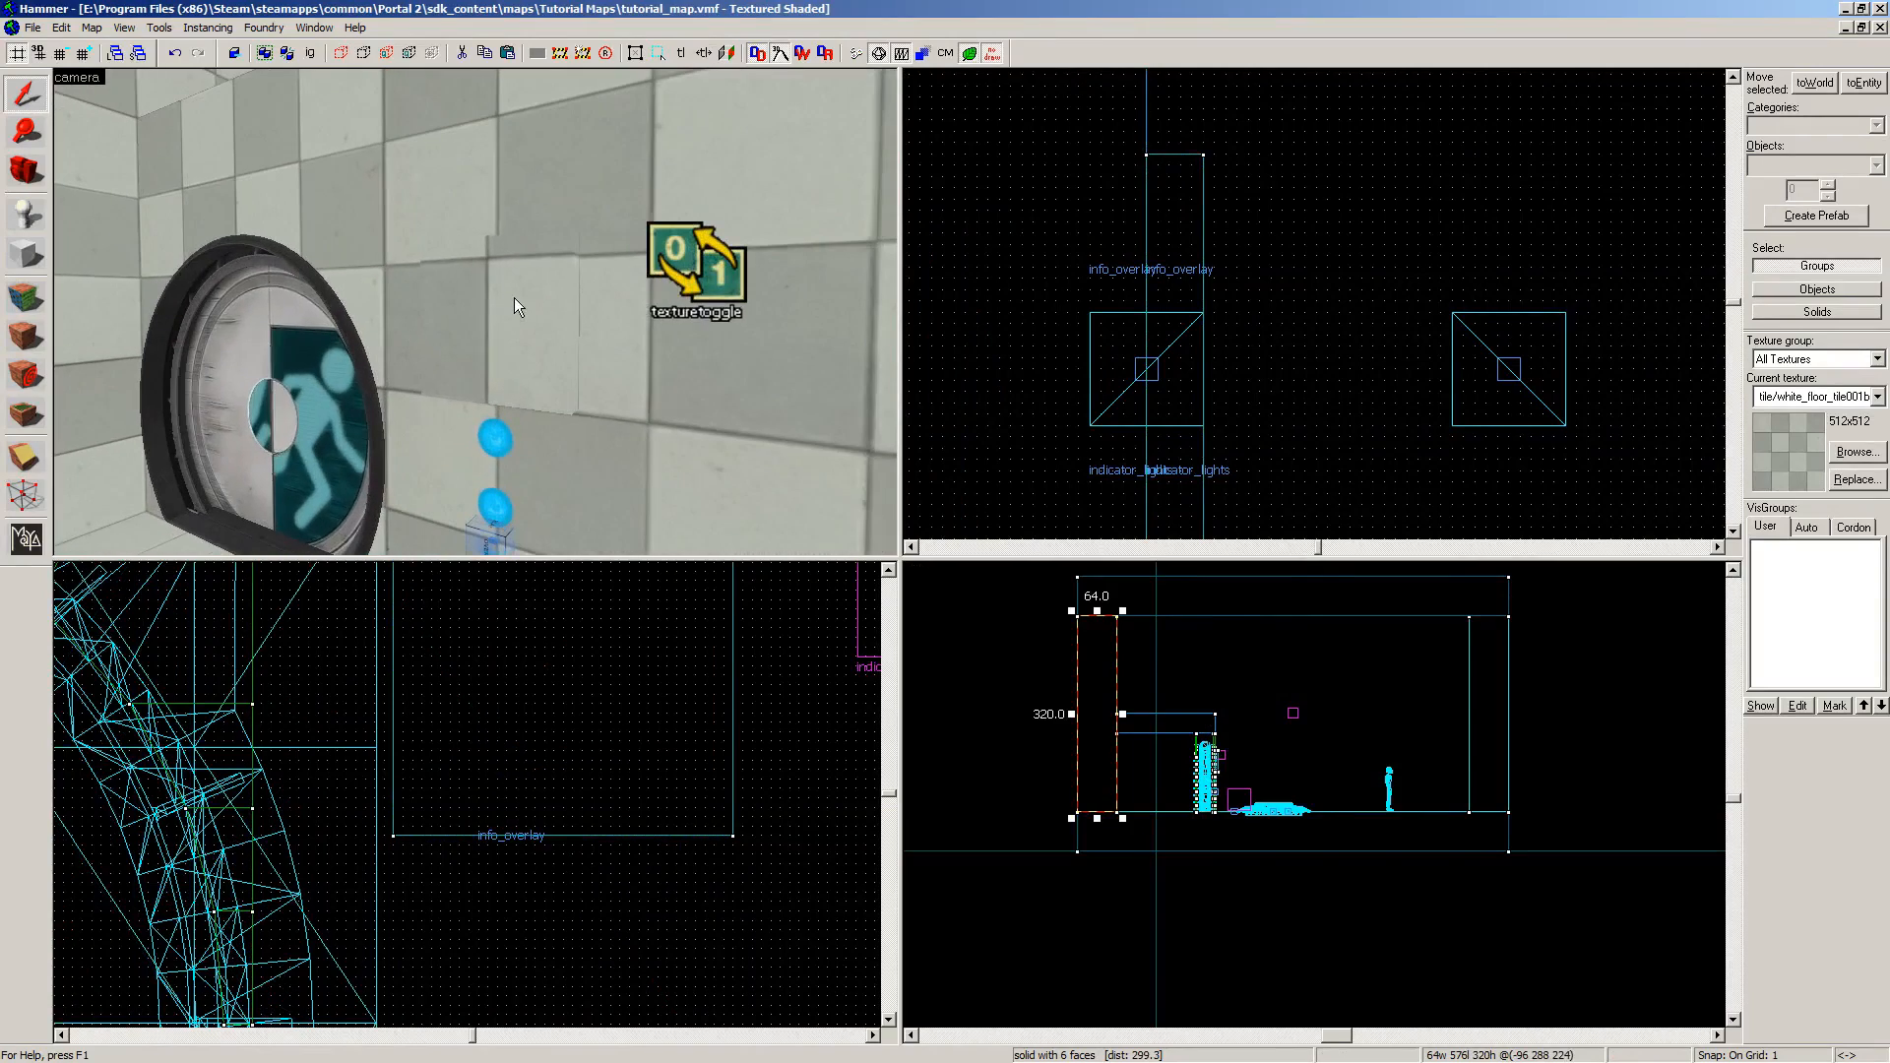
pyautogui.click(514, 298)
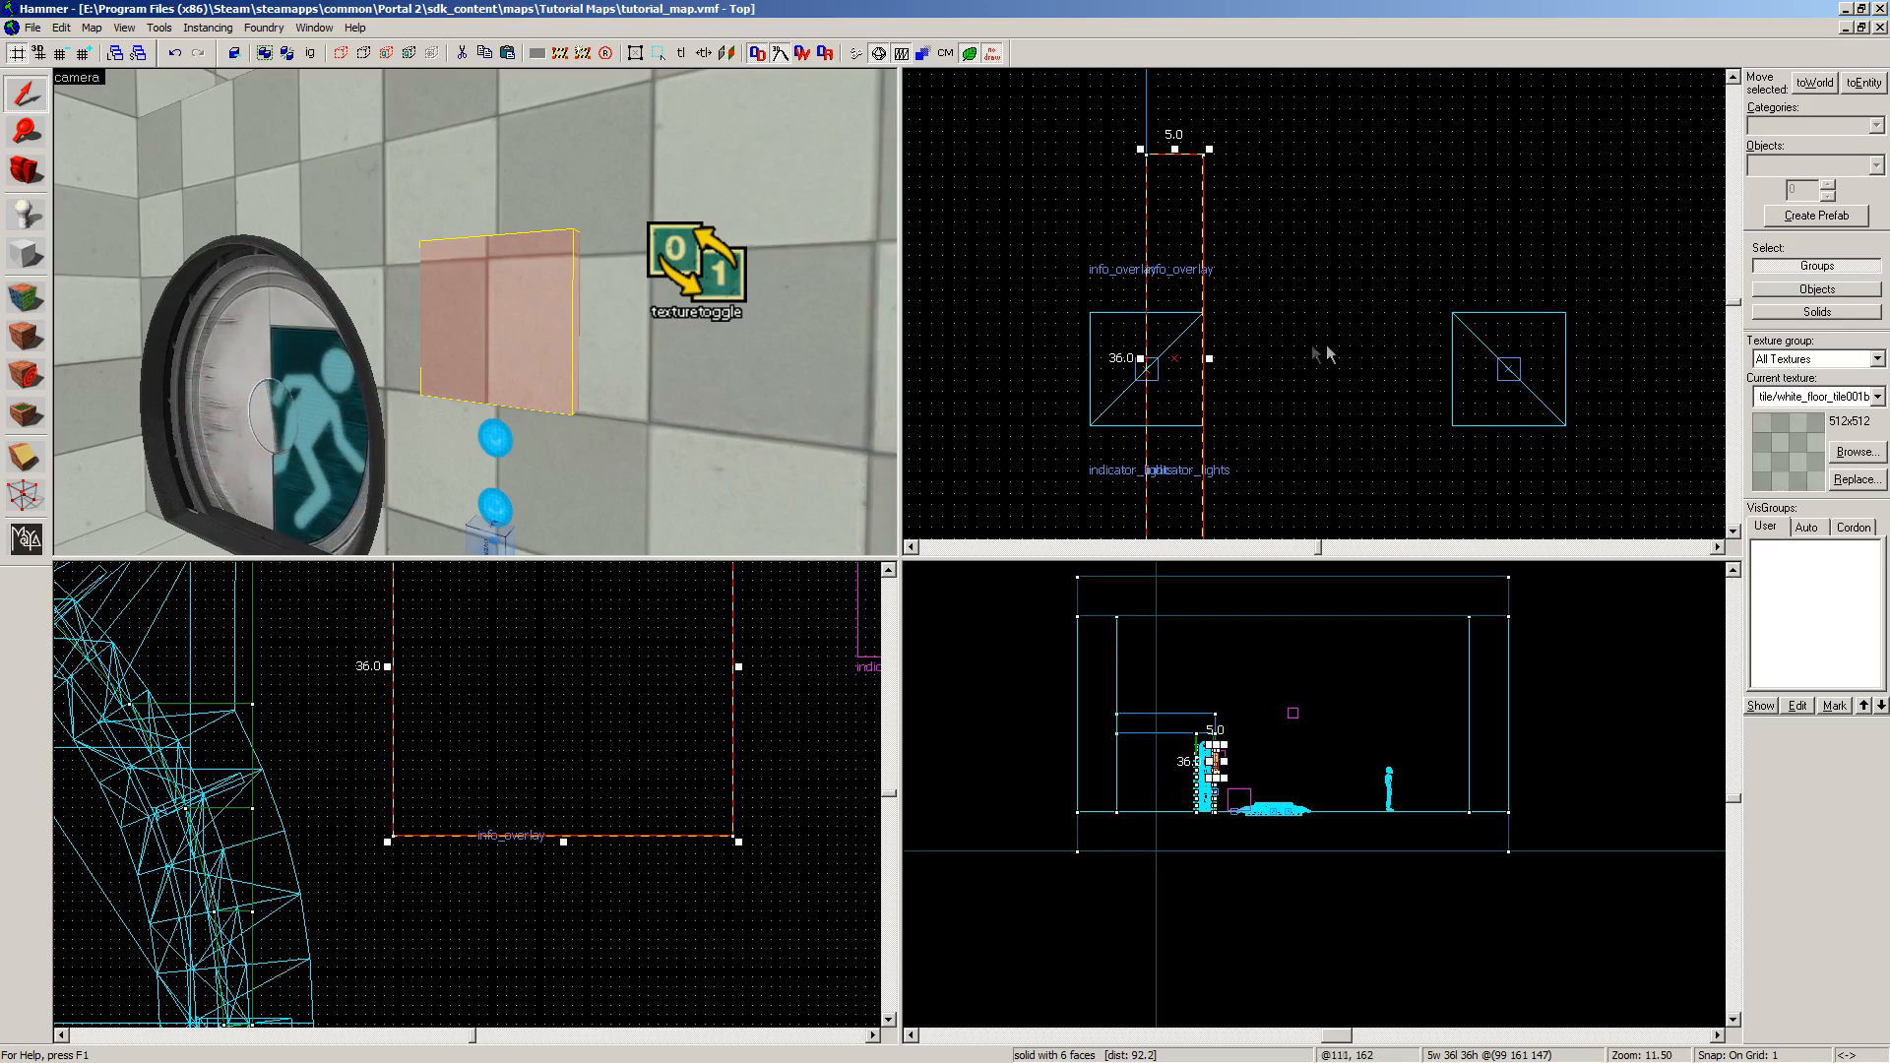
# Step: Browse all available textures instead of only the used ones and filter them for "tick"
pyautogui.click(1854, 454)
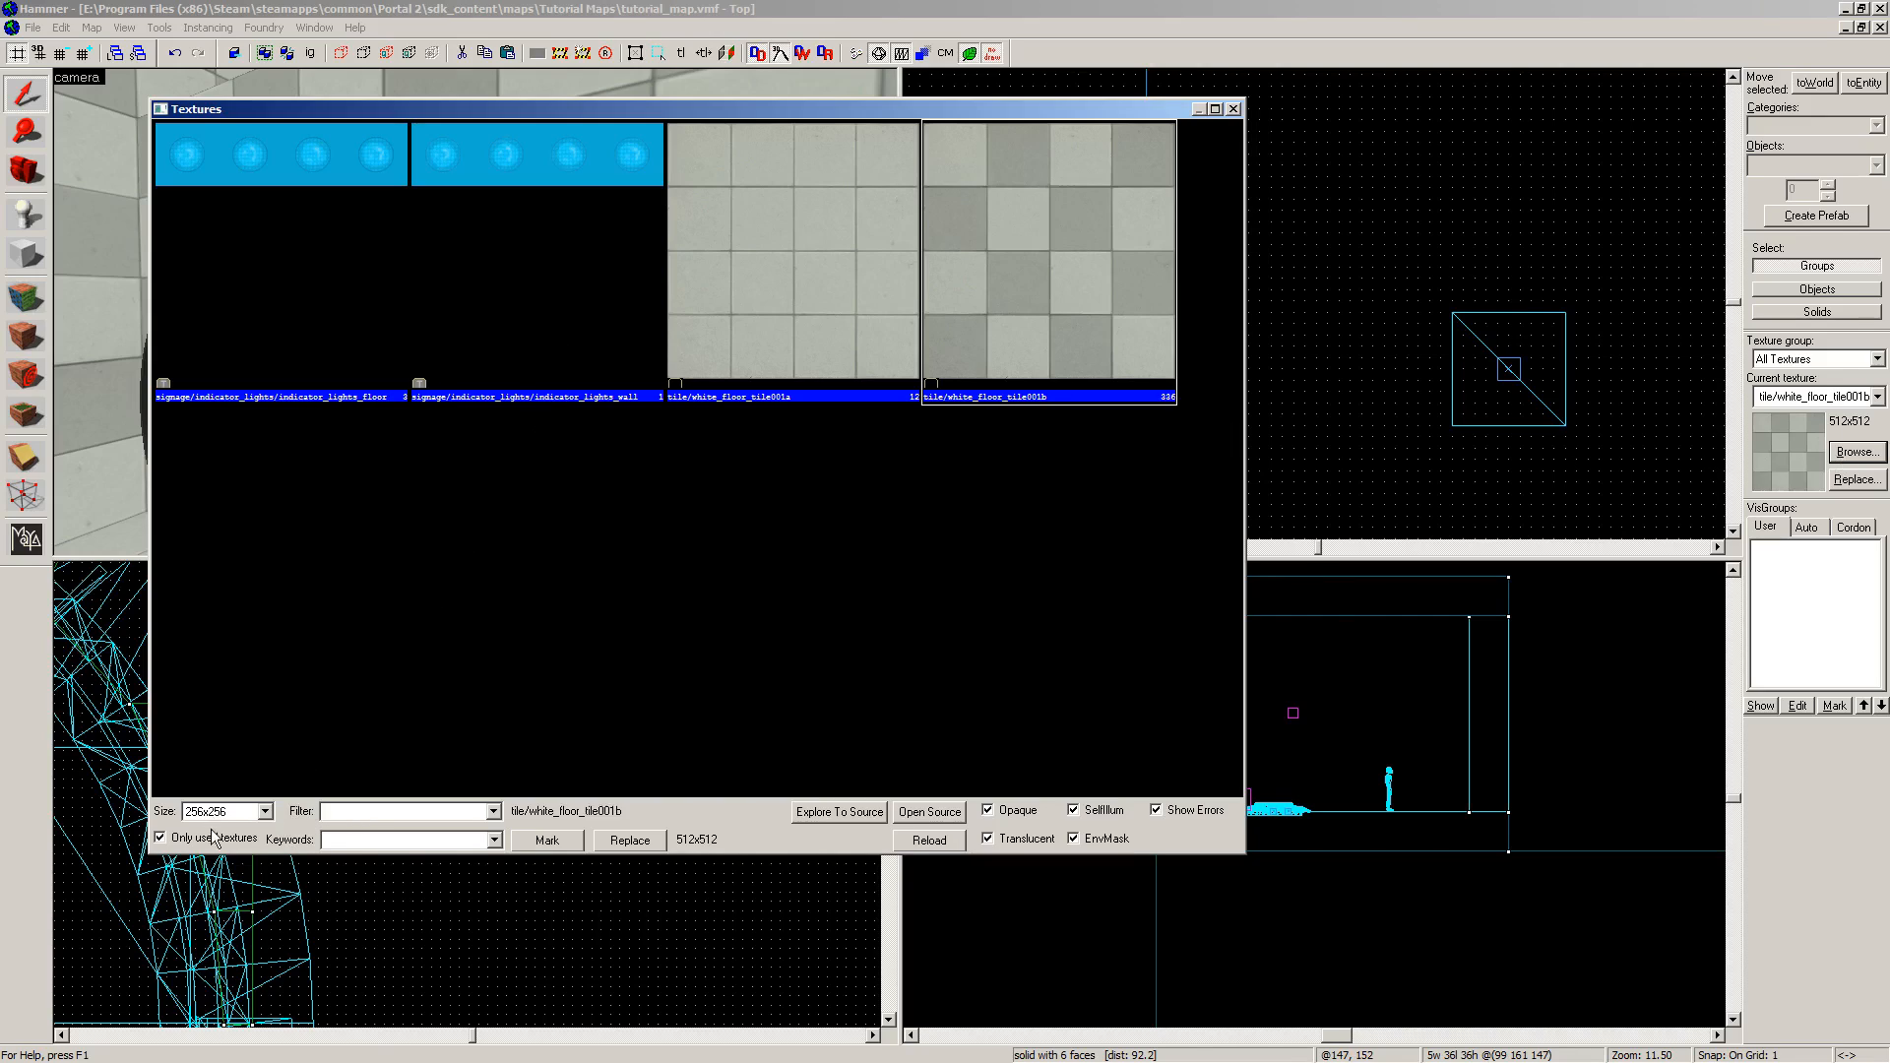
pyautogui.click(161, 838)
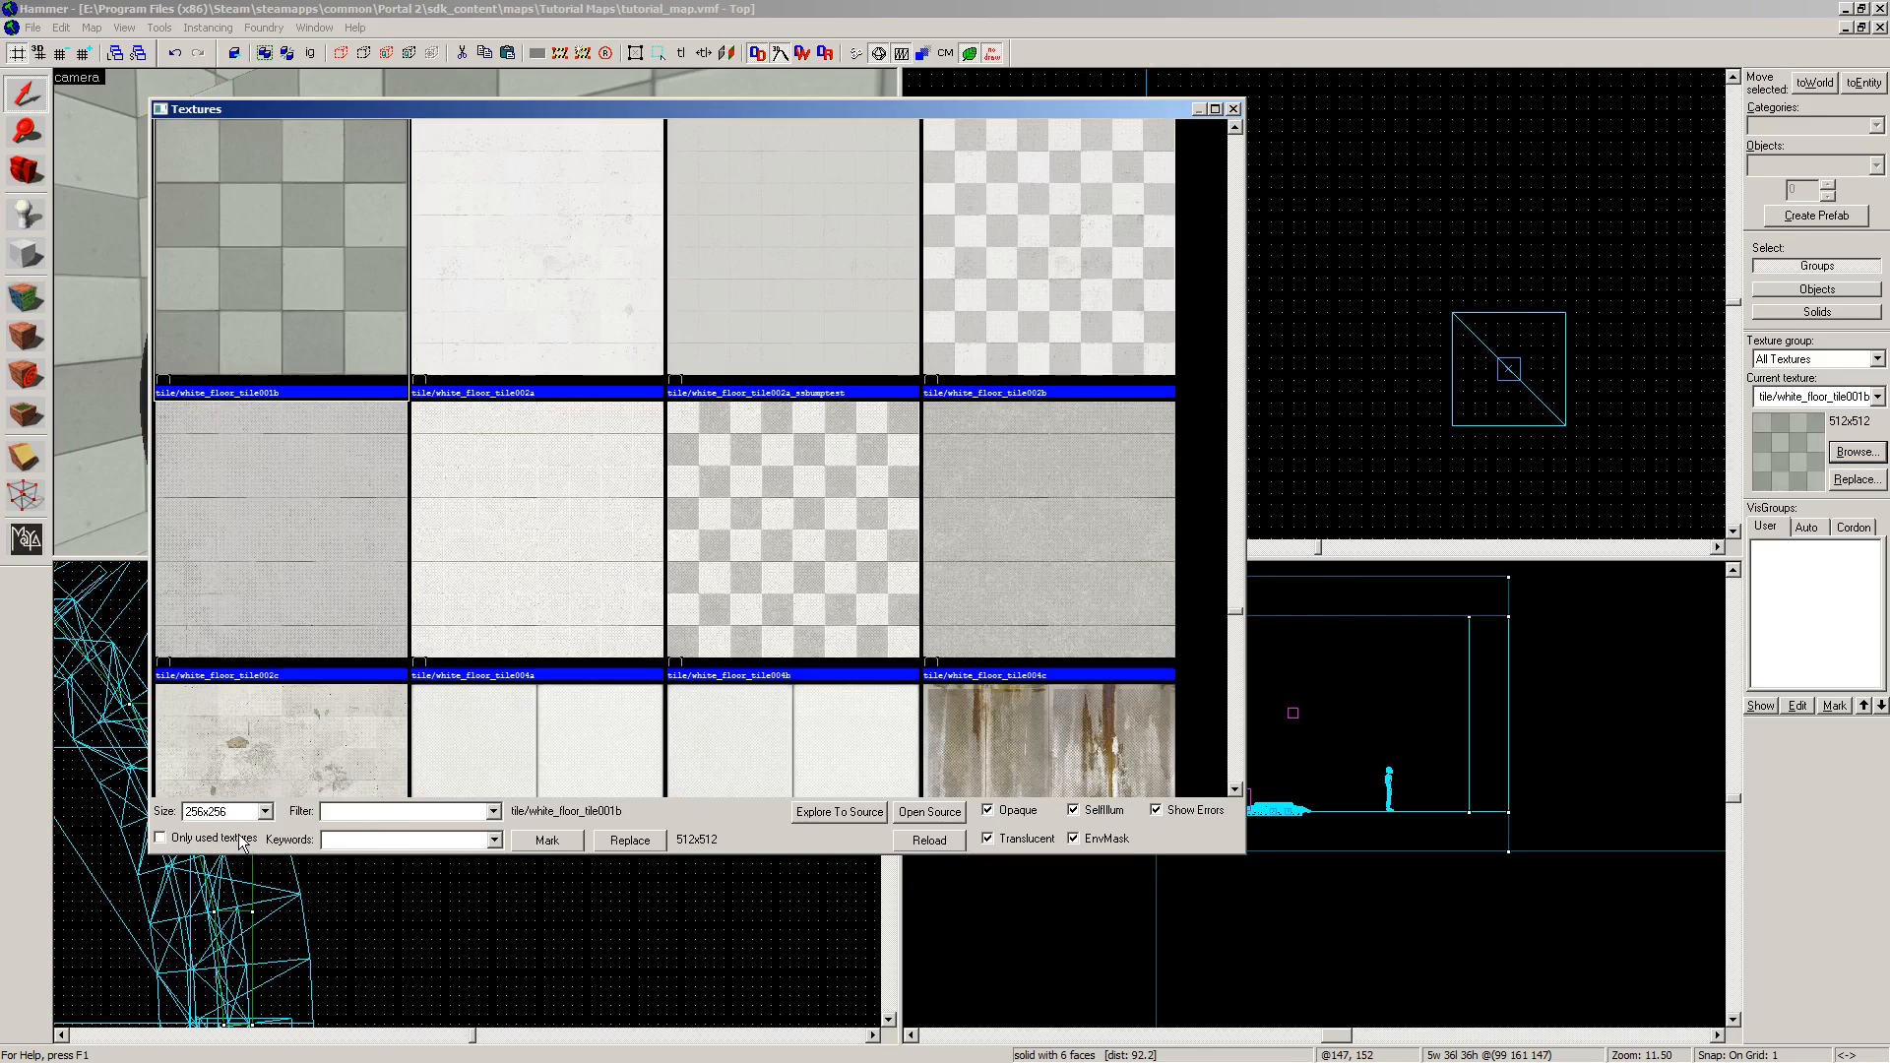
pyautogui.click(384, 810)
pyautogui.write('tik')
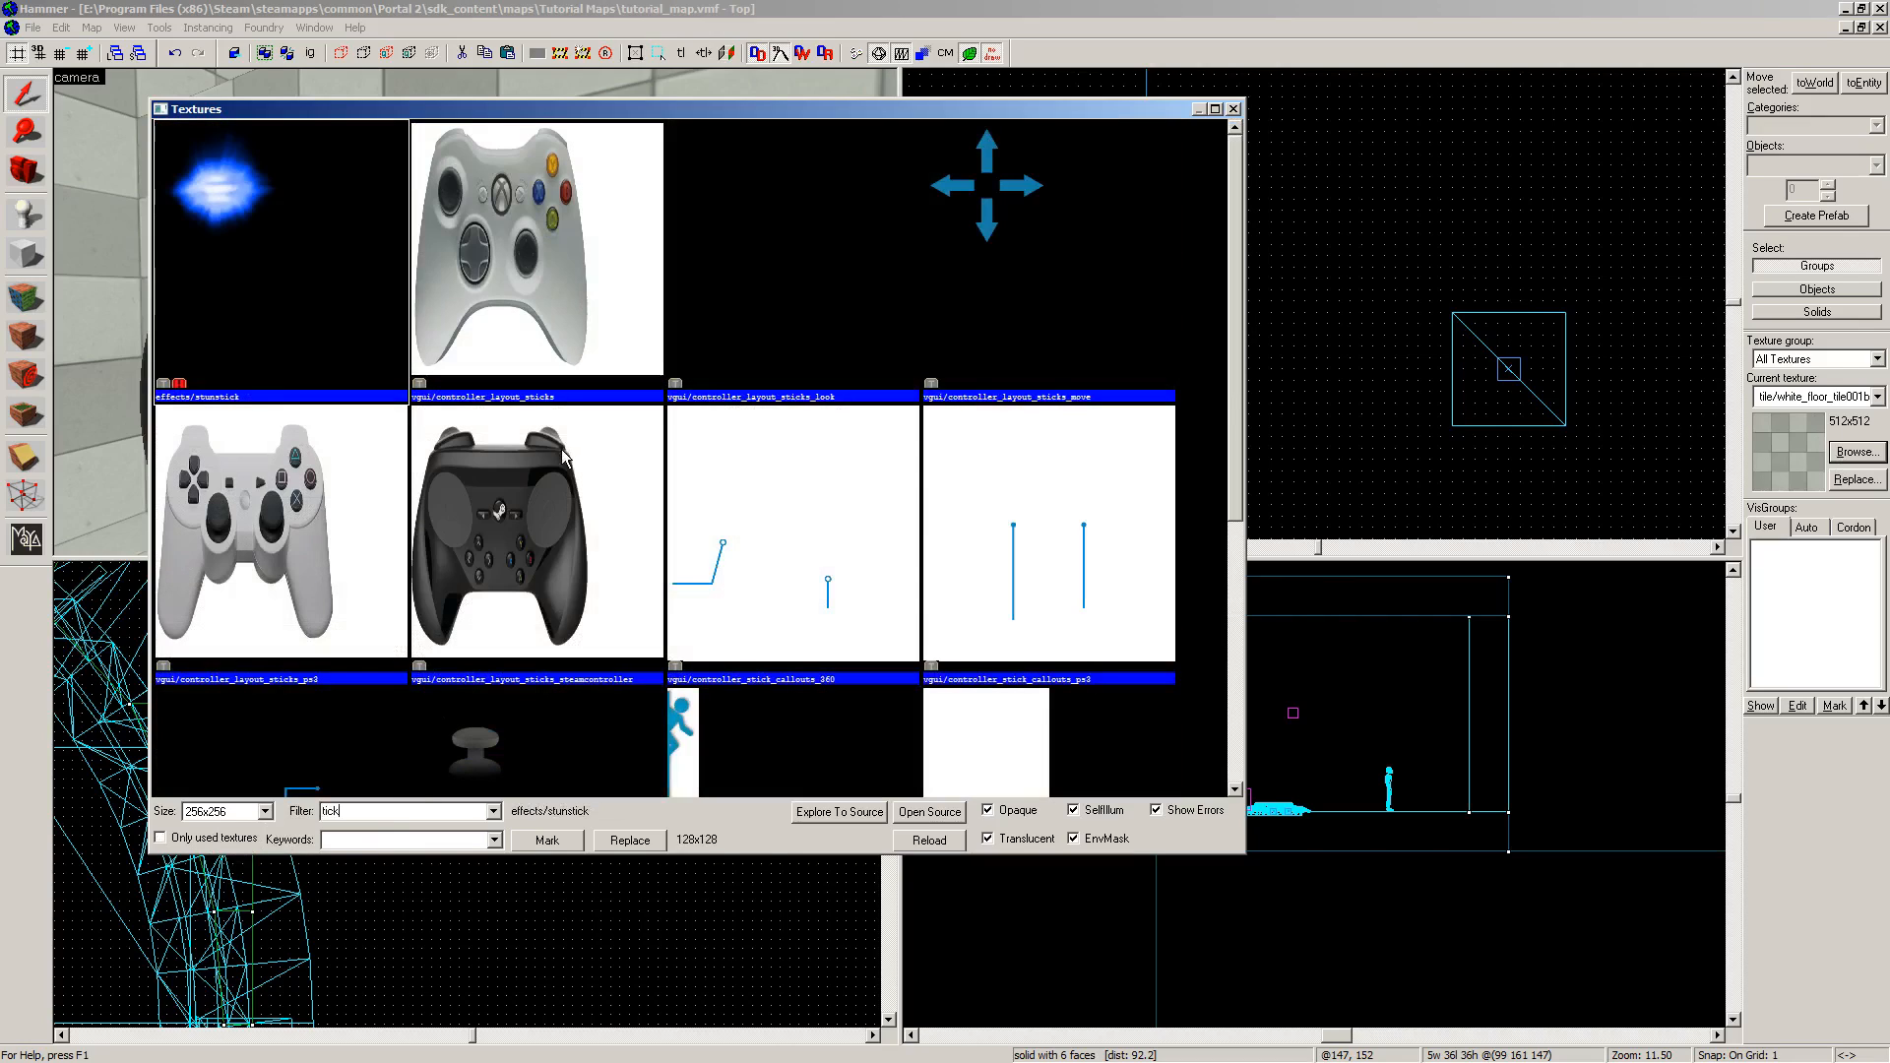
pyautogui.click(560, 445)
pyautogui.scroll(-3, 560, 441)
pyautogui.scroll(3, 528, 520)
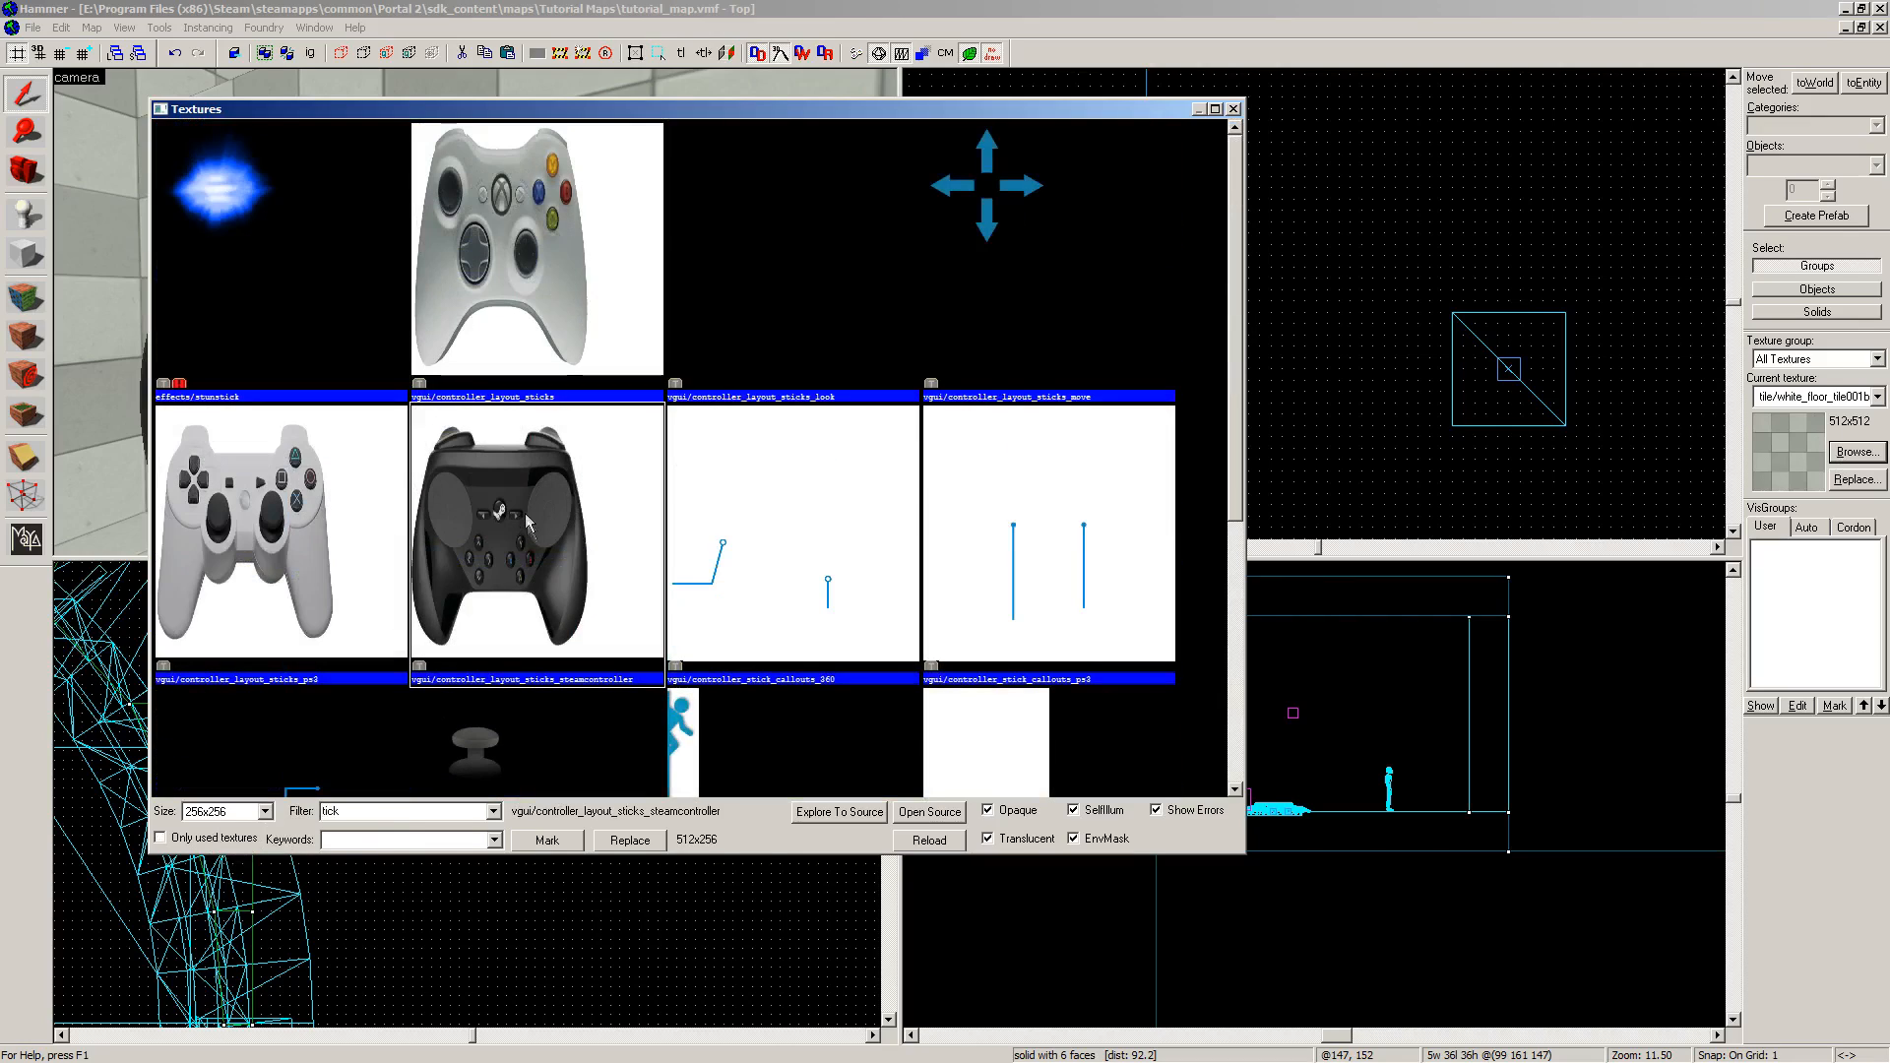
# Step: Filter the textures for "indicator", select signage/indicator_checked, and look through the remaining matches
pyautogui.write('indicator')
pyautogui.click(479, 270)
pyautogui.scroll(-2, 530, 347)
pyautogui.click(321, 371)
pyautogui.scroll(-3, 344, 319)
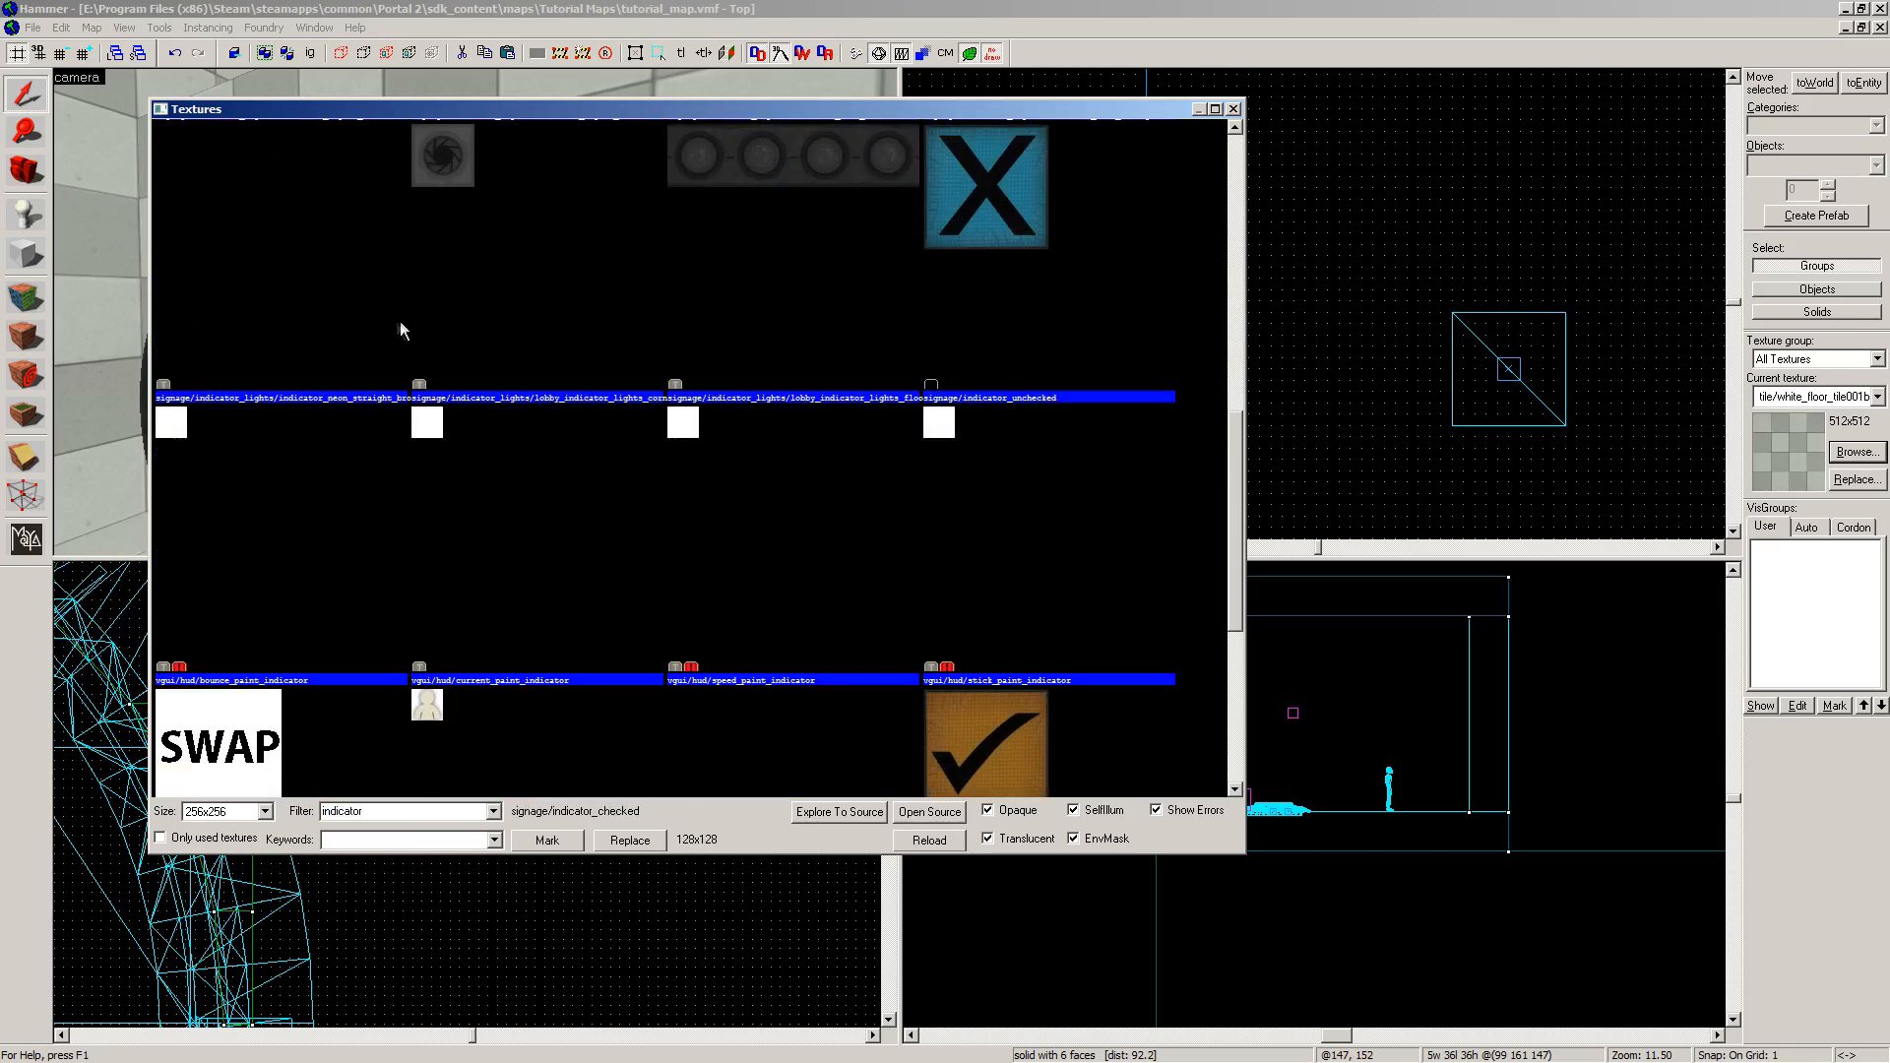
pyautogui.scroll(-2, 932, 352)
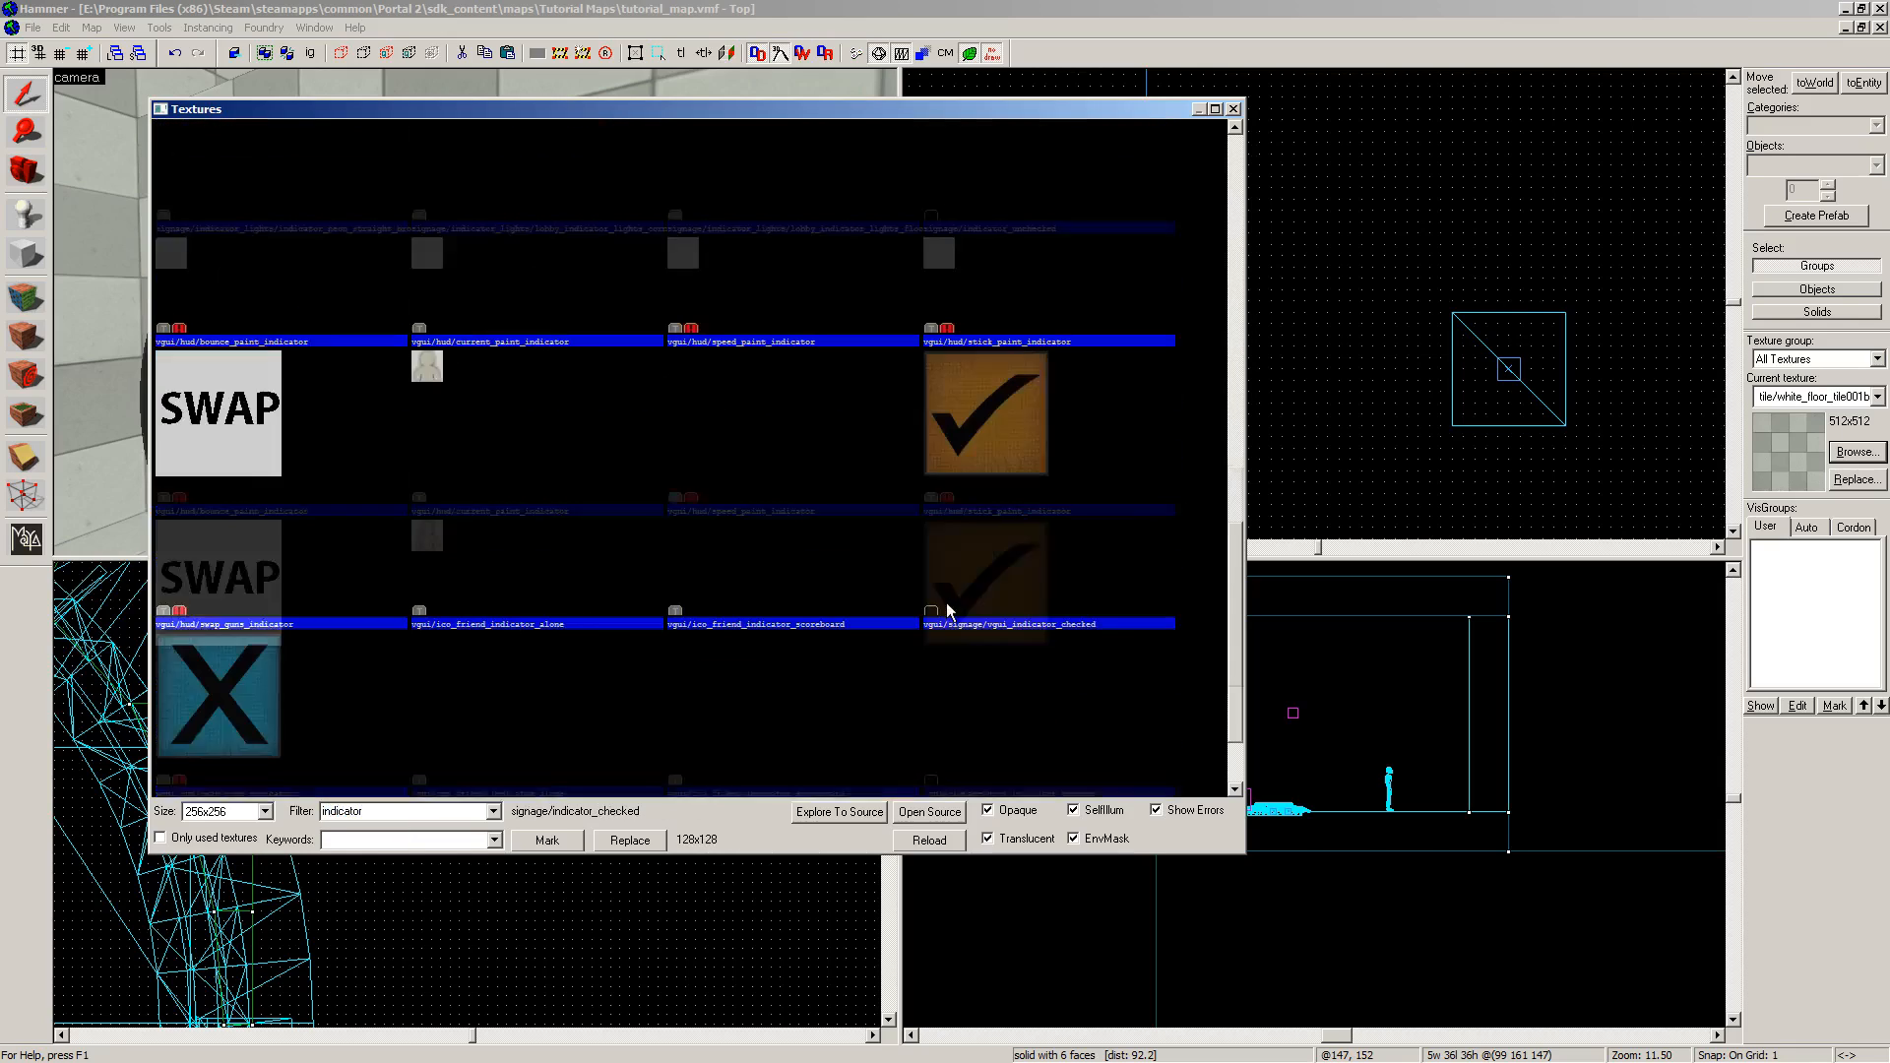
# Step: Look through the textures matching "indicator" to compare the checked and unchecked signage variants
pyautogui.scroll(6, 1034, 551)
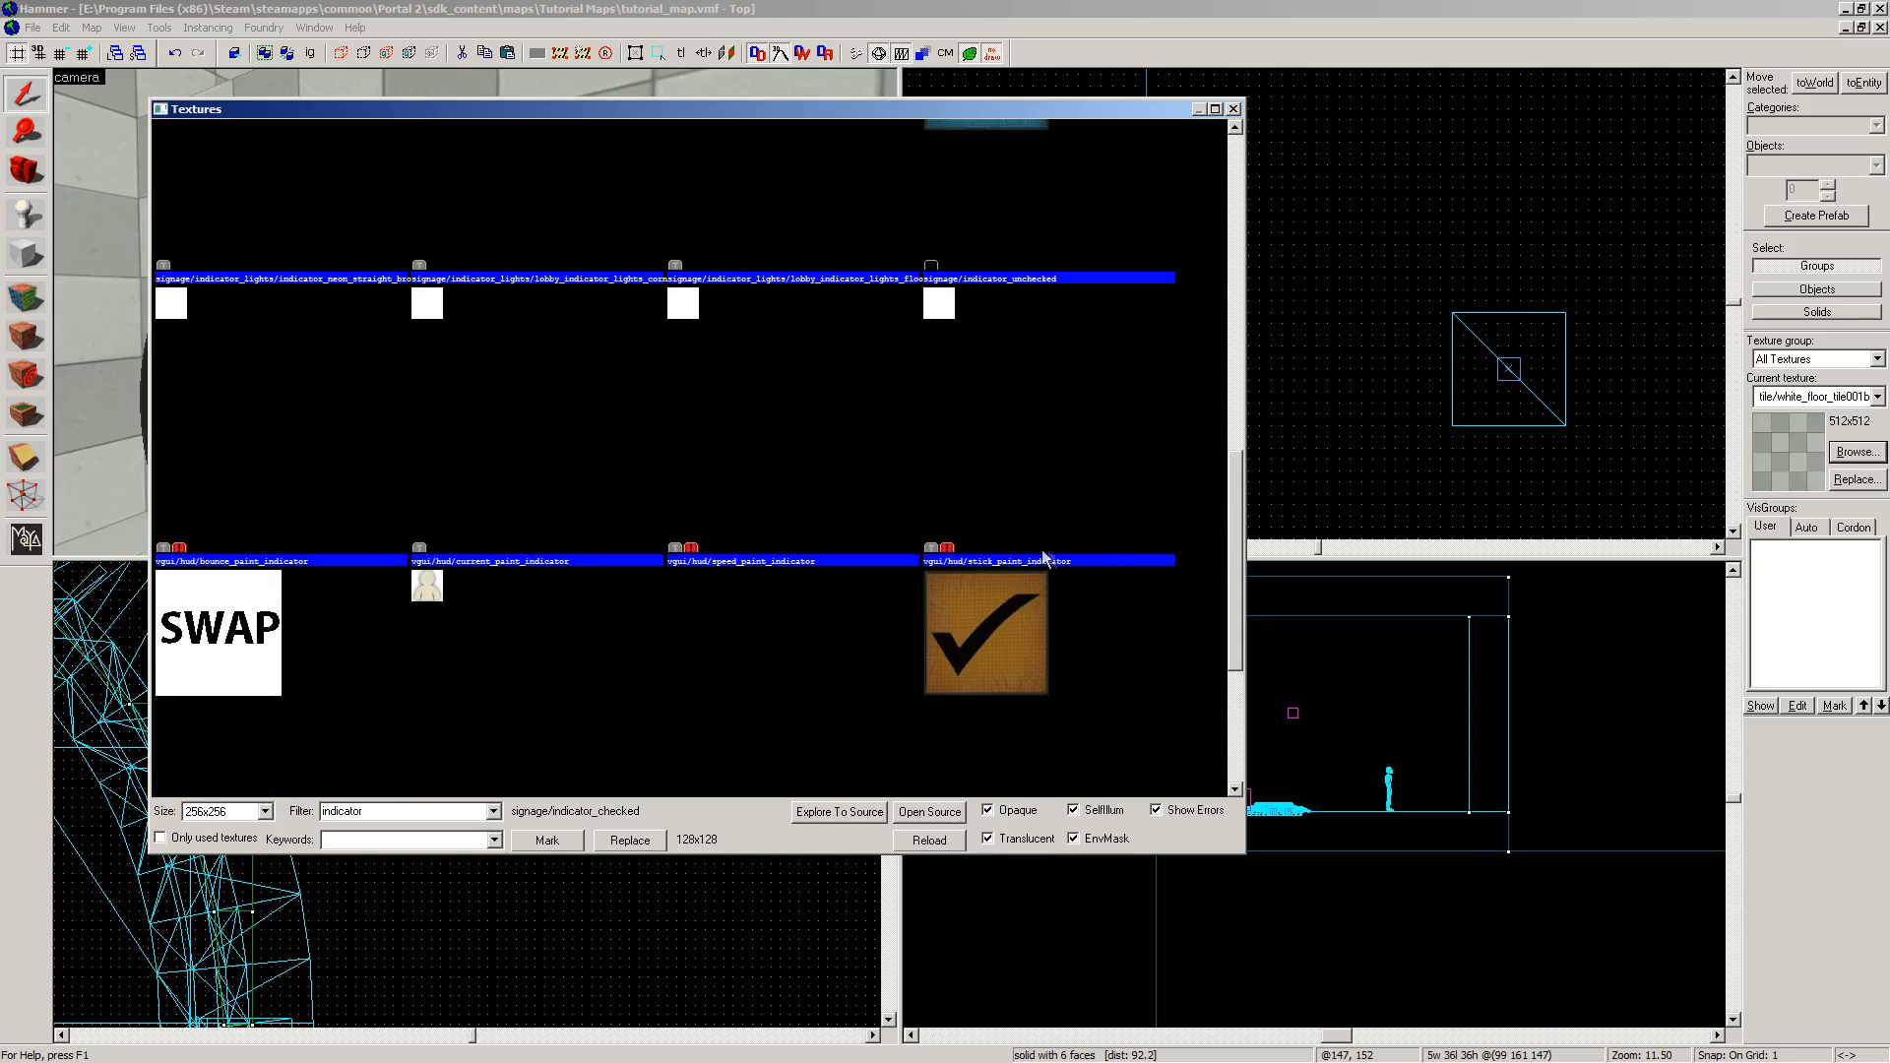
pyautogui.scroll(-6, 486, 397)
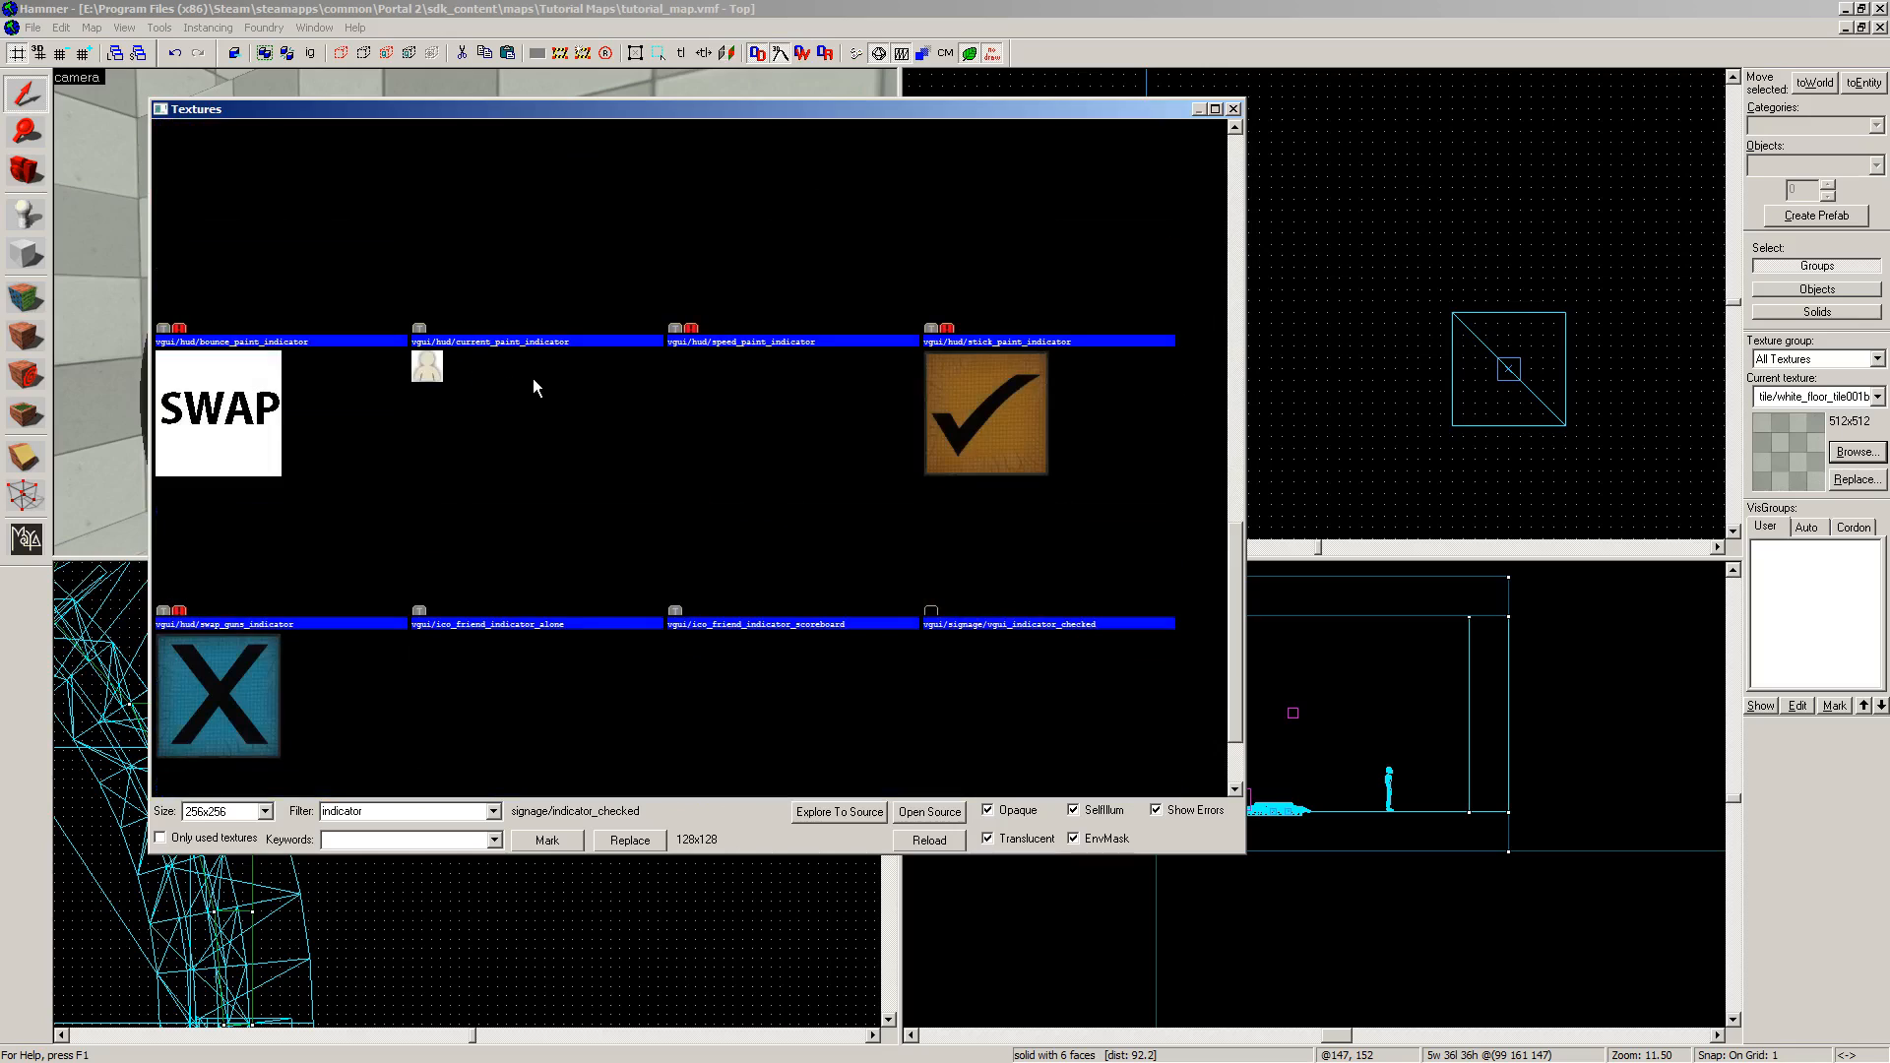
pyautogui.scroll(-1, 534, 386)
pyautogui.scroll(7, 623, 399)
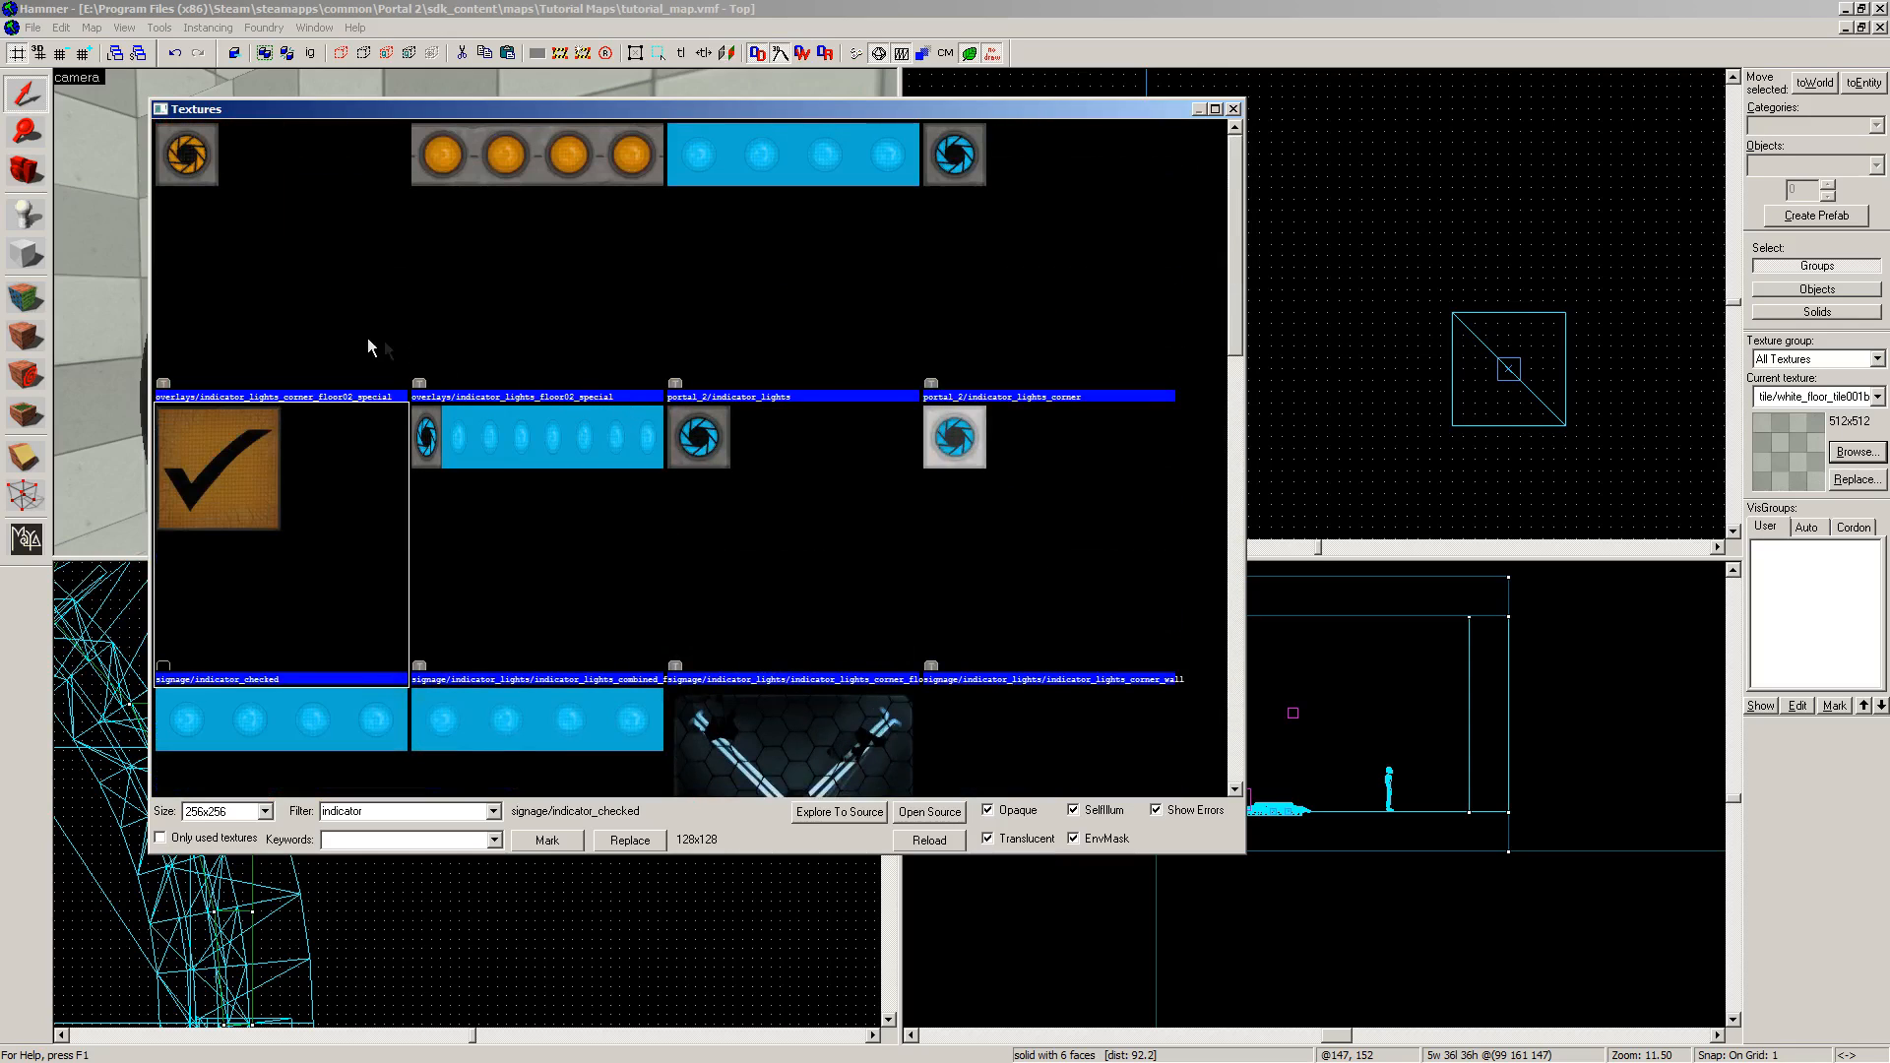
pyautogui.scroll(-5, 386, 347)
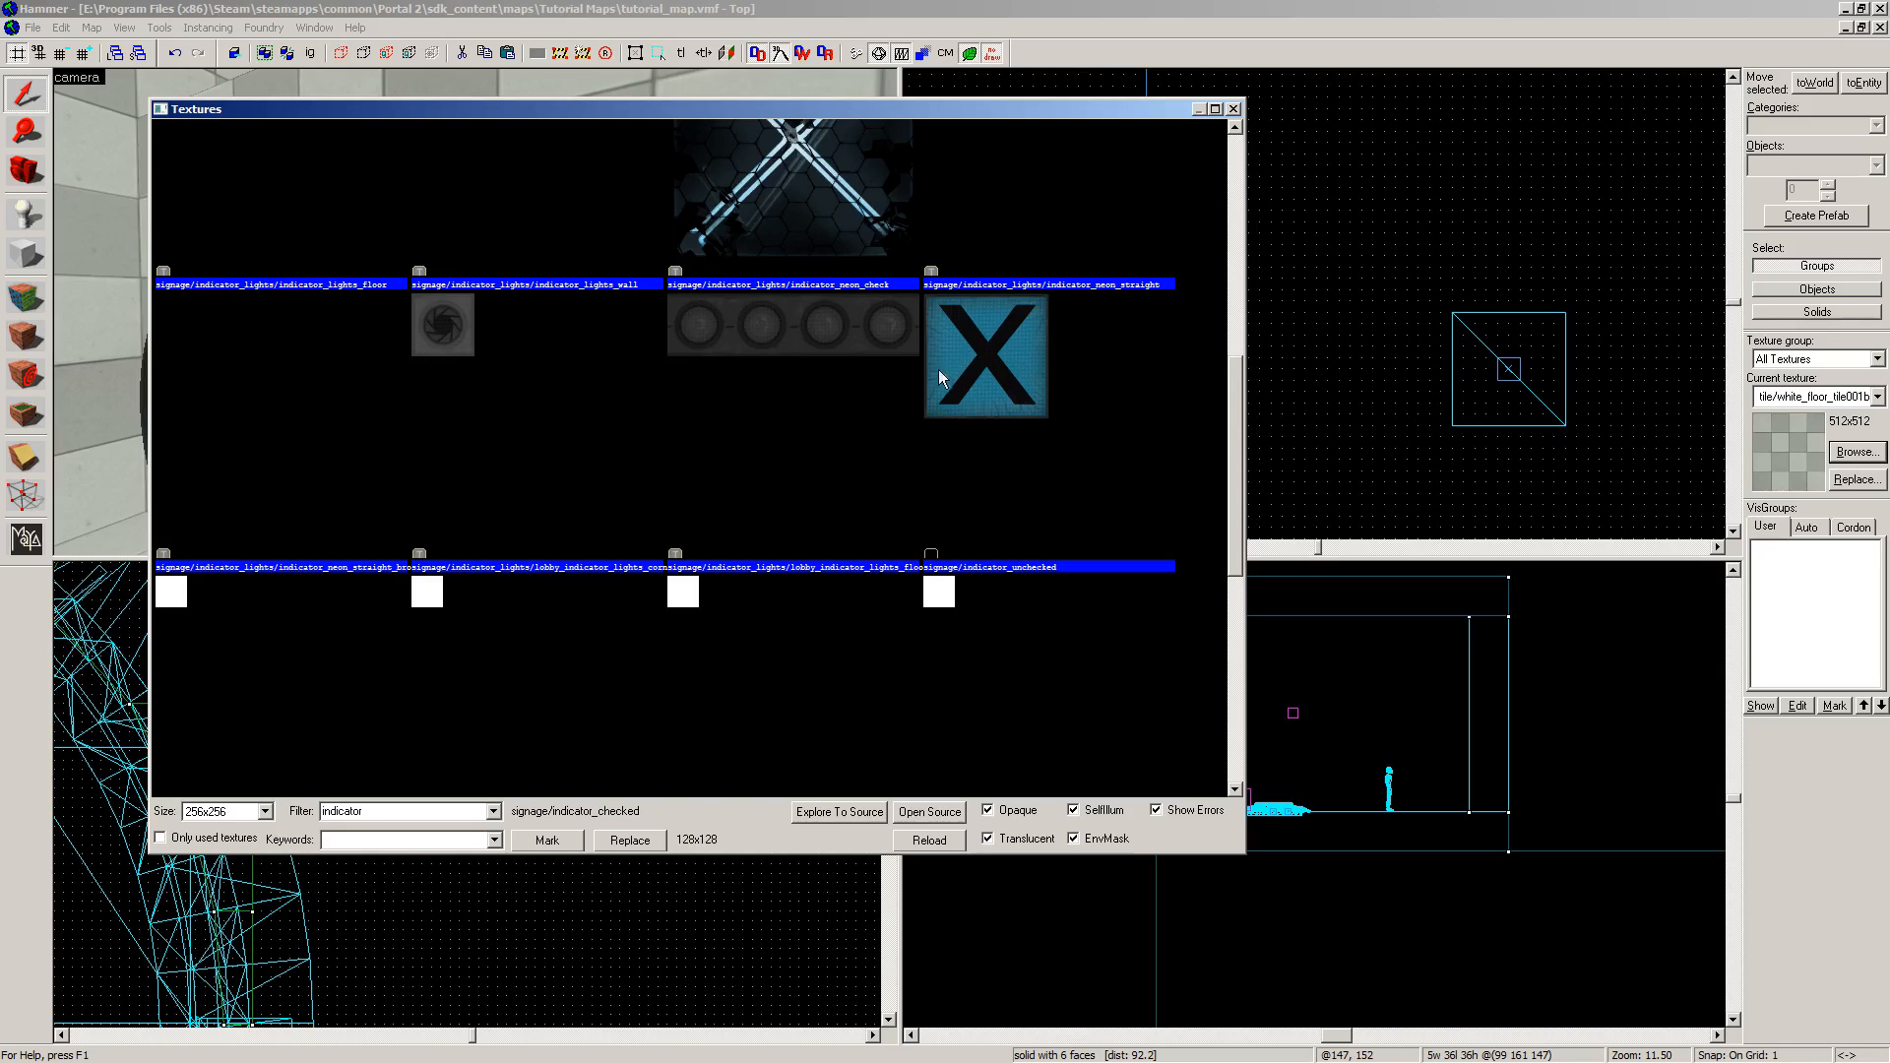
pyautogui.scroll(4, 943, 377)
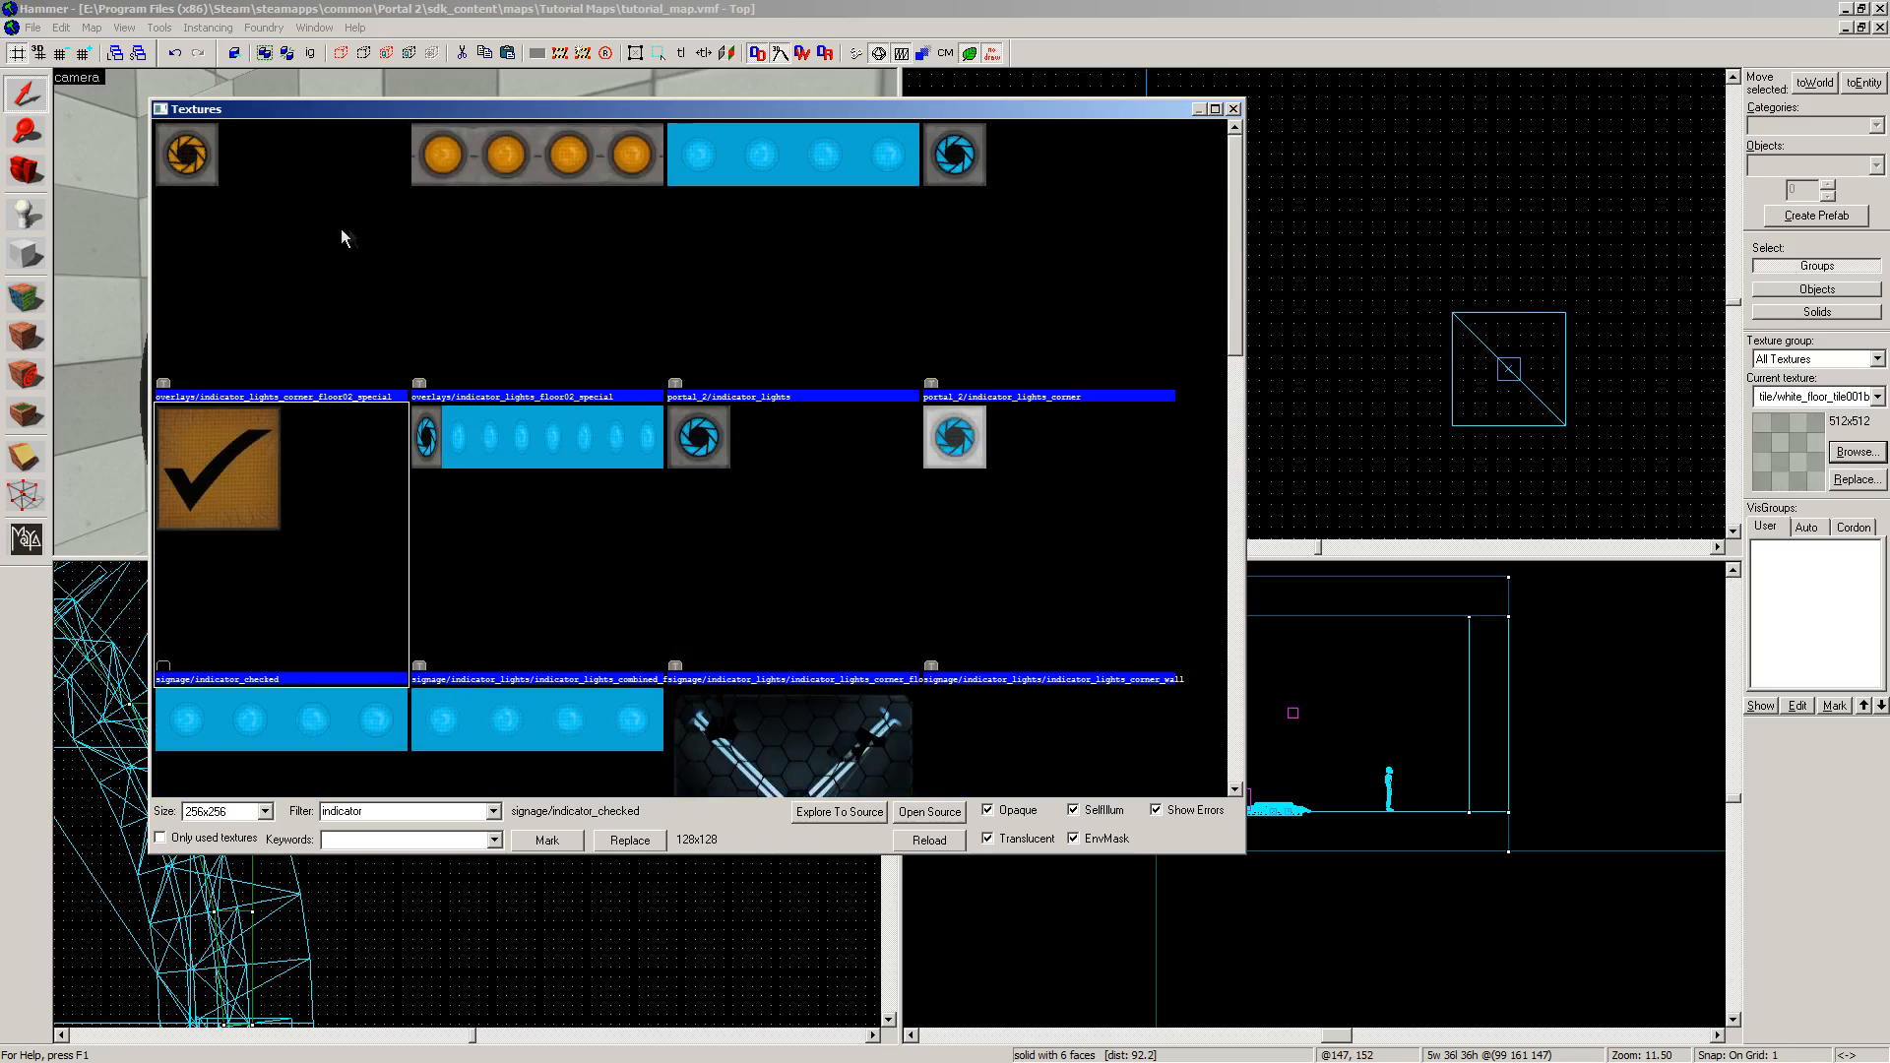
pyautogui.scroll(-2, 412, 296)
pyautogui.scroll(-2, 537, 297)
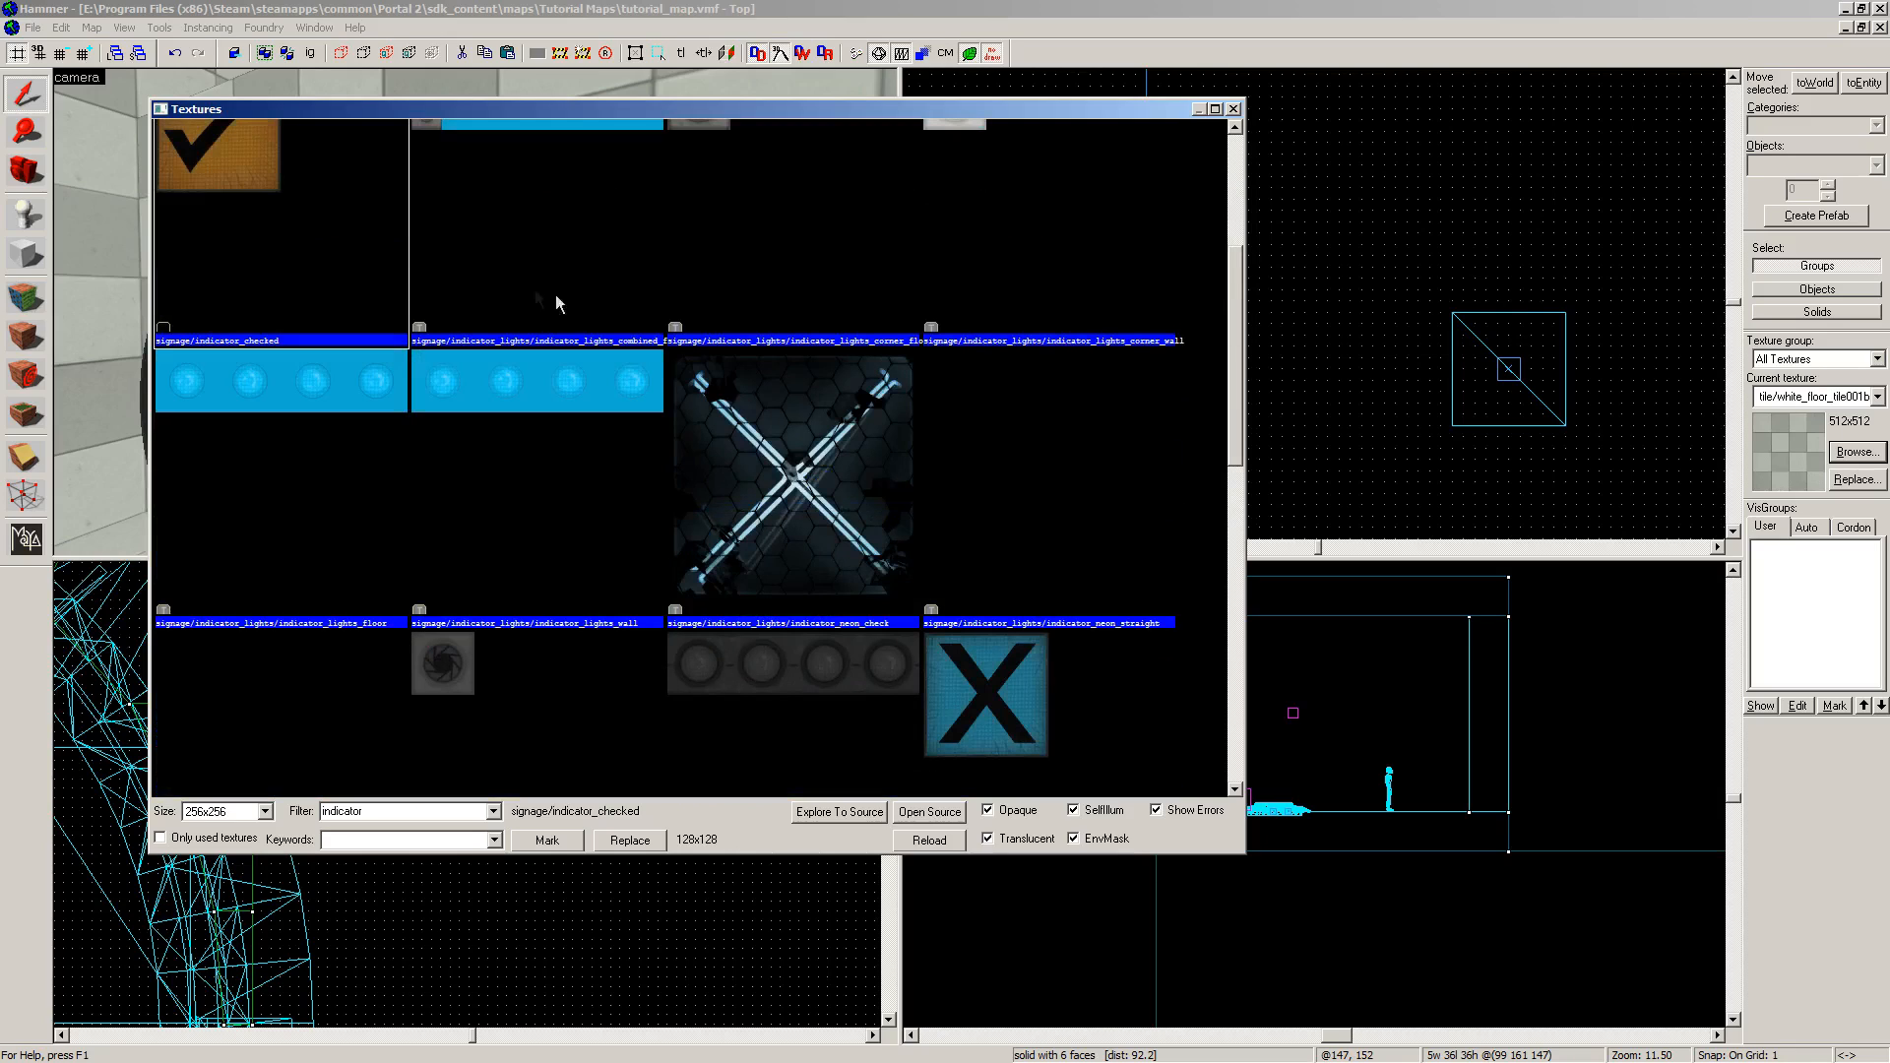
pyautogui.scroll(-4, 851, 412)
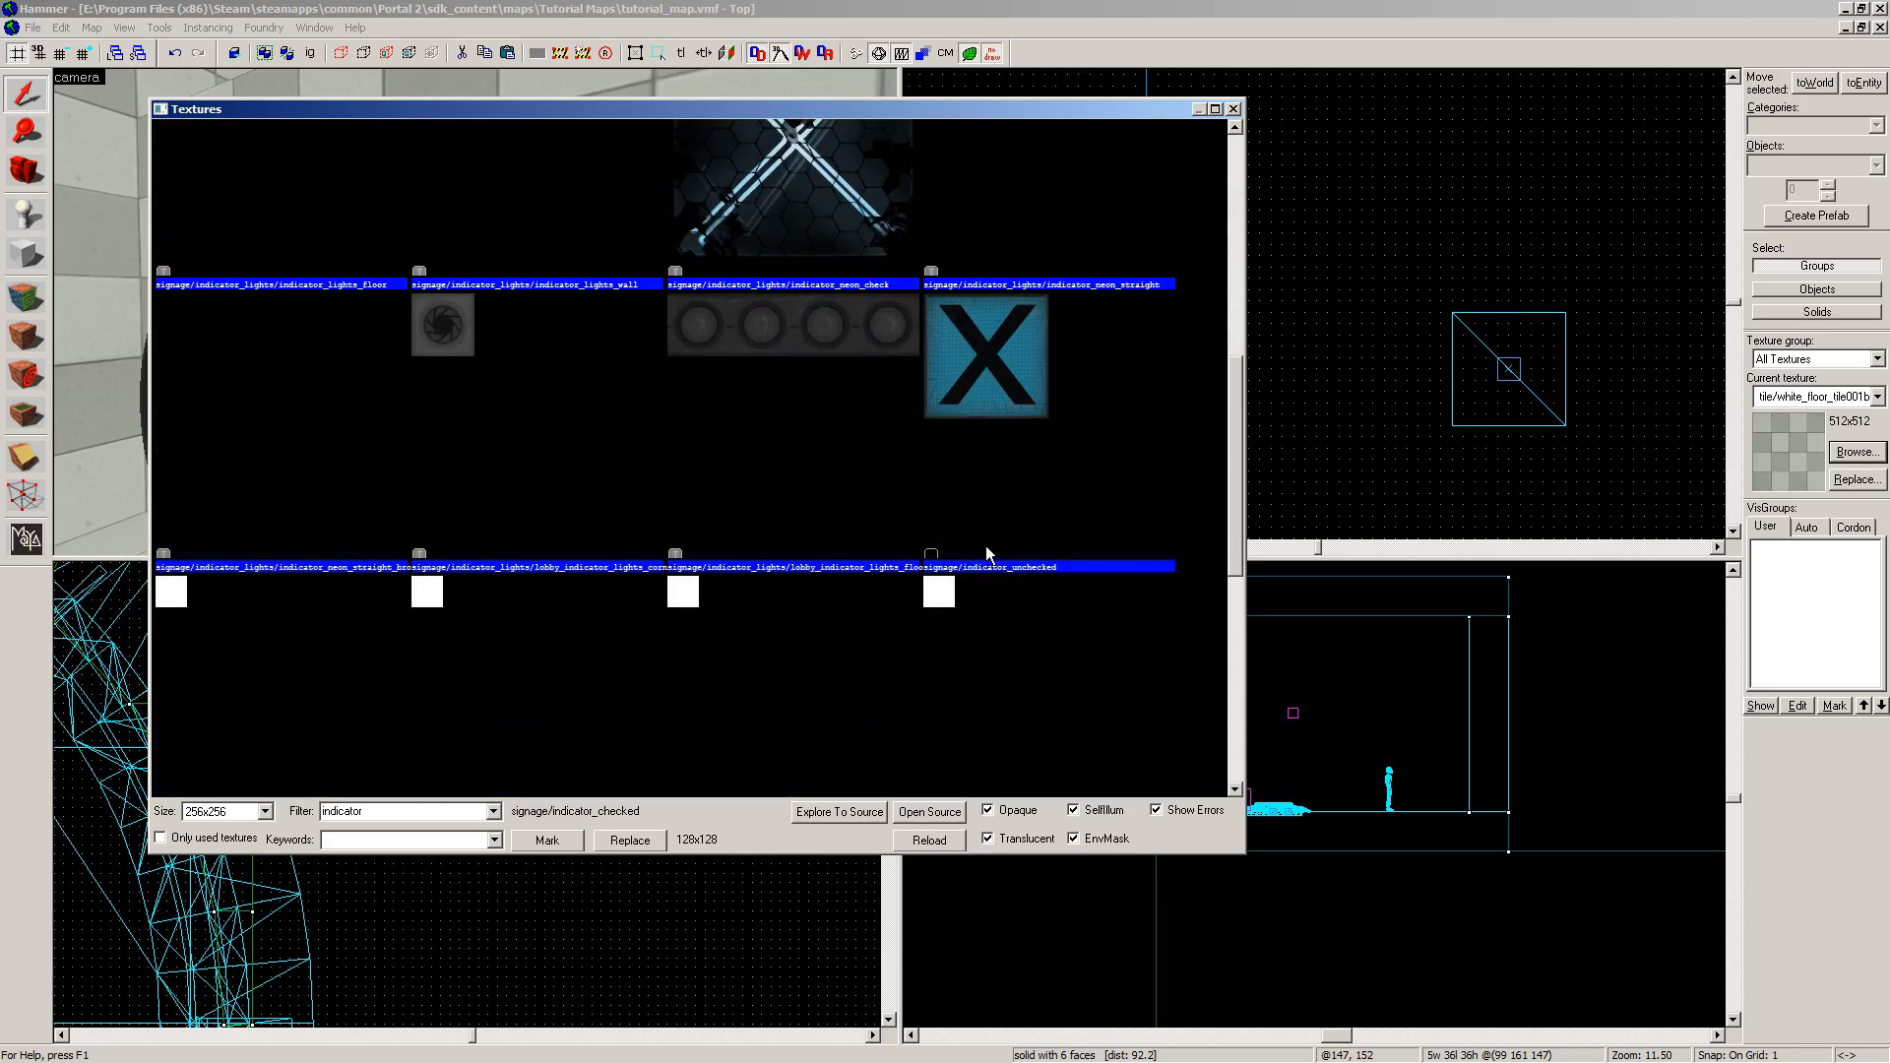
pyautogui.scroll(8, 985, 547)
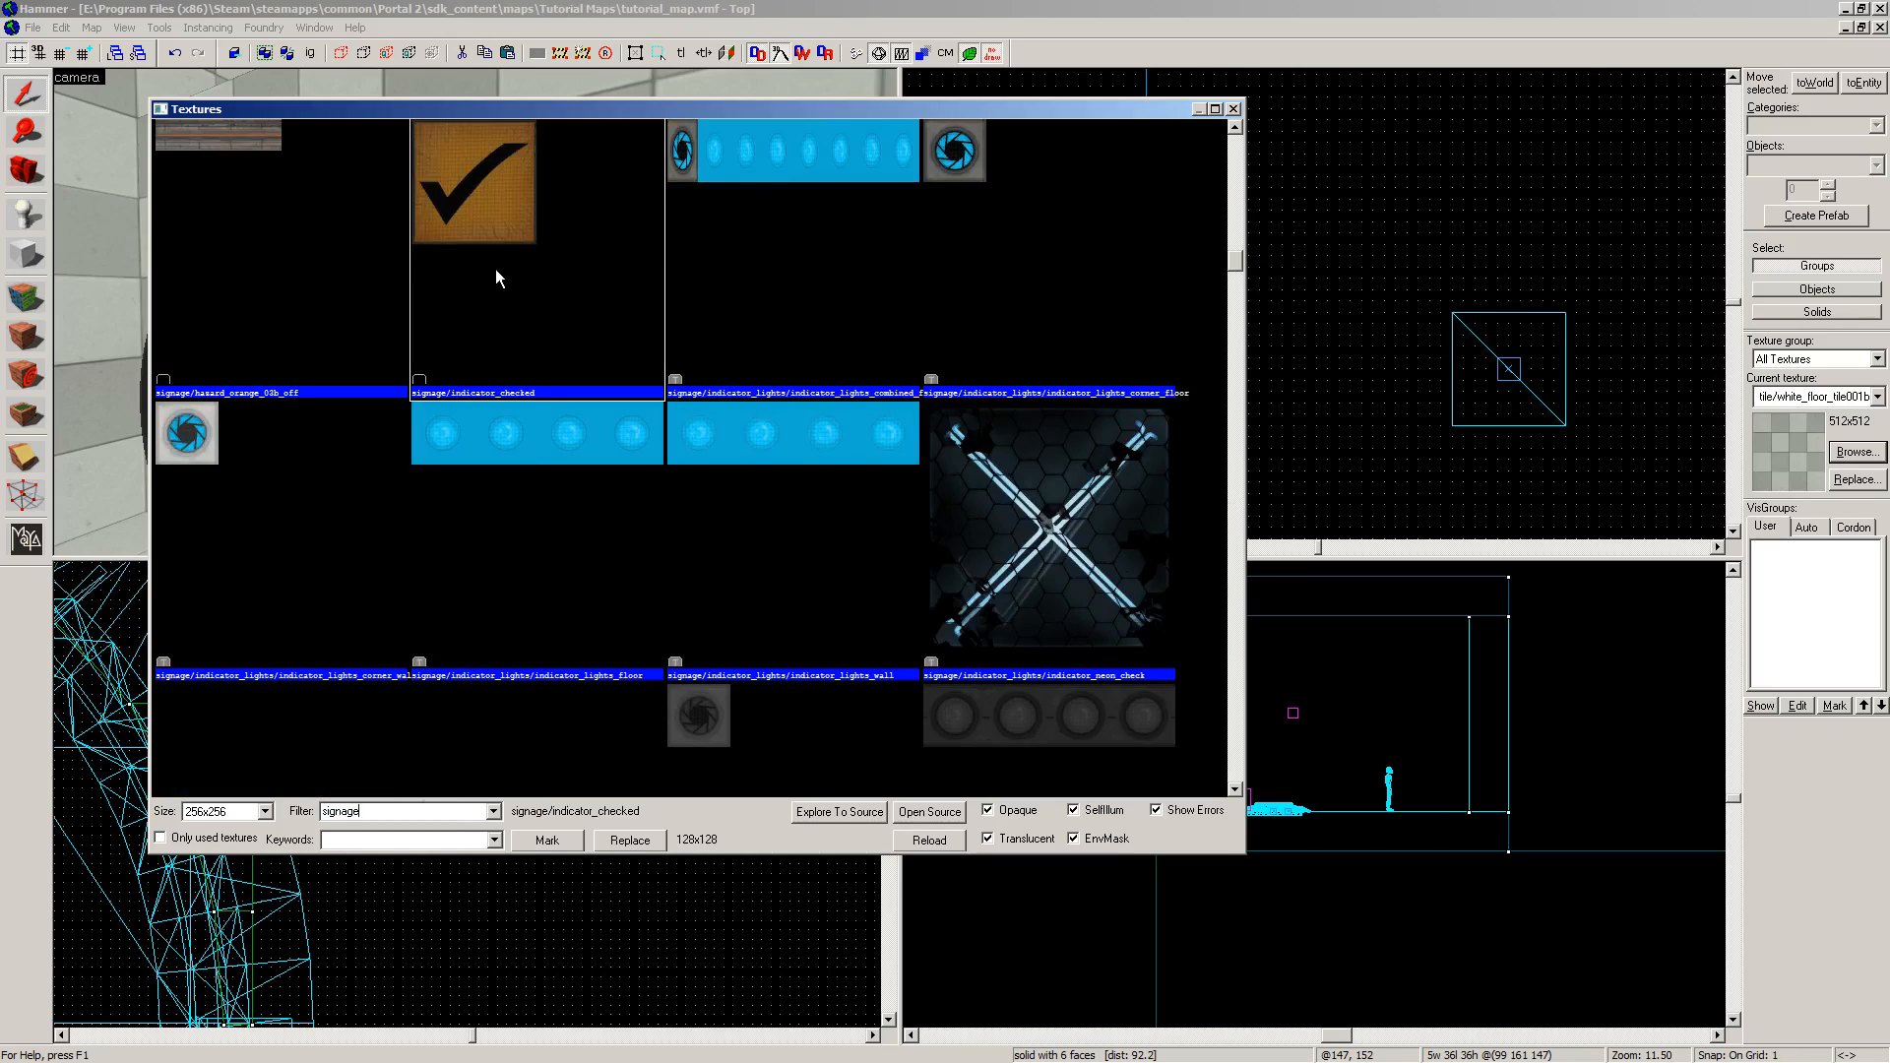
# Step: Find signage/signage_doorstate among the textures filtered by "signage" and make it the current texture
pyautogui.click(735, 254)
pyautogui.click(759, 492)
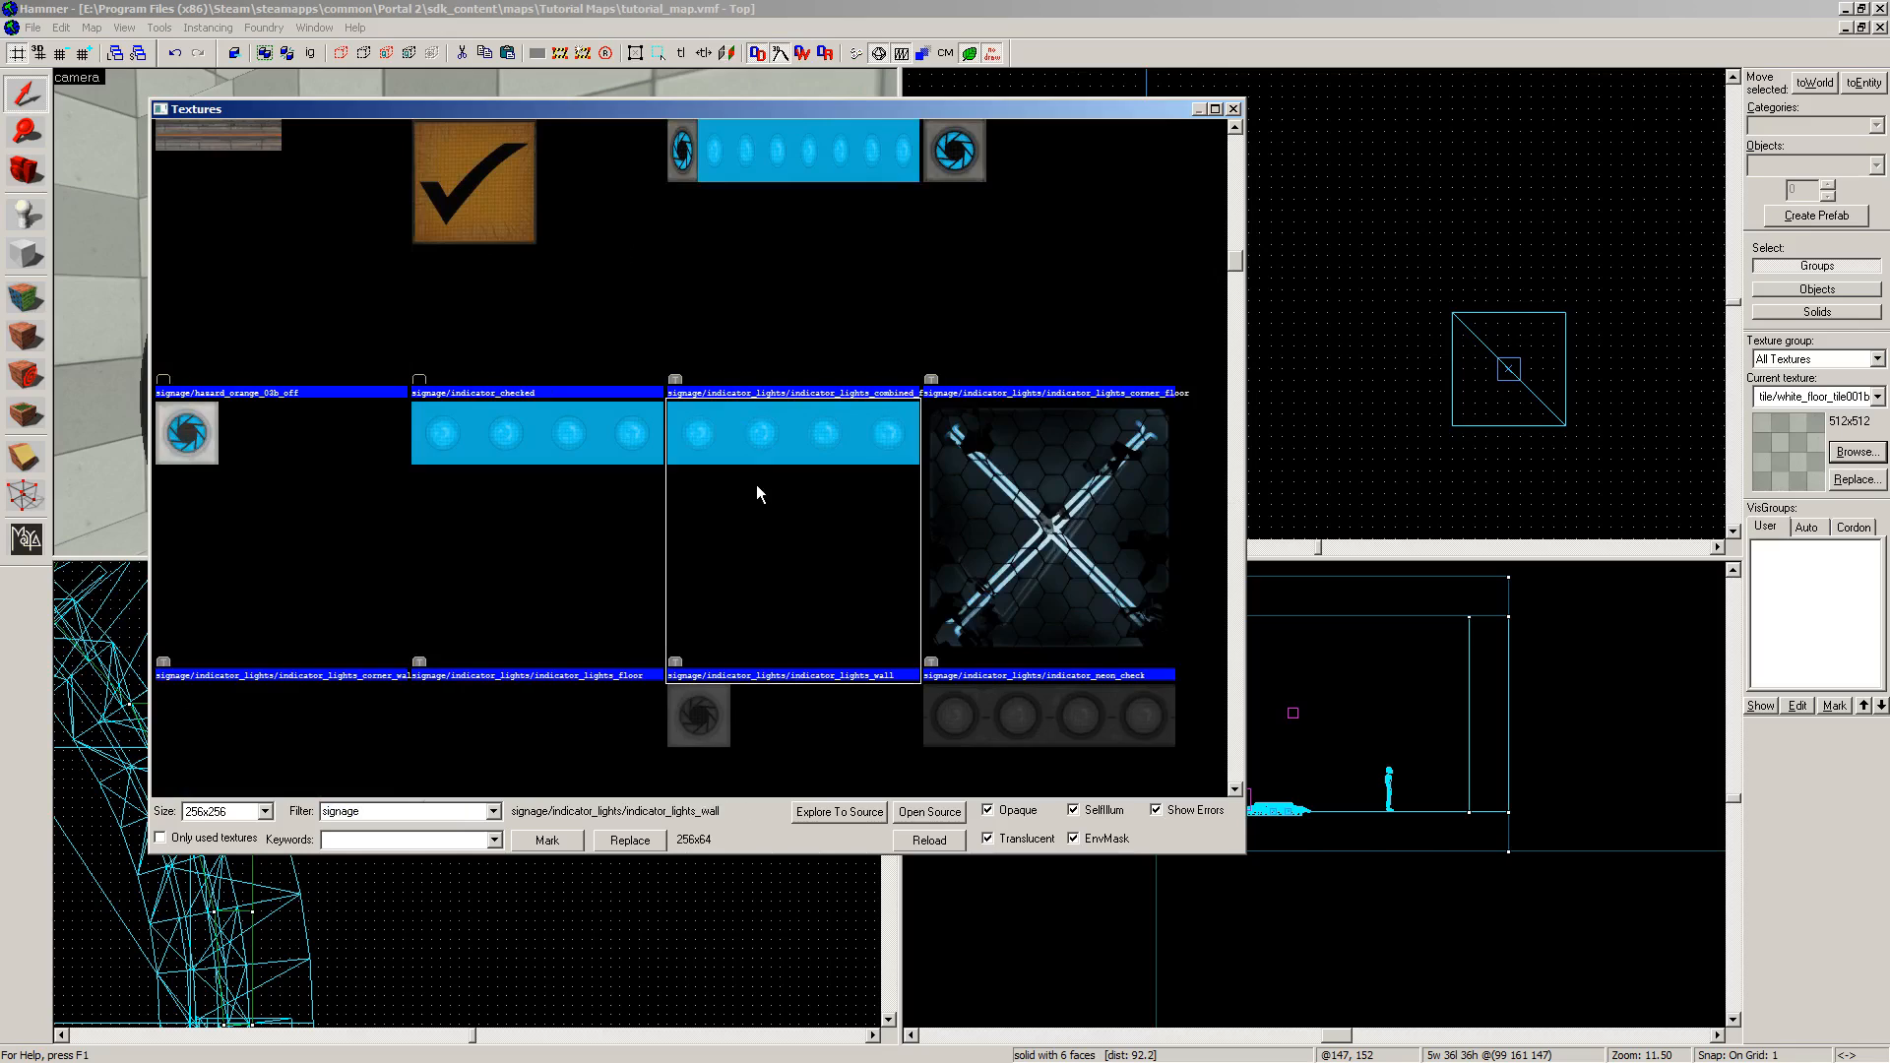
pyautogui.scroll(-10, 713, 435)
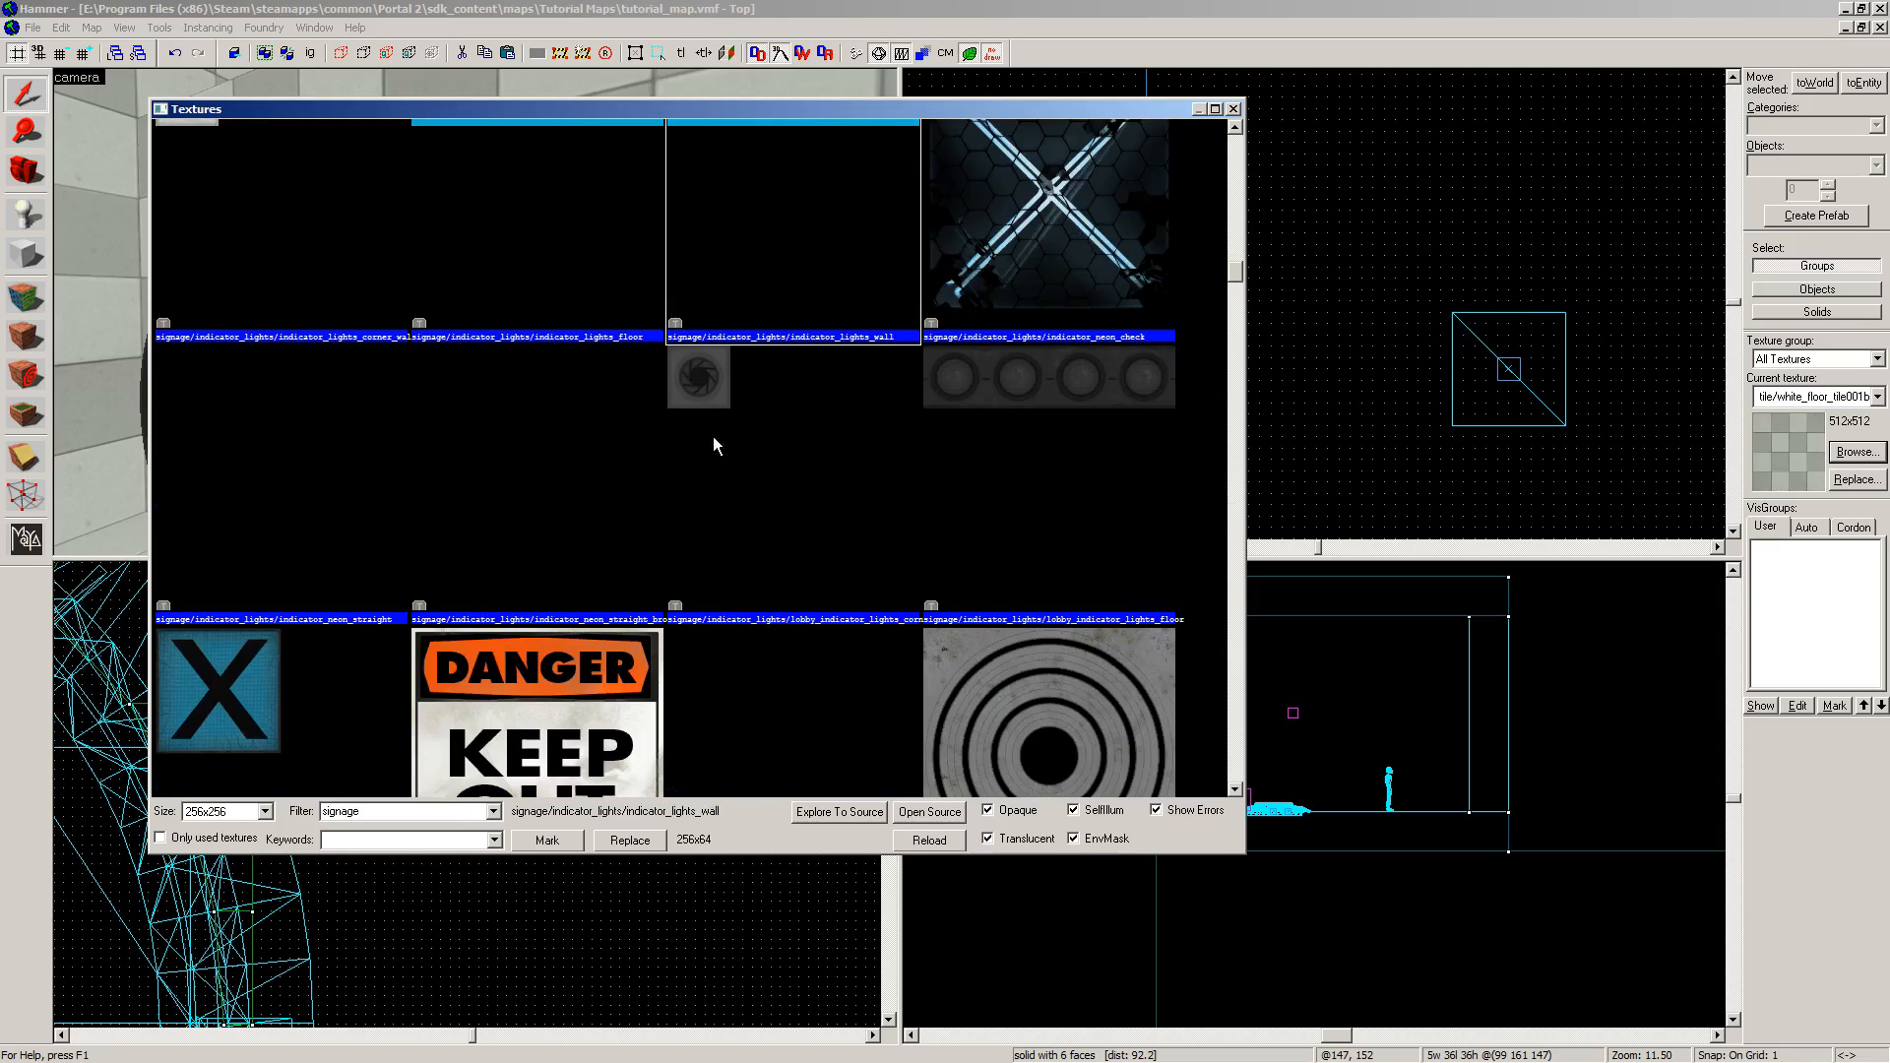
pyautogui.scroll(-10, 694, 425)
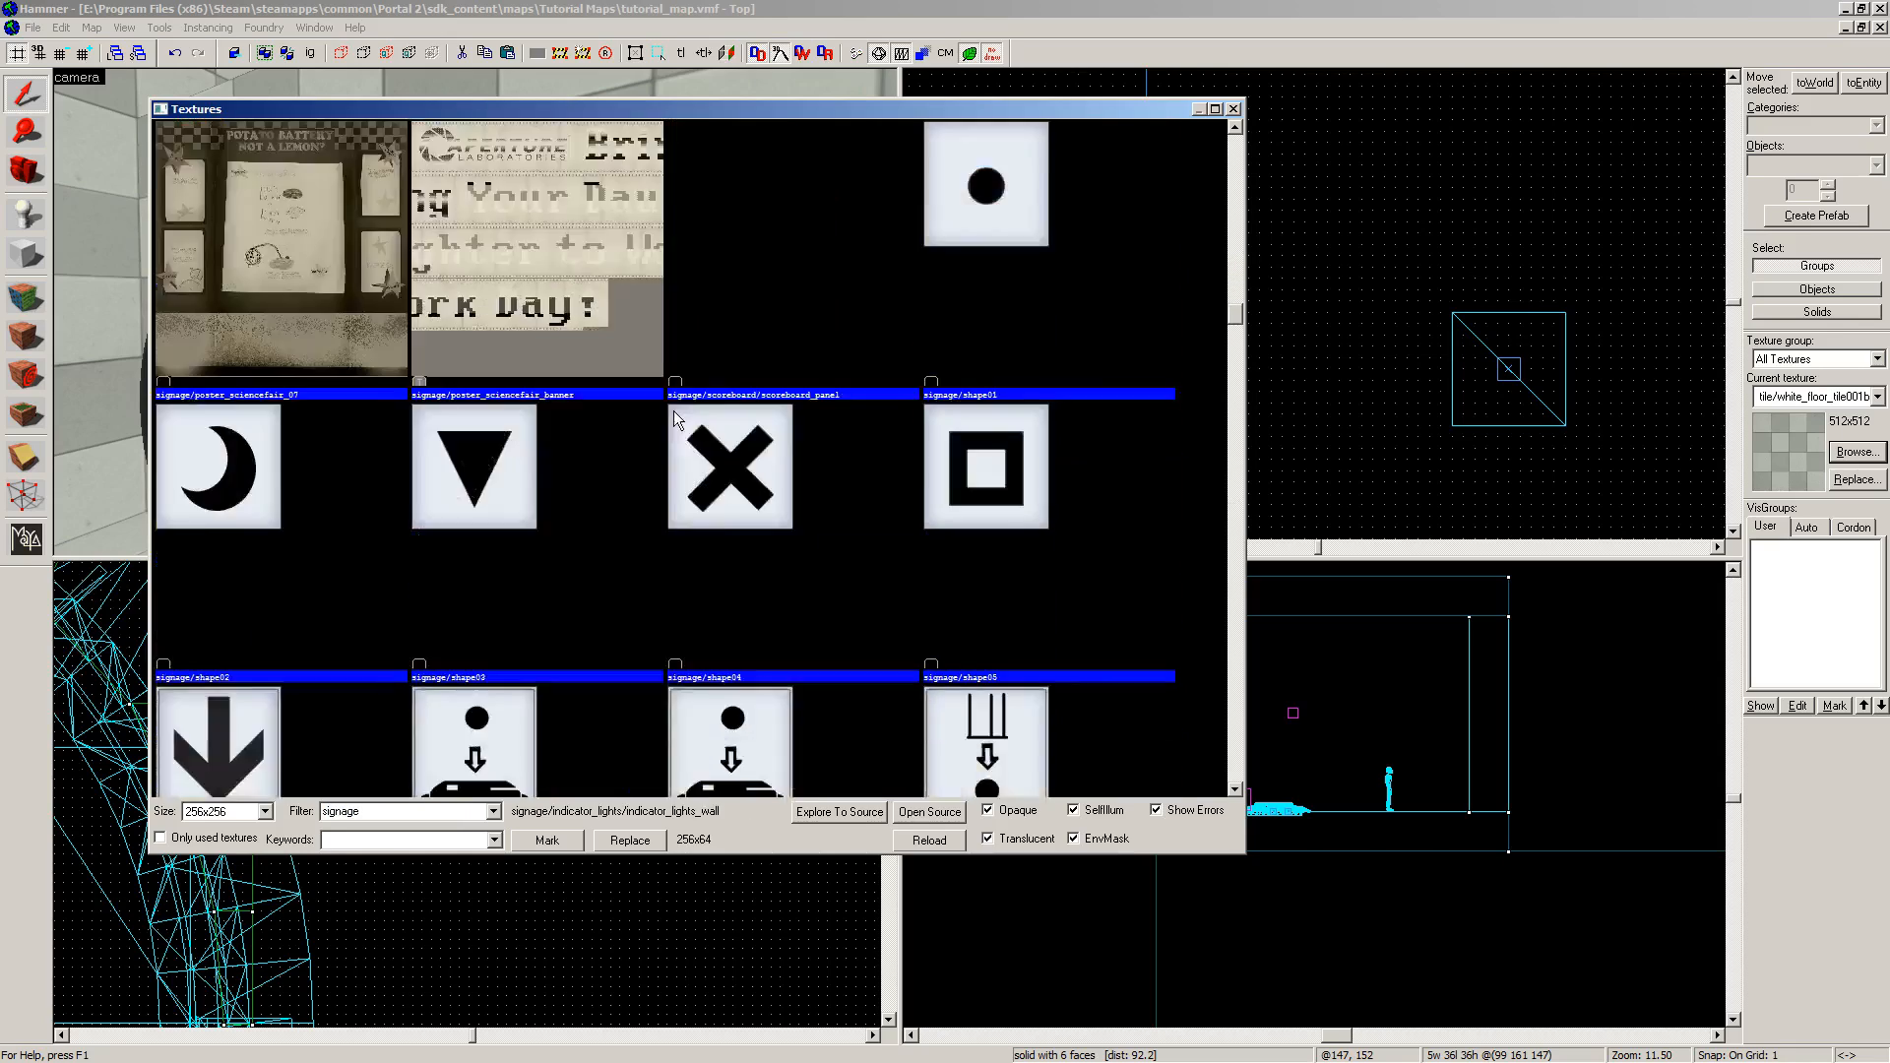
pyautogui.scroll(-10, 680, 413)
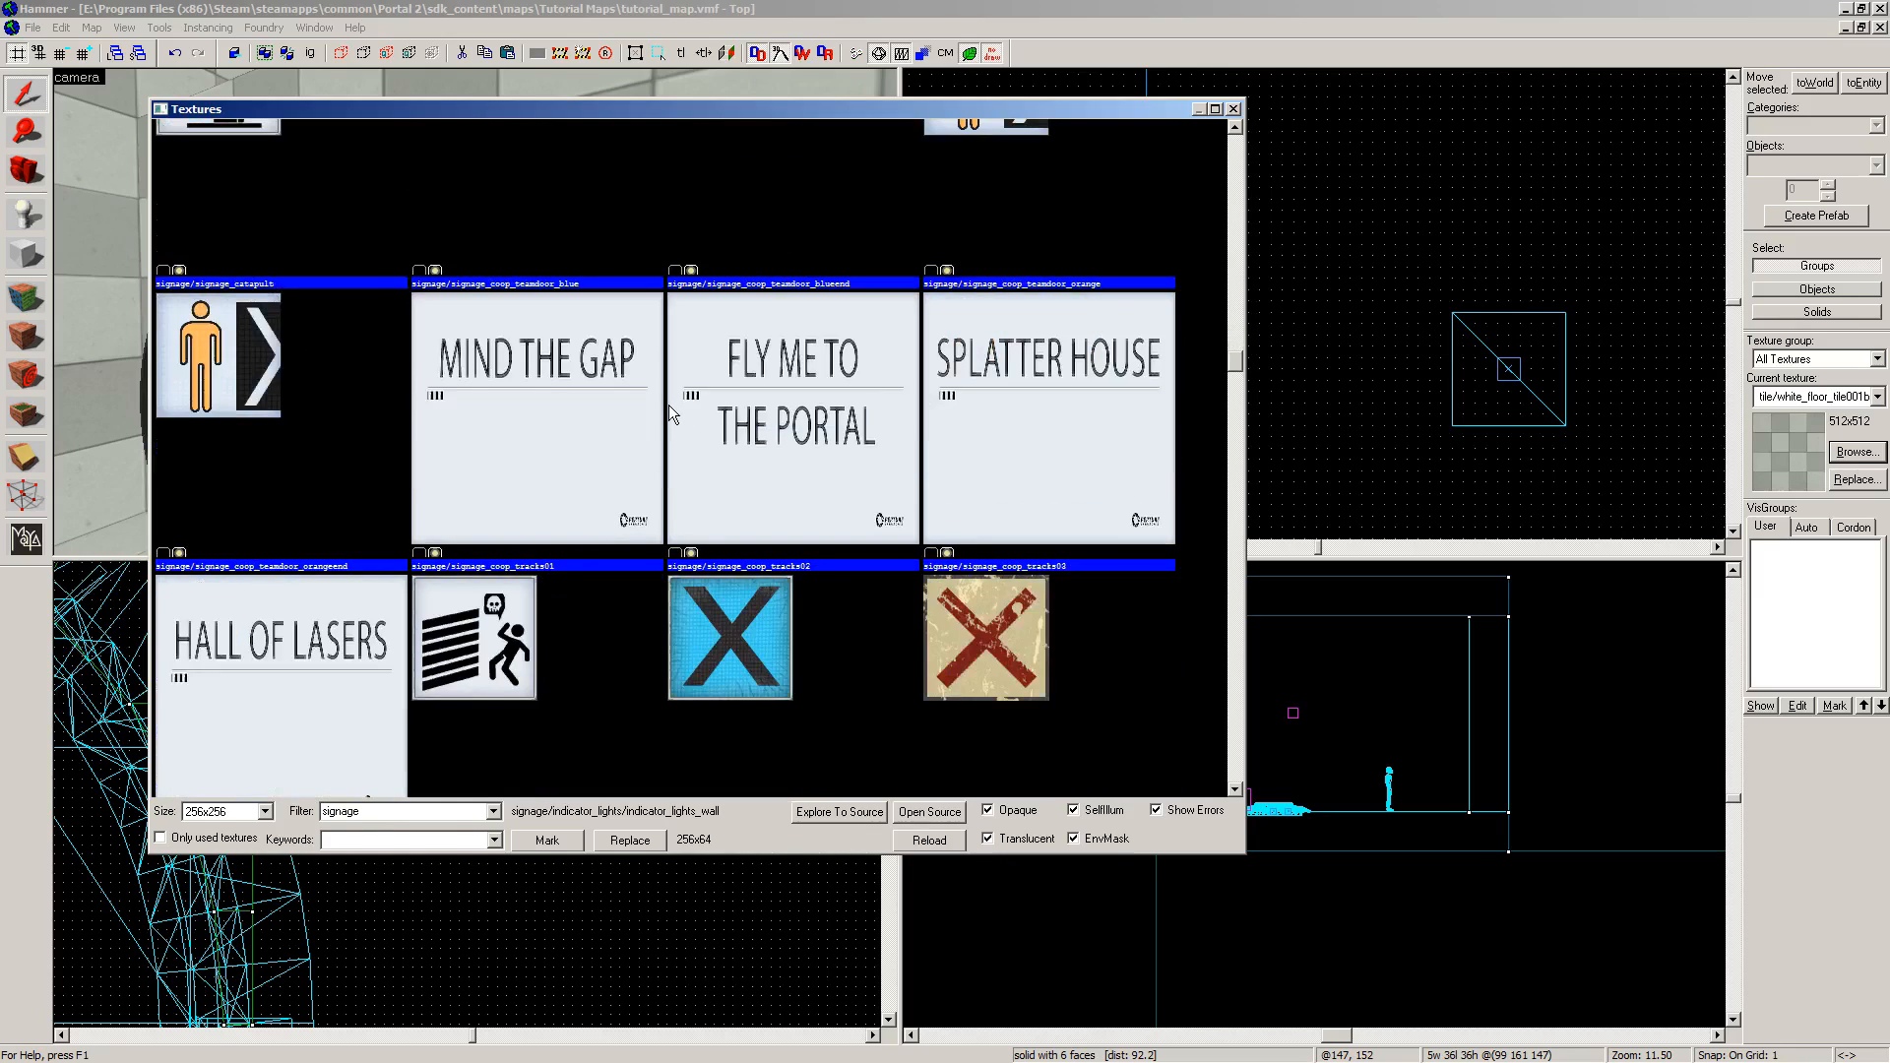
pyautogui.click(845, 319)
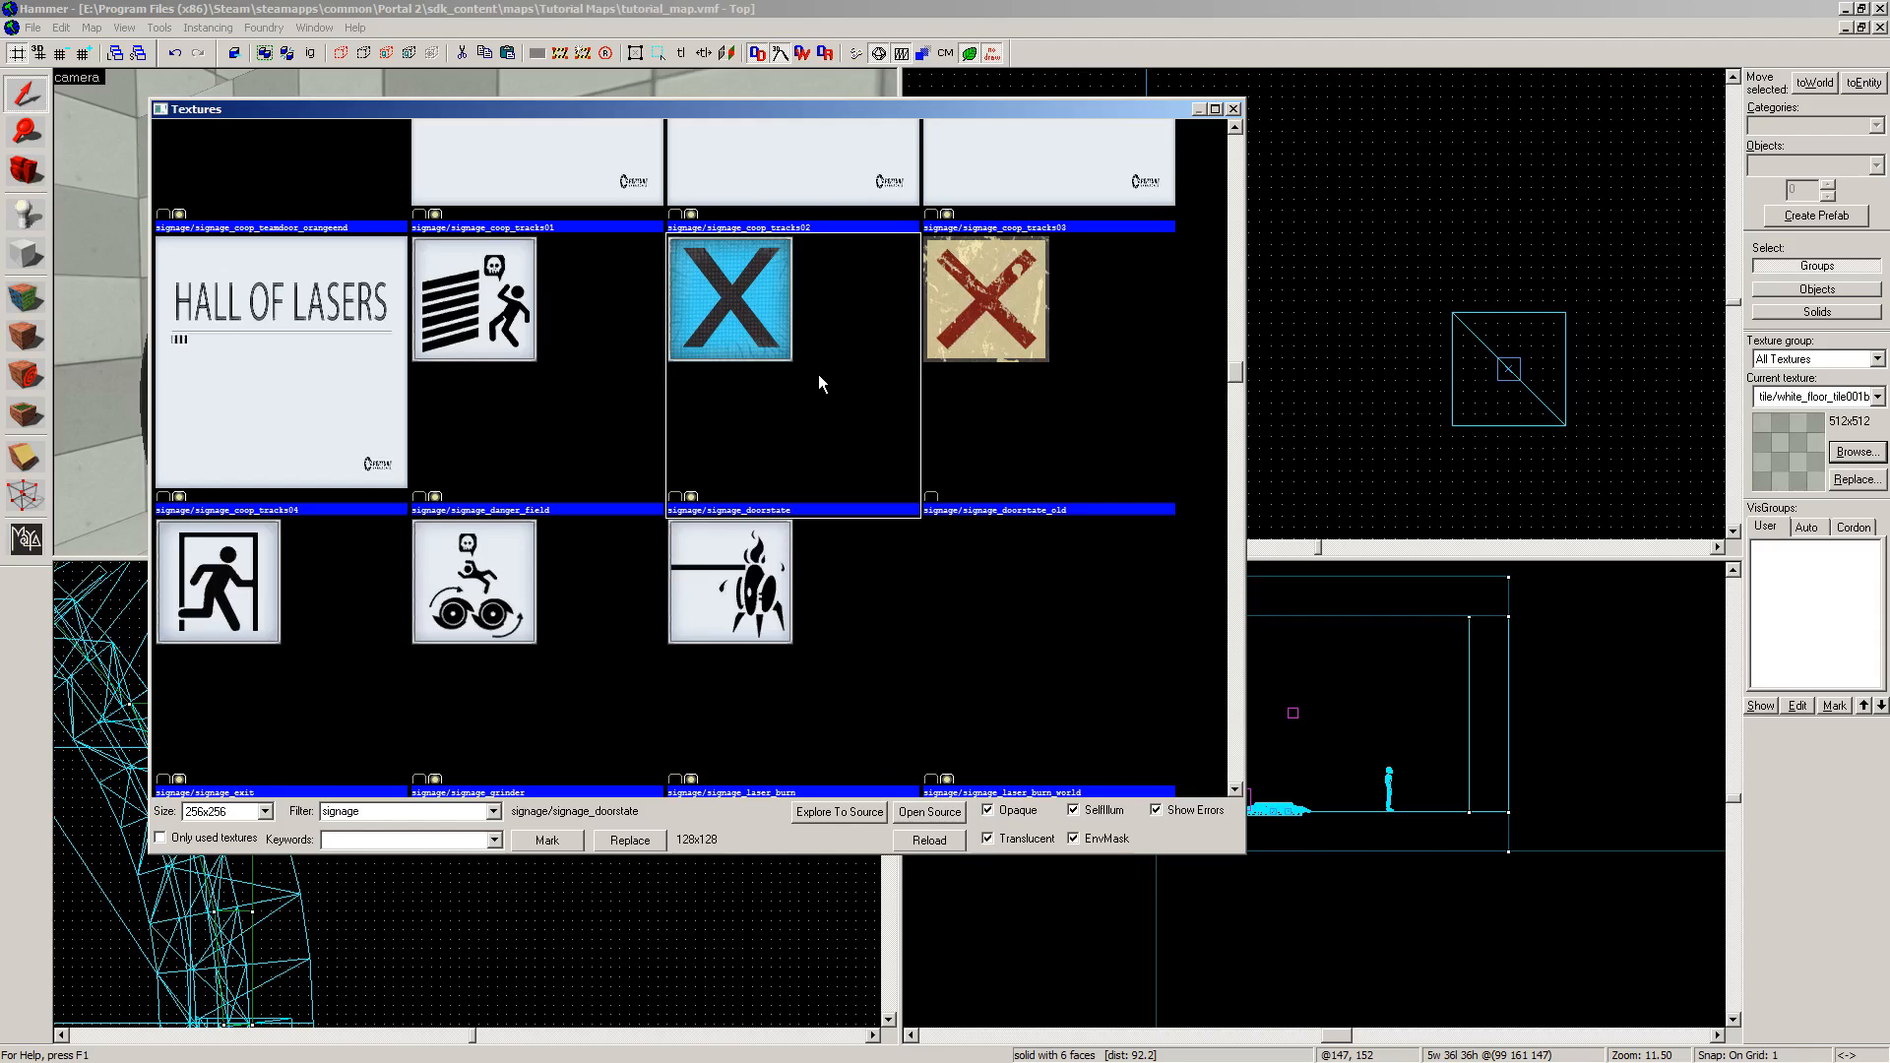
pyautogui.doubleClick(819, 383)
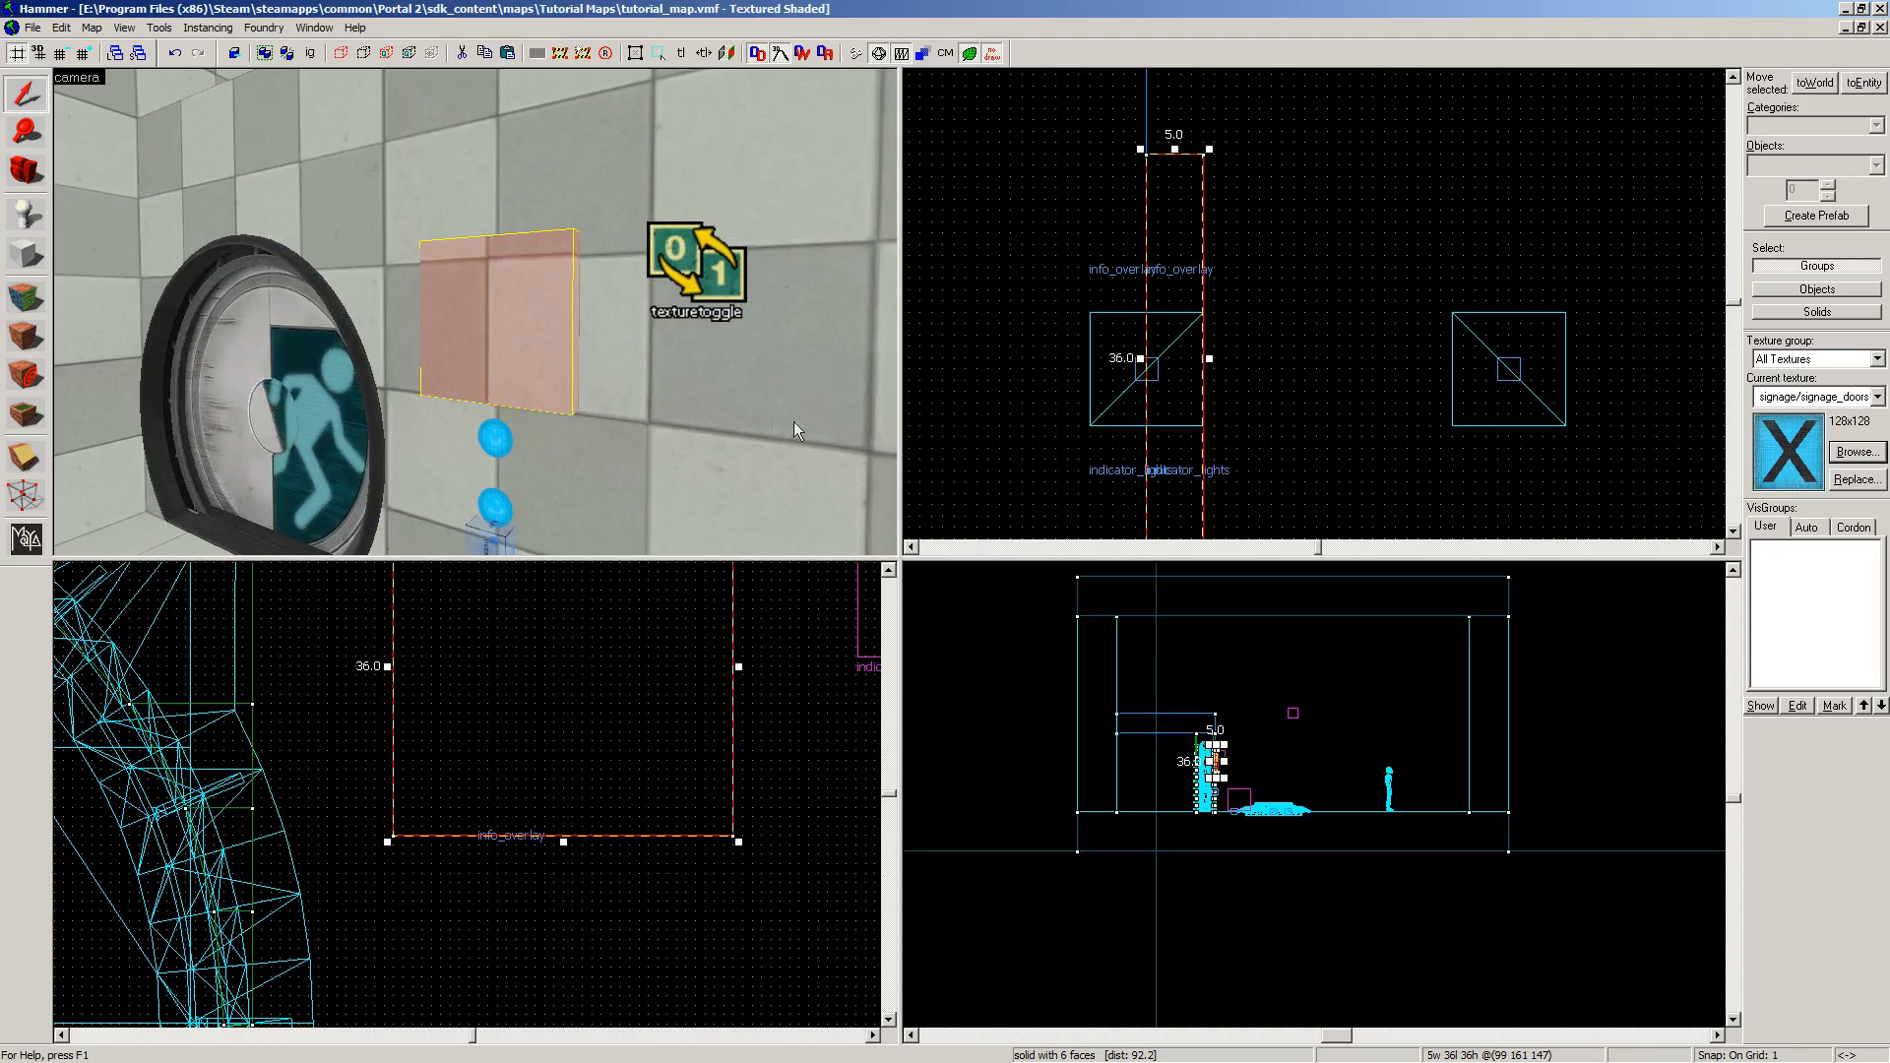
# Step: Apply the signage/signage_doorstate texture to the selected block beside the round door and open its face properties for editing
pyautogui.click(25, 339)
pyautogui.scroll(2, 602, 332)
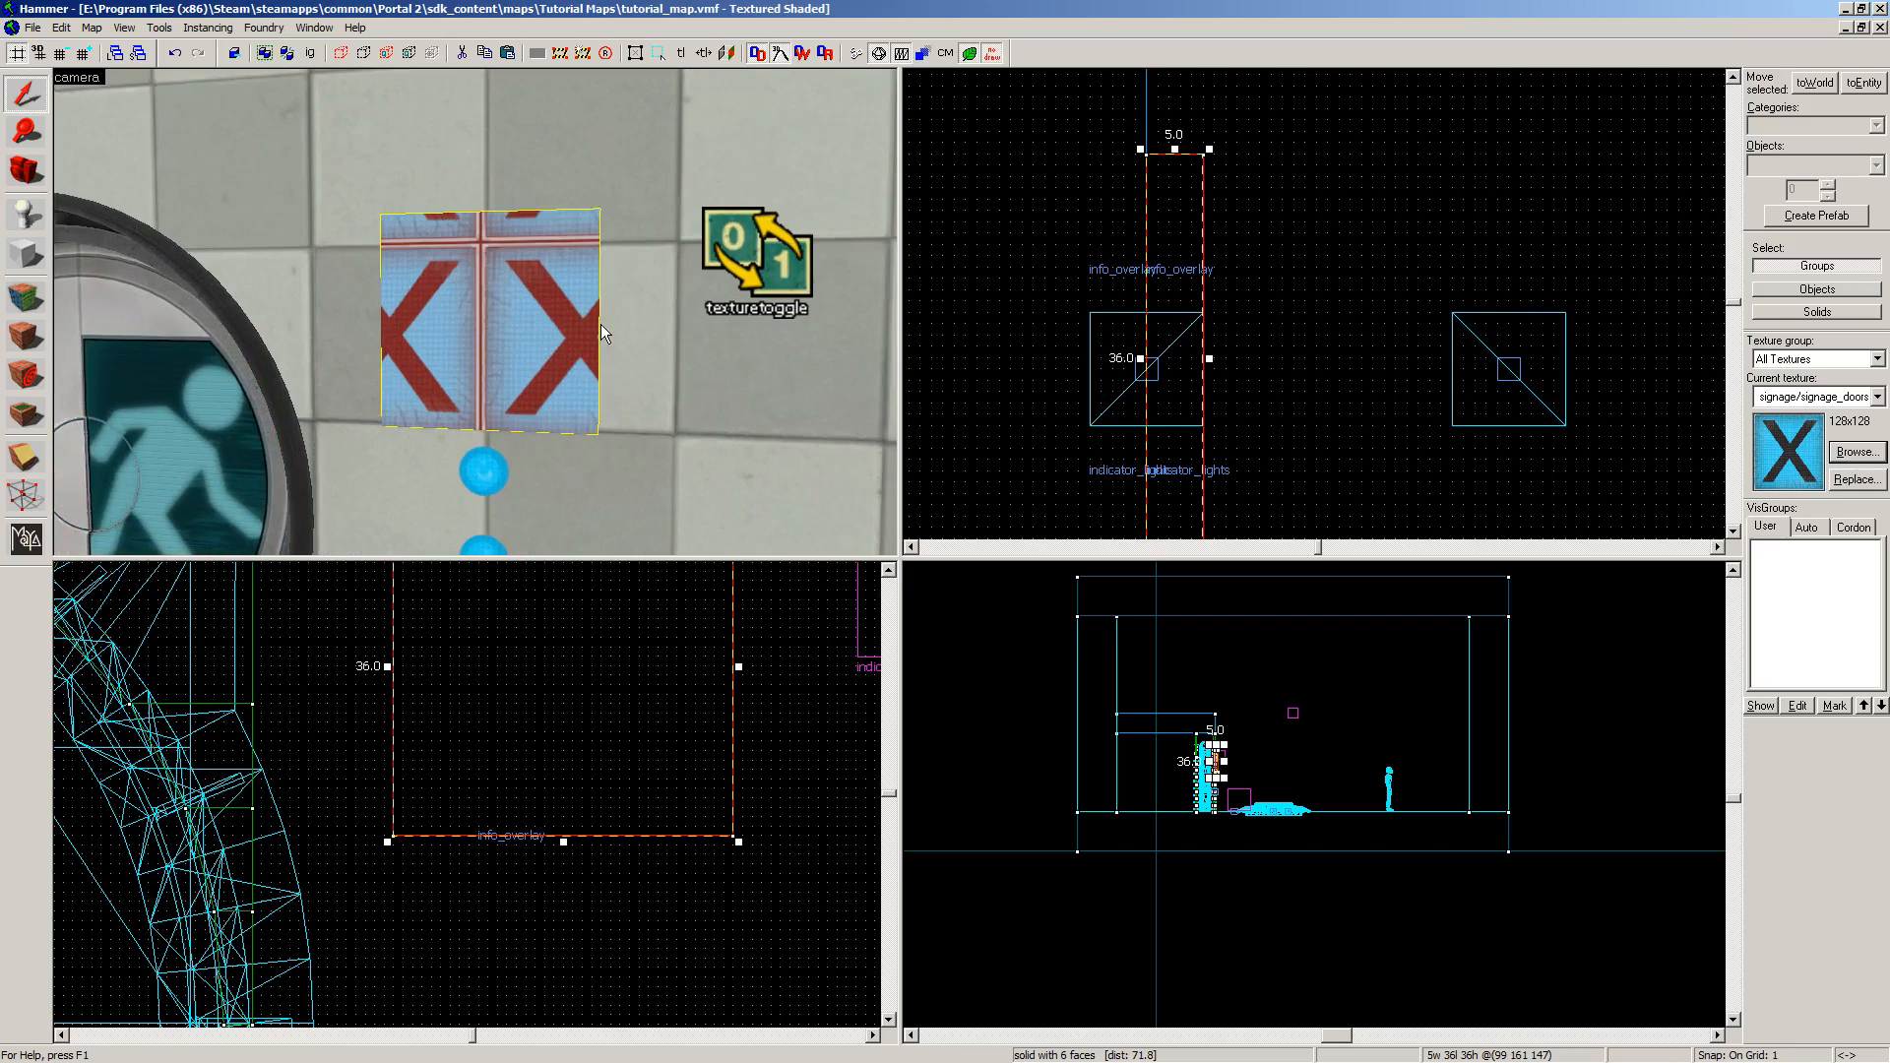
pyautogui.press('w')
pyautogui.press('w')
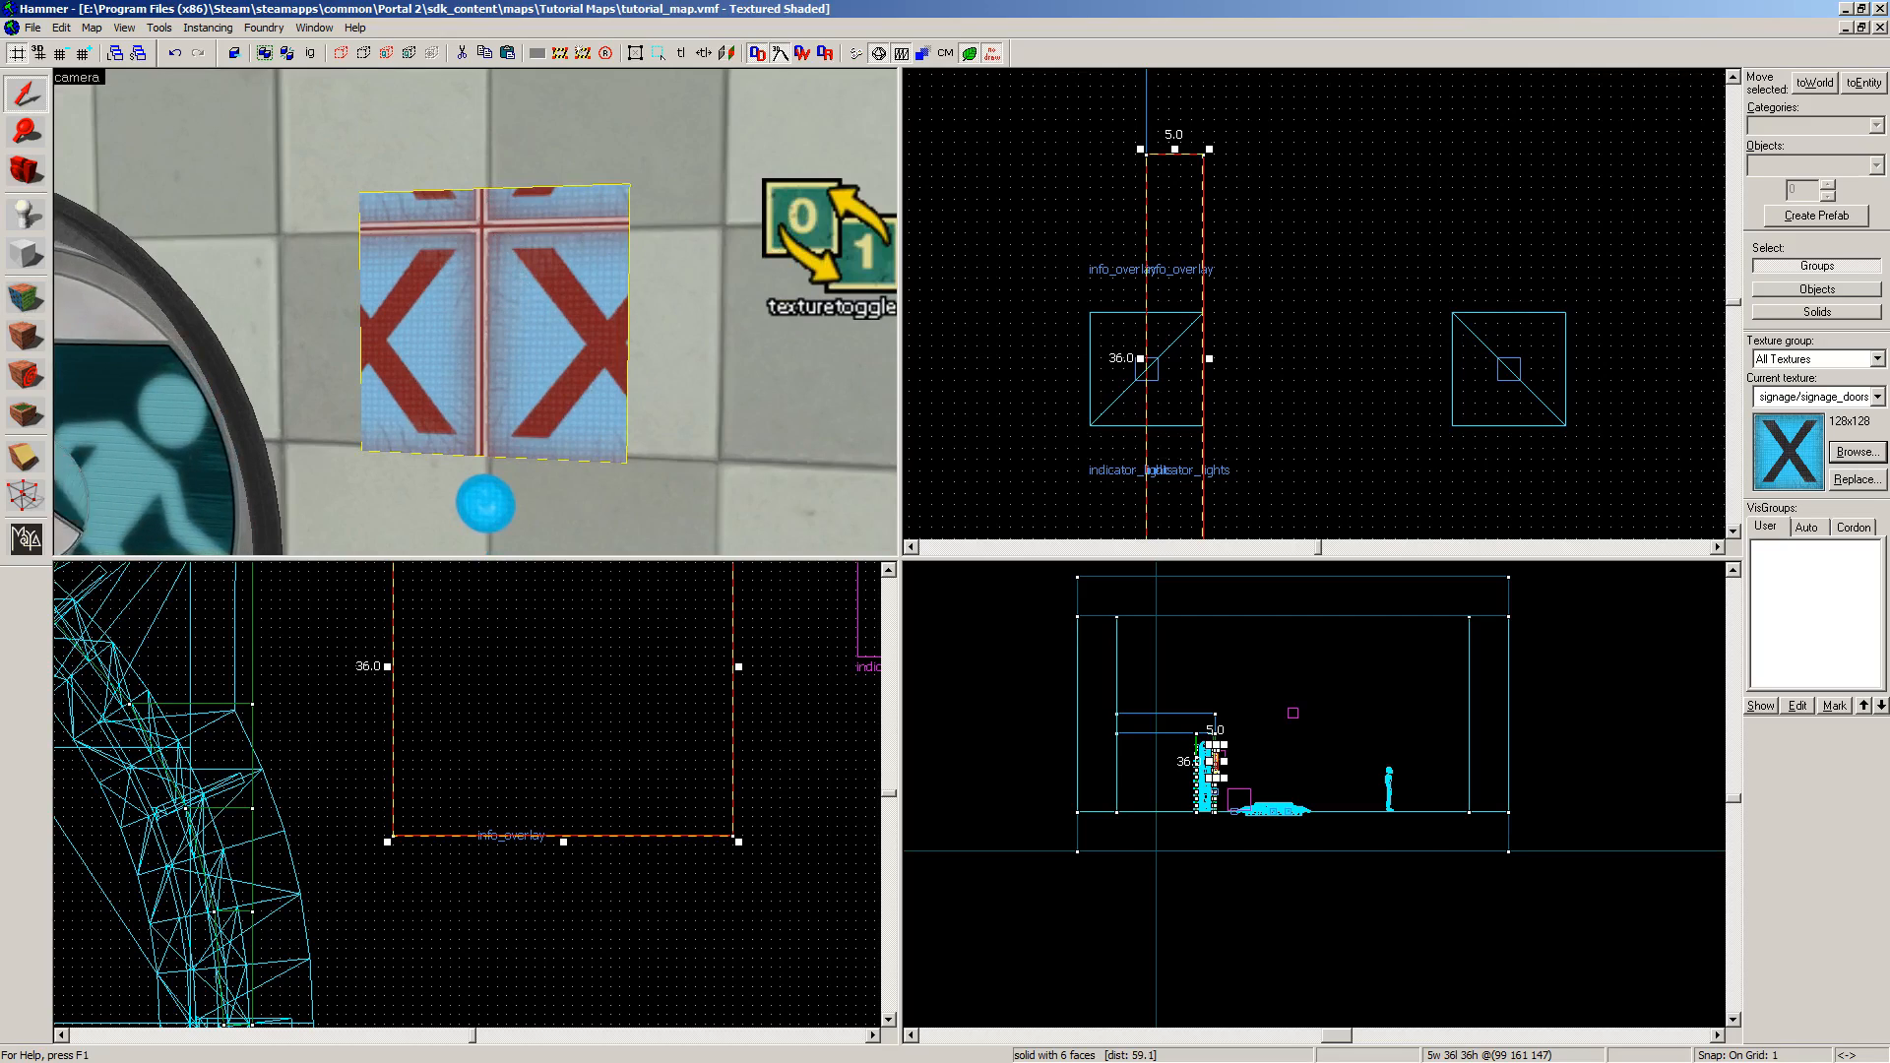
pyautogui.click(24, 300)
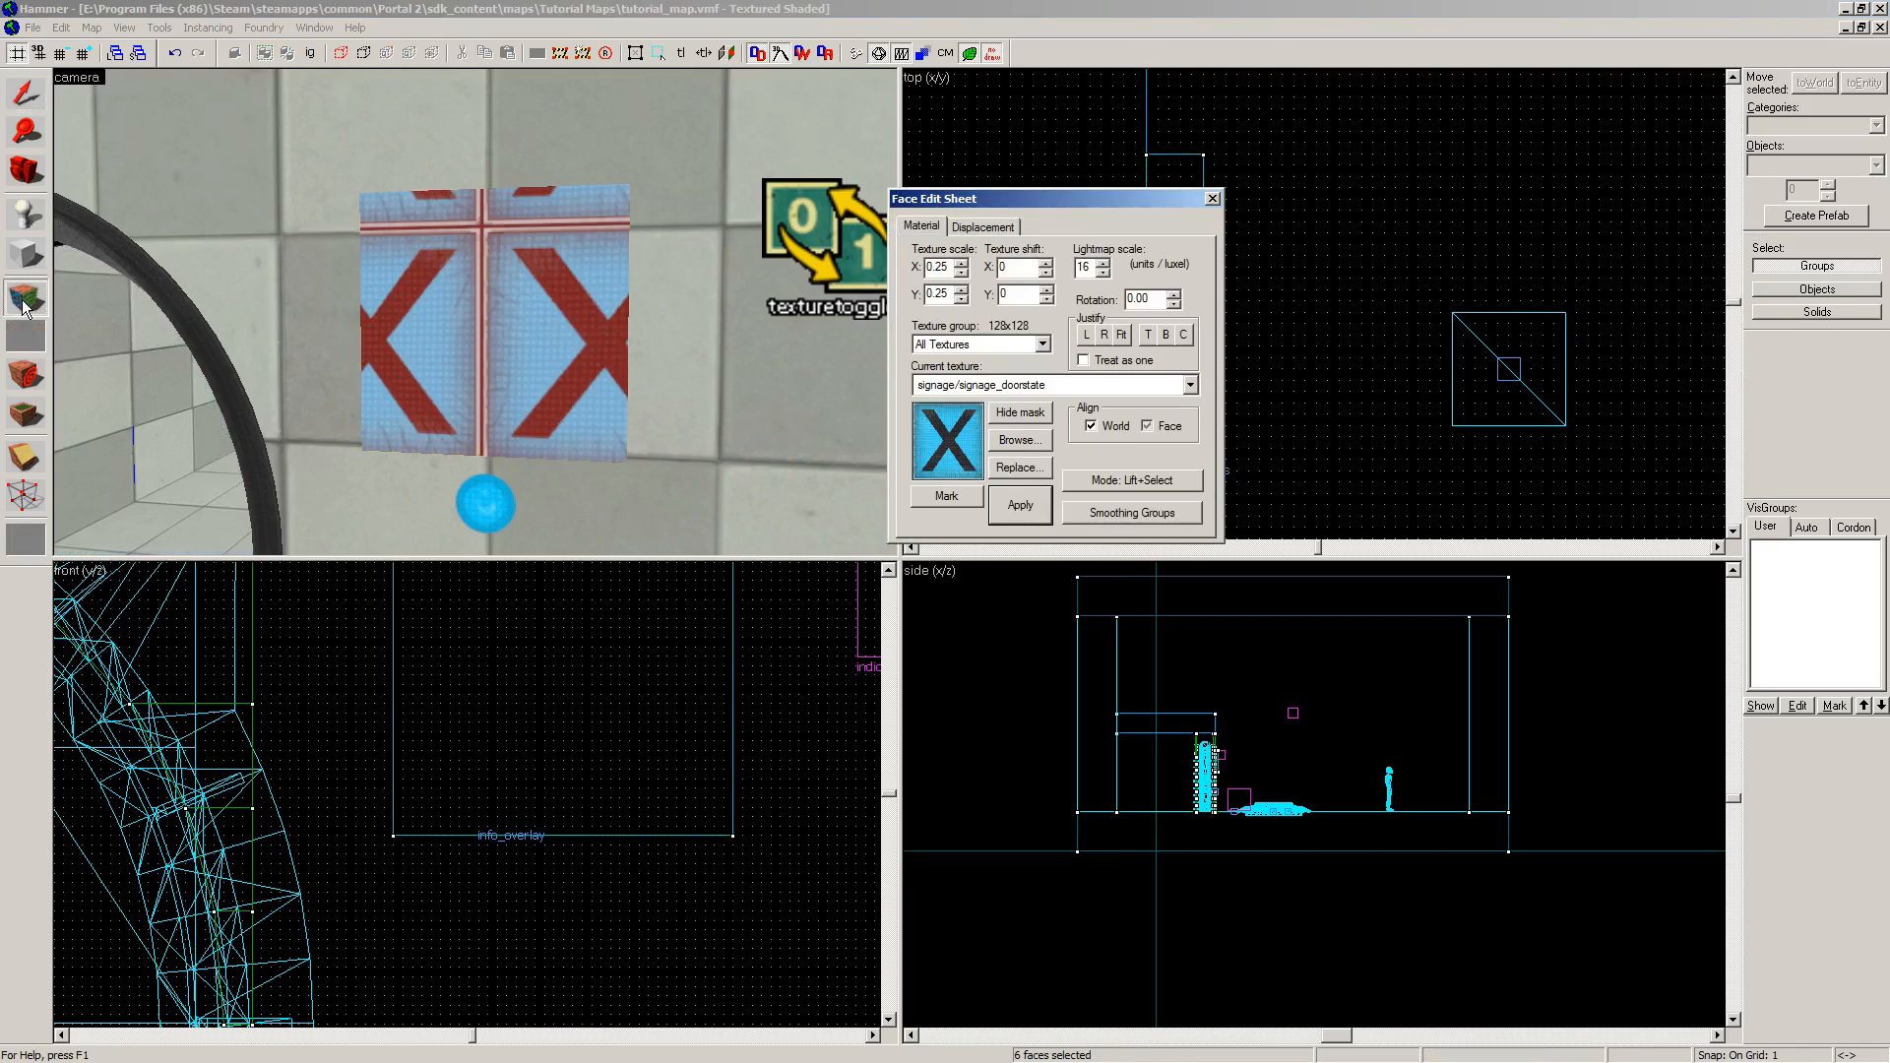
pyautogui.moveTo(979, 201); pyautogui.dragTo(786, 210)
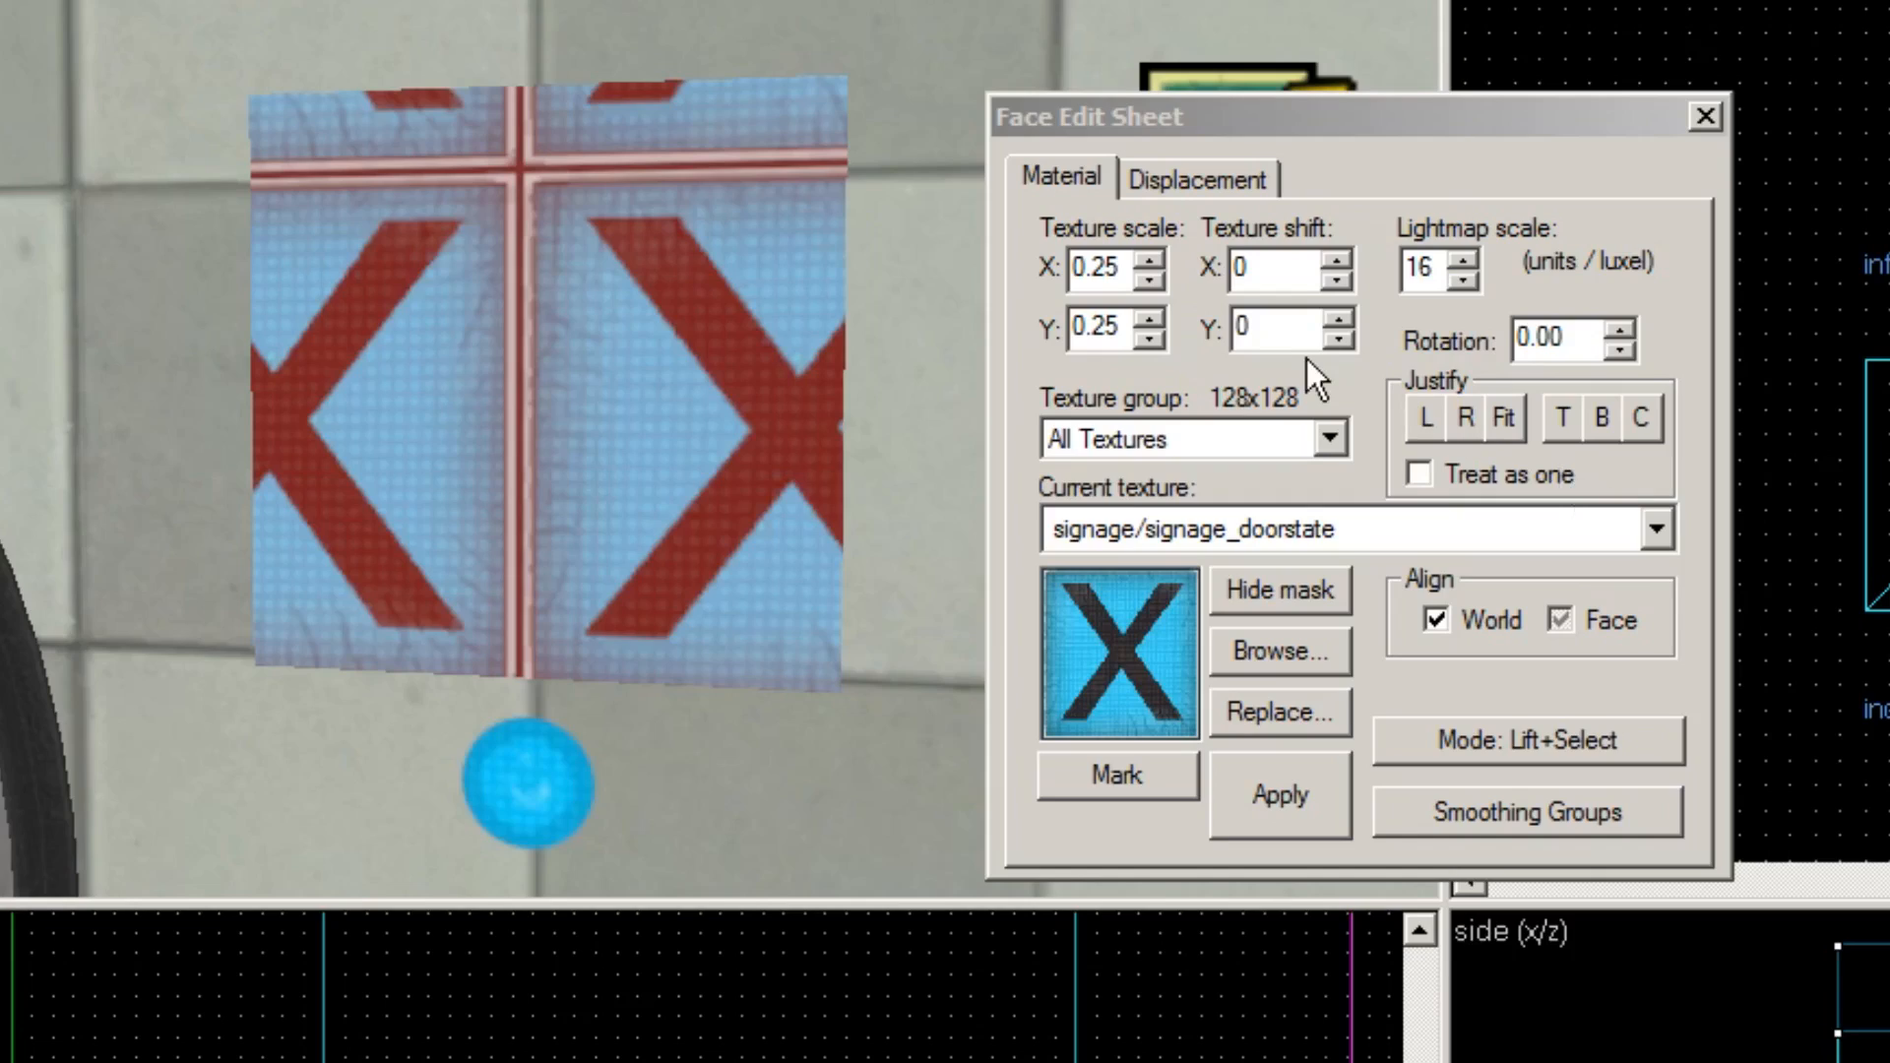
# Step: Try larger X texture scales such as 0.35 and 0.45 and a Y scale of 0.15 on the sign block's faces
pyautogui.click(1150, 257)
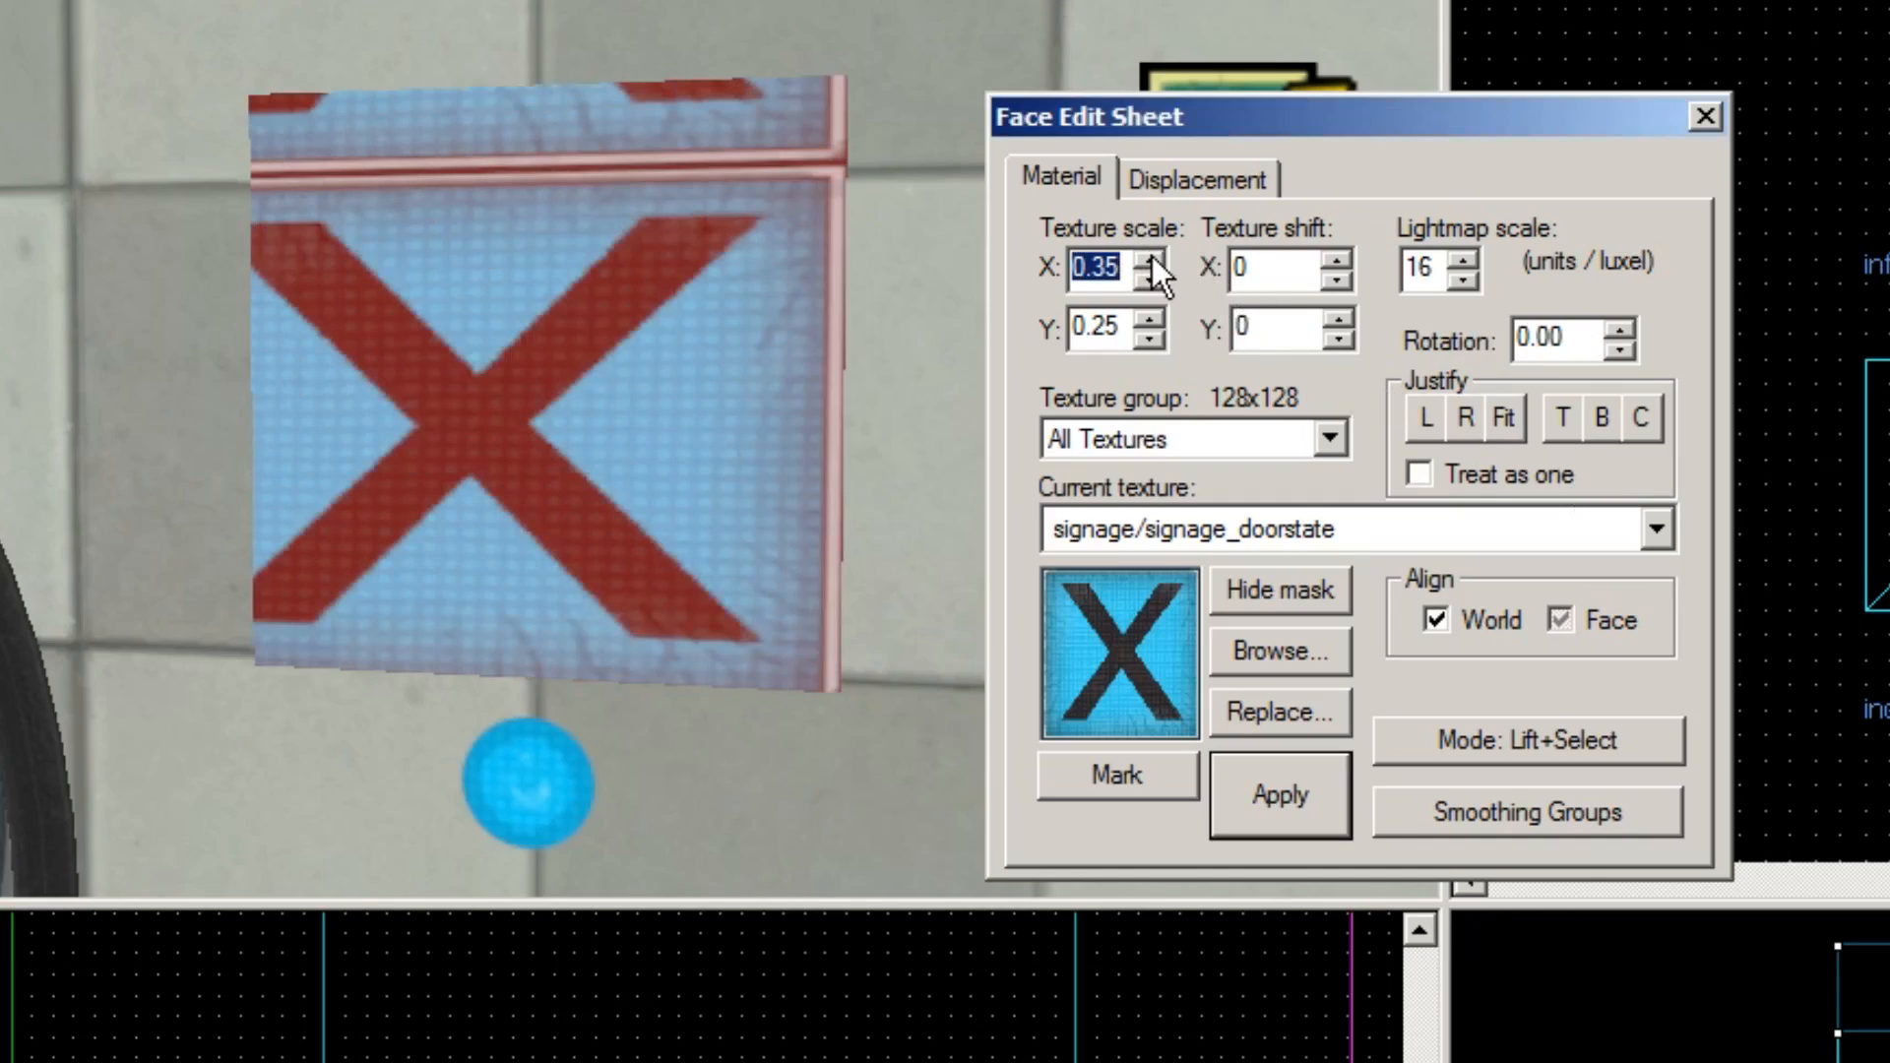
pyautogui.click(1150, 257)
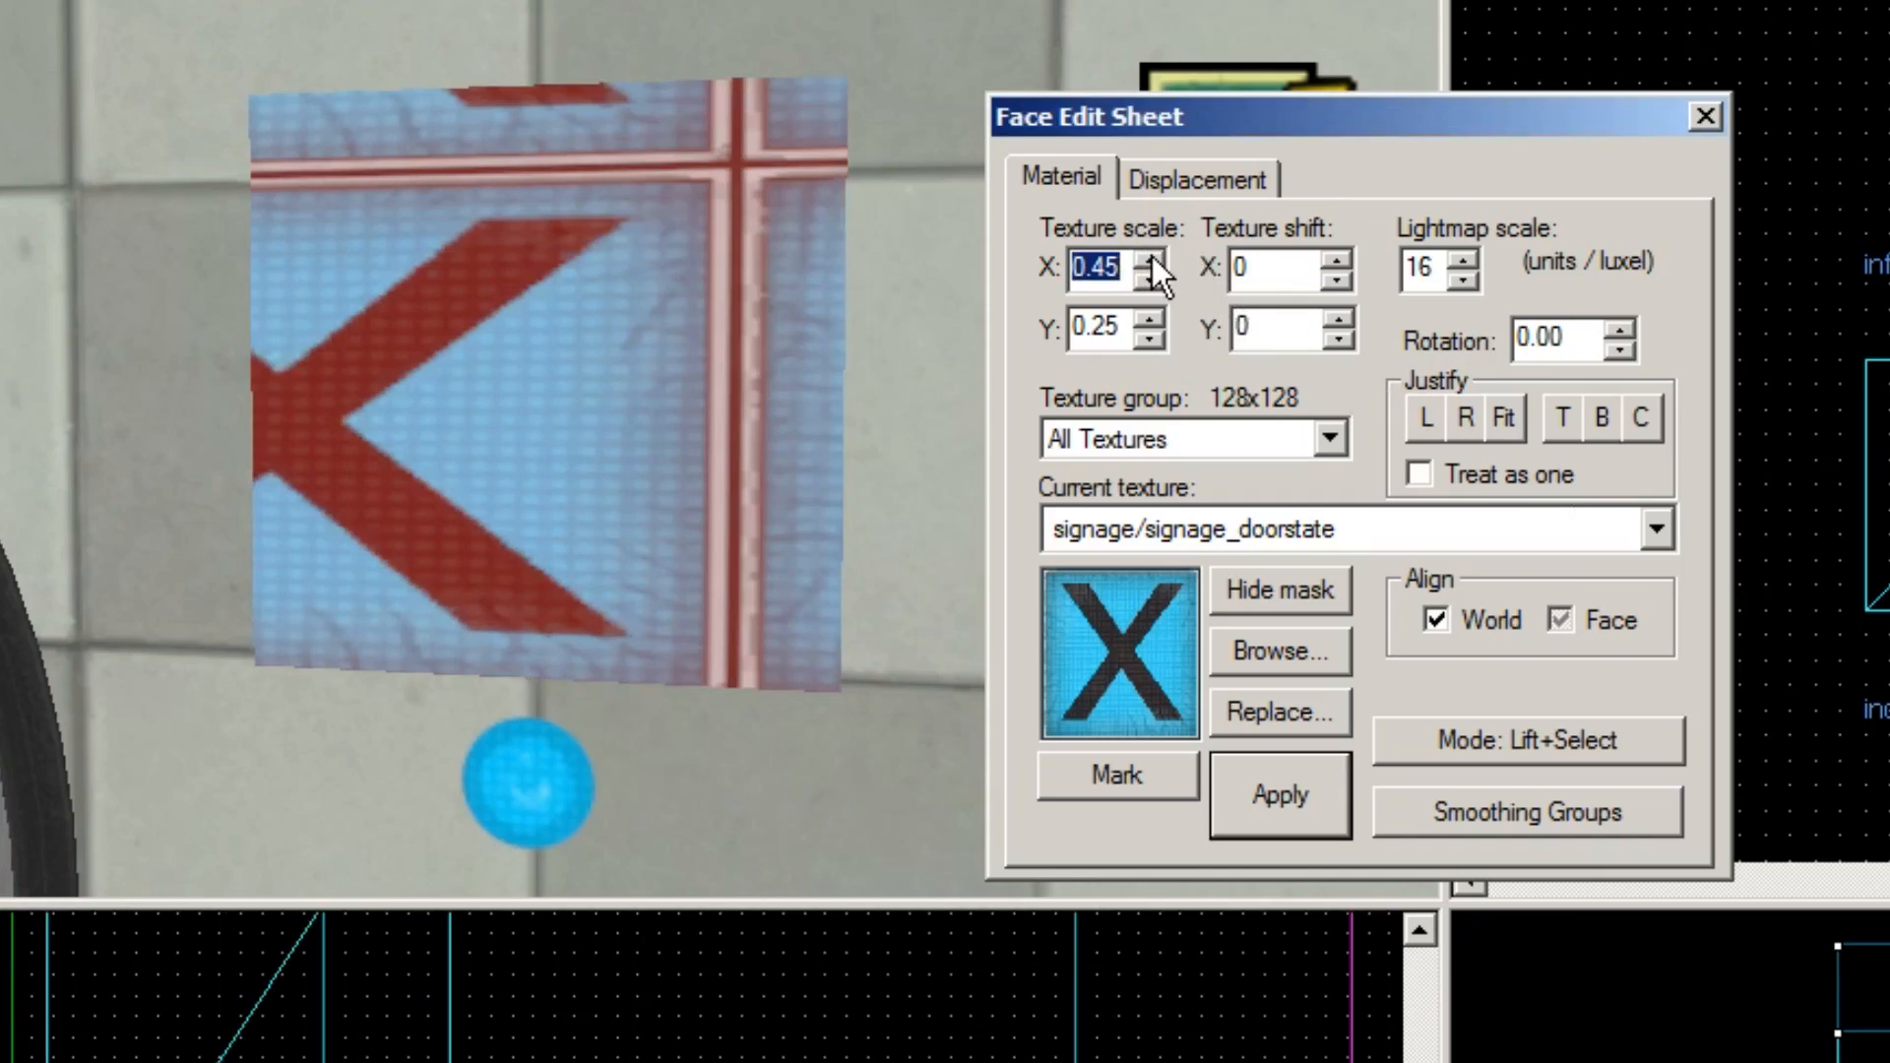
pyautogui.click(1151, 256)
pyautogui.click(1157, 283)
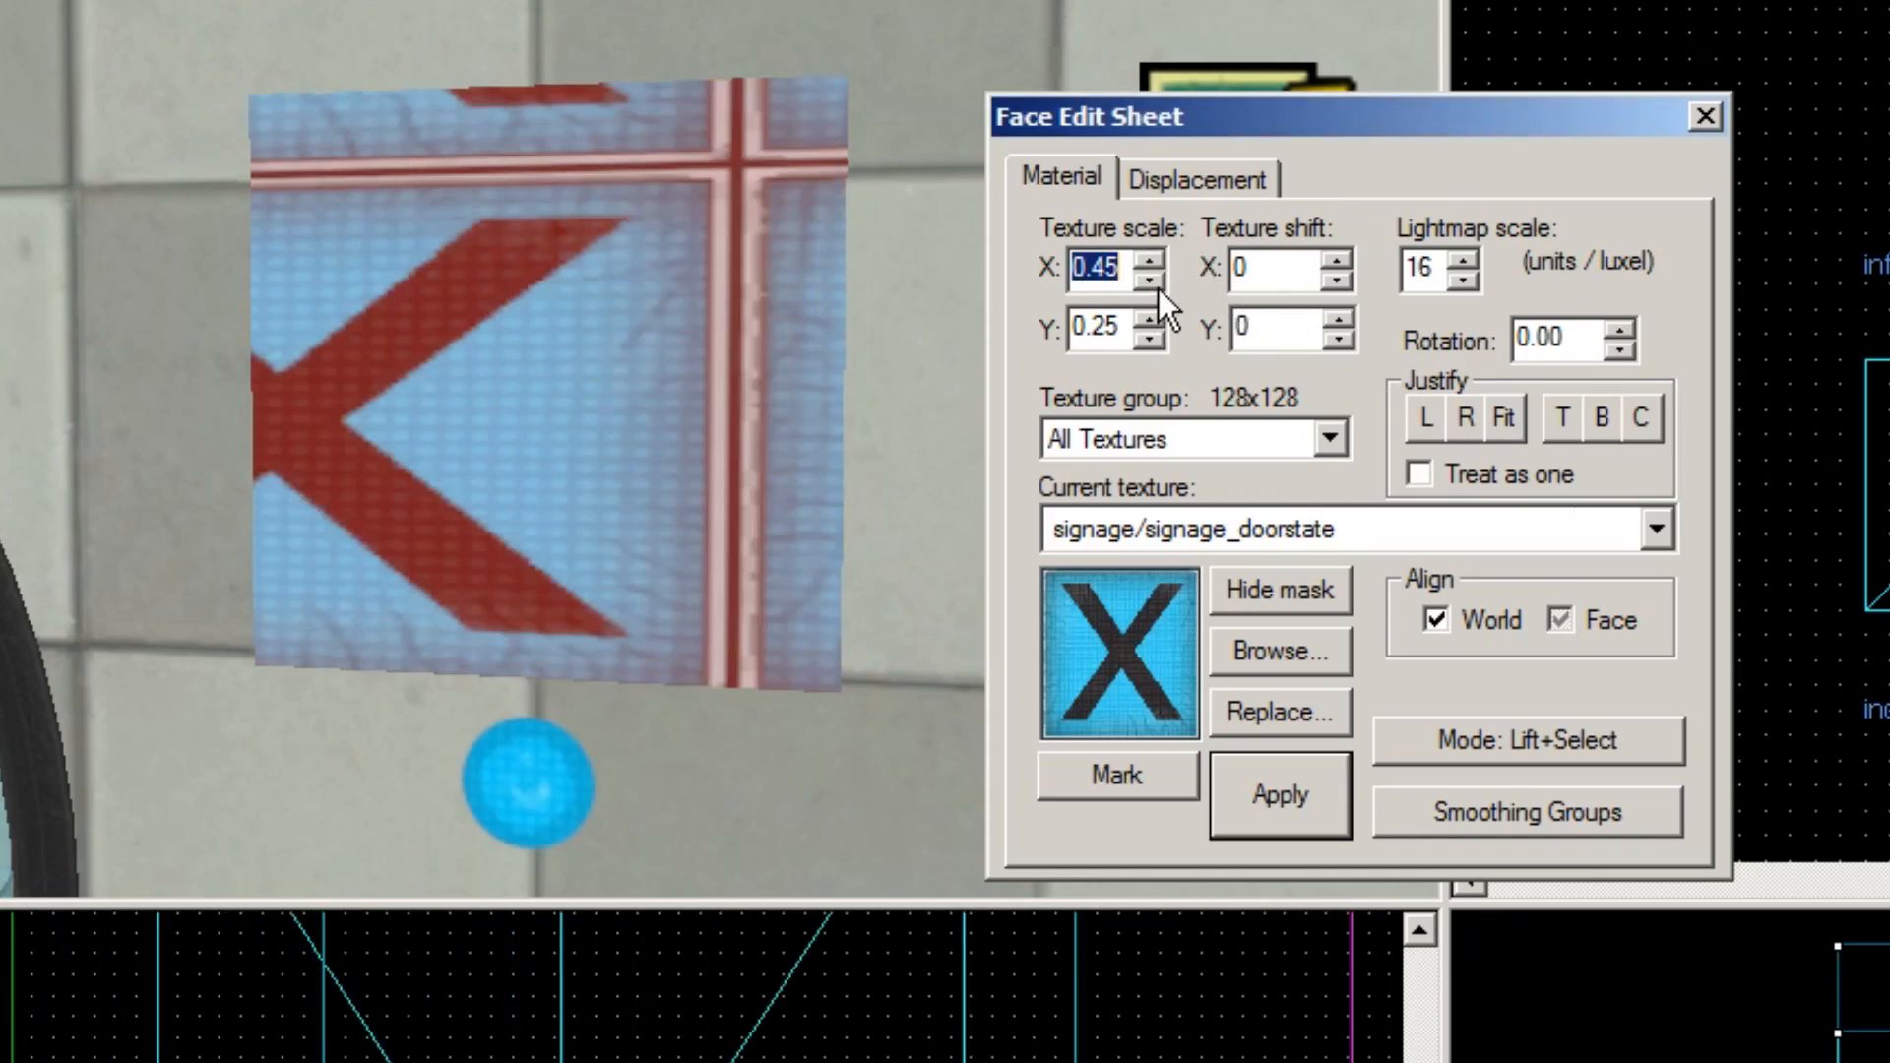
pyautogui.click(1158, 283)
pyautogui.click(1158, 284)
pyautogui.click(1150, 344)
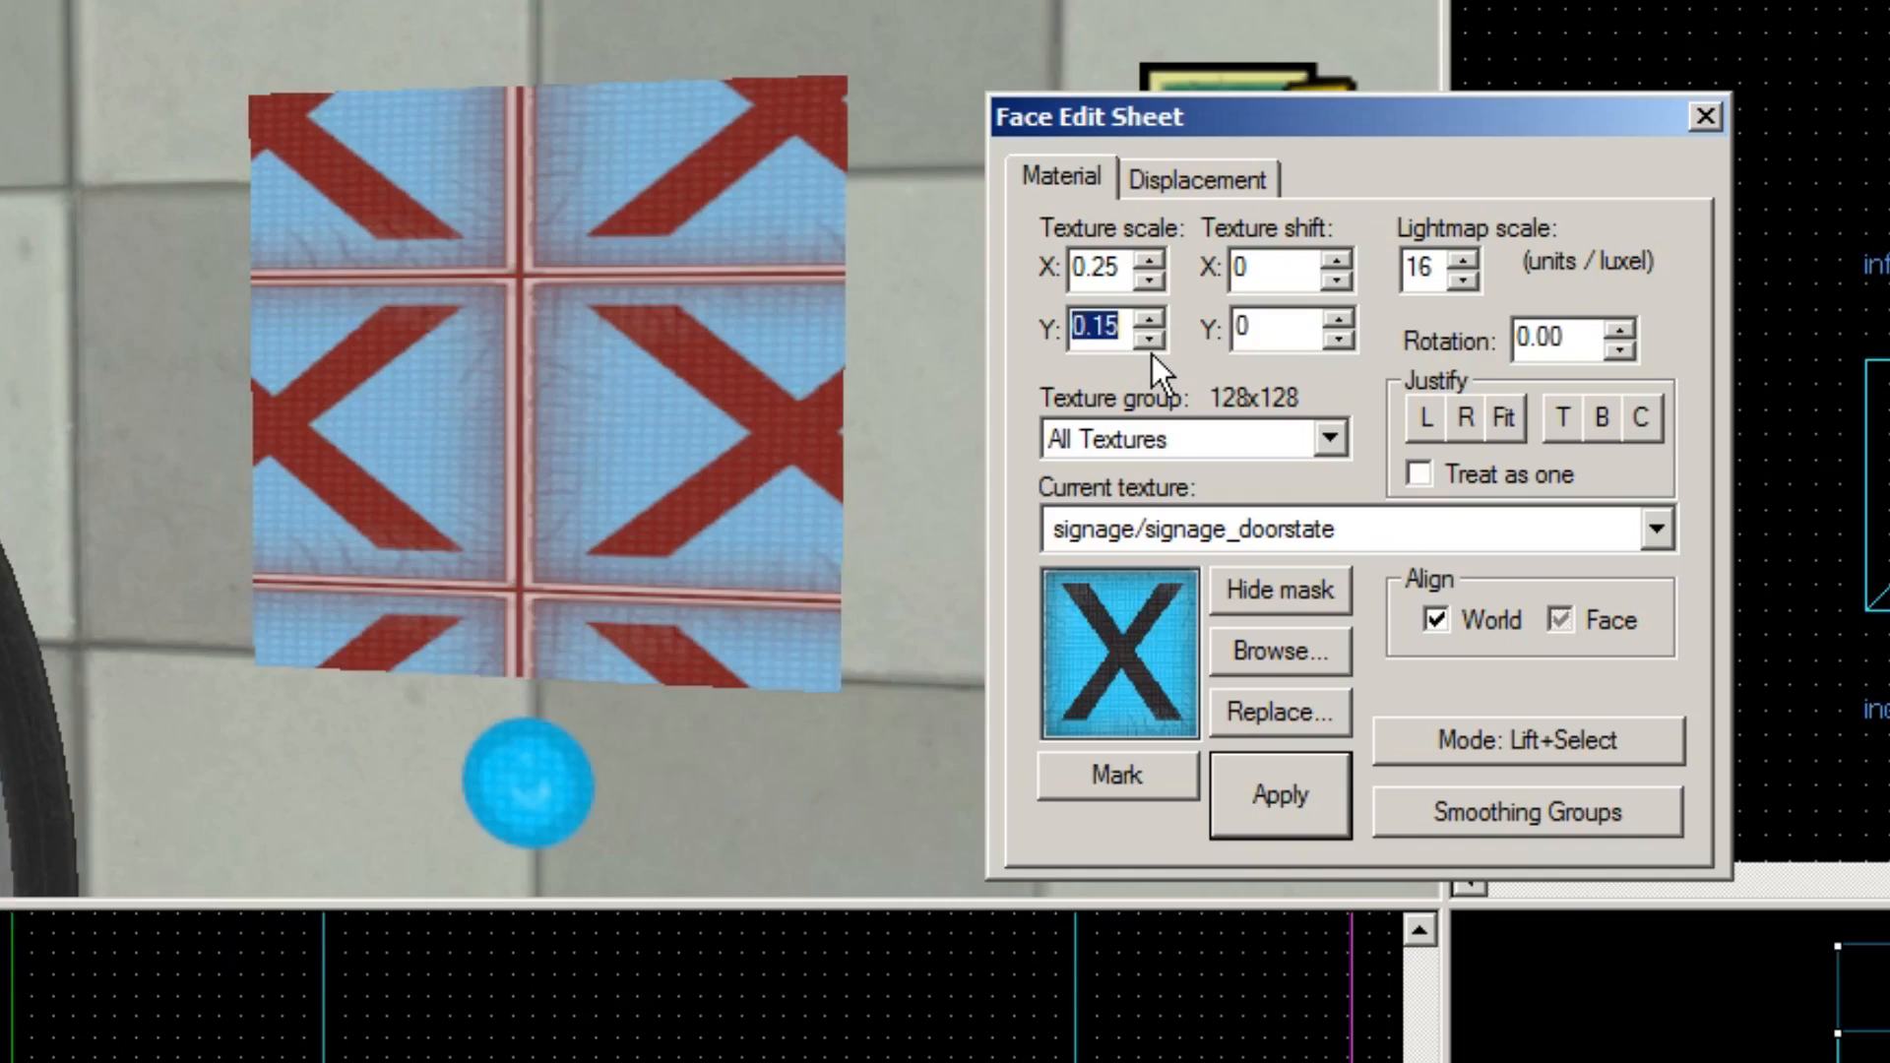
pyautogui.click(1150, 319)
pyautogui.click(686, 329)
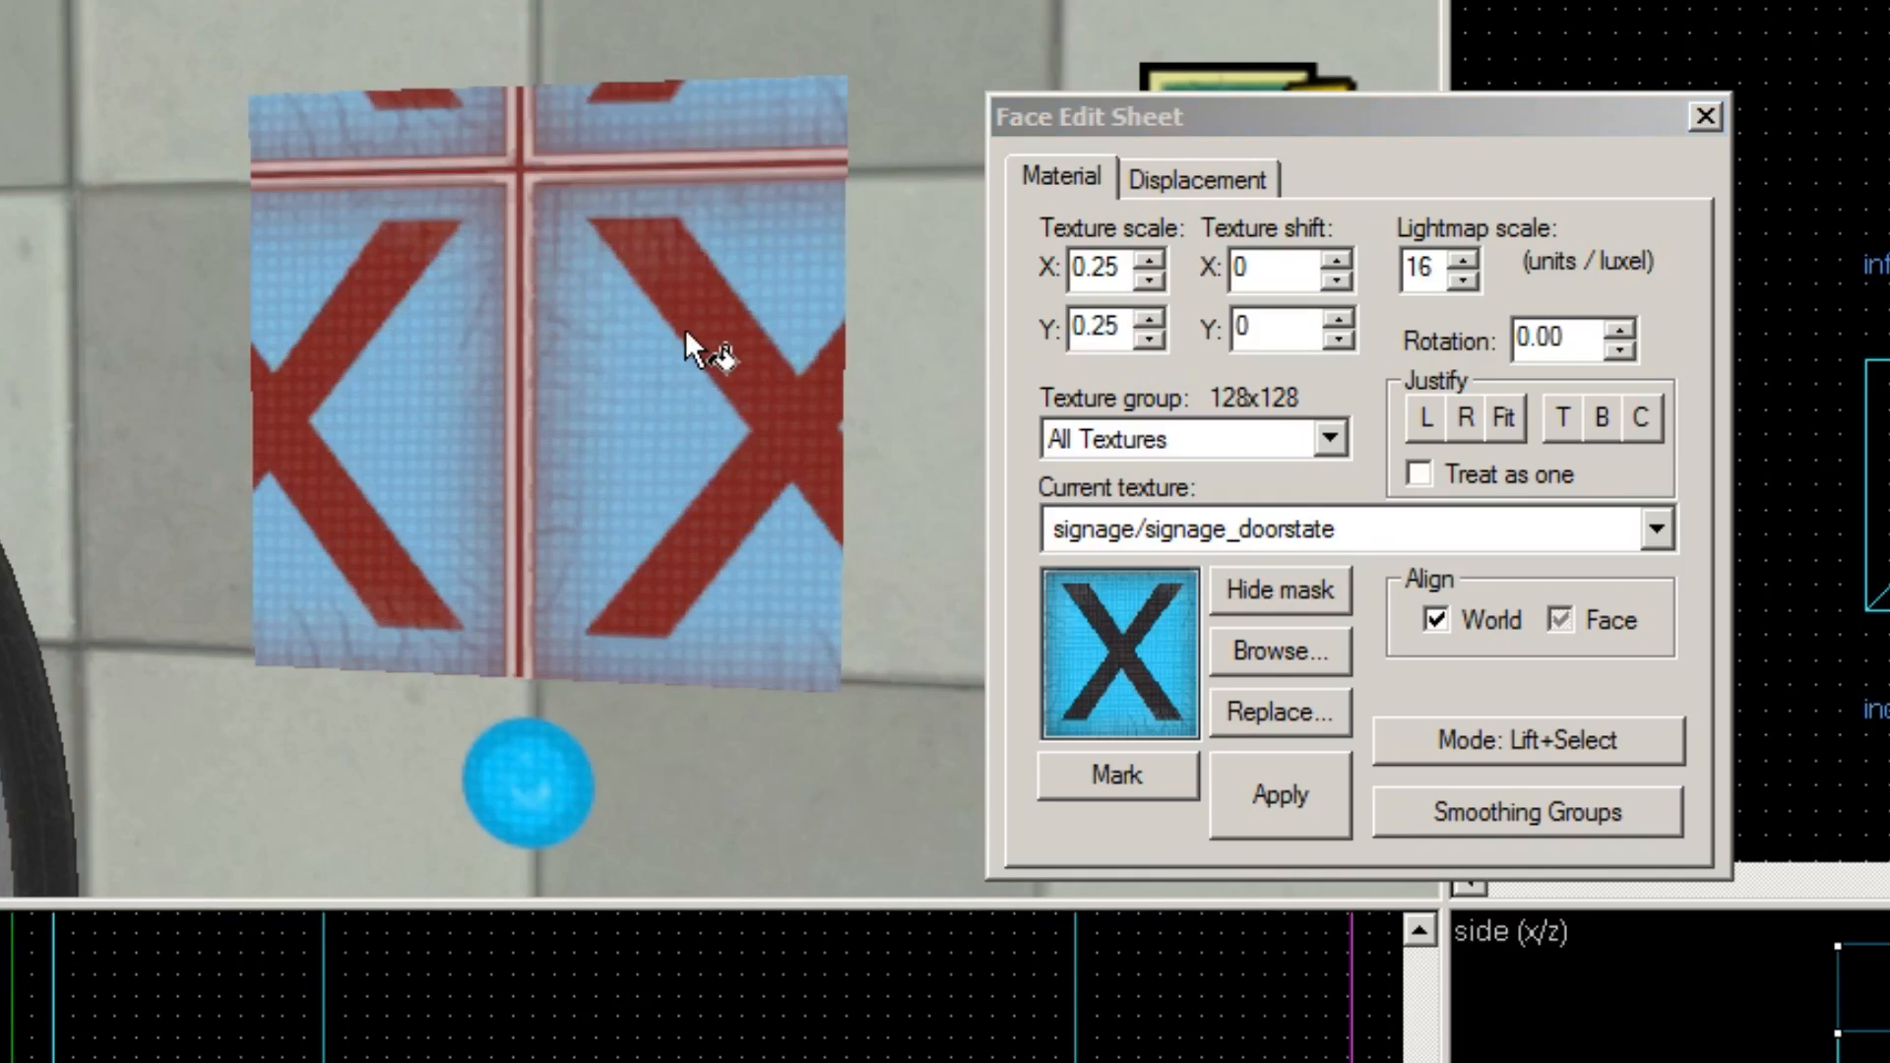
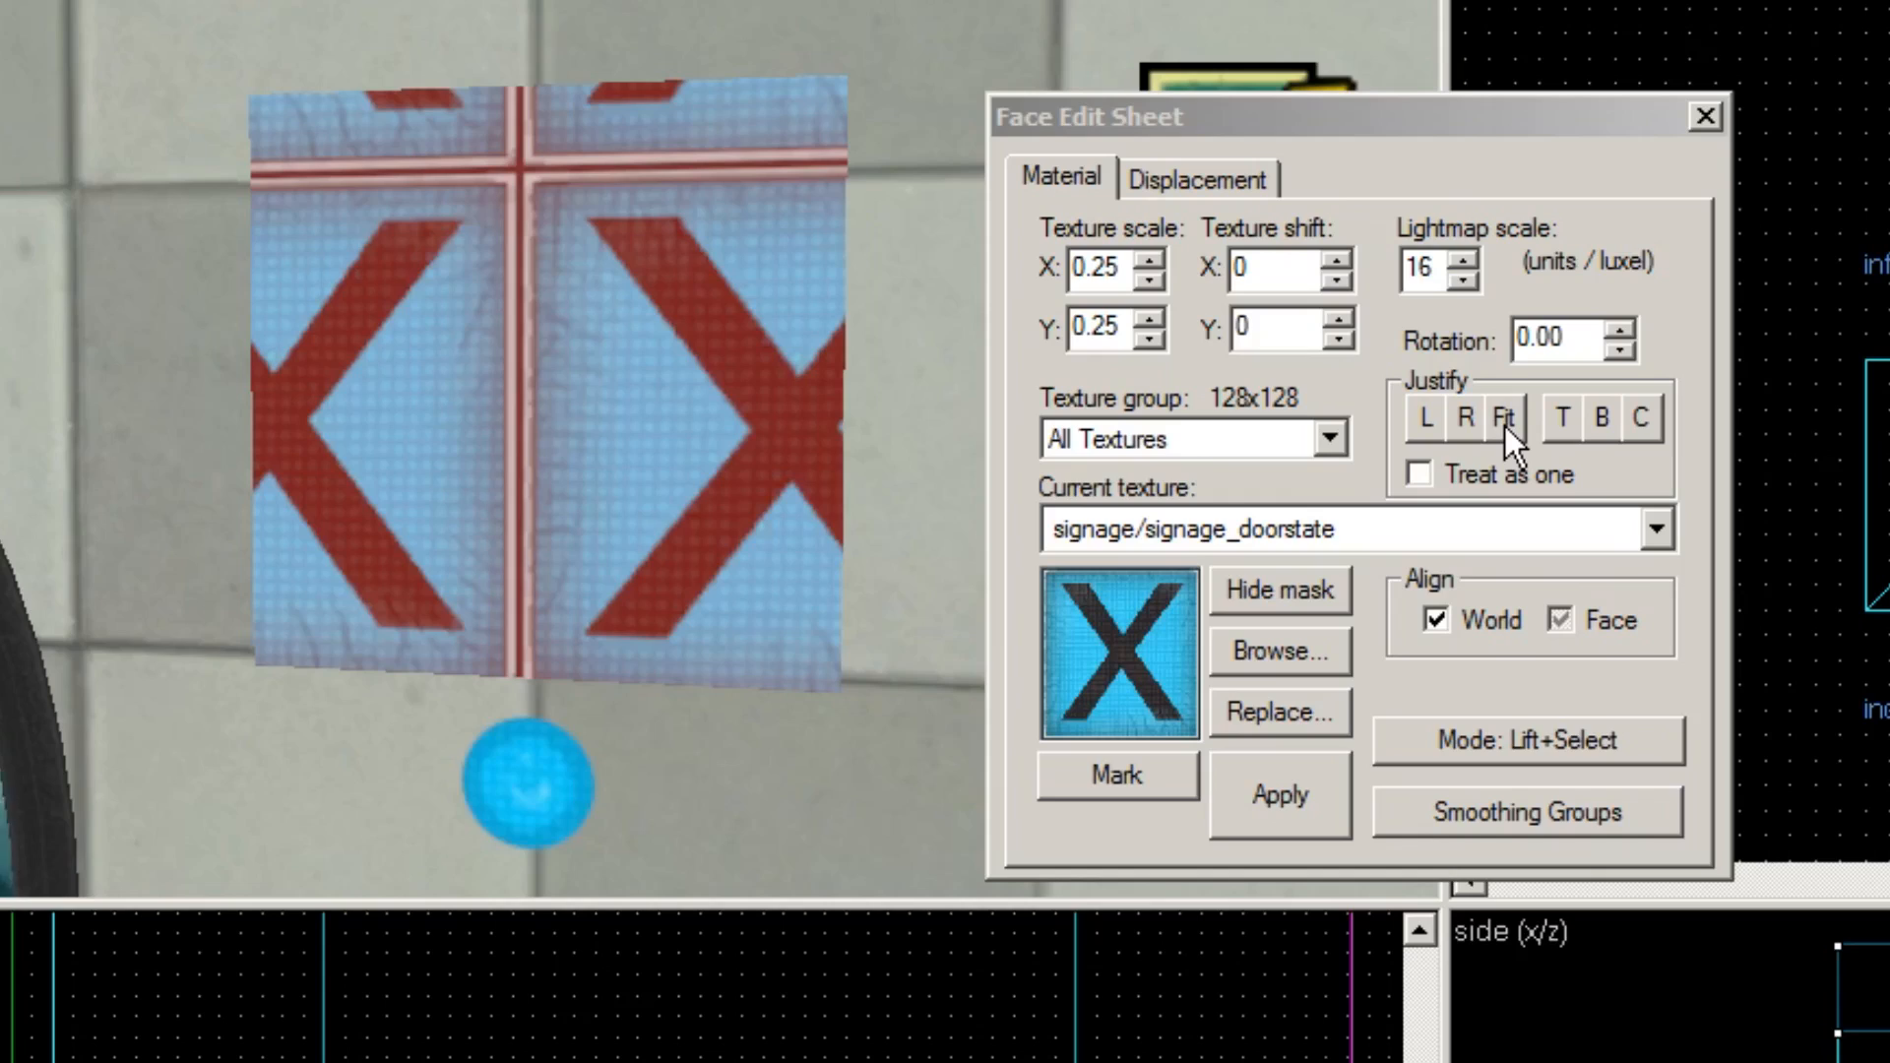
# Step: Fit the doorstate texture to the sign block's faces and finish face editing
pyautogui.click(1505, 427)
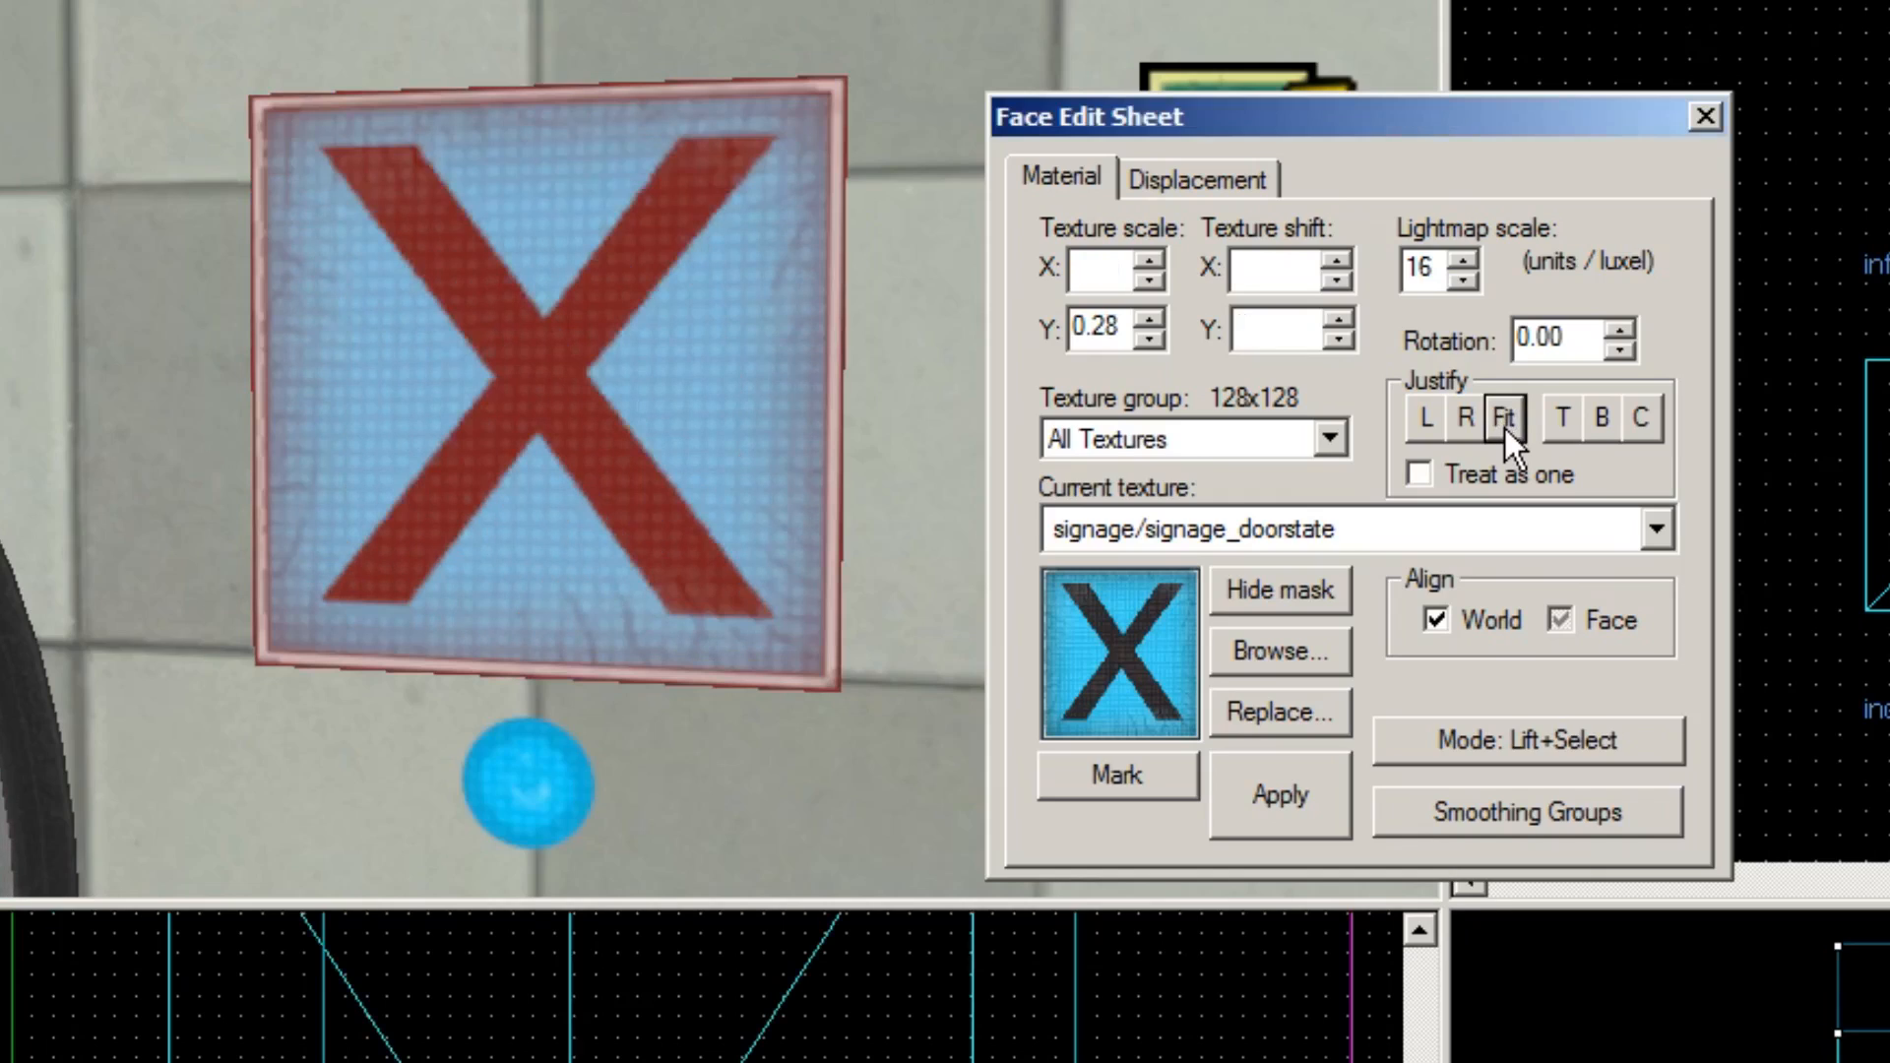
pyautogui.scroll(-1, 708, 390)
pyautogui.scroll(2, 709, 390)
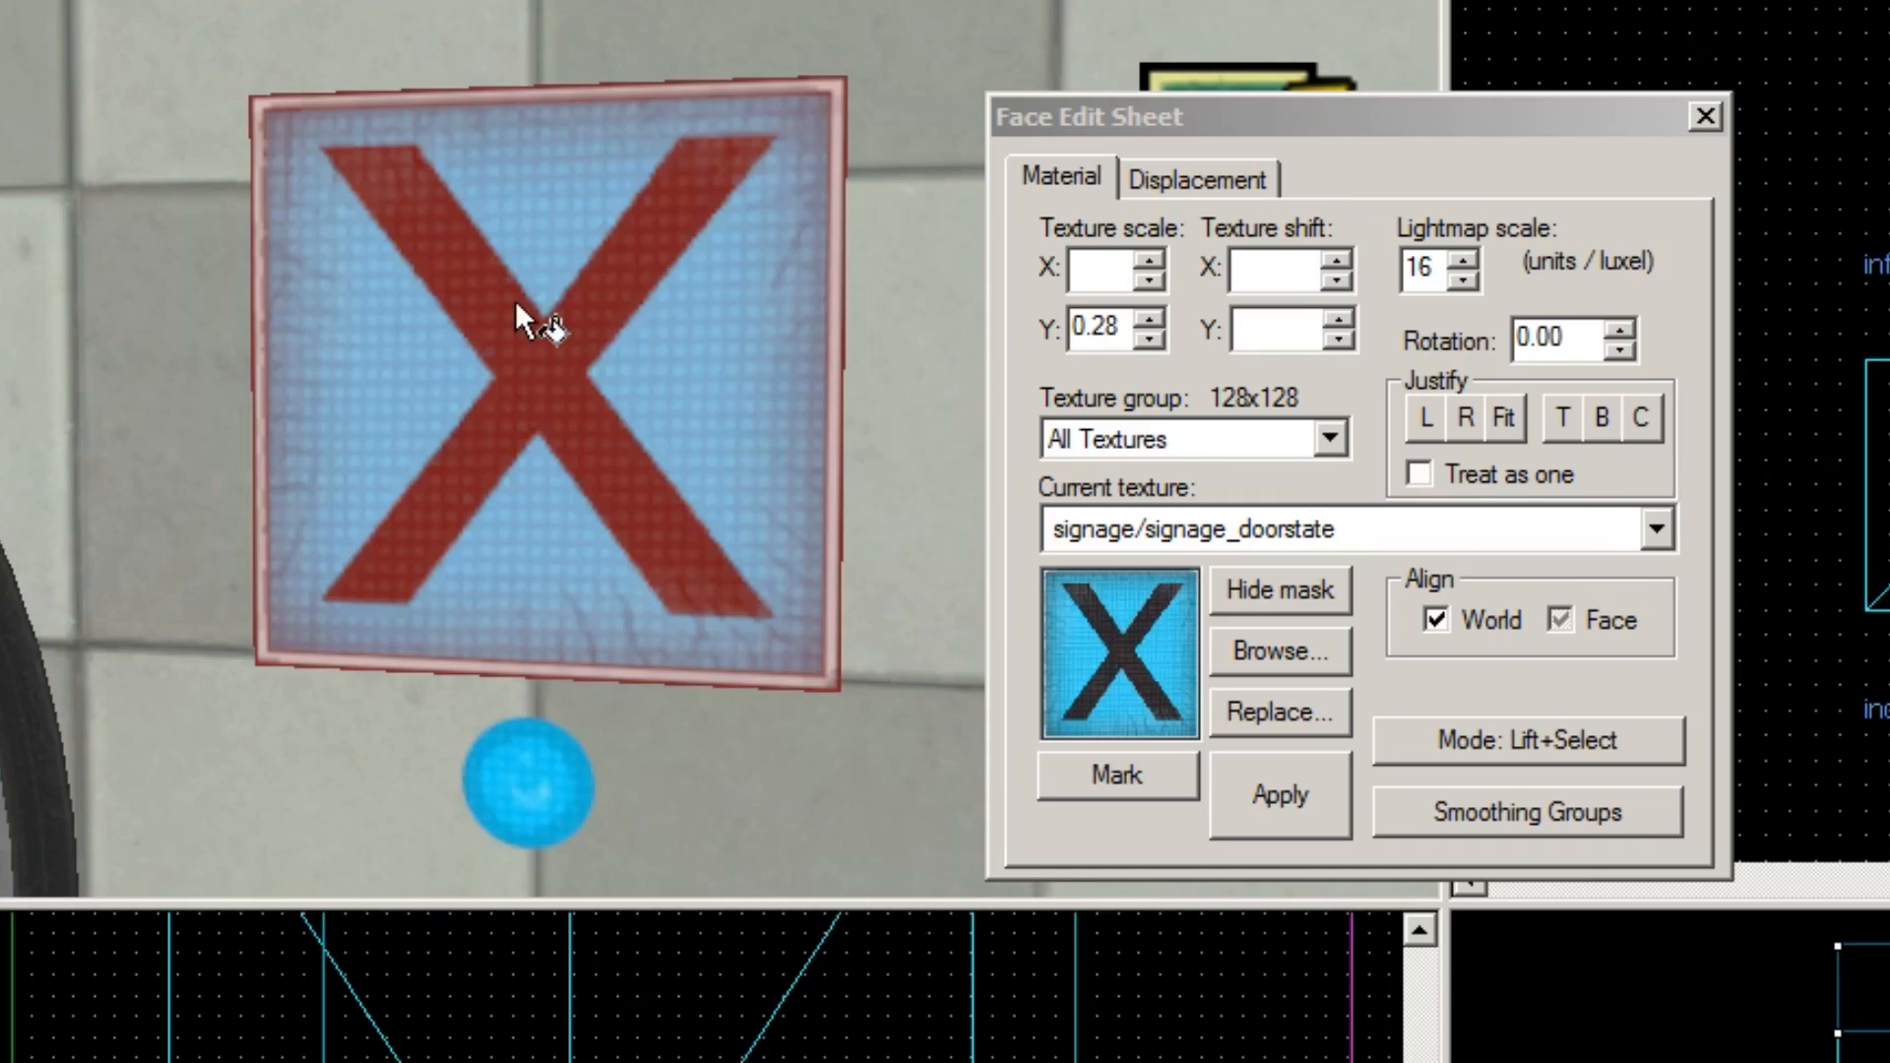
pyautogui.scroll(-3, 522, 305)
pyautogui.scroll(2, 532, 69)
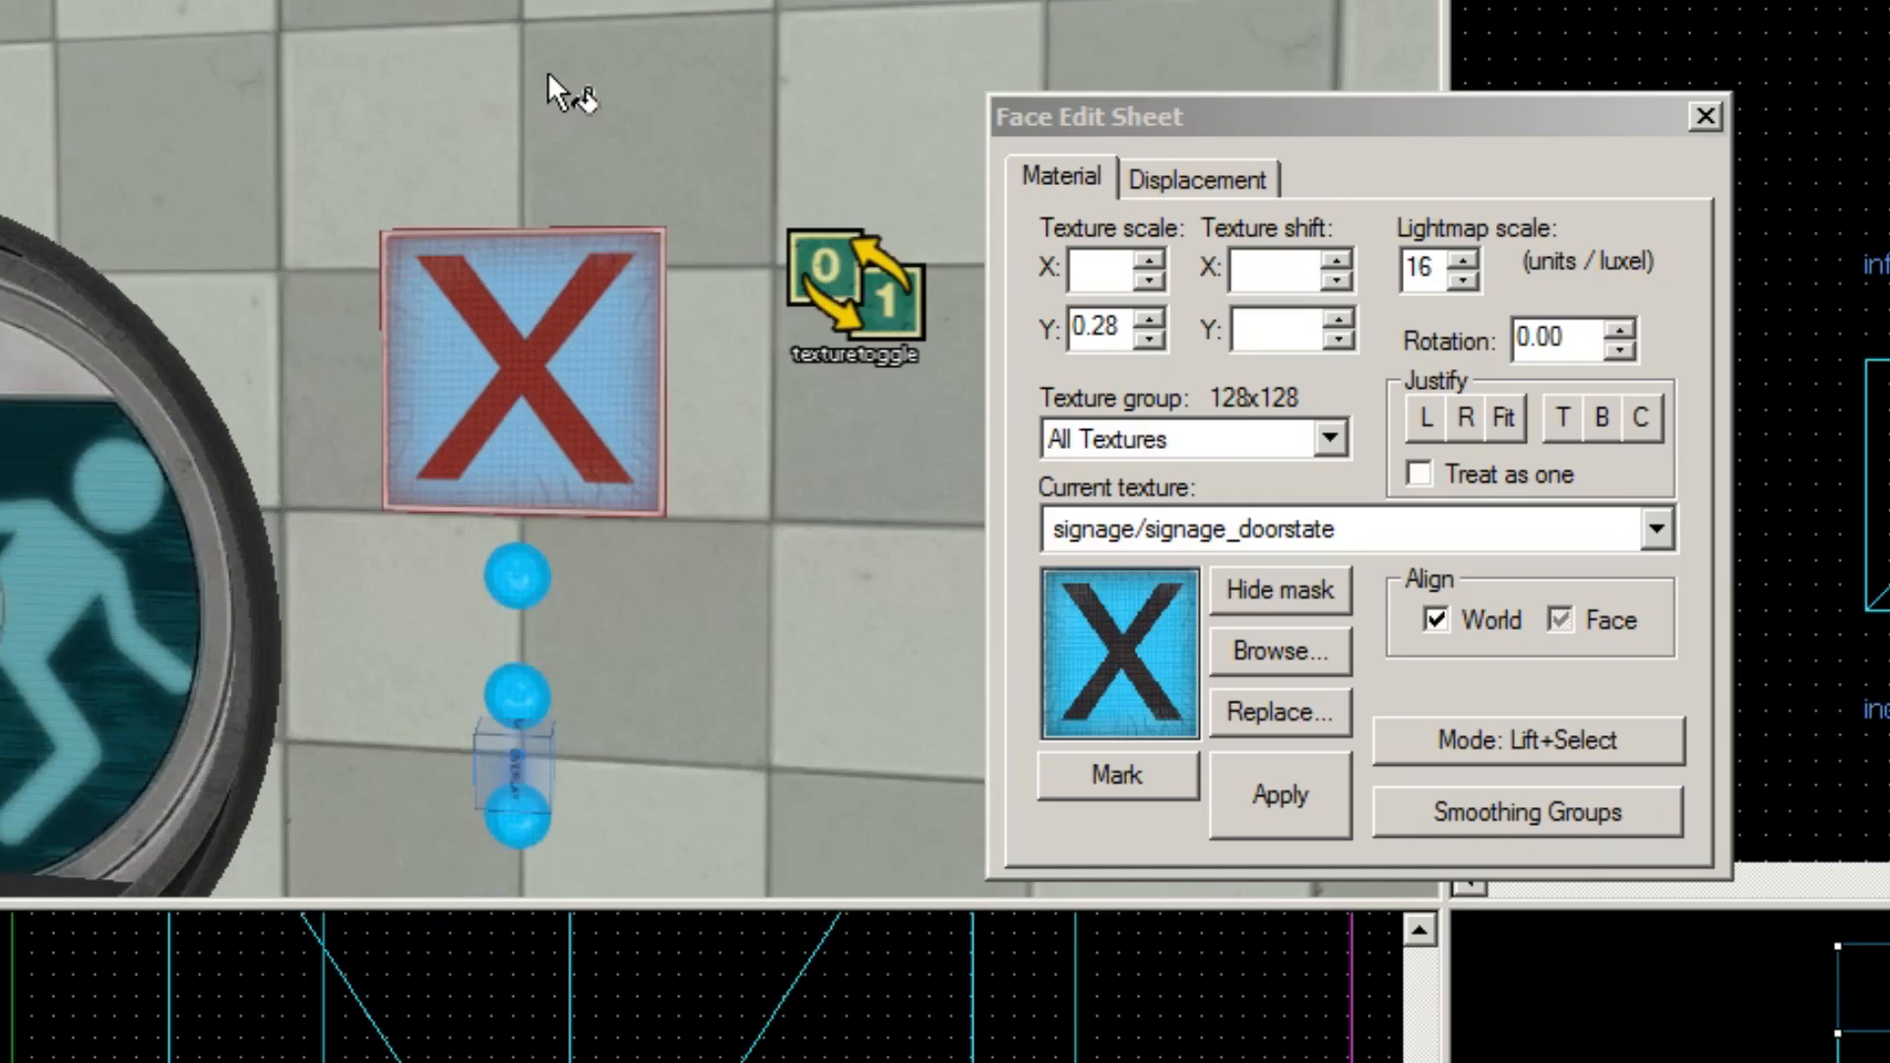
pyautogui.click(548, 71)
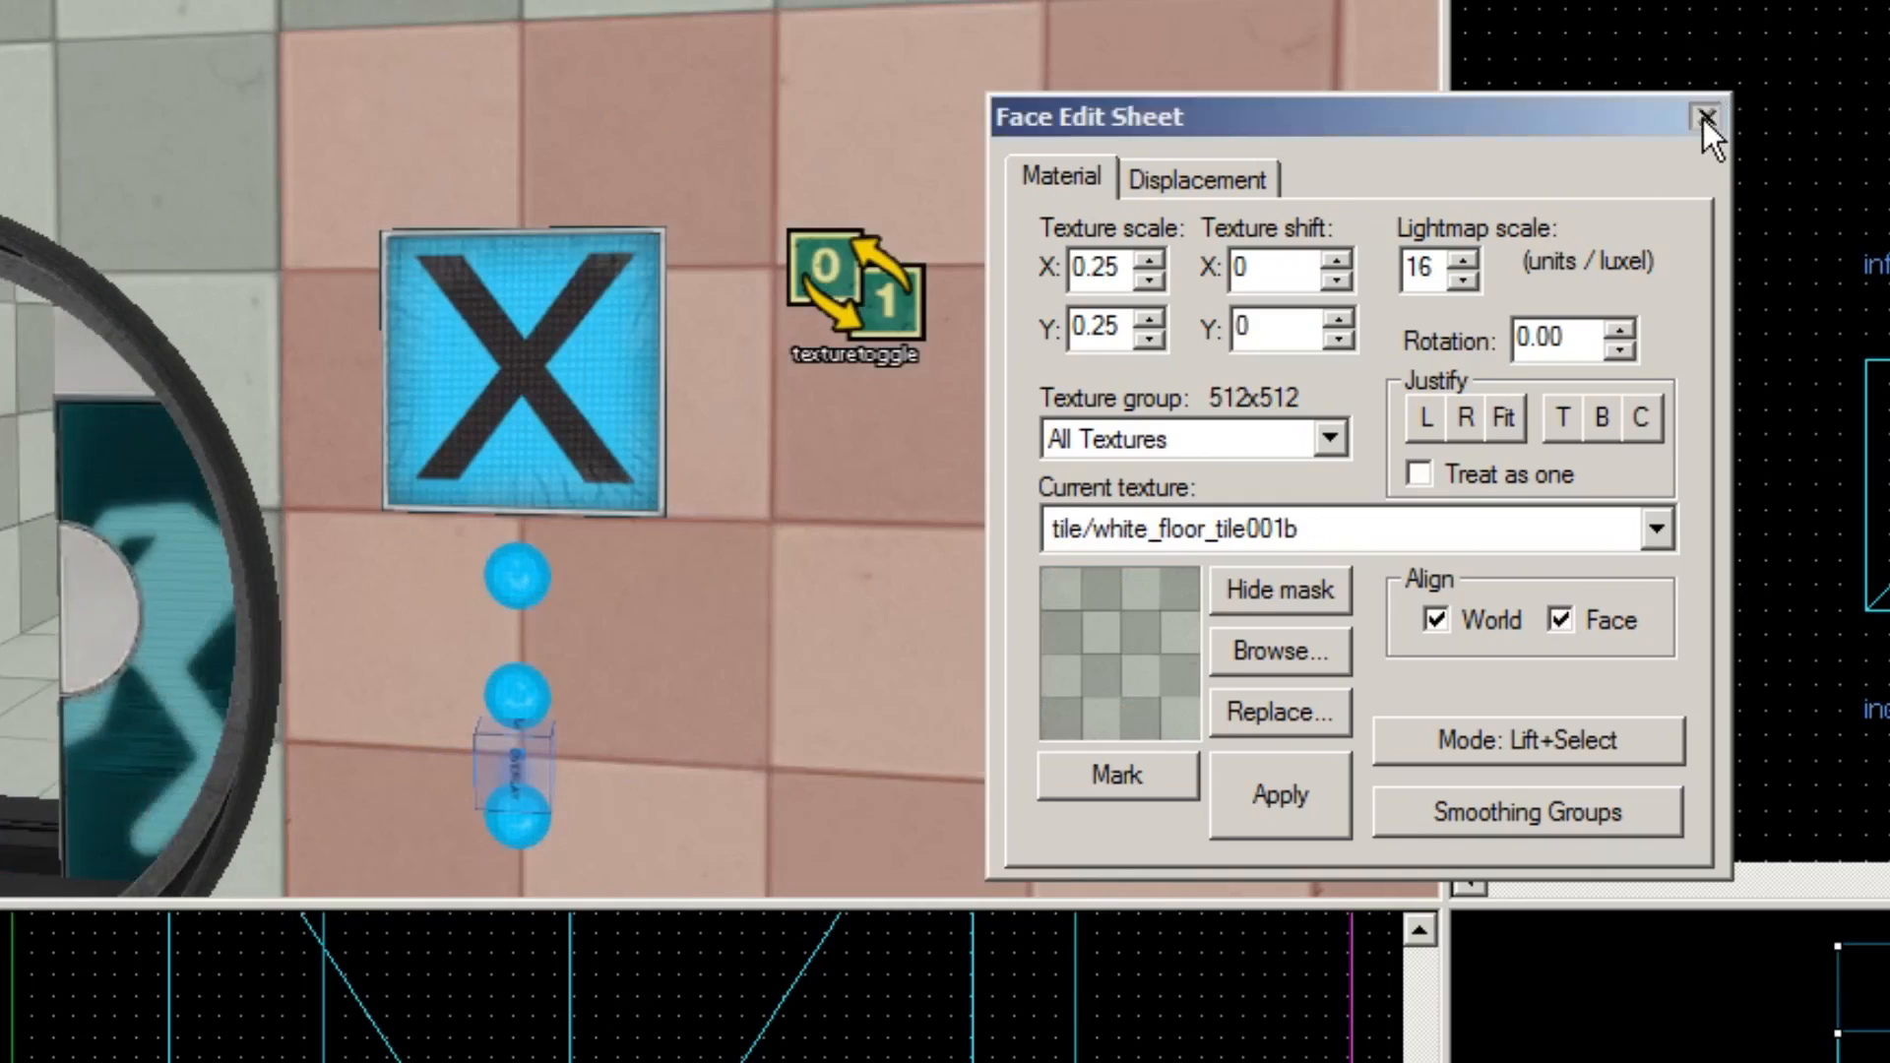
pyautogui.click(1705, 117)
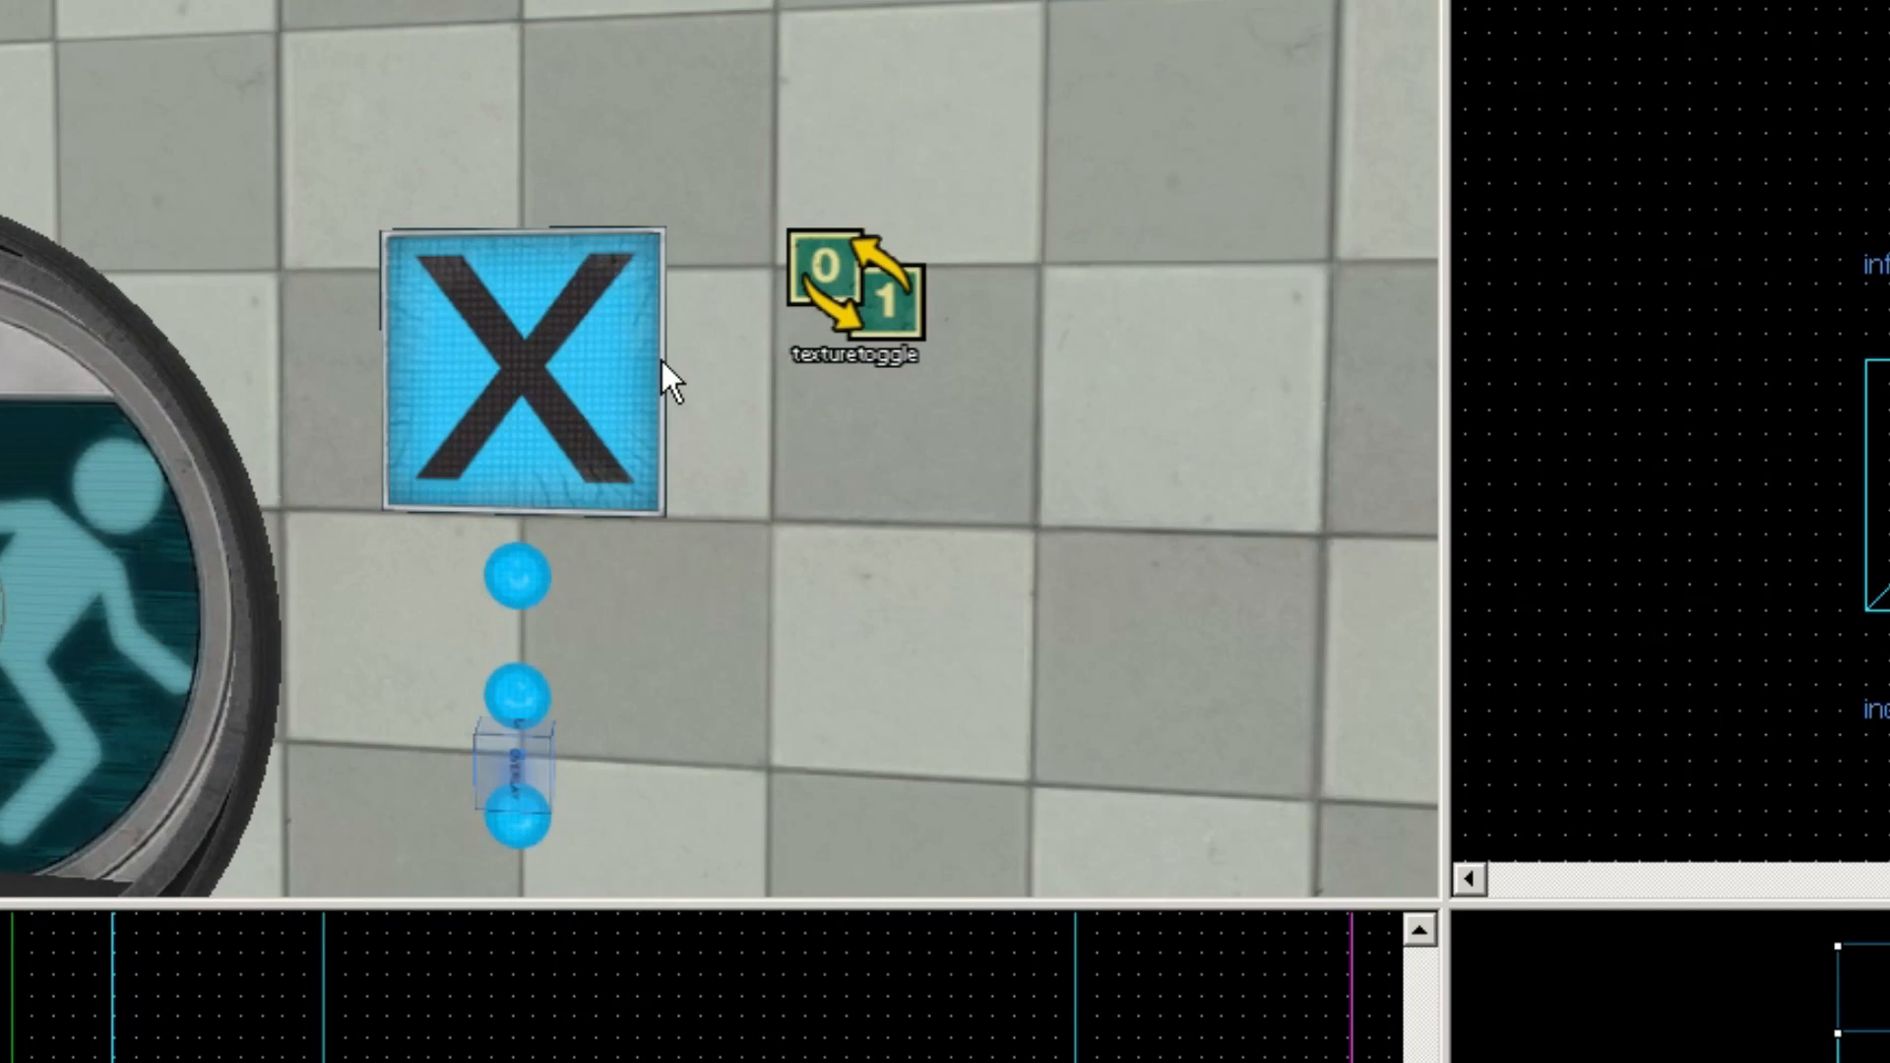
# Step: Compare the sign block with the neighbouring texture toggle entity and inspect the block's object properties and Auto visgroup membership
pyautogui.click(548, 365)
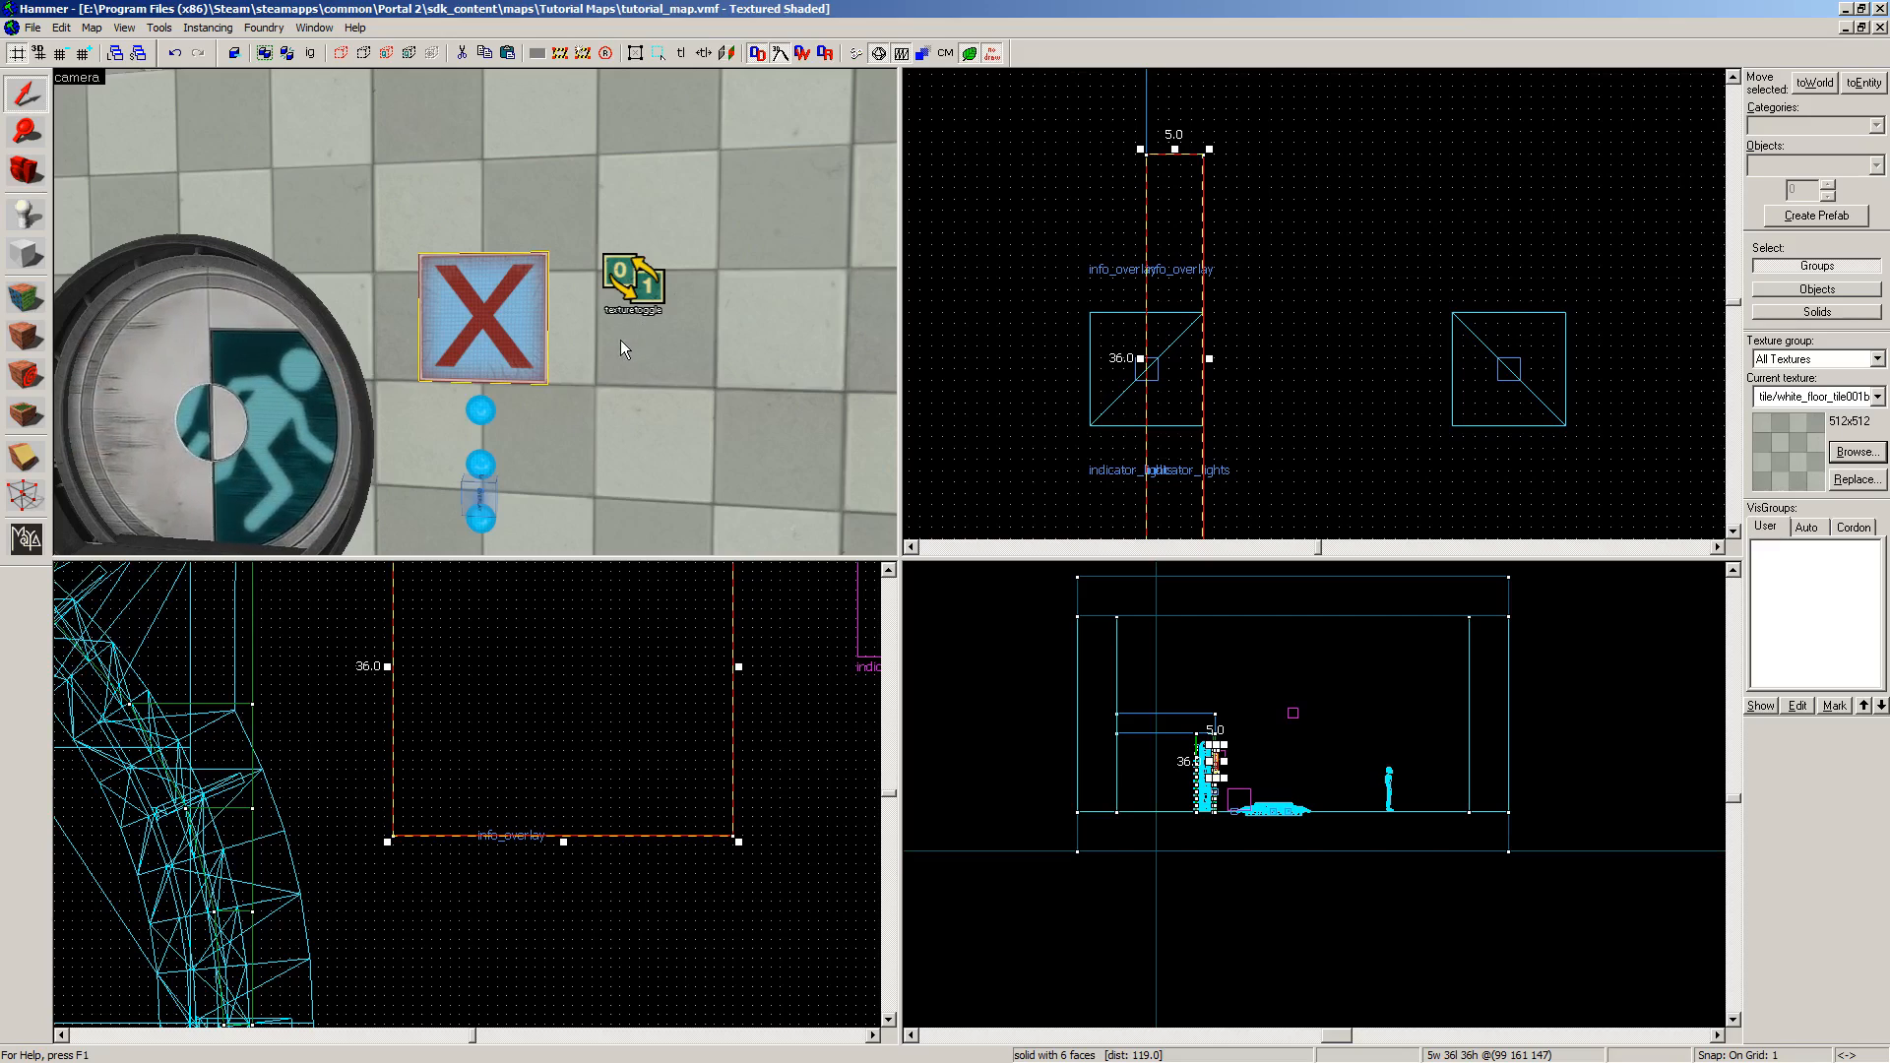
pyautogui.click(650, 296)
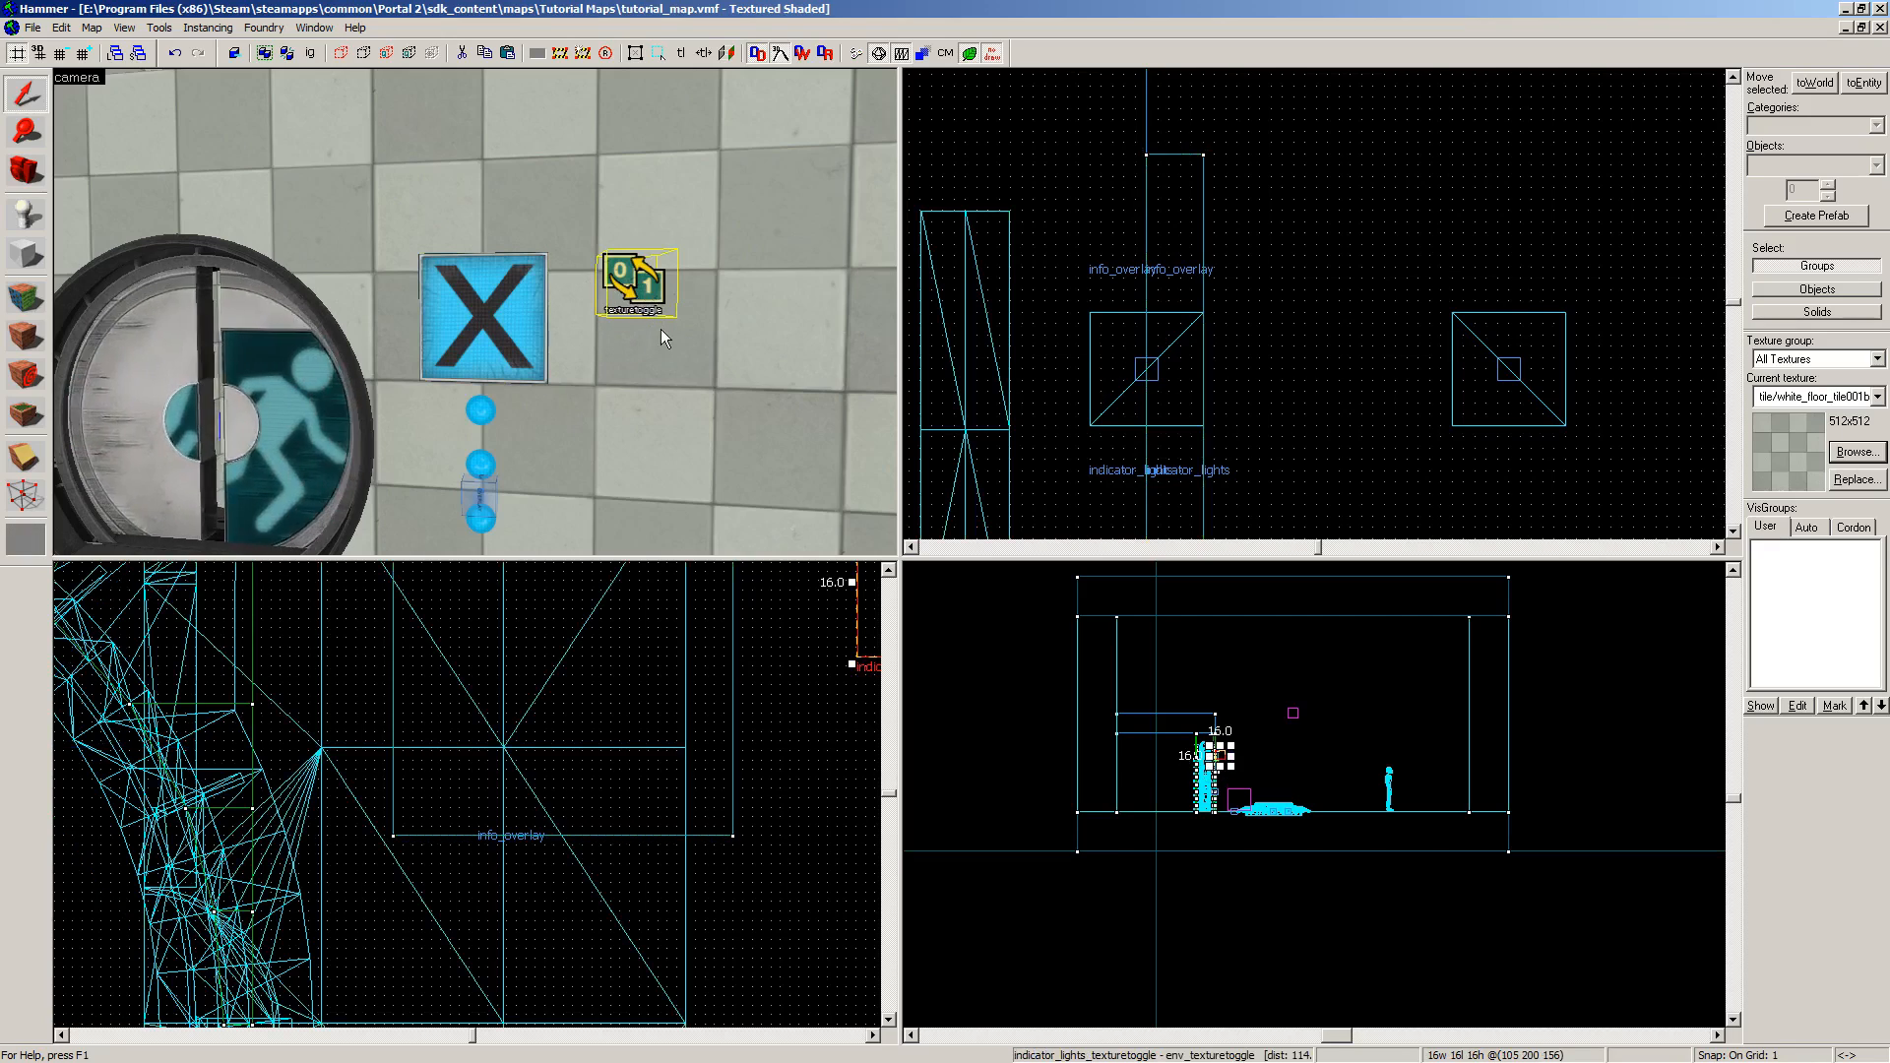
pyautogui.click(526, 329)
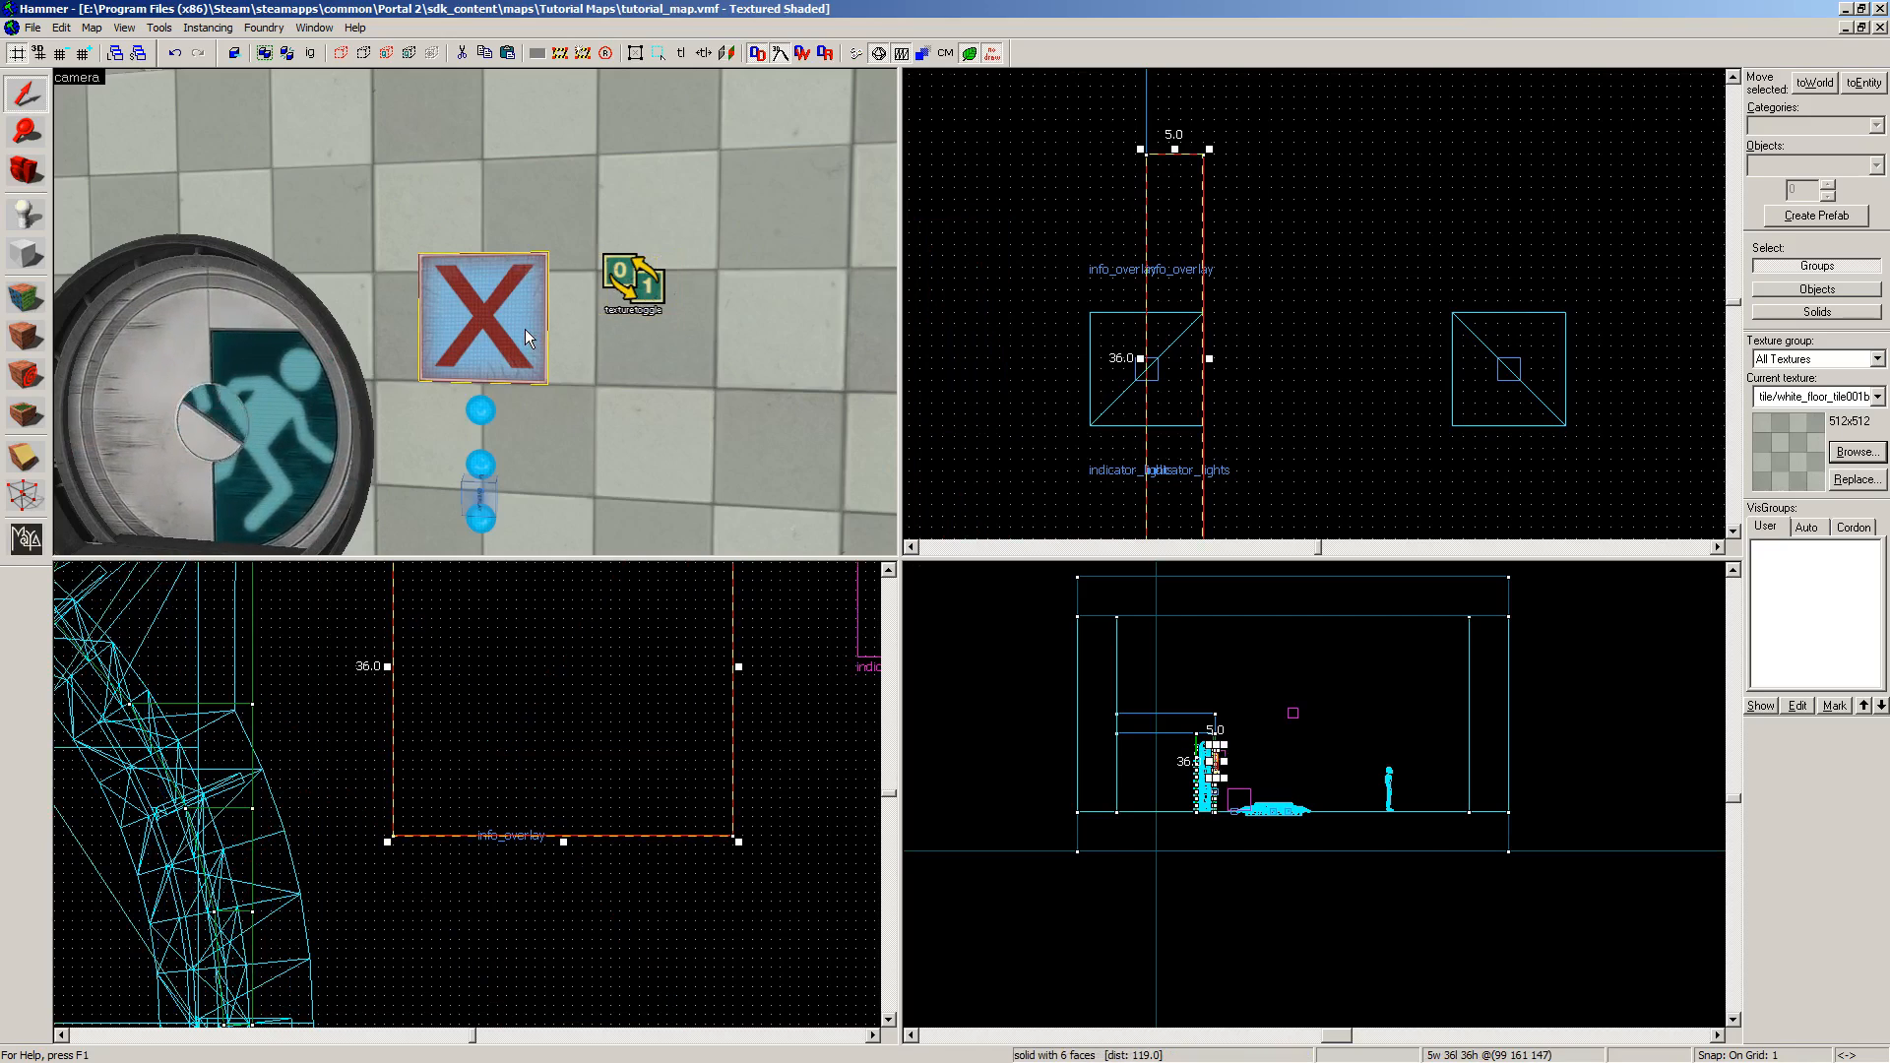
pyautogui.doubleClick(452, 295)
pyautogui.moveTo(598, 203); pyautogui.dragTo(668, 185)
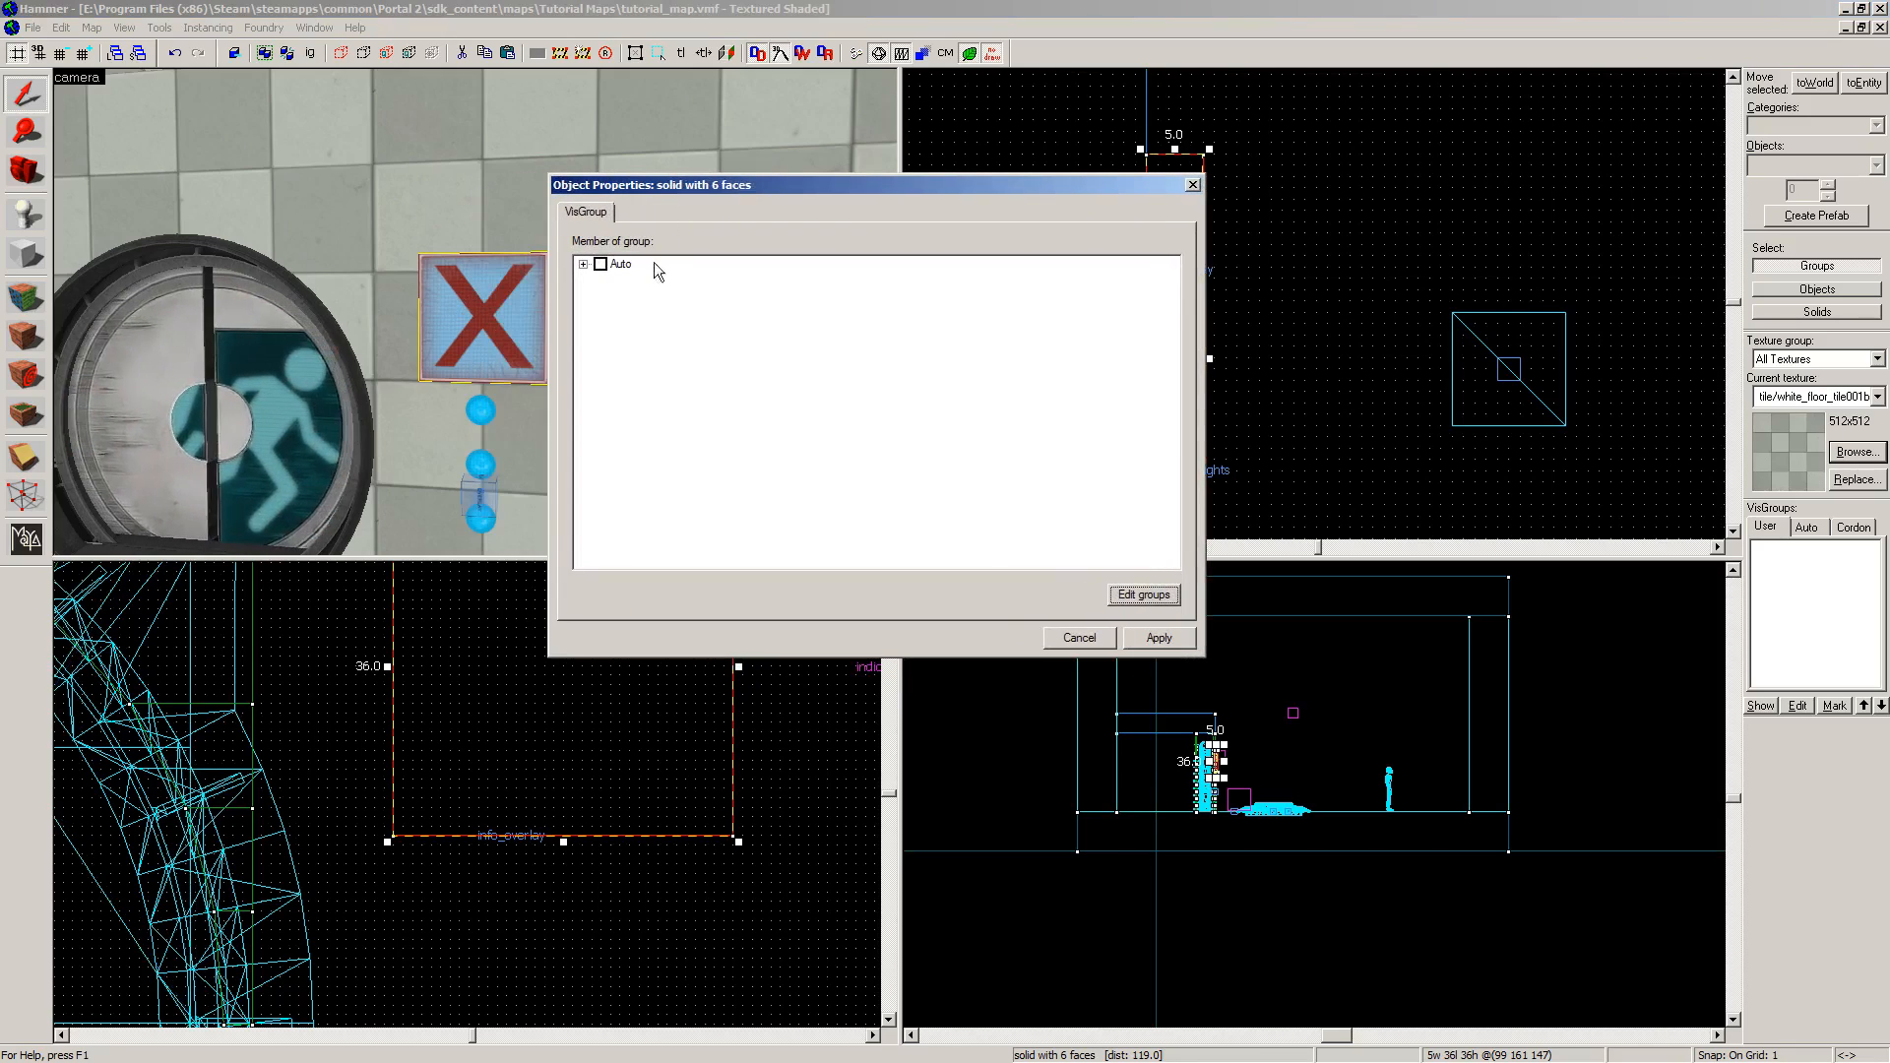
pyautogui.click(583, 264)
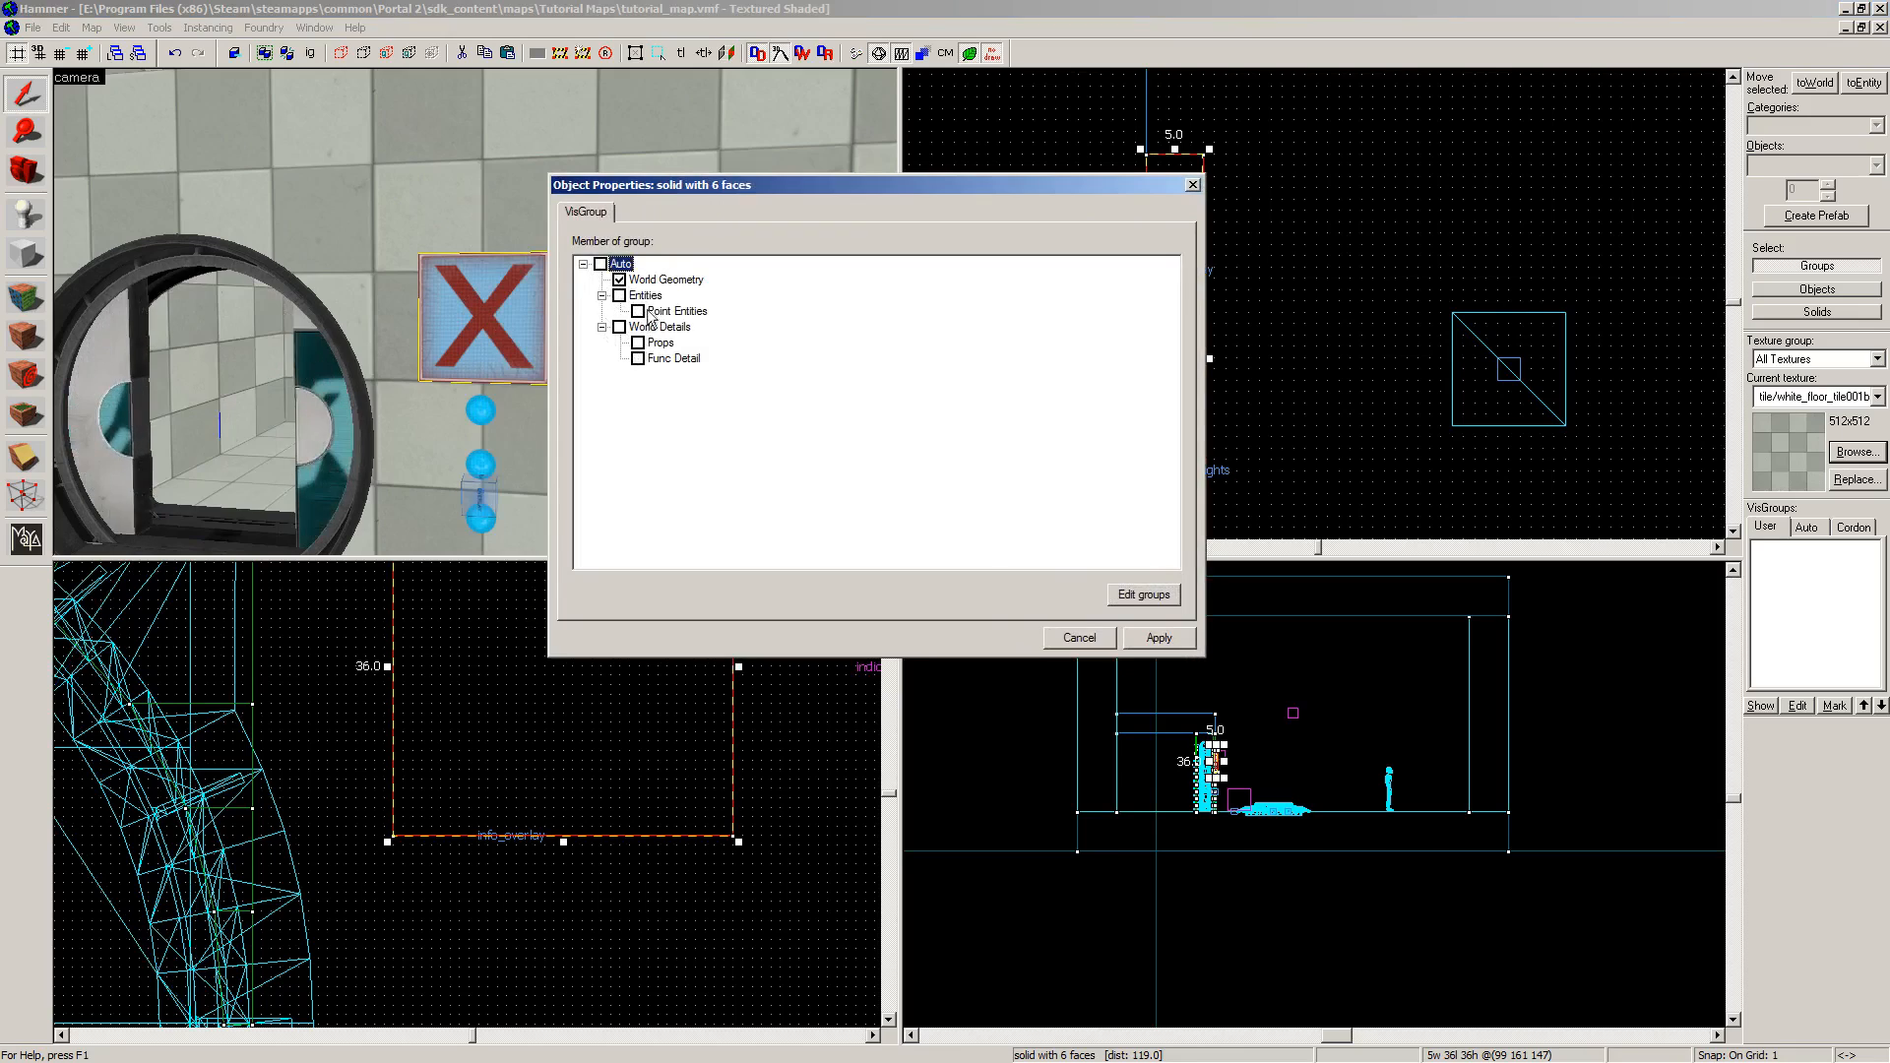
pyautogui.click(583, 263)
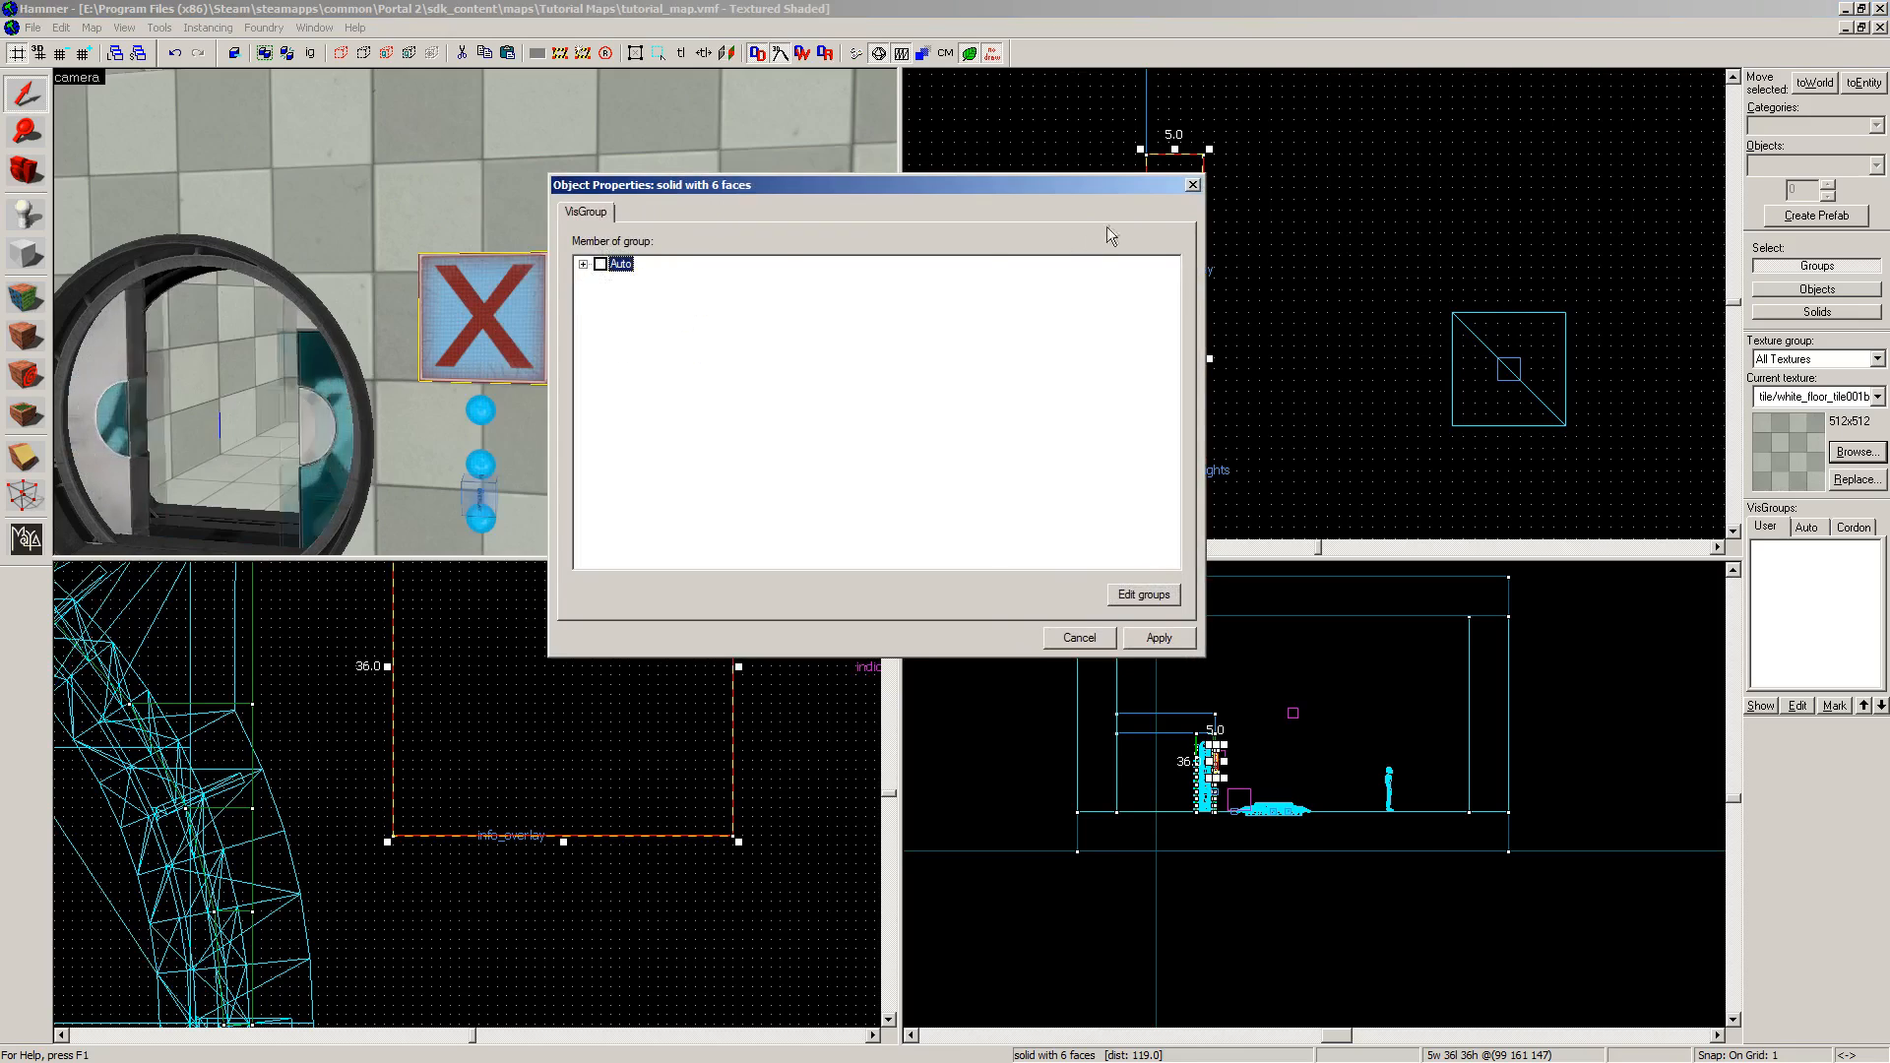
# Step: Tie the sign block to an entity, set its class to func_brush and apply the change
pyautogui.click(1192, 186)
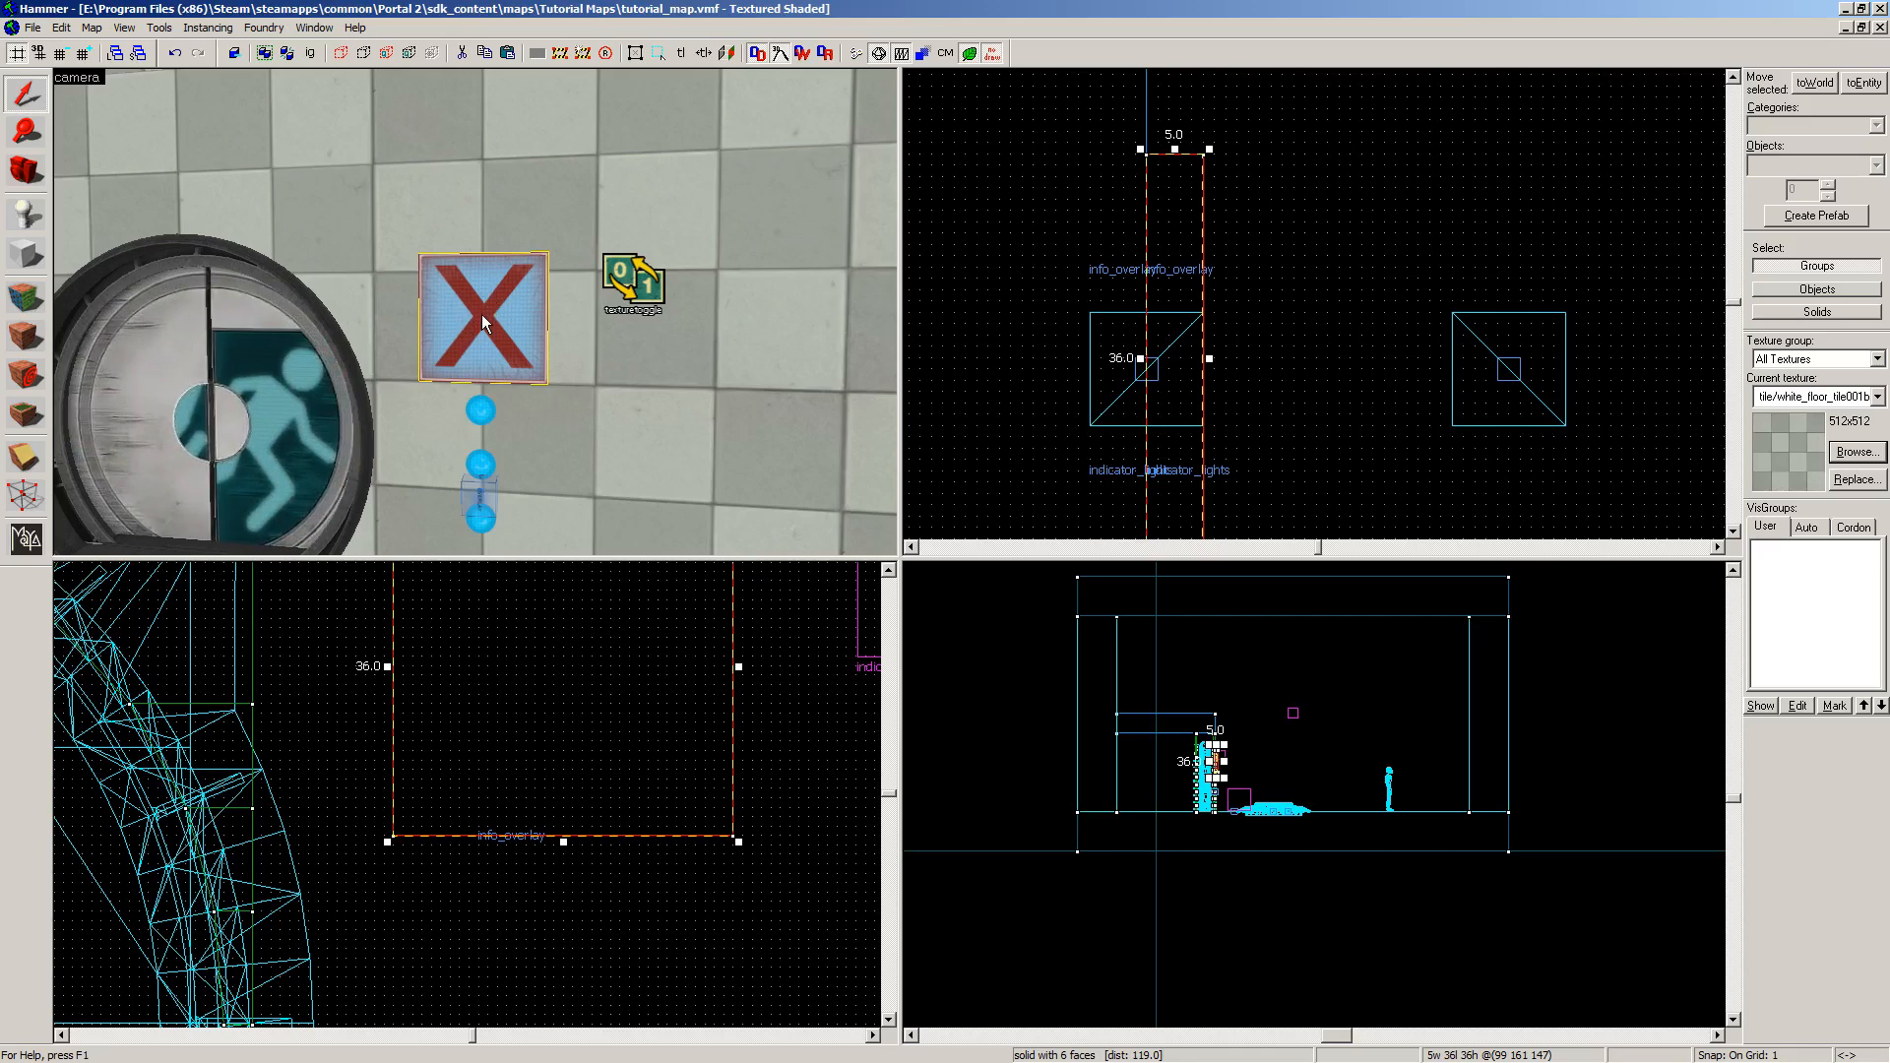
pyautogui.hotkey('ctrl', 't')
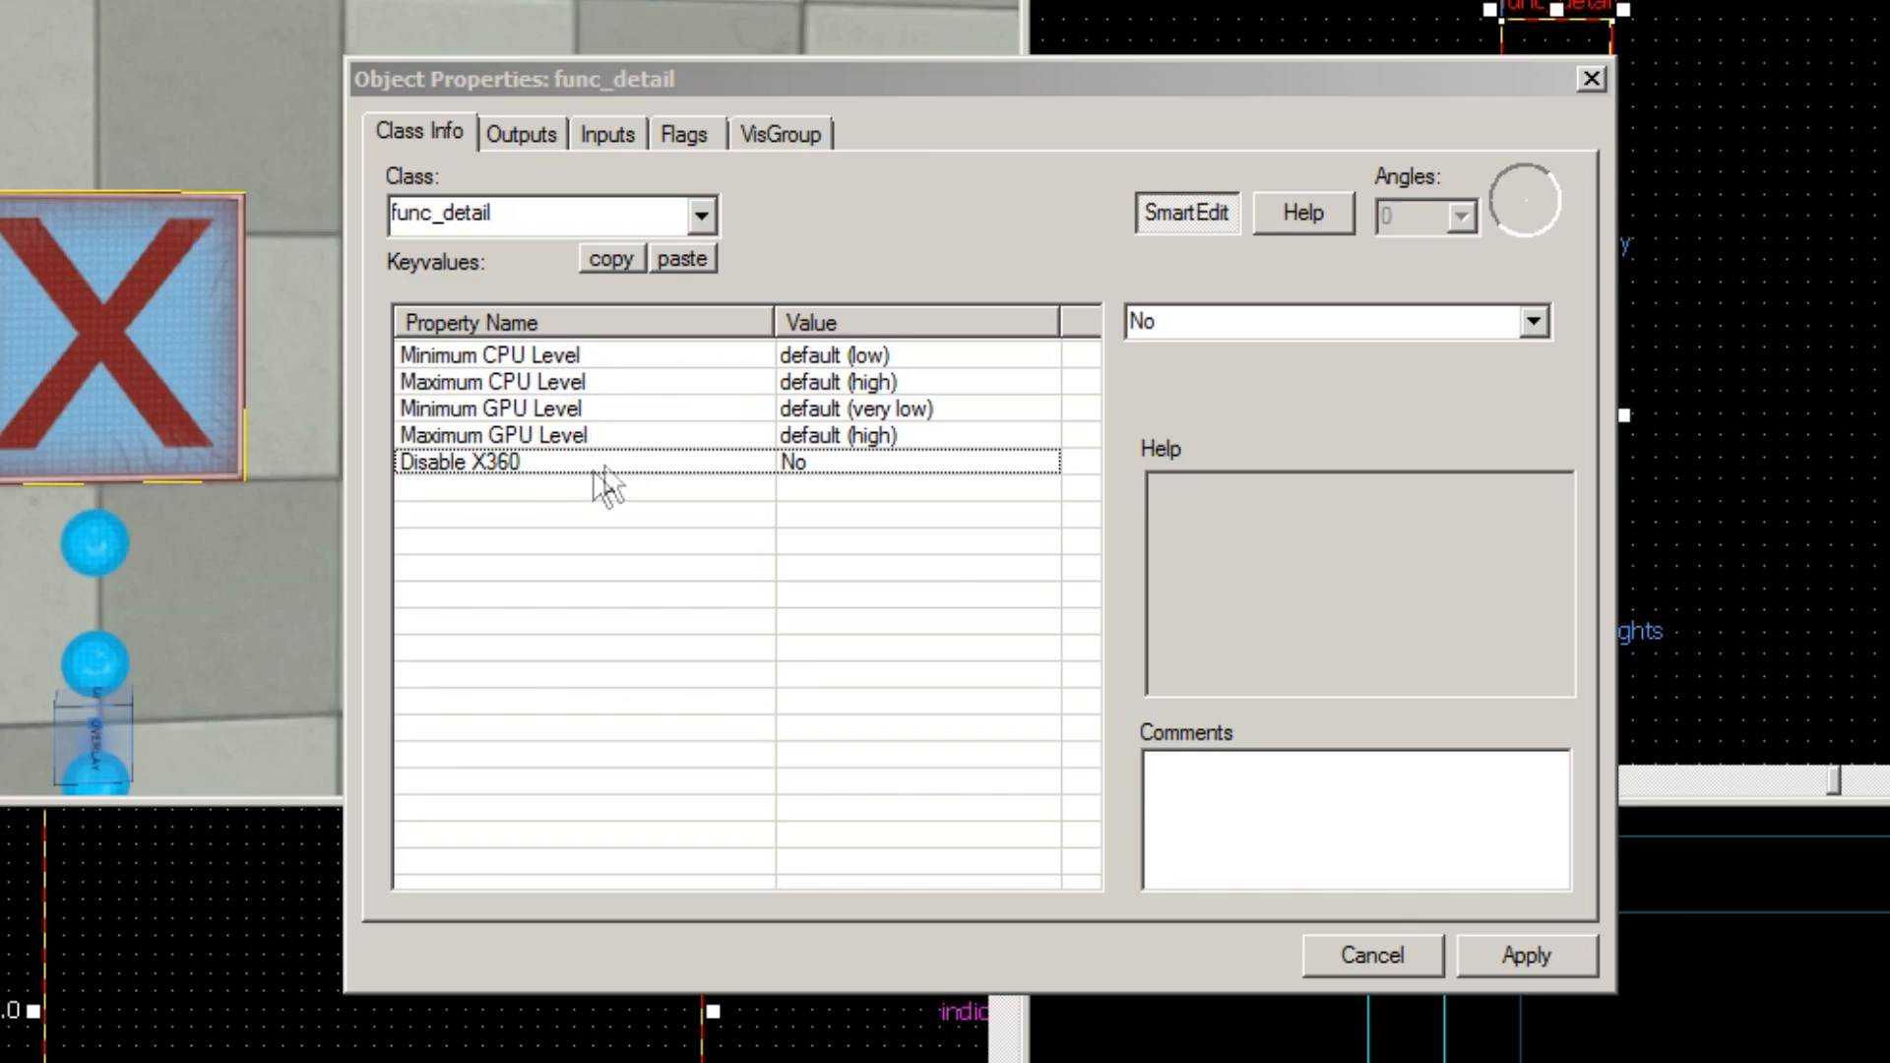
pyautogui.click(707, 217)
pyautogui.scroll(-1, 619, 349)
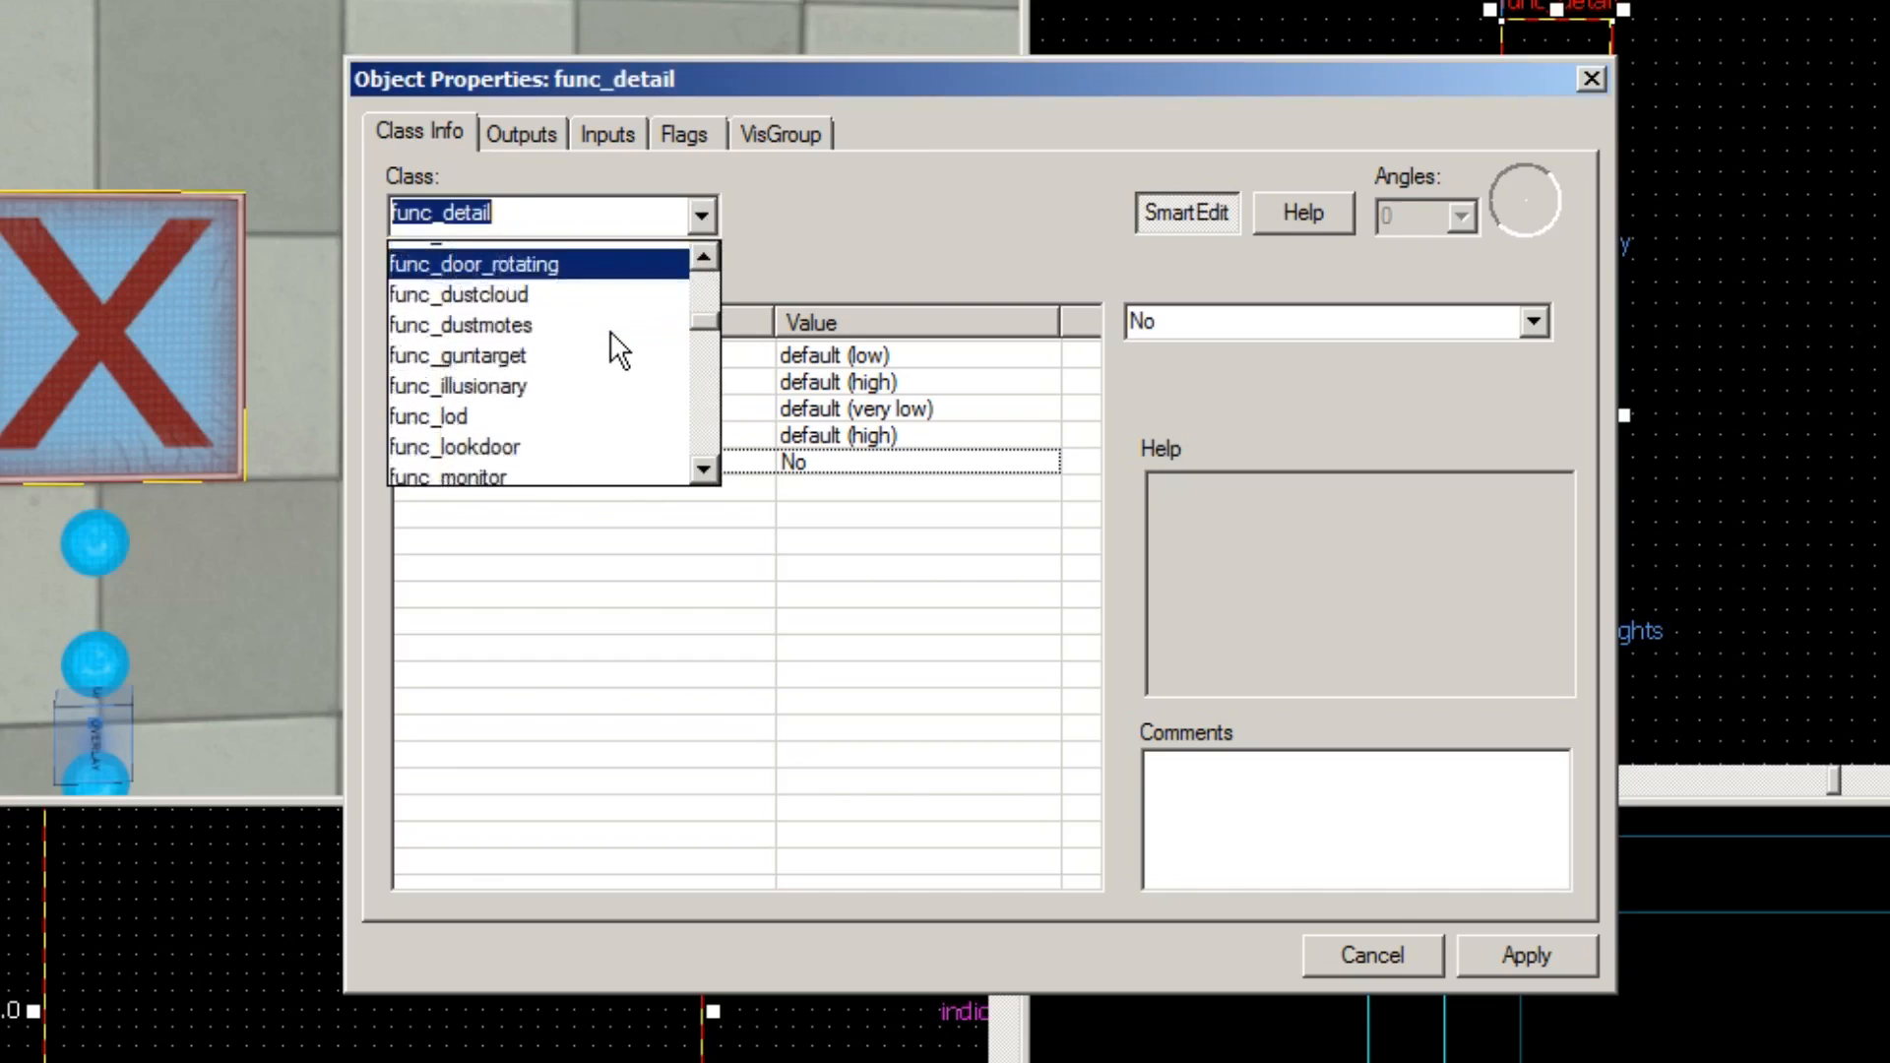
pyautogui.scroll(3, 526, 346)
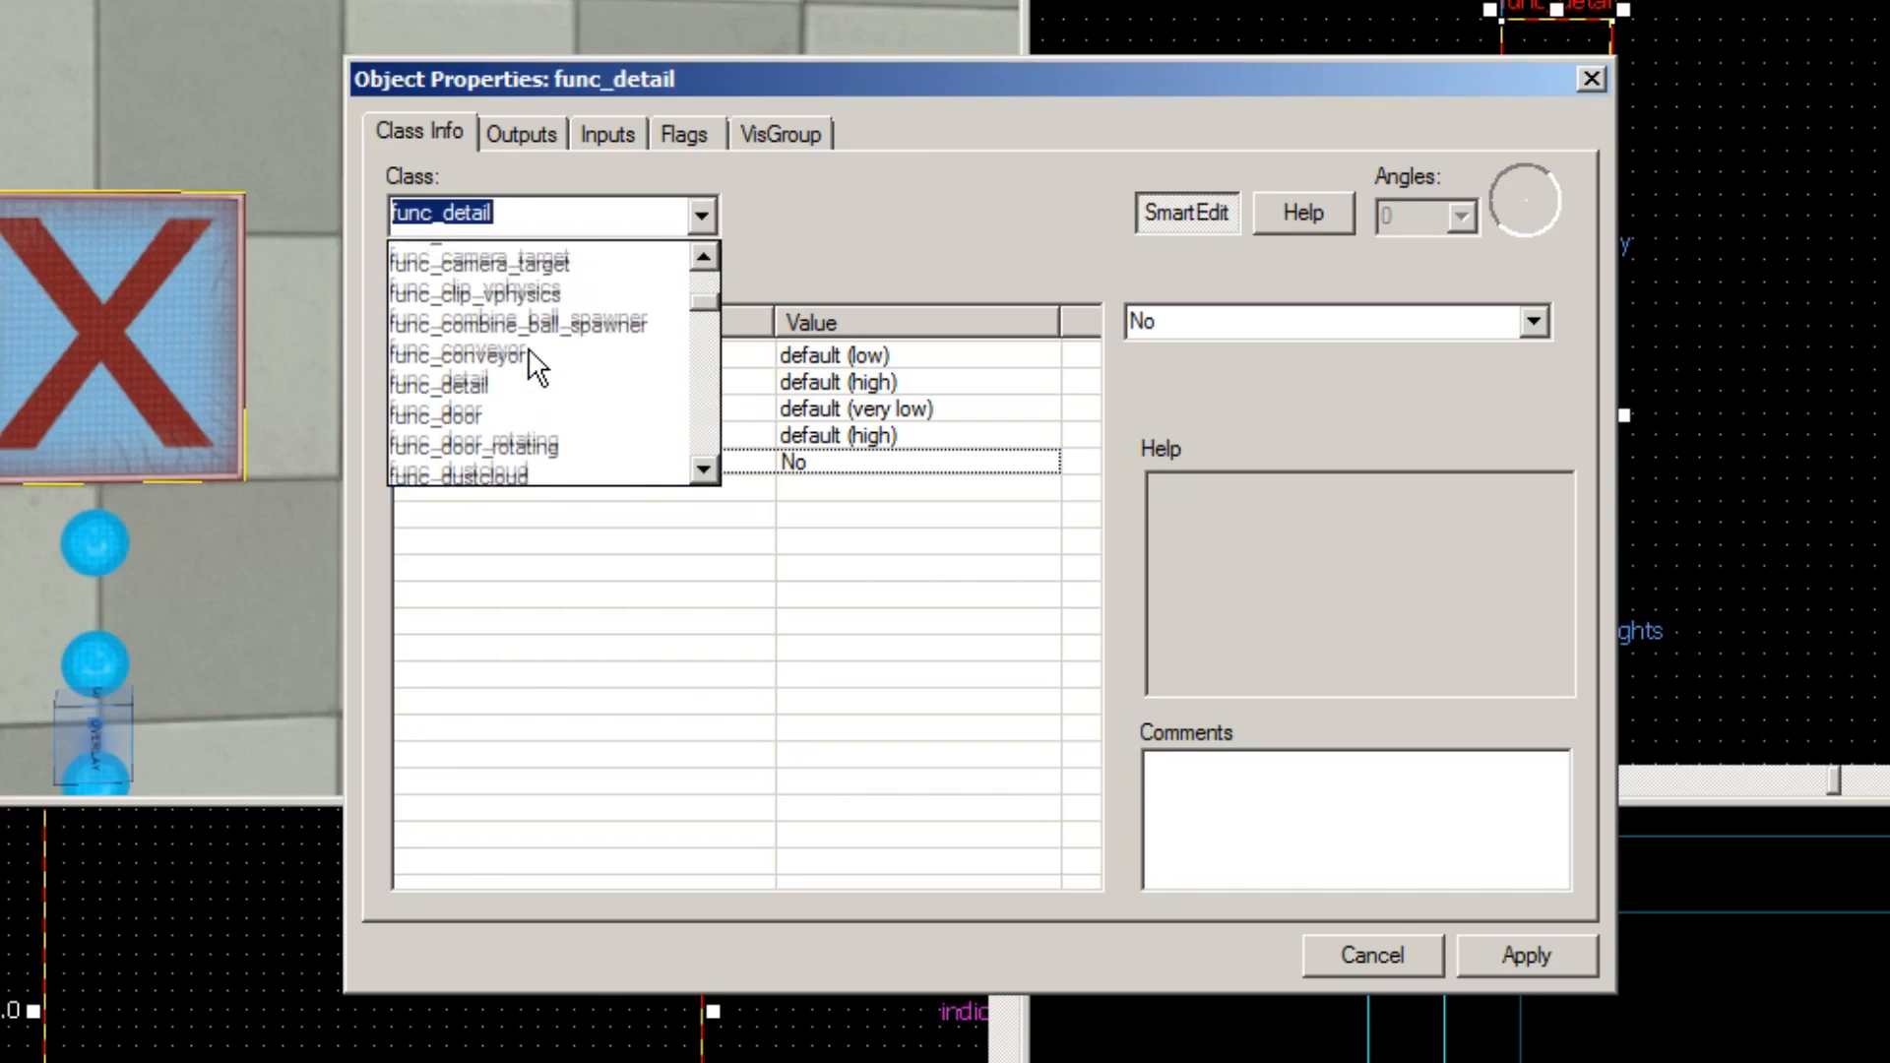
pyautogui.scroll(-2, 529, 351)
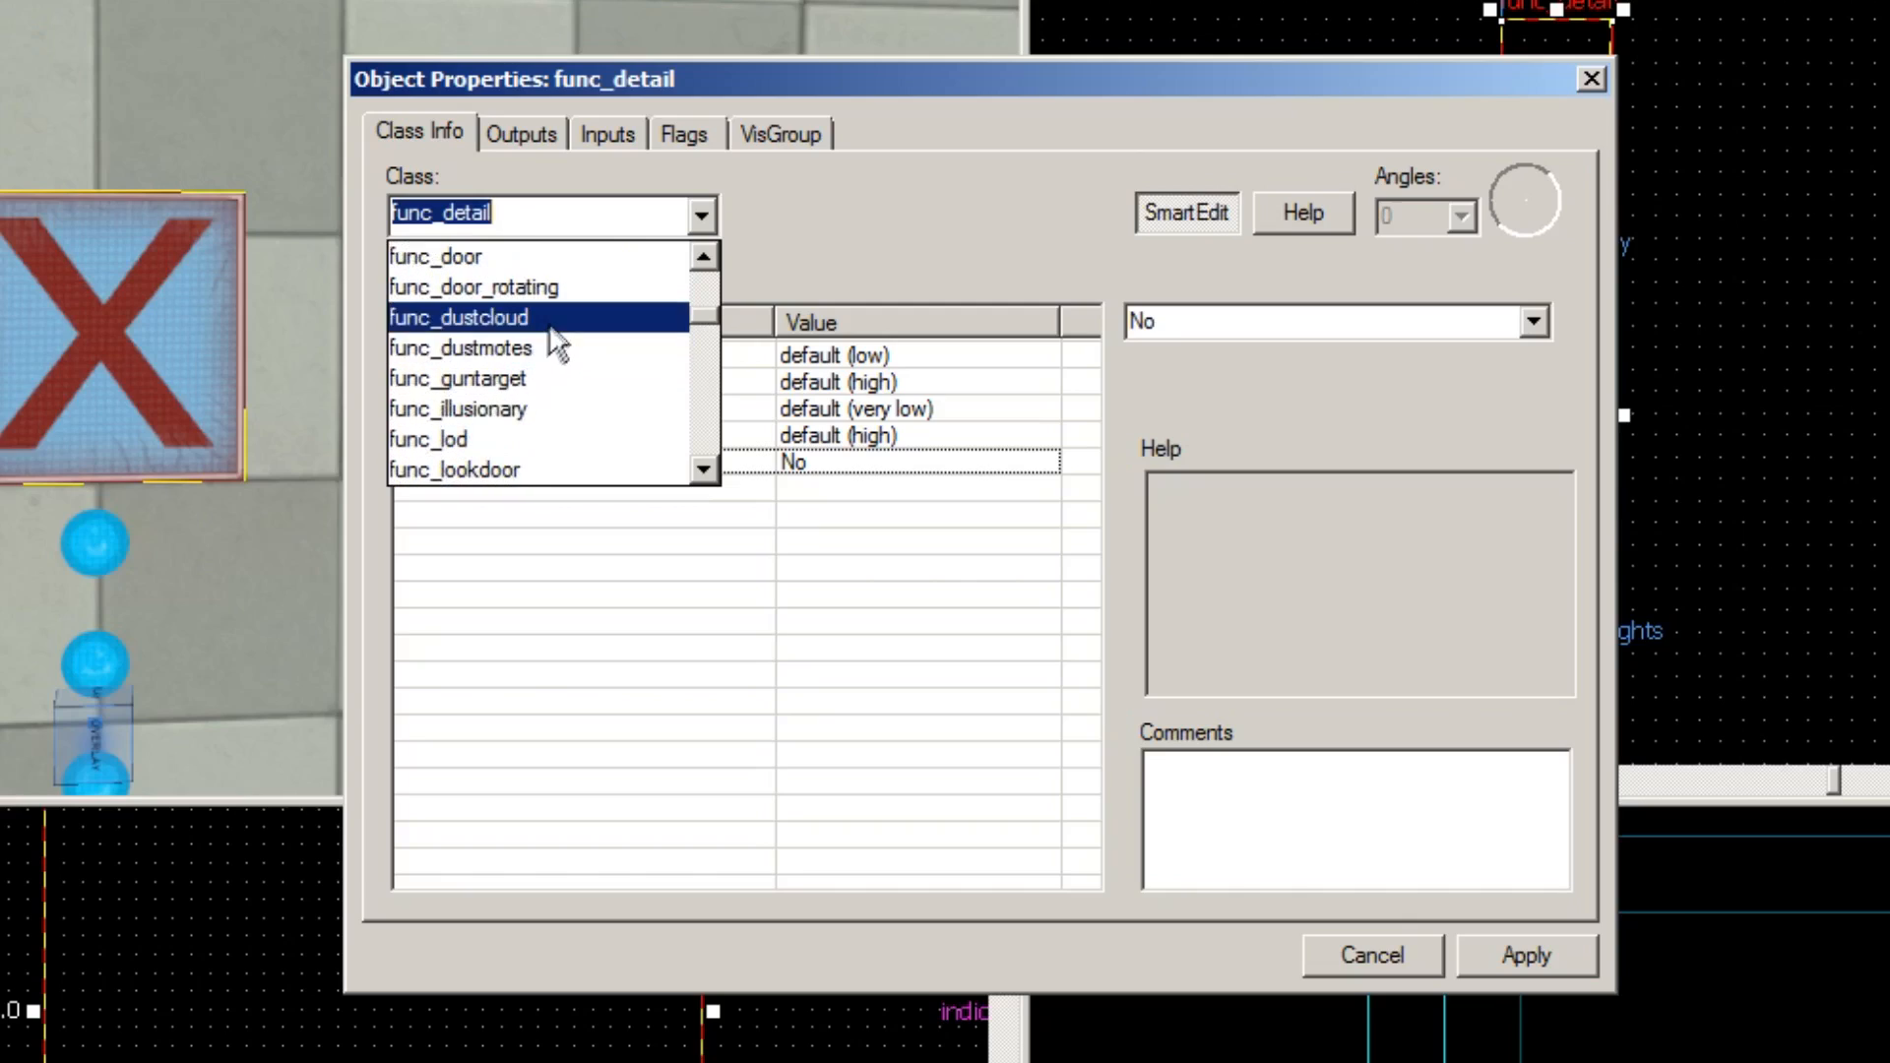
pyautogui.scroll(-2, 549, 369)
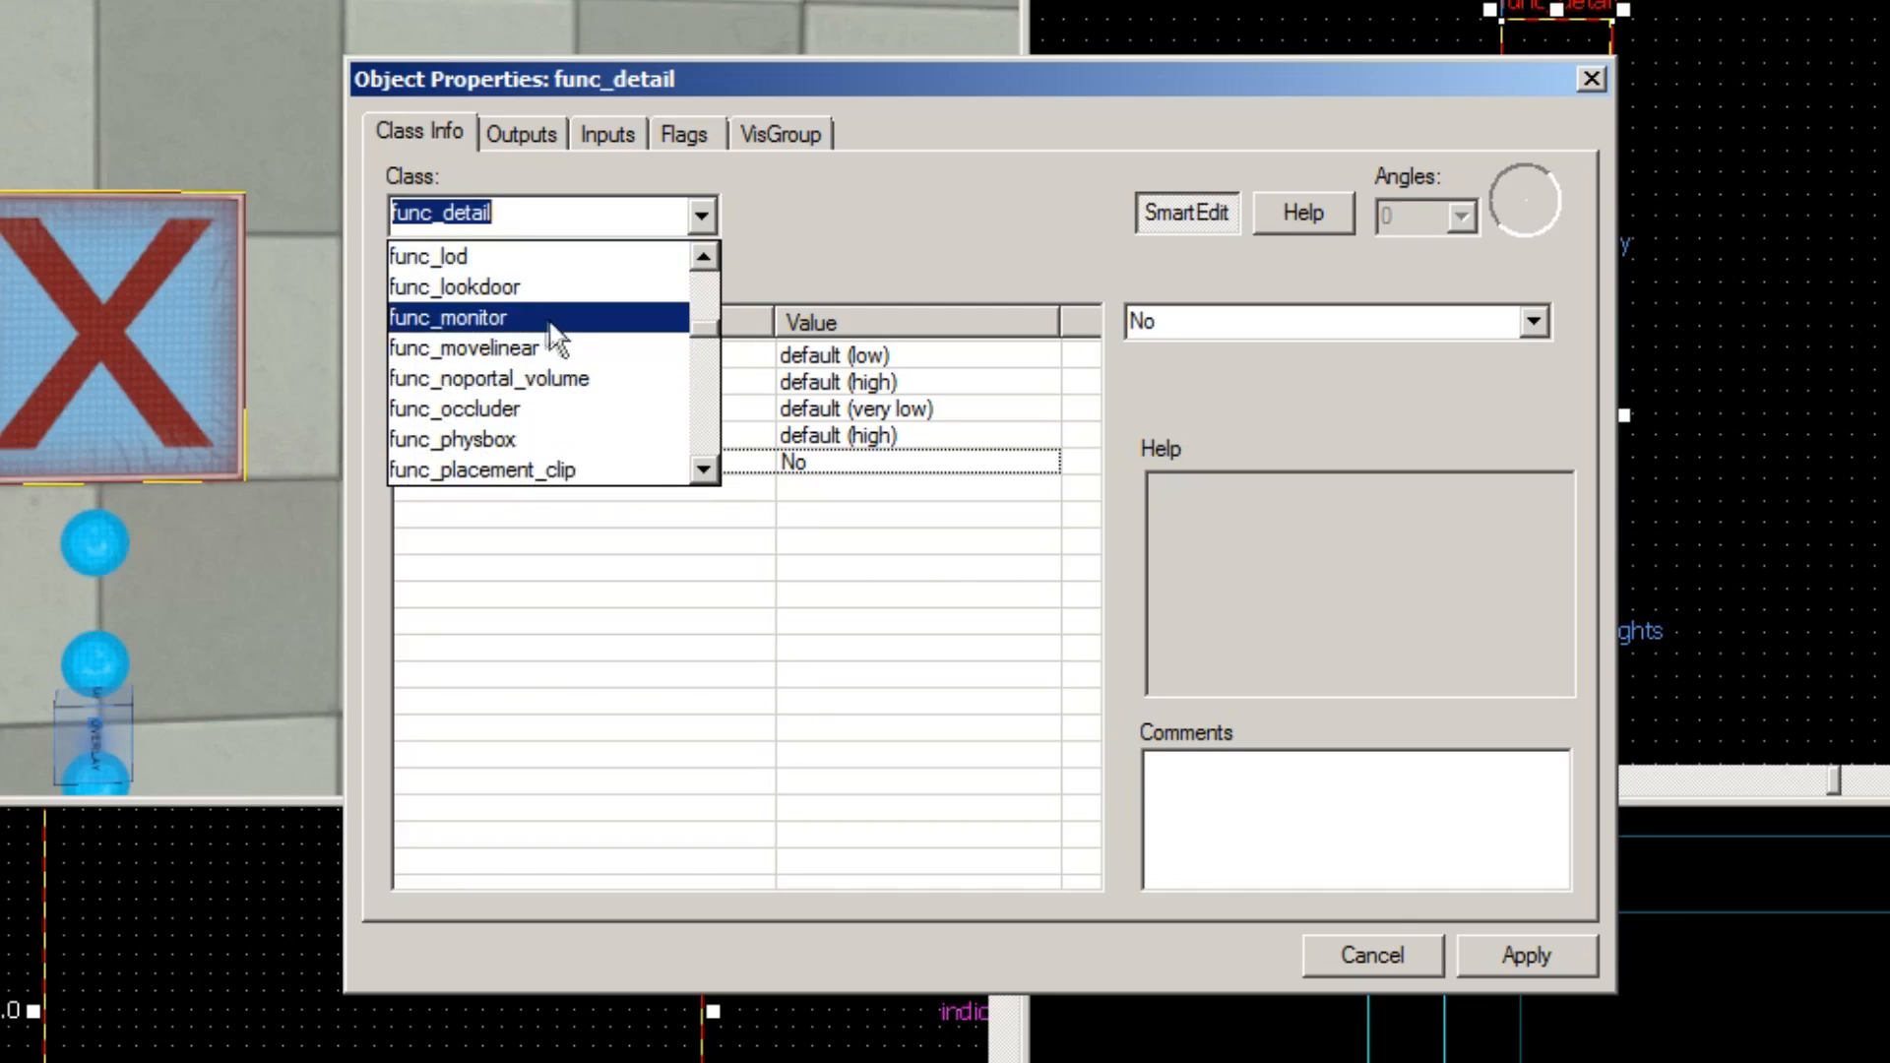
pyautogui.scroll(2, 571, 390)
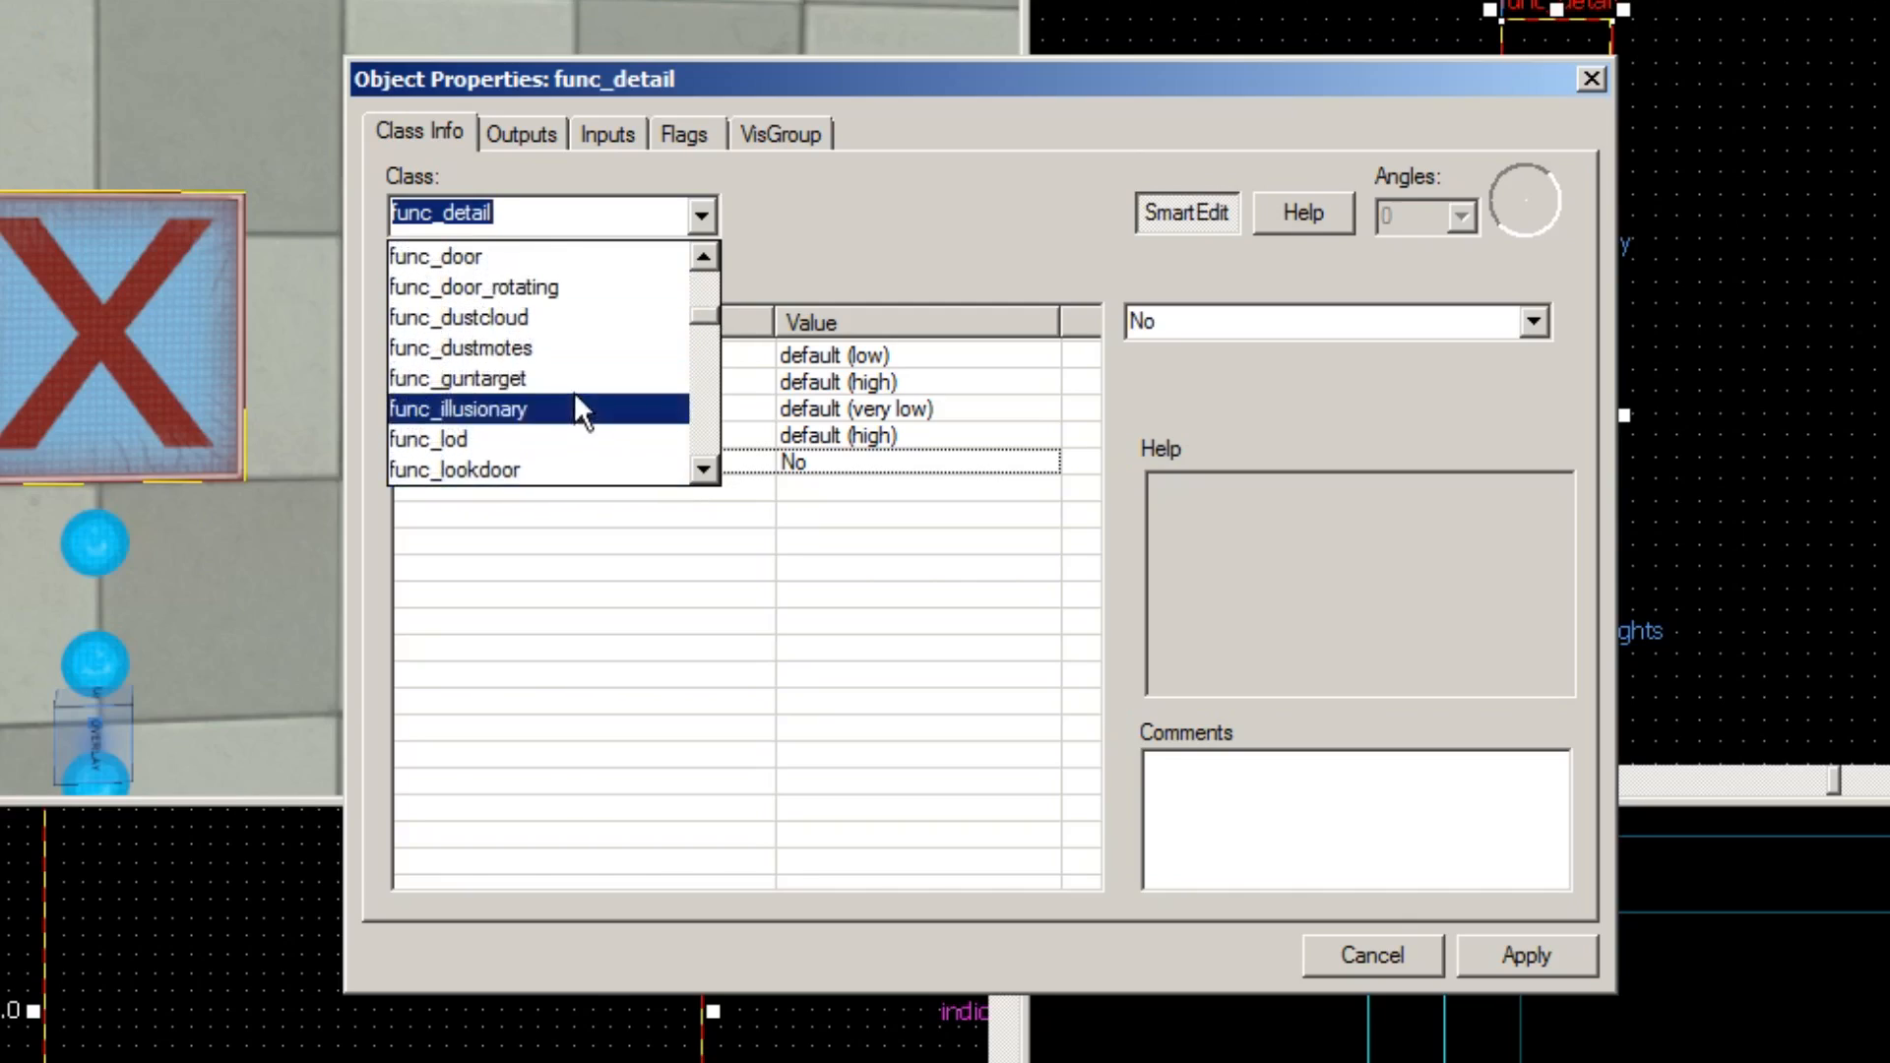
pyautogui.scroll(2, 577, 399)
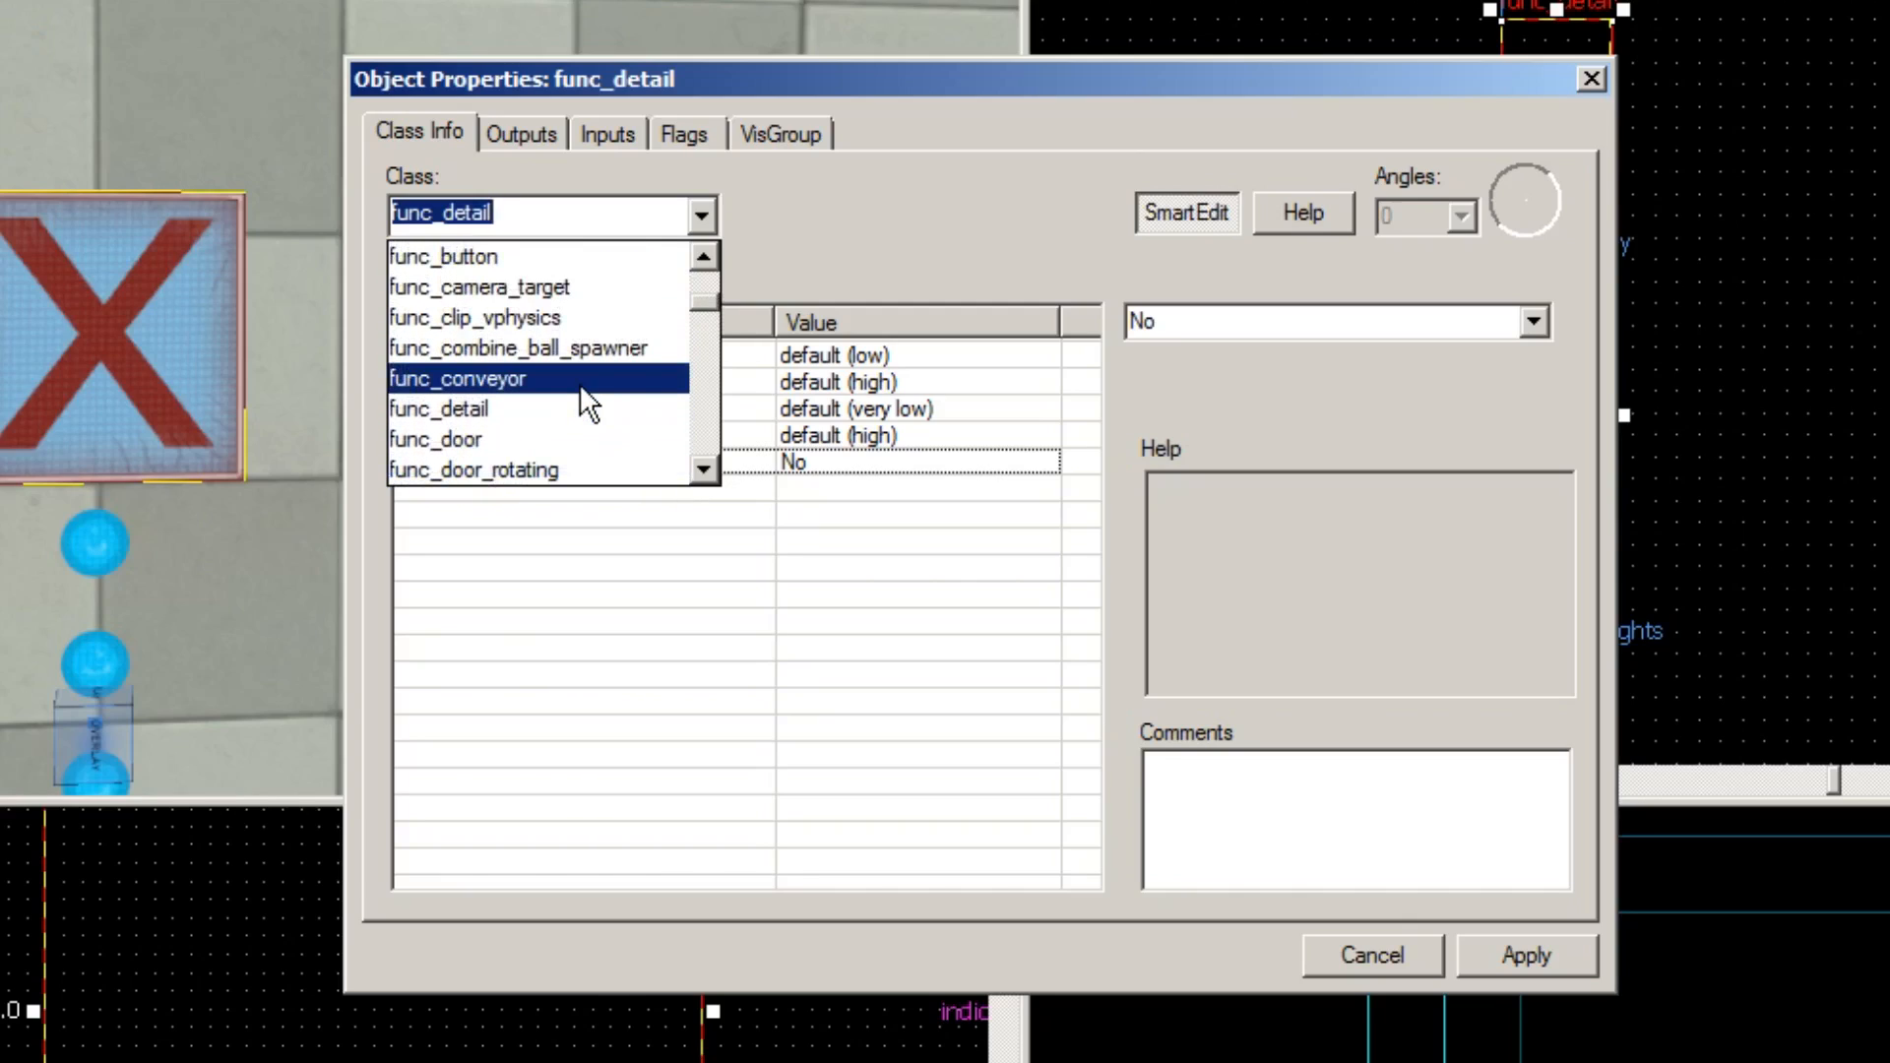
pyautogui.scroll(2, 581, 404)
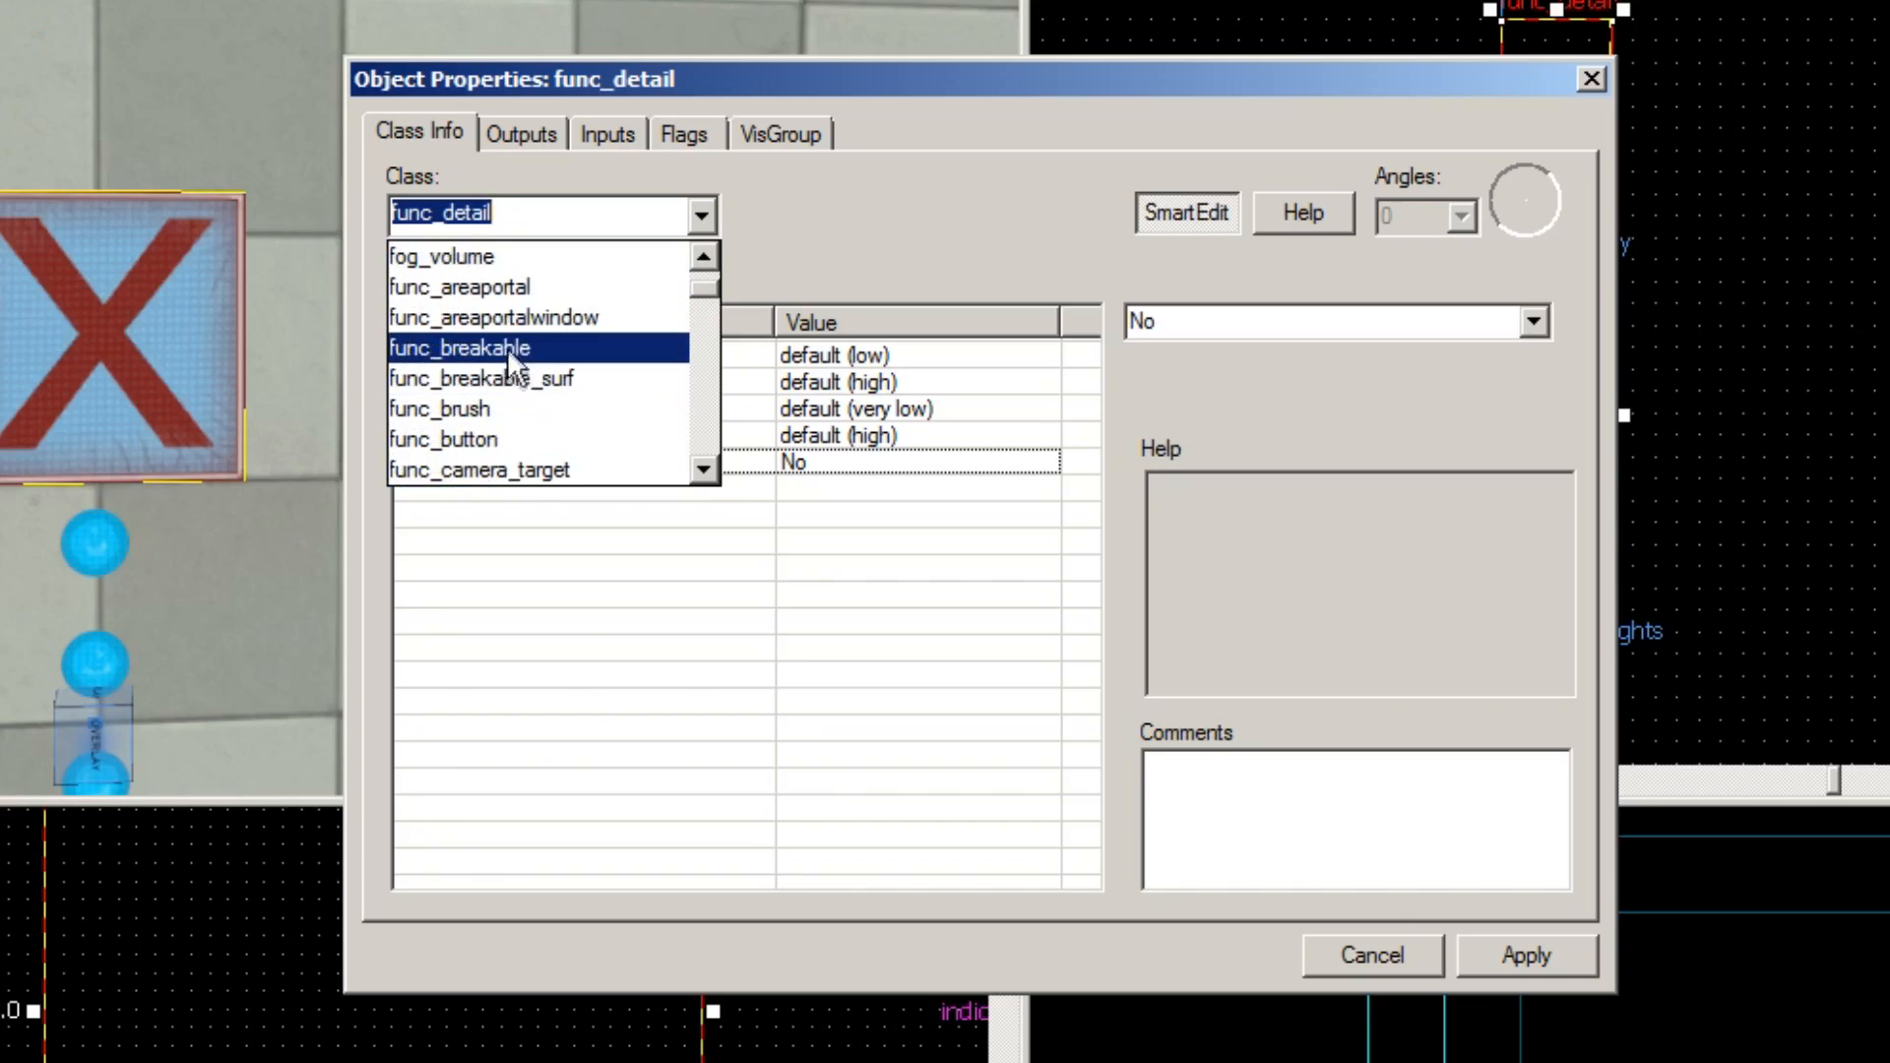
pyautogui.scroll(-2, 543, 349)
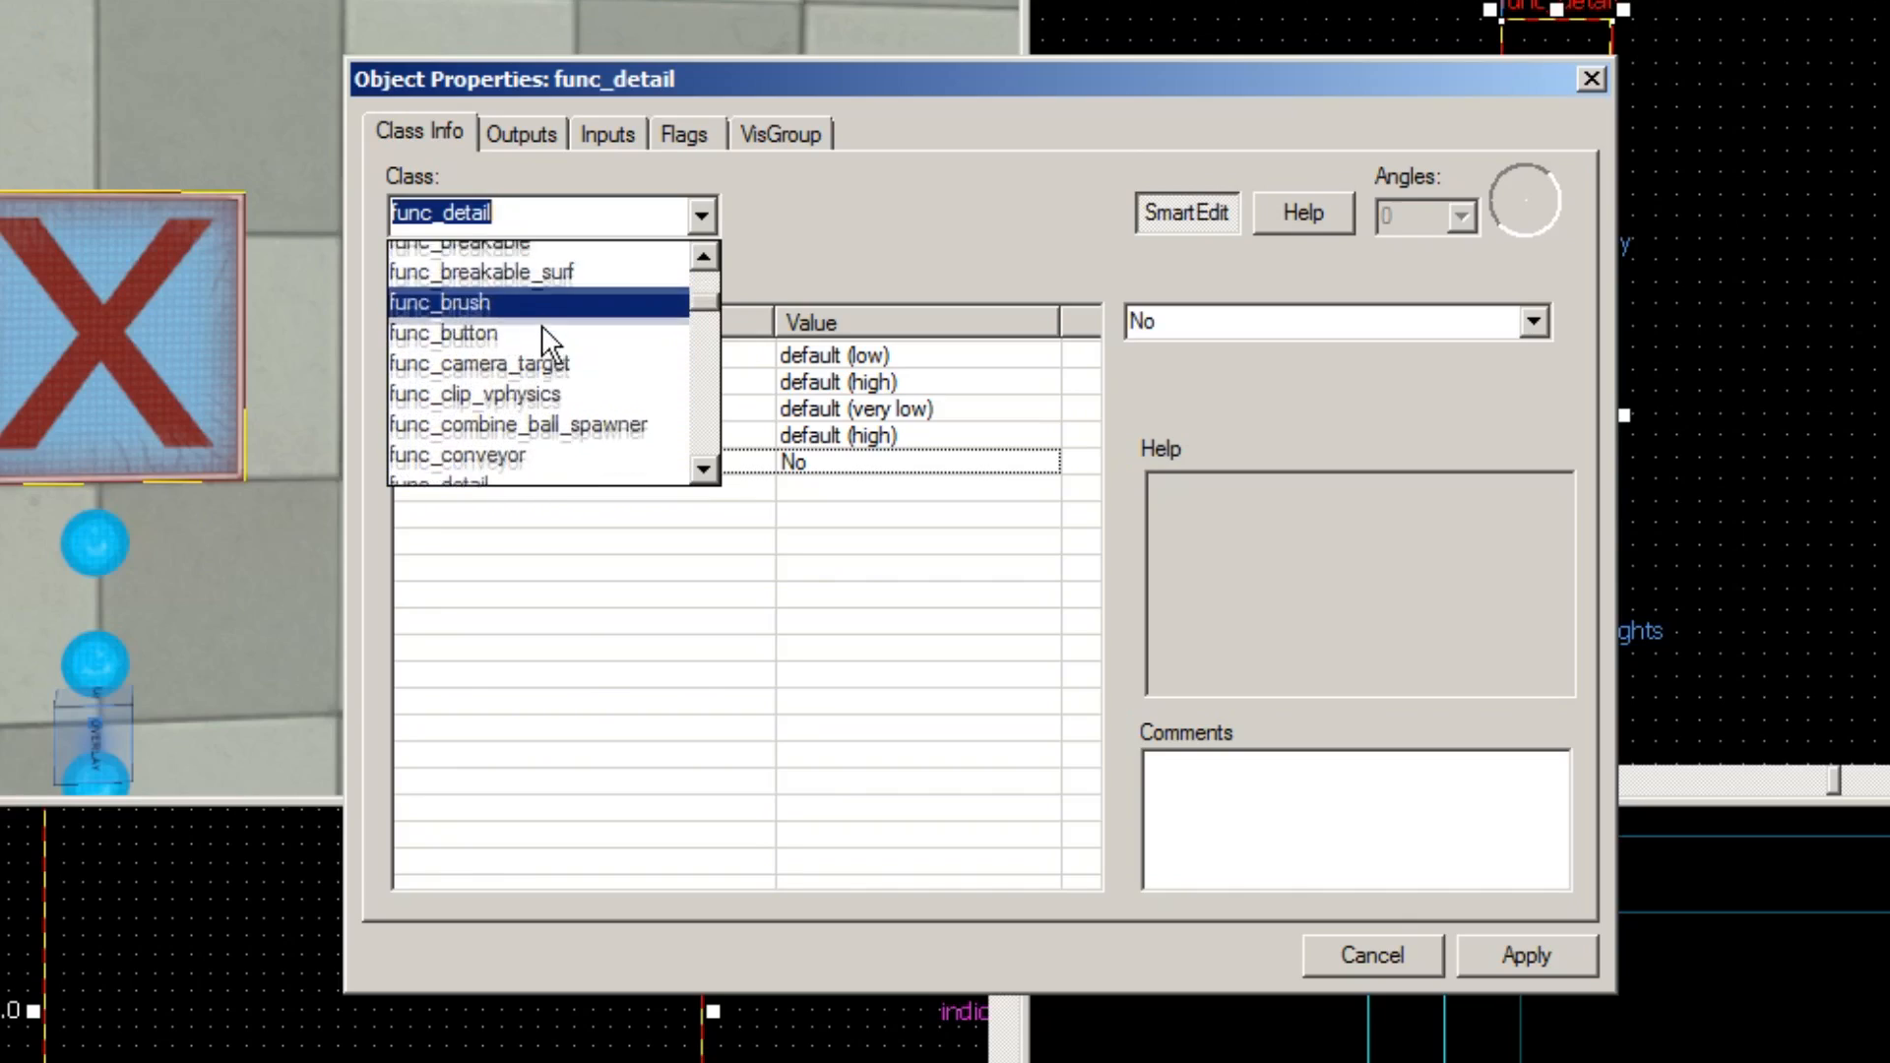
pyautogui.scroll(-1, 547, 311)
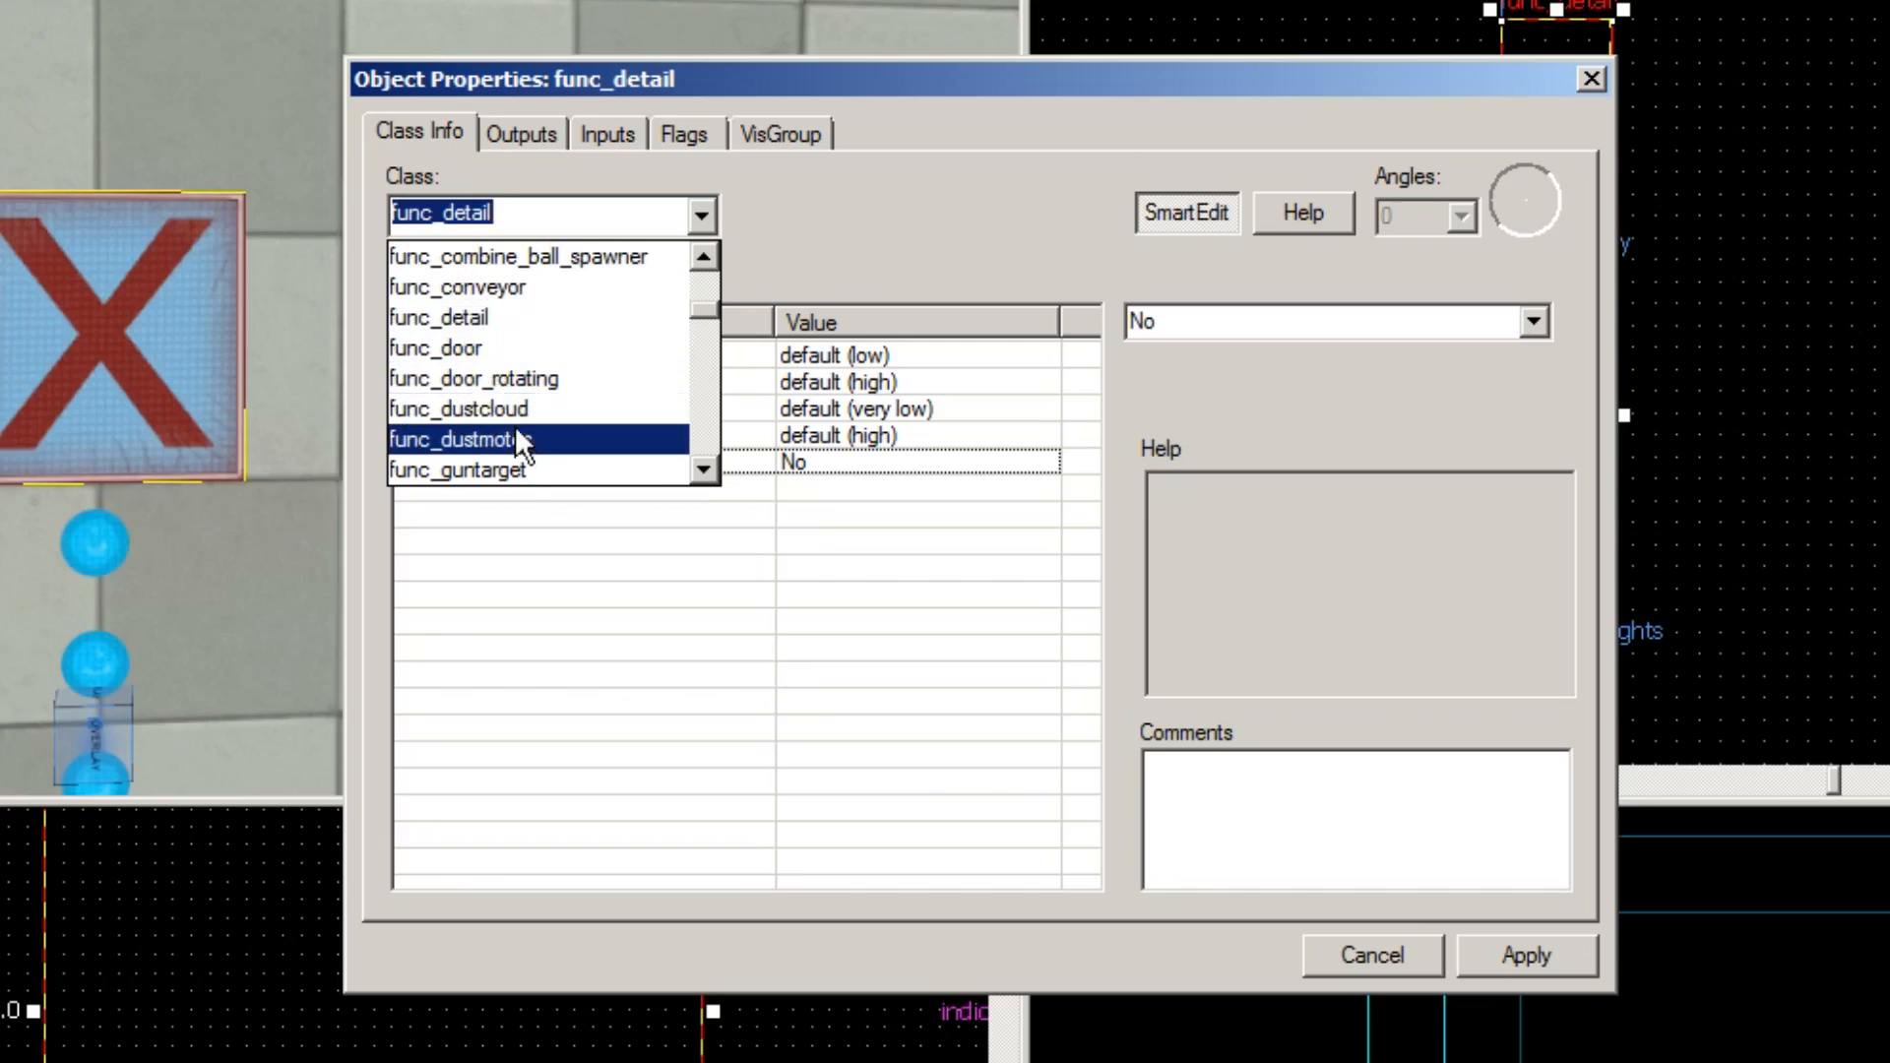
pyautogui.scroll(2, 516, 394)
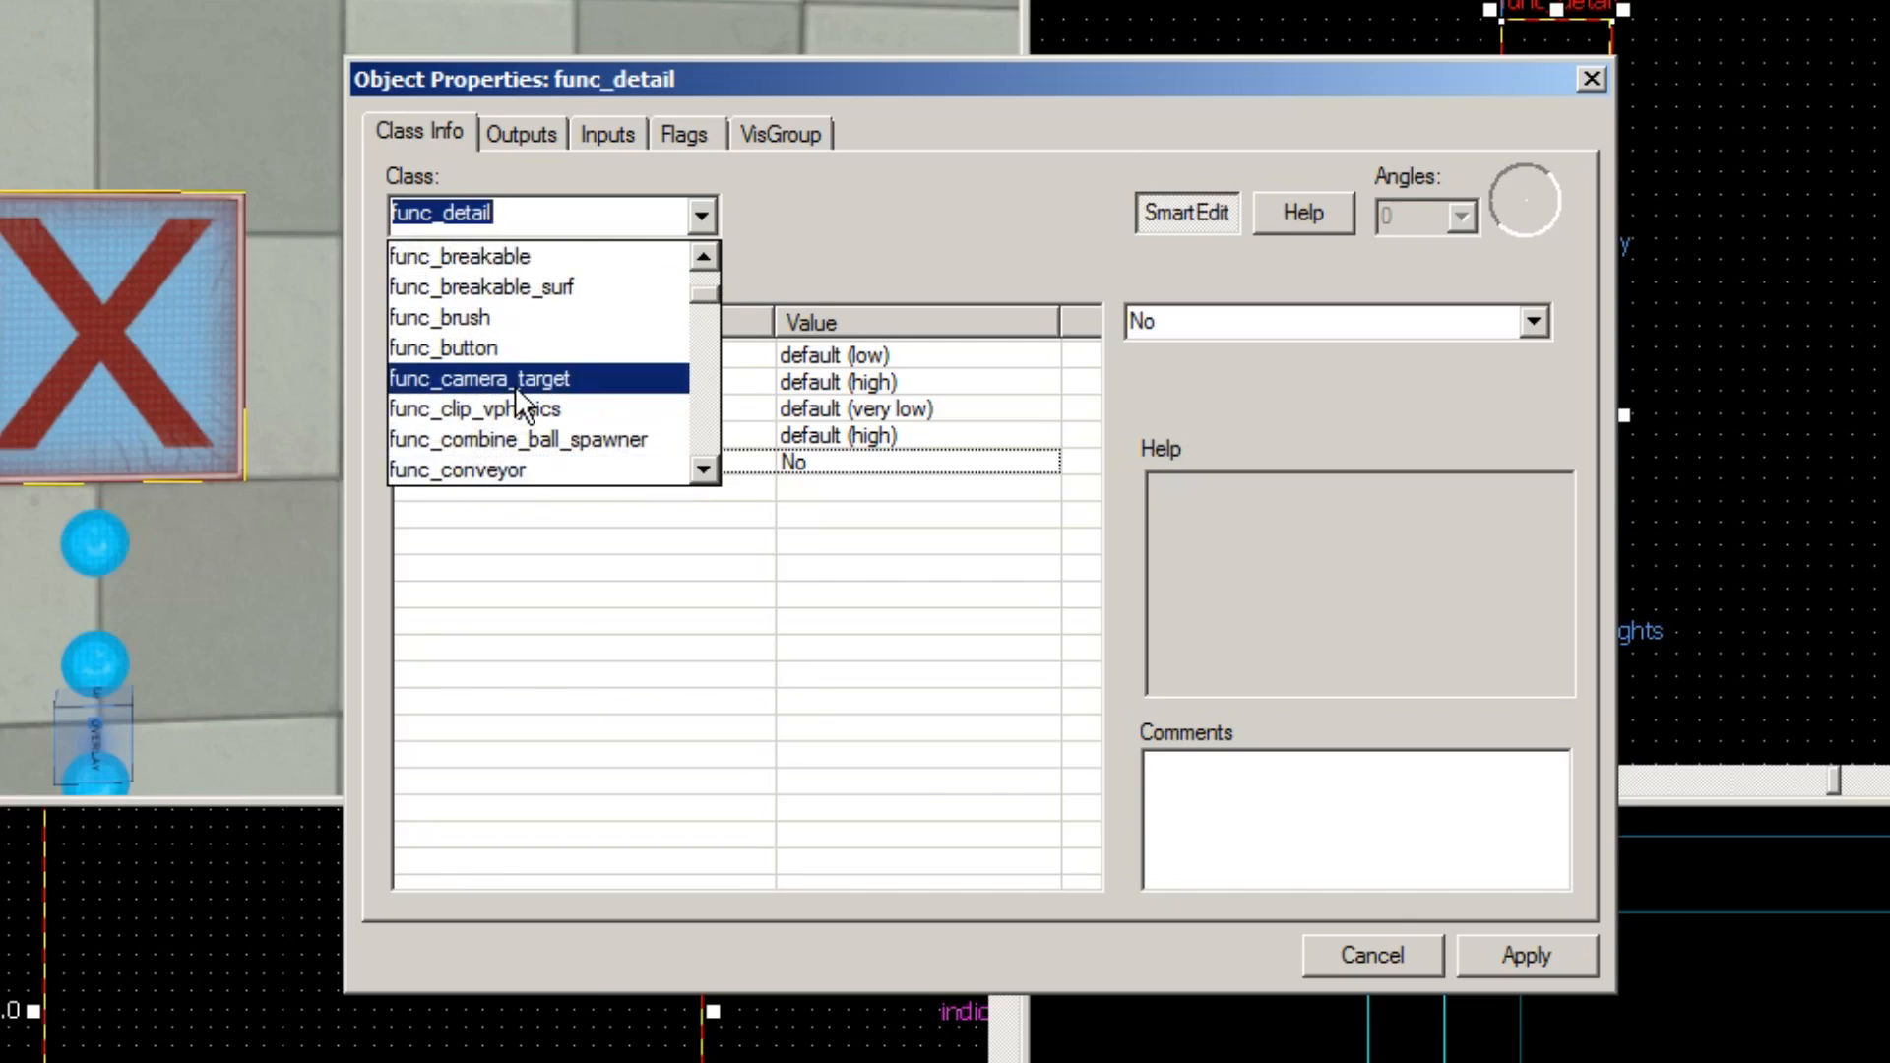
pyautogui.scroll(1, 520, 382)
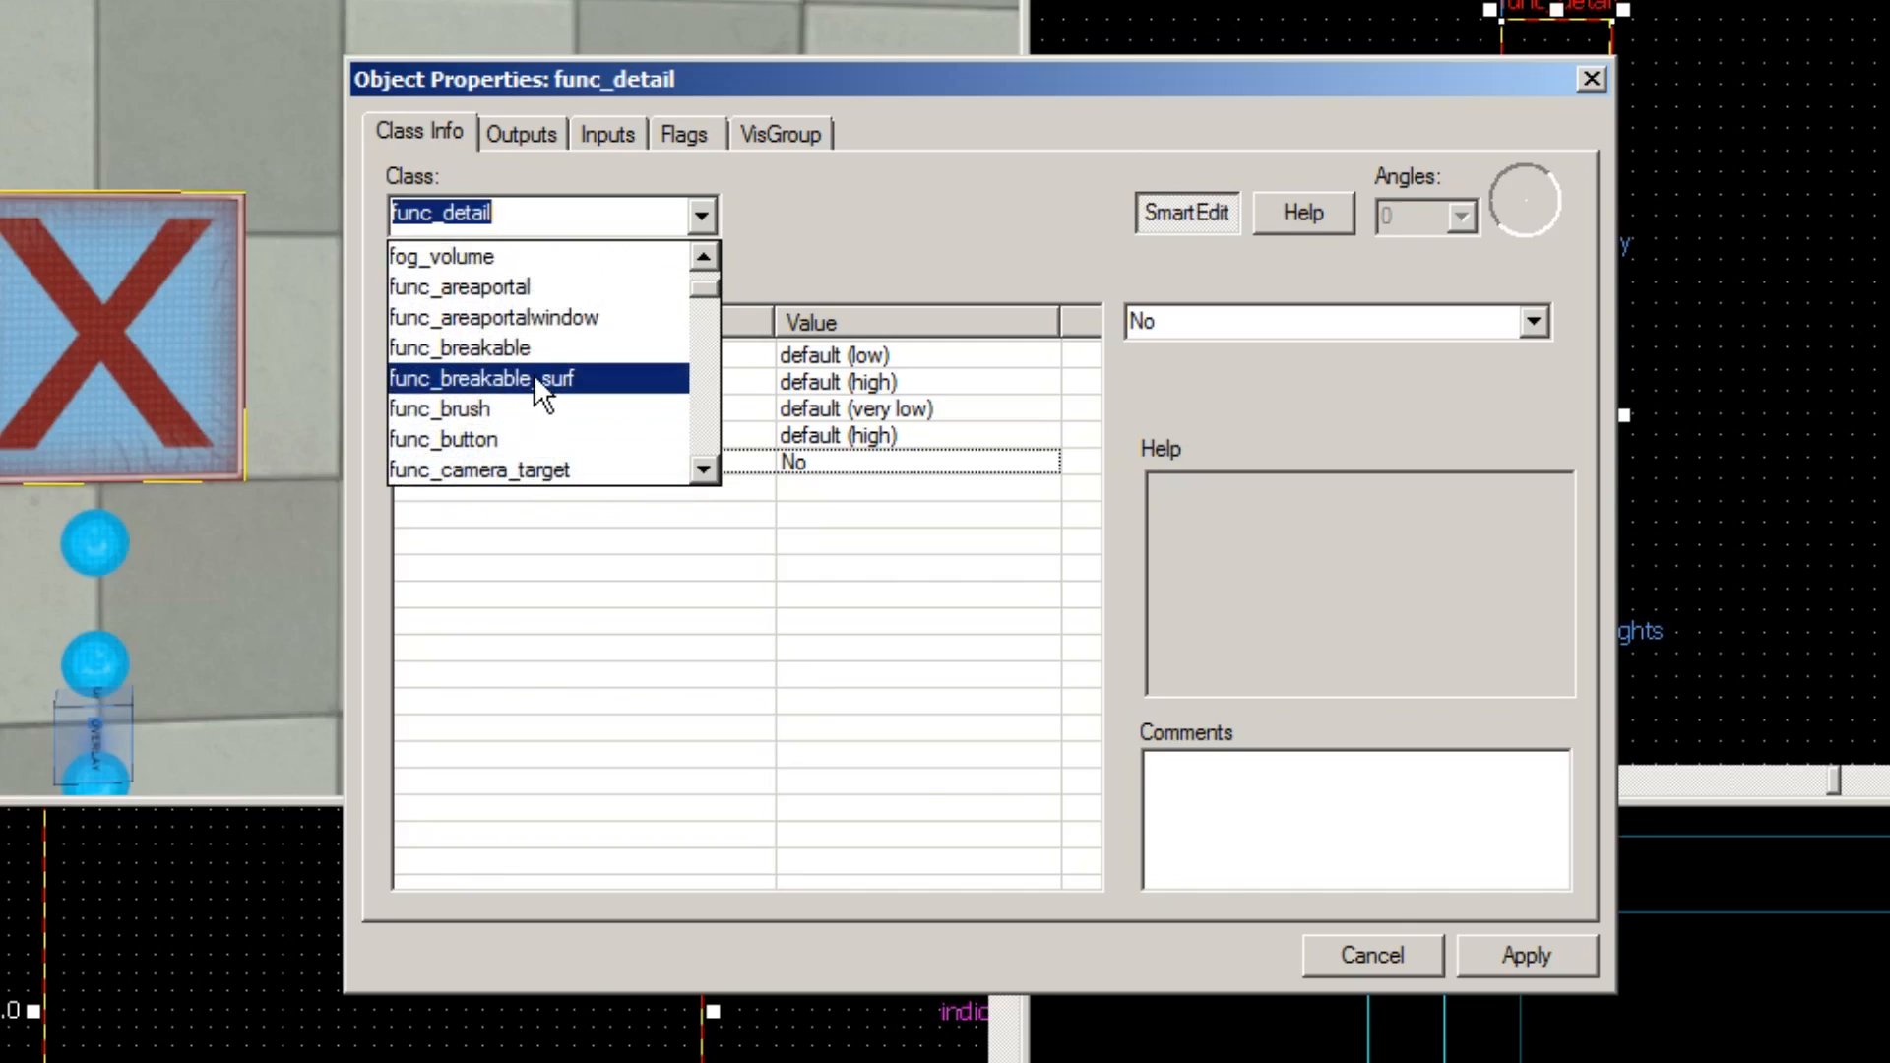
pyautogui.scroll(1, 534, 376)
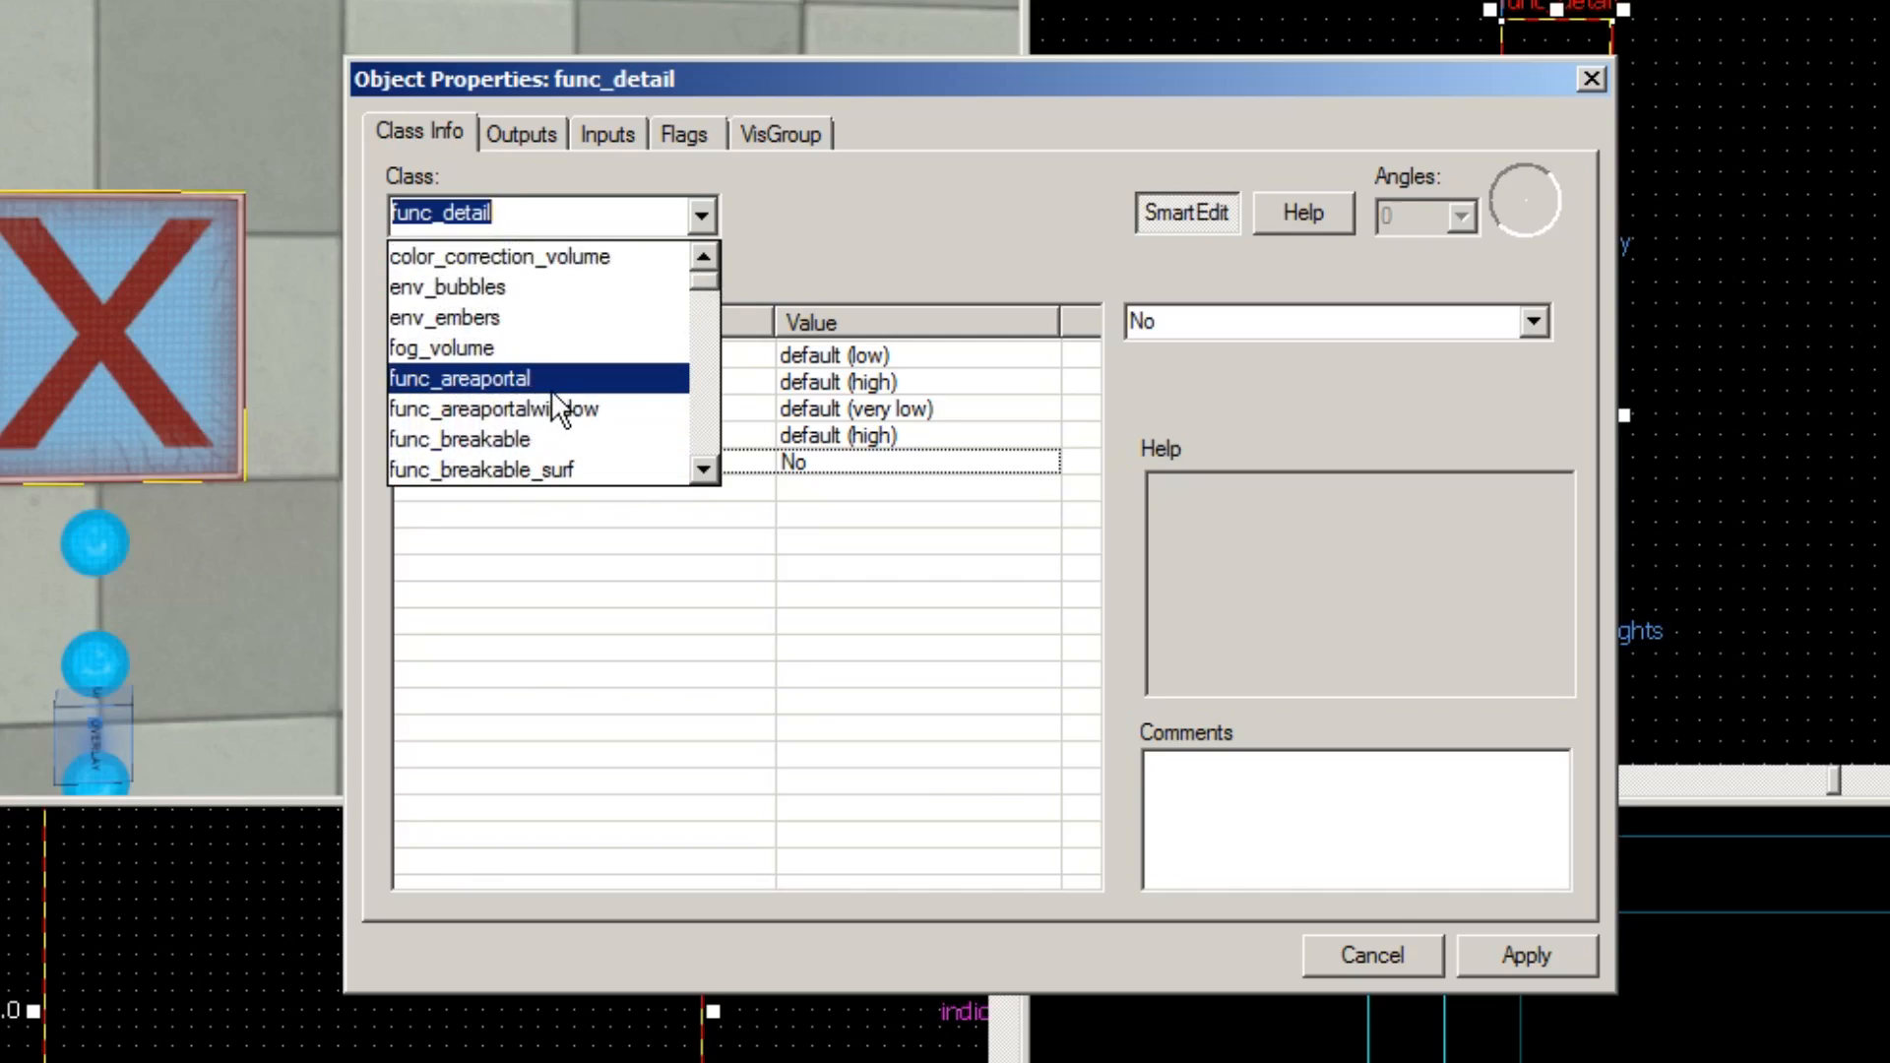
pyautogui.write('brush')
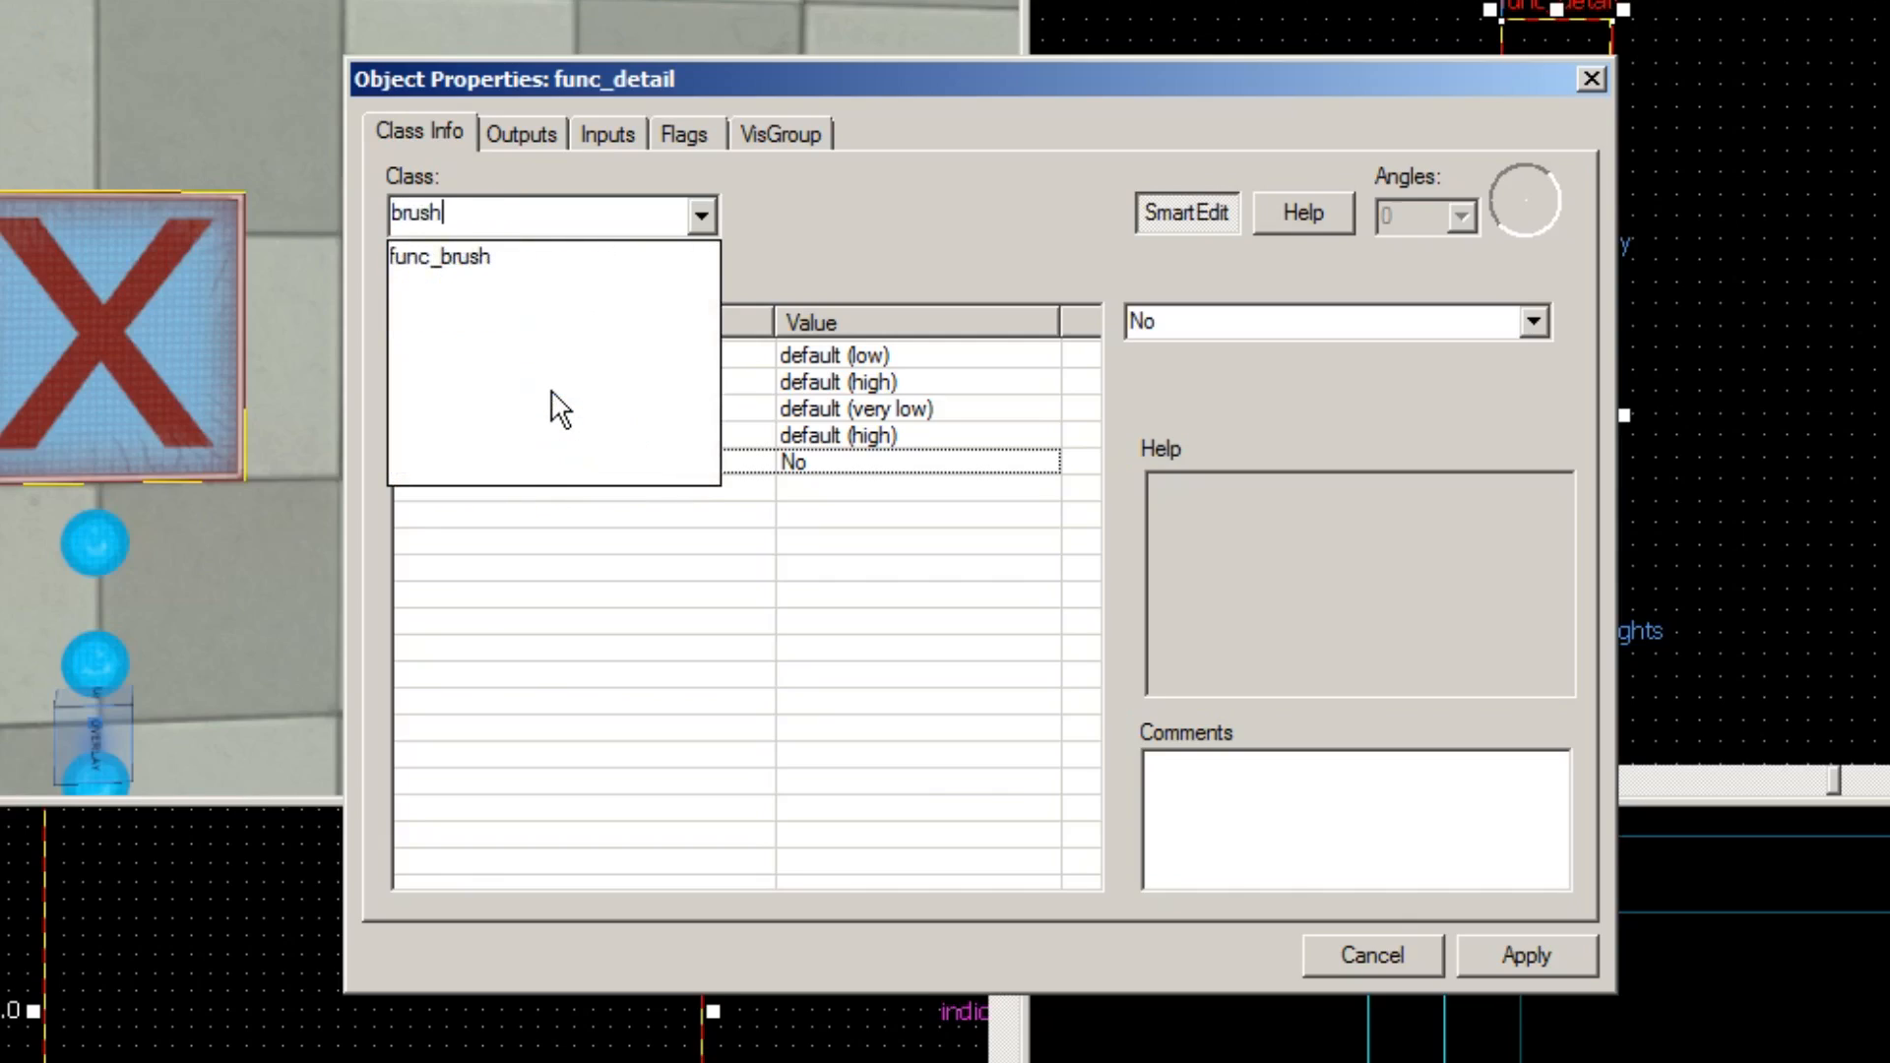
pyautogui.click(543, 258)
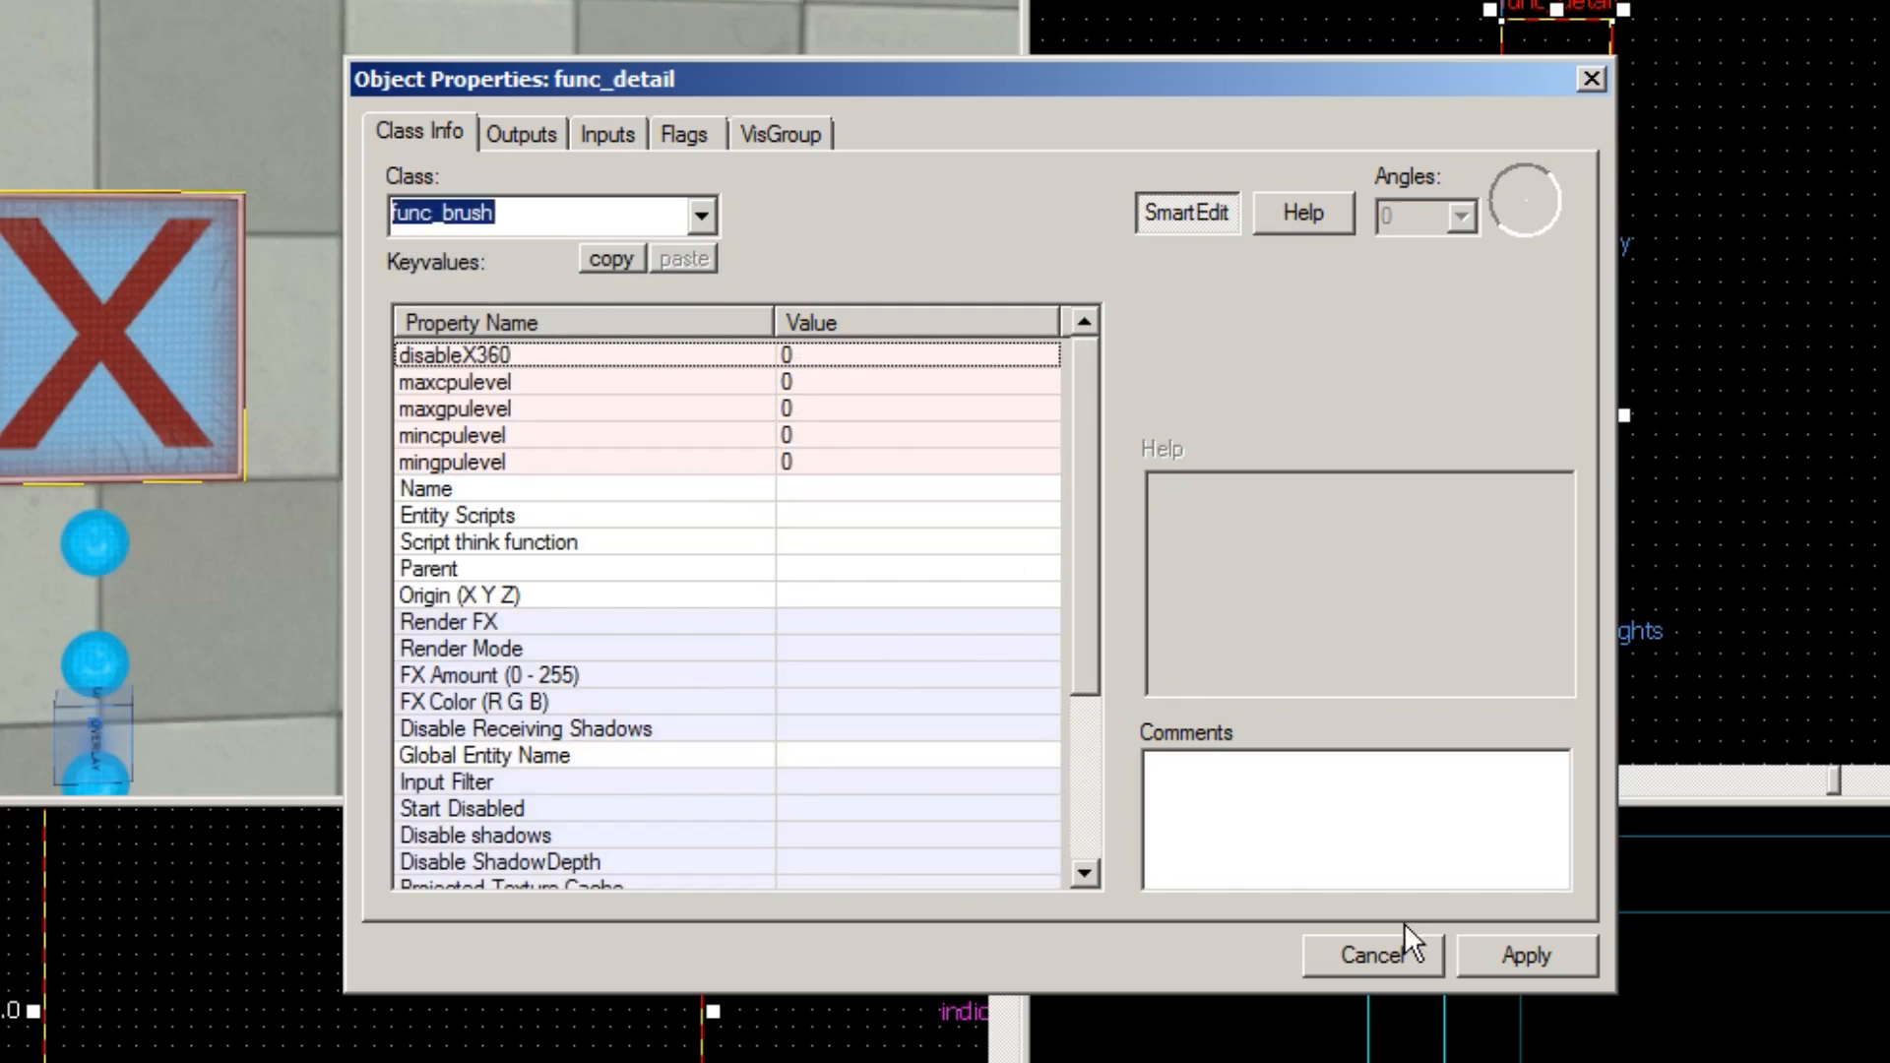
pyautogui.click(1526, 955)
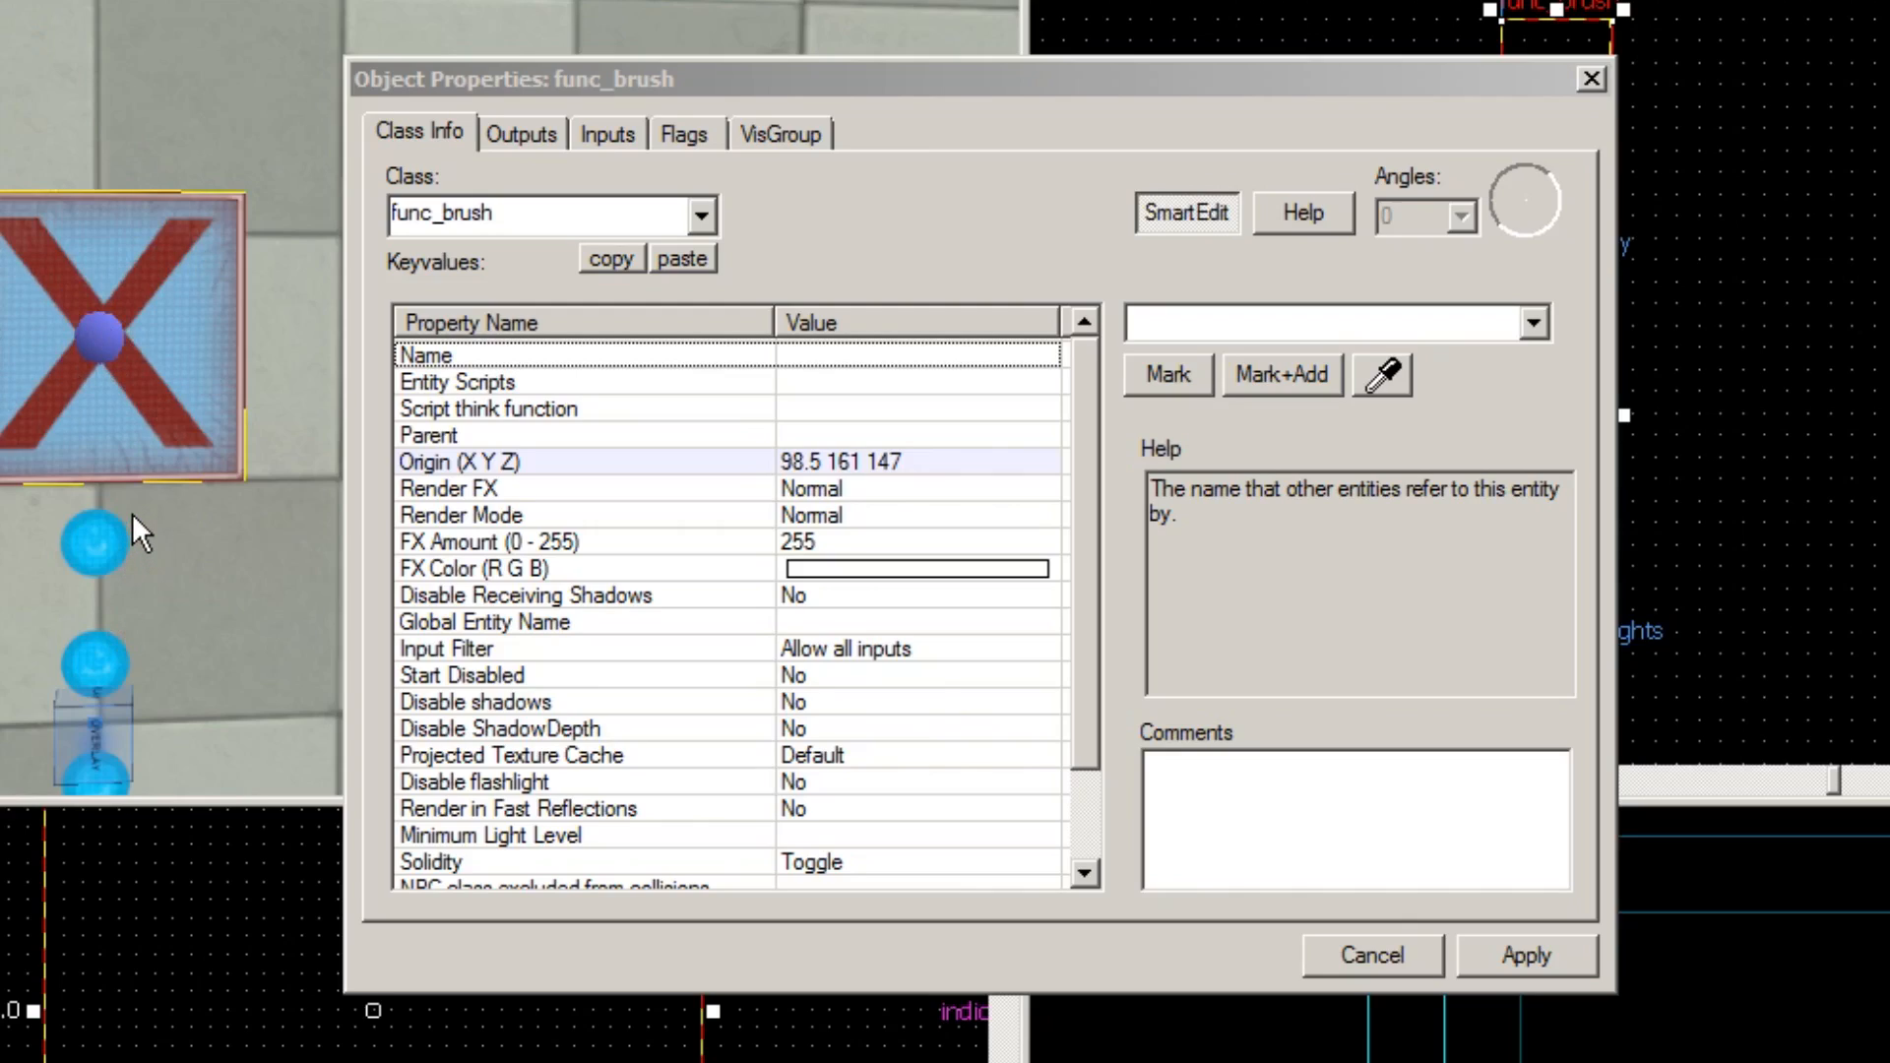
# Step: Name the sign's func_brush entity indicator_sign, apply the name and finish editing its properties
pyautogui.click(1192, 319)
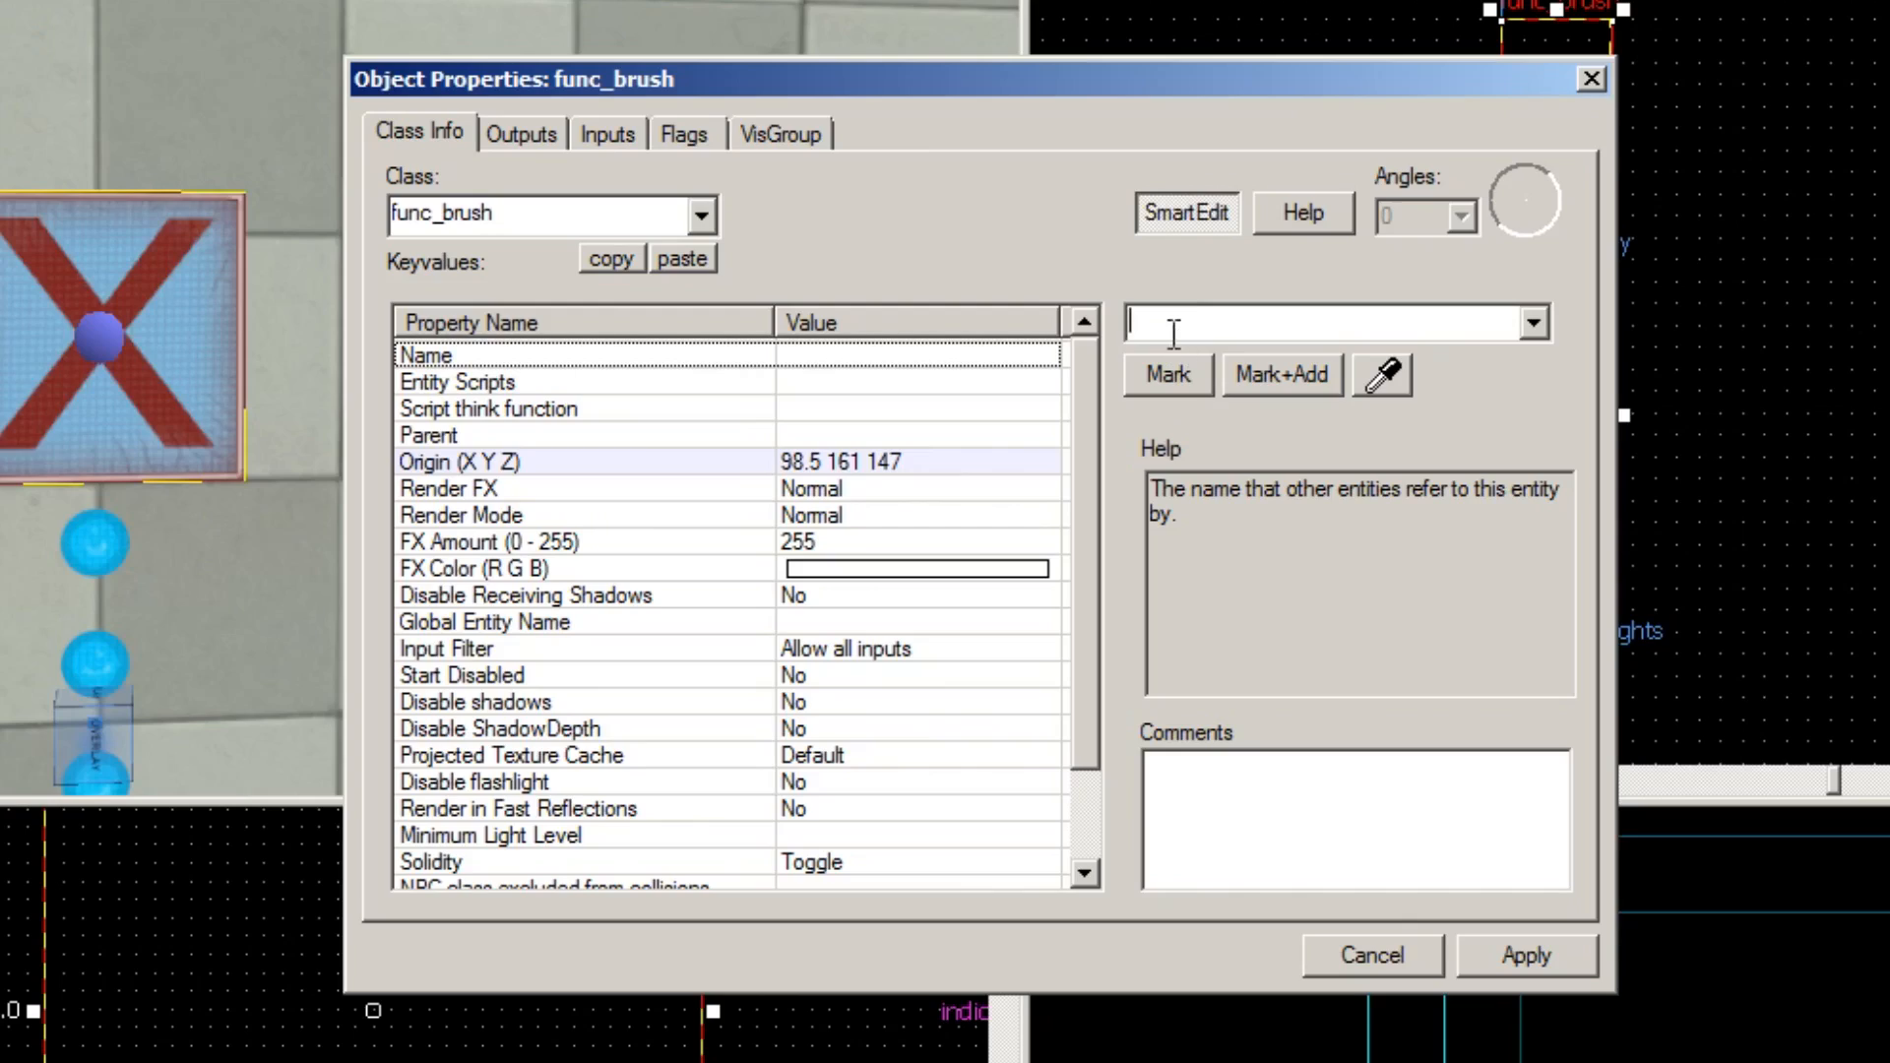
pyautogui.write('indicator')
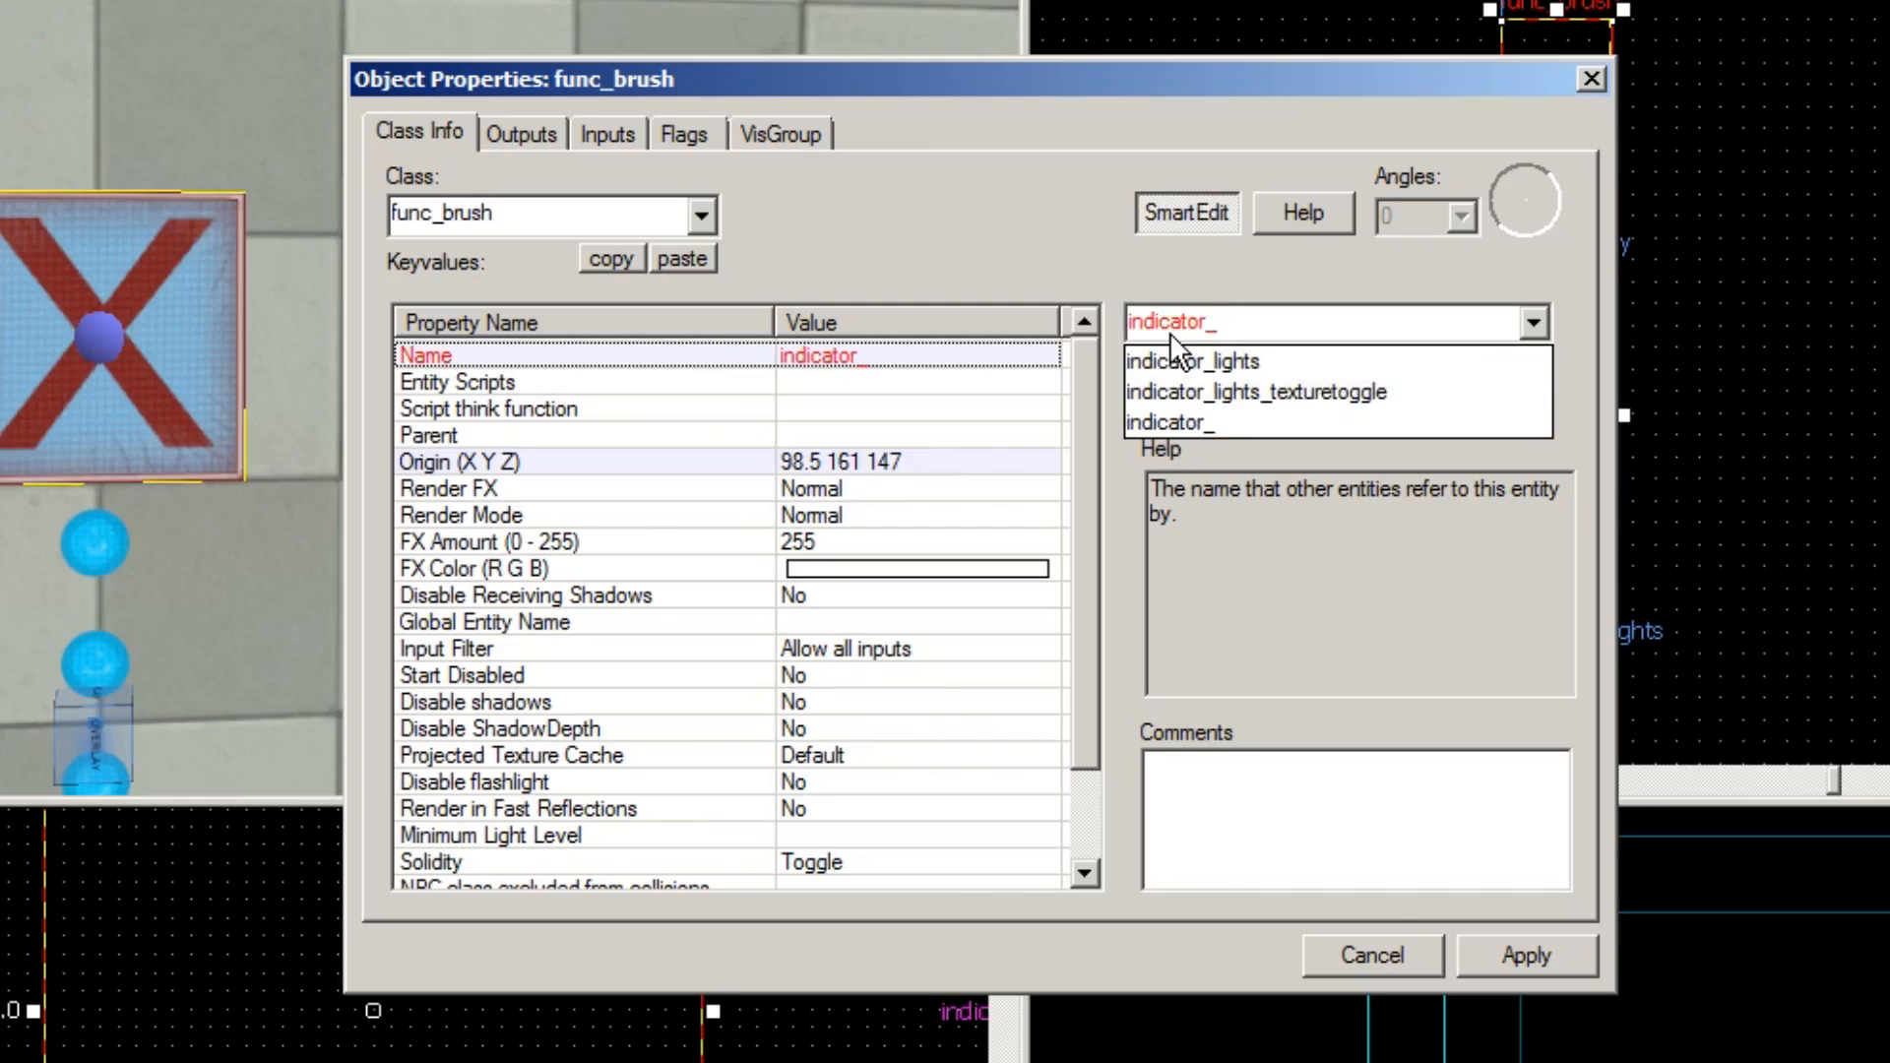
pyautogui.write('_tick')
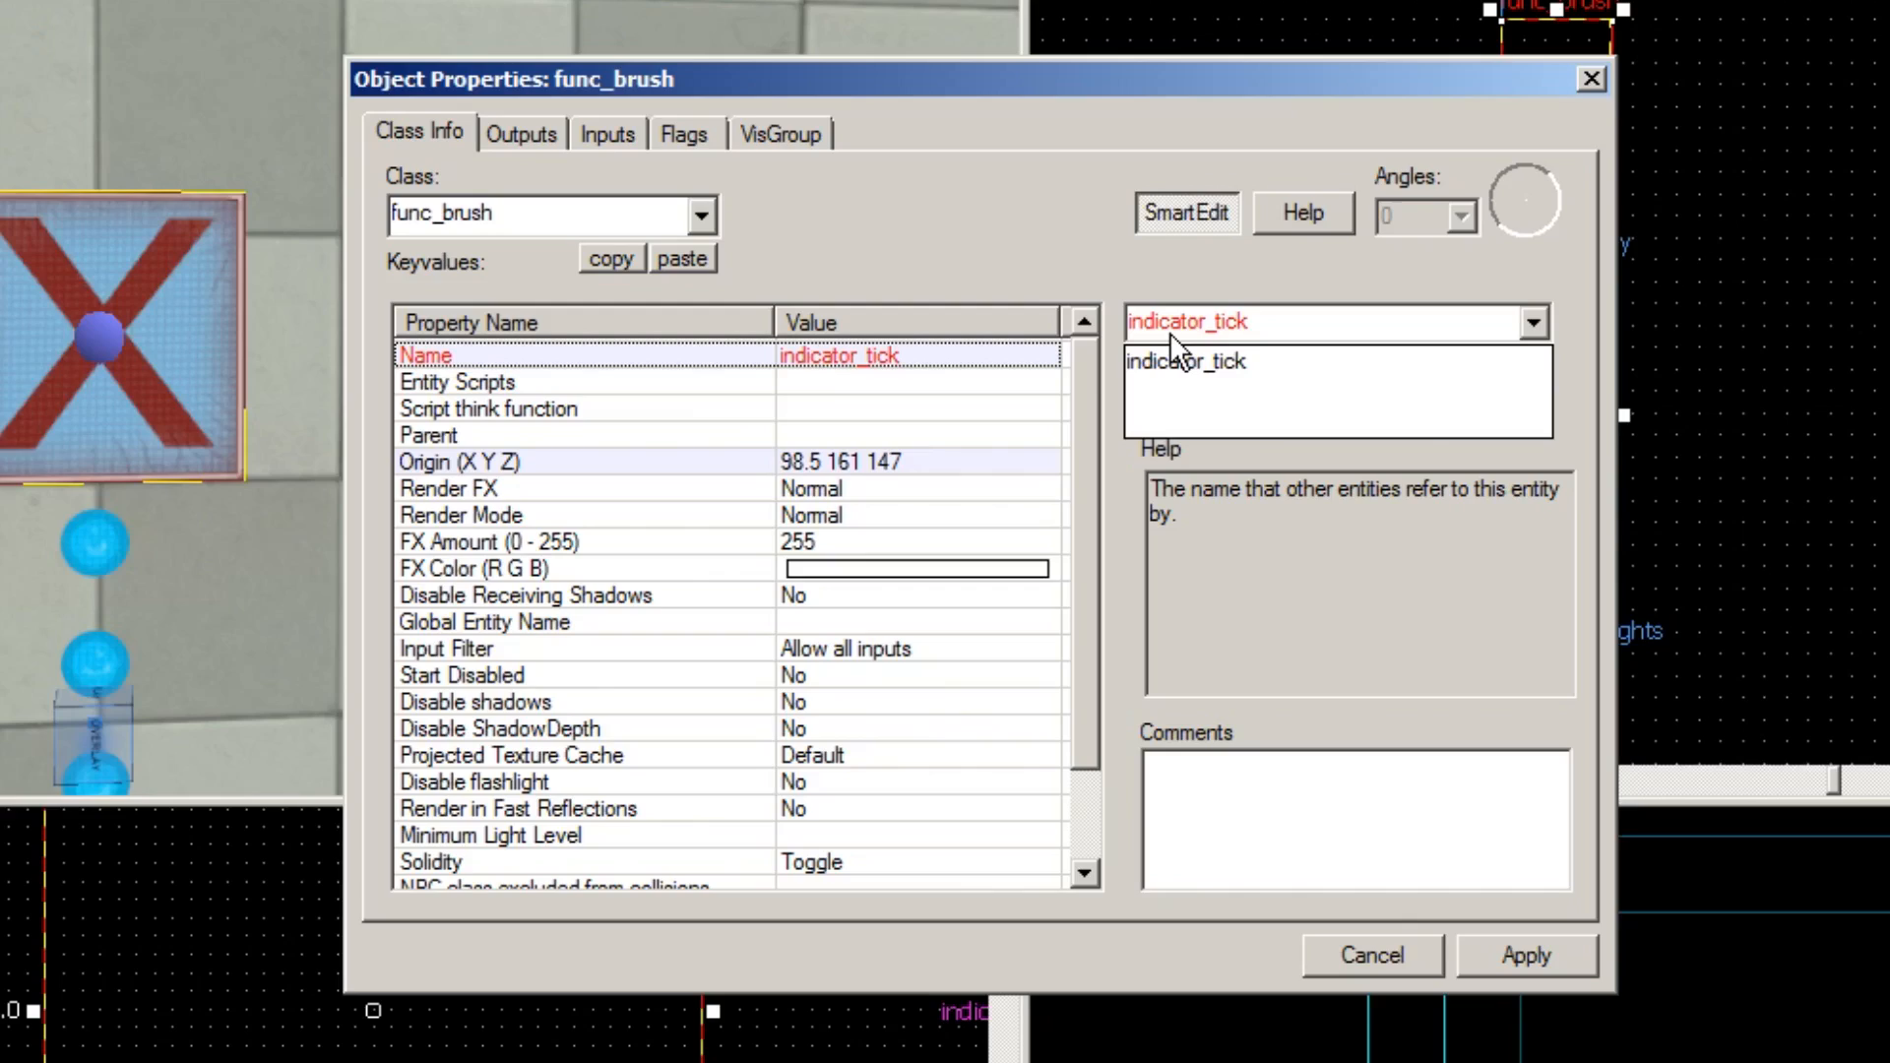
pyautogui.press('BackSpace')
pyautogui.press('BackSpace')
pyautogui.press('BackSpace')
pyautogui.press('BackSpace')
pyautogui.write('sign')
pyautogui.click(951, 357)
pyautogui.click(1521, 953)
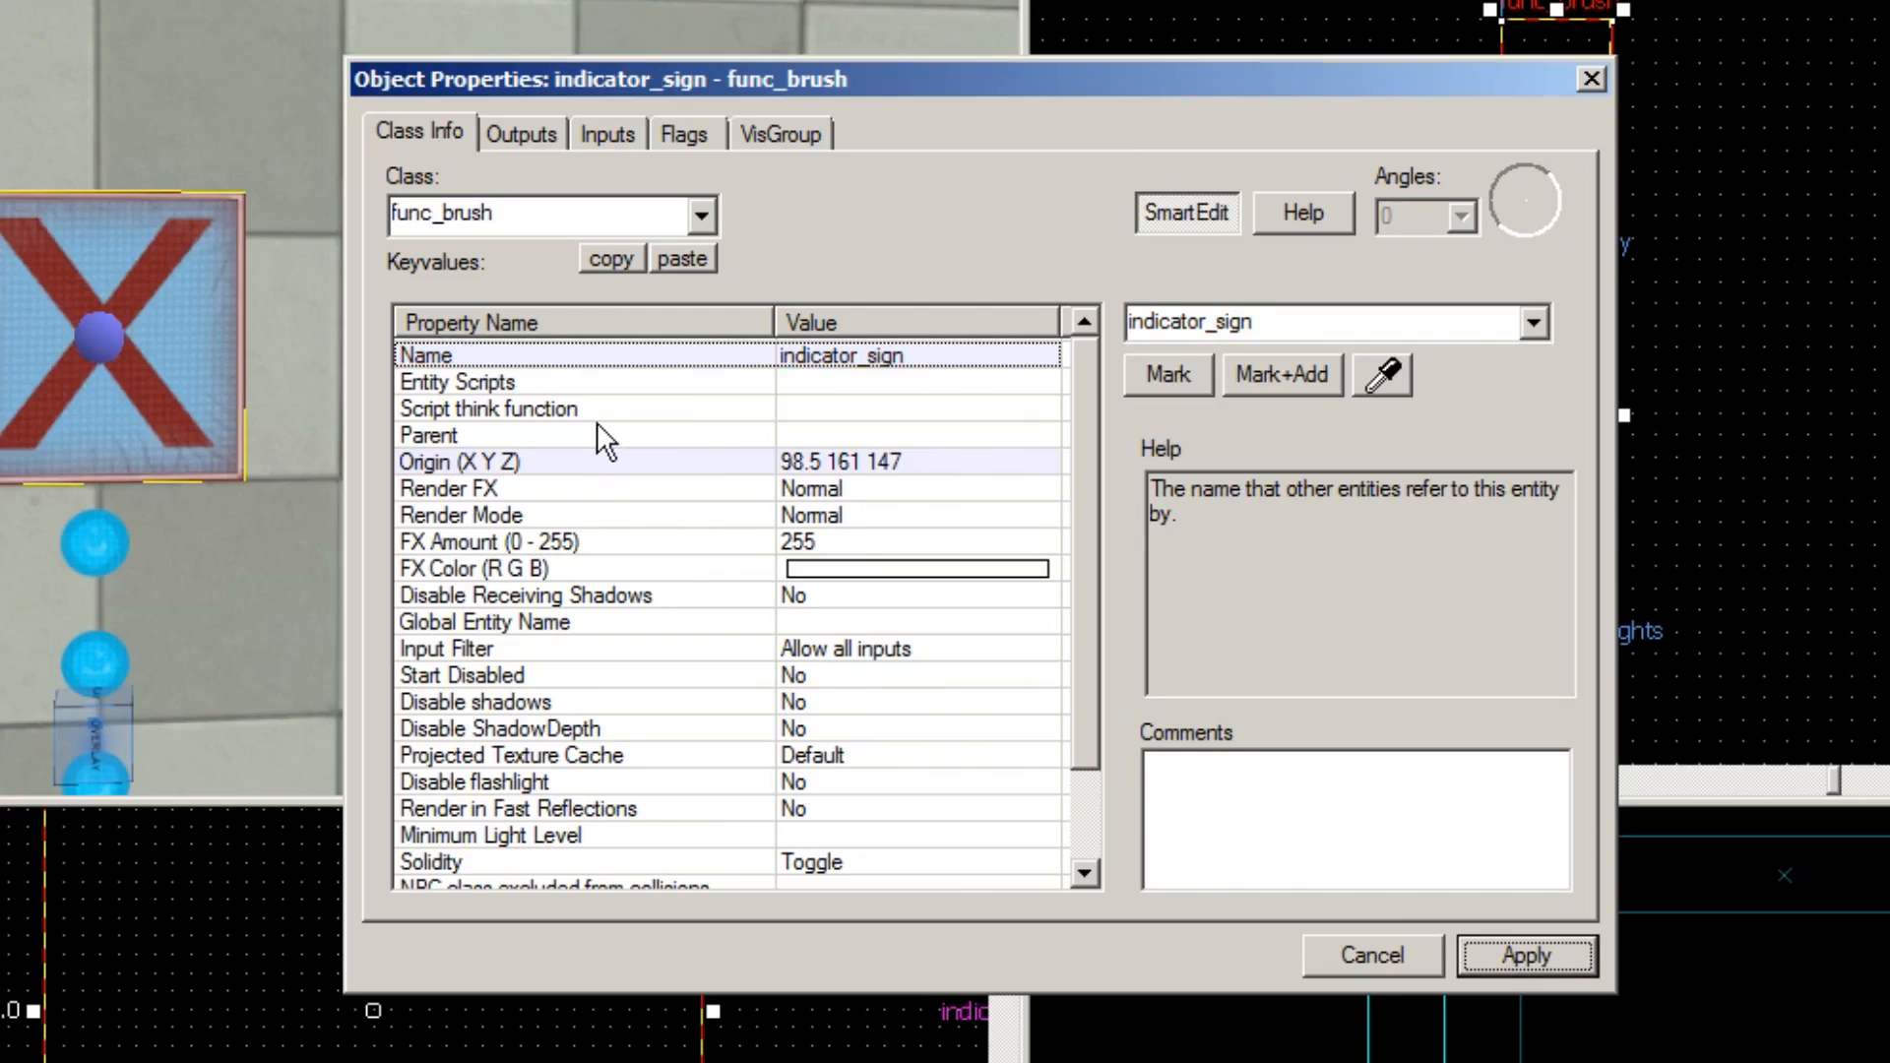
pyautogui.scroll(-1, 83, 220)
pyautogui.scroll(1, 83, 220)
pyautogui.scroll(-1, 83, 221)
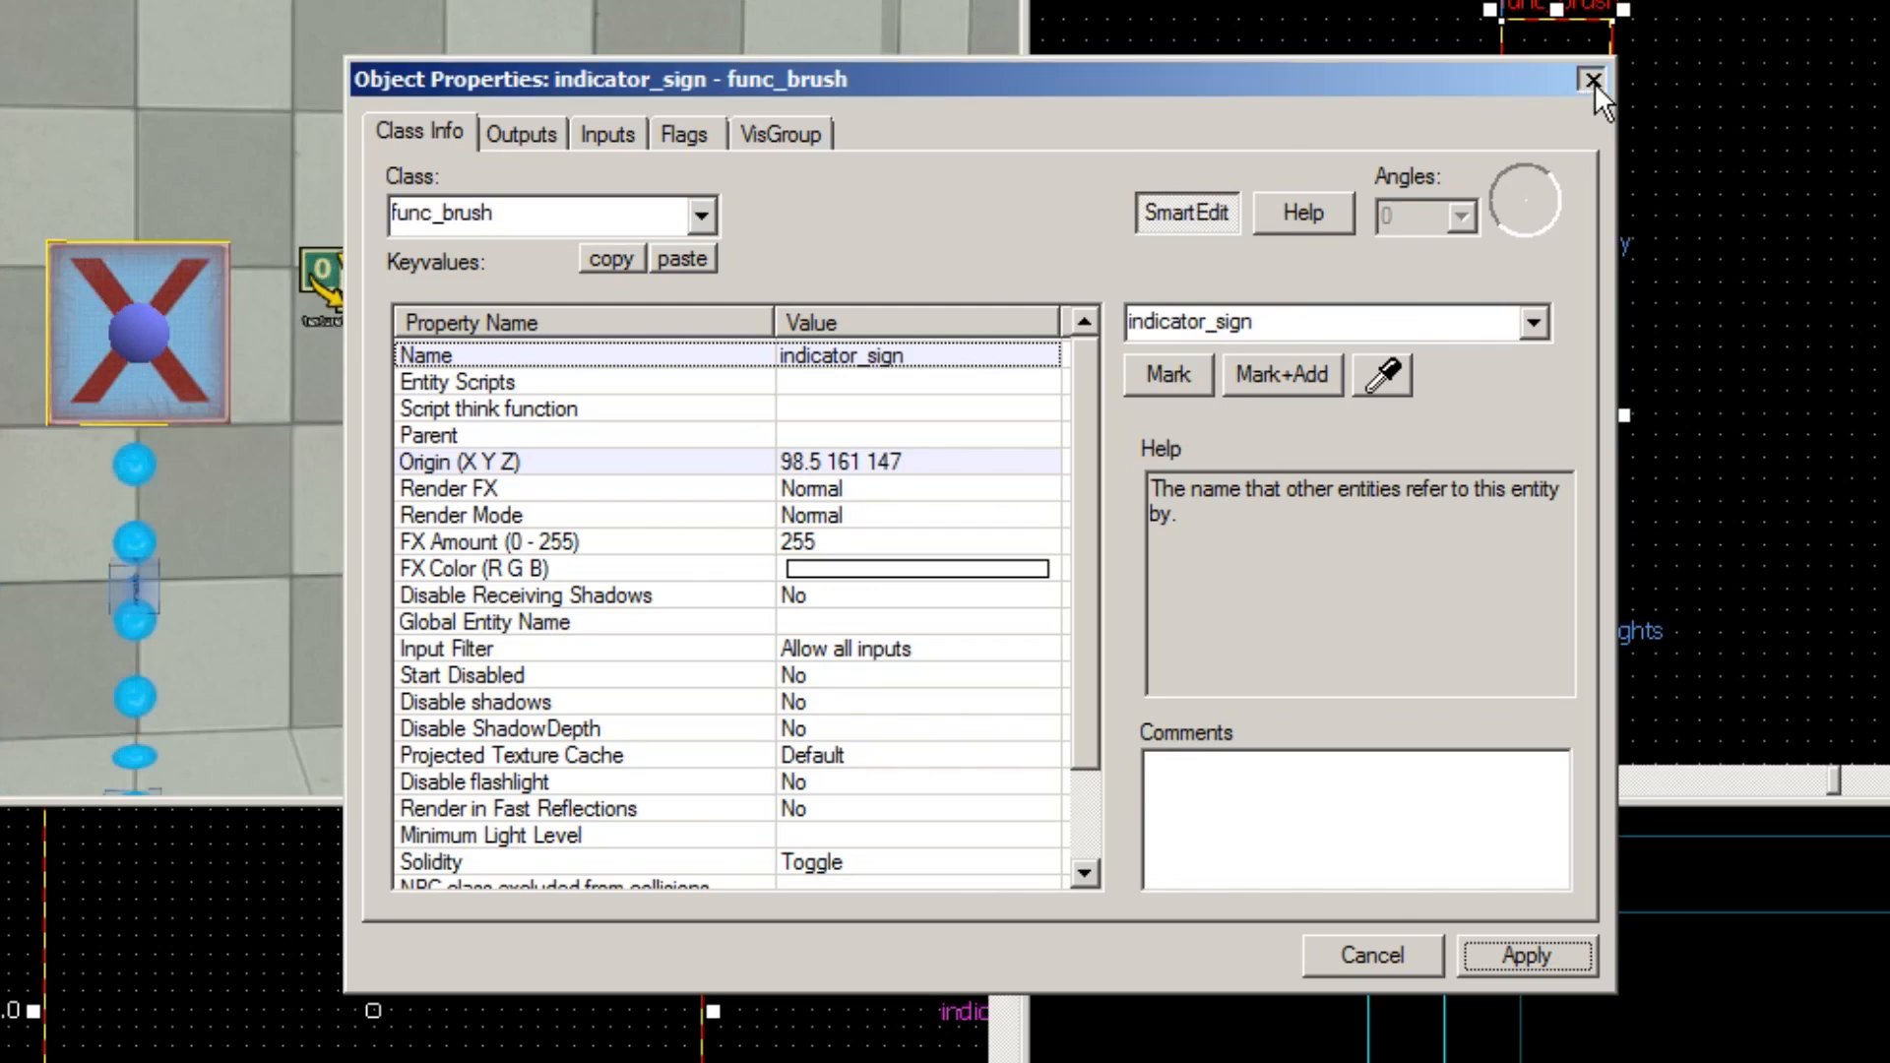
pyautogui.click(1592, 79)
# Step: Copy the env_texturetoggle entity beside the sign and paste the duplicate on the wall just above the sign
pyautogui.click(549, 308)
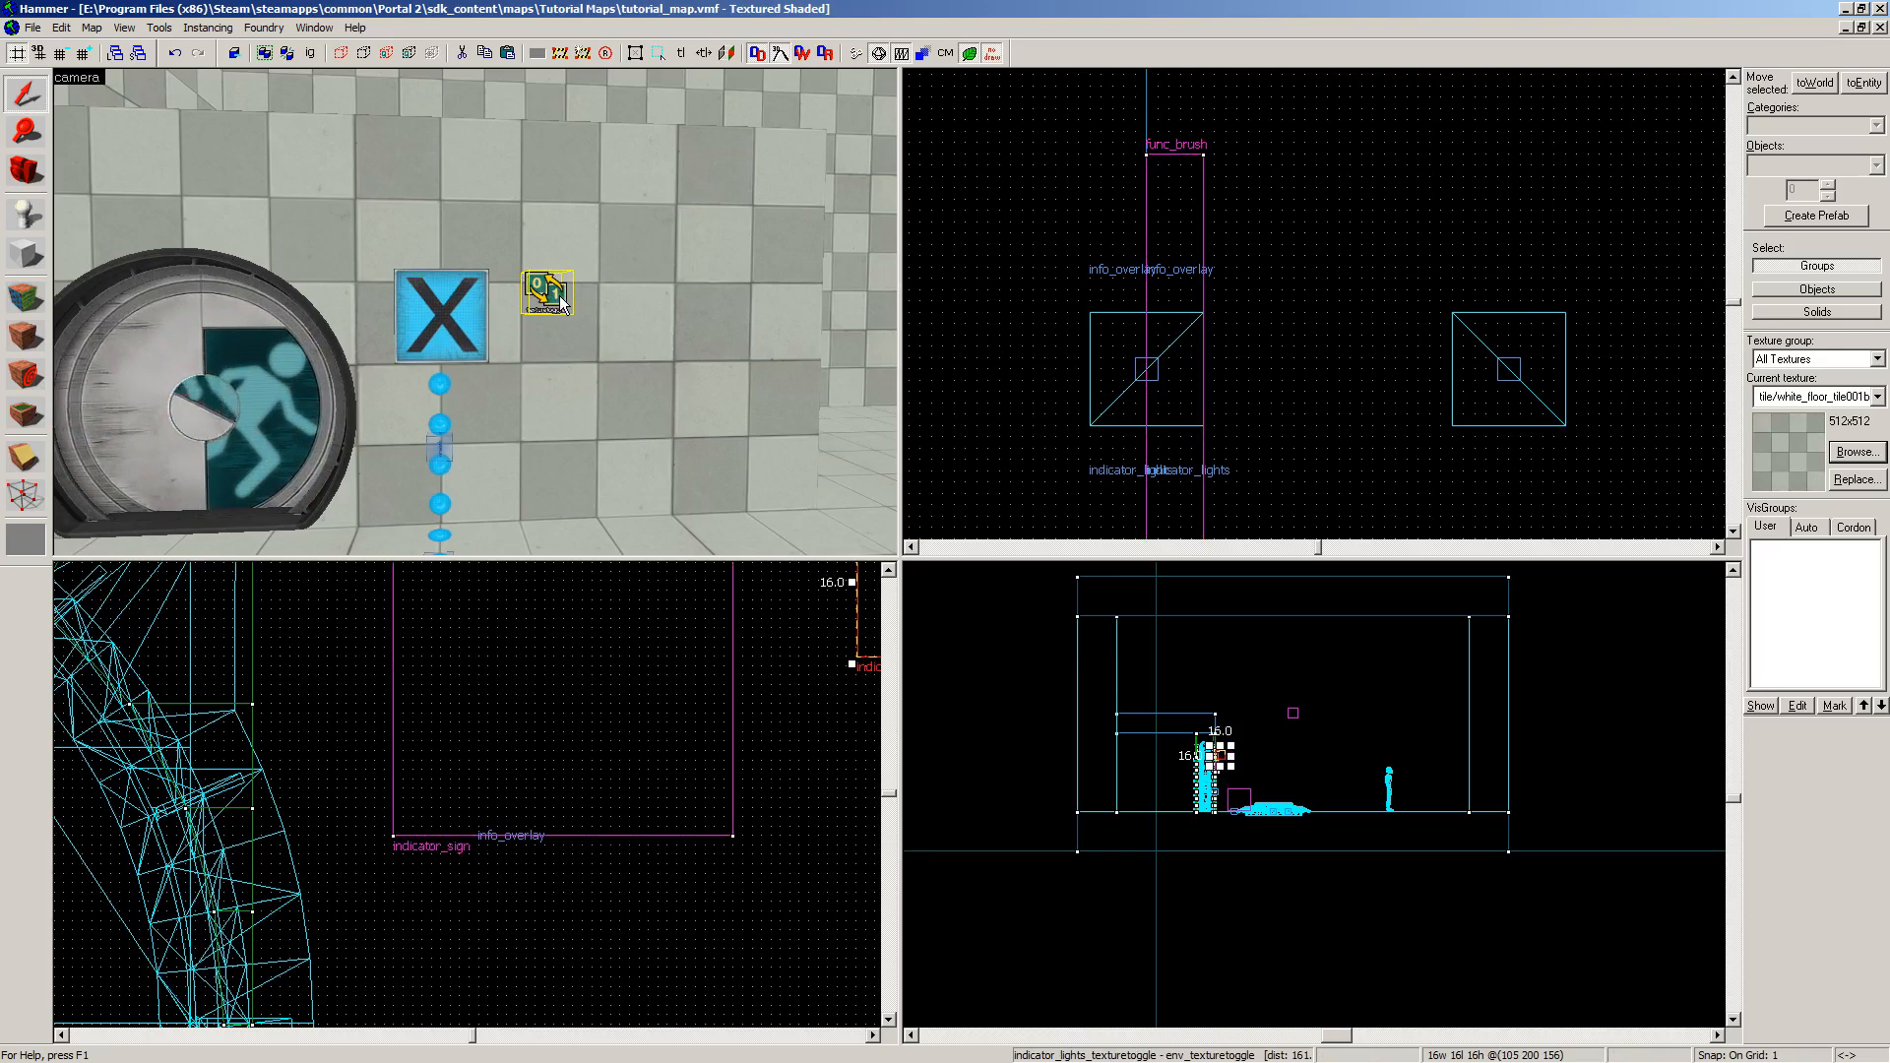
pyautogui.doubleClick(559, 300)
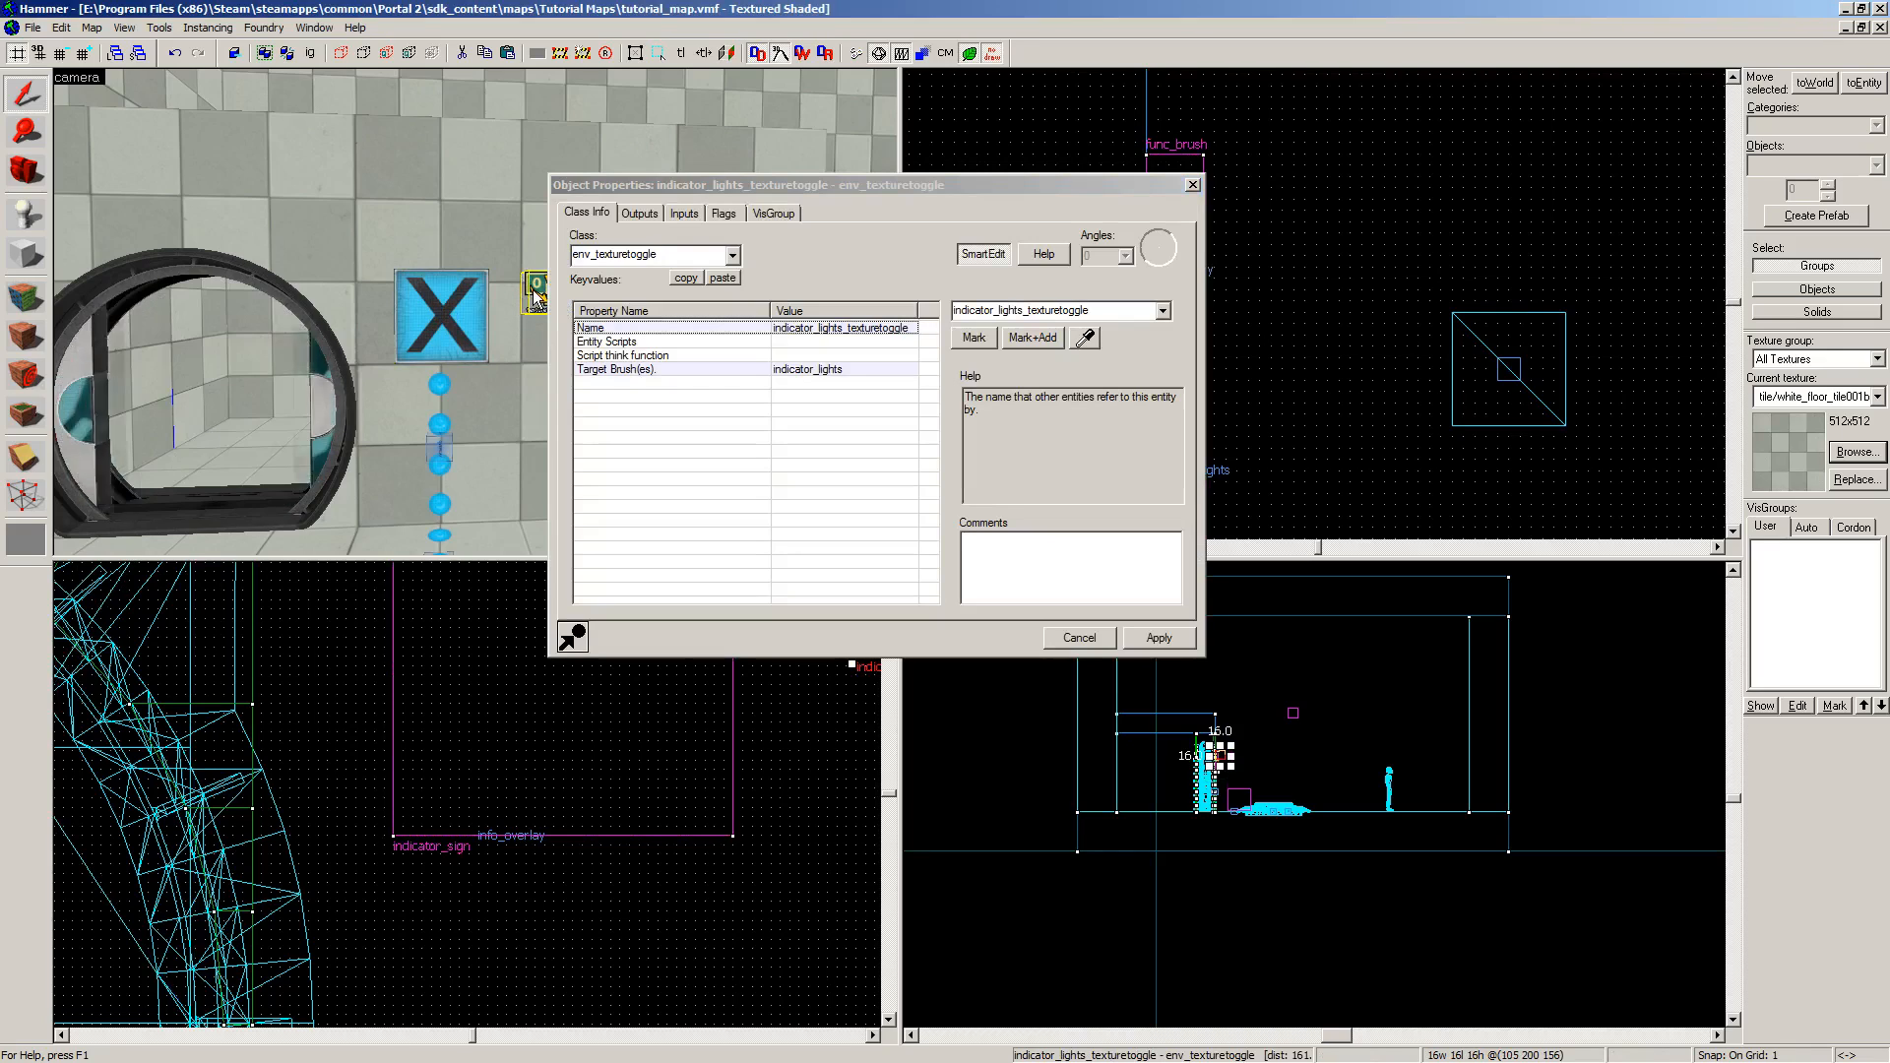
pyautogui.click(1192, 185)
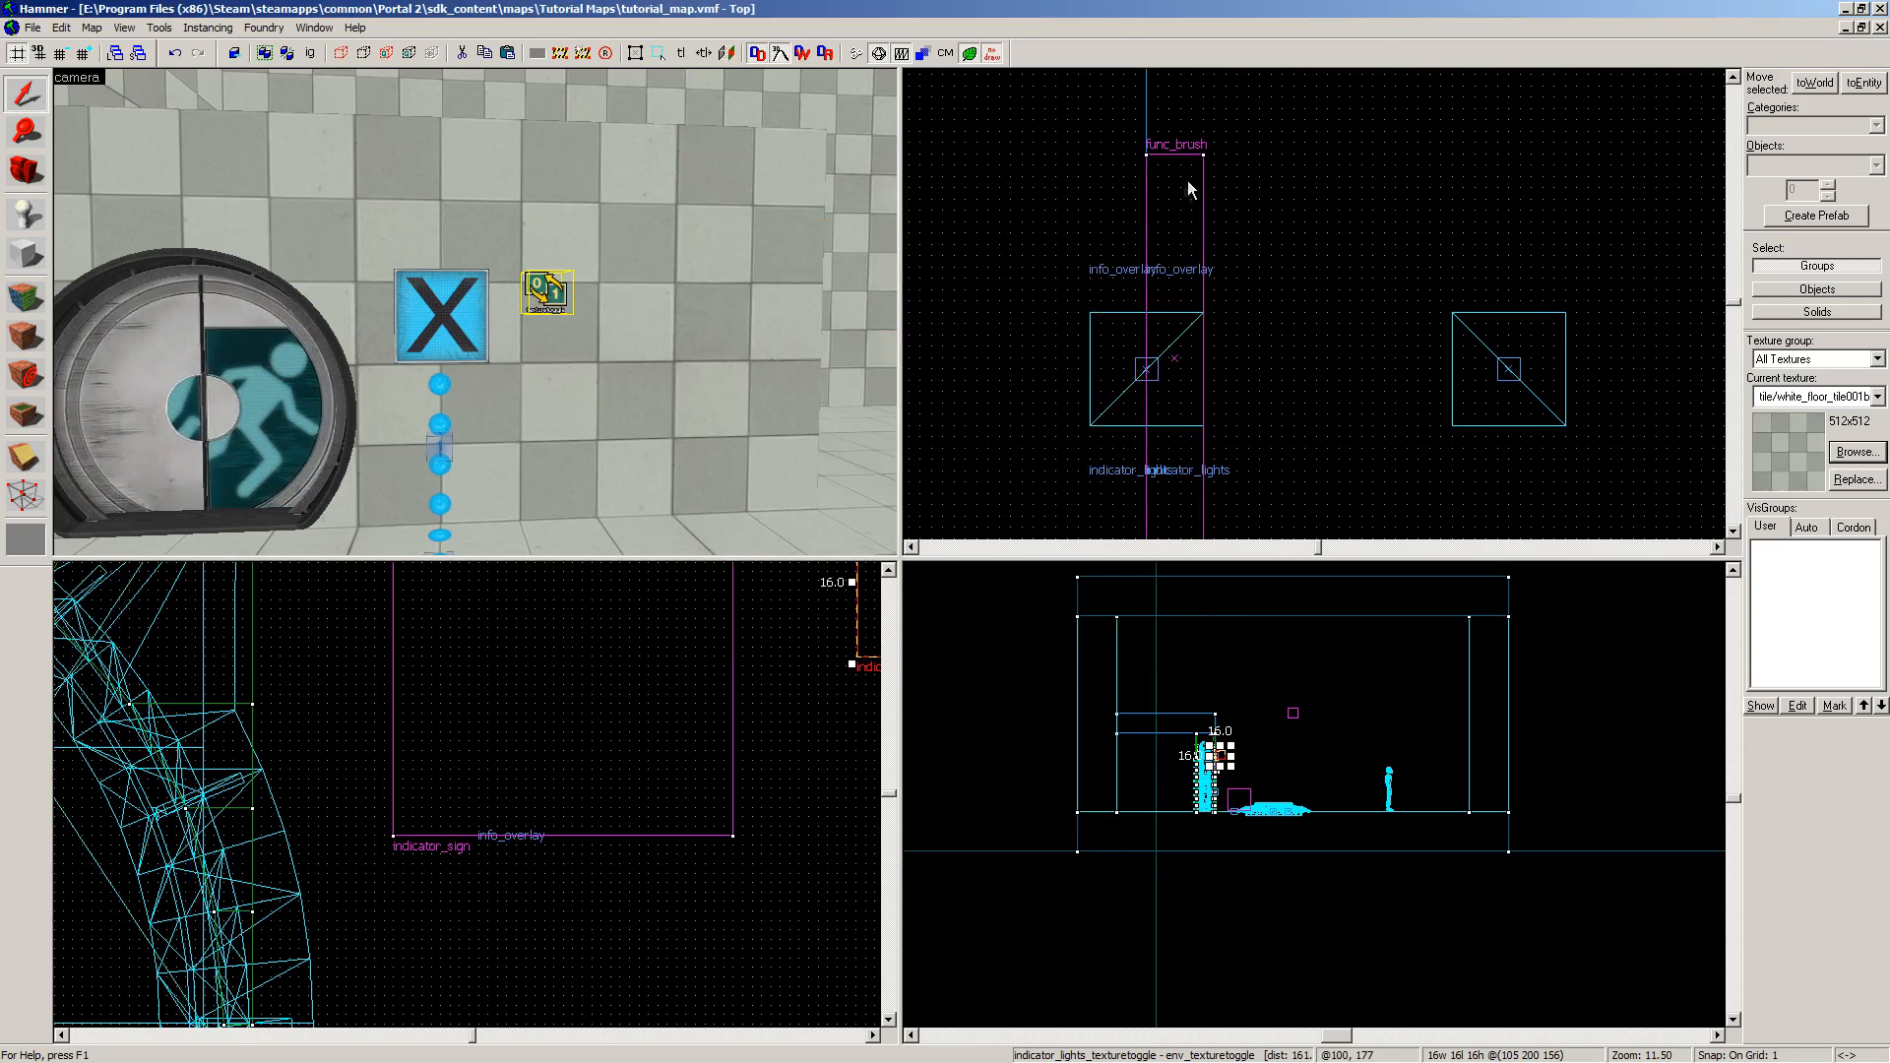
pyautogui.scroll(-5, 626, 738)
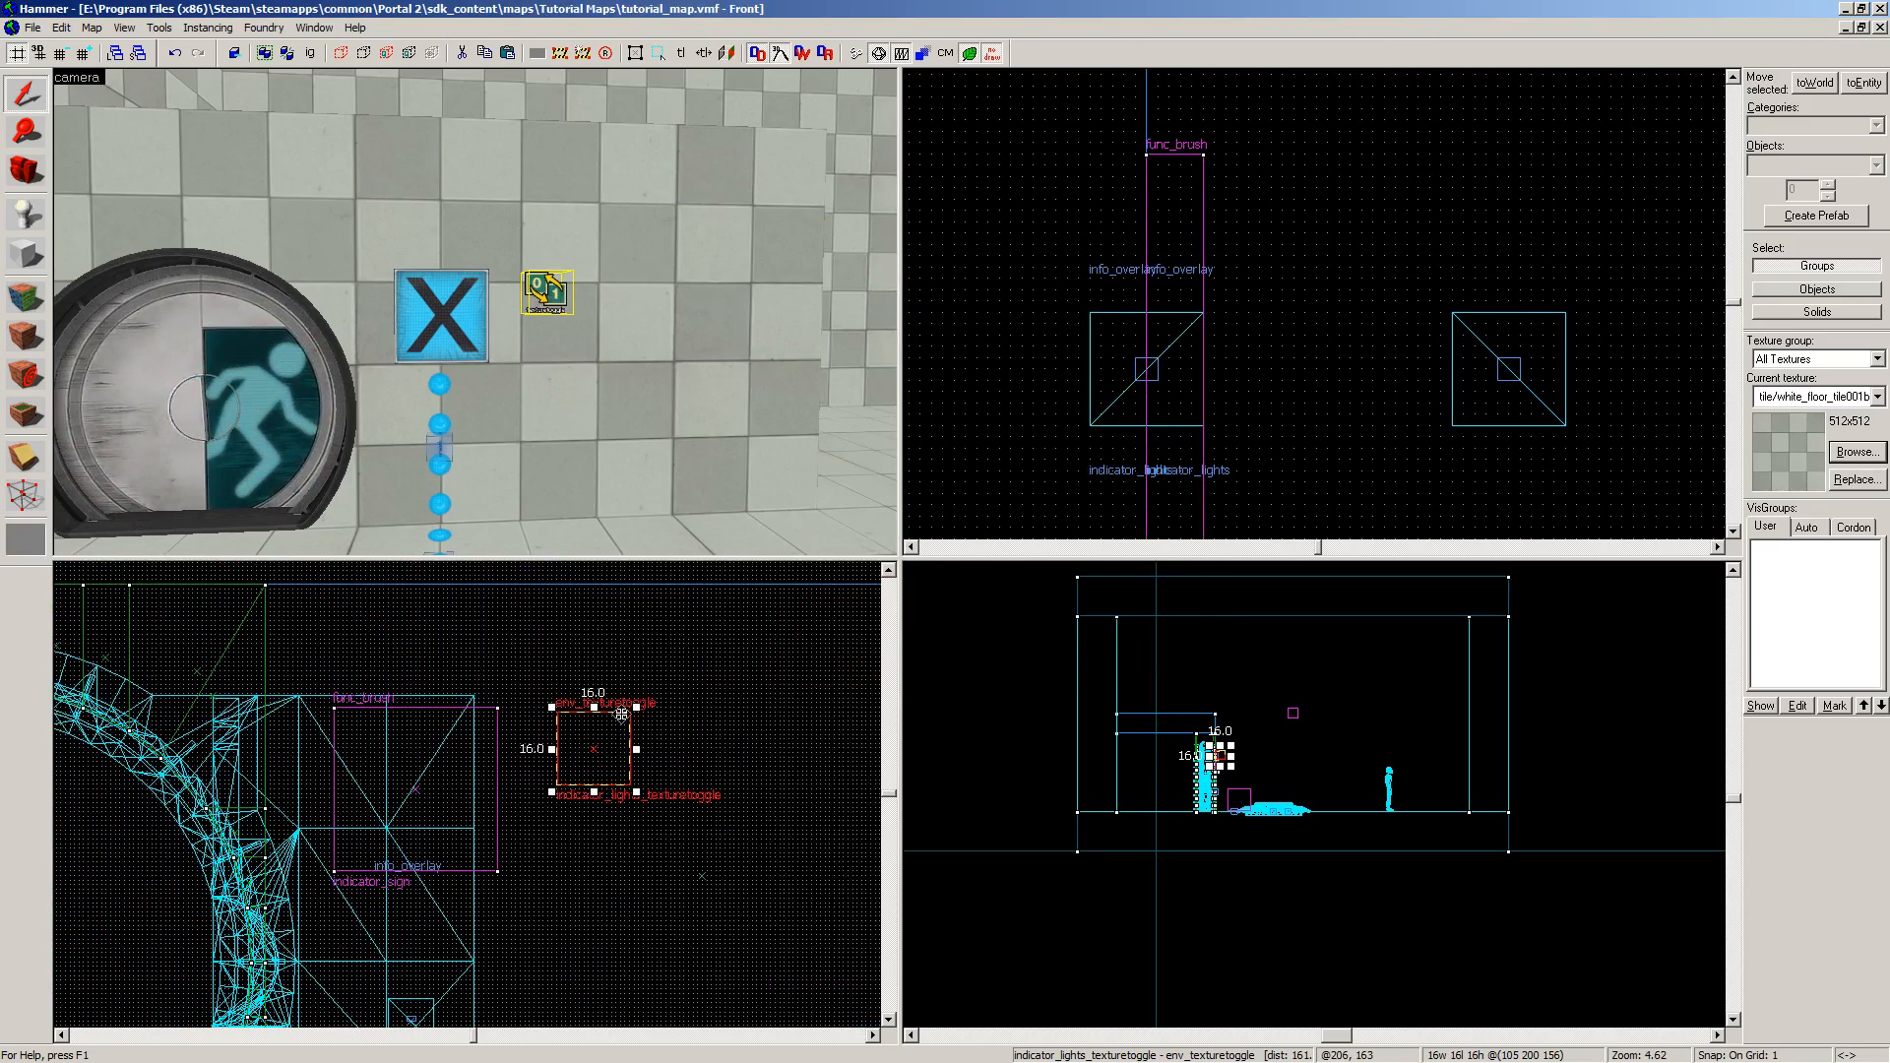
pyautogui.scroll(5, 642, 335)
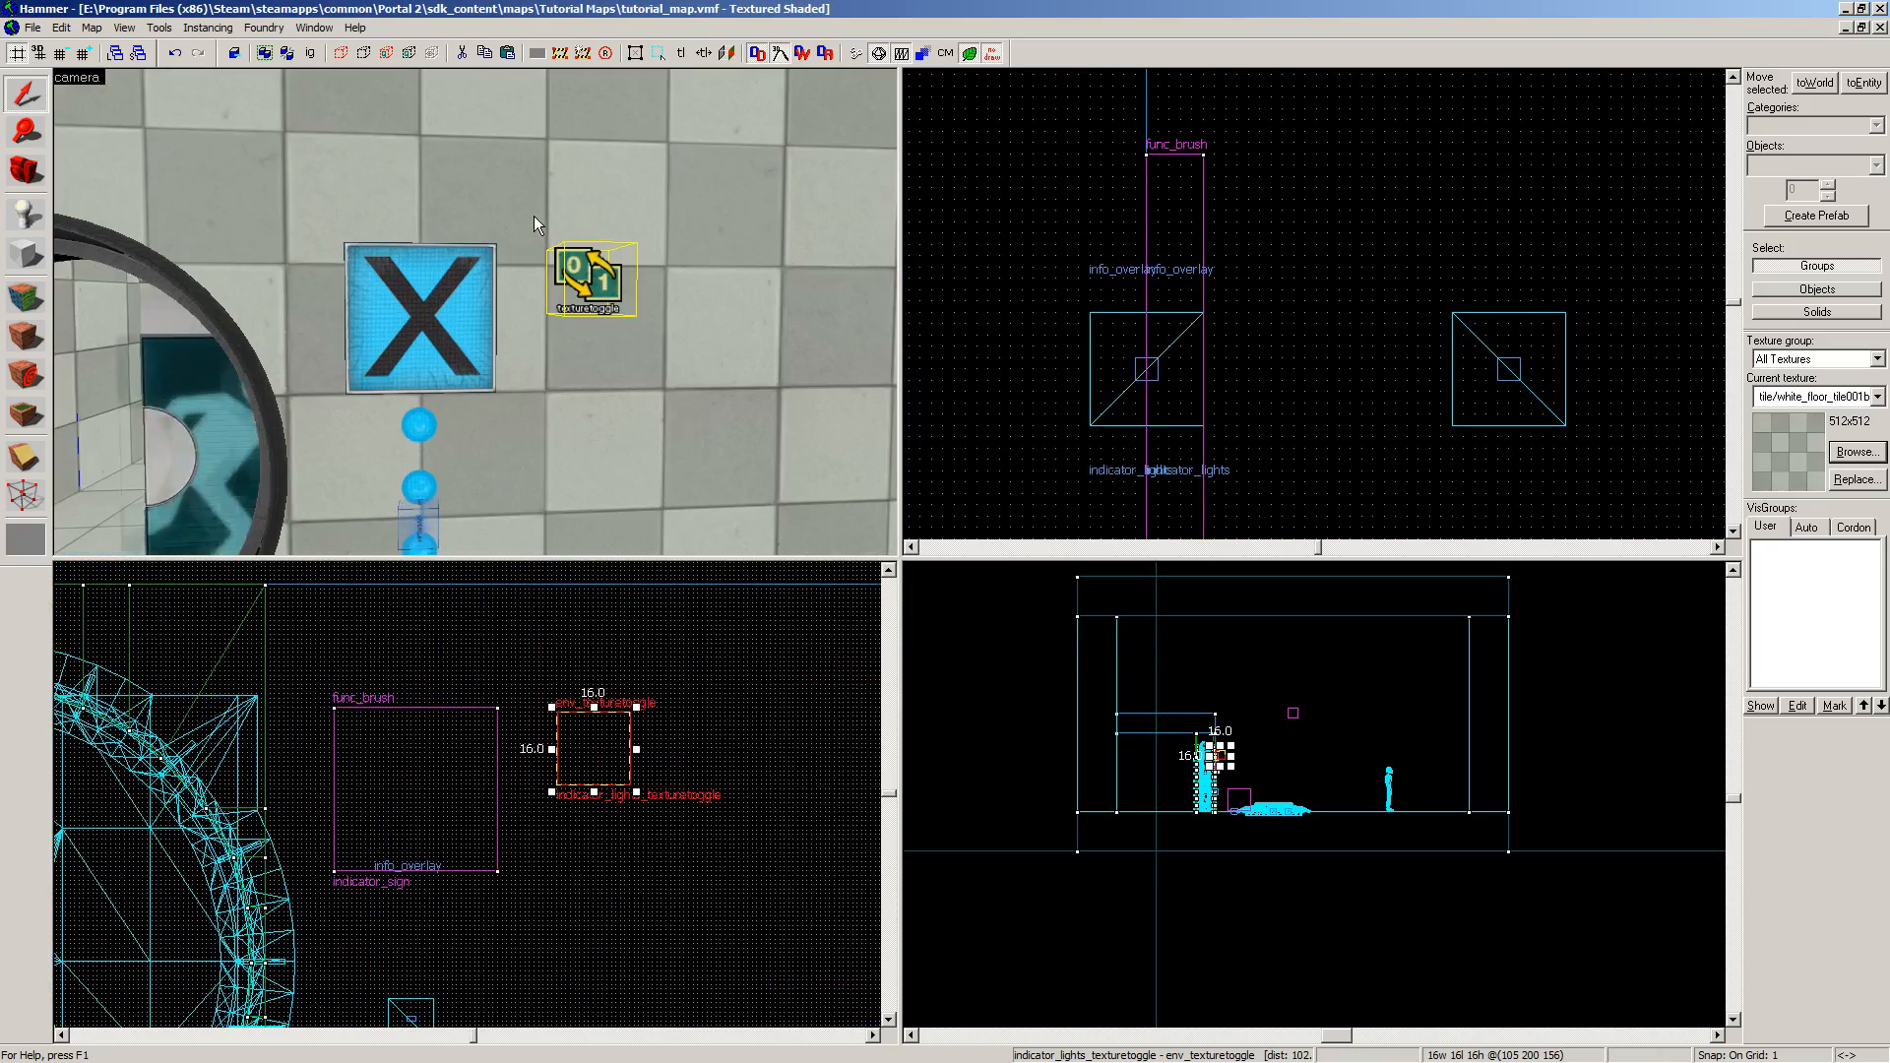
pyautogui.scroll(-3, 547, 241)
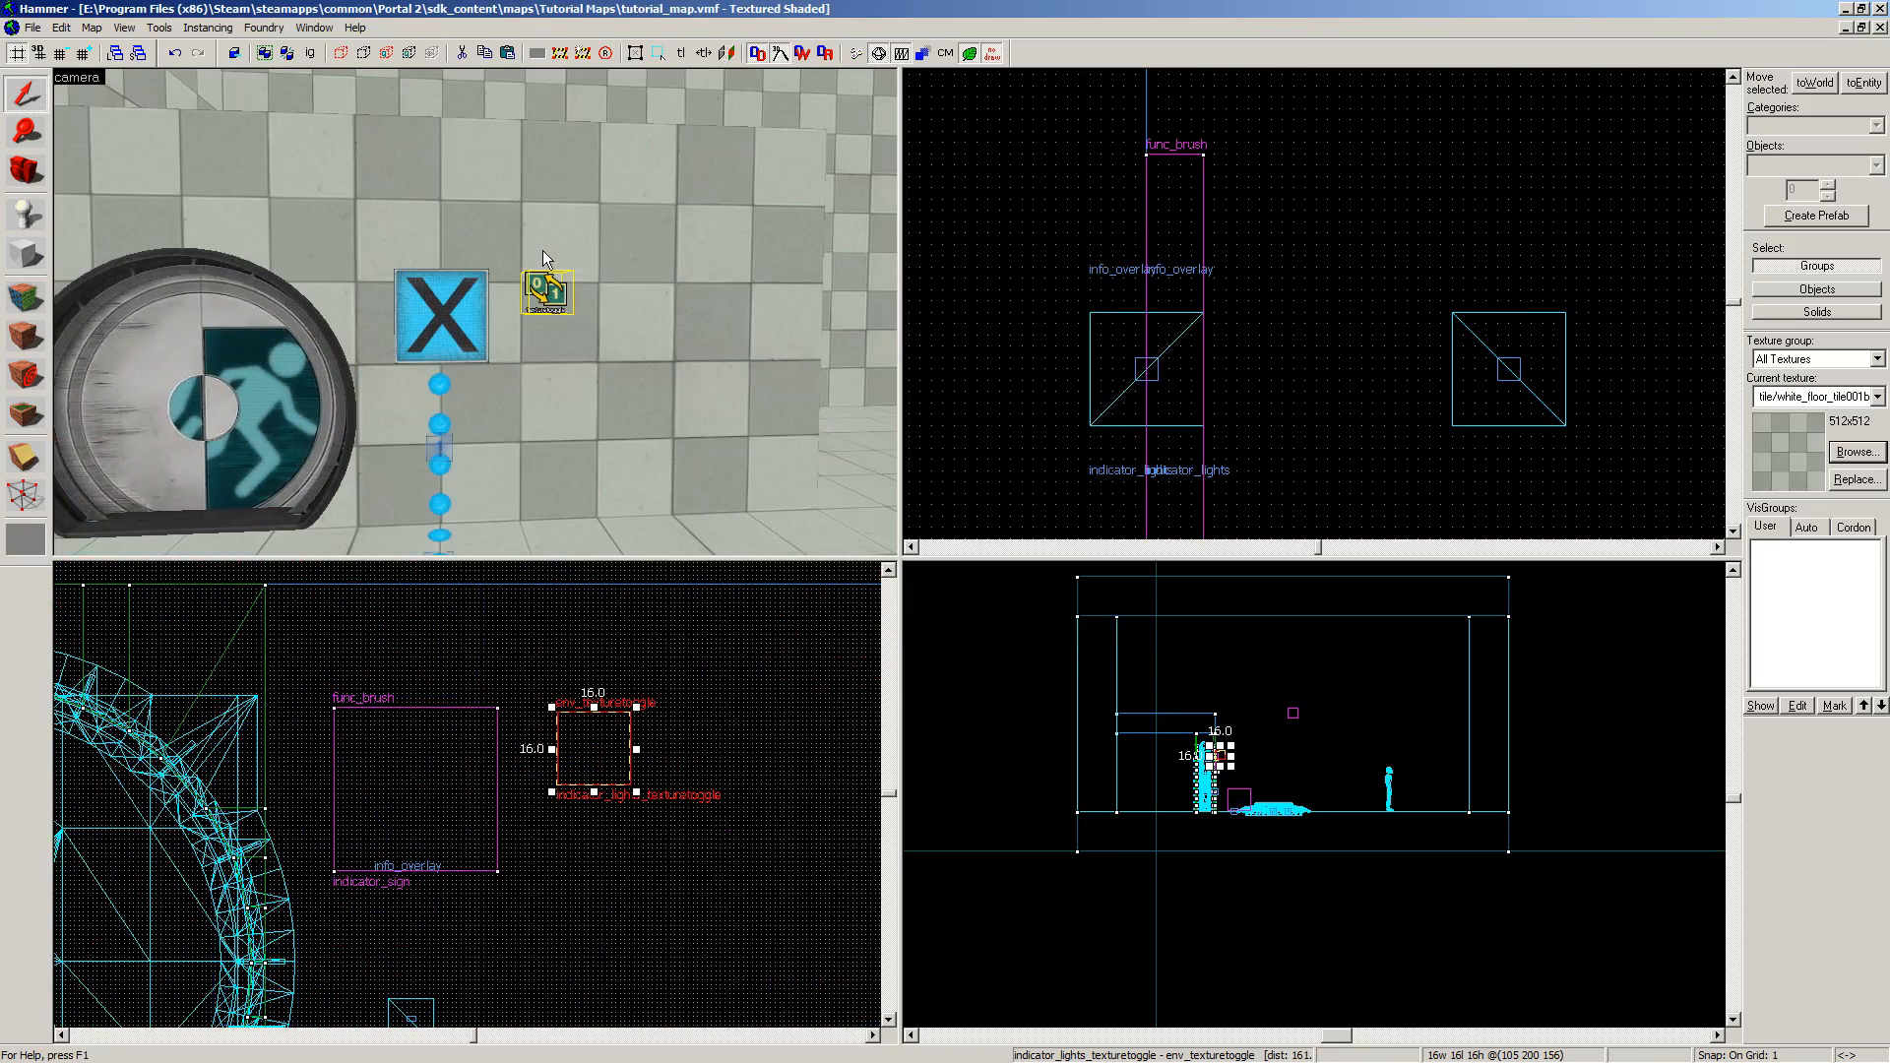
pyautogui.click(464, 222)
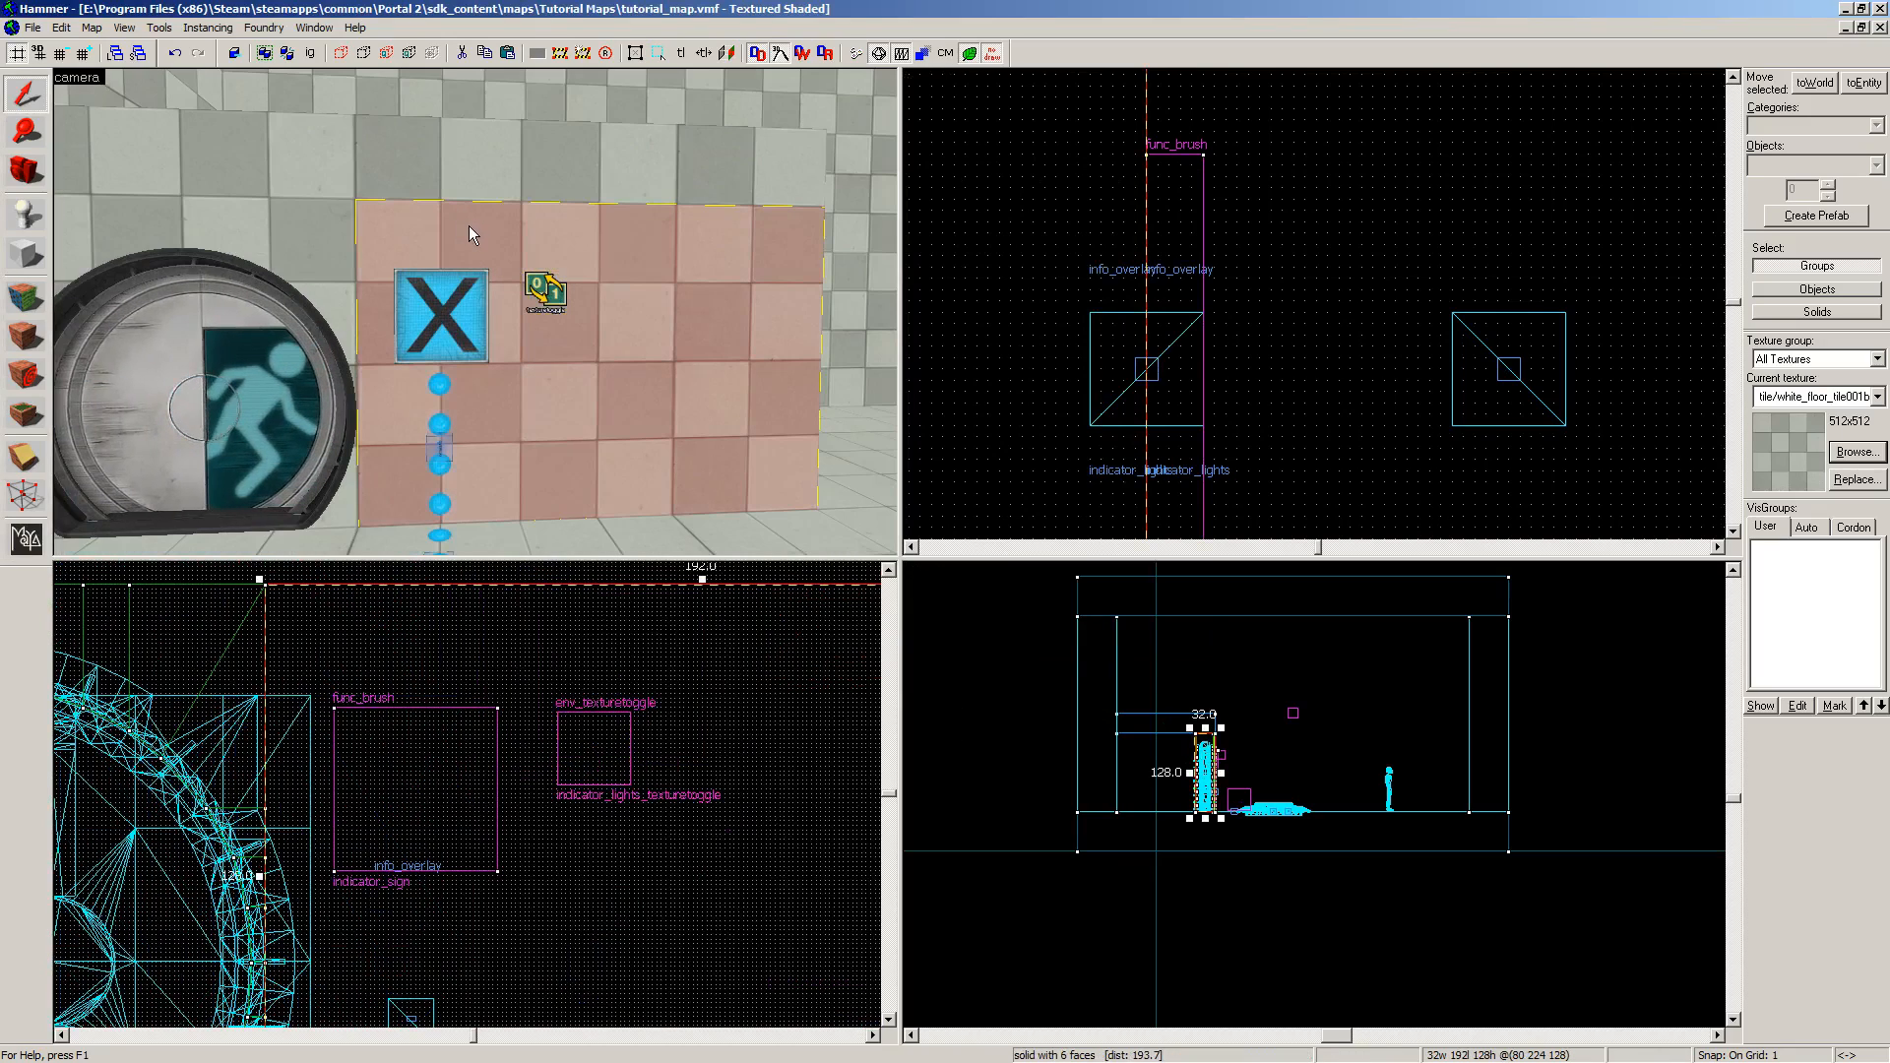
pyautogui.hotkey('ctrl', 'v')
pyautogui.scroll(1, 505, 356)
pyautogui.press('z')
pyautogui.press('w')
pyautogui.press('d')
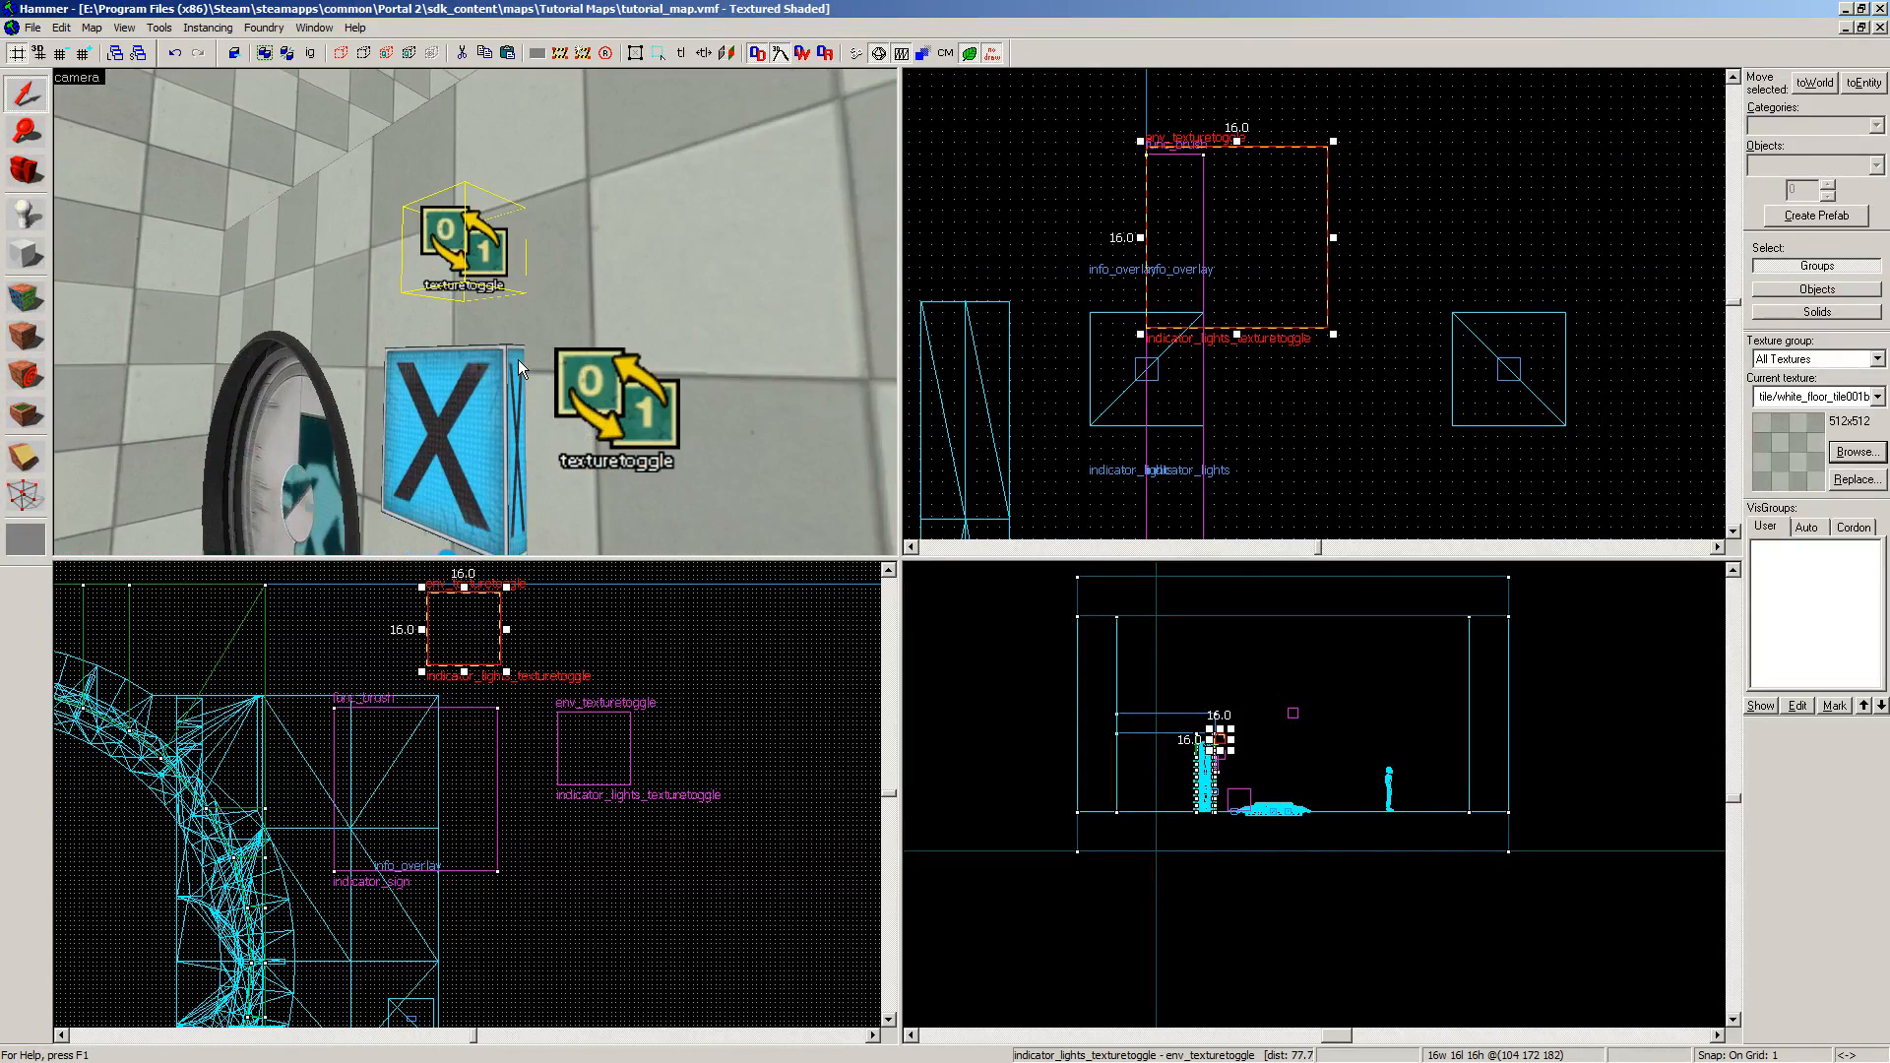
pyautogui.press('a')
pyautogui.press('s')
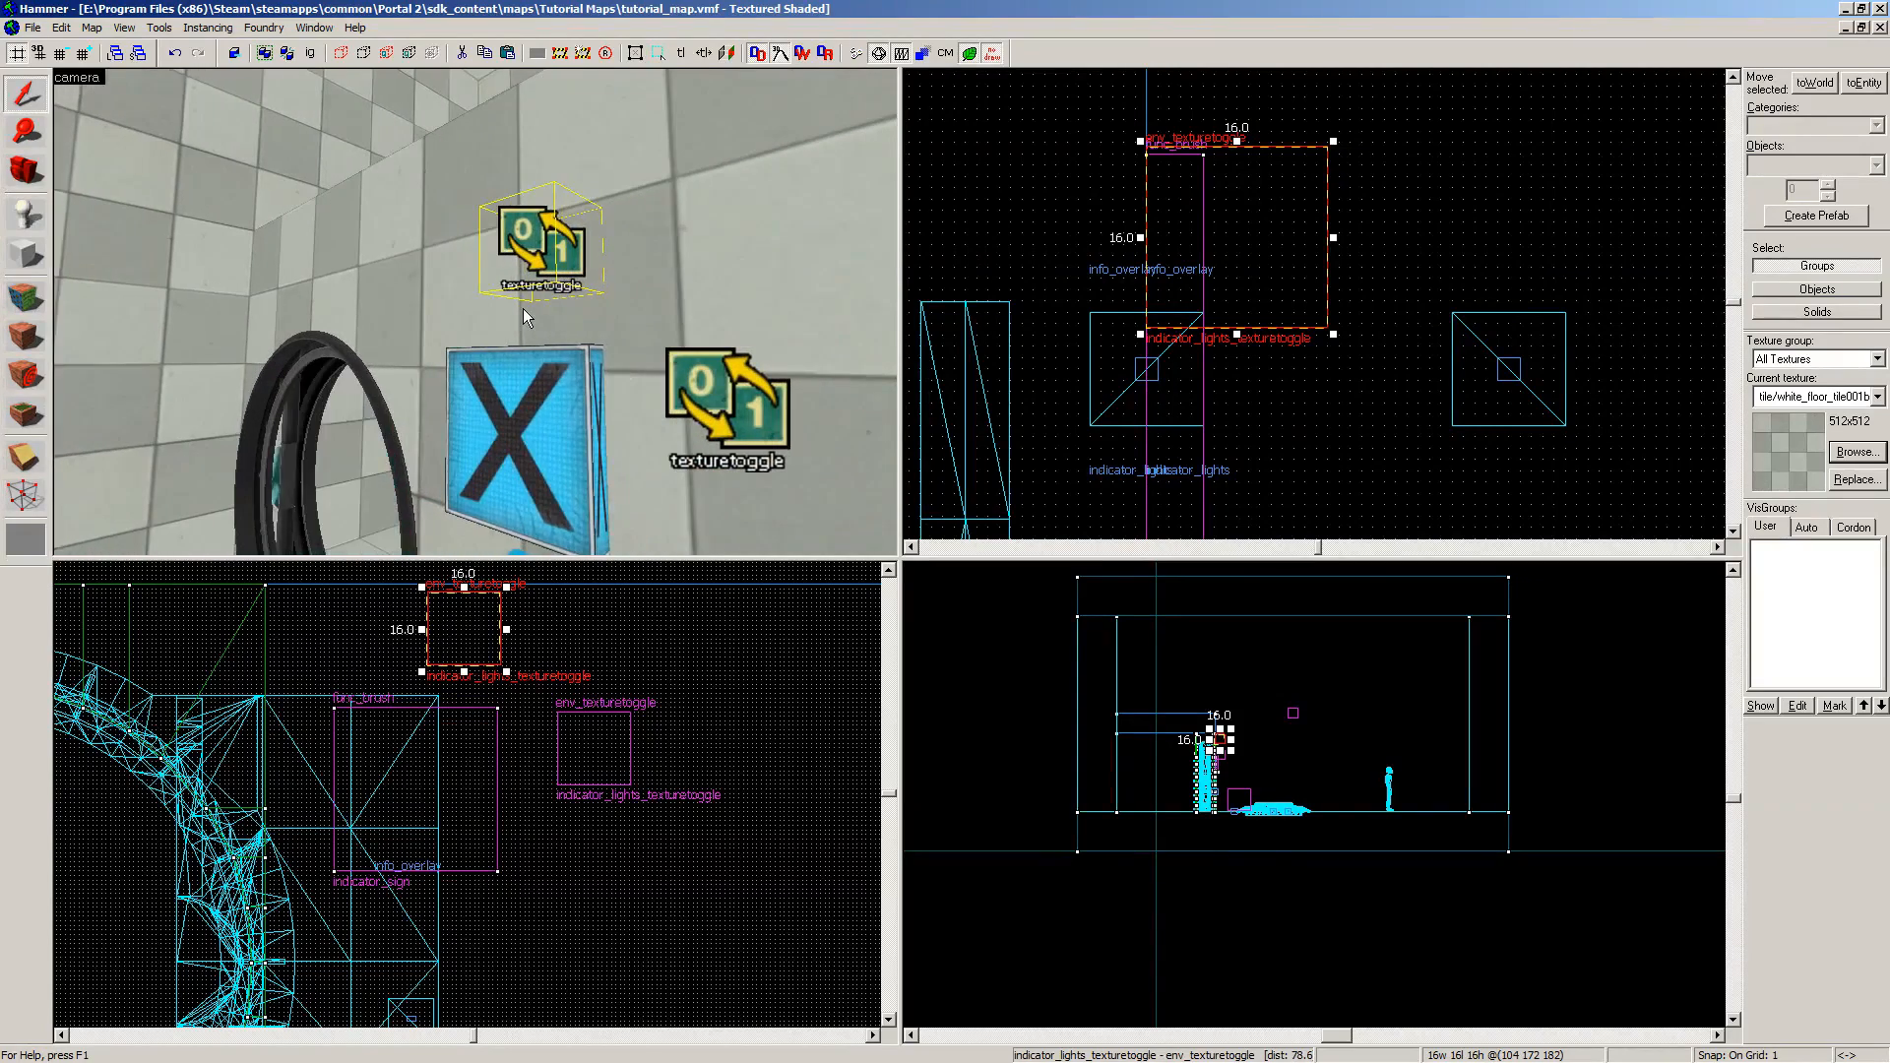
pyautogui.press('d')
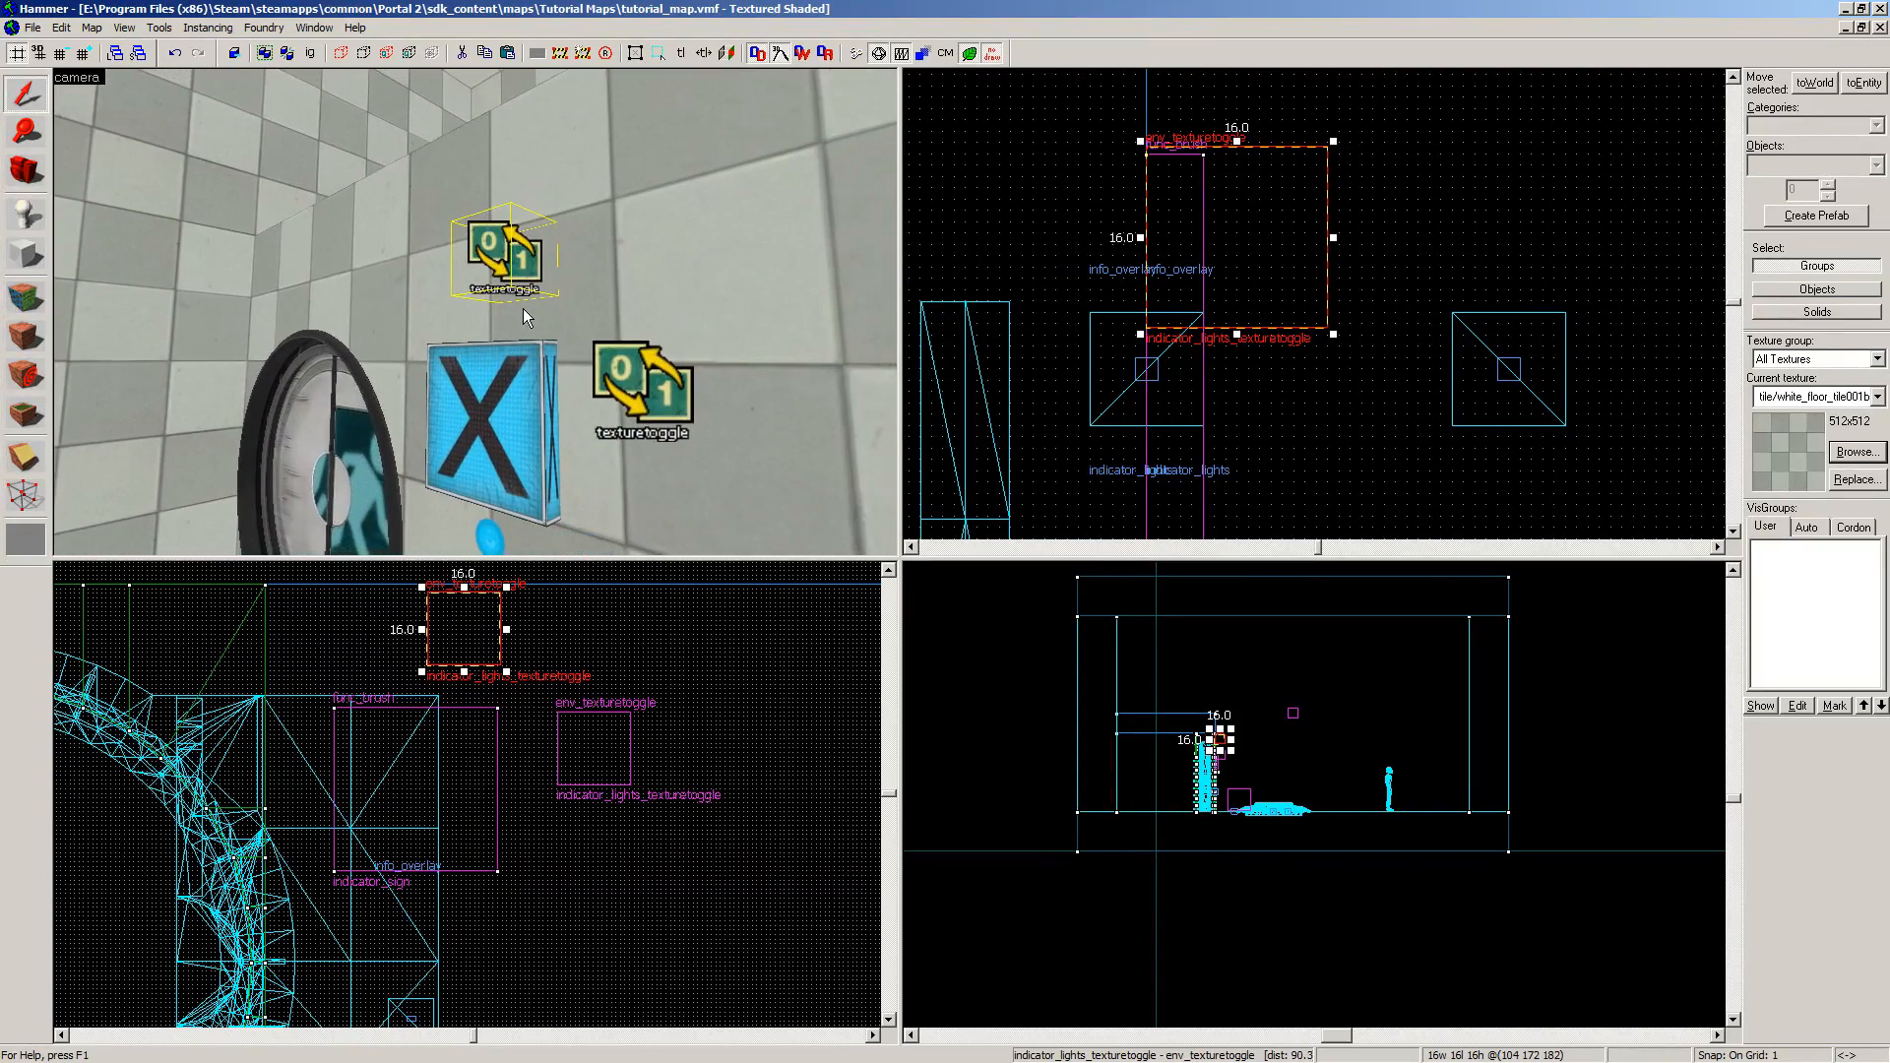
# Step: Rename the duplicated env_texturetoggle above the sign as indicator_door_sign and apply the name
pyautogui.doubleClick(502, 261)
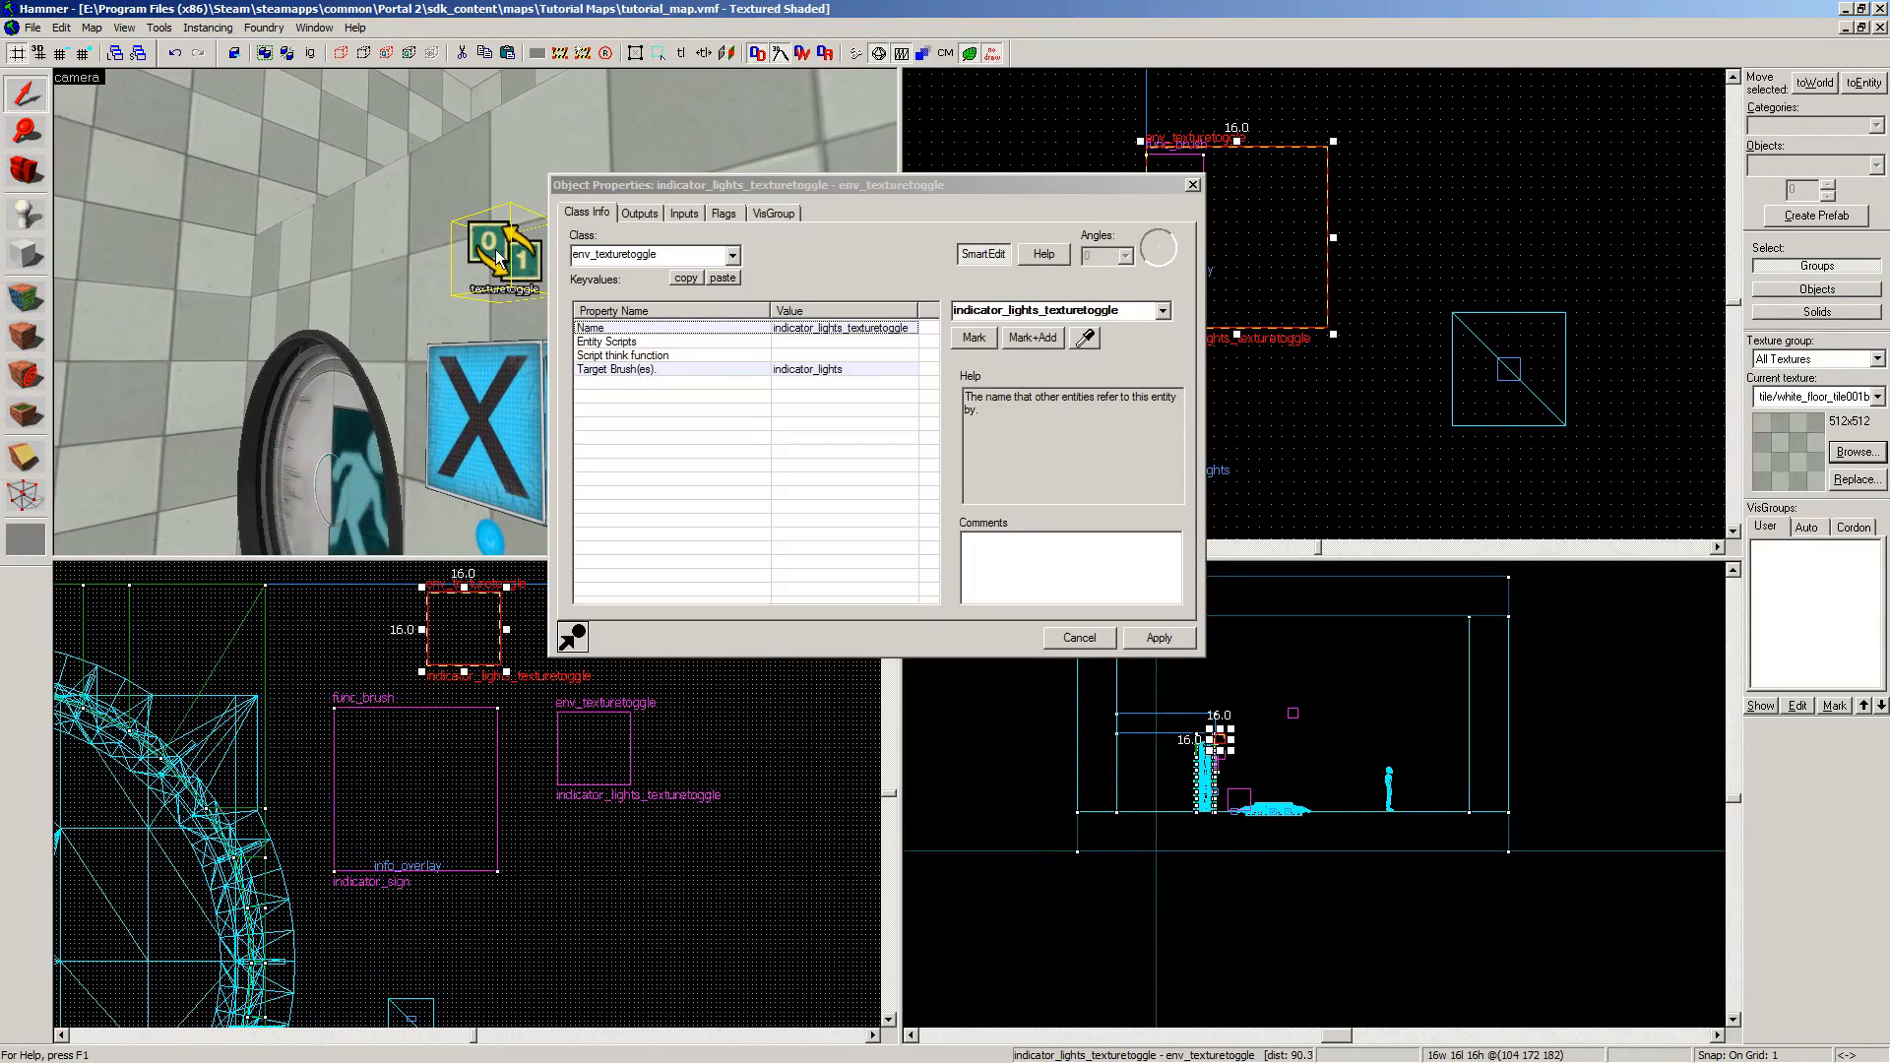
pyautogui.click(1463, 320)
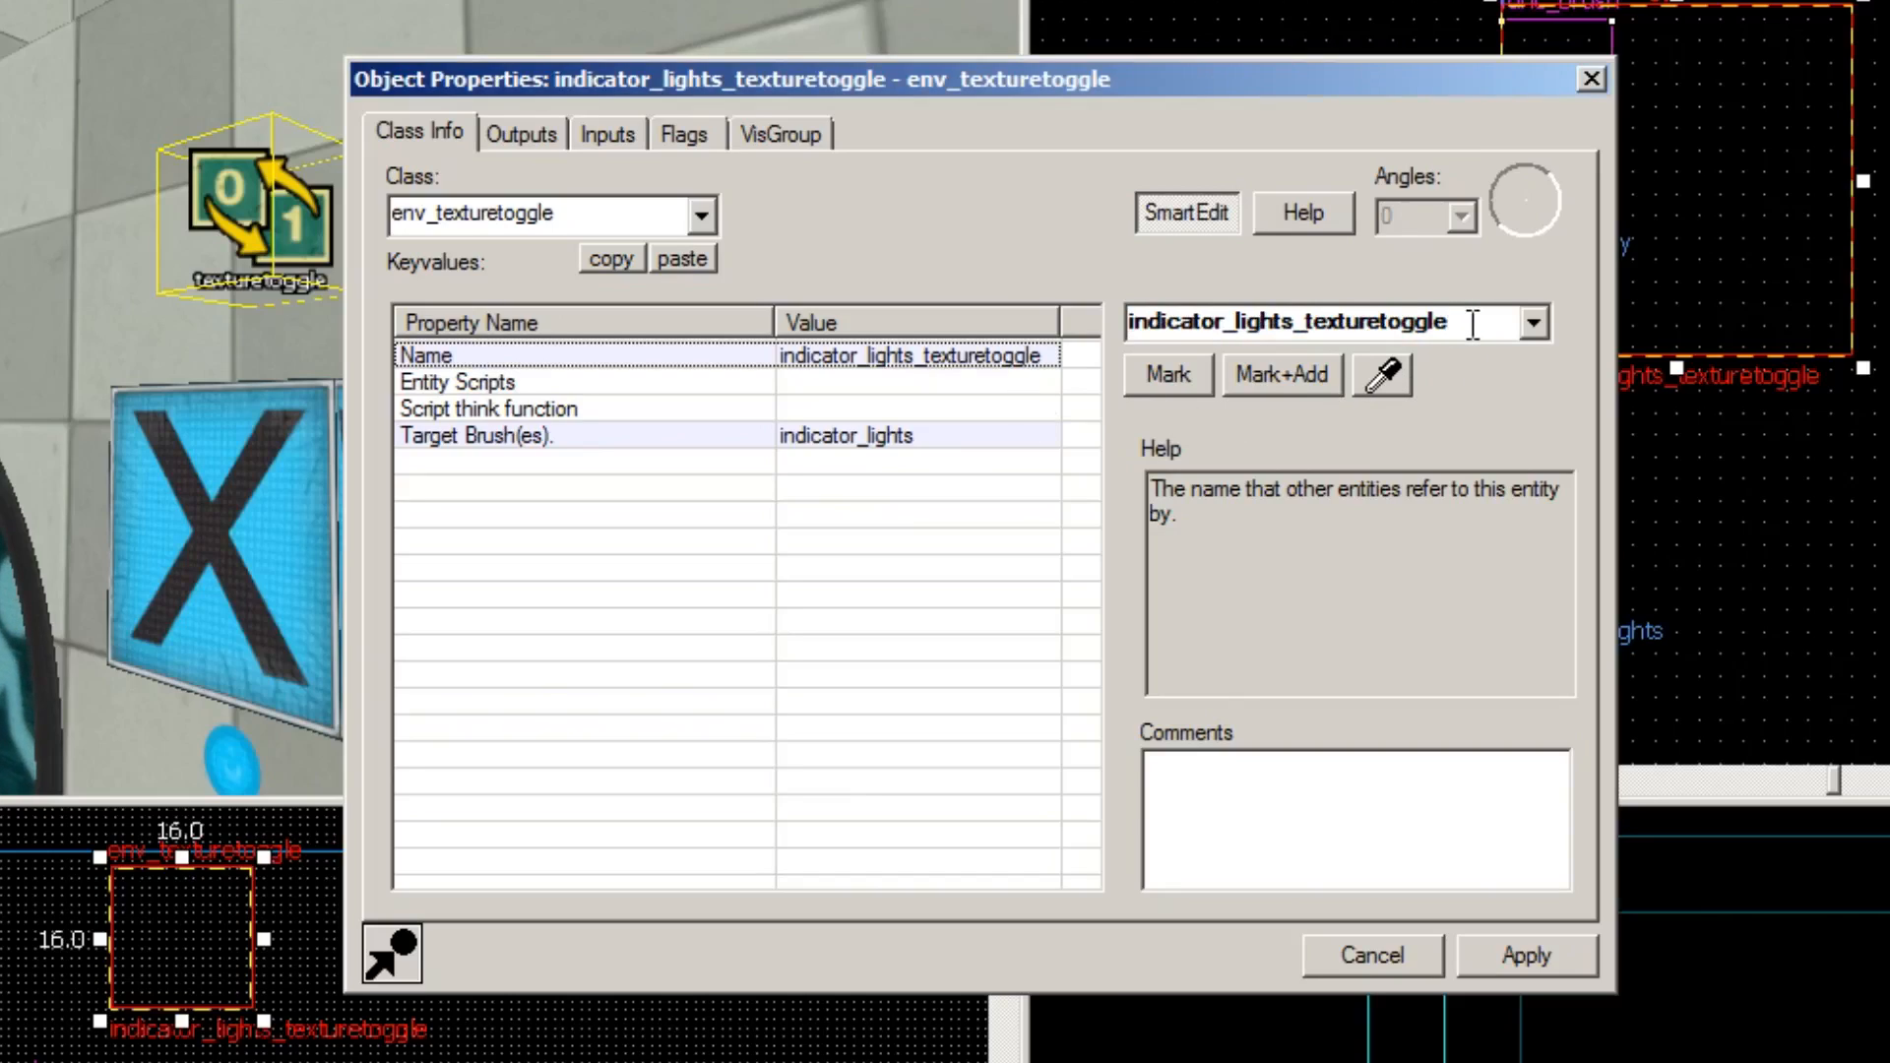
pyautogui.moveTo(1473, 324); pyautogui.dragTo(1235, 322)
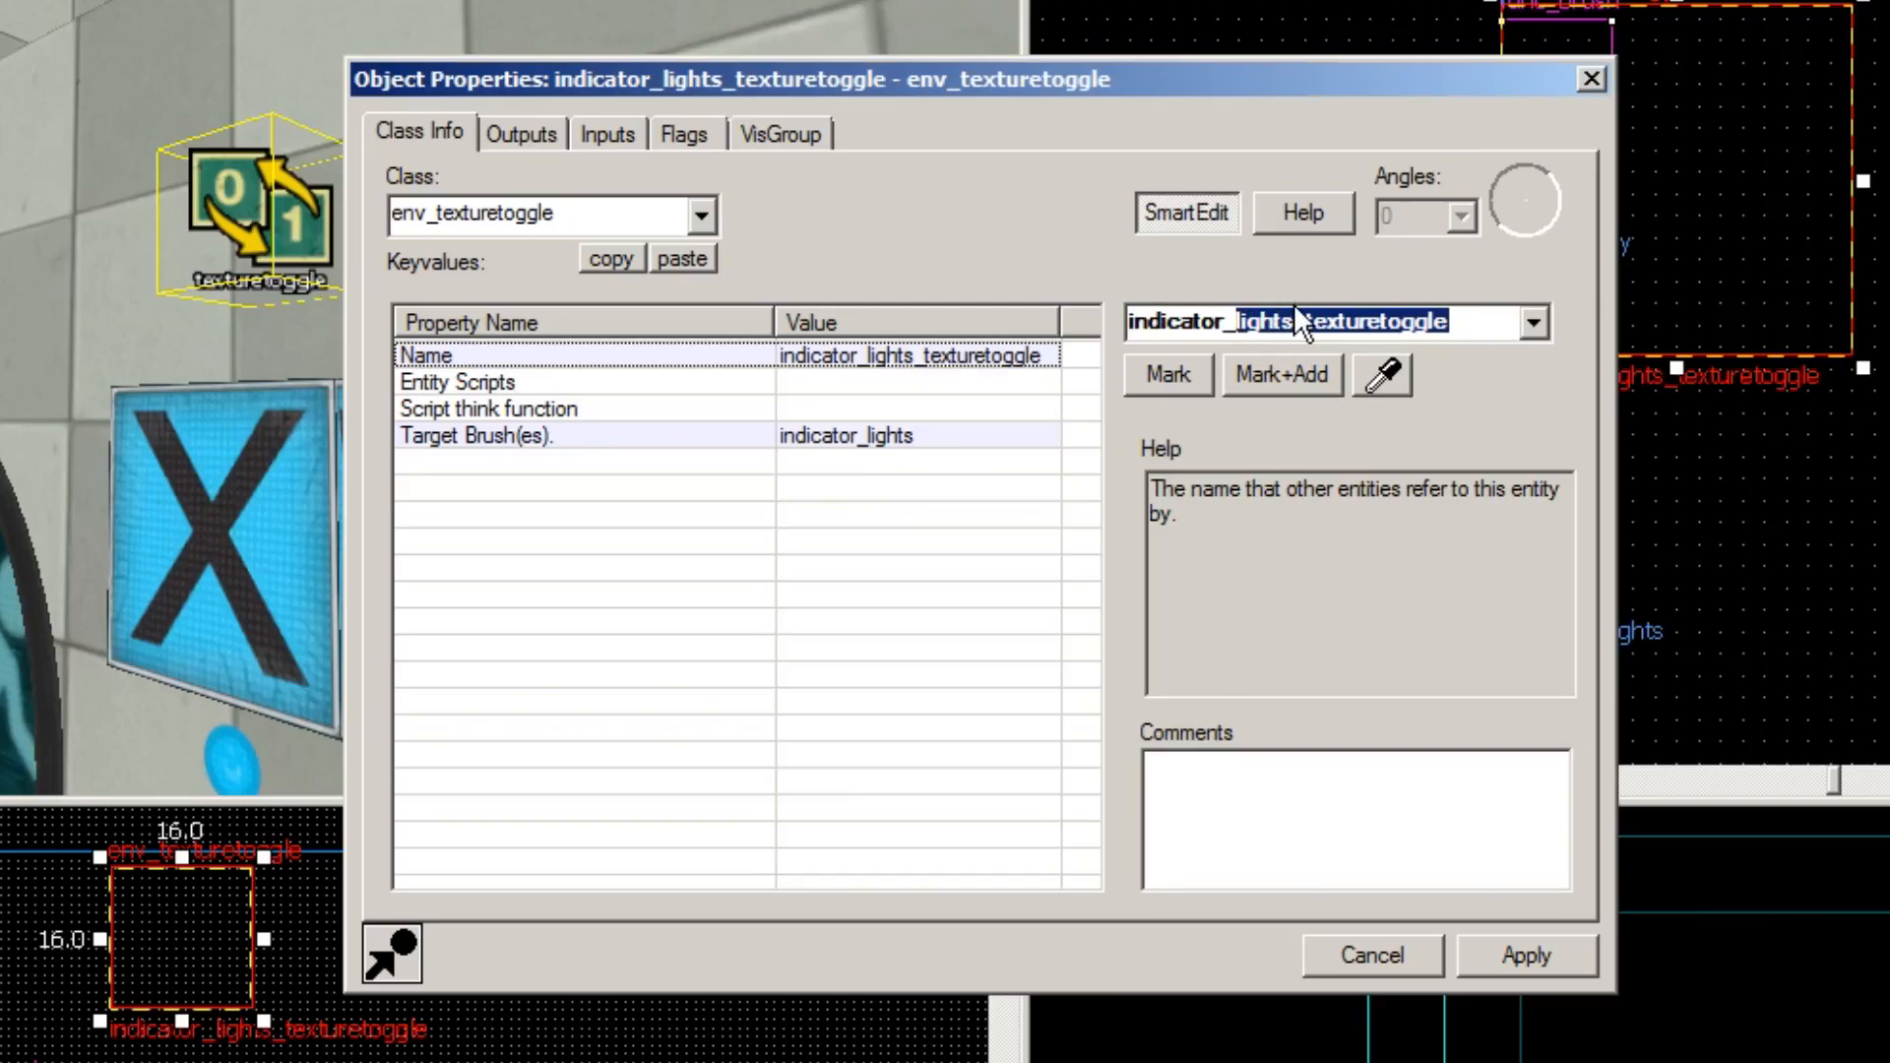
pyautogui.press('BackSpace')
pyautogui.write('door_sign')
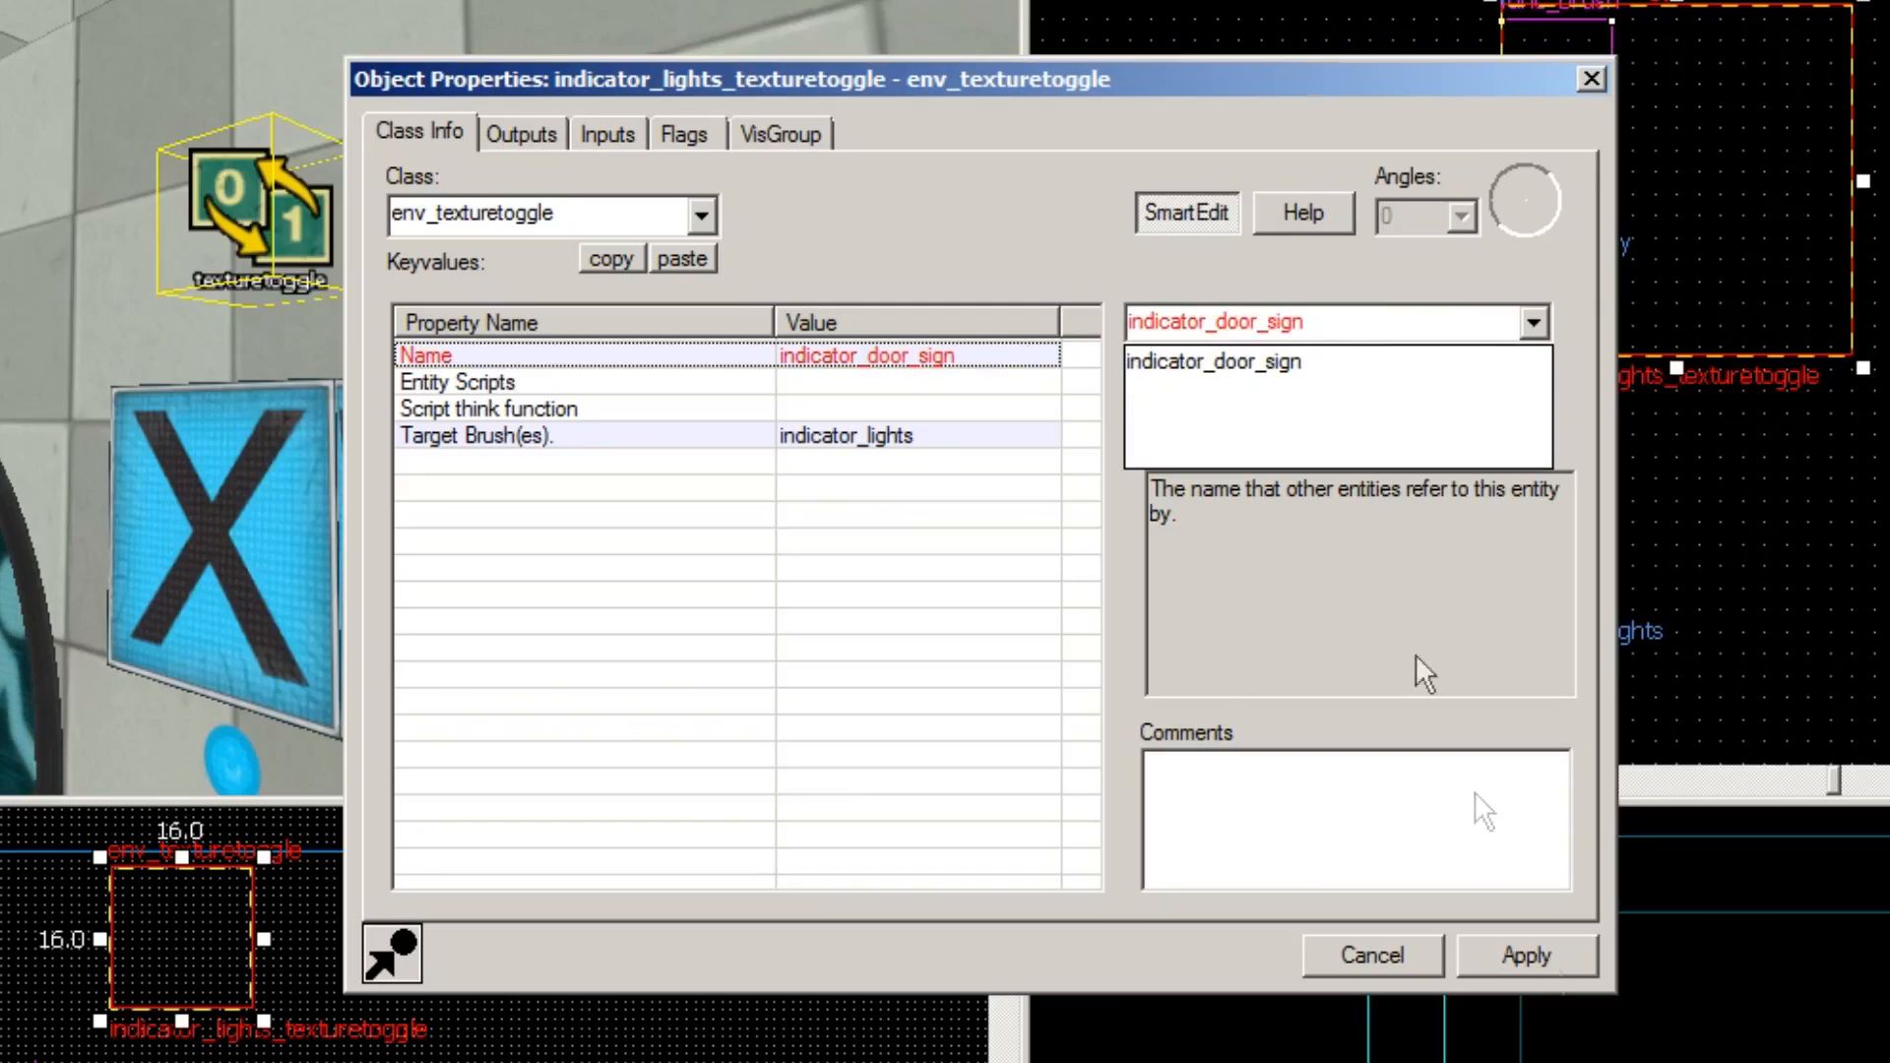
pyautogui.click(1546, 952)
pyautogui.click(1546, 951)
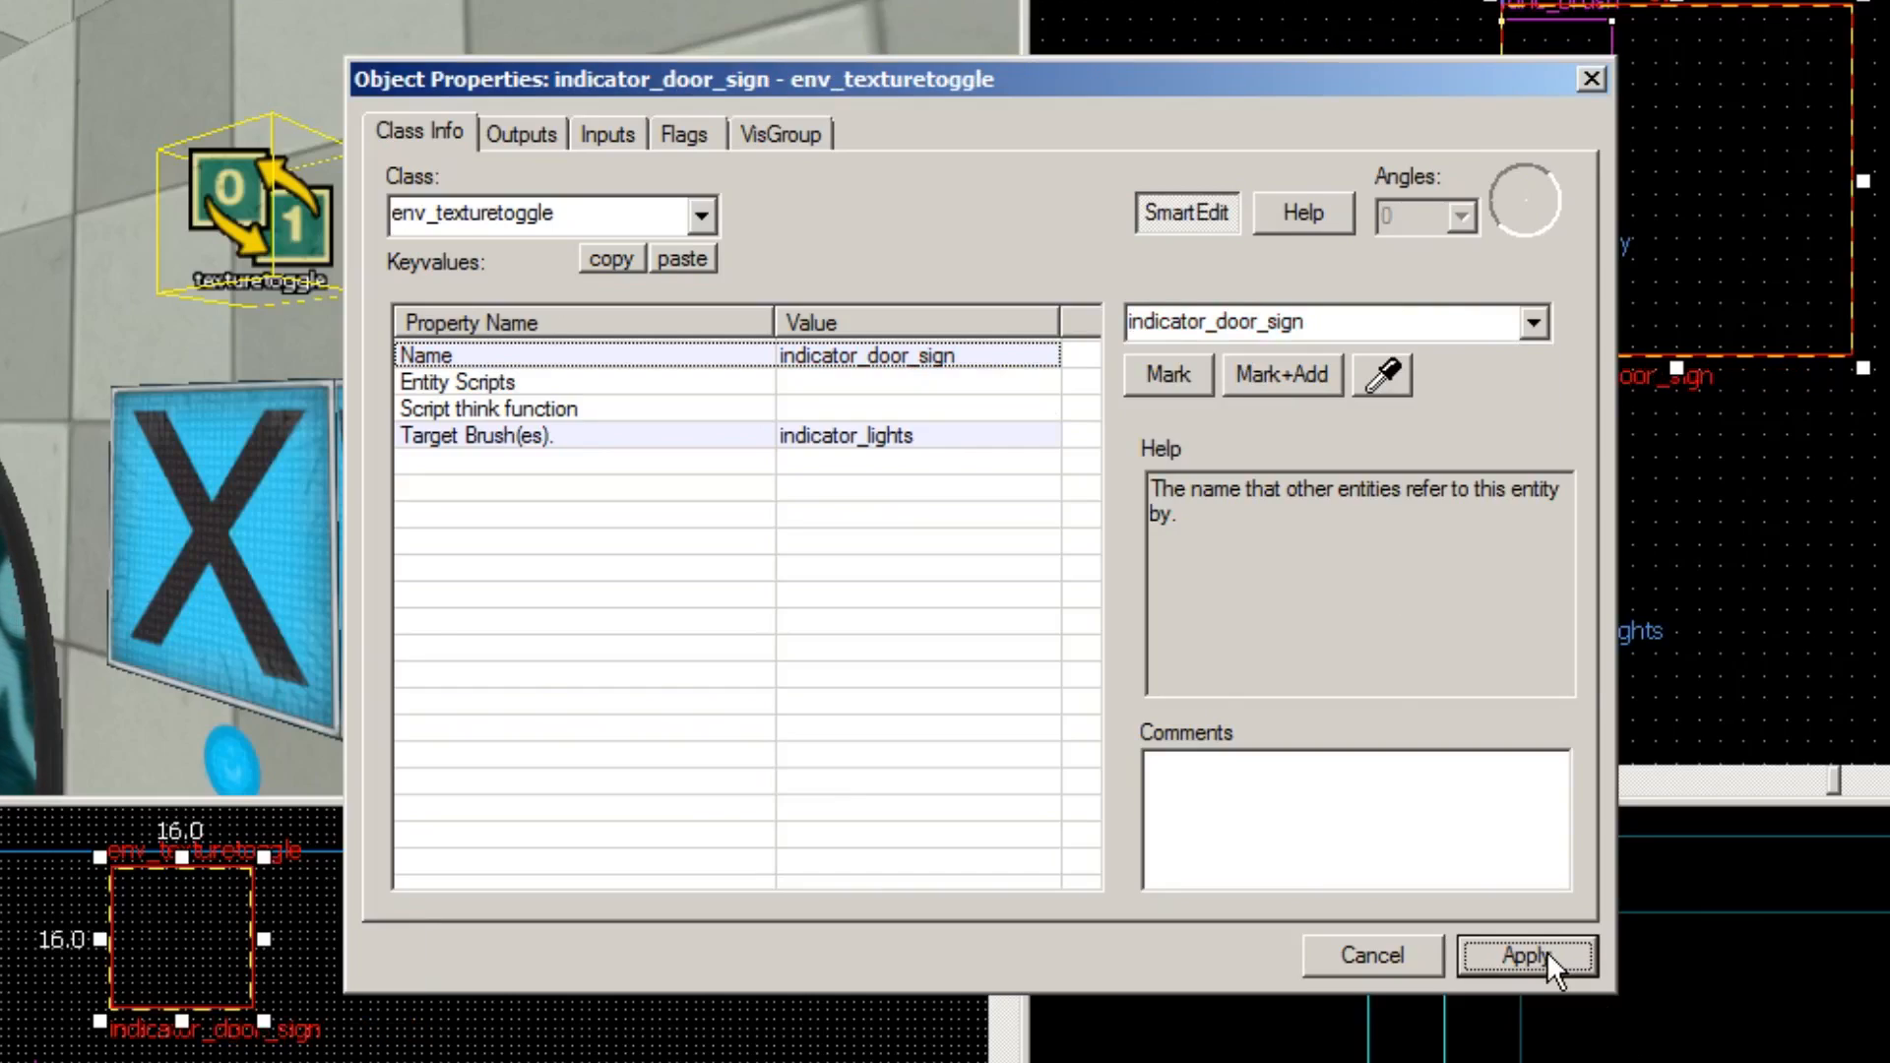
# Step: Set the new texture toggle's target brush to the sign block, indicator_sign, apply it and finish editing the properties
pyautogui.scroll(-2, 100, 465)
pyautogui.scroll(1, 102, 469)
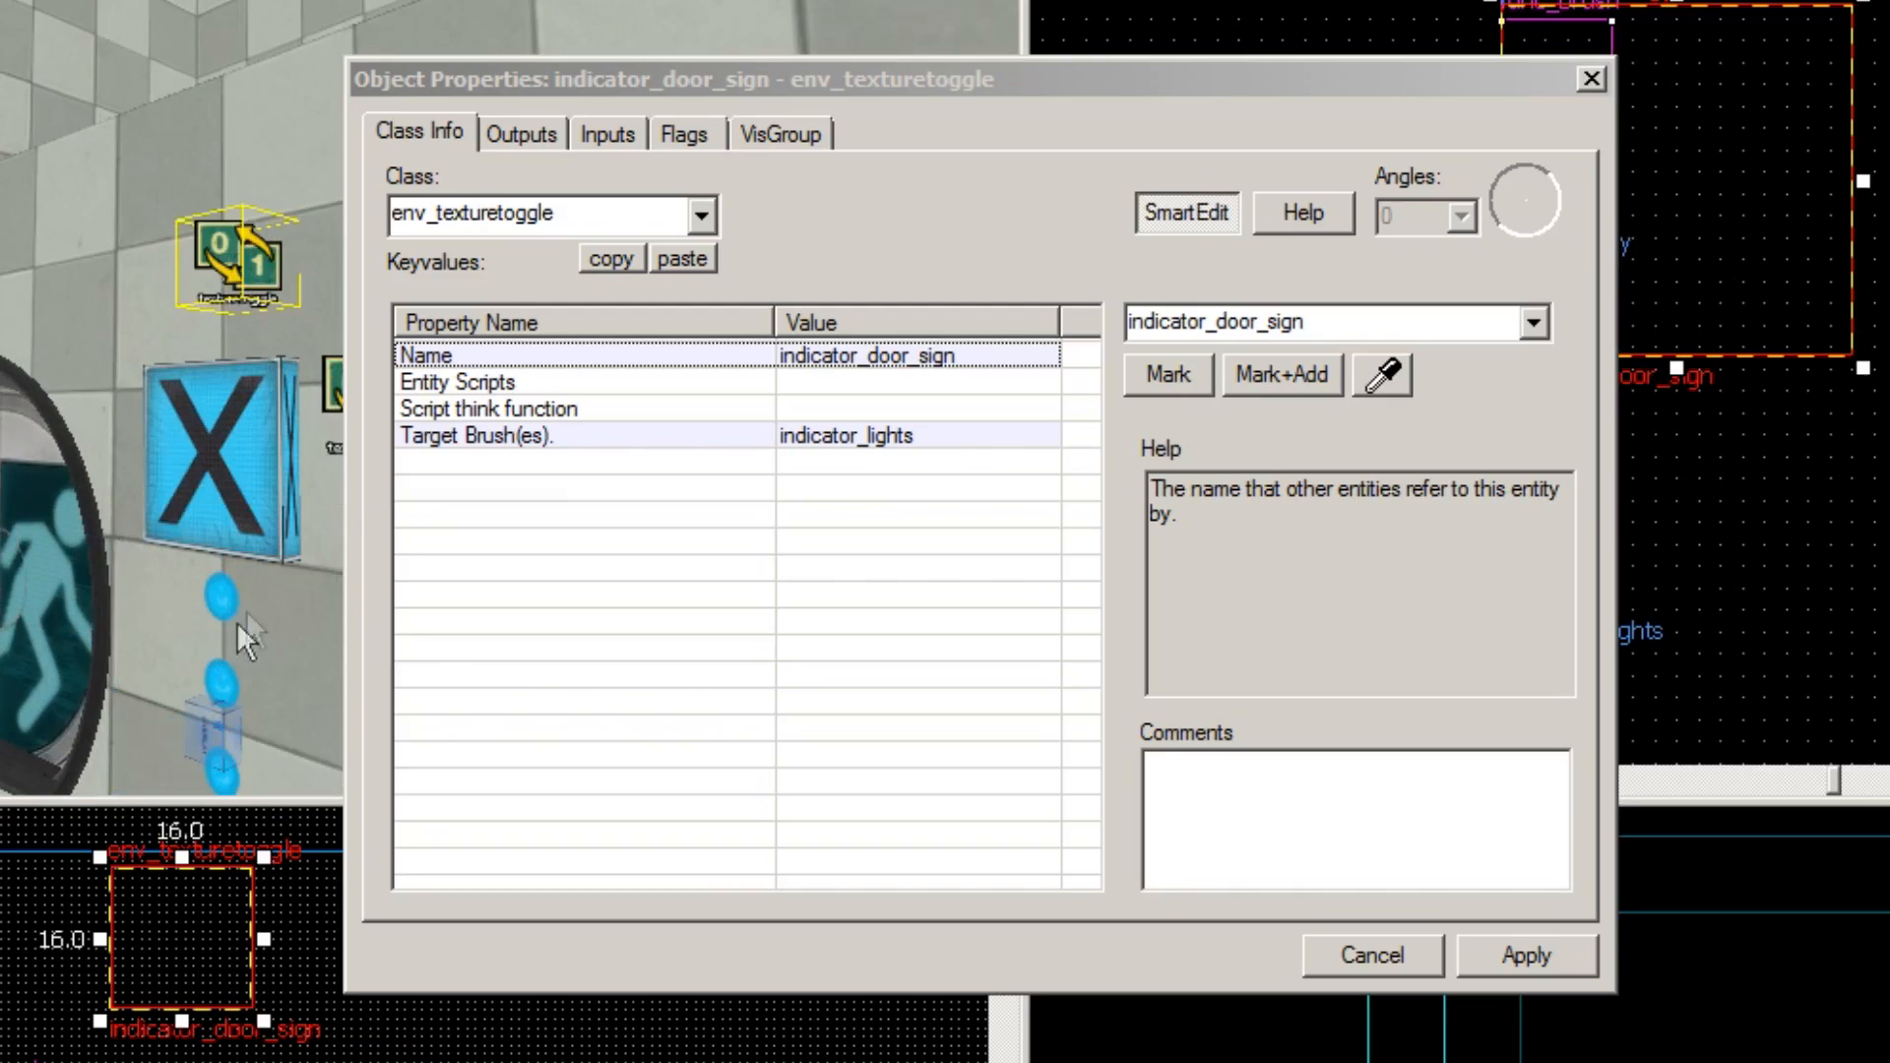
pyautogui.click(222, 727)
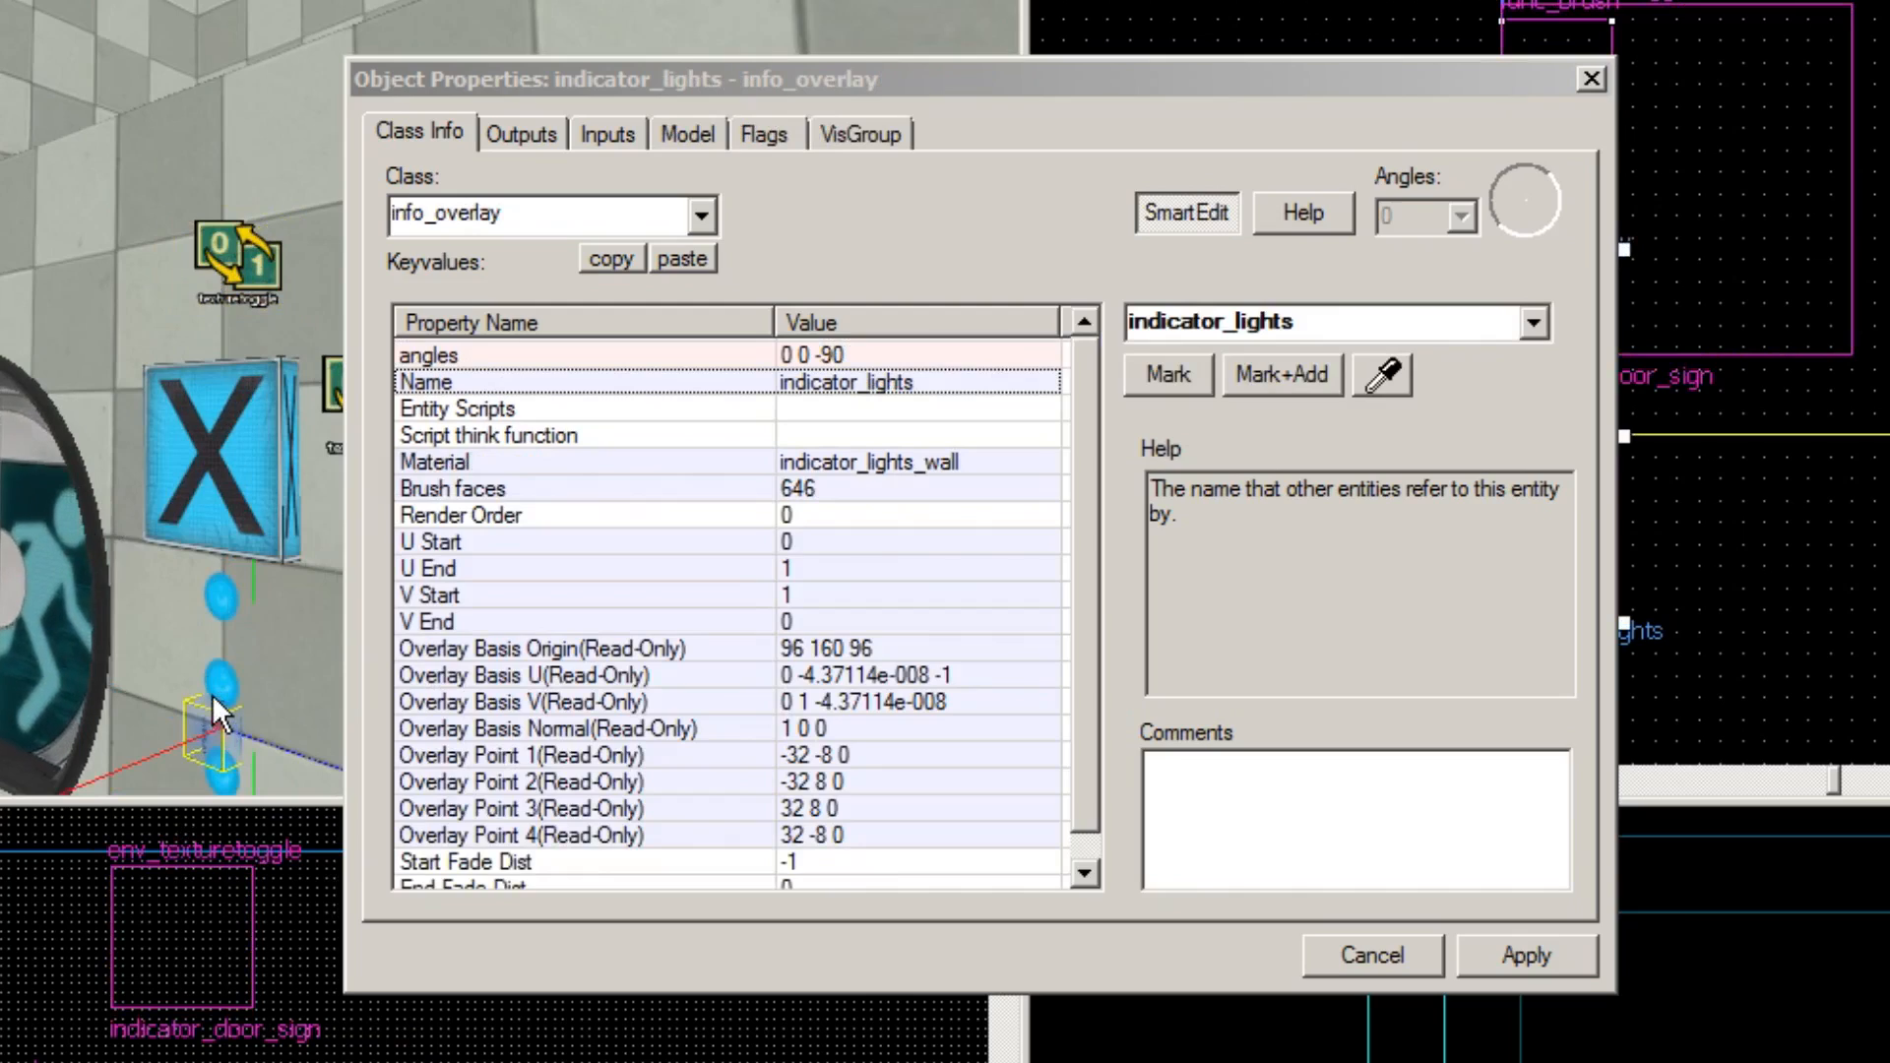
pyautogui.scroll(2, 236, 315)
pyautogui.click(265, 224)
pyautogui.click(670, 438)
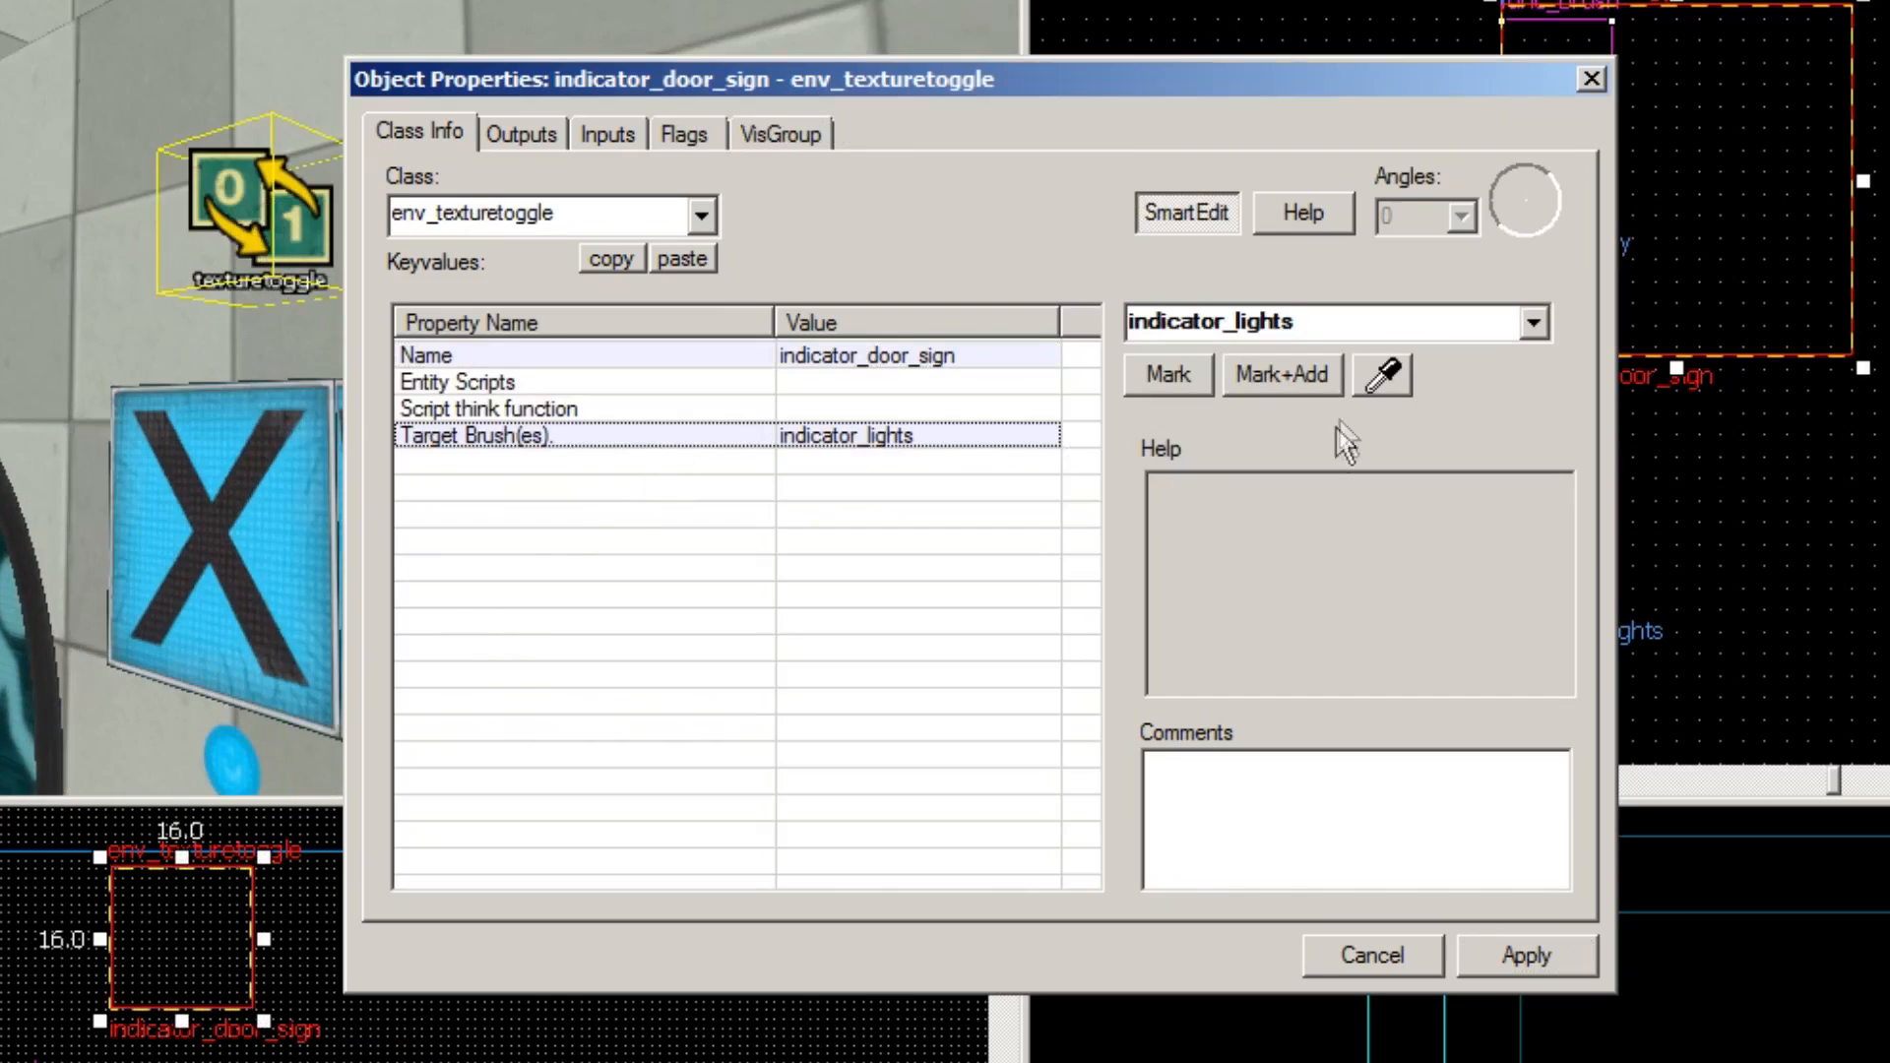
pyautogui.click(1382, 374)
pyautogui.click(221, 554)
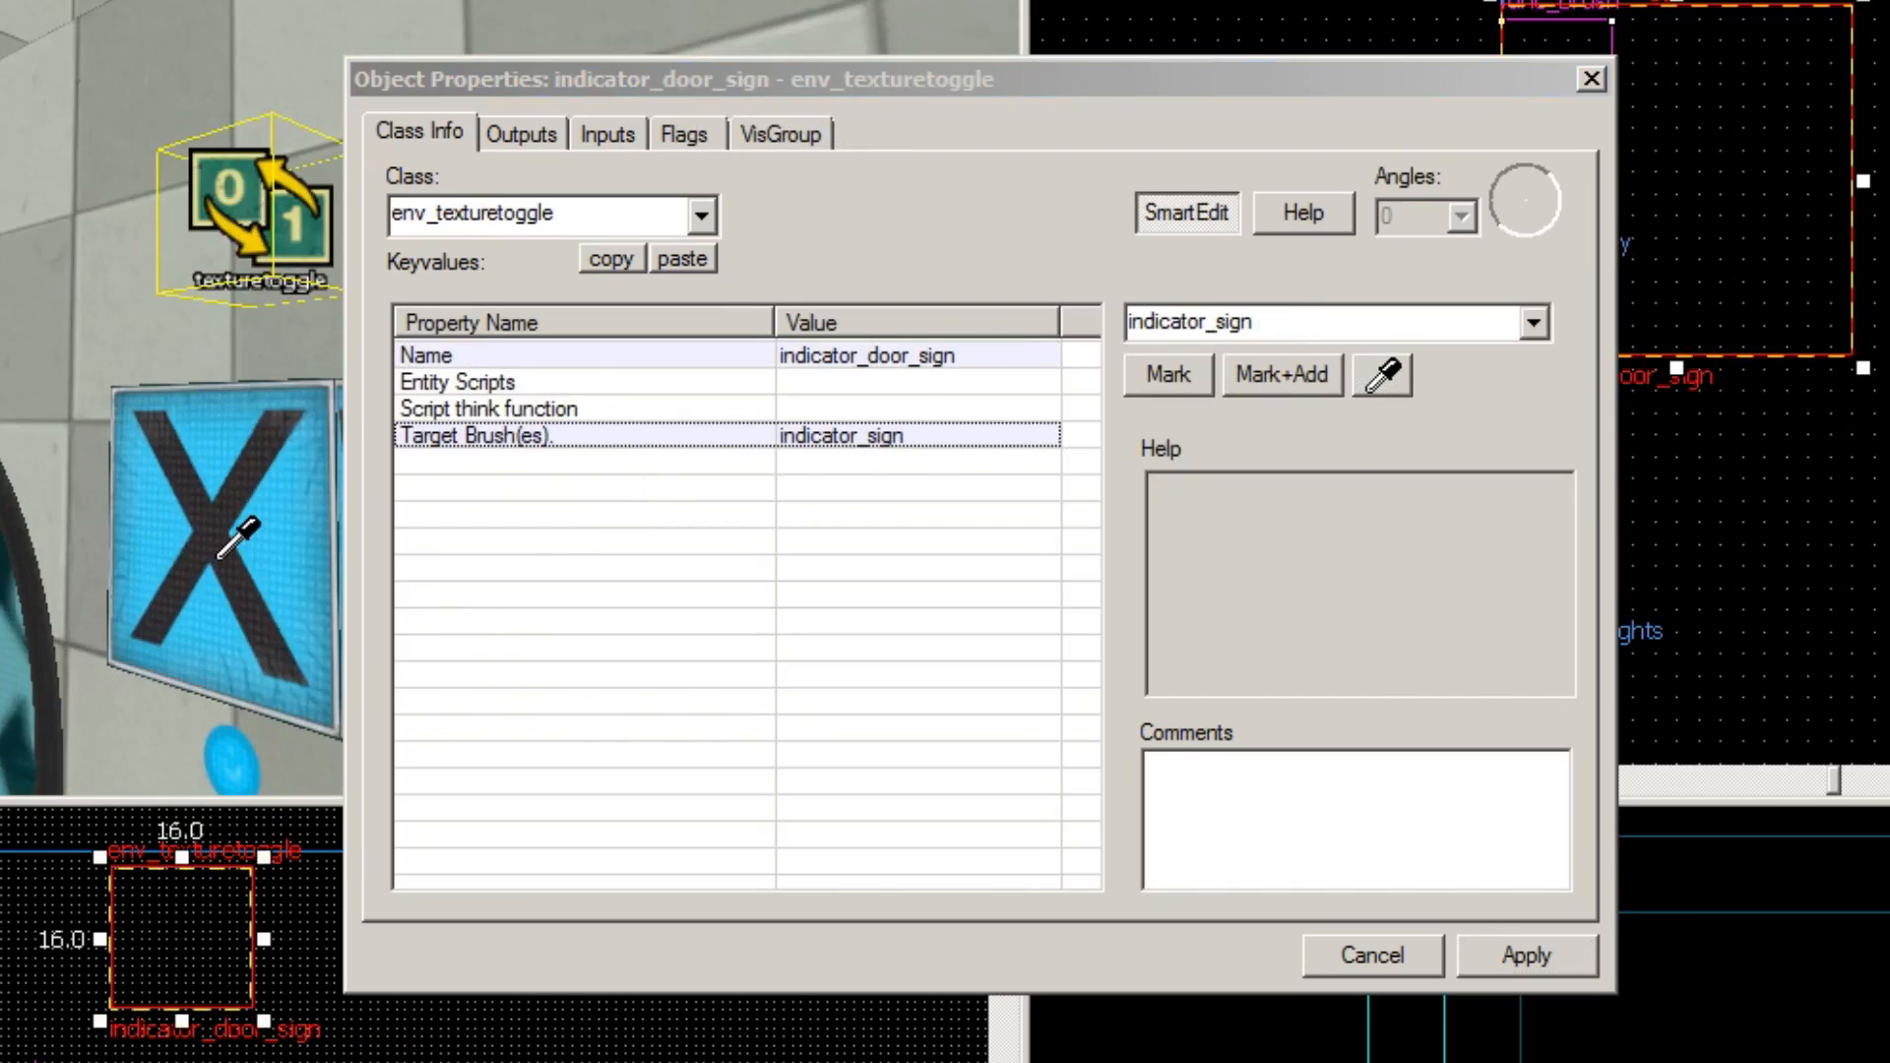
pyautogui.click(1524, 955)
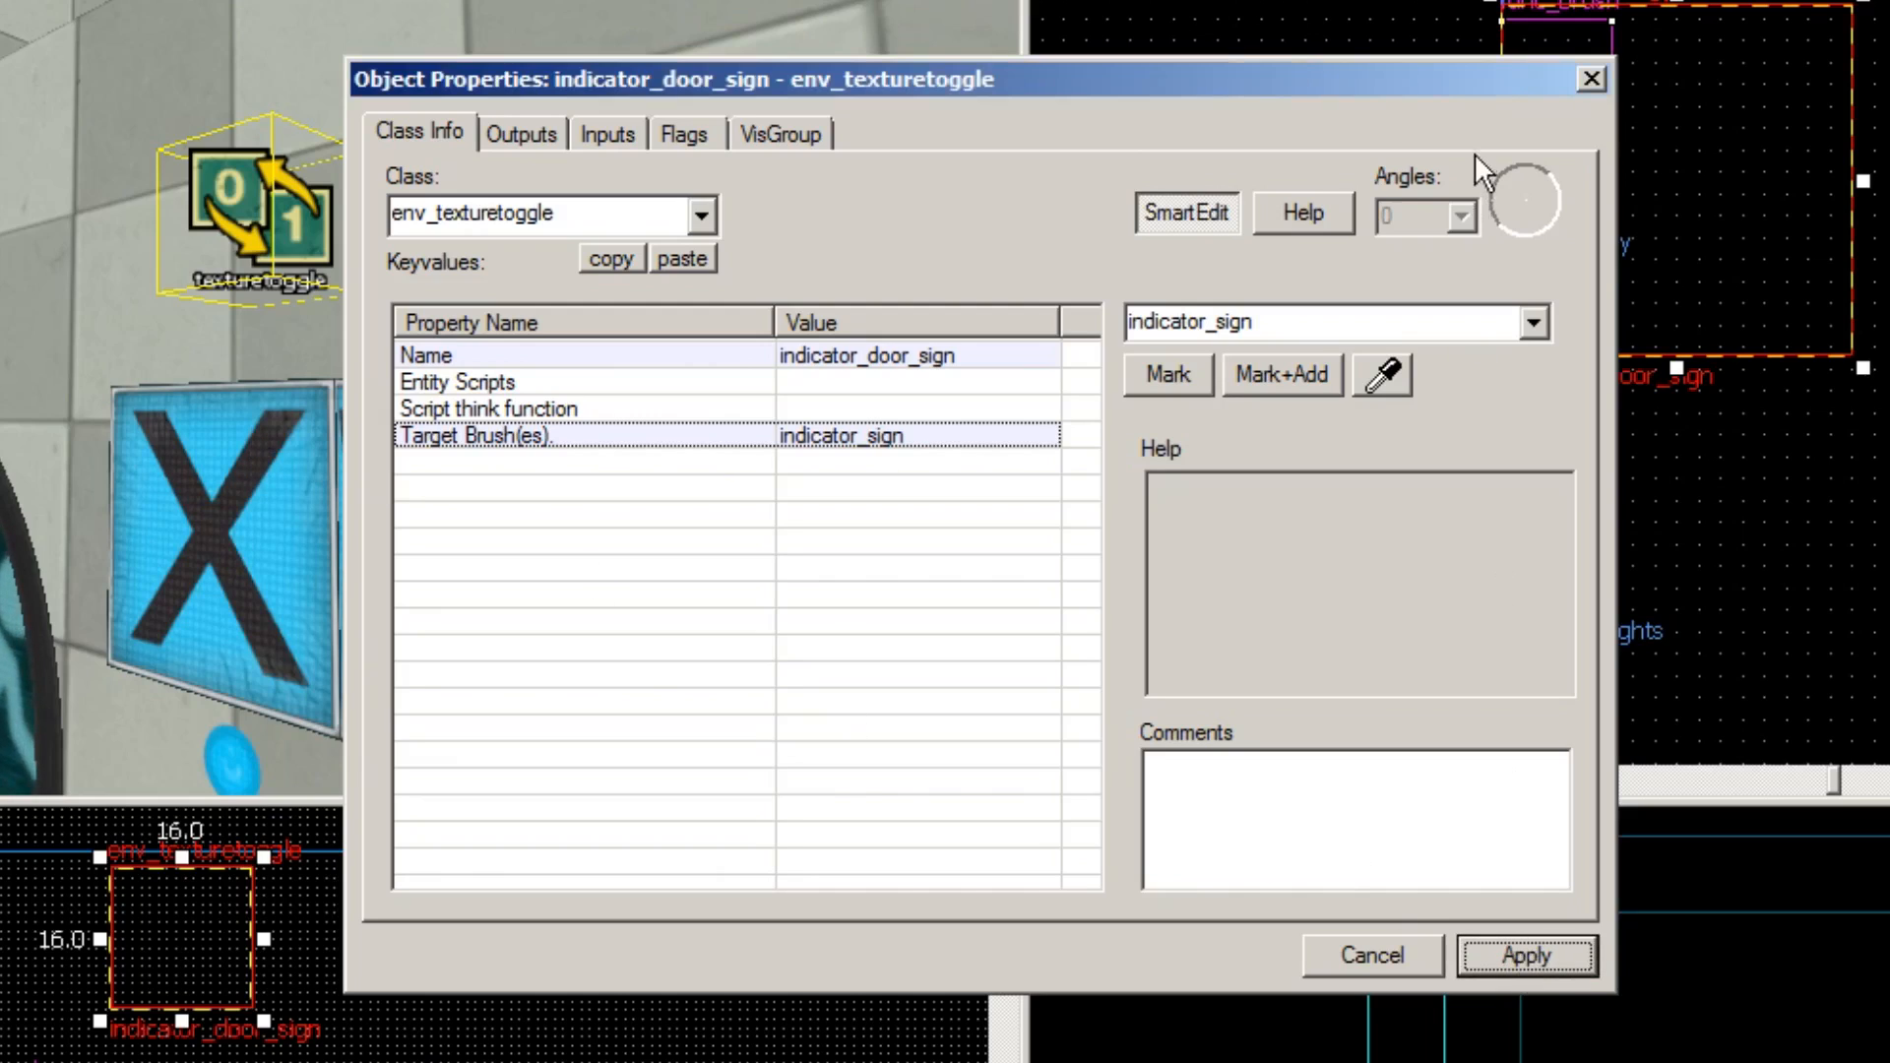
pyautogui.click(1592, 79)
# Step: Duplicate the floor button's OnPressed output that sends SetTextureIndex 1 to indicator_lights_texturetoggle
pyautogui.scroll(-10, 197, 203)
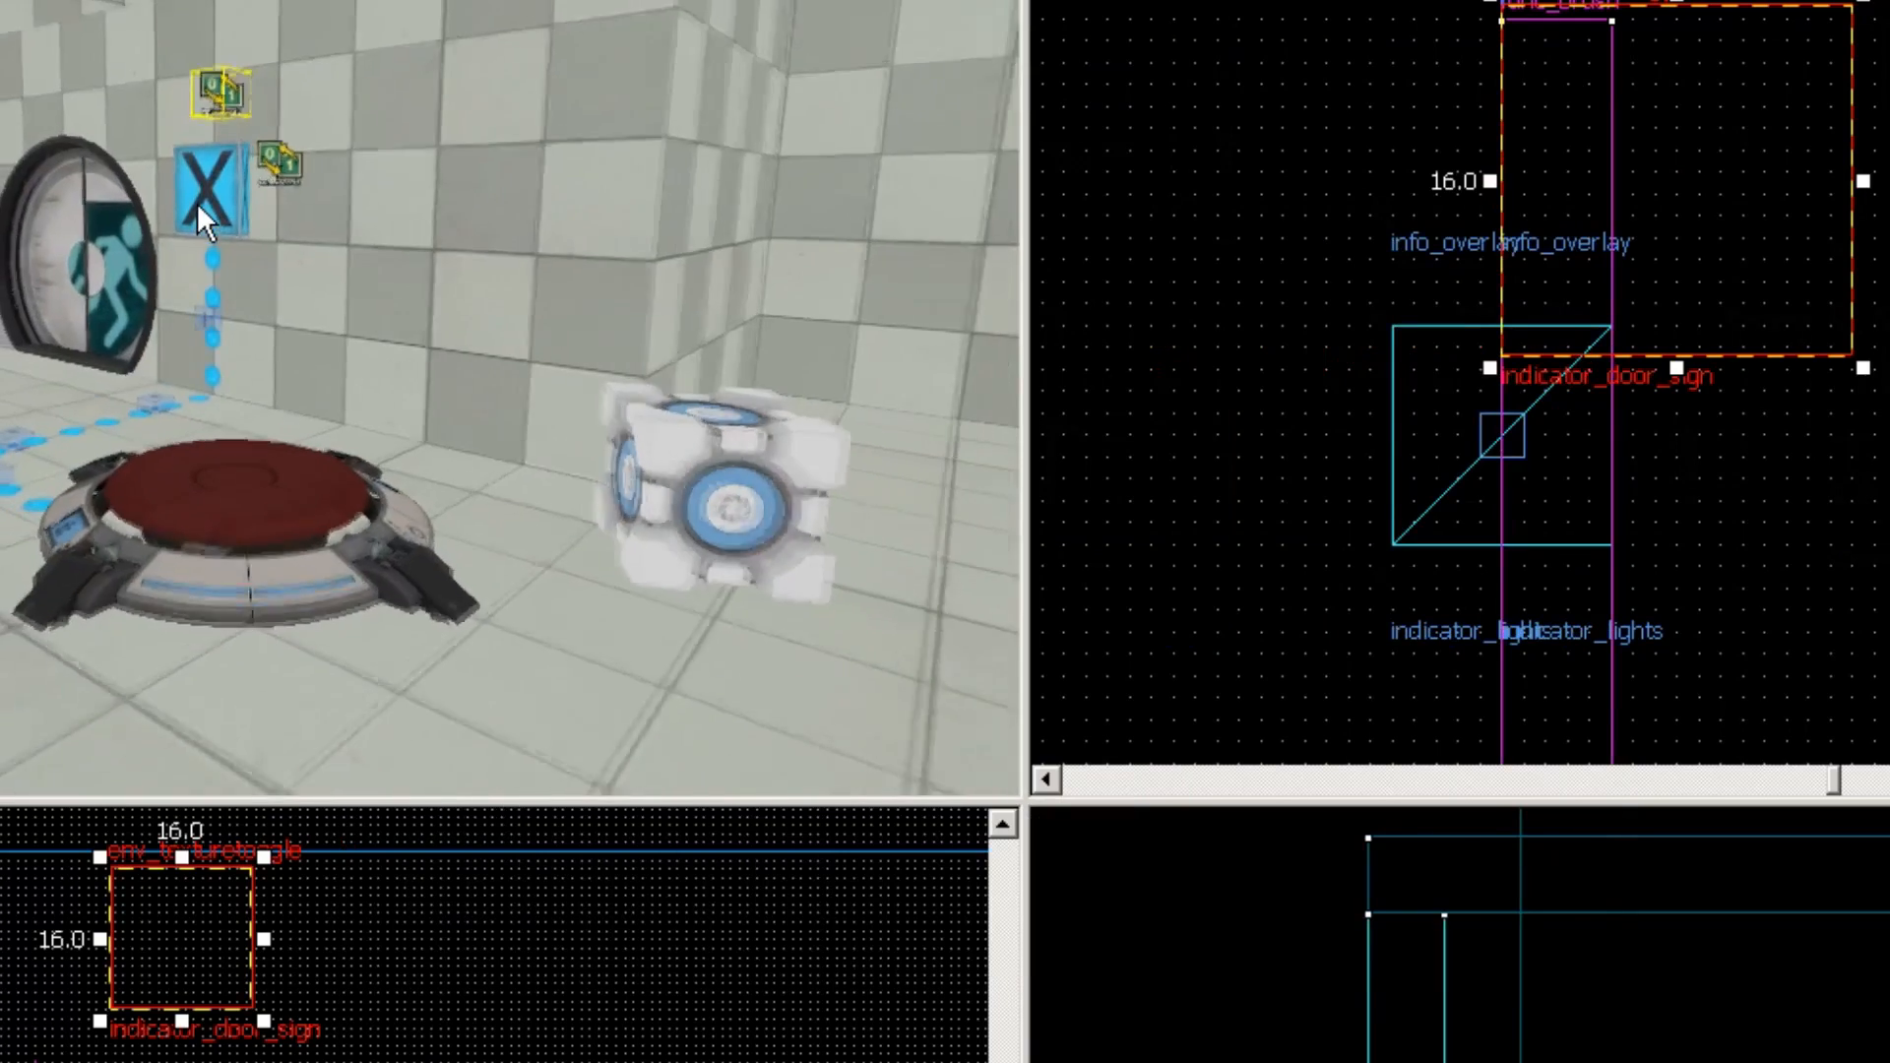
pyautogui.doubleClick(270, 559)
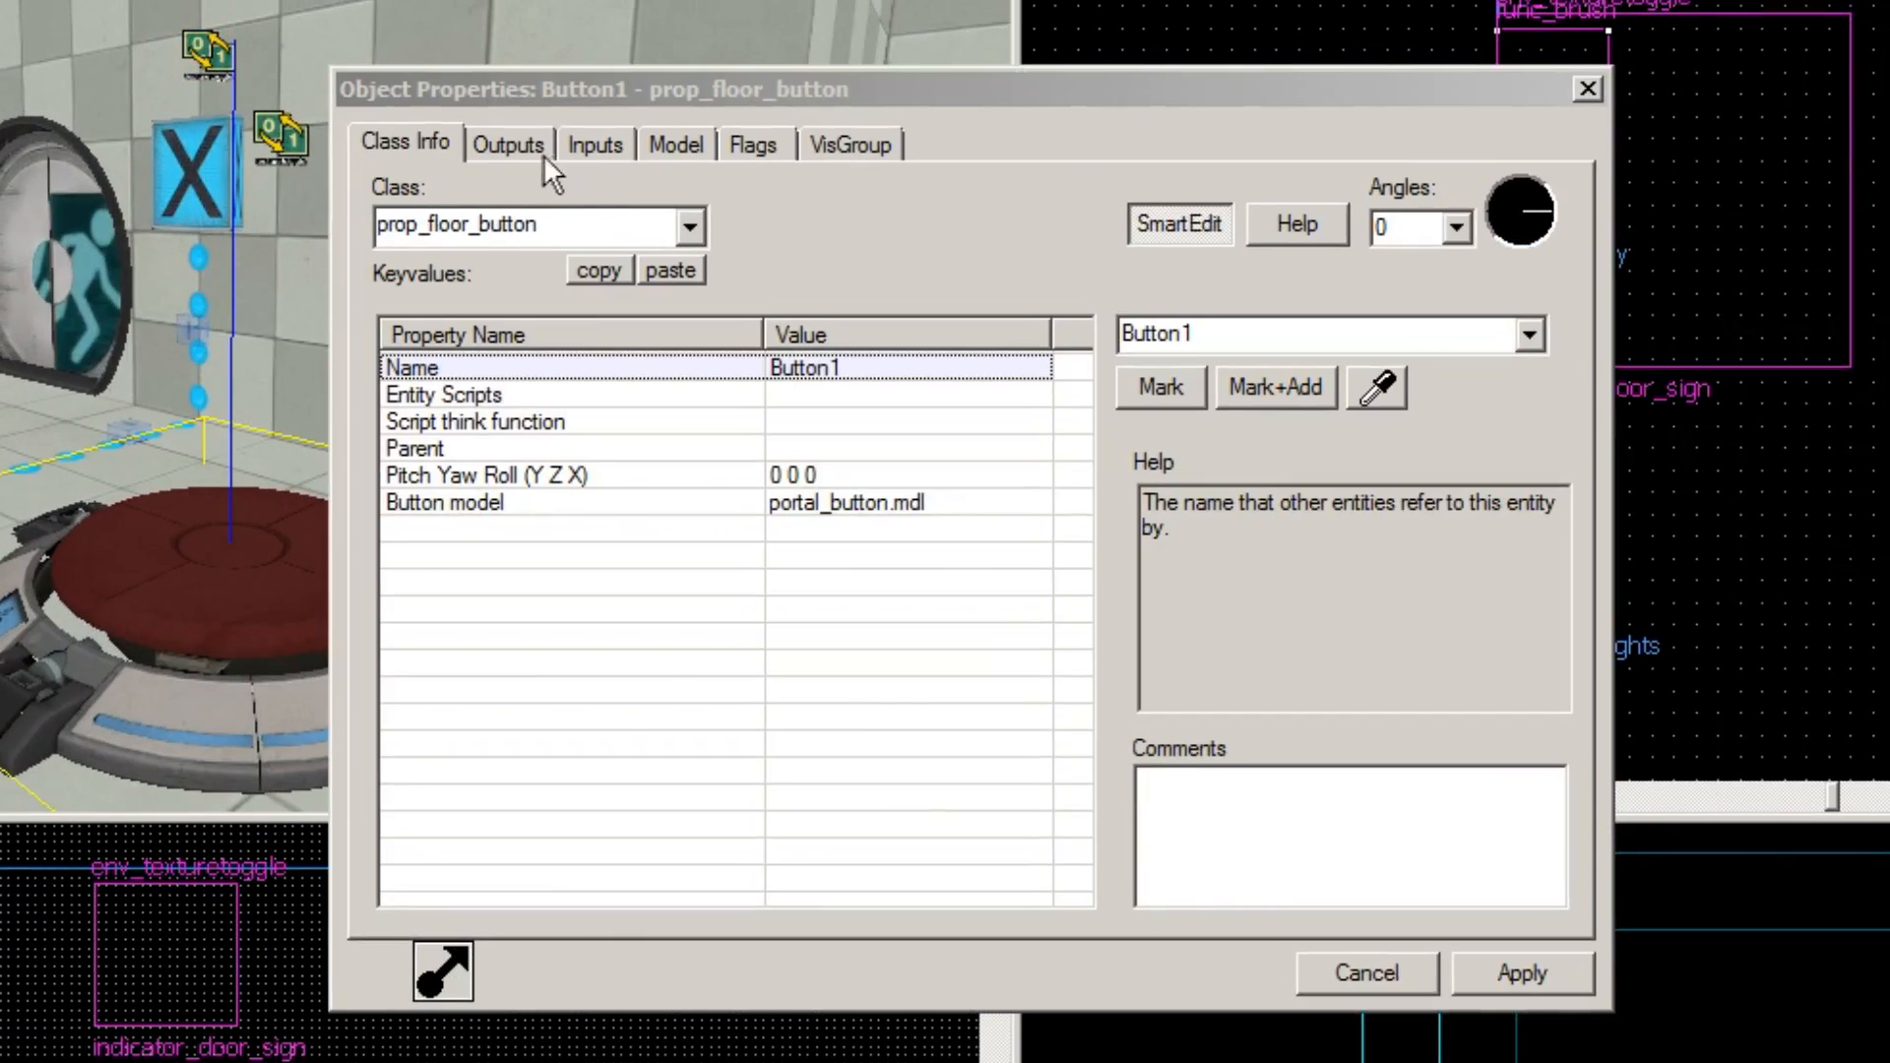
pyautogui.click(541, 143)
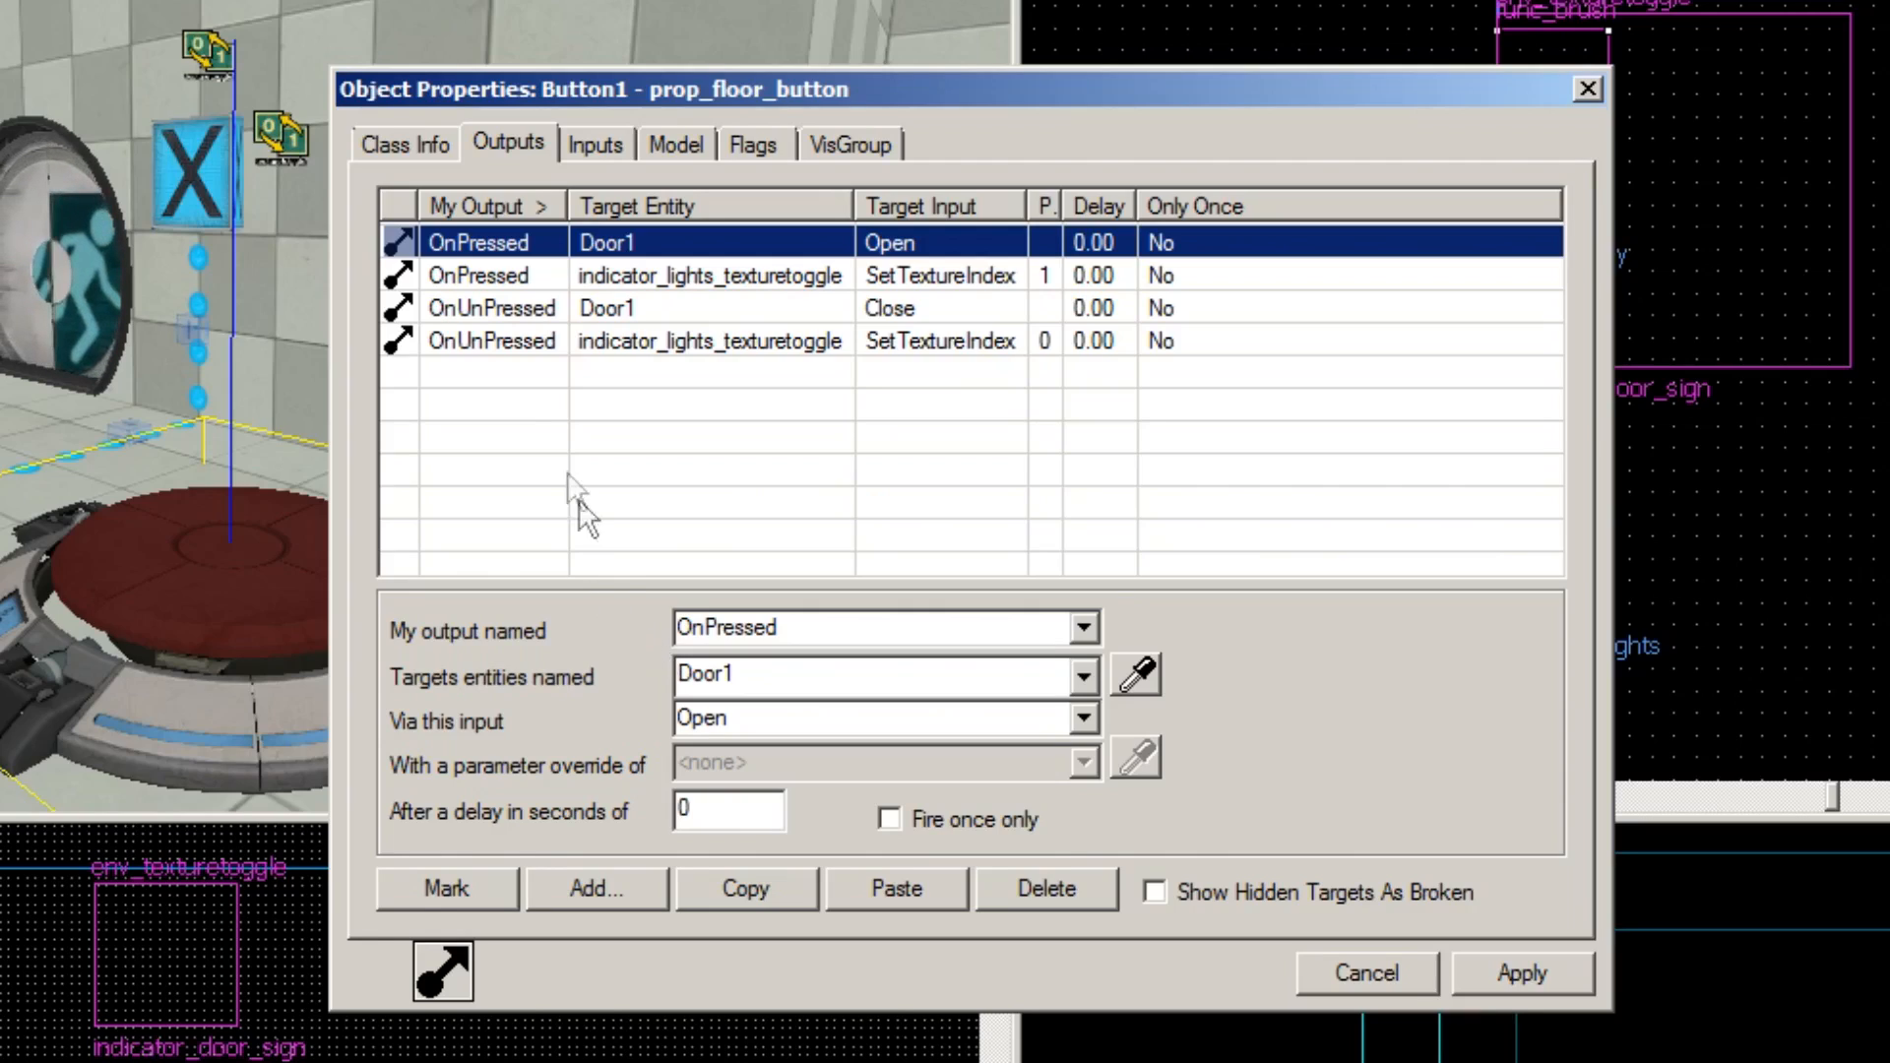
pyautogui.click(527, 273)
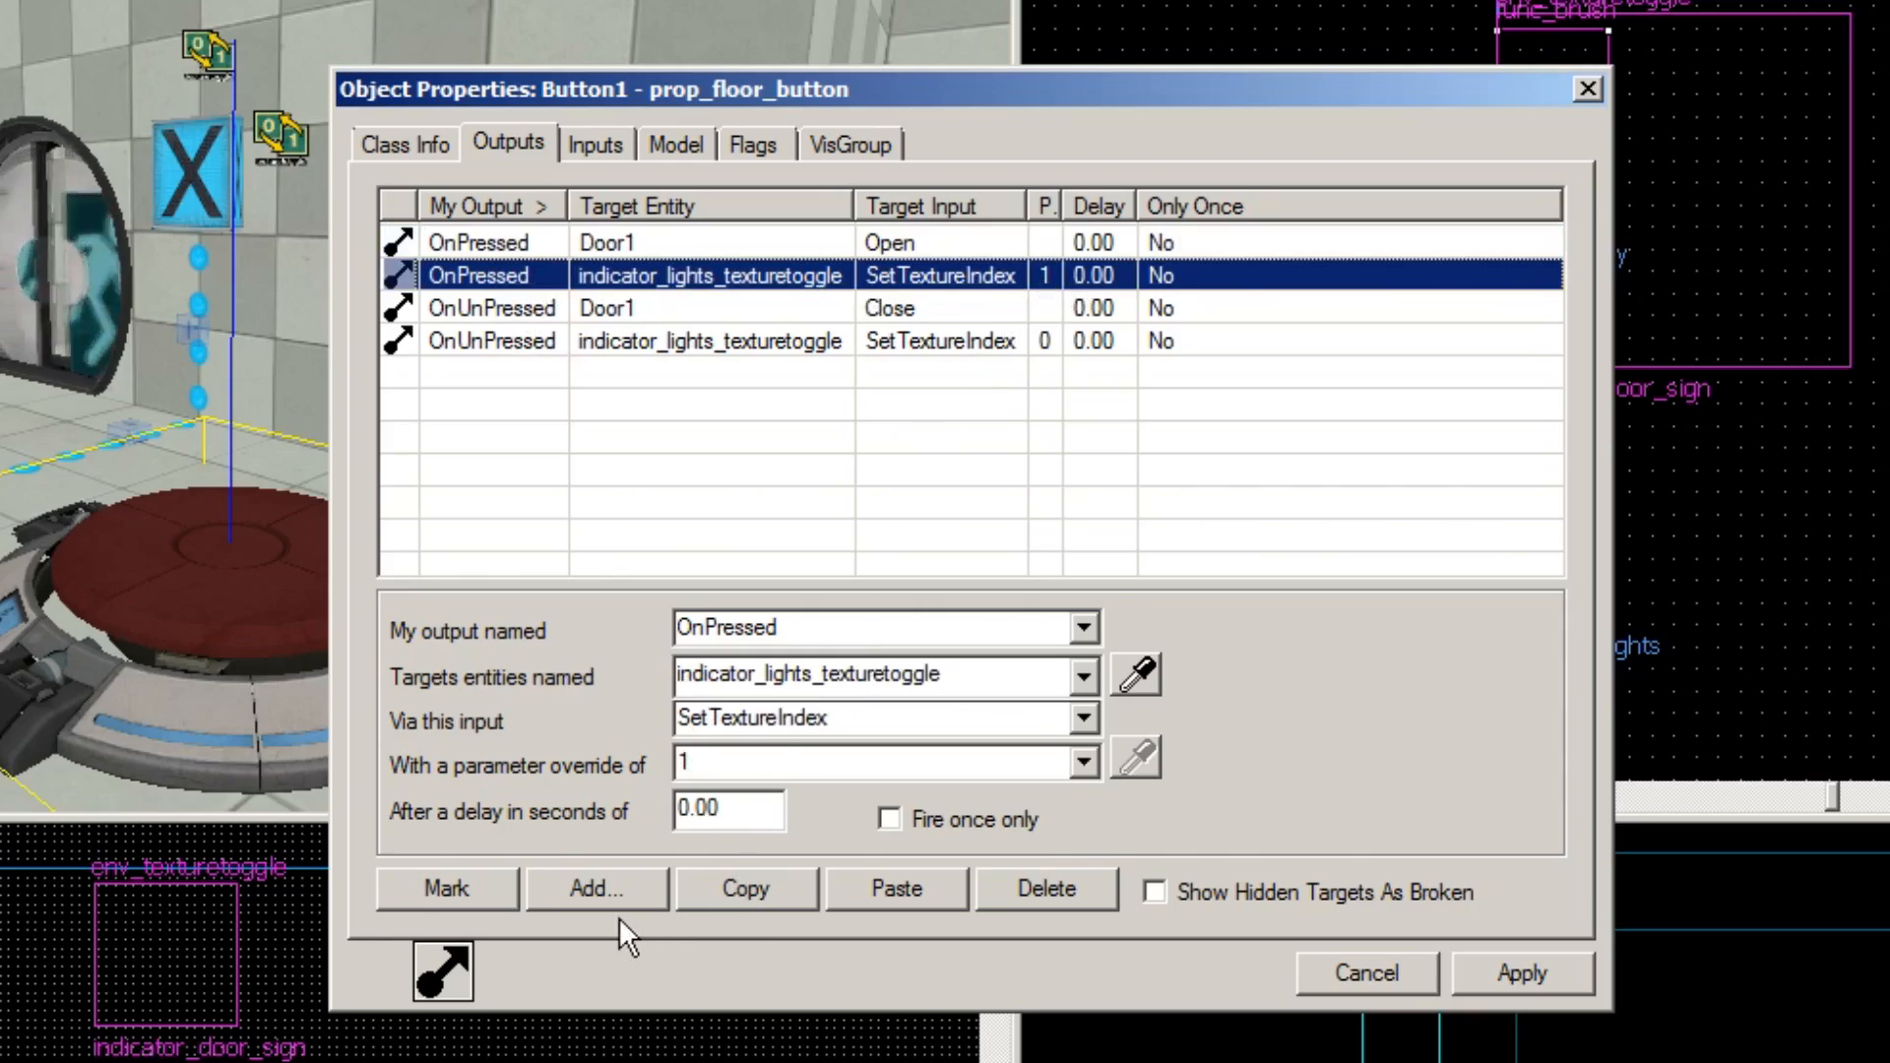
pyautogui.click(753, 882)
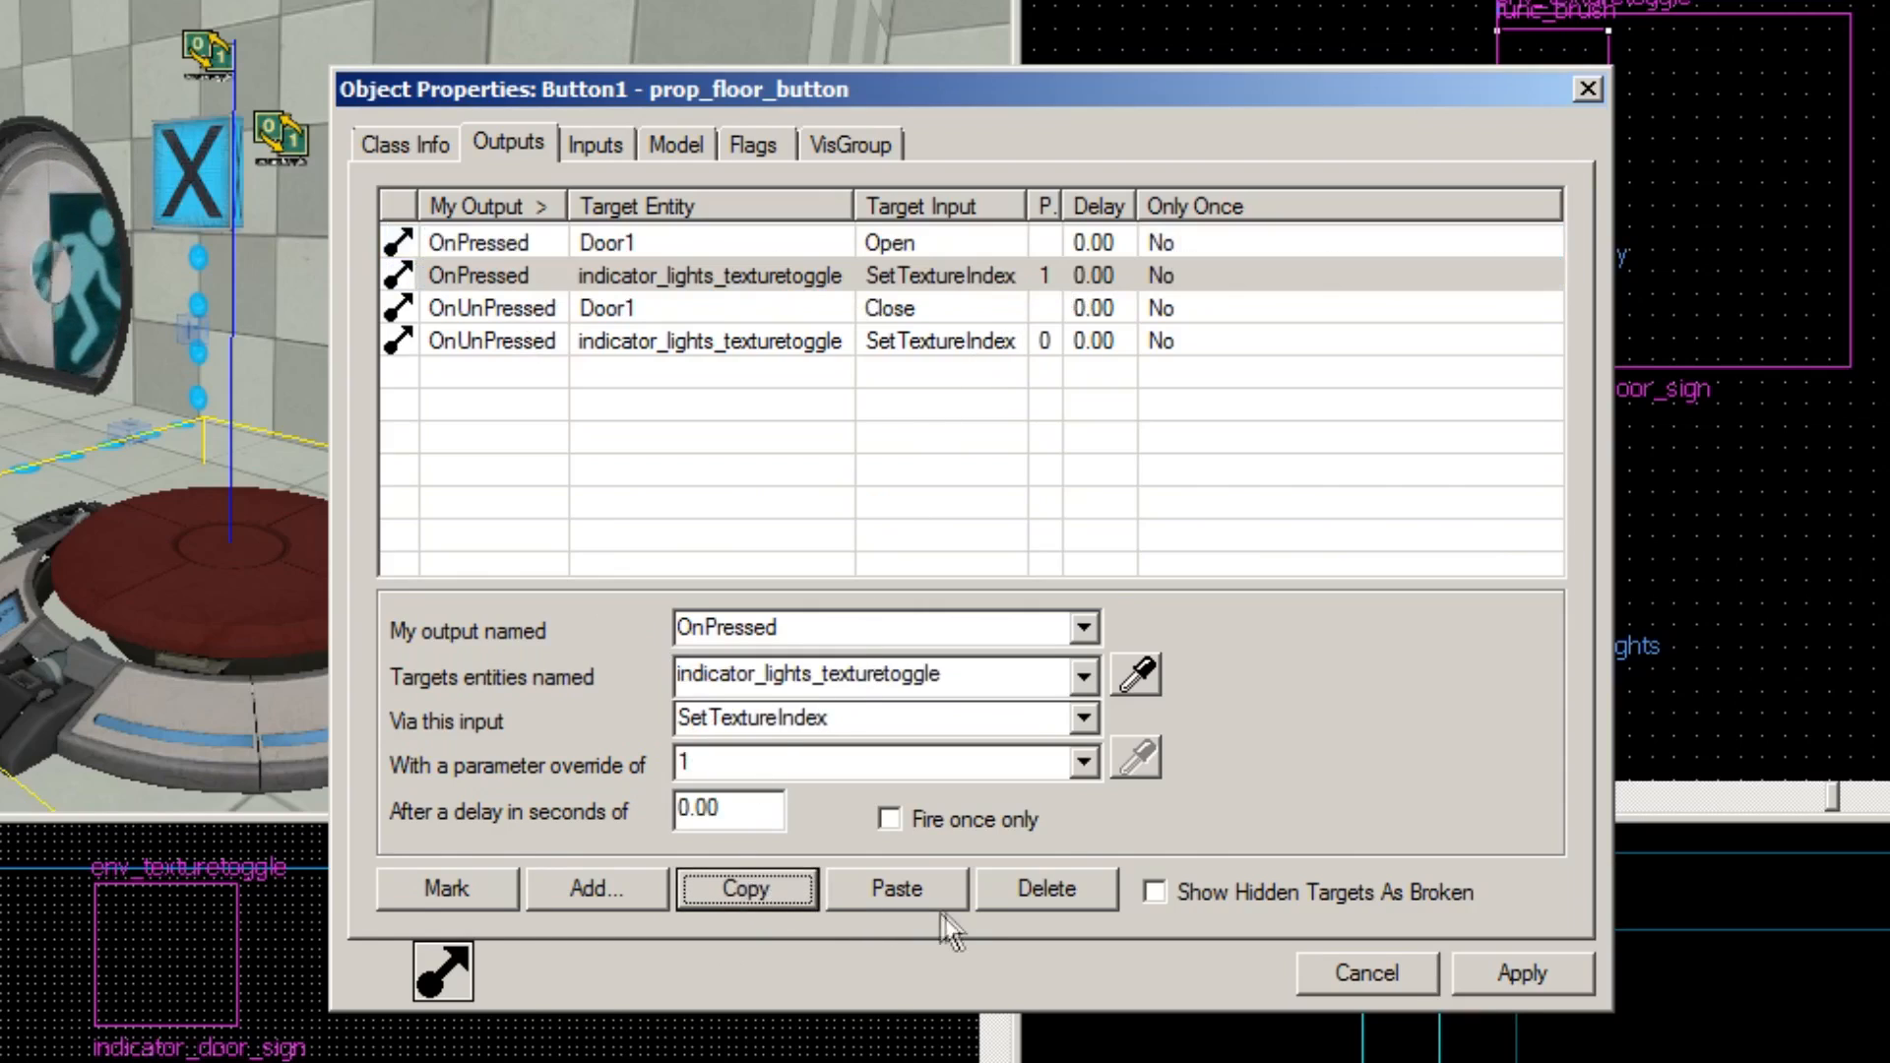
pyautogui.click(919, 898)
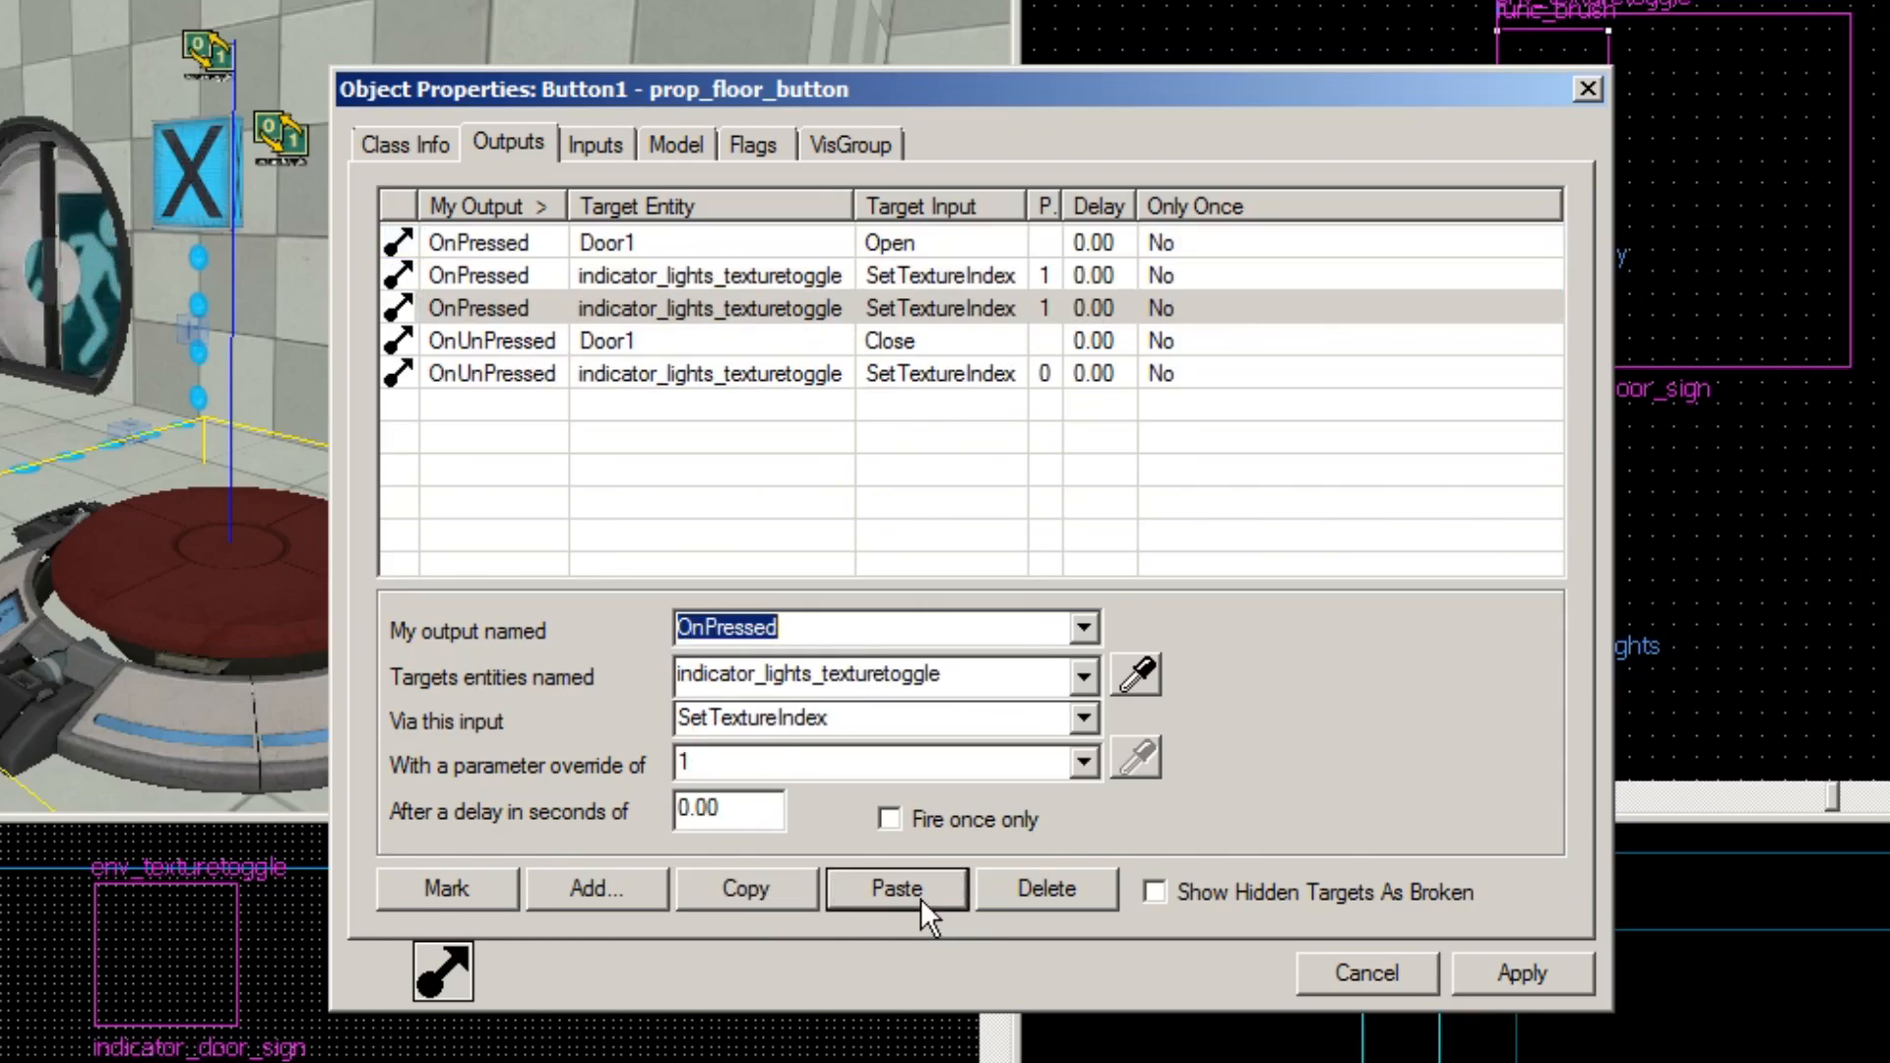
pyautogui.click(663, 300)
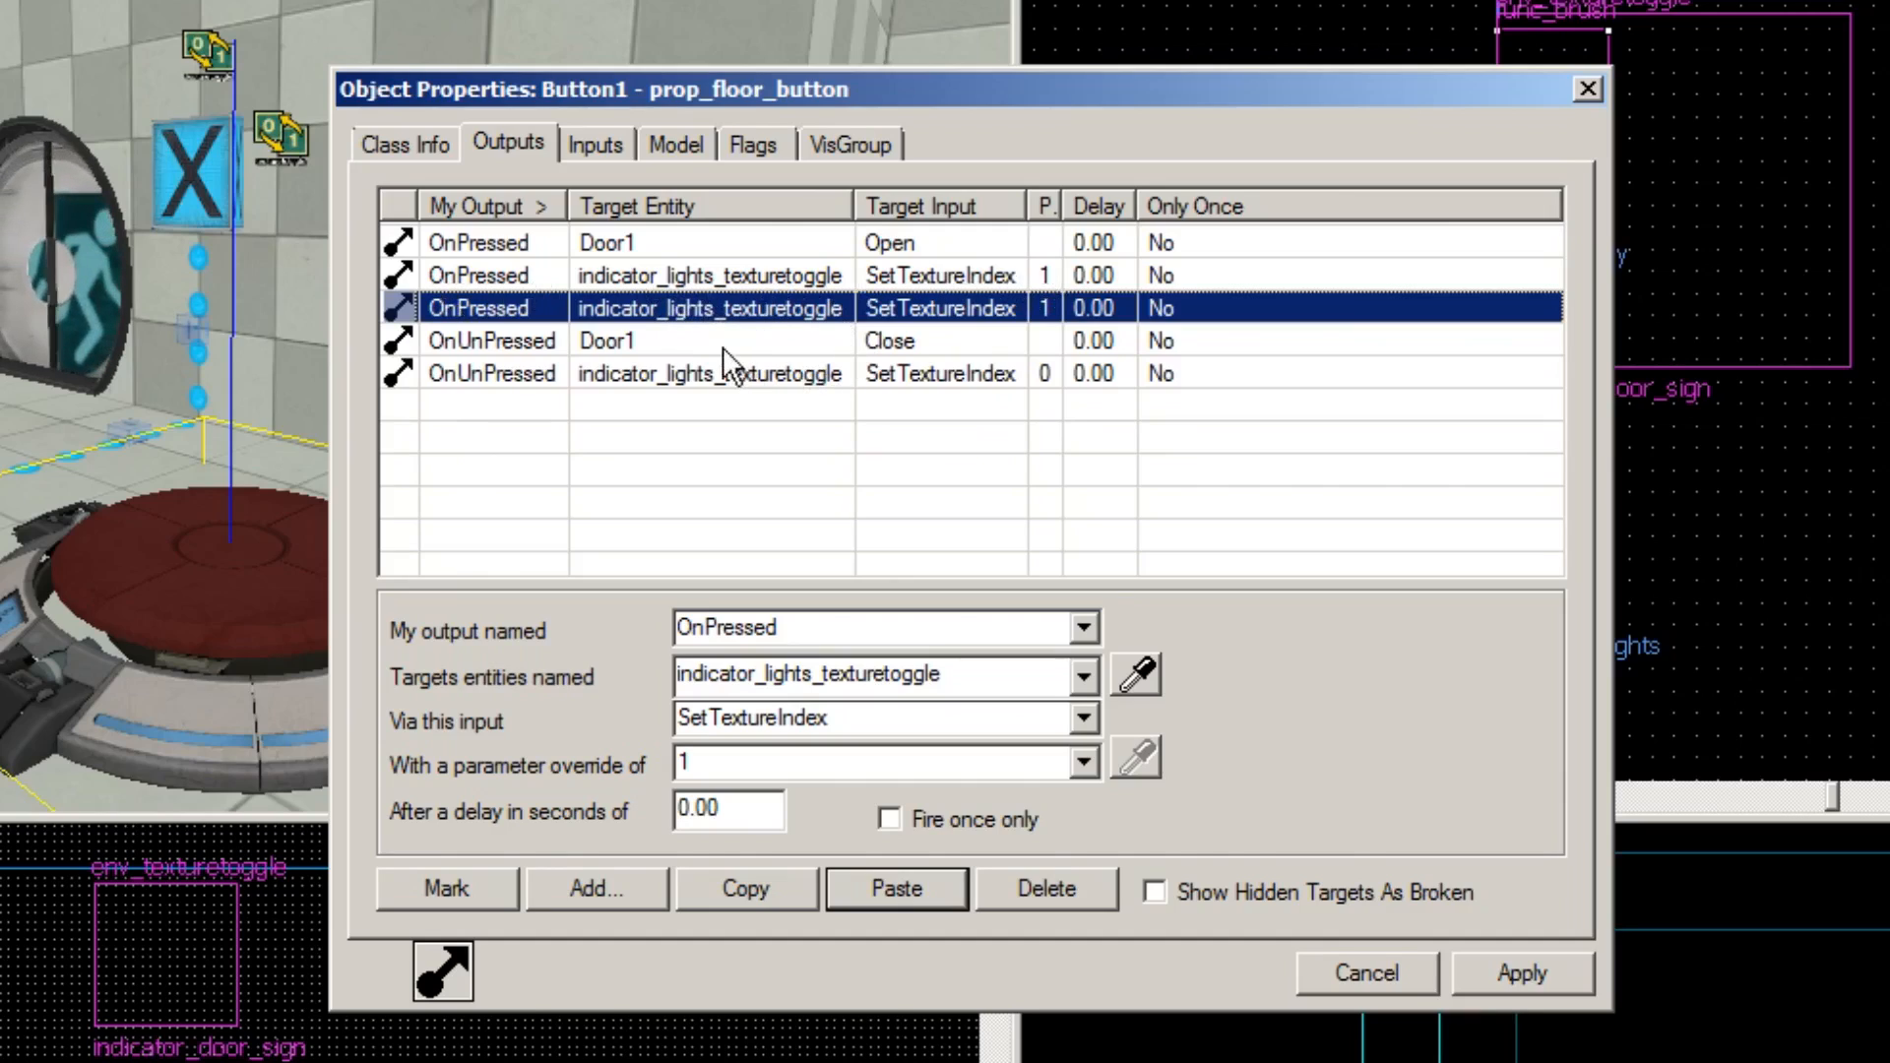
pyautogui.click(1083, 678)
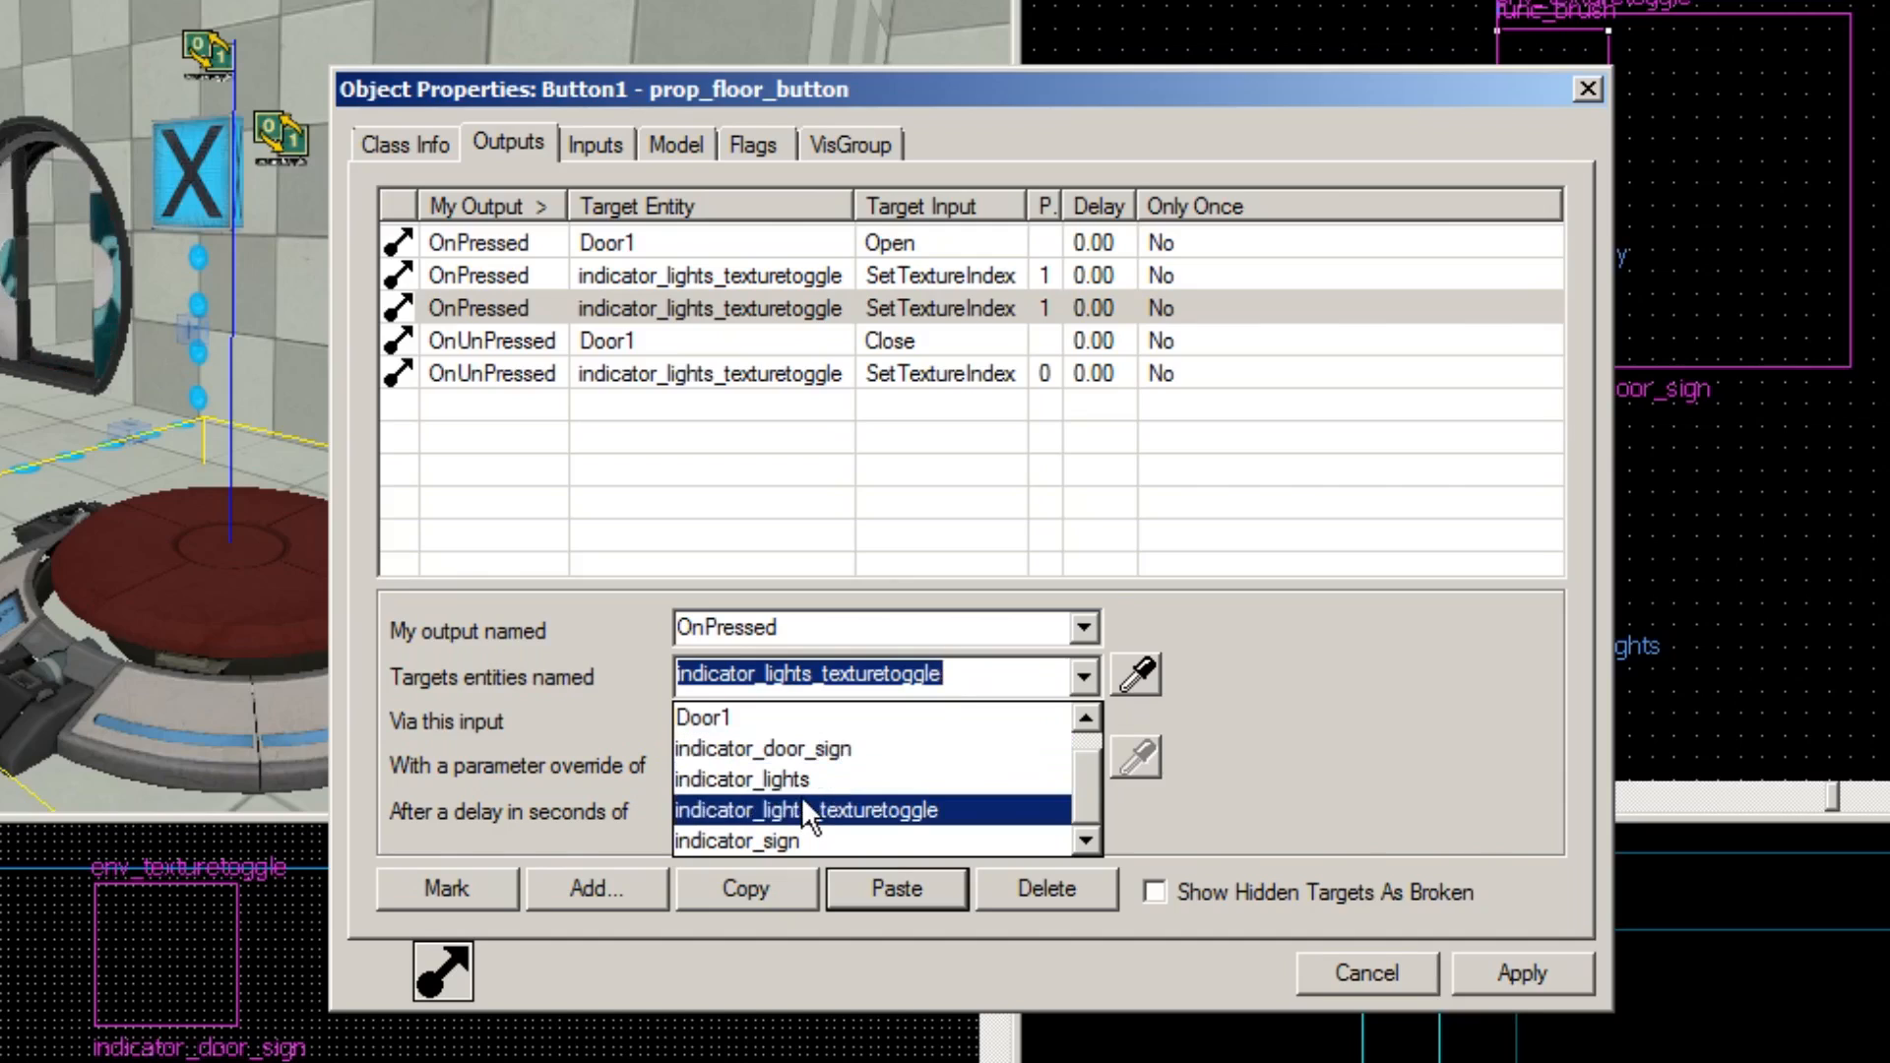
pyautogui.press('Escape')
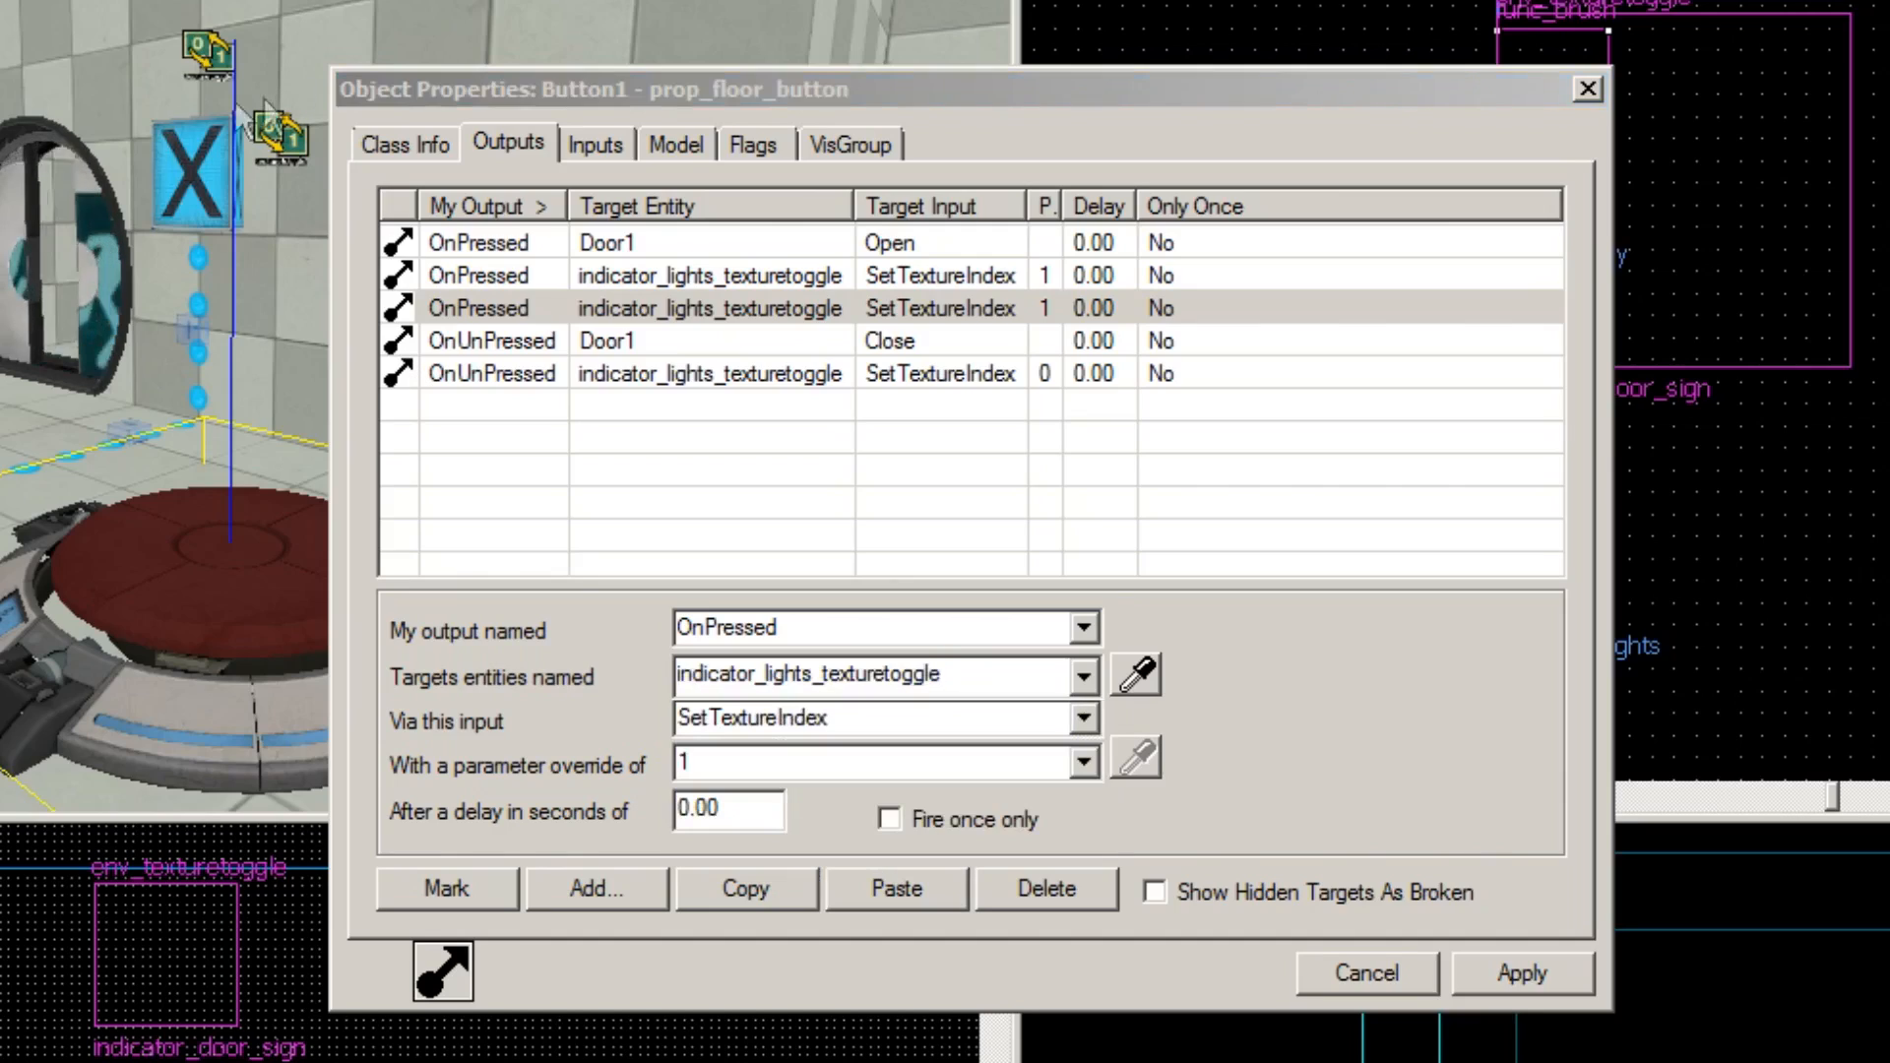
# Step: Rename the texture toggle above the sign as indicator_door_sign_texturetoggle and apply the name
pyautogui.click(102, 49)
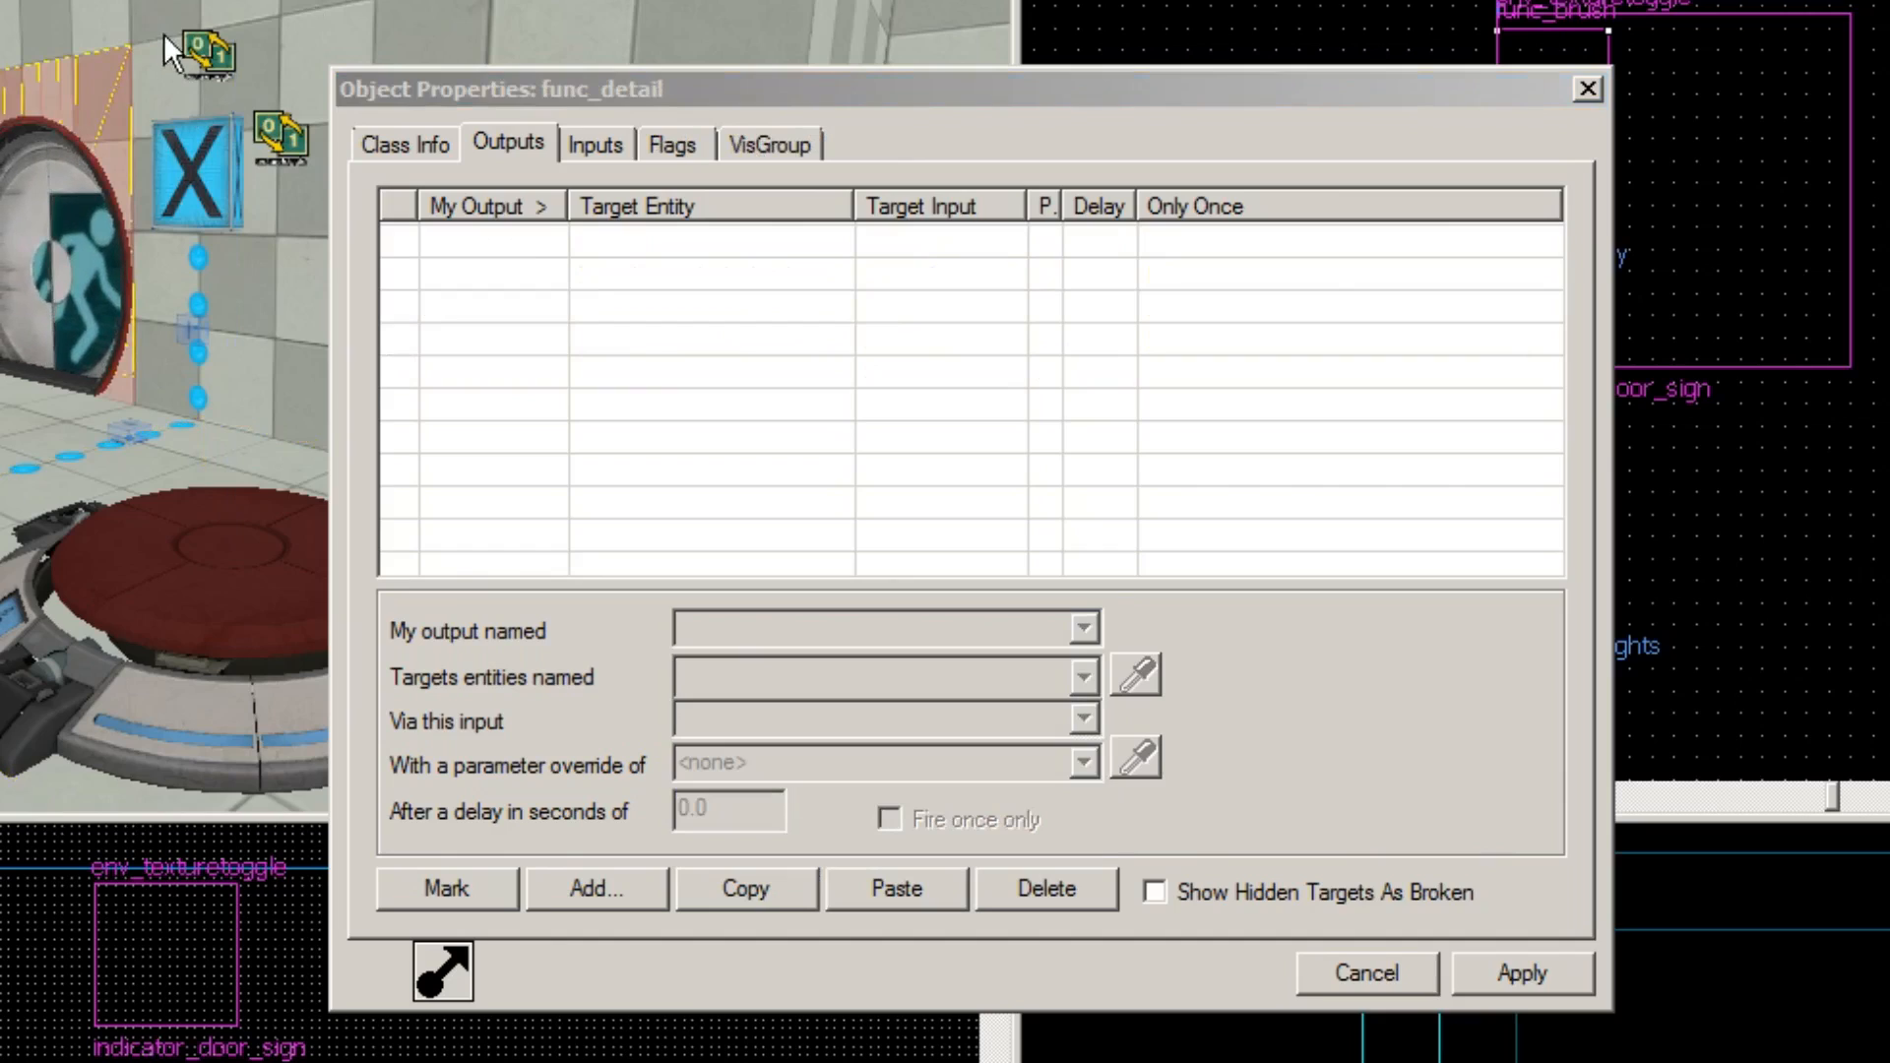
pyautogui.click(210, 56)
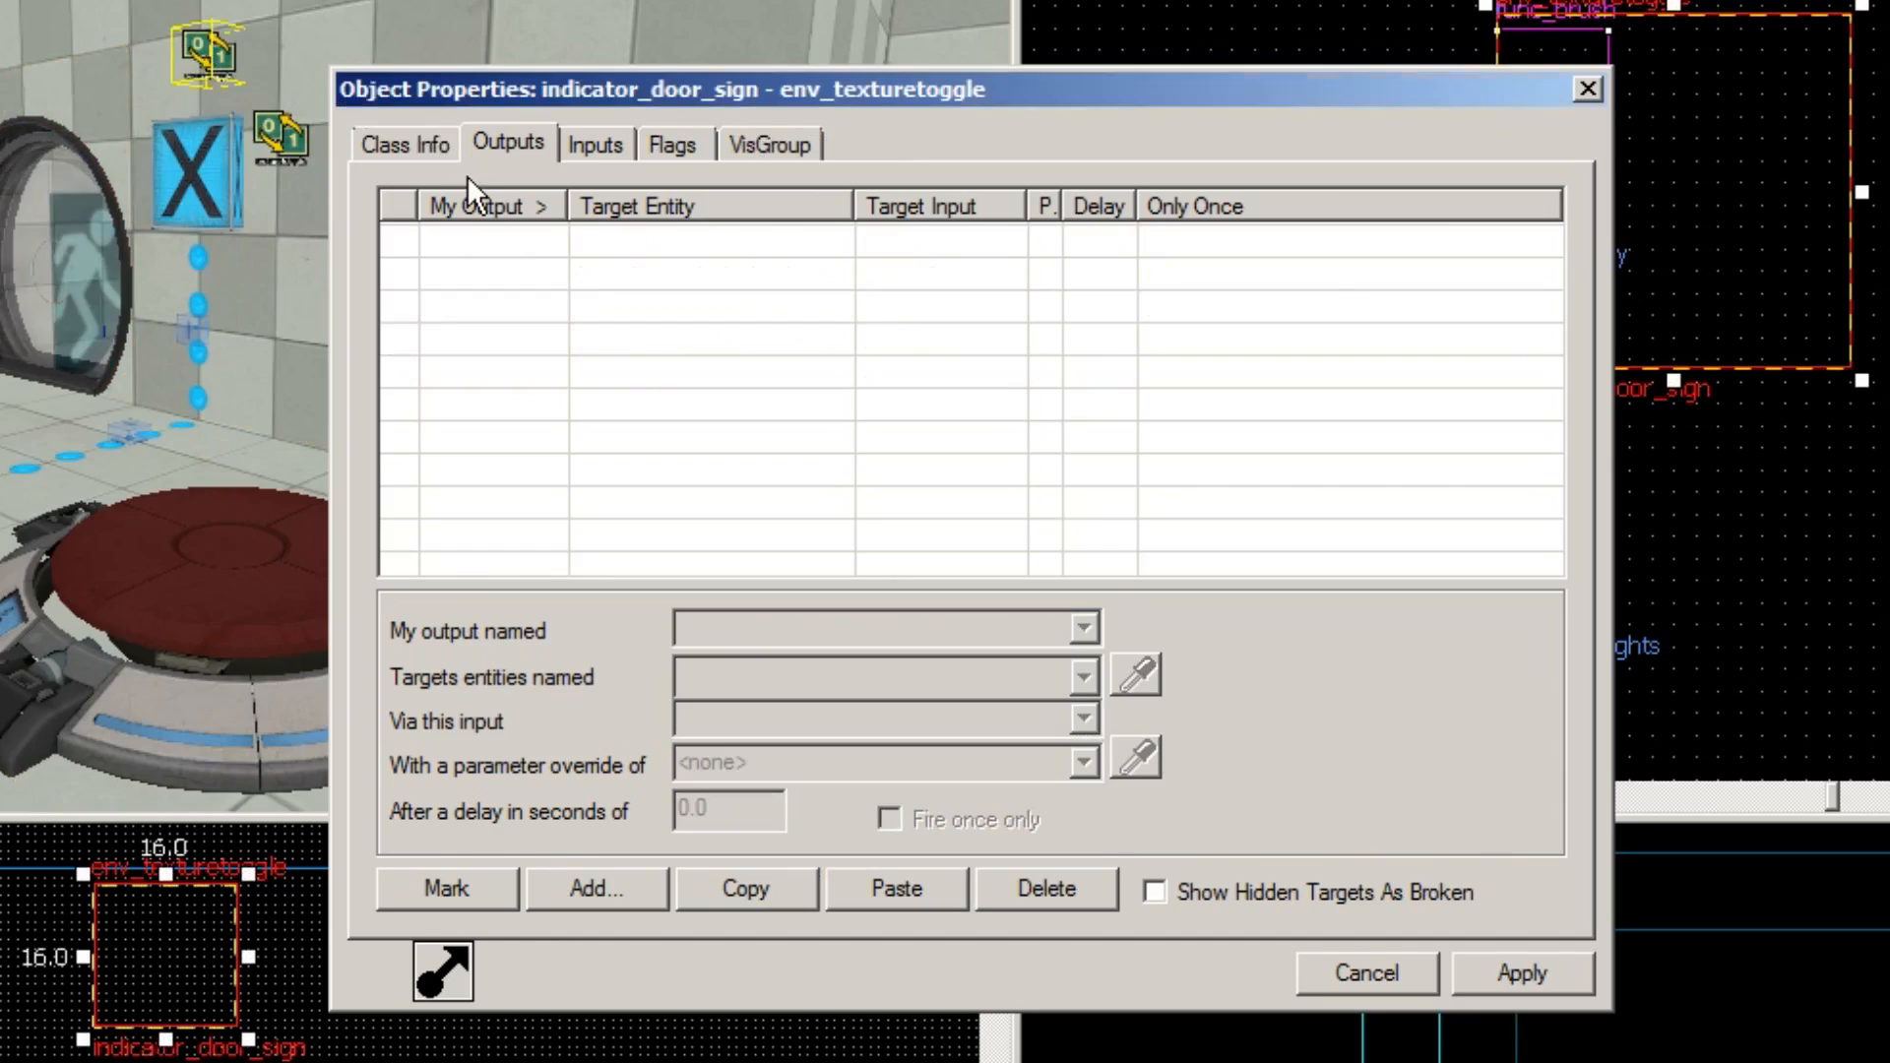
pyautogui.click(435, 145)
pyautogui.doubleClick(1288, 334)
pyautogui.click(1346, 339)
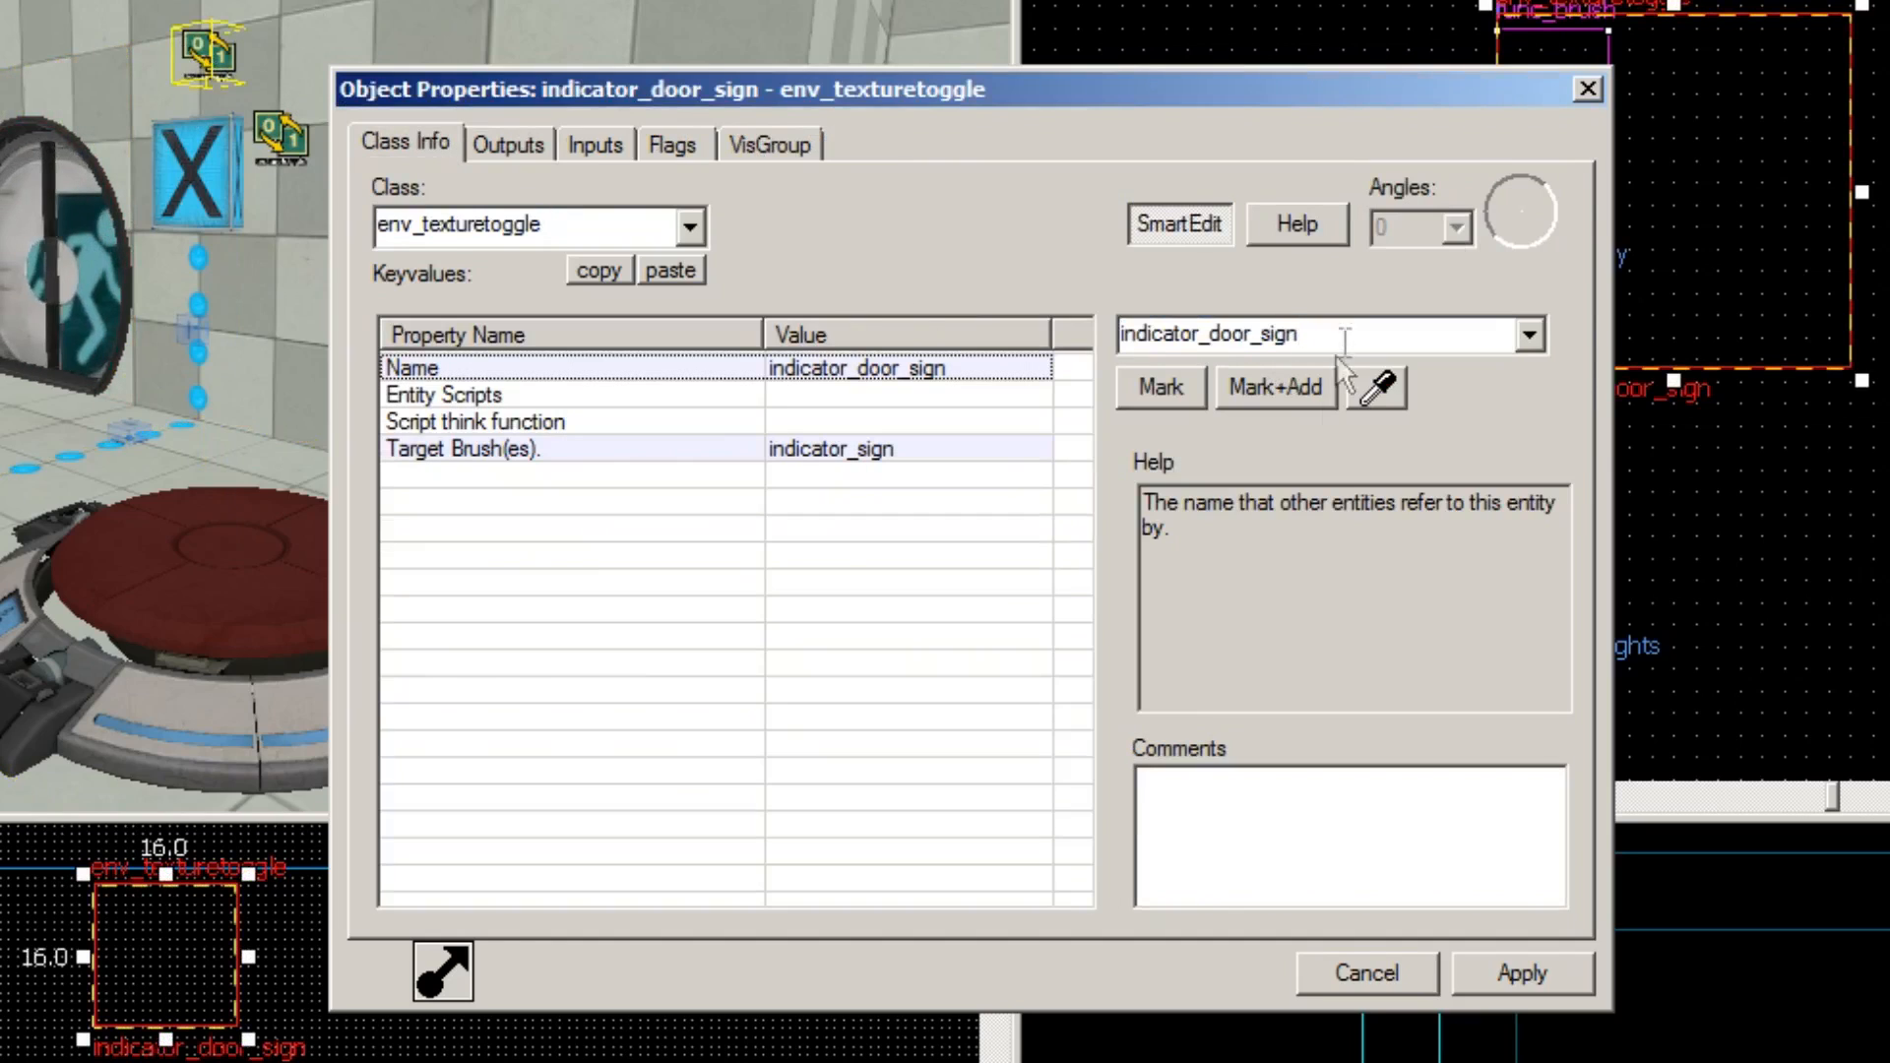
pyautogui.write('_text')
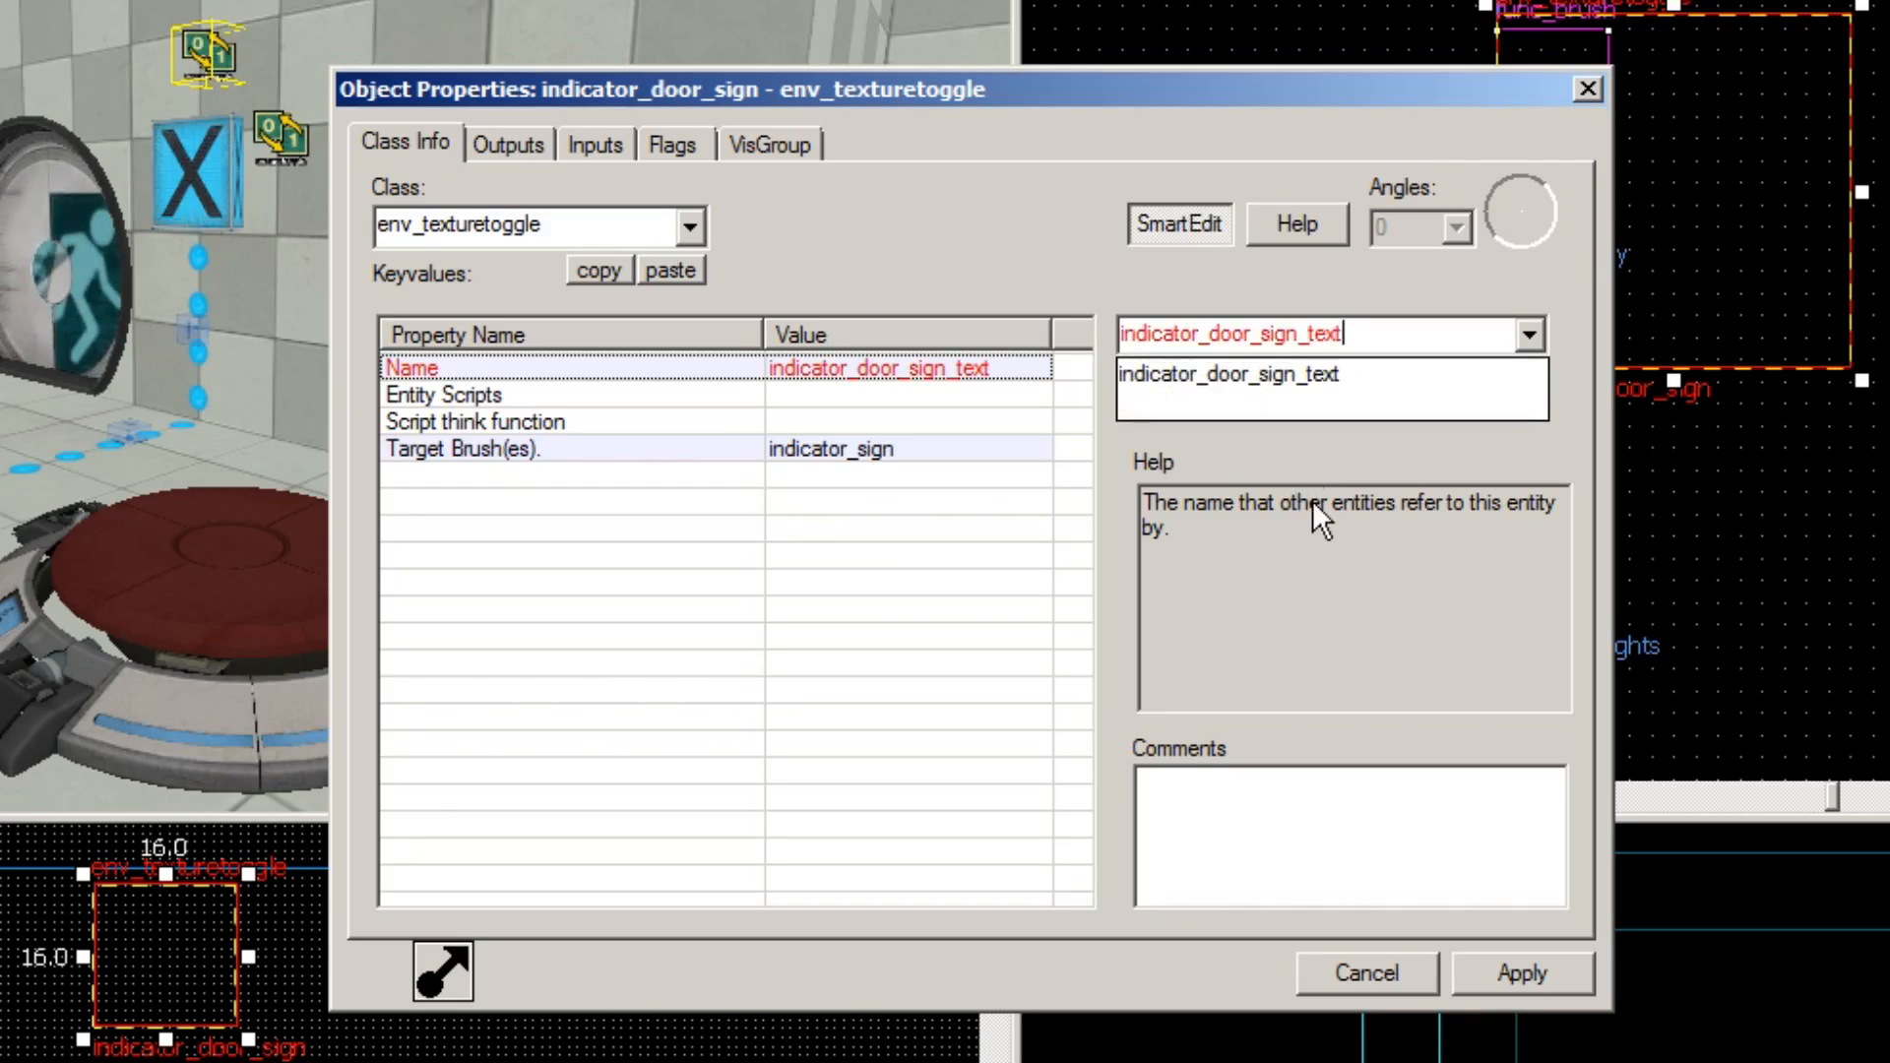
pyautogui.write('uretoggle')
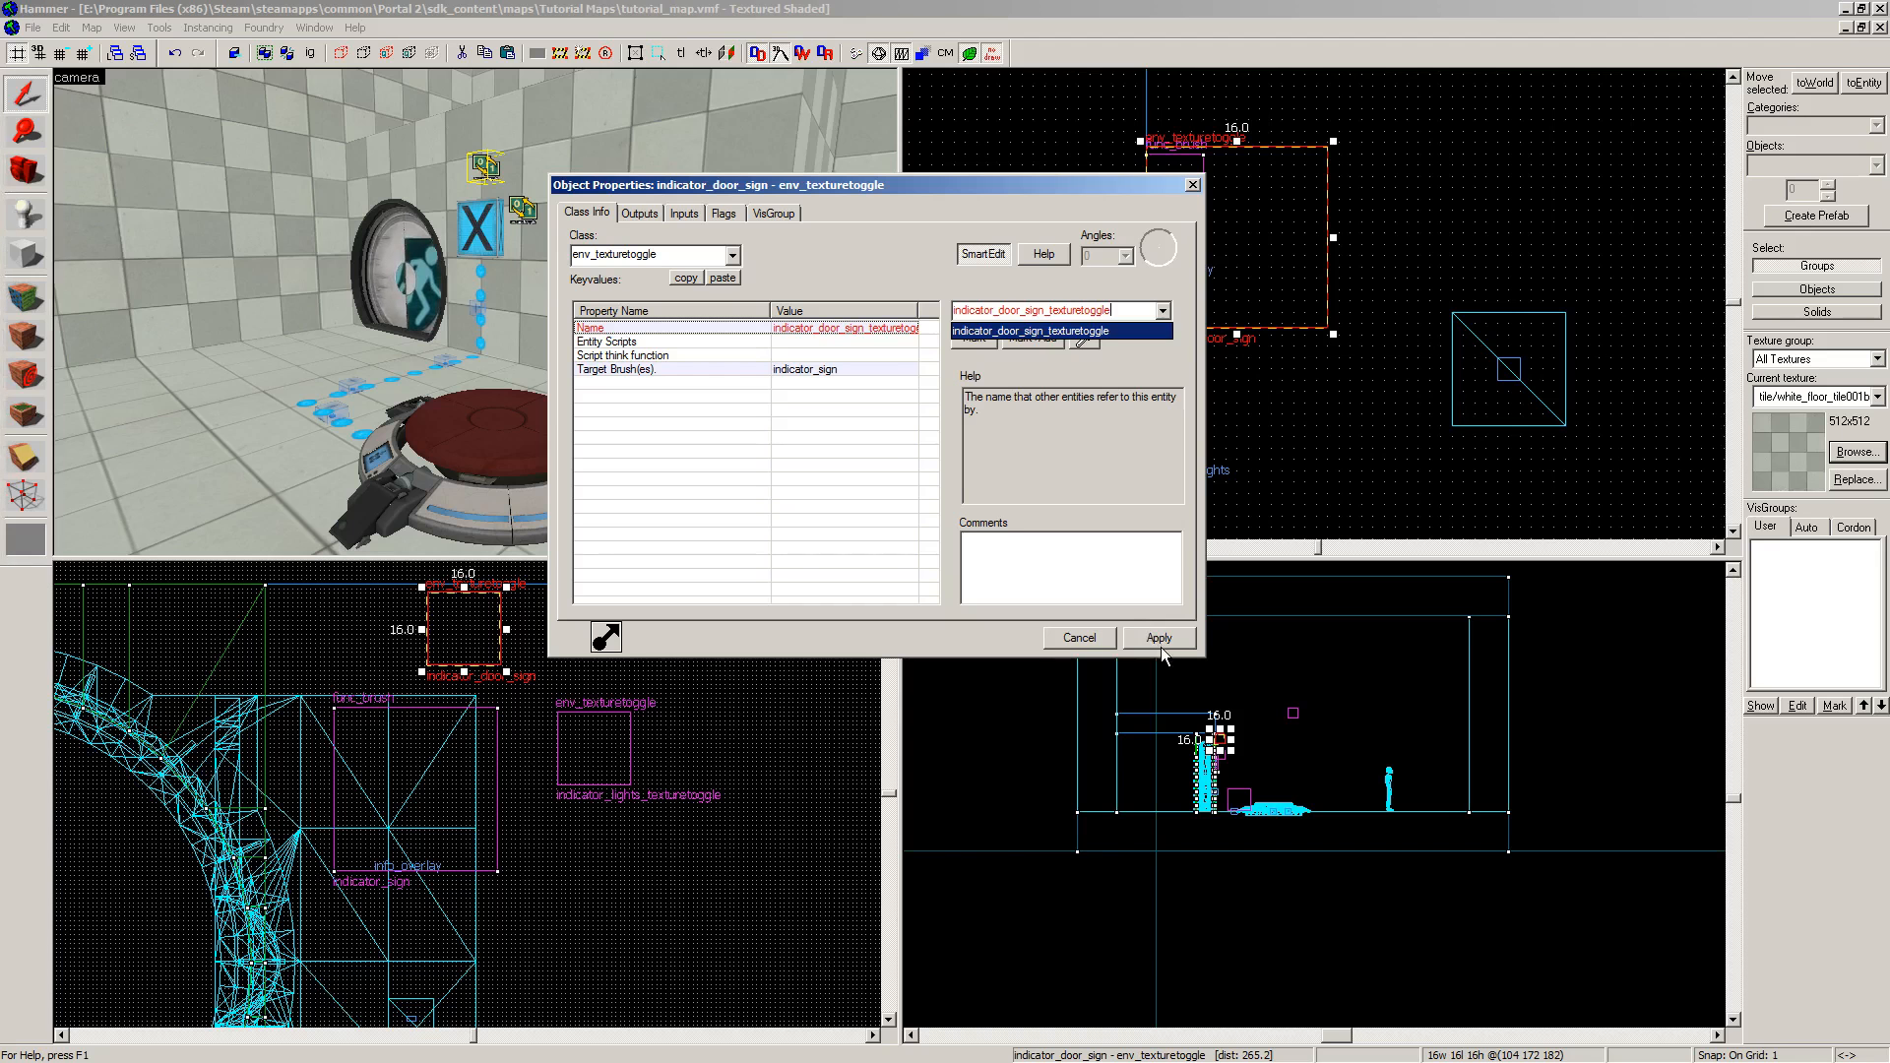
pyautogui.click(1159, 638)
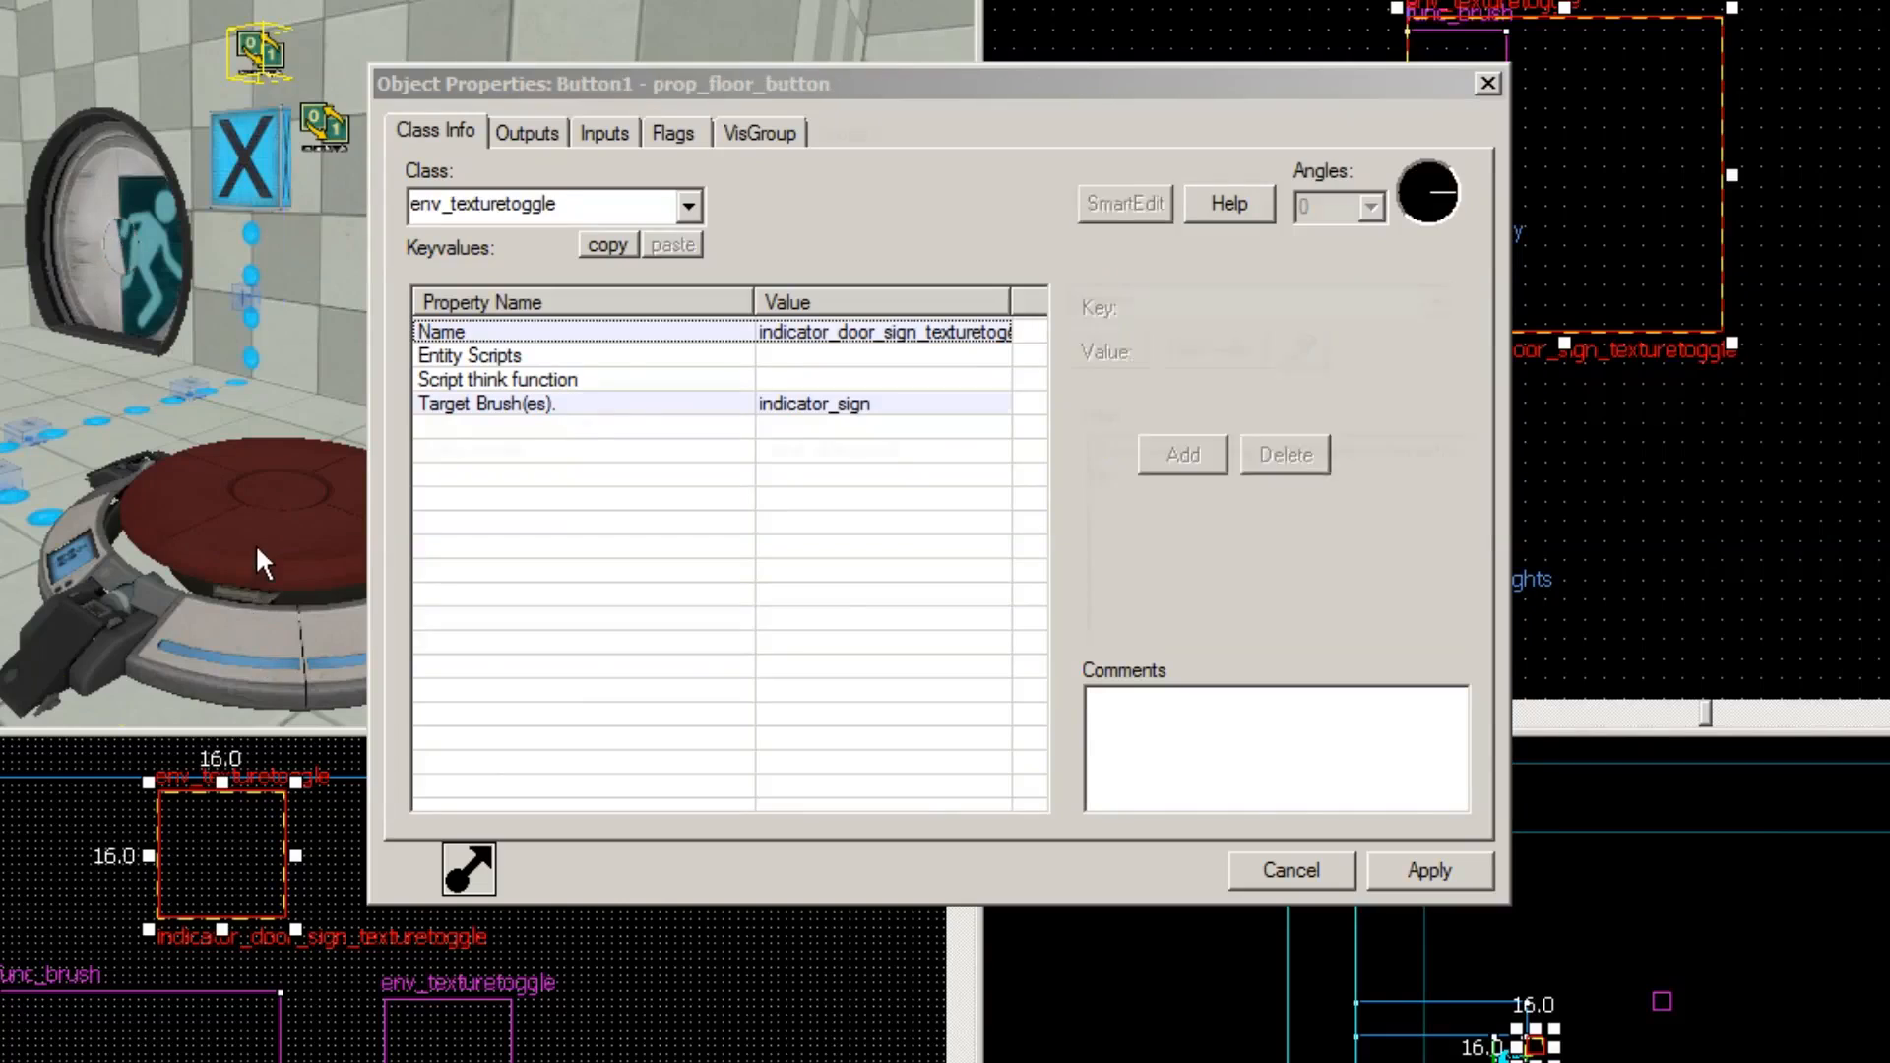
# Step: Retarget the floor button's duplicated OnPressed output to indicator_door_sign_texturetoggle
pyautogui.click(257, 550)
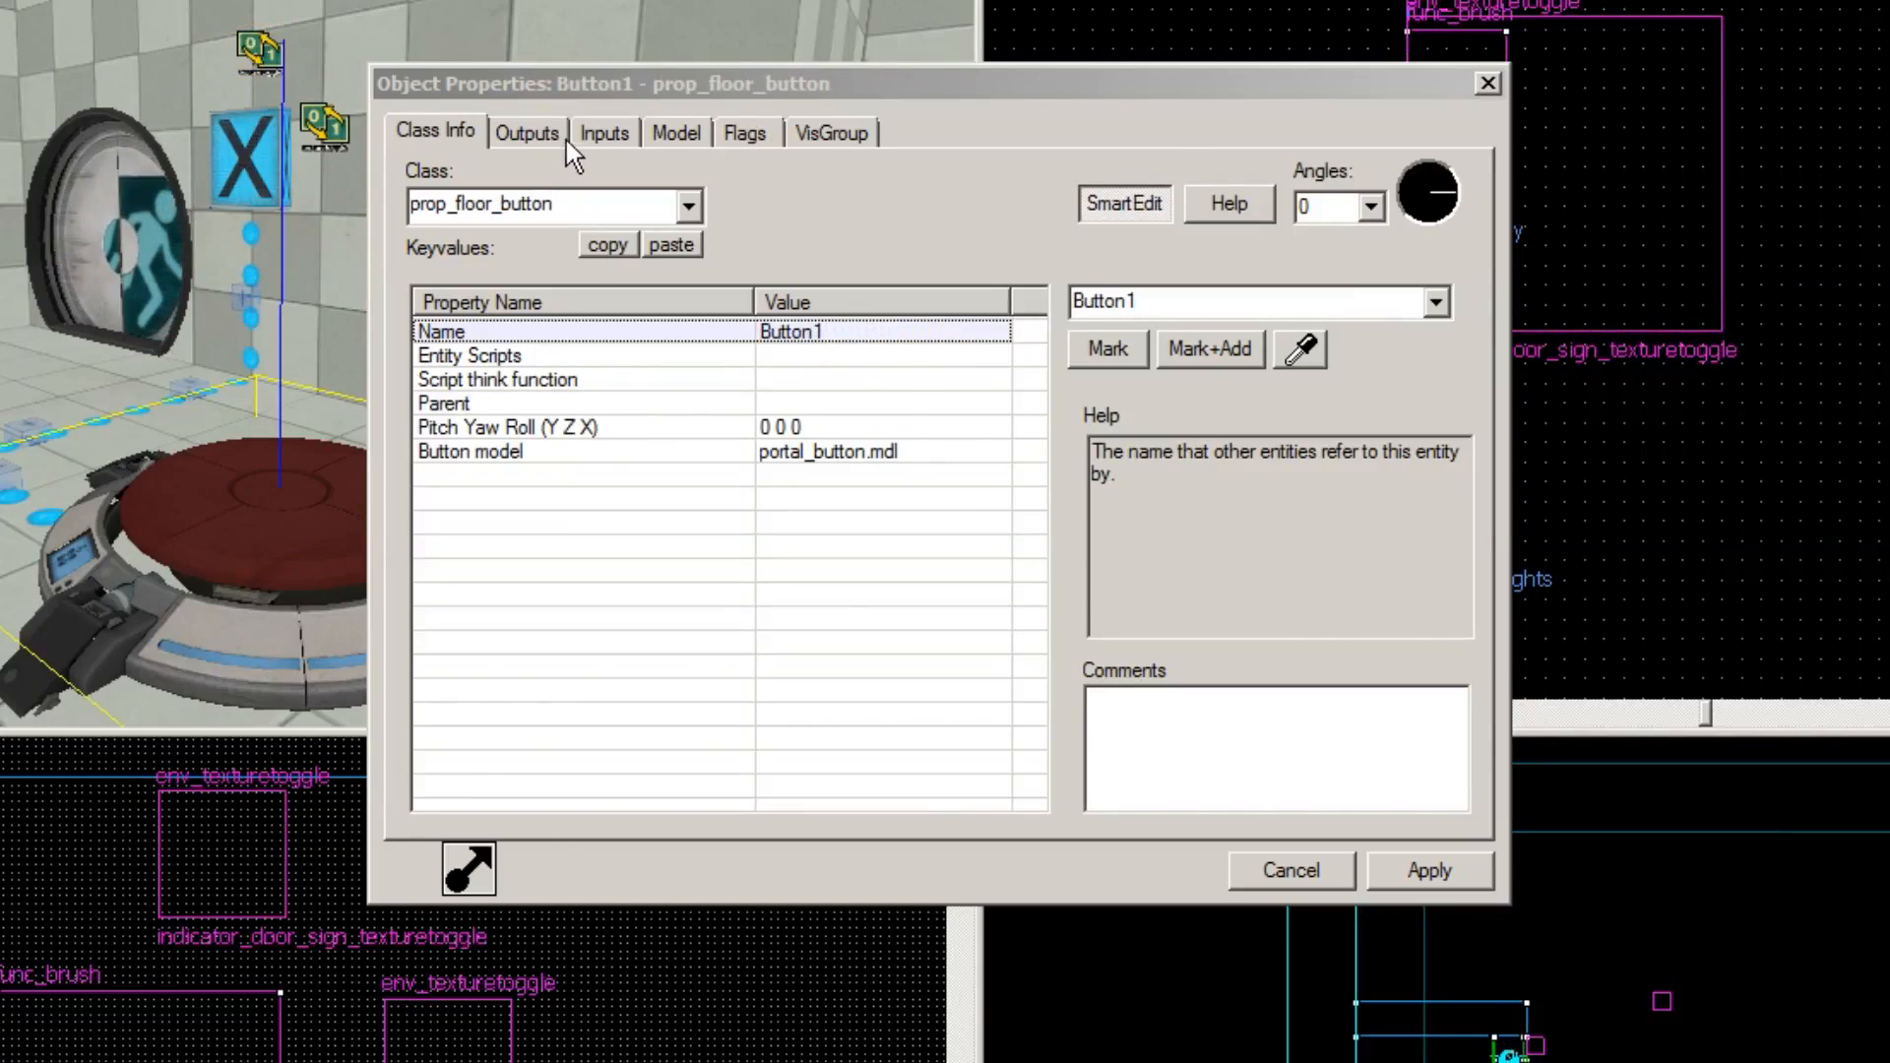
pyautogui.click(537, 133)
pyautogui.click(695, 282)
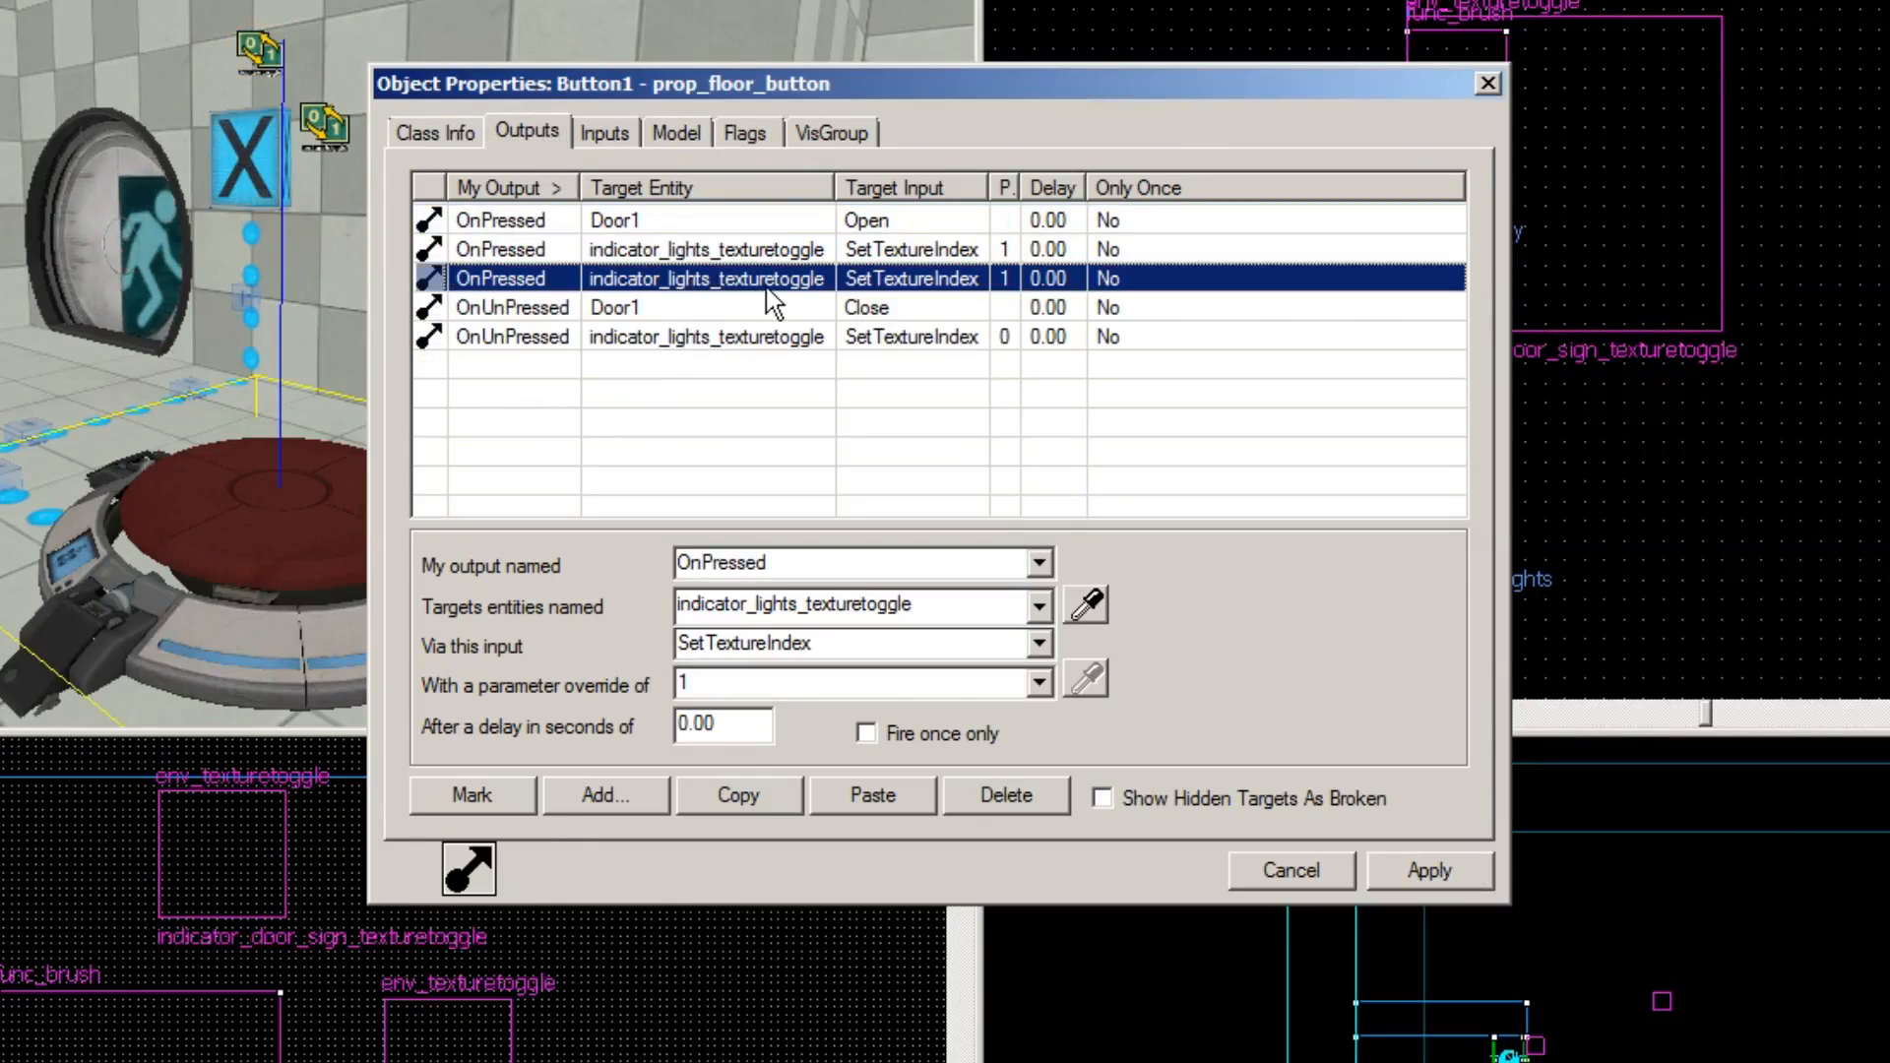
pyautogui.click(1042, 606)
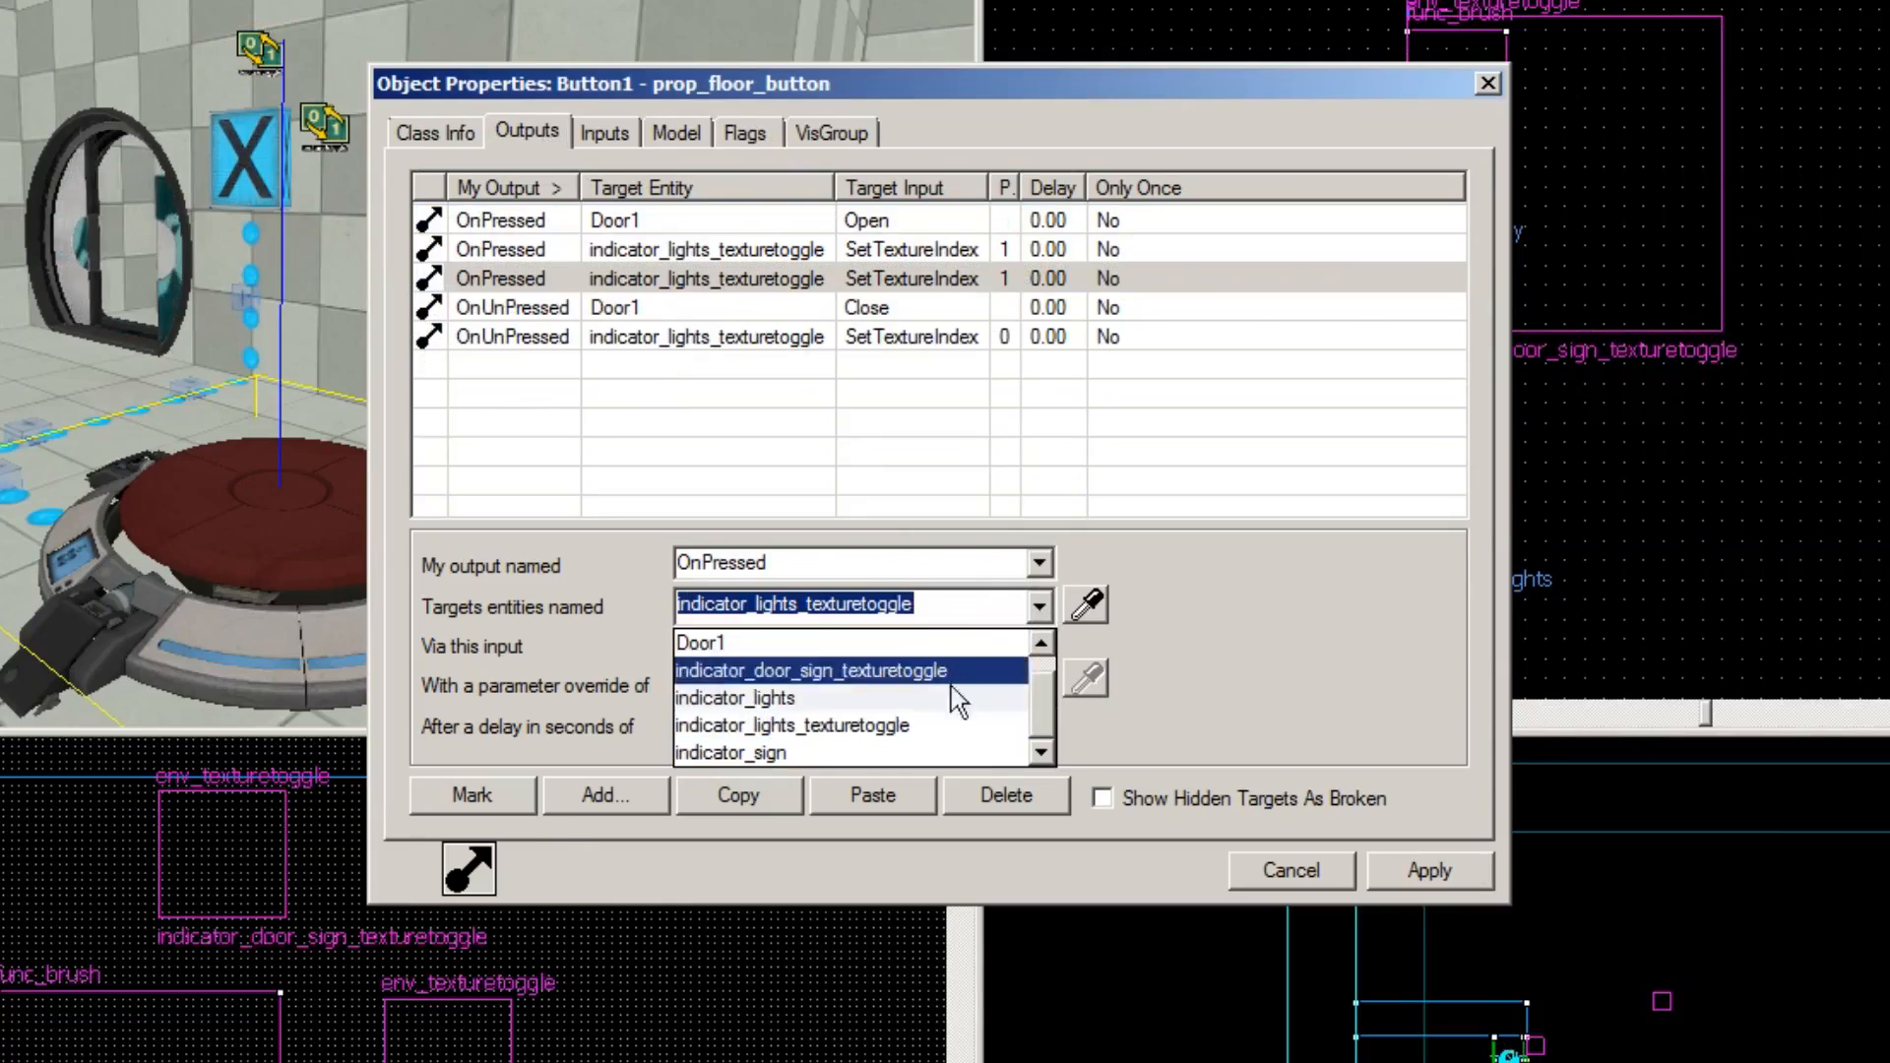
pyautogui.click(833, 671)
pyautogui.click(833, 285)
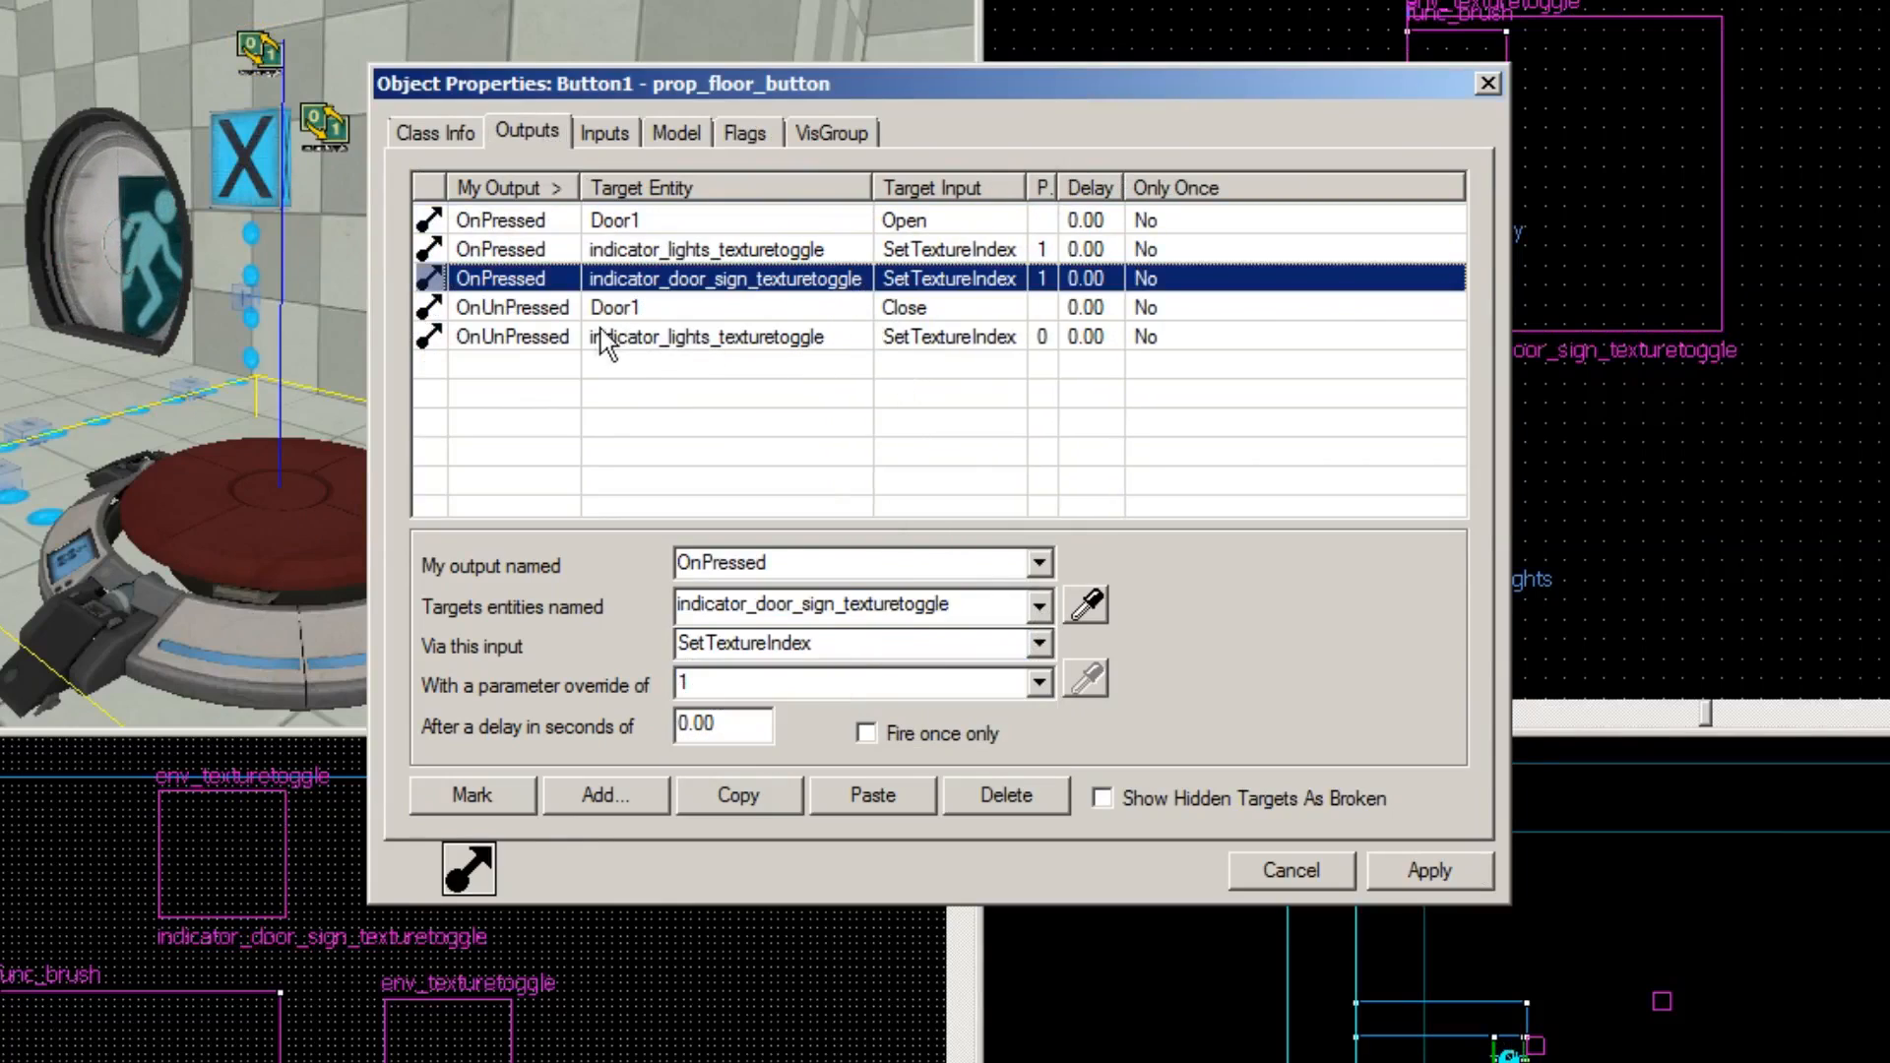
# Step: Duplicate the button's OnUnPressed SetTextureIndex output, target the copy at indicator_door_sign_texturetoggle and apply the outputs
pyautogui.click(559, 338)
pyautogui.click(738, 793)
pyautogui.click(886, 806)
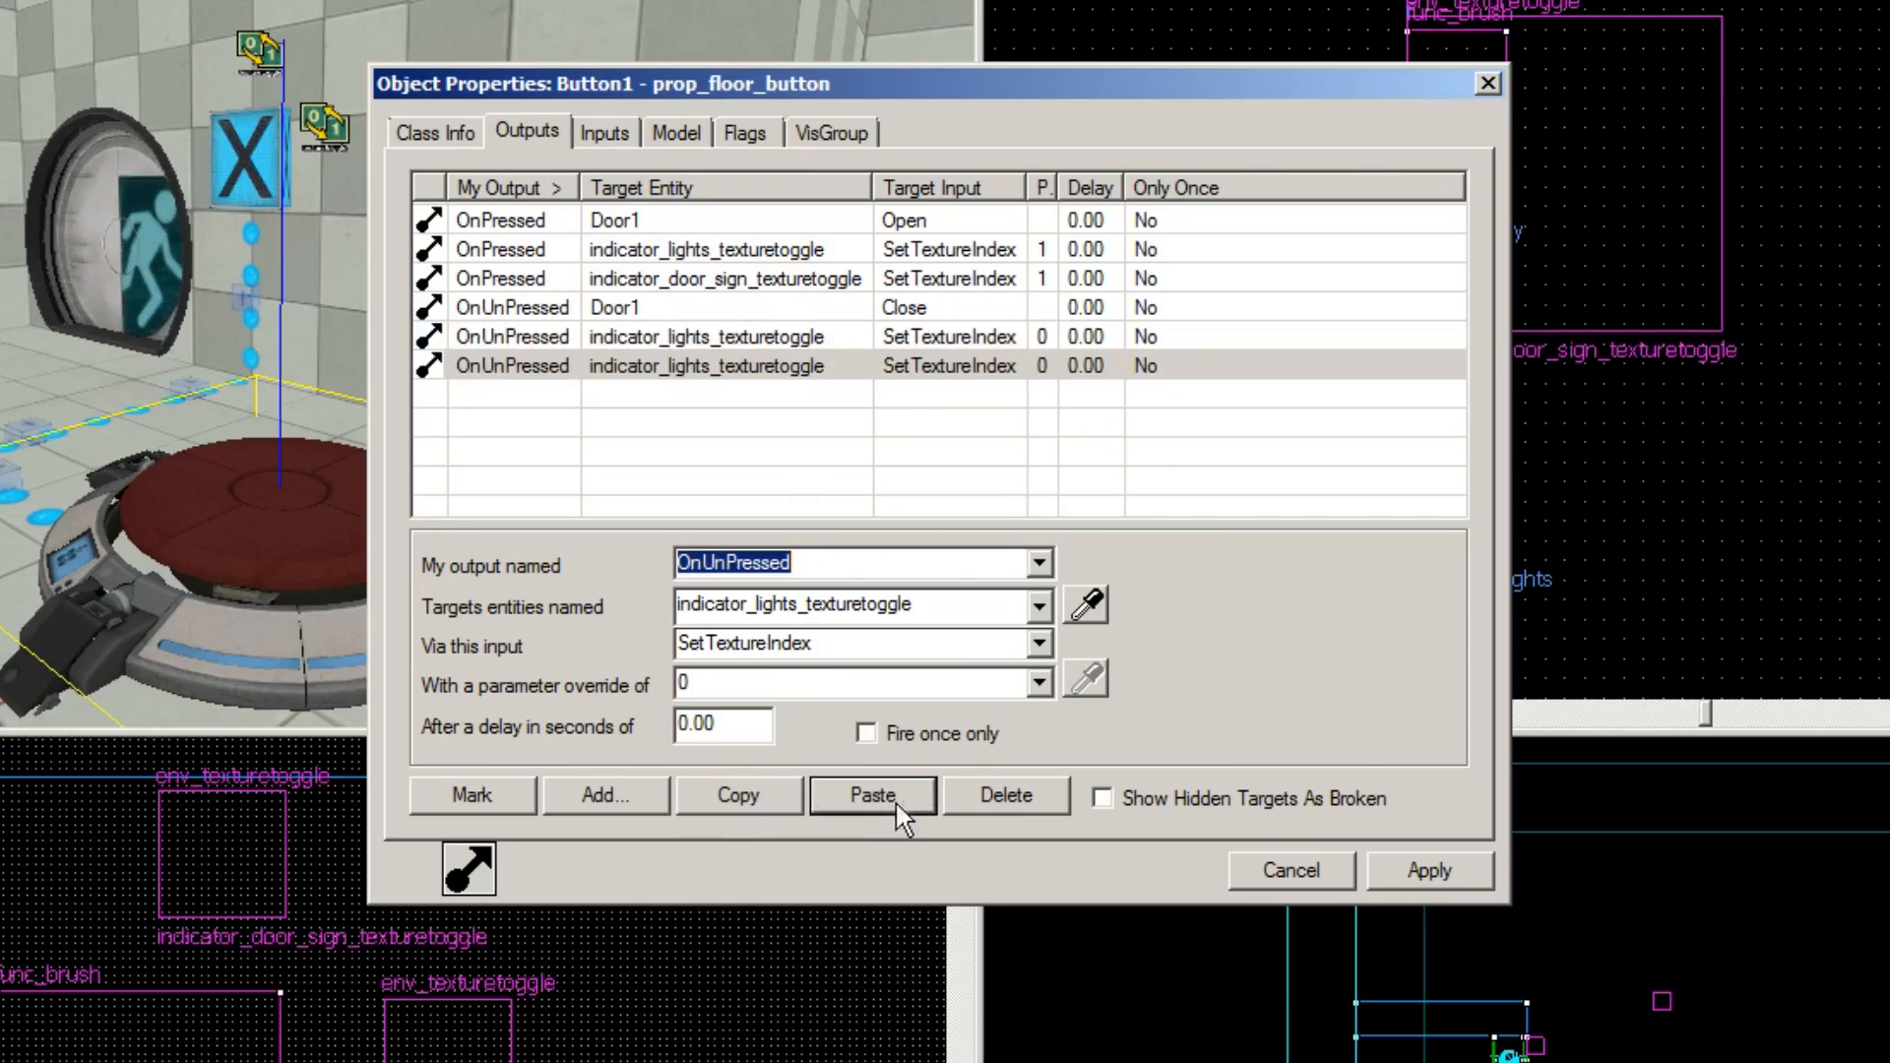
pyautogui.click(1039, 607)
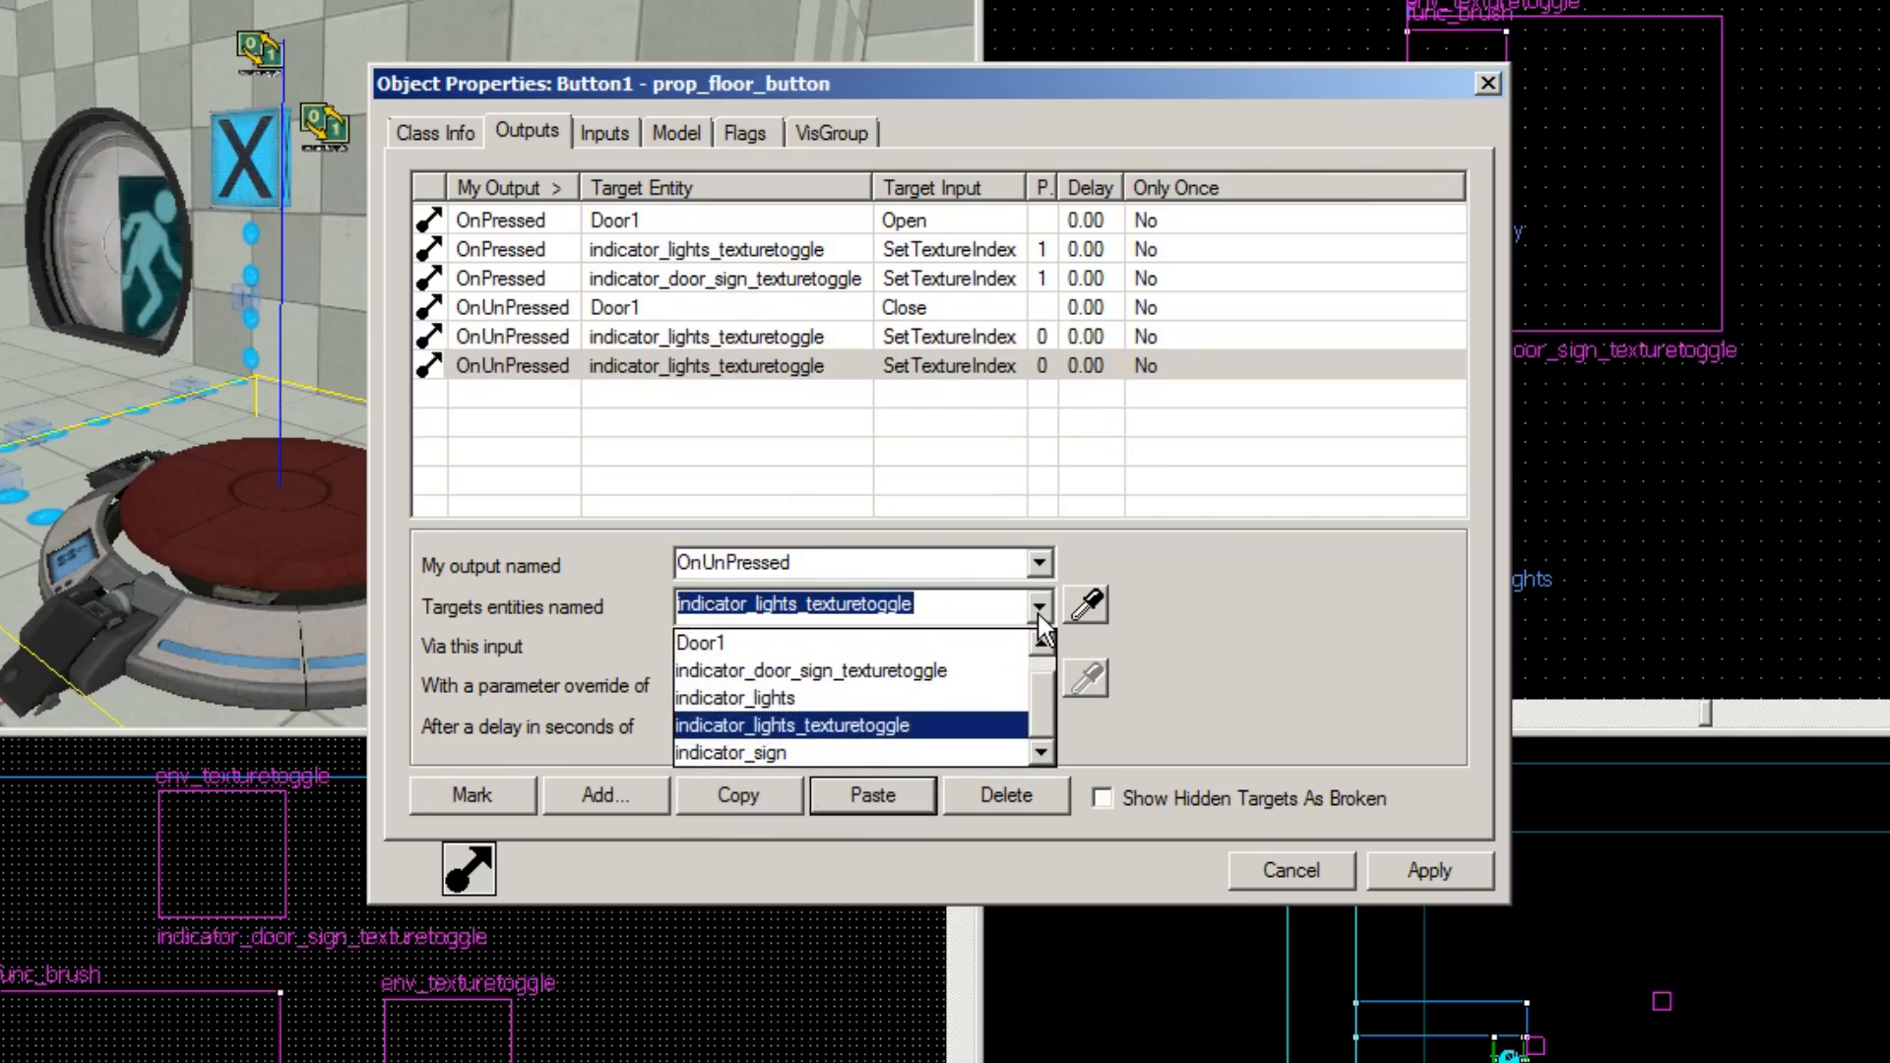
pyautogui.click(912, 675)
pyautogui.click(1440, 866)
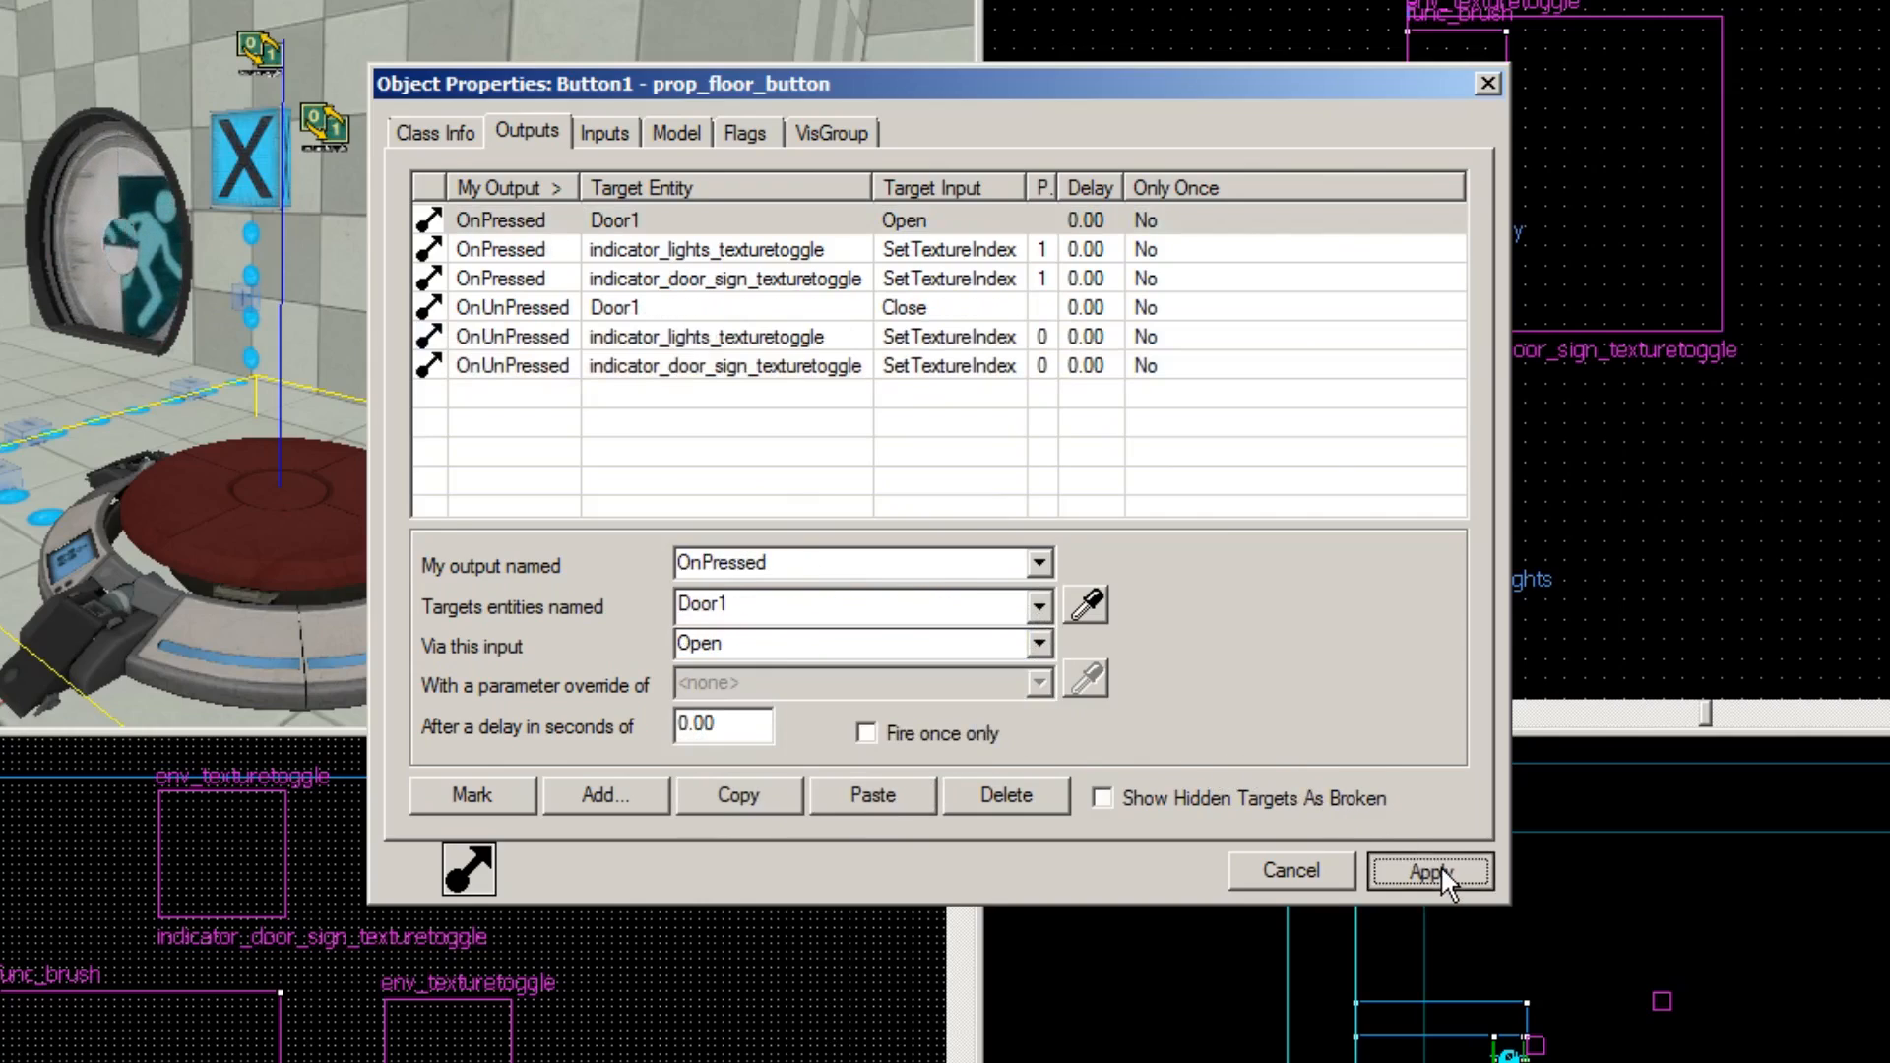
# Step: Review the floor button's OnPressed and OnUnPressed outputs for the indicator lights, door and door sign
pyautogui.click(1008, 334)
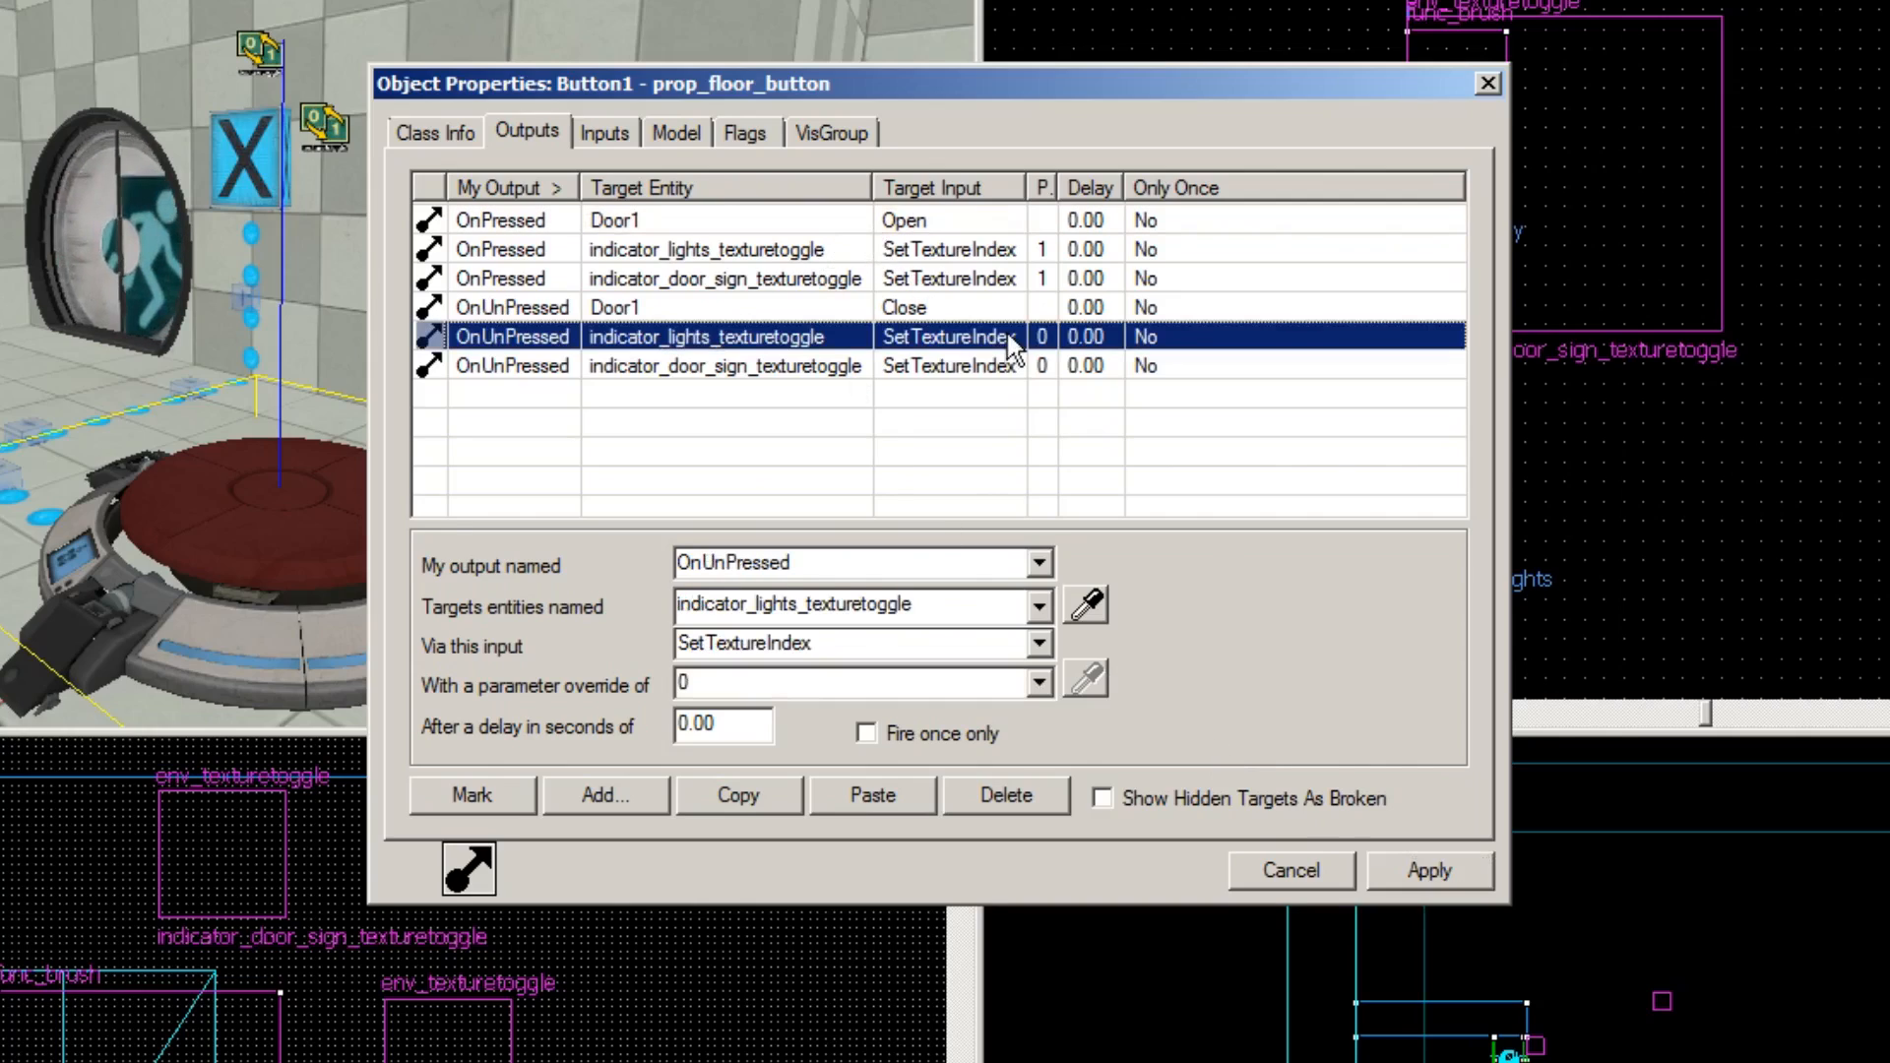
pyautogui.click(652, 252)
pyautogui.click(629, 286)
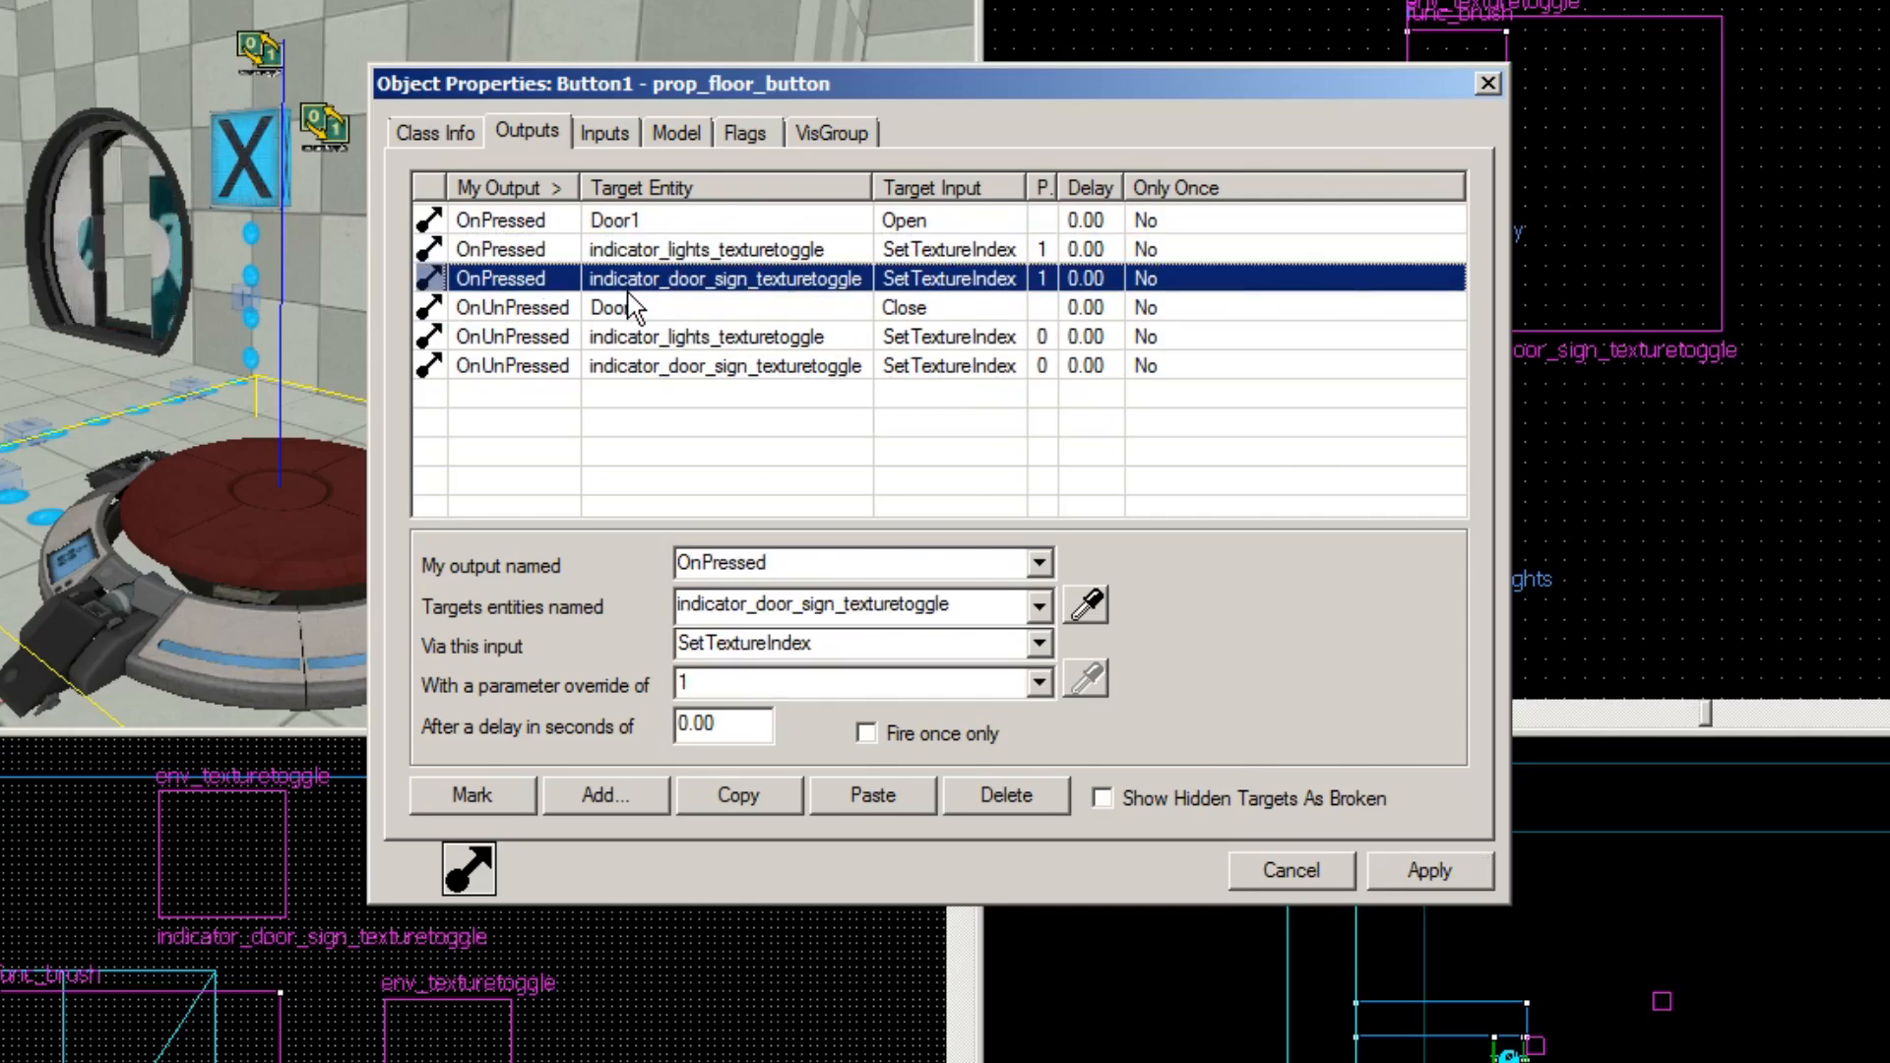
pyautogui.click(640, 310)
pyautogui.click(640, 328)
pyautogui.click(949, 370)
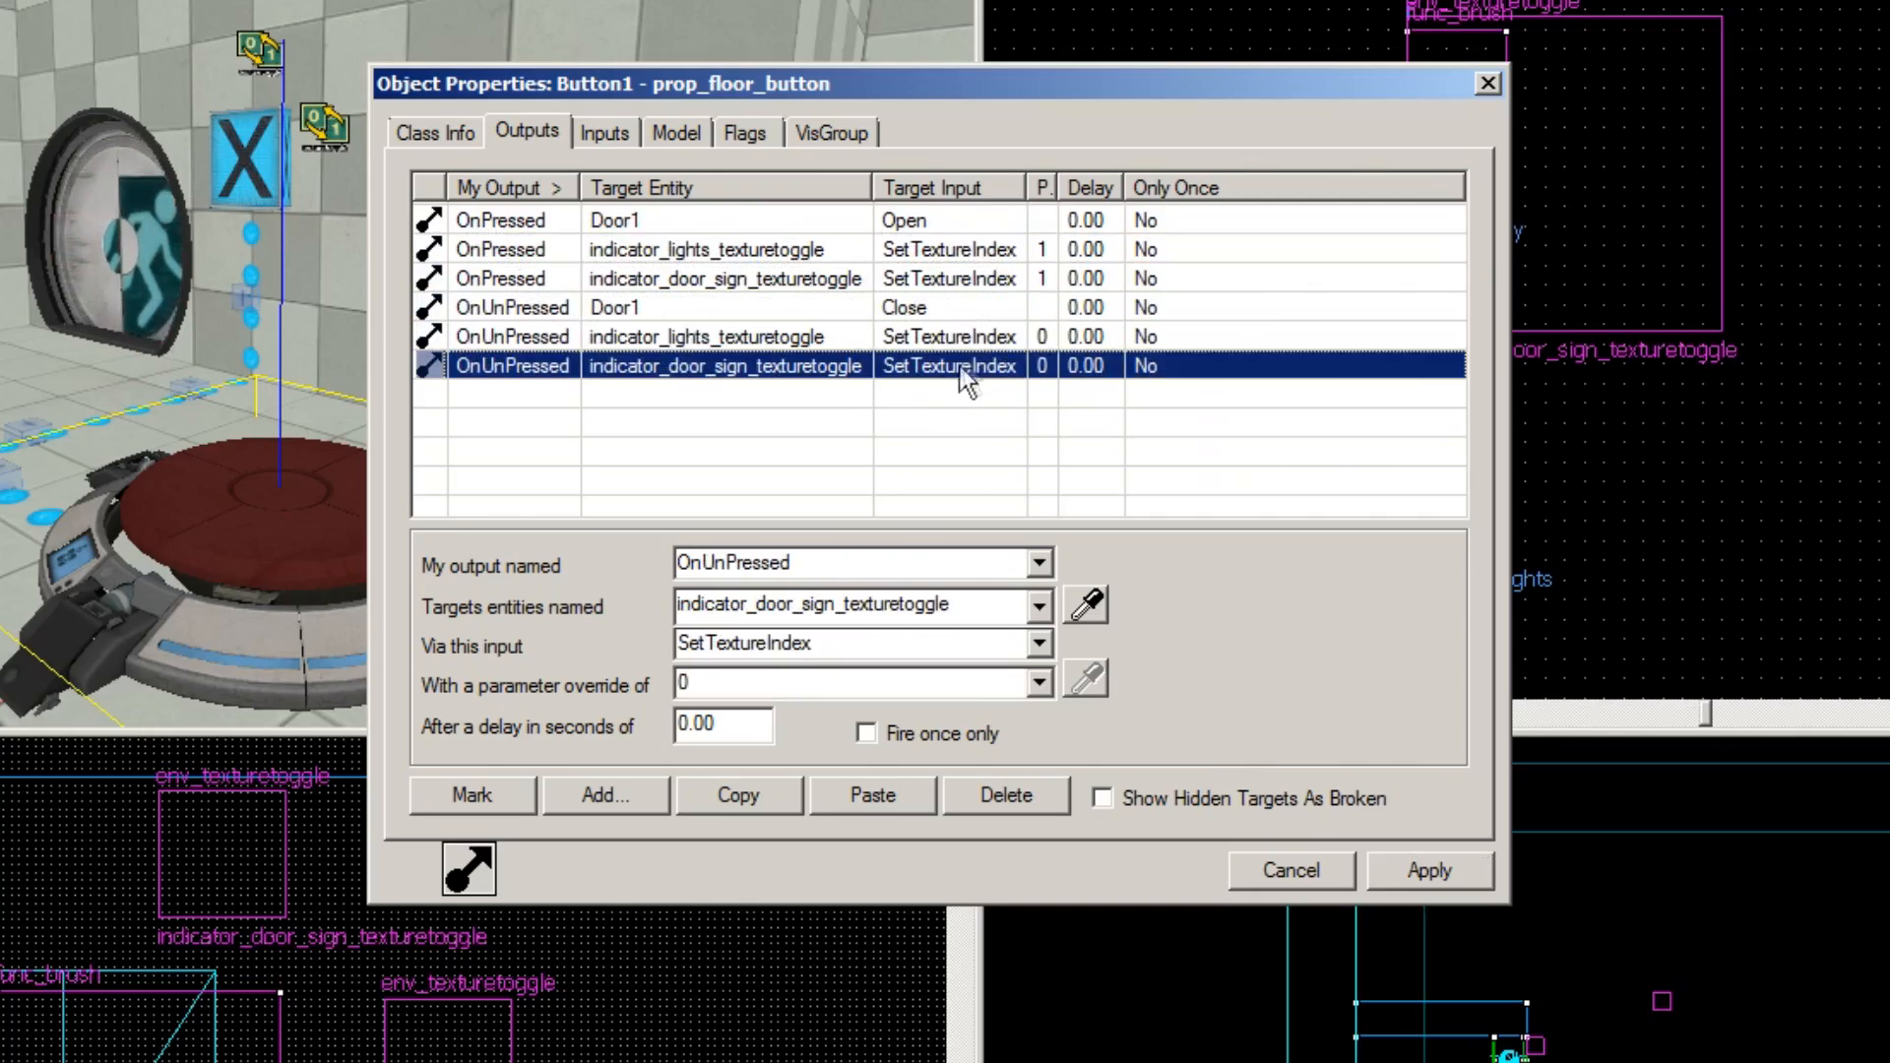
# Step: Close the floor button's properties and look around the door and its sign in the 3D view
pyautogui.click(1490, 88)
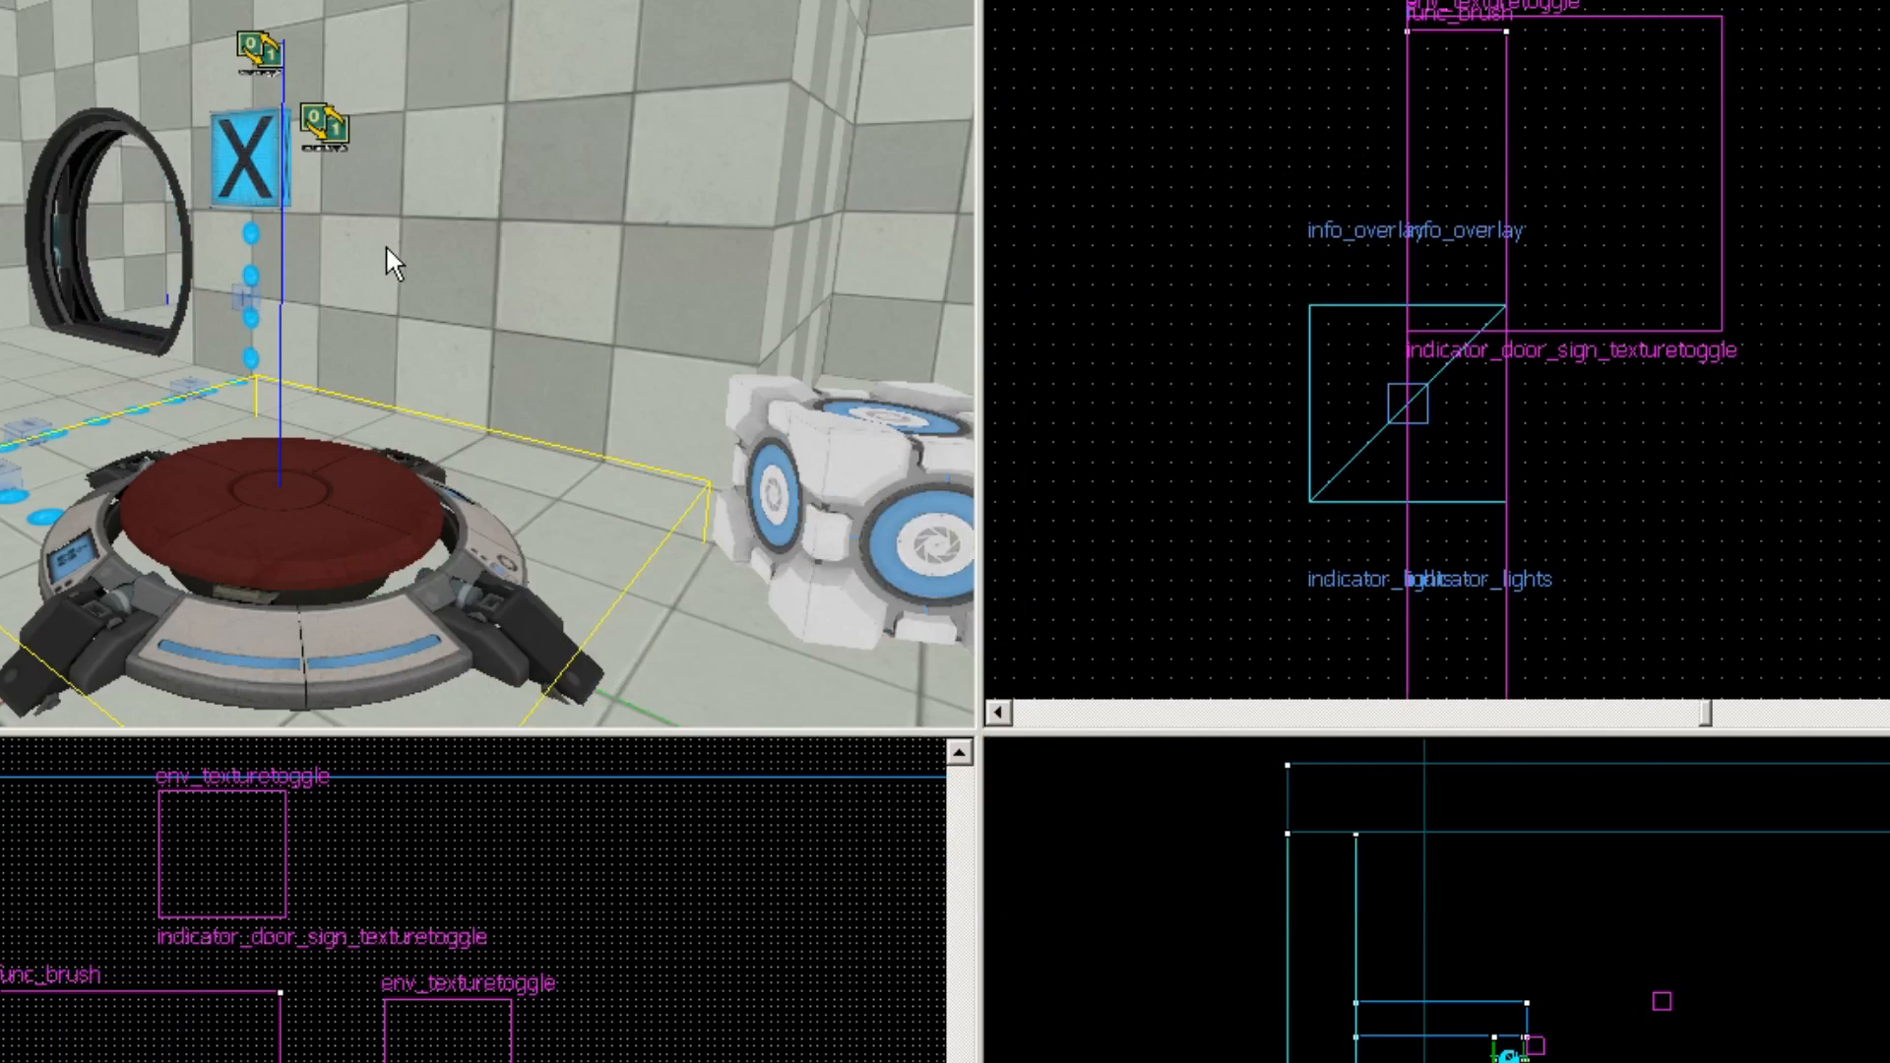
pyautogui.press('a')
pyautogui.press('d')
pyautogui.click(362, 251)
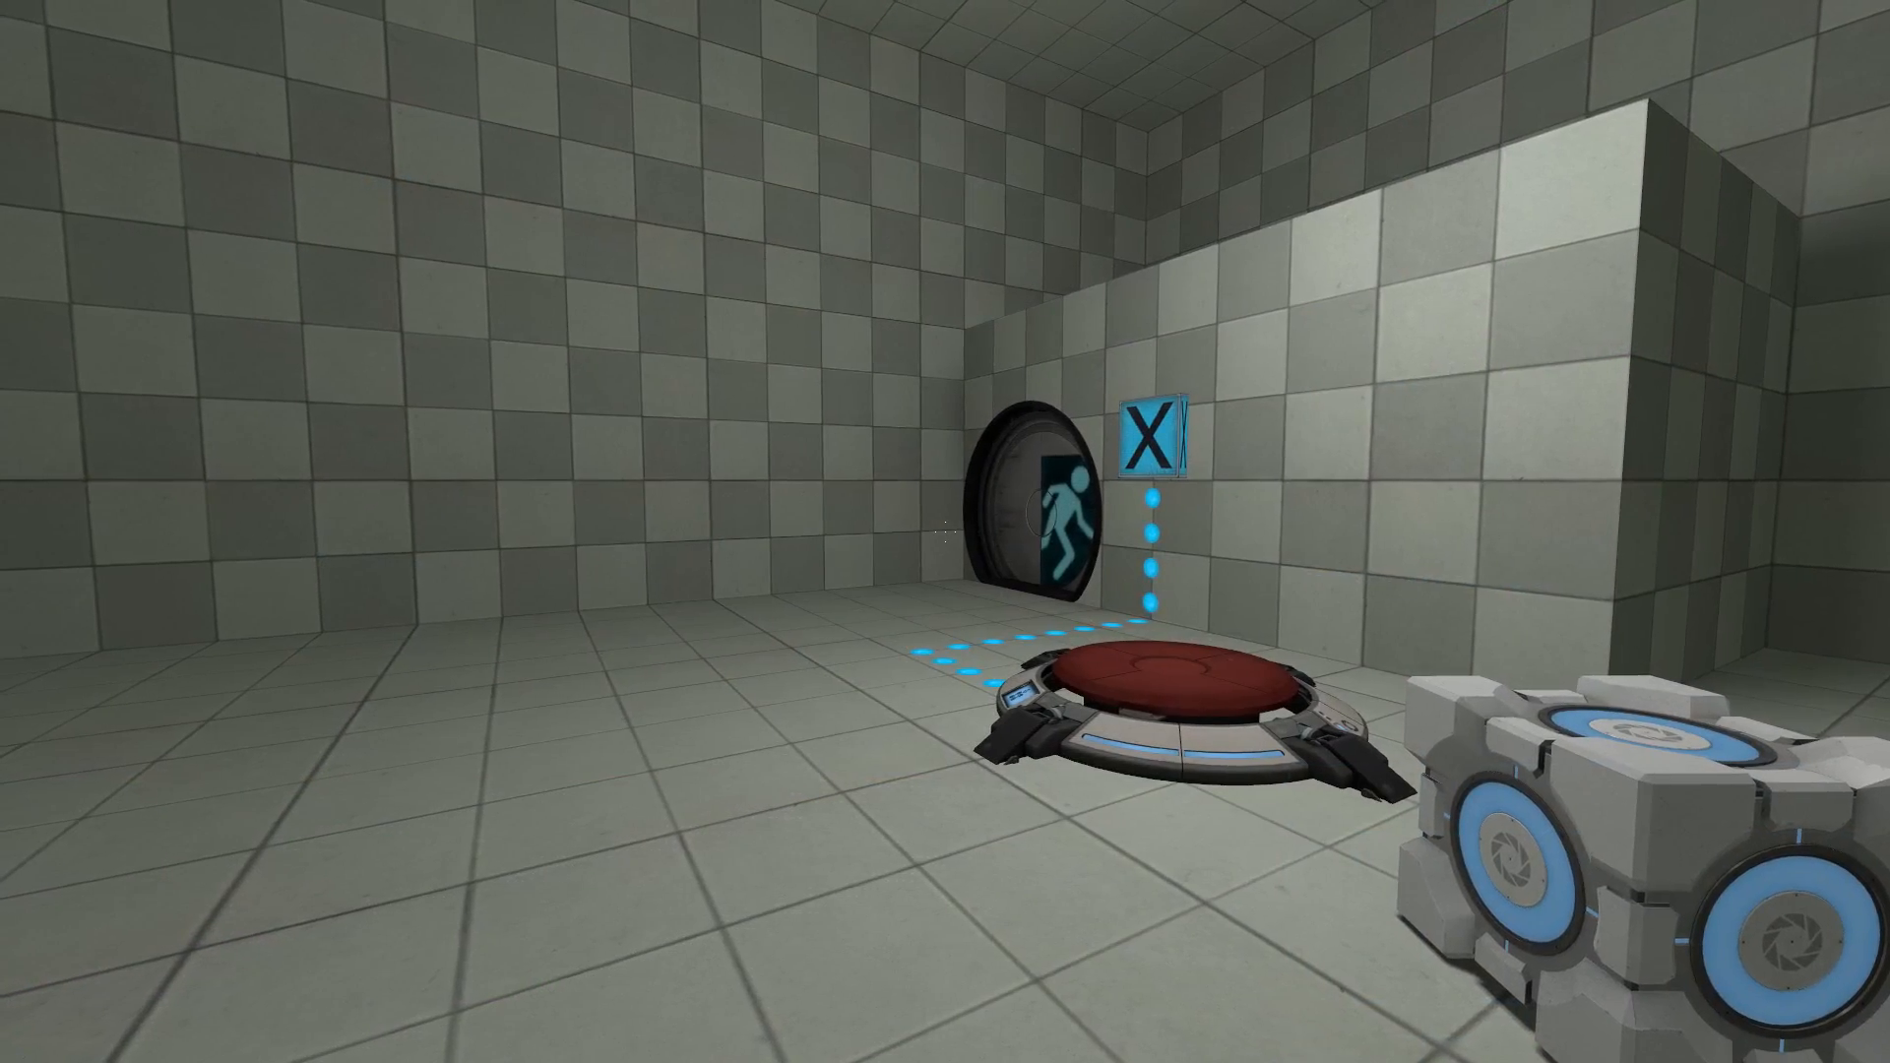
# Step: Test the map in game by standing on the floor button and placing the cube on it to trigger the door, lights and sign
pyautogui.press('w')
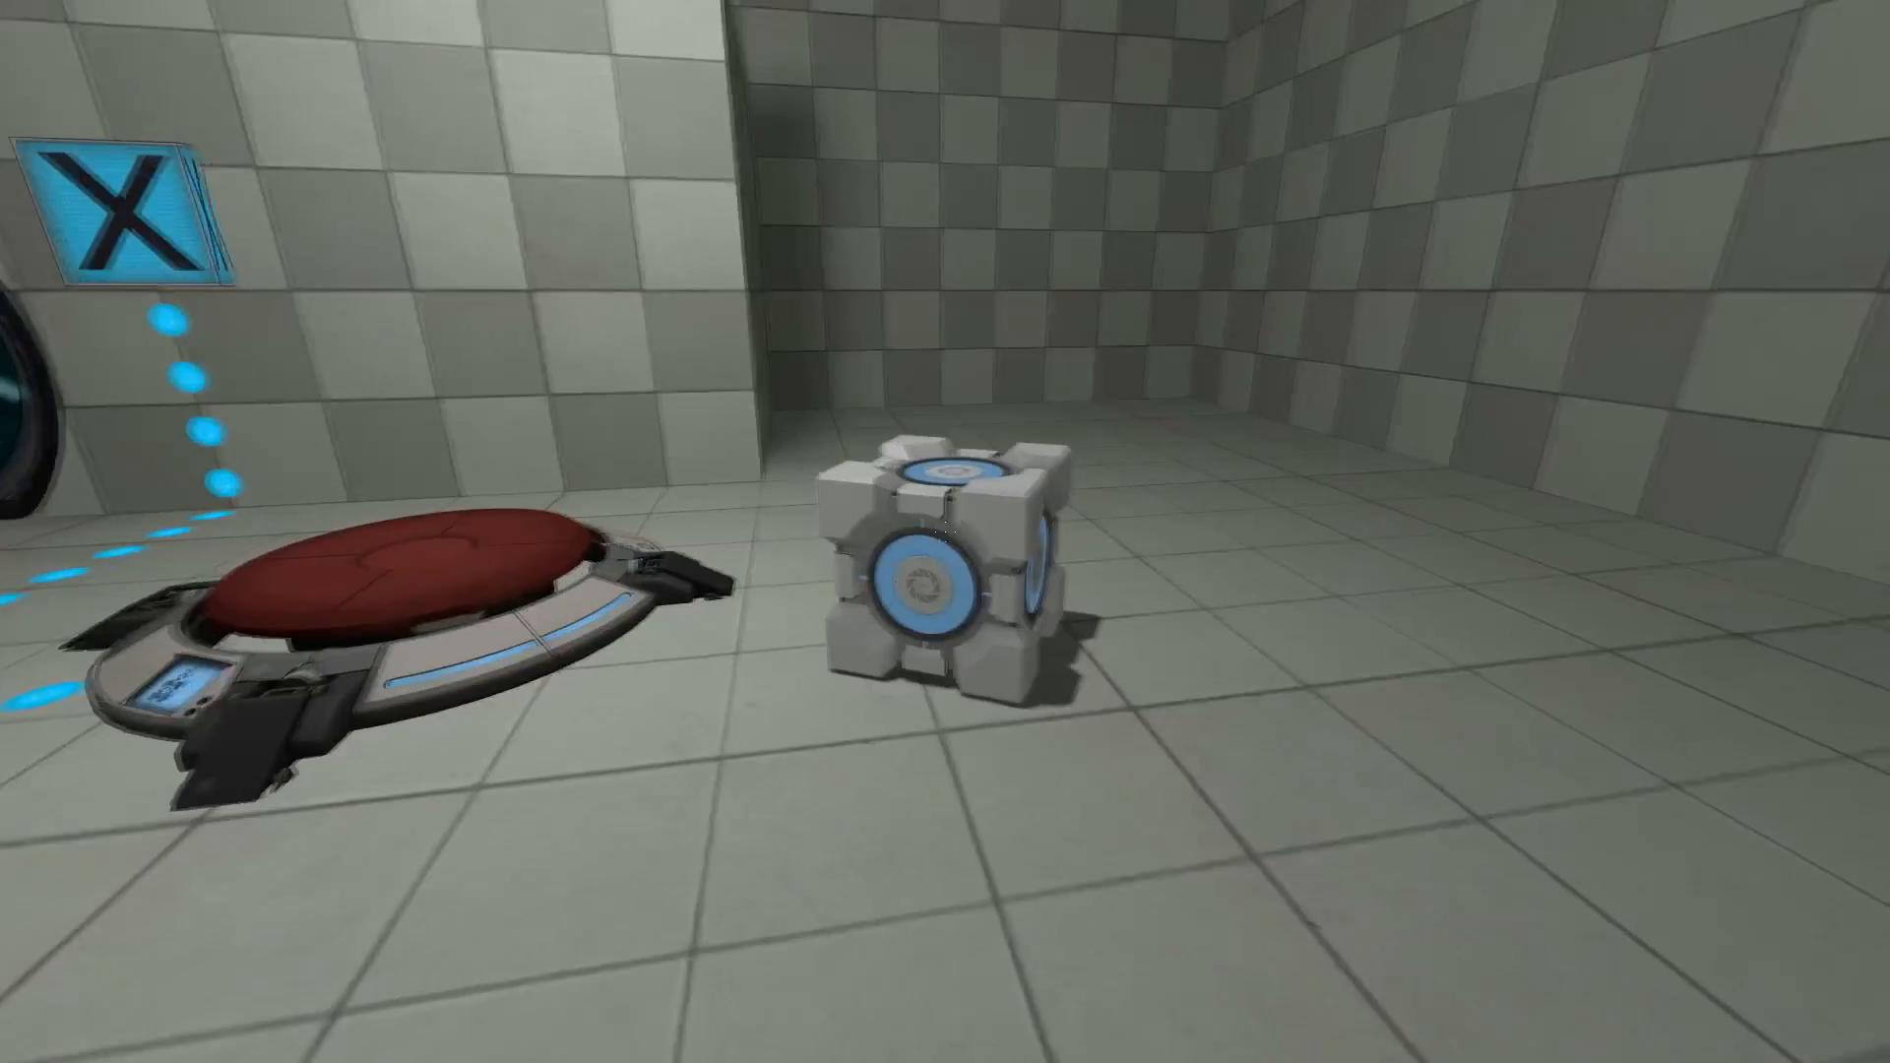
pyautogui.press('w')
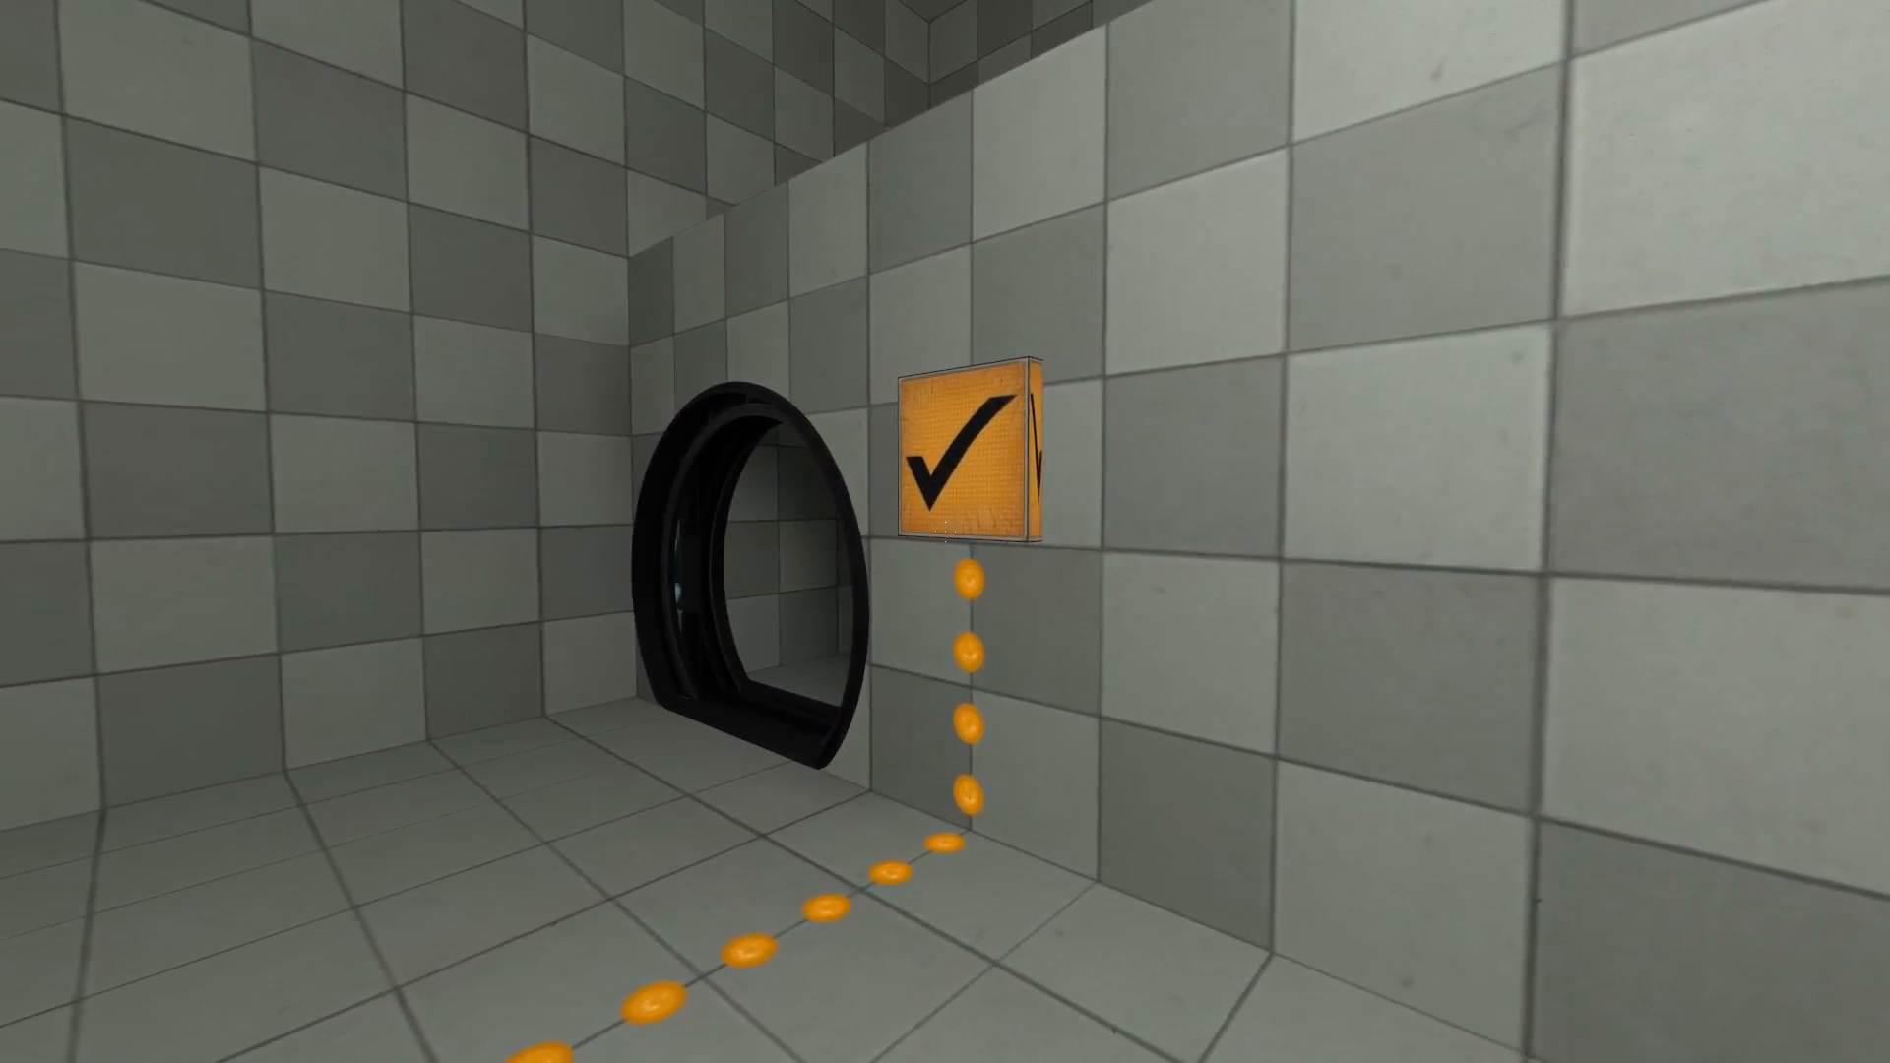
pyautogui.press('s')
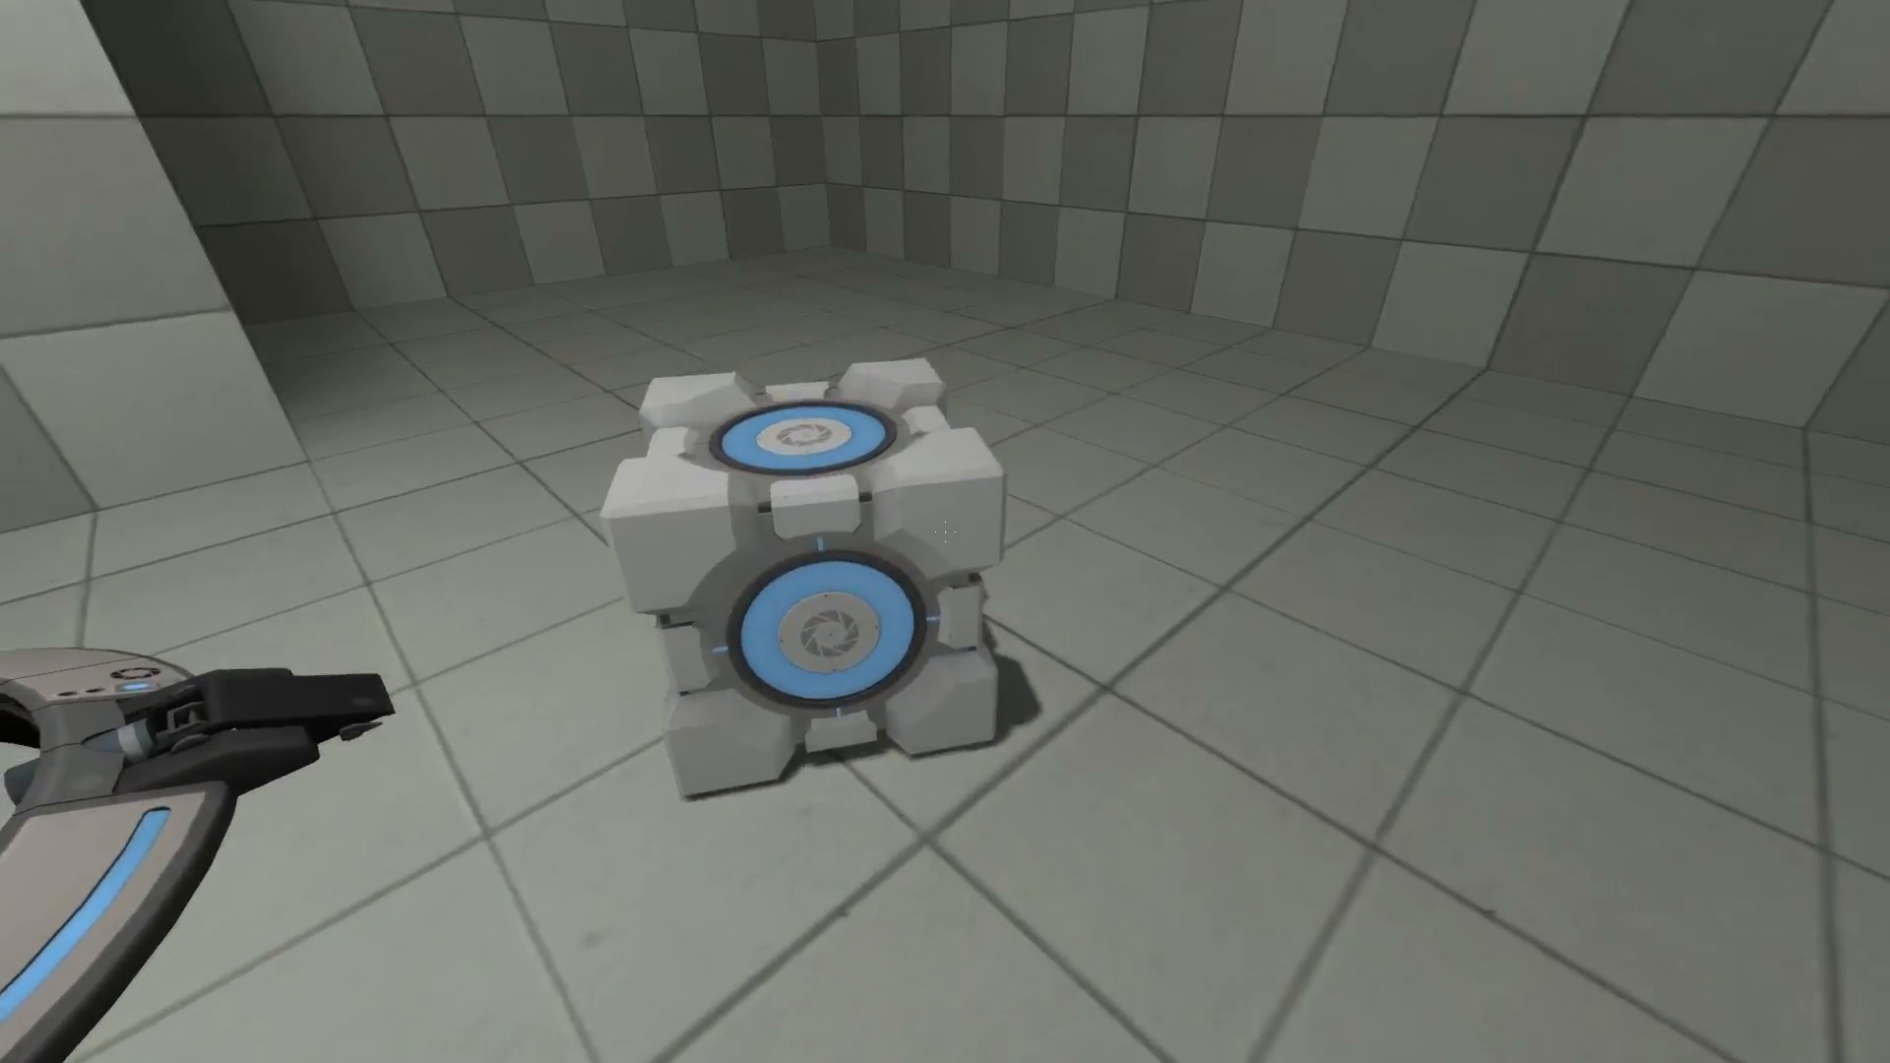
pyautogui.press('e')
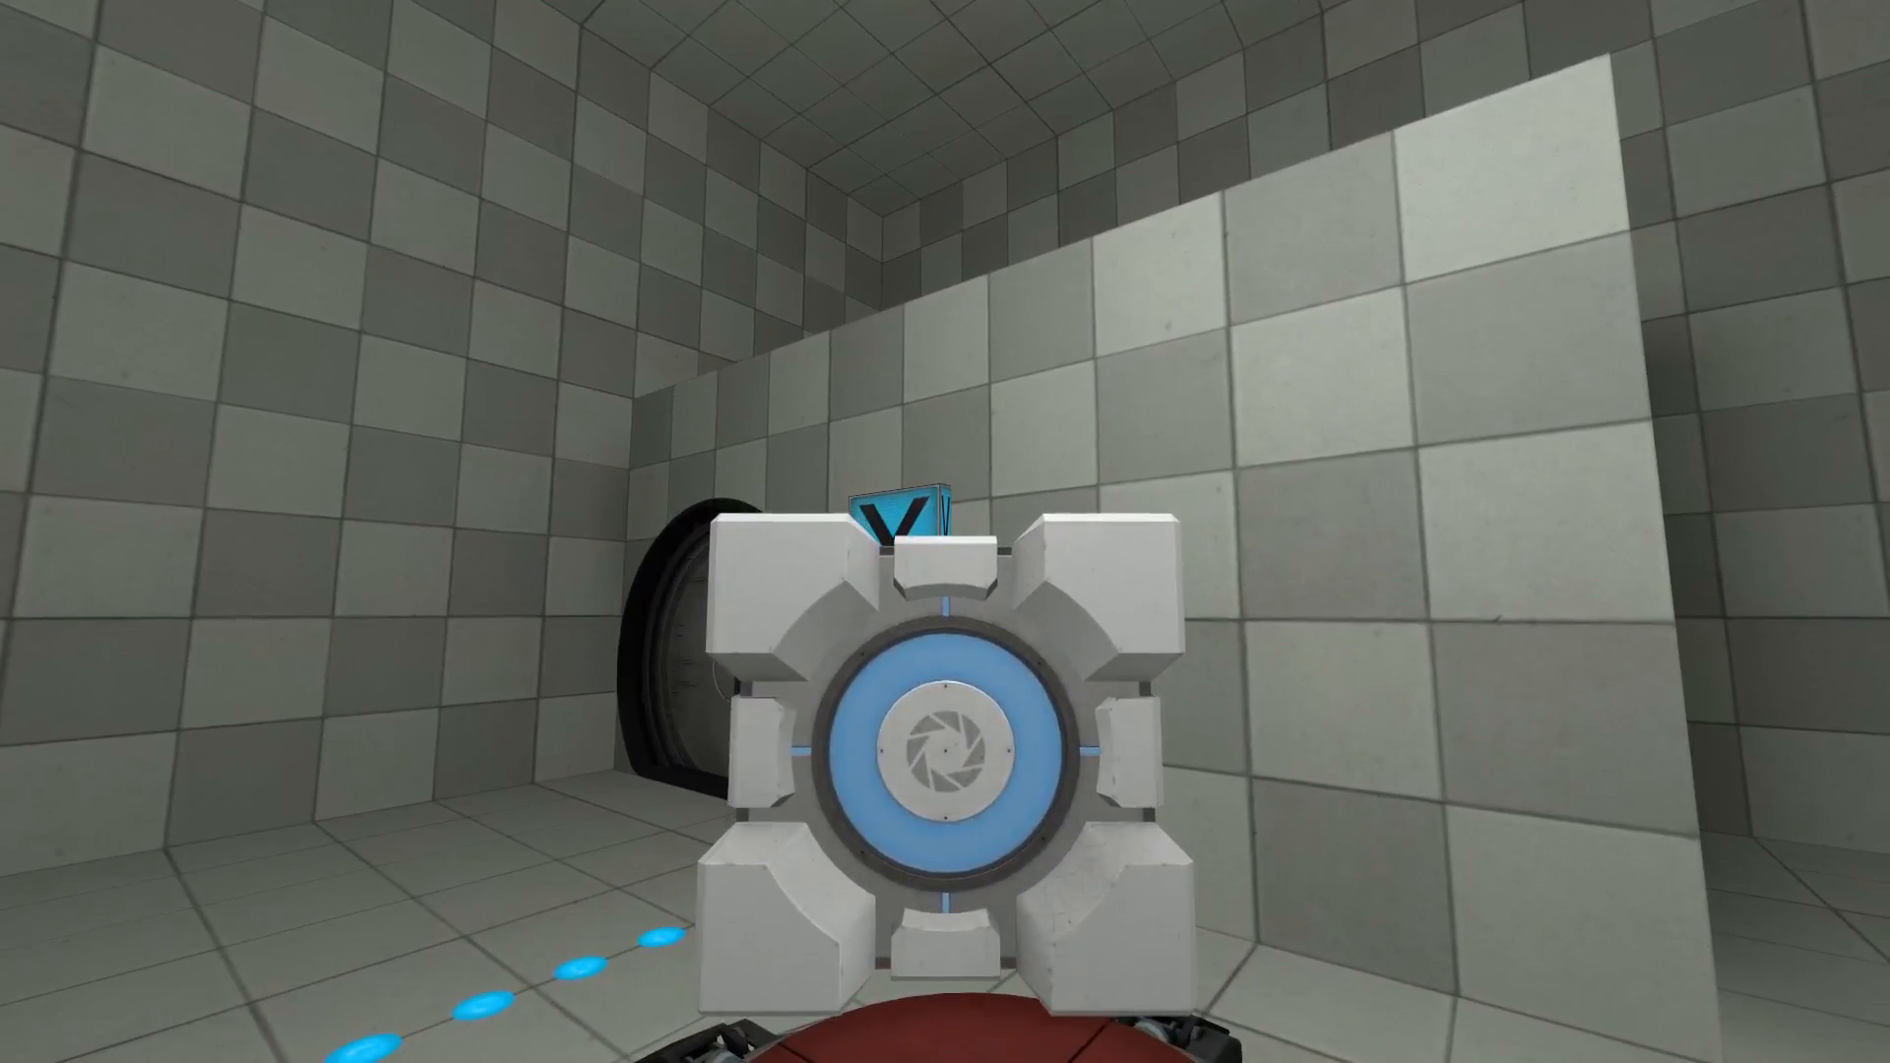
pyautogui.press('e')
pyautogui.press('s')
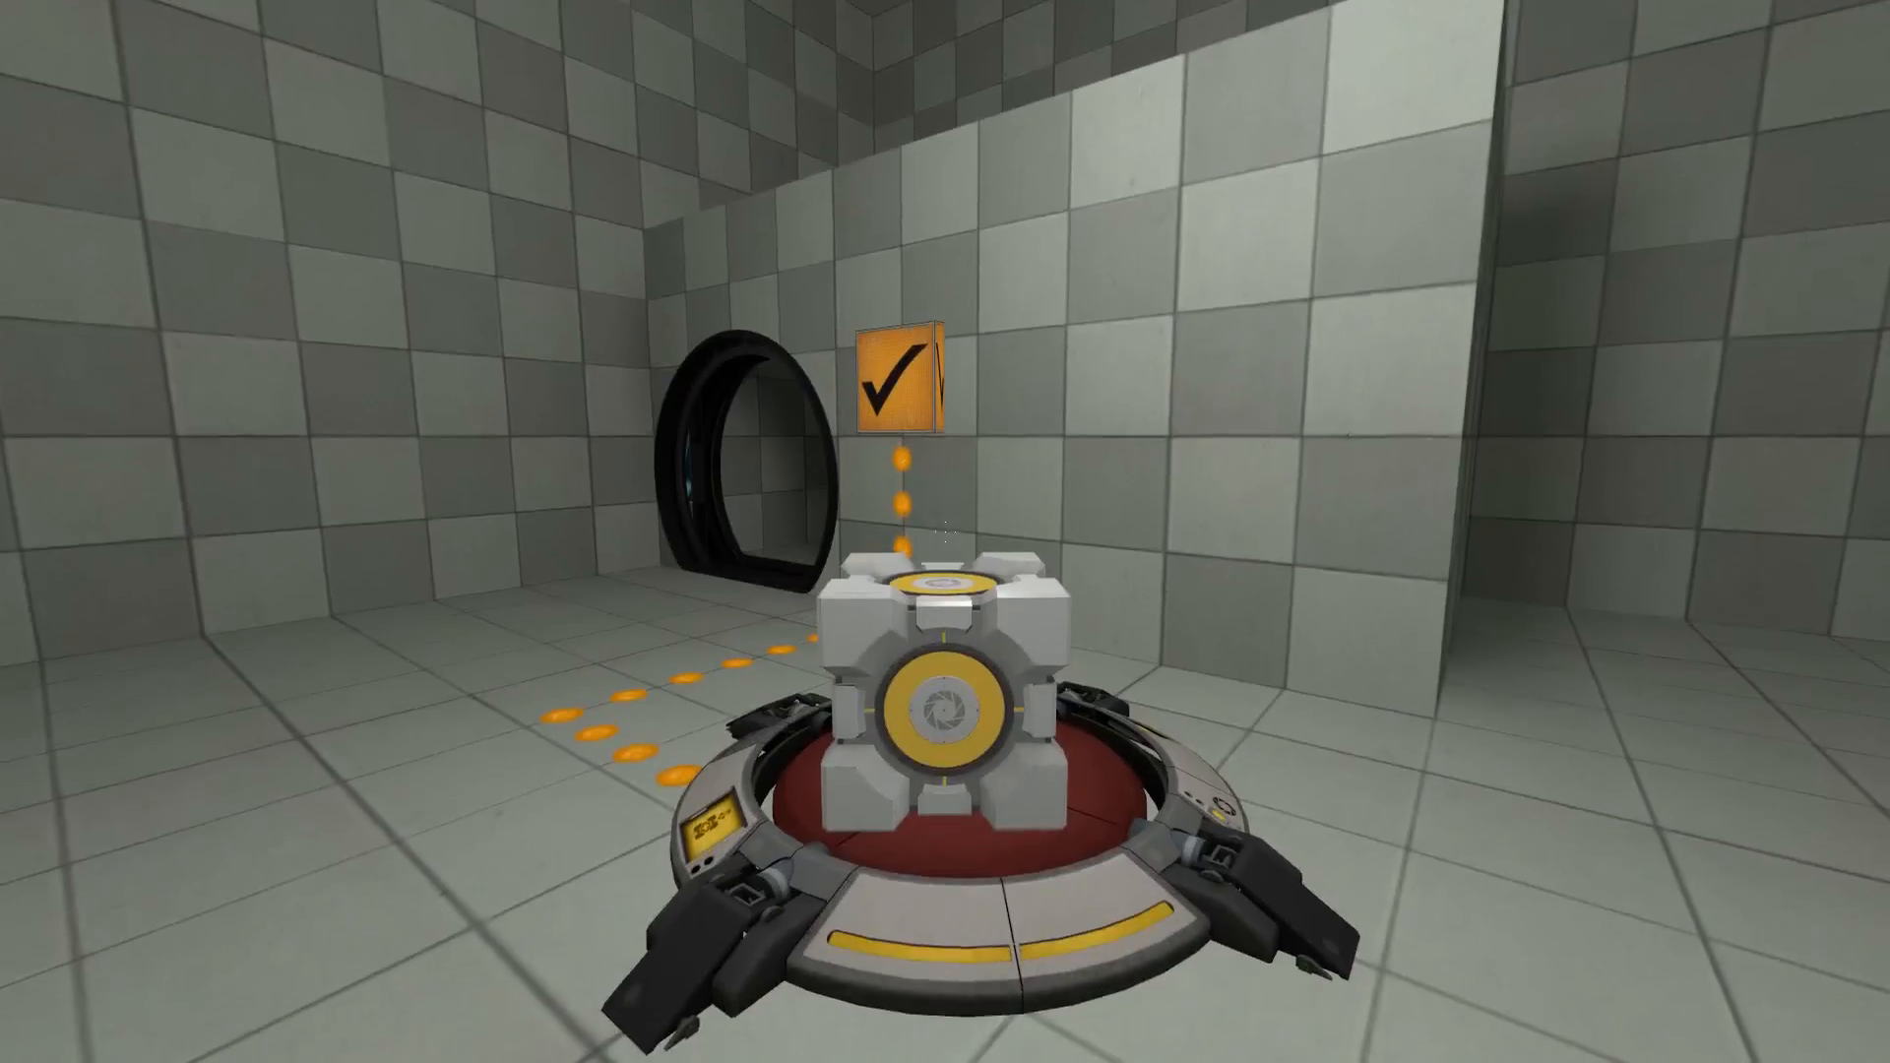
# Step: Examine the triggered door sign's front, side and underside faces up close in the running game, and return to the cube on the button
pyautogui.press('w')
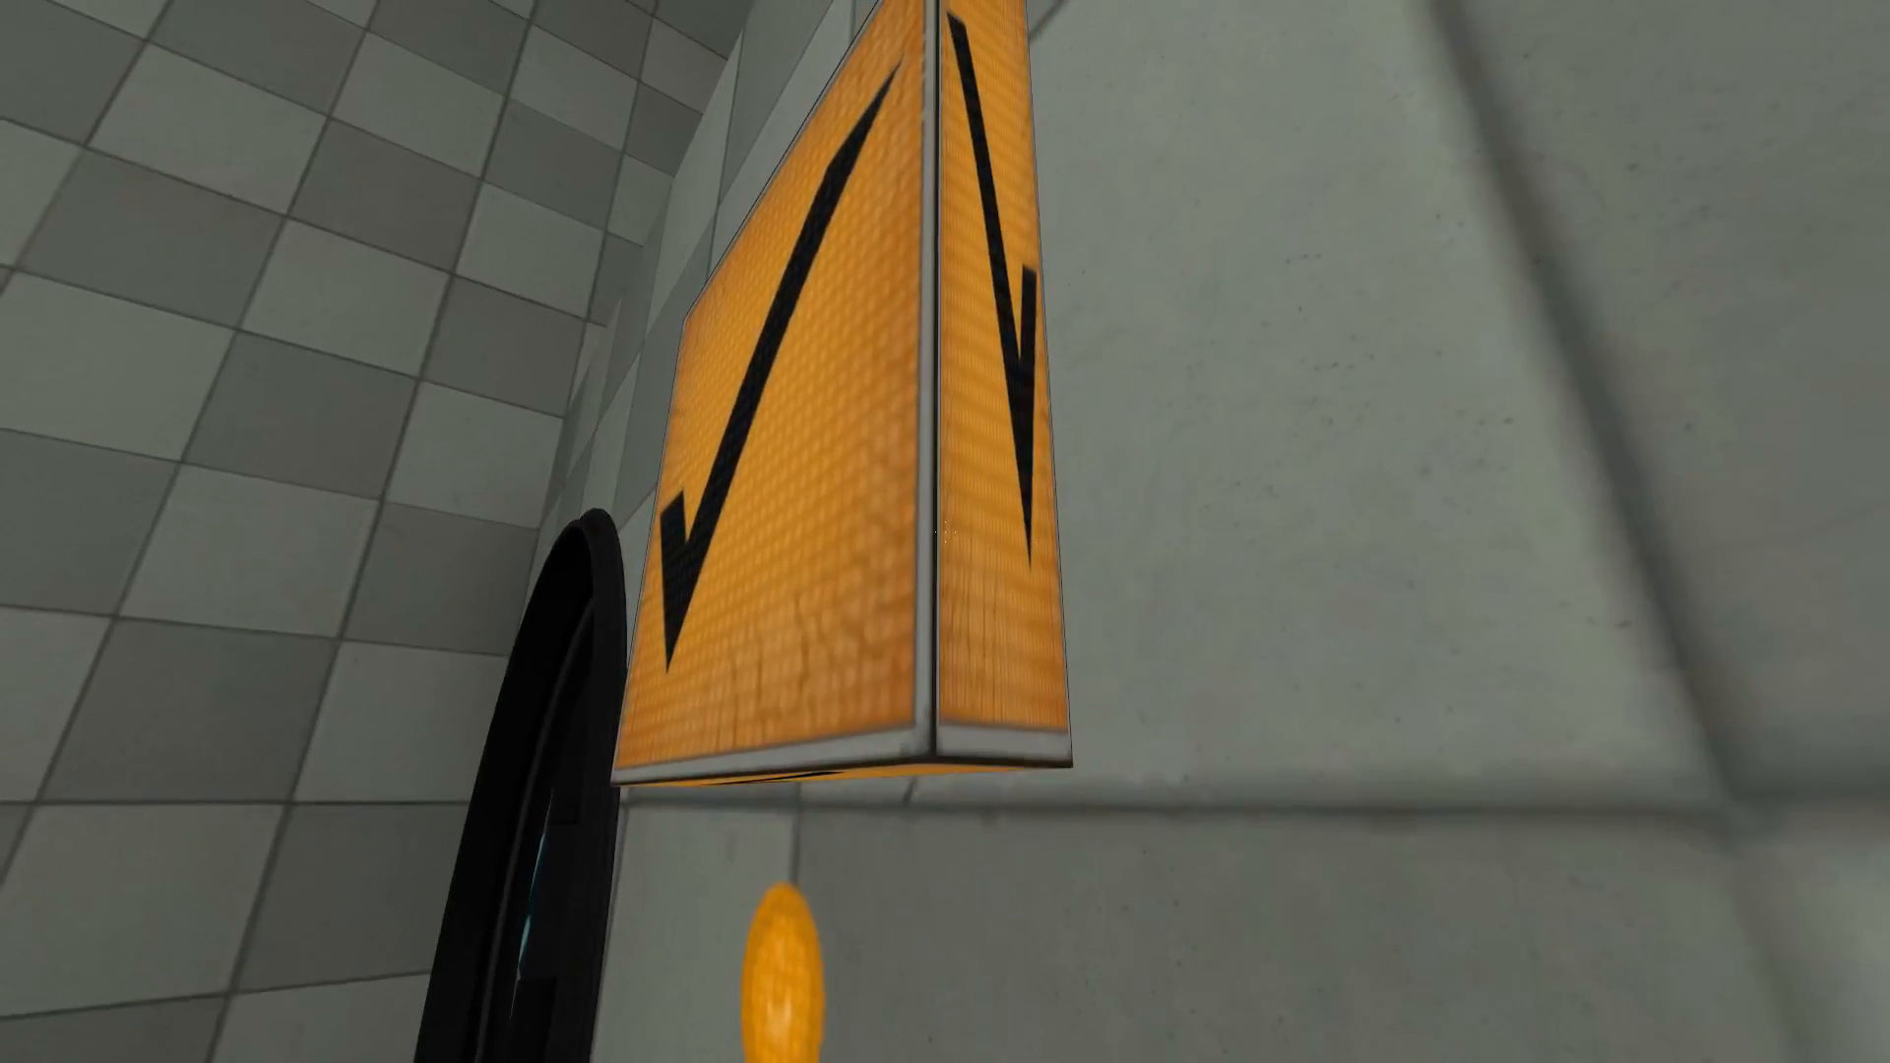
pyautogui.press('a')
pyautogui.press('a')
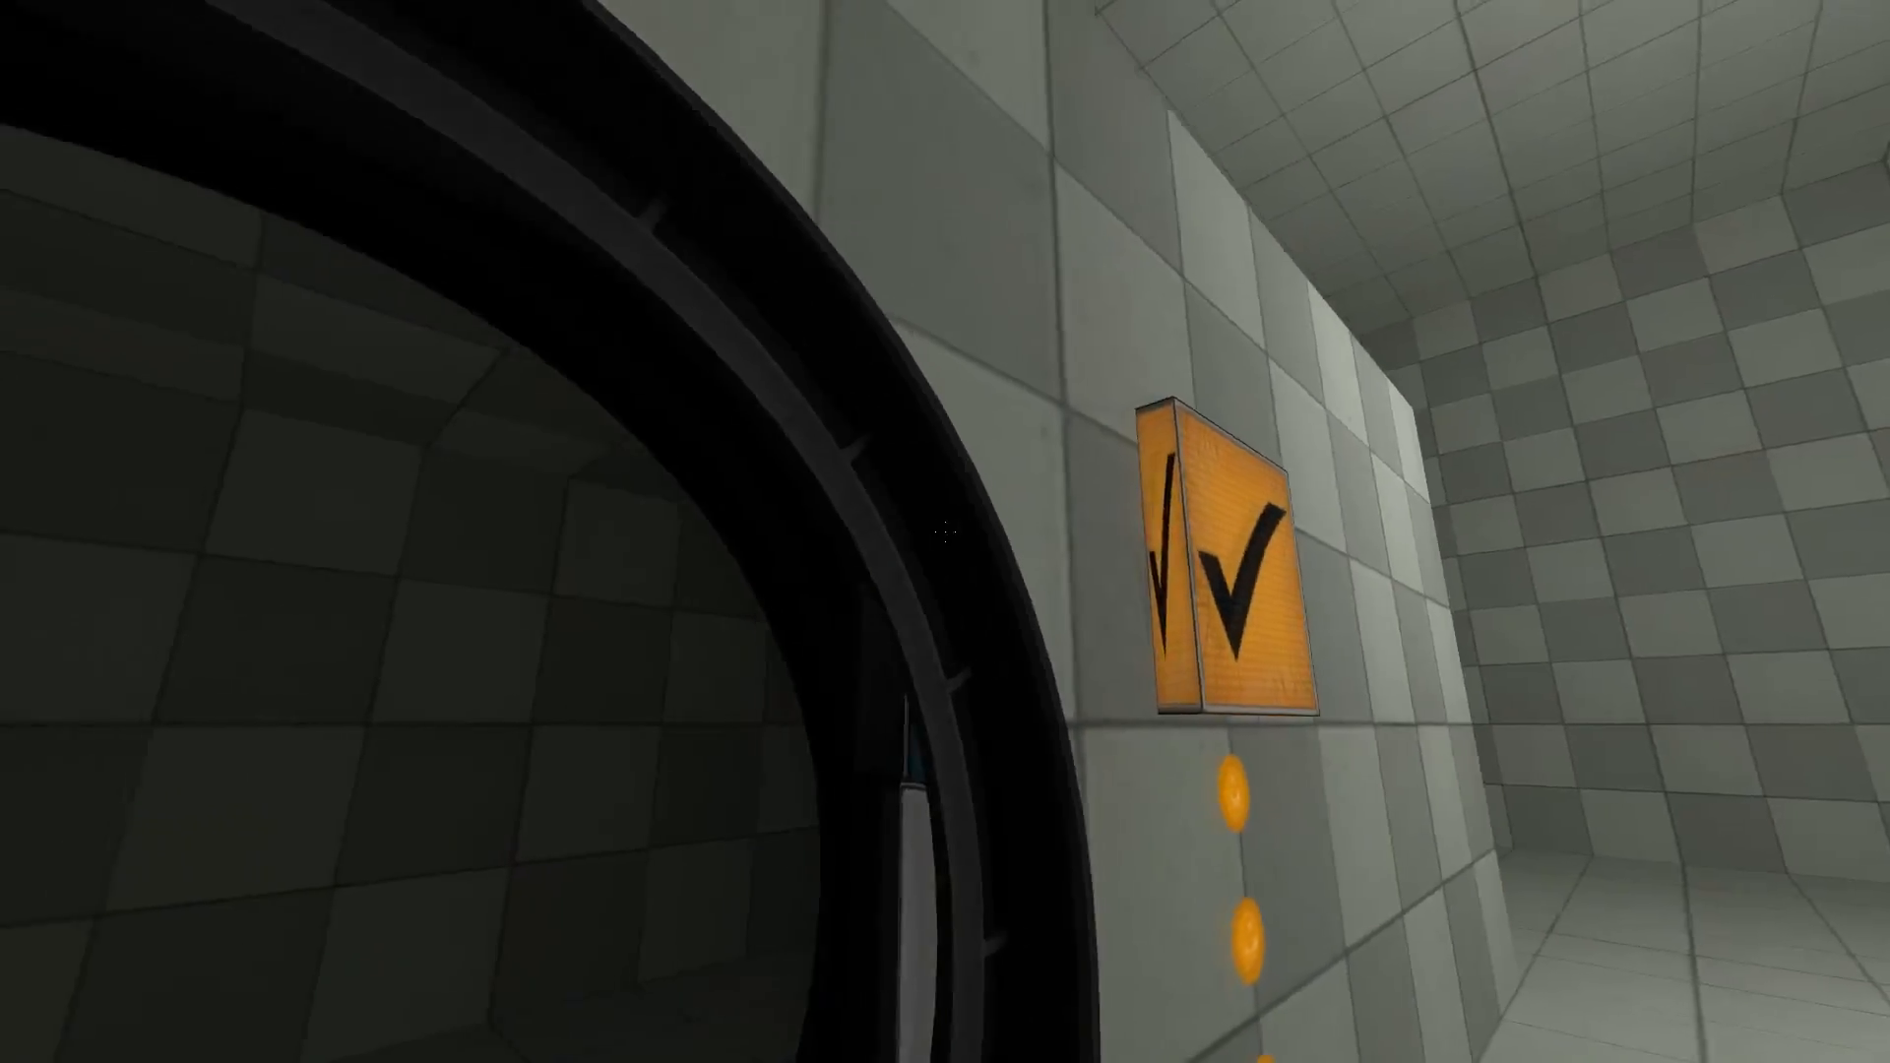
pyautogui.press('d')
pyautogui.press('w')
pyautogui.press('d')
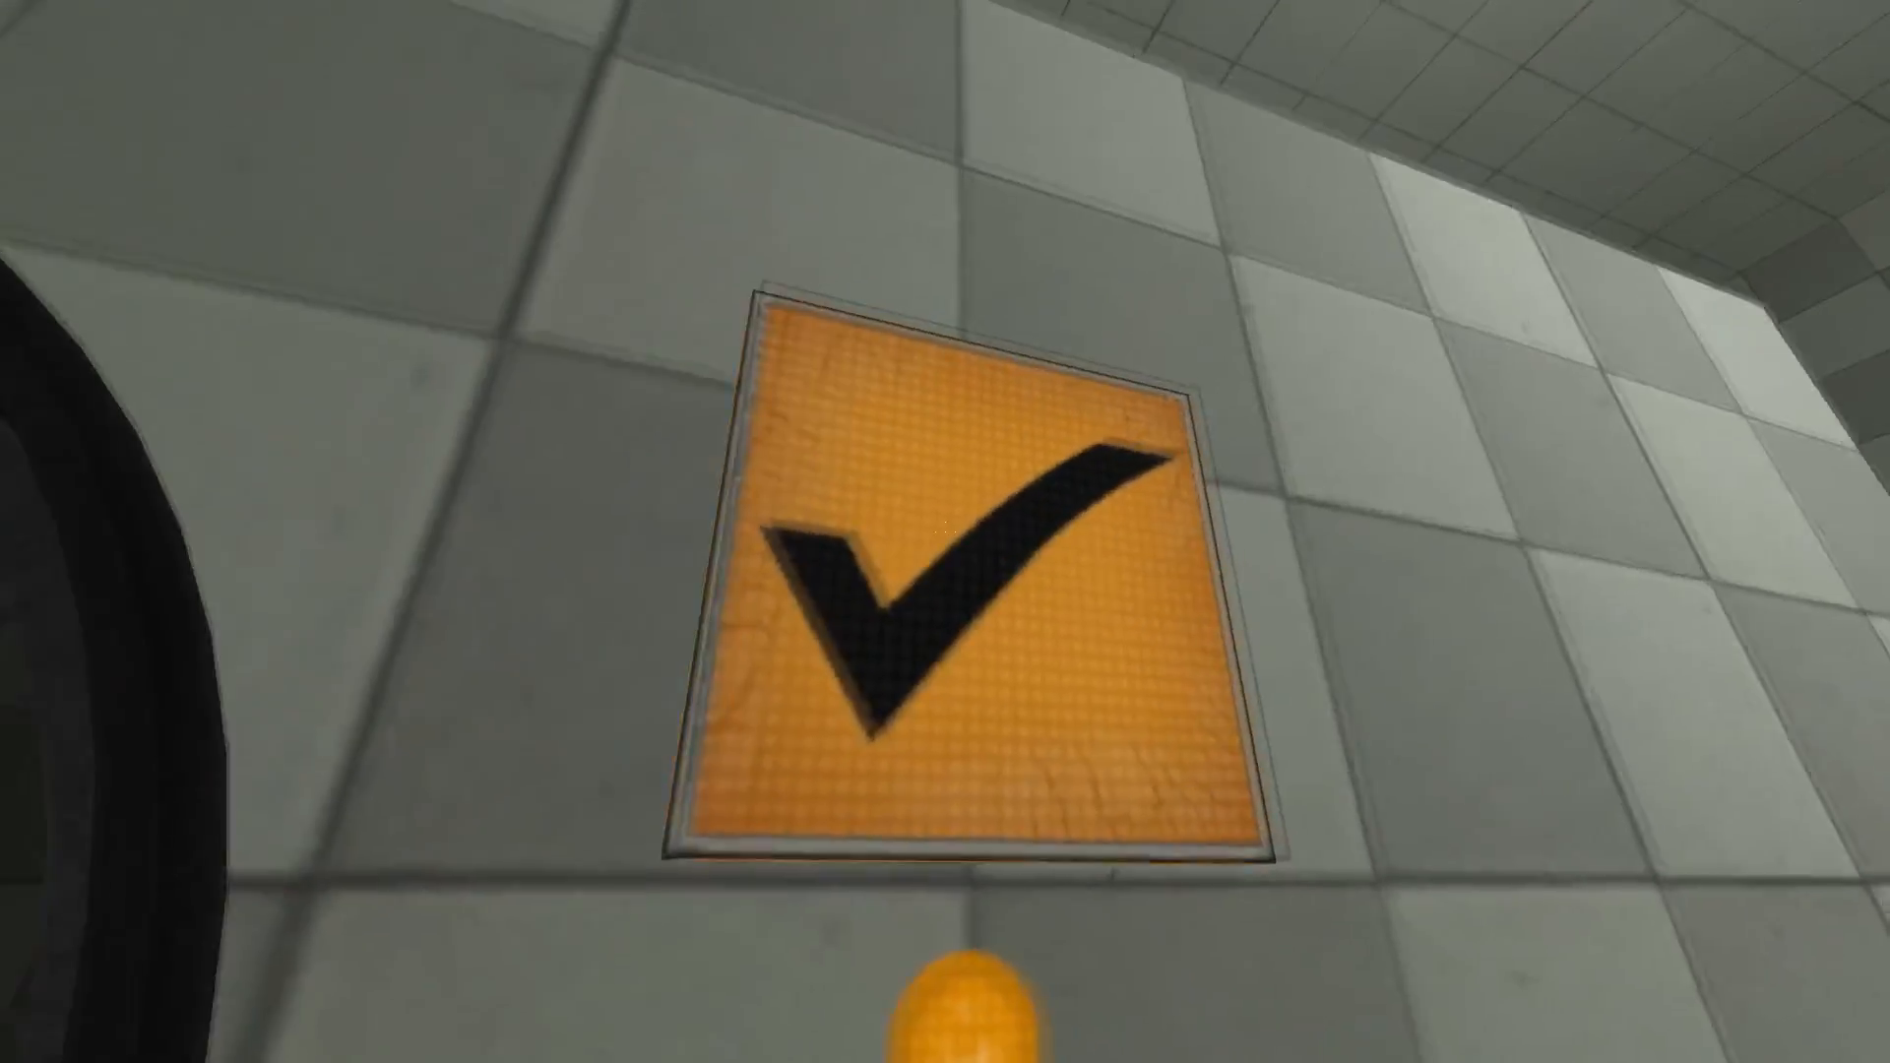
pyautogui.press('s')
pyautogui.press('w')
pyautogui.press('d')
pyautogui.press('d')
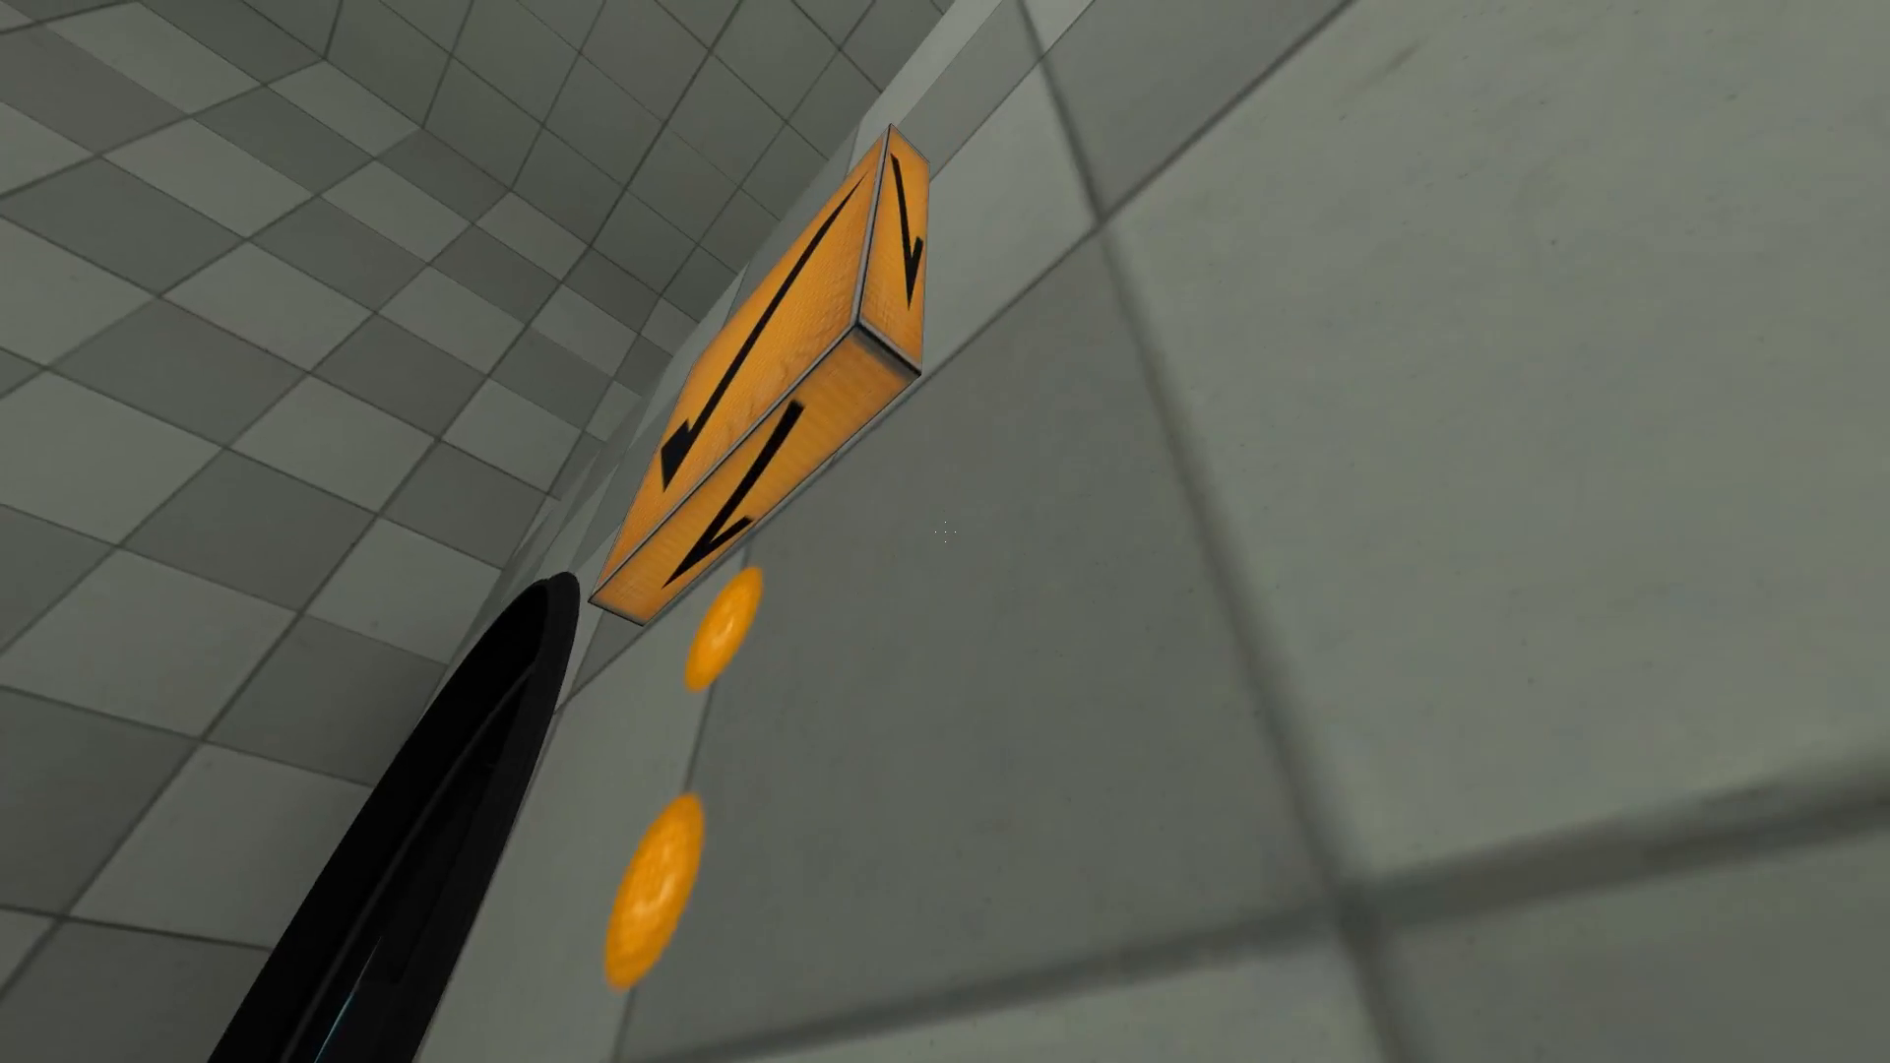
pyautogui.press('a')
pyautogui.press('d')
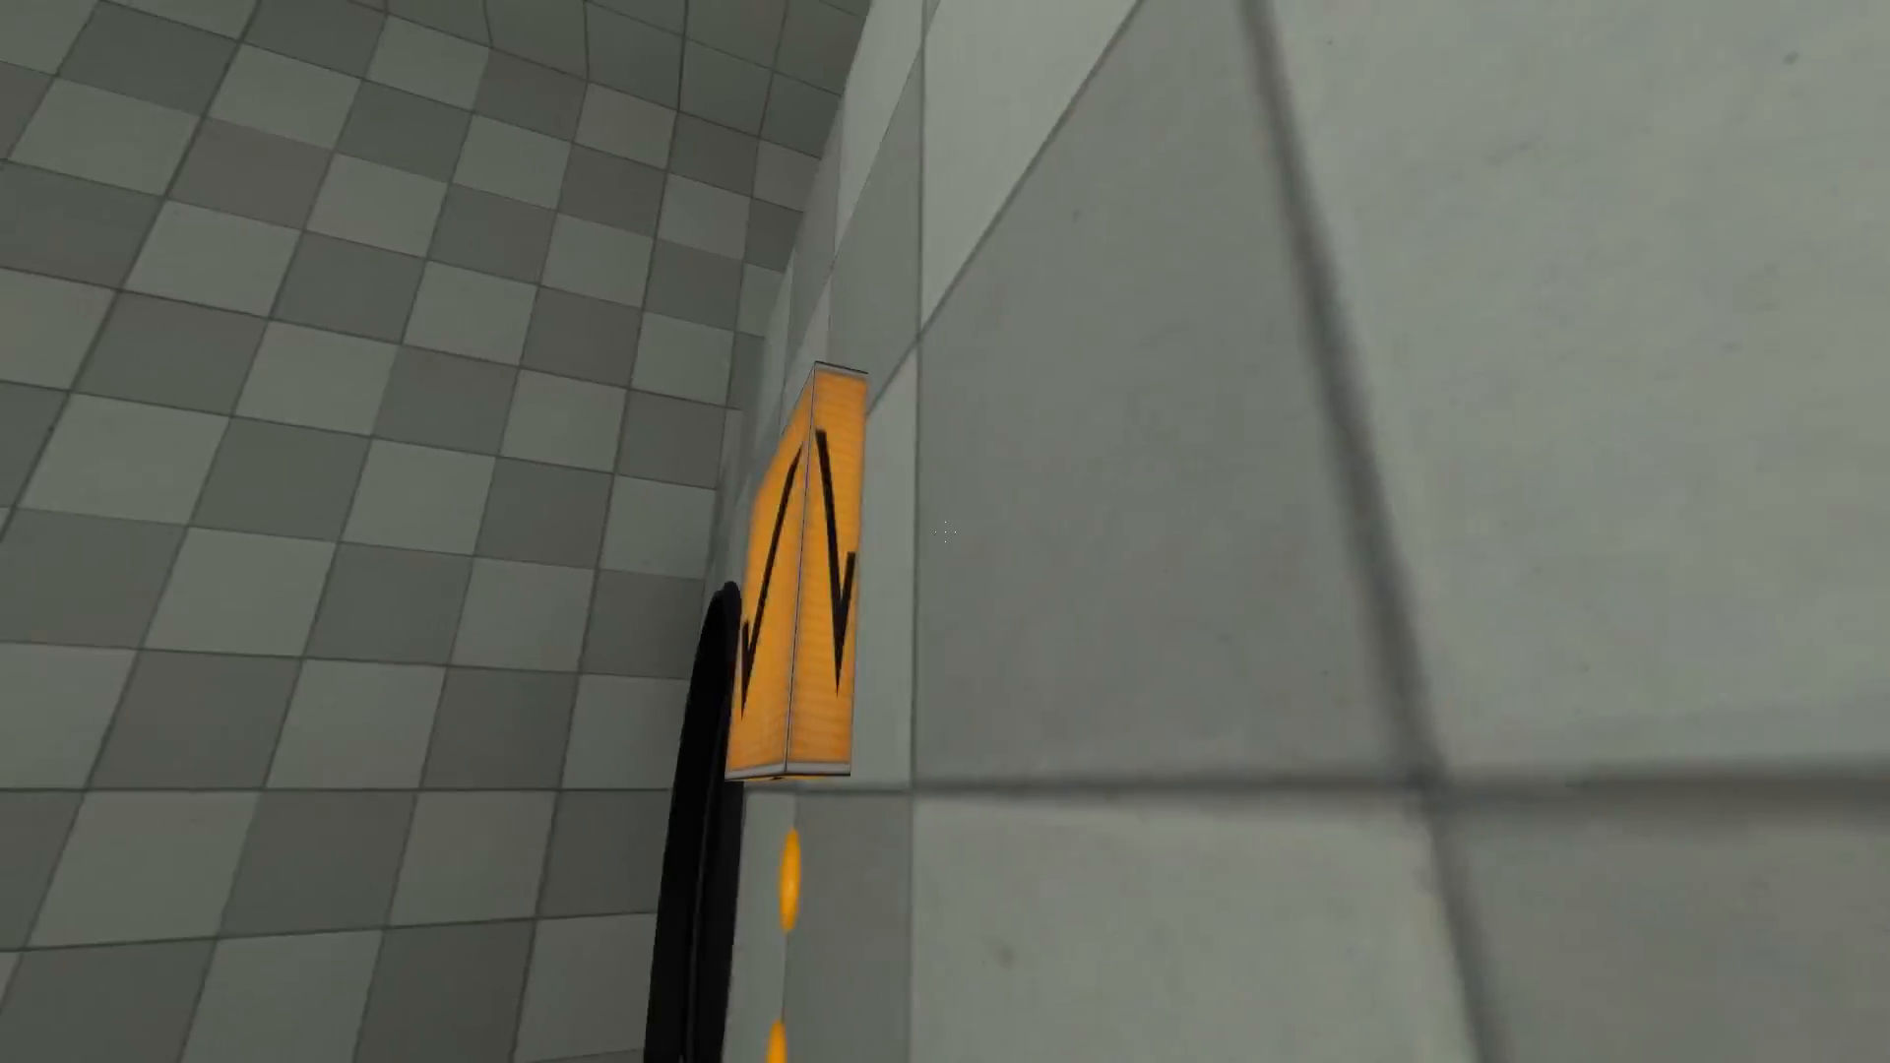
pyautogui.press('a')
pyautogui.press('a')
pyautogui.press('w')
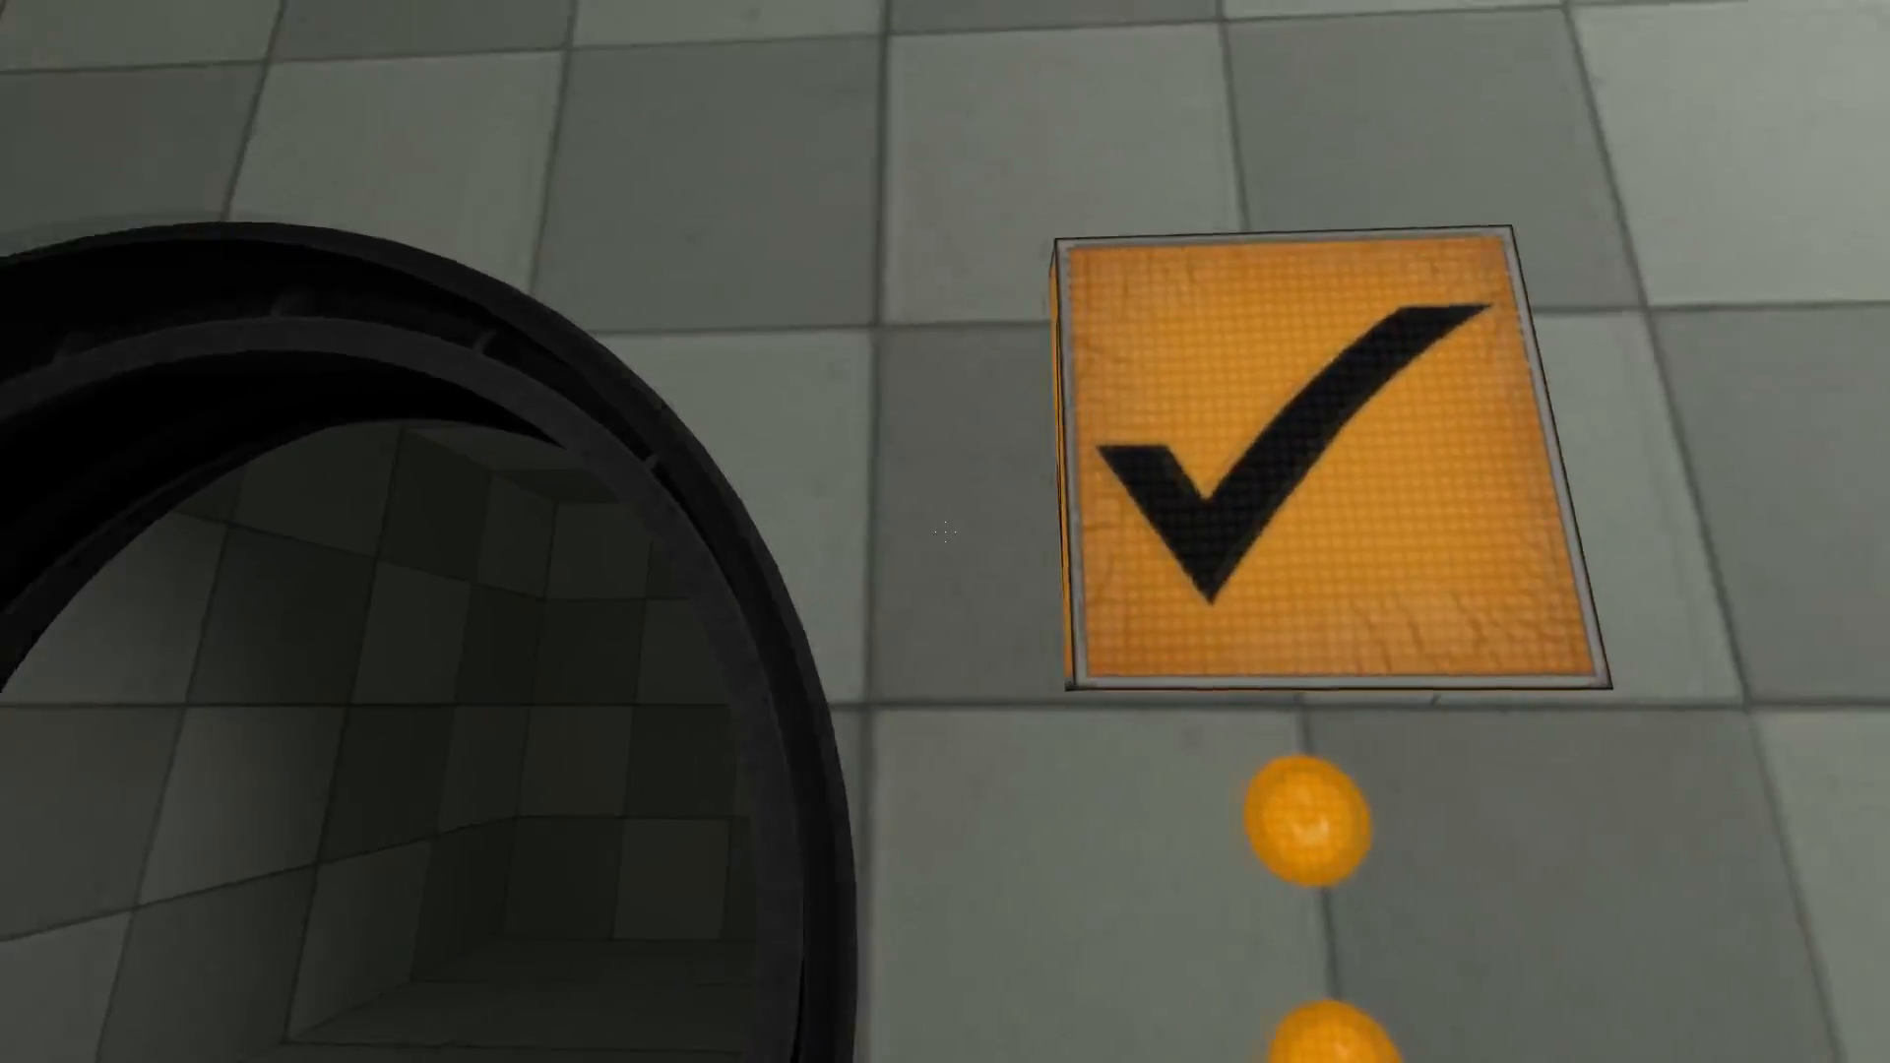
pyautogui.press('a')
pyautogui.press('d')
pyautogui.press('w')
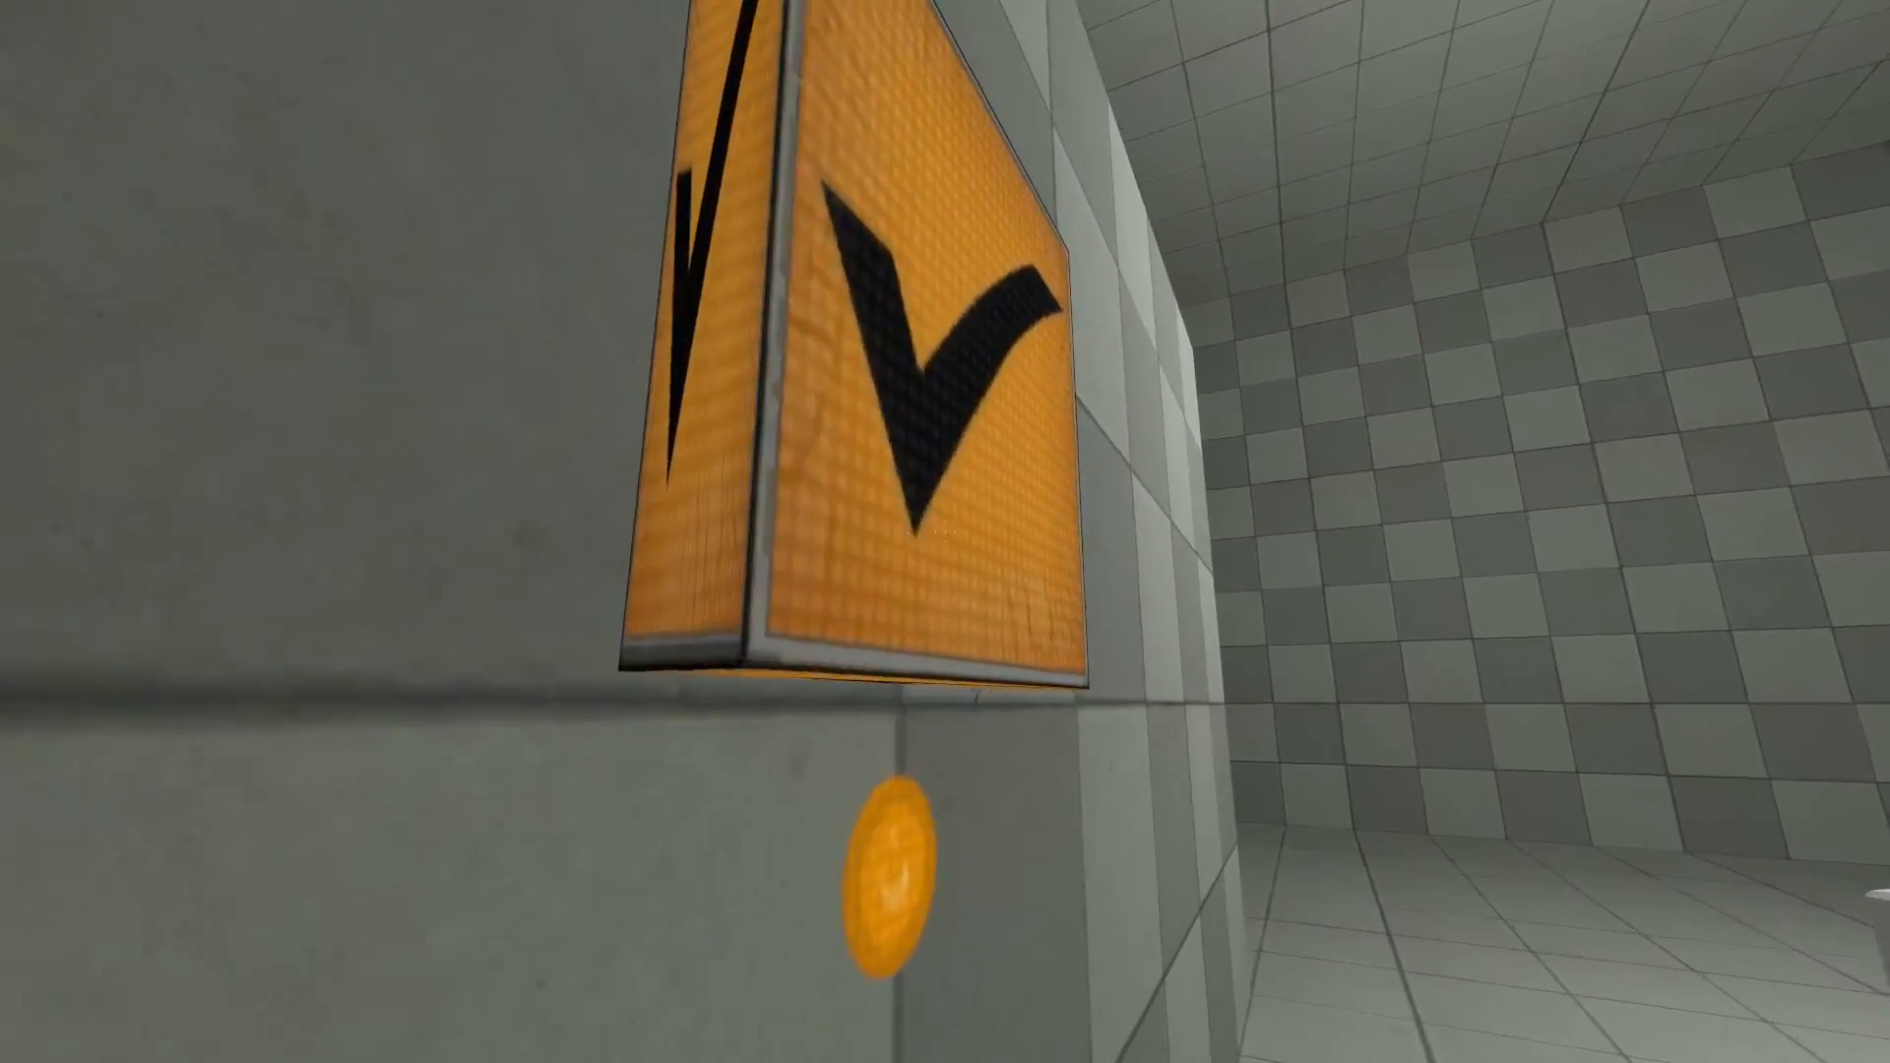
pyautogui.press('d')
pyautogui.press('s')
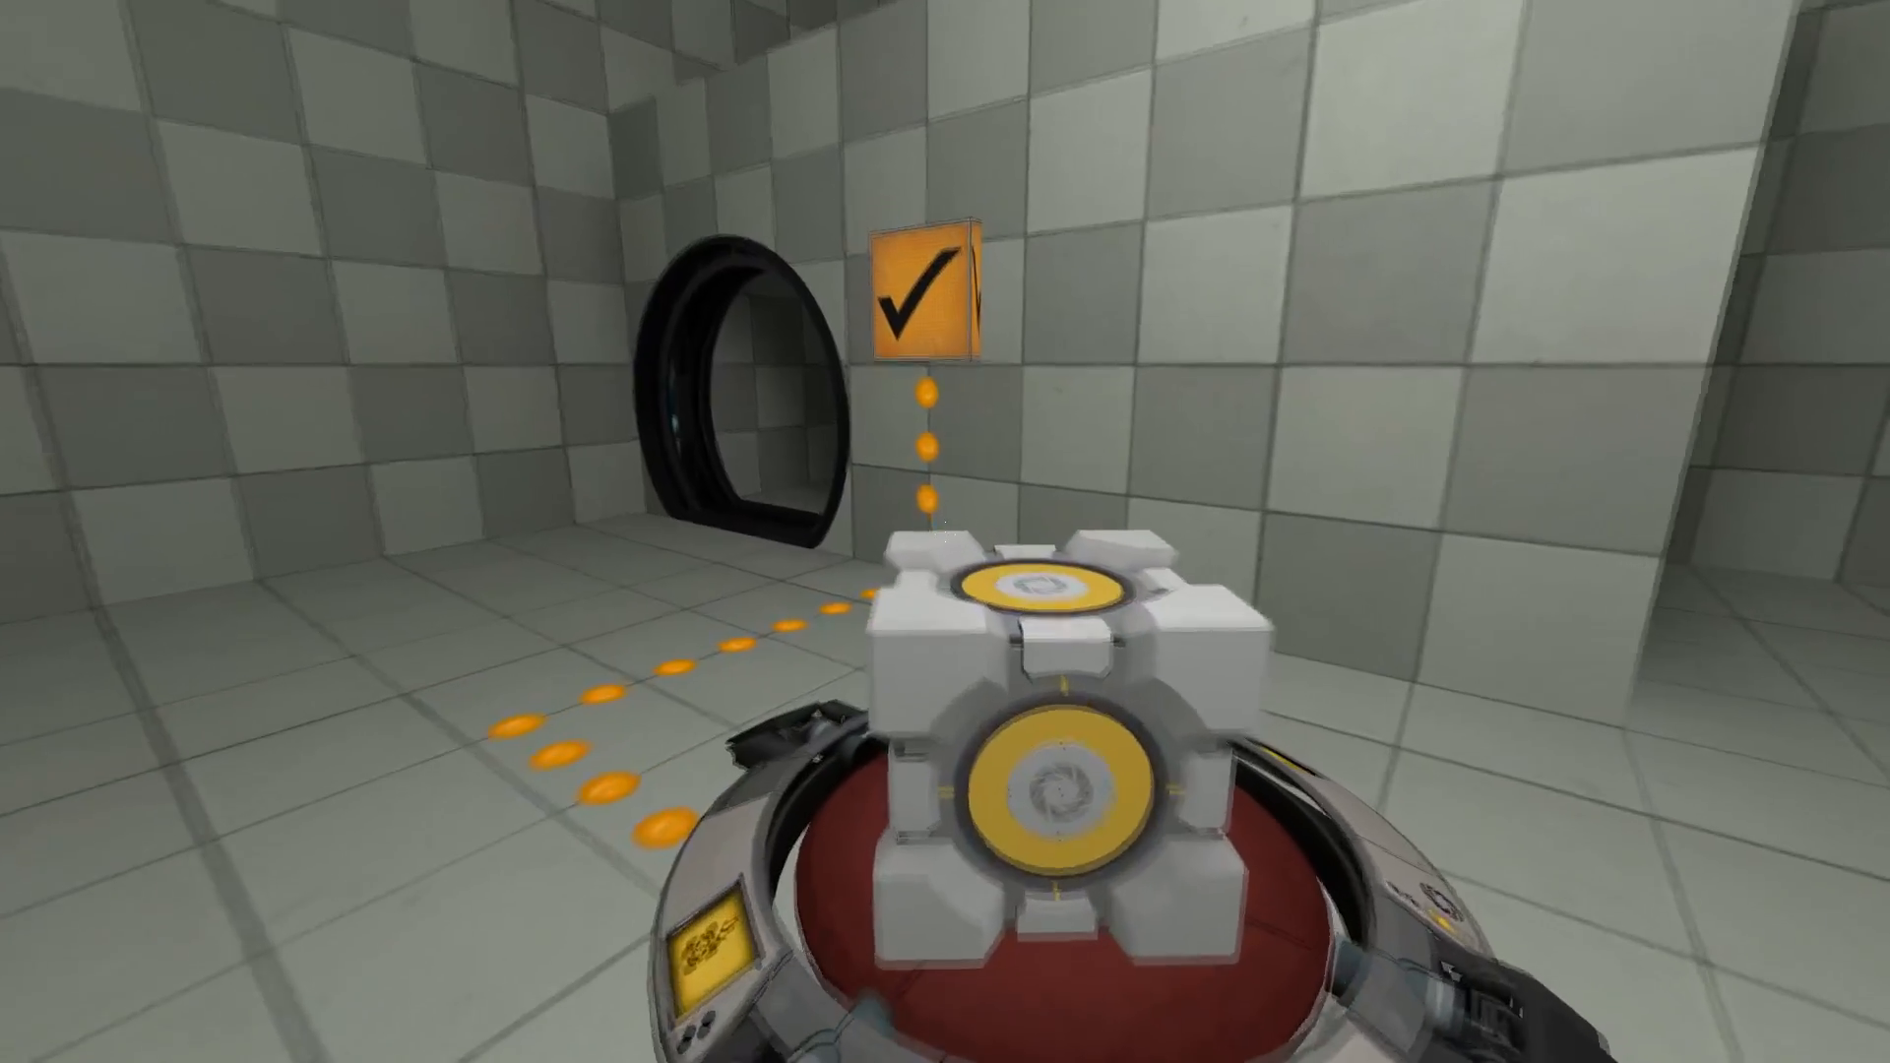
pyautogui.press('e')
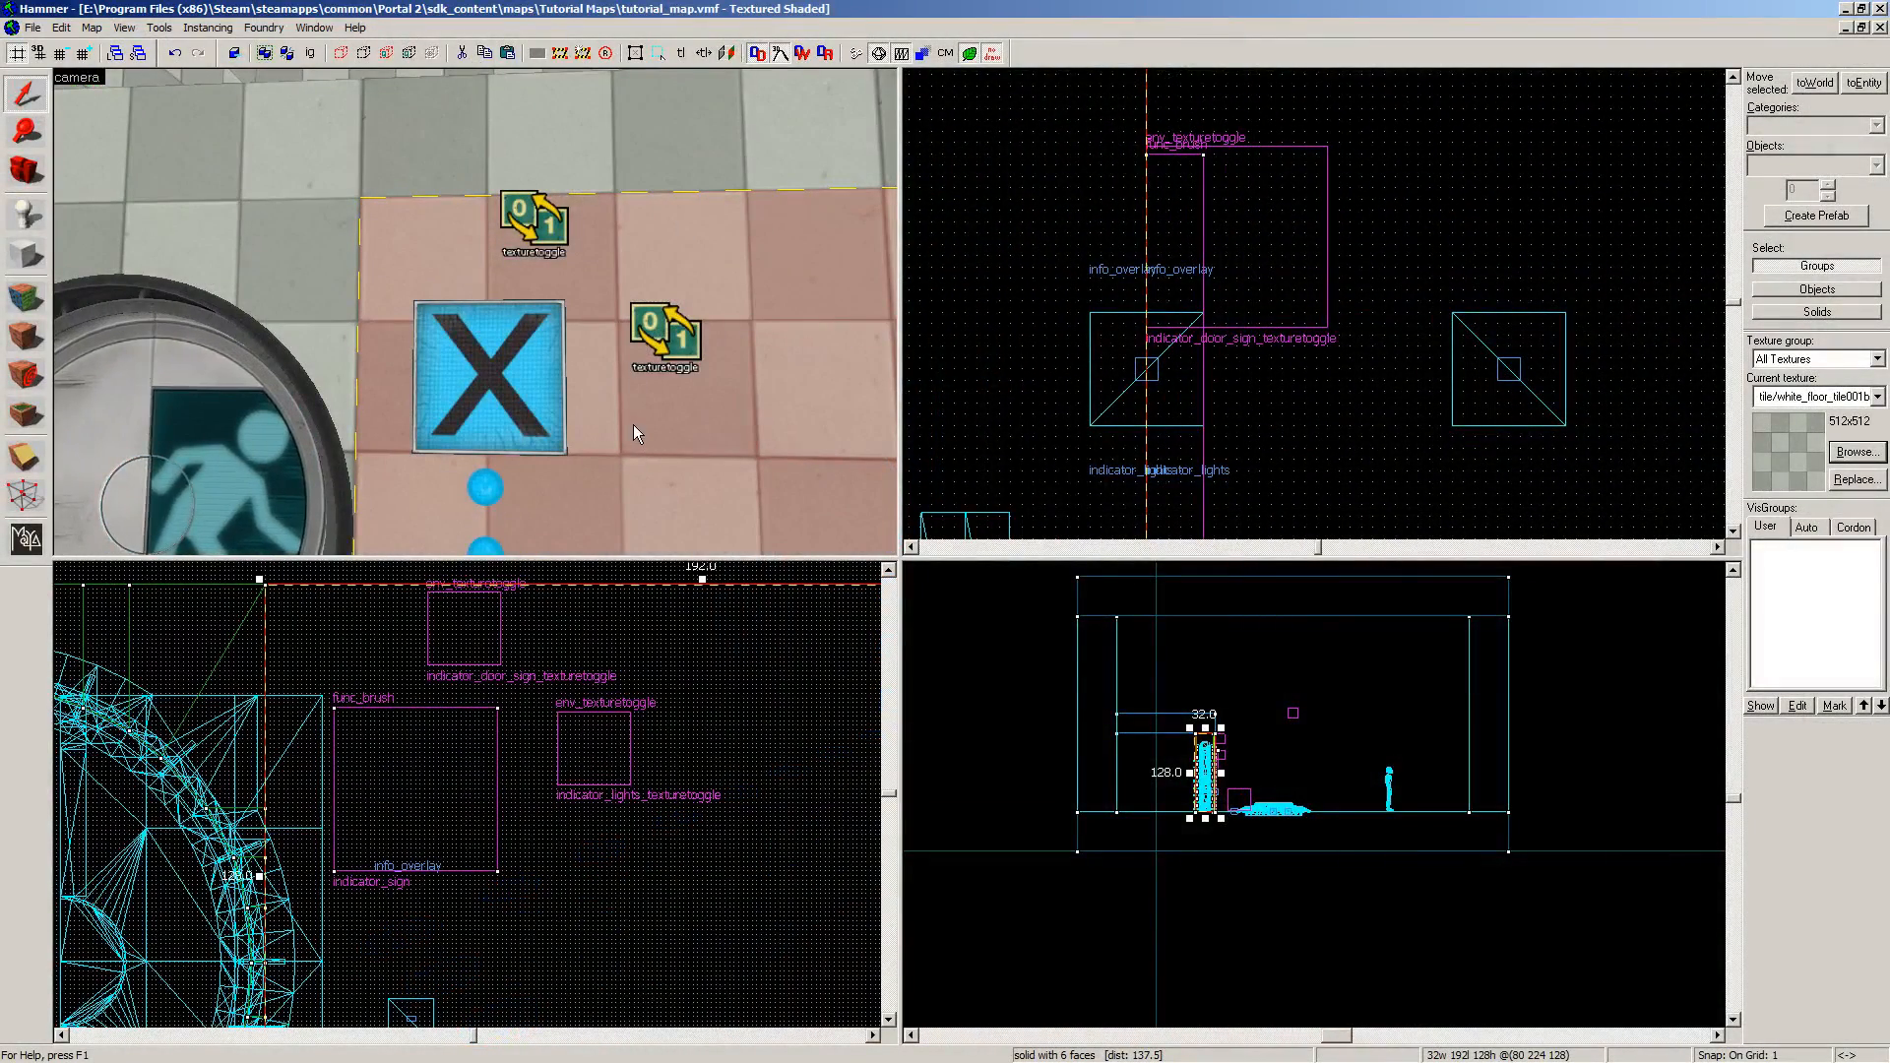
# Step: Examine the door sign brush in tutorial_map.vmf from the front, side and above, including its edges and side textures
pyautogui.press('s')
pyautogui.press('d')
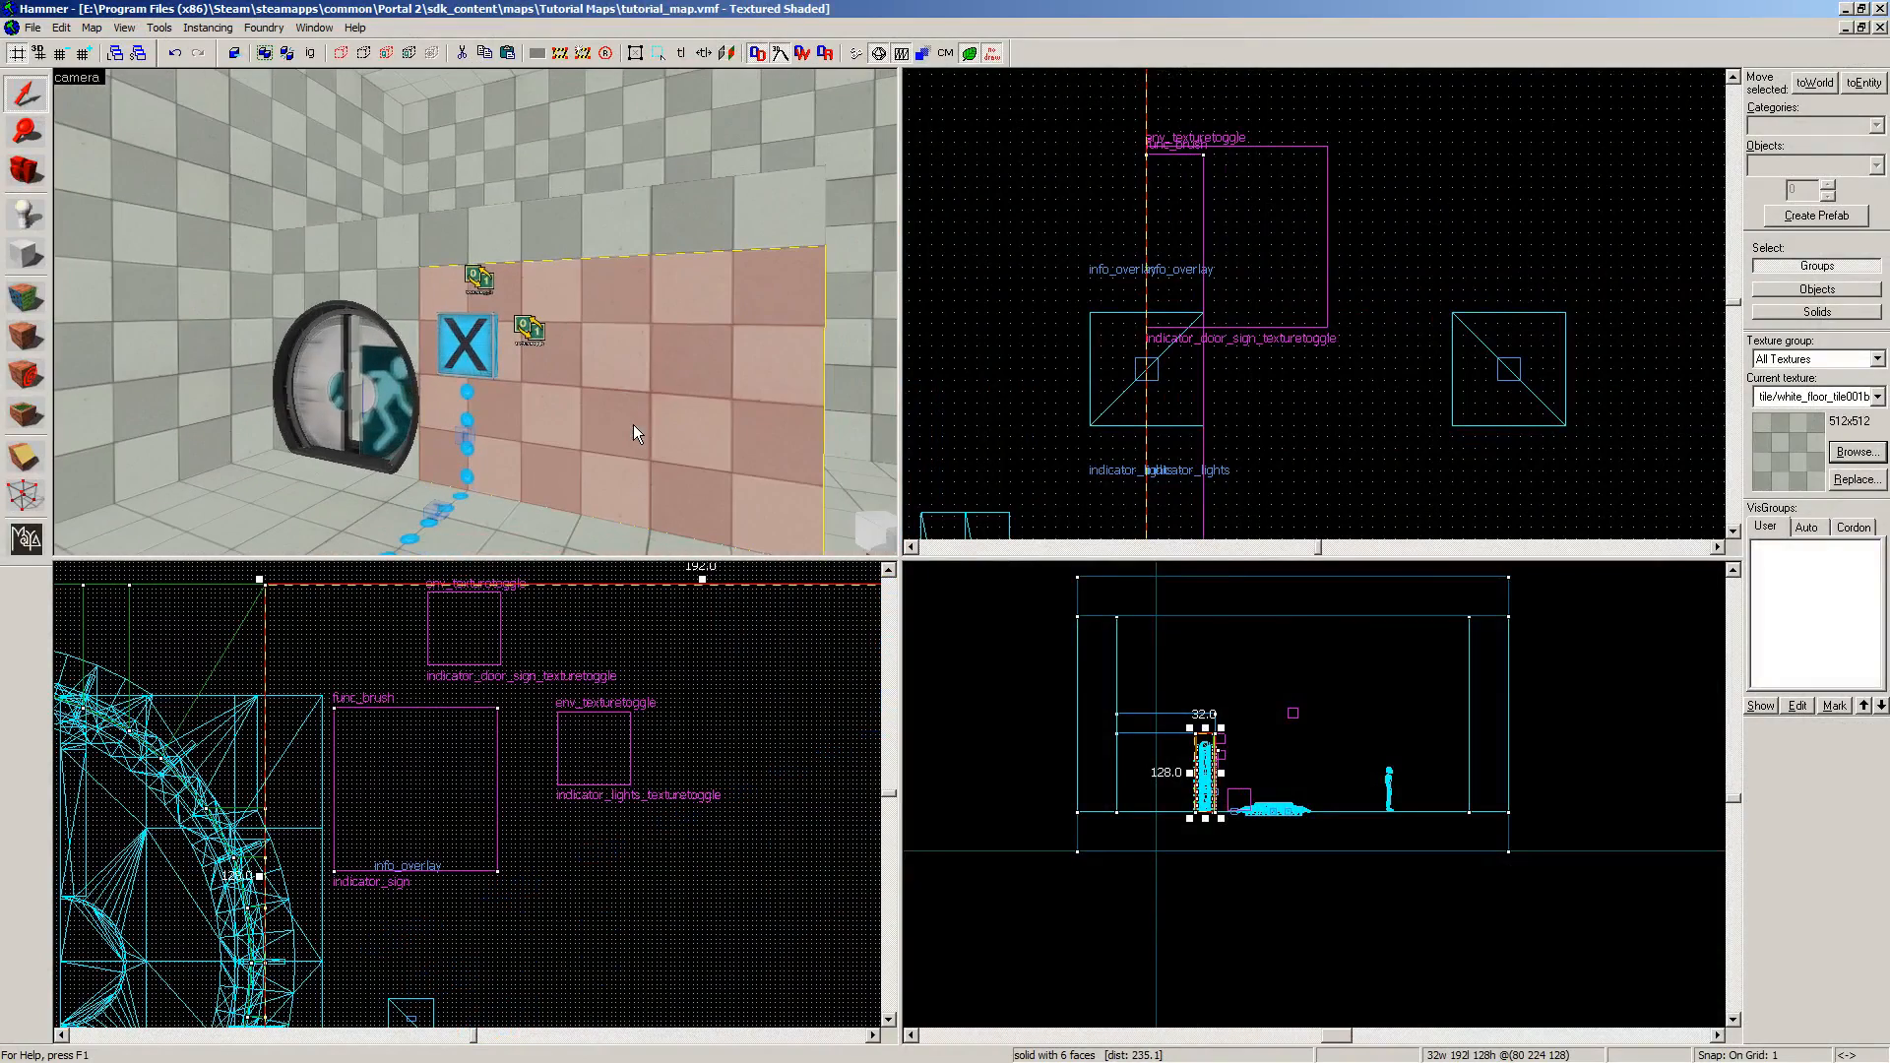
pyautogui.press('w')
pyautogui.press('w')
pyautogui.press('d')
pyautogui.press('a')
pyautogui.press('d')
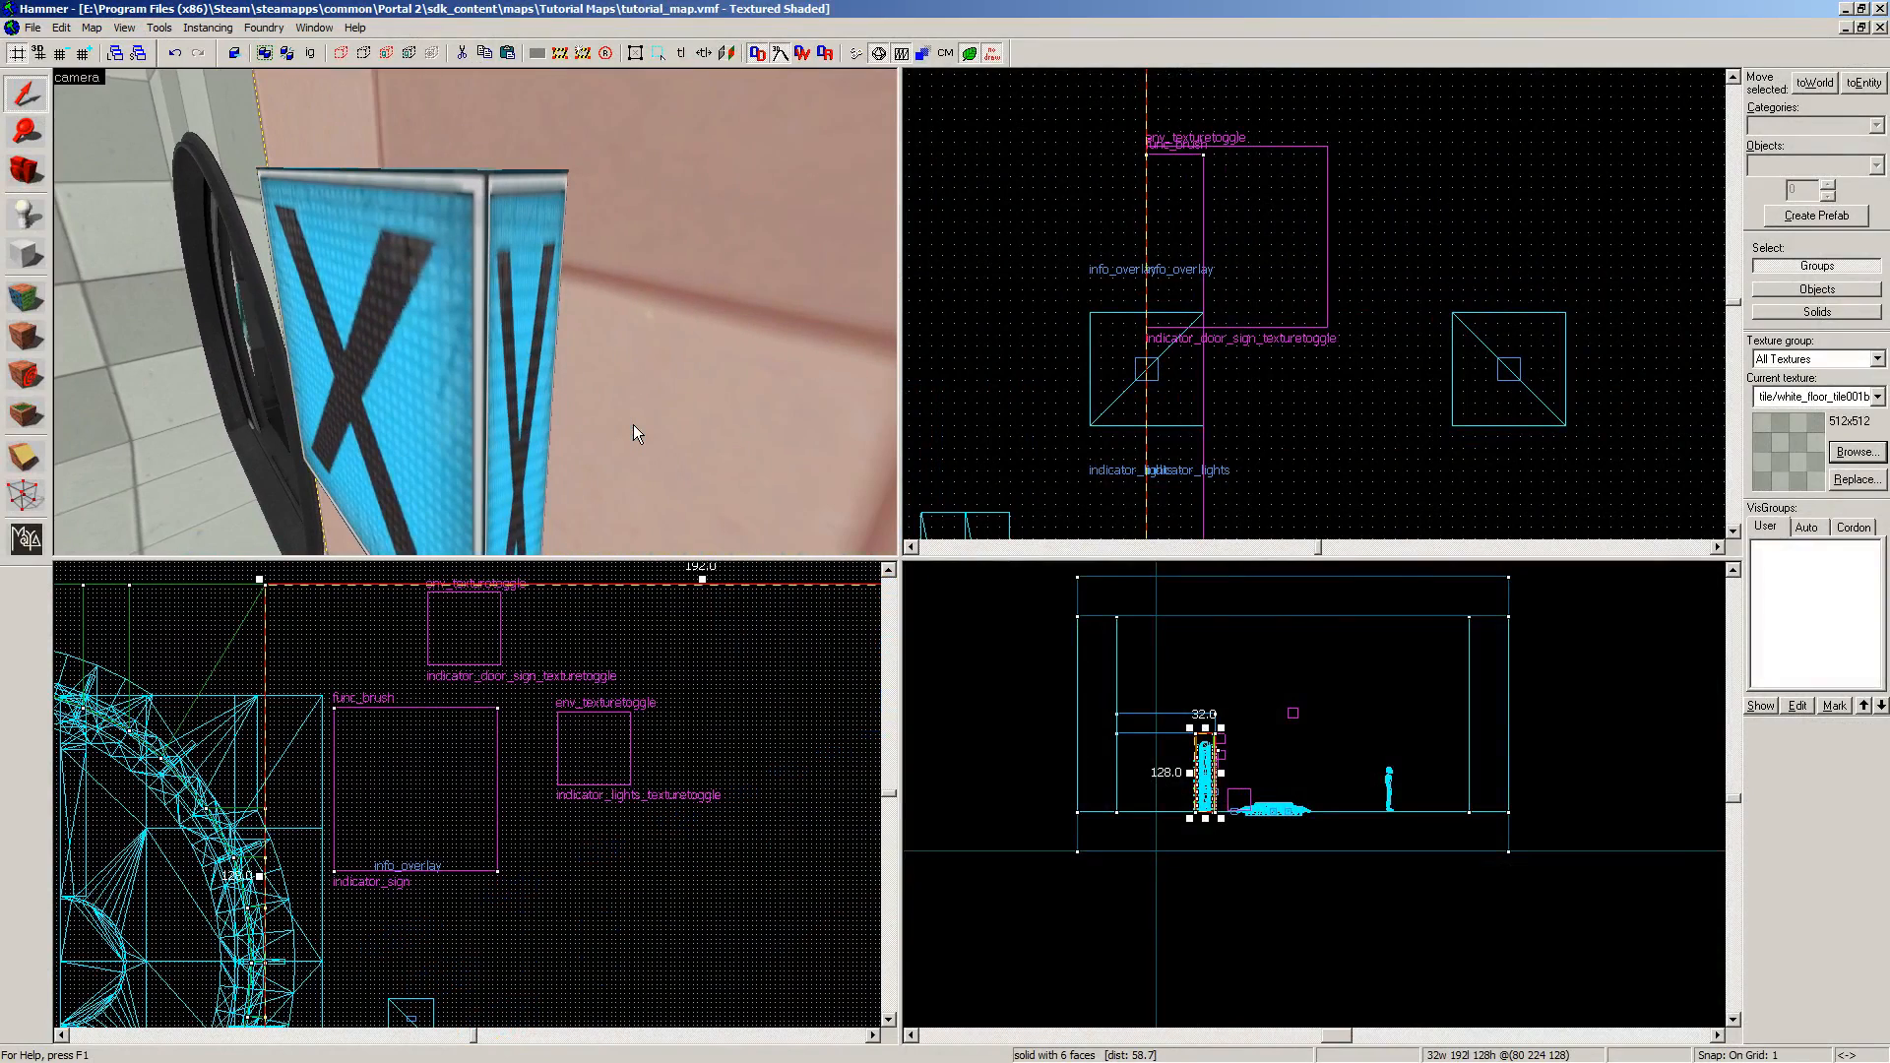
pyautogui.press('d')
pyautogui.press('w')
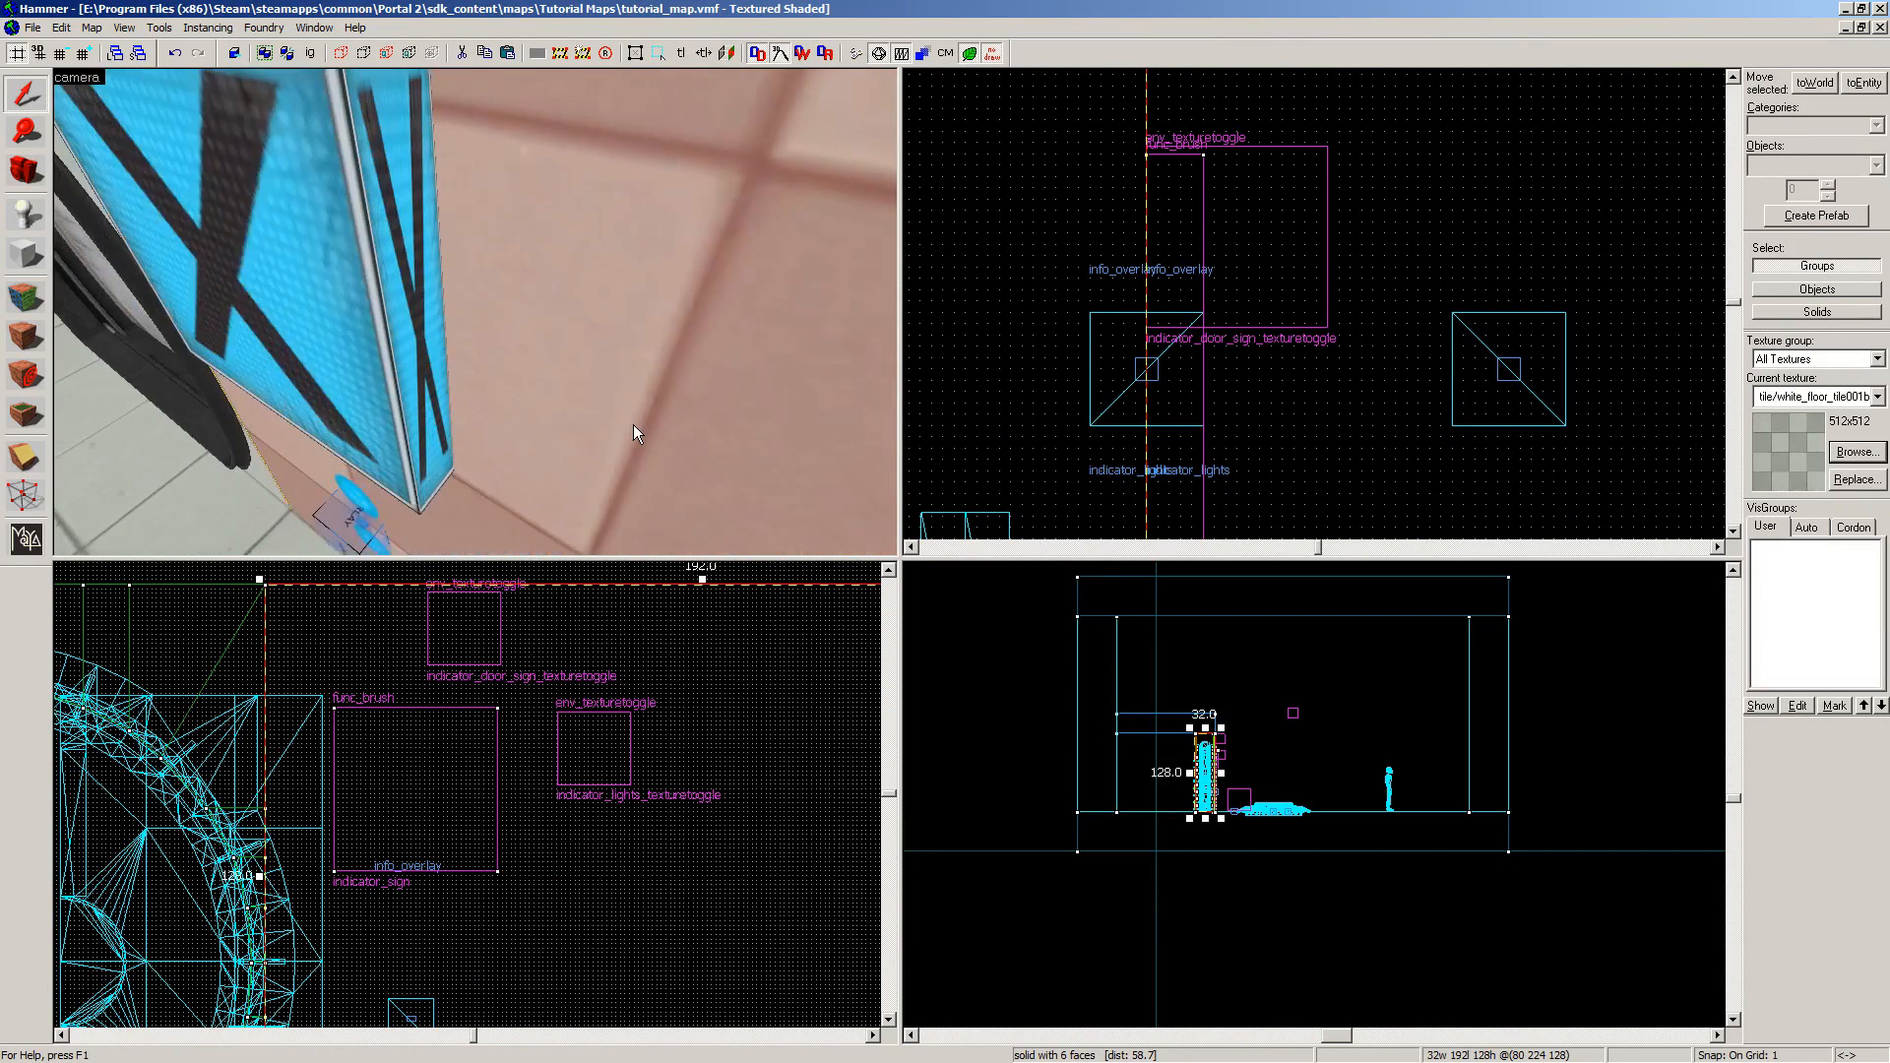
pyautogui.press('s')
pyautogui.press('w')
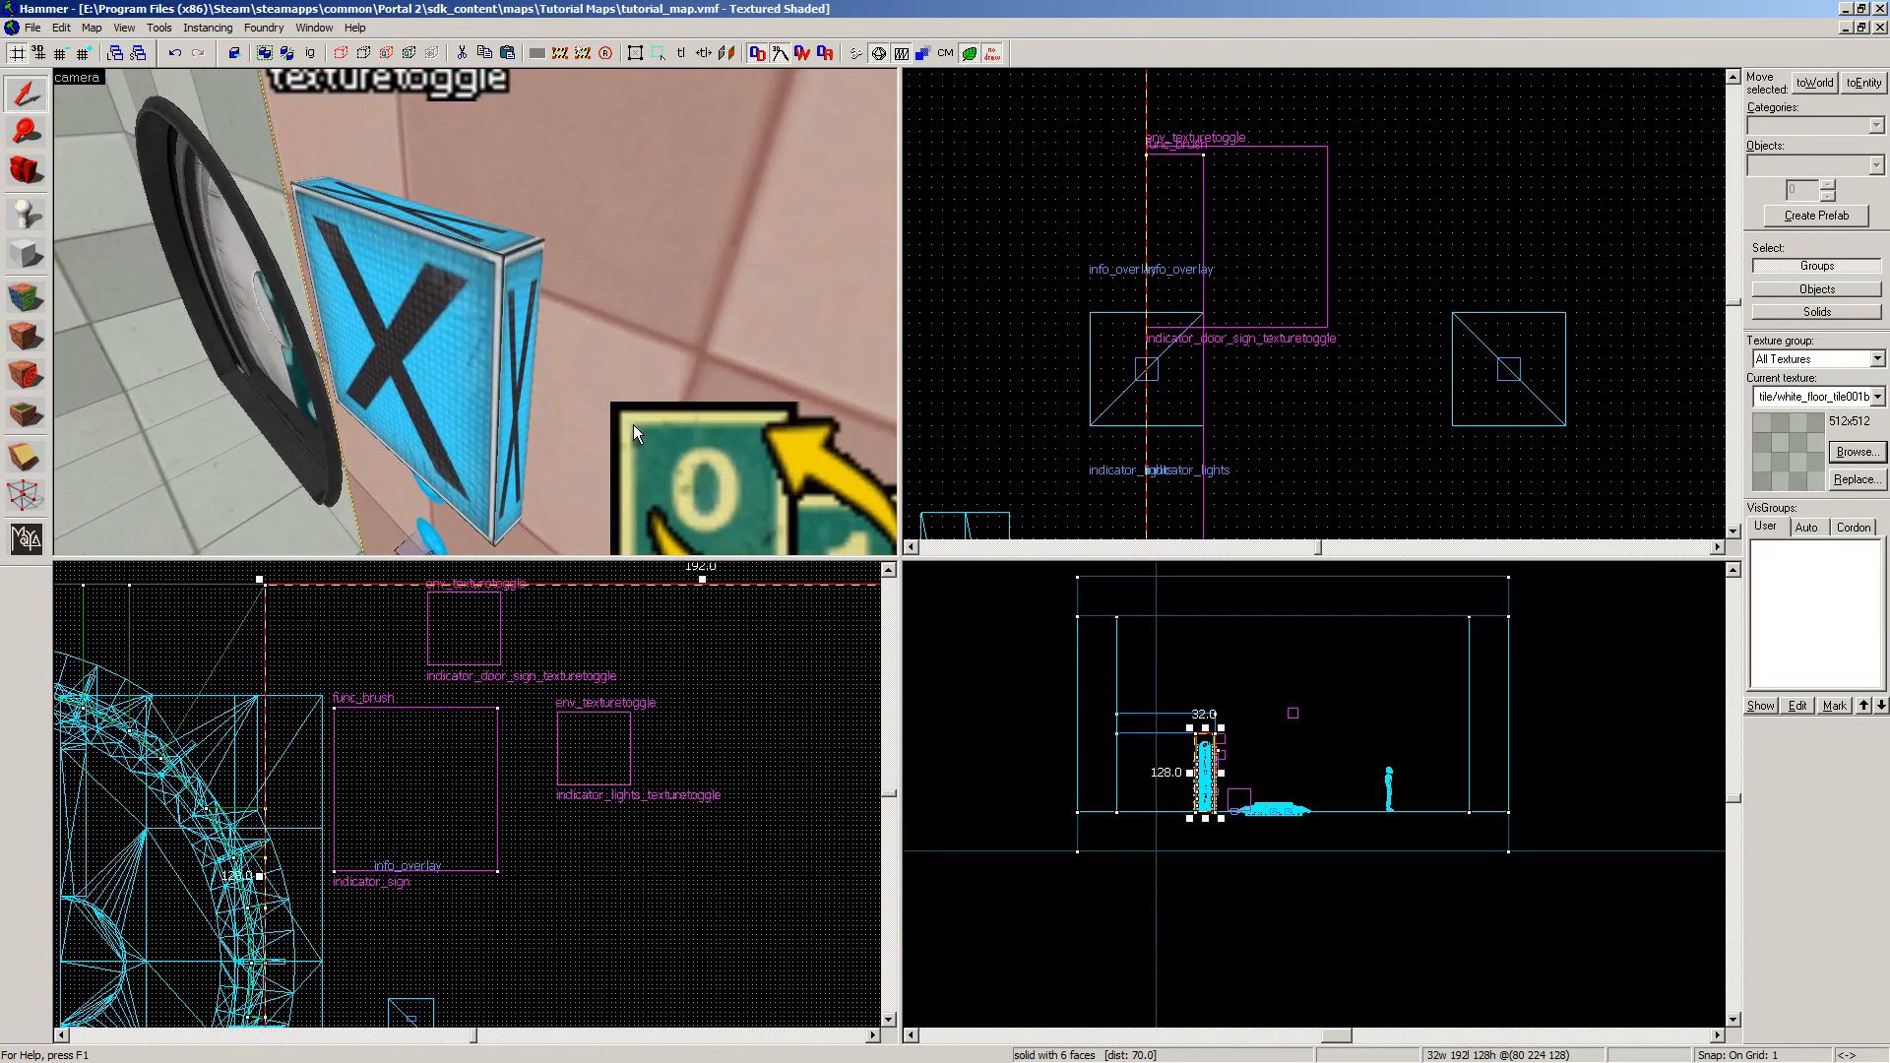
pyautogui.press('a')
pyautogui.press('s')
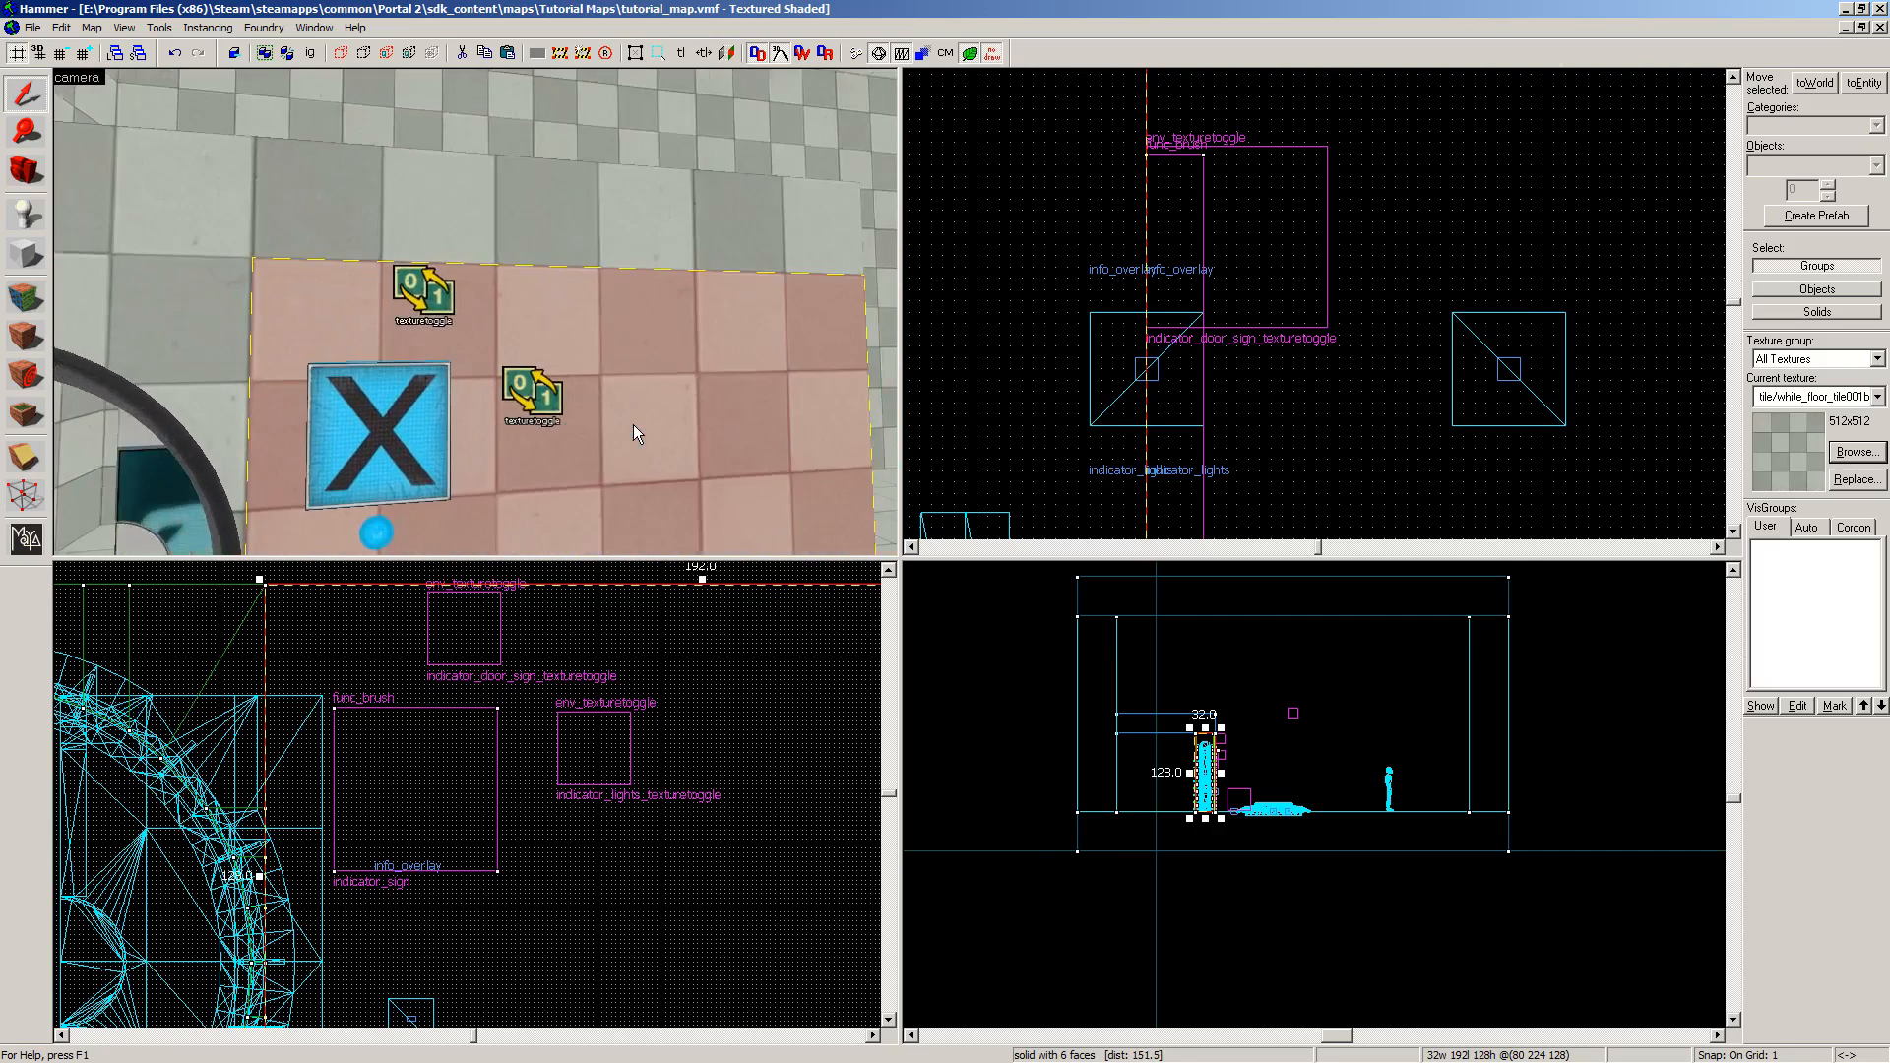
pyautogui.press('w')
pyautogui.press('w')
pyautogui.press('a')
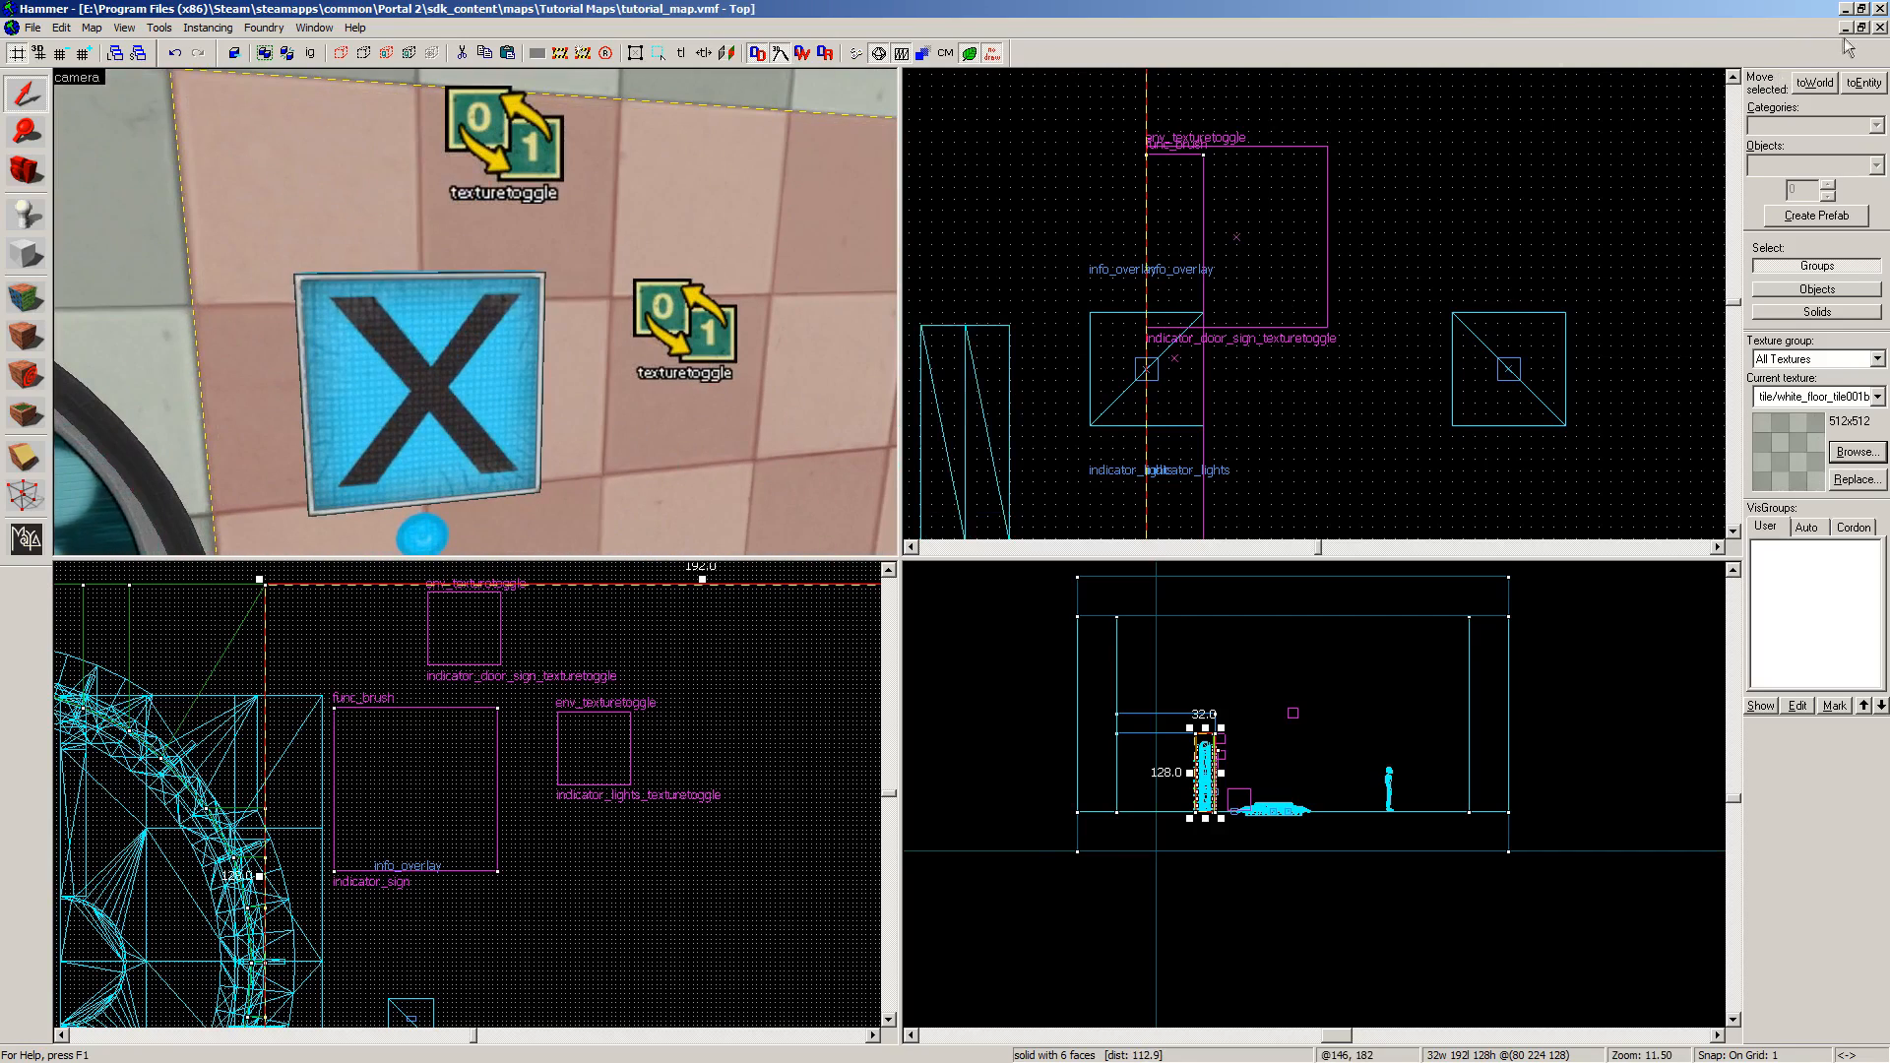
# Step: Switch to the mp_coop_doors.vmf map and maximize its window
pyautogui.click(1862, 28)
pyautogui.moveTo(957, 103); pyautogui.dragTo(959, 287)
pyautogui.moveTo(909, 120); pyautogui.dragTo(922, 103)
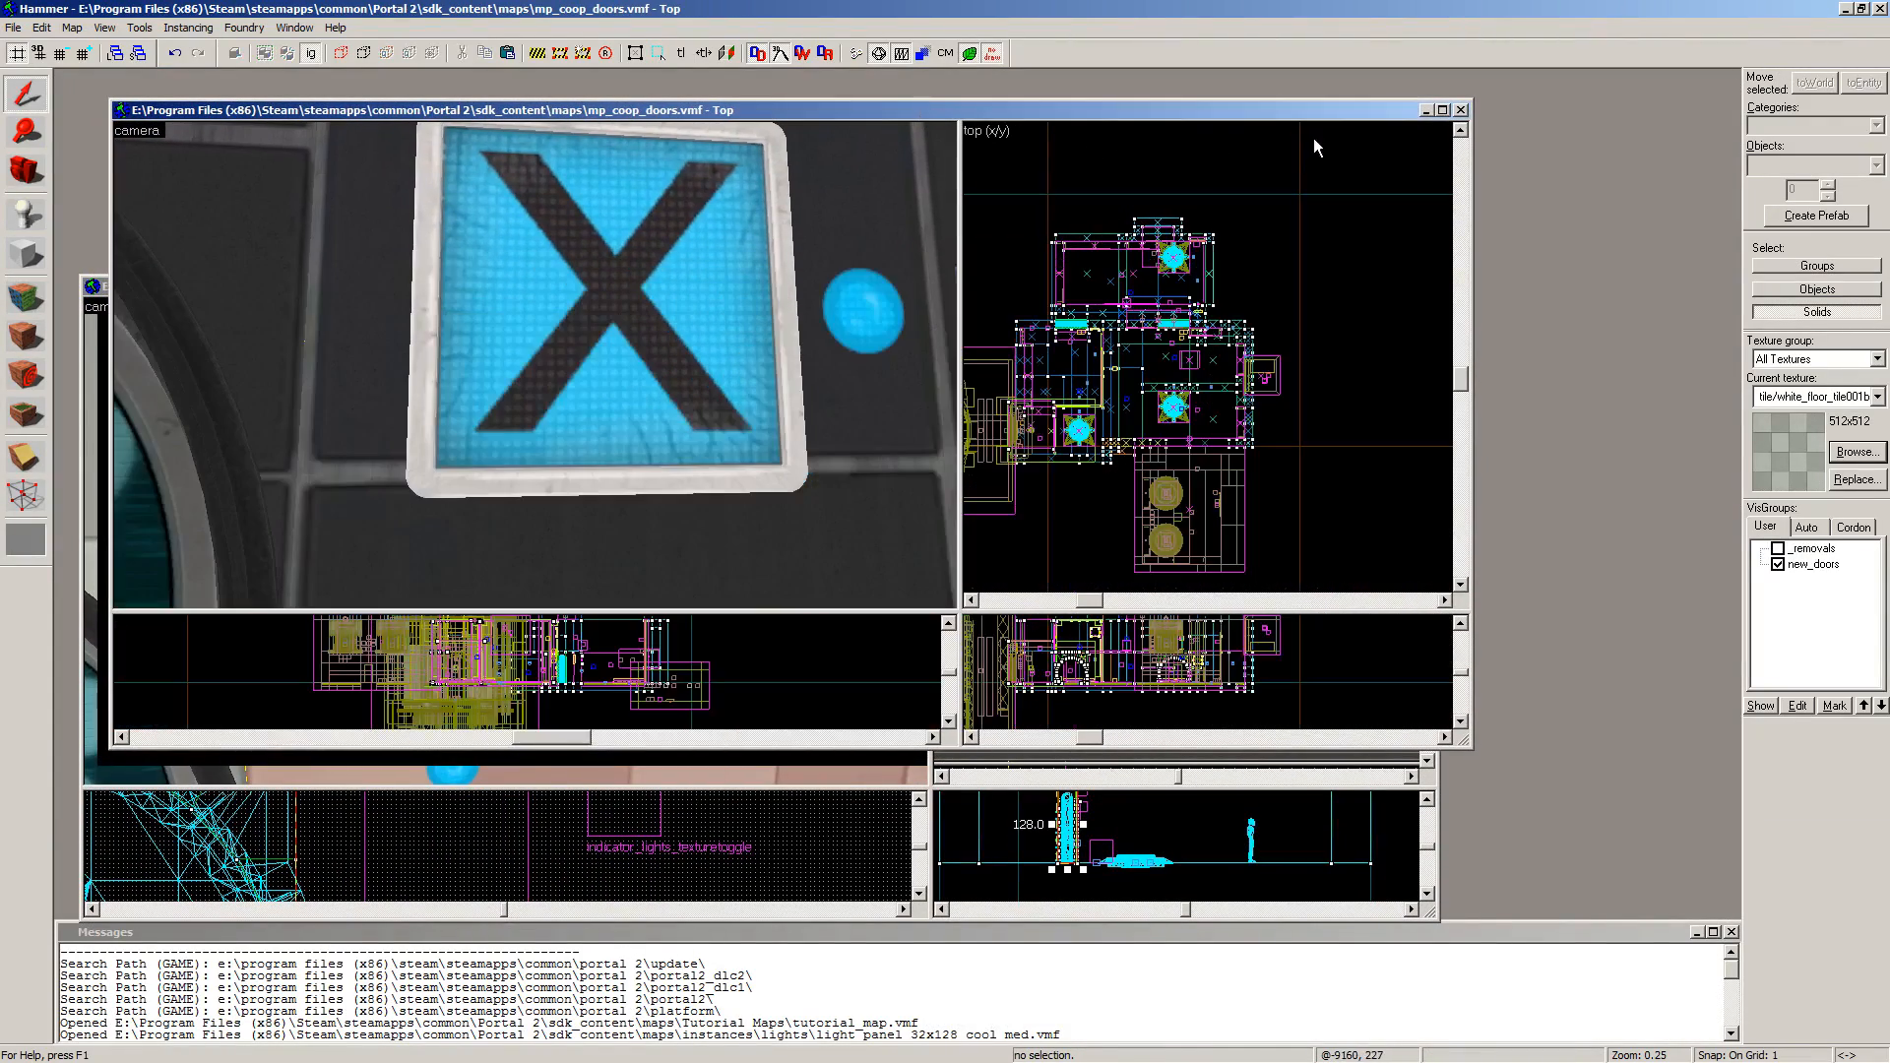
pyautogui.click(1442, 110)
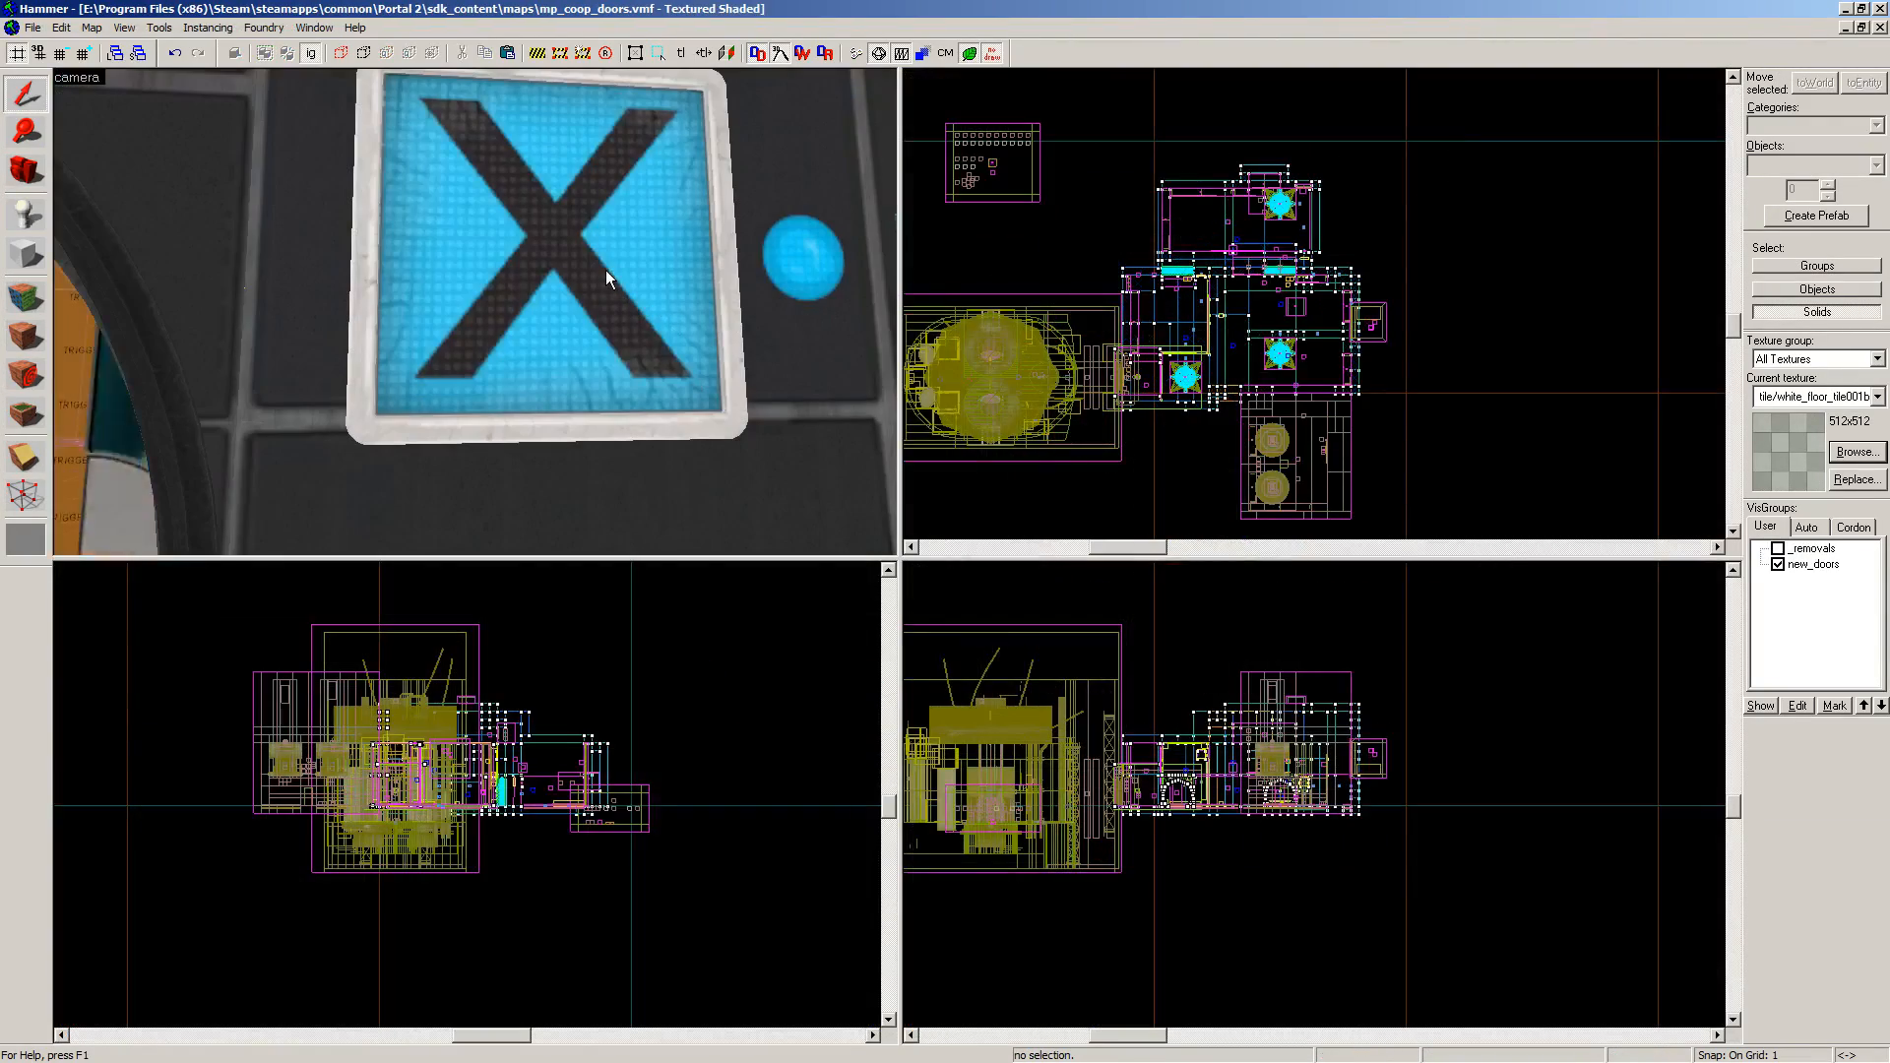
# Step: Examine the framed door sign and its trail of indicator lights along the walls and floor in mp_coop_doors.vmf
pyautogui.scroll(-10, 605, 270)
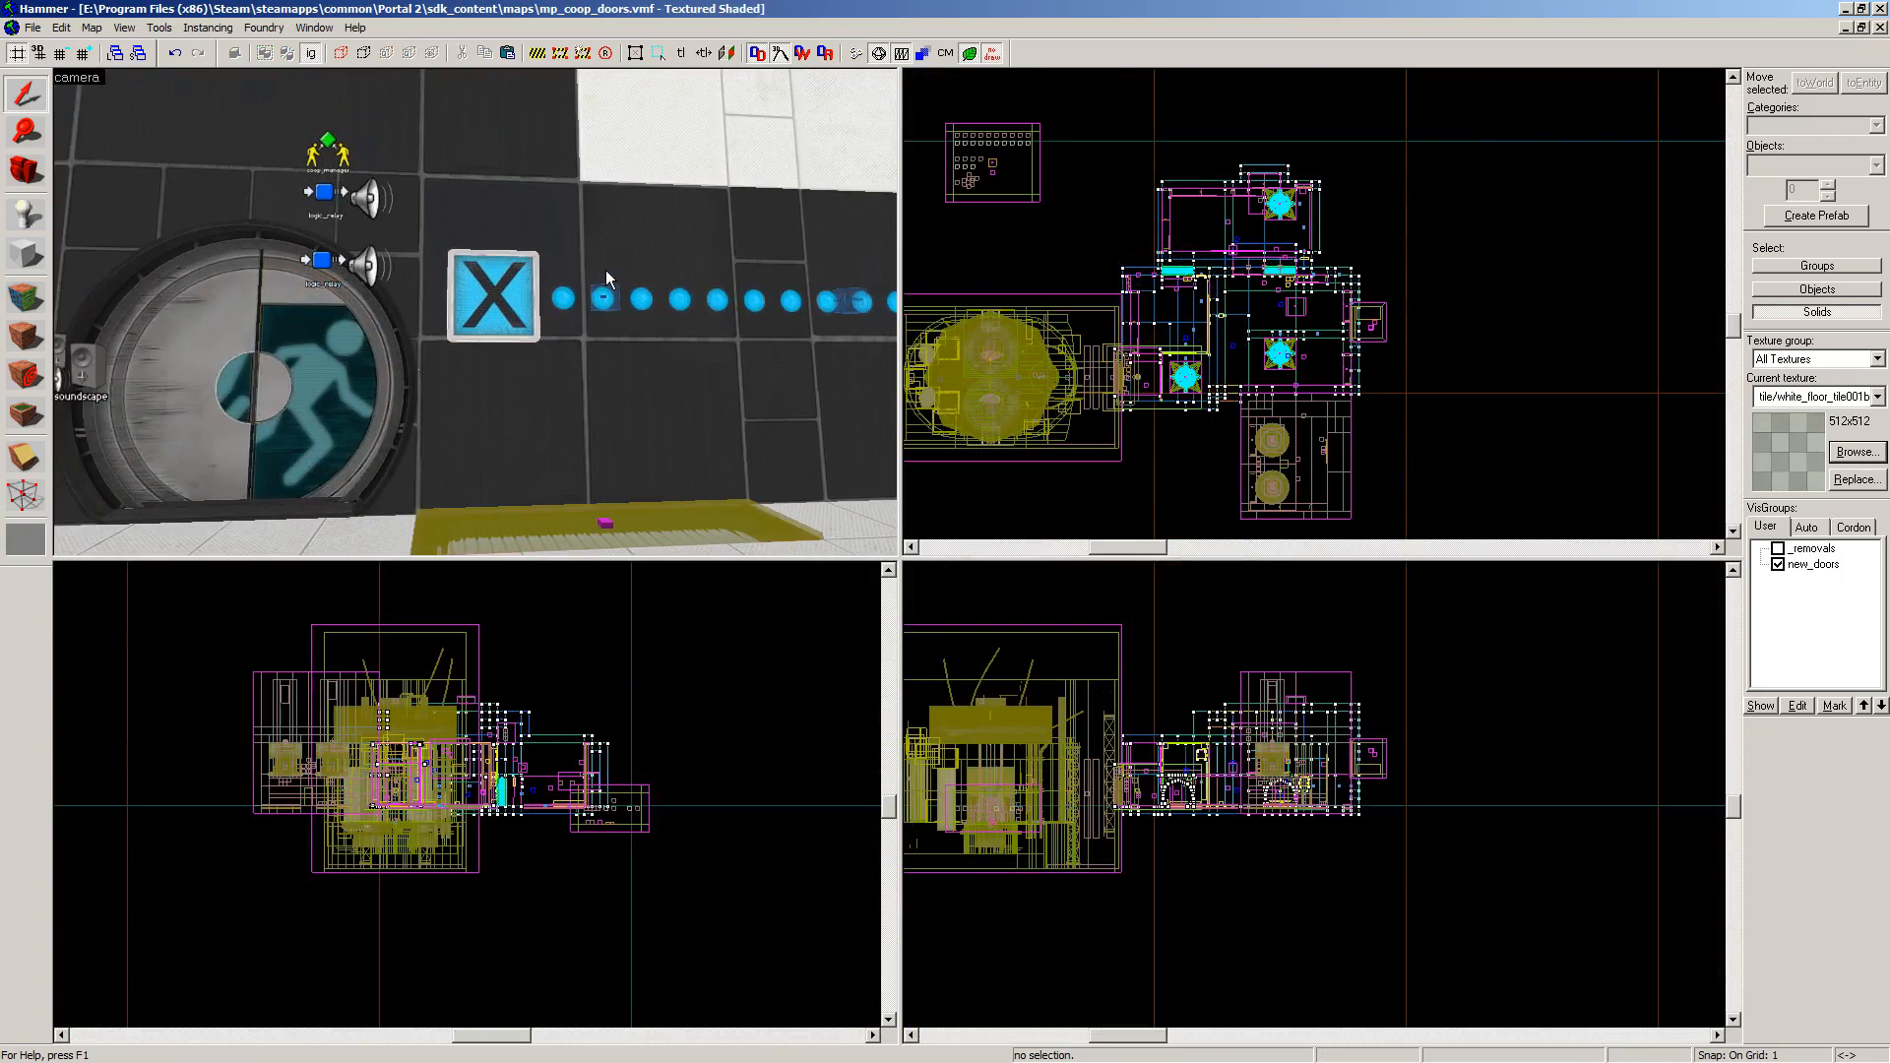
pyautogui.press('z')
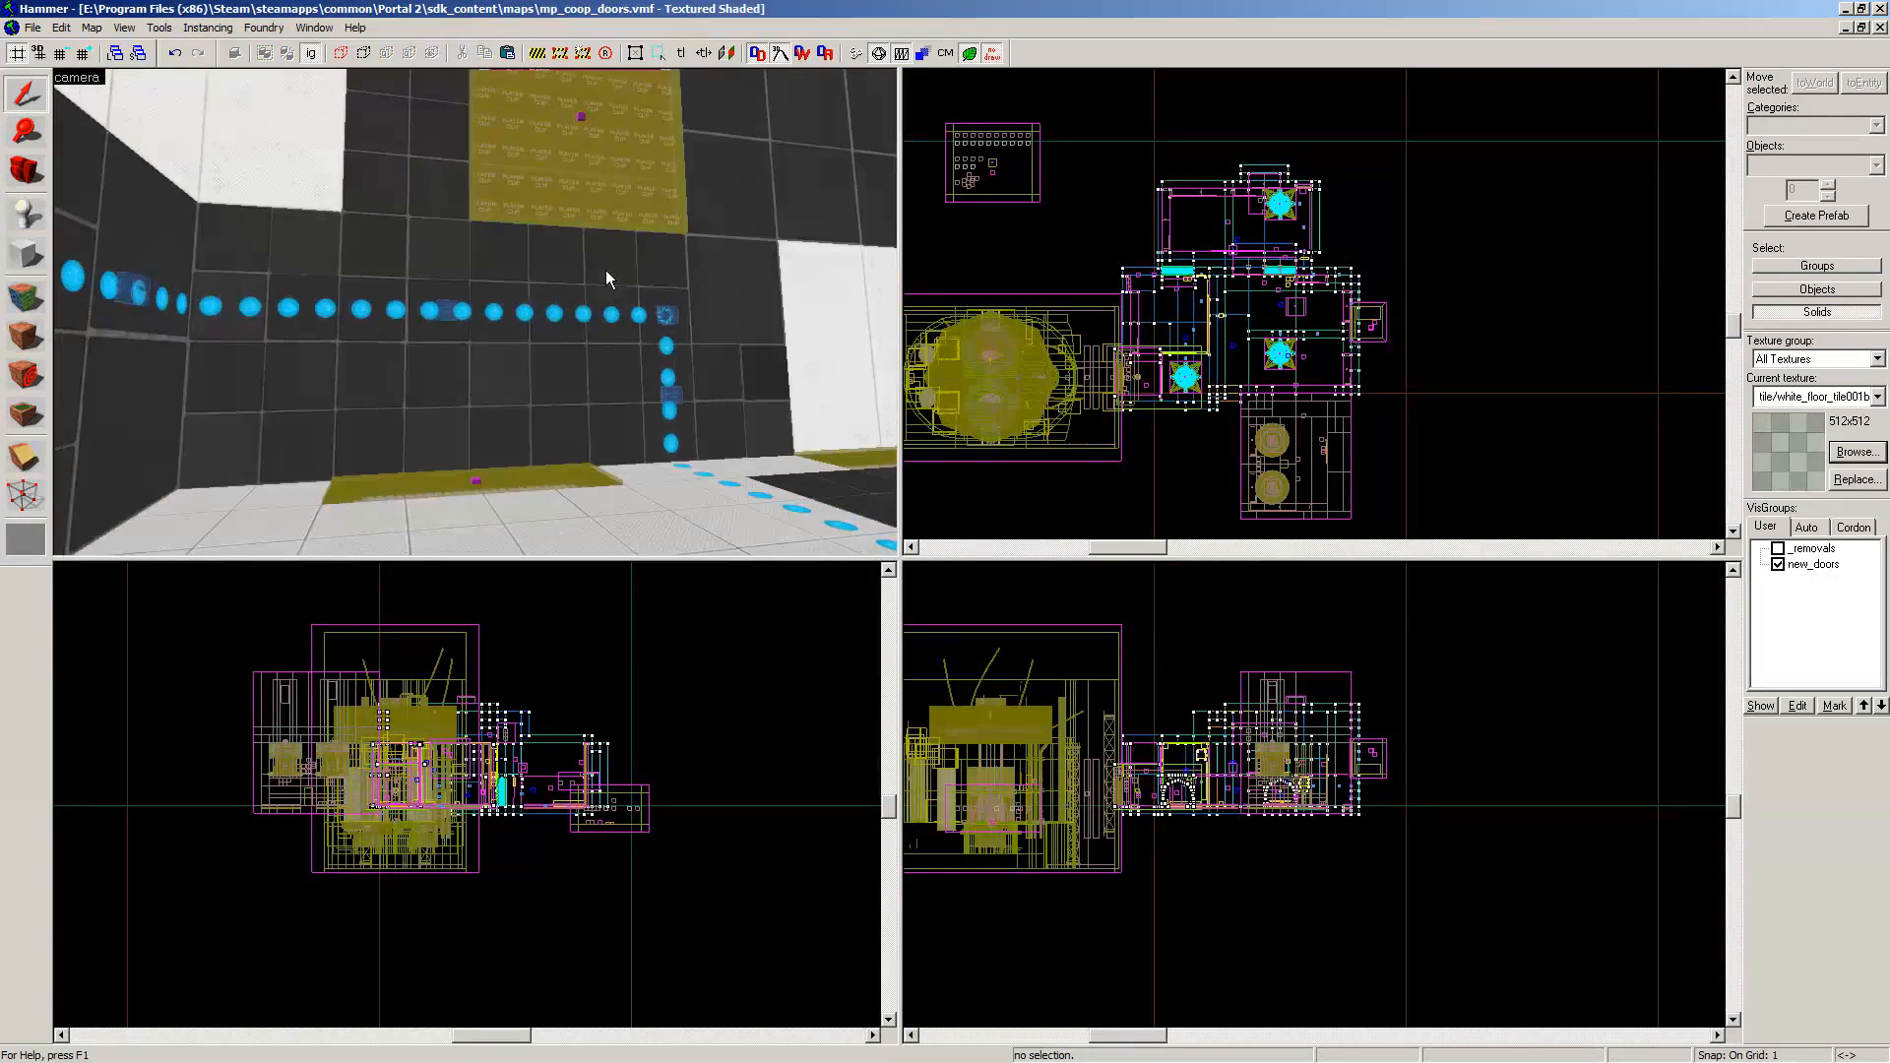
pyautogui.press('a')
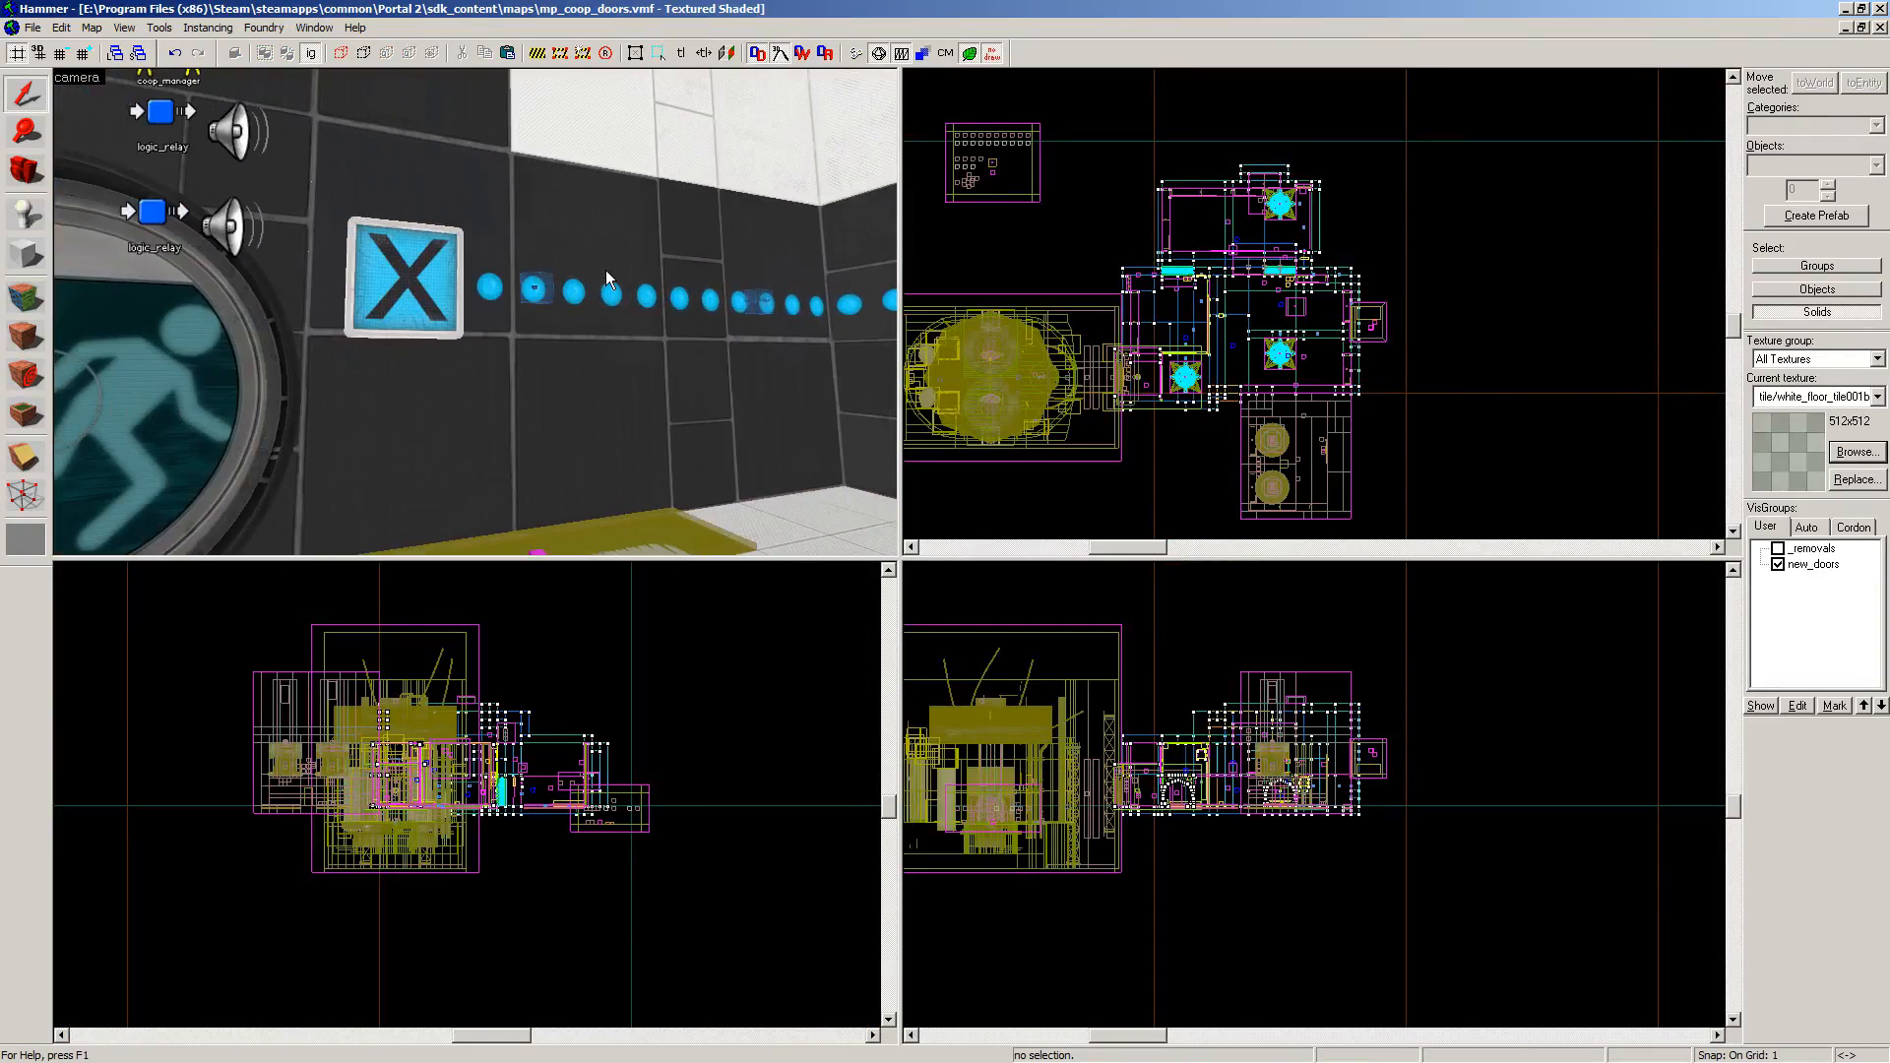
pyautogui.press('w')
pyautogui.press('s')
pyautogui.press('s')
pyautogui.press('w')
pyautogui.press('s')
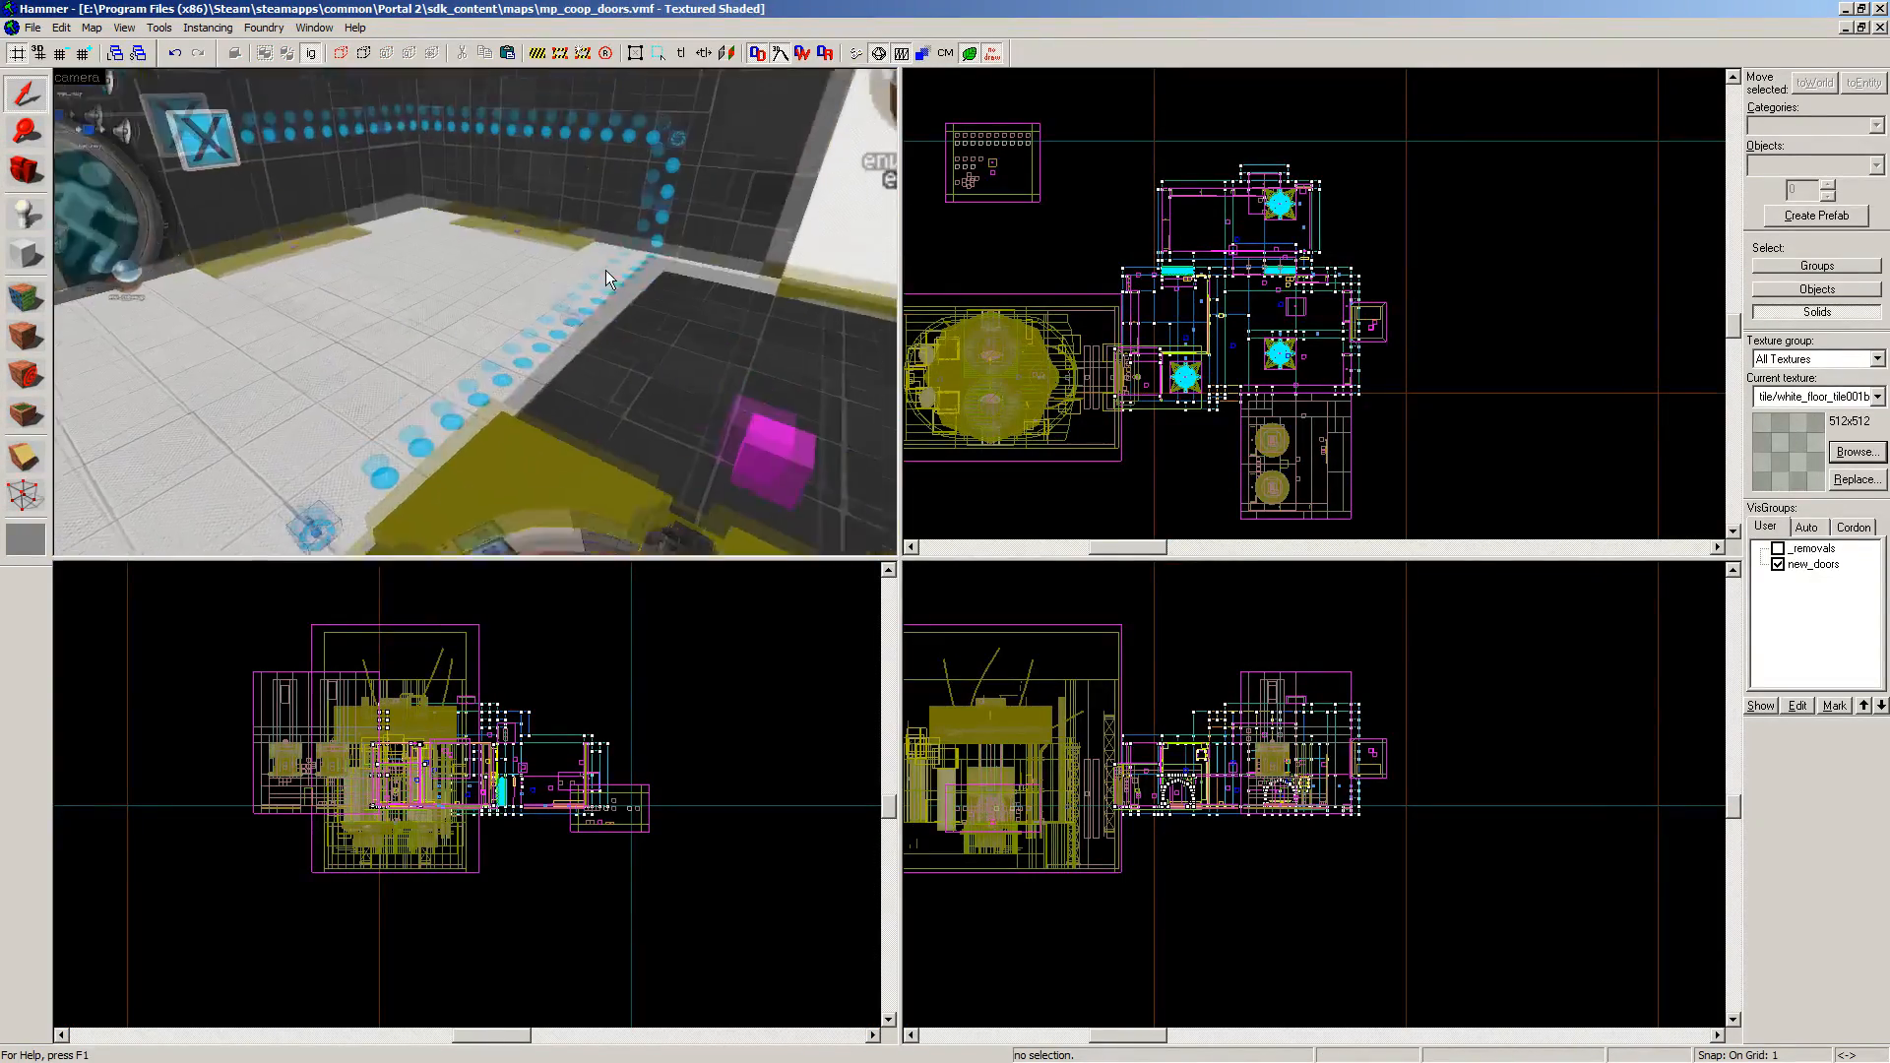
pyautogui.press('w')
pyautogui.press('z')
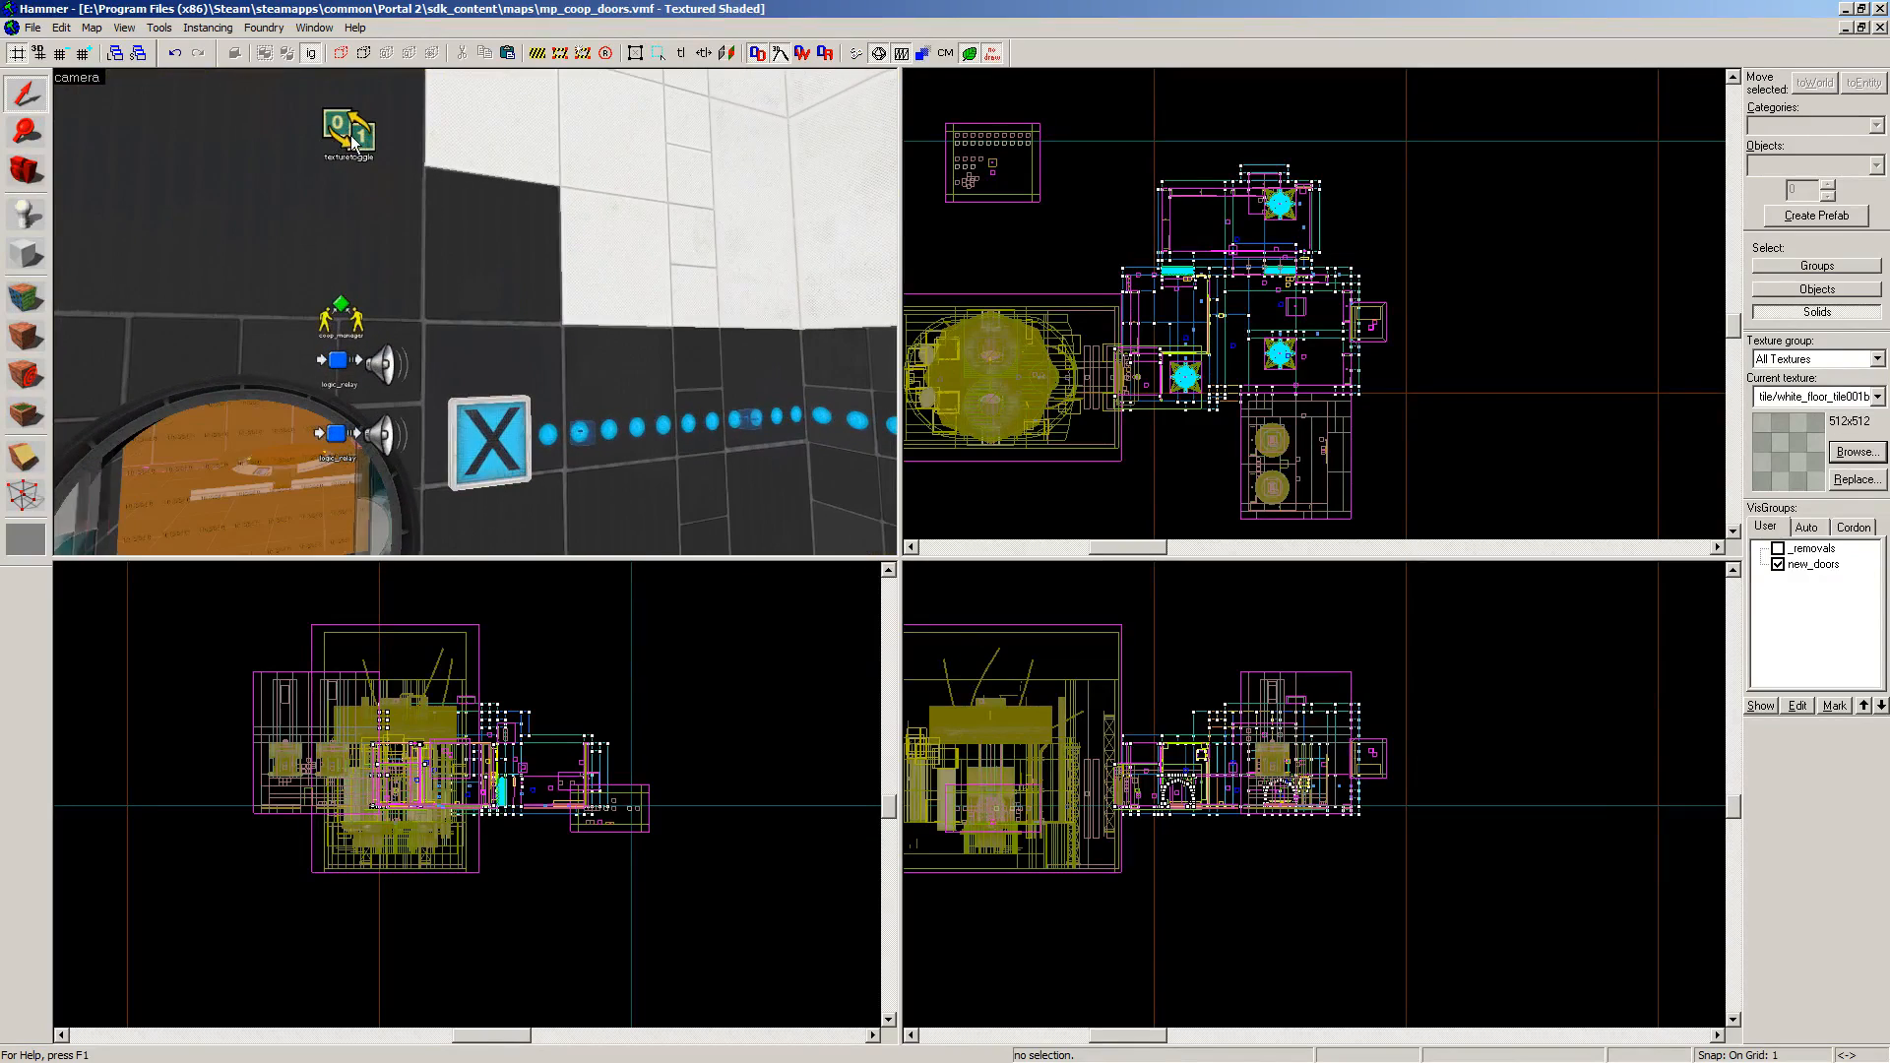
# Step: Select the env_texturetoggle above the coop map's door and view the nearby sign up close
pyautogui.click(341, 137)
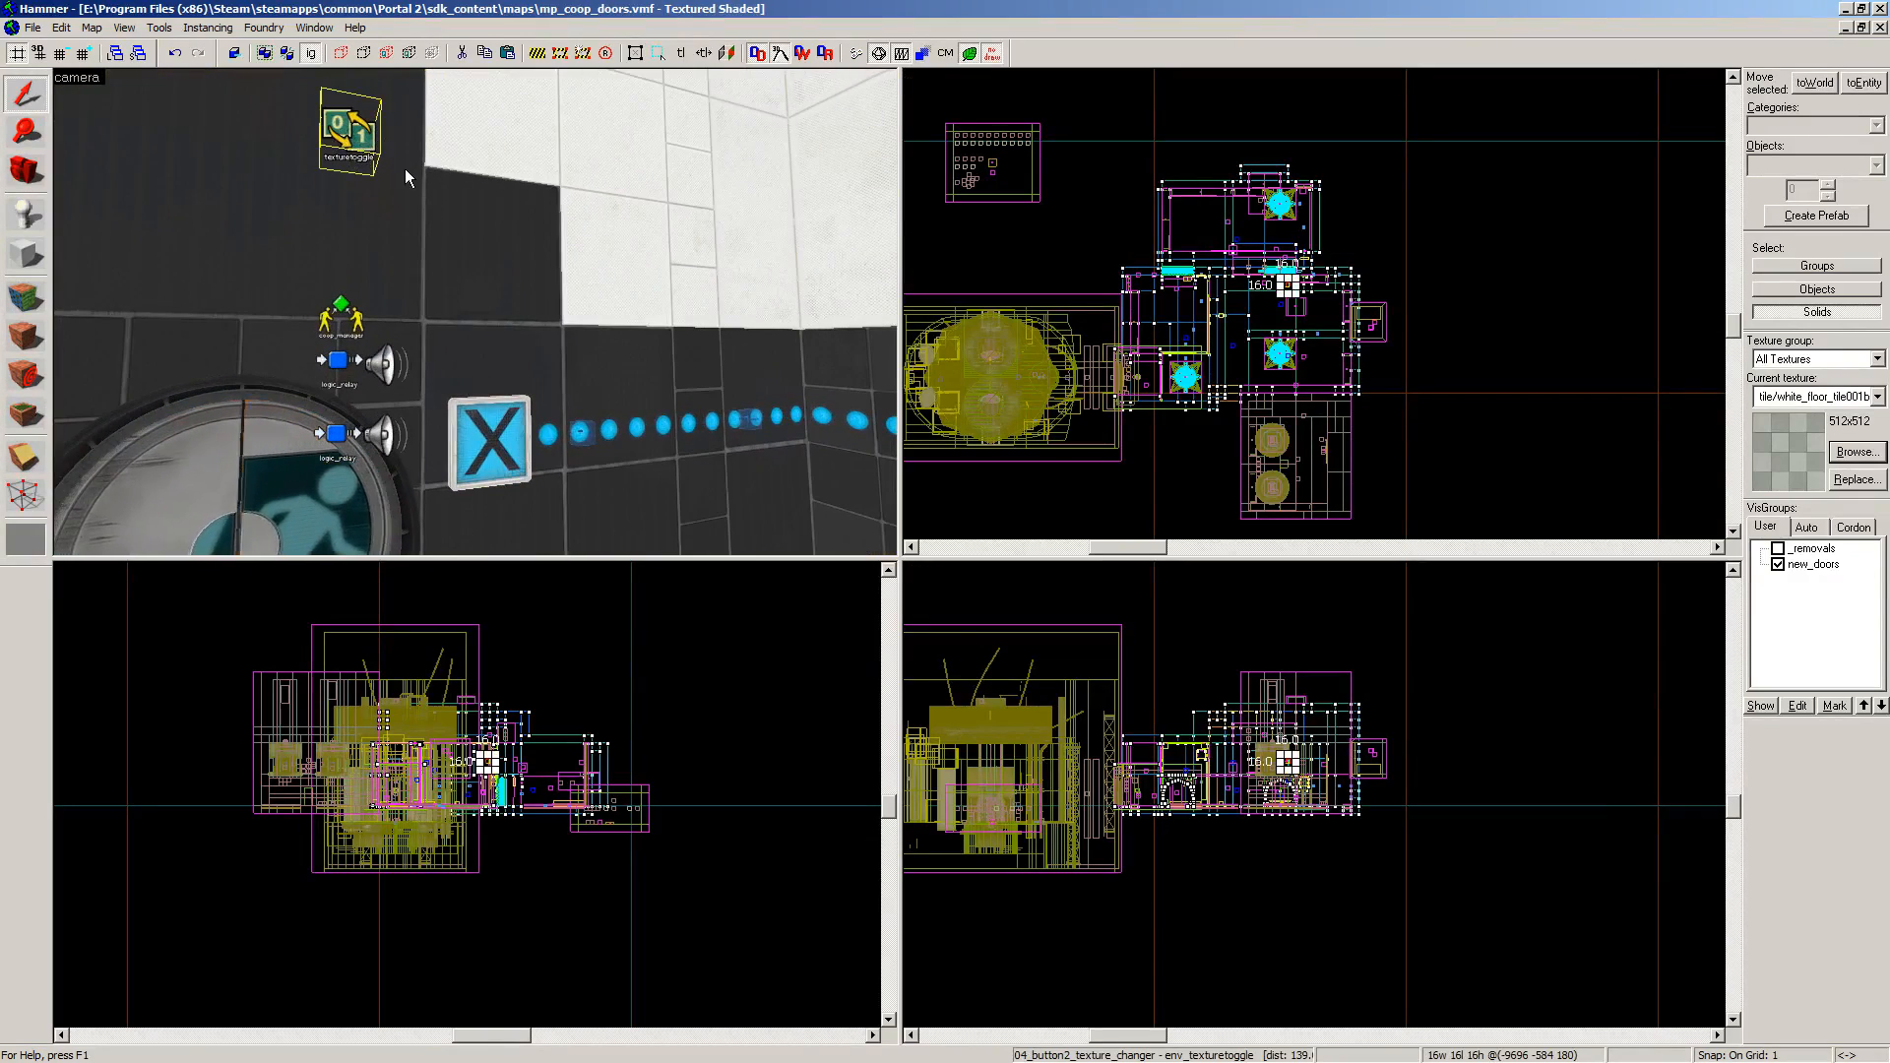
pyautogui.press('z')
pyautogui.press('w')
pyautogui.press('w')
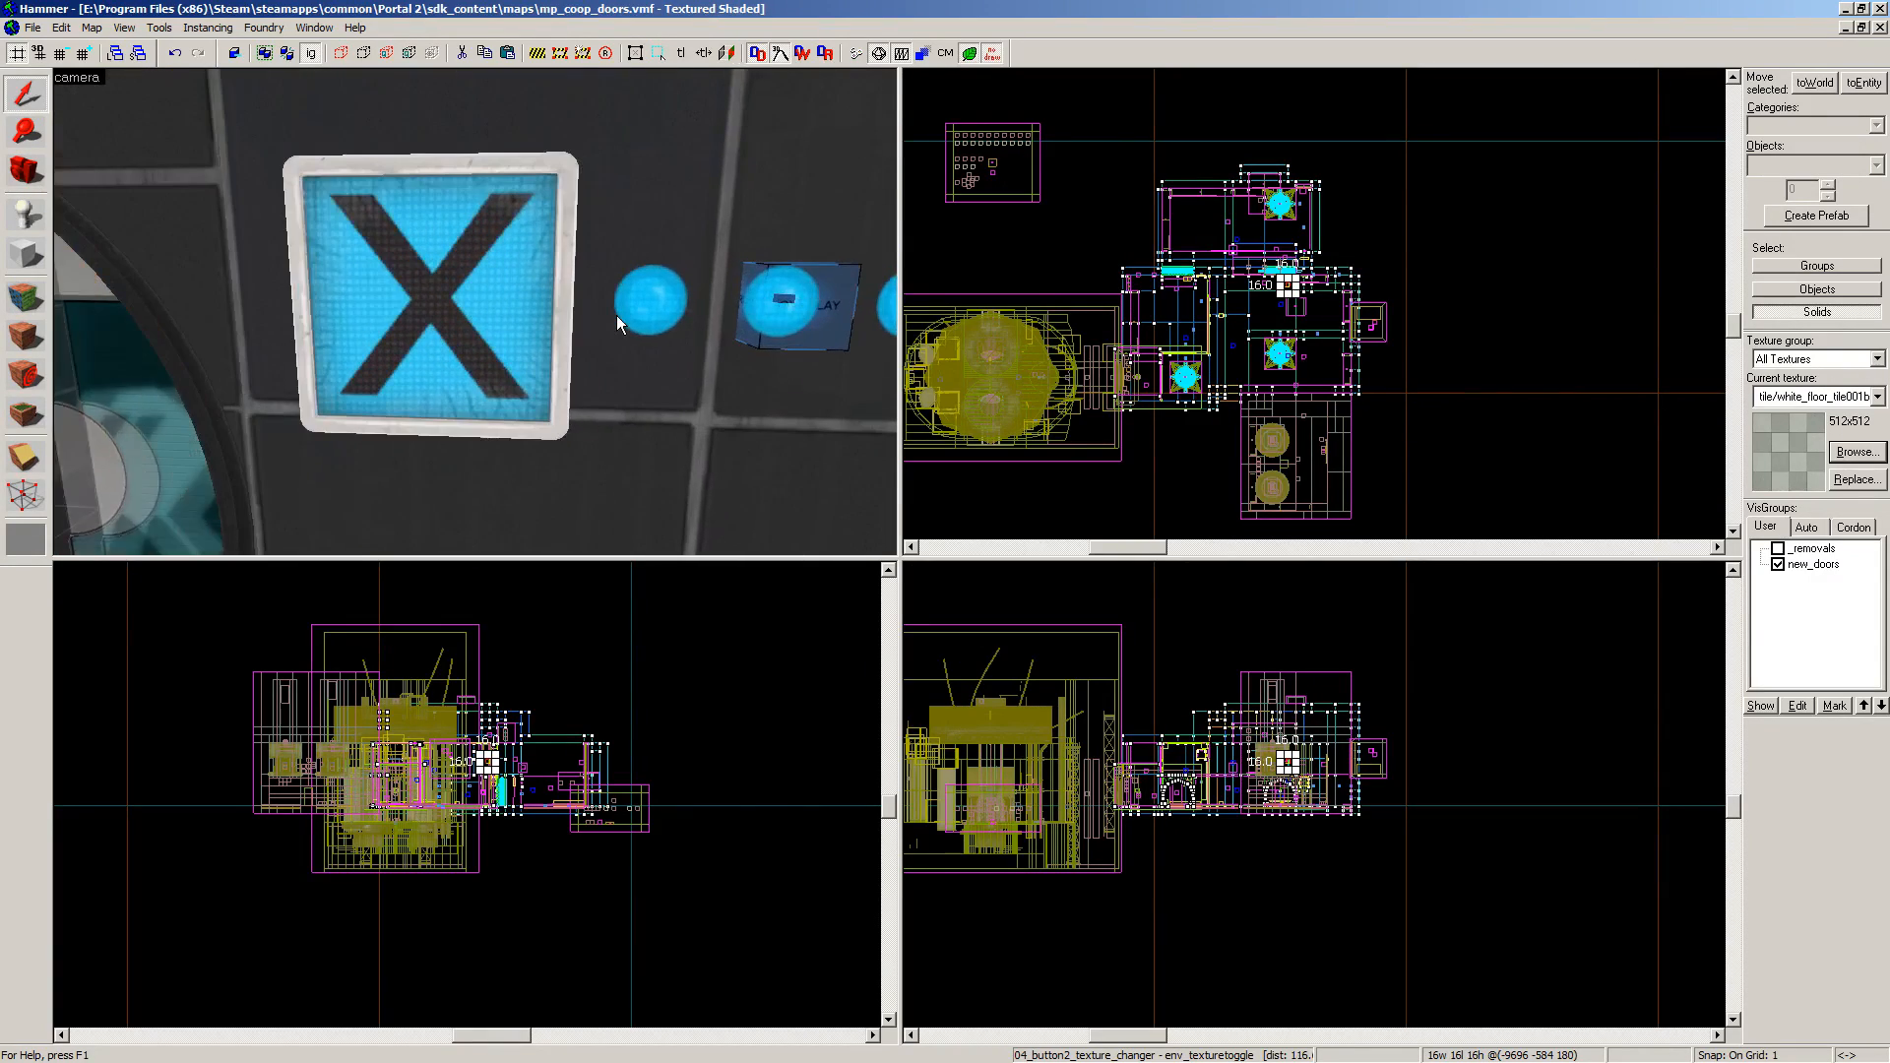
# Step: Select the prop_static frame around the coop map's door sign and inspect it from the front and side
pyautogui.click(589, 157)
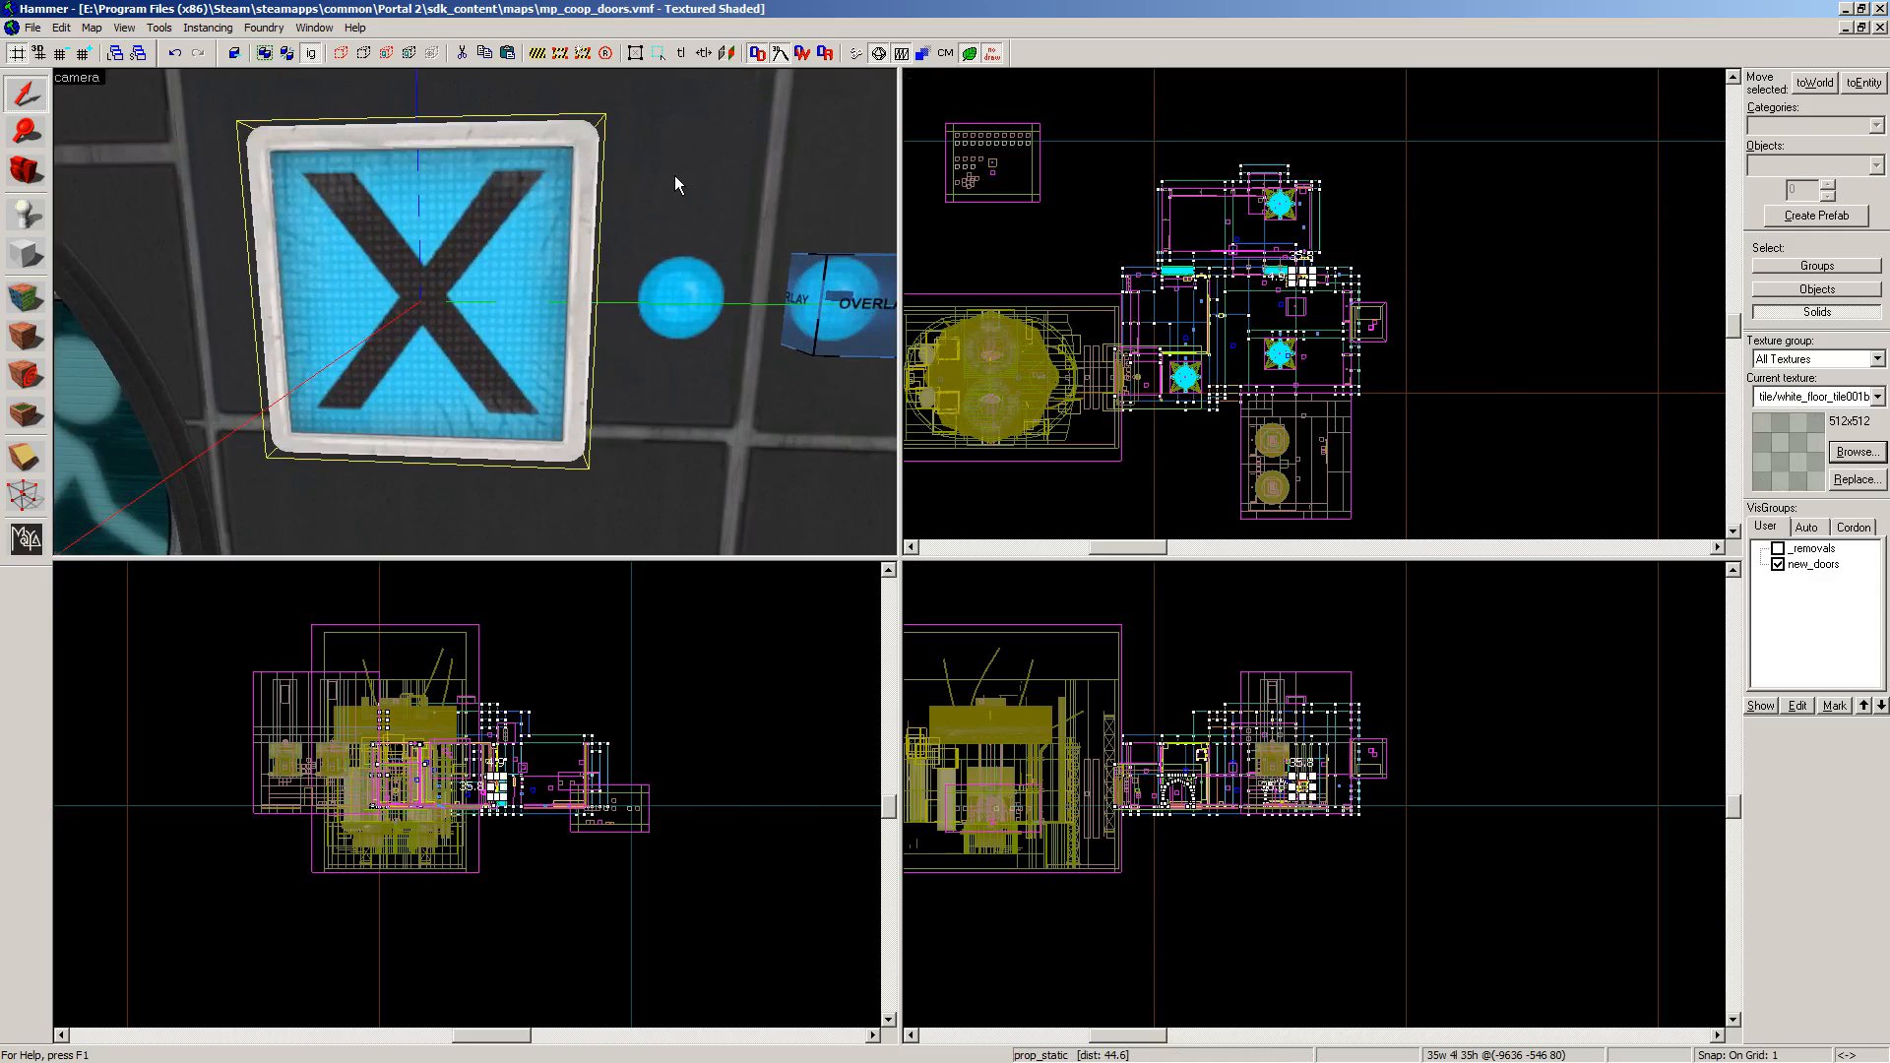
pyautogui.press('z')
pyautogui.press('d')
pyautogui.press('z')
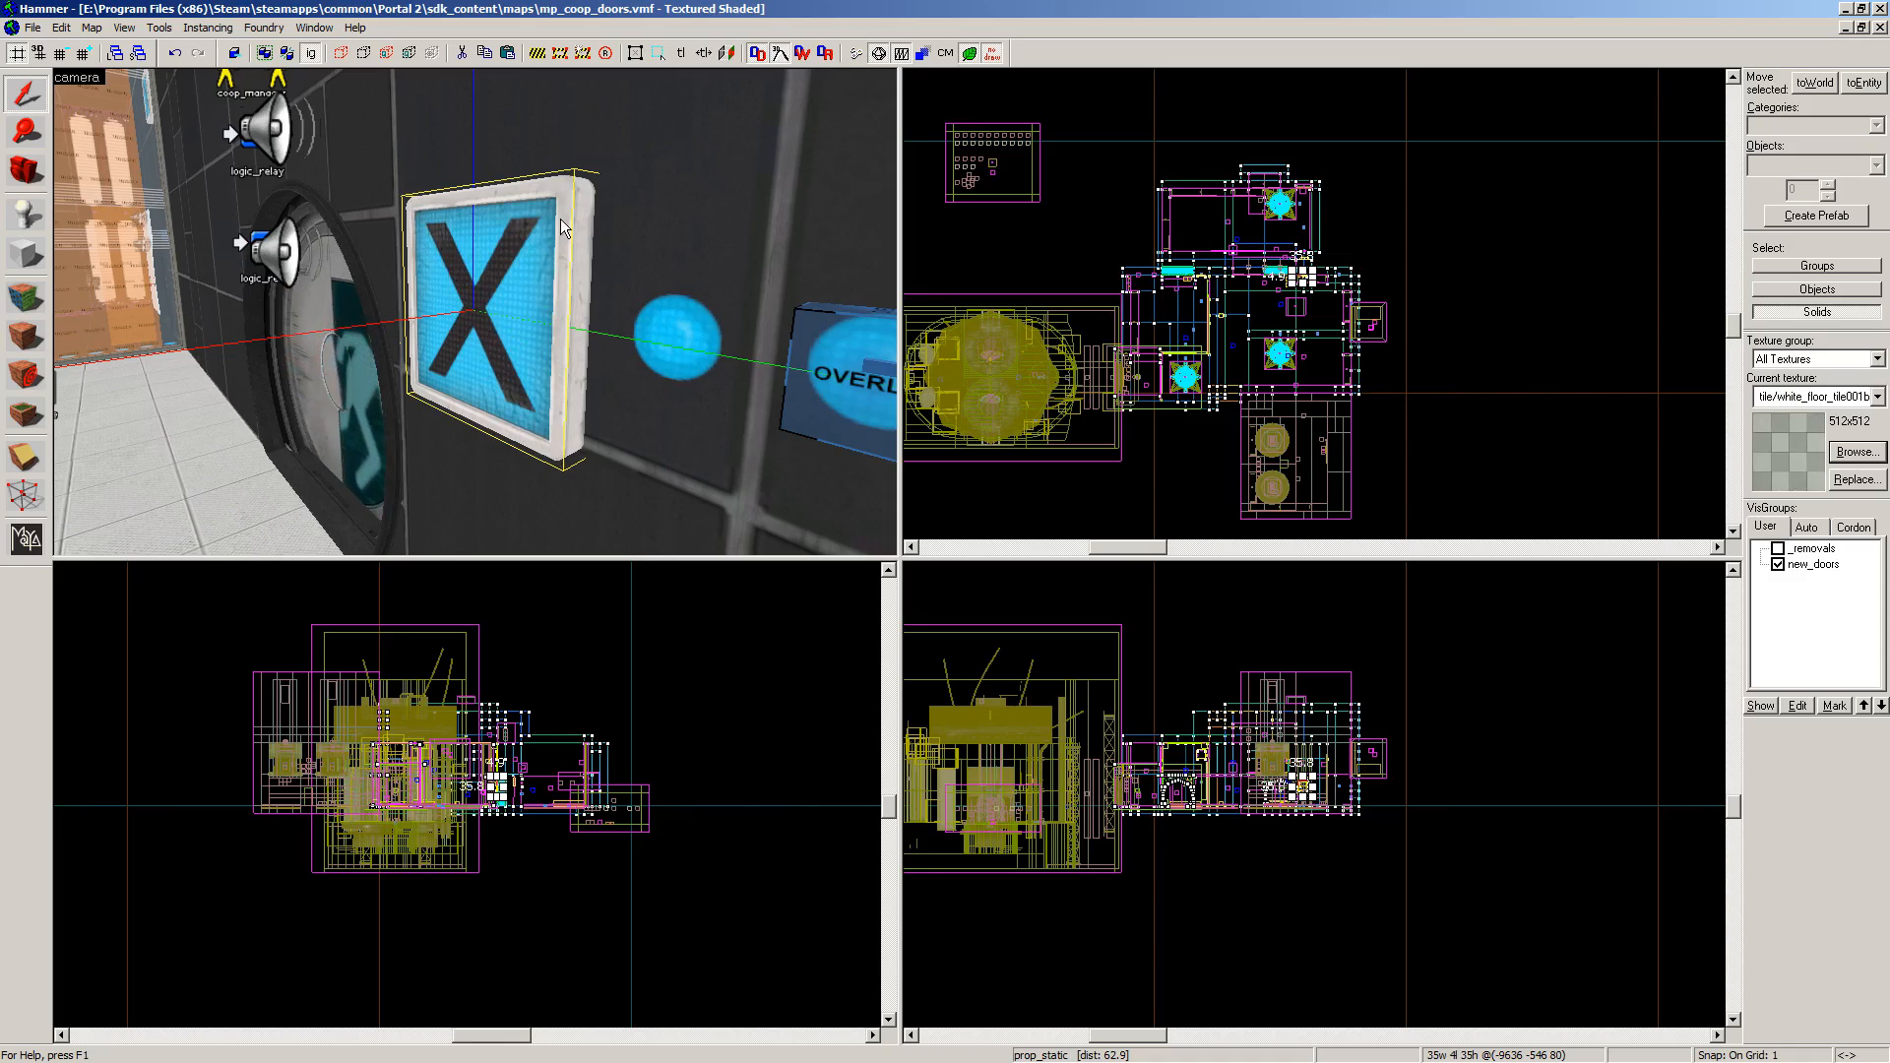
pyautogui.hotkey('ctrl', 'shift', 'e')
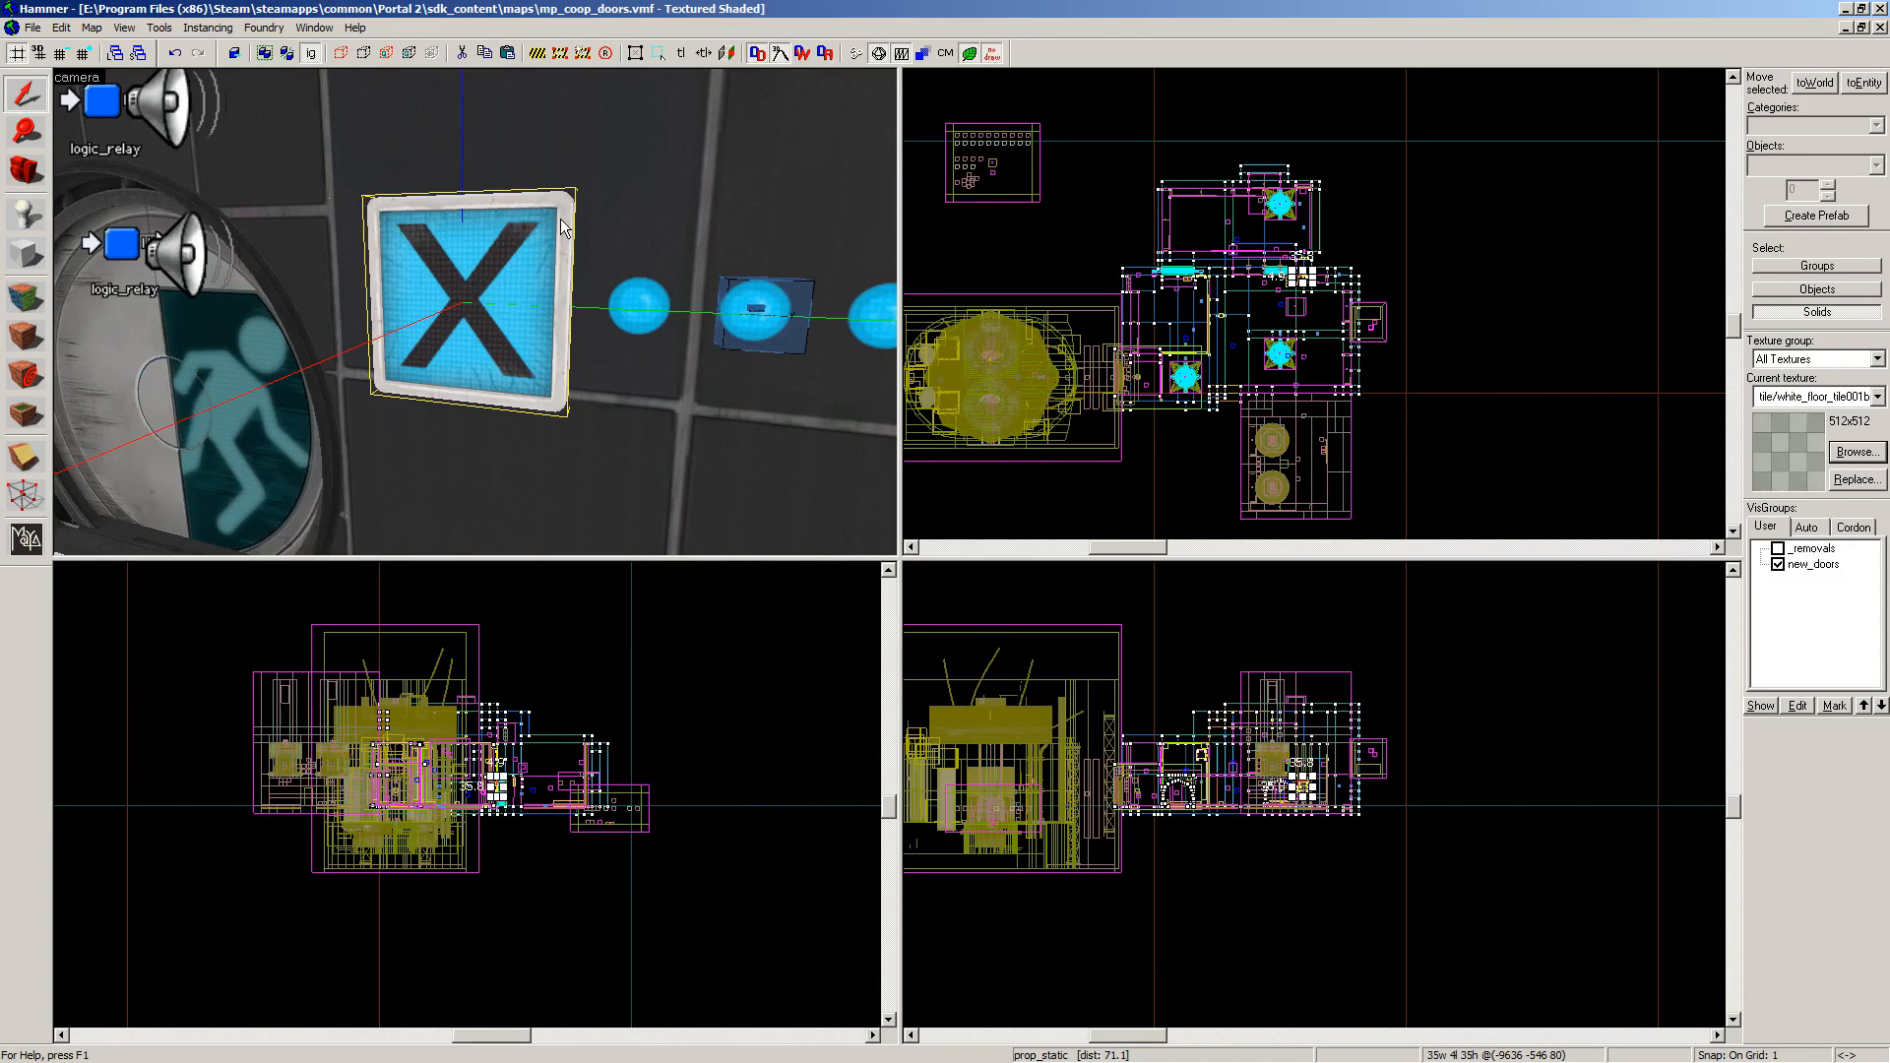
# Step: Restore the map windows to floating size and bring tutorial_map.vmf back to the front
pyautogui.click(1862, 27)
pyautogui.moveTo(1071, 113); pyautogui.dragTo(952, 570)
pyautogui.click(858, 285)
pyautogui.moveTo(859, 286); pyautogui.dragTo(871, 111)
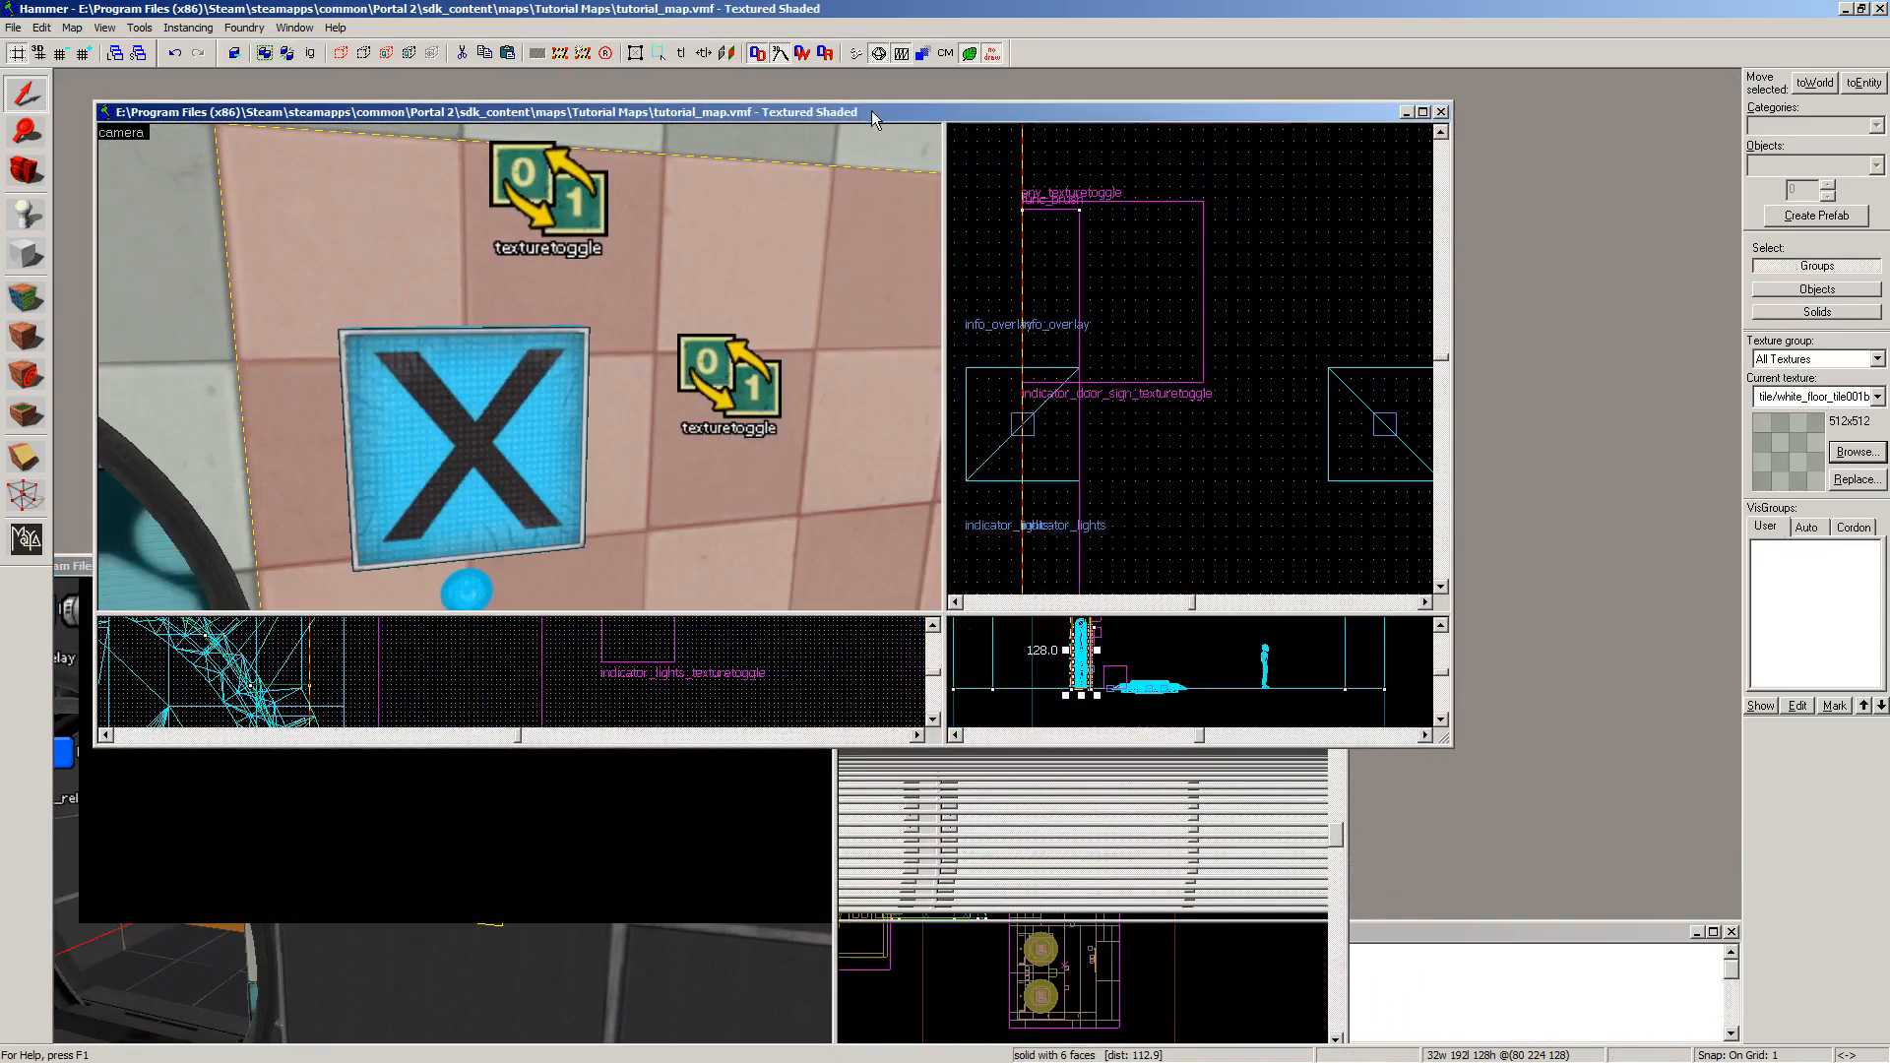
# Step: Maximize tutorial_map.vmf and paste the copied prop_static sign frame onto the wall beside the door sign
pyautogui.click(1423, 113)
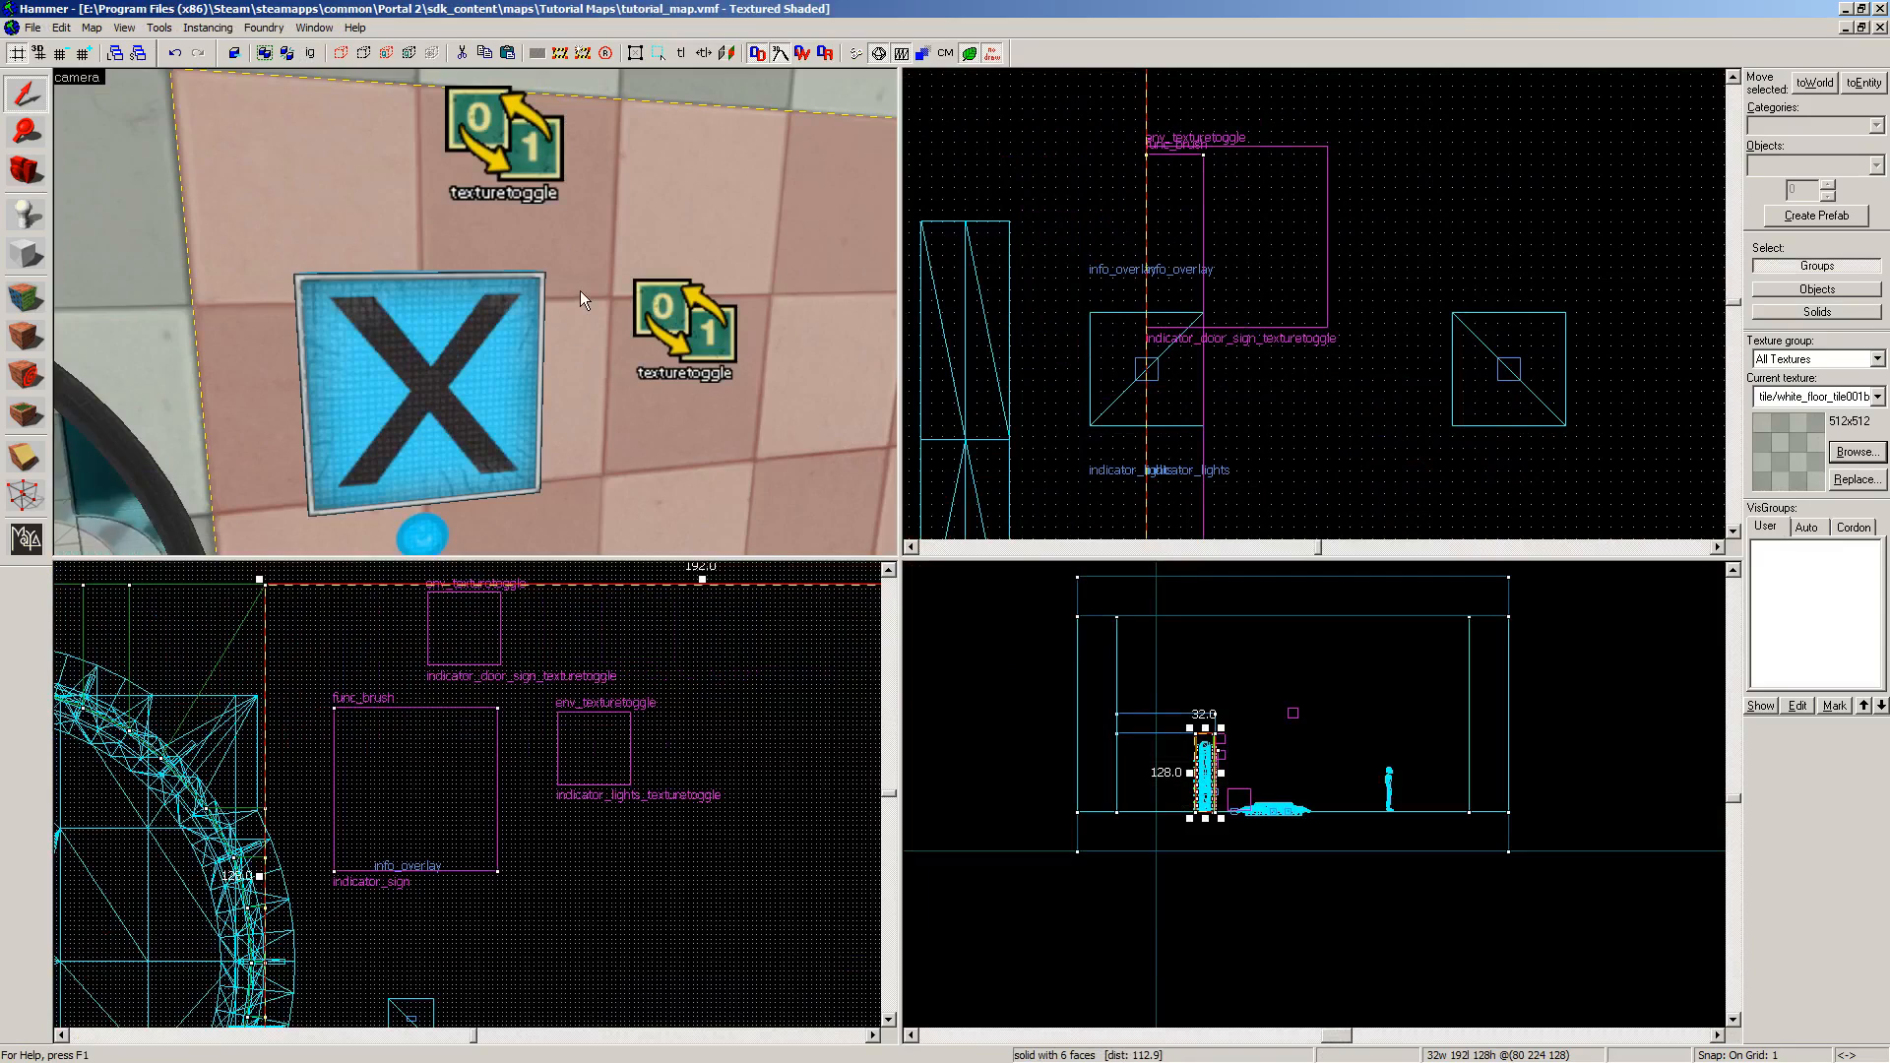
pyautogui.scroll(-2, 579, 315)
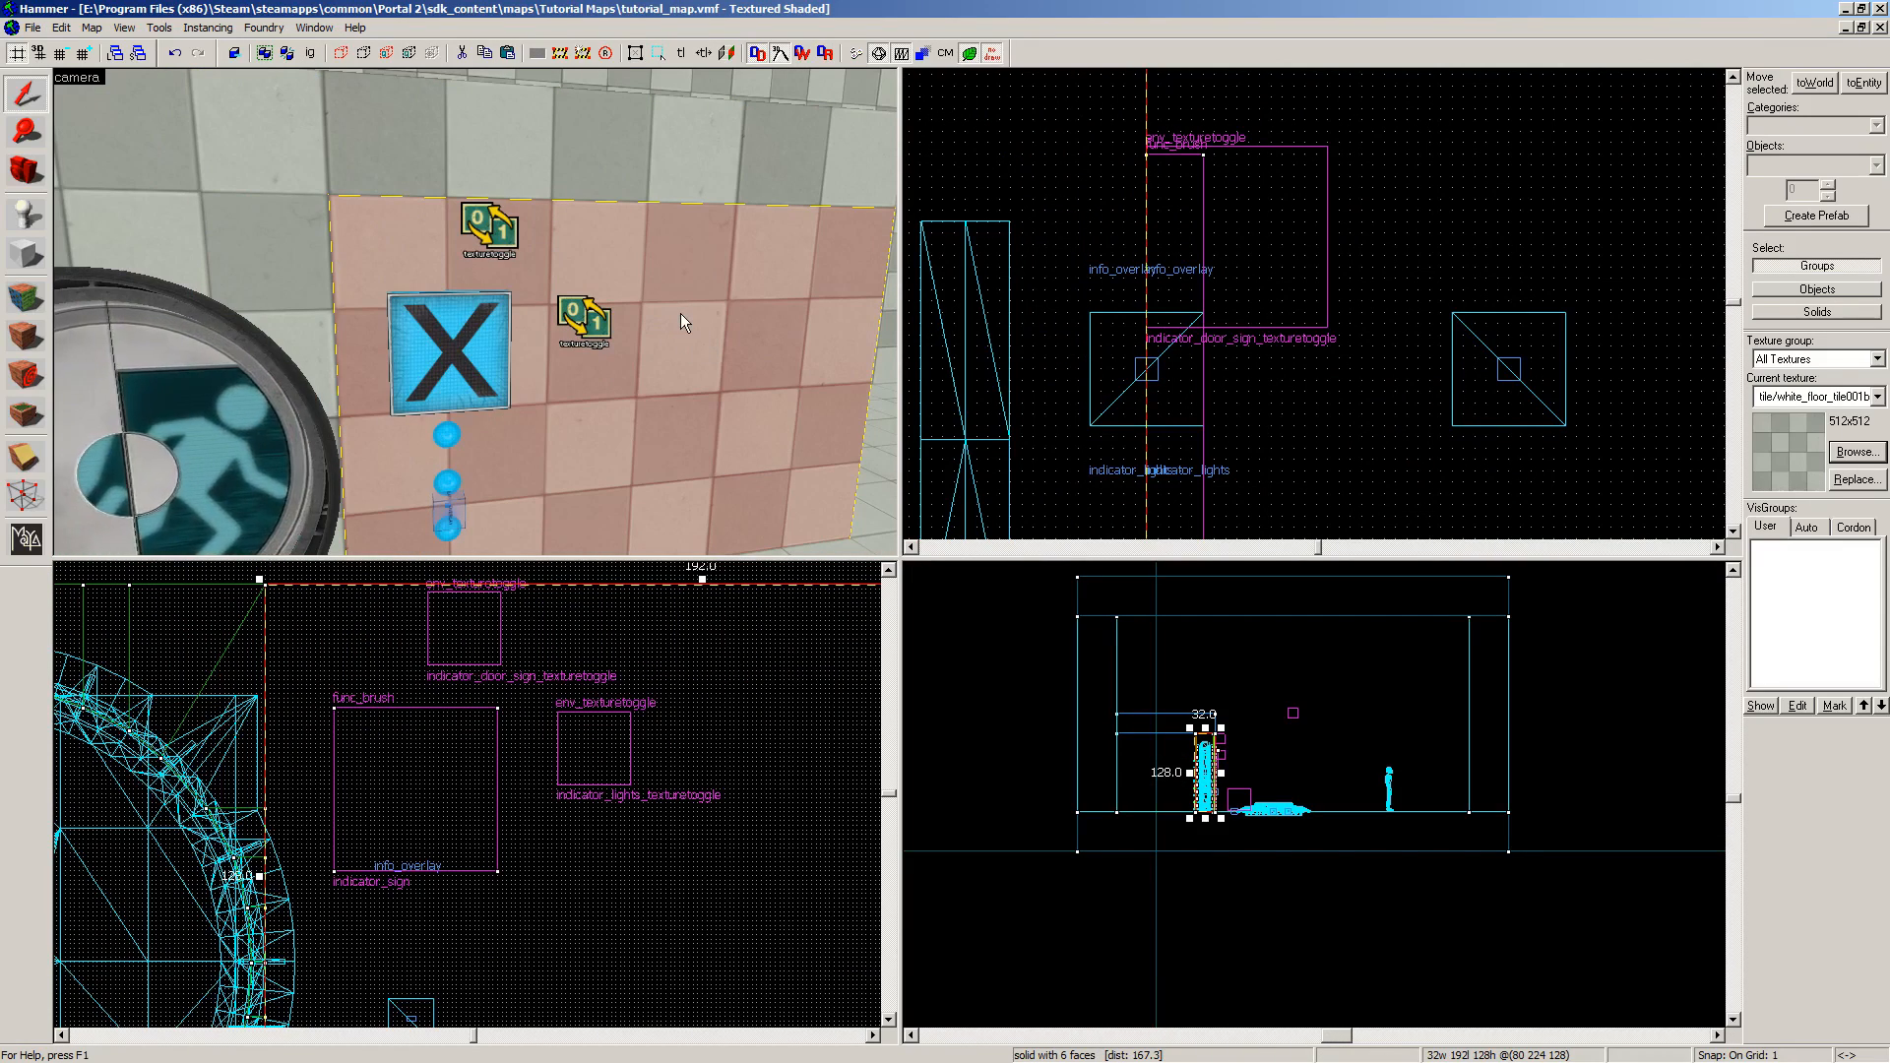
pyautogui.hotkey('ctrl', 'v')
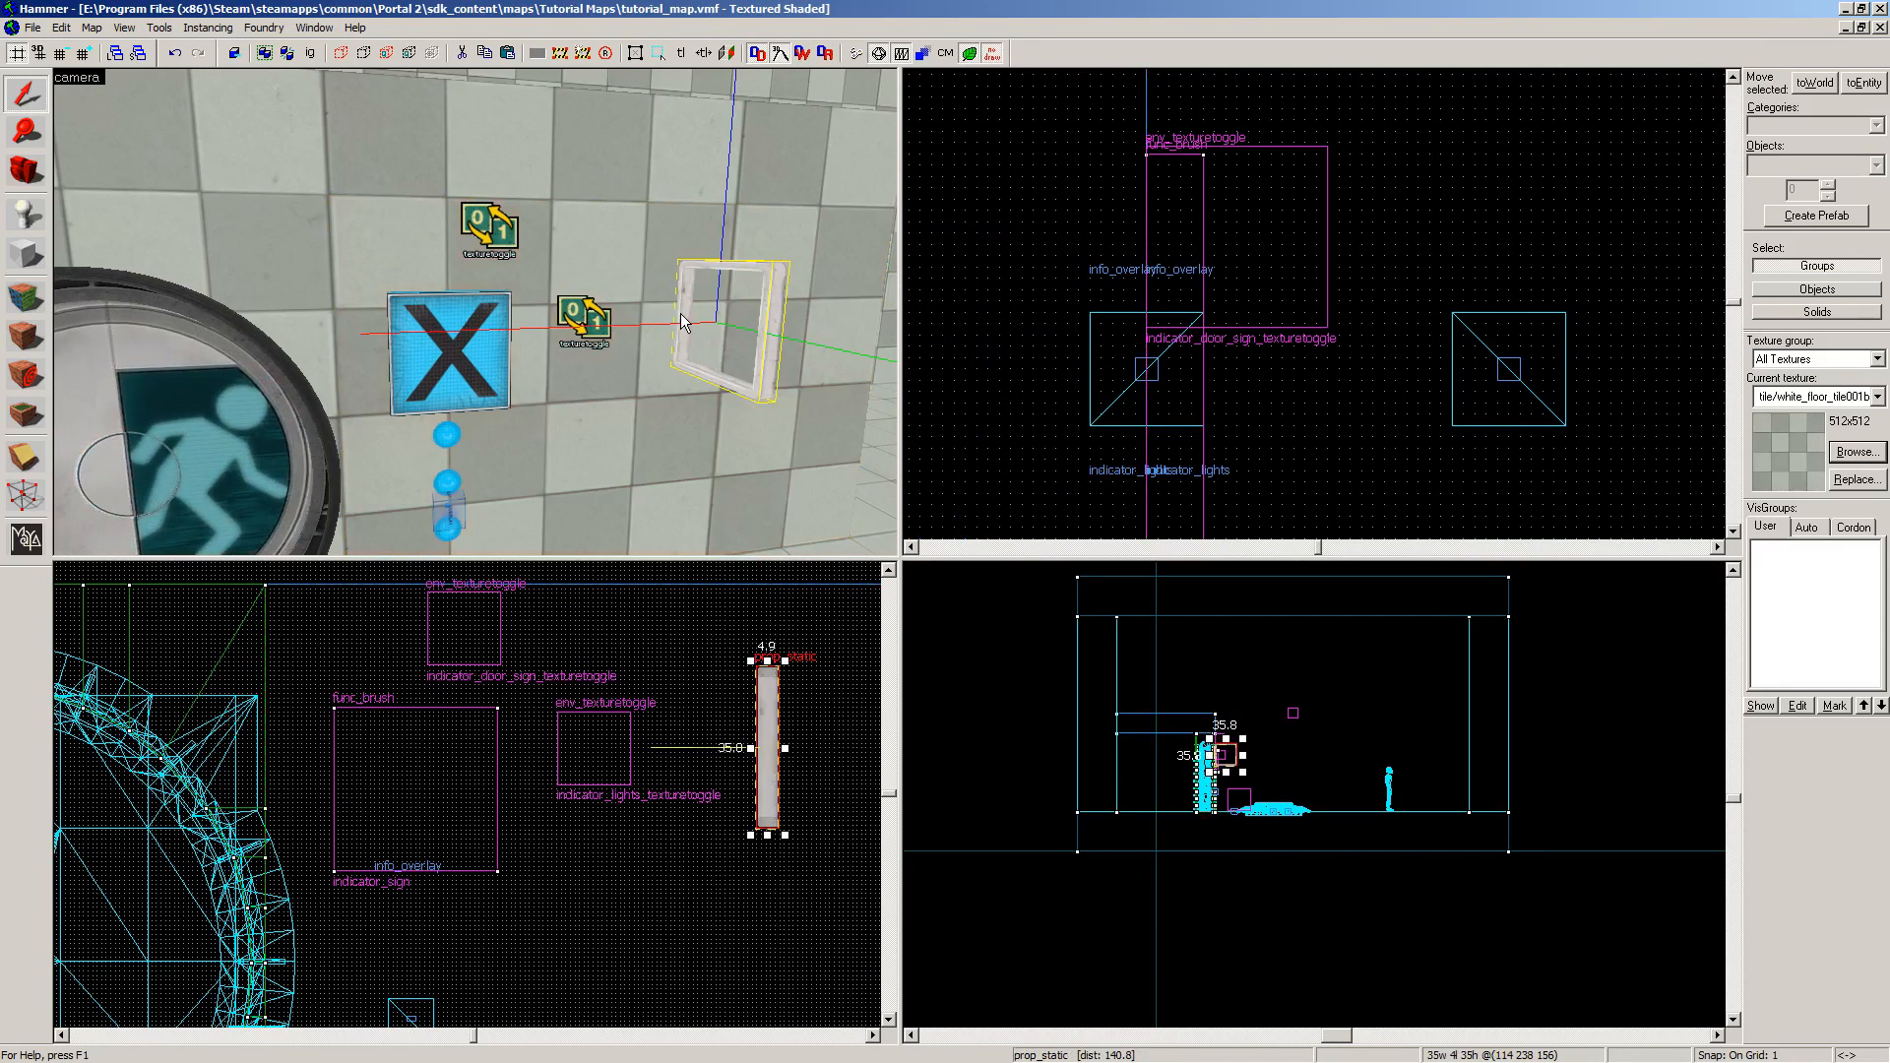
# Step: Examine the pasted frame's orientation and its position relative to the wall and the X sign from several angles
pyautogui.press('z')
pyautogui.press('a')
pyautogui.press('d')
pyautogui.press('a')
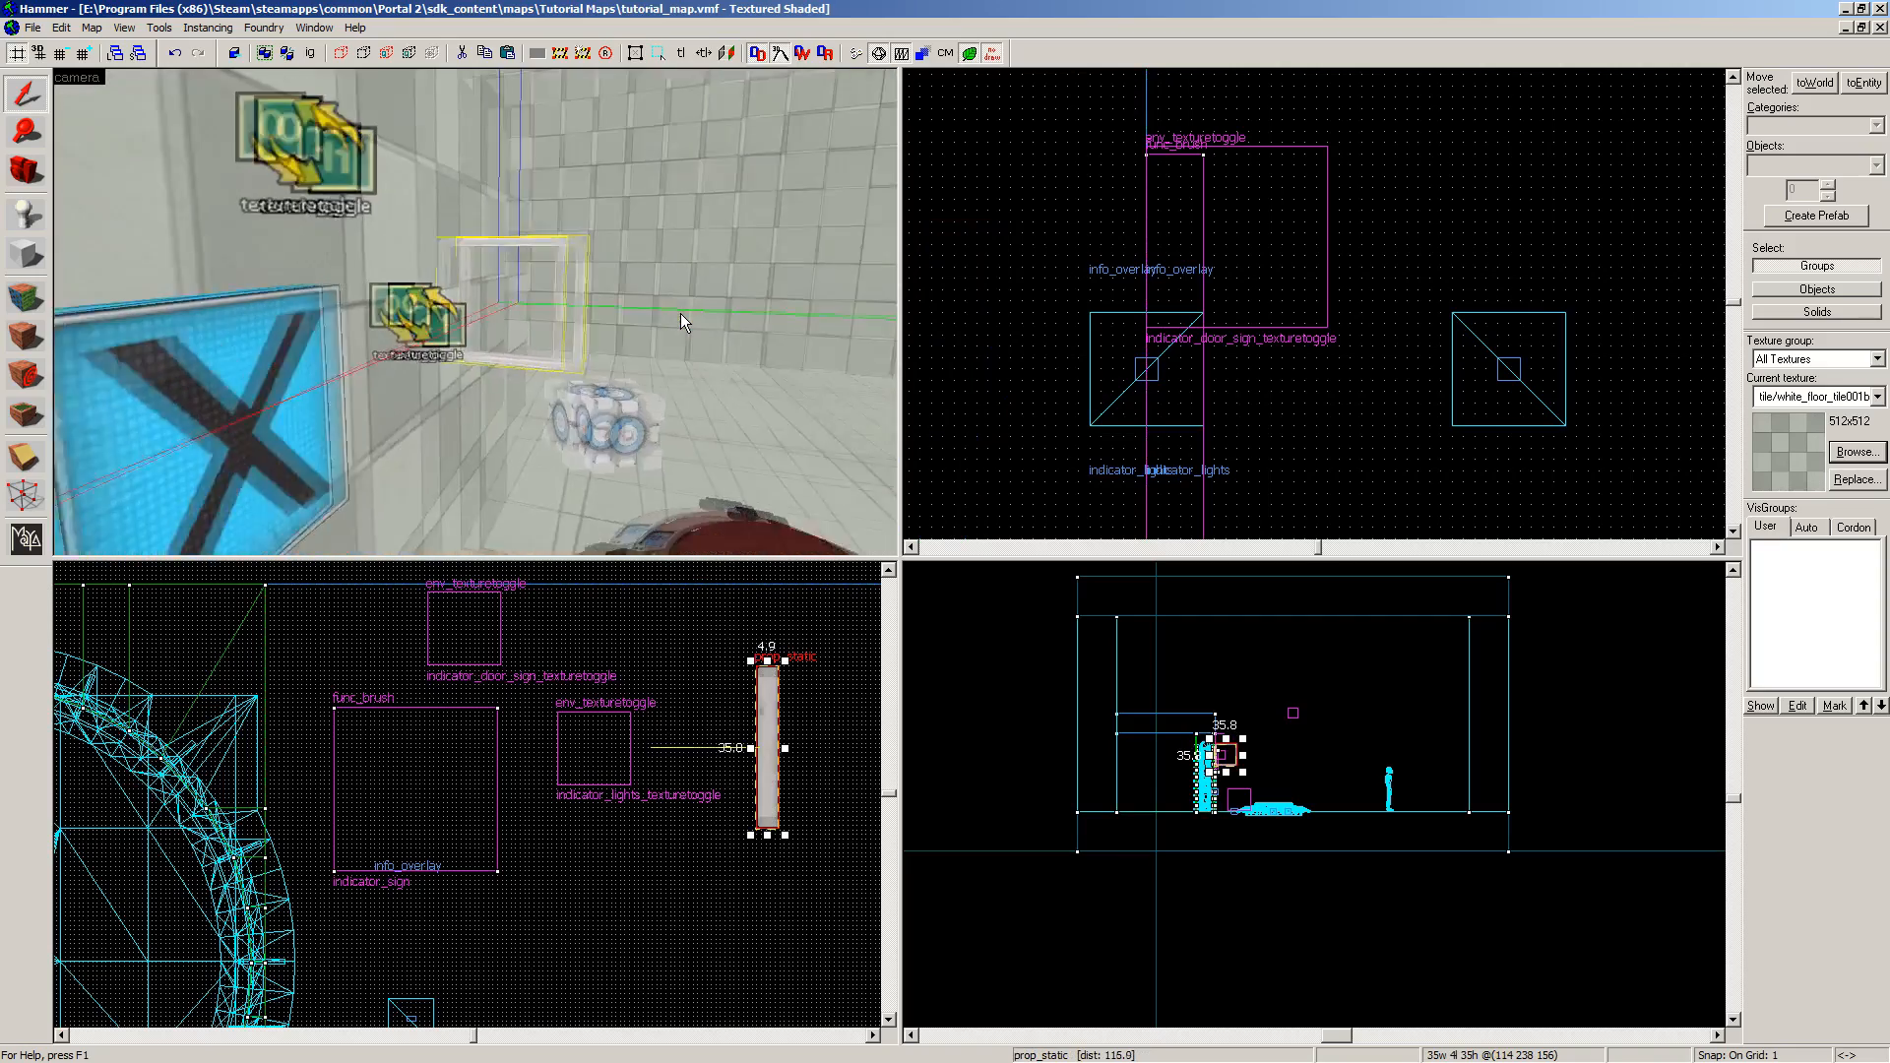
pyautogui.press('d')
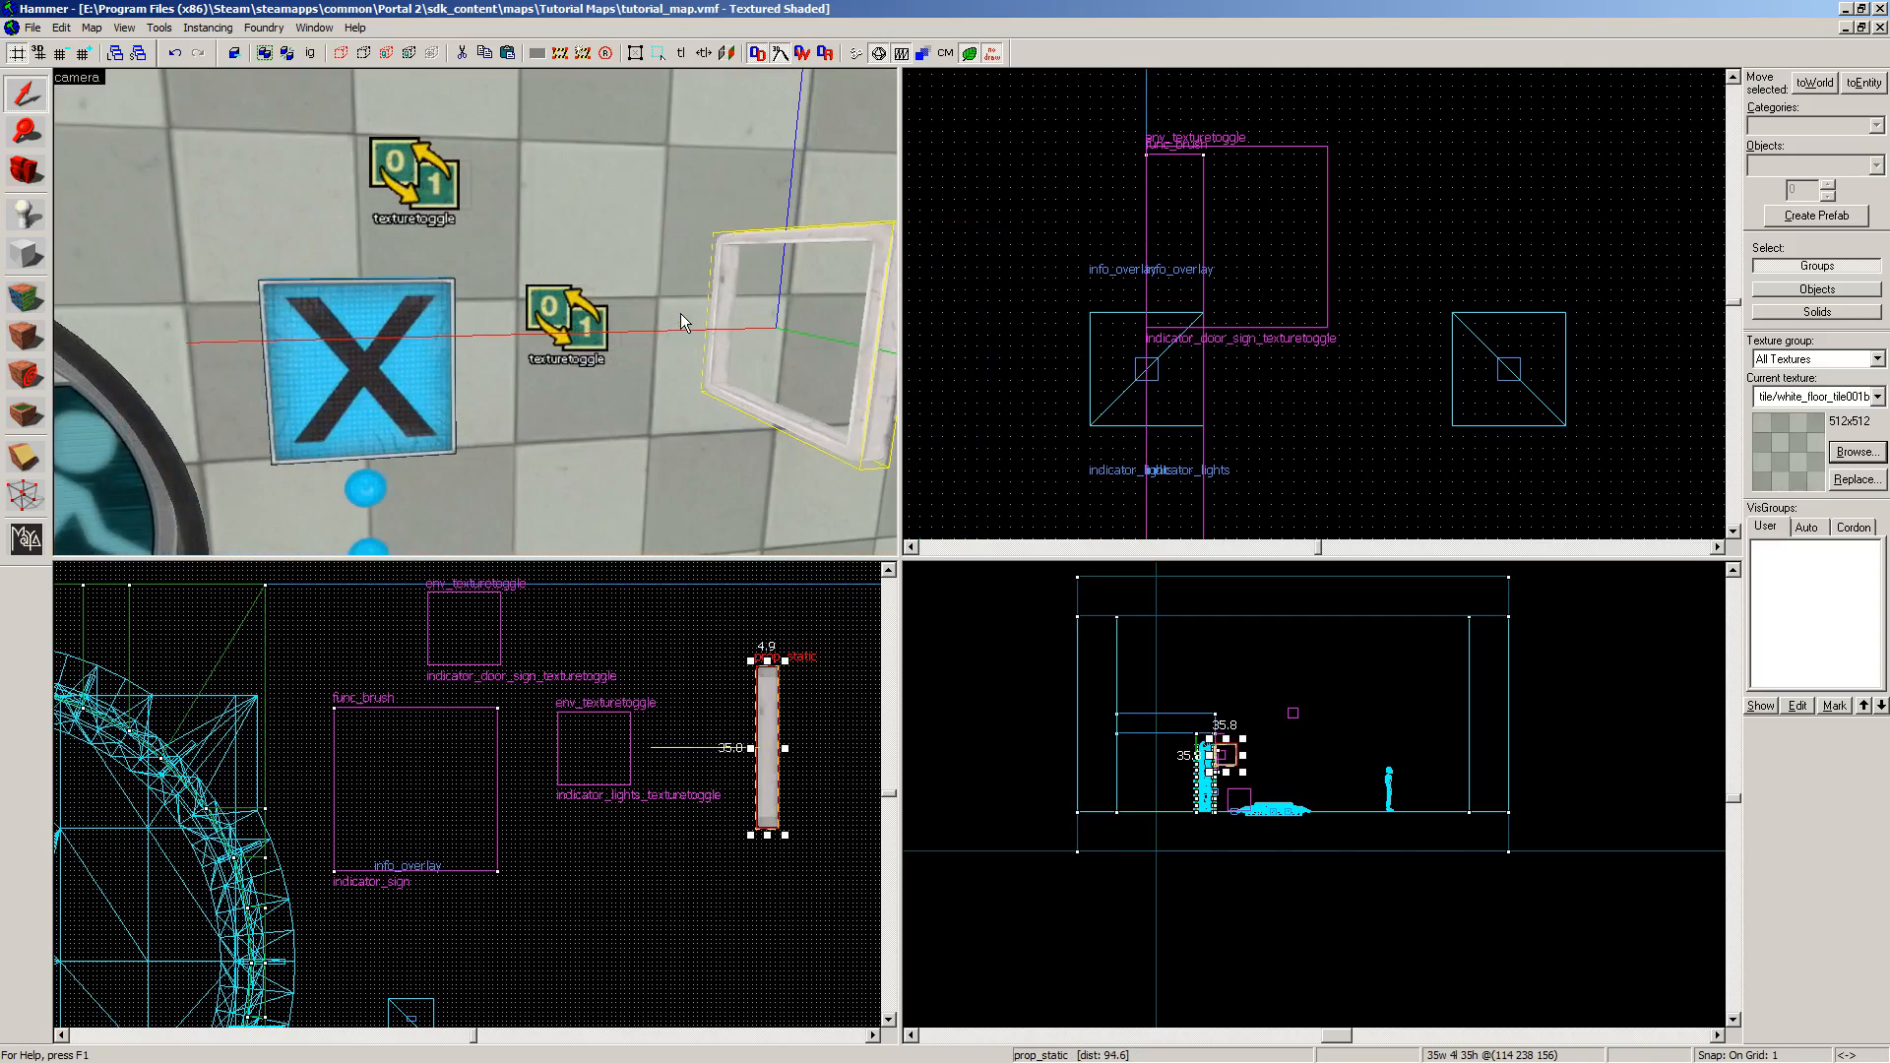
pyautogui.press('d')
pyautogui.press('z')
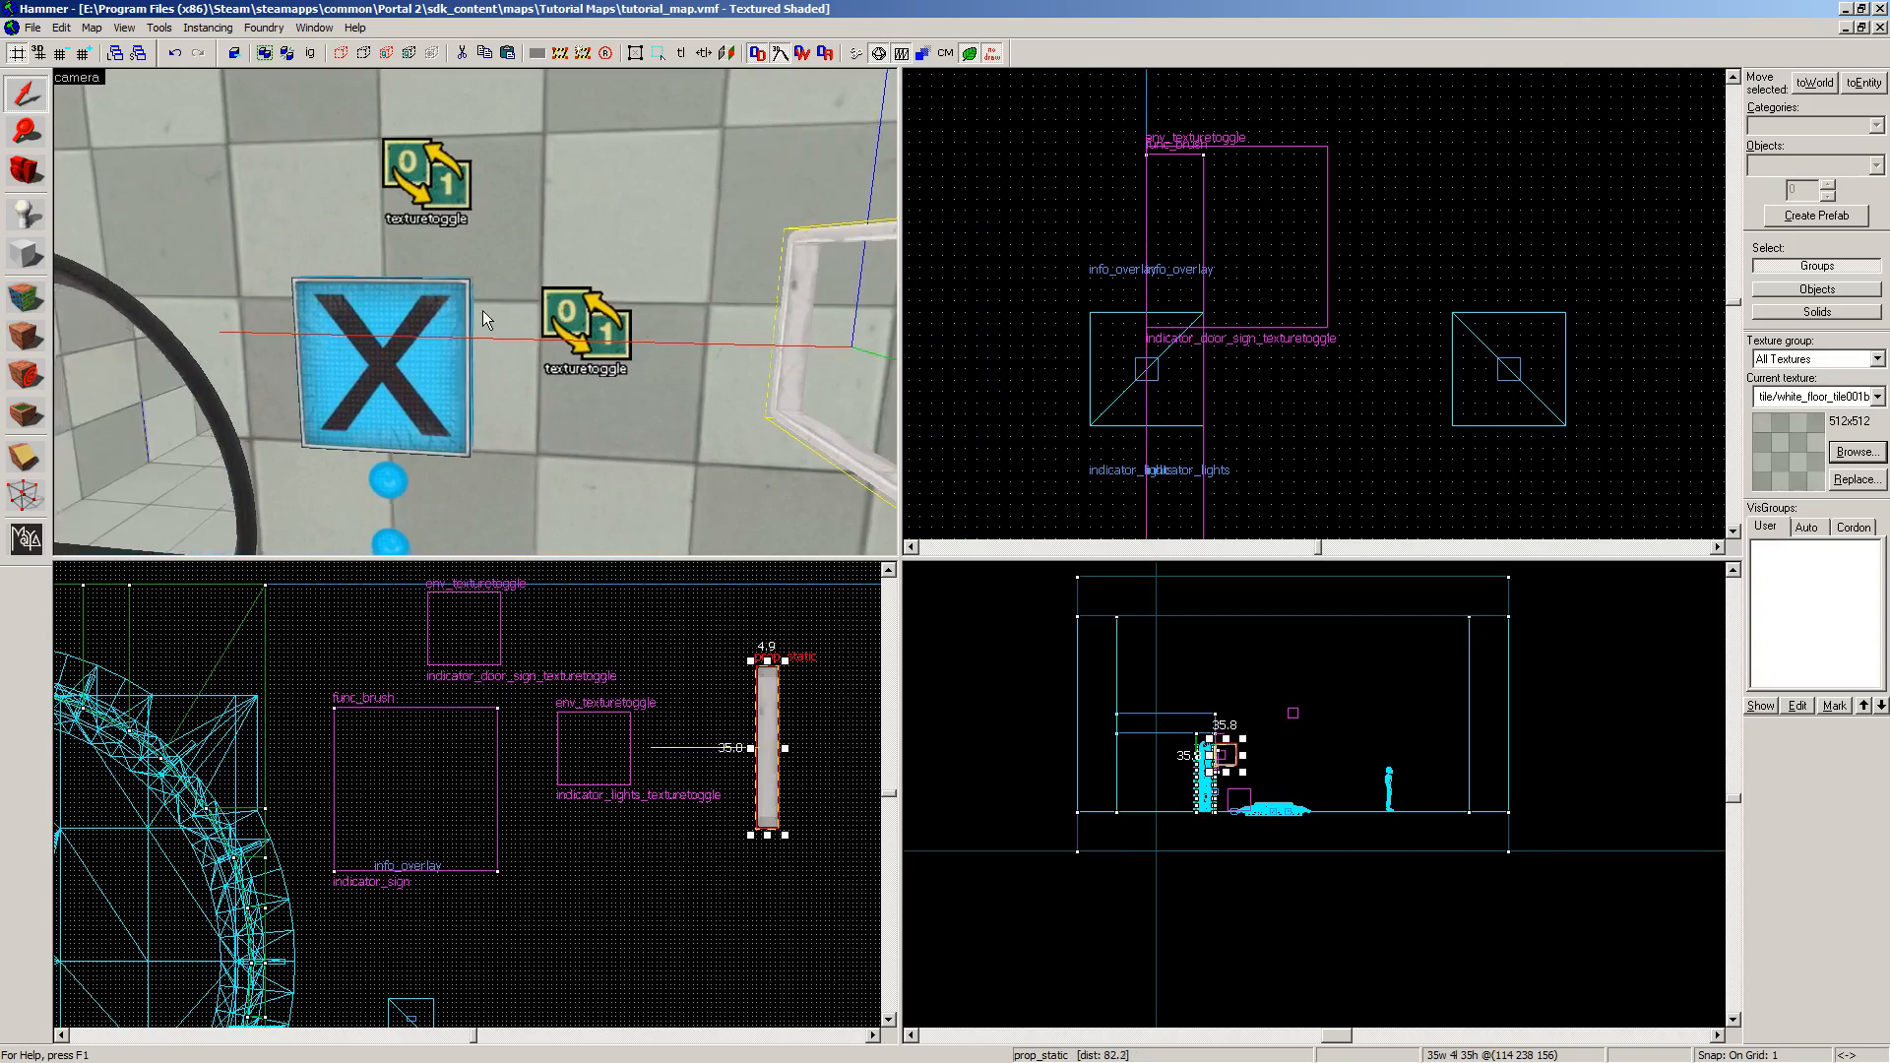
pyautogui.press('d')
pyautogui.press('a')
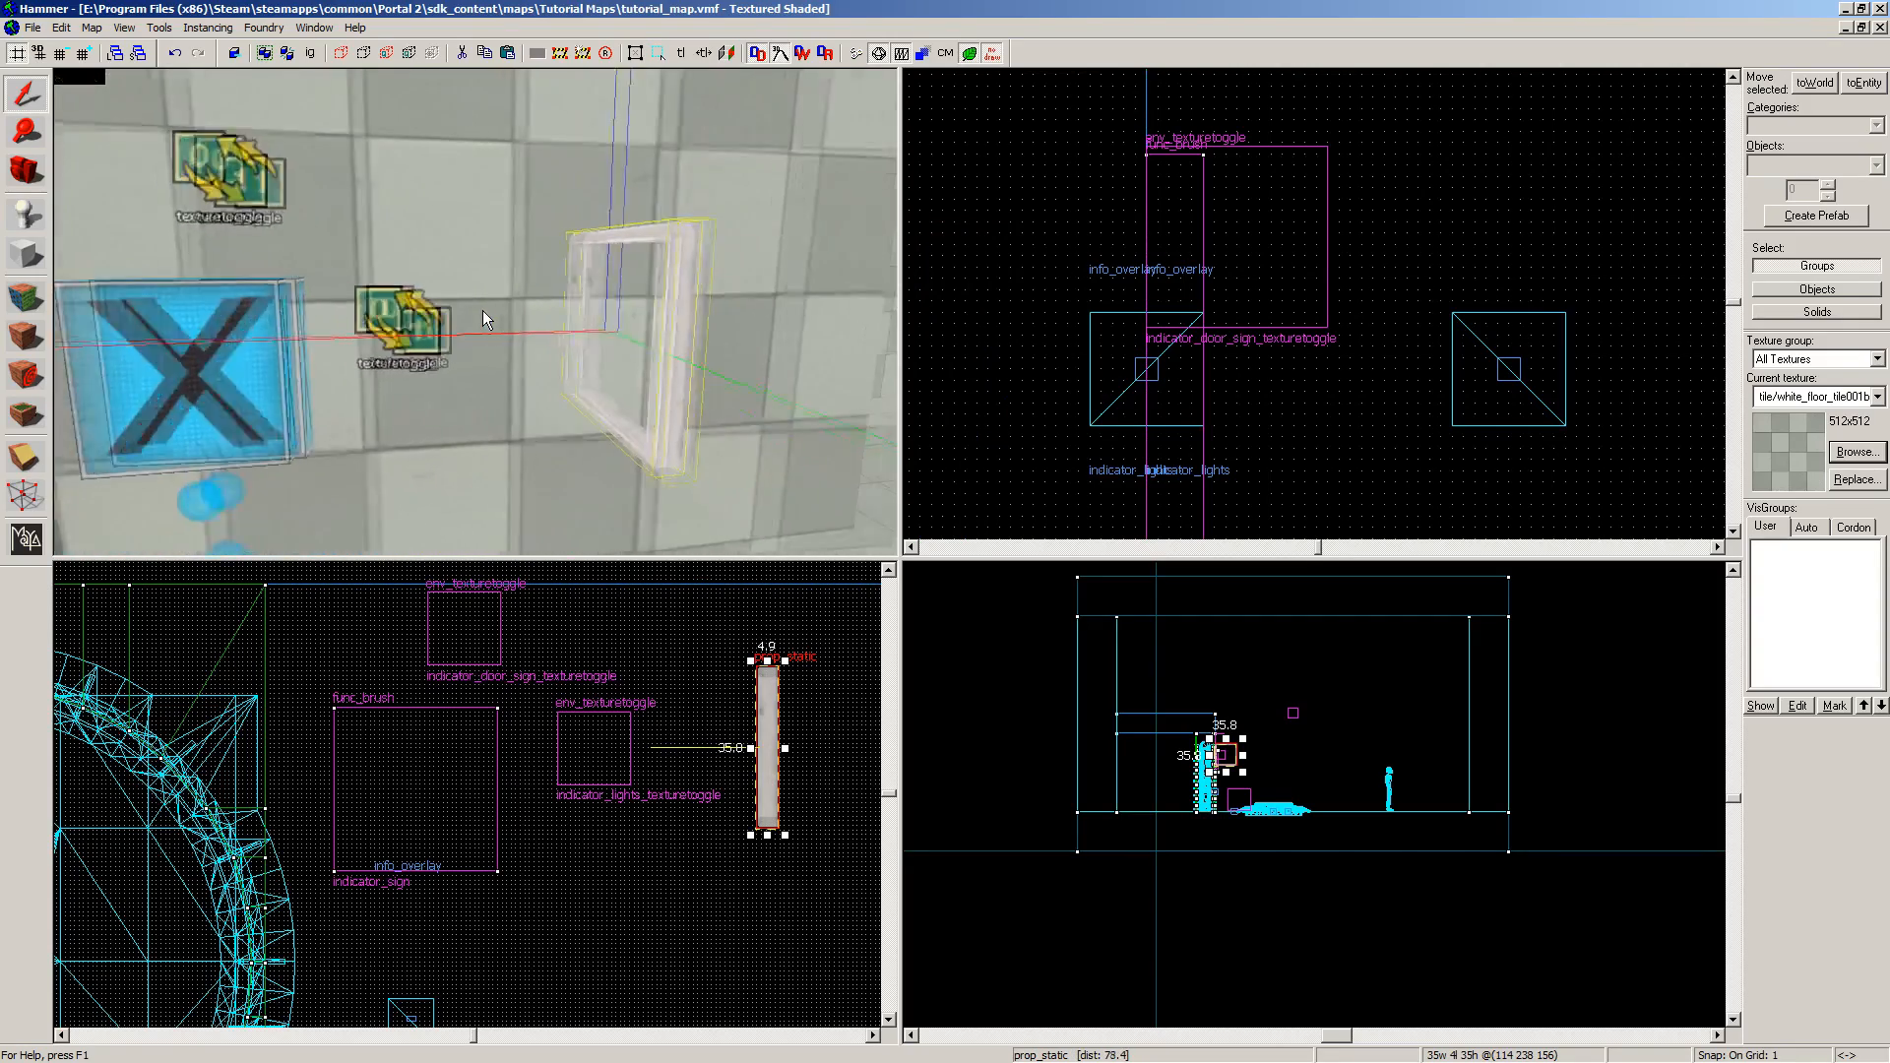
pyautogui.press('d')
pyautogui.press('a')
pyautogui.press('z')
# Step: Rotate the prop_static frame 90 degrees in the top view so it faces into the room, and move it flush against the wall
pyautogui.scroll(-11, 1270, 376)
pyautogui.scroll(5, 1262, 256)
pyautogui.scroll(5, 1265, 261)
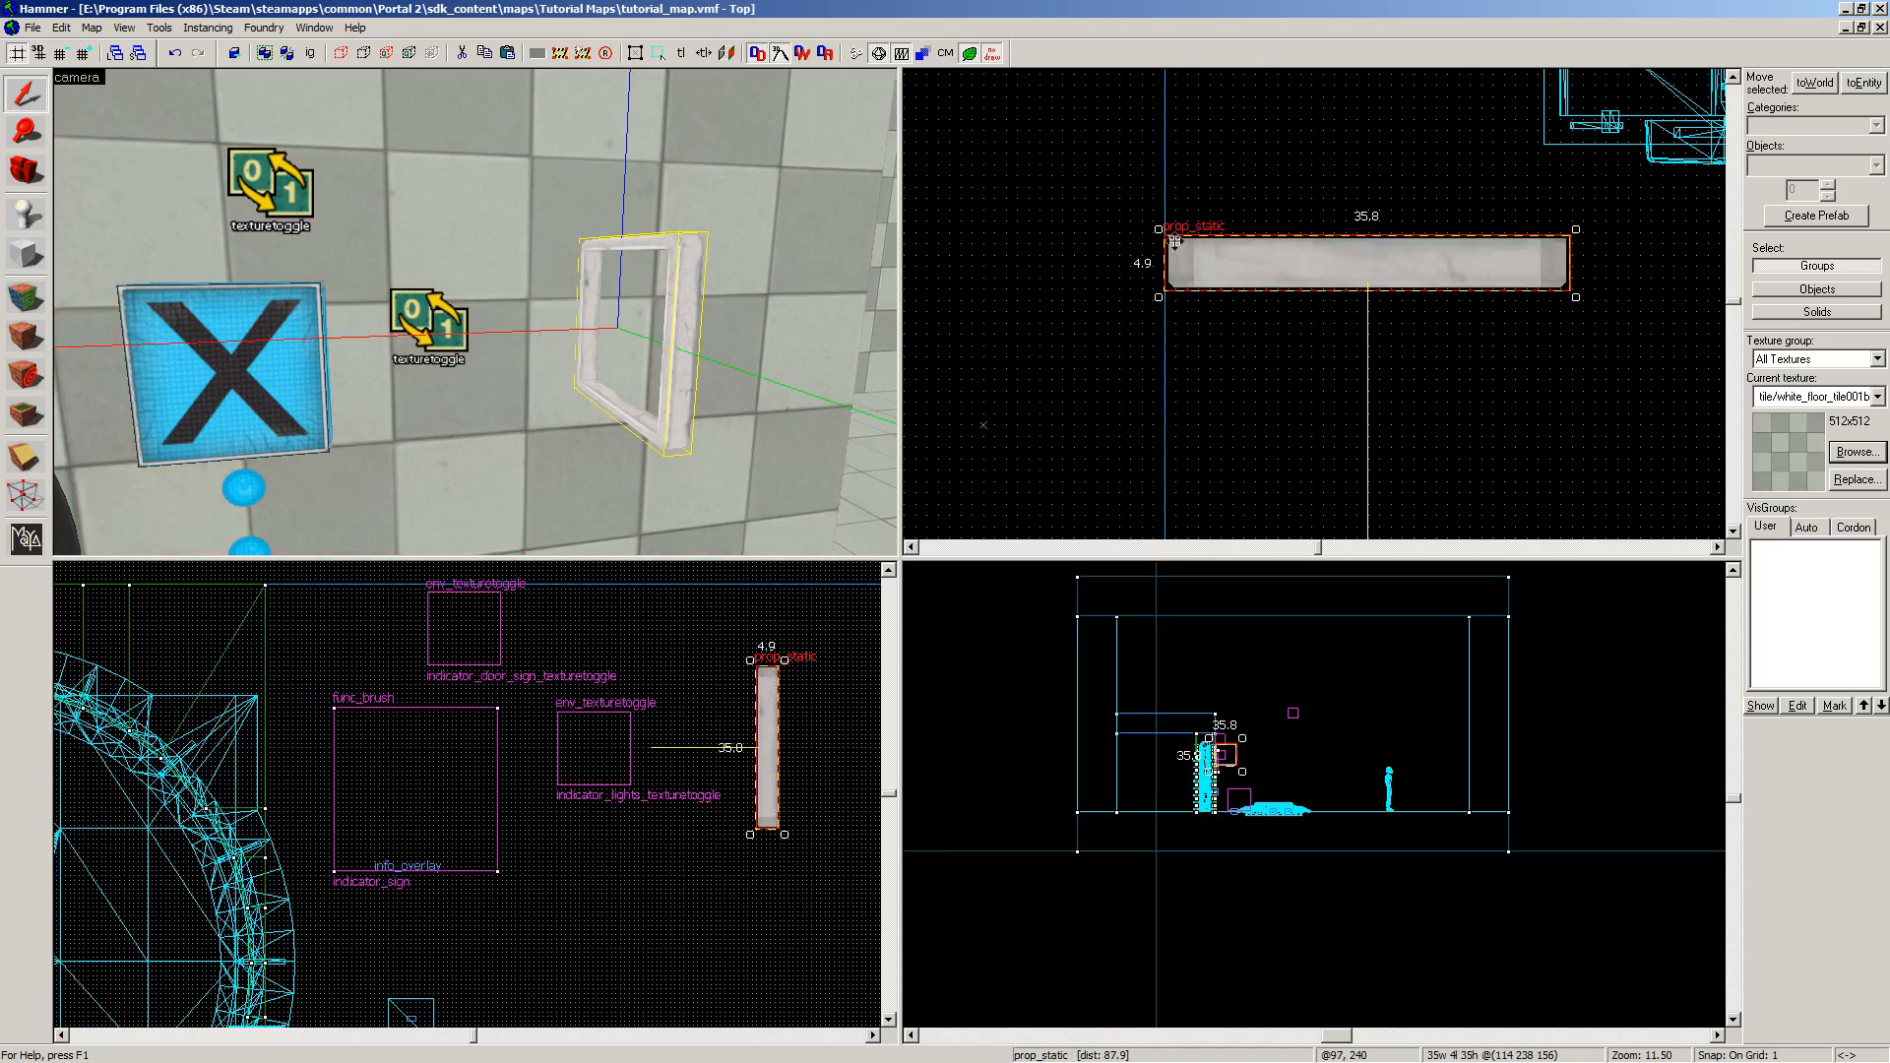
pyautogui.moveTo(1160, 229); pyautogui.dragTo(1329, 484)
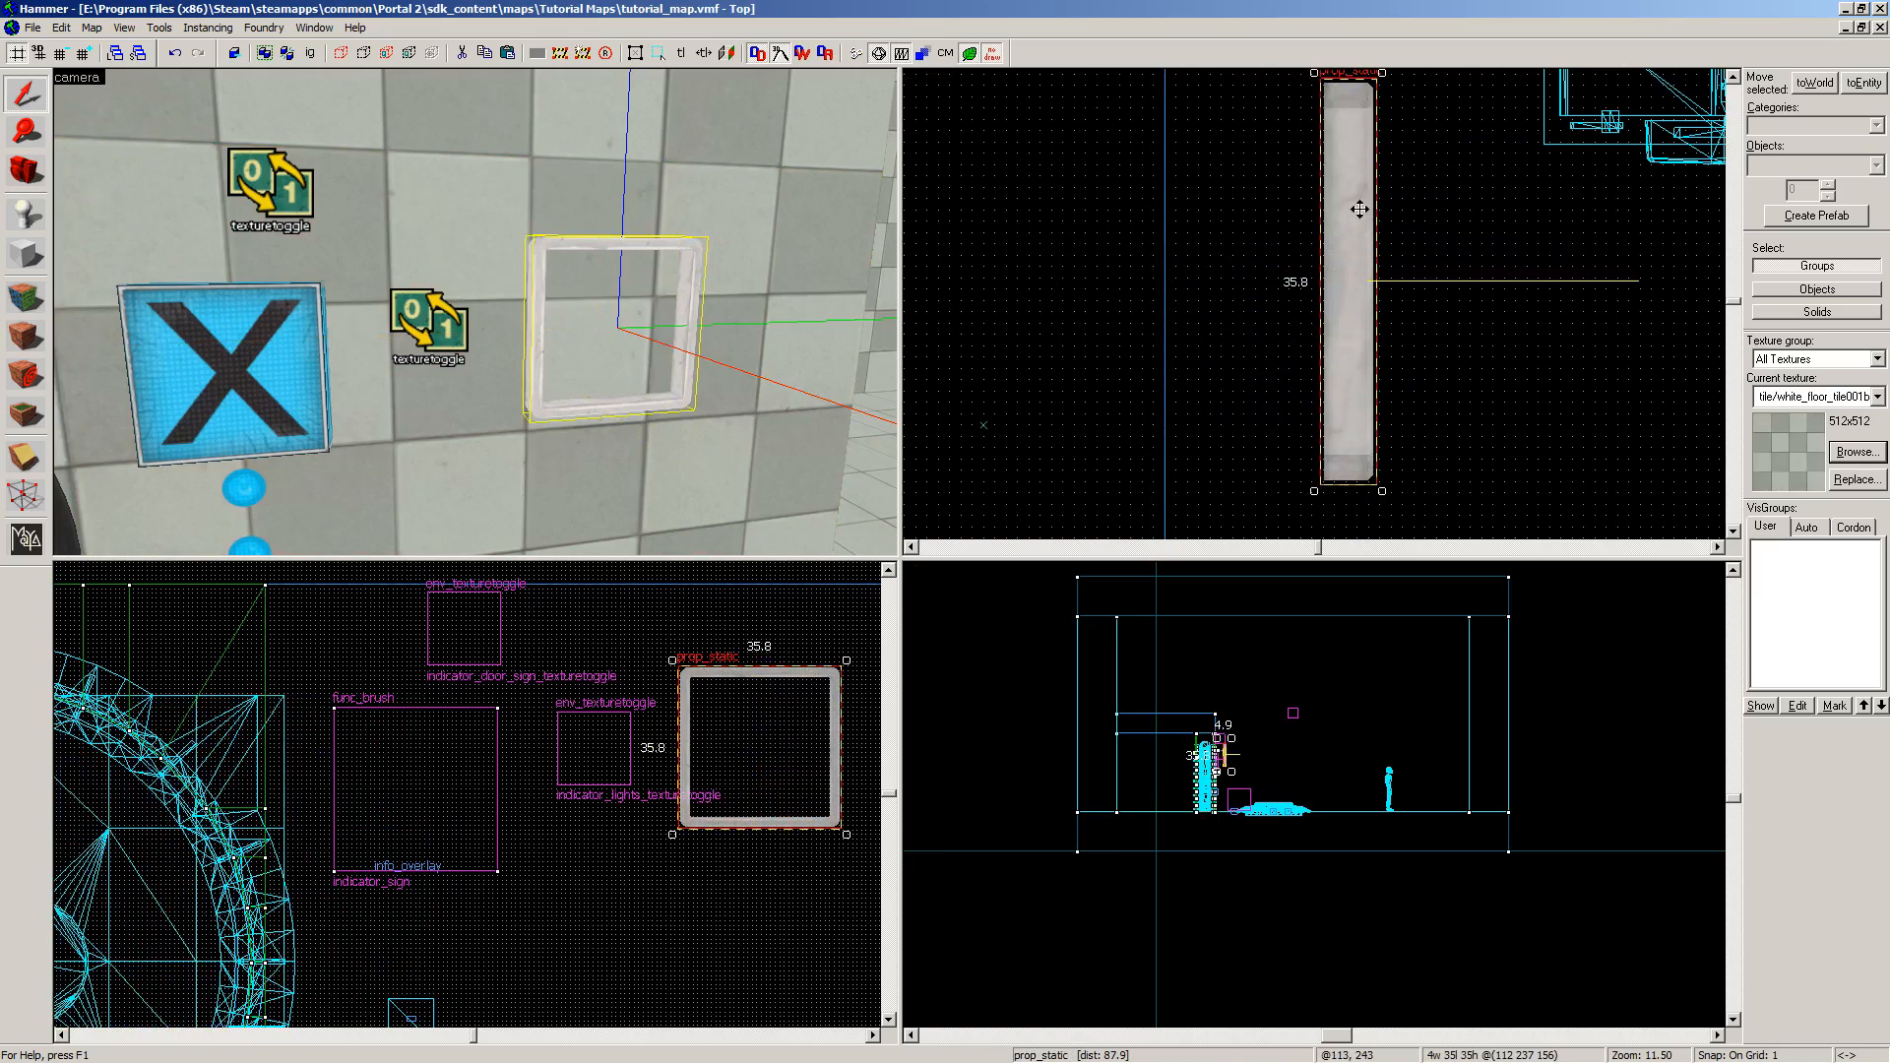
pyautogui.moveTo(1360, 209); pyautogui.dragTo(1194, 237)
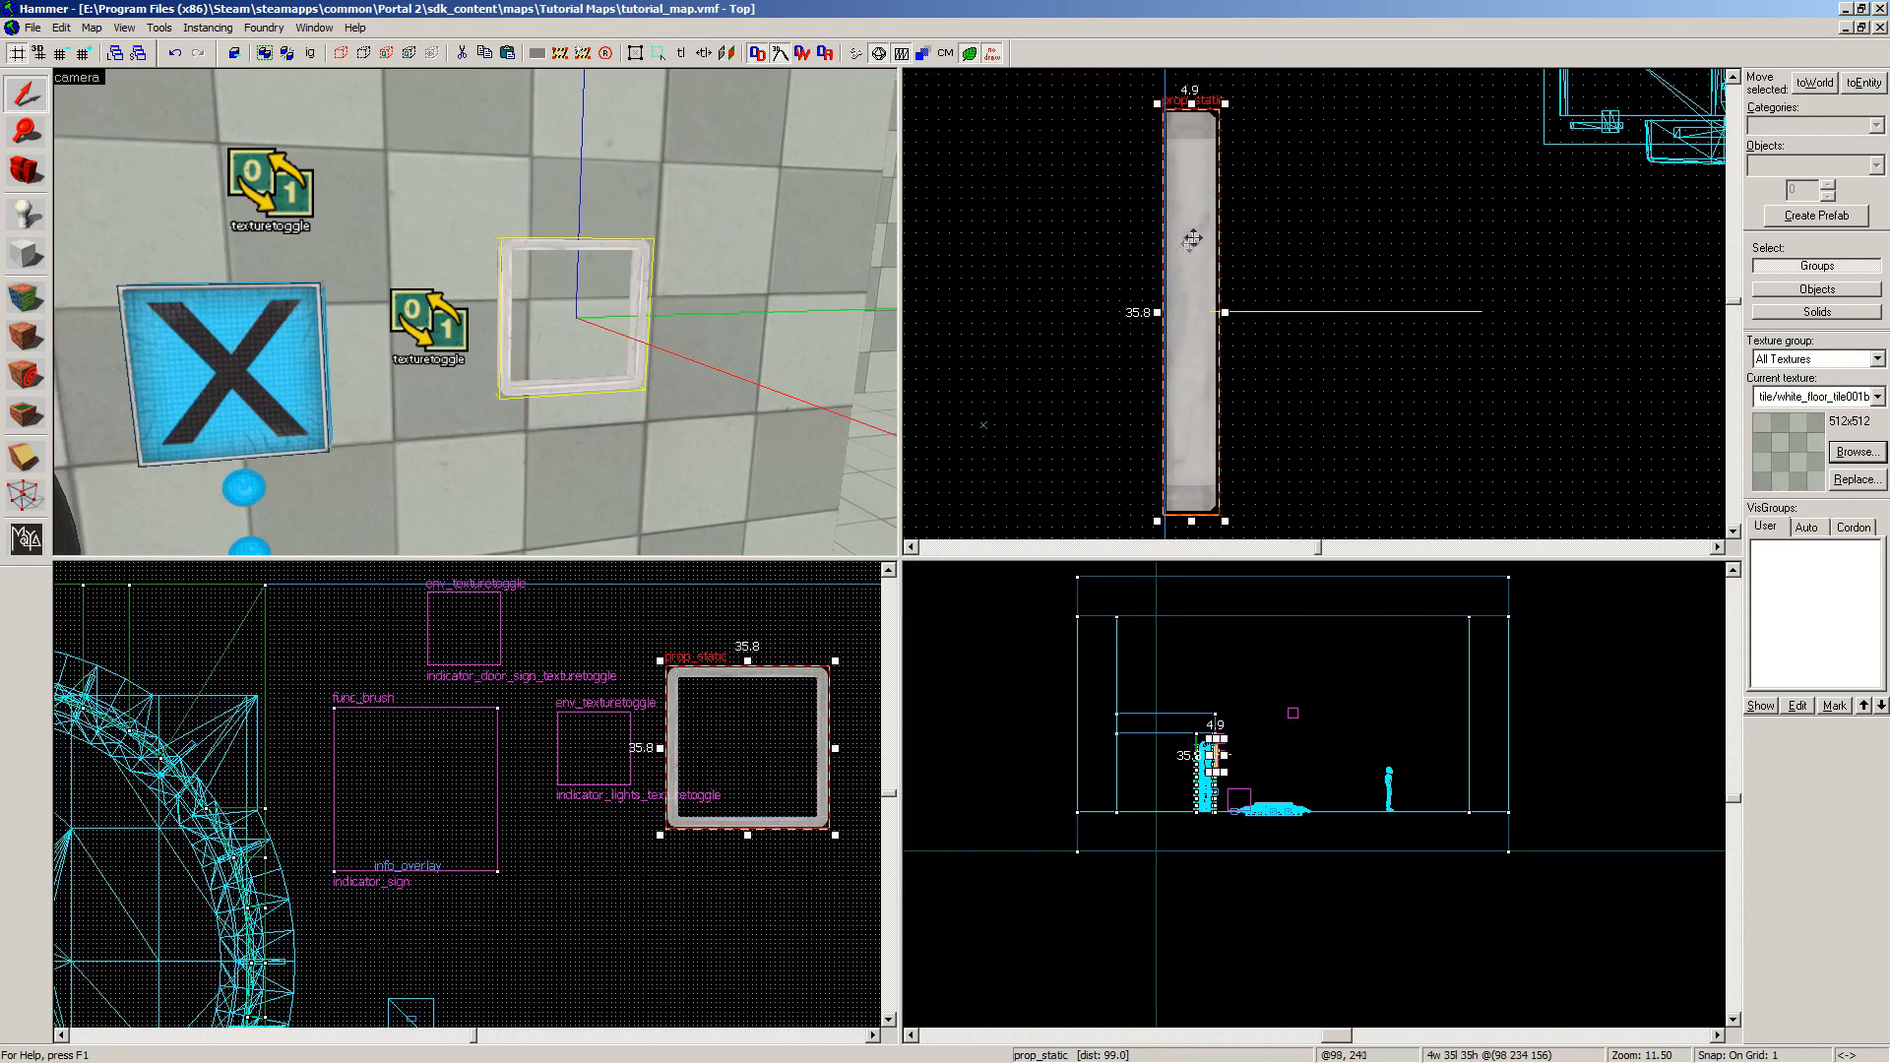
# Step: Move the frame in the front view so it is centred over the indicator_sign brush
pyautogui.moveTo(798, 710); pyautogui.dragTo(468, 750)
pyautogui.press('z')
pyautogui.press('s')
pyautogui.press('w')
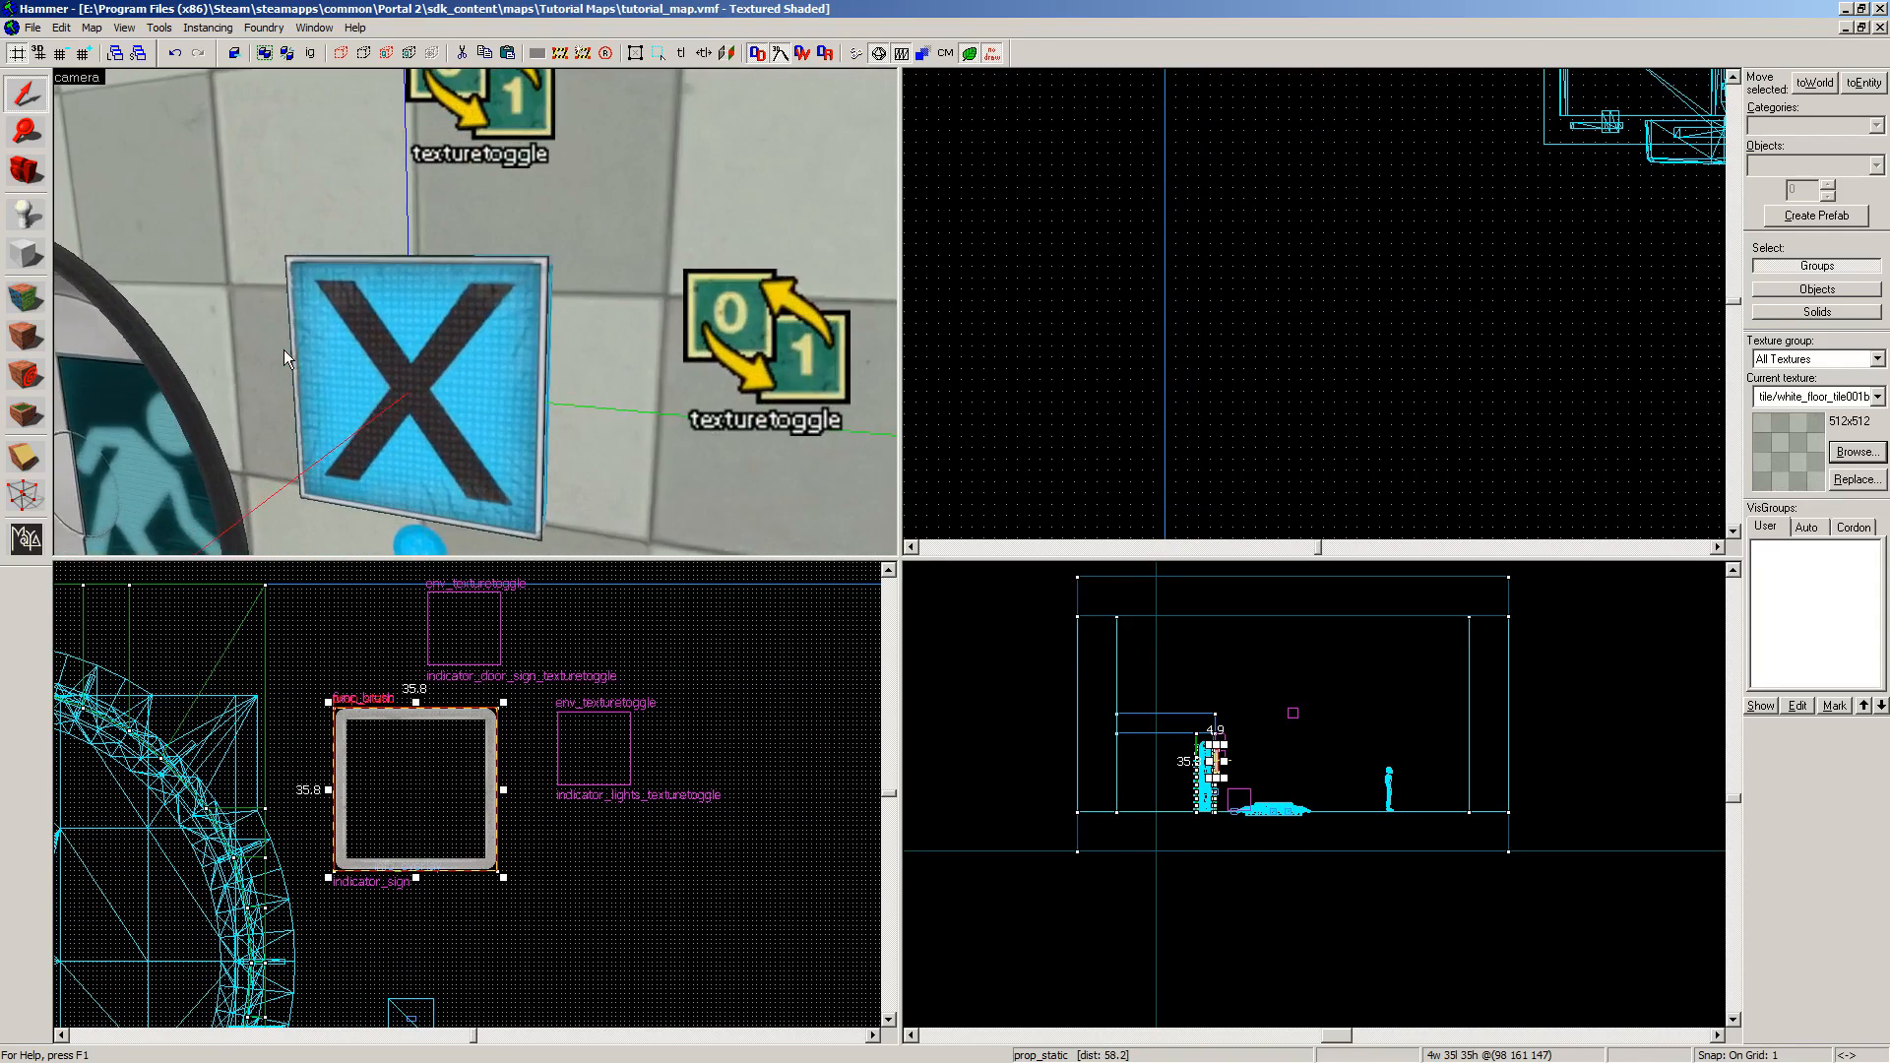
# Step: Try to shrink the indicator_sign func_brush to 30 by 30 units inside the frame without scaling its texture, and undo the resize
pyautogui.click(583, 317)
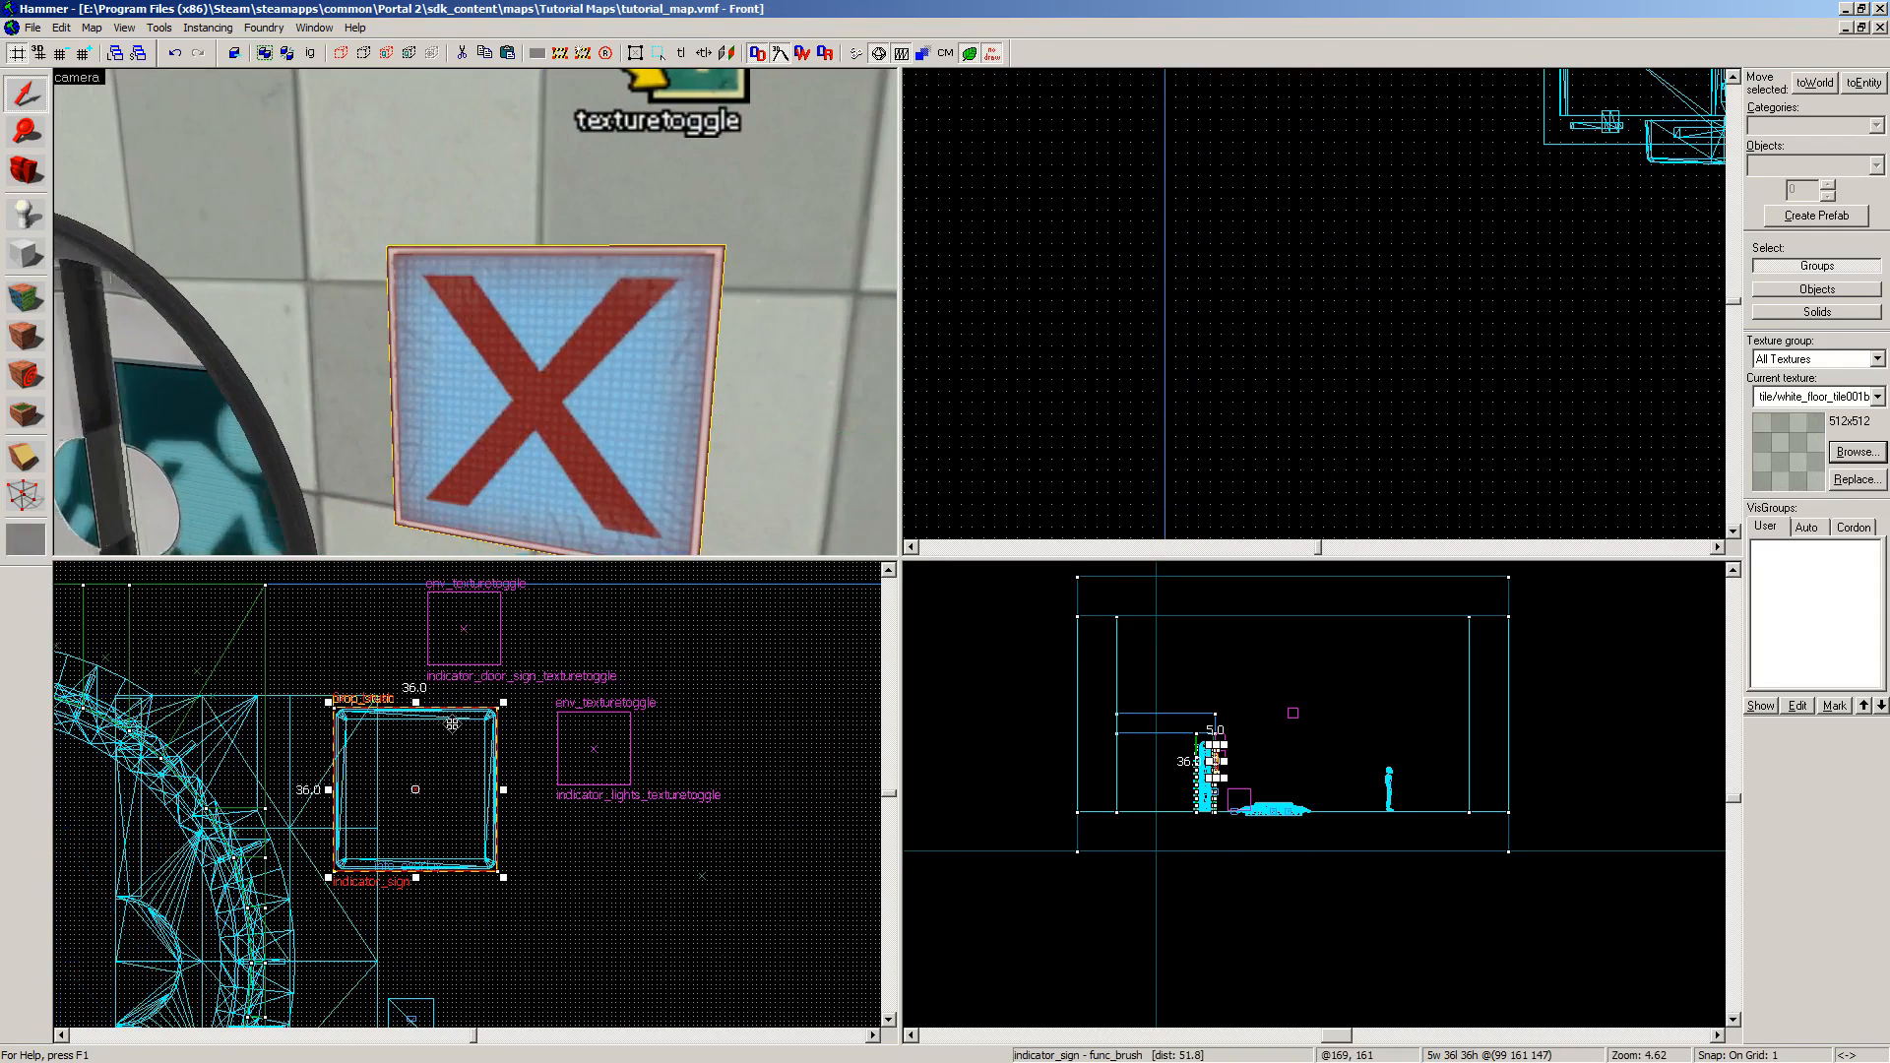
pyautogui.scroll(5, 452, 725)
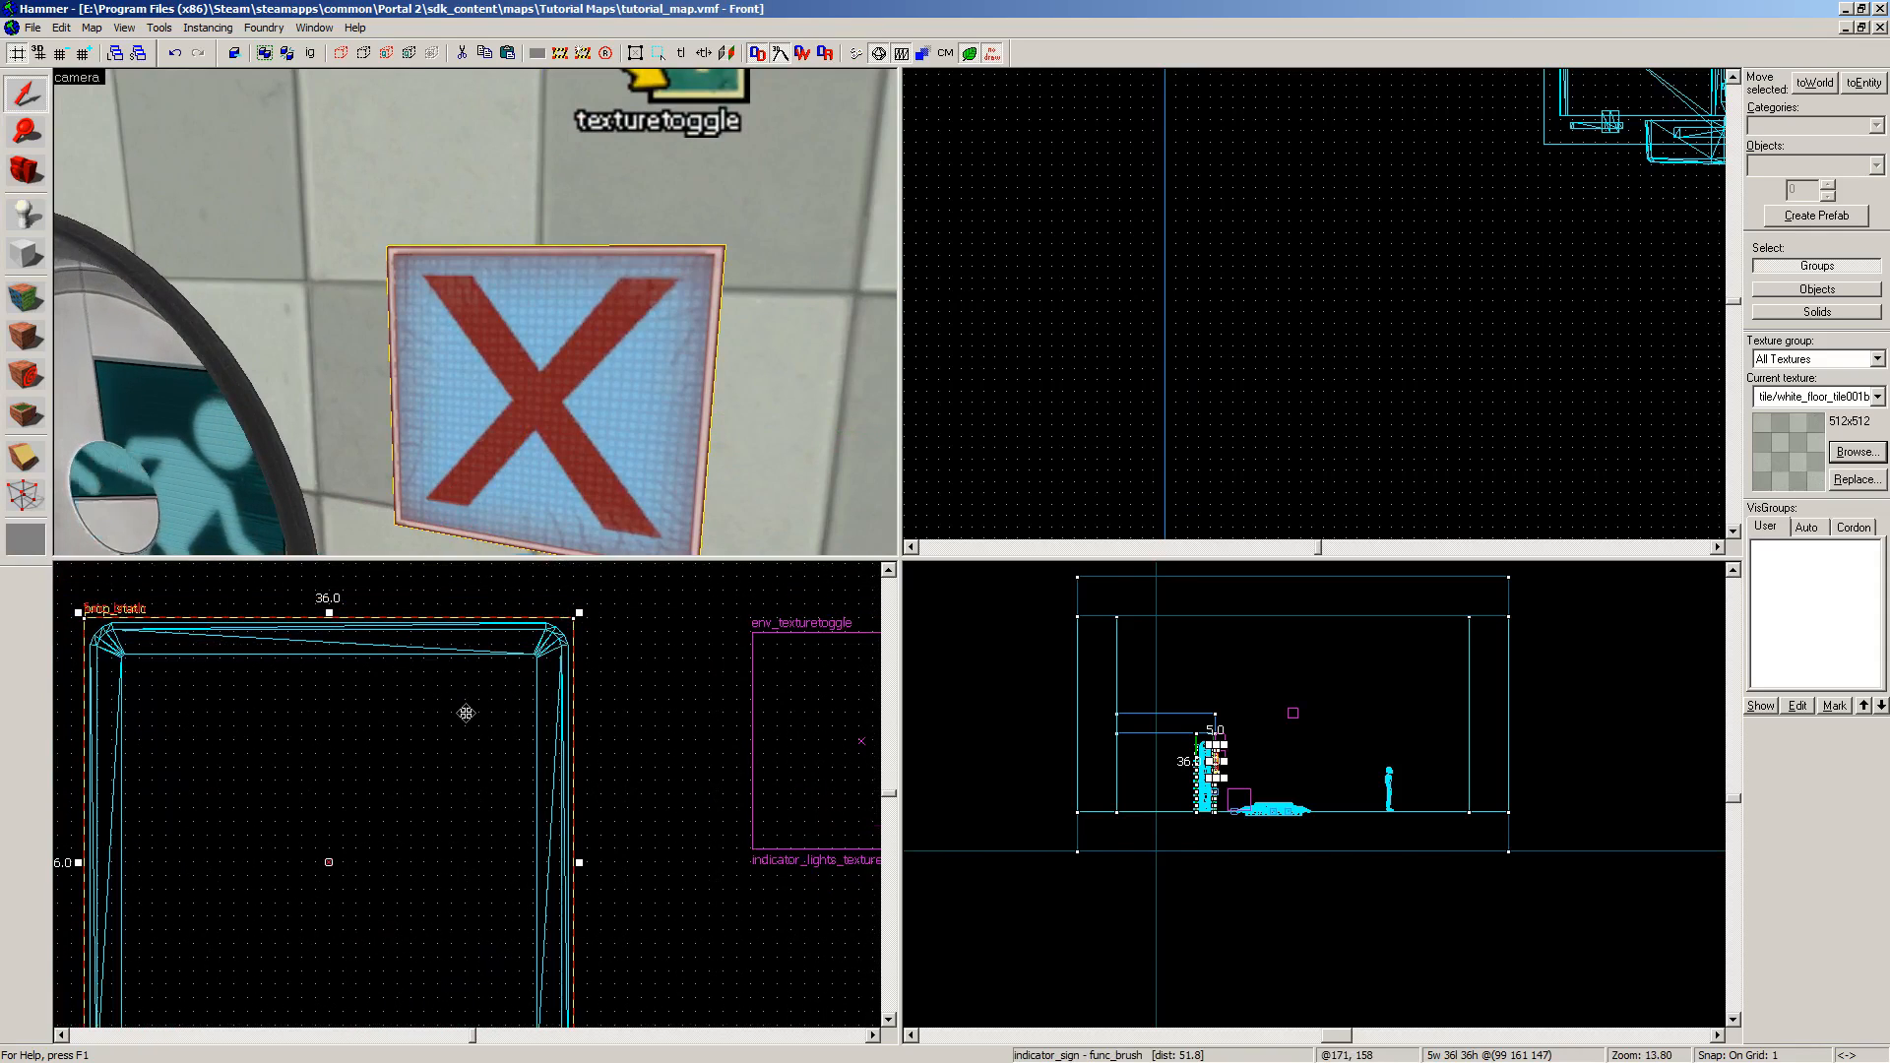
pyautogui.scroll(-2, 466, 713)
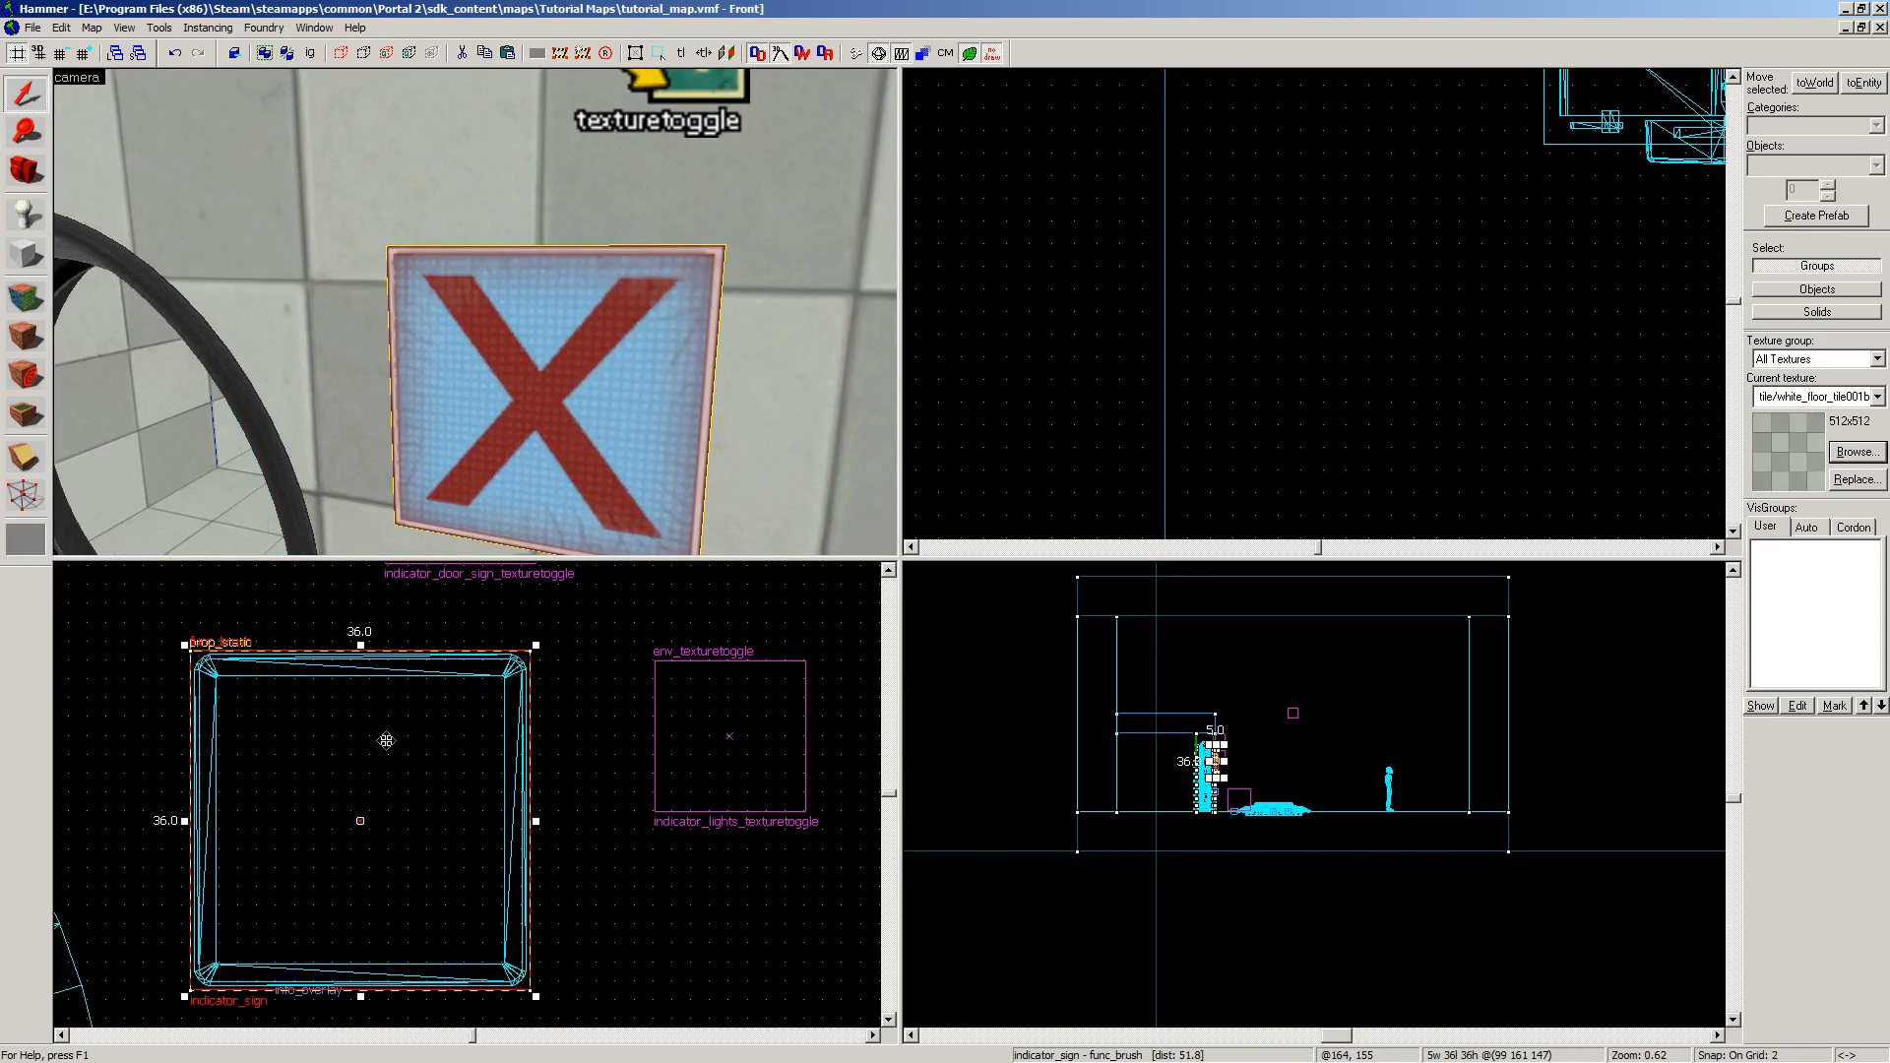
pyautogui.scroll(1, 388, 746)
pyautogui.press('Down')
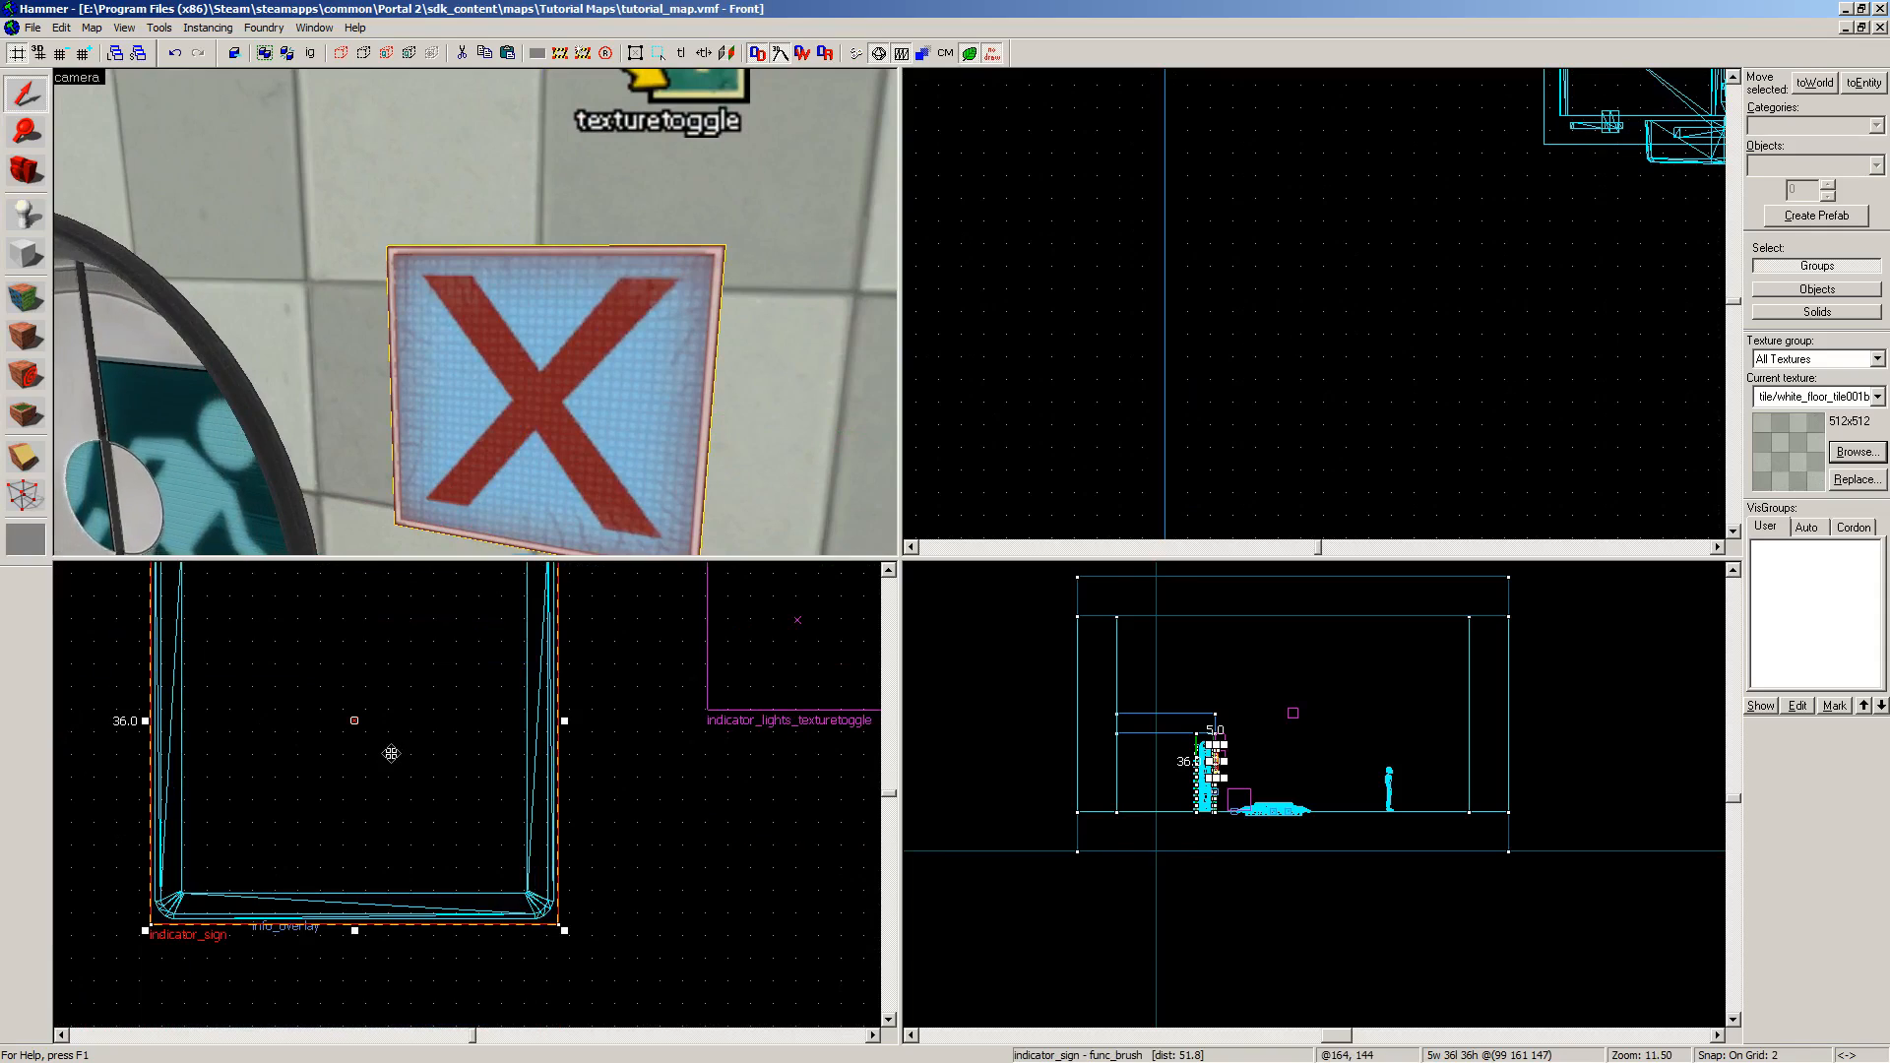
pyautogui.press('Up')
pyautogui.press('Down')
pyautogui.press('Up')
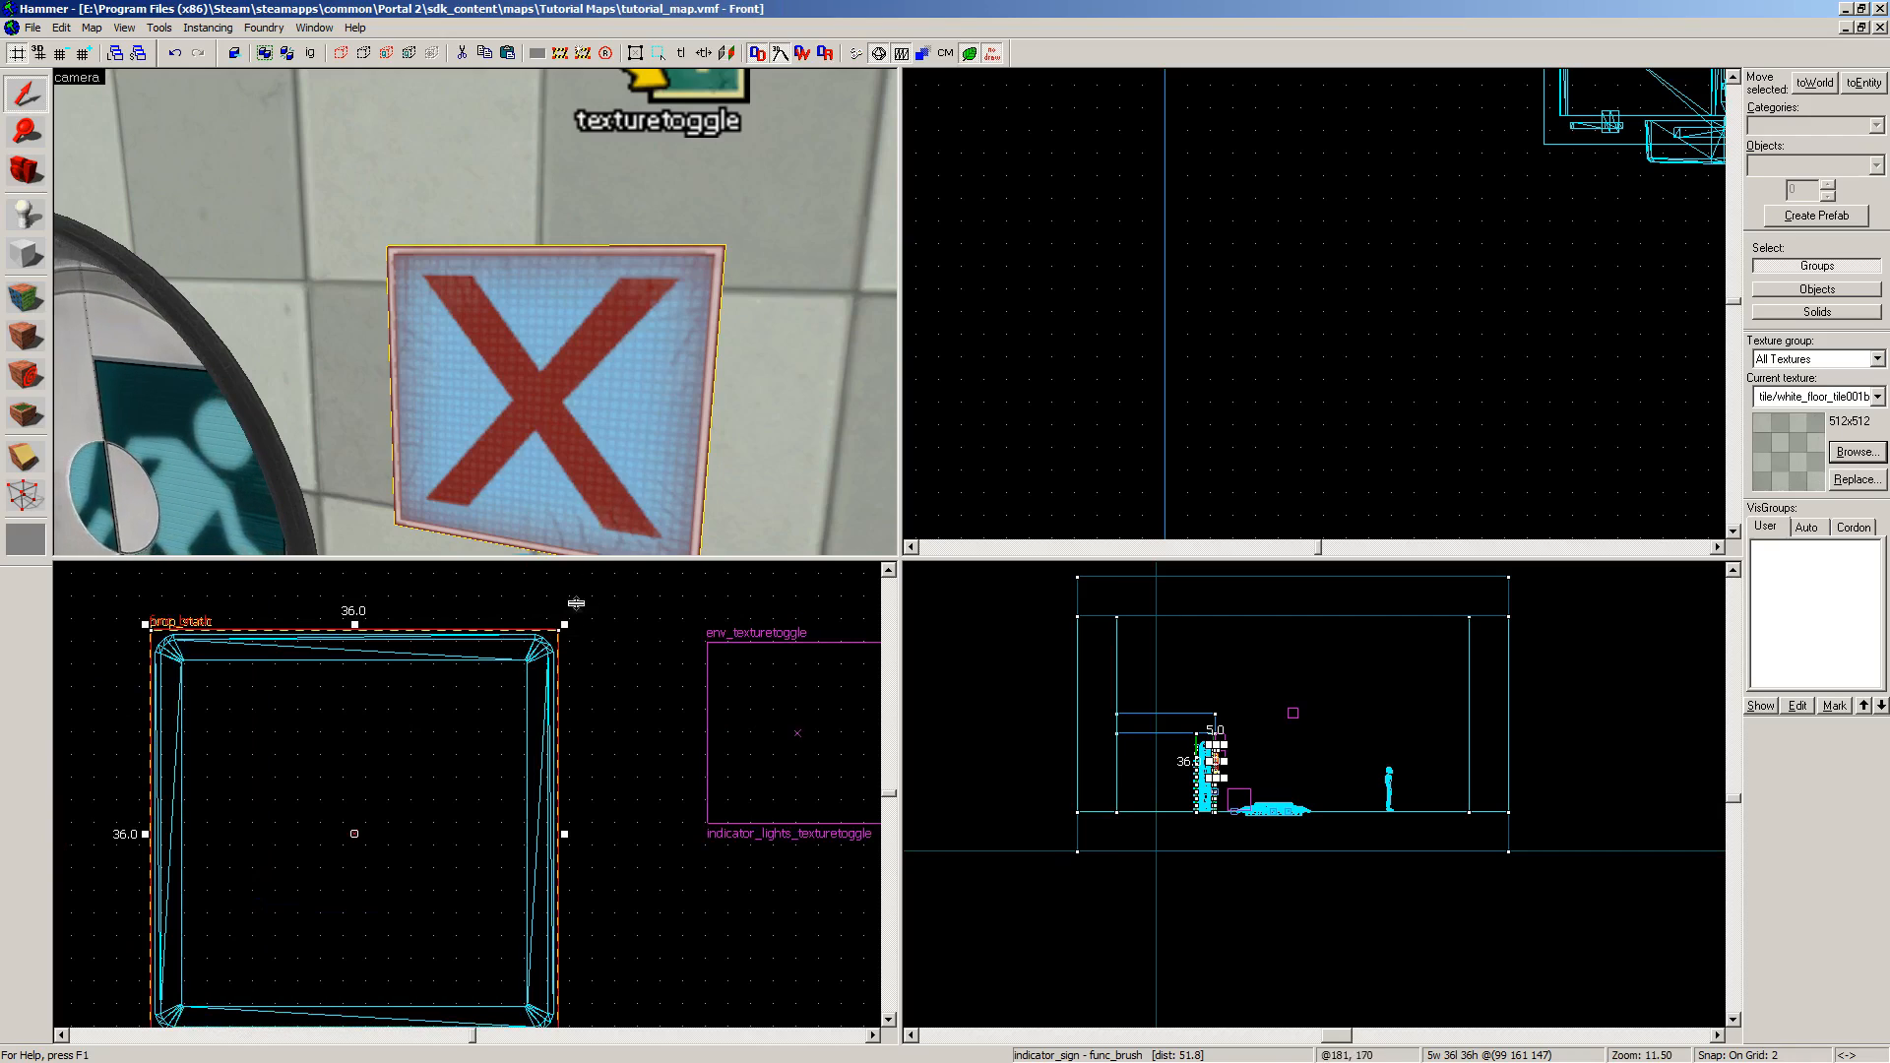
pyautogui.moveTo(565, 624); pyautogui.dragTo(531, 657)
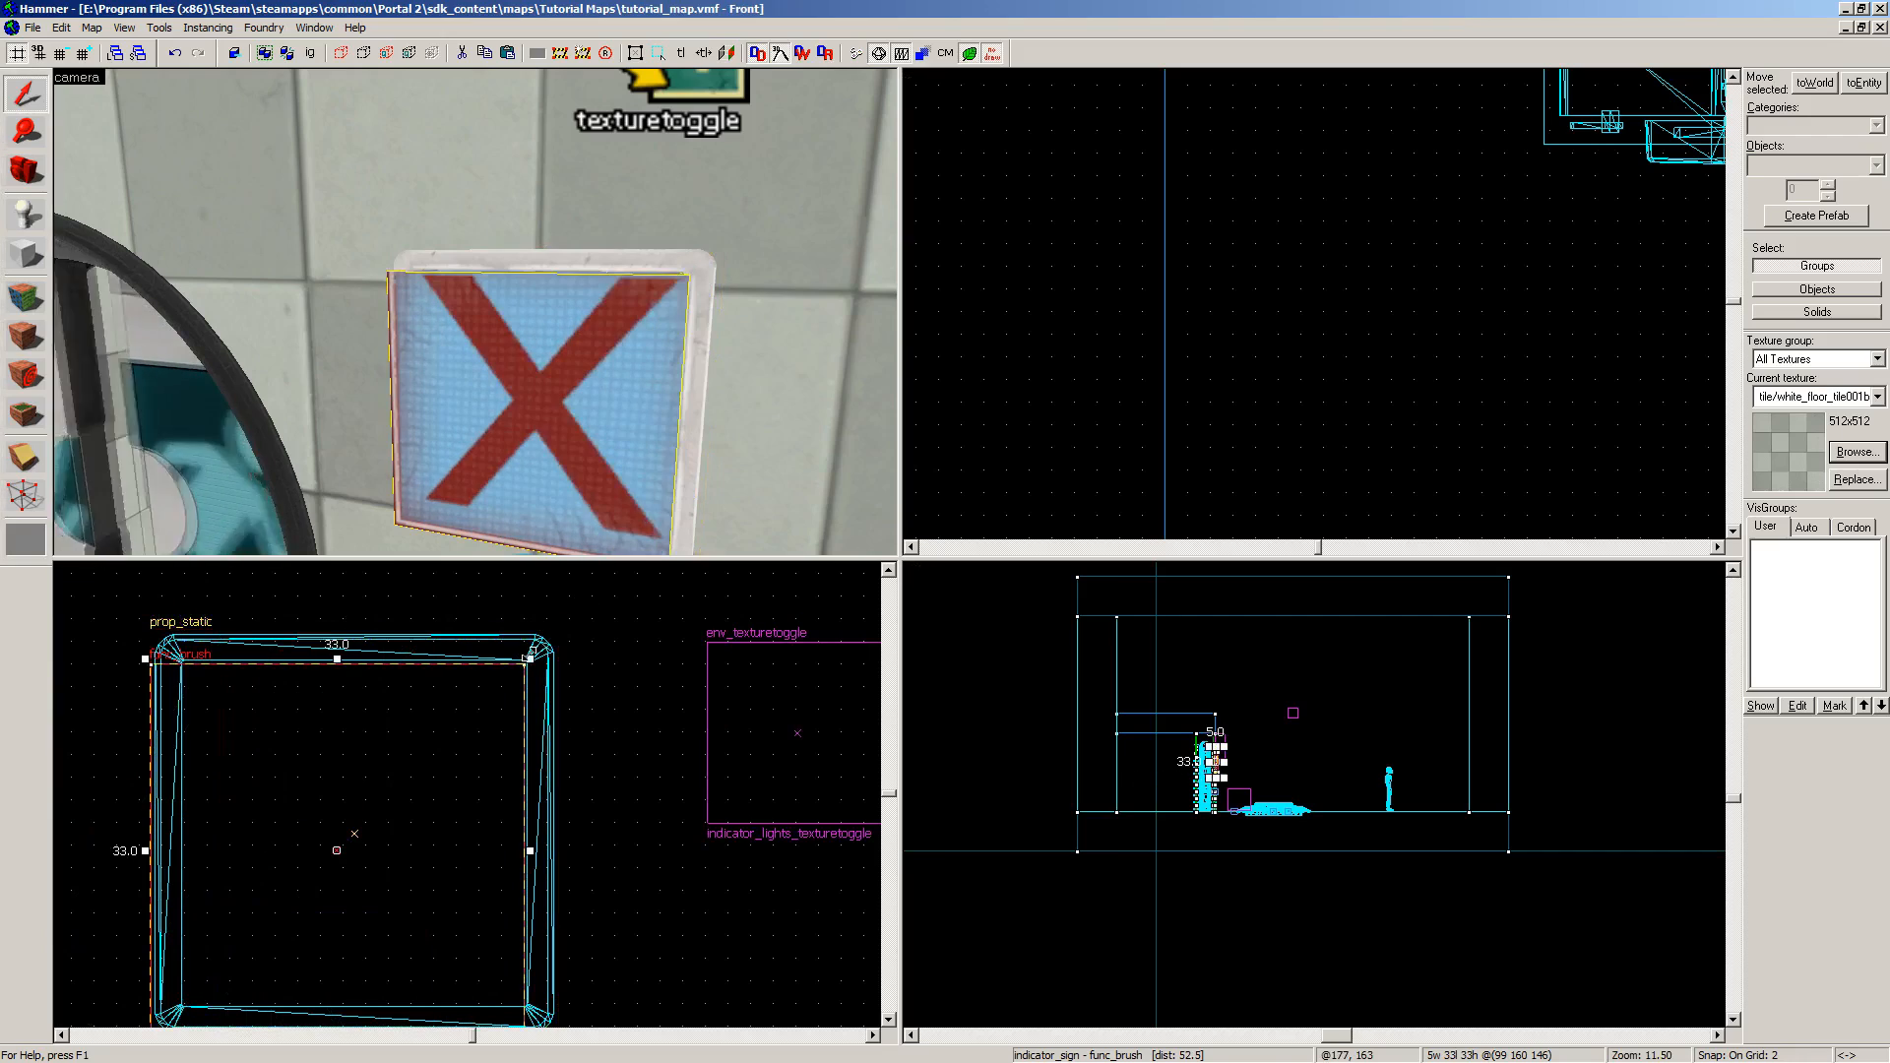
pyautogui.press('Down')
pyautogui.moveTo(144, 929); pyautogui.dragTo(187, 886)
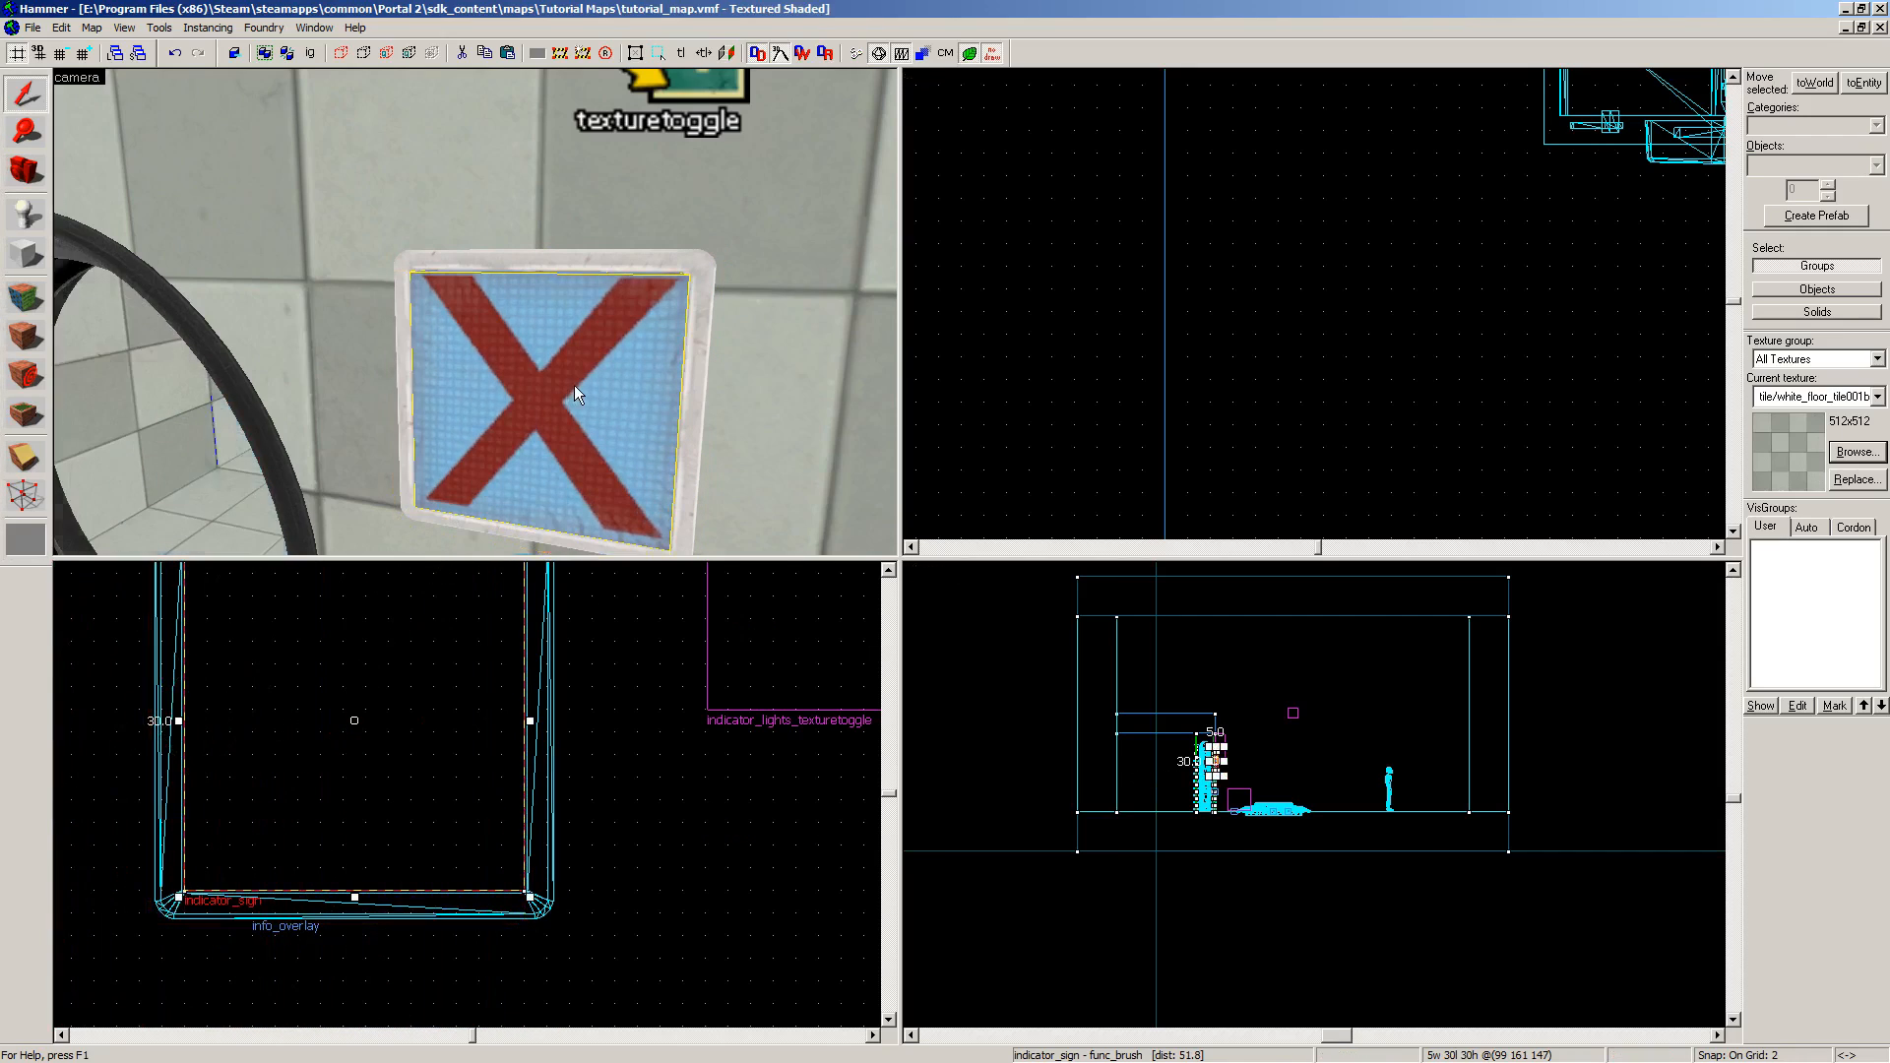
pyautogui.hotkey('ctrl', 'z')
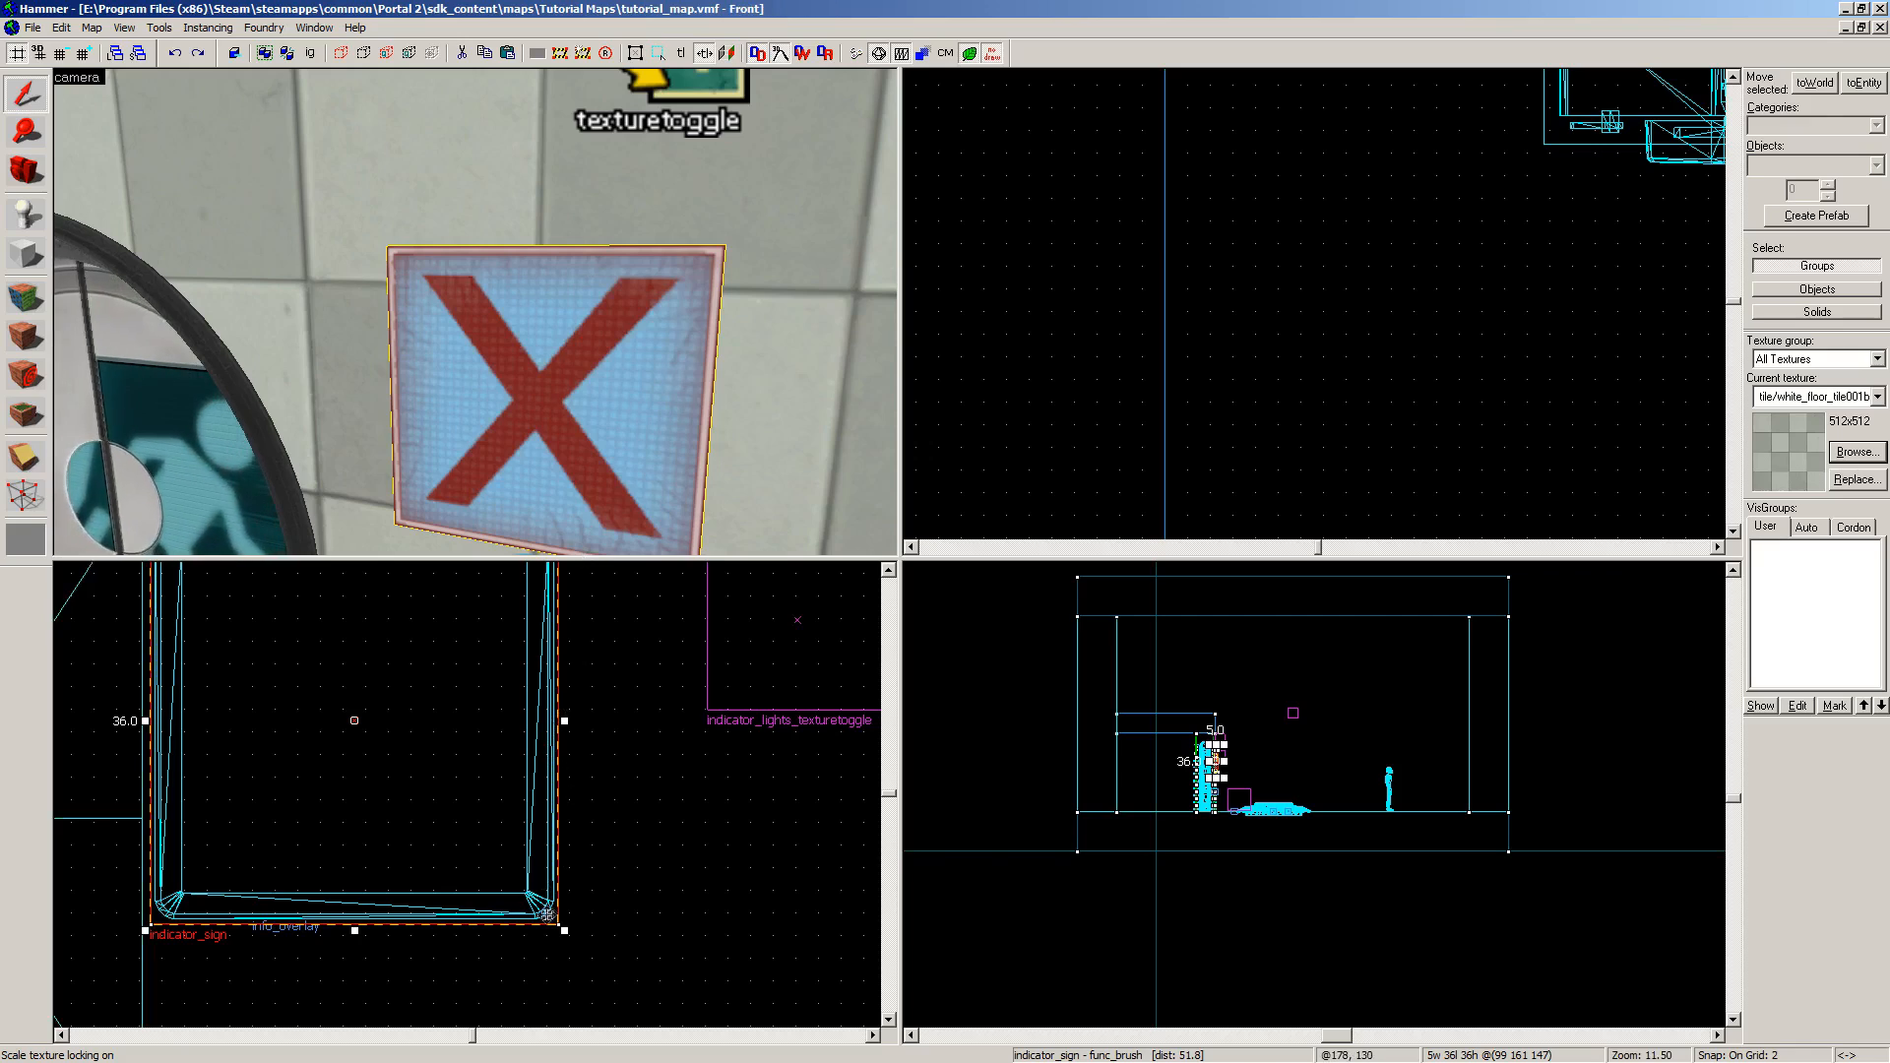
# Step: With scale texture locking on, resize the indicator_sign func_brush to 30 by 30 units to fit inside the frame's opening
pyautogui.moveTo(564, 925); pyautogui.dragTo(534, 893)
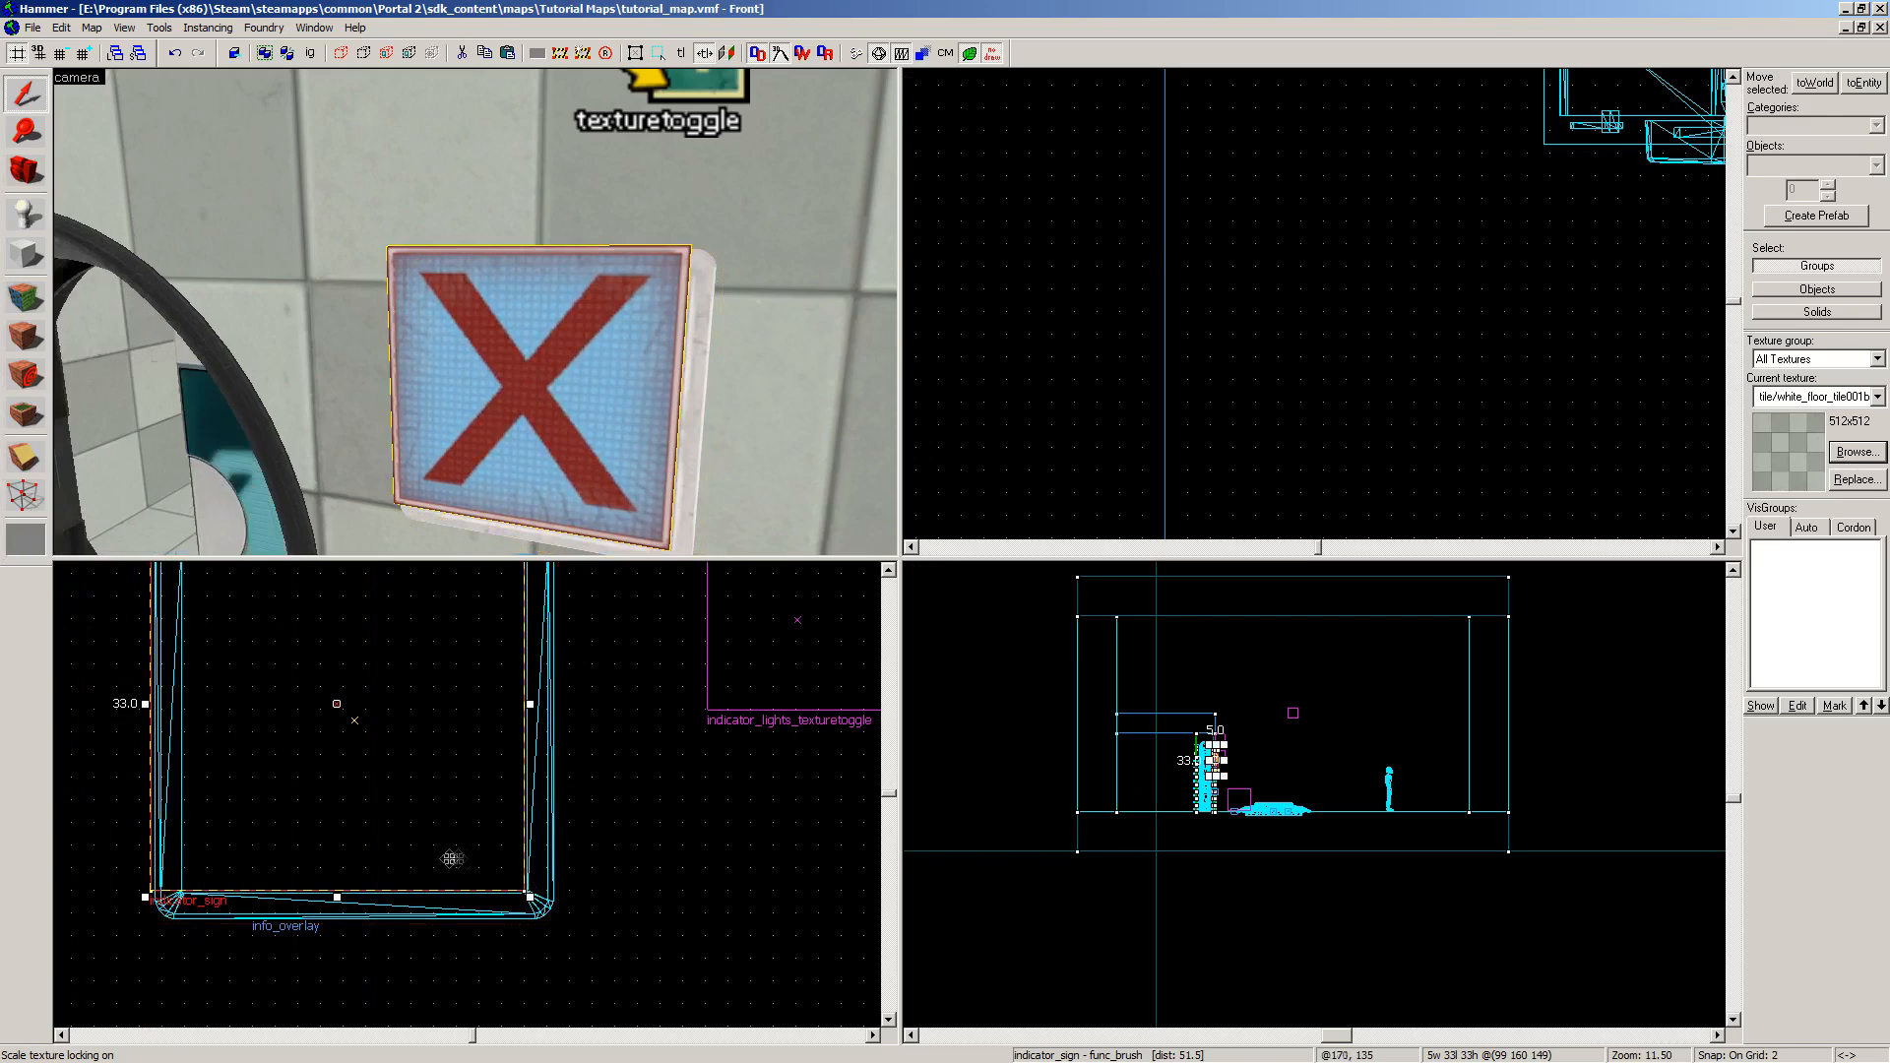
pyautogui.press('Up')
pyautogui.moveTo(145, 623); pyautogui.dragTo(177, 658)
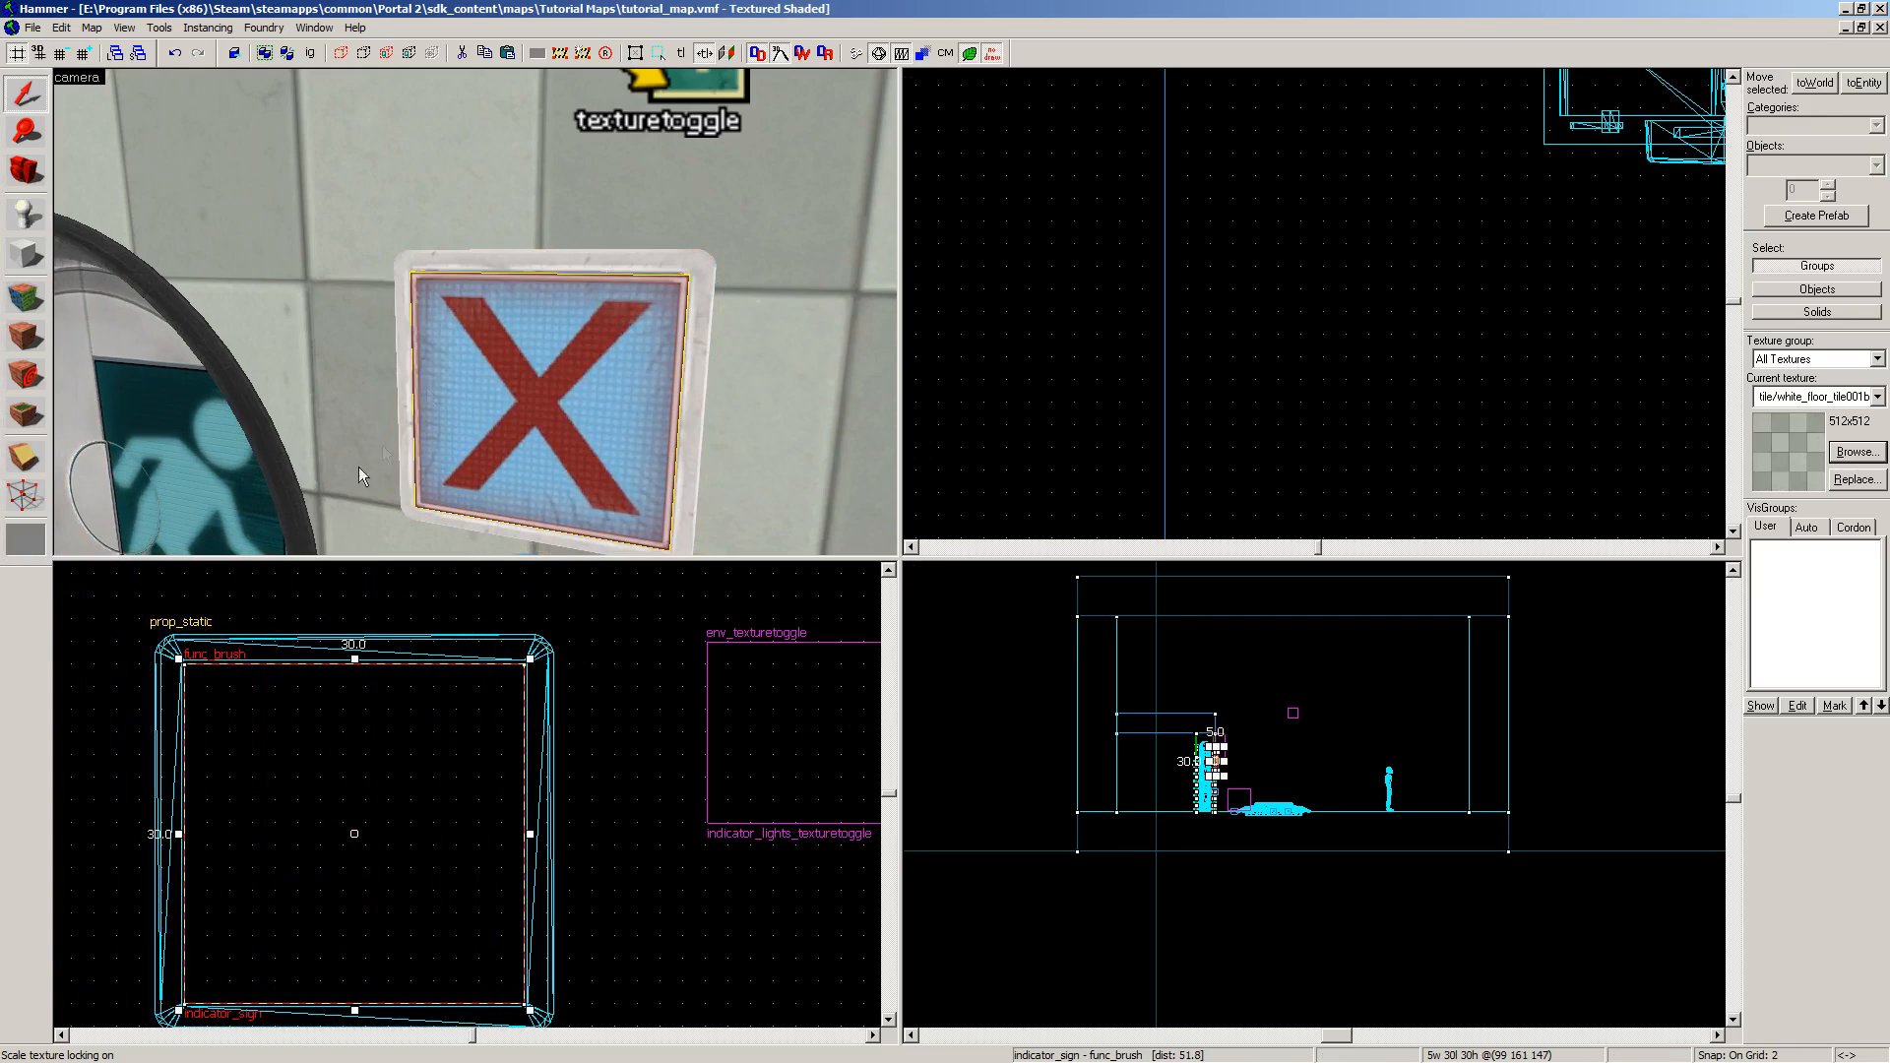
pyautogui.click(516, 185)
pyautogui.press('z')
pyautogui.press('s')
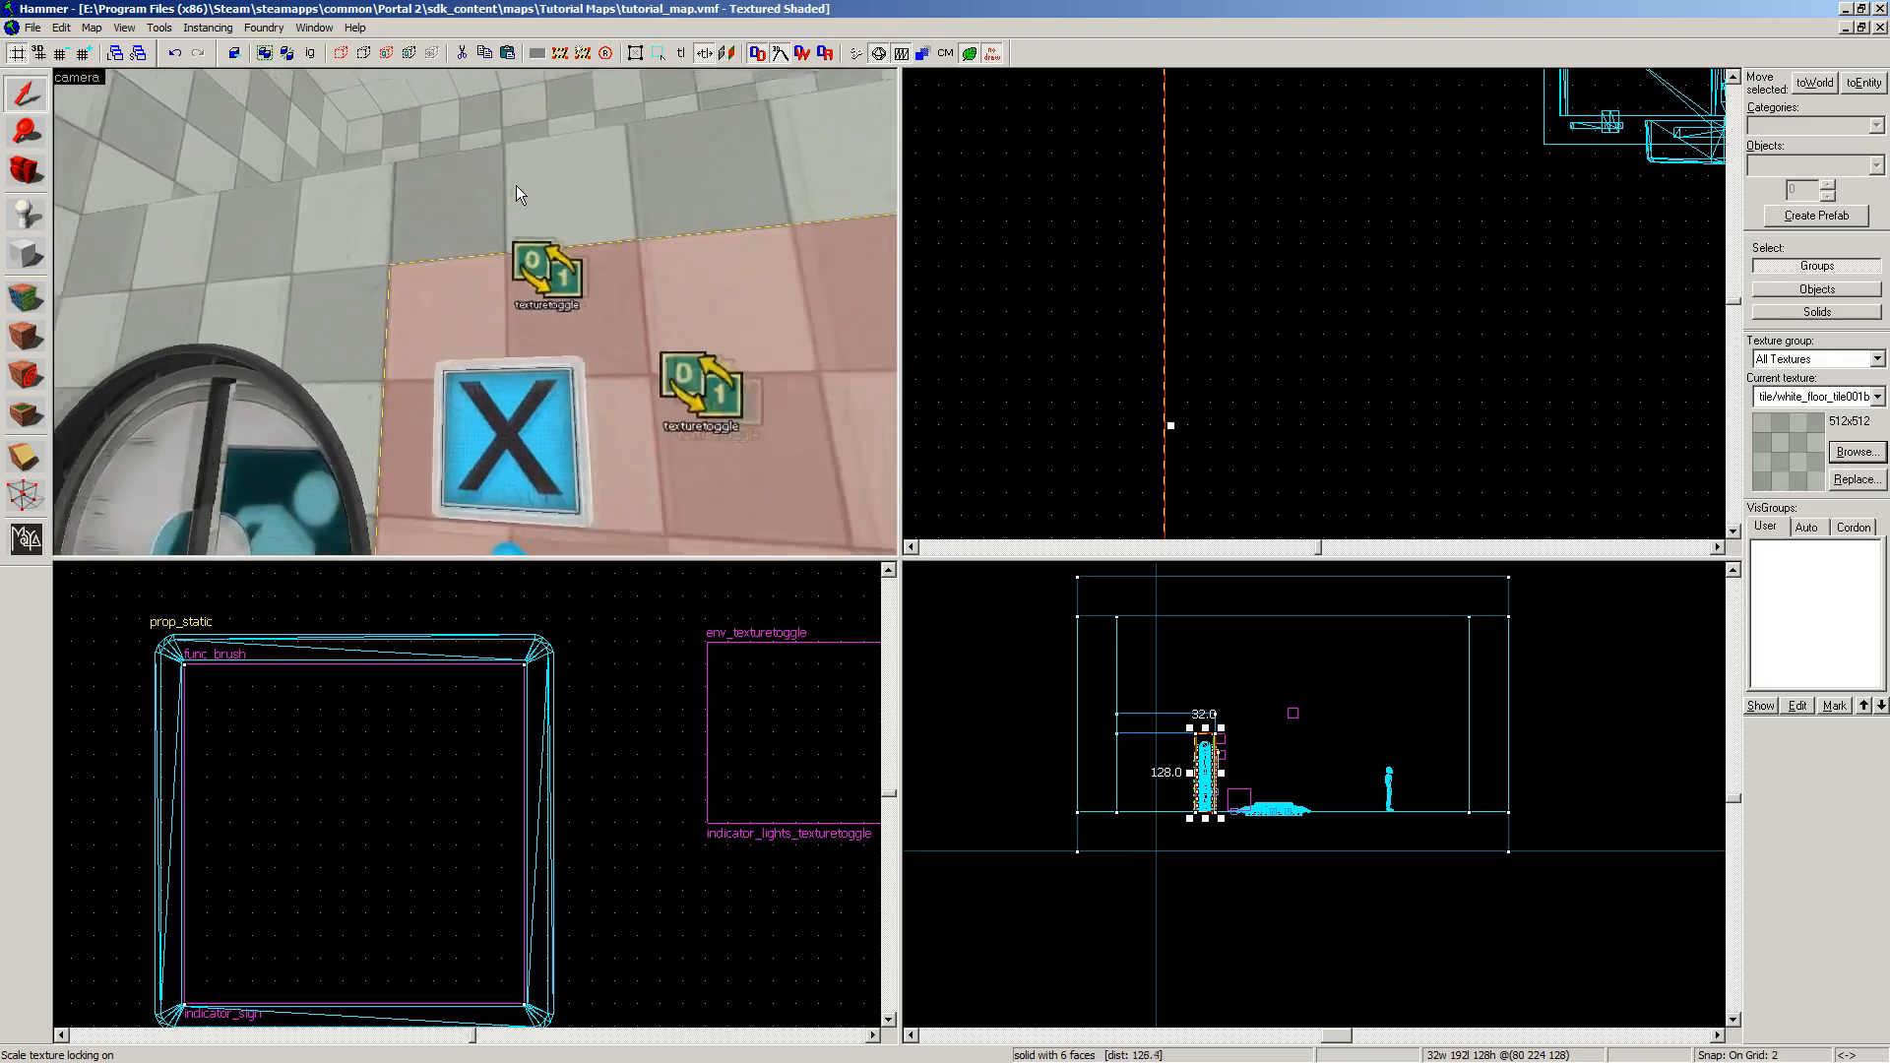
pyautogui.scroll(5, 516, 185)
# Step: Select the indicator_sign func_brush and reduce its depth to 4 units in the side view, recessing its face in the frame
pyautogui.click(481, 319)
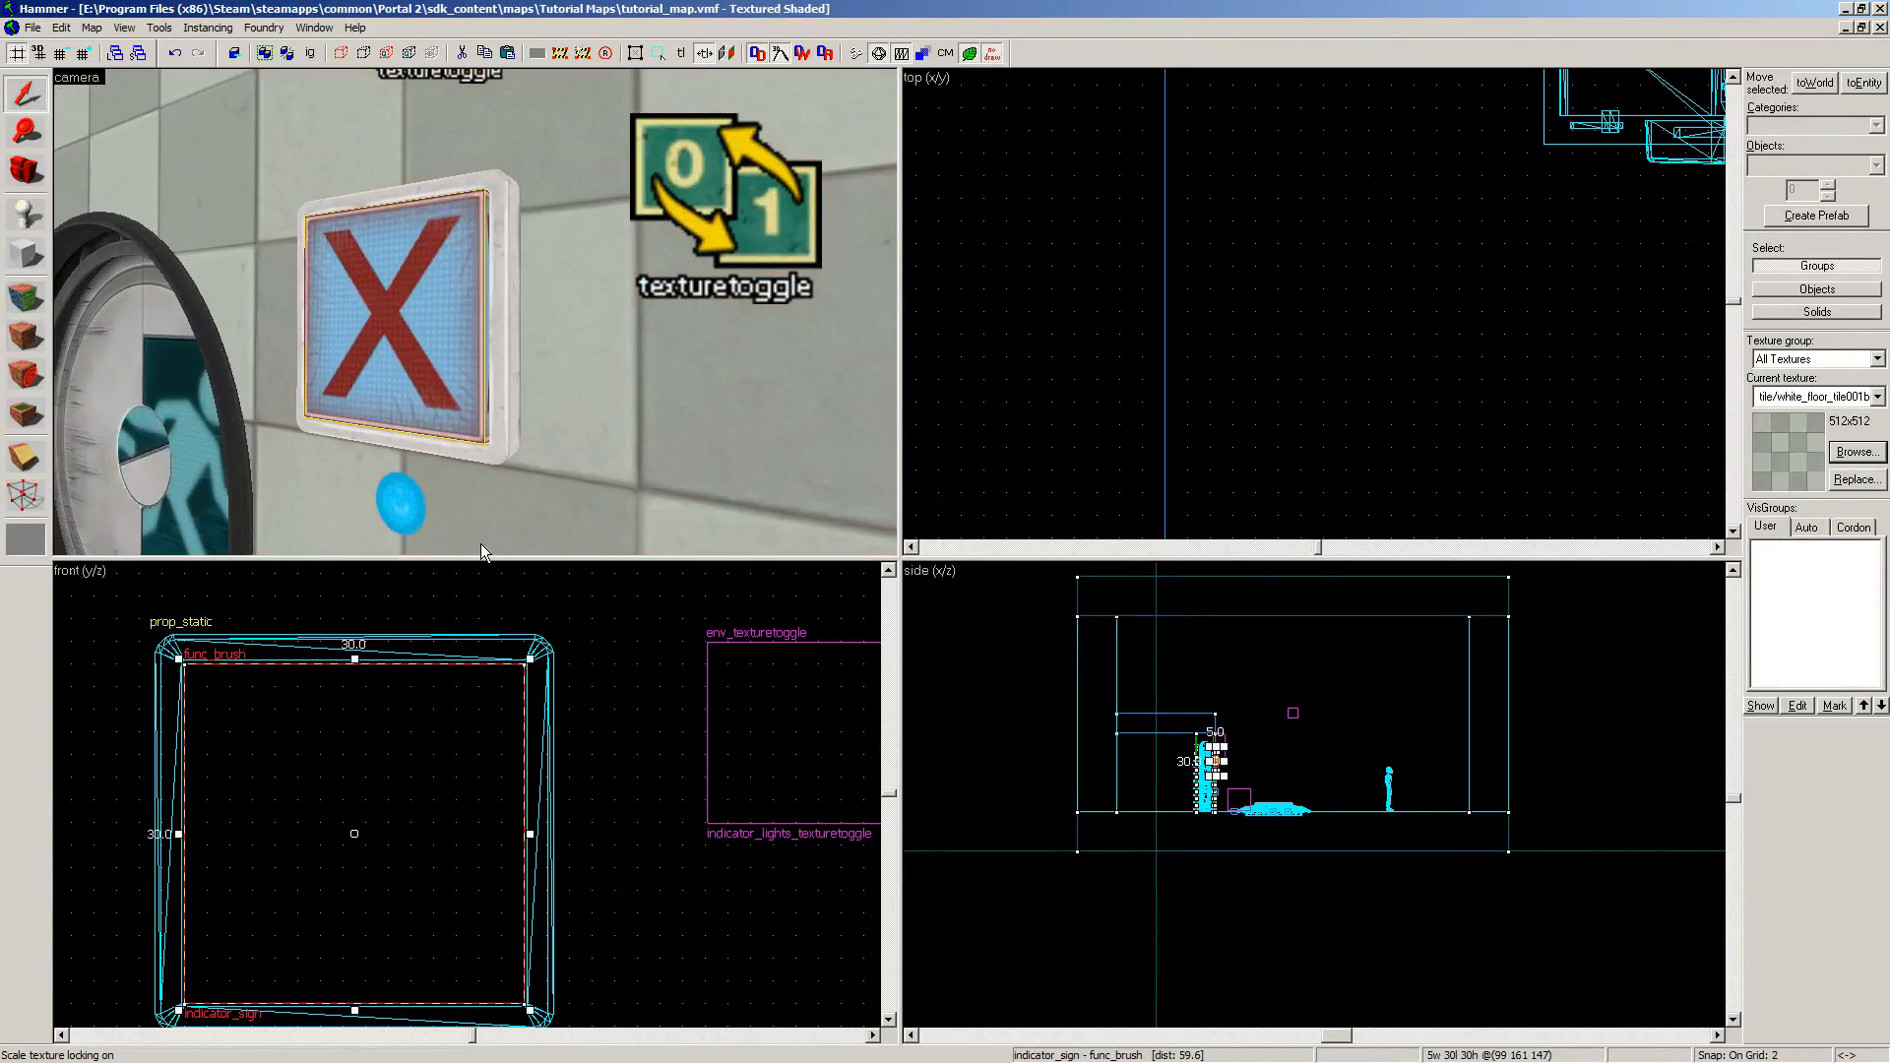
pyautogui.scroll(15, 1278, 823)
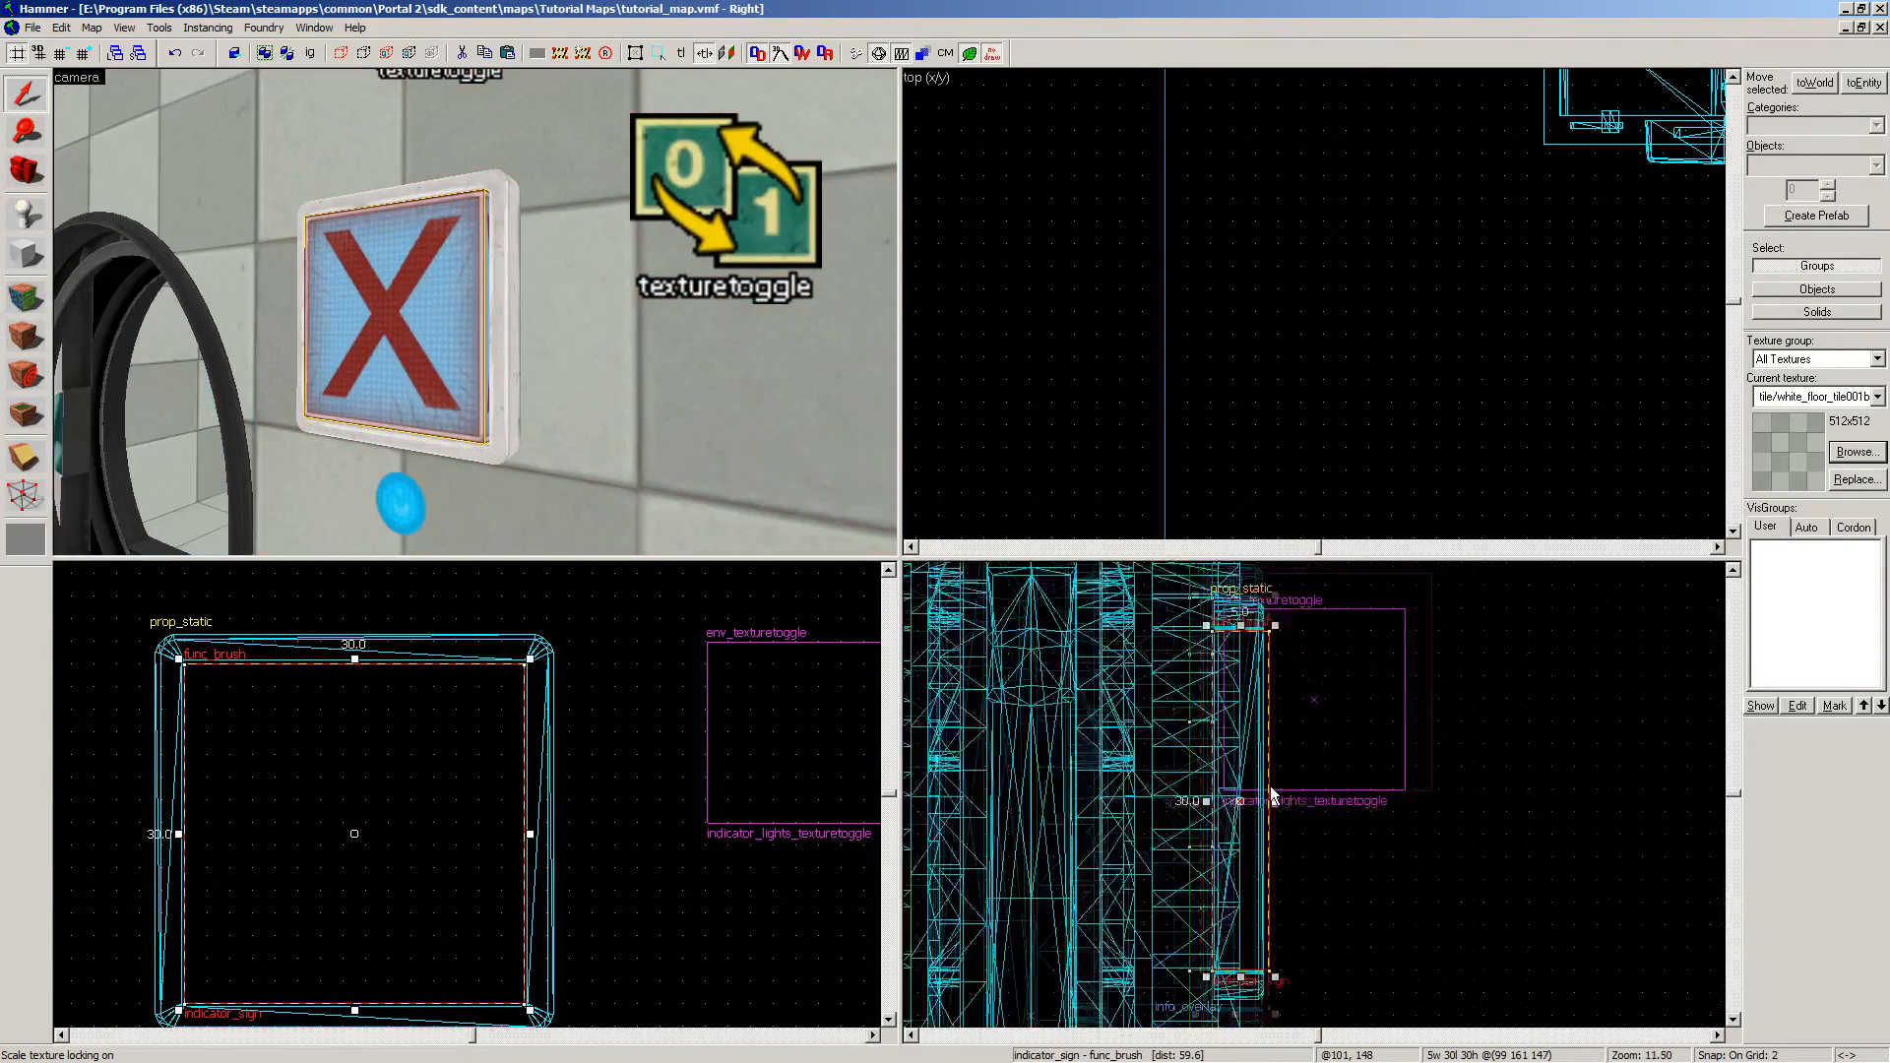
pyautogui.press('z')
pyautogui.press('w')
pyautogui.press('d')
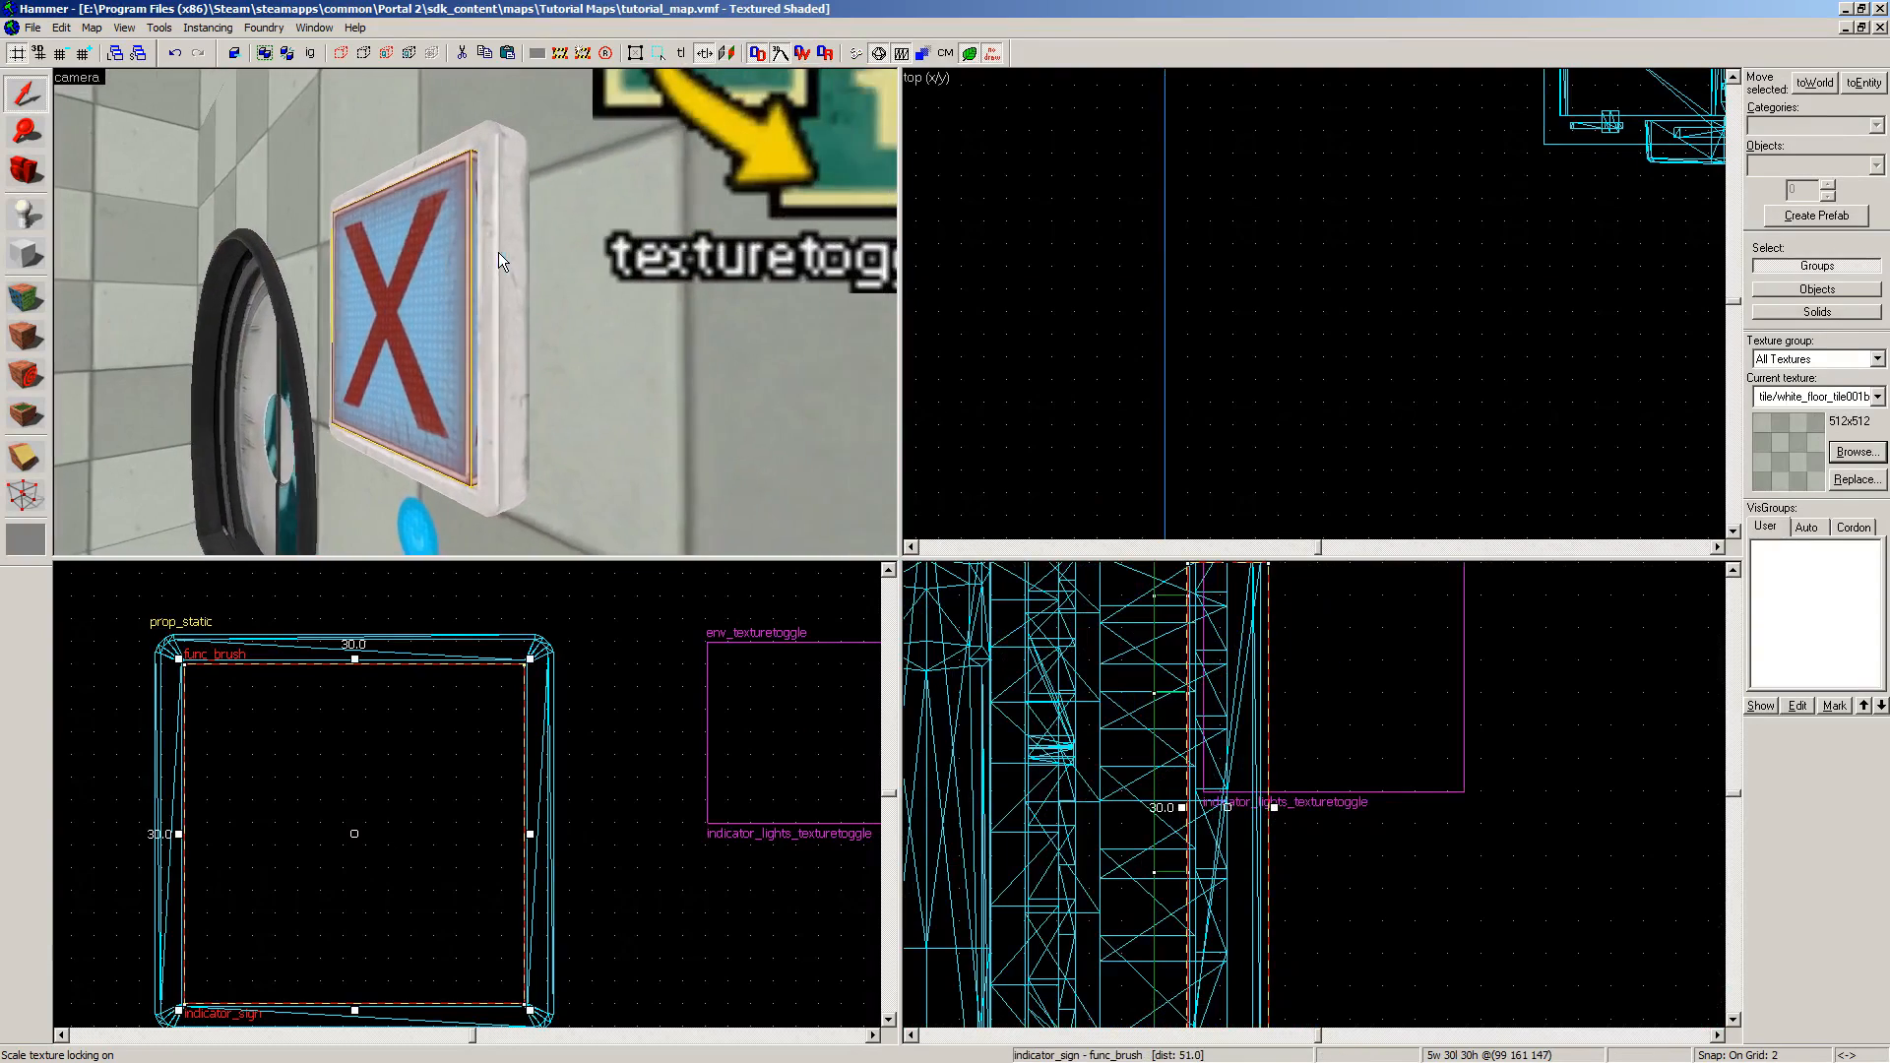
pyautogui.press('z')
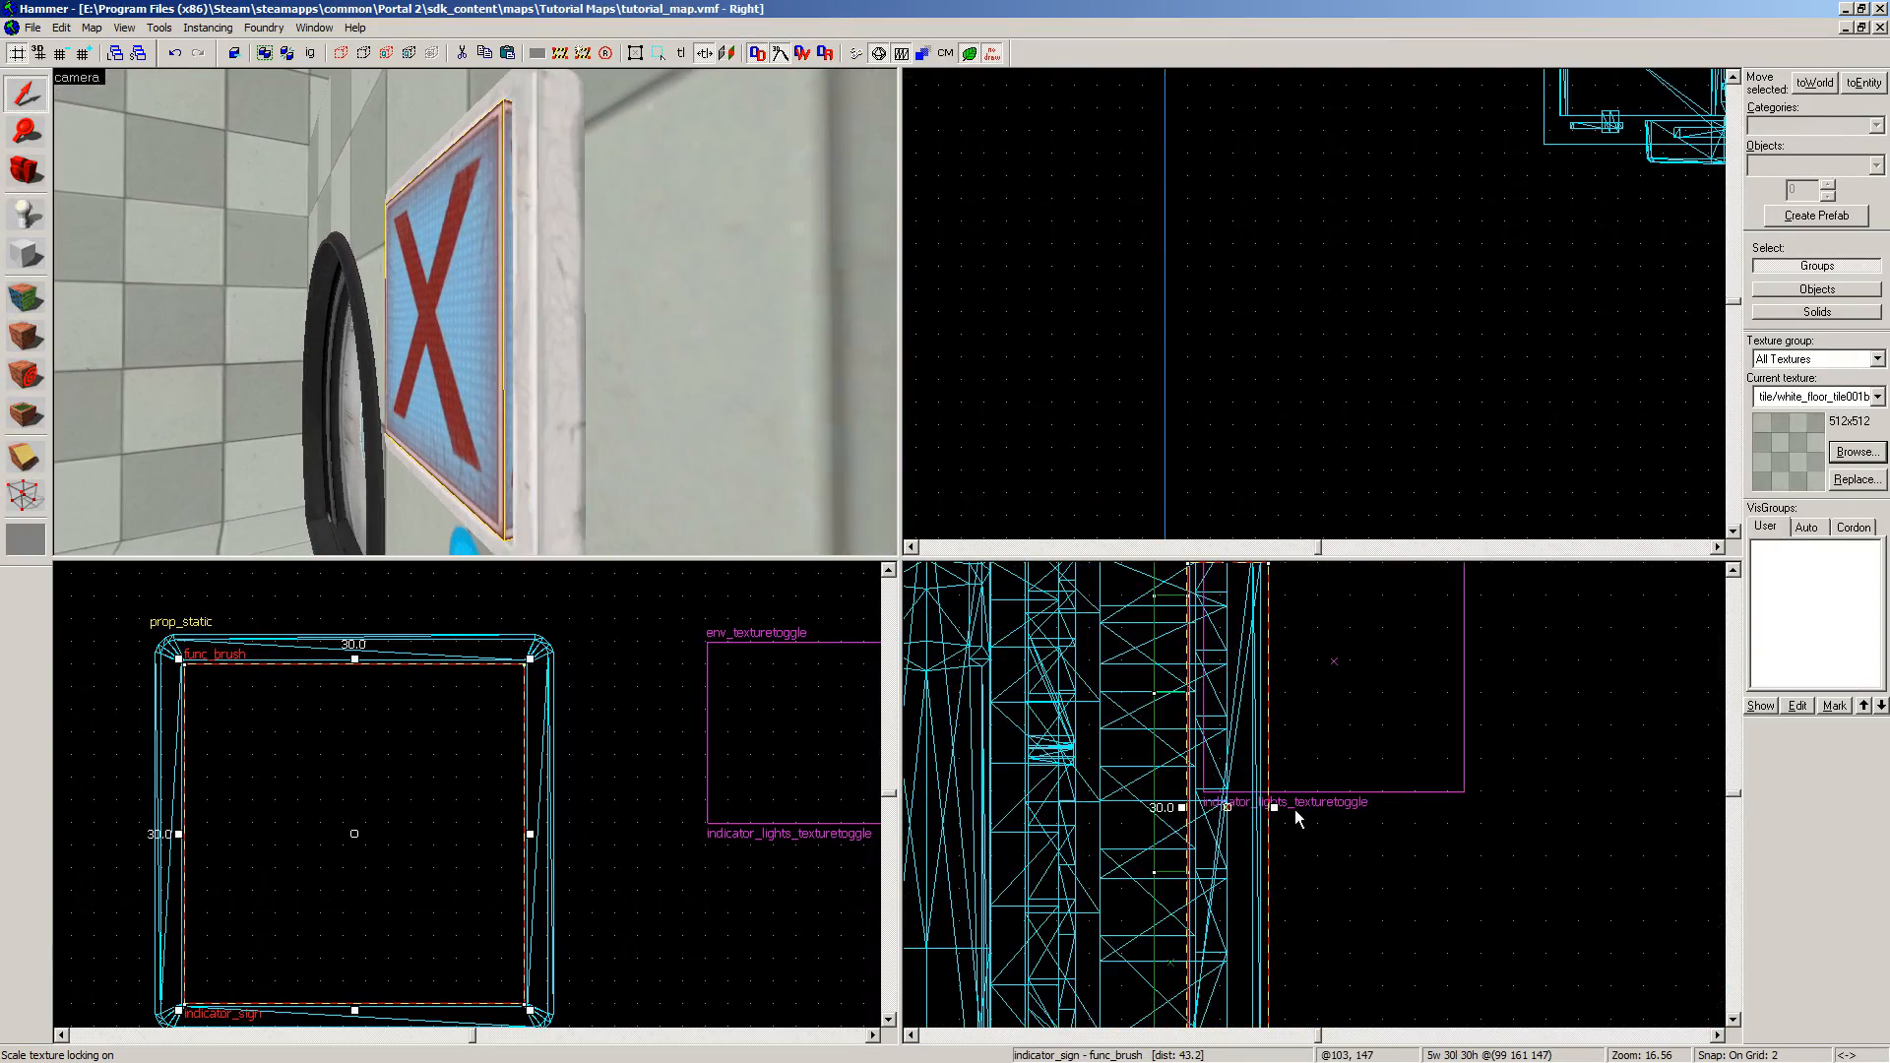
pyautogui.scroll(3, 1270, 807)
pyautogui.moveTo(1264, 800); pyautogui.dragTo(1234, 811)
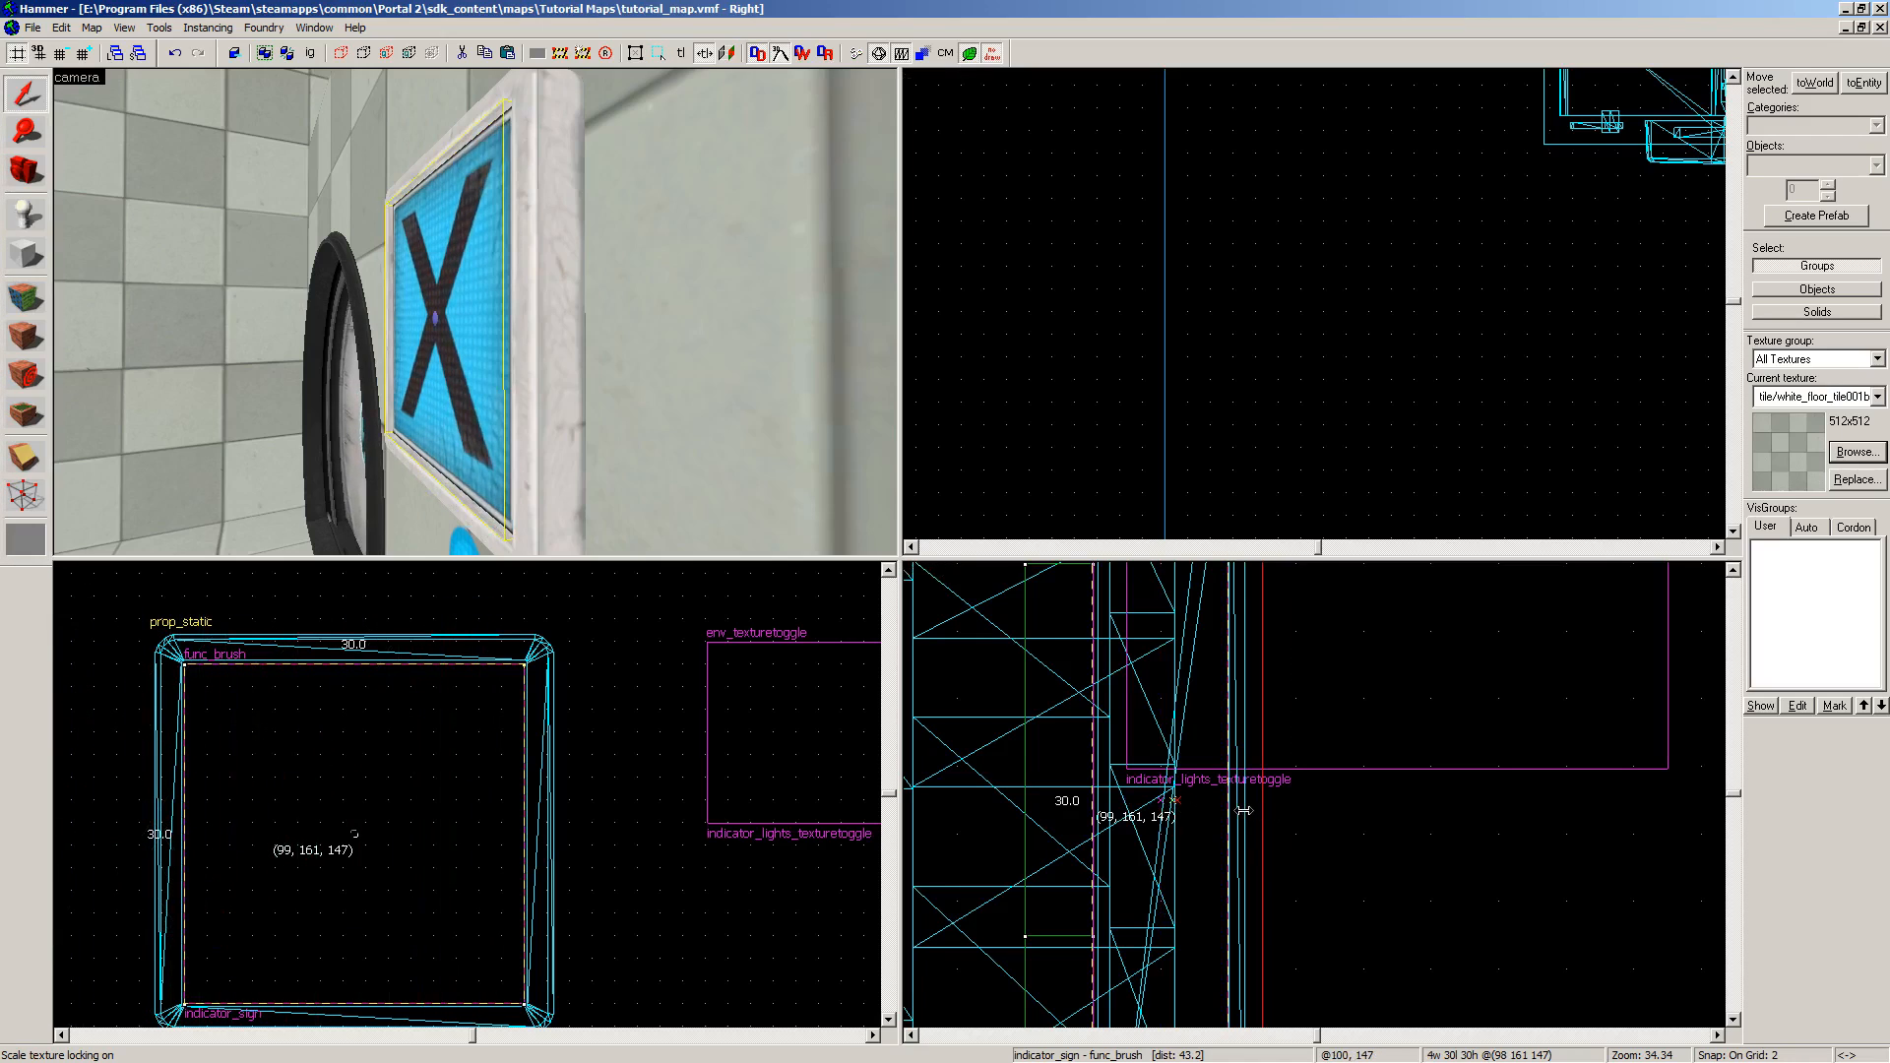
# Step: Examine the framed door sign on the wall from close up, from both sides and from across the room
pyautogui.click(707, 177)
pyautogui.press('z')
pyautogui.press('a')
pyautogui.press('s')
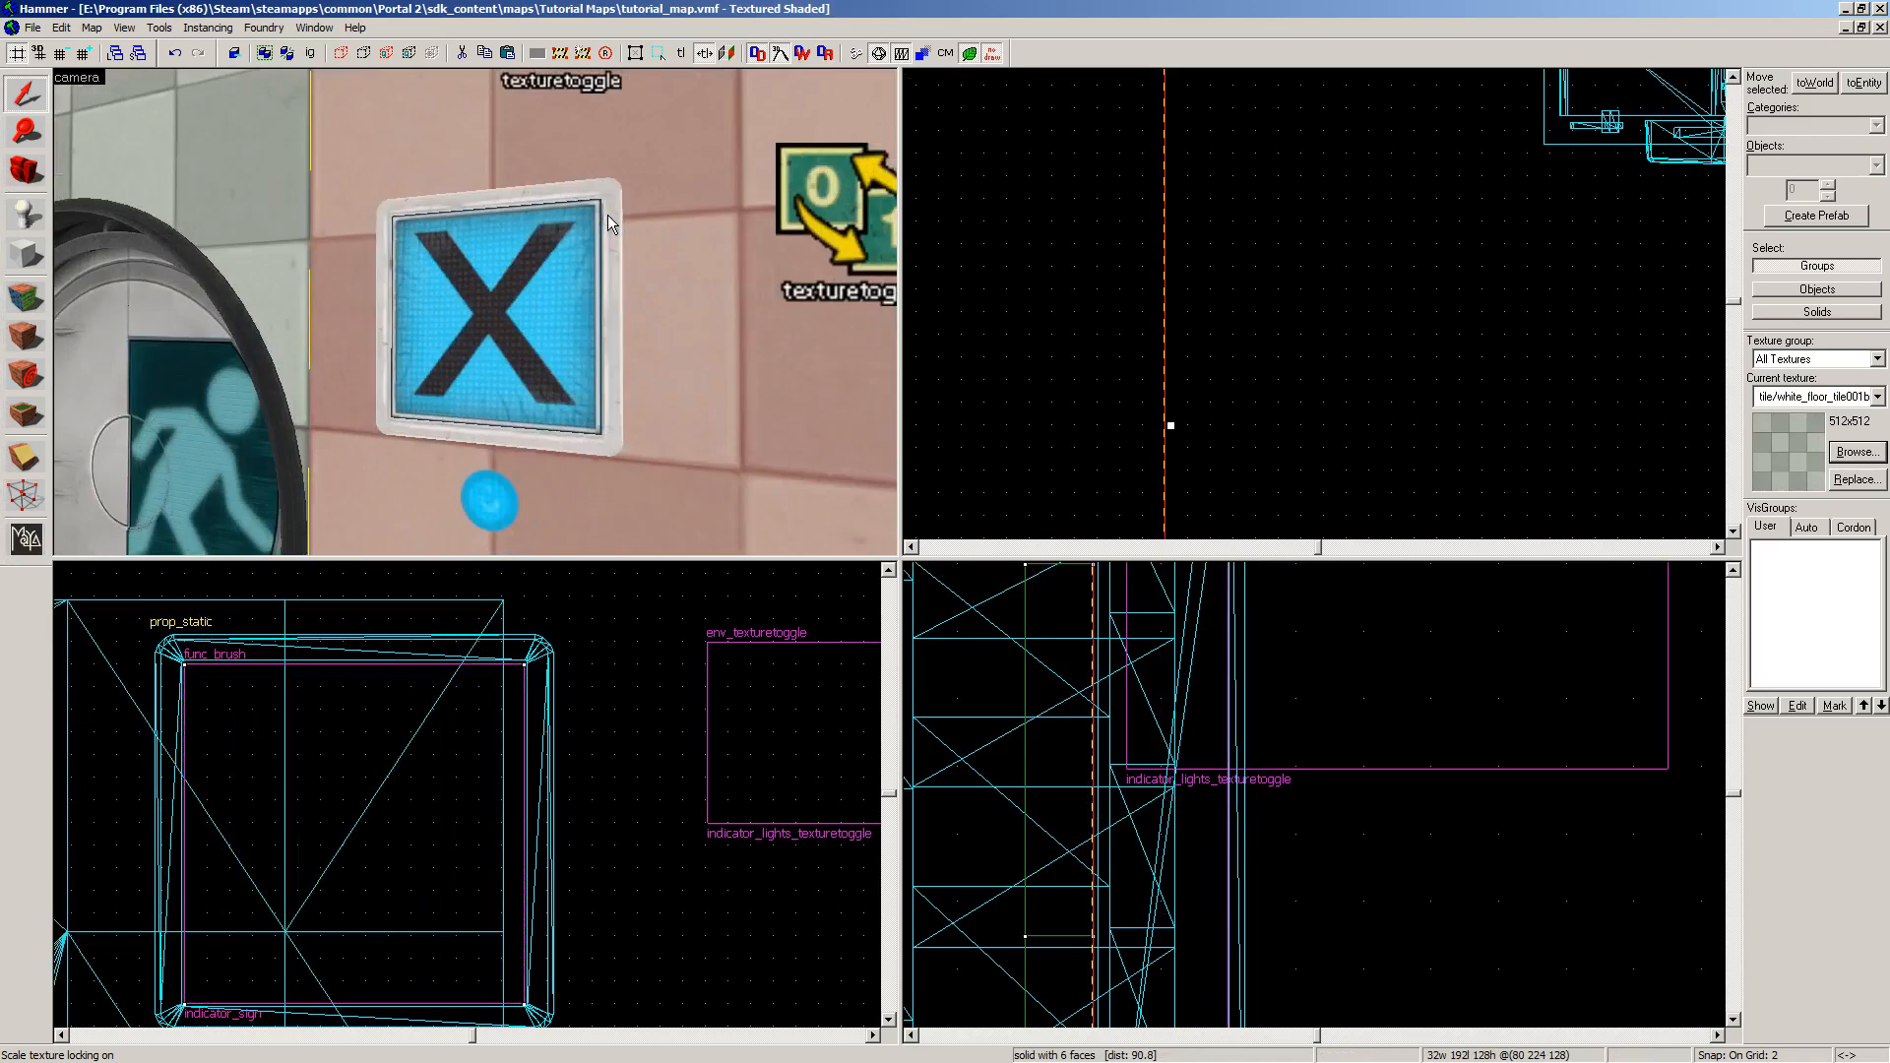
pyautogui.press('w')
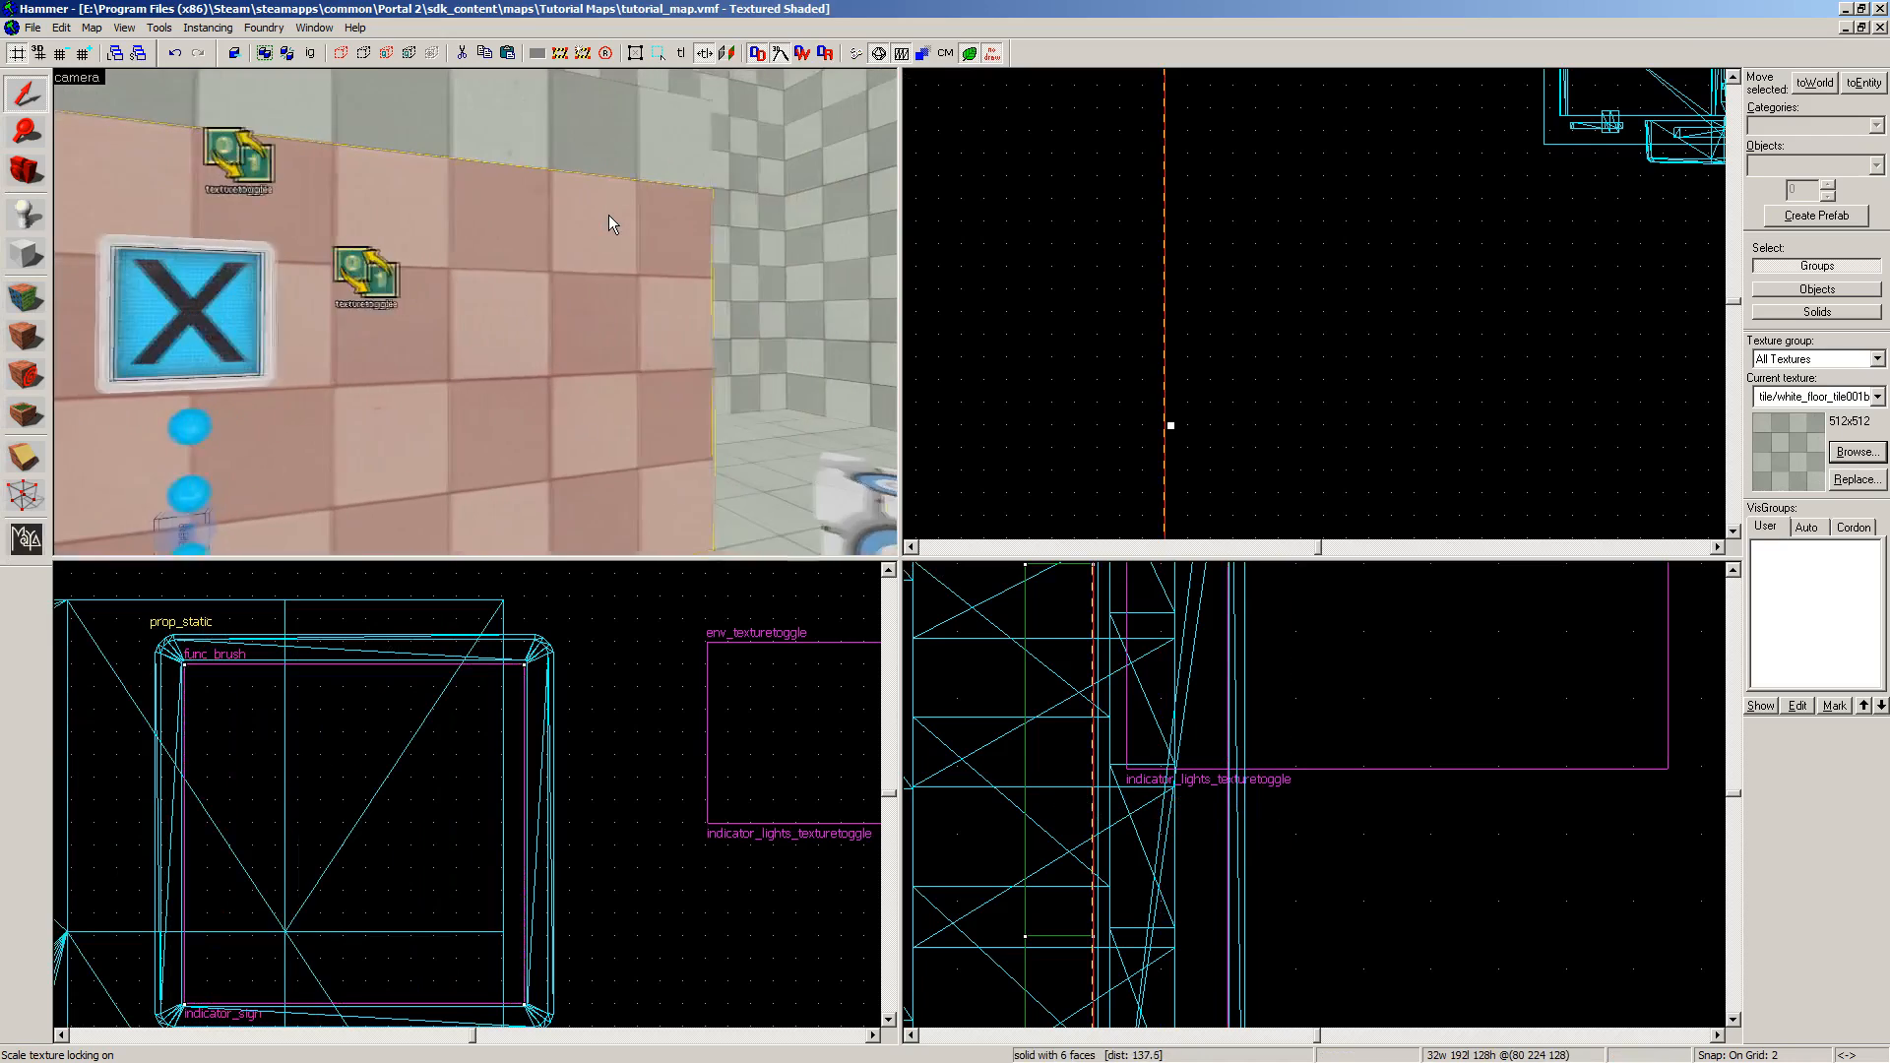
pyautogui.press('a')
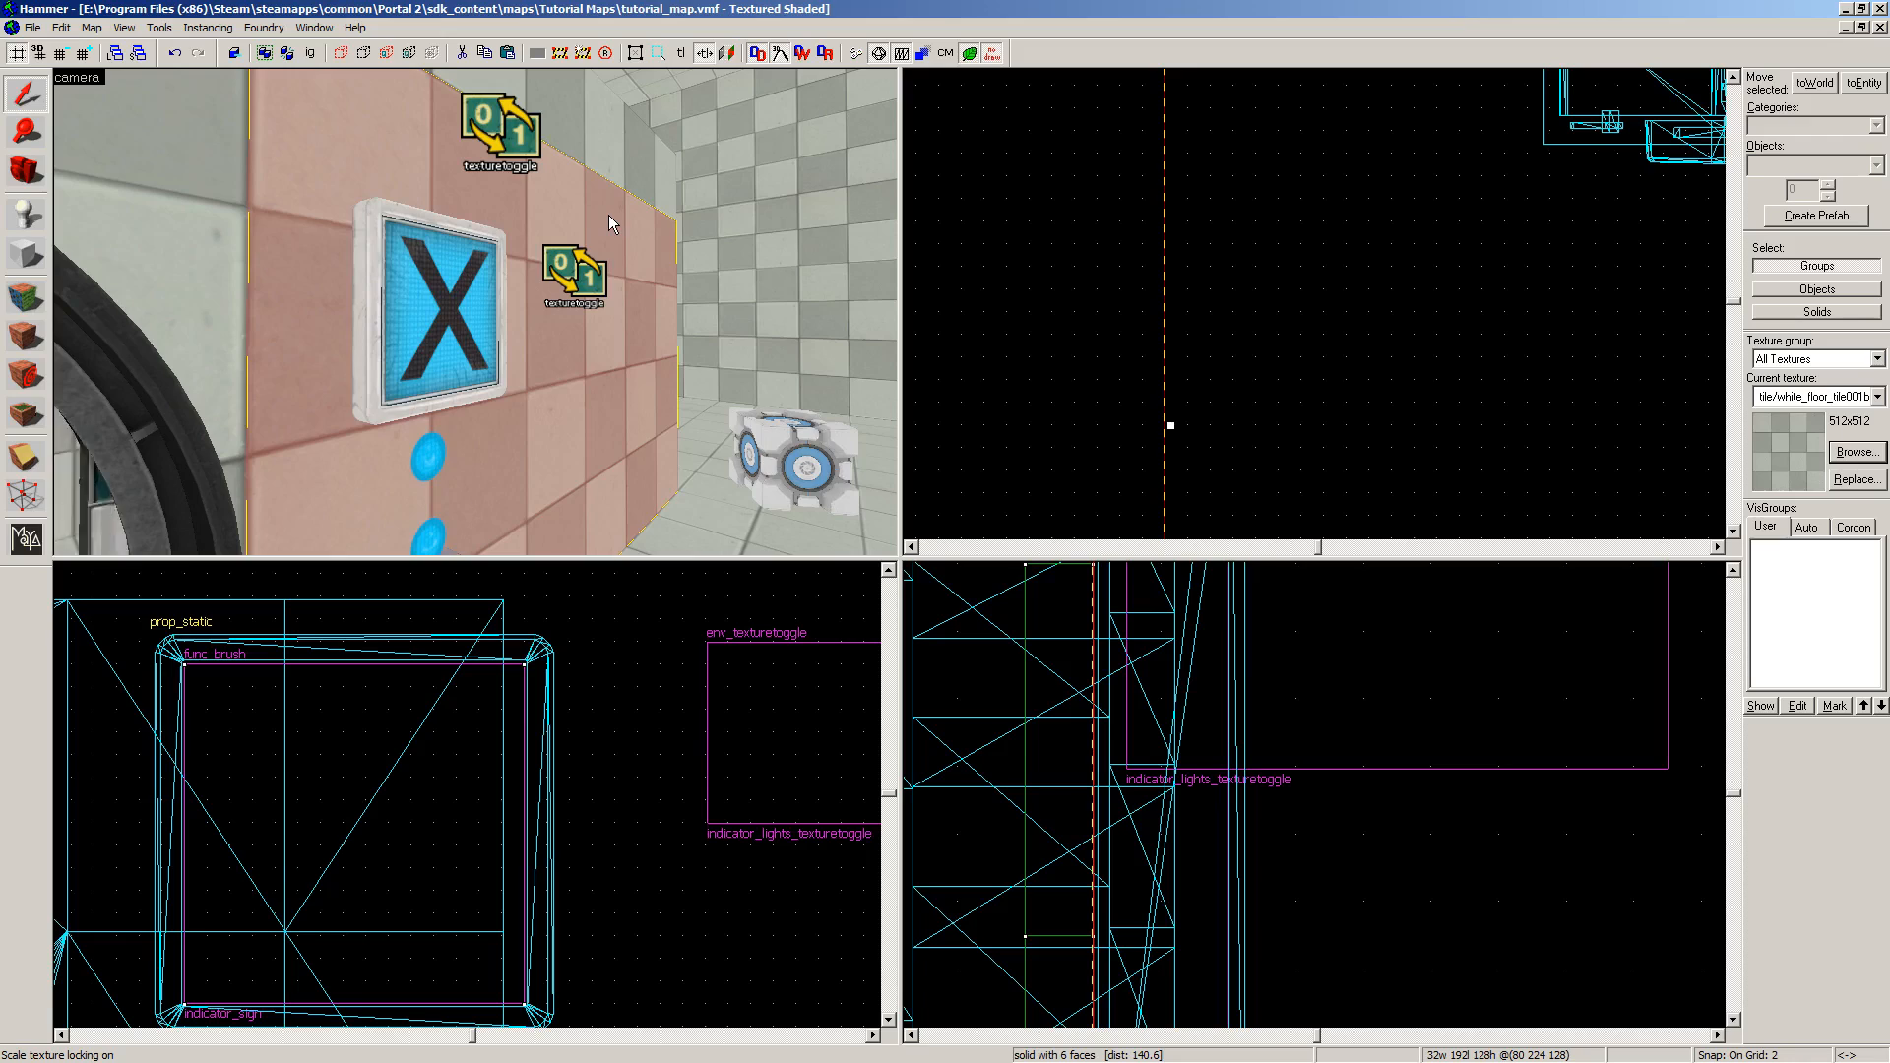
pyautogui.press('w')
pyautogui.press('a')
pyautogui.press('d')
pyautogui.press('Left')
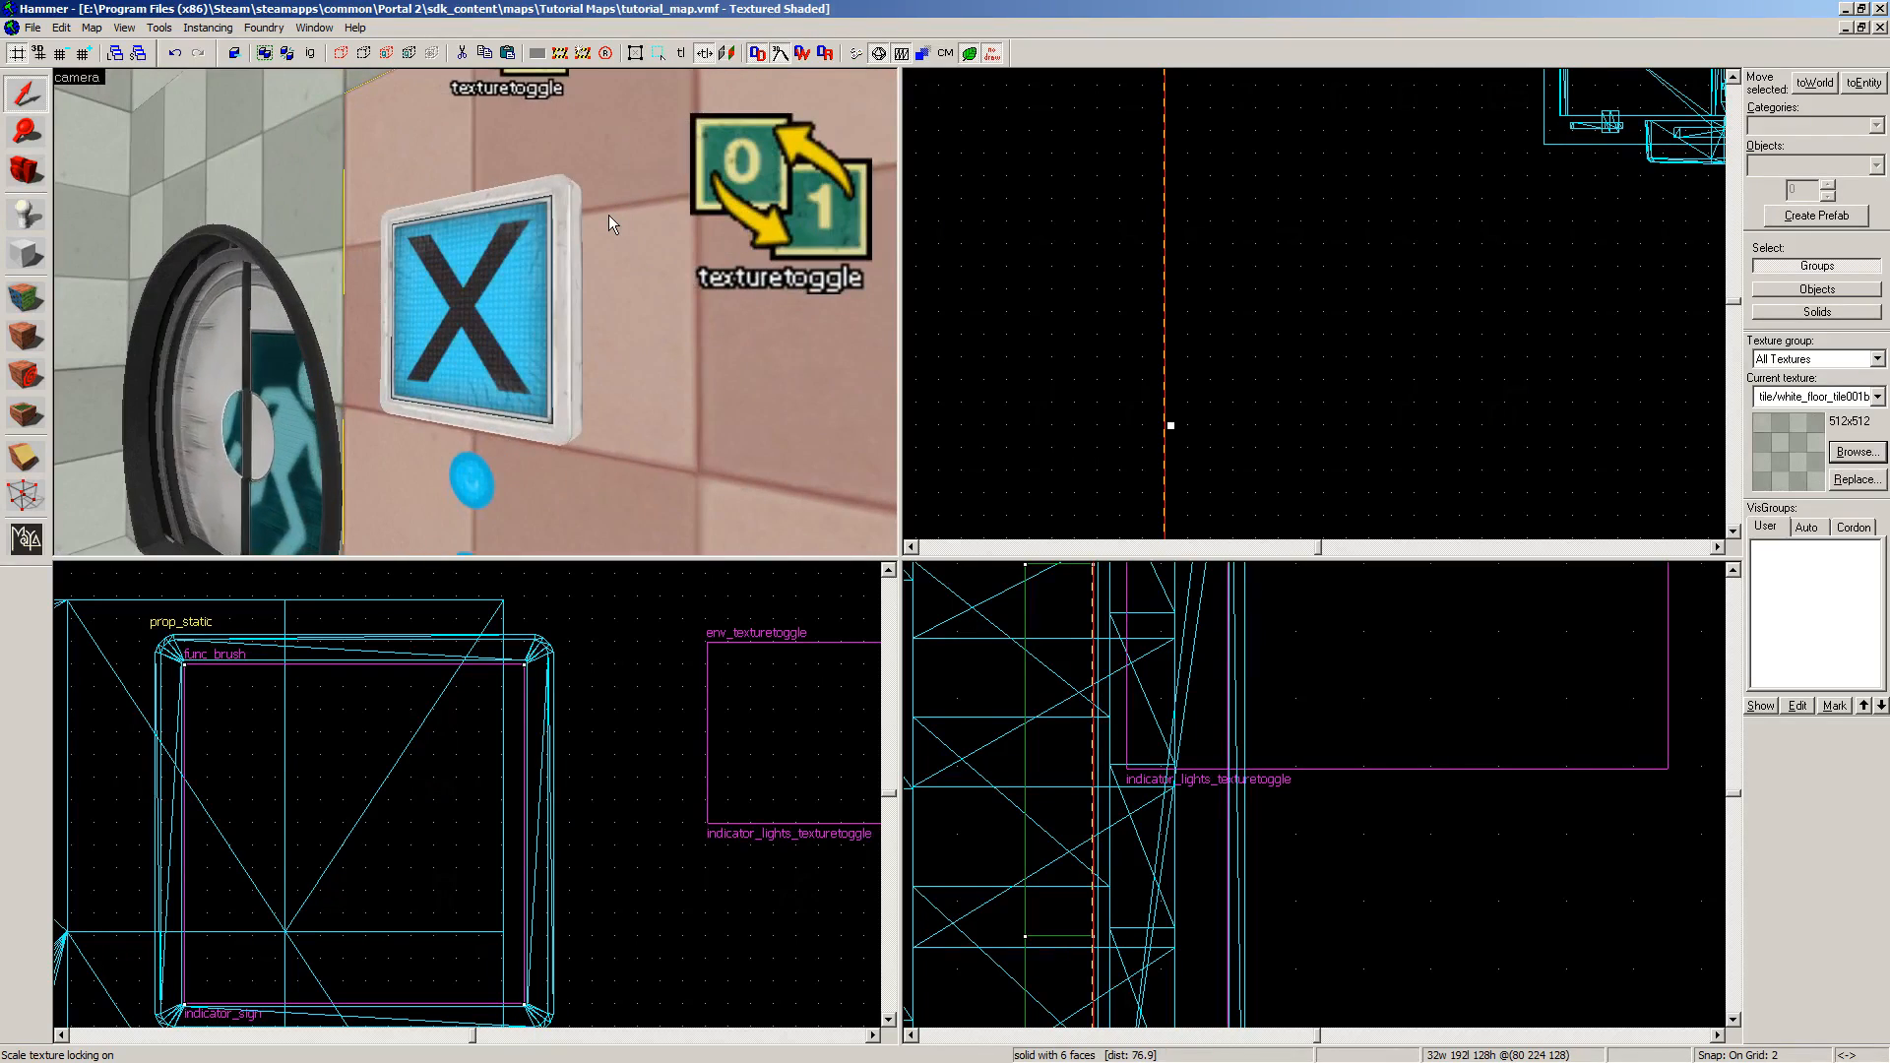
pyautogui.press('s')
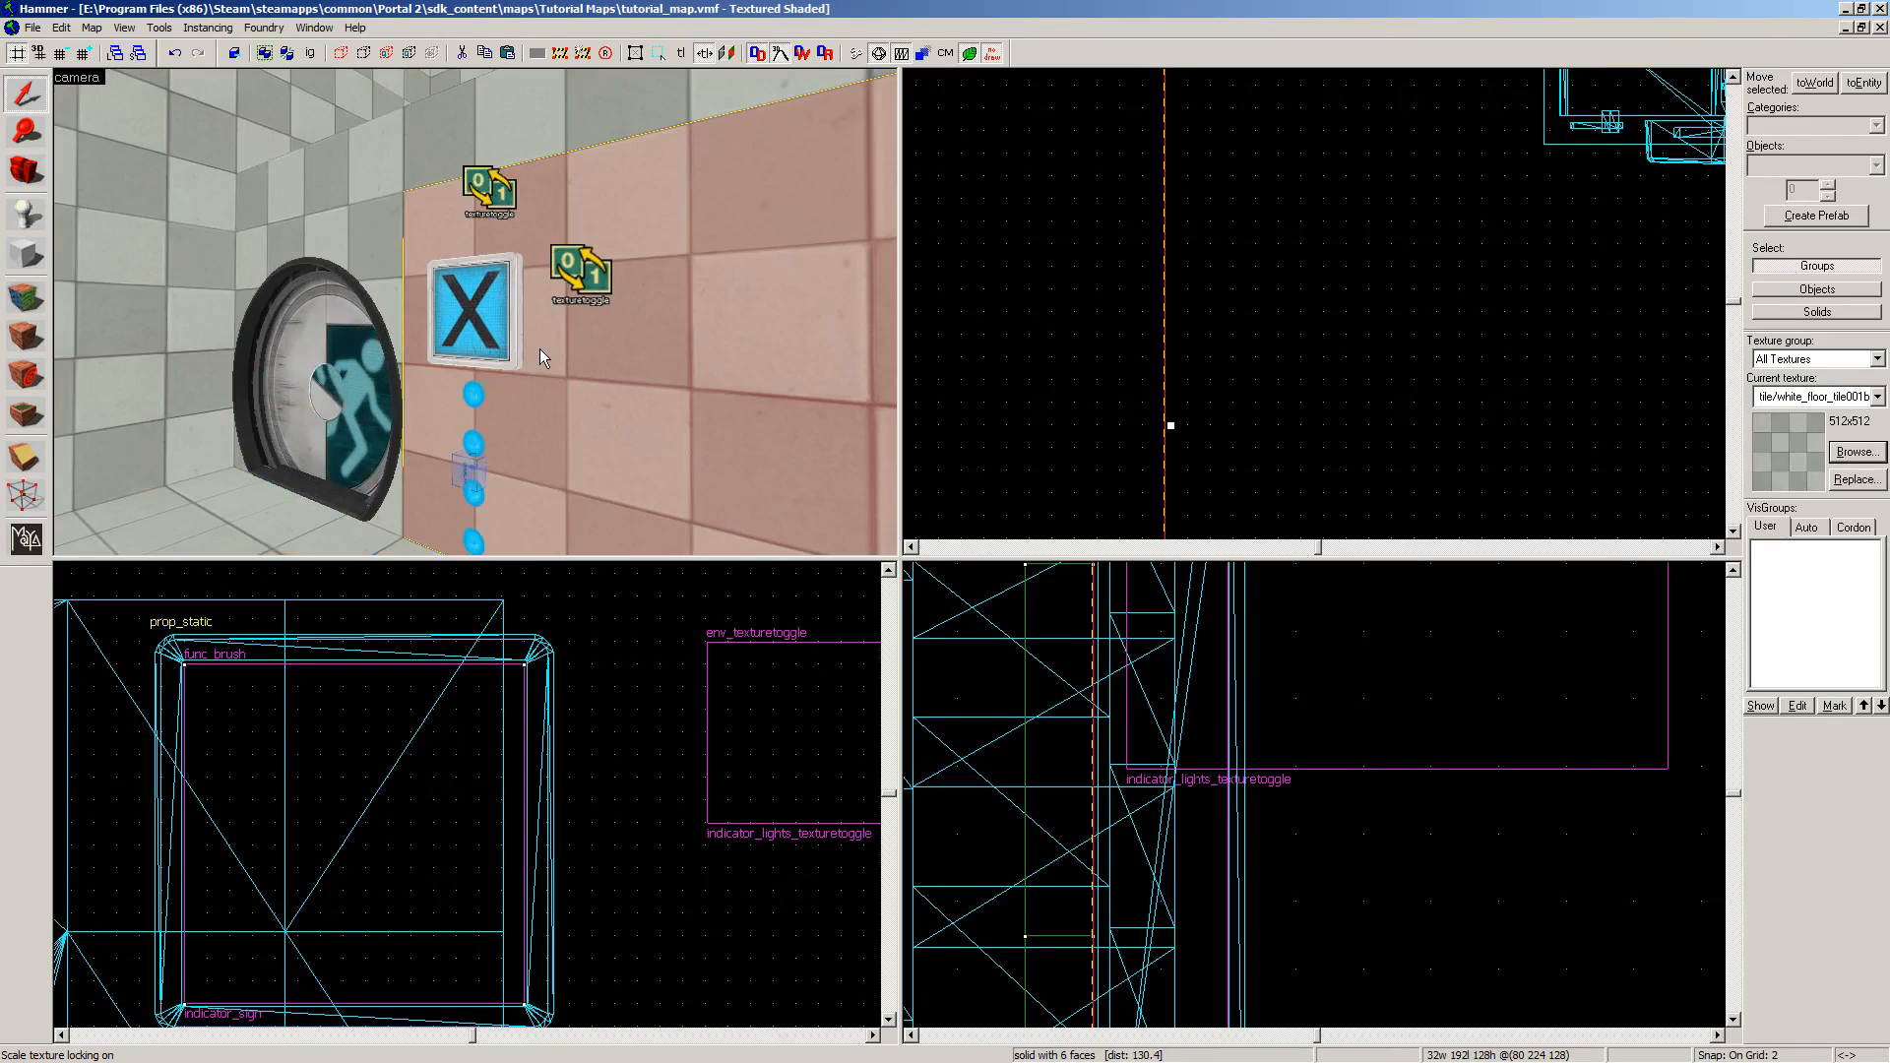
pyautogui.scroll(1, 540, 348)
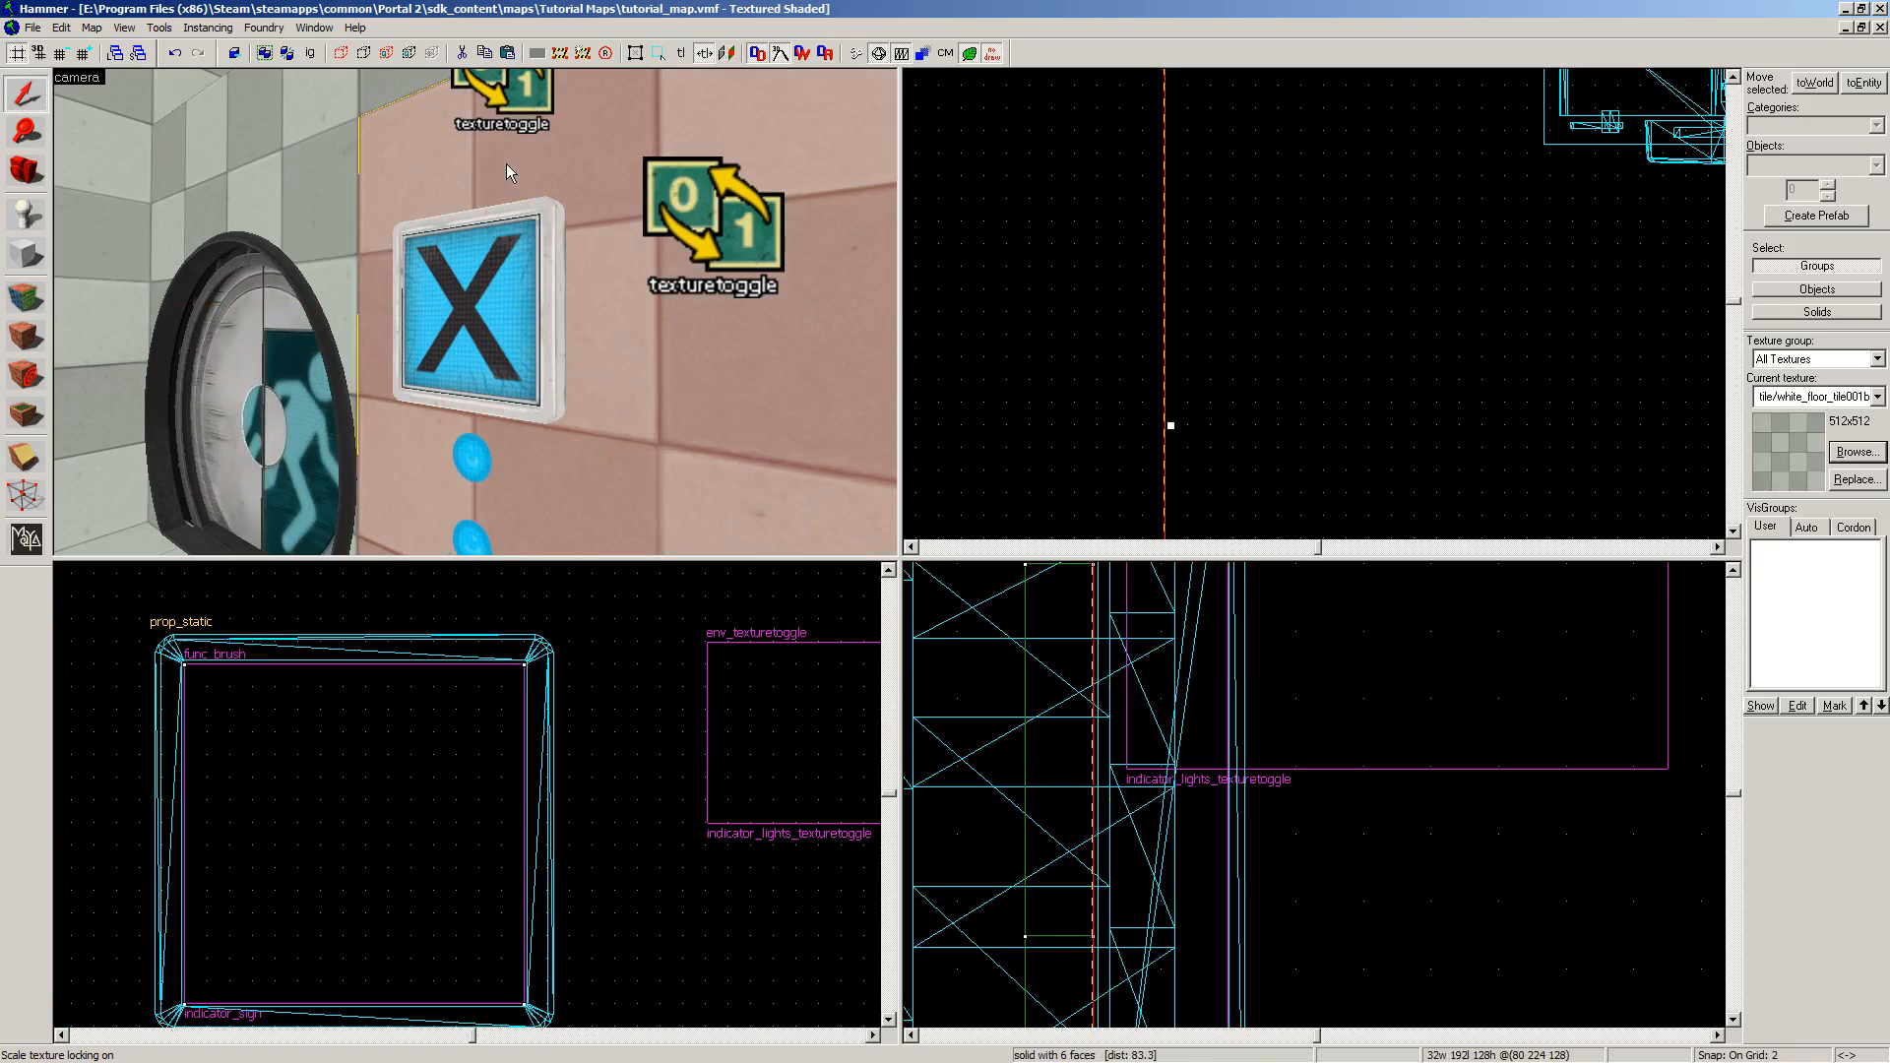
pyautogui.scroll(-1, 479, 273)
pyautogui.scroll(1, 502, 325)
pyautogui.scroll(-1, 506, 351)
pyautogui.scroll(-3, 506, 352)
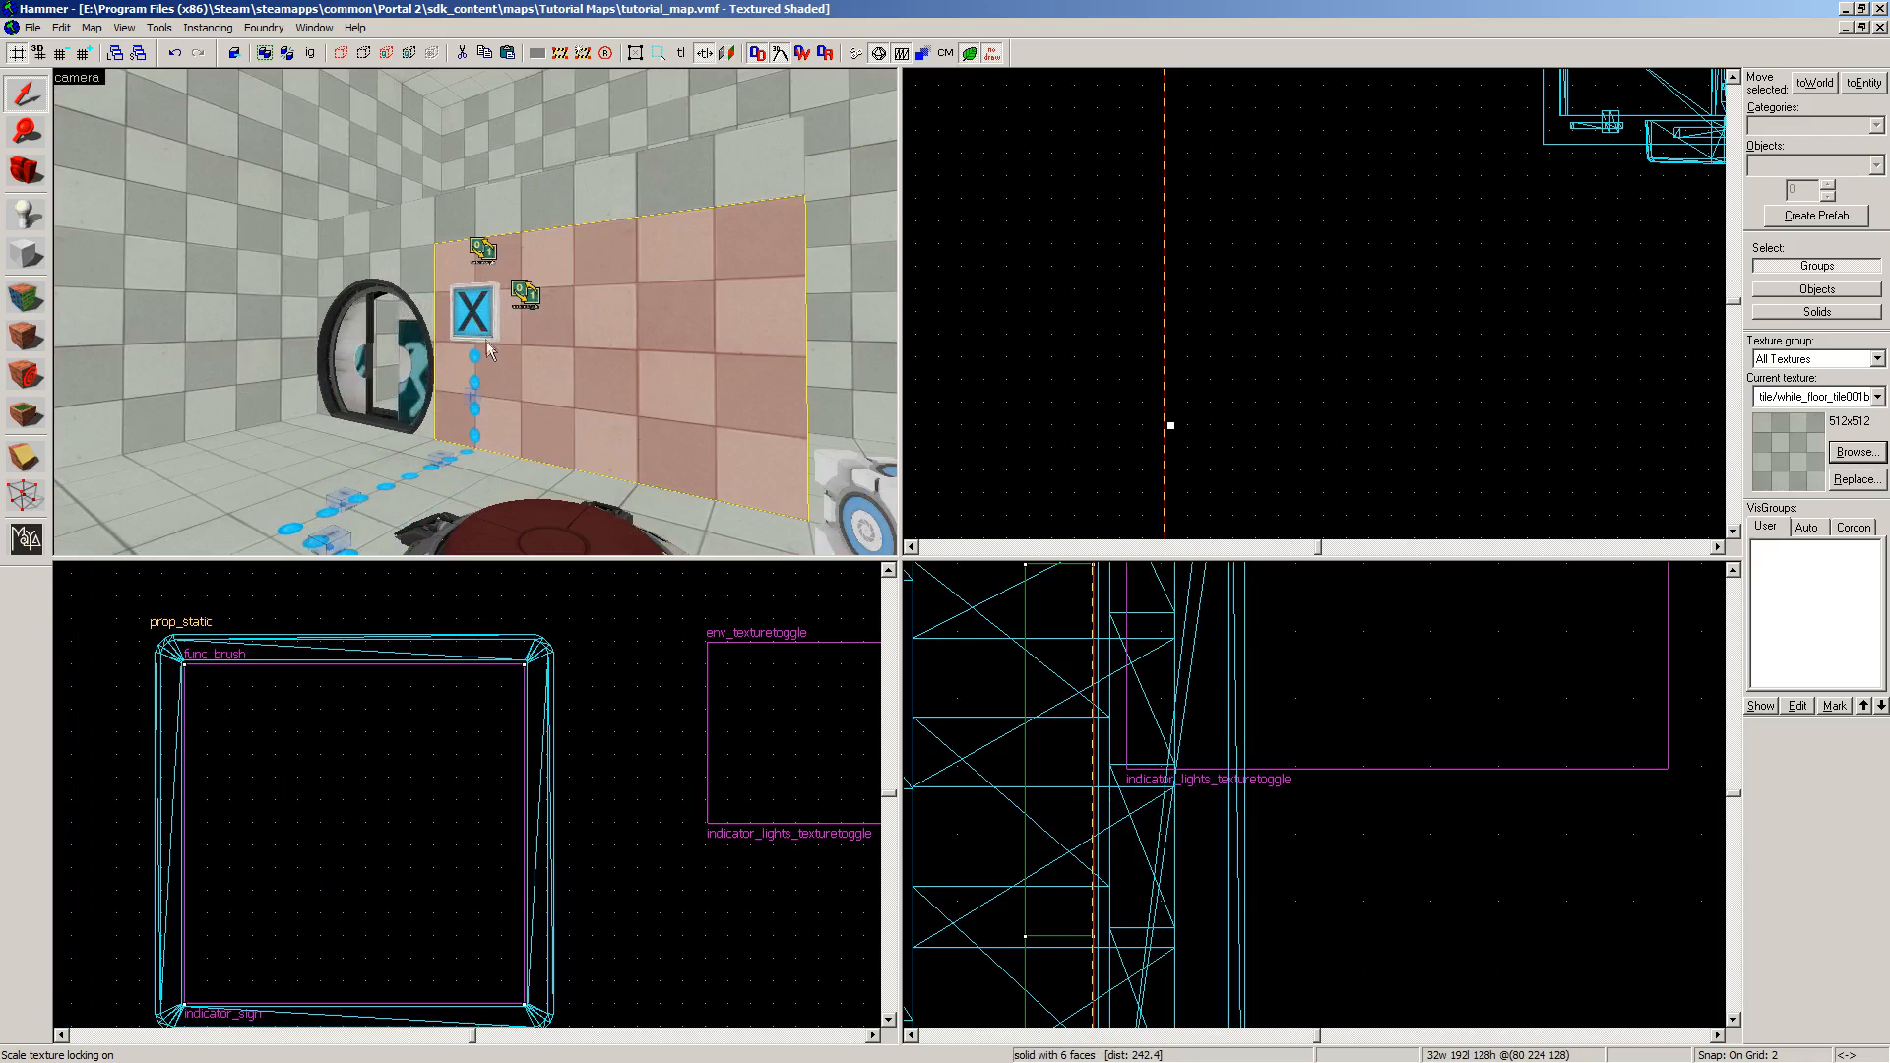
pyautogui.click(508, 118)
pyautogui.scroll(3, 508, 360)
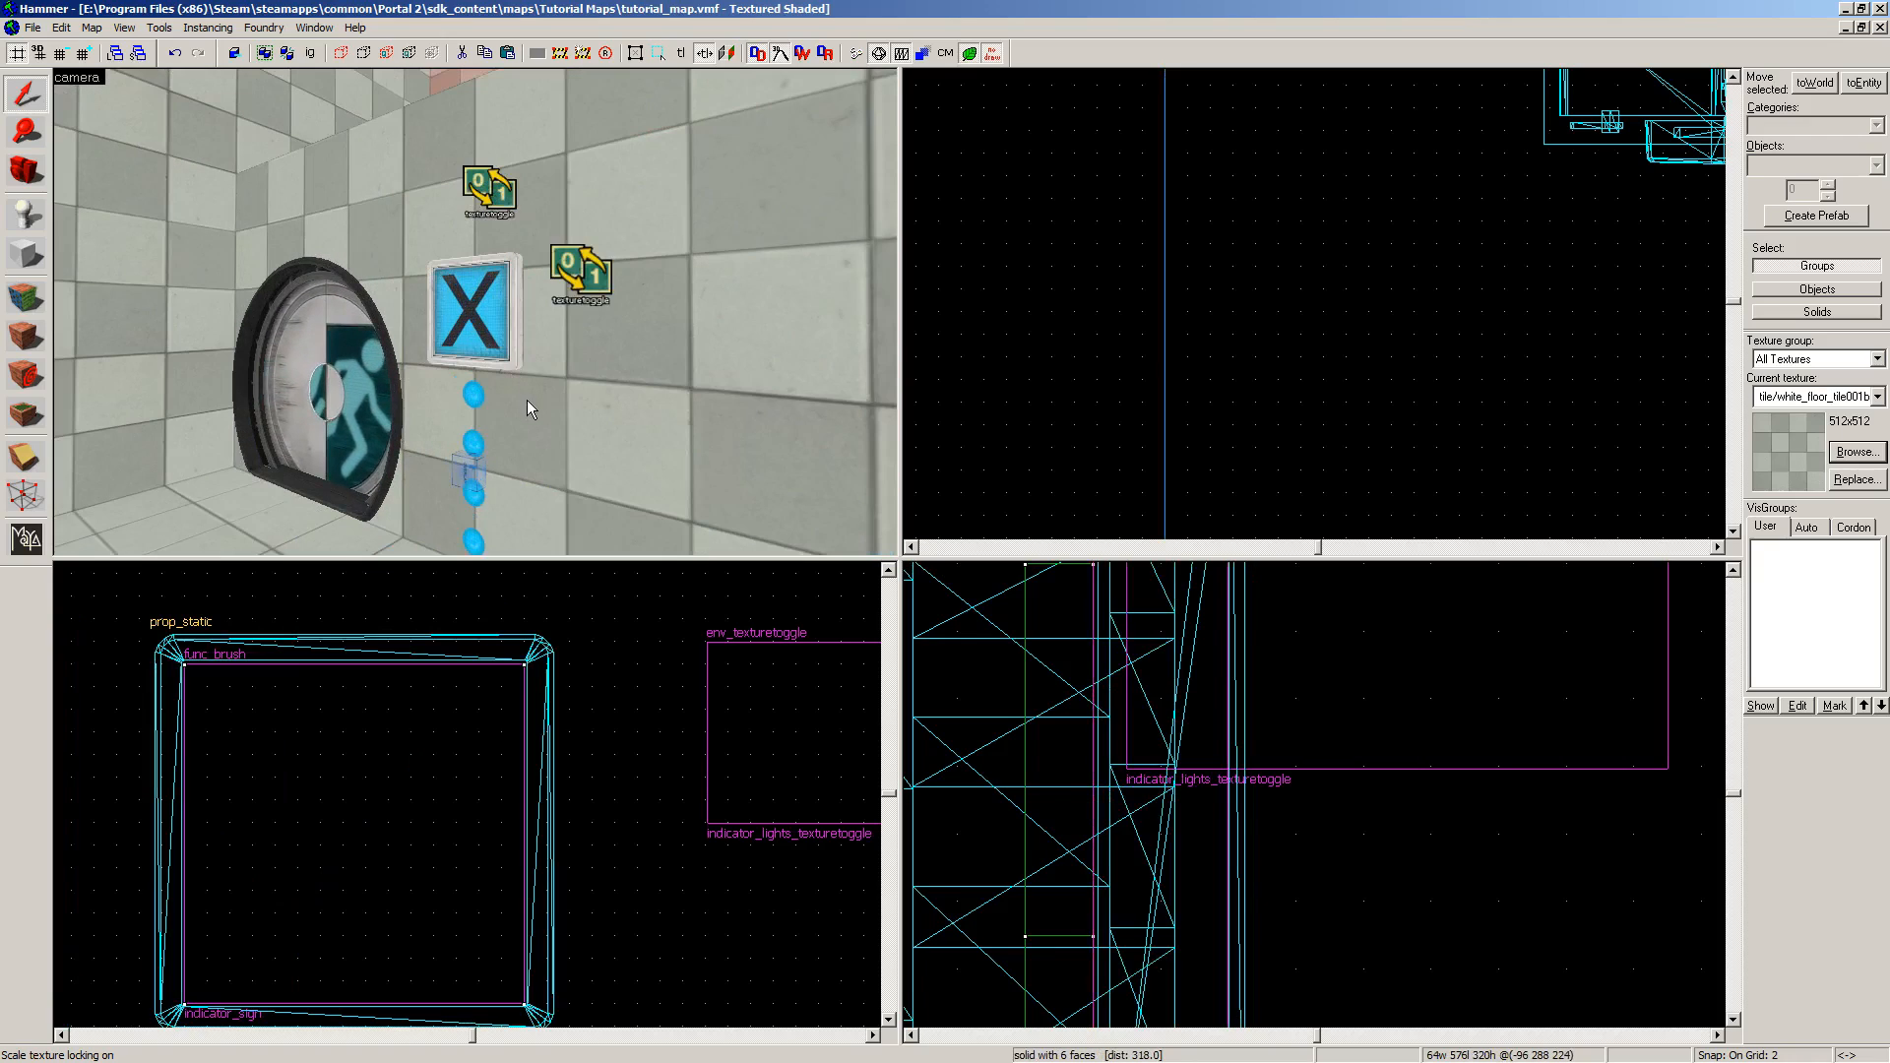
# Step: Place a prop_static entity on the wall beside the framed door sign and return to the selection tool
pyautogui.click(30, 215)
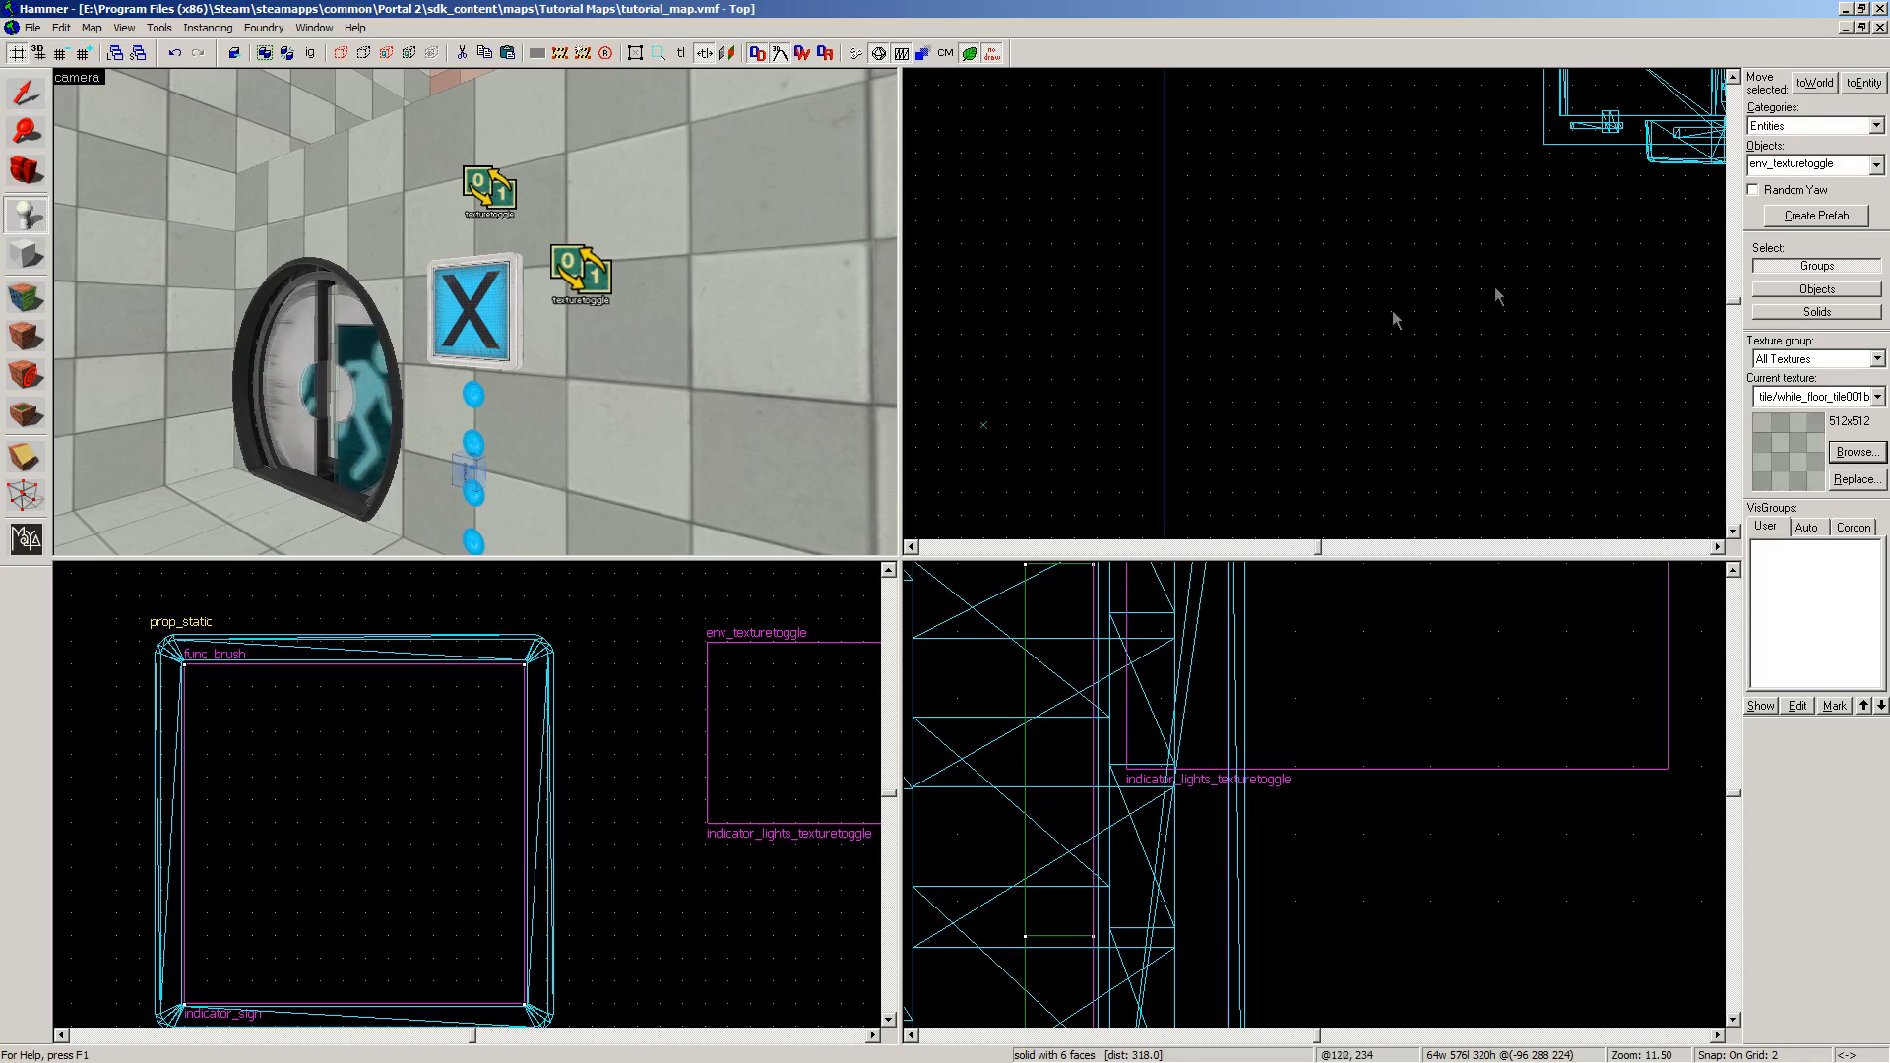
pyautogui.click(1877, 165)
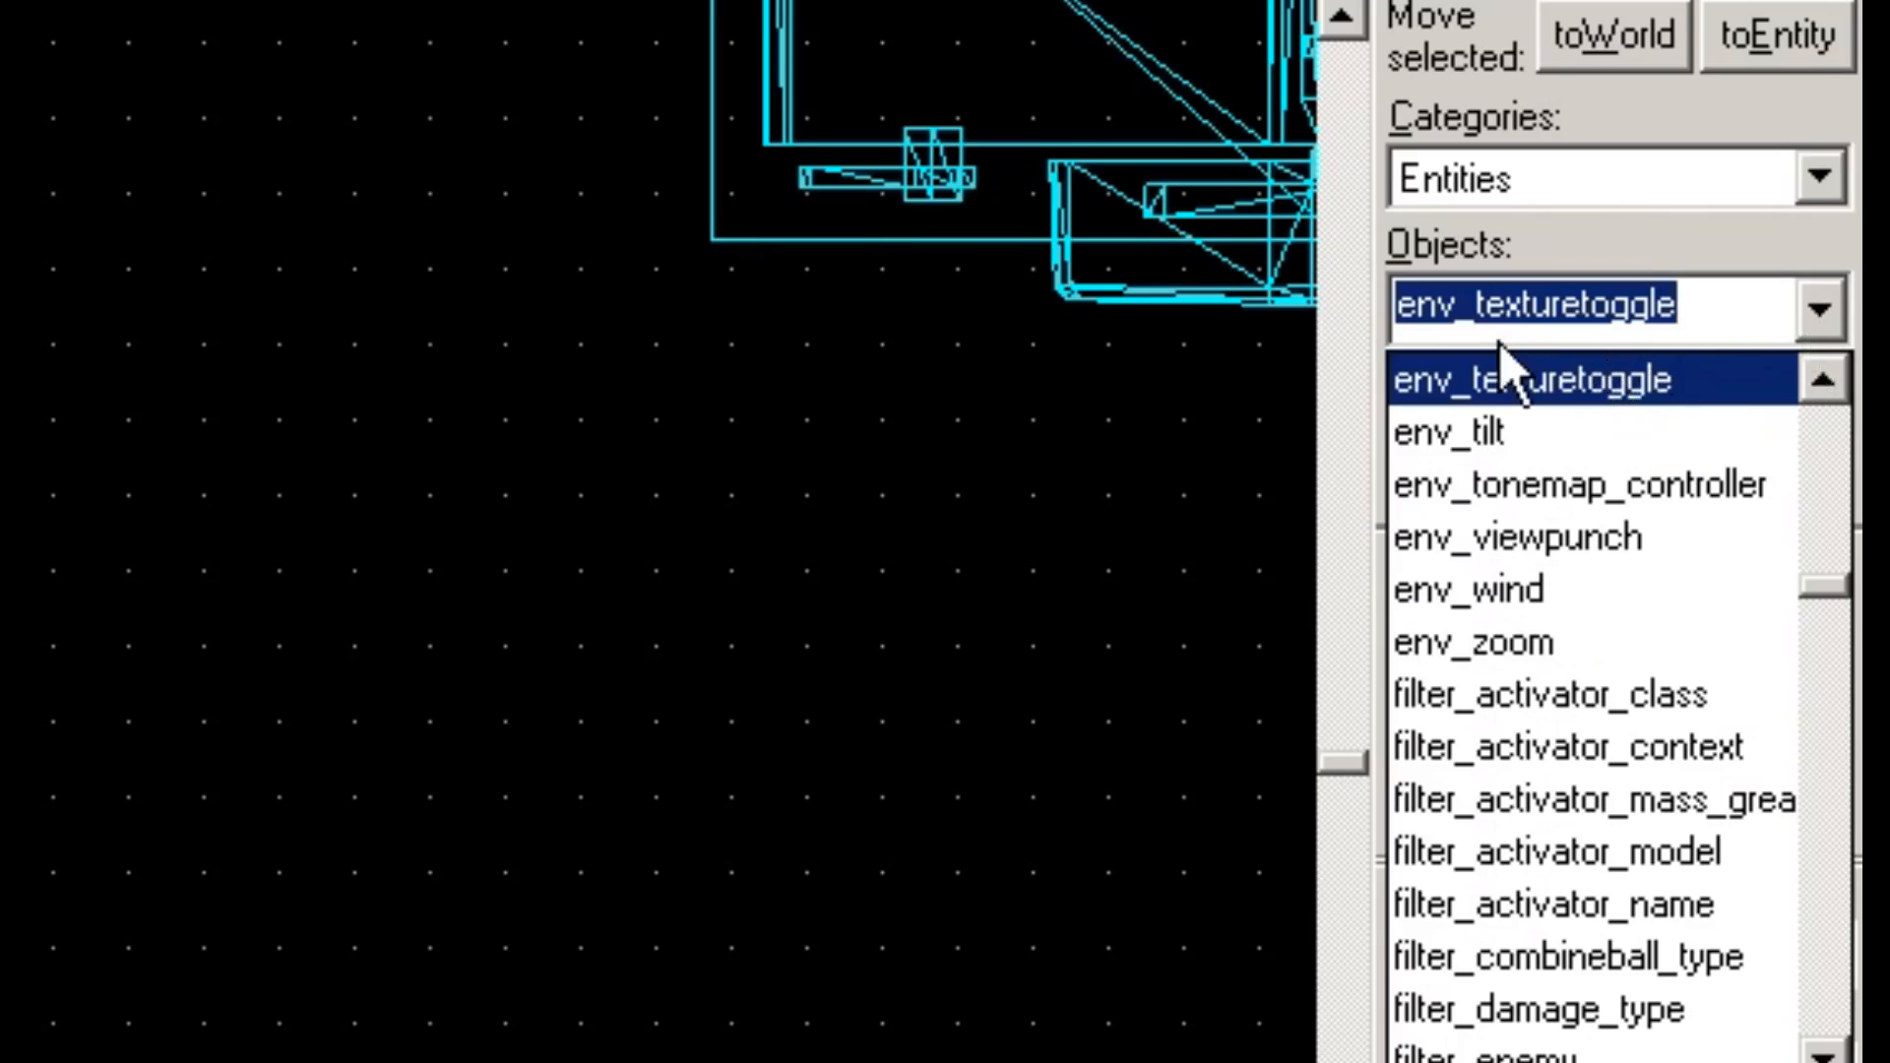
pyautogui.write('prop_stat')
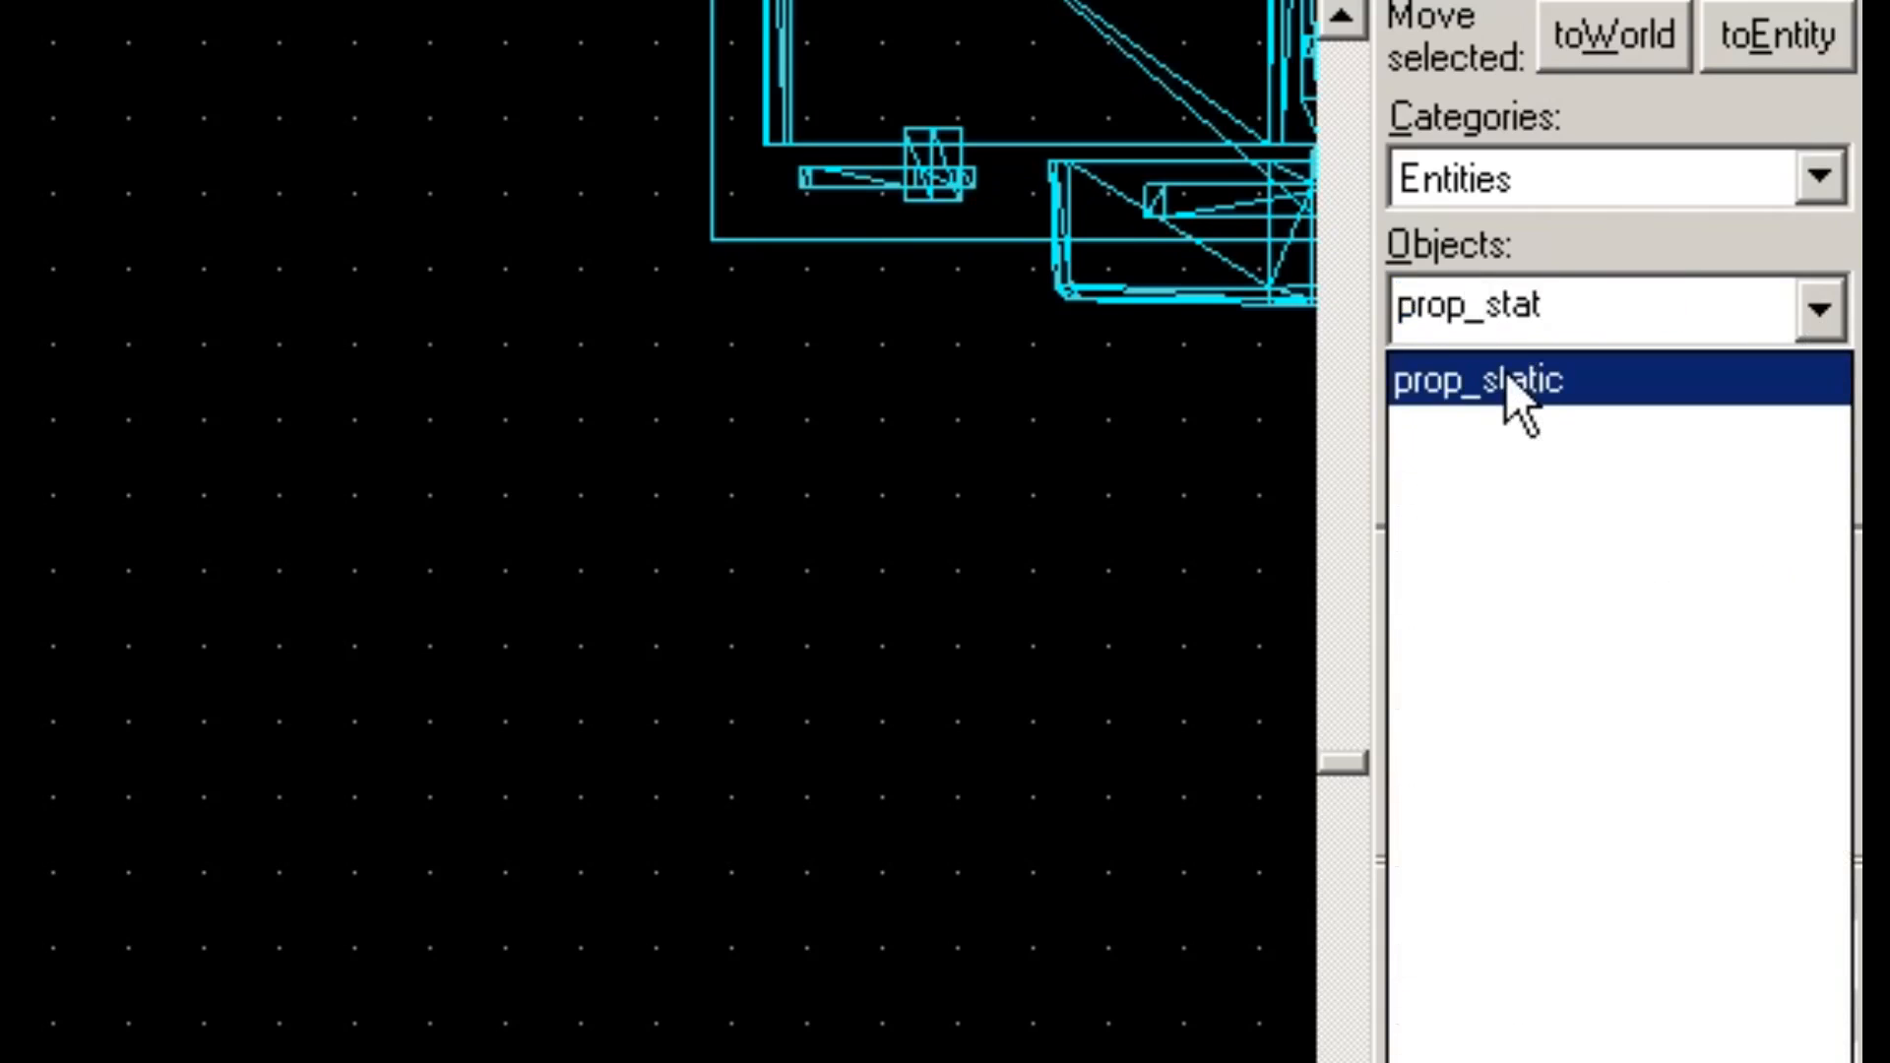
pyautogui.click(1506, 380)
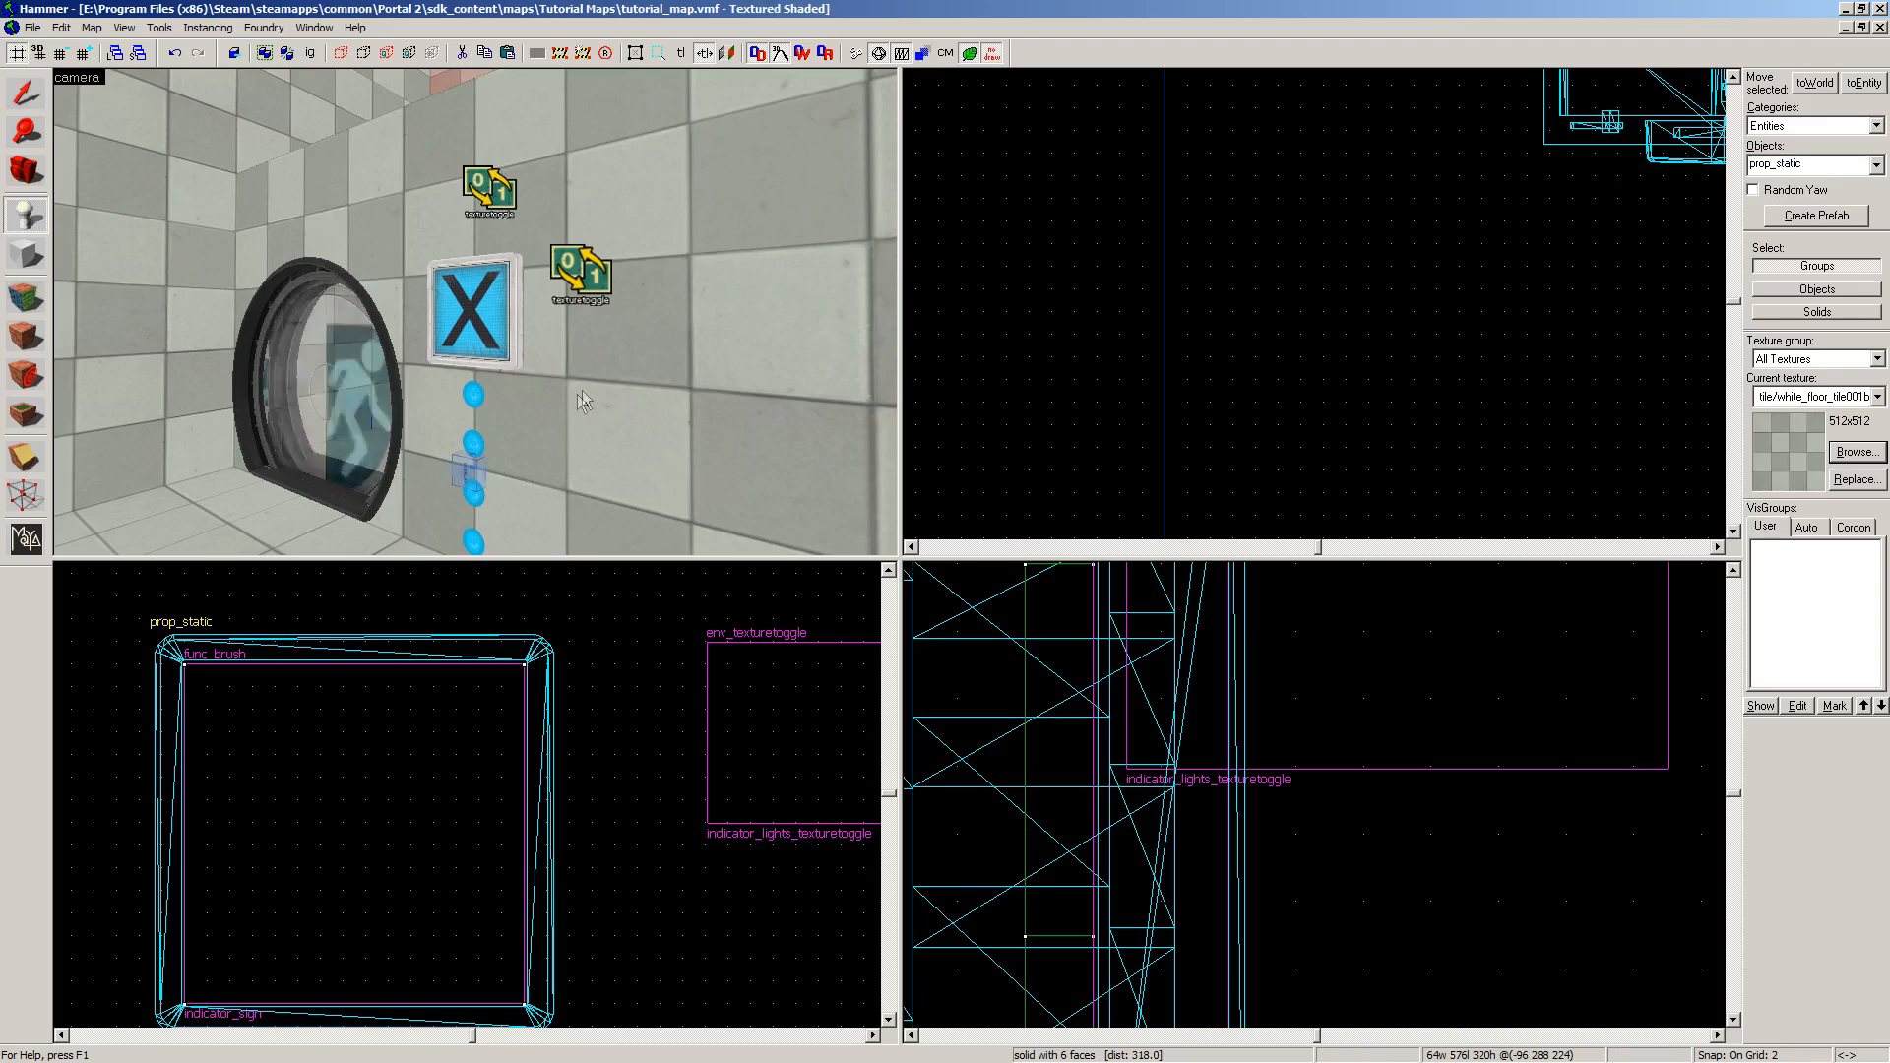
pyautogui.click(582, 394)
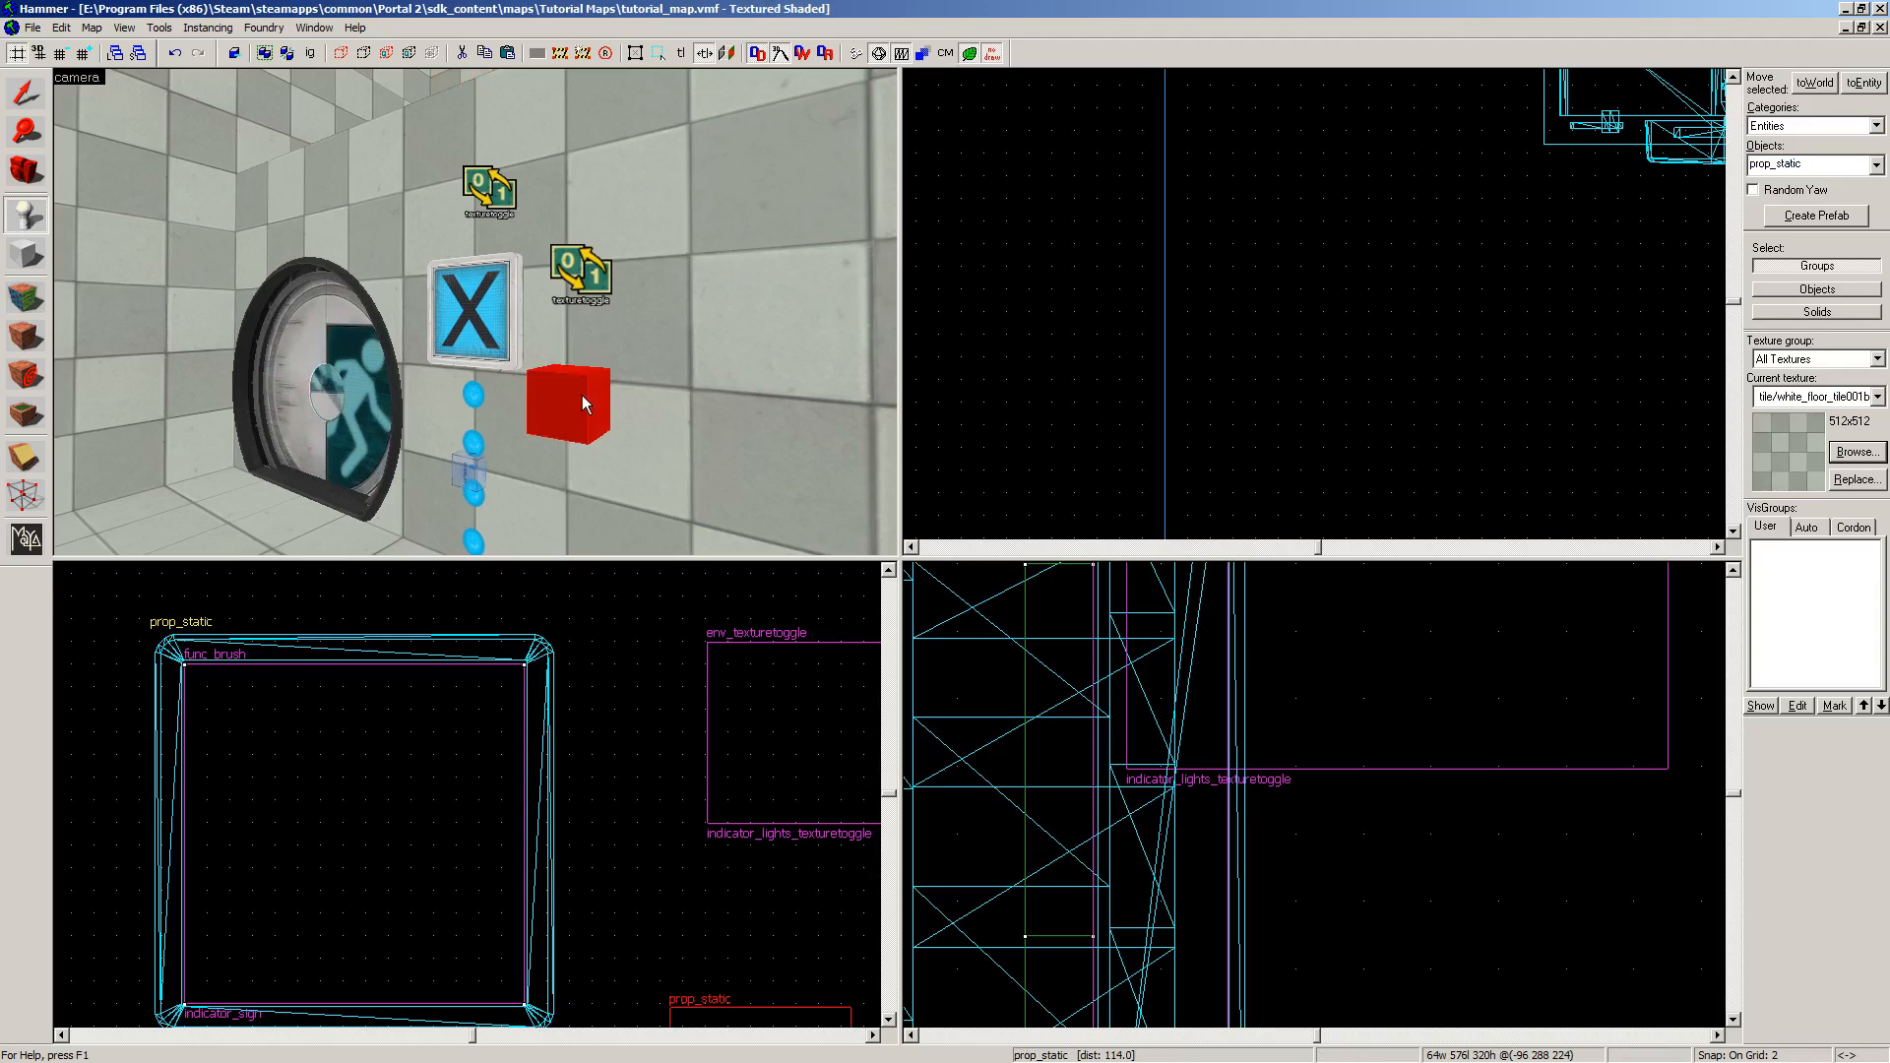
pyautogui.hotkey('shift', 's')
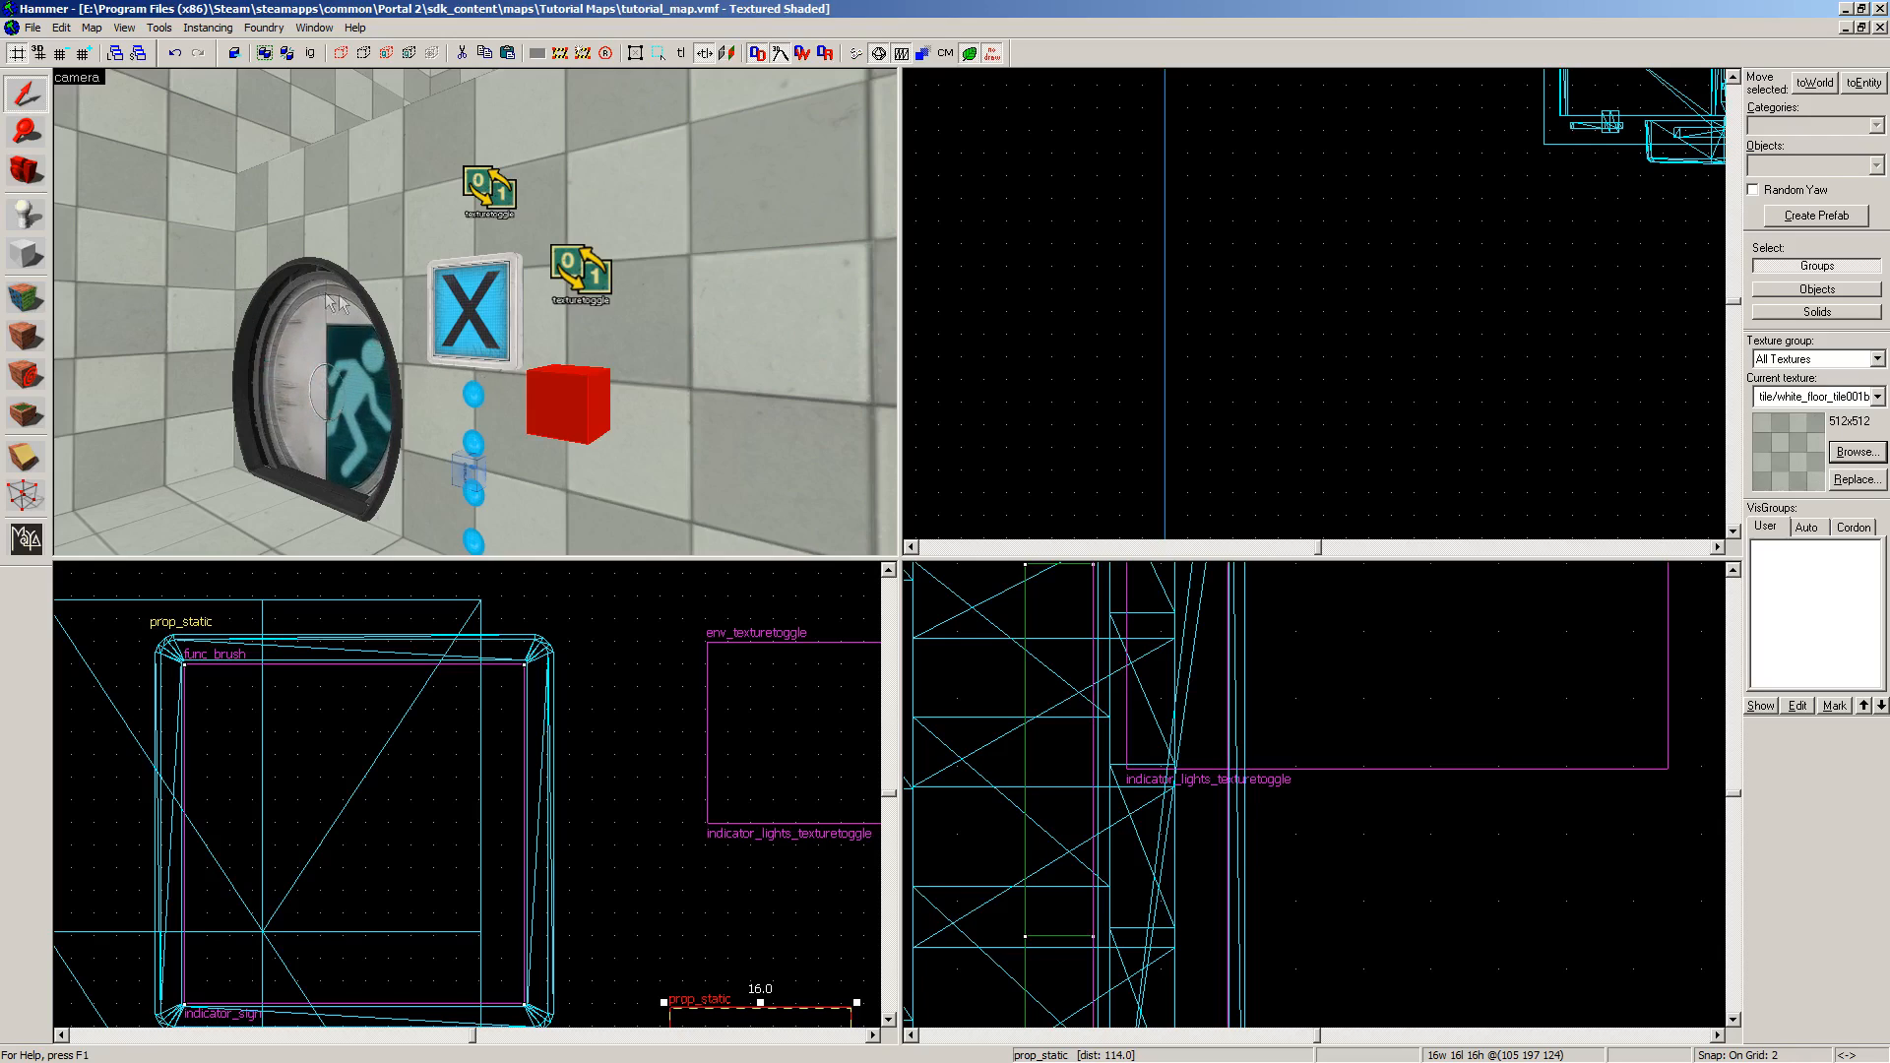
# Step: Open the model browser for the new prop_static's World Model and clear its existing filter
pyautogui.doubleClick(588, 393)
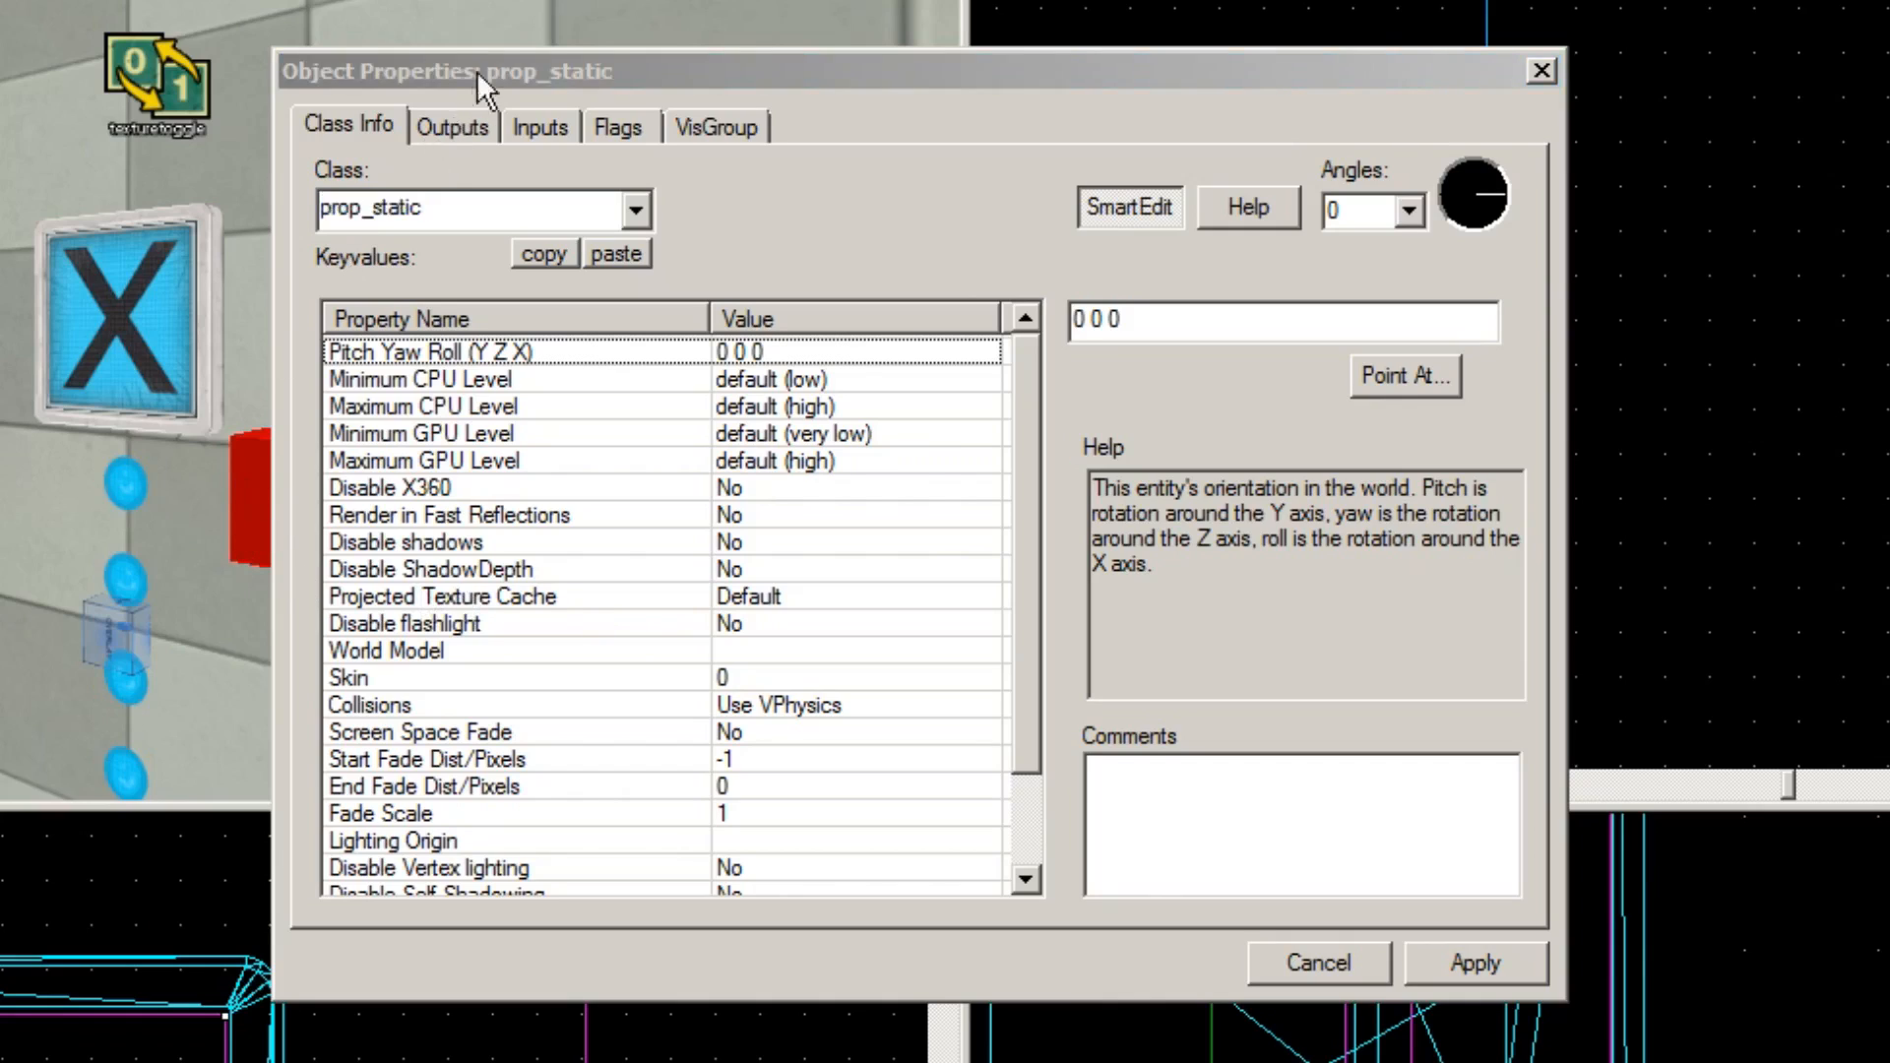
pyautogui.moveTo(477, 71); pyautogui.dragTo(672, 46)
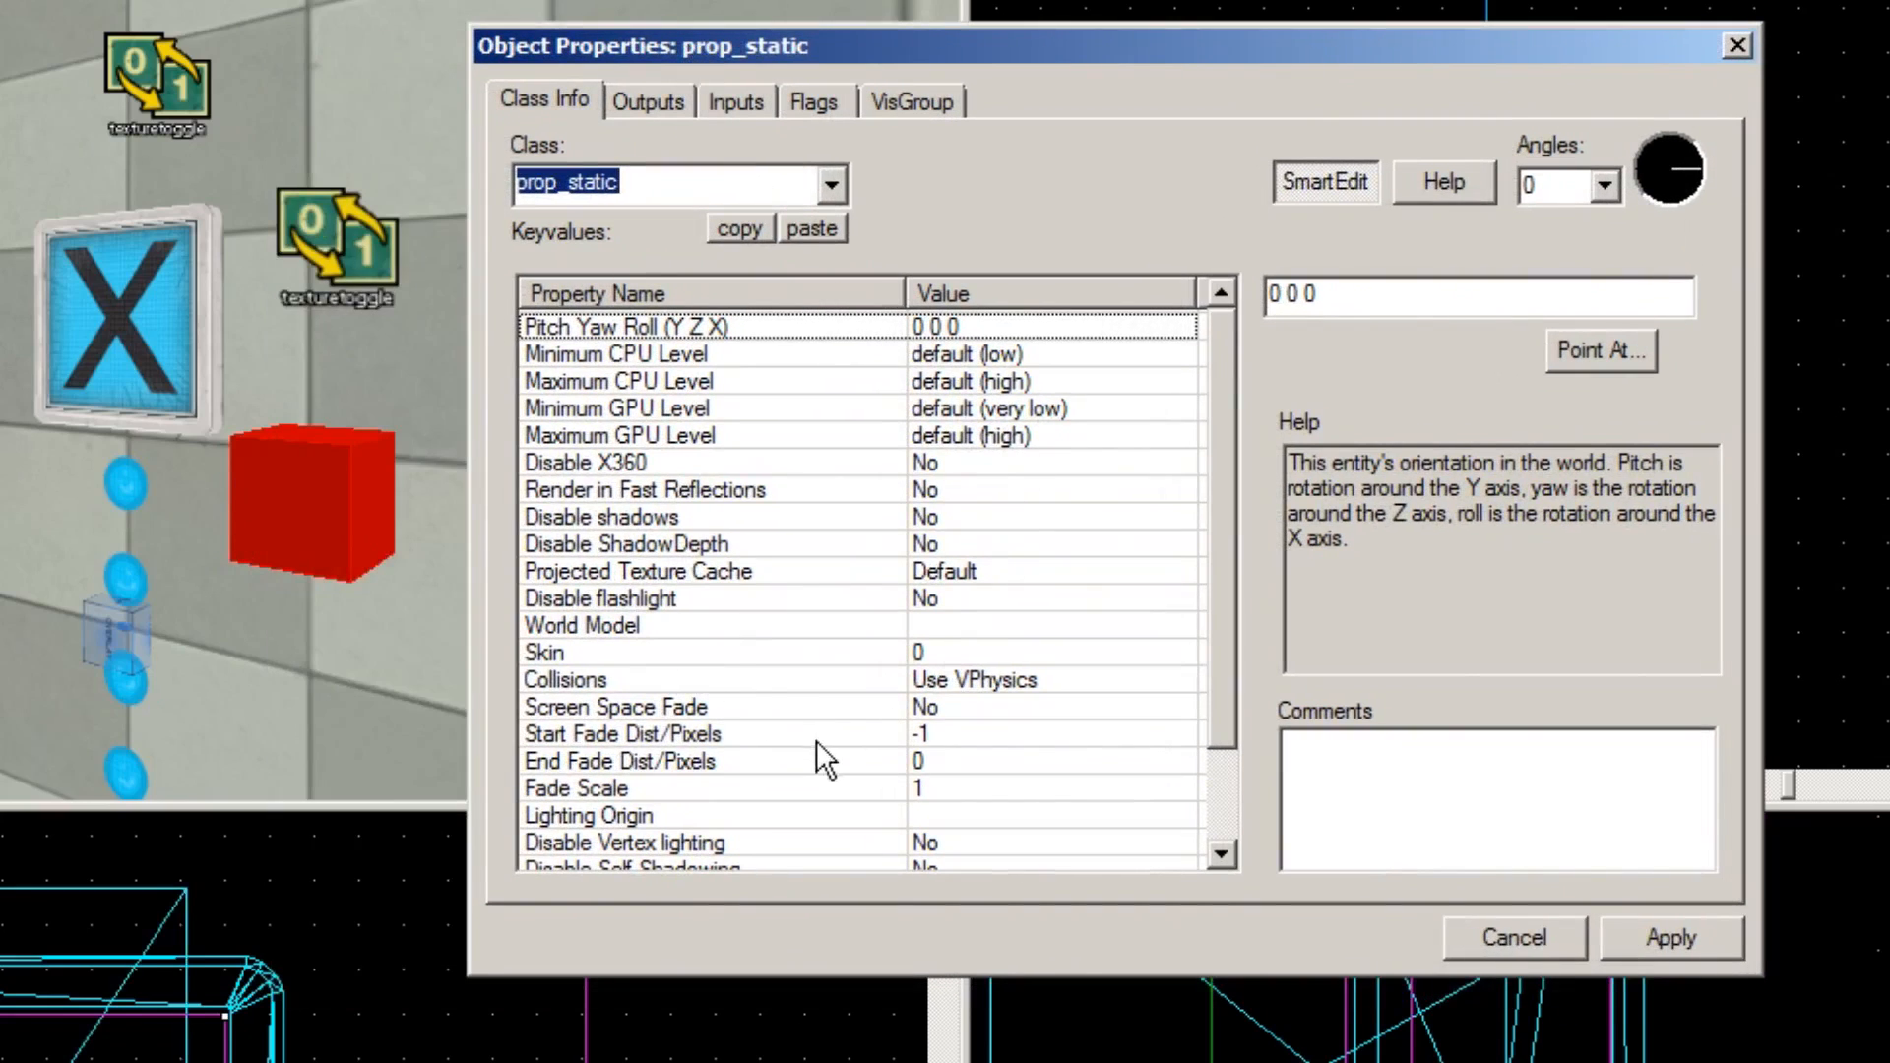
pyautogui.click(618, 626)
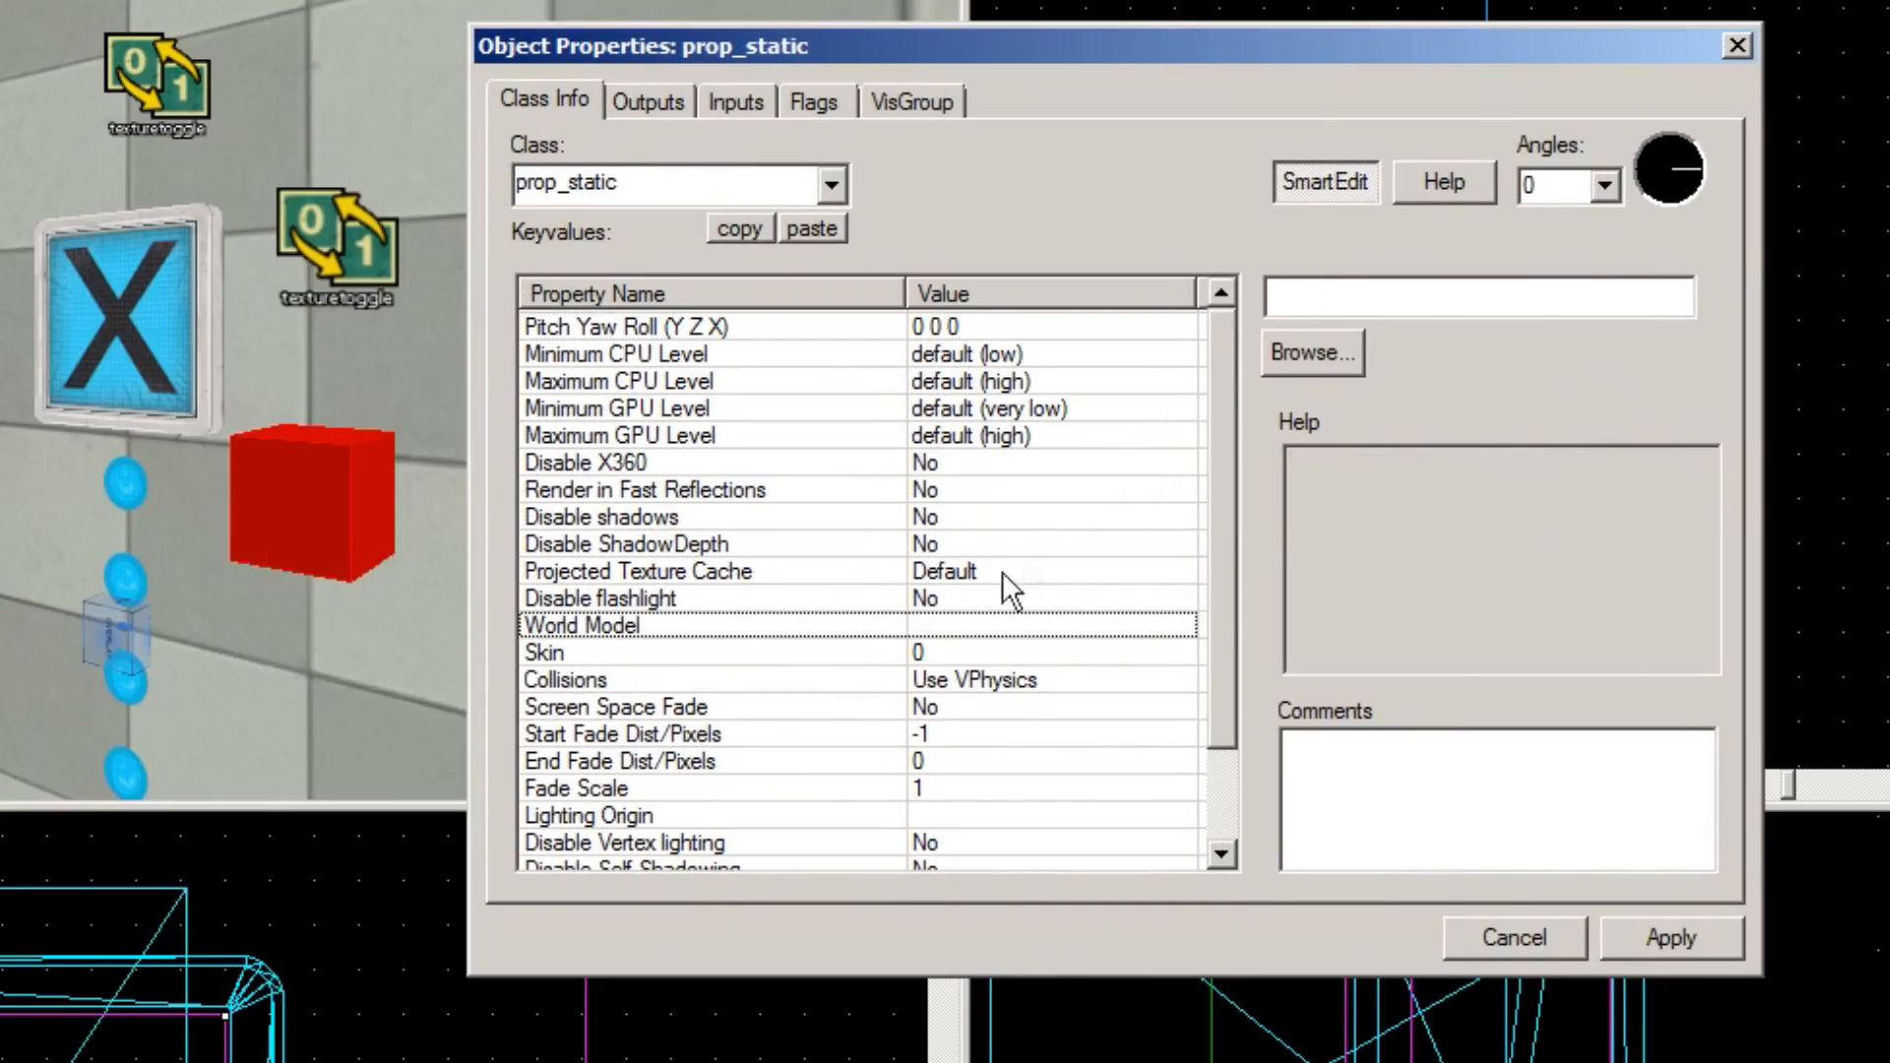
pyautogui.click(1338, 354)
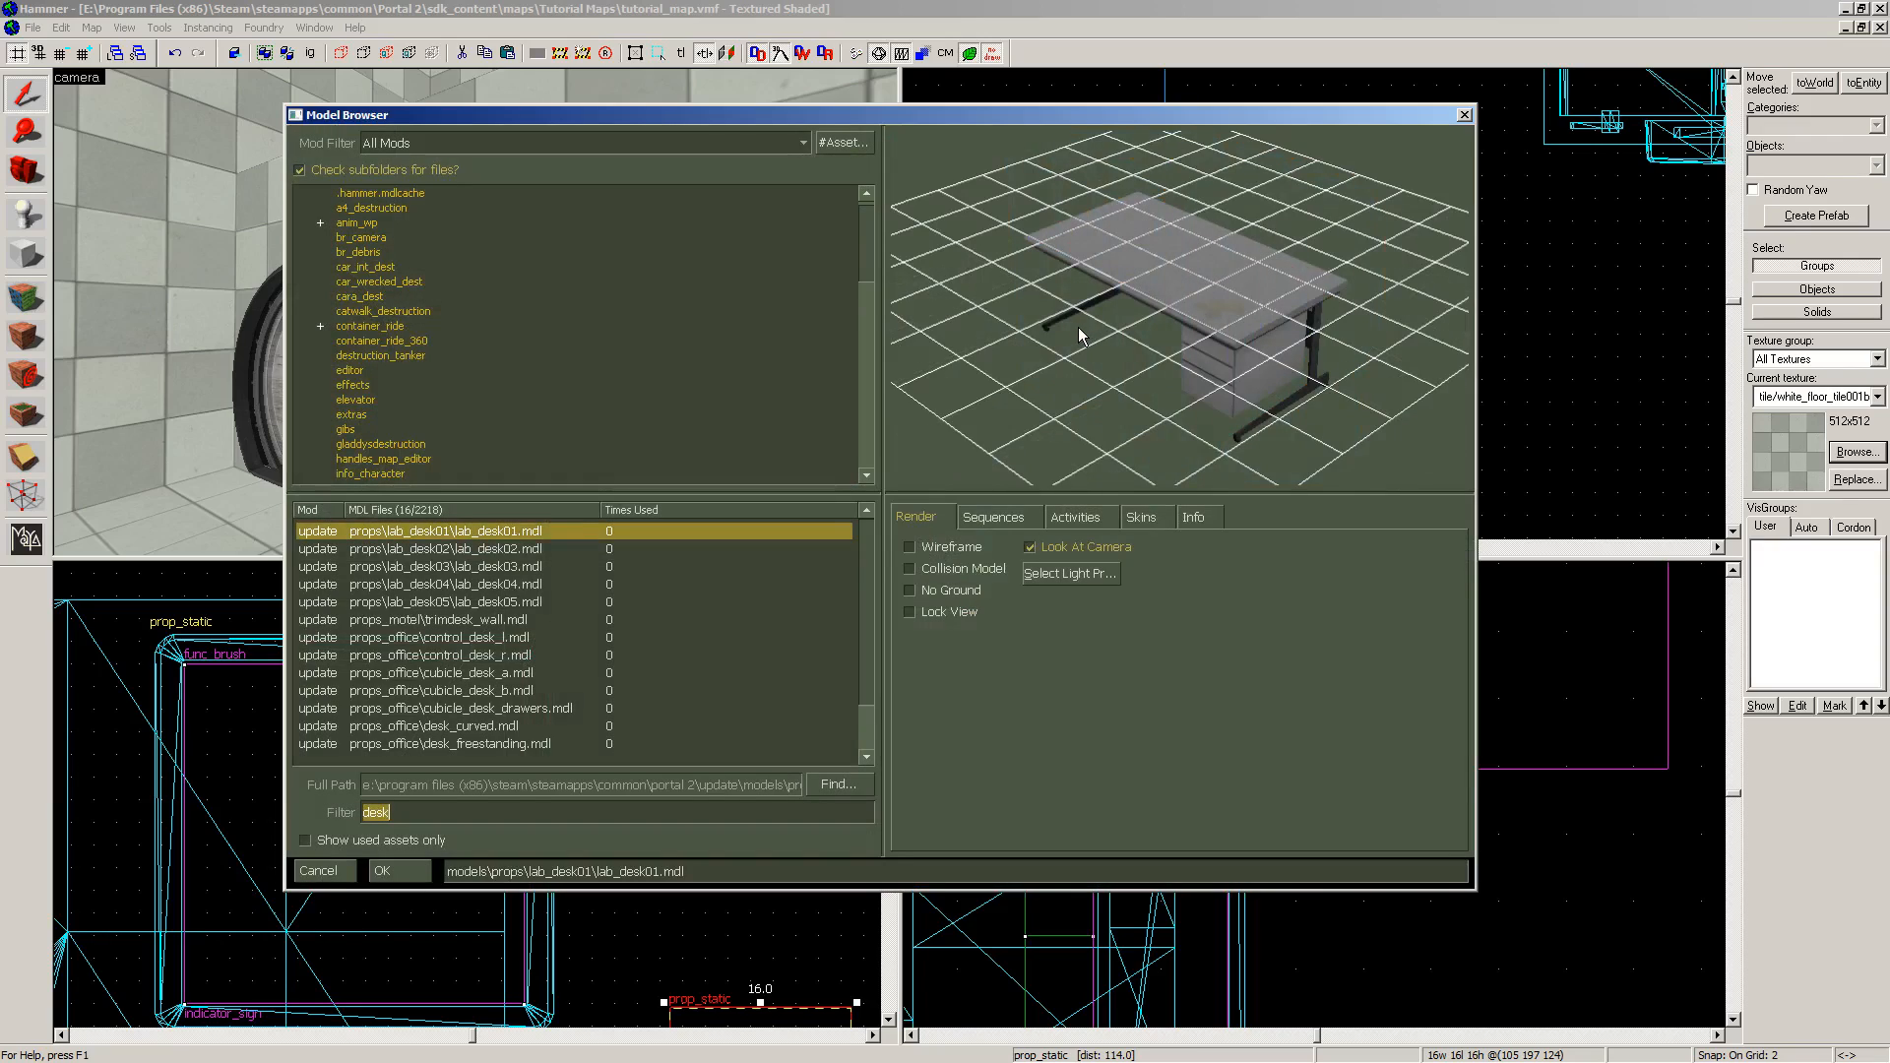
pyautogui.moveTo(1016, 120)
pyautogui.mouseDown()
pyautogui.moveTo(970, 120)
pyautogui.moveTo(983, 132)
pyautogui.mouseUp()
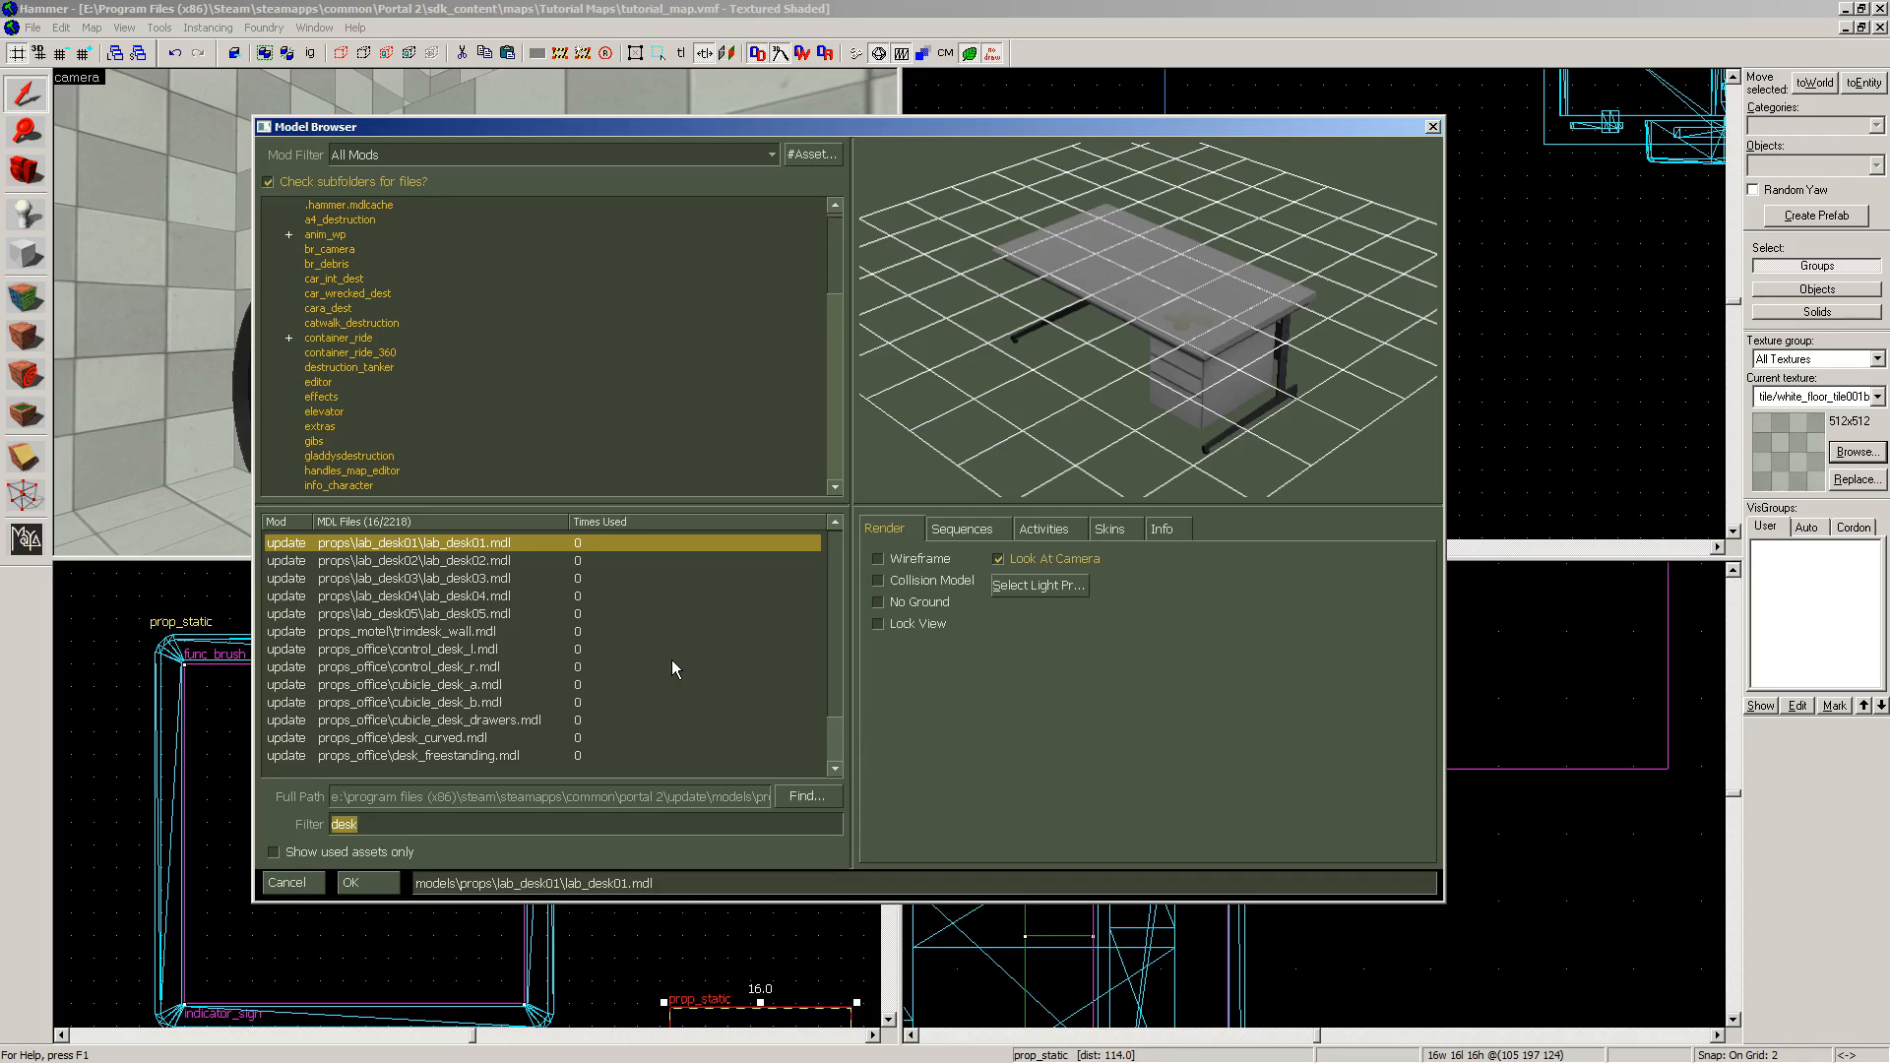
pyautogui.press('BackSpace')
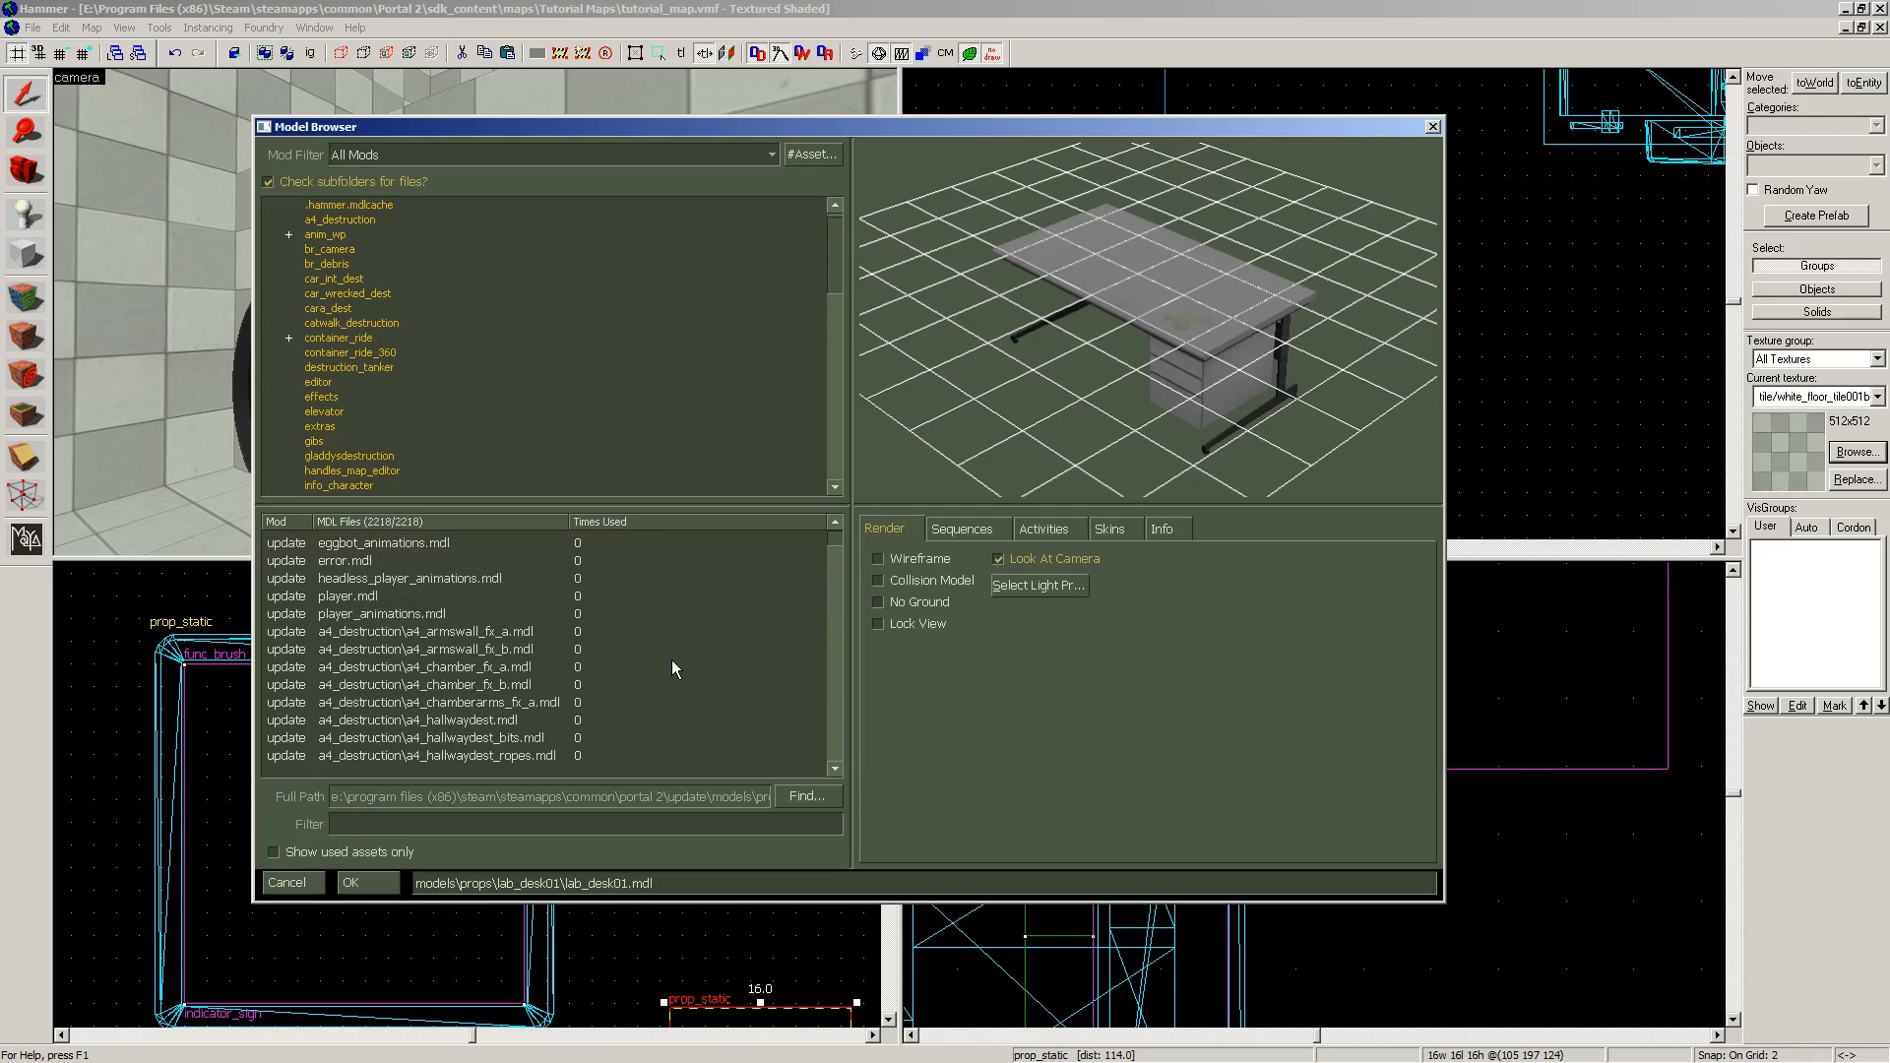
pyautogui.moveTo(837, 541)
pyautogui.mouseDown()
pyautogui.moveTo(837, 594)
pyautogui.moveTo(837, 534)
pyautogui.mouseUp()
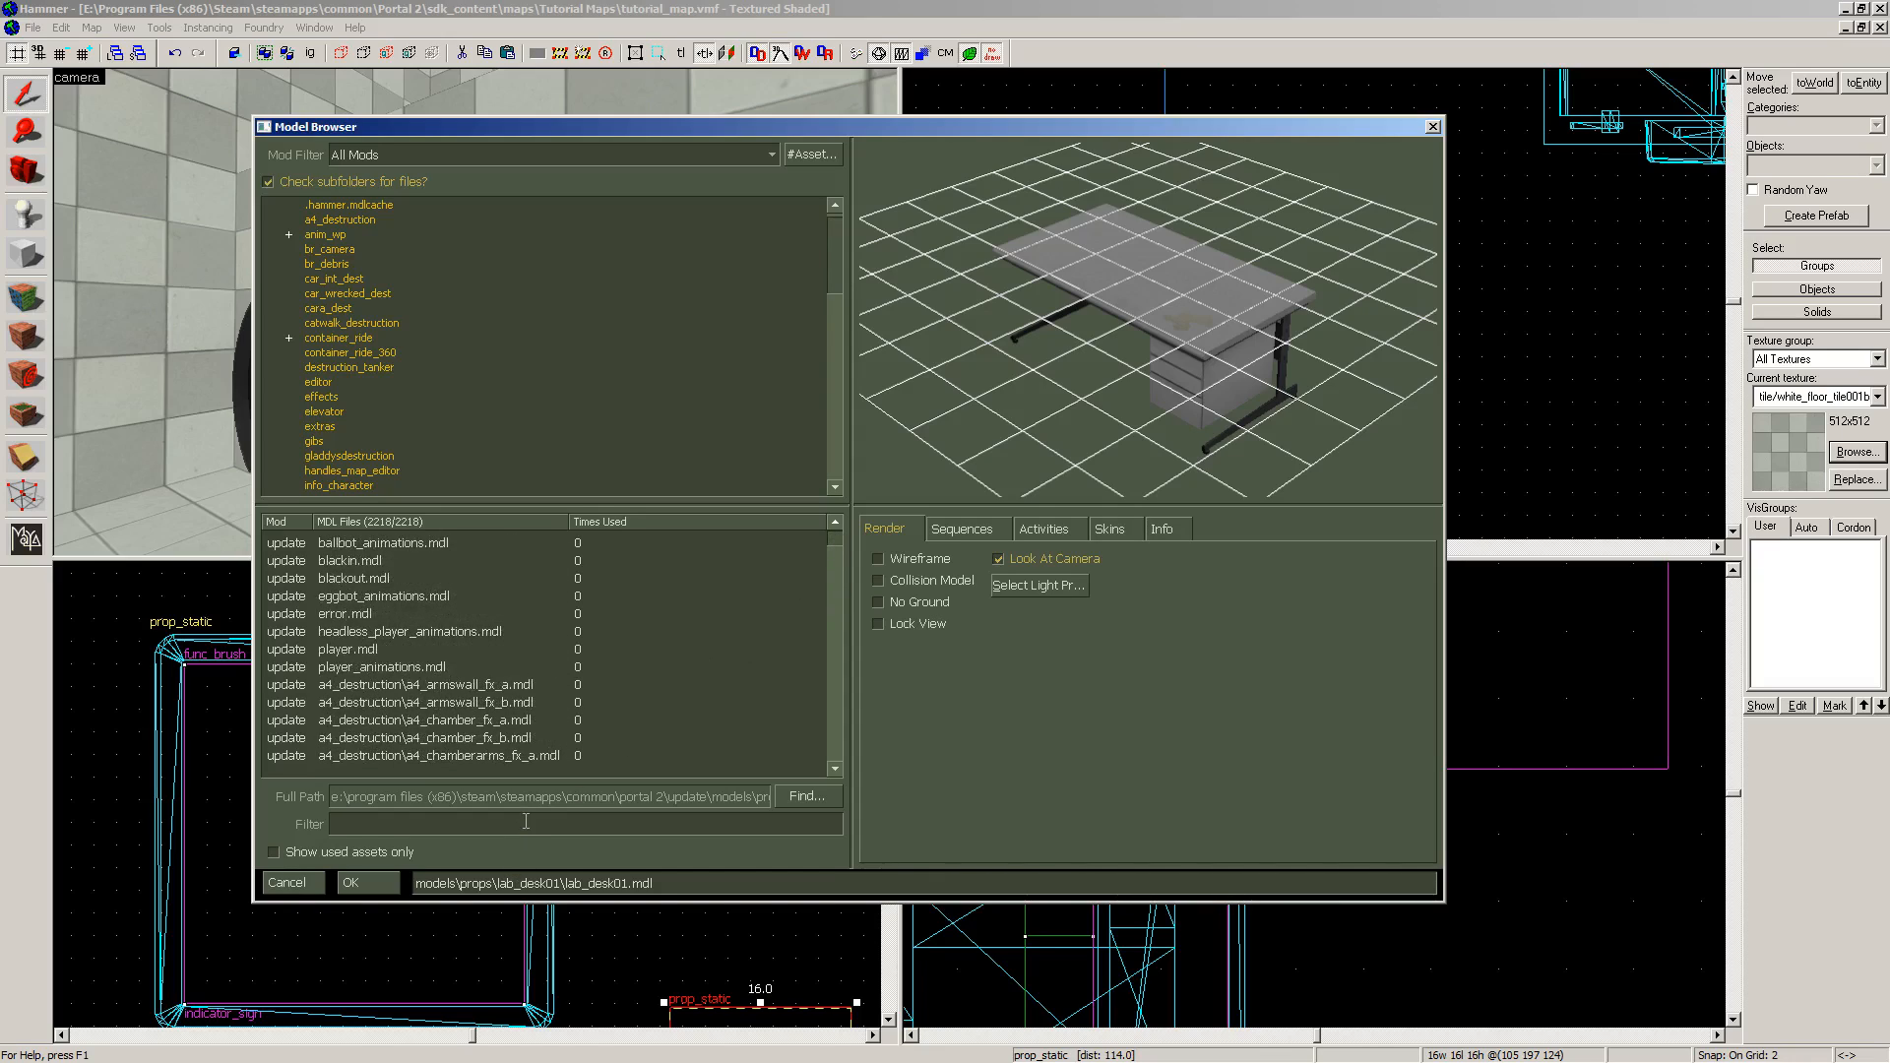
# Step: Search the model browser for signage and preview the listed signage_num models
pyautogui.write('s')
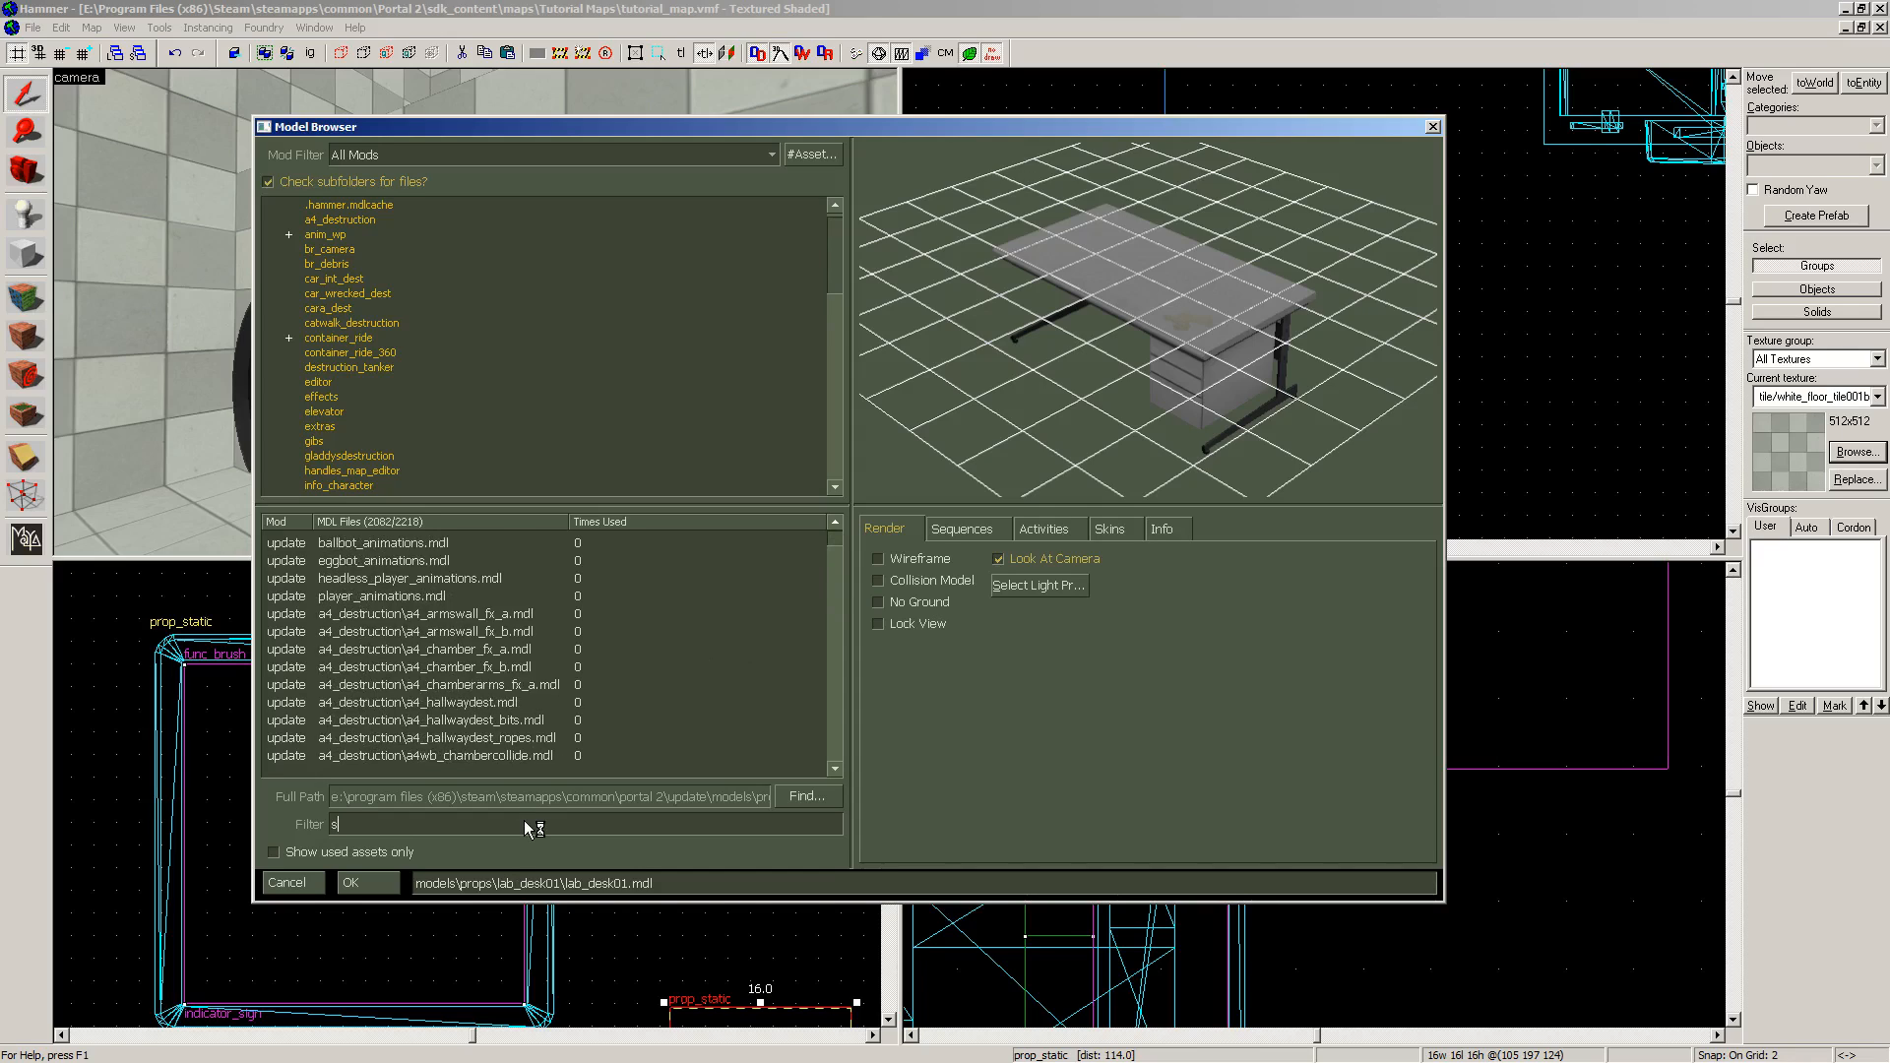
pyautogui.write('igna')
pyautogui.press('Down')
pyautogui.press('Down')
pyautogui.press('Down')
pyautogui.press('Down')
pyautogui.press('Down')
pyautogui.press('Down')
pyautogui.press('Down')
pyautogui.press('Down')
pyautogui.press('Down')
pyautogui.press('Down')
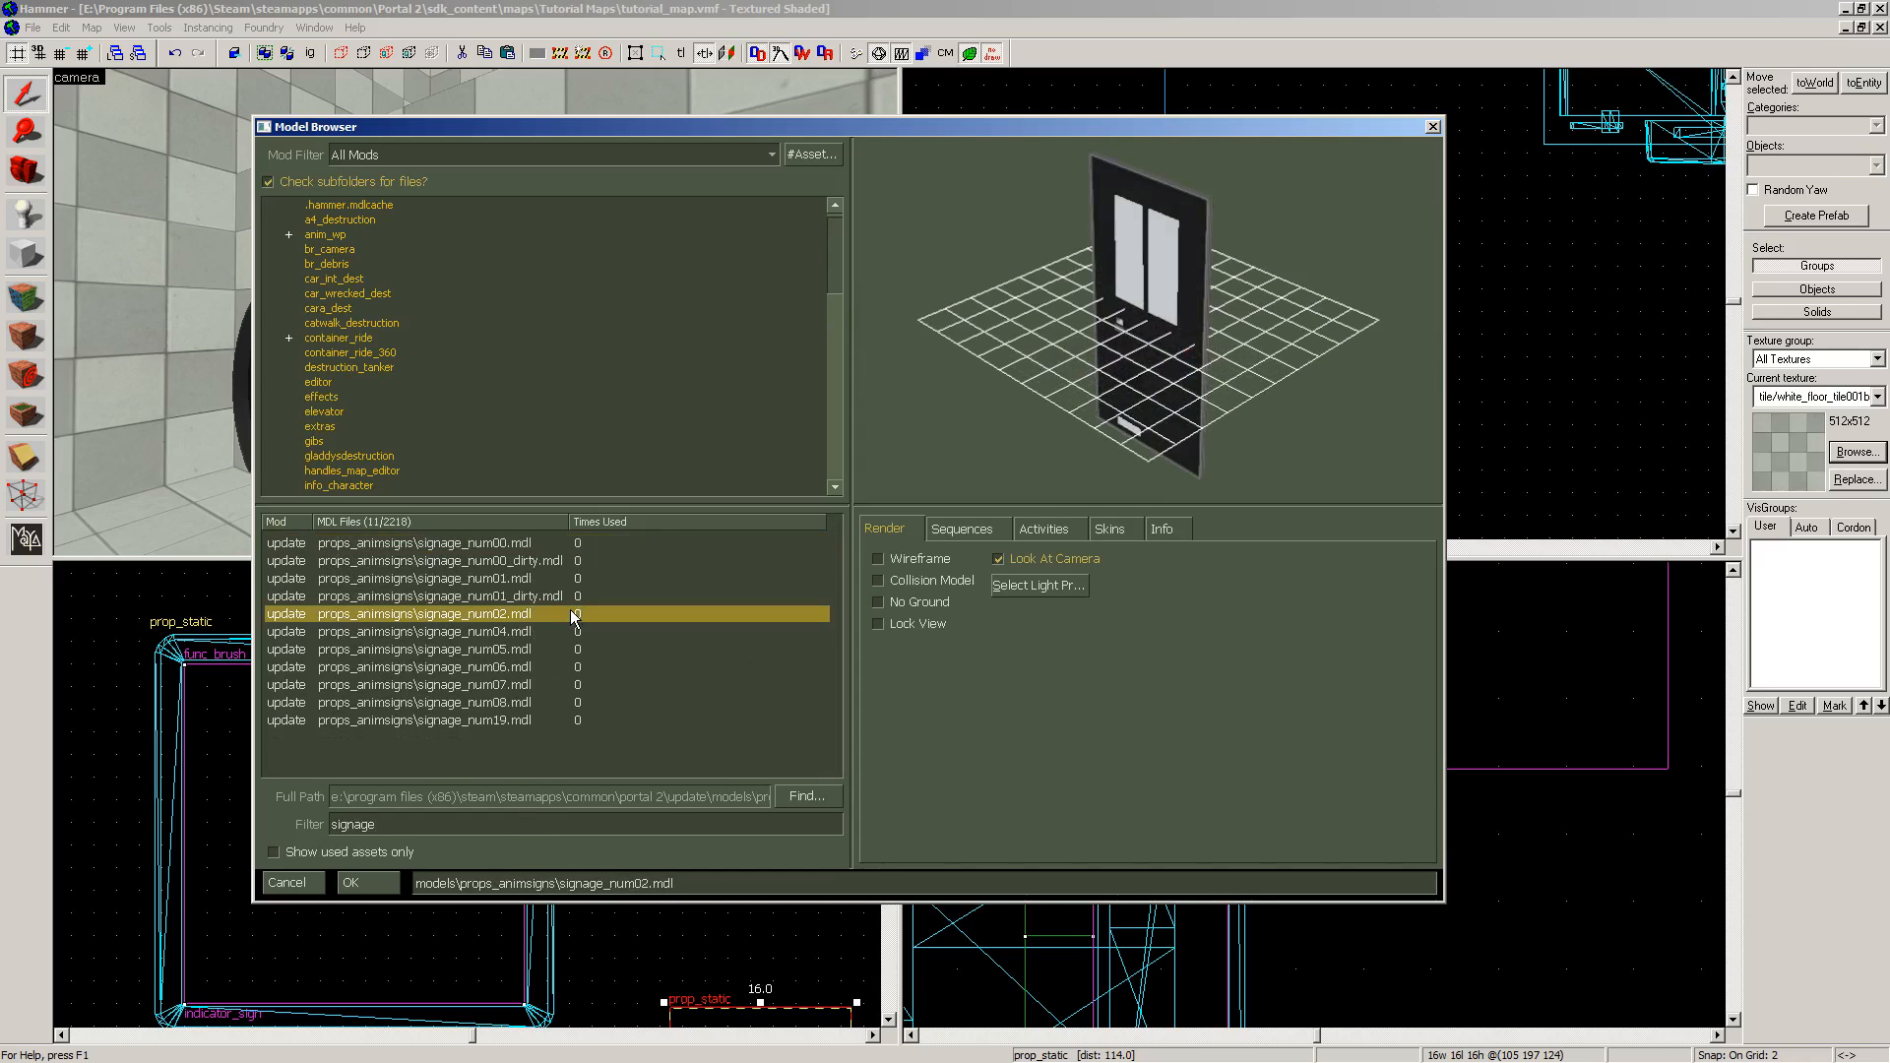
pyautogui.click(554, 580)
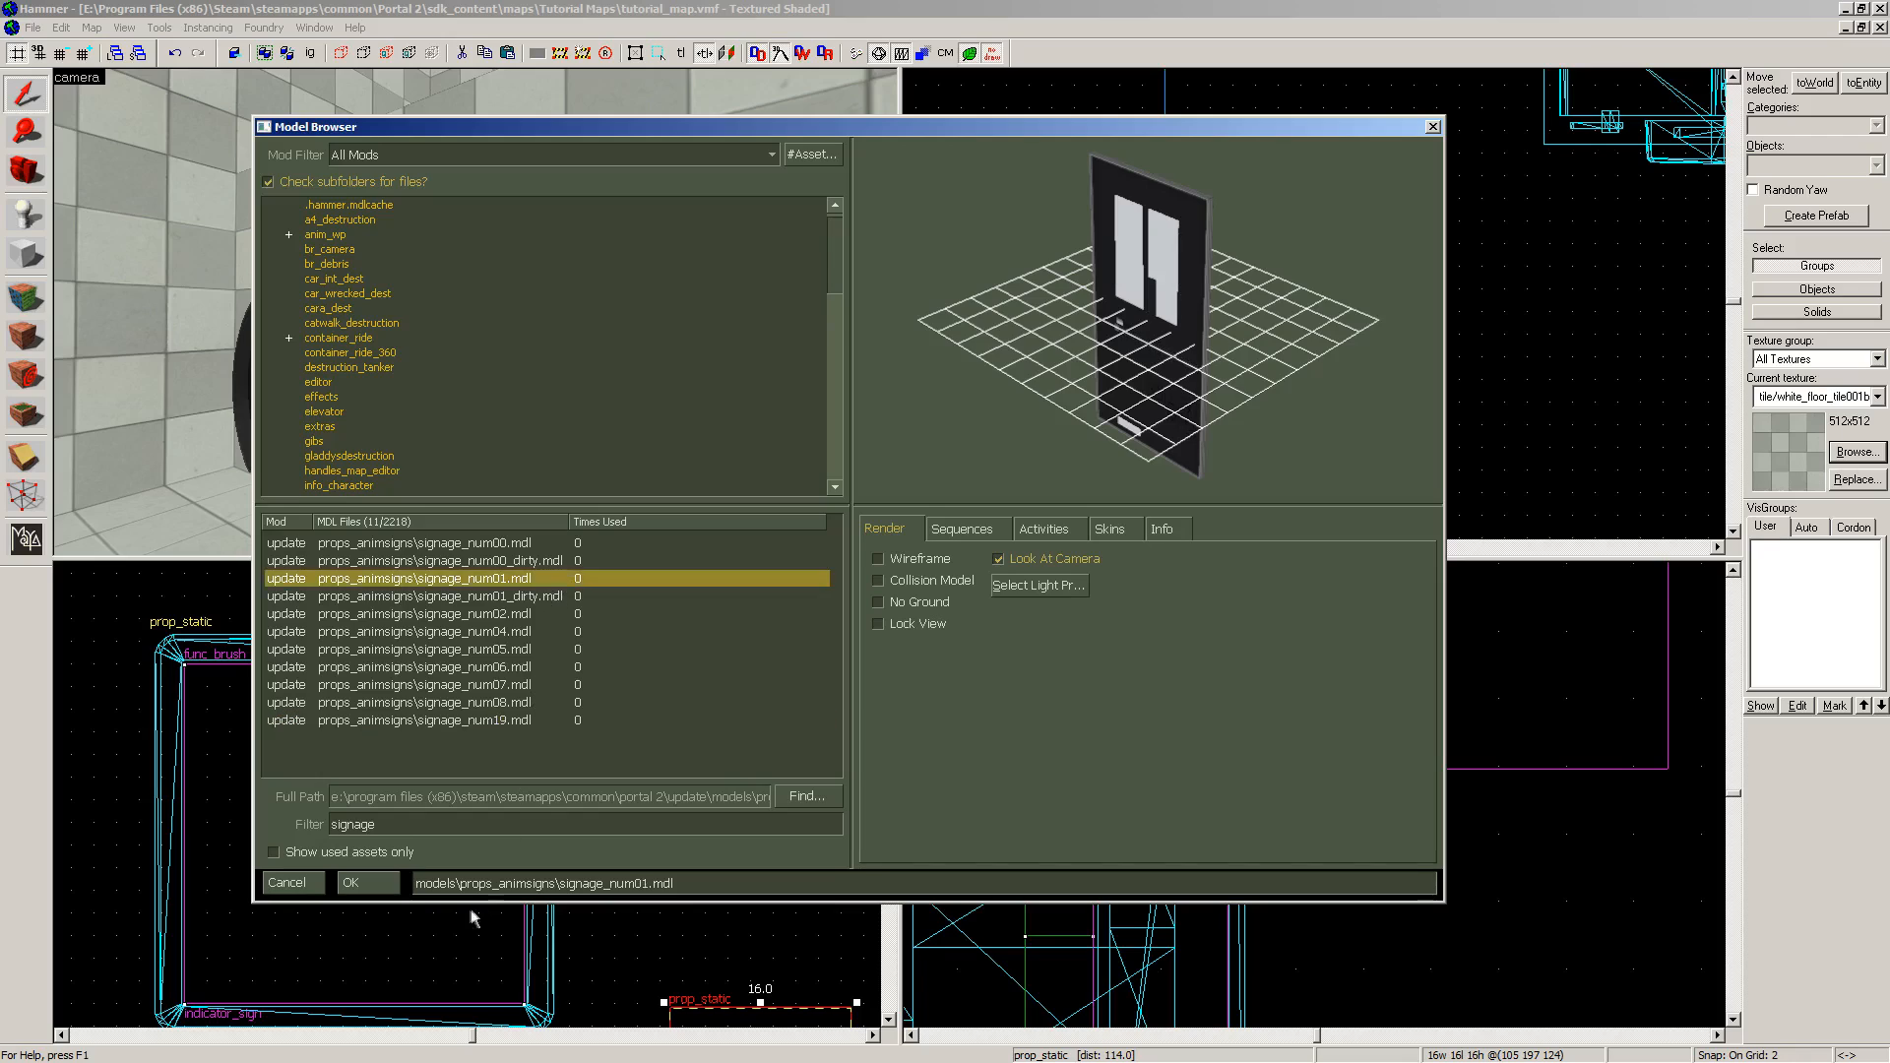
# Step: Filter the models by frame, find props/sign_frame01/sign_frame01.mdl and assign it as the prop_static's World Model
pyautogui.press('BackSpace')
pyautogui.press('BackSpace')
pyautogui.press('BackSpace')
pyautogui.press('BackSpace')
pyautogui.press('BackSpace')
pyautogui.press('BackSpace')
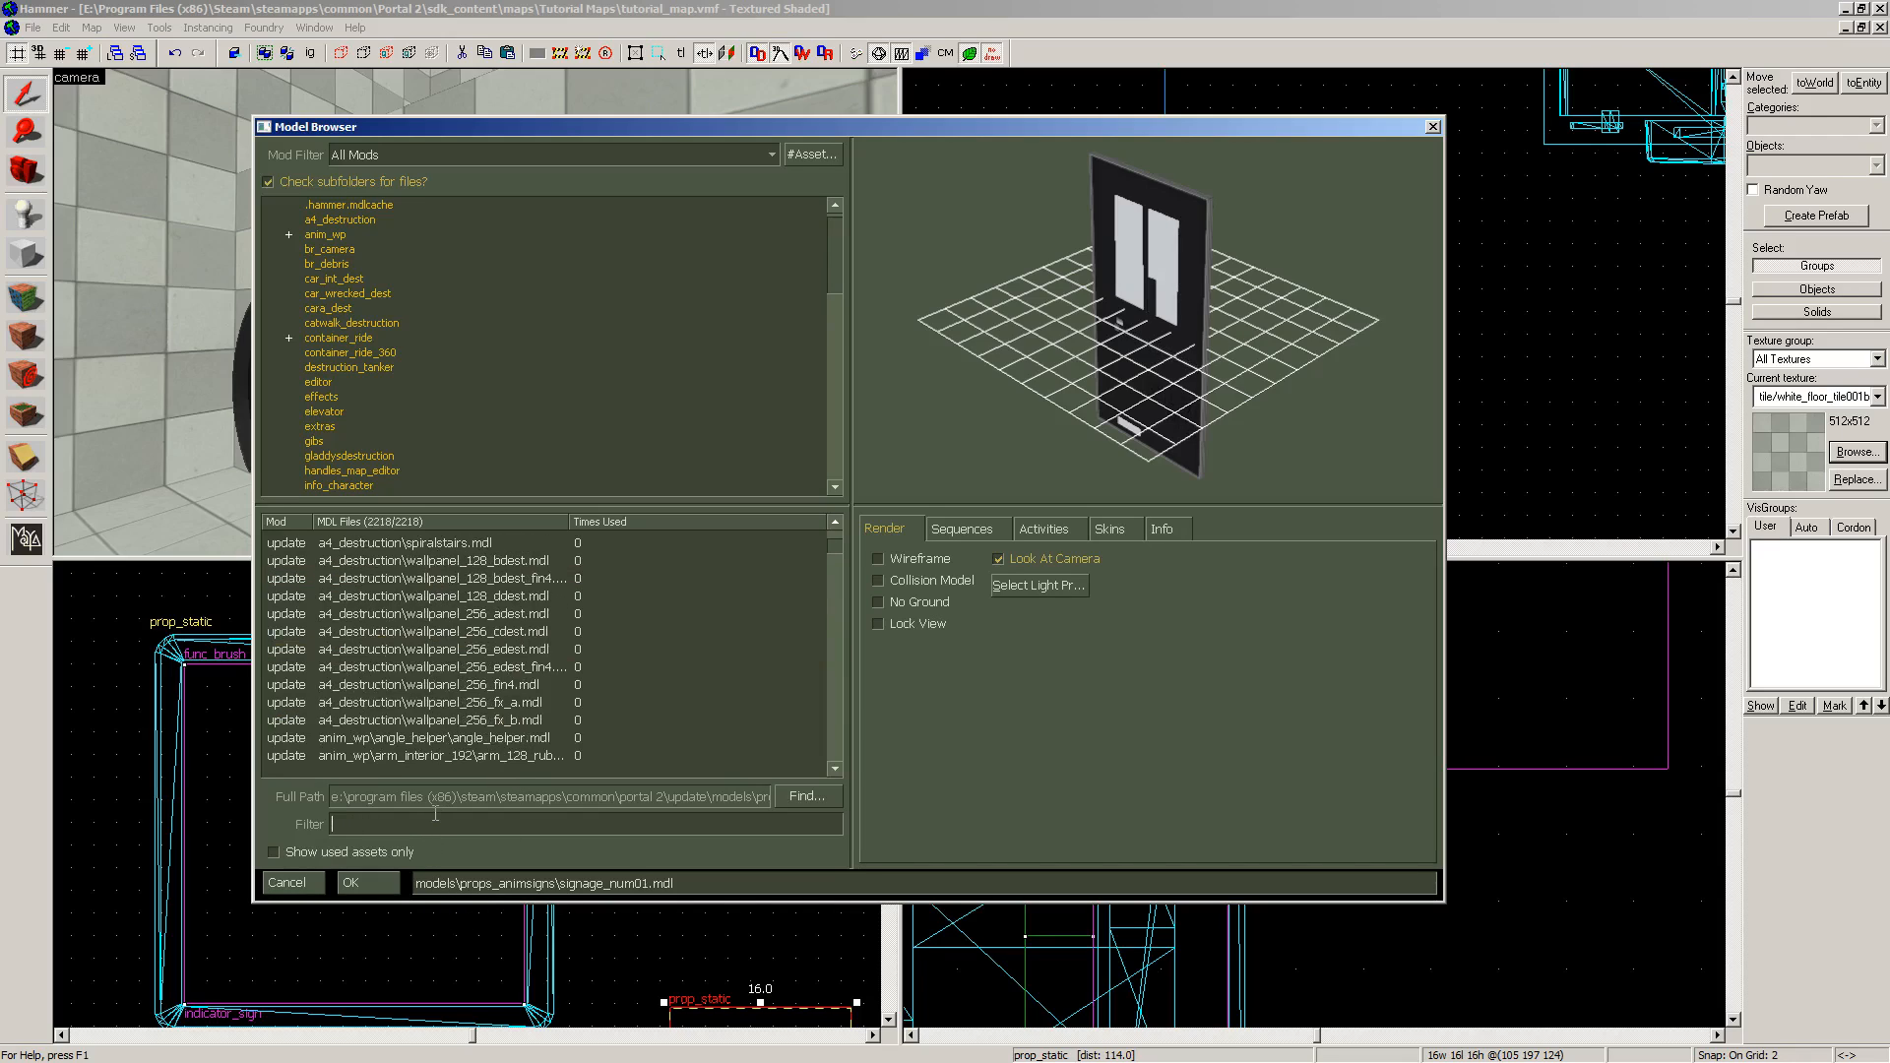
pyautogui.write('frame')
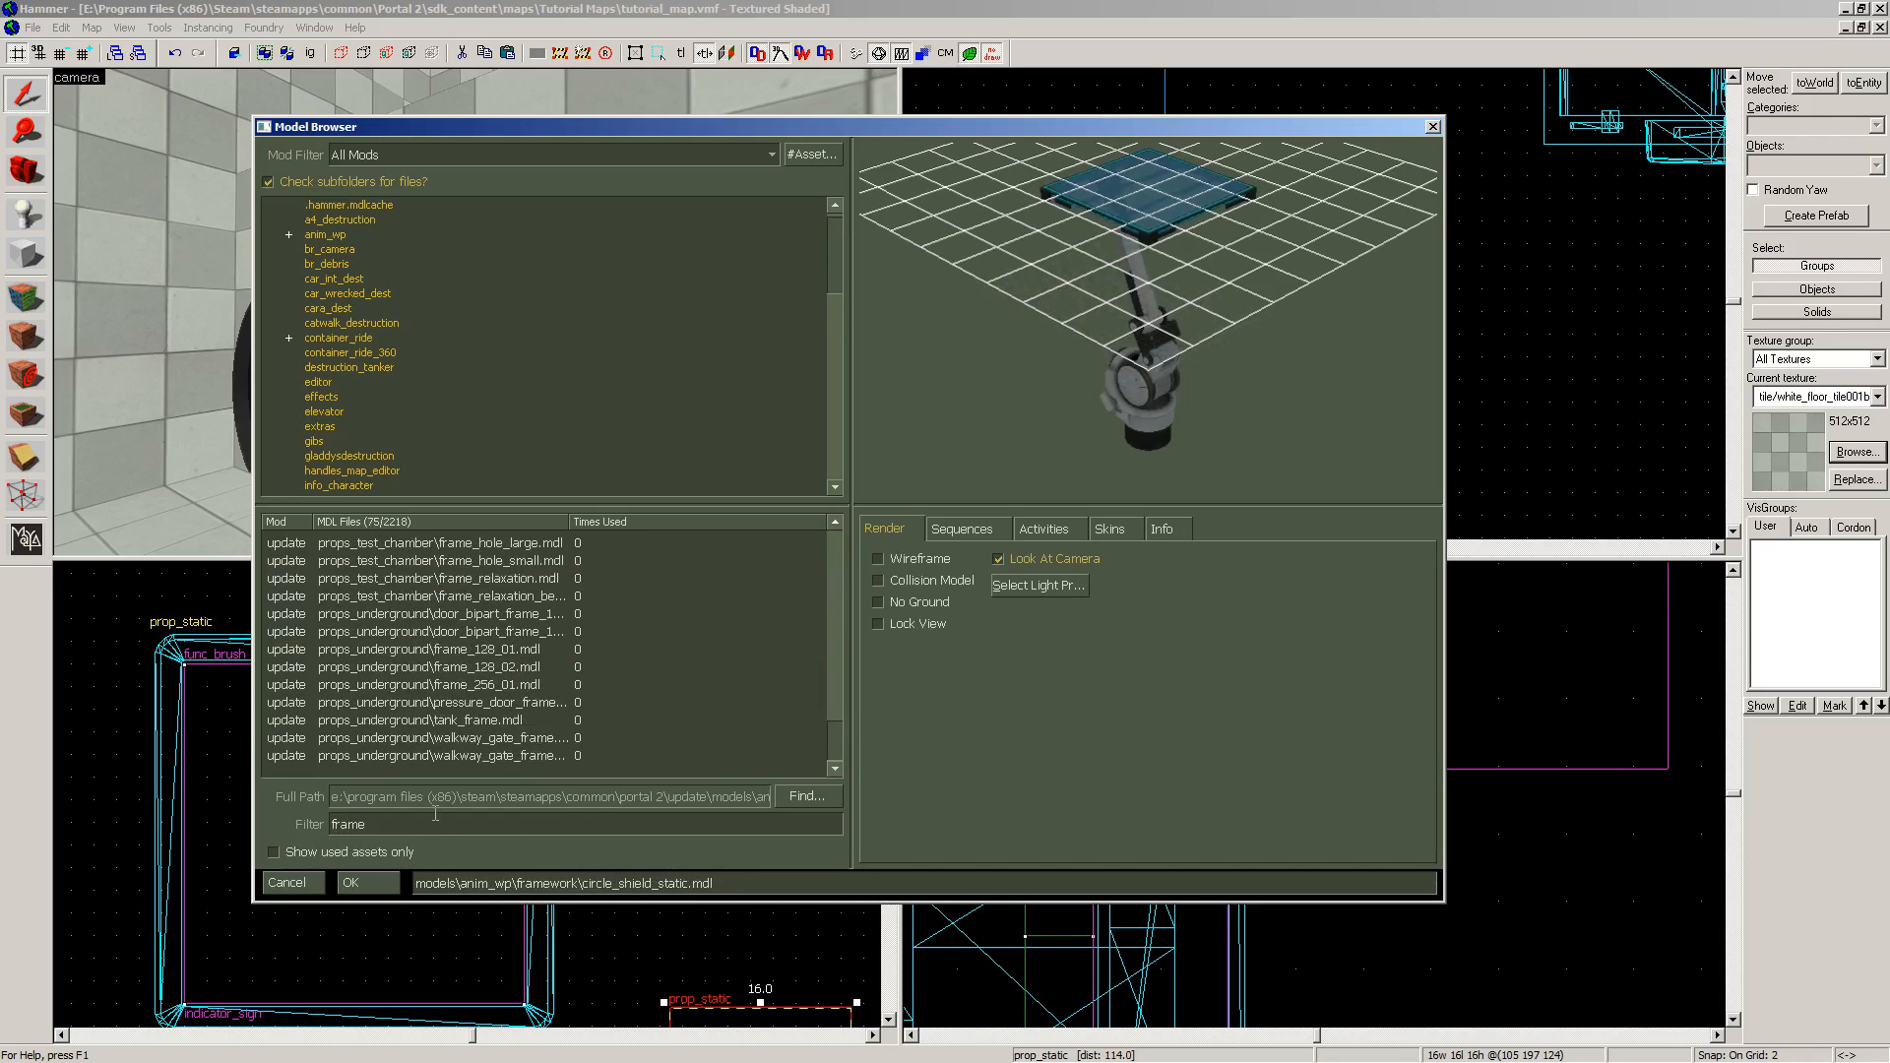
pyautogui.press('Down')
pyautogui.press('Down')
pyautogui.press('Down')
pyautogui.press('Down')
pyautogui.press('Down')
pyautogui.press('Down')
pyautogui.press('Down')
pyautogui.press('Down')
pyautogui.press('Down')
pyautogui.press('Down')
pyautogui.press('Down')
pyautogui.press('Down')
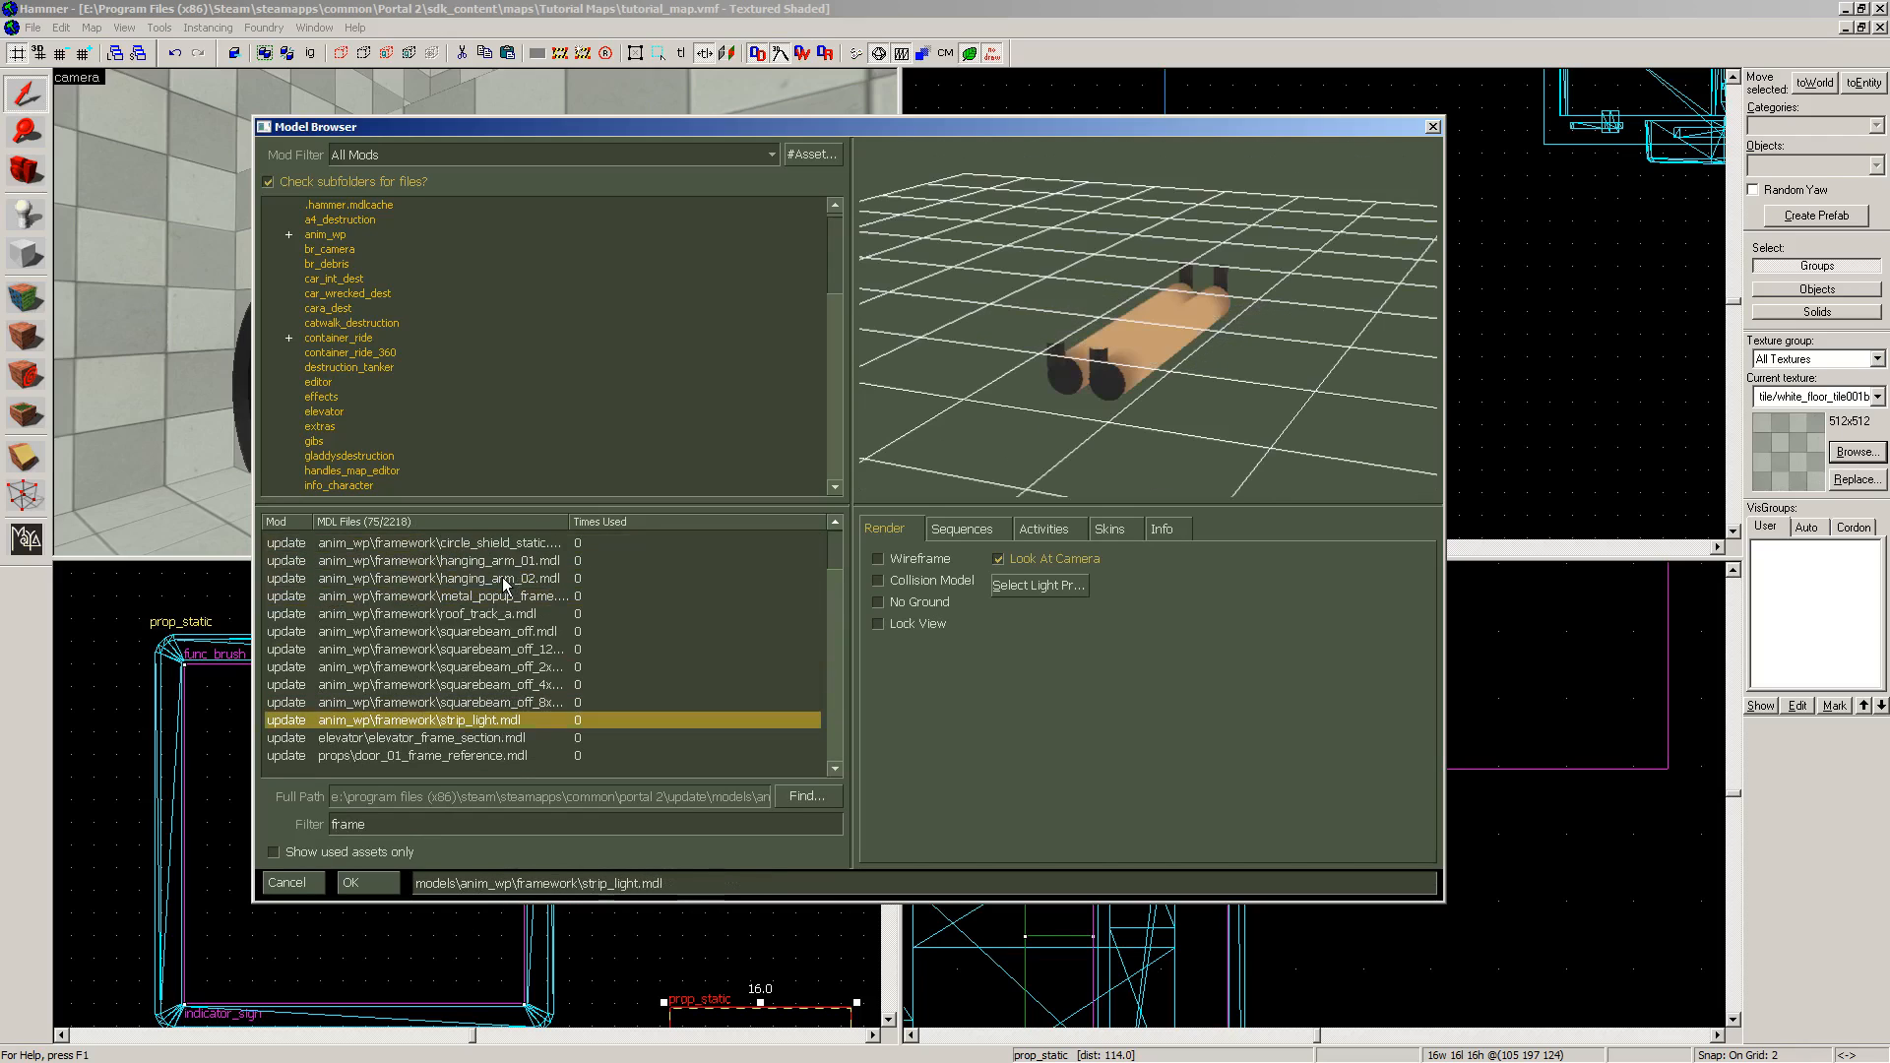
pyautogui.press('Down')
pyautogui.press('Down')
pyautogui.press('Down')
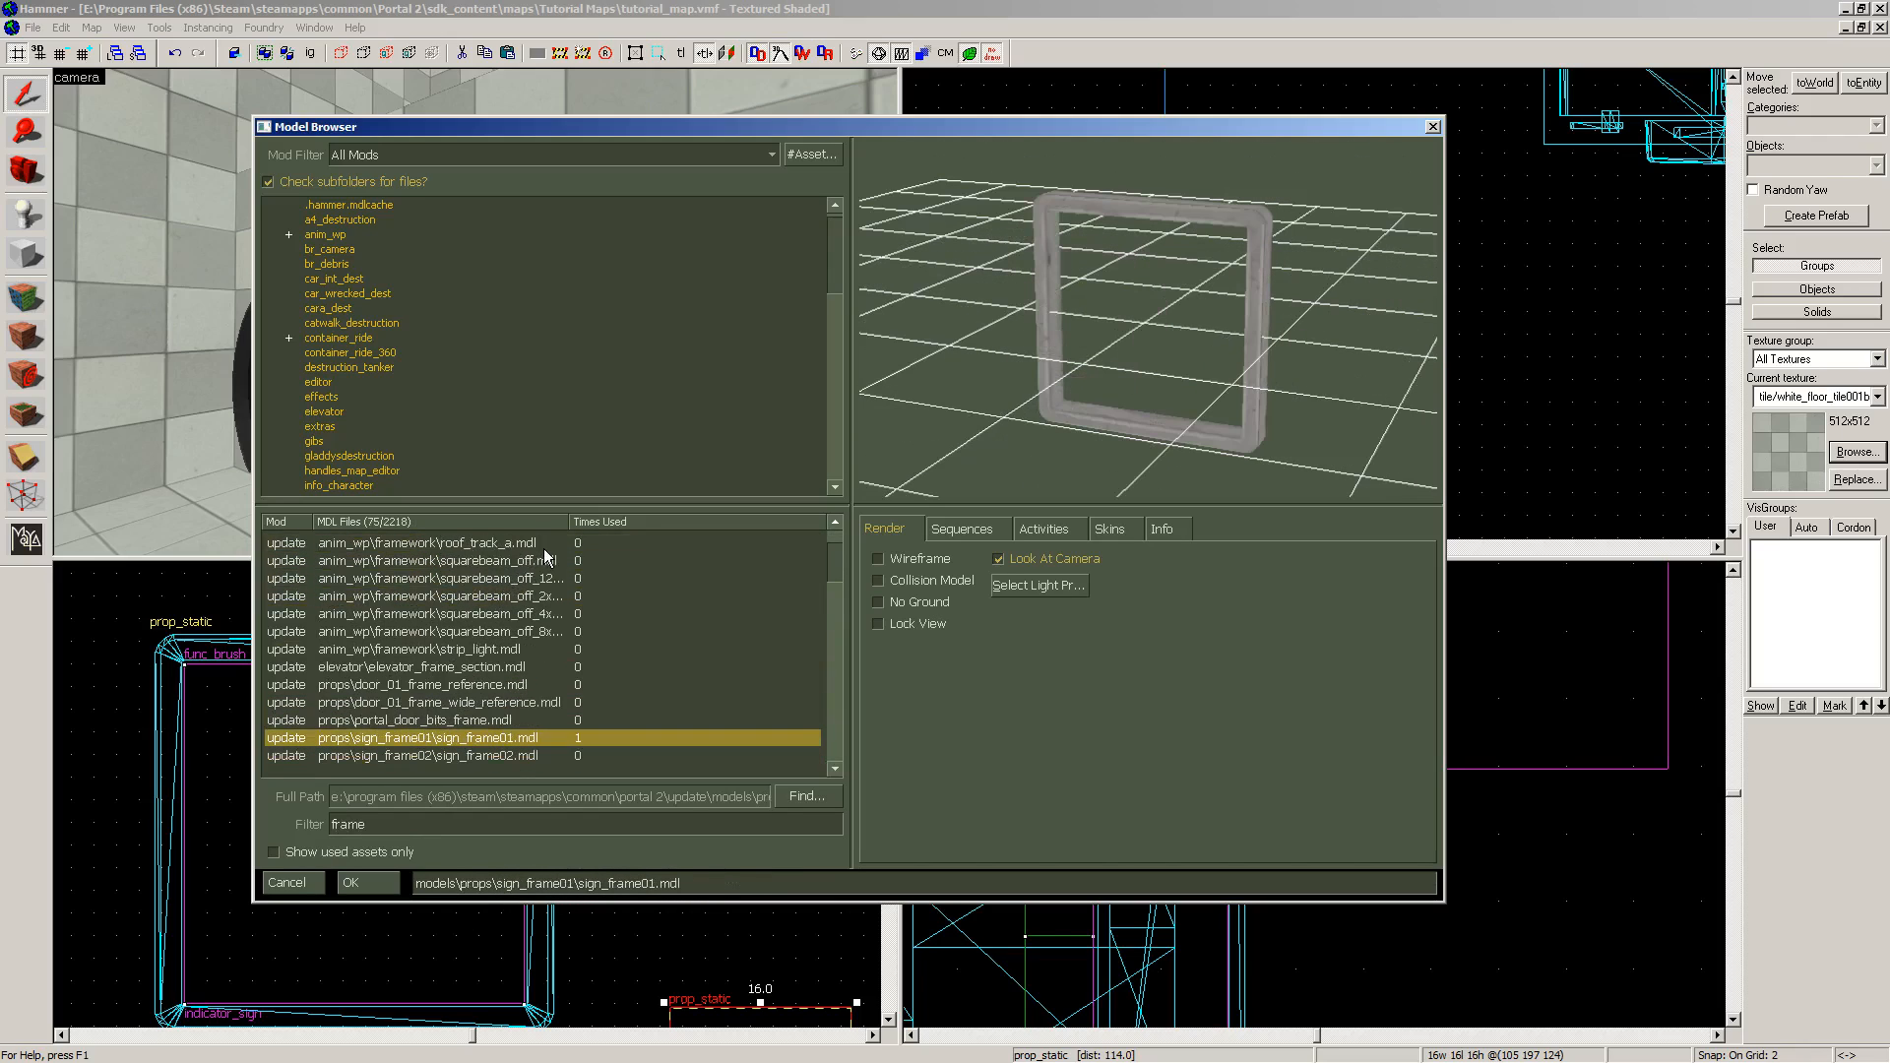
pyautogui.press('Up')
pyautogui.press('Up')
pyautogui.press('Up')
pyautogui.press('Down')
pyautogui.press('Down')
pyautogui.press('Down')
pyautogui.press('Down')
pyautogui.press('Up')
pyautogui.moveTo(948, 120); pyautogui.dragTo(829, 451)
pyautogui.moveTo(705, 465); pyautogui.dragTo(718, 126)
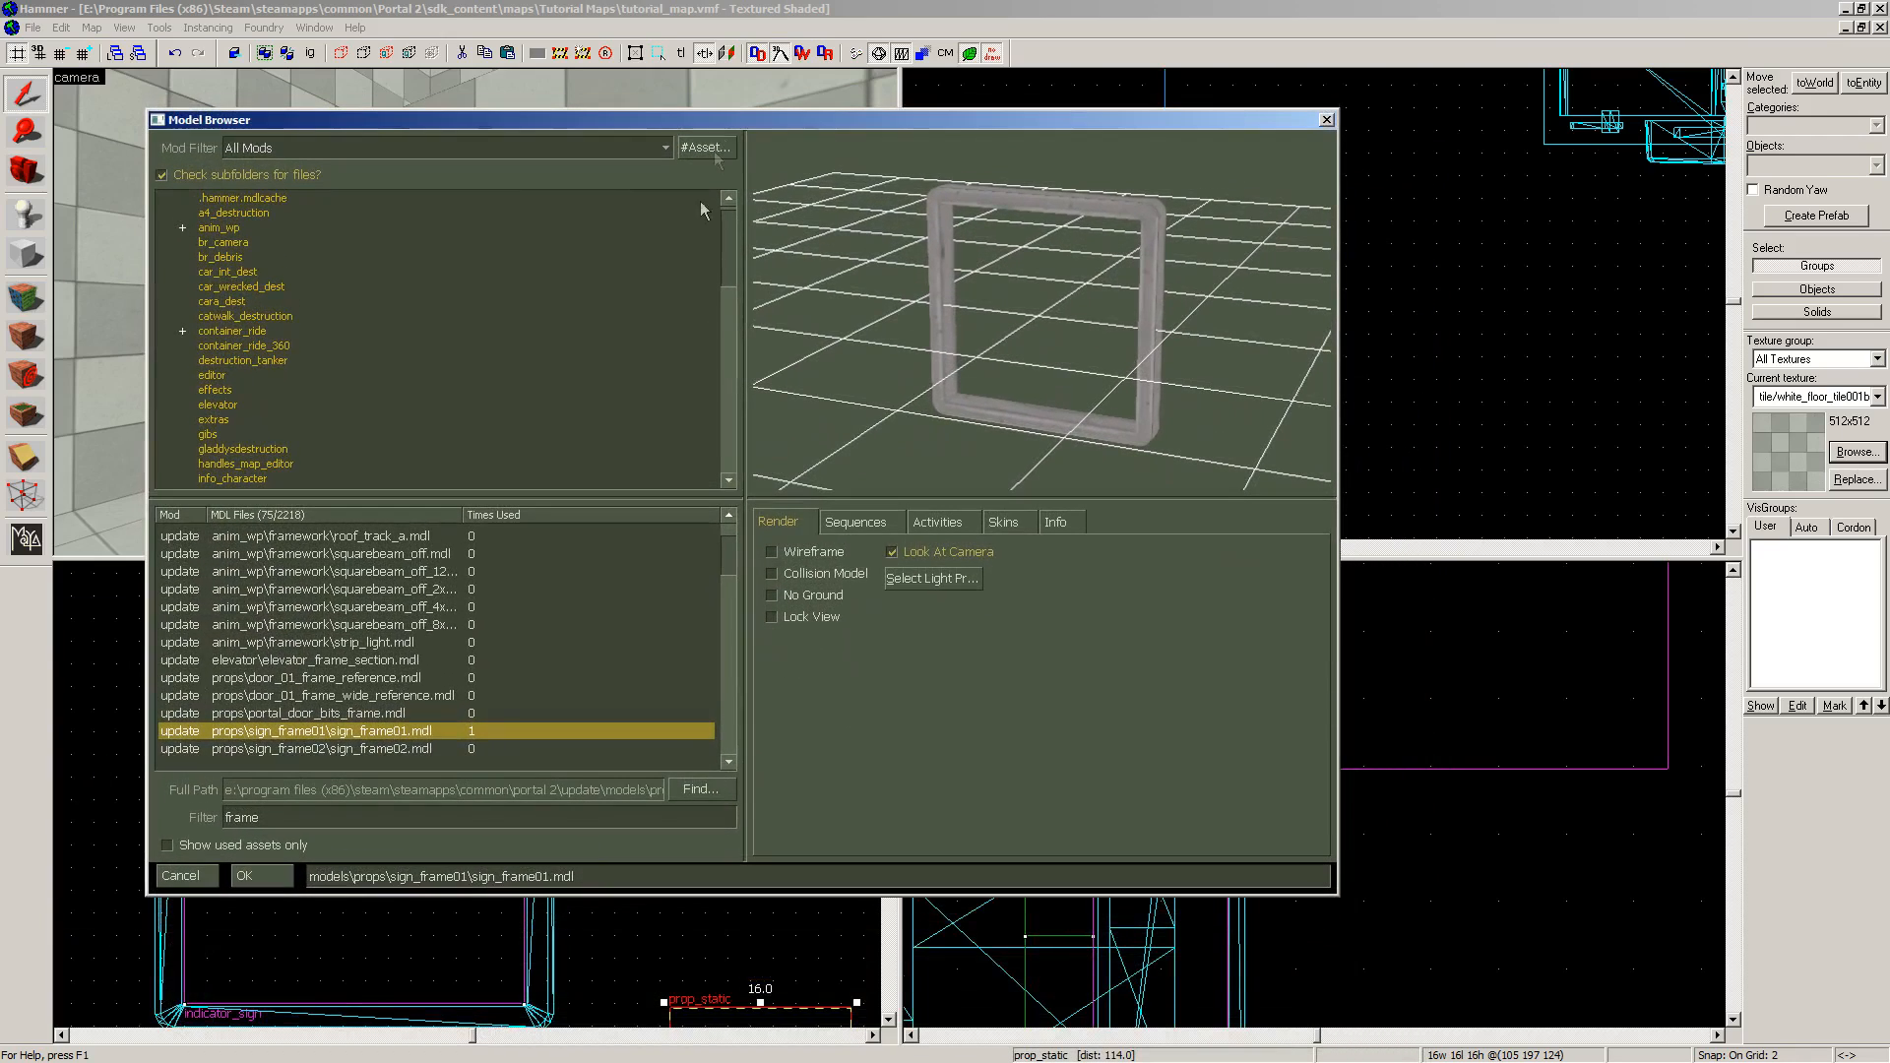
pyautogui.click(281, 874)
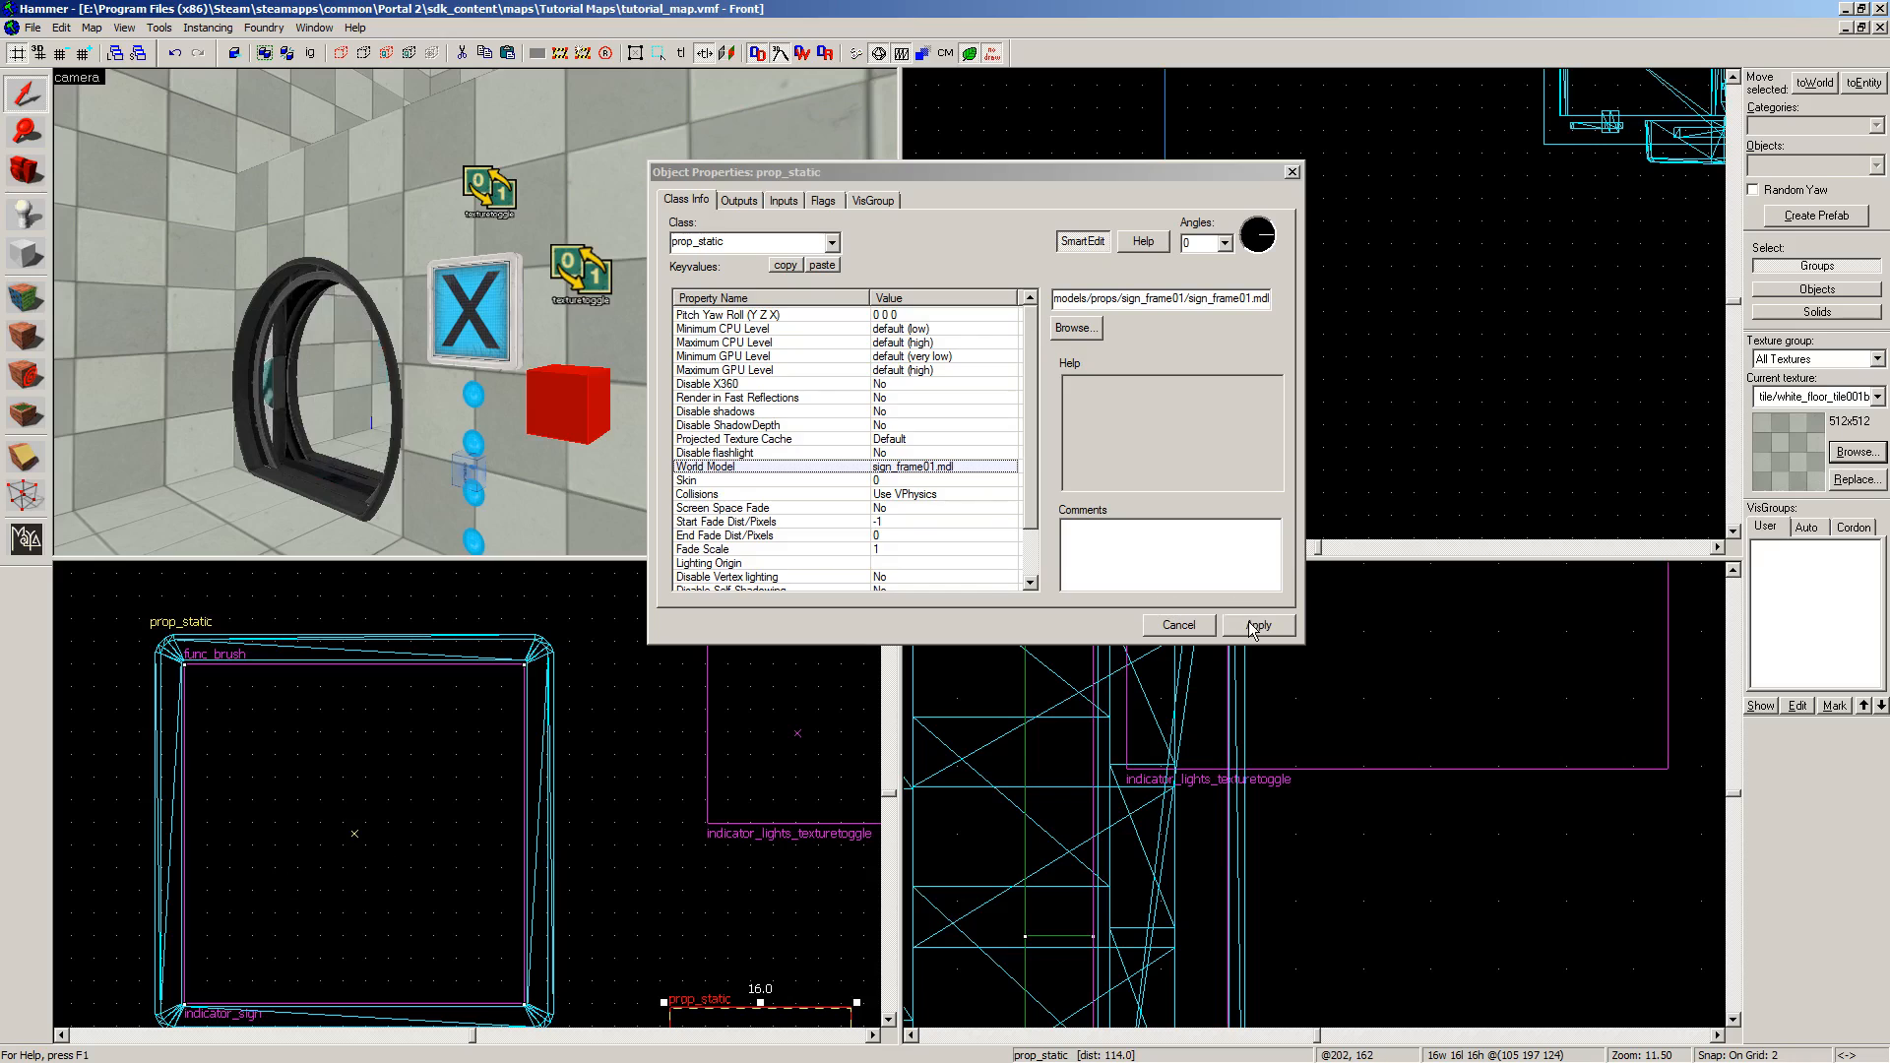
pyautogui.click(1292, 173)
# Step: Raise the new sign frame in the front view, roughly level with the existing framed sign
pyautogui.scroll(3, 459, 269)
pyautogui.press('w')
pyautogui.press('z')
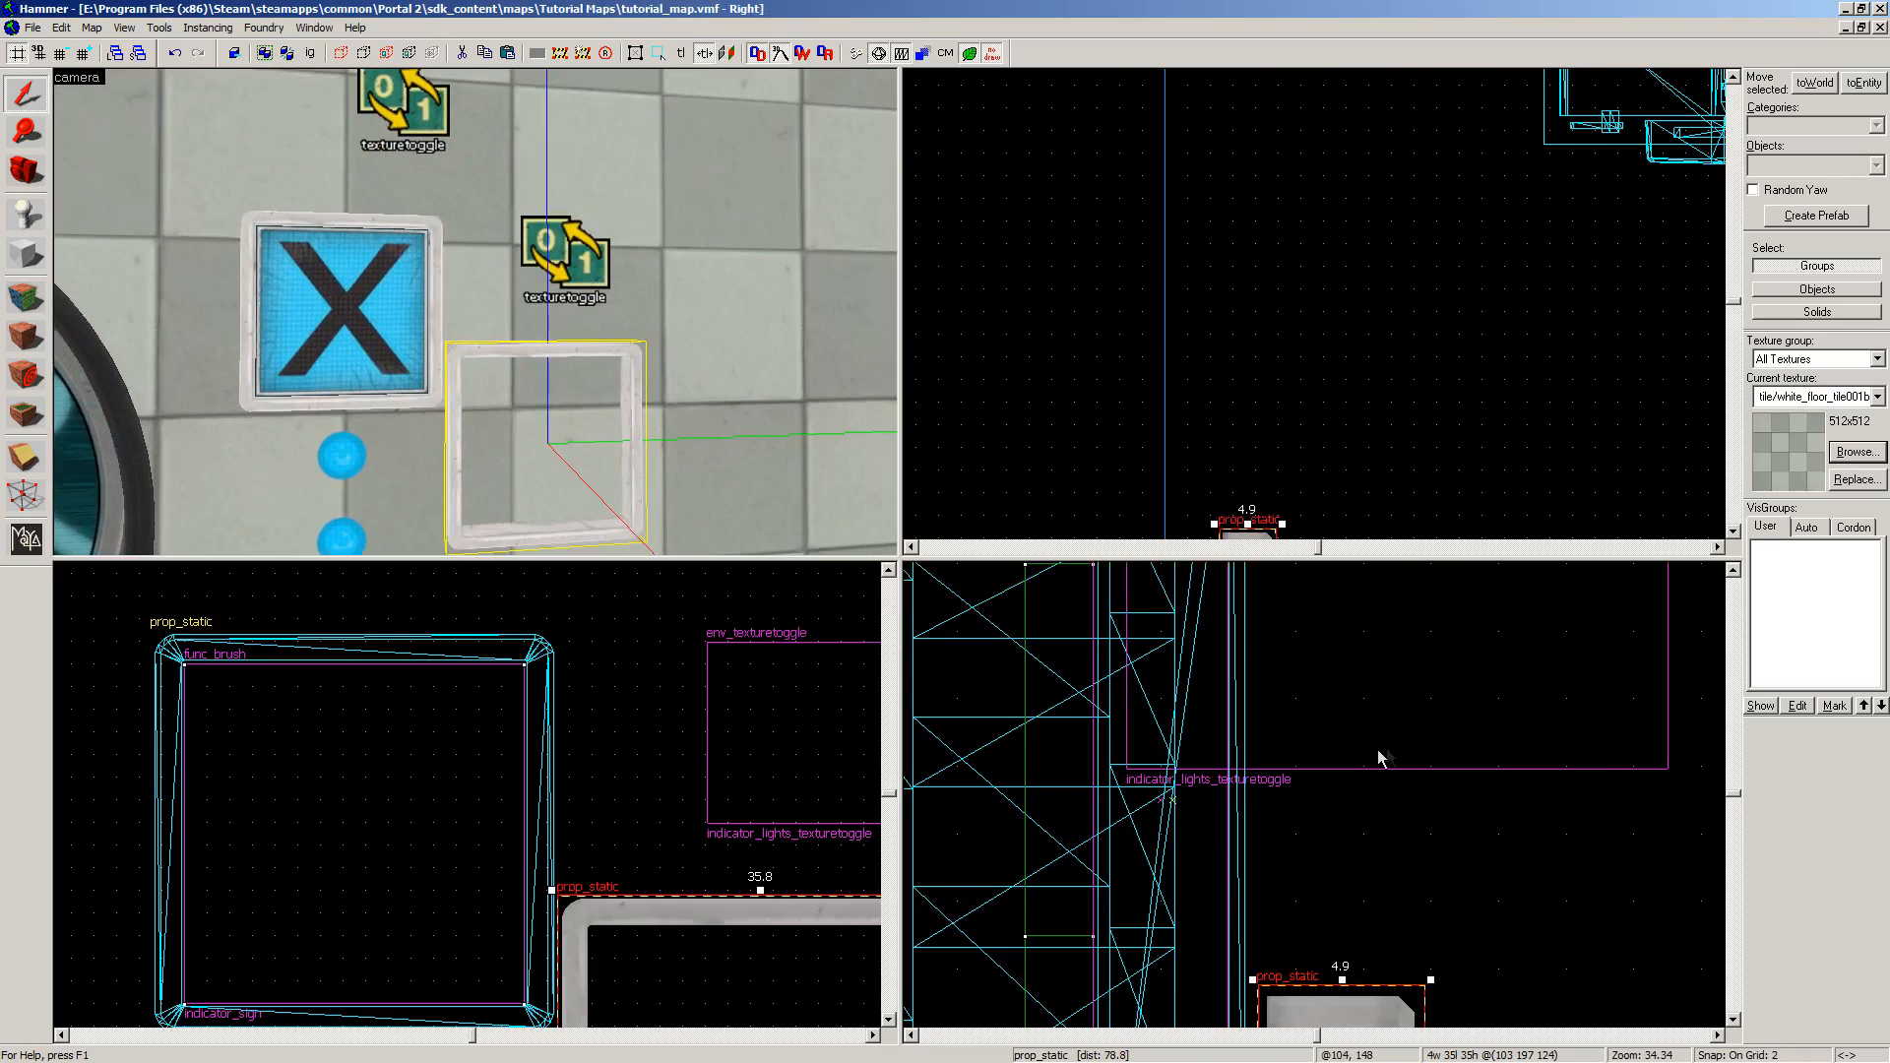
pyautogui.moveTo(1392, 759); pyautogui.dragTo(1392, 657, button='middle')
pyautogui.scroll(-1, 625, 933)
pyautogui.moveTo(654, 933); pyautogui.dragTo(667, 722)
# Step: Check the new frame's gap from the wall, move it back flush against the wall and fine-tune its height on a 1-unit grid
pyautogui.click(691, 246)
pyautogui.press('d')
pyautogui.press('w')
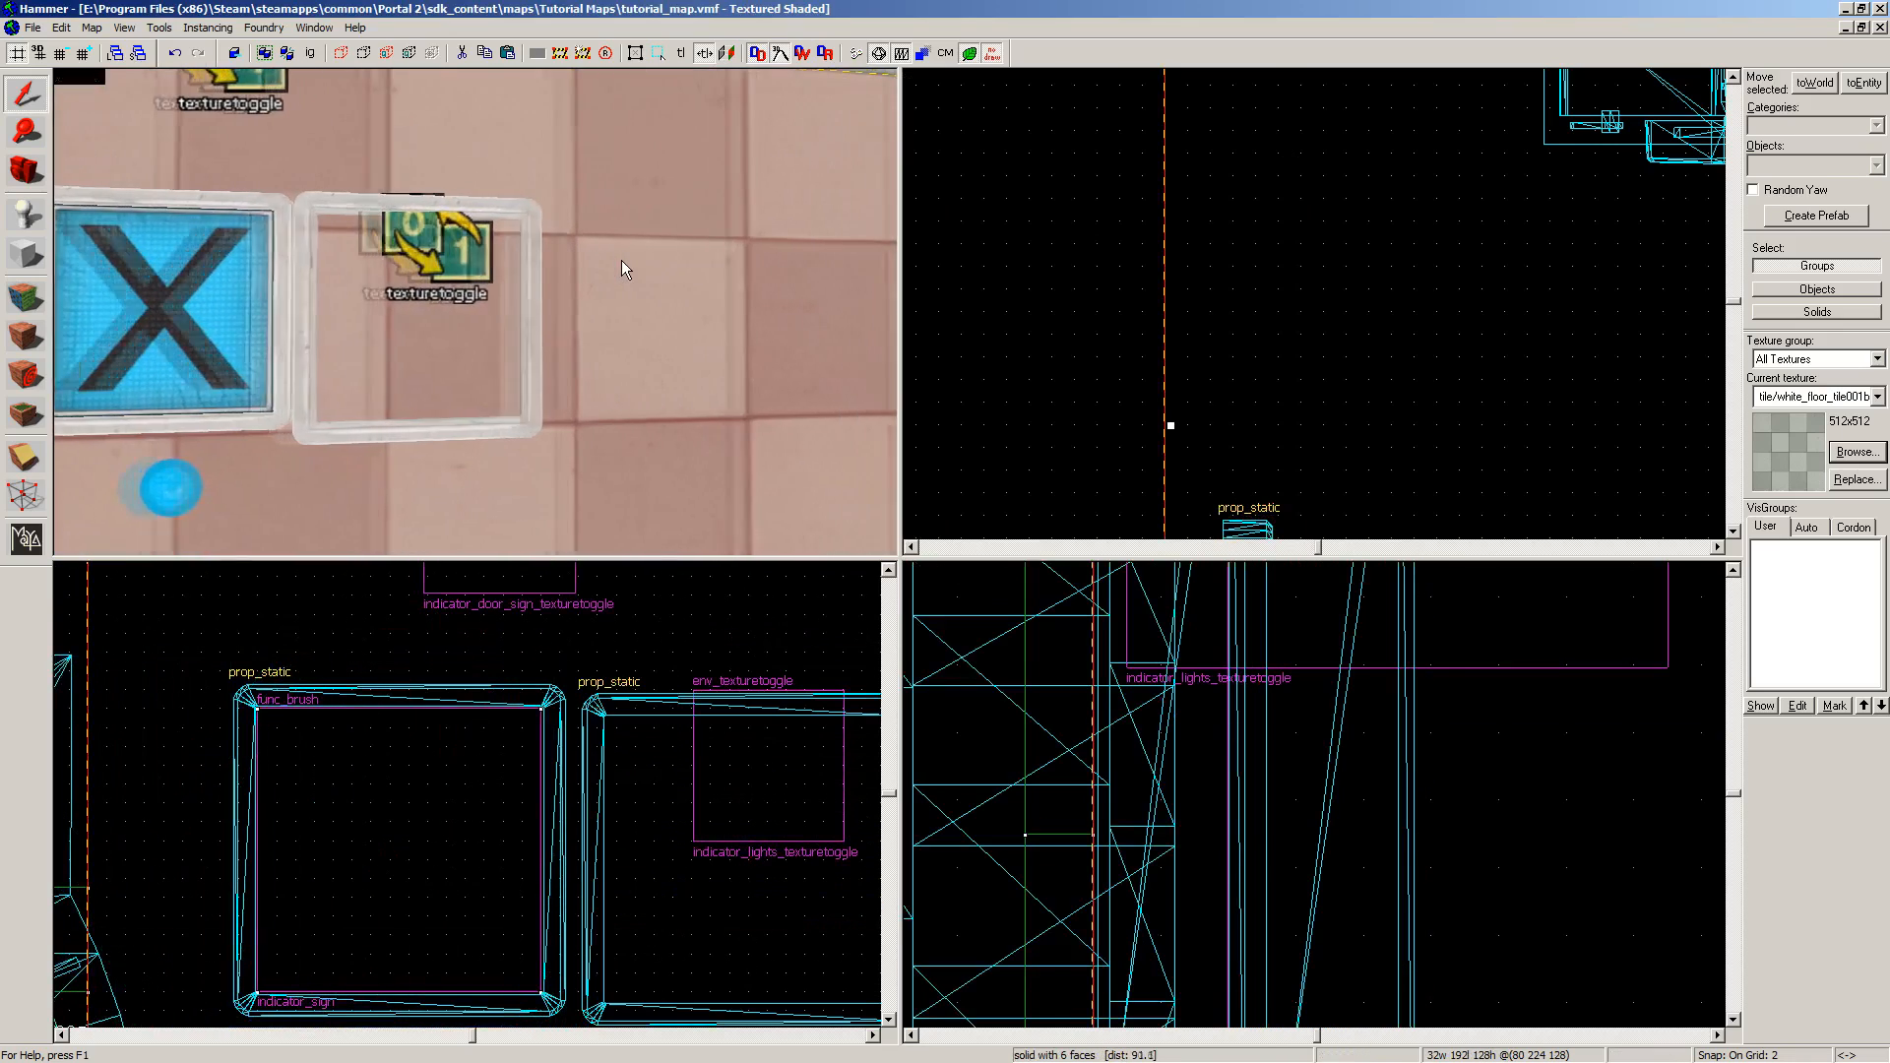
pyautogui.press('z')
pyautogui.press('d')
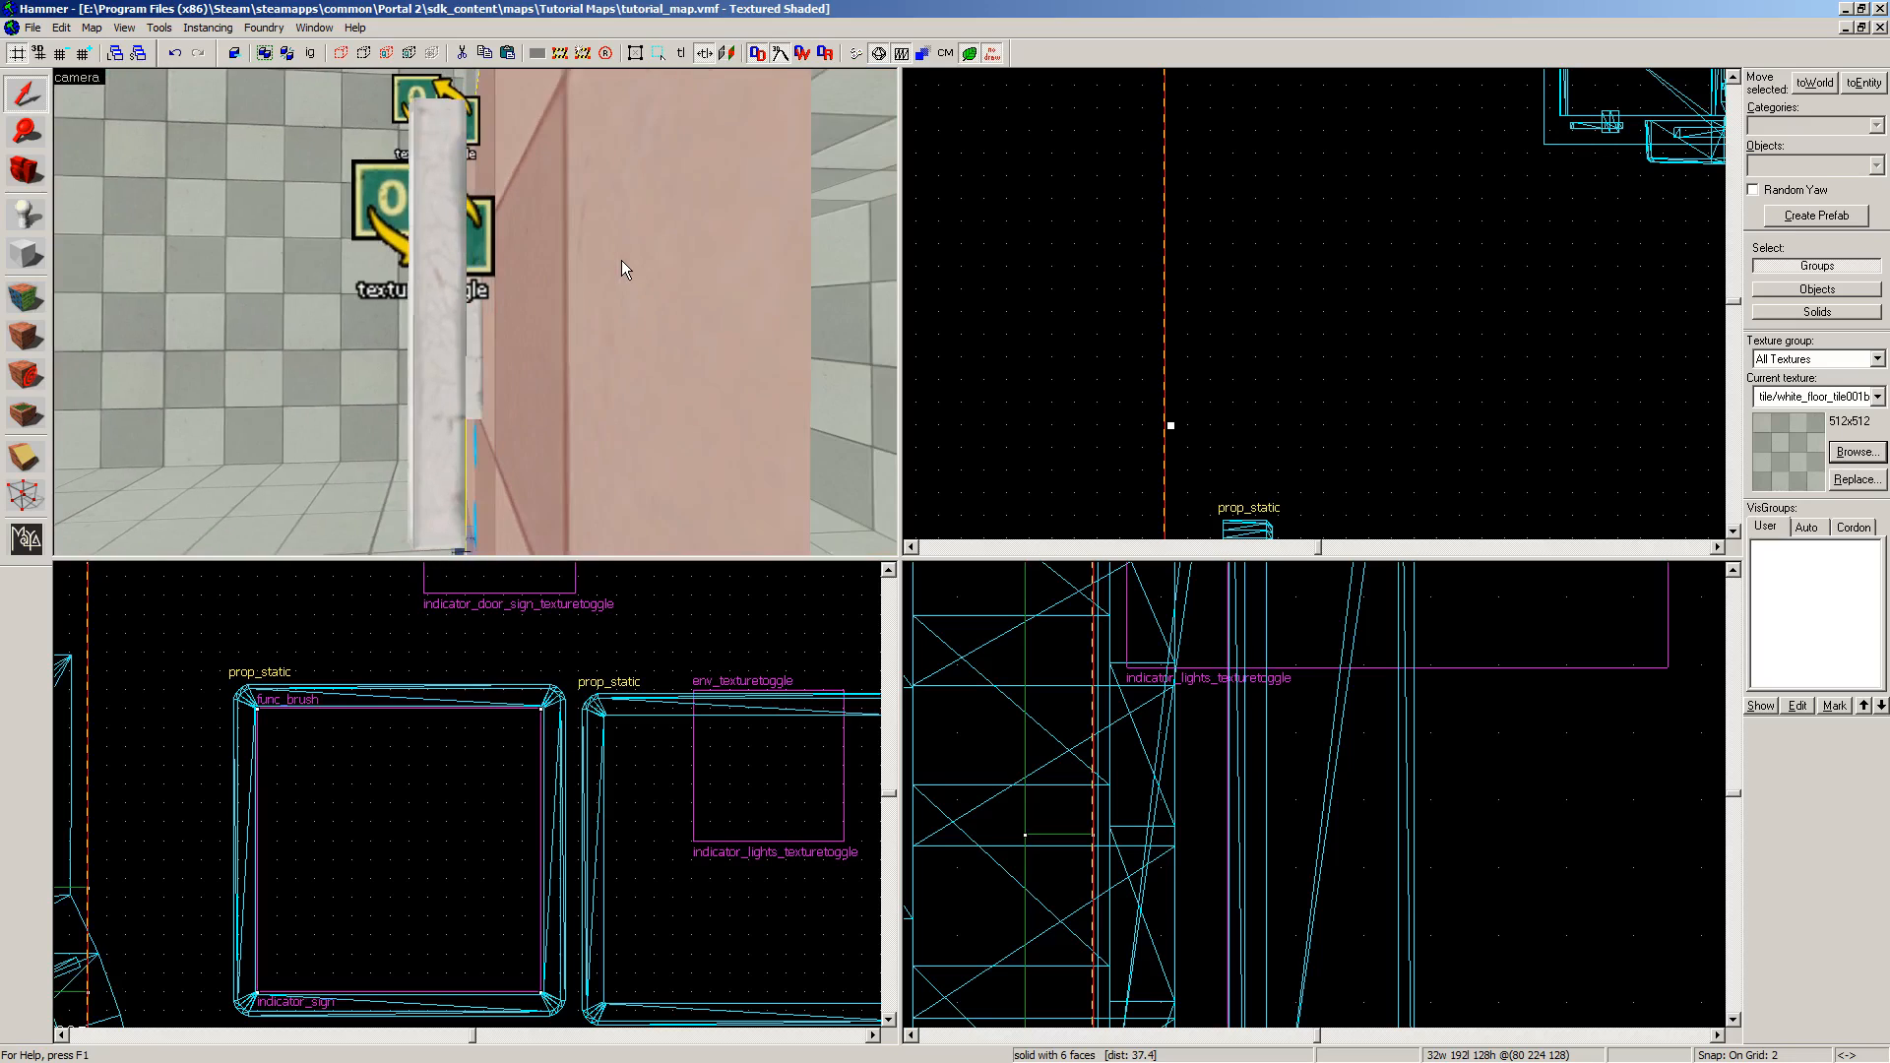
pyautogui.press('a')
pyautogui.press('Right')
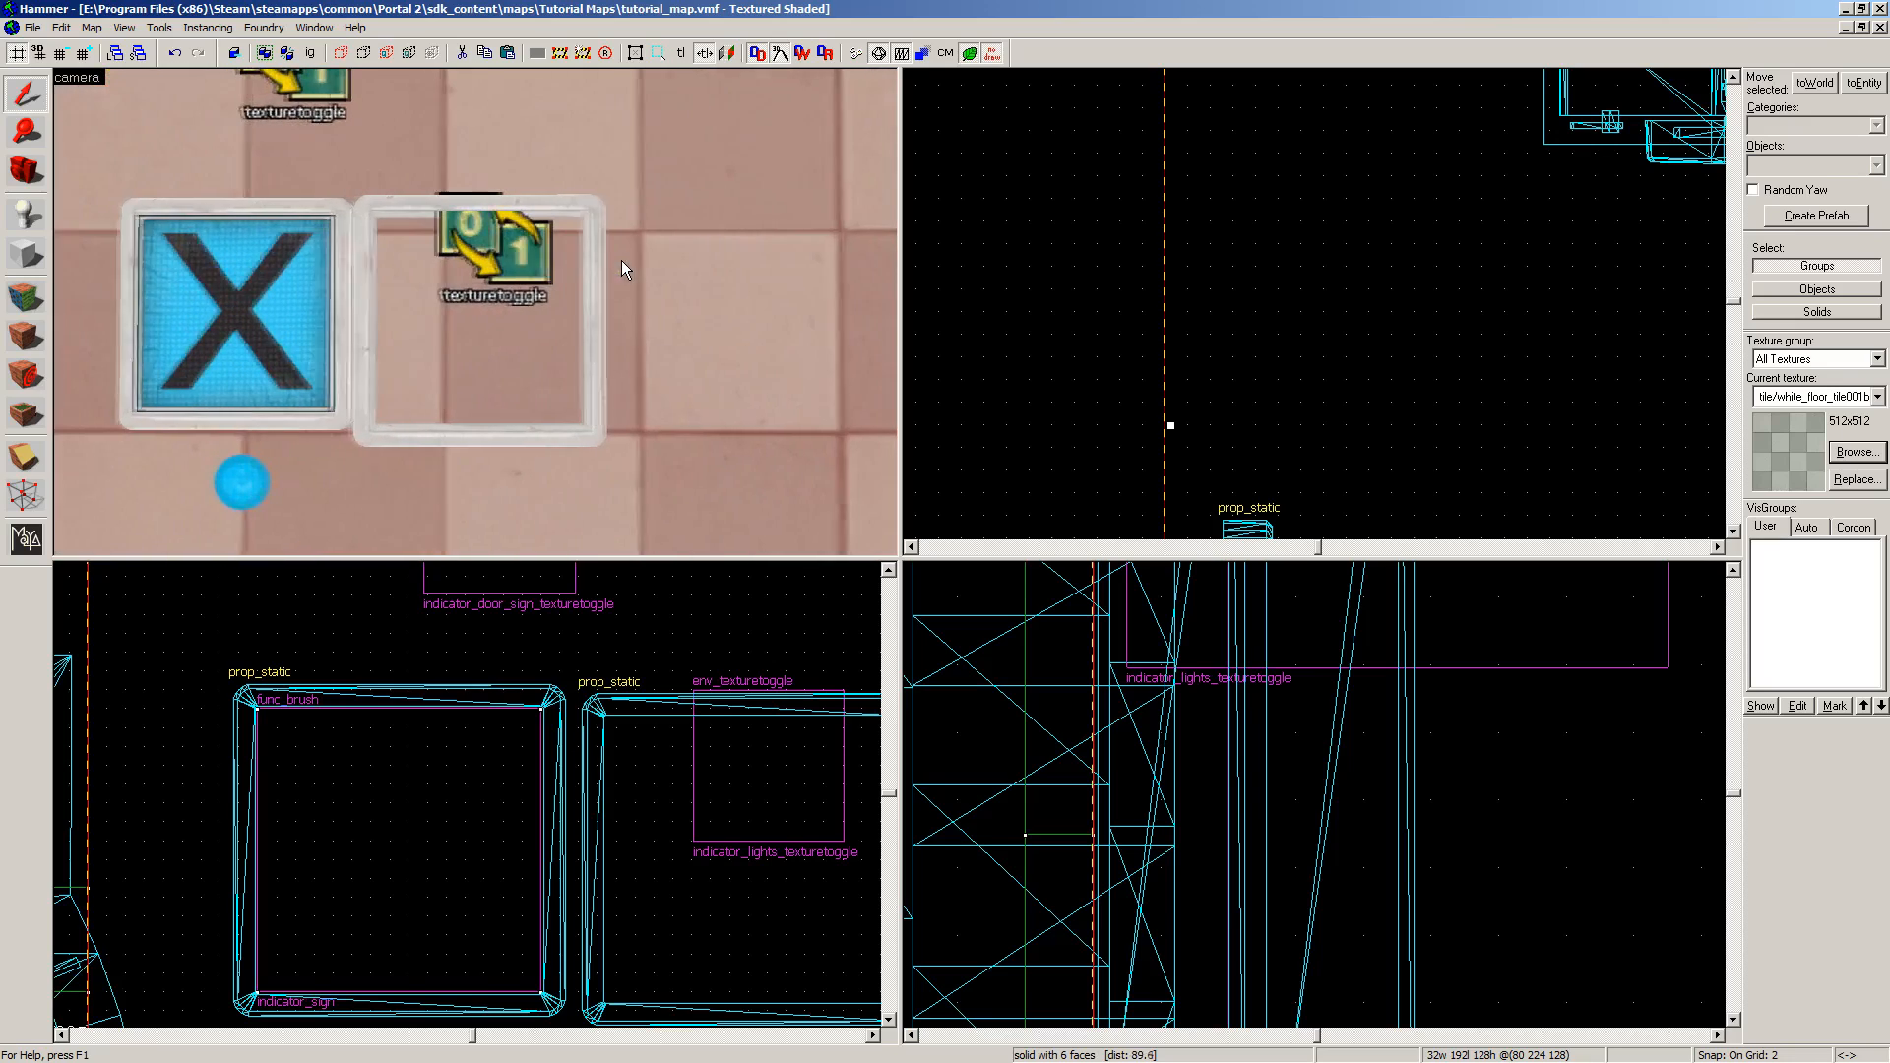
pyautogui.click(459, 215)
pyautogui.scroll(-6, 1377, 401)
pyautogui.scroll(6, 1329, 473)
pyautogui.moveTo(1316, 299); pyautogui.dragTo(1249, 299)
pyautogui.moveTo(667, 705); pyautogui.dragTo(668, 699)
pyautogui.scroll(5, 630, 689)
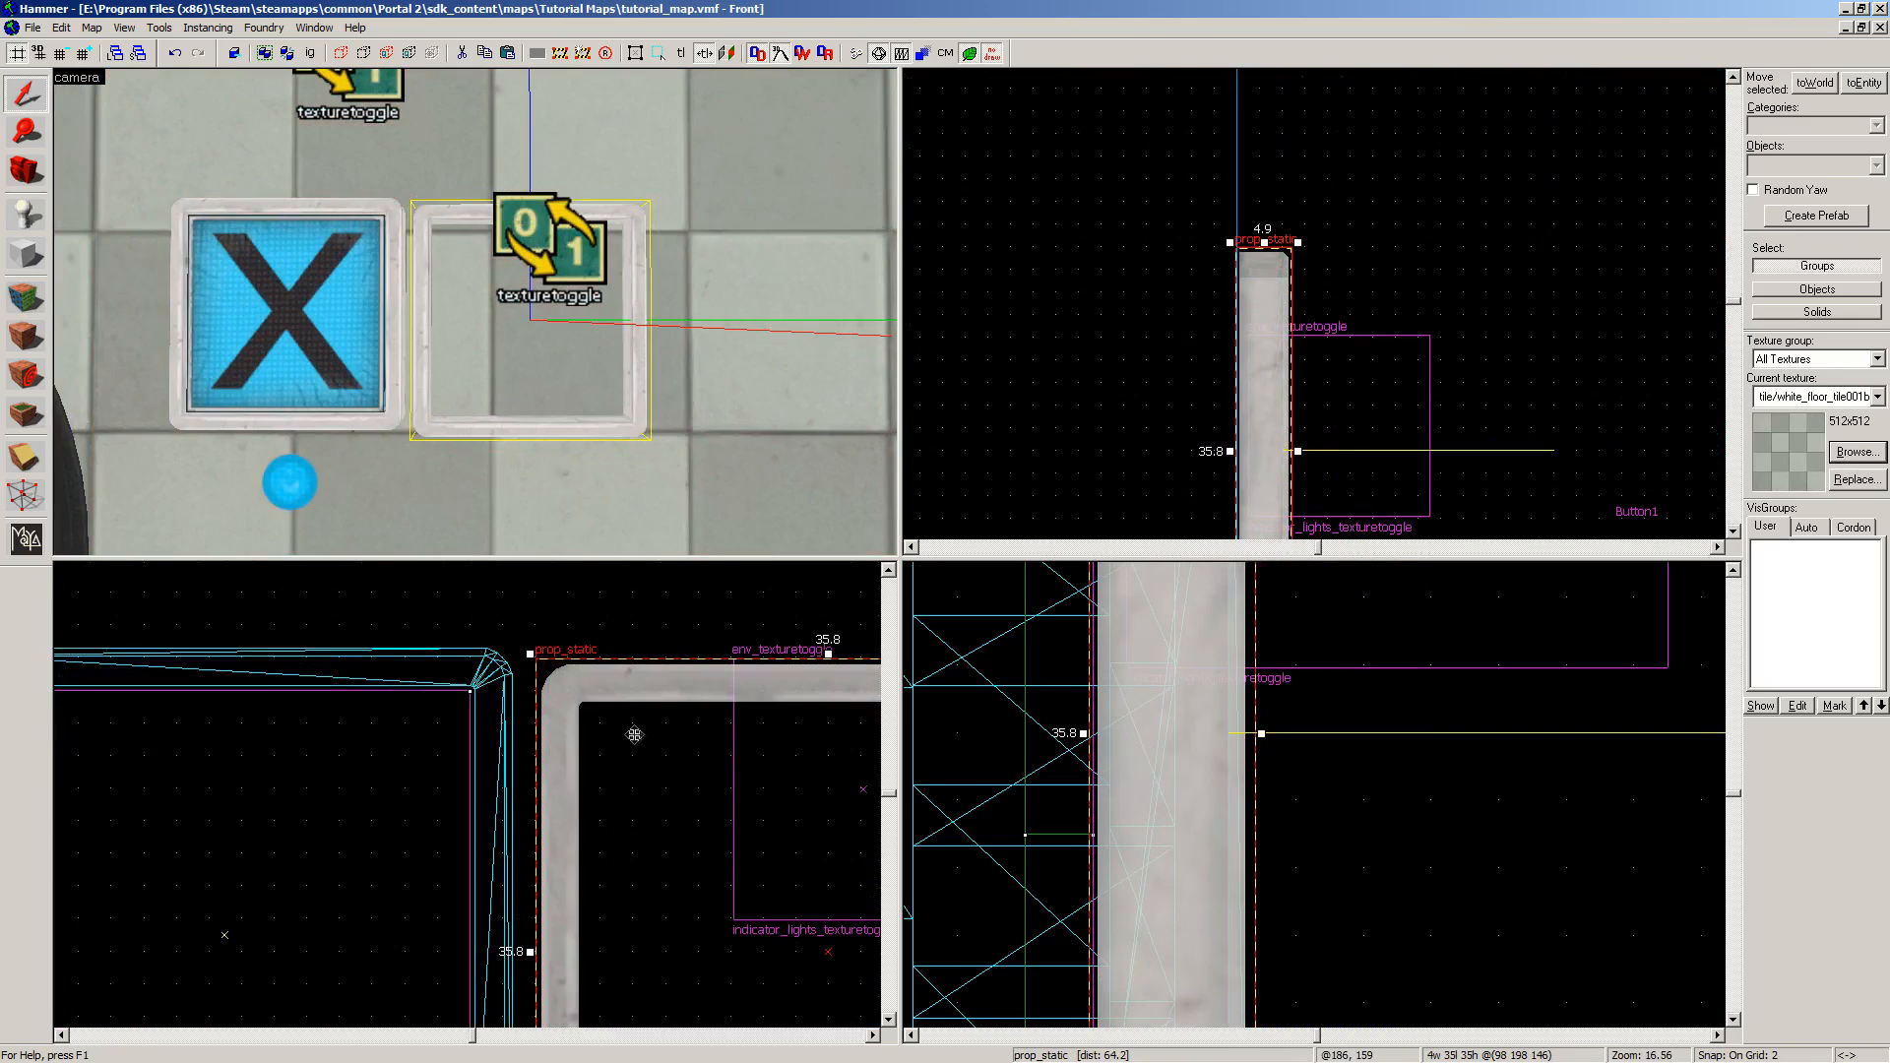
# Step: Shift the new frame sideways along the wall, farther from the existing framed sign
pyautogui.click(735, 187)
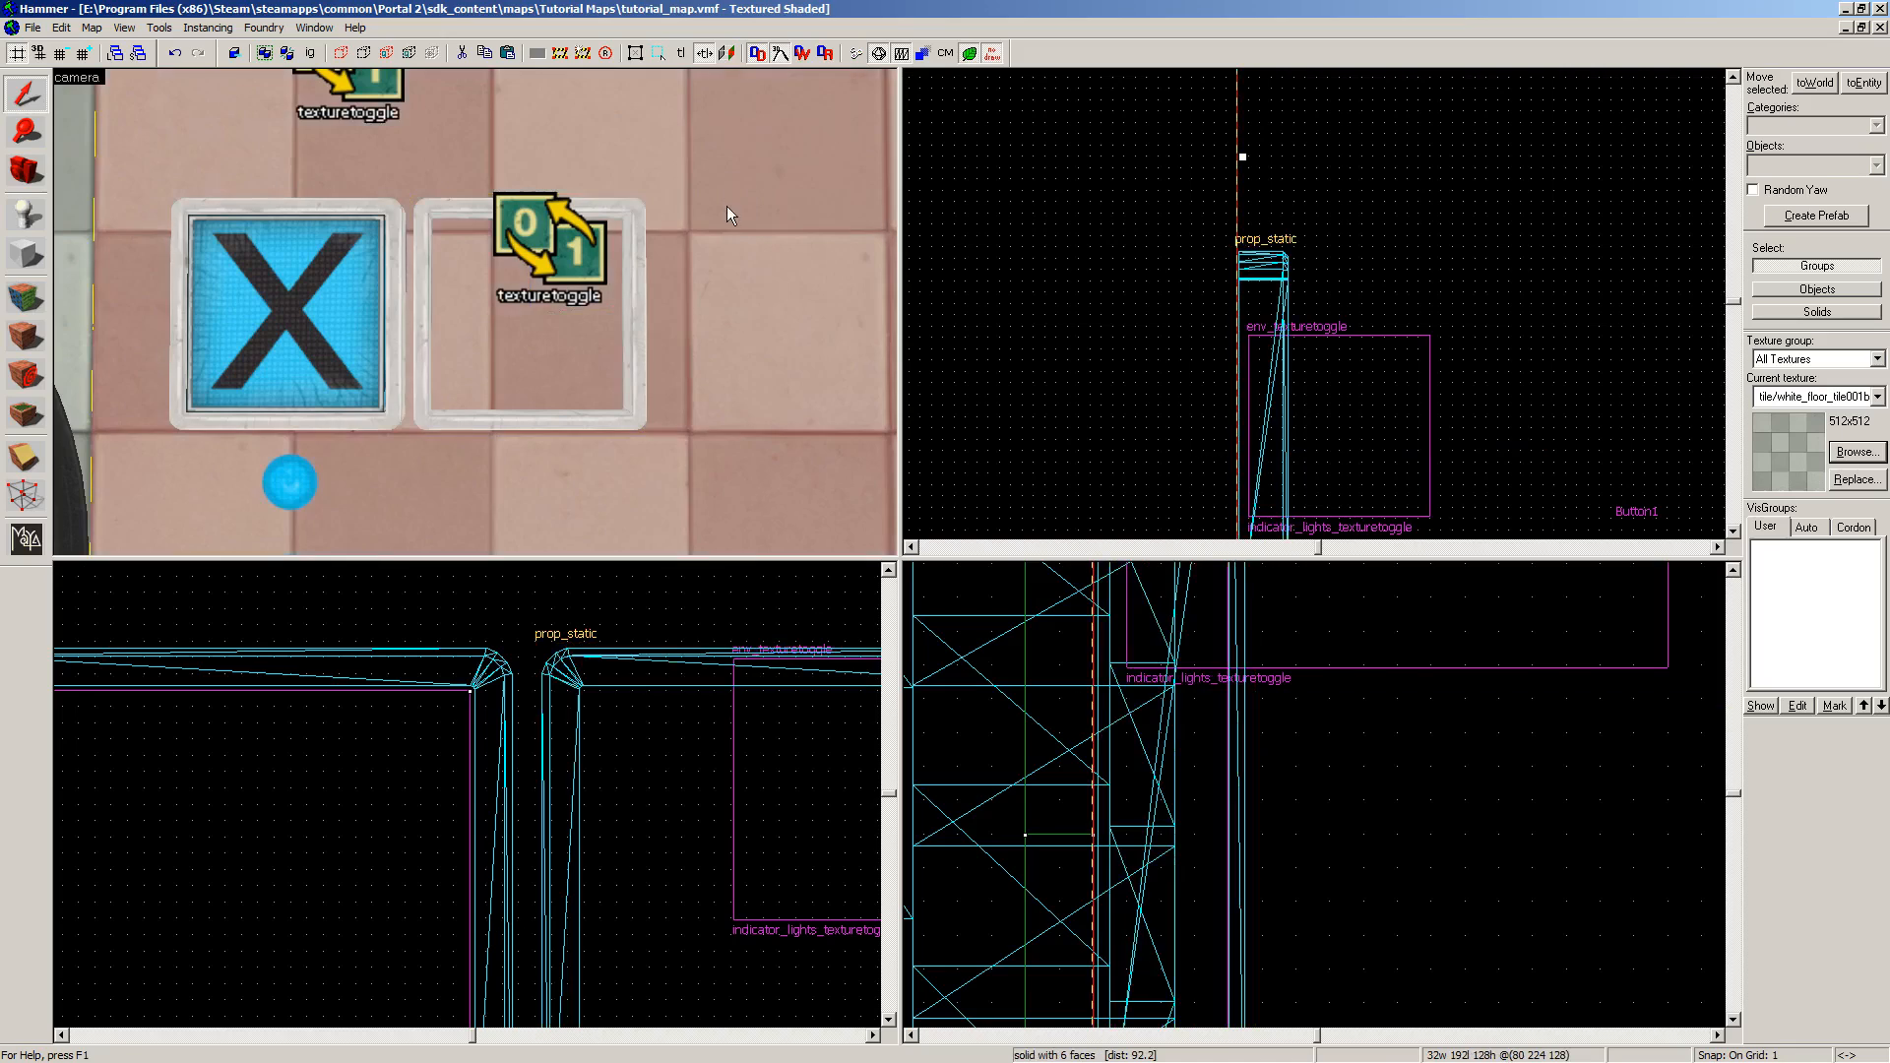
pyautogui.scroll(-4, 573, 325)
pyautogui.click(522, 368)
pyautogui.moveTo(617, 679); pyautogui.dragTo(832, 679)
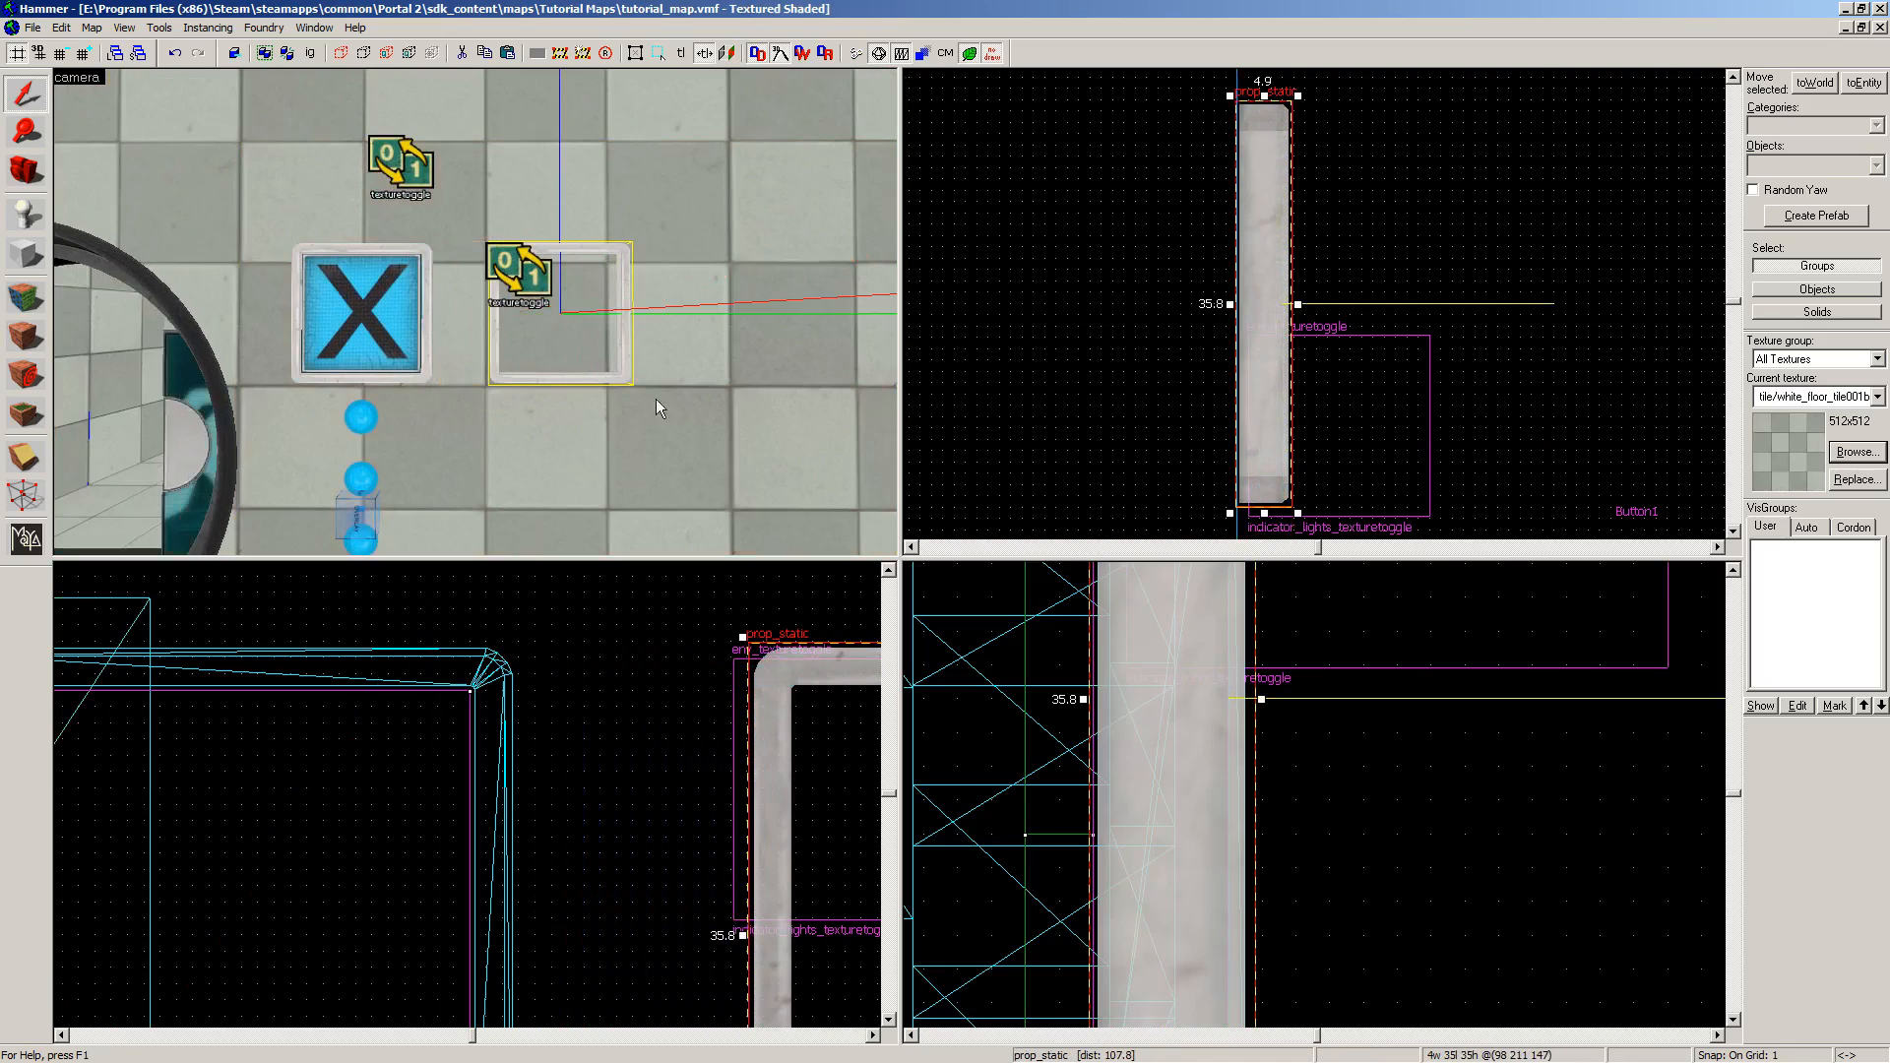
# Step: Delete the extra sign frame prop beside the finished door sign
pyautogui.click(701, 160)
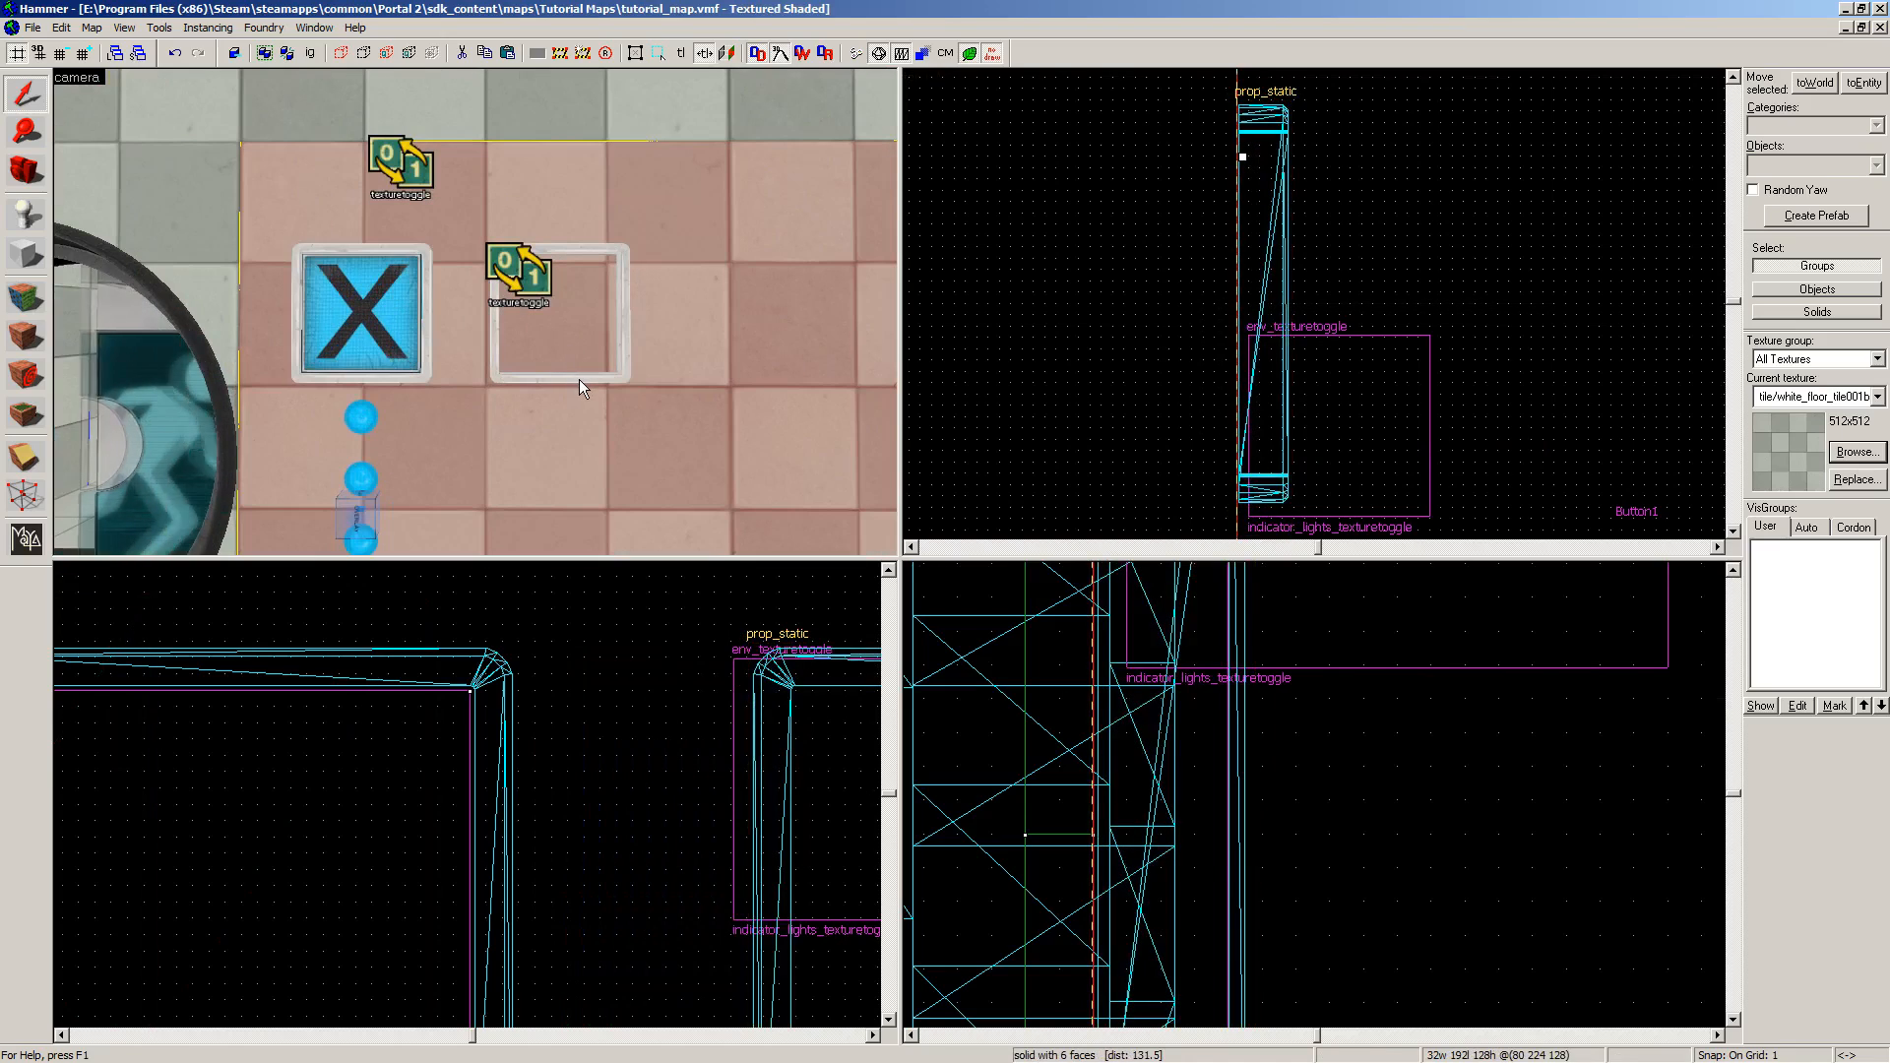
pyautogui.click(579, 380)
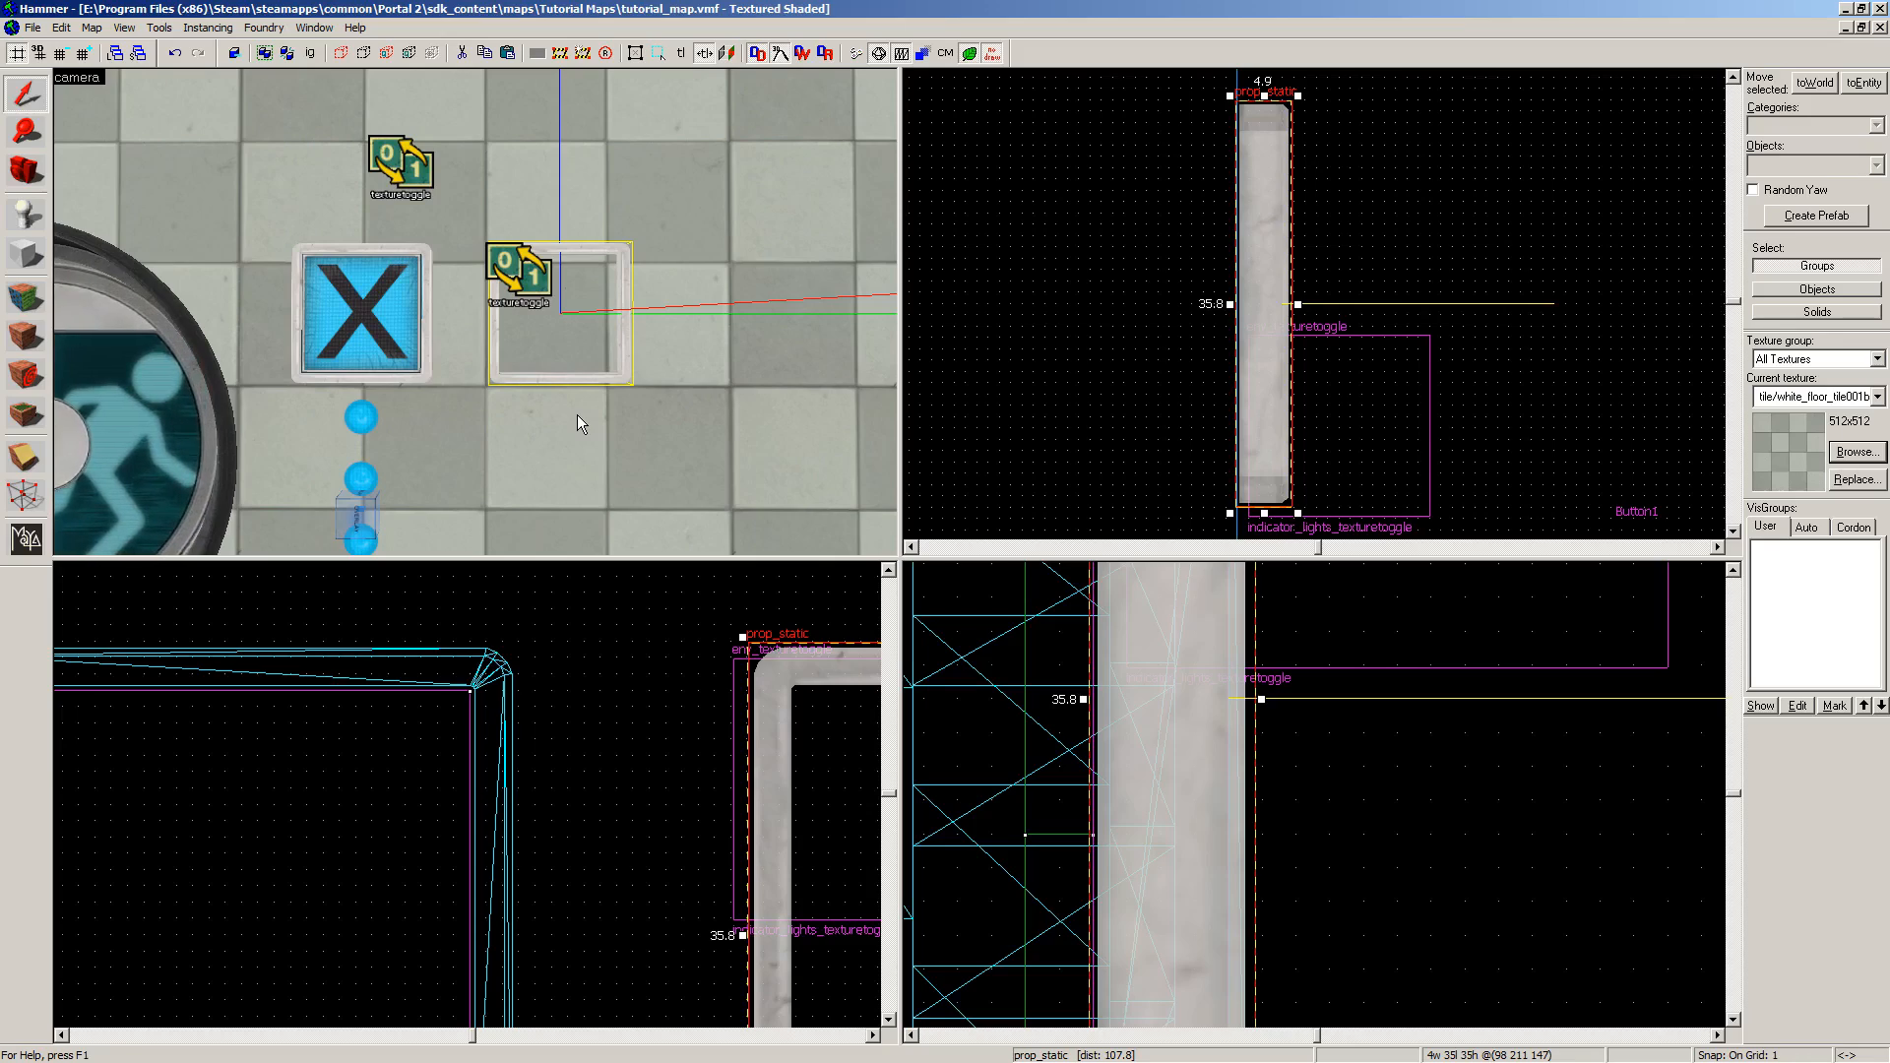
pyautogui.press('Delete')
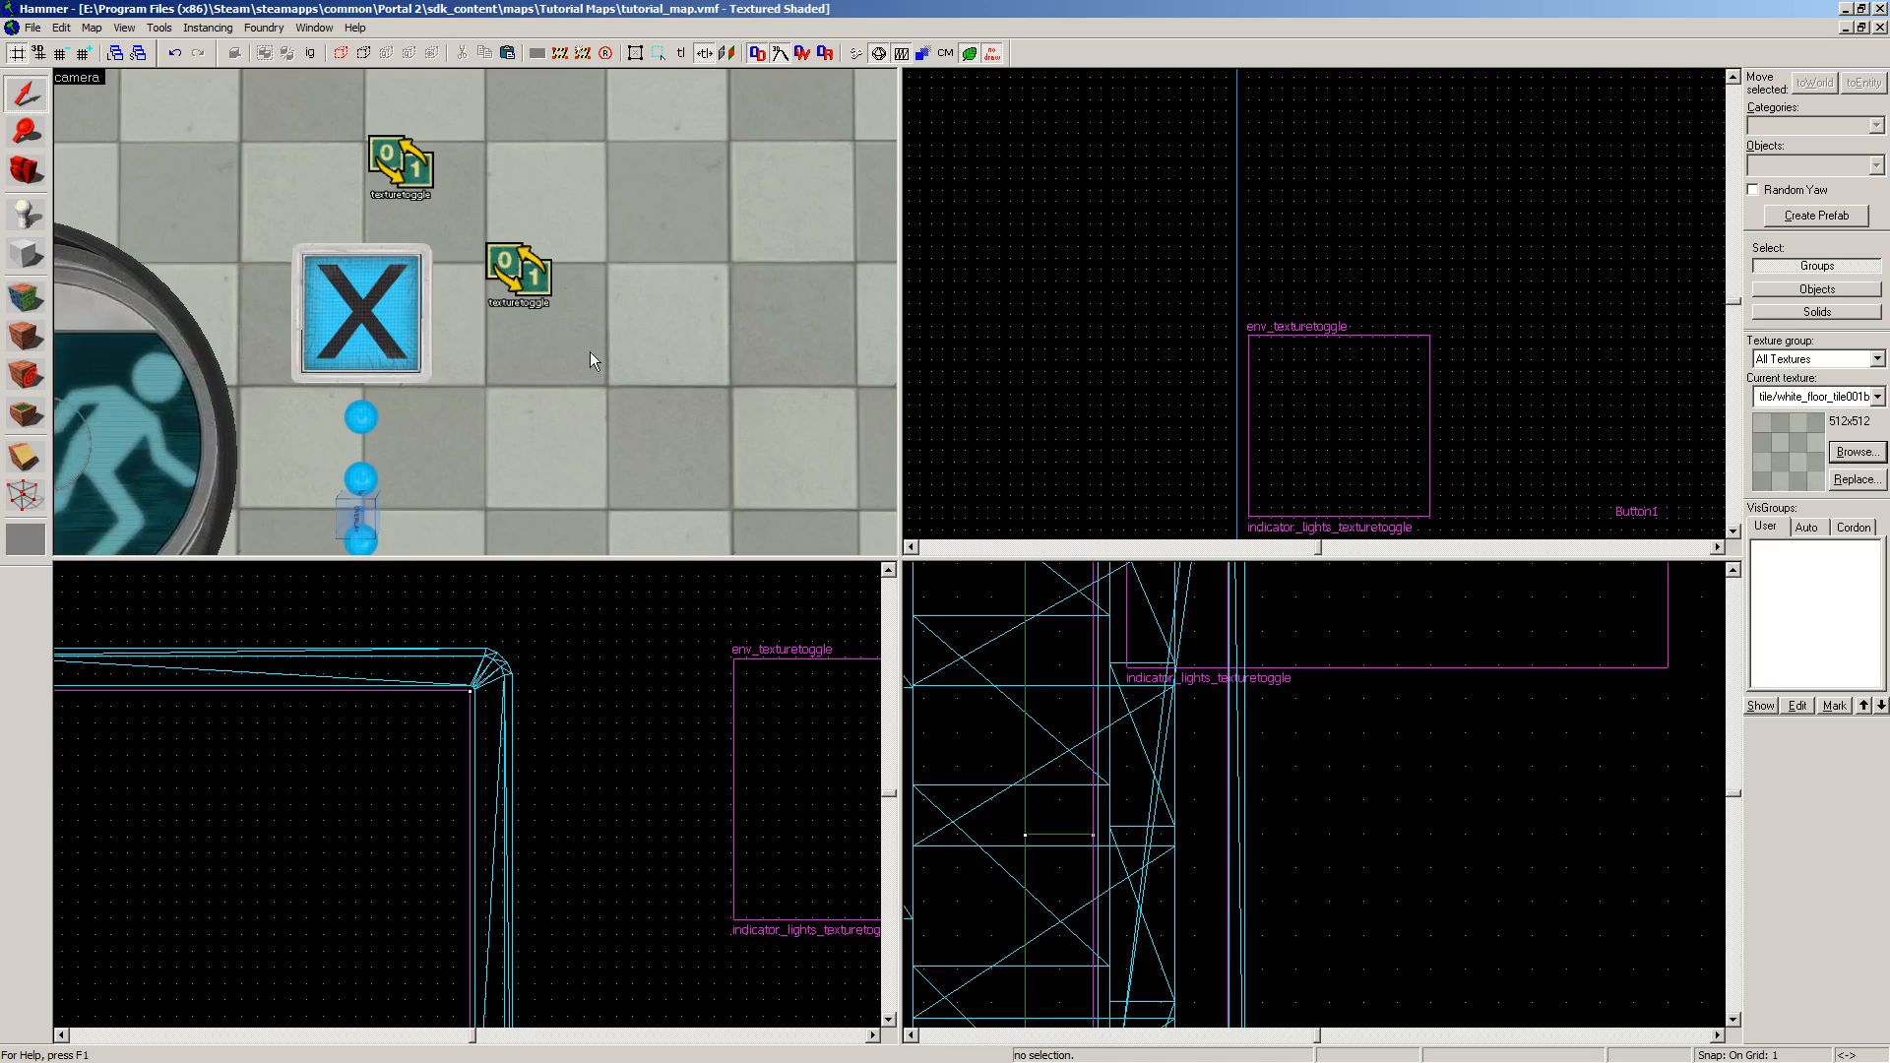
# Step: Examine the door, framed sign, indicator lights, floor button and cube together from farther back in the room
pyautogui.press('z')
pyautogui.press('s')
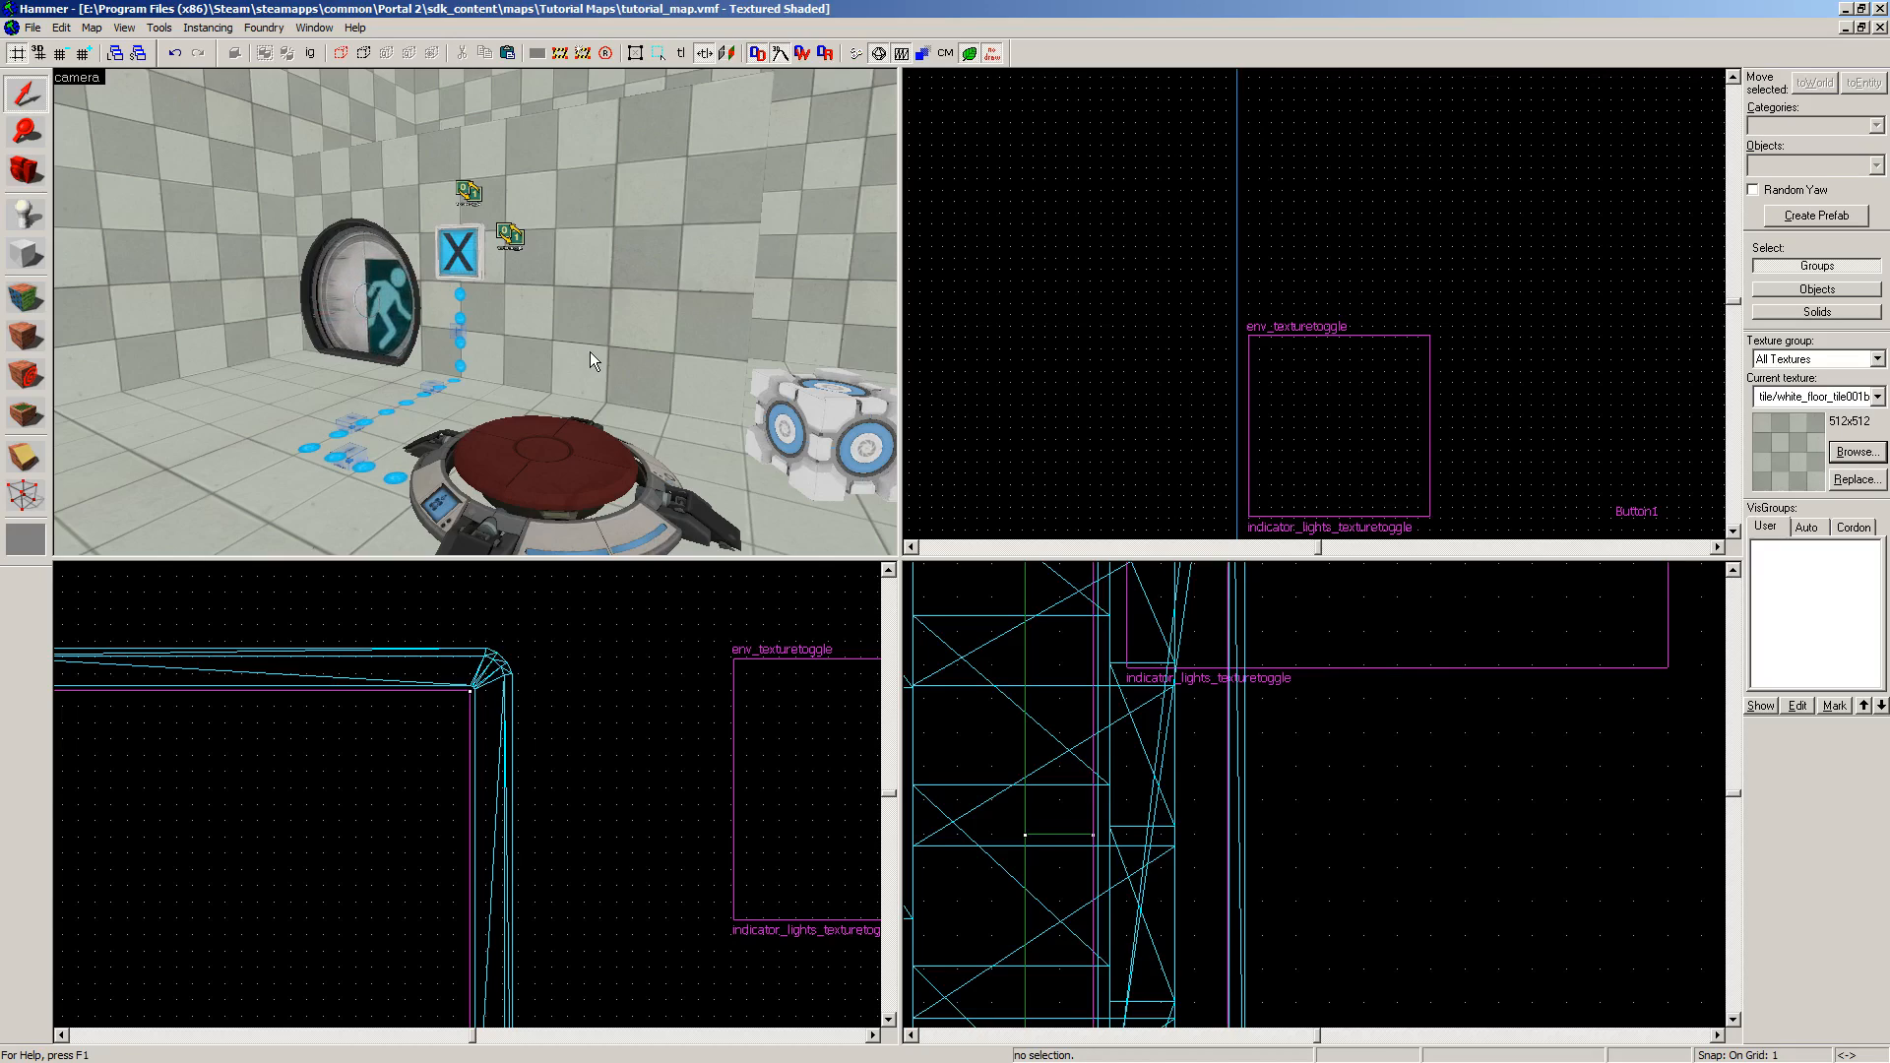
pyautogui.press('s')
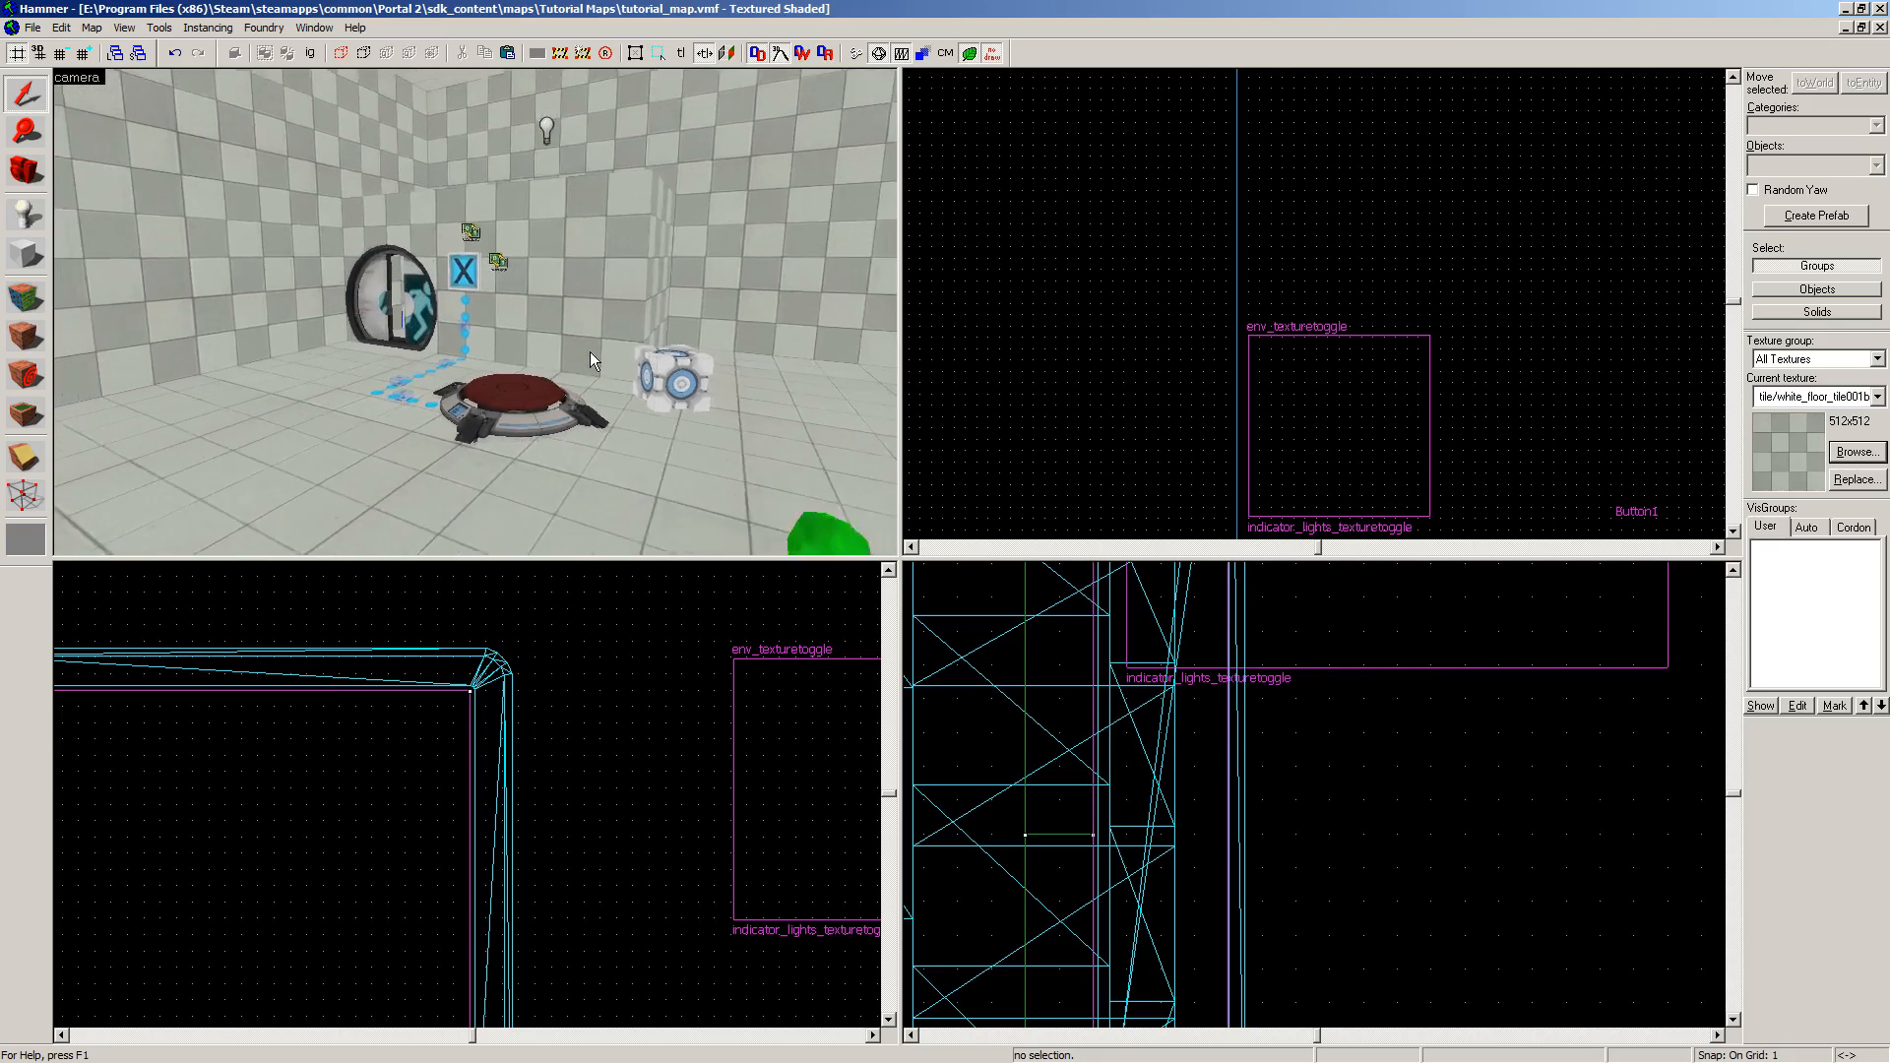
pyautogui.press('s')
pyautogui.press('d')
pyautogui.press('w')
pyautogui.press('w')
pyautogui.press('d')
pyautogui.press('a')
pyautogui.press('s')
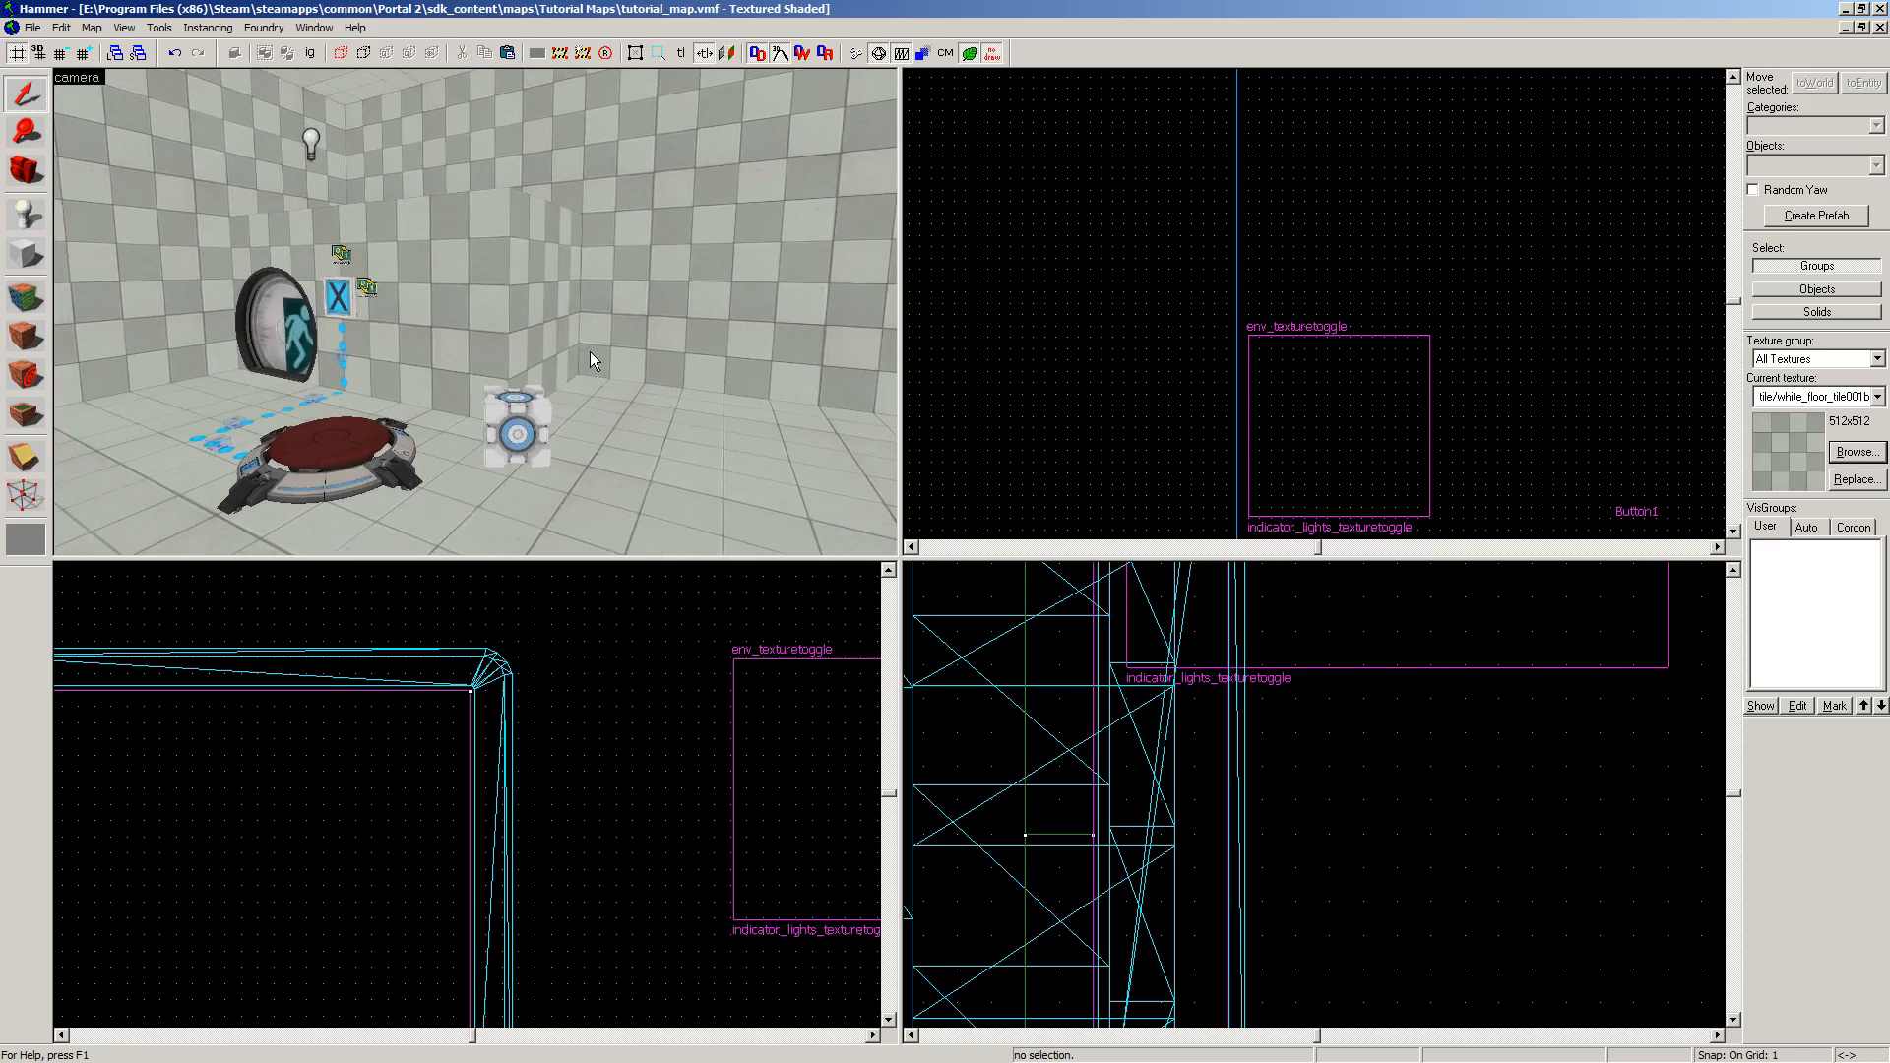
pyautogui.press('a')
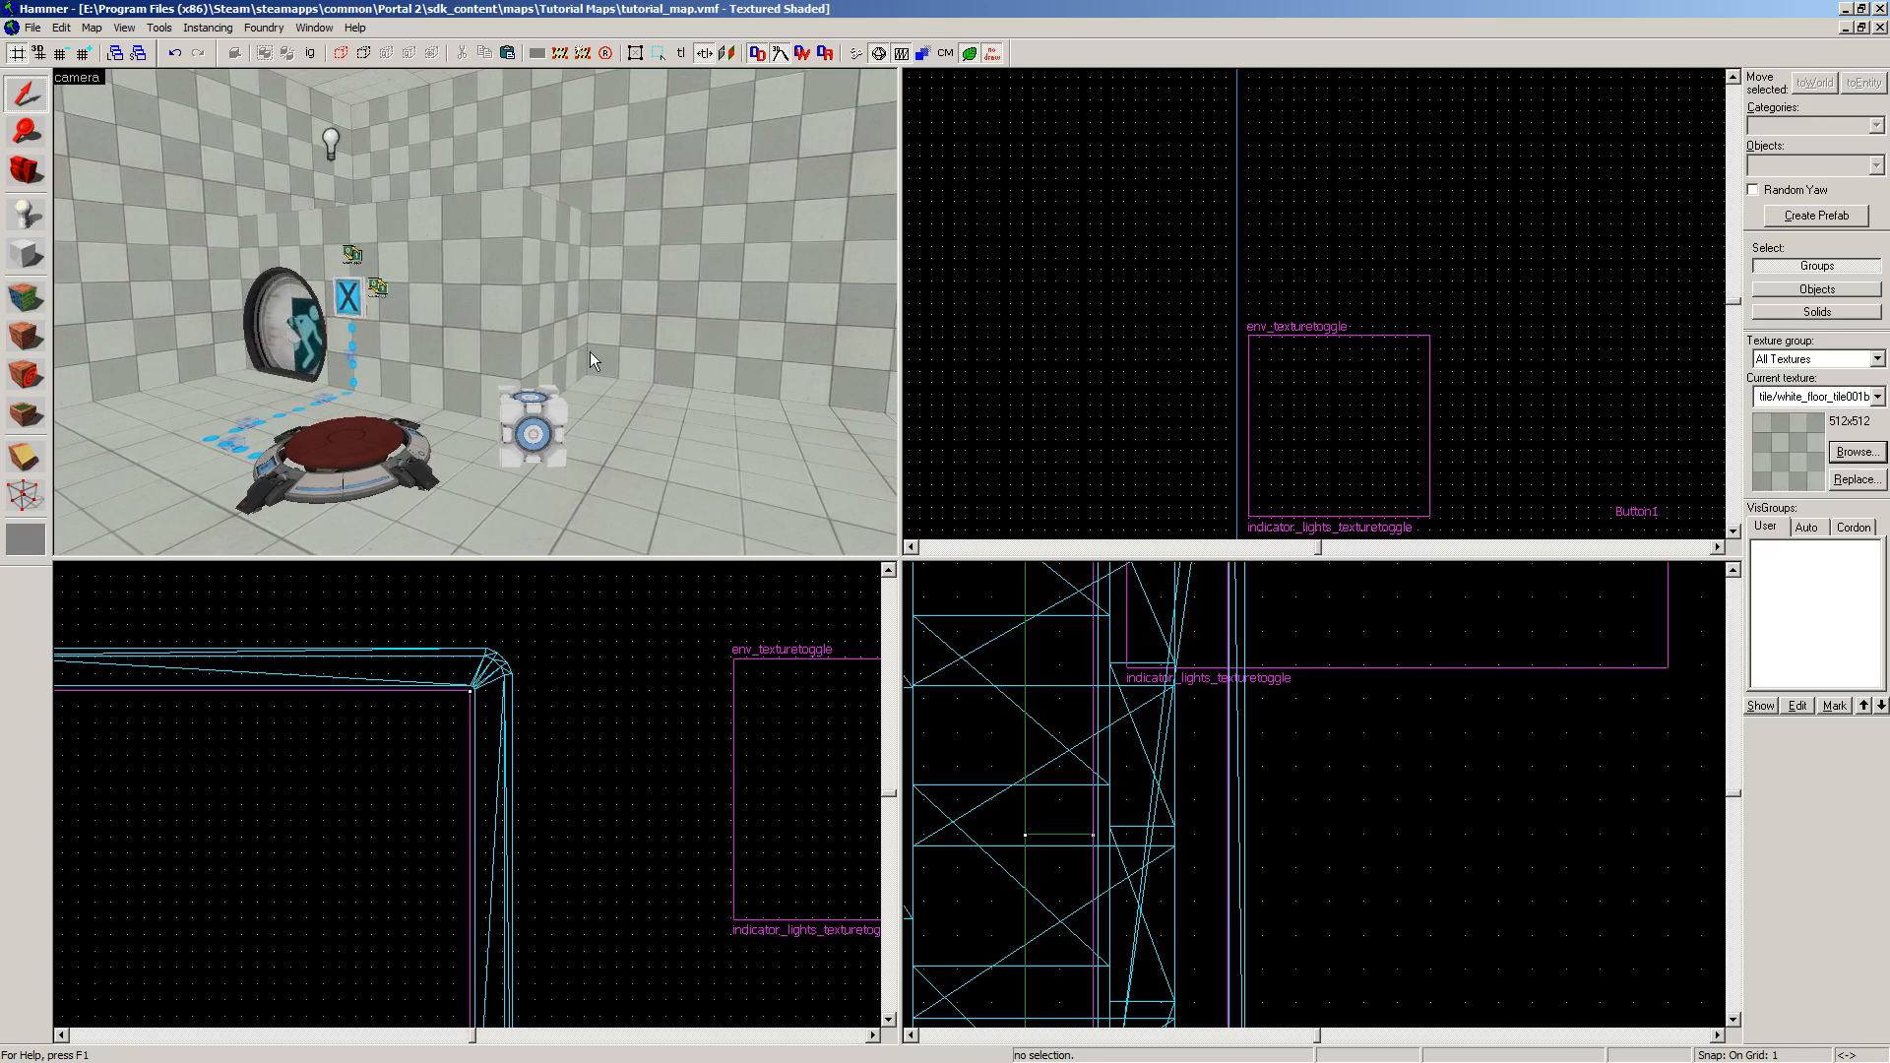
pyautogui.press('a')
pyautogui.press('w')
pyautogui.press('a')
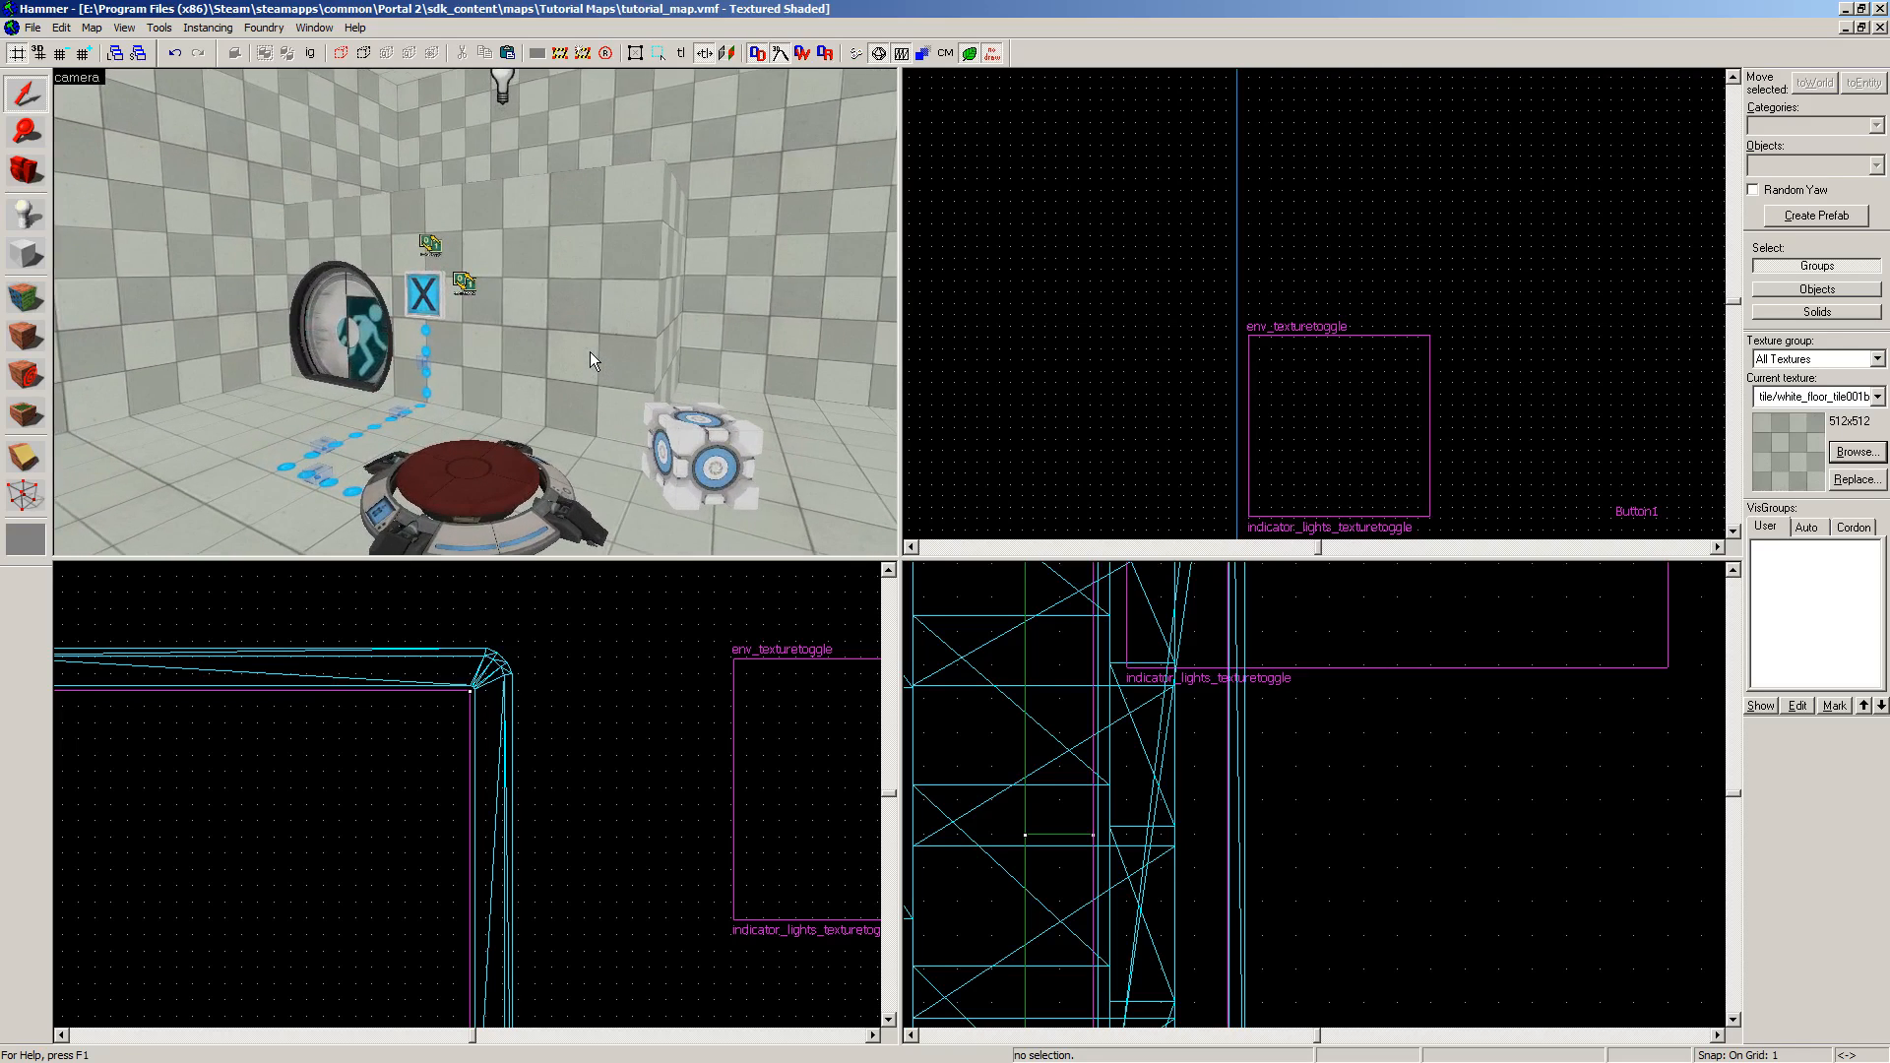